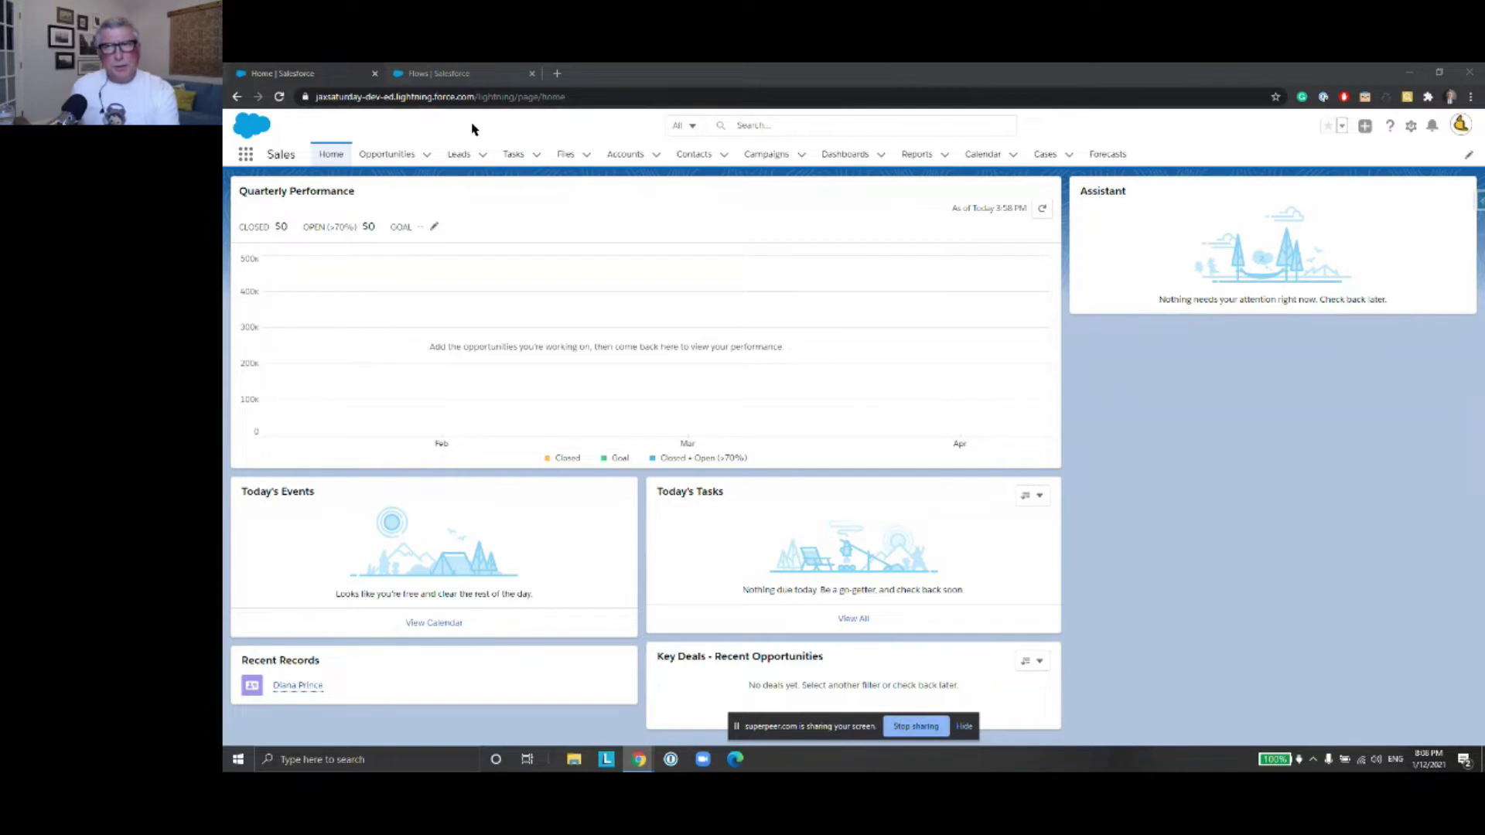
# Return to the Flows list showing all 9 flows and close the Recycle Bin tip
pyautogui.click(460, 74)
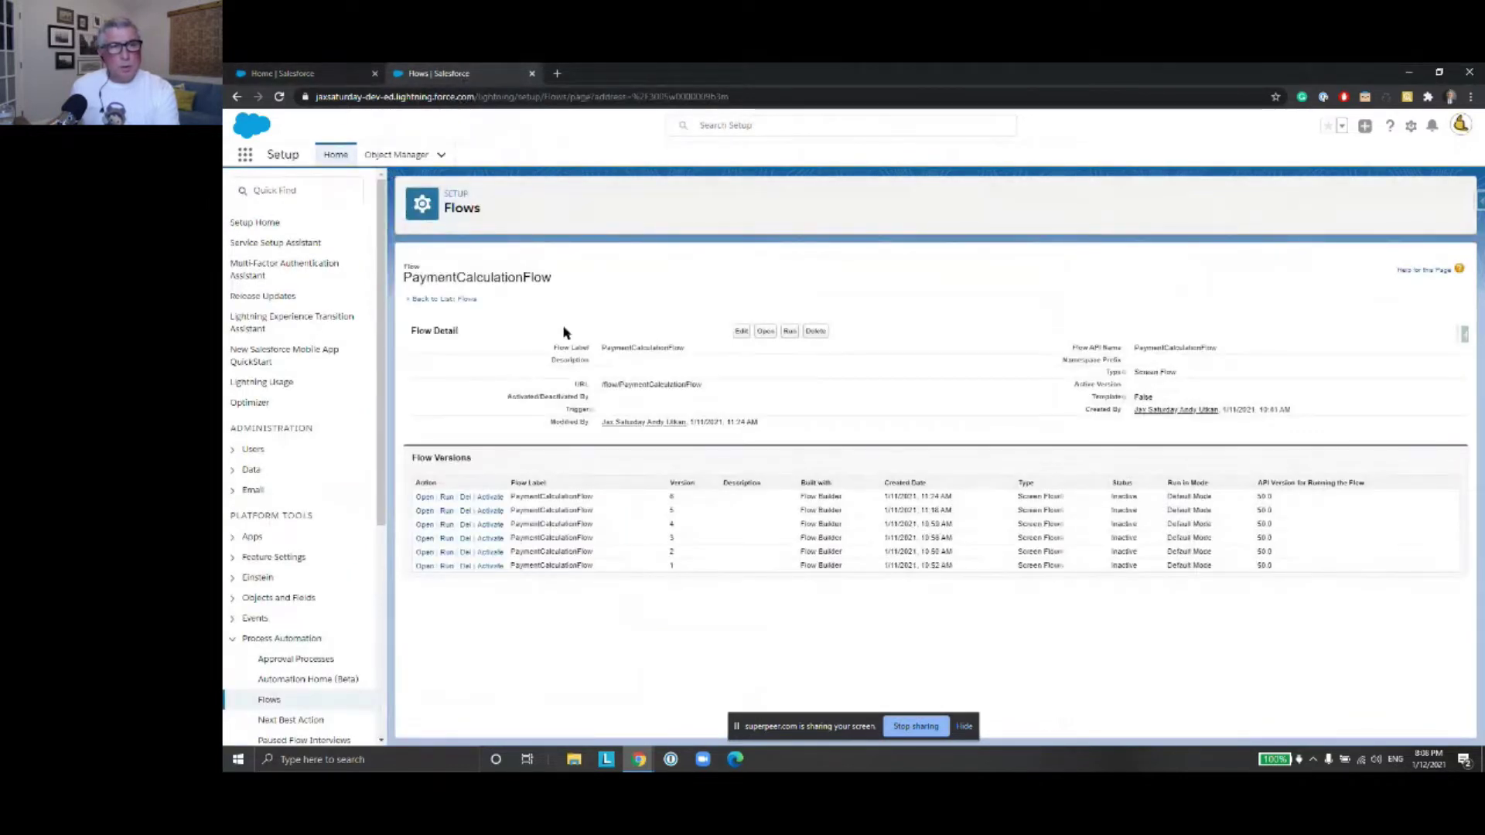
pyautogui.click(458, 300)
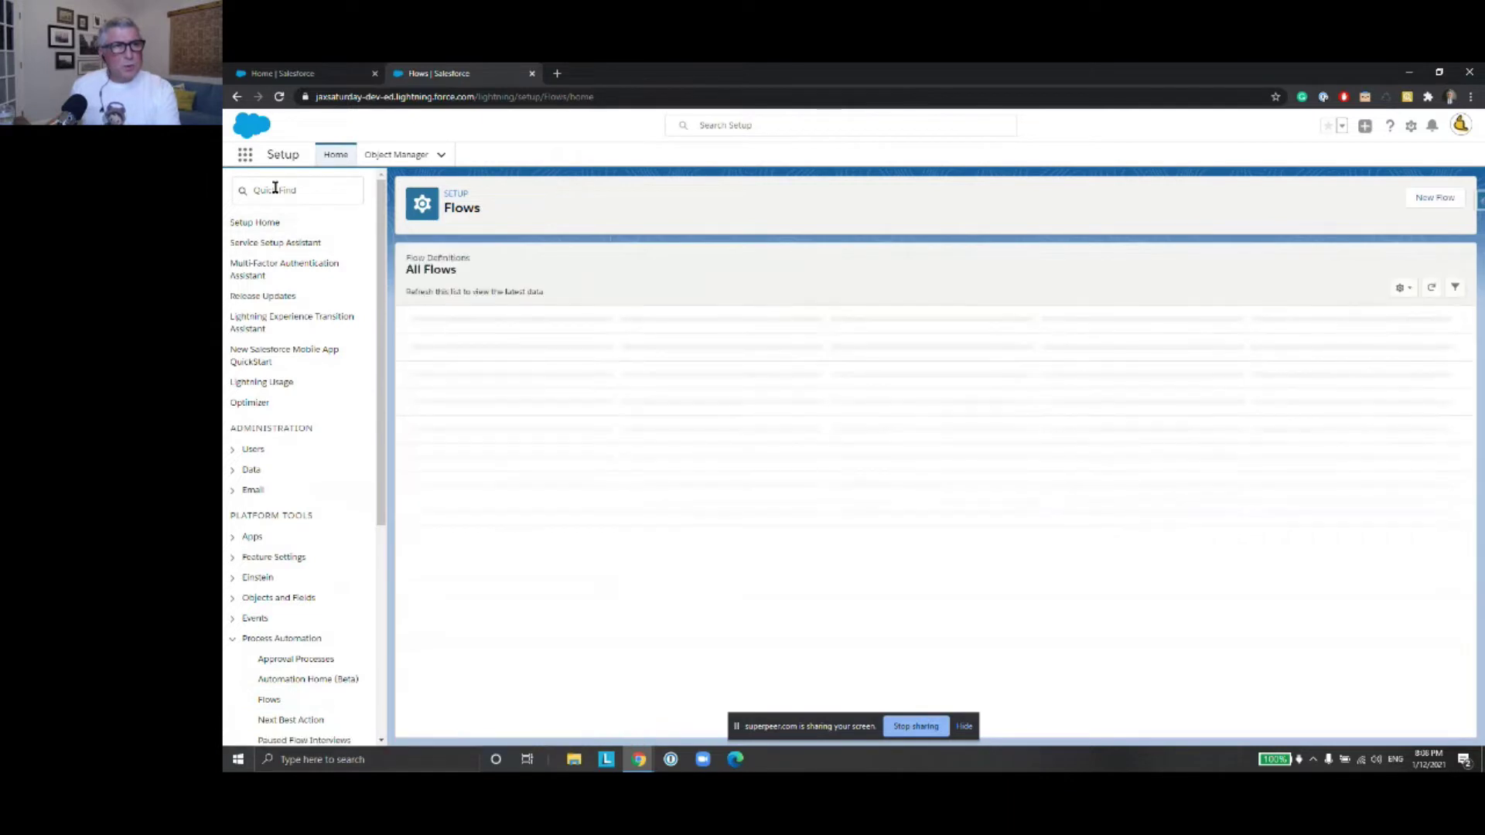
pyautogui.click(275, 189)
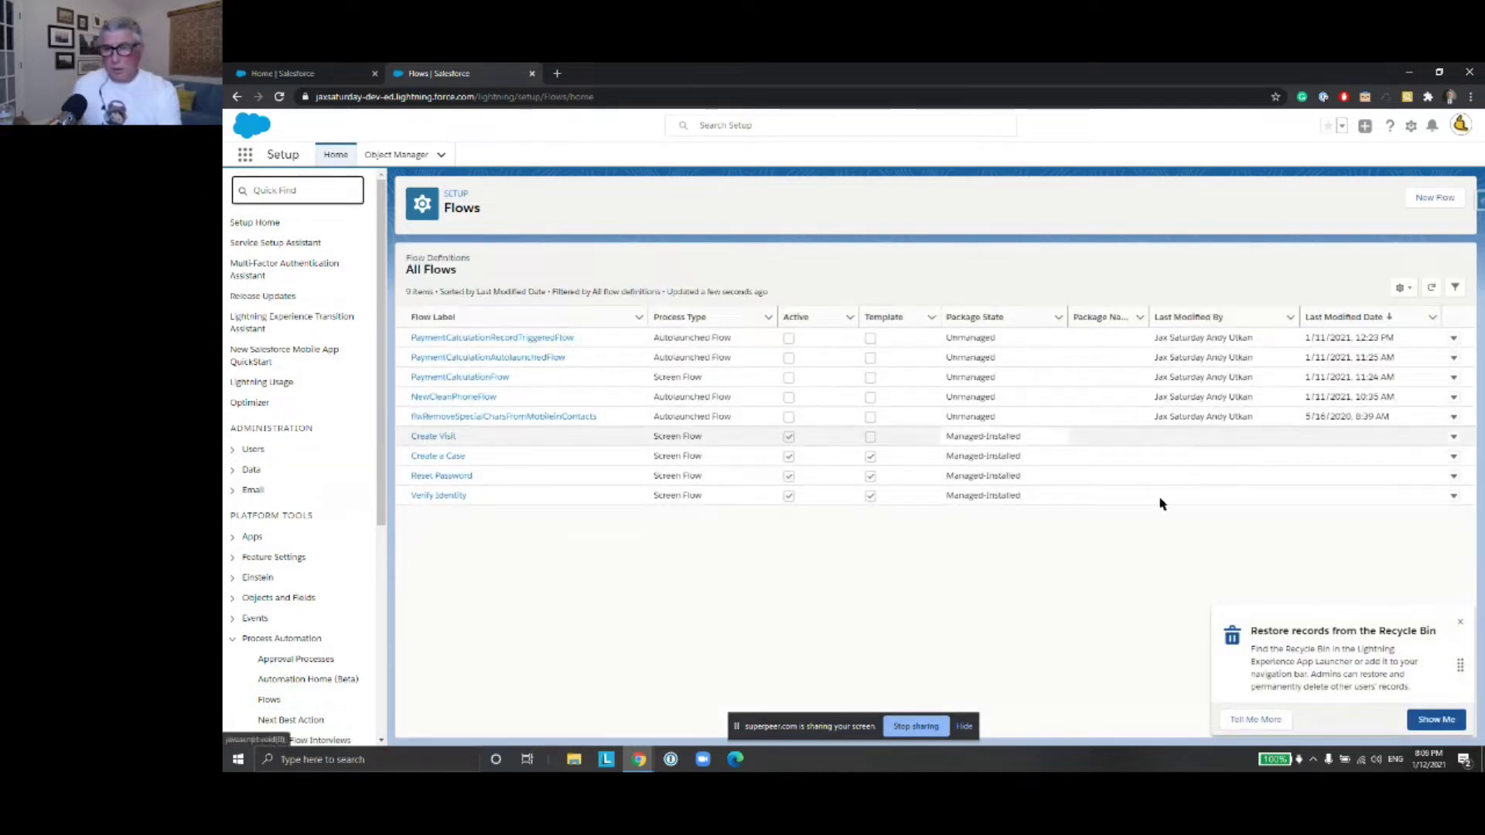
pyautogui.click(1461, 622)
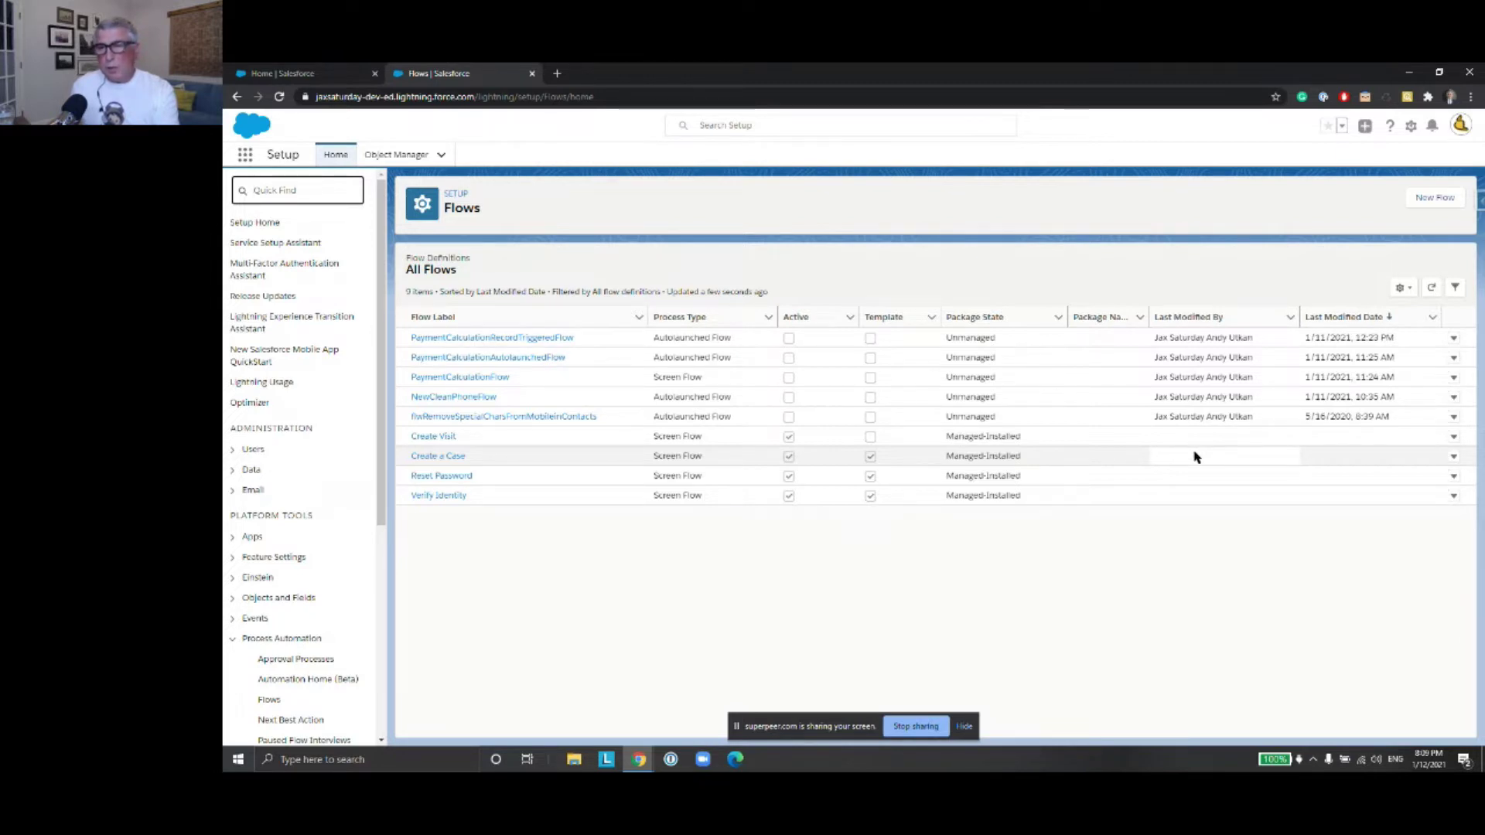
# Start a New Flow so Flow Builder offers flow types with Screen Flow preselected
pyautogui.click(1435, 200)
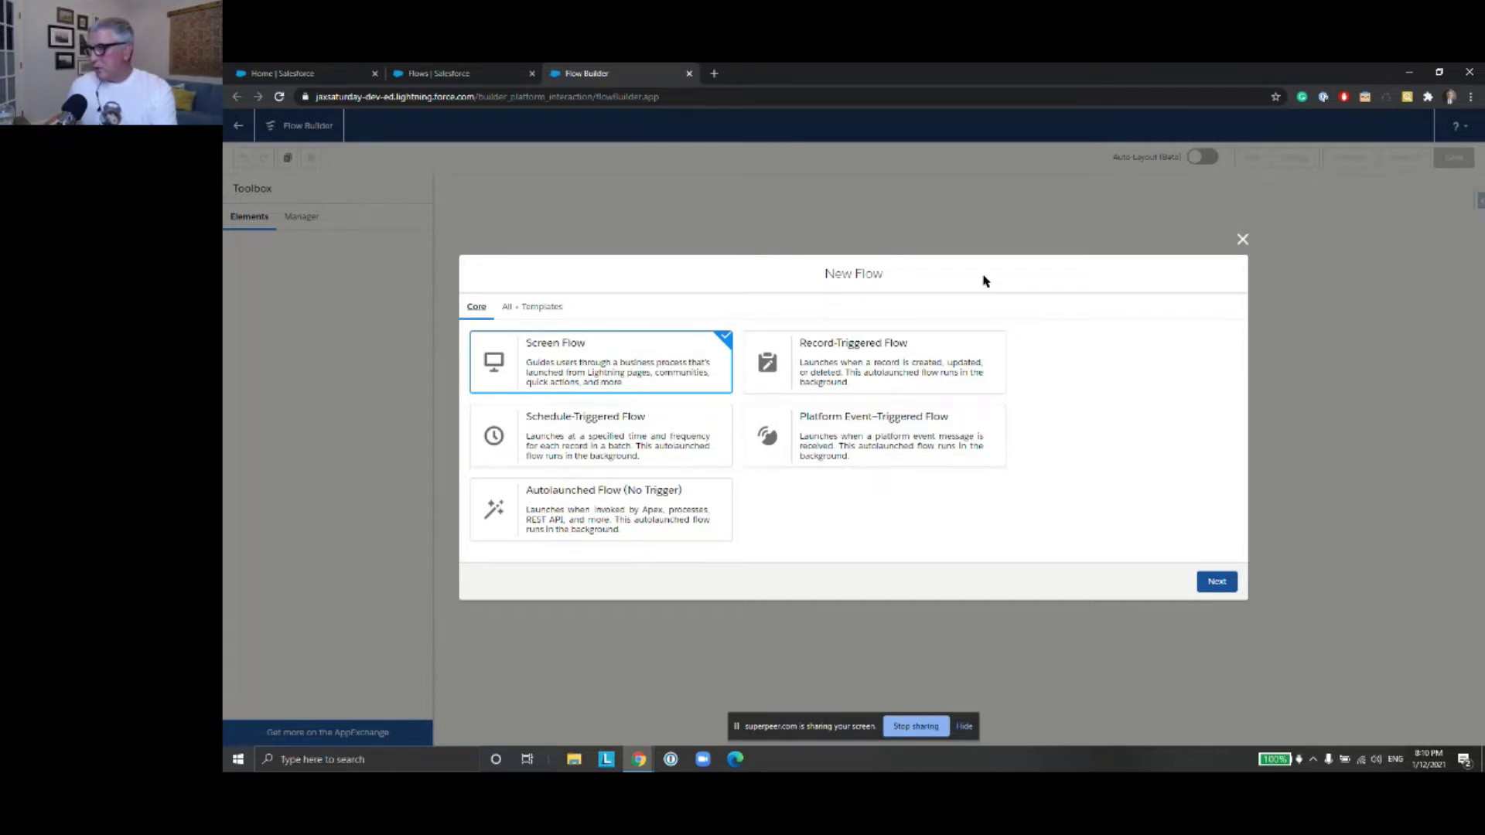
# Zoom the browser page to 150% and continue with Screen Flow as the flow type
pyautogui.click(1471, 97)
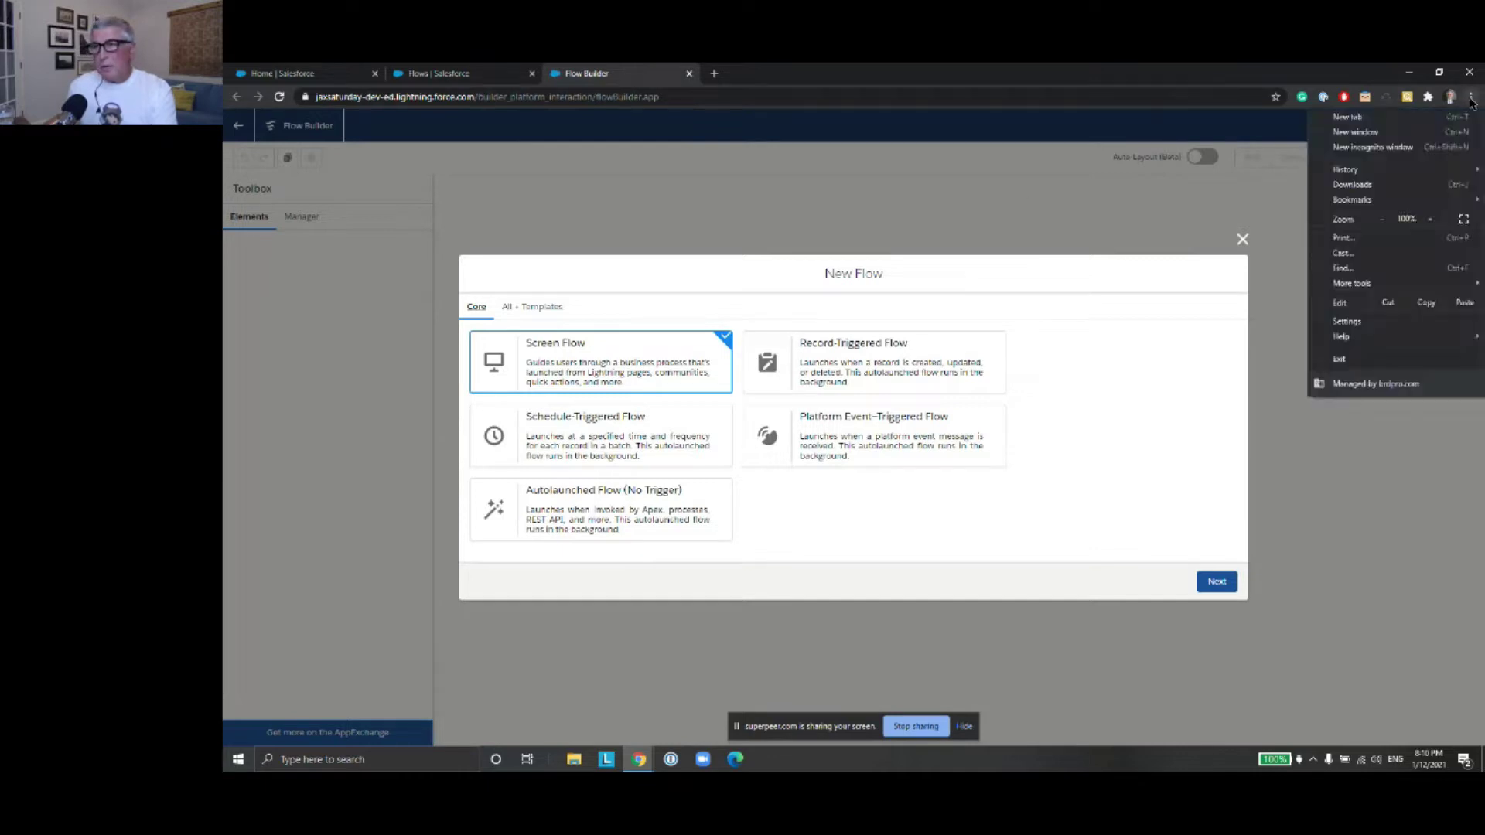
pyautogui.click(1431, 220)
pyautogui.click(1431, 220)
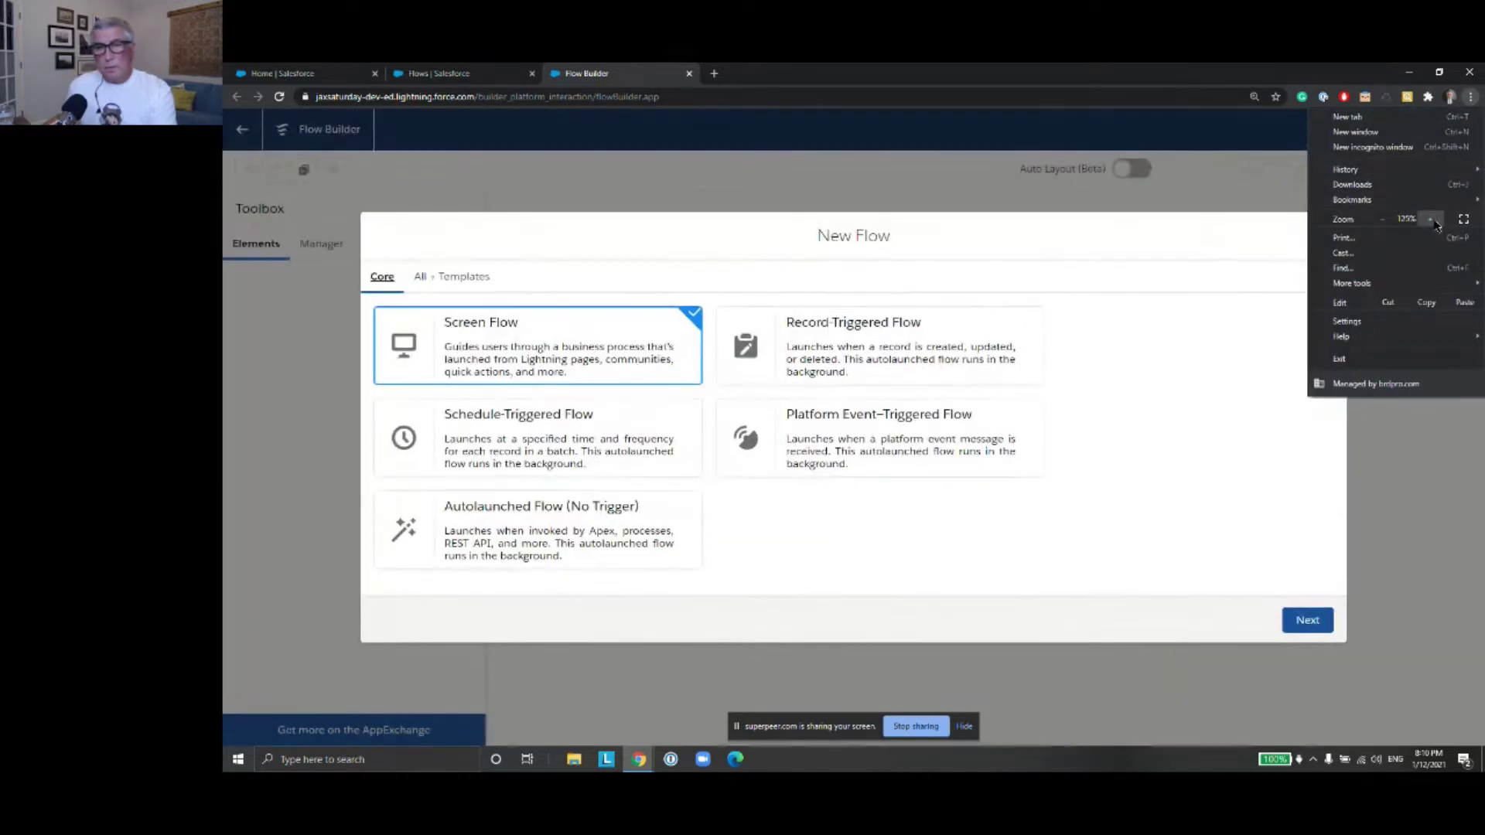
pyautogui.click(1431, 220)
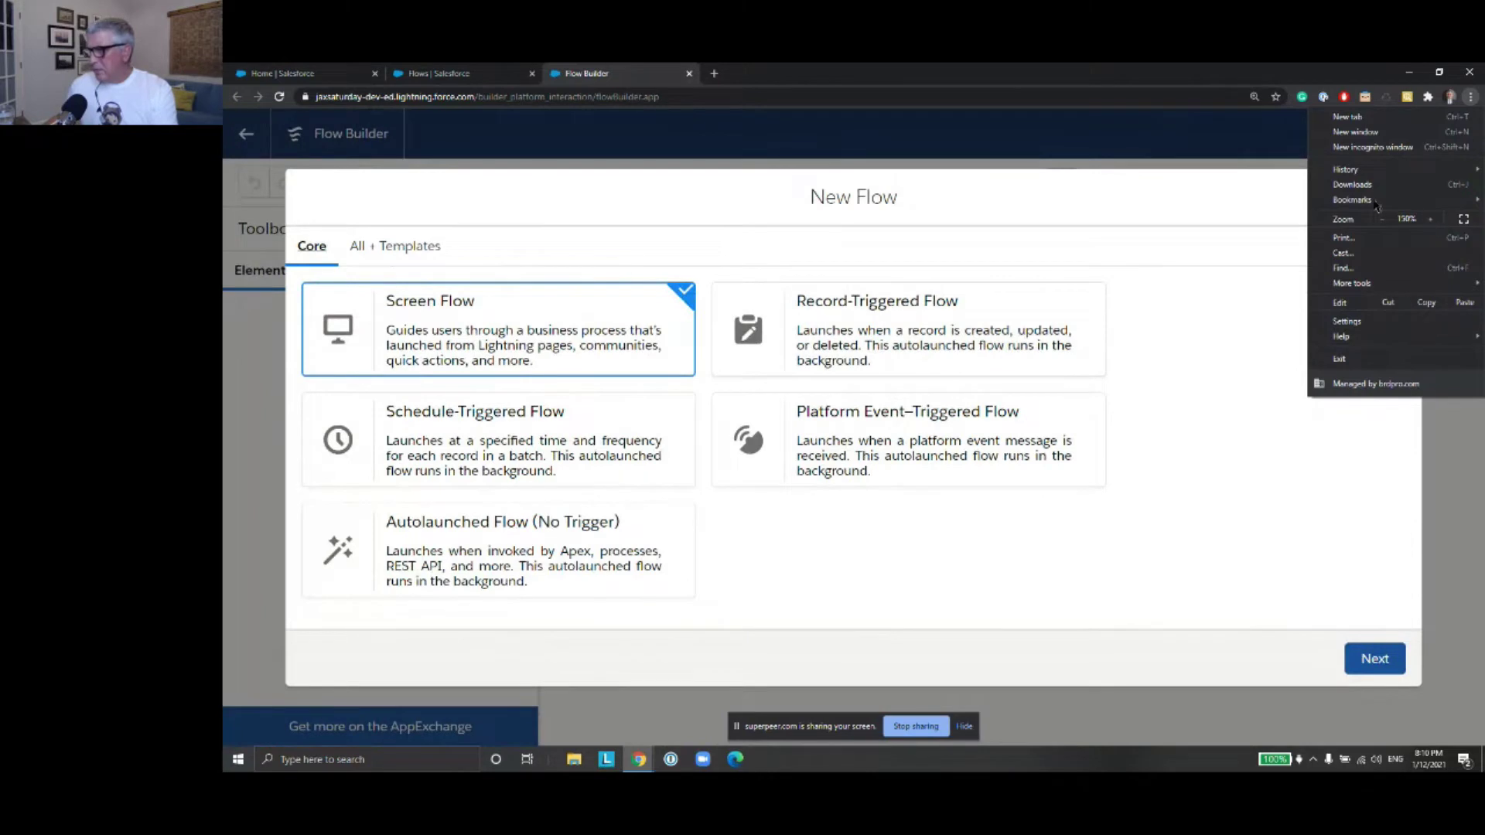
pyautogui.click(1188, 153)
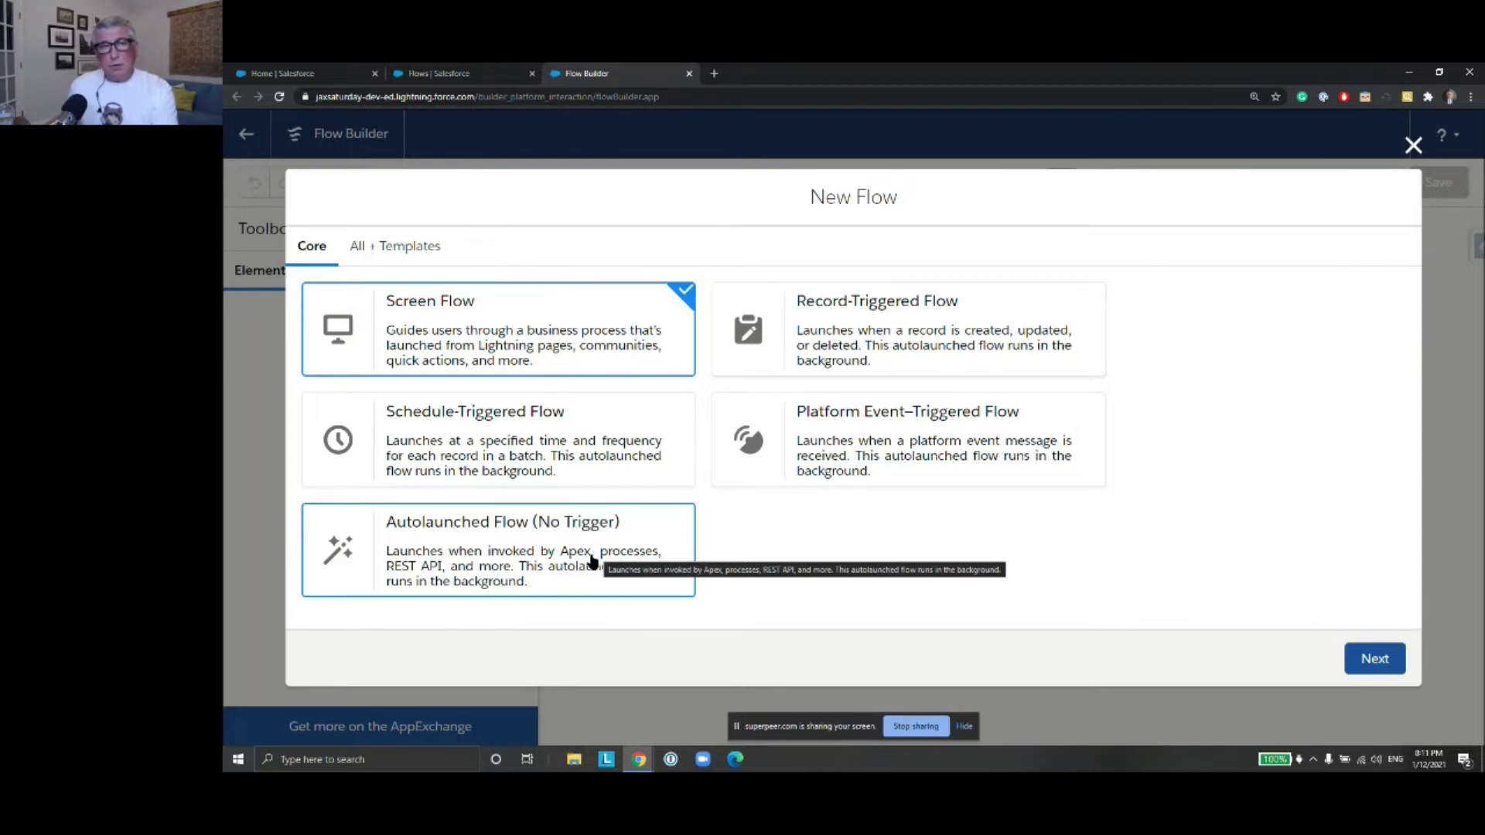
pyautogui.click(1375, 658)
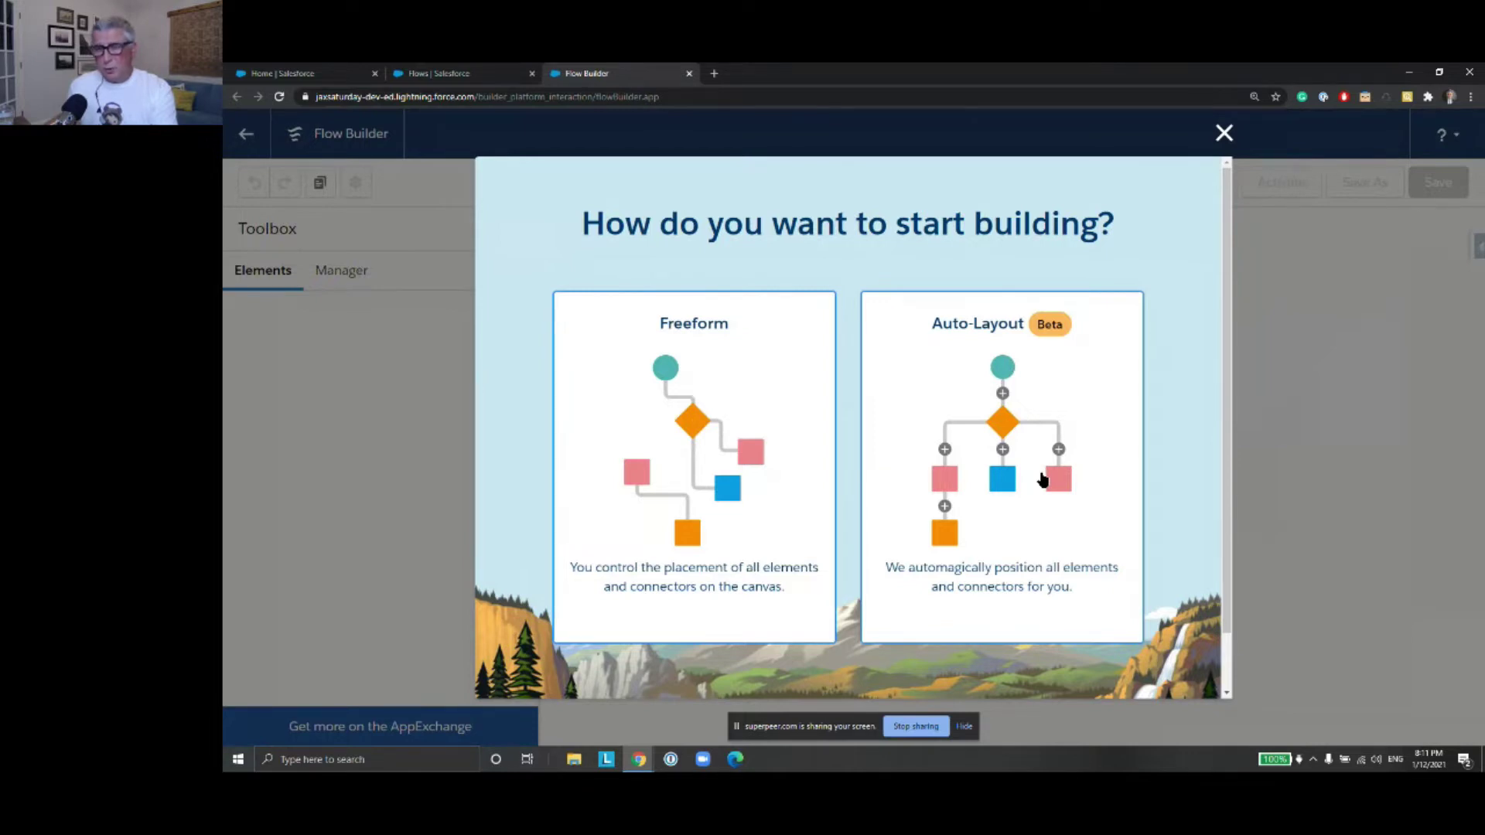
# Choose Auto-Layout and add a screen after Start labelled Loanscreen
pyautogui.click(992, 450)
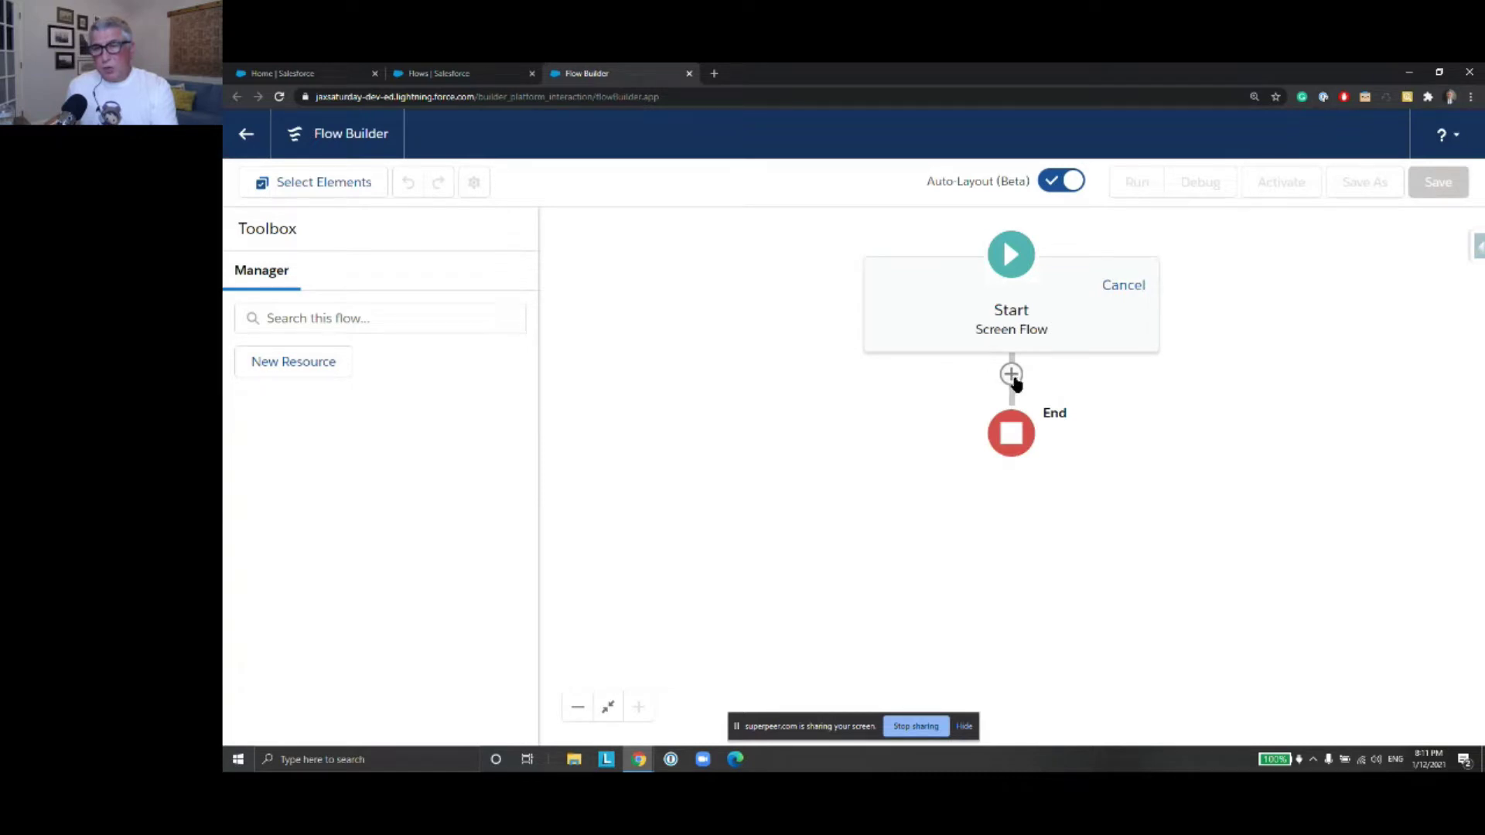
pyautogui.click(1013, 376)
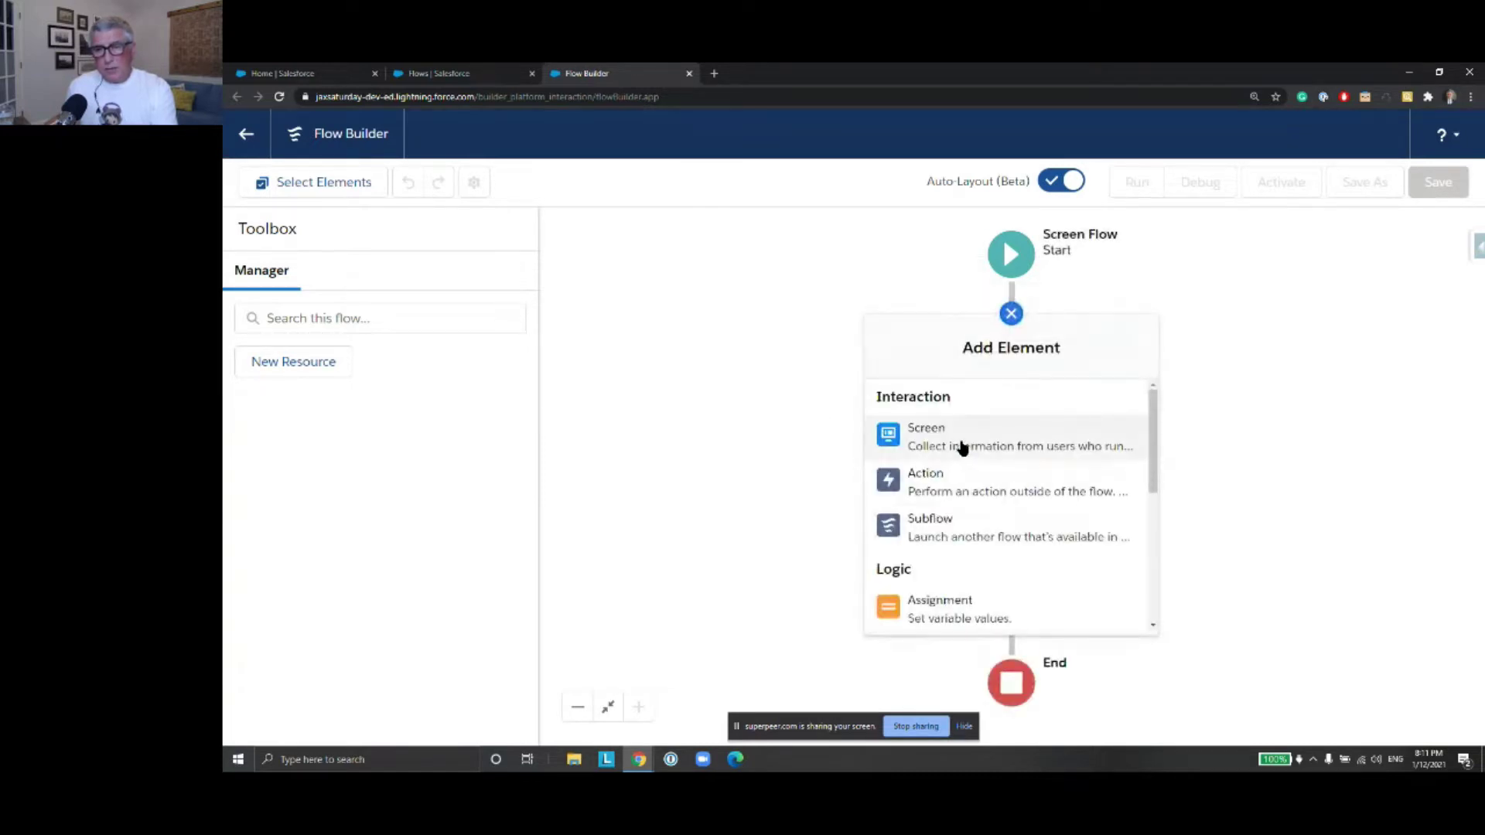
pyautogui.click(962, 448)
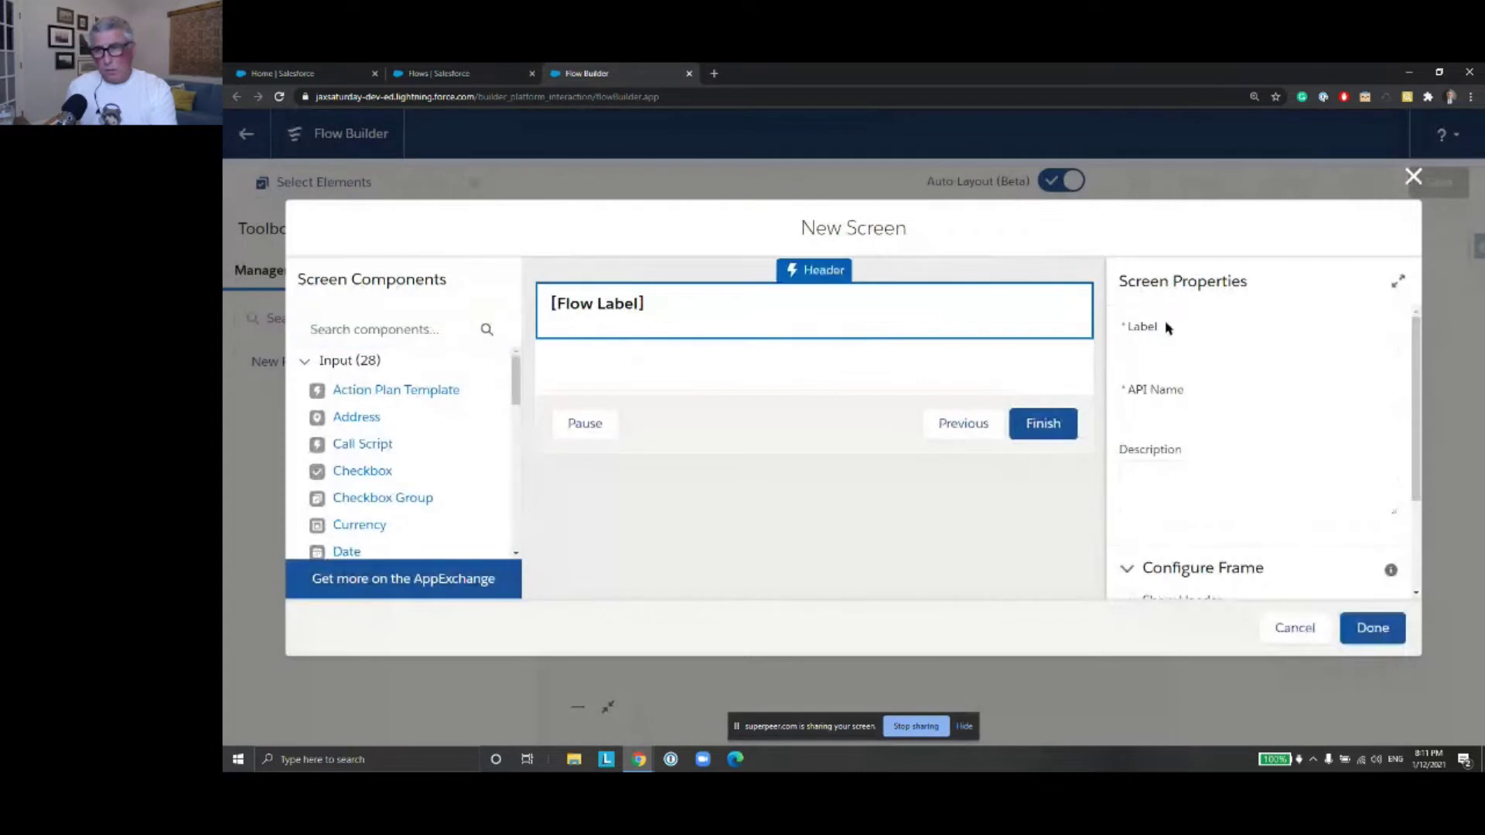
pyautogui.click(1161, 352)
pyautogui.write('Loan Screen')
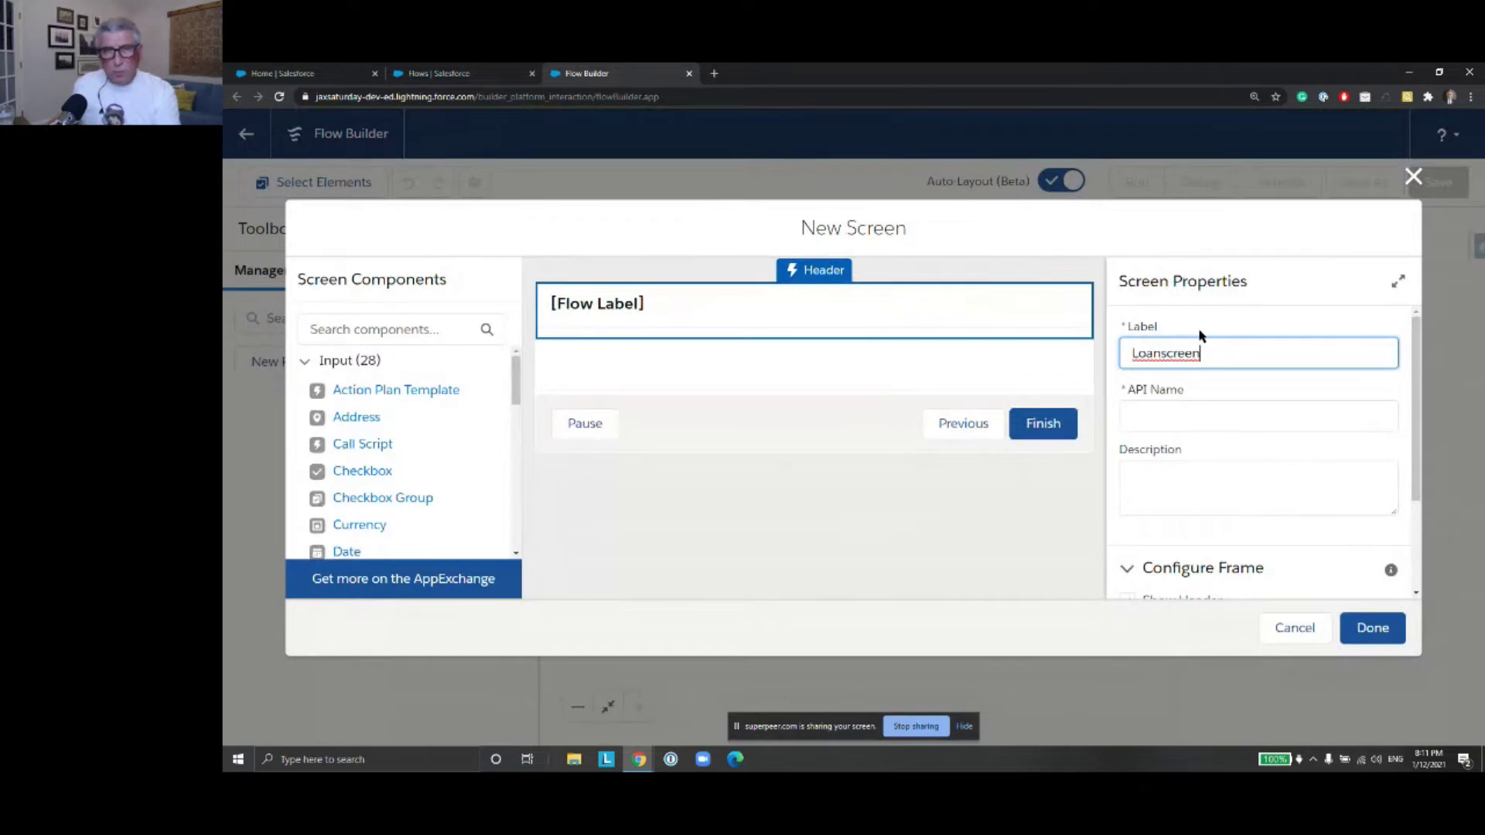
pyautogui.click(832, 357)
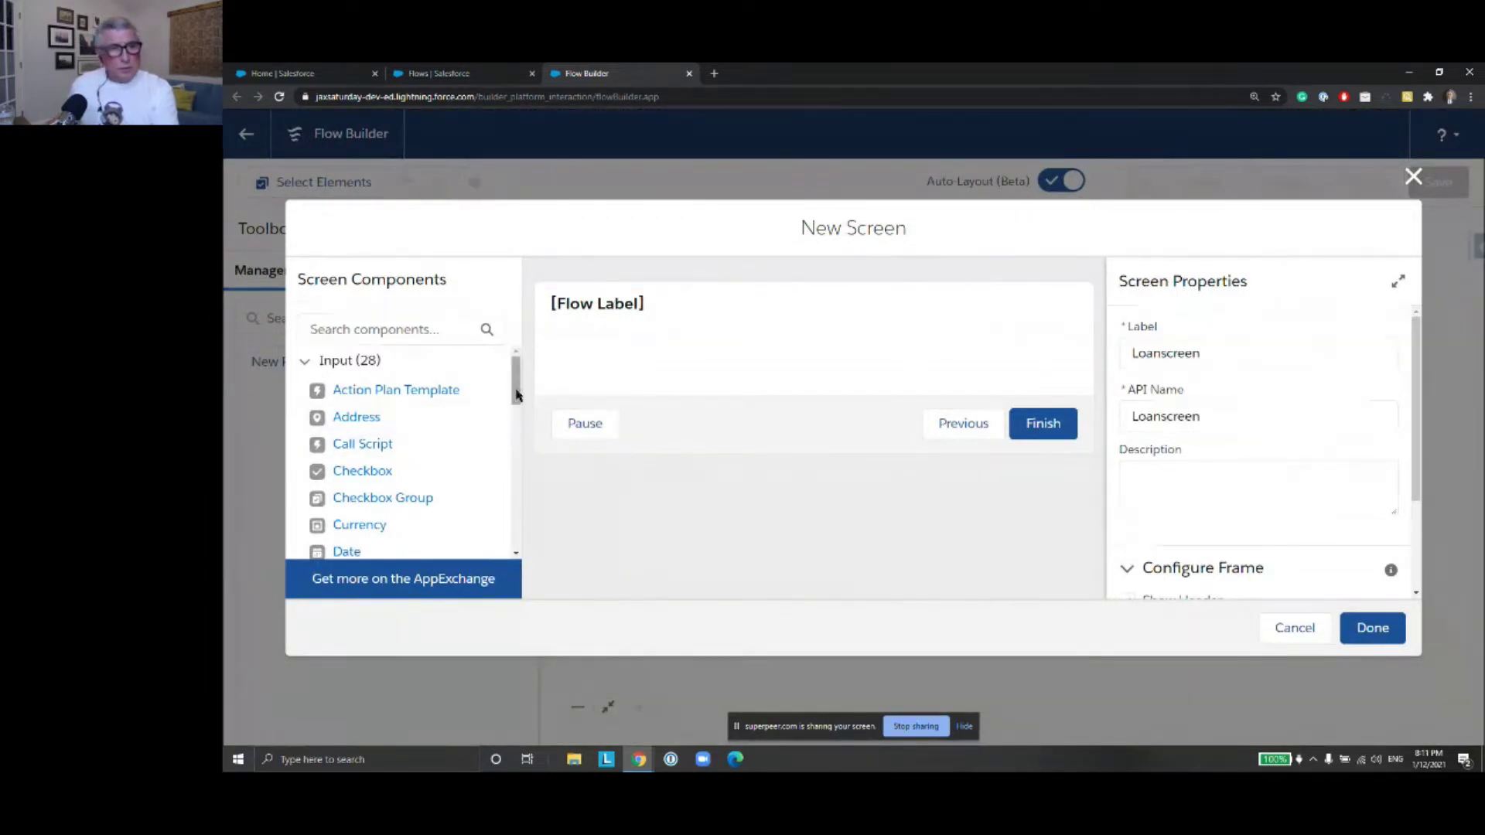
# Drag a Text input component onto the Loanscreen screen
pyautogui.moveTo(517, 404); pyautogui.dragTo(520, 526)
pyautogui.moveTo(350, 496); pyautogui.dragTo(560, 350)
pyautogui.moveTo(367, 495); pyautogui.dragTo(590, 365)
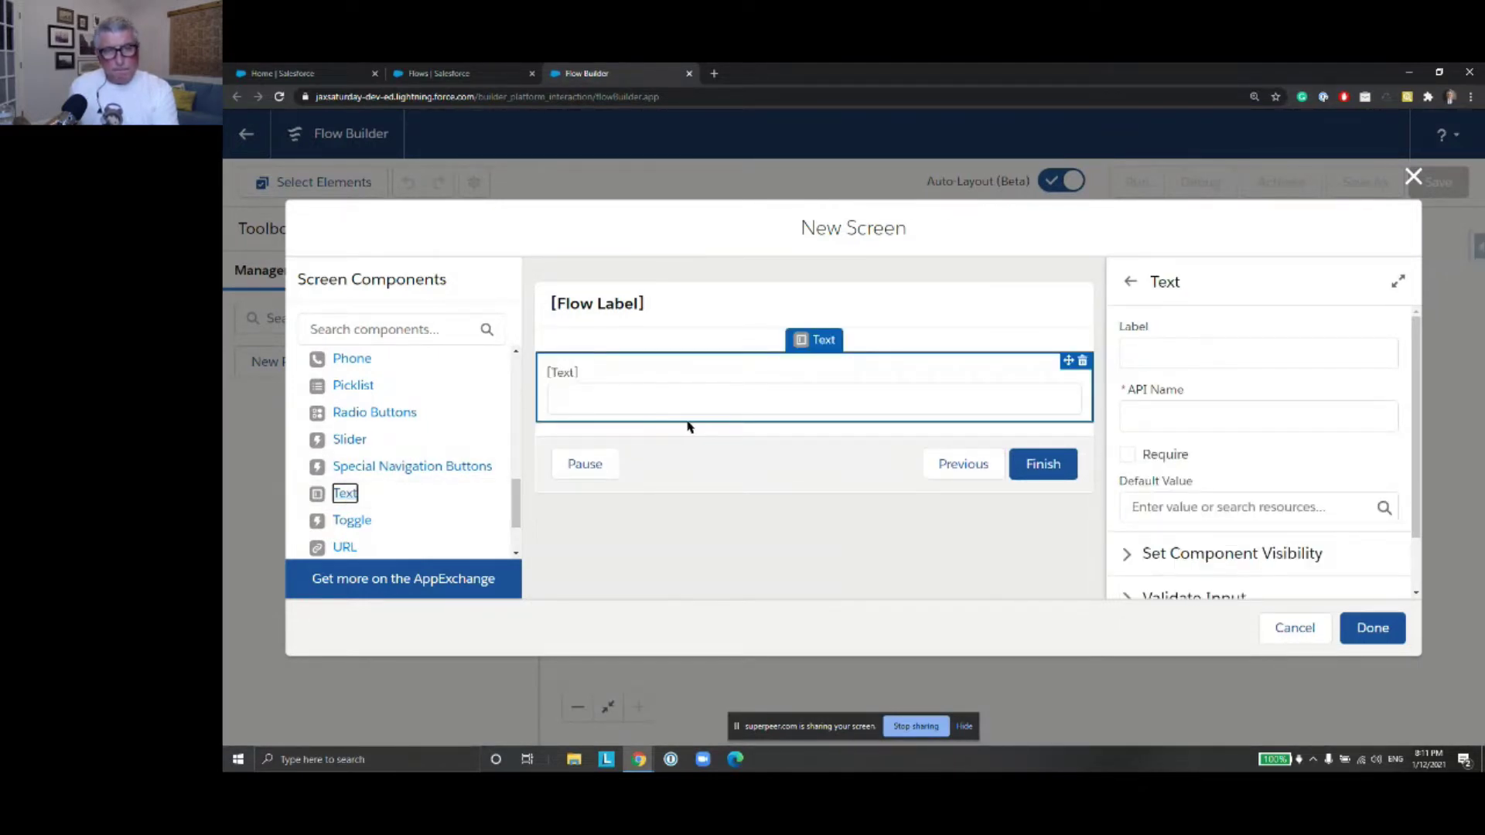
# Label the text input Full Name so its API name fills in
pyautogui.click(1166, 348)
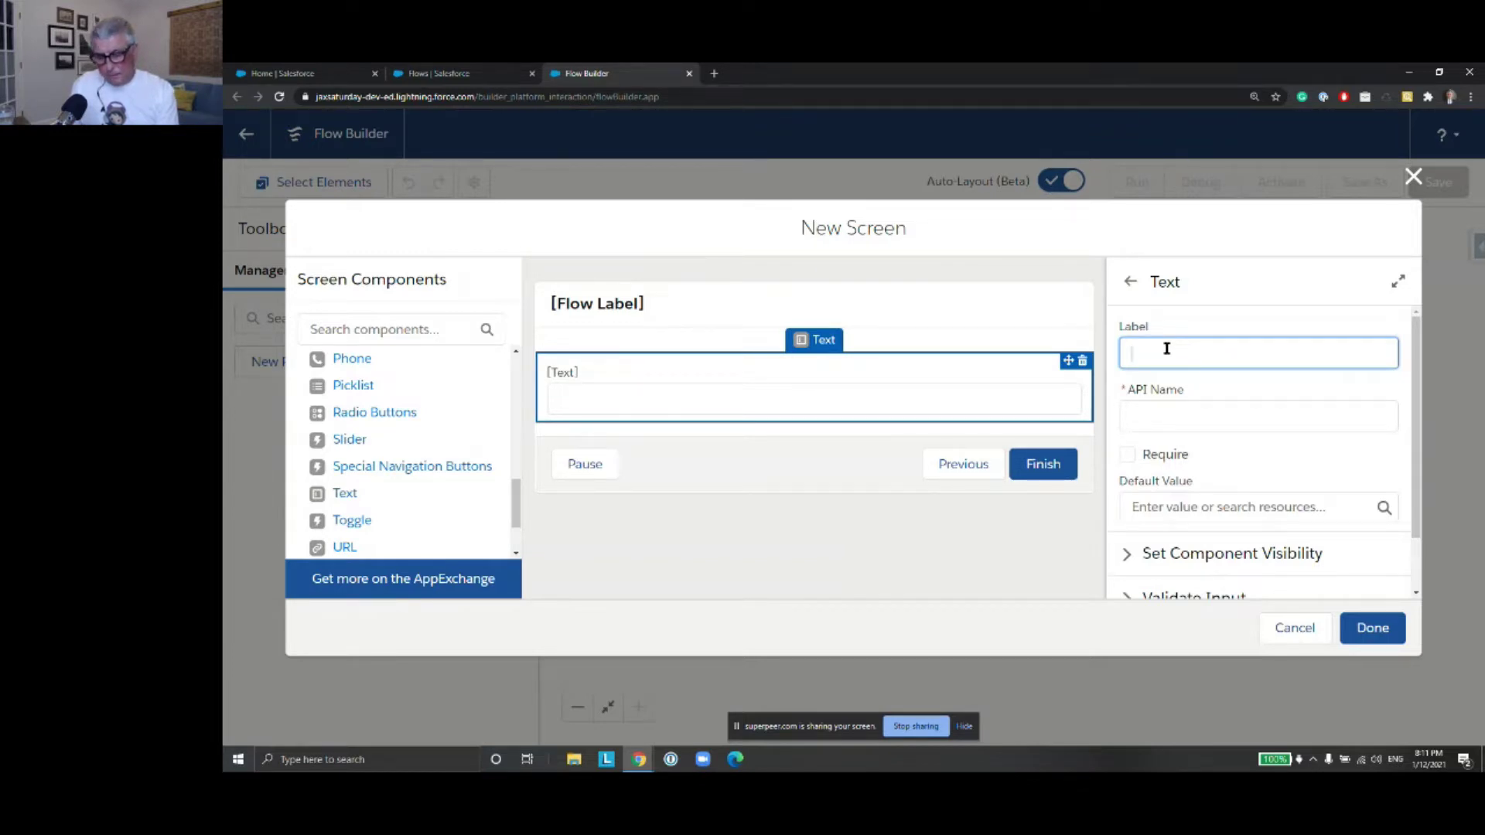
pyautogui.write('ull')
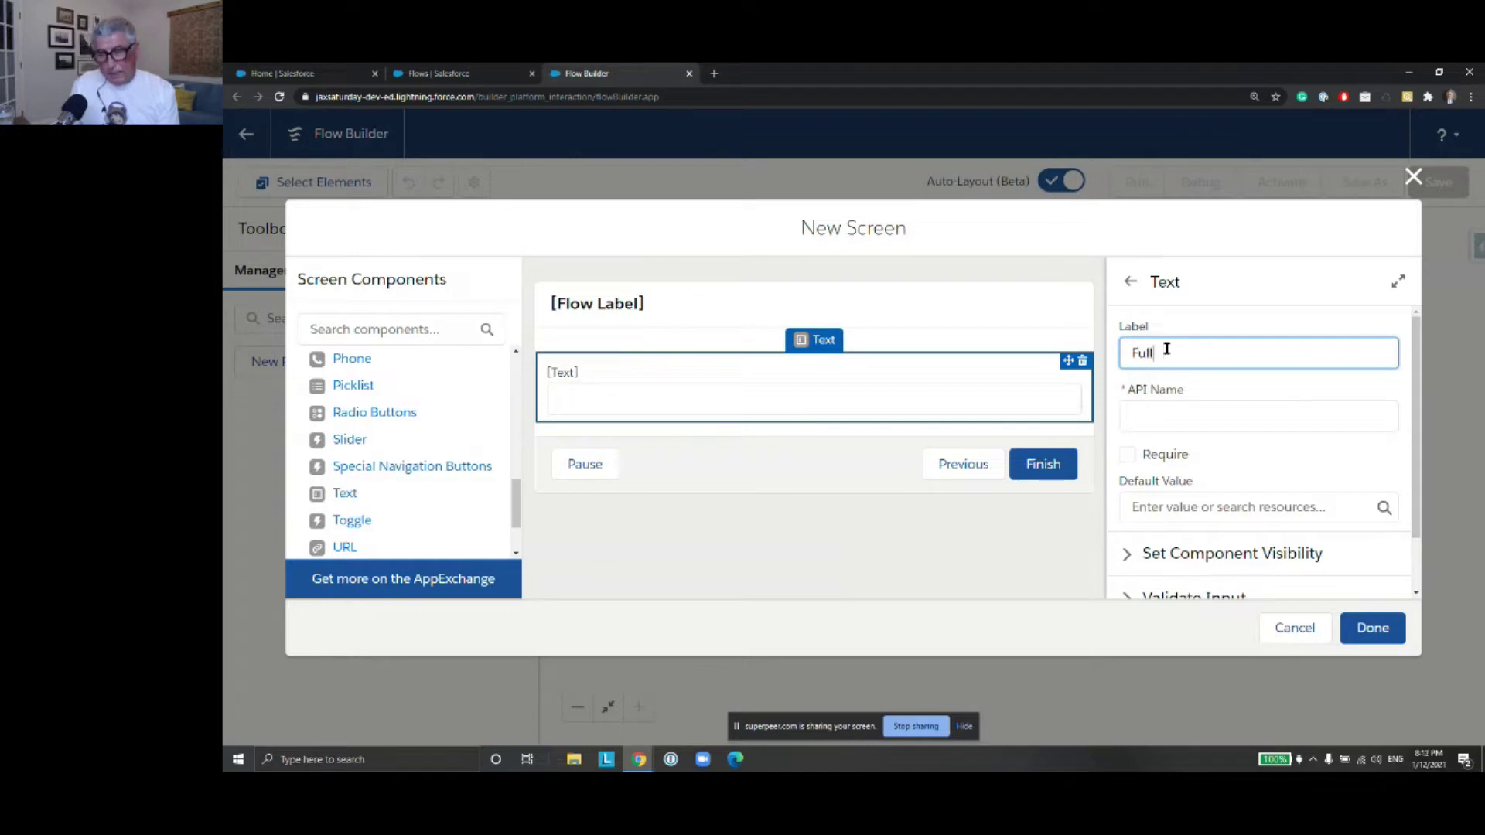
pyautogui.write(' Name')
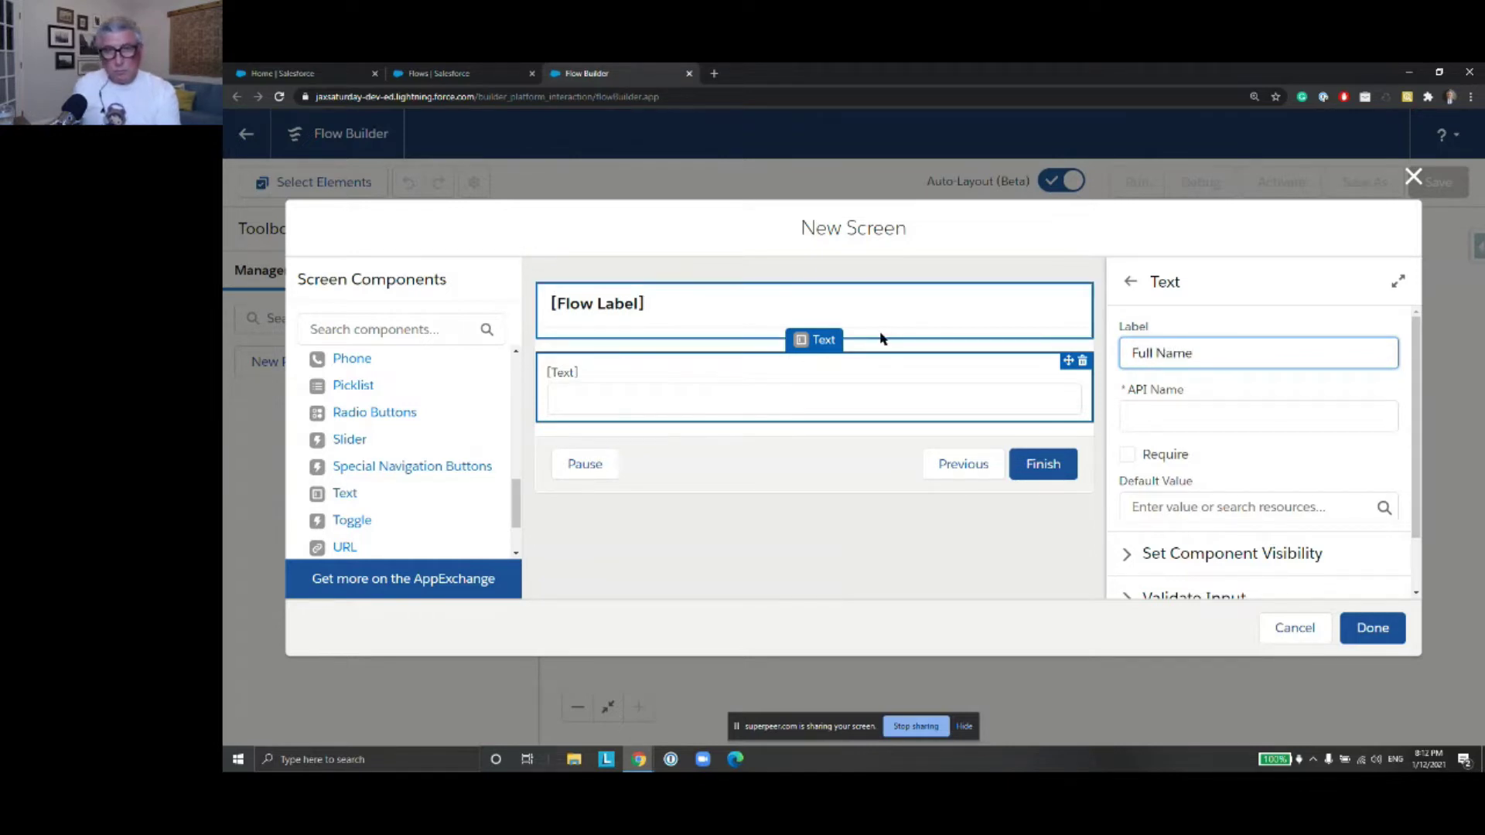
pyautogui.click(900, 313)
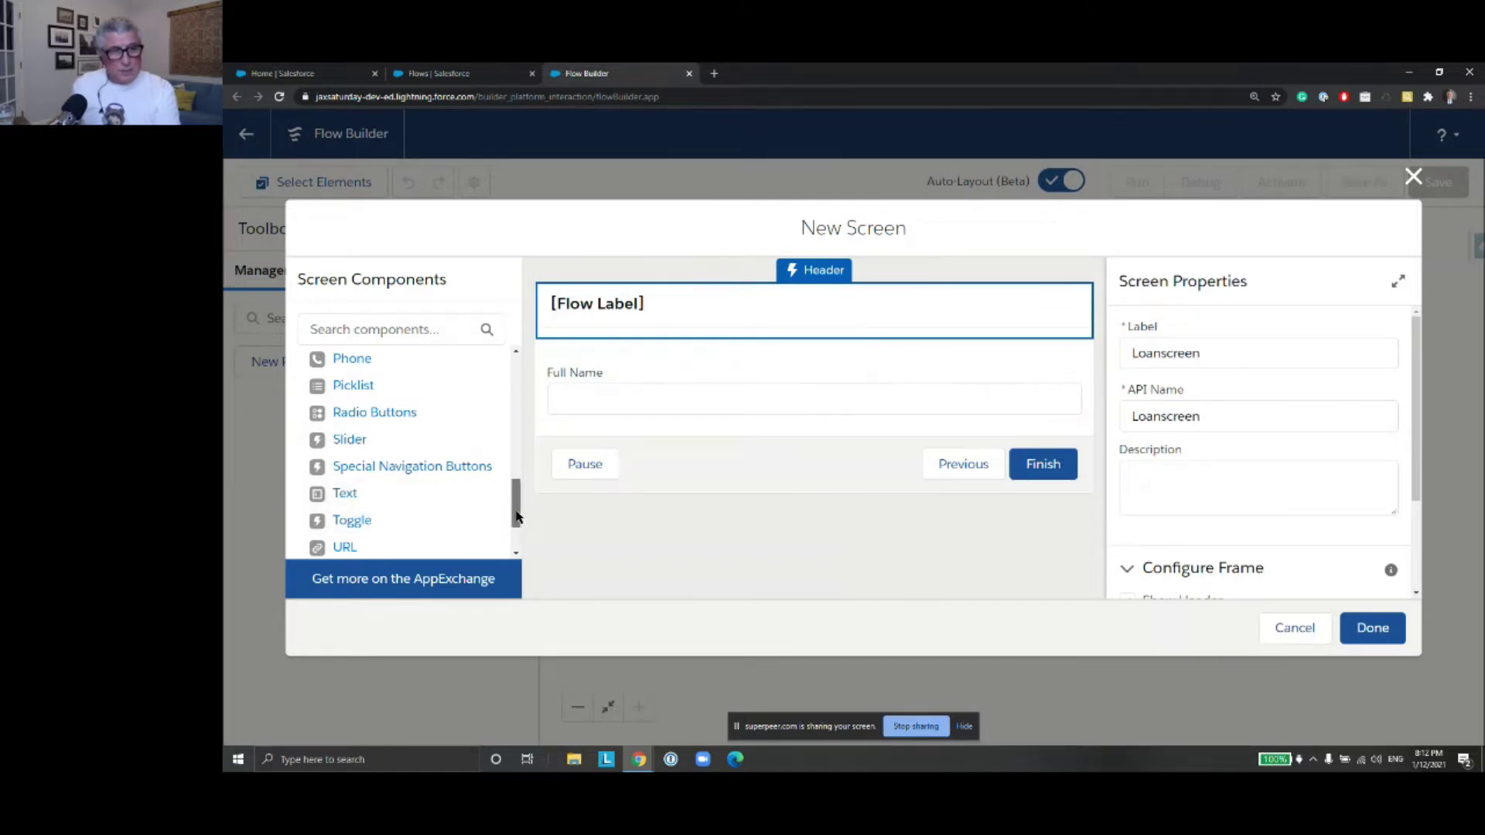
# Add a Number component to the screen below Full Name
pyautogui.scroll(-2, 460, 523)
pyautogui.scroll(2, 456, 481)
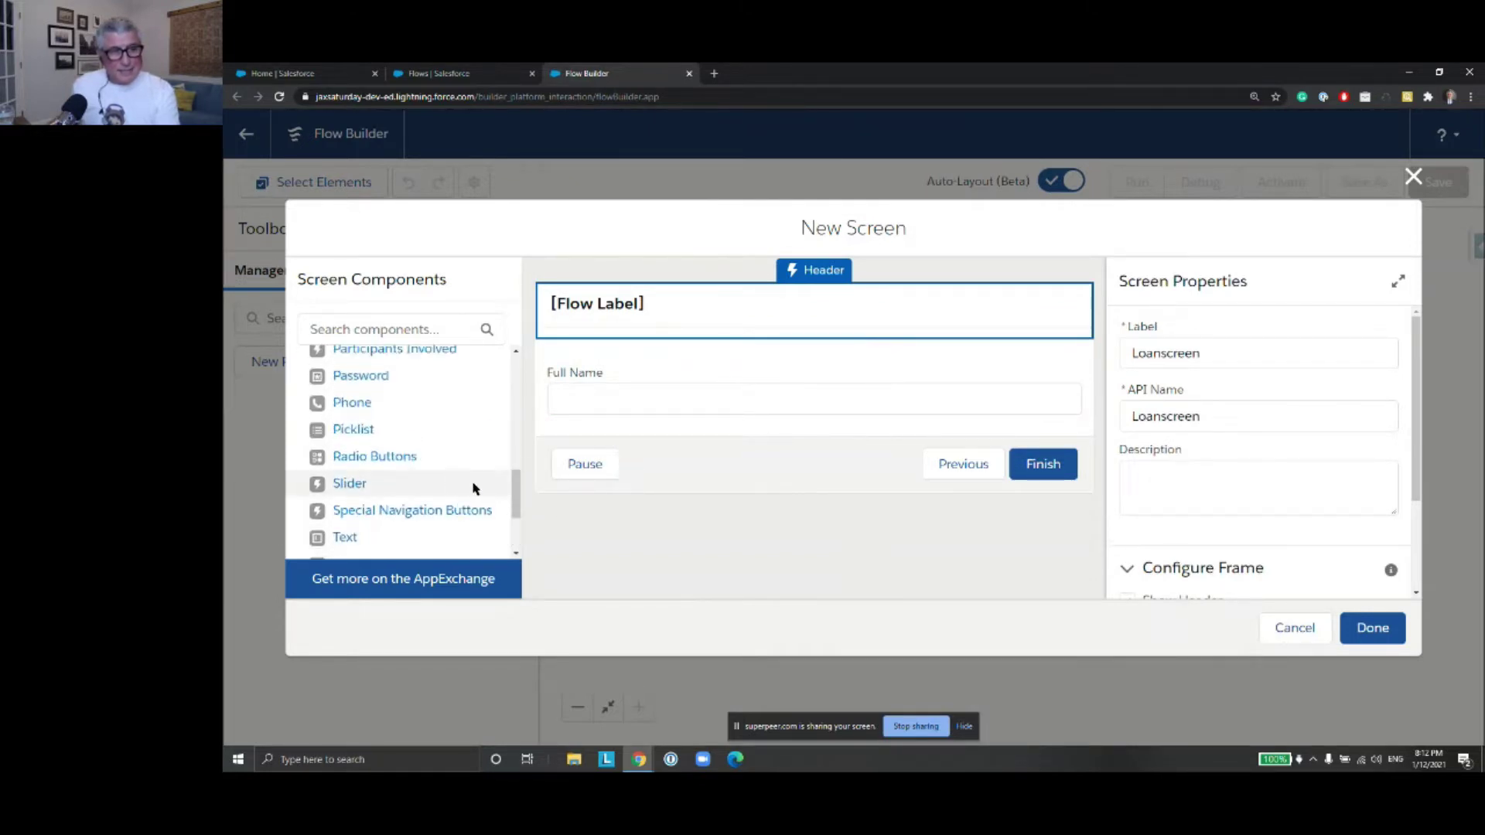
pyautogui.scroll(-2, 475, 488)
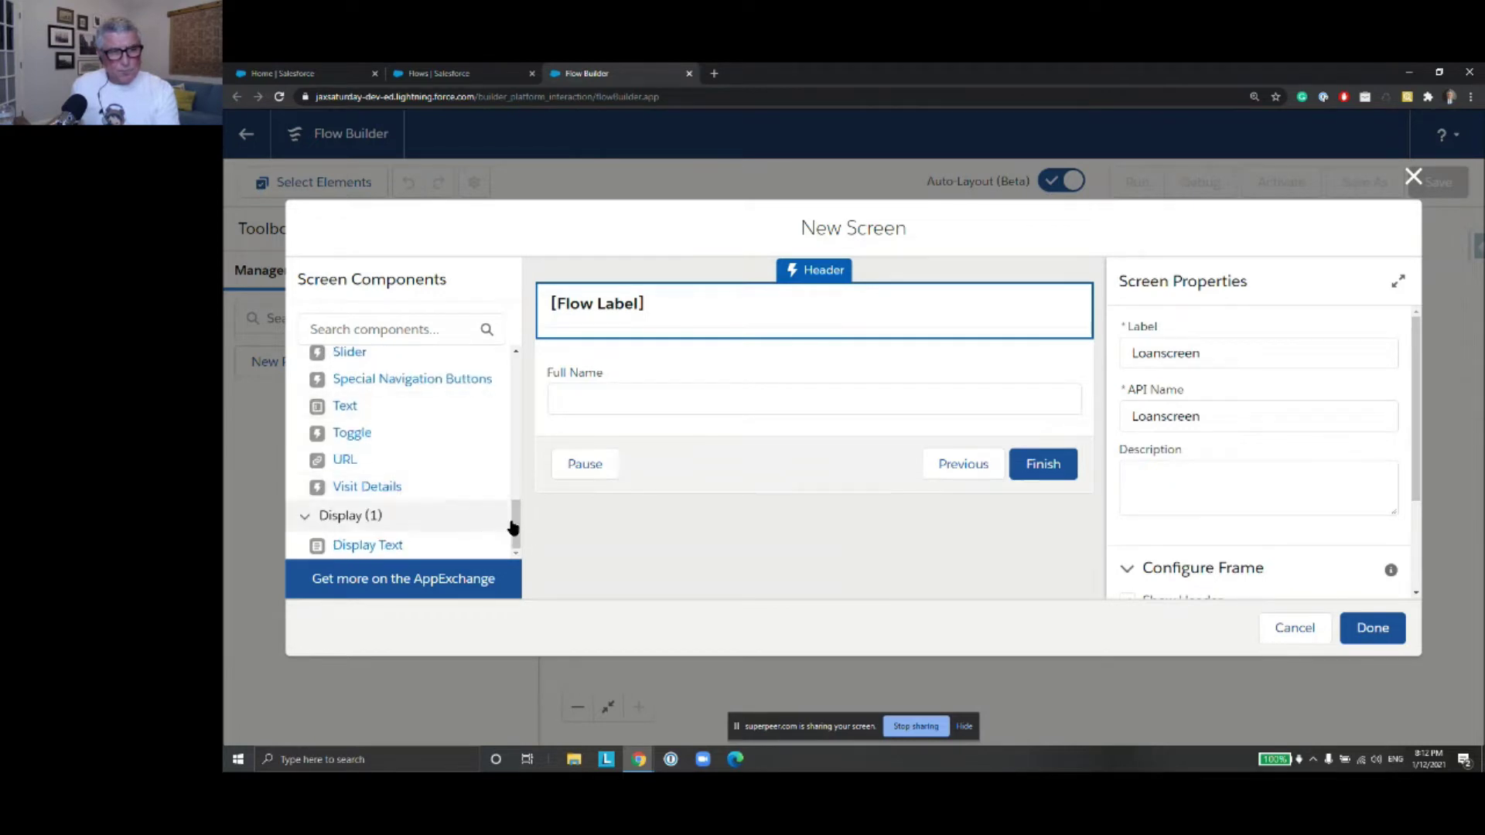
pyautogui.moveTo(516, 532); pyautogui.dragTo(514, 461)
pyautogui.moveTo(368, 503); pyautogui.dragTo(577, 424)
# Label the number field Loan Amount and add a second number field labelled Loan Term (Months)
pyautogui.click(1166, 353)
pyautogui.write('Loan Maount')
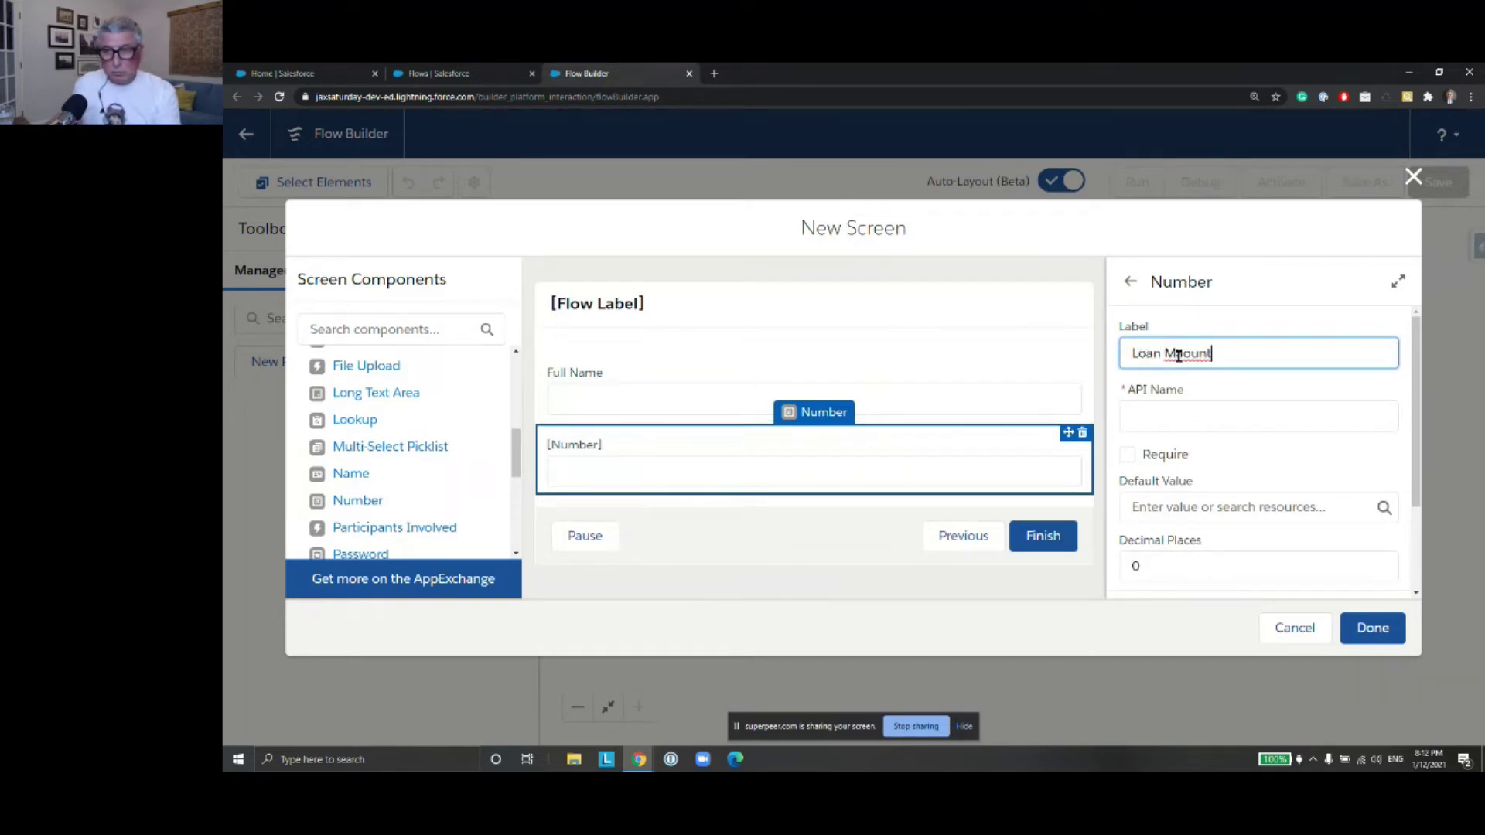
pyautogui.write('Am')
pyautogui.click(1202, 403)
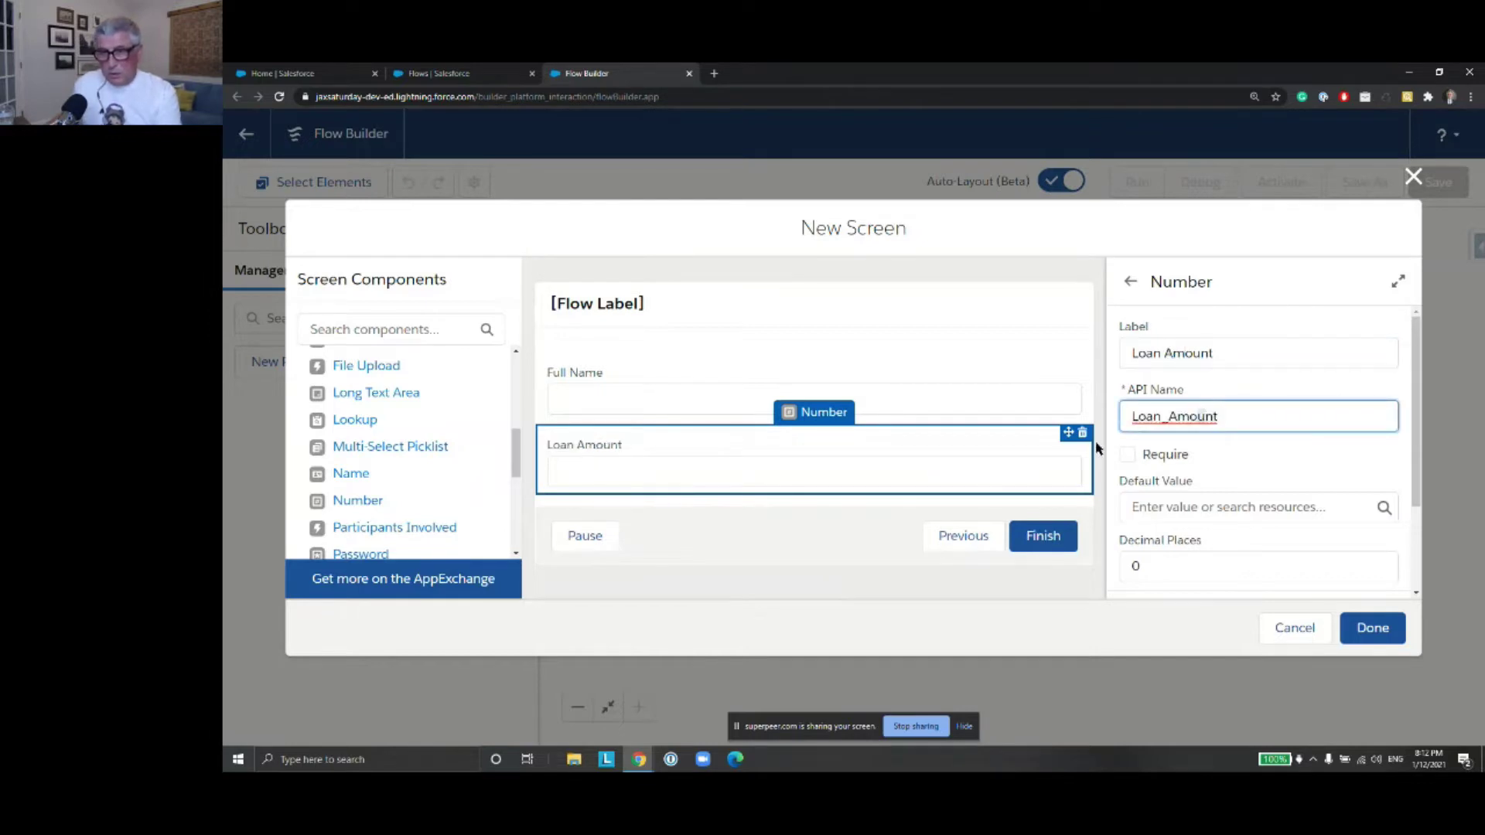
pyautogui.moveTo(515, 468)
pyautogui.mouseDown()
pyautogui.moveTo(516, 496)
pyautogui.moveTo(515, 470)
pyautogui.mouseUp()
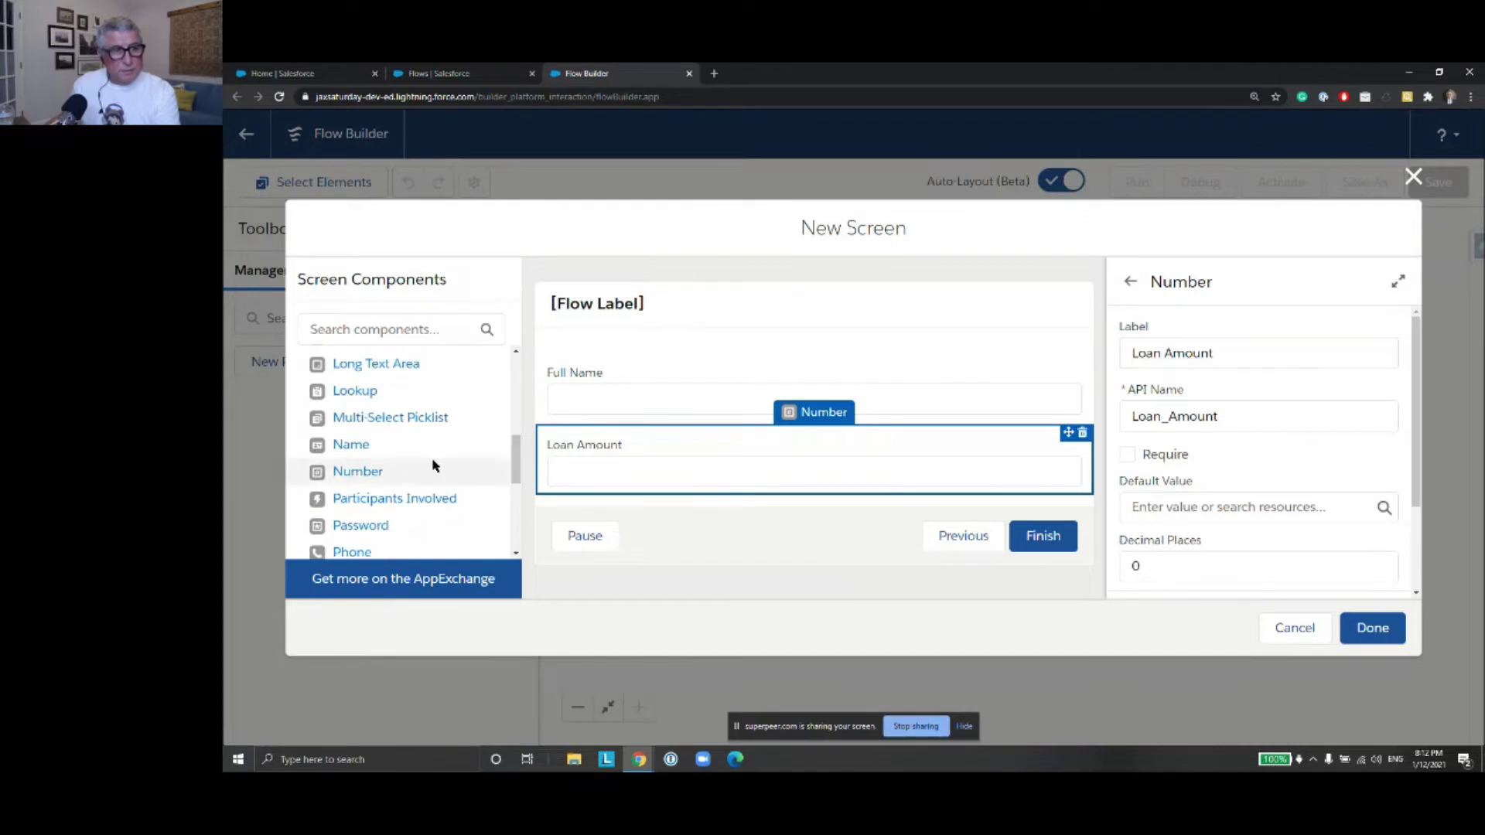
pyautogui.moveTo(375, 471); pyautogui.dragTo(641, 498)
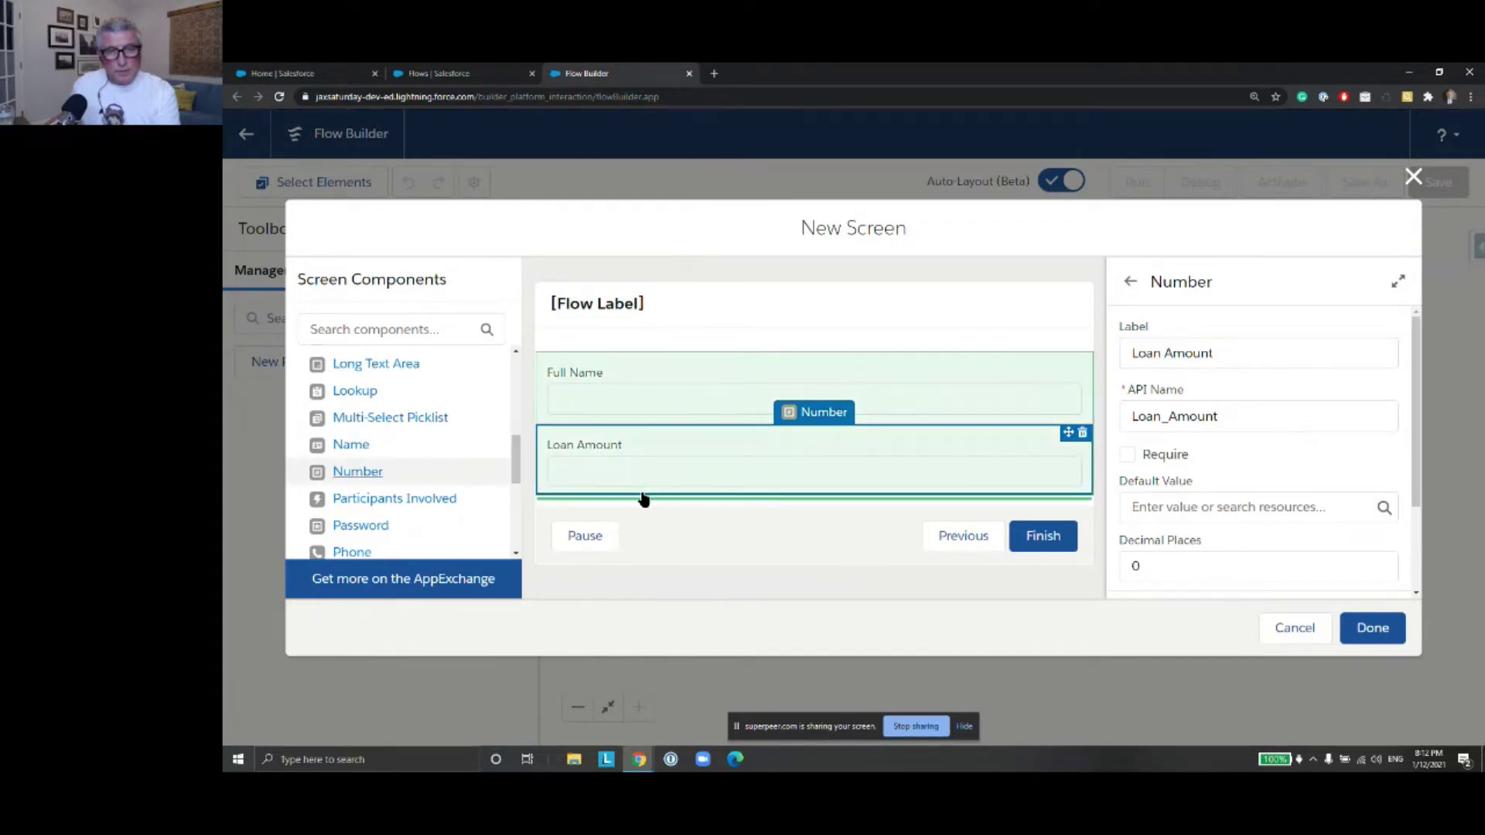
pyautogui.click(1183, 347)
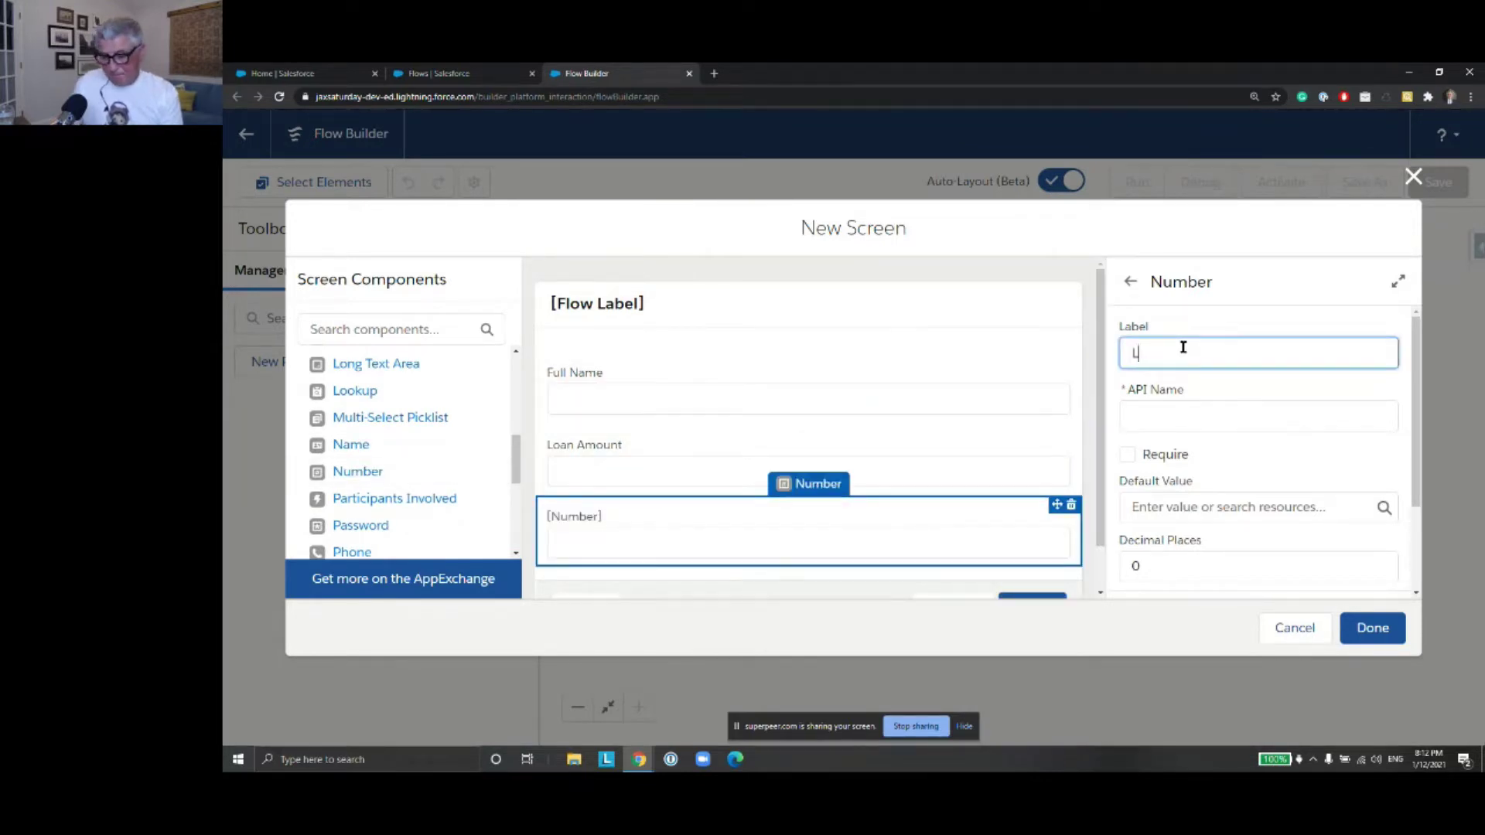
pyautogui.write('Loan Ter')
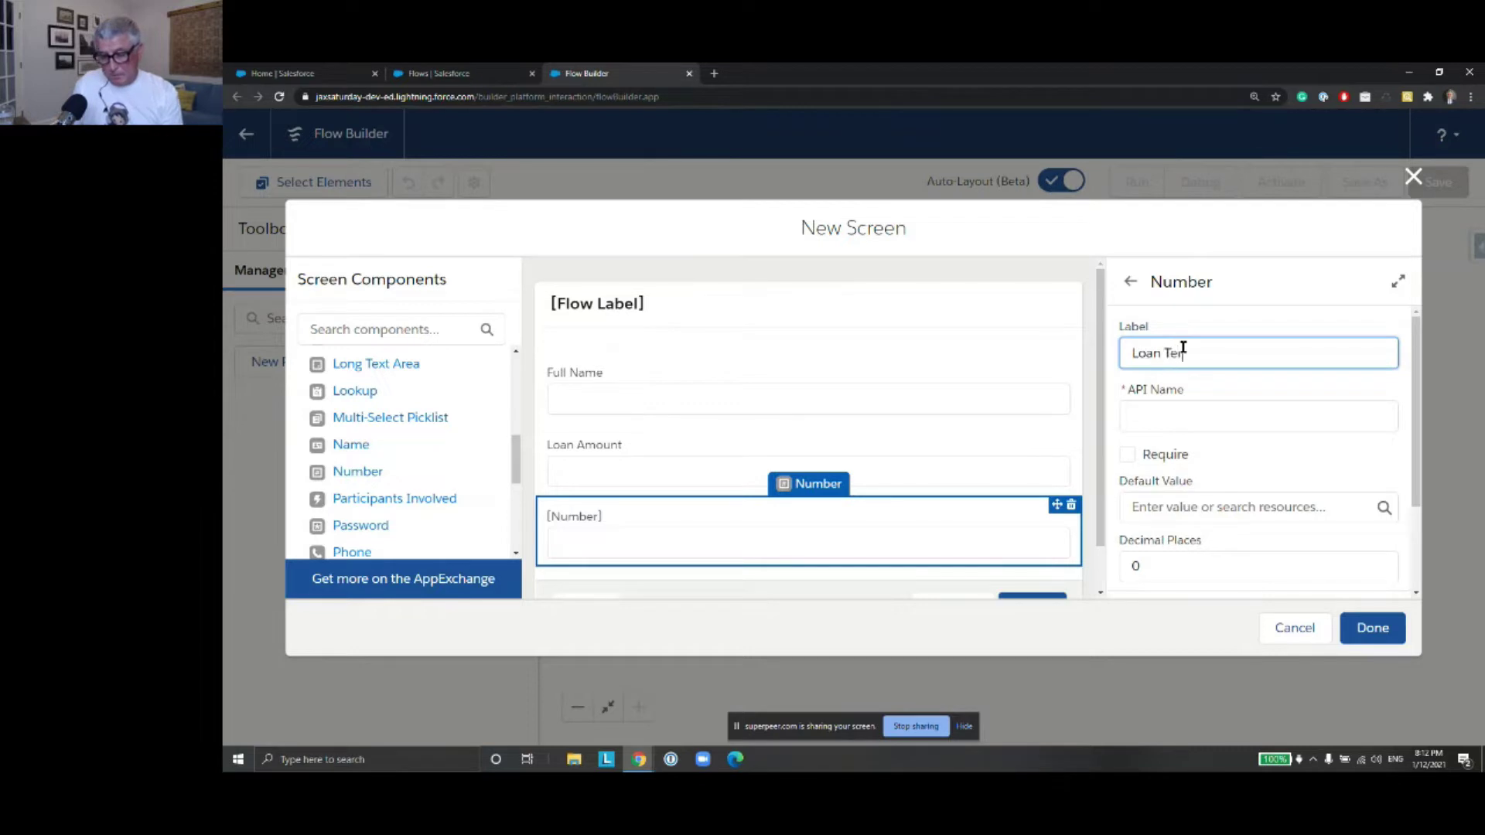
pyautogui.write('m (Months)')
pyautogui.click(1245, 410)
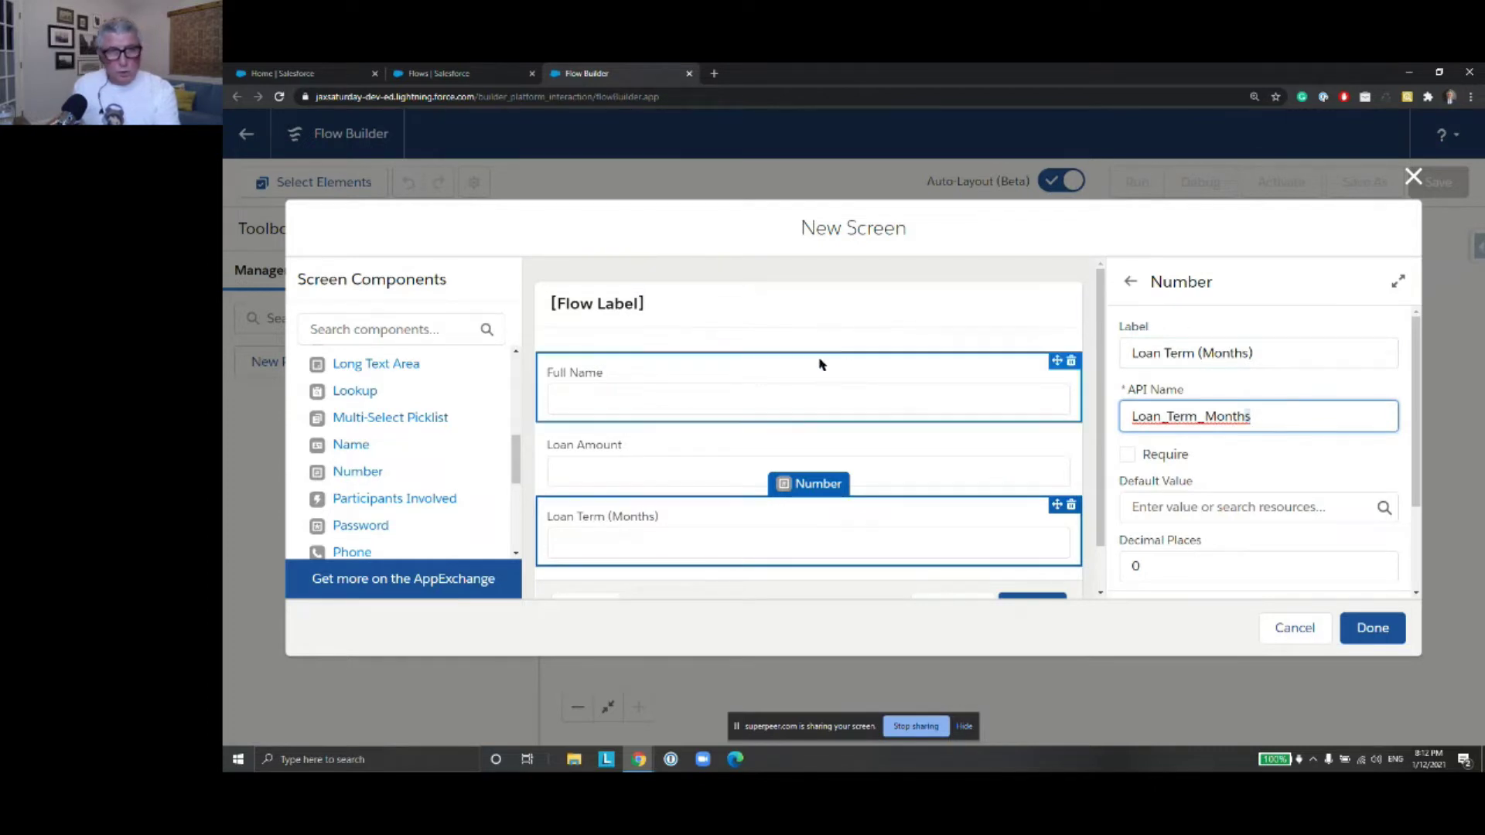
# Hide Loanscreen's header, turn off Pause, and place the screen in the flow
pyautogui.scroll(-2, 1073, 454)
pyautogui.scroll(2, 819, 315)
pyautogui.click(833, 322)
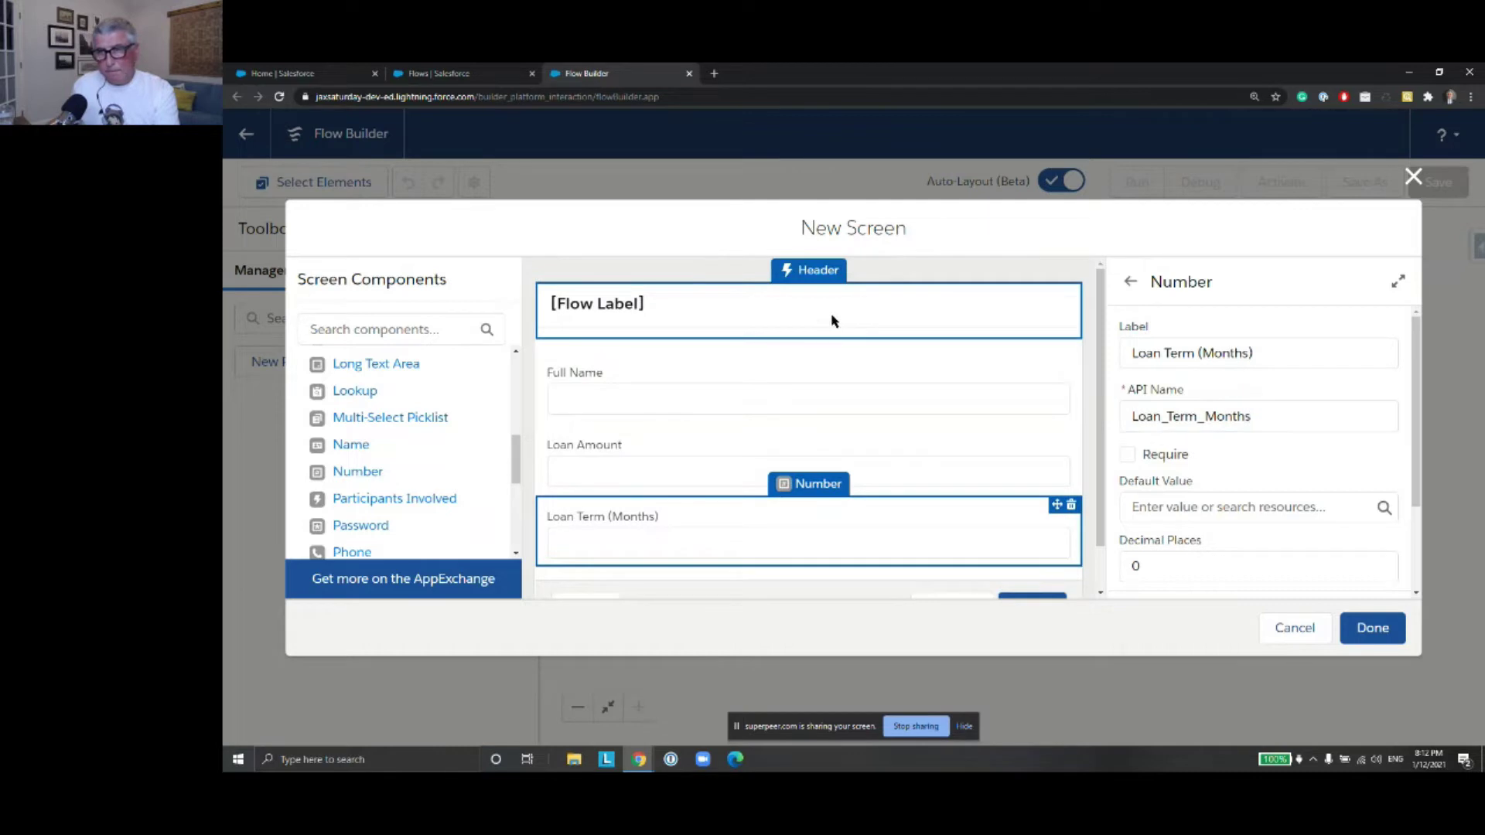
pyautogui.scroll(-1, 971, 384)
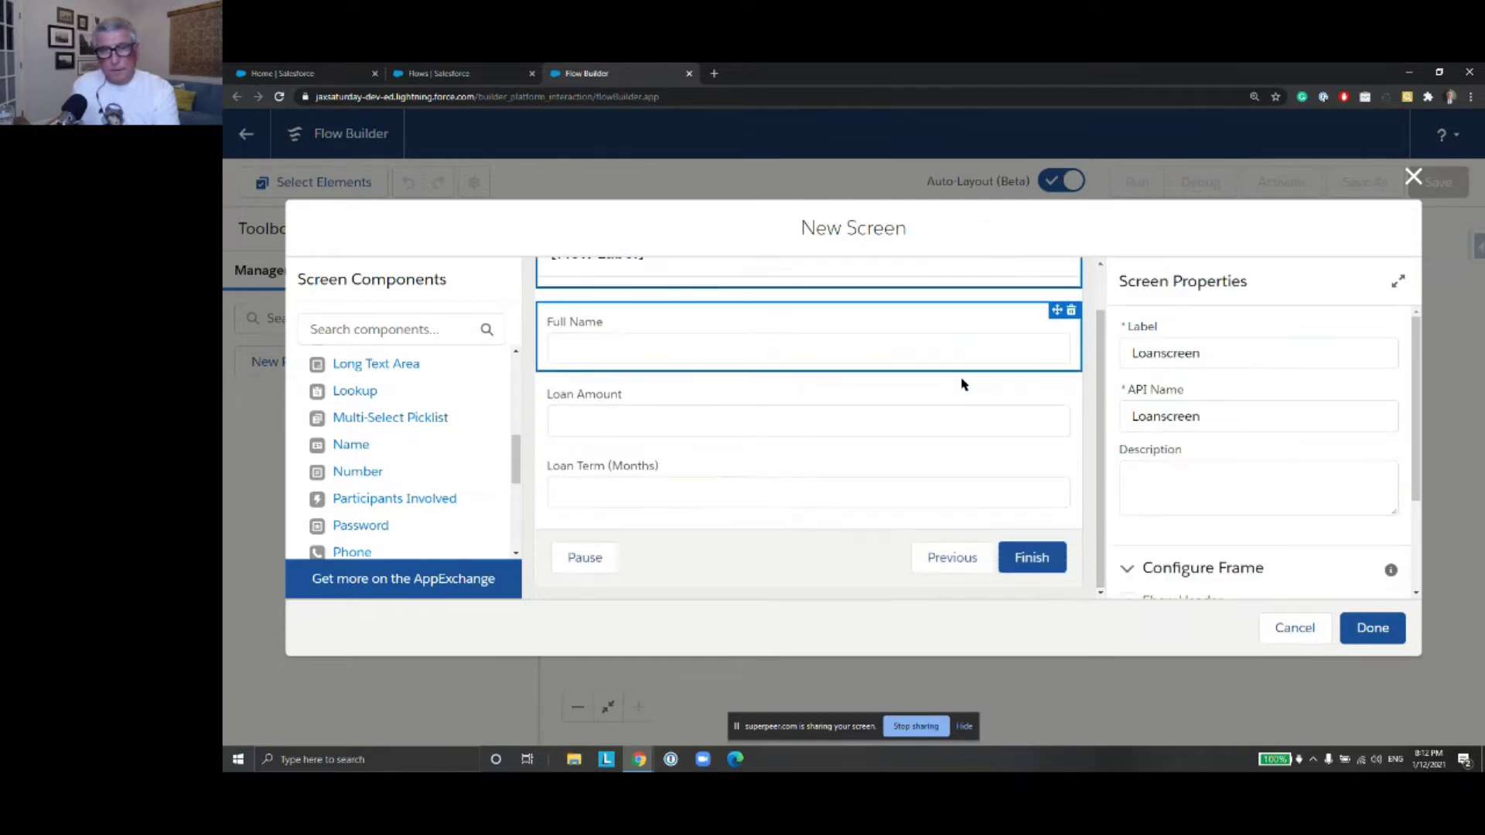
pyautogui.moveTo(1414, 414); pyautogui.dragTo(1410, 504)
pyautogui.click(1127, 463)
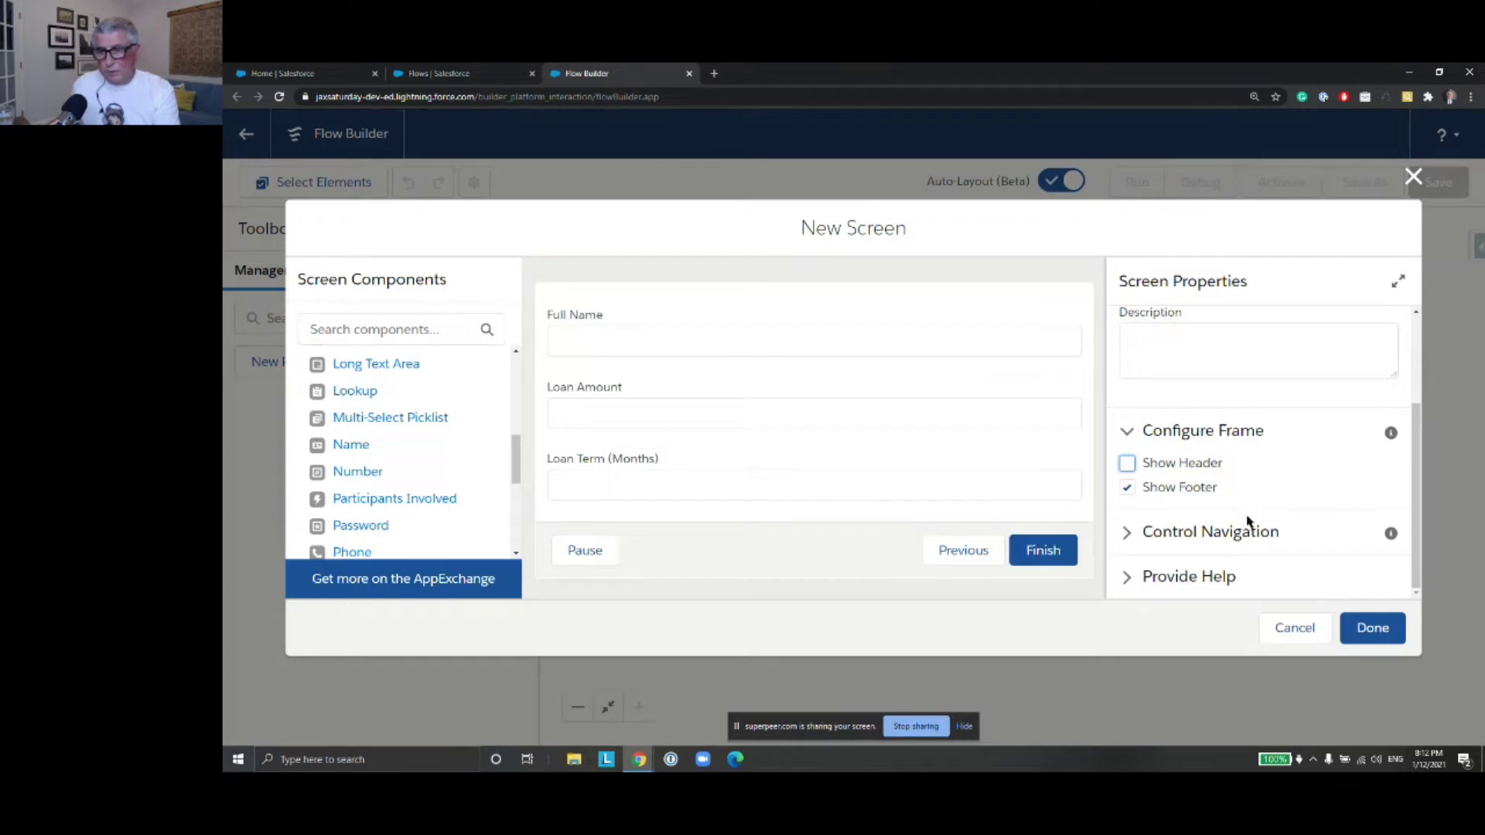
pyautogui.click(1131, 534)
pyautogui.scroll(-3, 1284, 486)
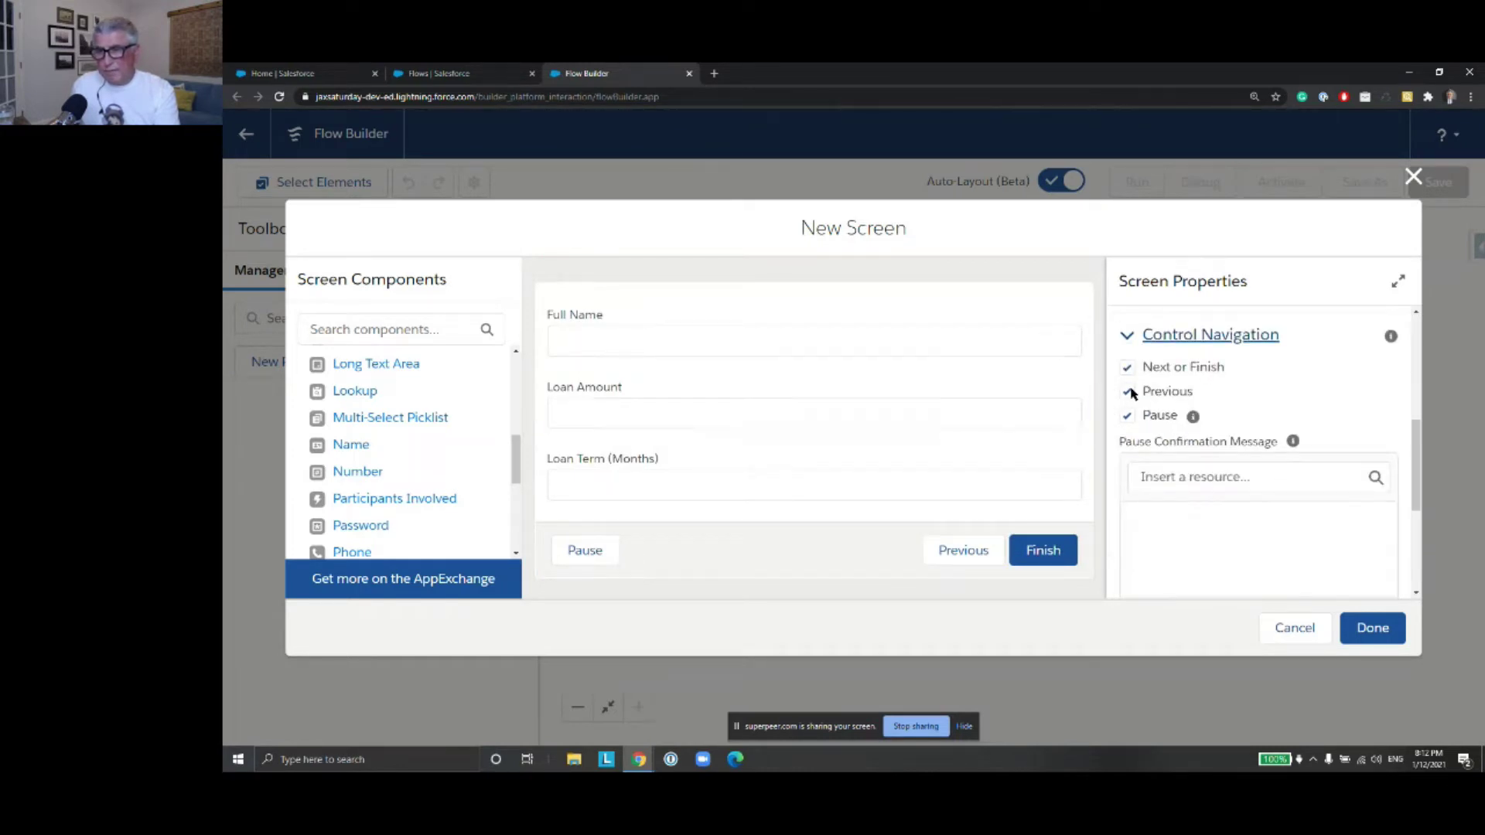
pyautogui.click(1127, 417)
pyautogui.scroll(4, 1238, 356)
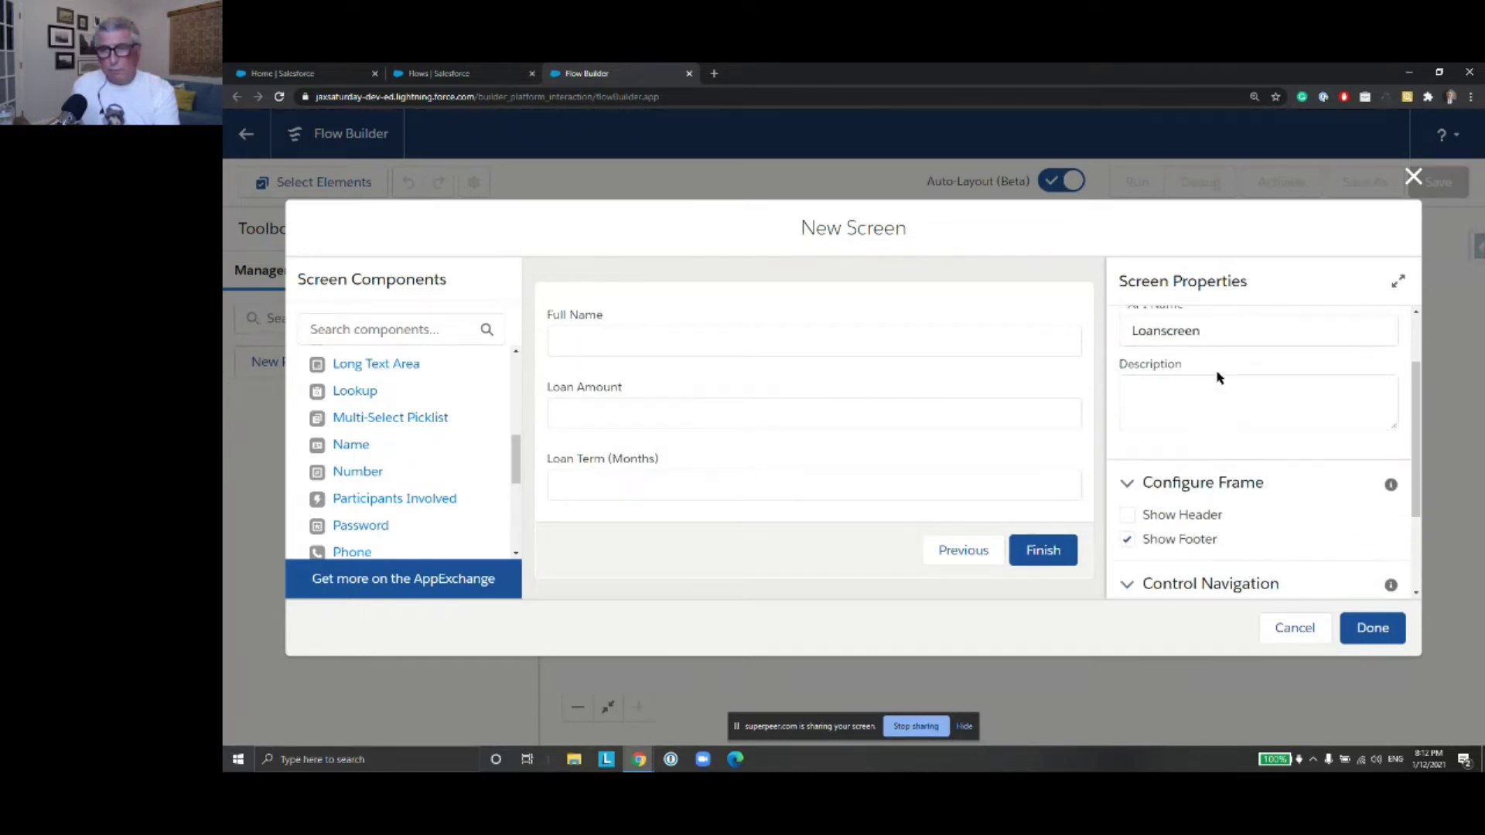
pyautogui.scroll(2, 1192, 360)
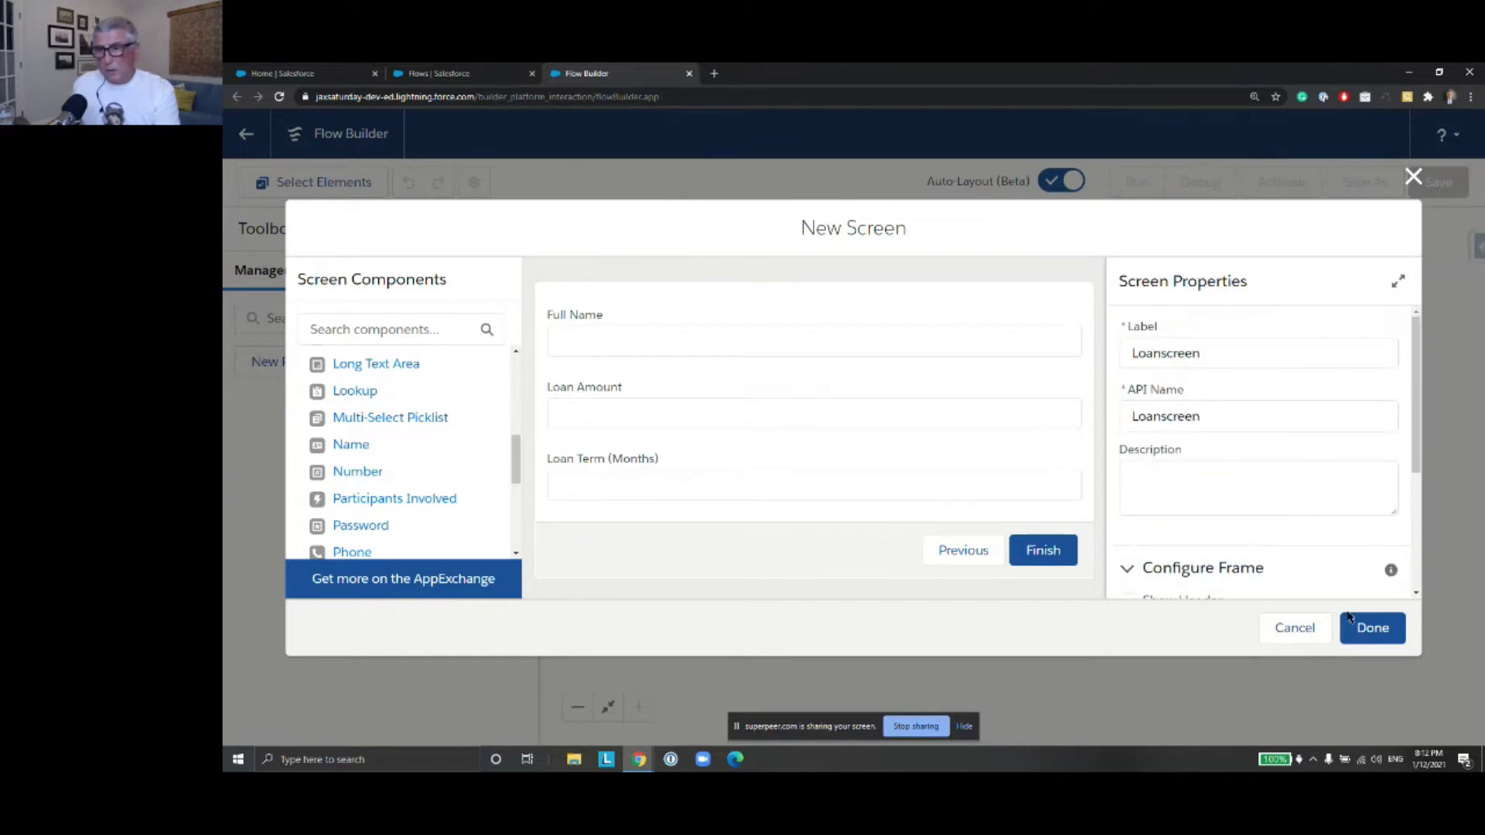
pyautogui.click(1372, 628)
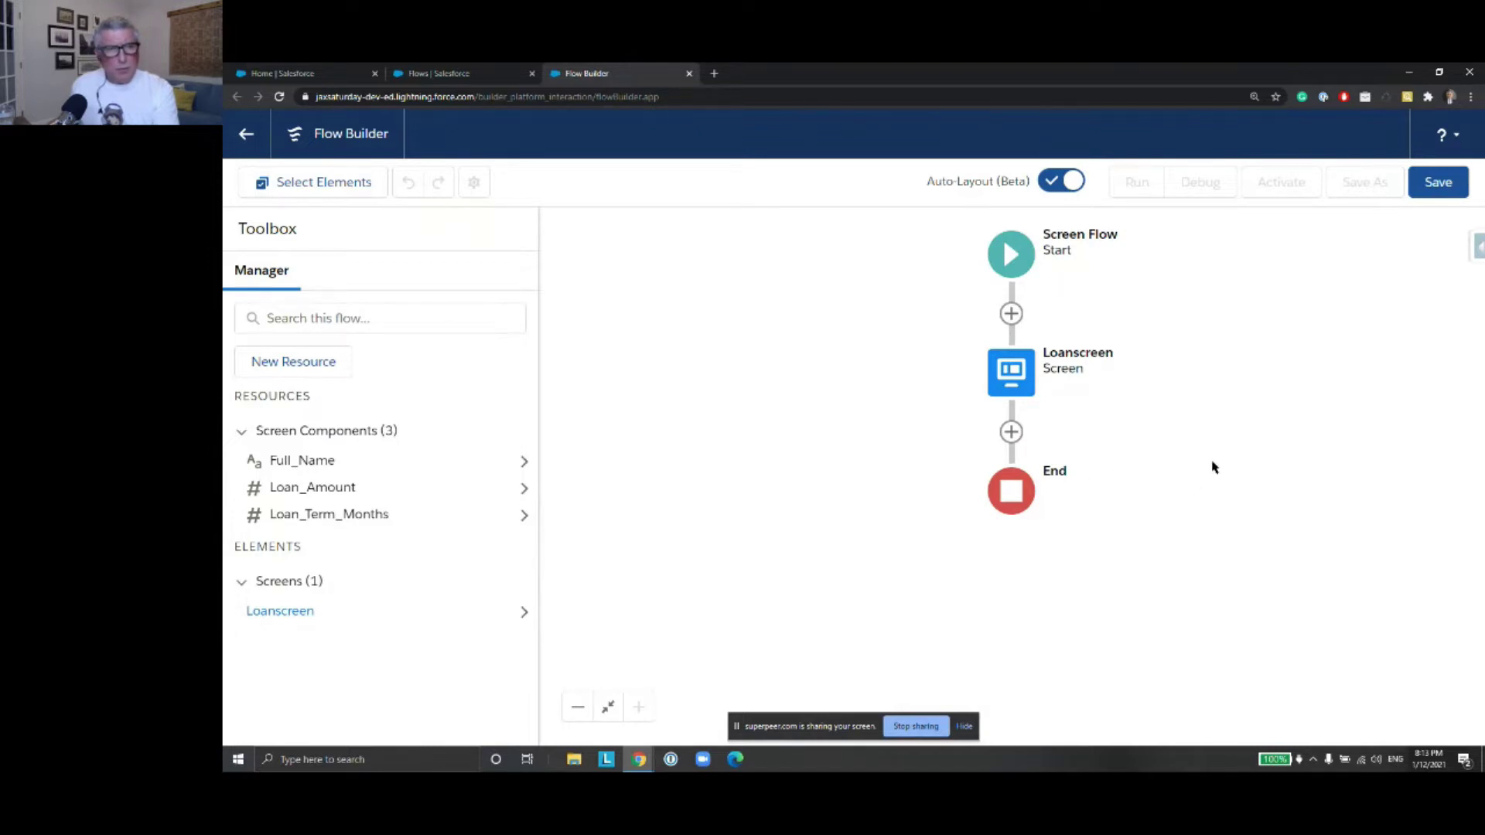
# Open Loanscreen for editing, cancel without changes, then start a new resource from the Manager
pyautogui.click(1008, 387)
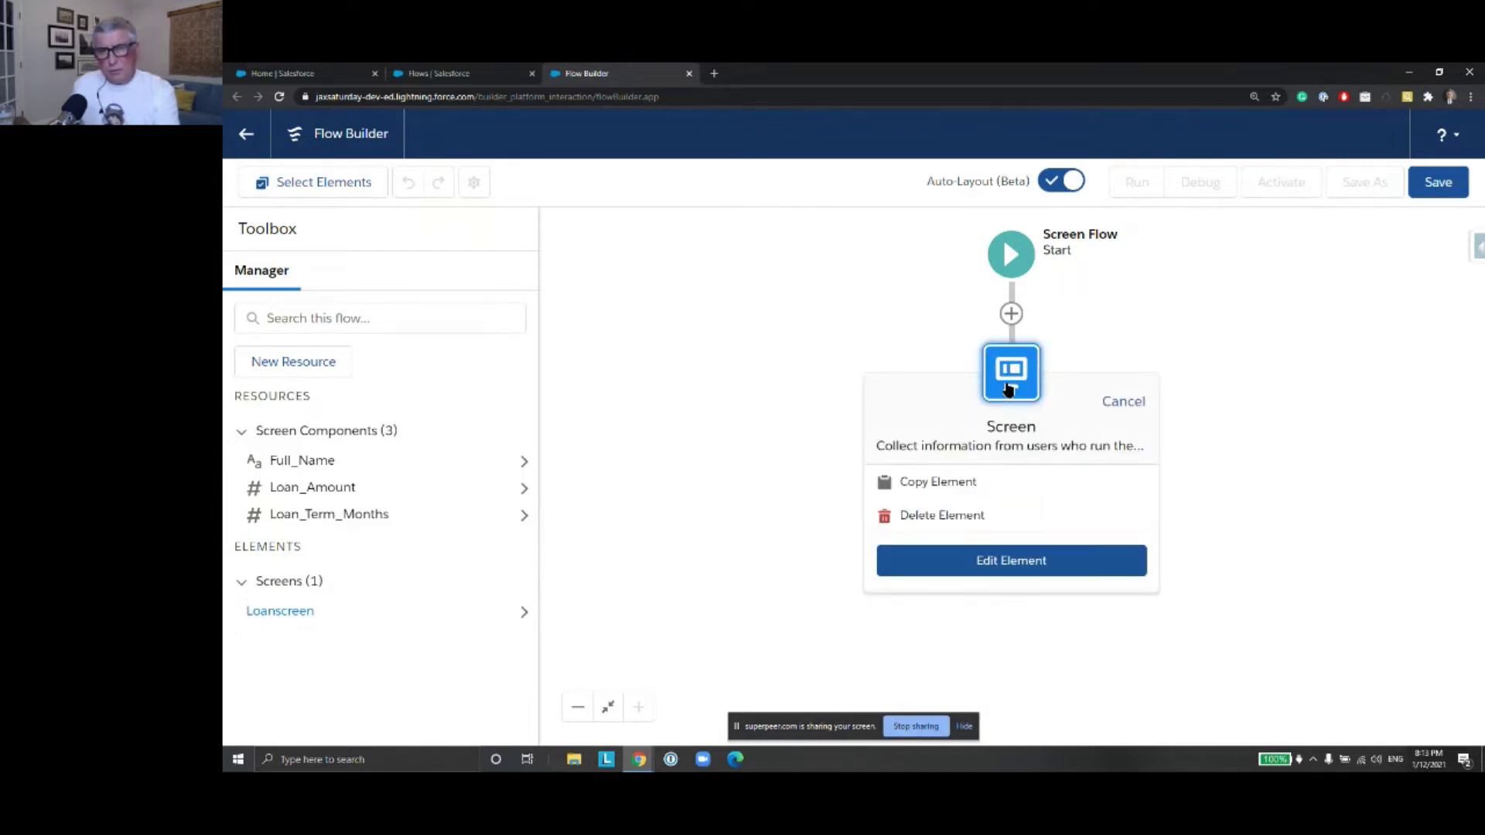
pyautogui.doubleClick(1008, 387)
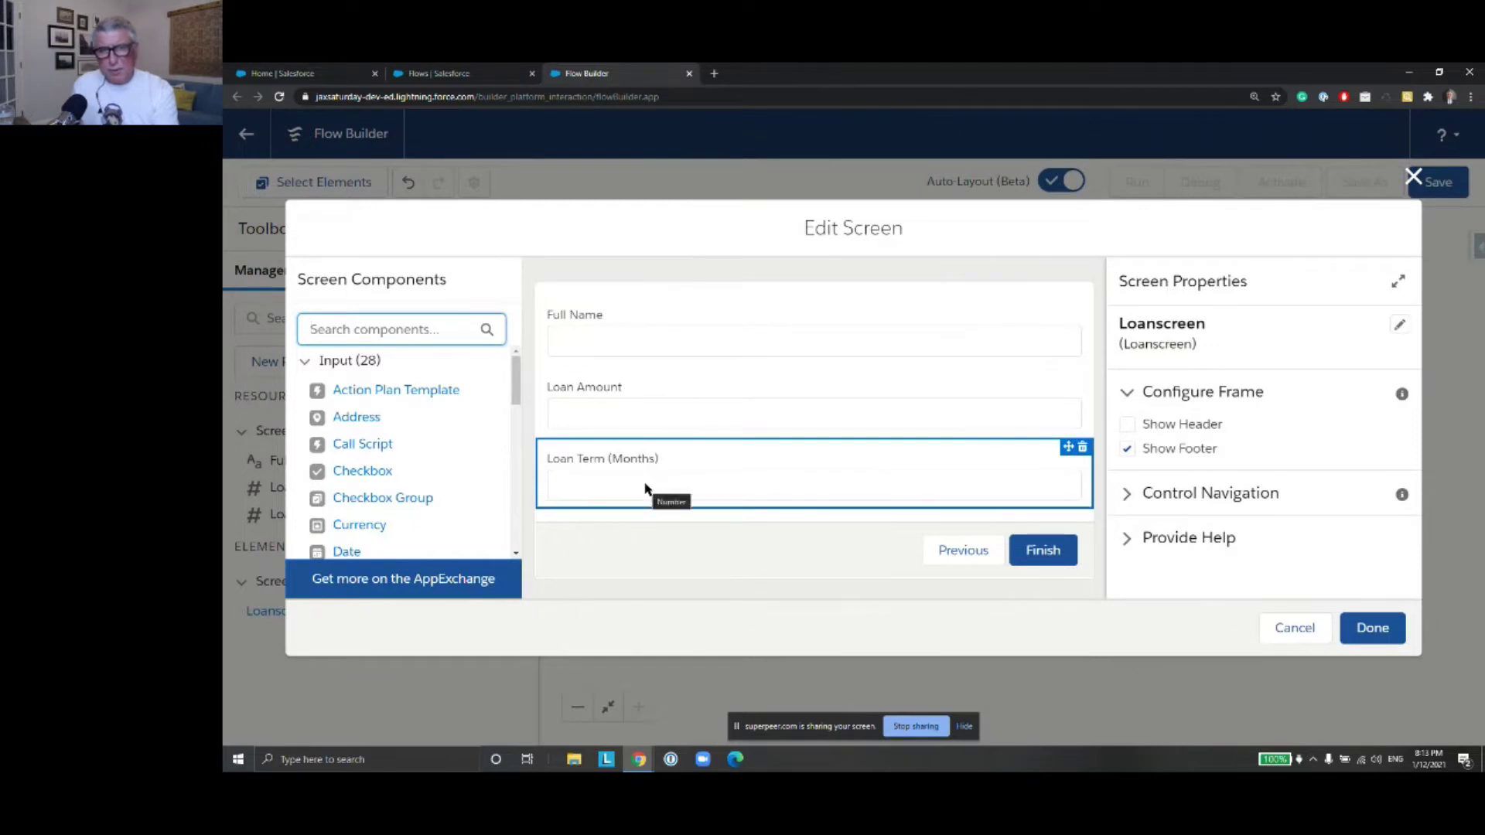
pyautogui.click(1293, 628)
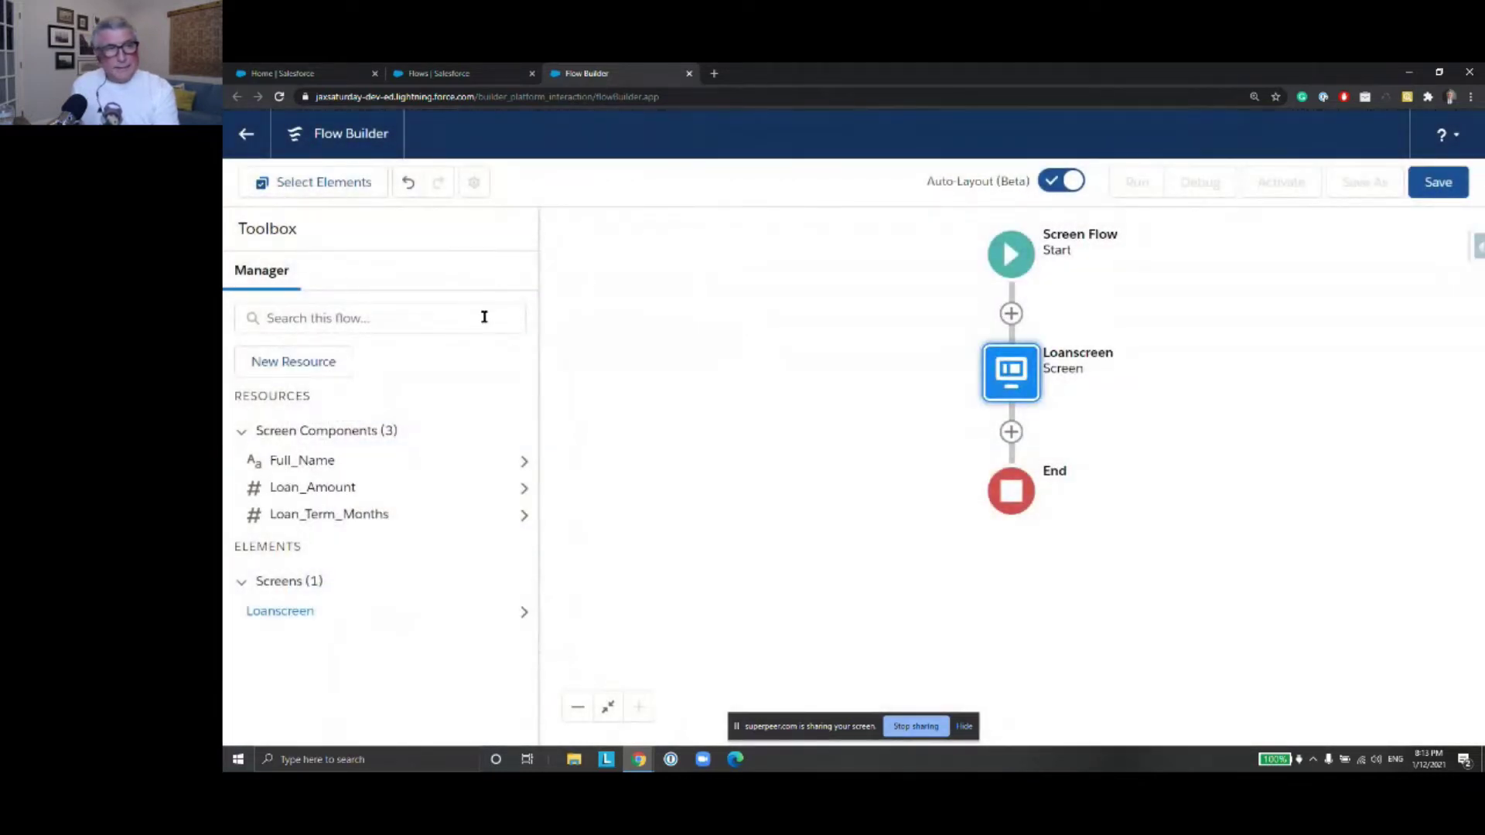
pyautogui.click(299, 368)
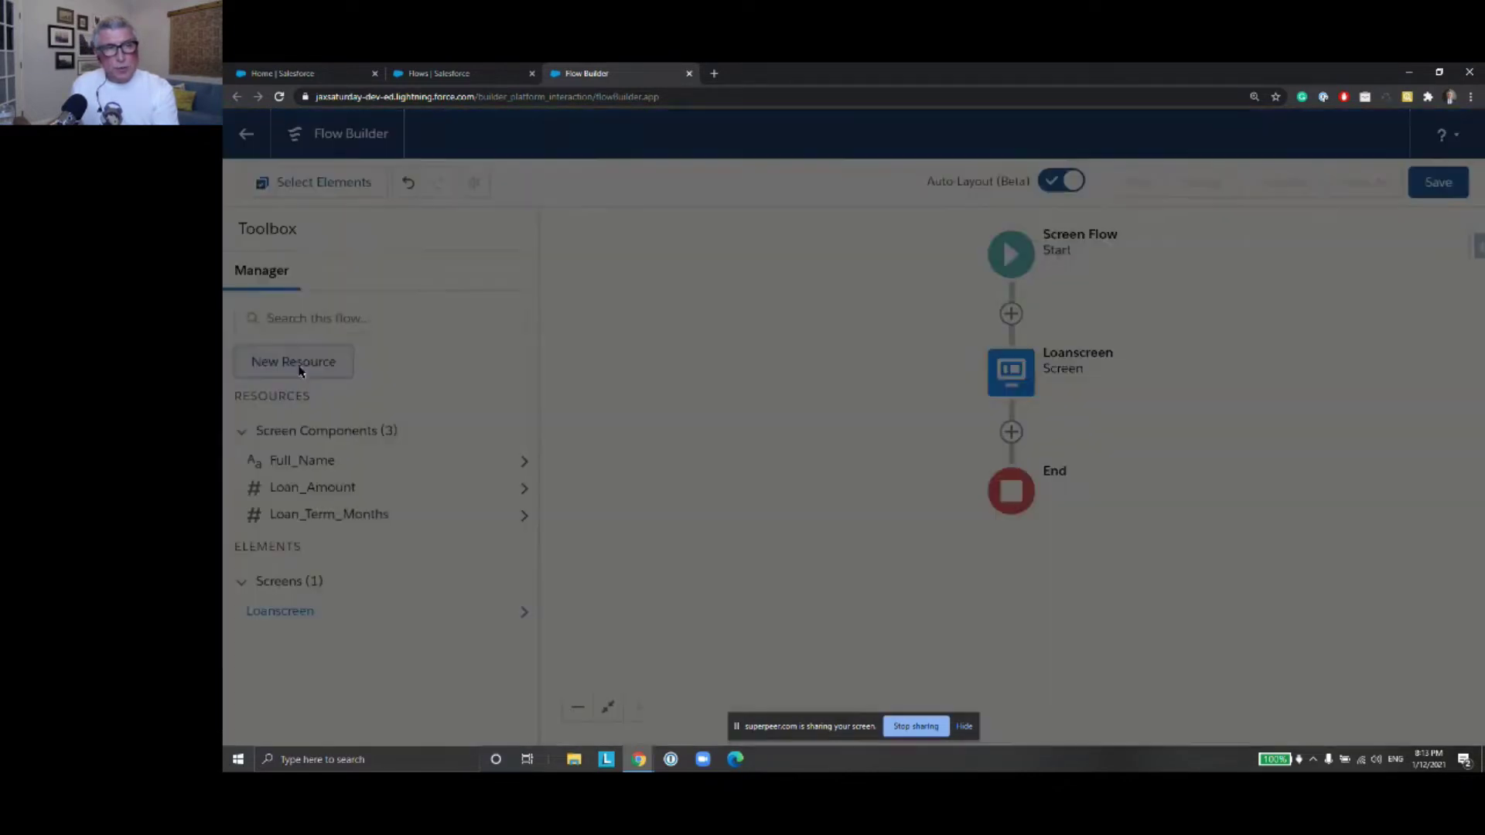
# Make the new resource a Number formula with API name MonthlyPaymentFormula
pyautogui.click(644, 361)
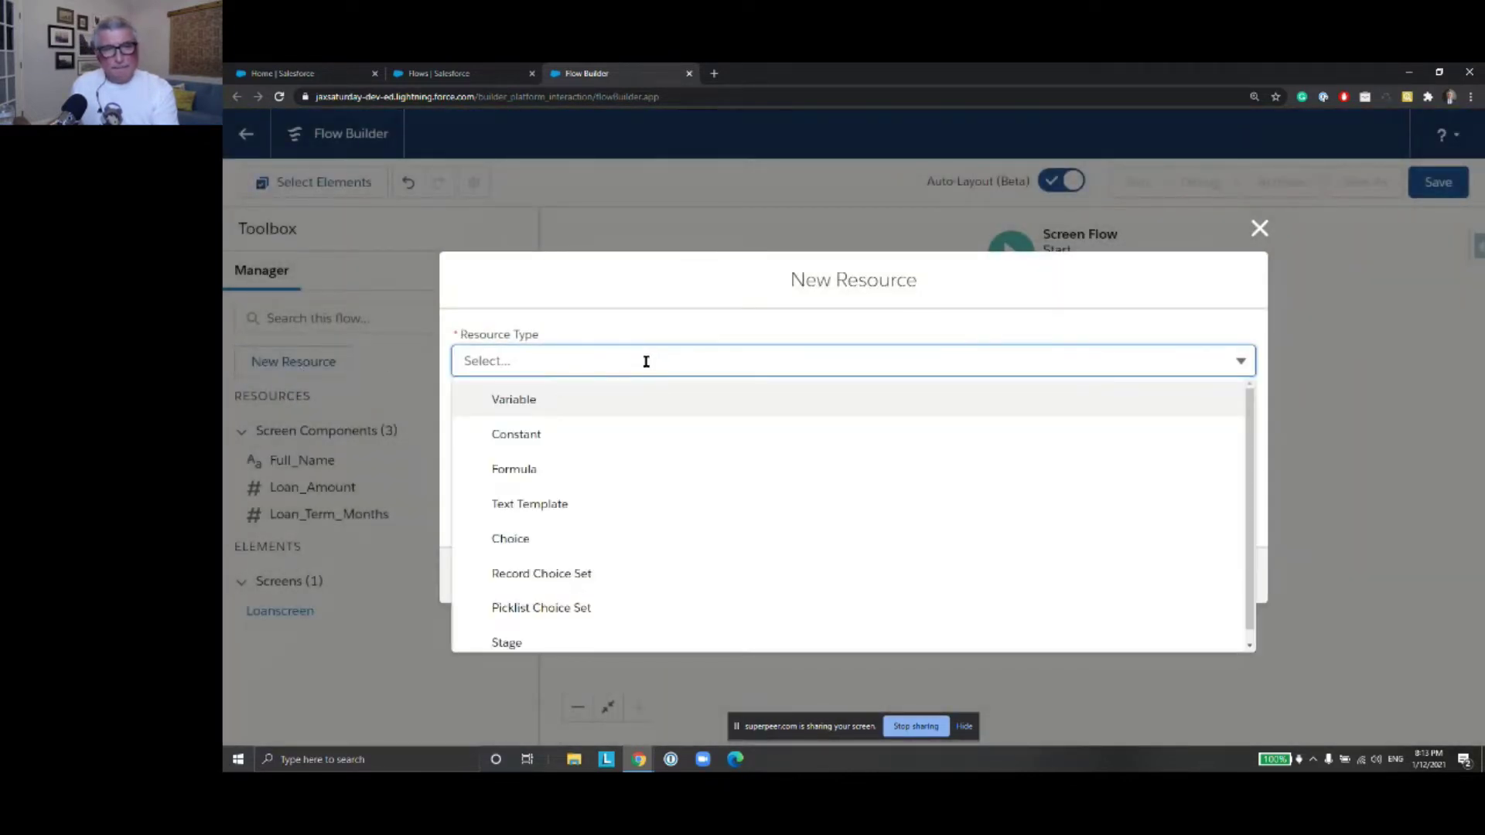
pyautogui.click(618, 469)
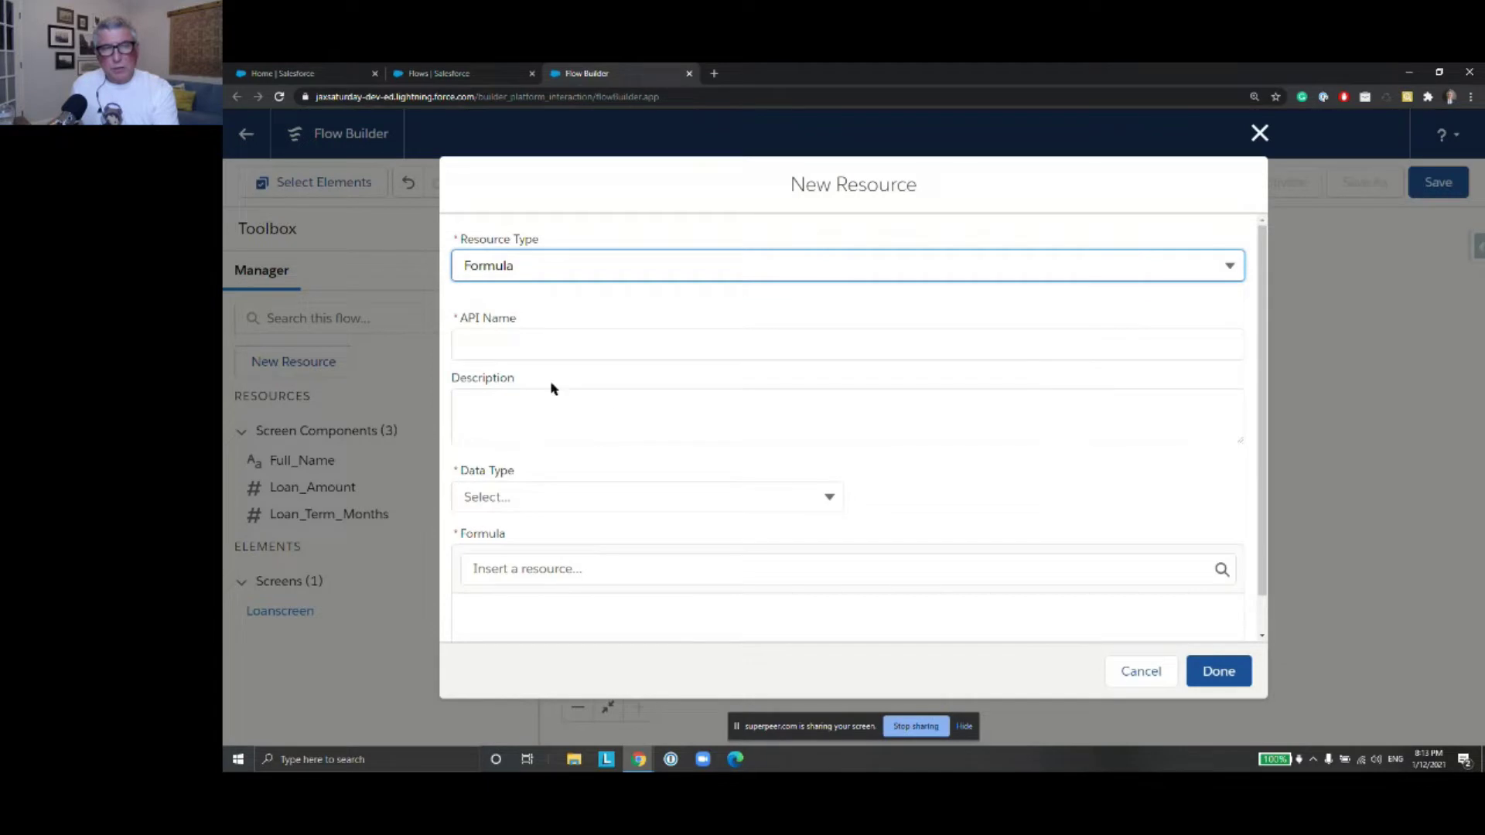
pyautogui.click(541, 350)
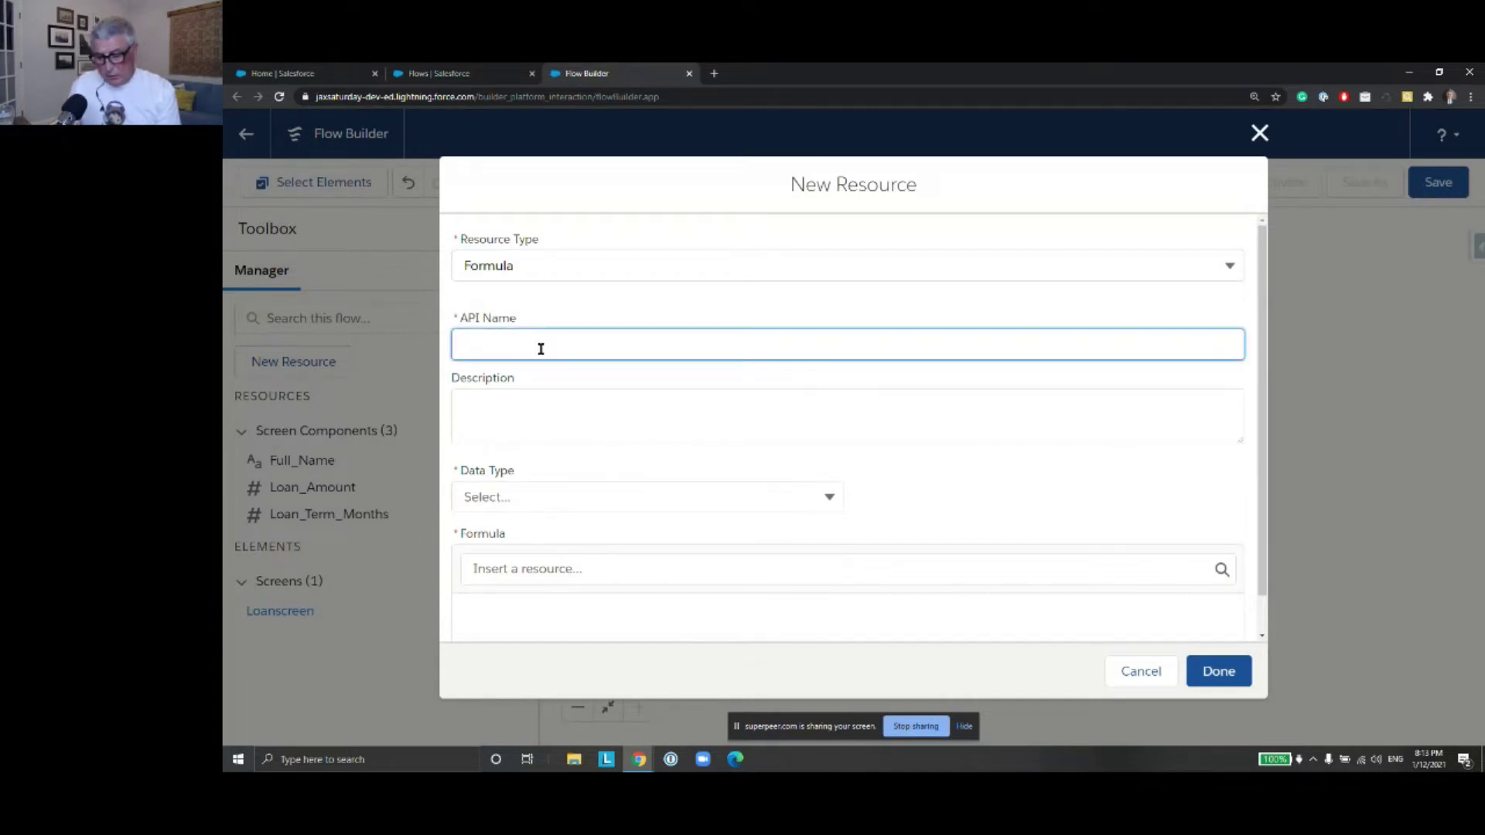
pyautogui.write('Month')
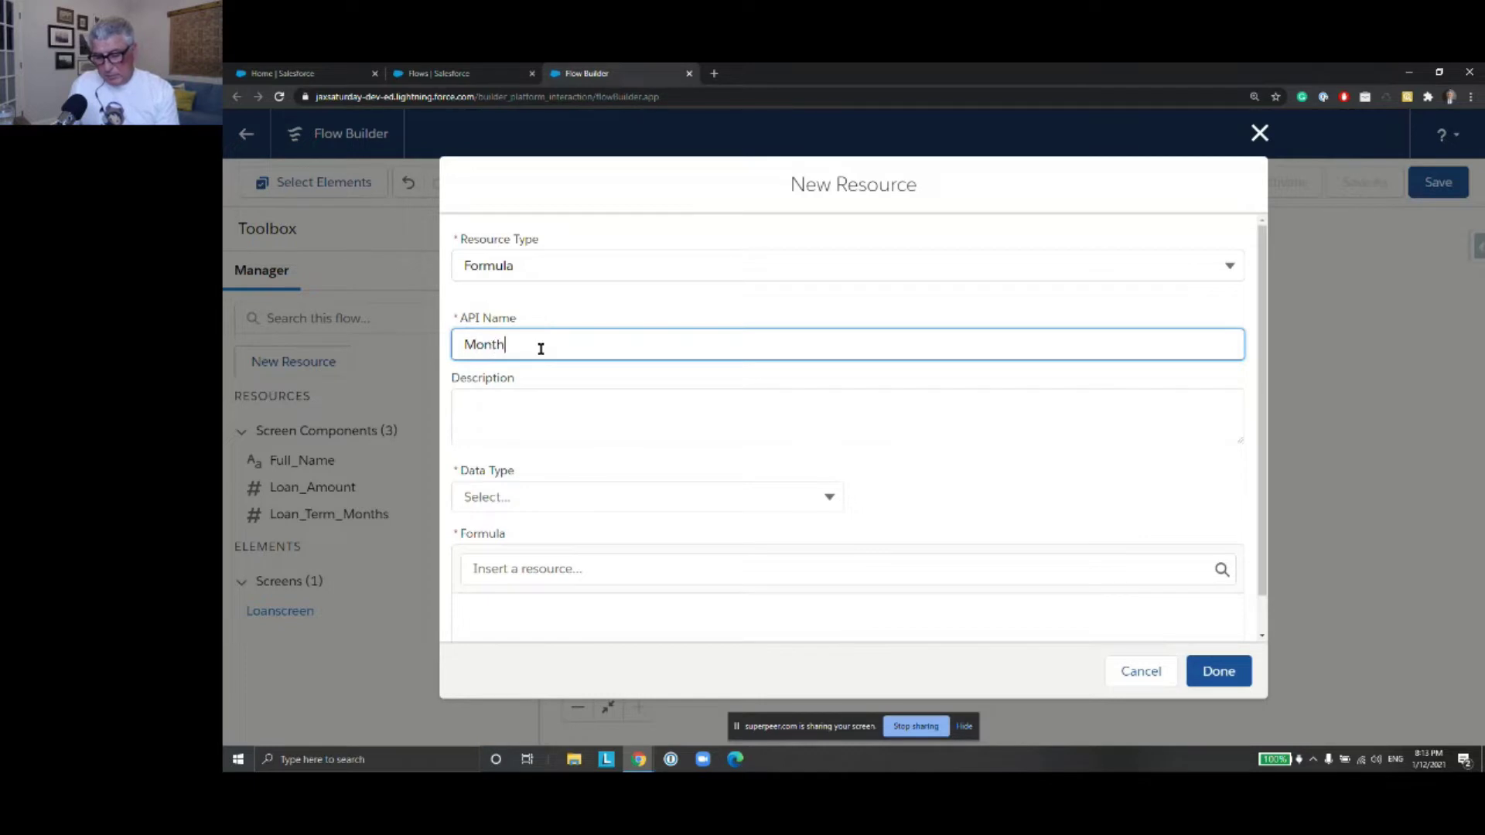
pyautogui.write('lyPaymentFormula')
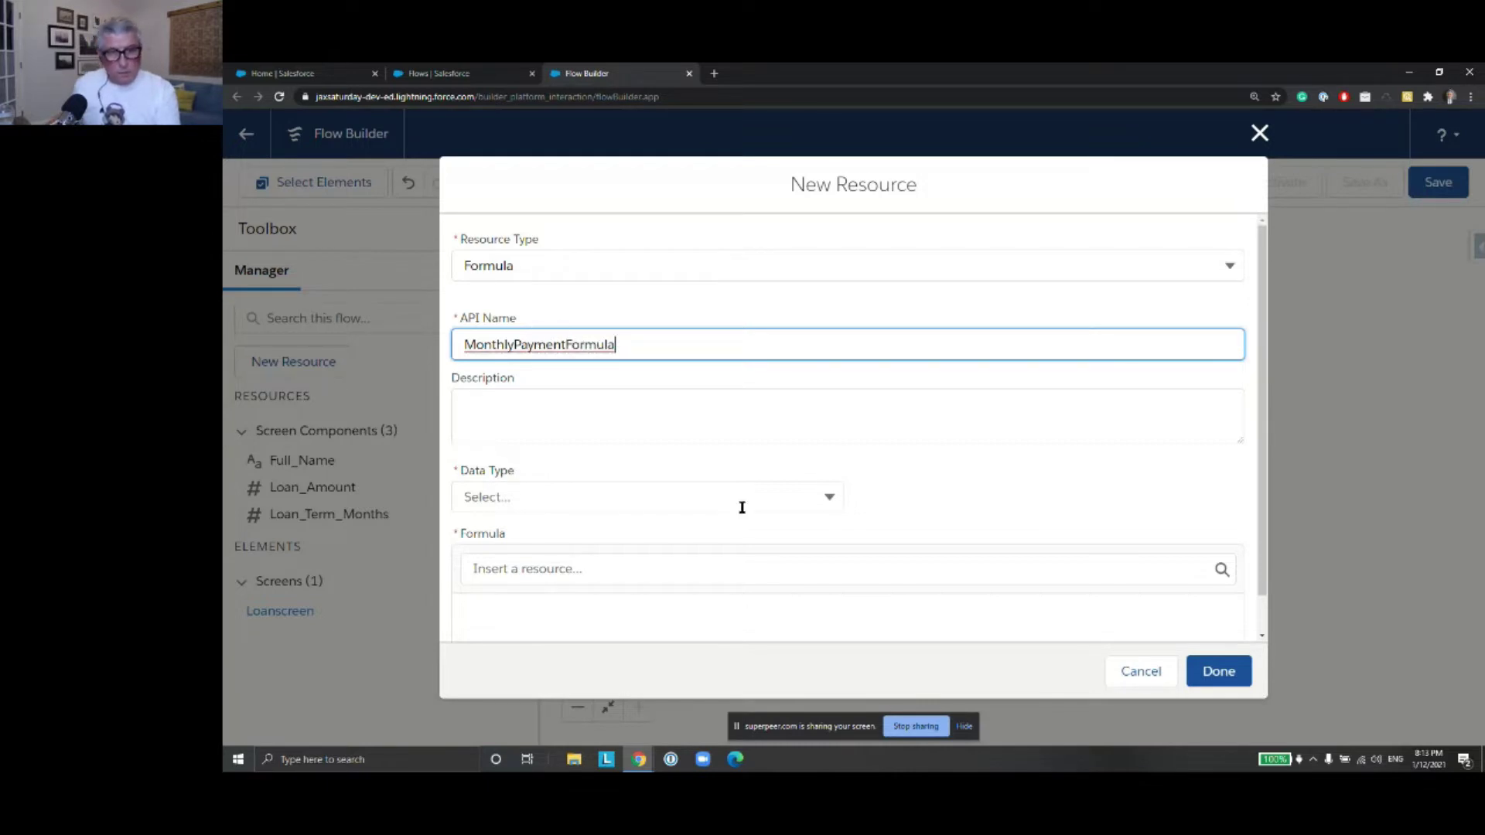
pyautogui.click(749, 498)
pyautogui.click(739, 573)
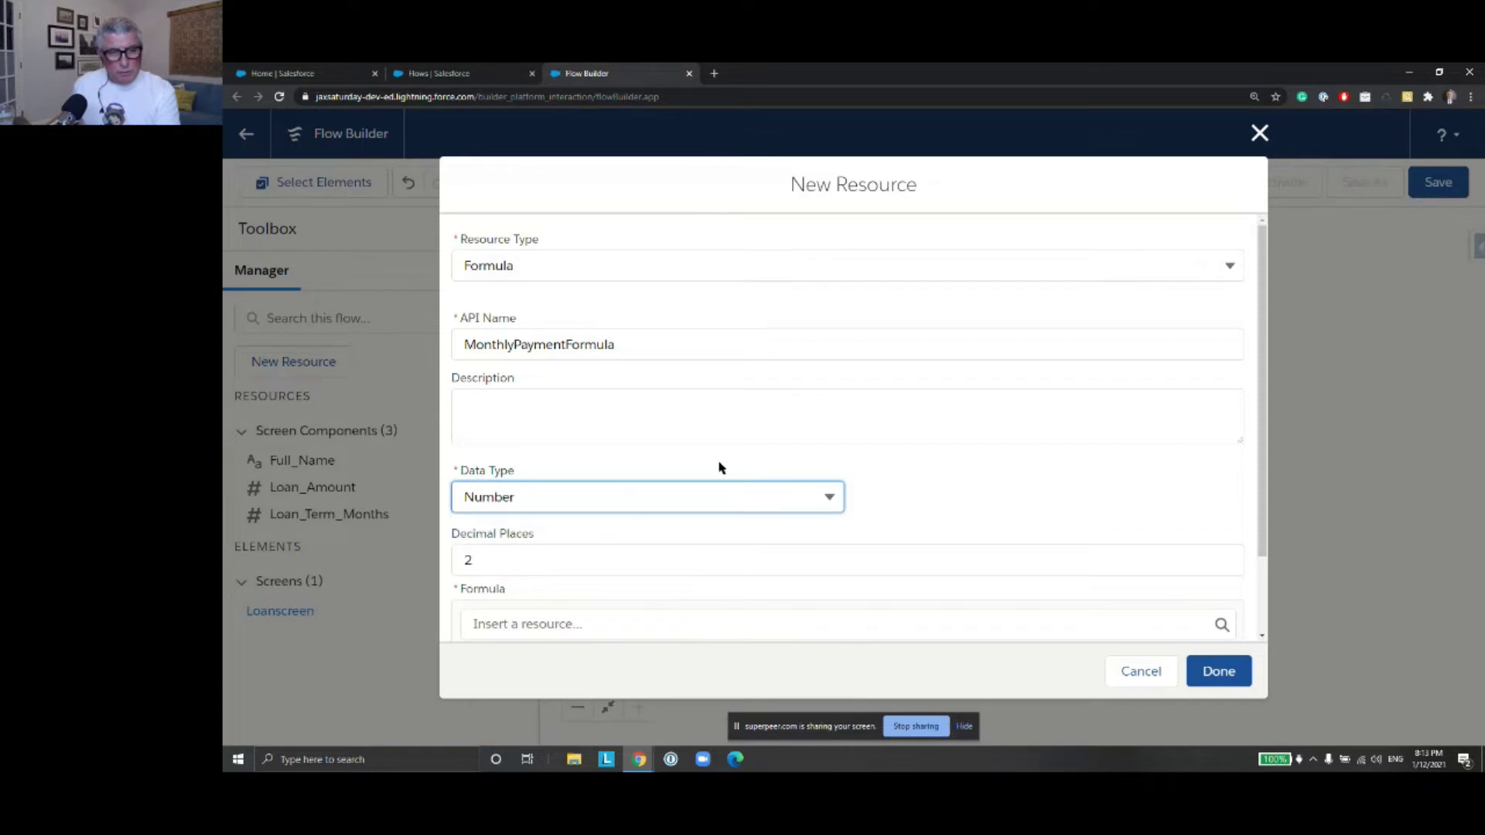
# Enter the formula {!Loan_Amount}/{!Loan_Term_Months} and save the resource
pyautogui.scroll(-2, 672, 619)
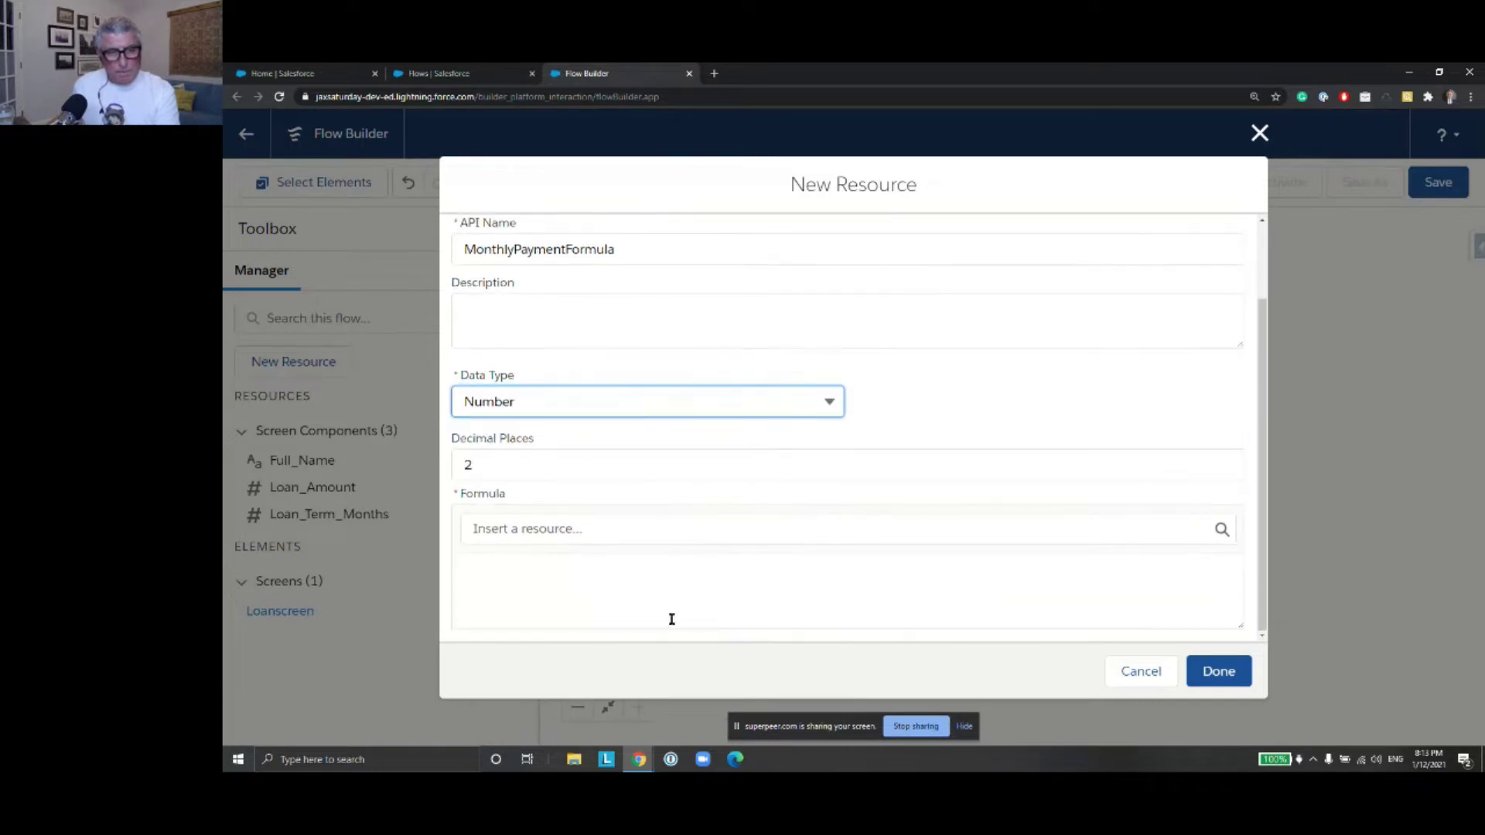
pyautogui.click(511, 530)
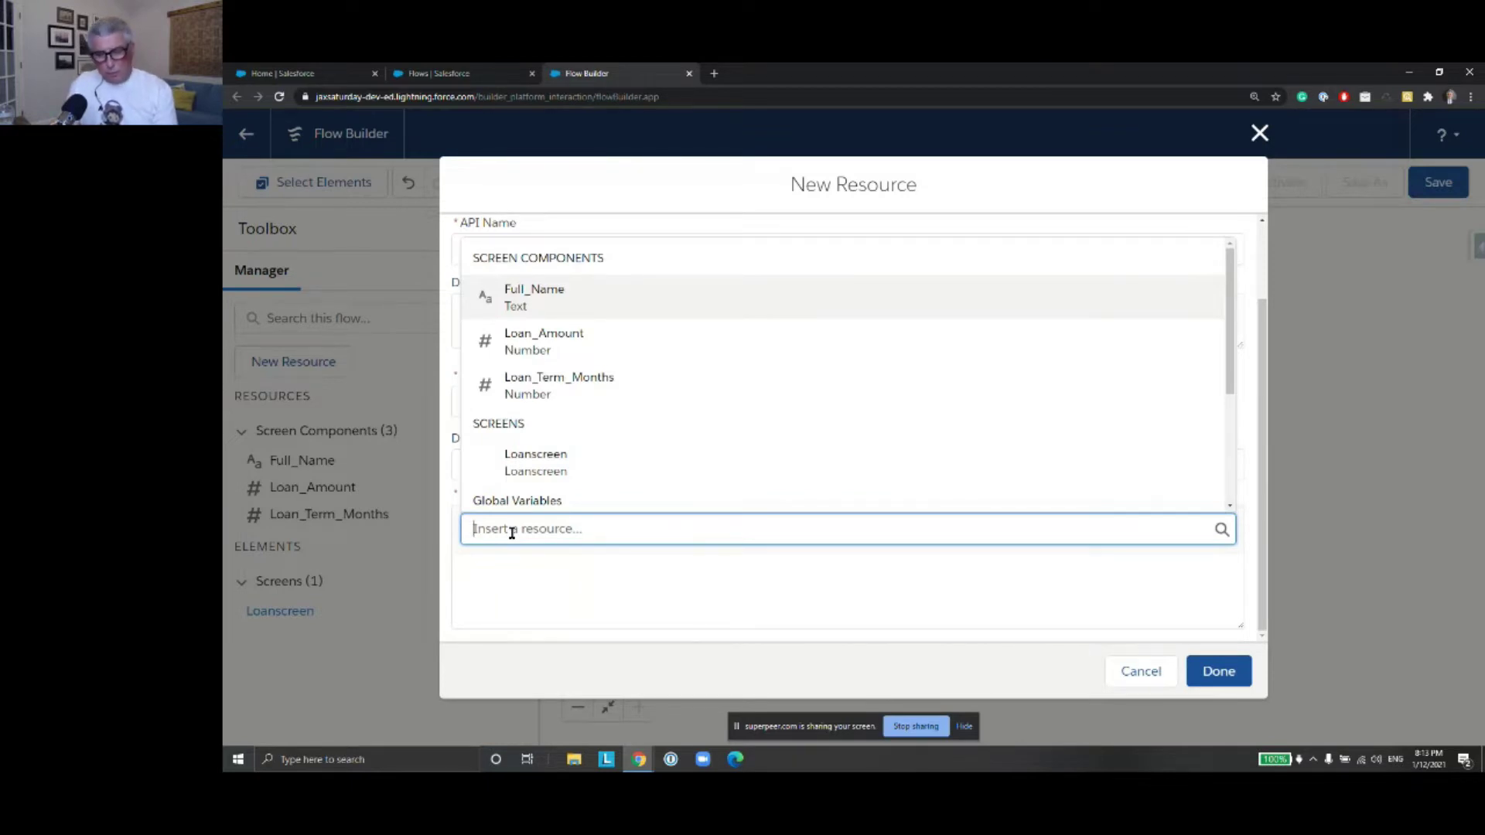
pyautogui.write('Loan')
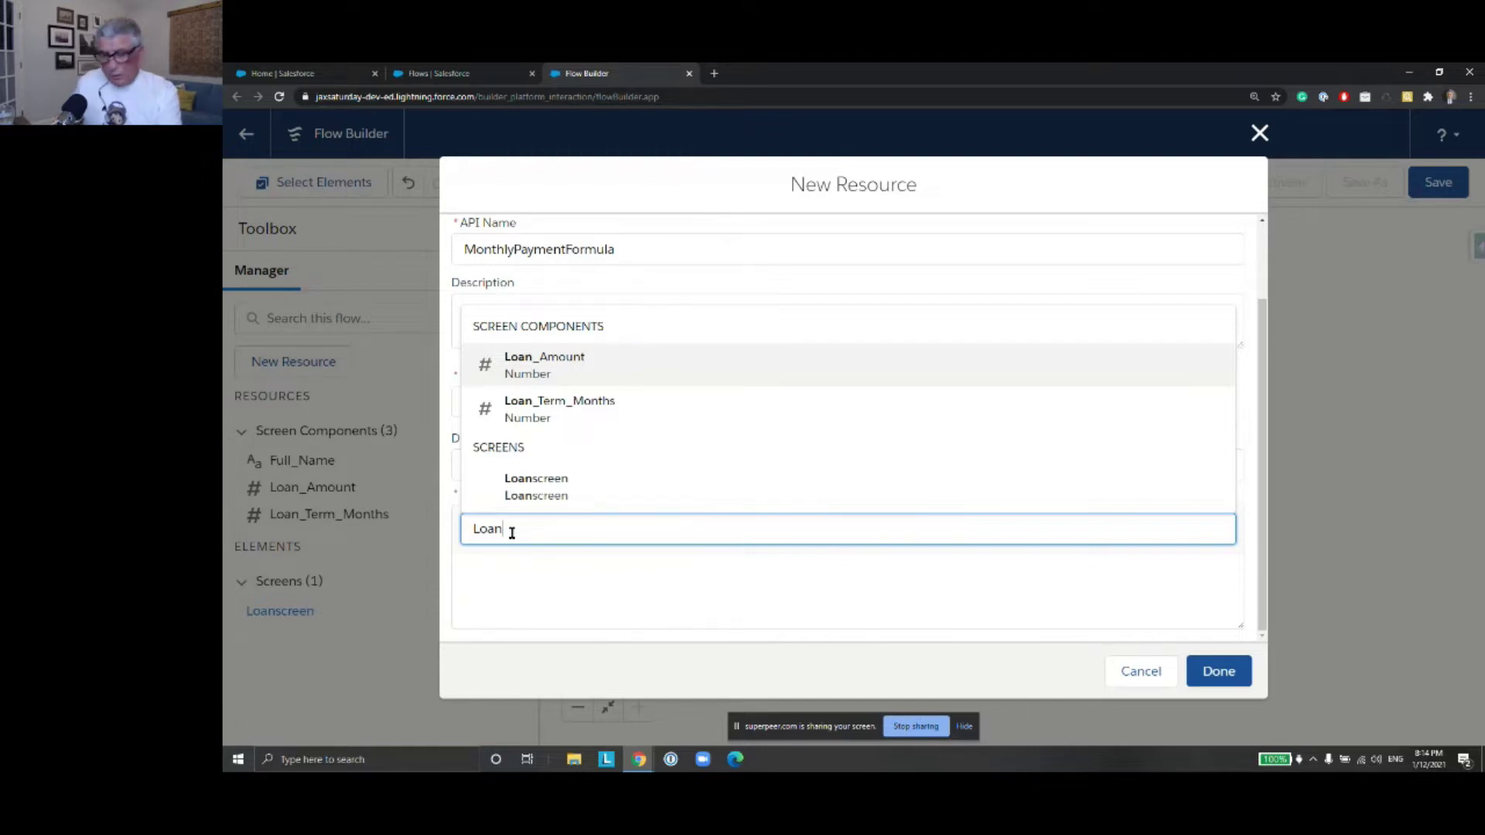
pyautogui.press('Return')
pyautogui.click(589, 571)
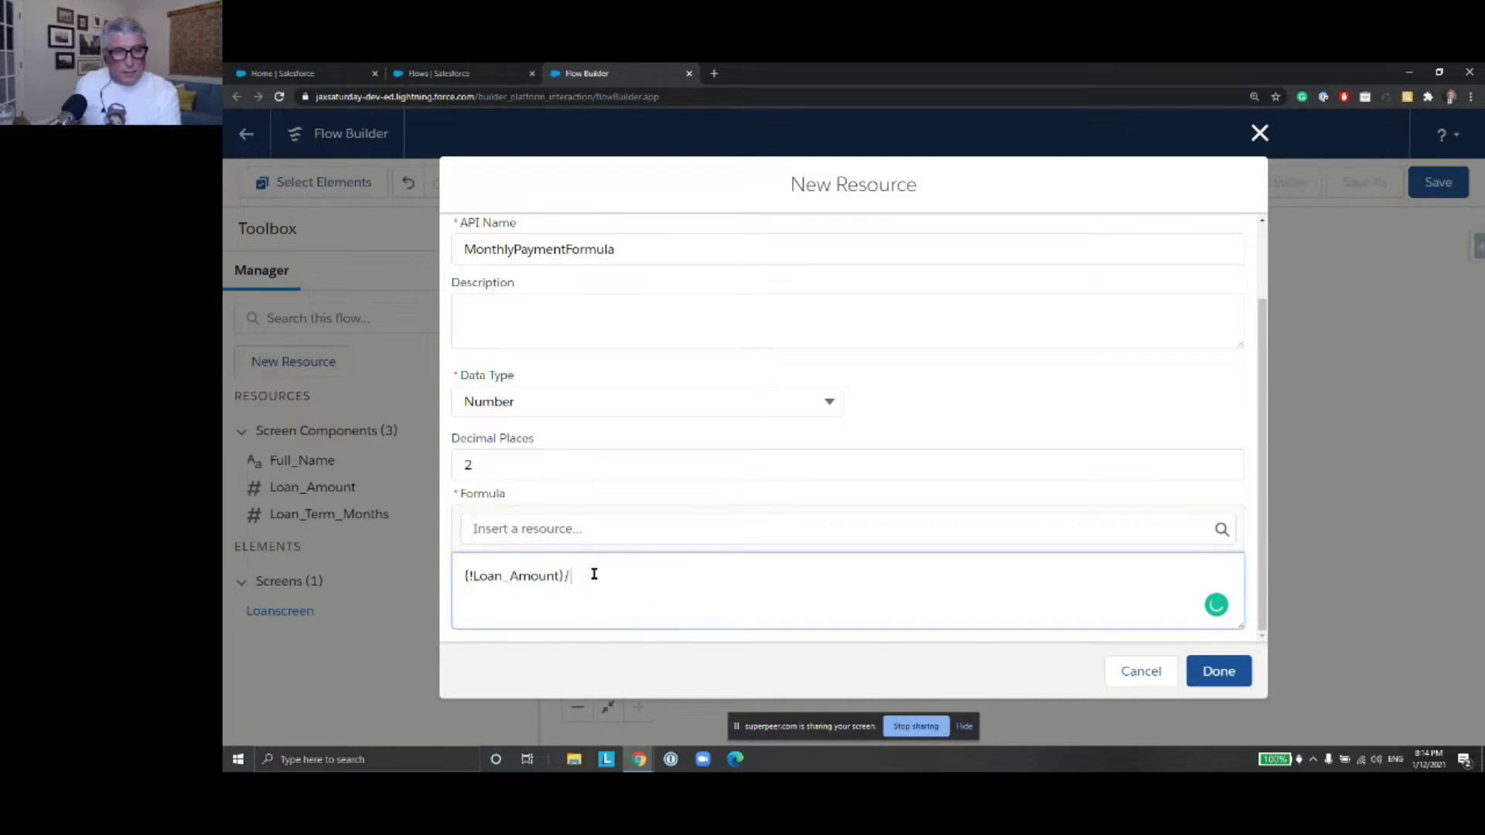
pyautogui.click(592, 541)
pyautogui.write('Loan')
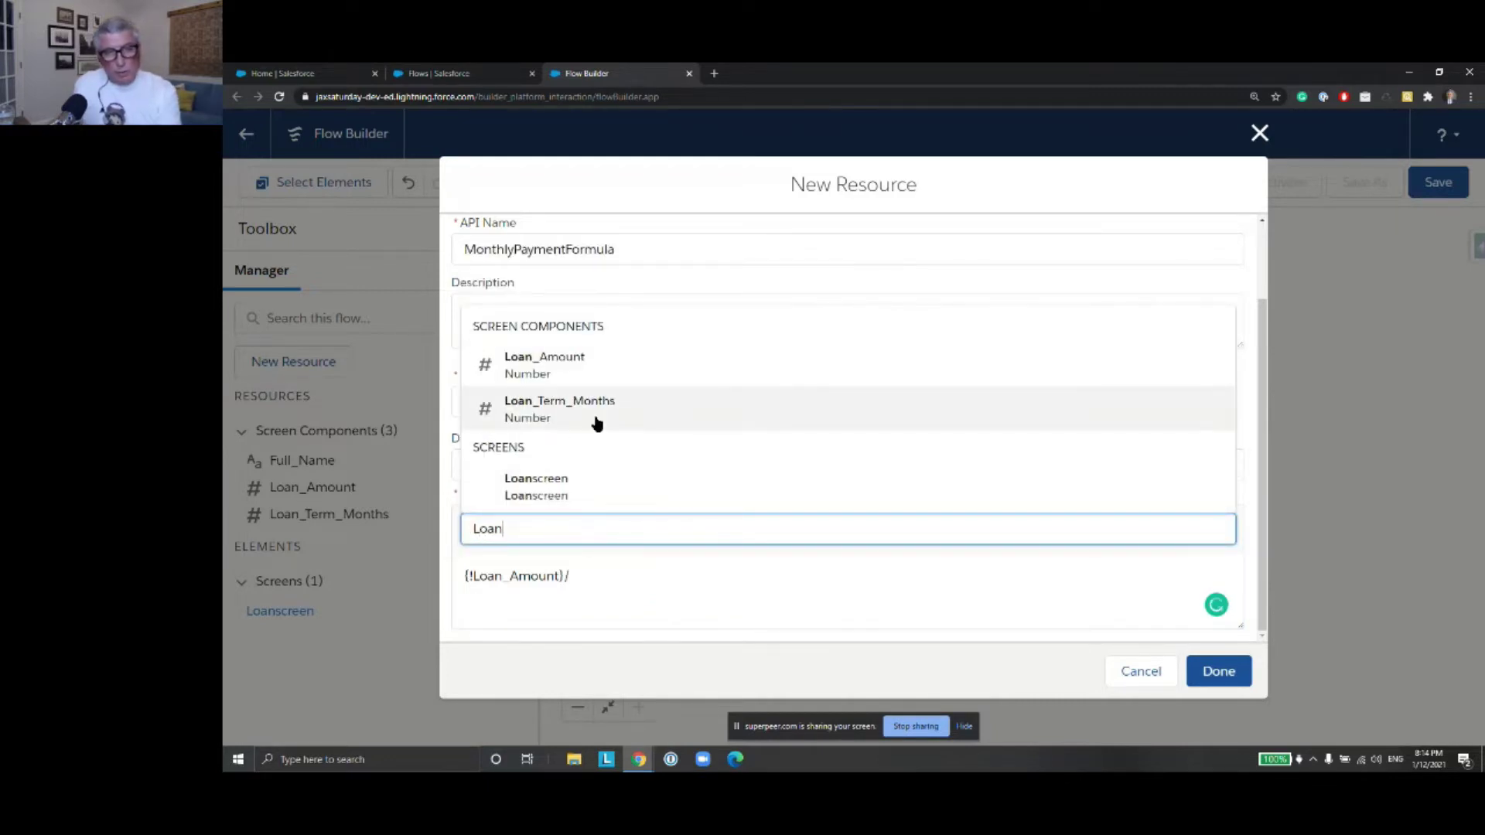
pyautogui.click(605, 425)
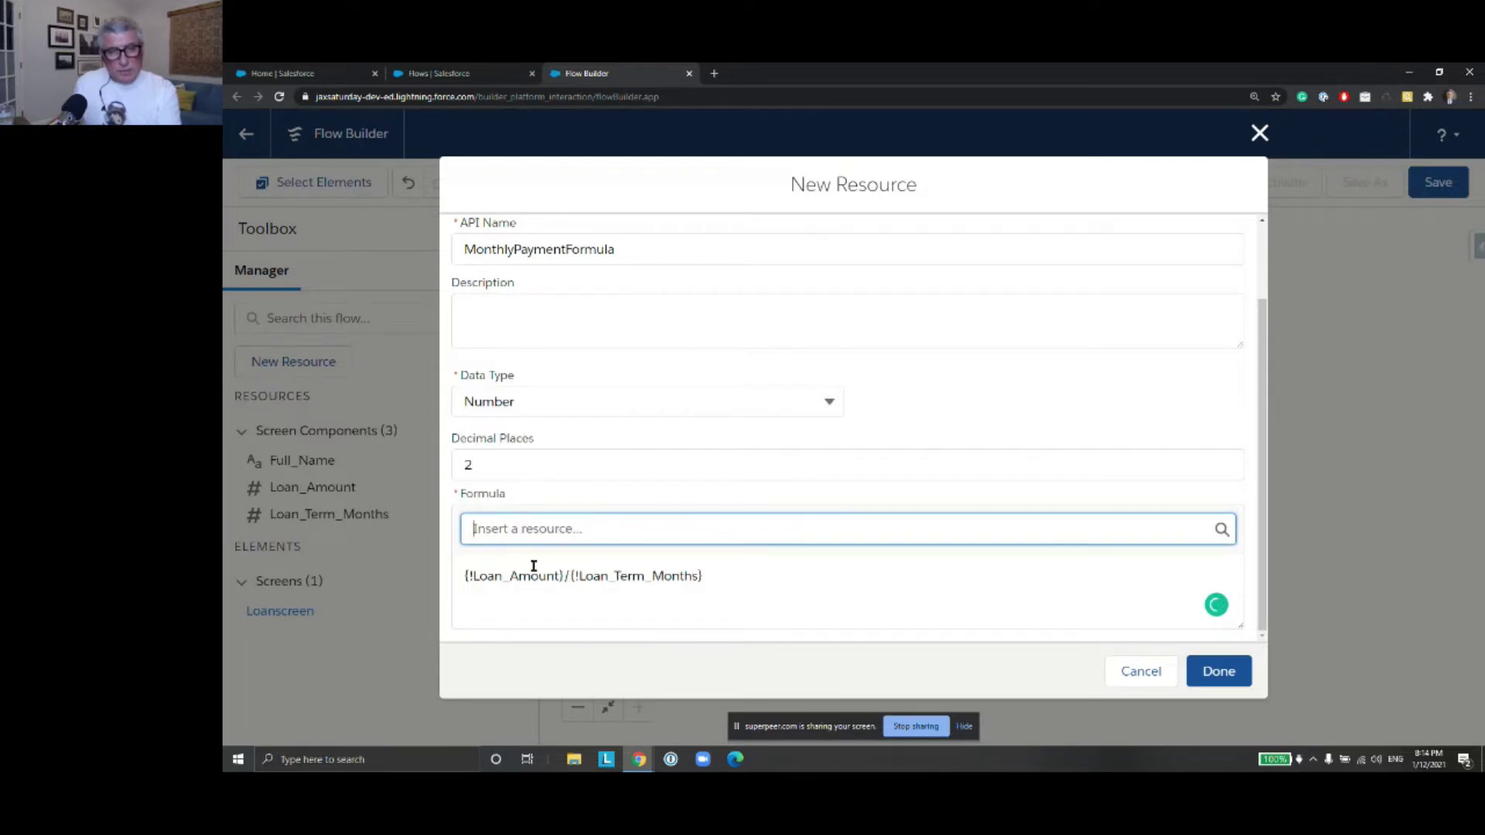
pyautogui.click(1220, 672)
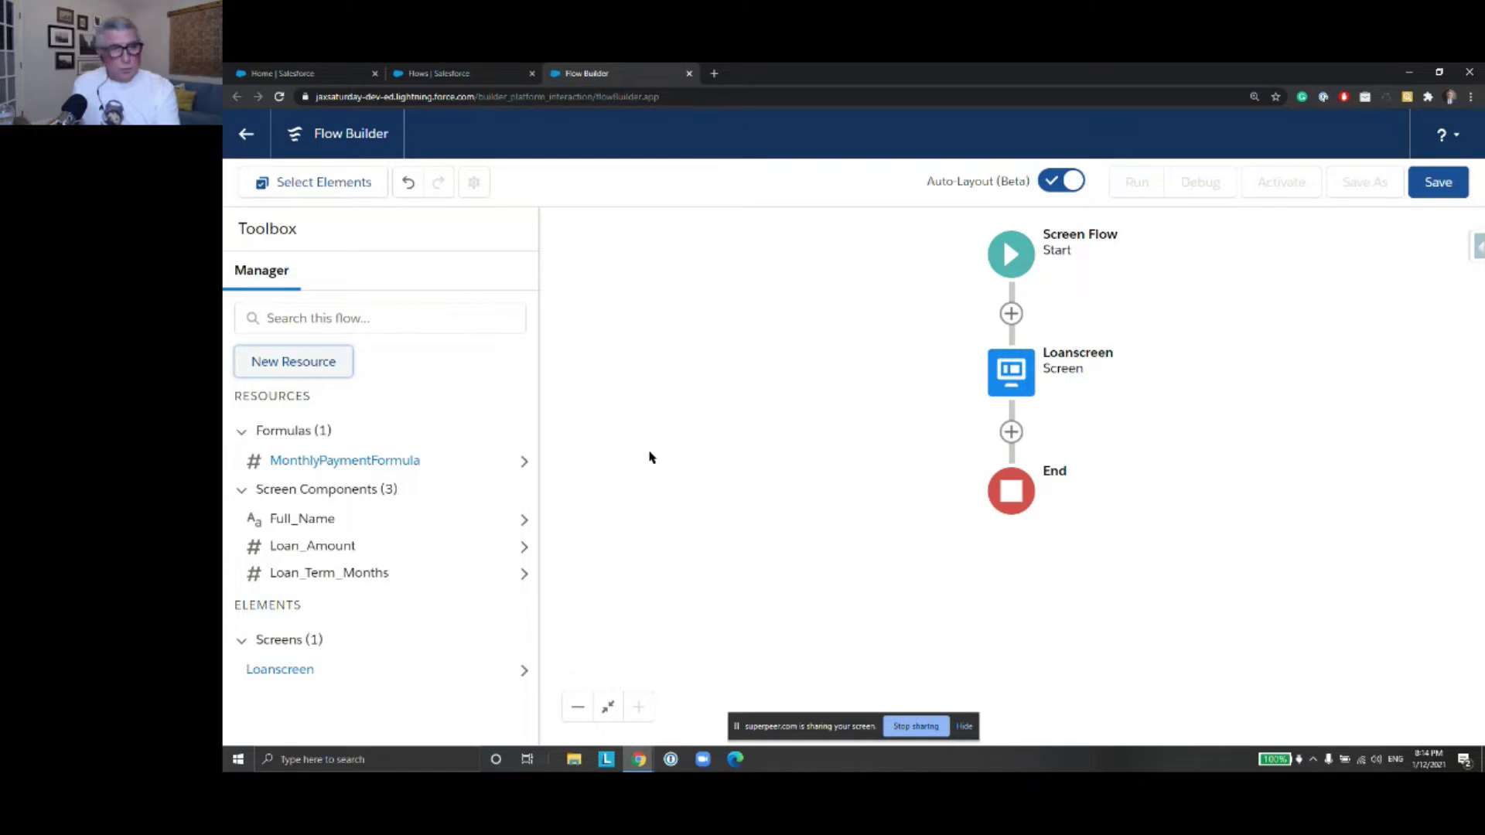
# Add a screen after Loanscreen labelled OutputScreen
pyautogui.click(1011, 431)
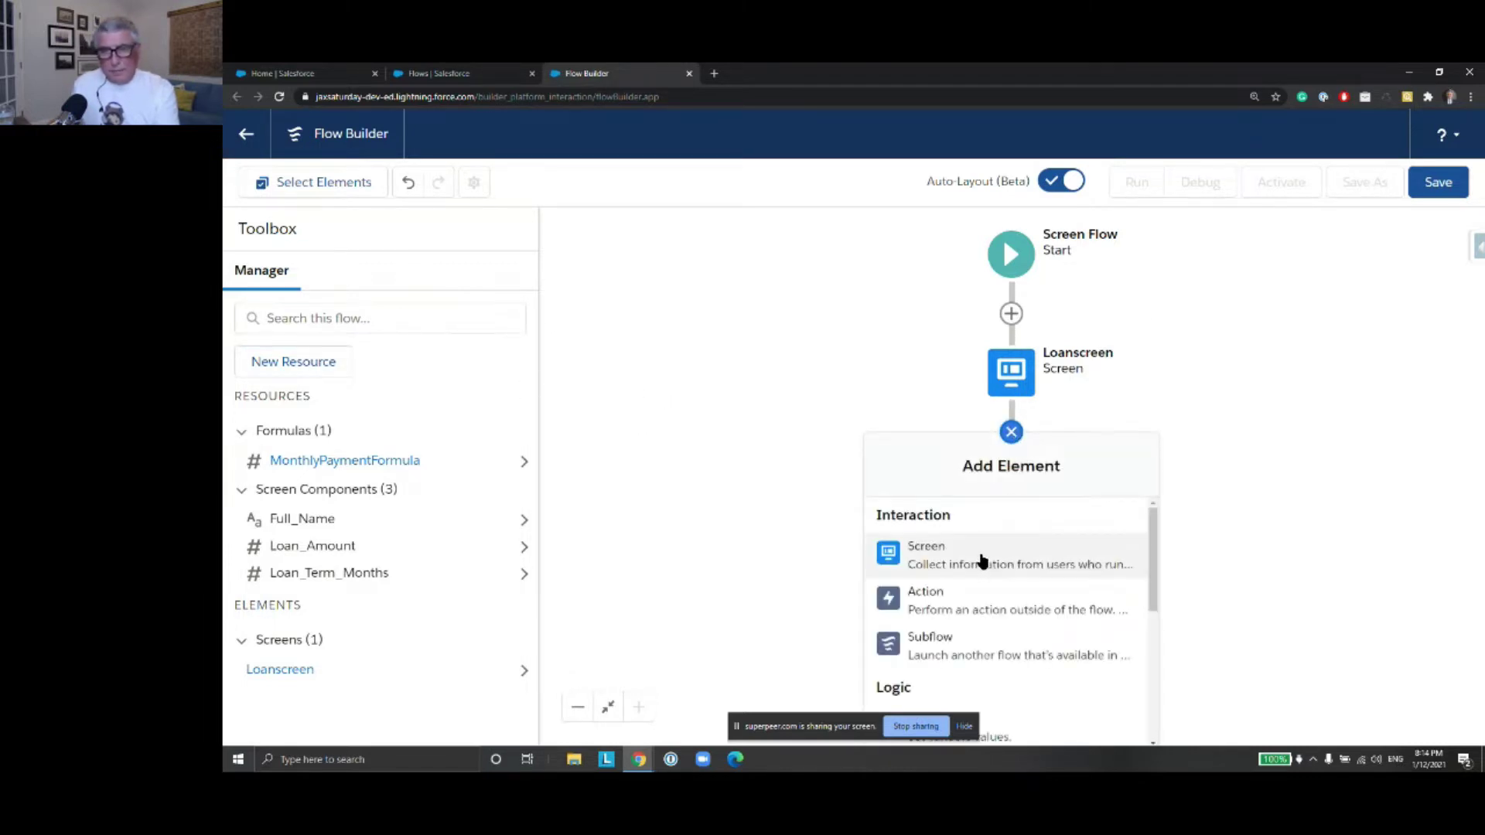
pyautogui.click(982, 560)
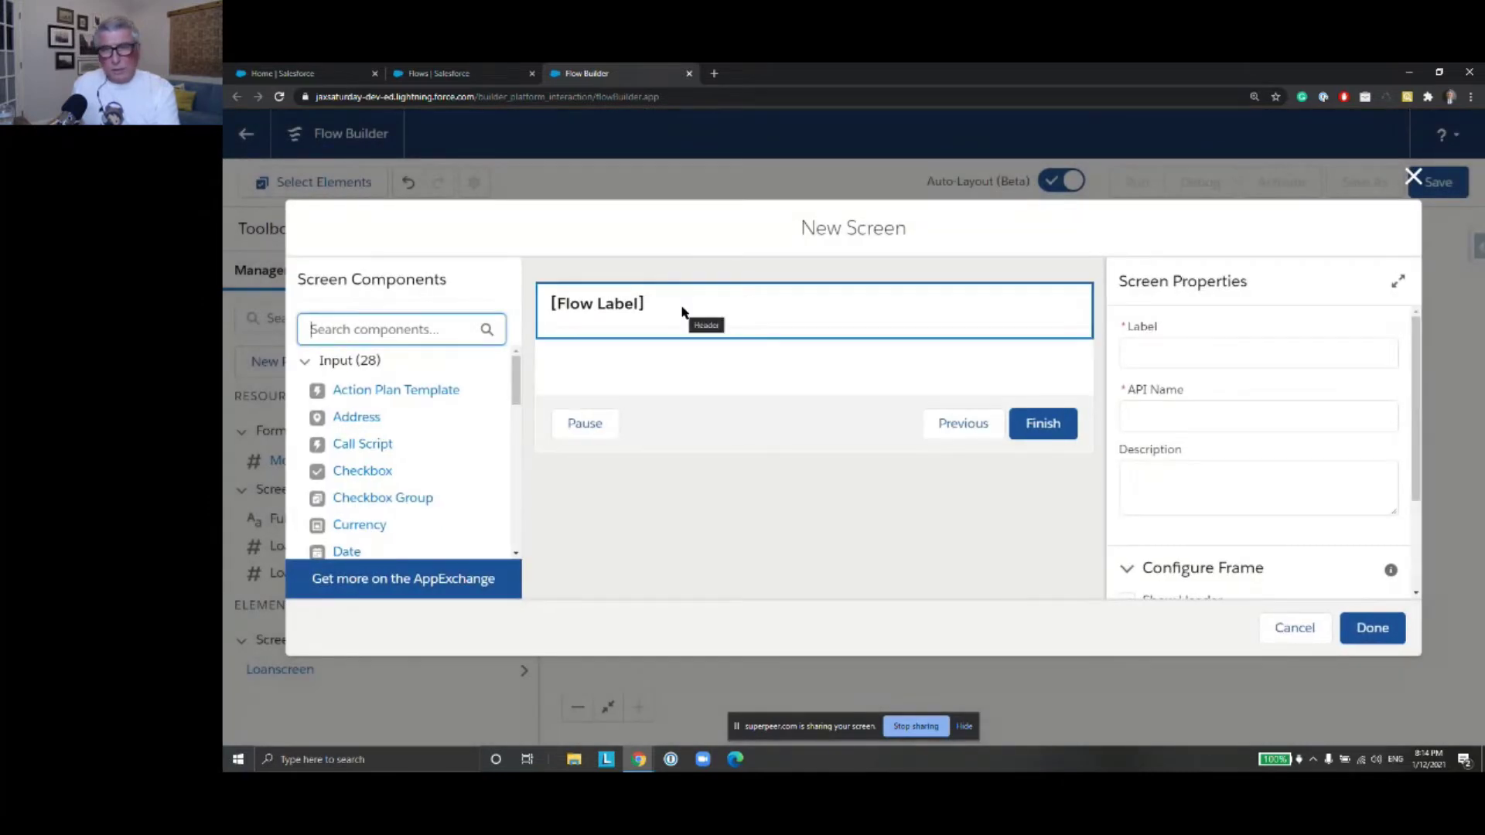
pyautogui.click(777, 321)
pyautogui.click(1188, 351)
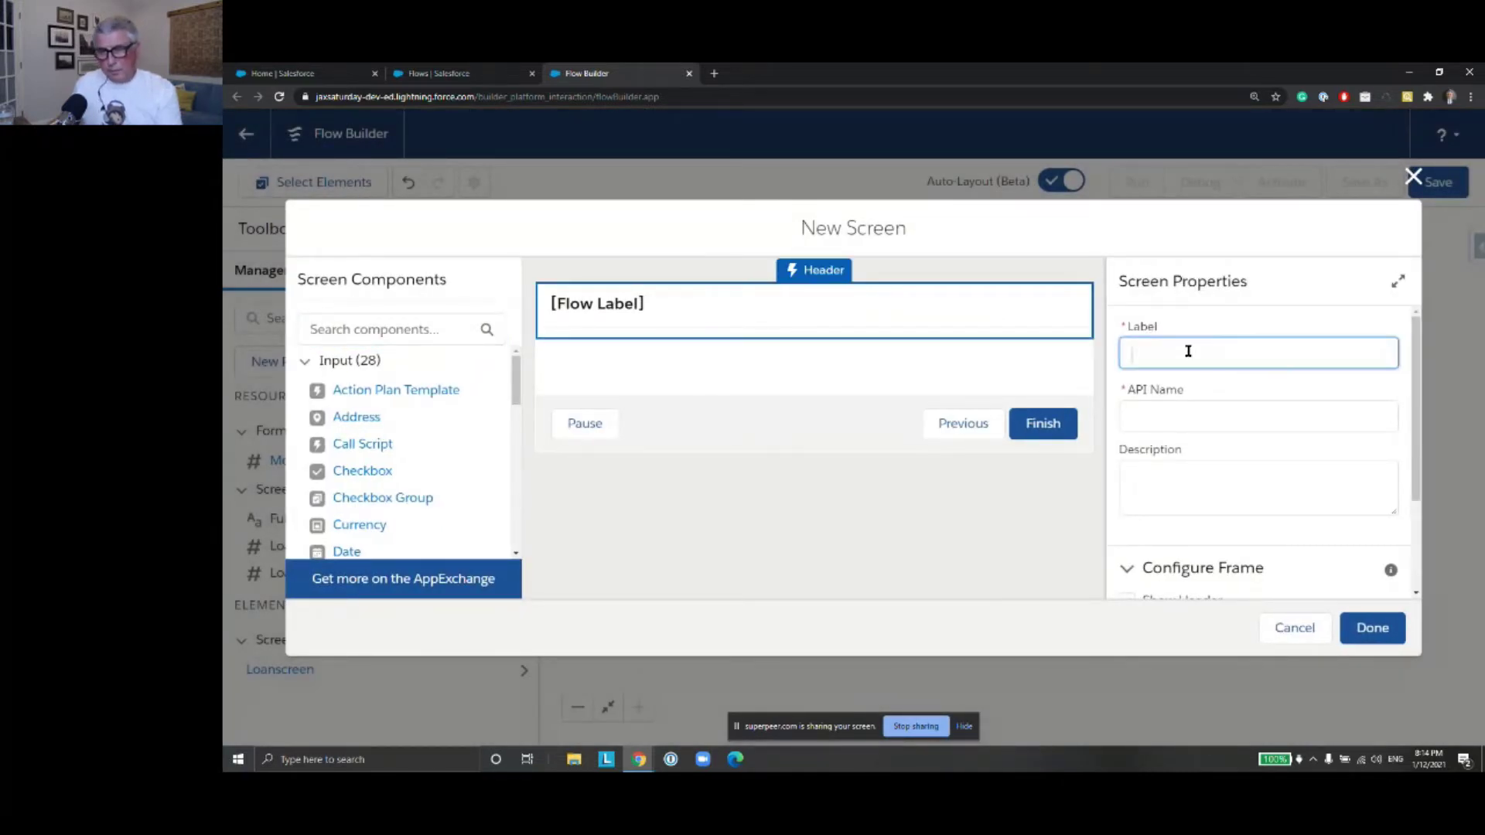
pyautogui.write('OutputScreen')
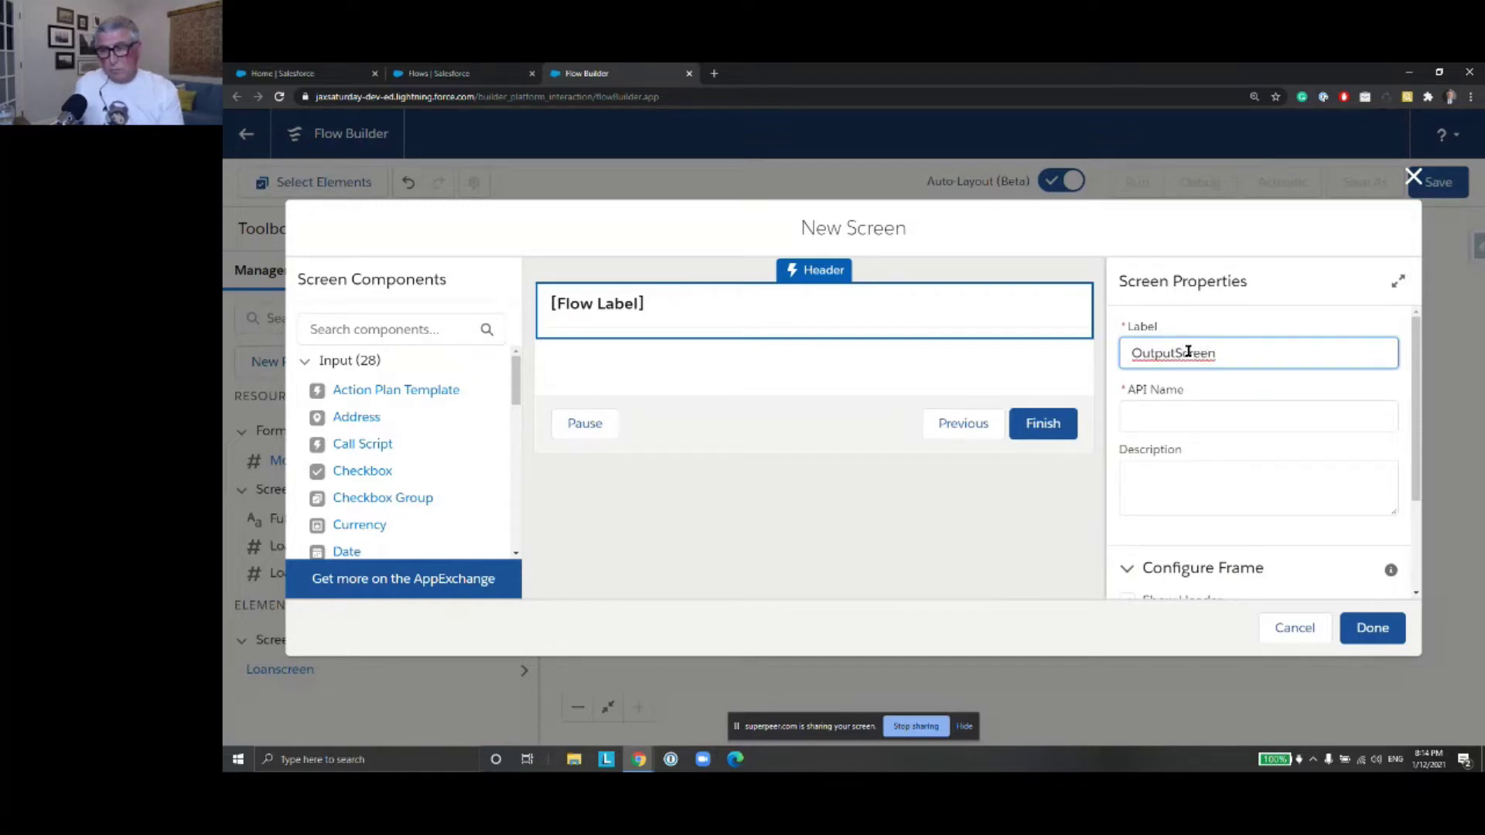
pyautogui.click(847, 358)
# Hide OutputScreen's header, turn off Pause, and drag a Display Text component onto it
pyautogui.click(871, 352)
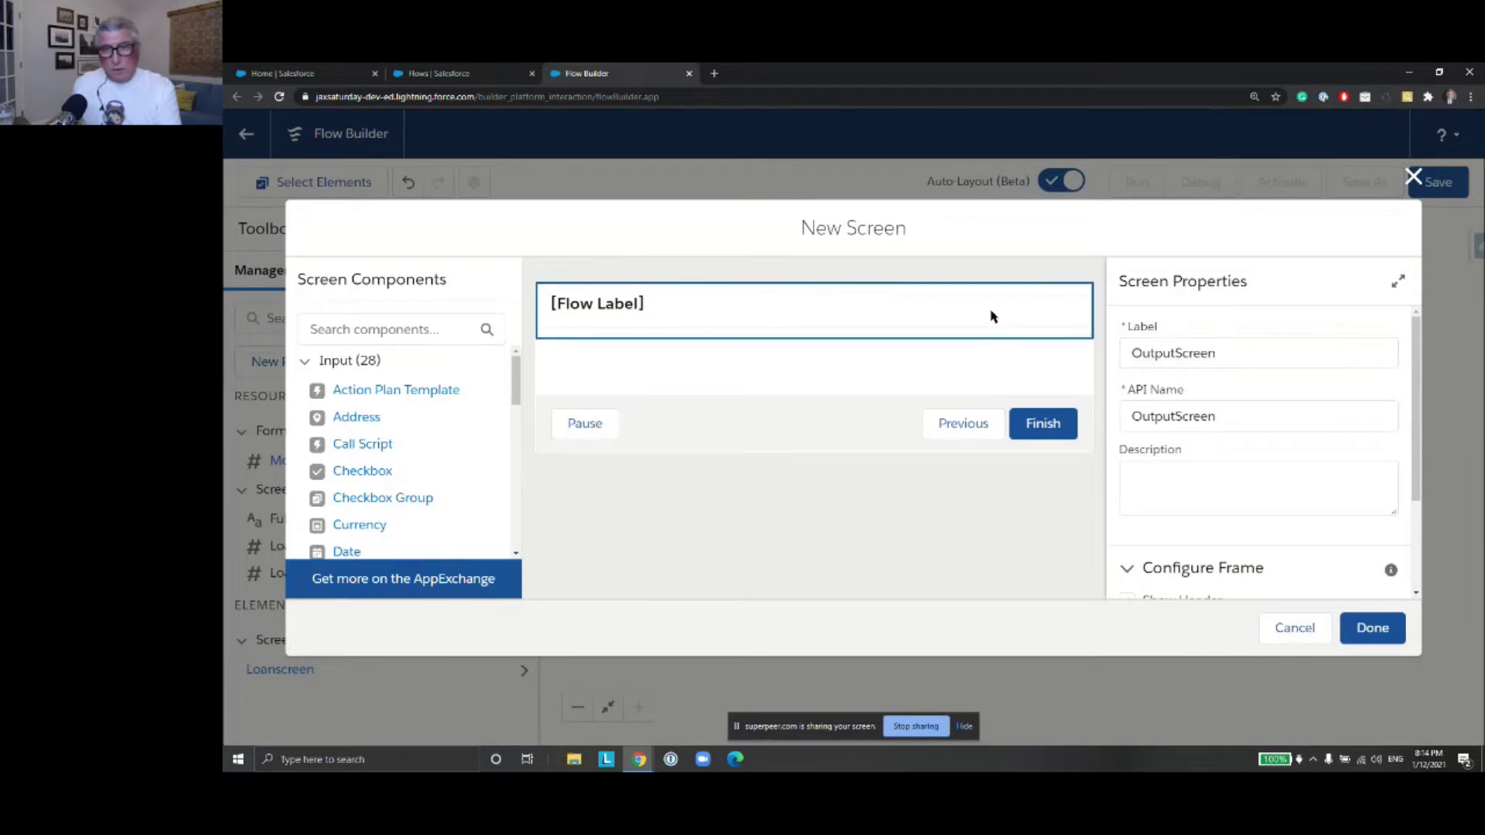
pyautogui.scroll(-2, 1238, 479)
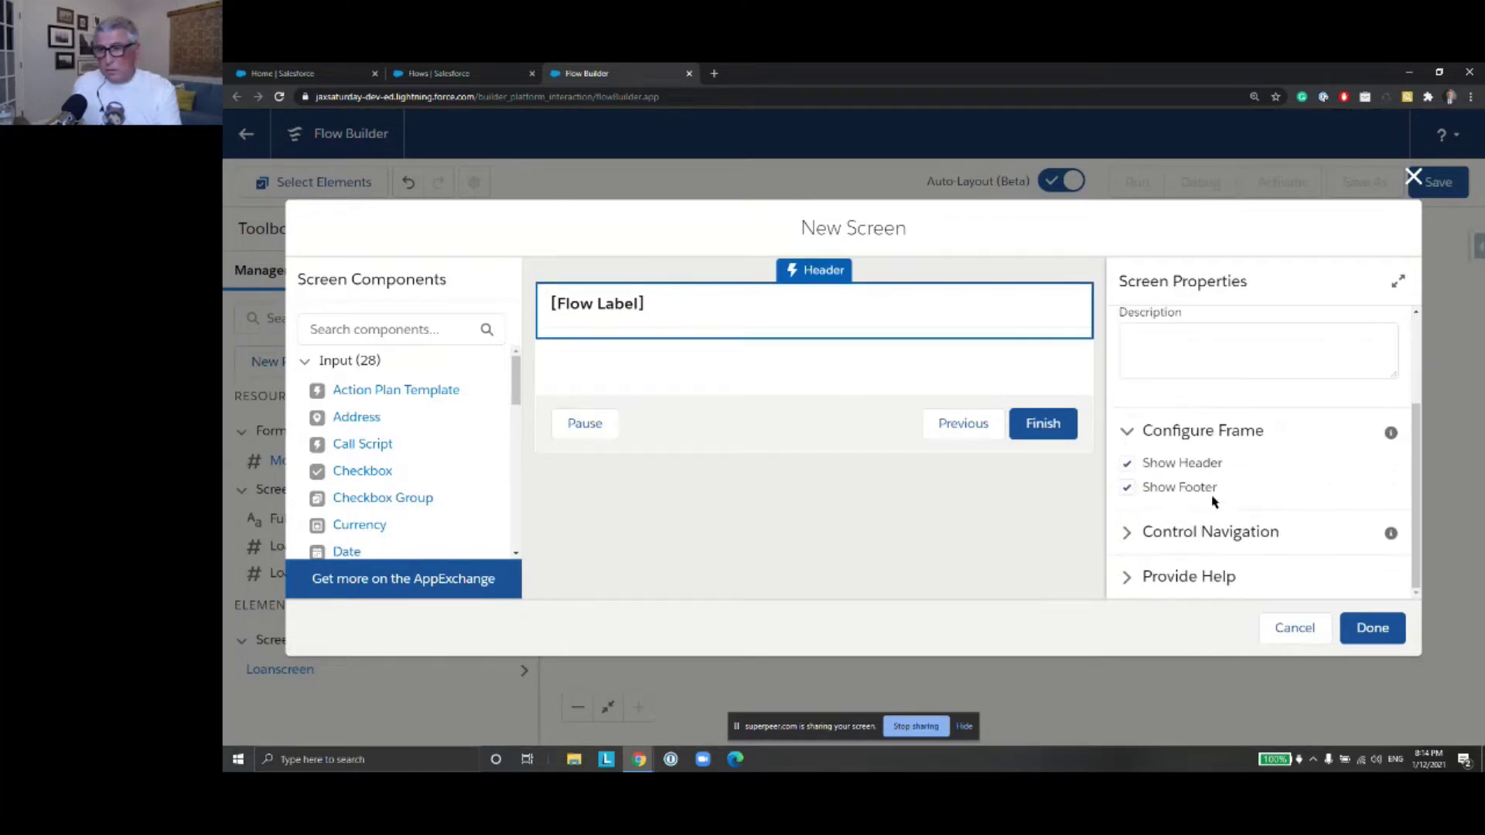
pyautogui.click(1127, 464)
pyautogui.click(1269, 529)
pyautogui.scroll(-4, 1263, 511)
pyautogui.scroll(3, 1261, 512)
pyautogui.scroll(-1, 1258, 512)
pyautogui.scroll(3, 1257, 509)
pyautogui.scroll(-4, 1259, 510)
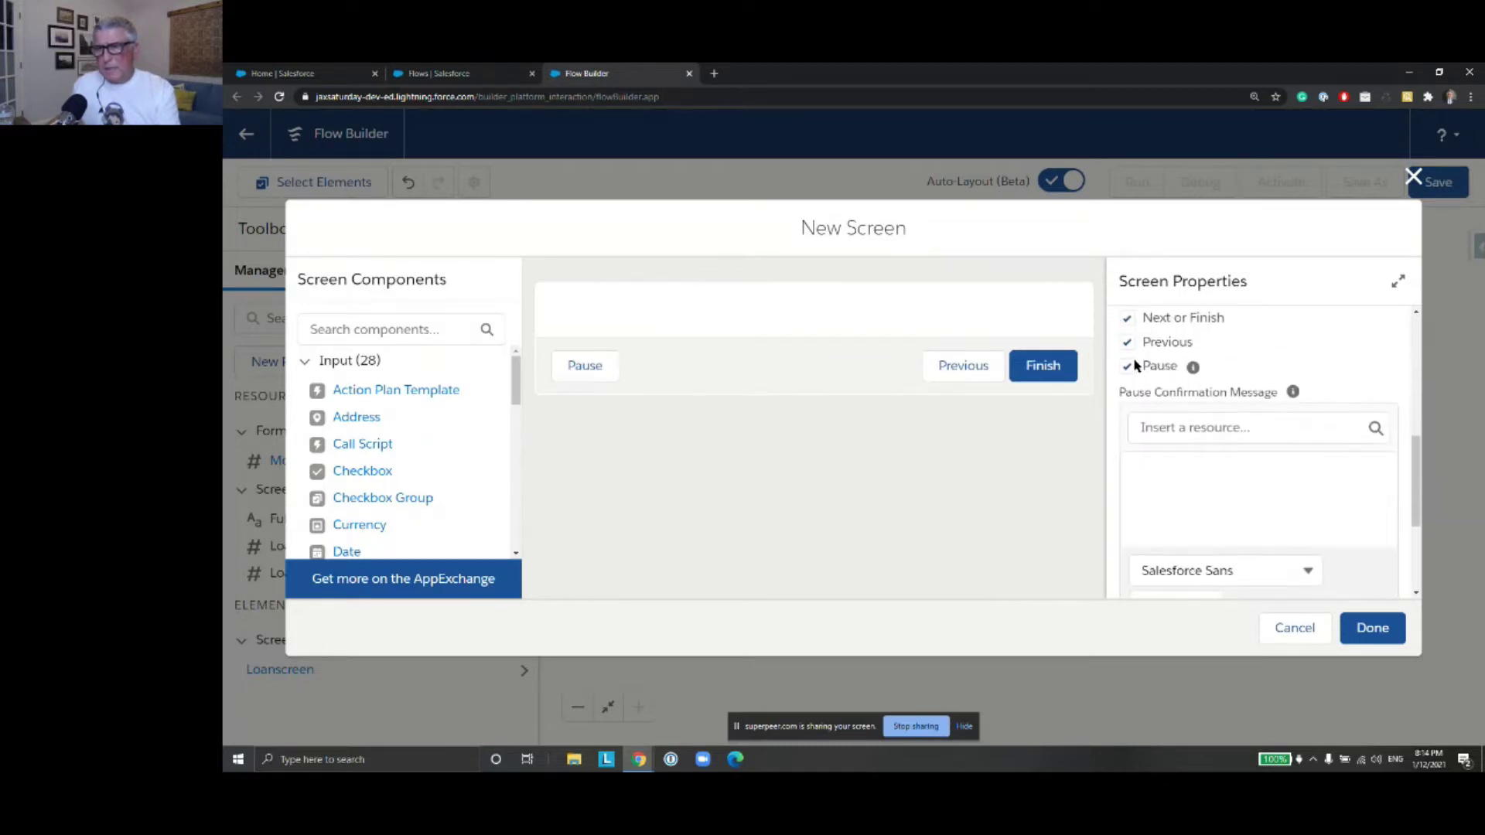
pyautogui.click(1127, 368)
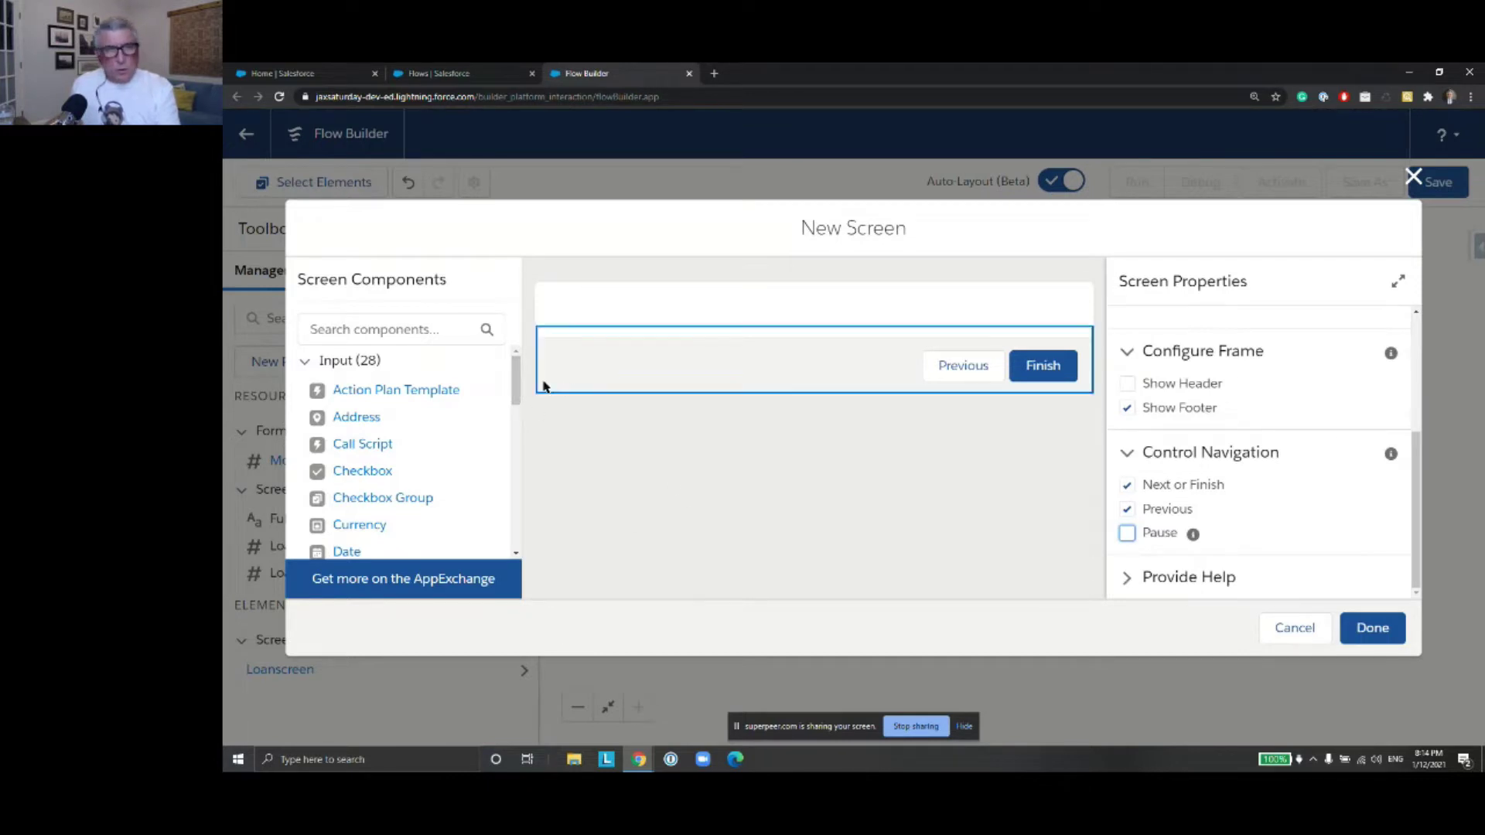
pyautogui.moveTo(514, 387); pyautogui.dragTo(509, 542)
pyautogui.moveTo(388, 549); pyautogui.dragTo(640, 318)
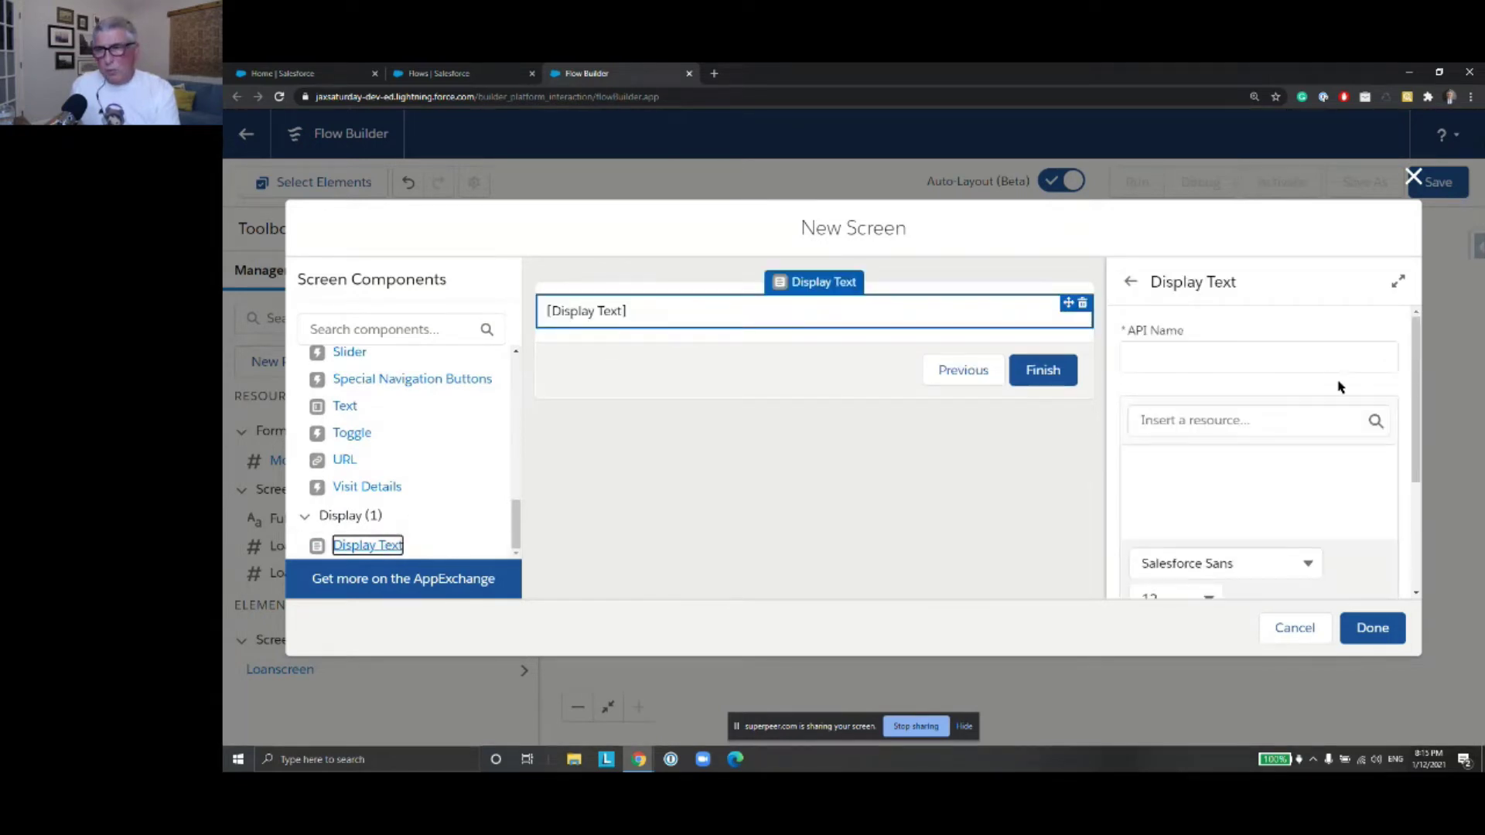
# Name the display text component OutputText
pyautogui.click(1229, 358)
pyautogui.write('Output')
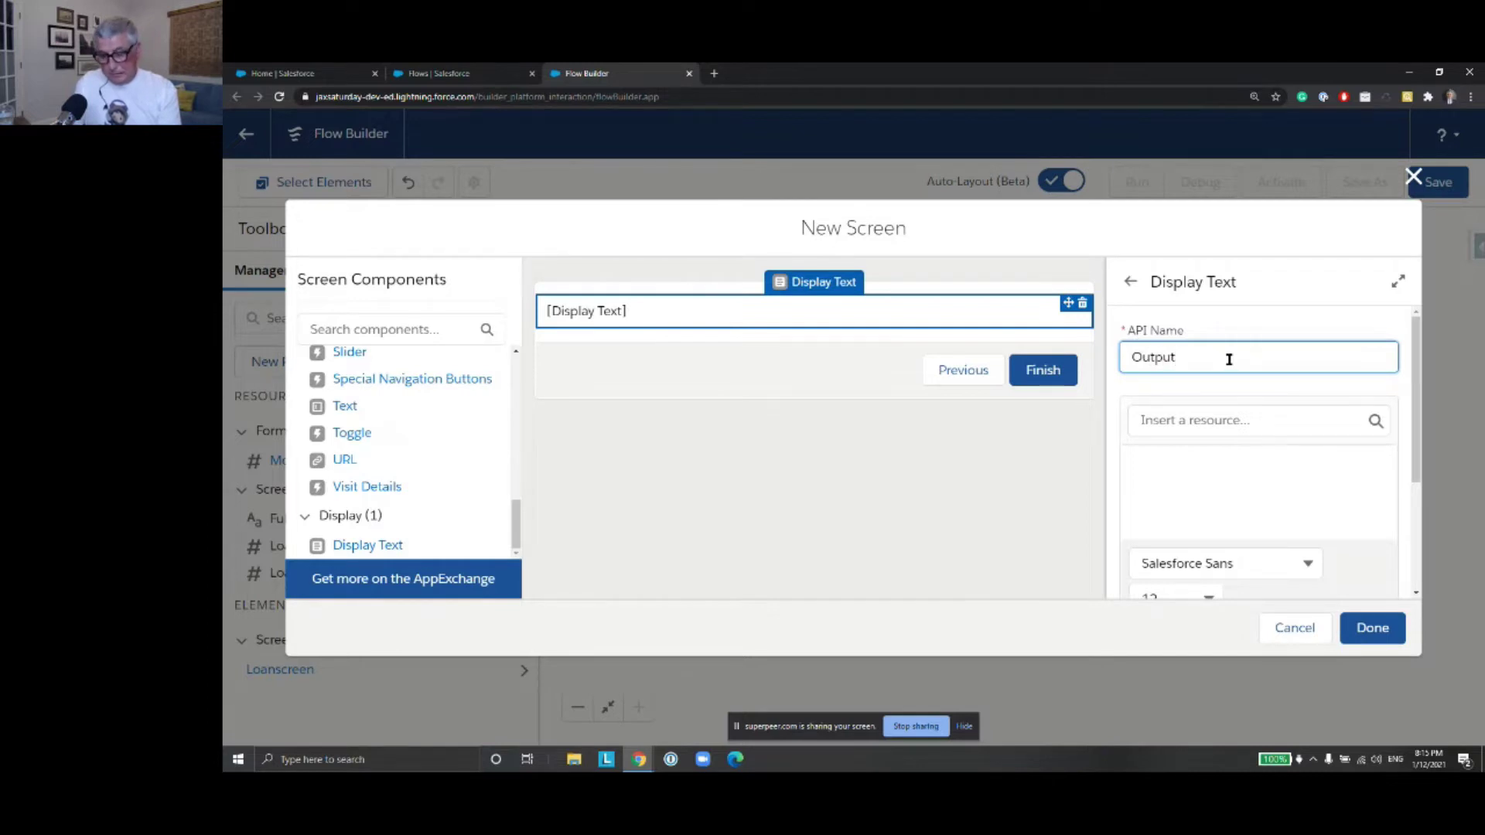
pyautogui.write('Text')
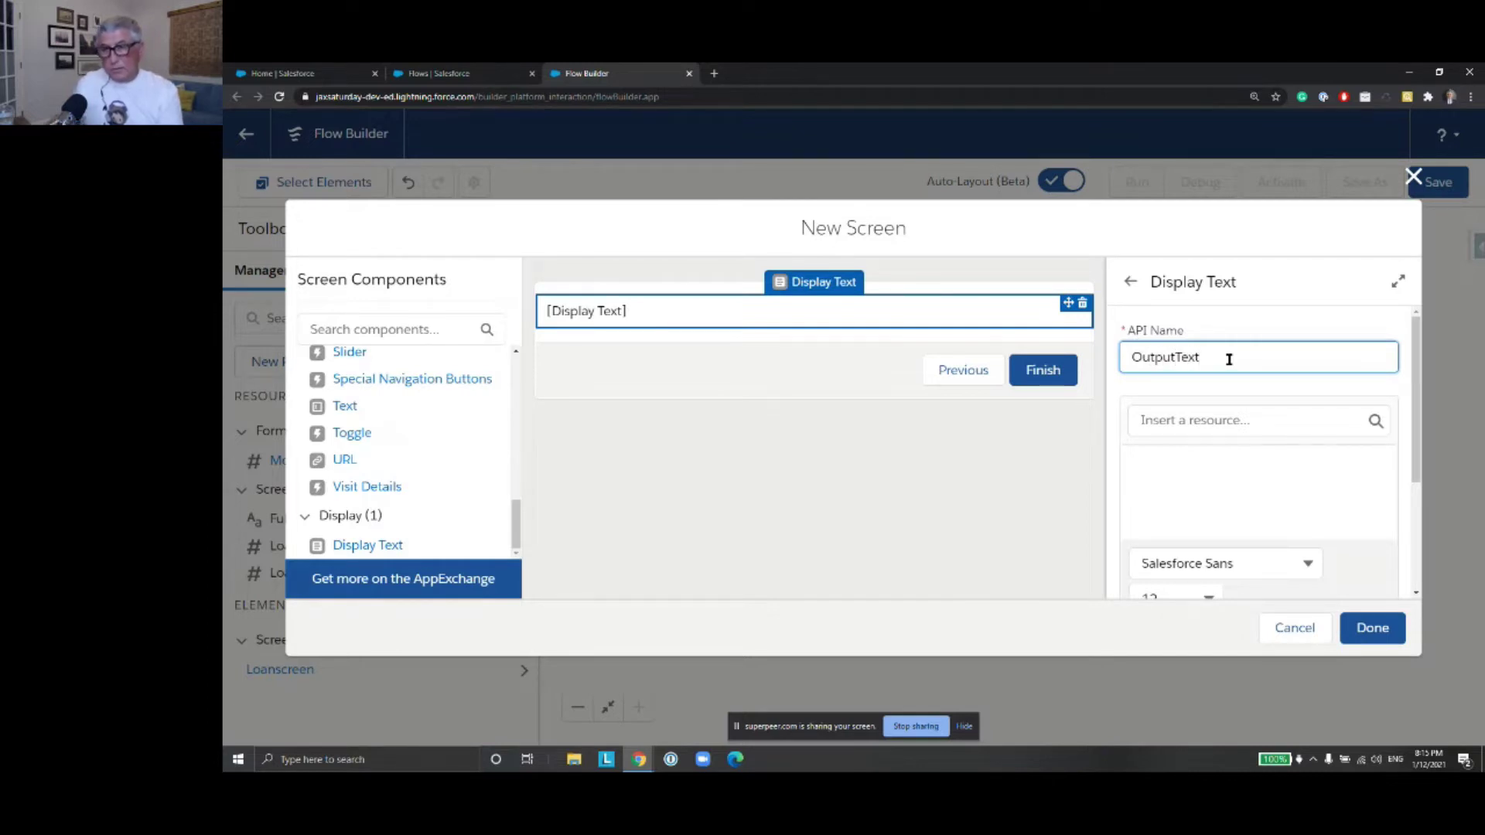
pyautogui.click(1221, 424)
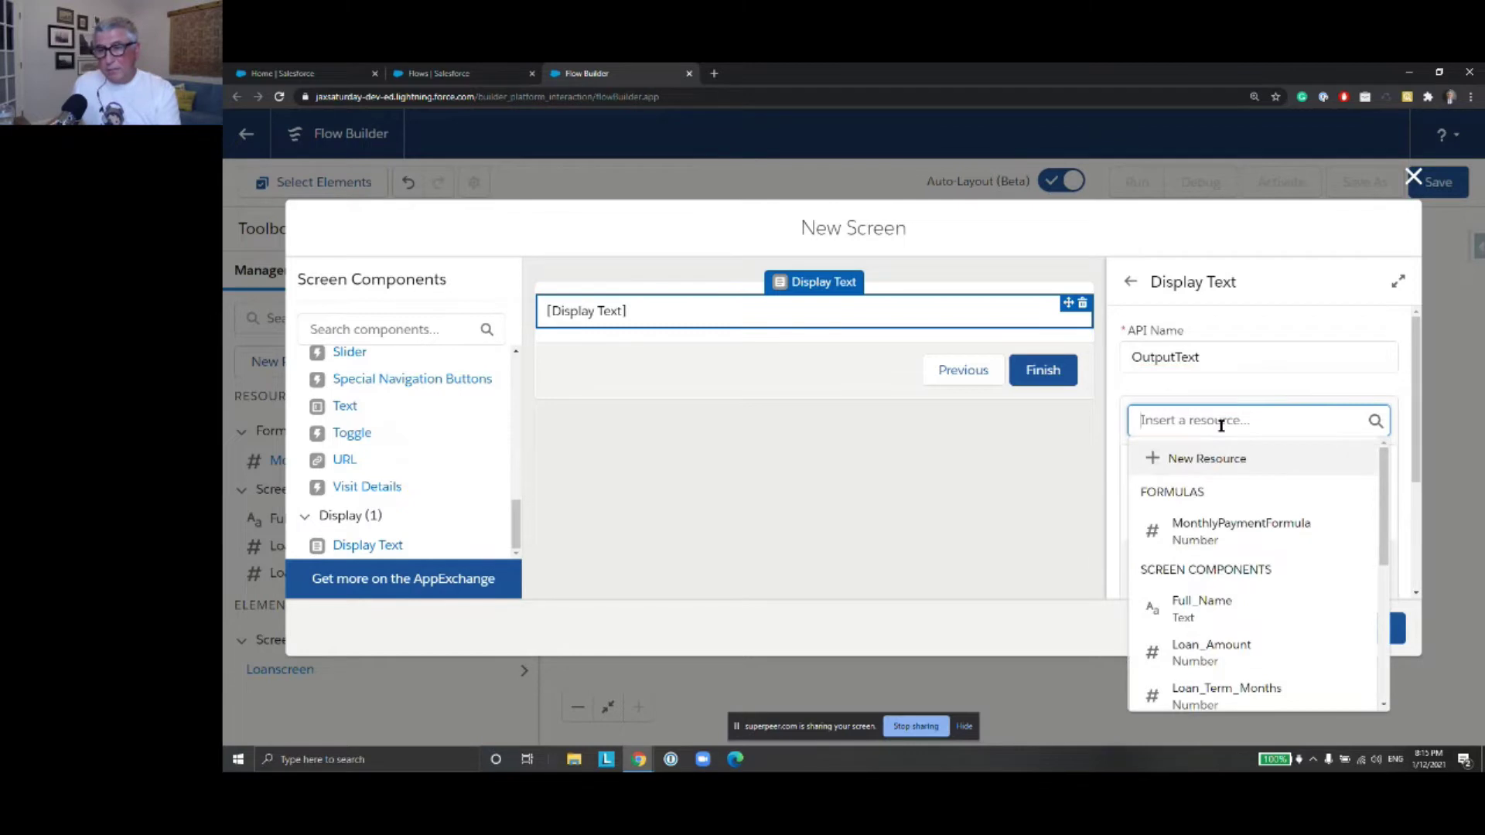
pyautogui.click(1234, 404)
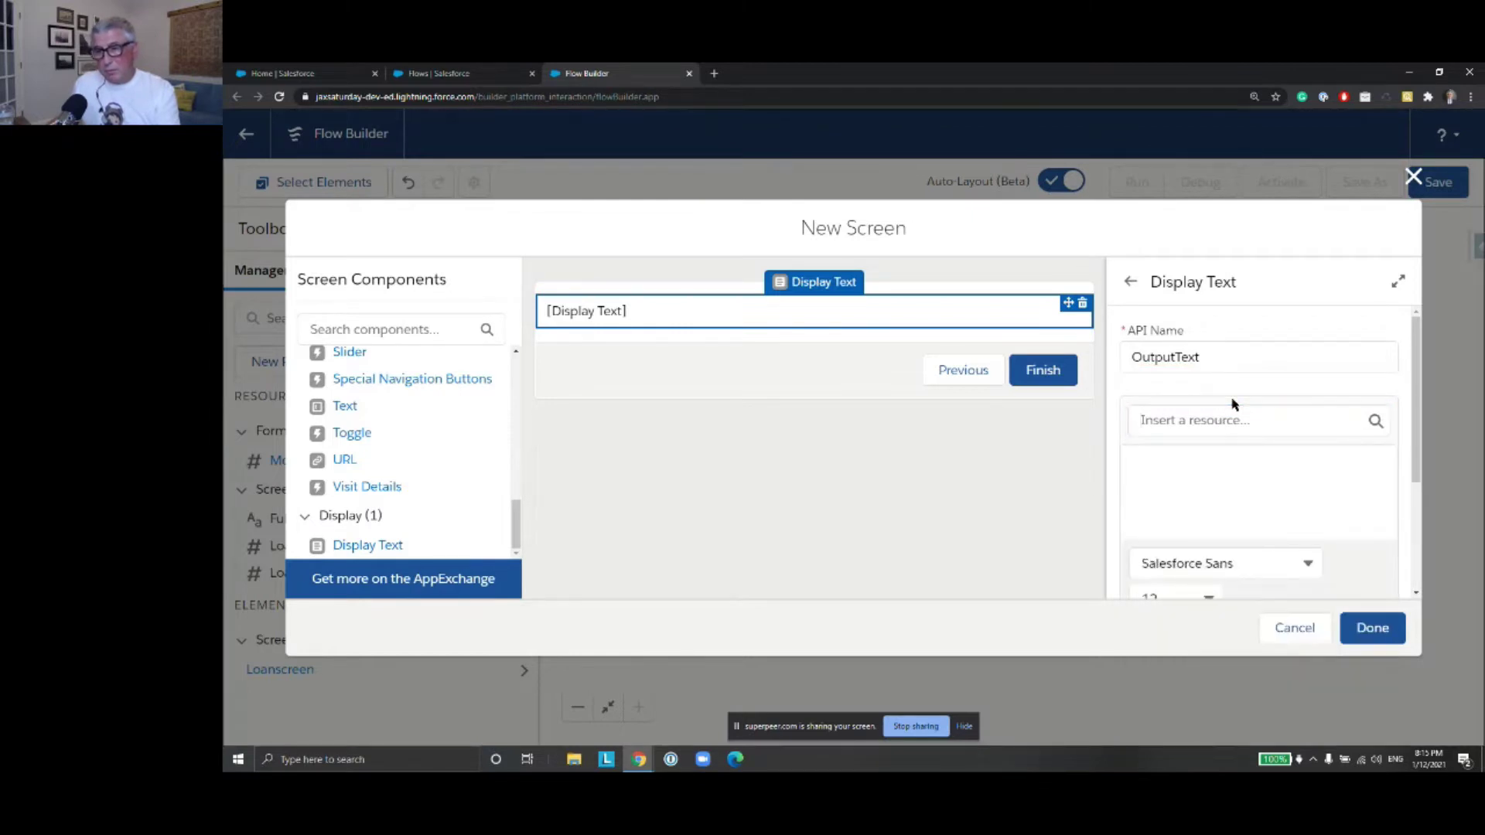
# Write the greeting 'Dear {!Full_Name},' and start a new line
pyautogui.click(1164, 466)
pyautogui.write('Dear')
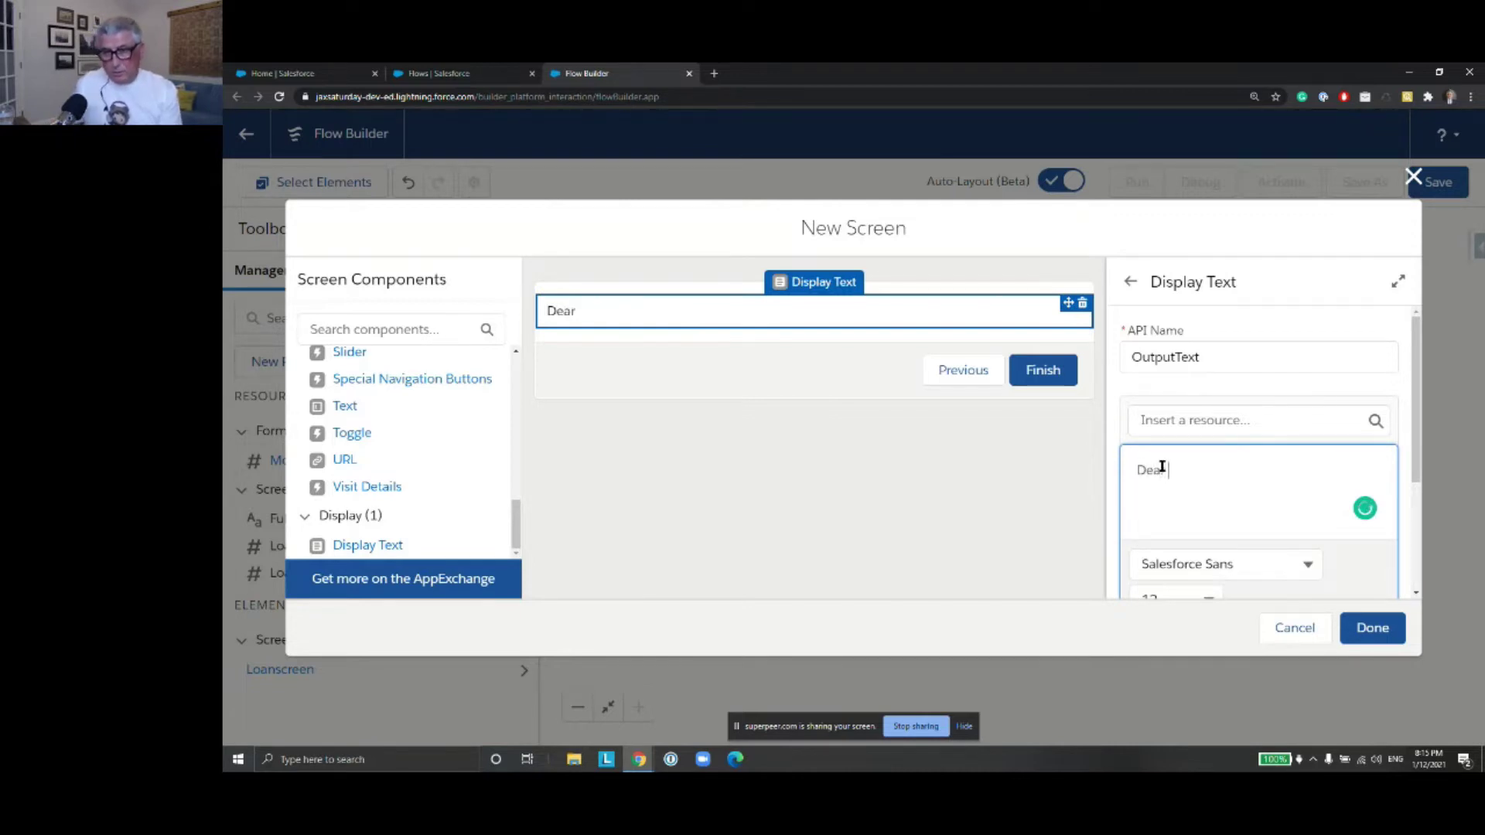
pyautogui.click(1174, 424)
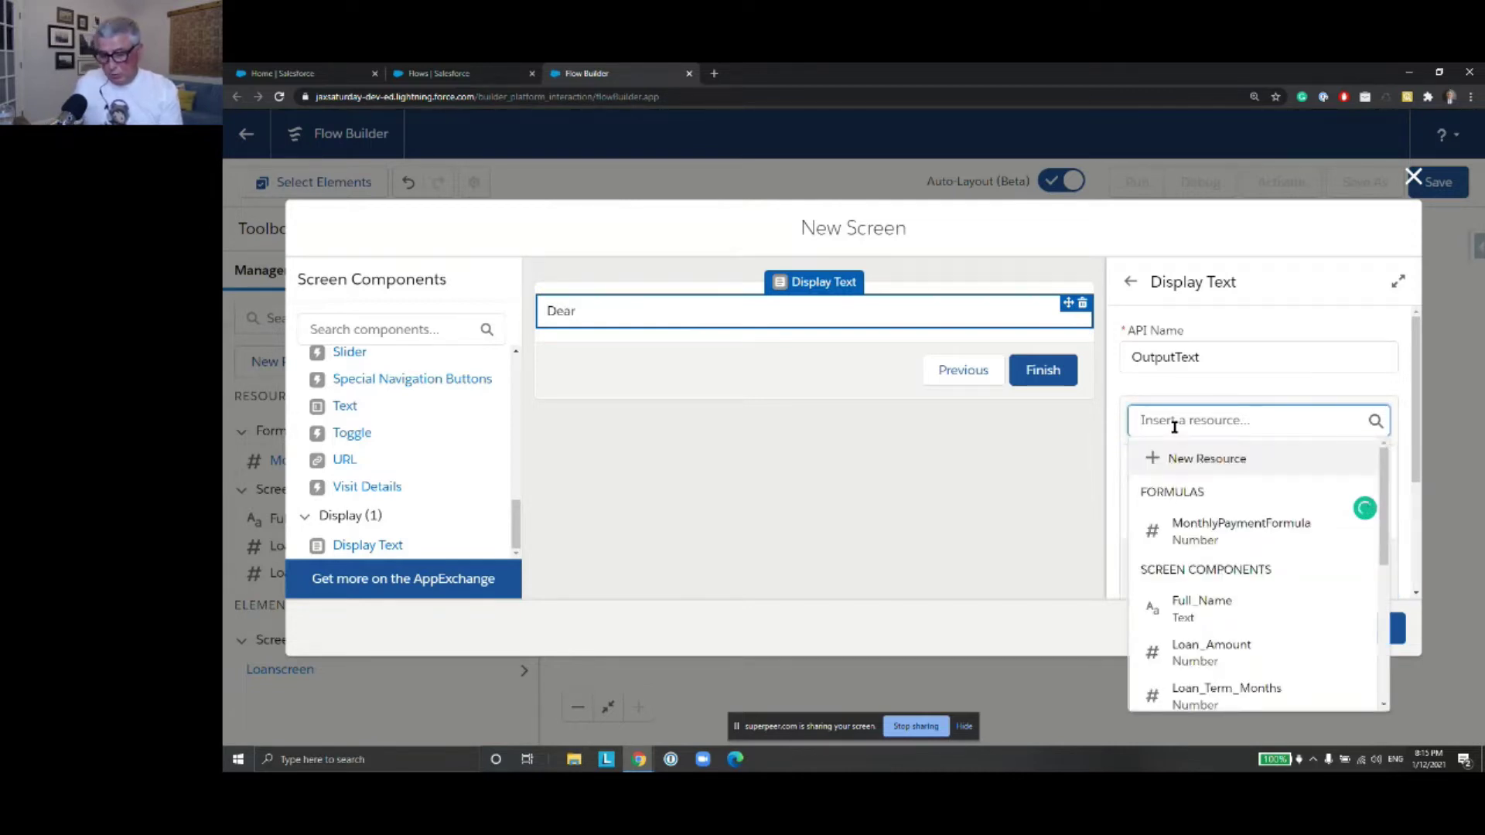
pyautogui.write('Full')
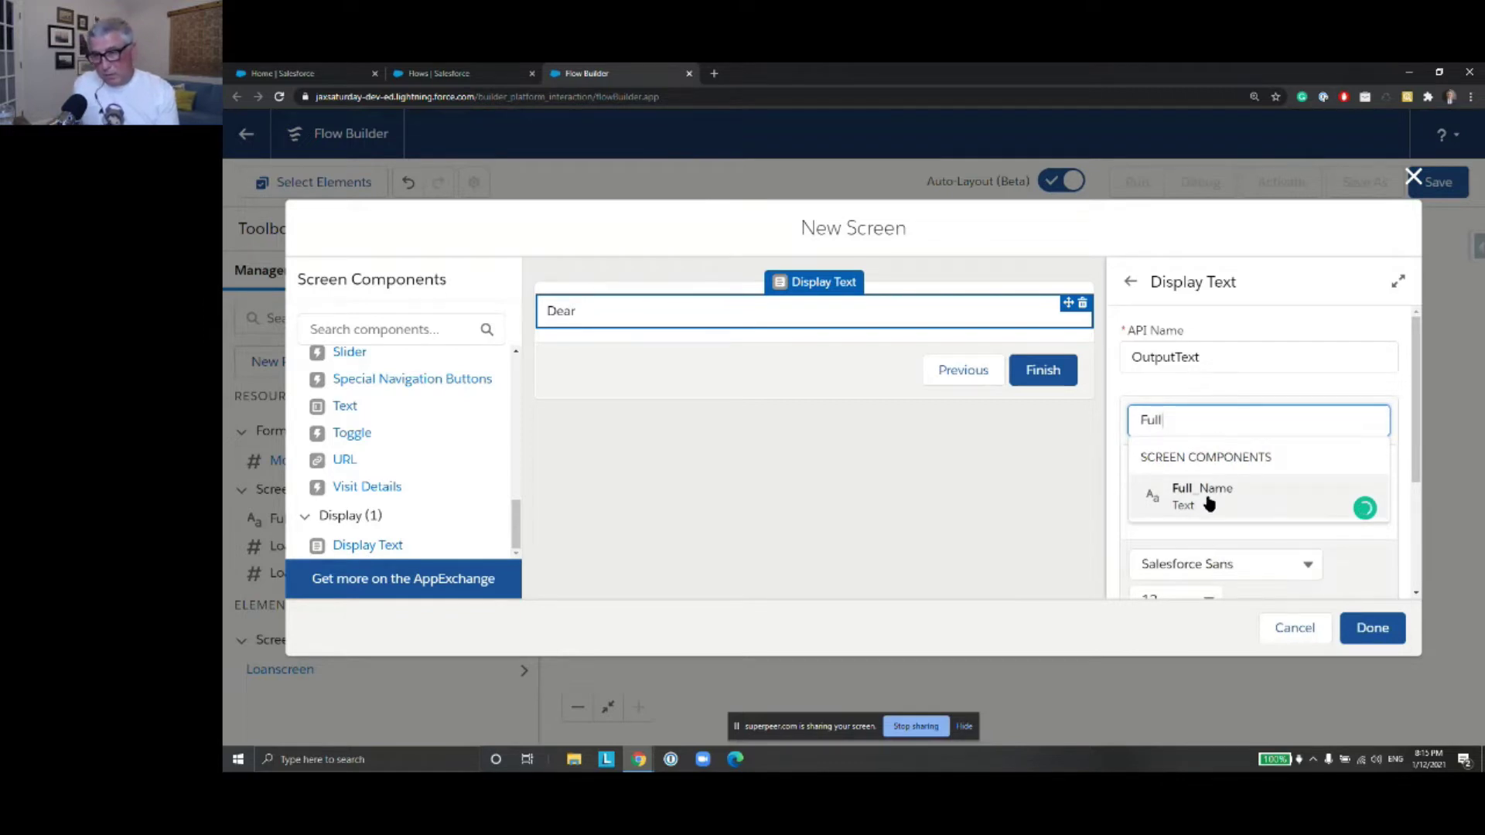
pyautogui.click(1209, 502)
pyautogui.click(1159, 424)
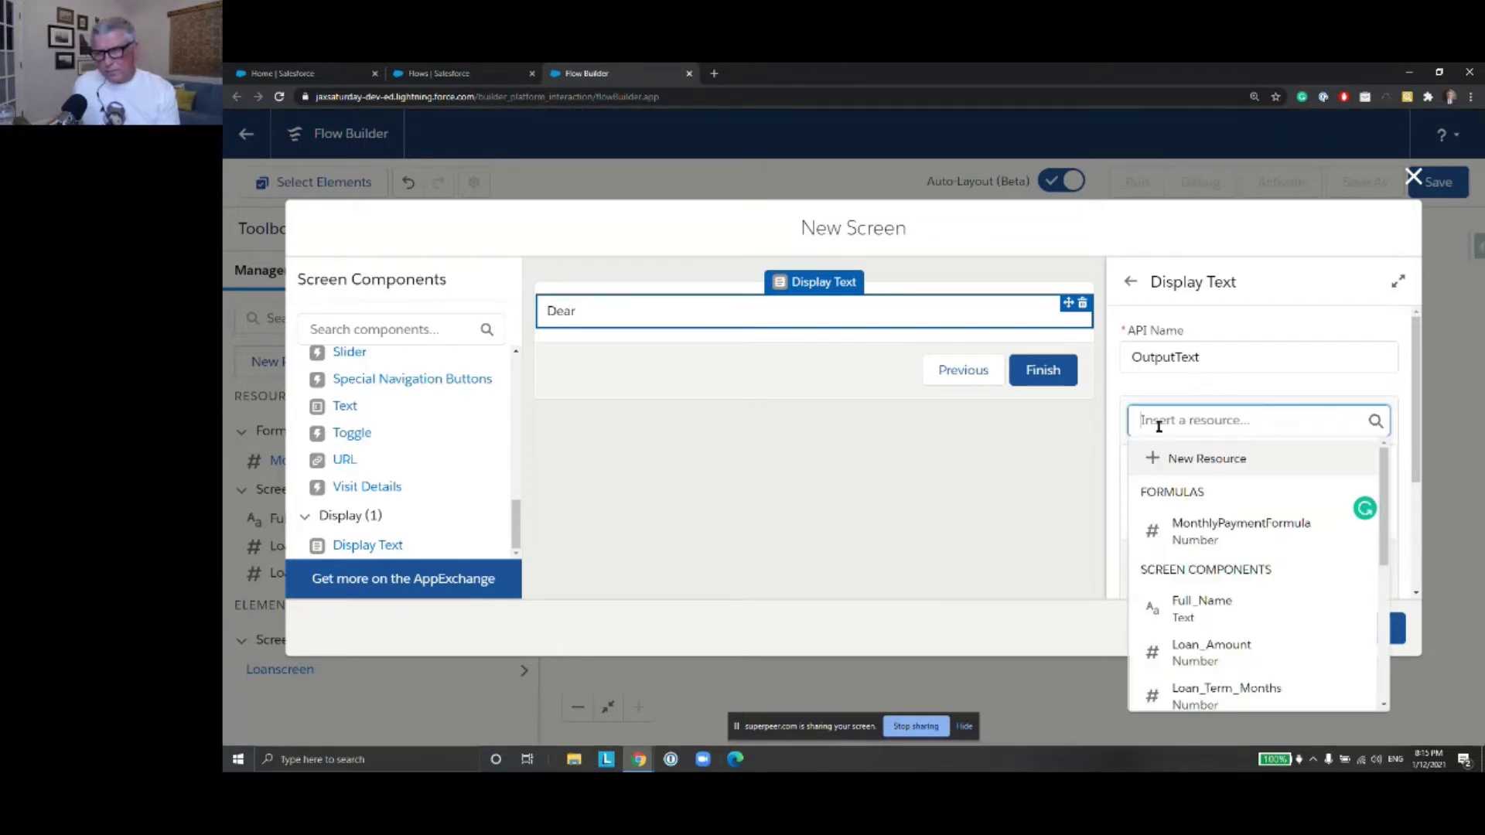
pyautogui.write('Full')
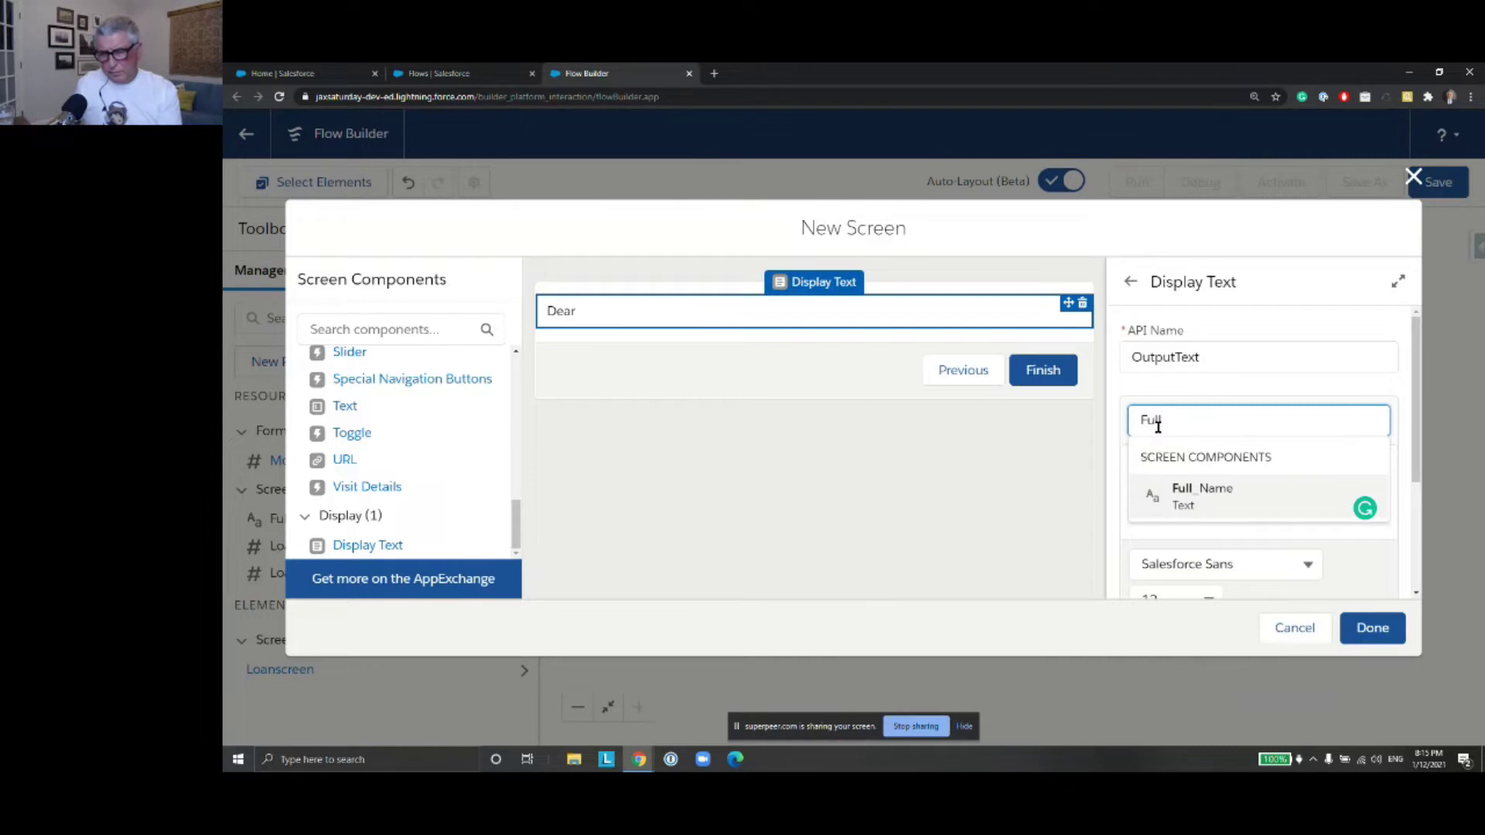
pyautogui.click(1233, 511)
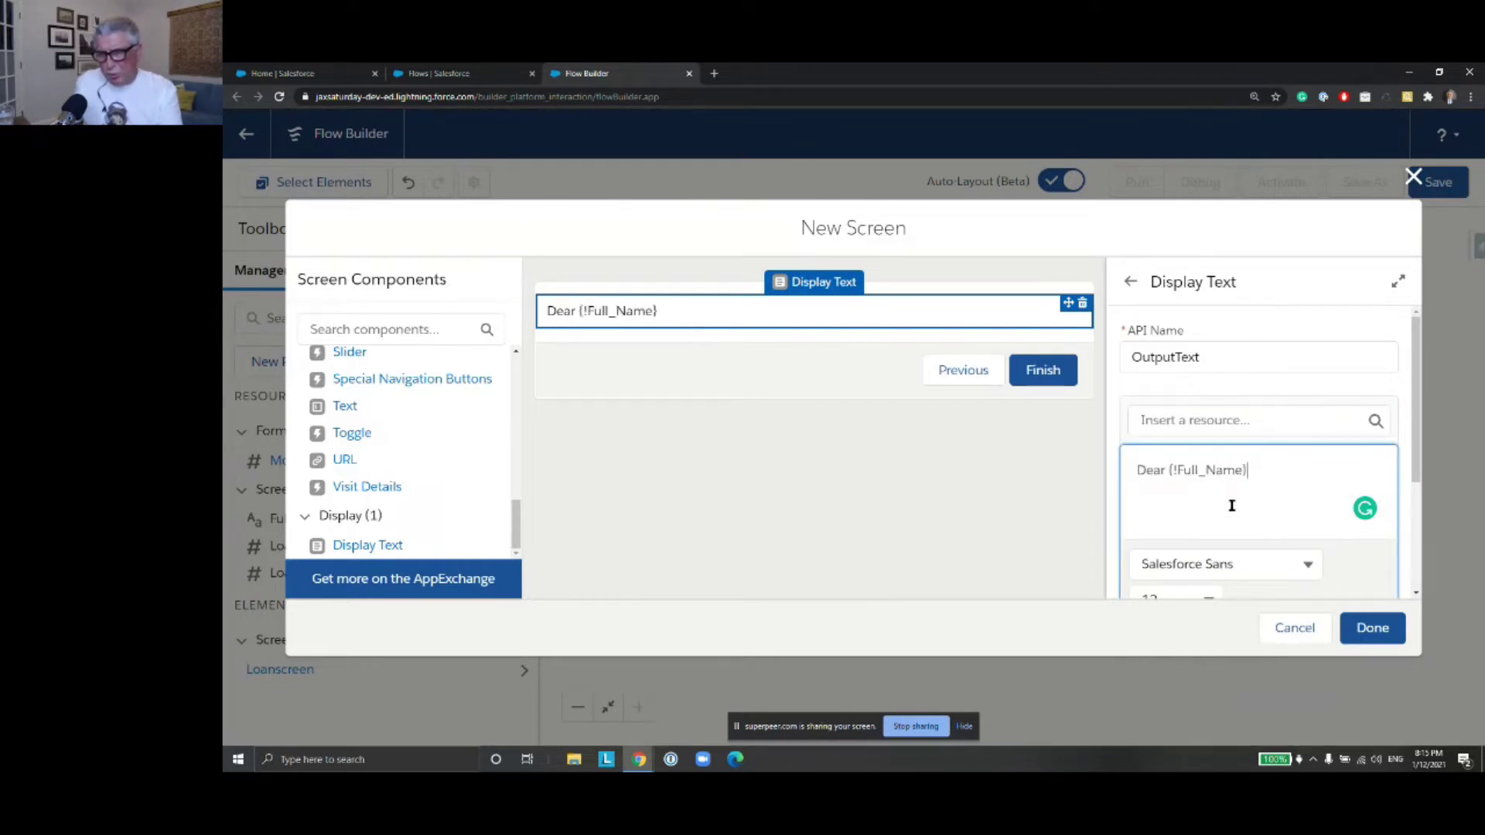
pyautogui.write(',')
pyautogui.press('Return')
pyautogui.press('Return')
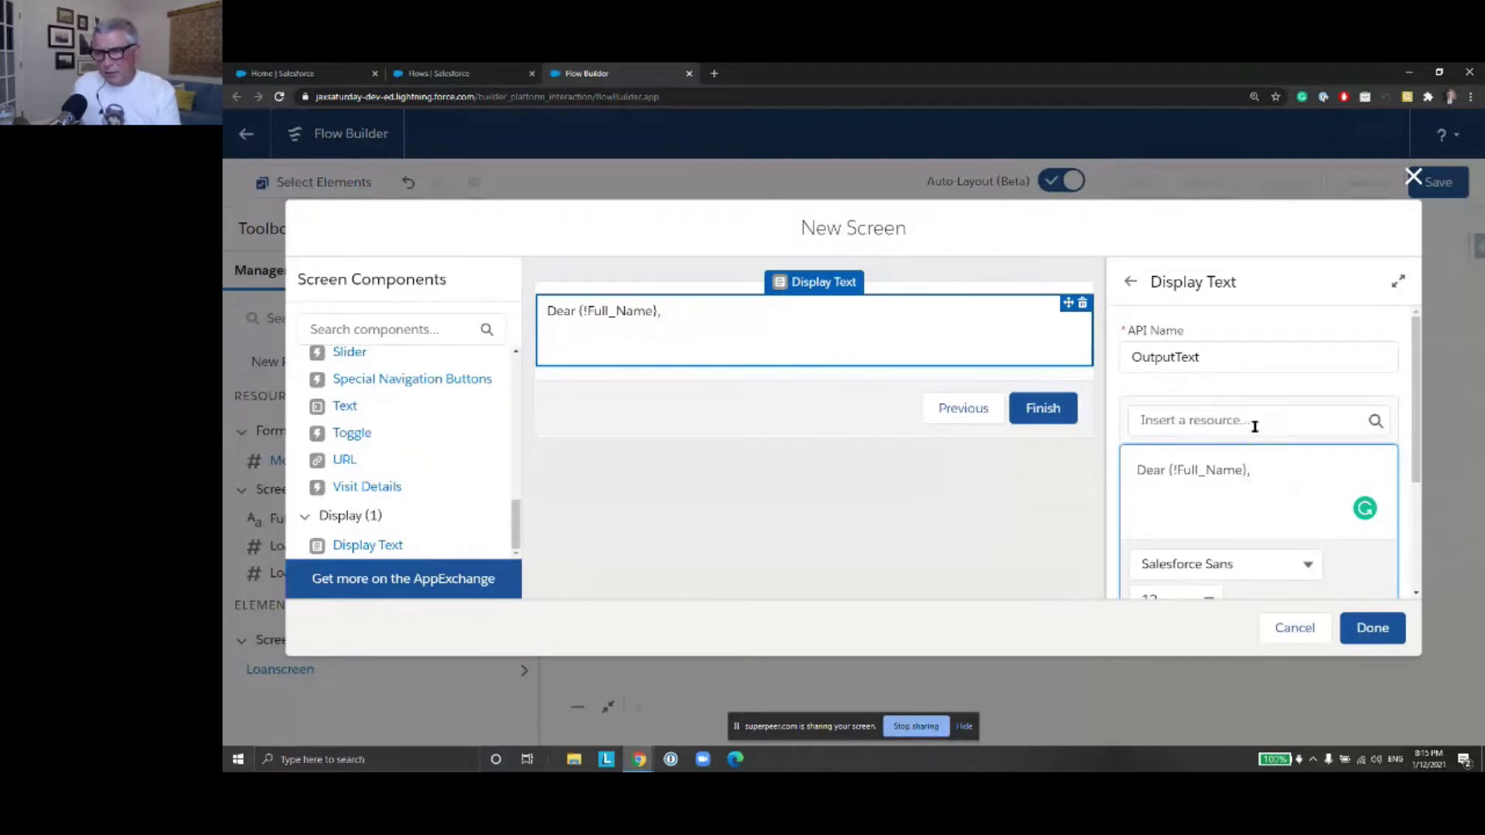
# Continue the message with 'Your loan of {!Loan_Amount} and term'
pyautogui.write('Your')
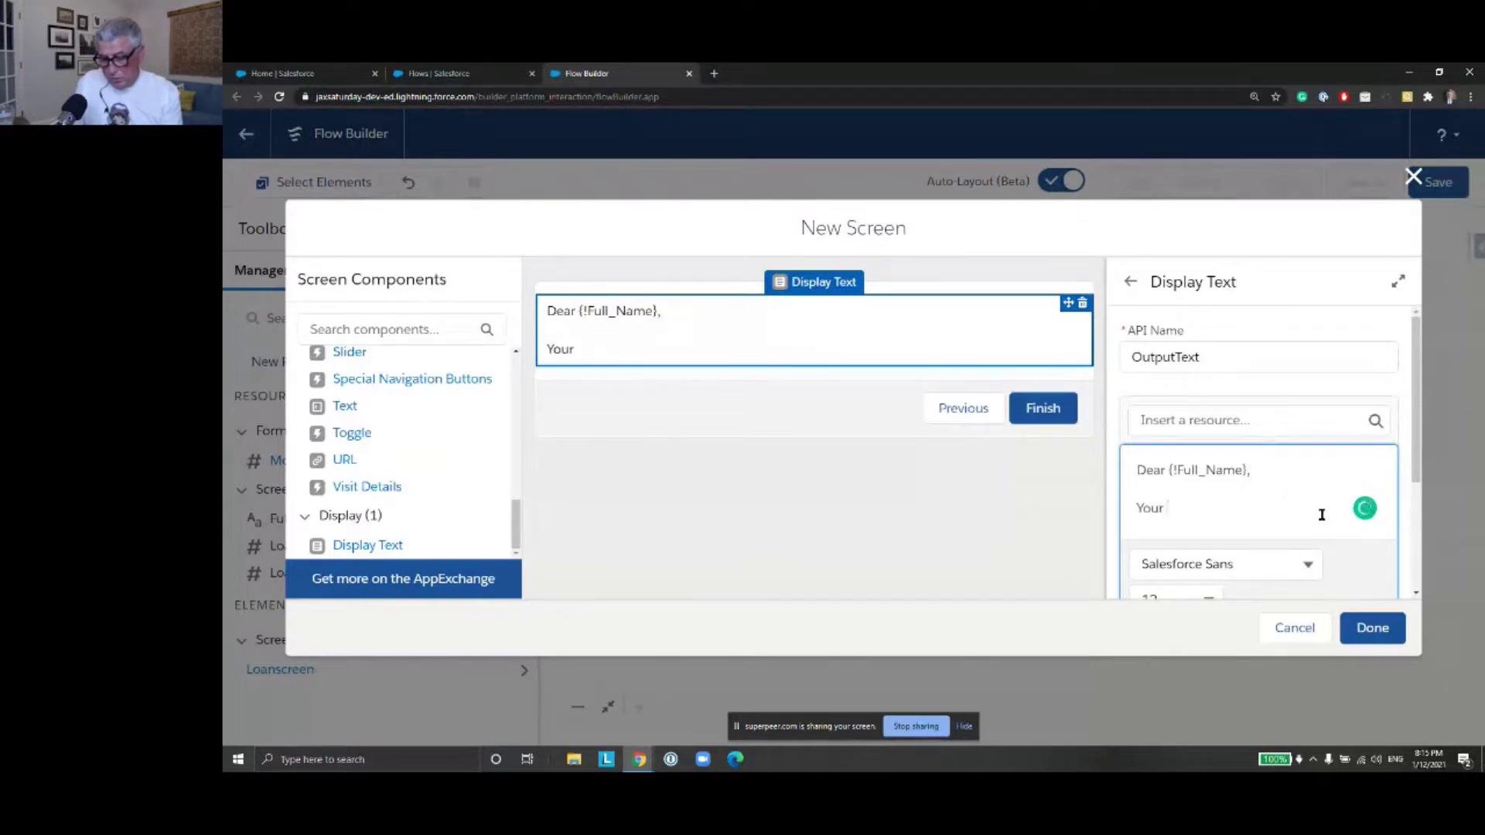
pyautogui.write(' loan of')
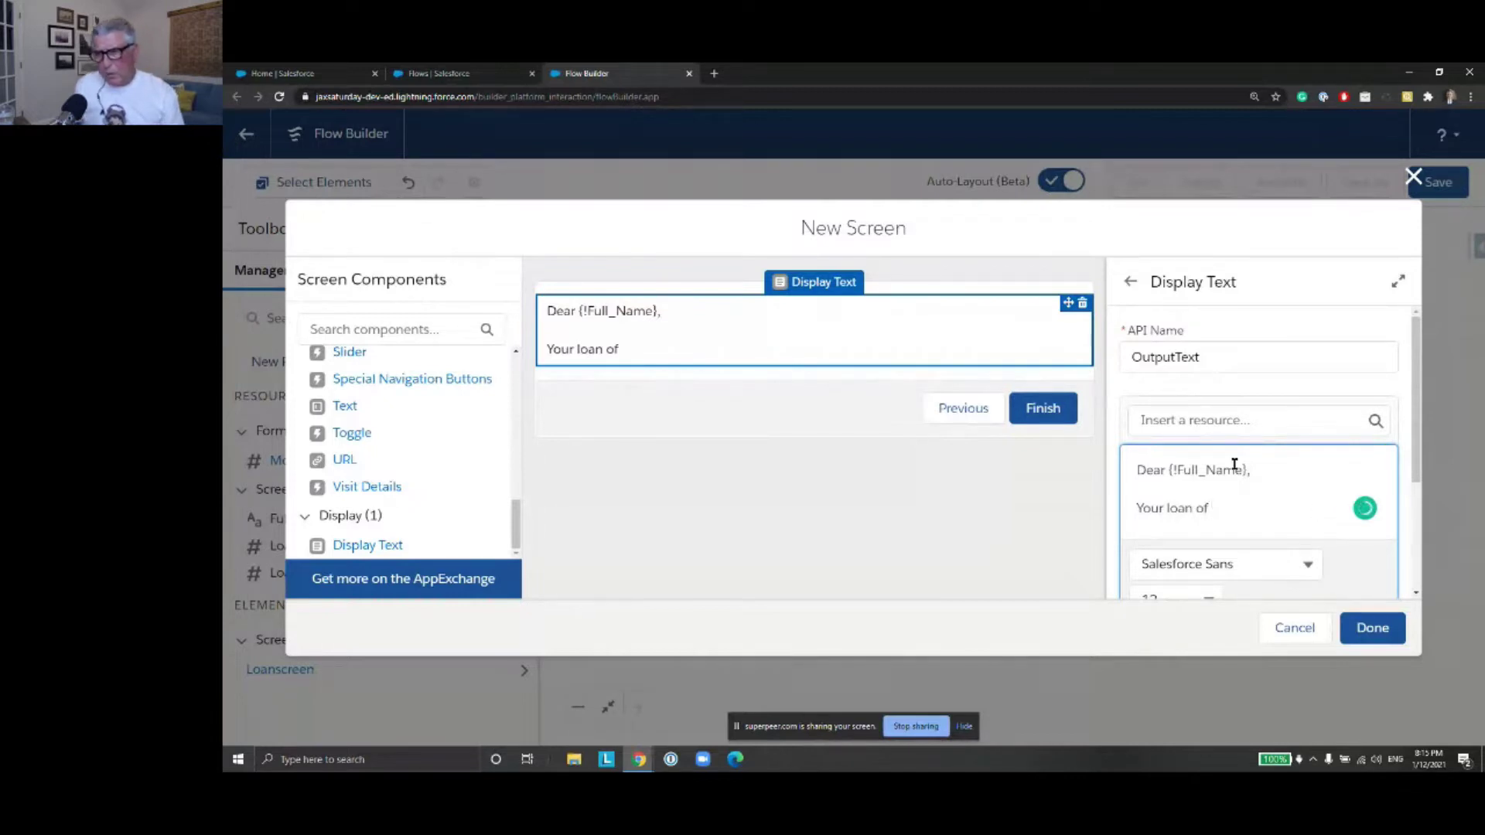
pyautogui.click(1203, 425)
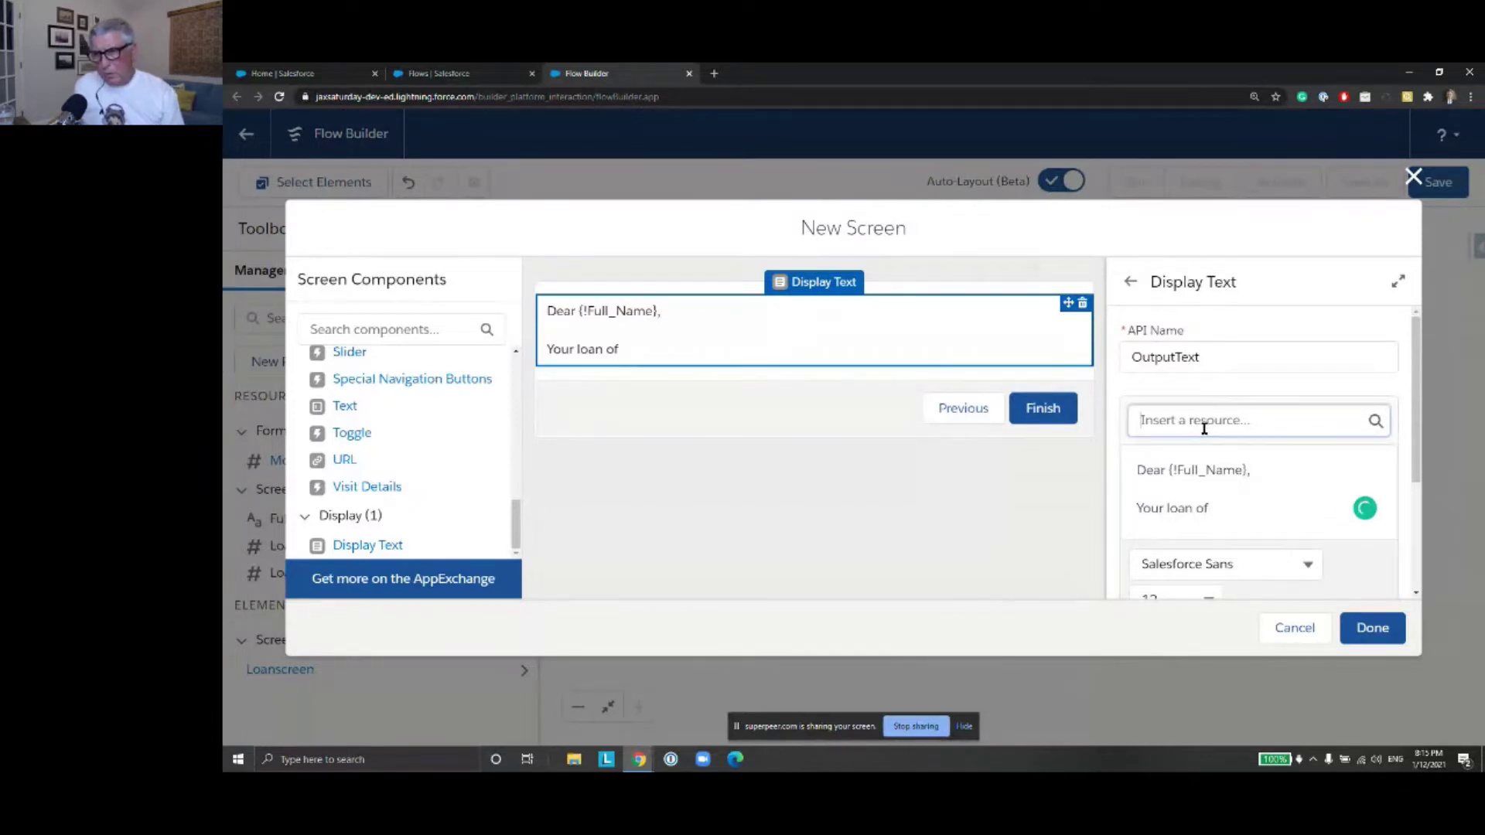
pyautogui.write('Loan')
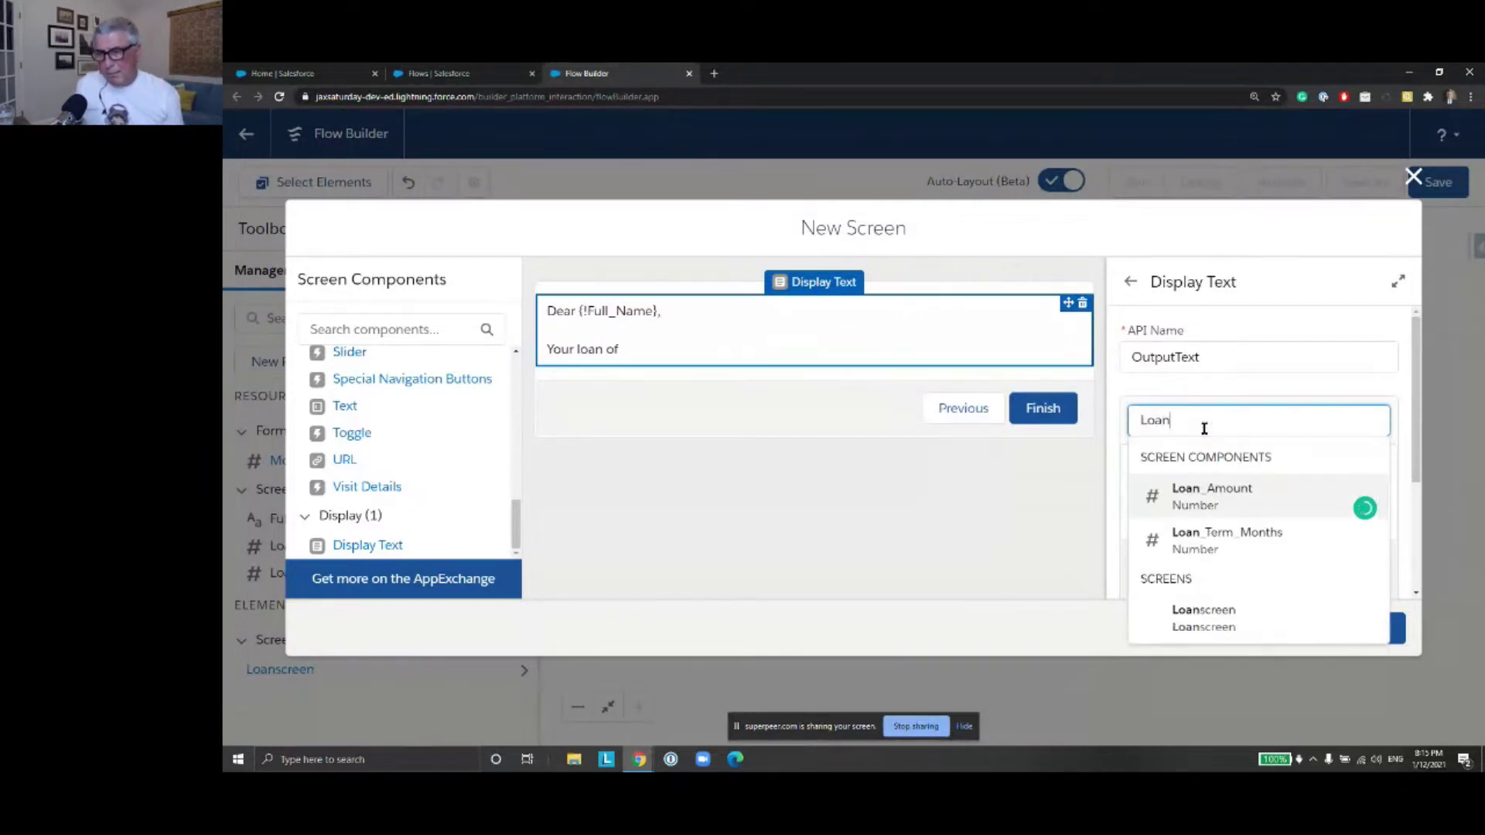
pyautogui.press('Return')
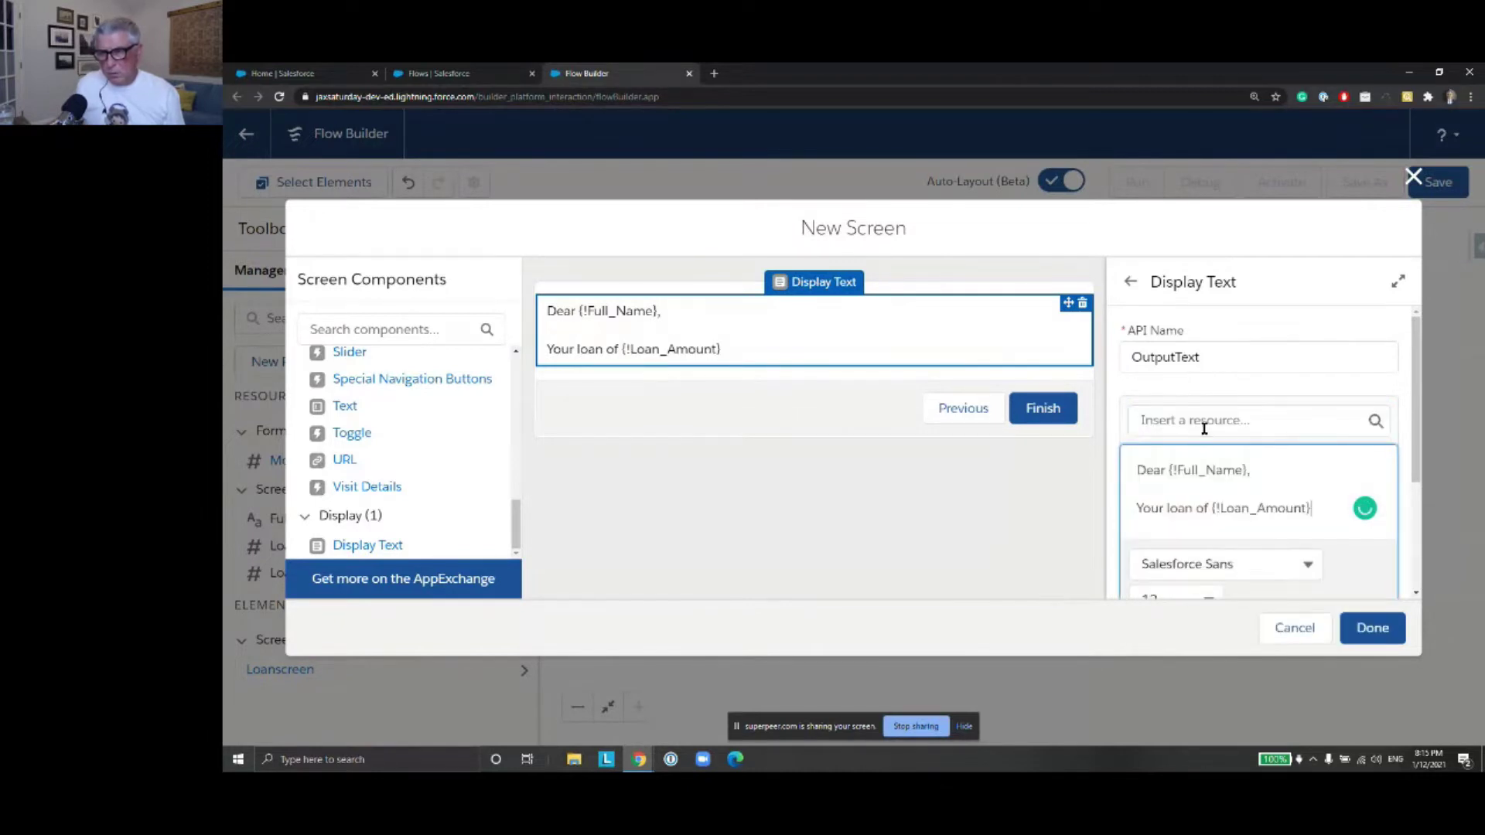
pyautogui.write('and term')
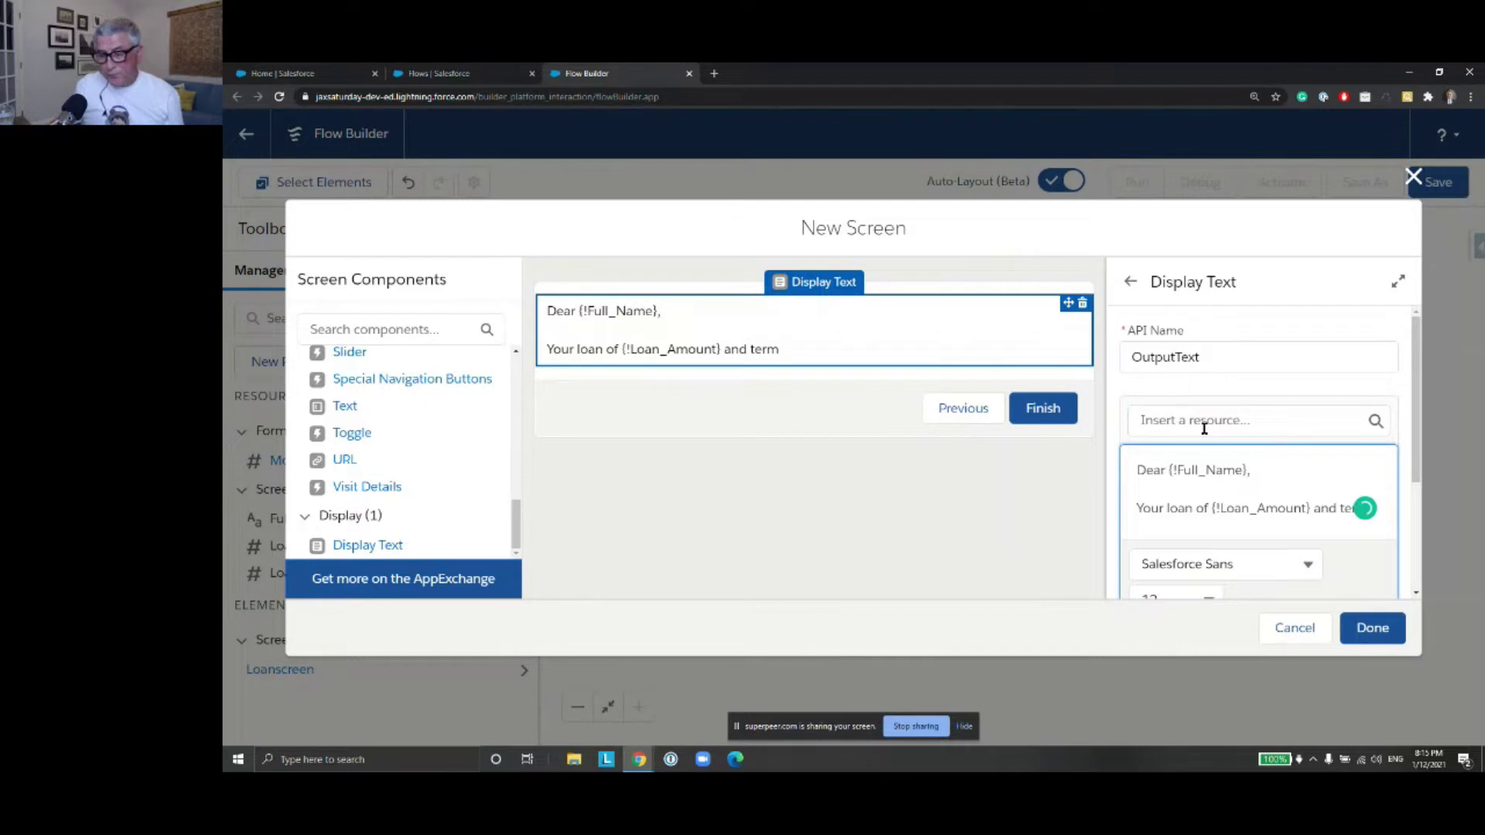
pyautogui.click(1204, 424)
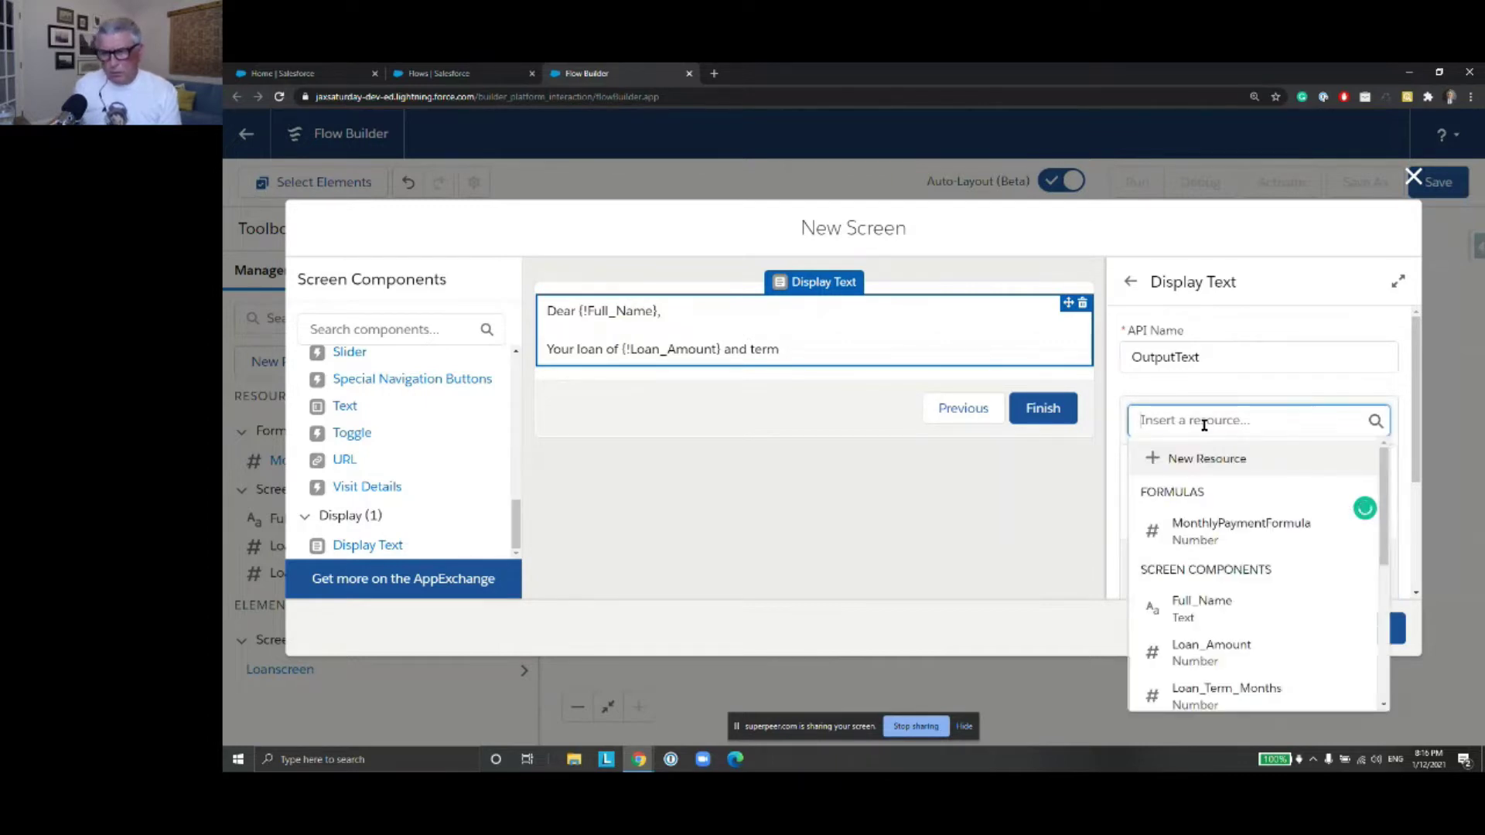
# Insert {!Loan_Term_Months} into the message, followed by ' will generate monthly payments of $'
pyautogui.write('ter')
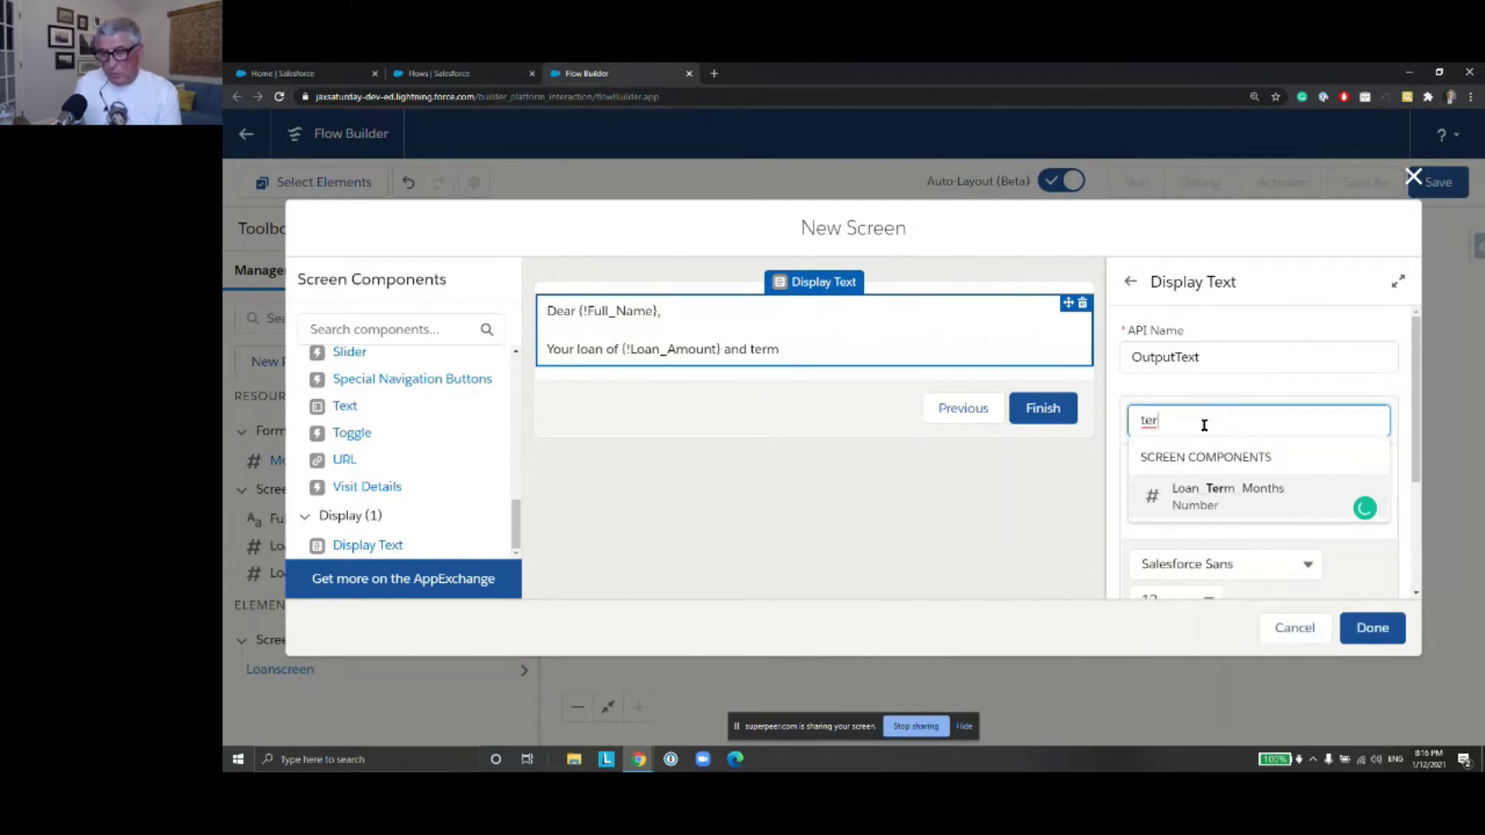
pyautogui.press('Return')
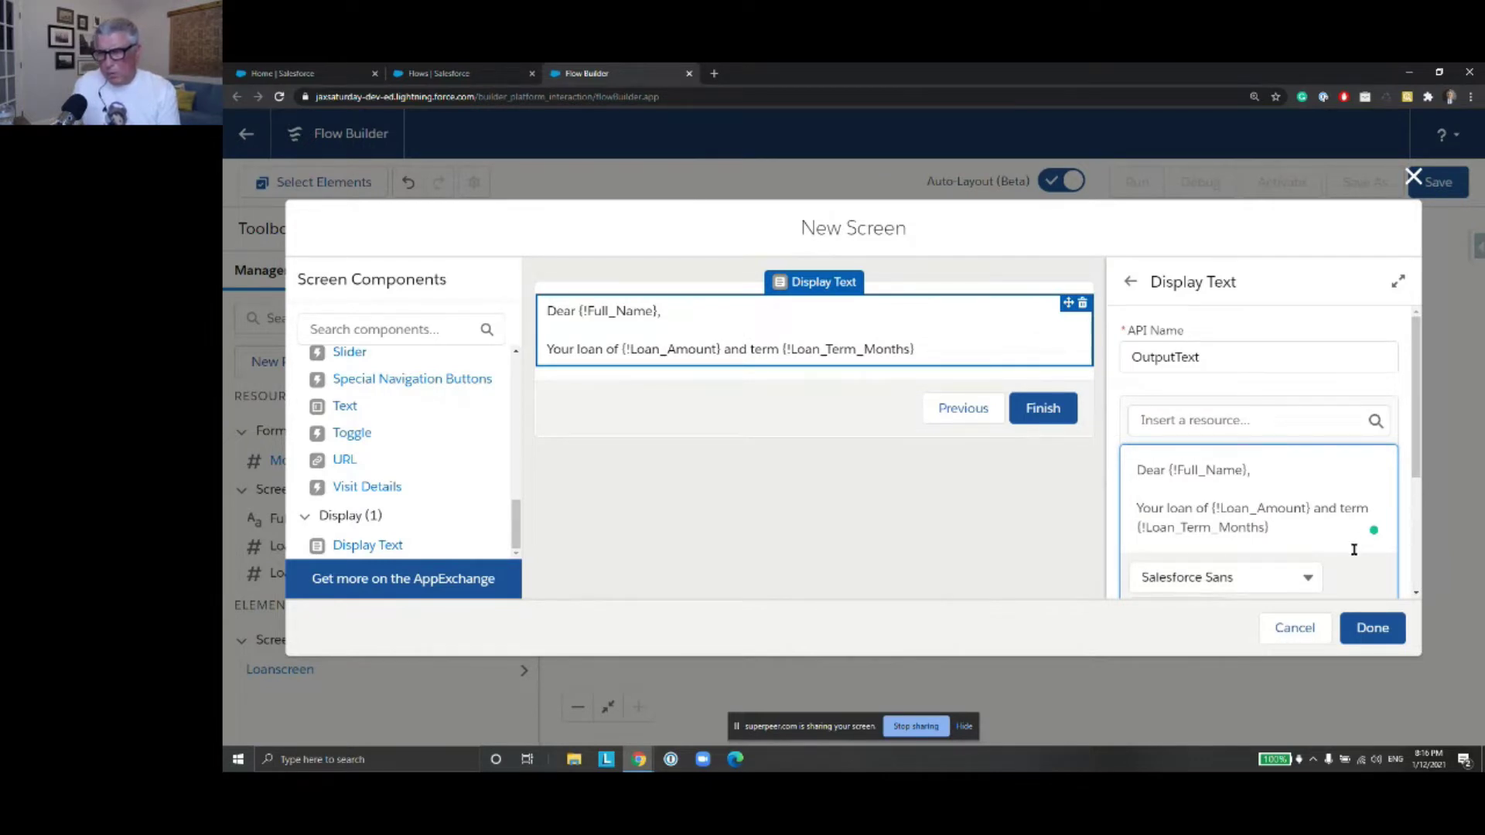
pyautogui.write('will yi')
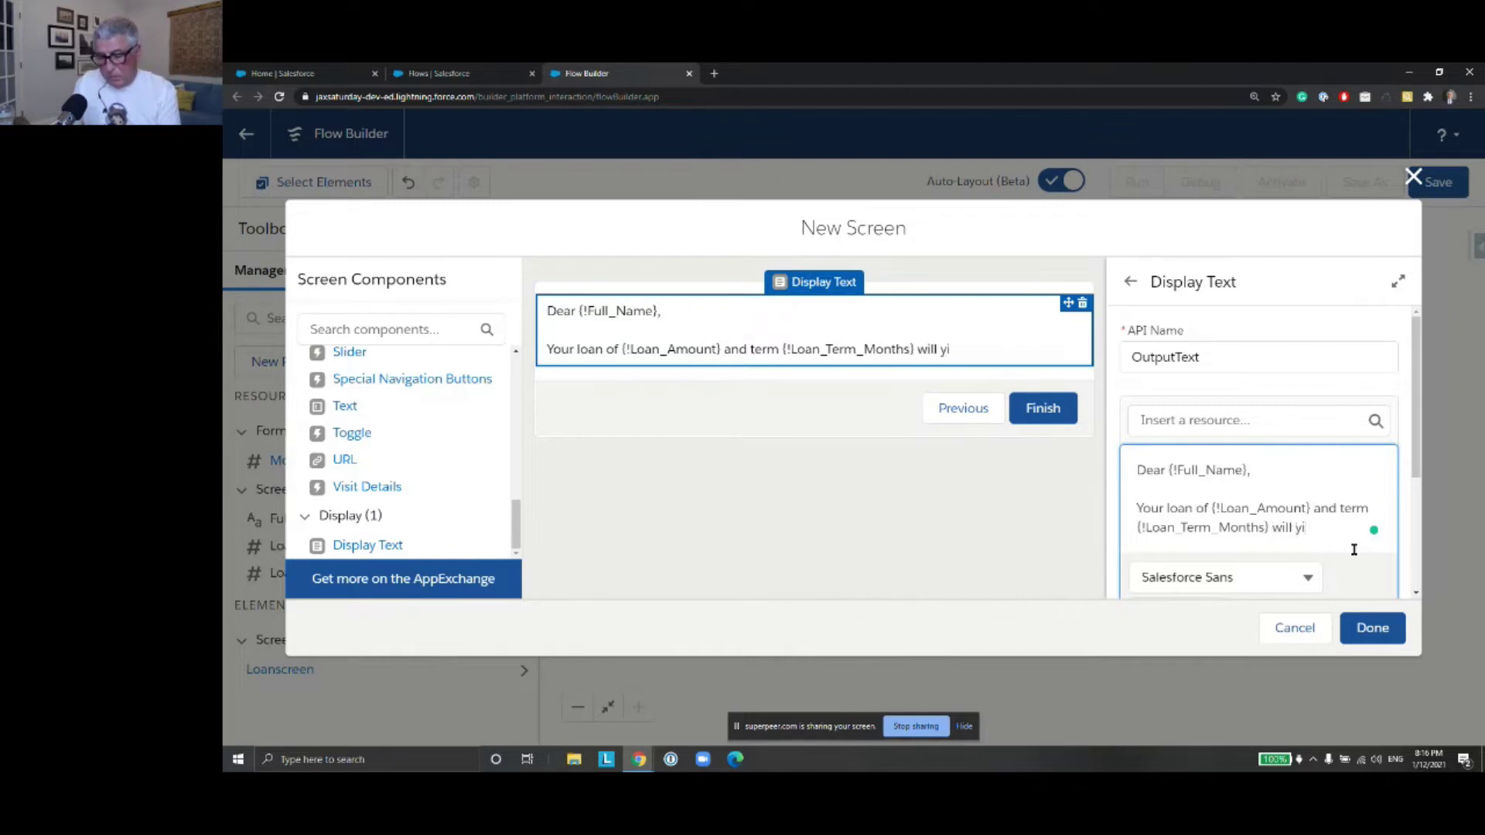
pyautogui.press('BackSpace')
pyautogui.press('BackSpace')
pyautogui.write('genera')
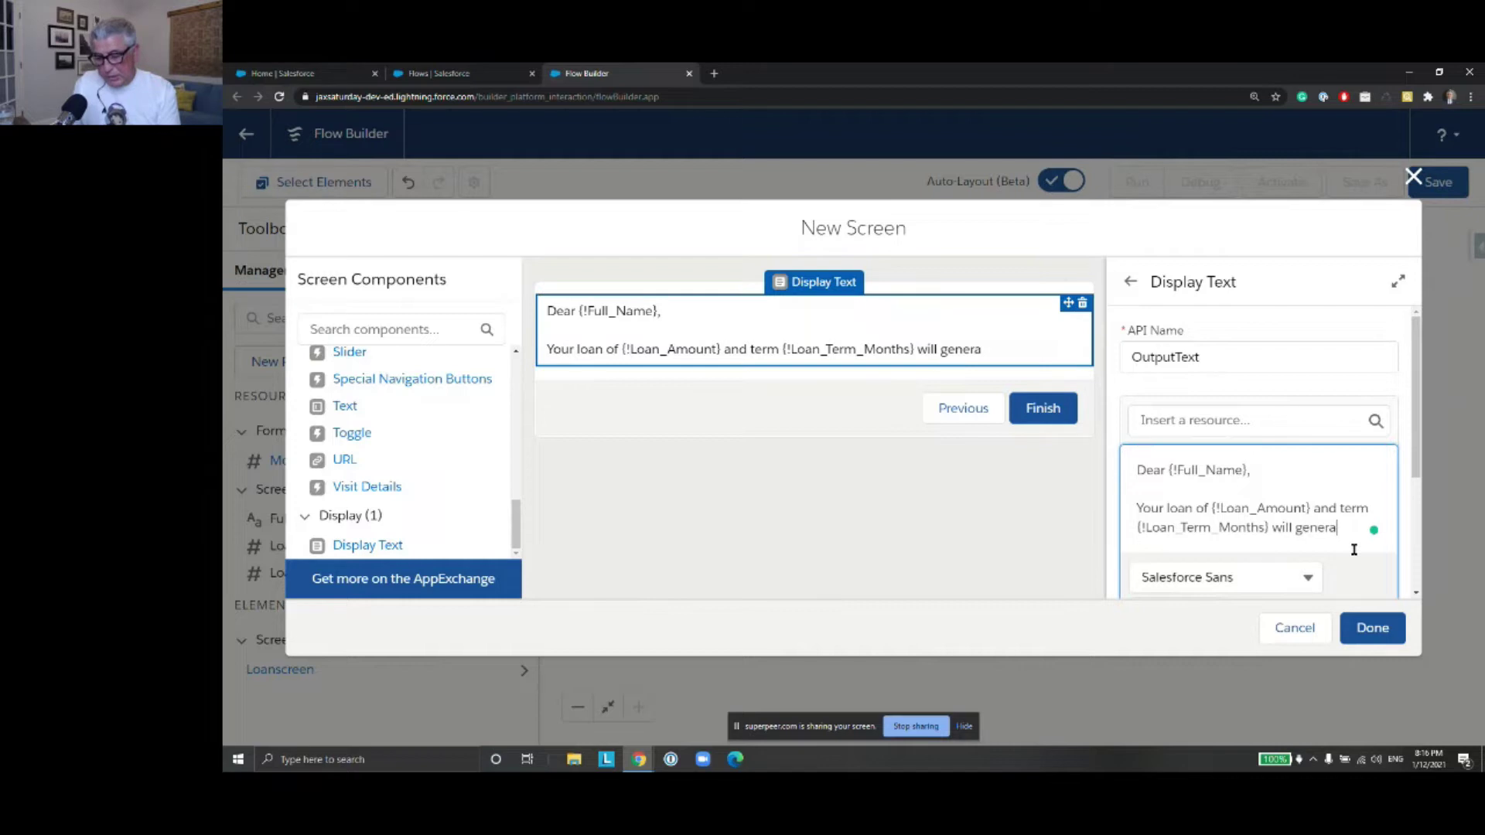
pyautogui.write('te month')
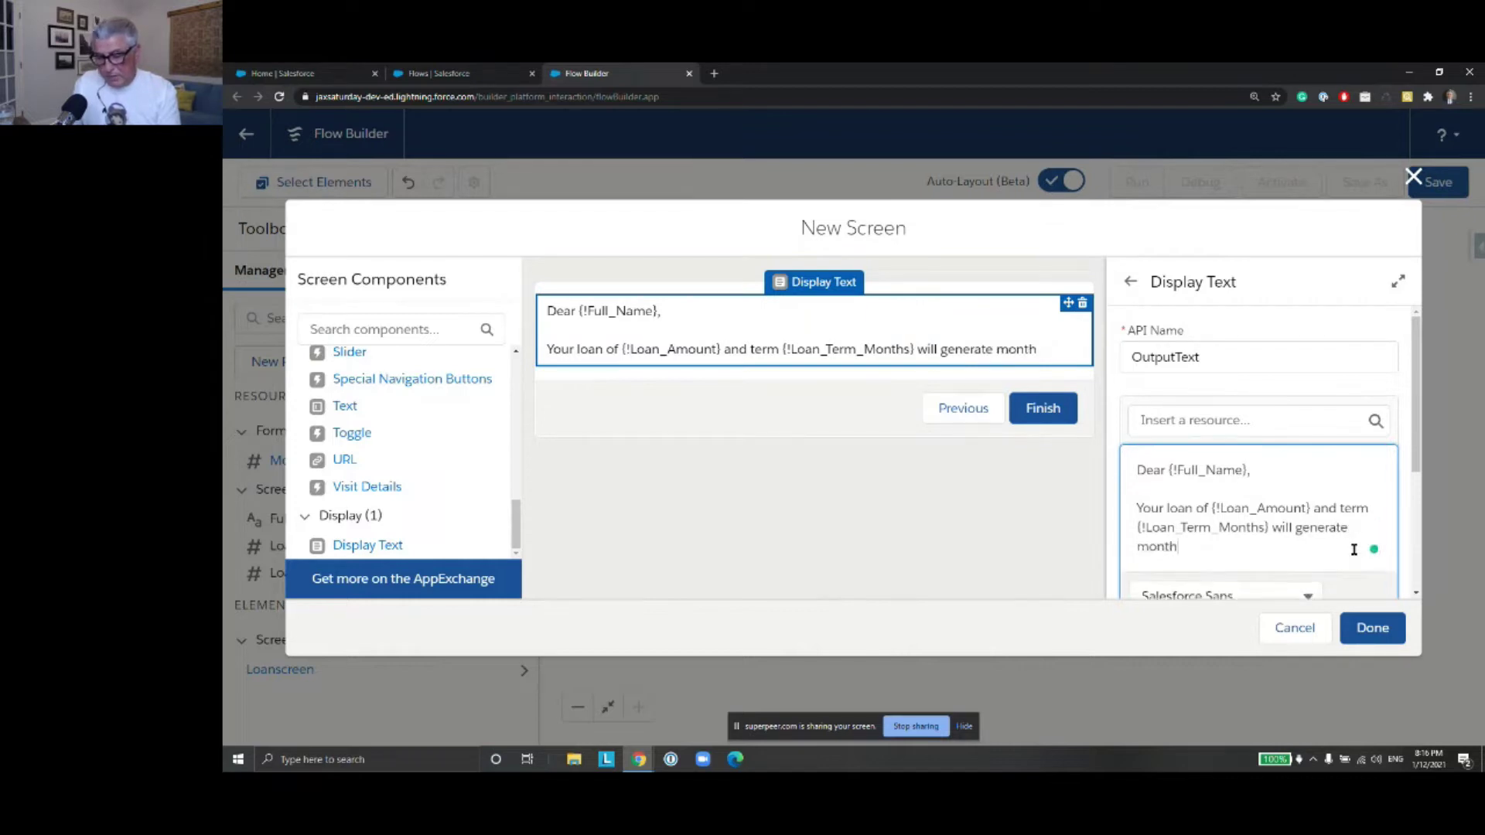
pyautogui.write('ly paymen')
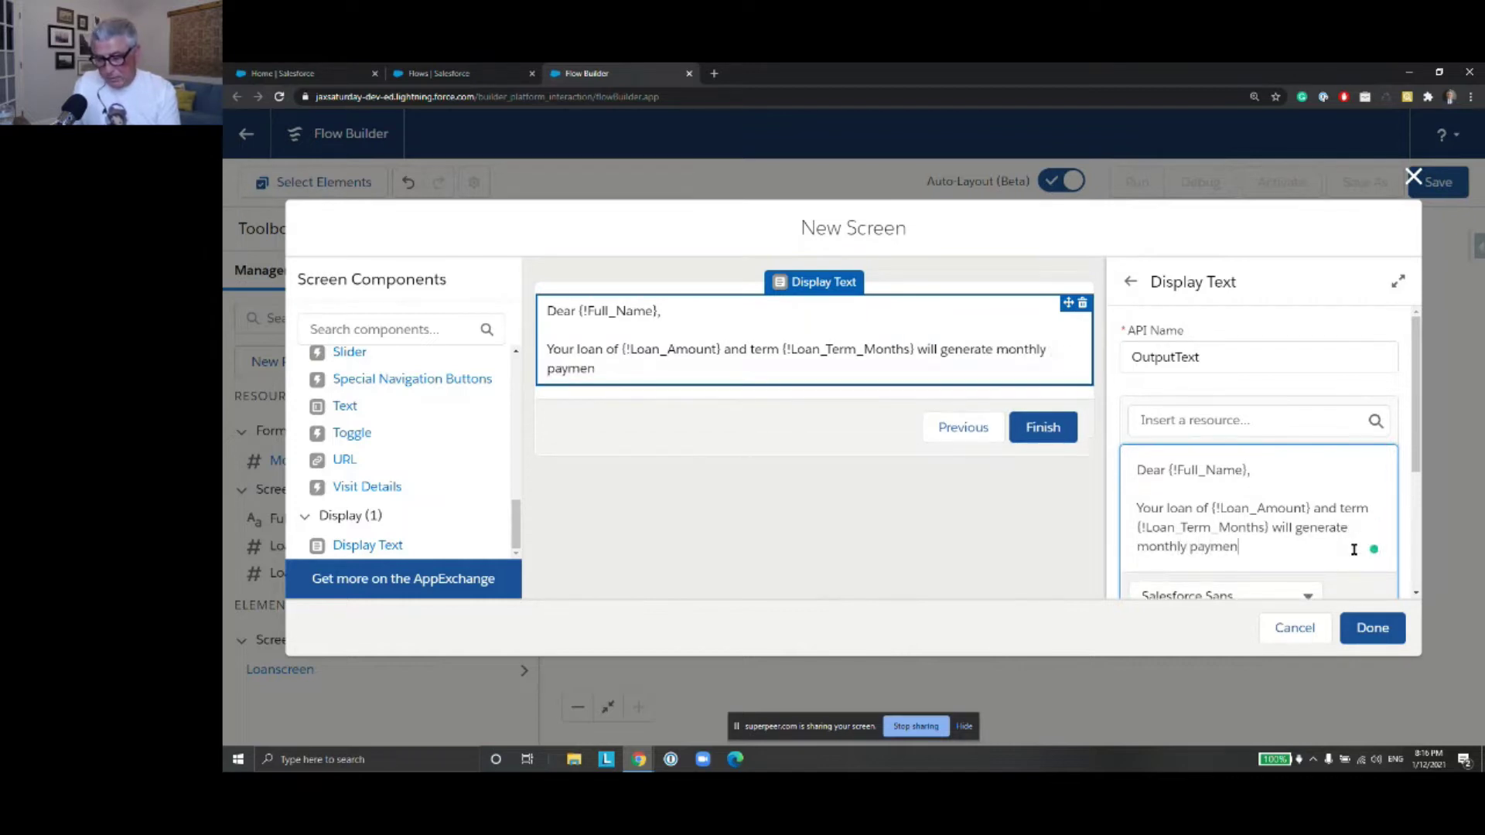
pyautogui.write('ts of $')
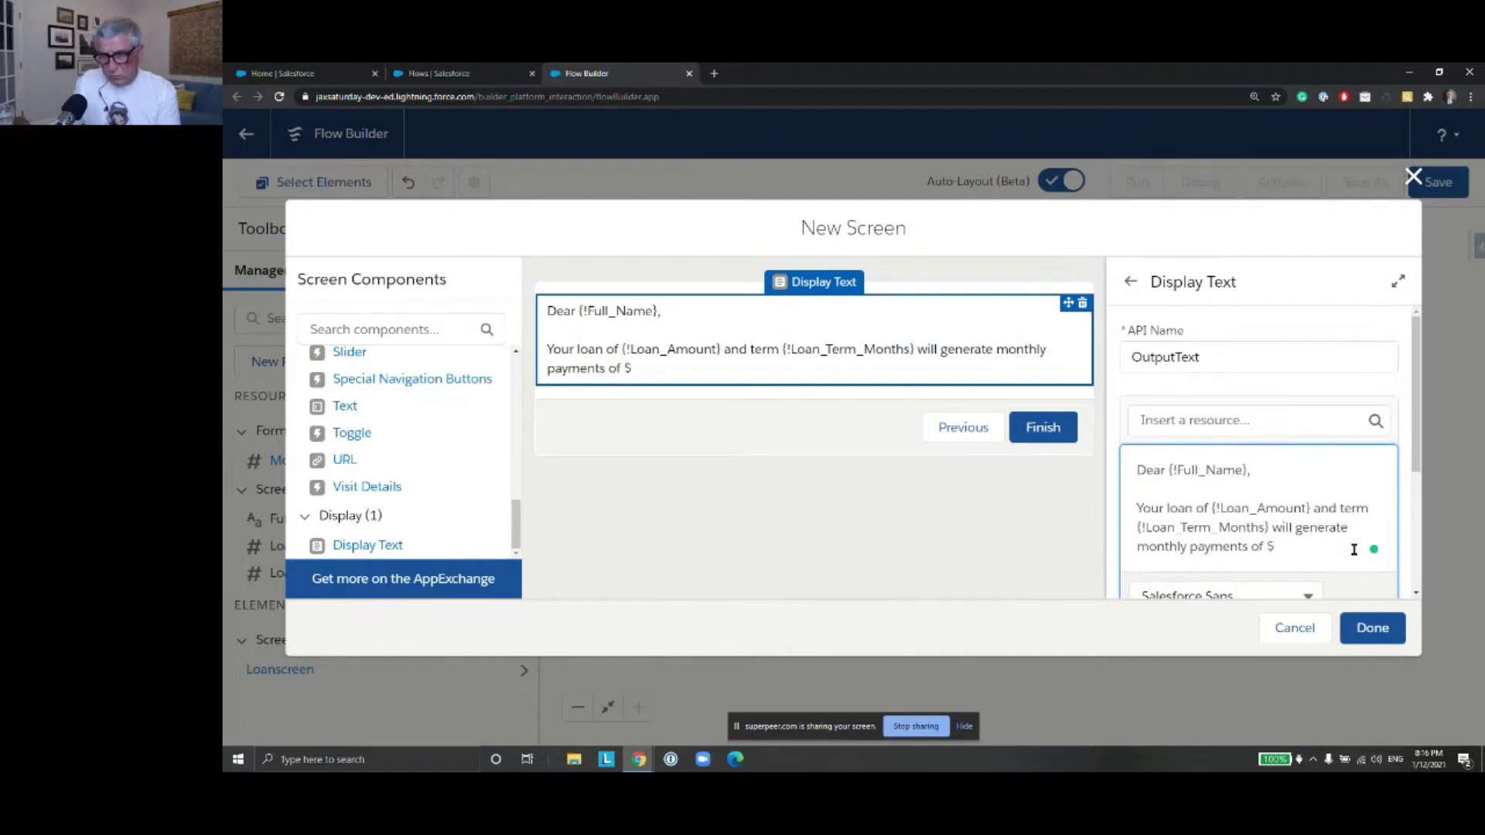
# Insert {!MonthlyPaymentFormula} after the dollar sign to complete the message
pyautogui.click(1256, 422)
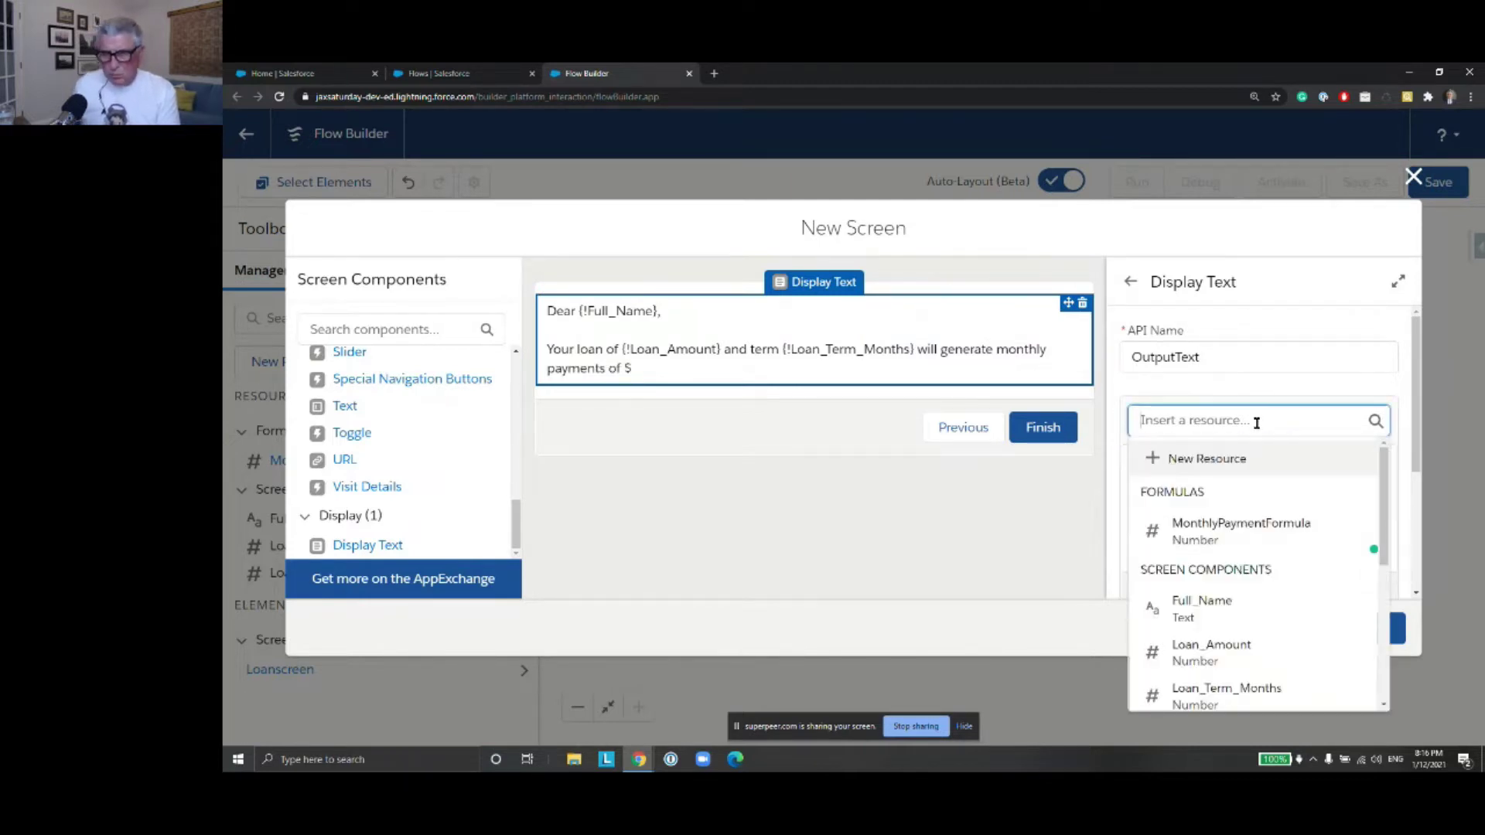
pyautogui.write('form')
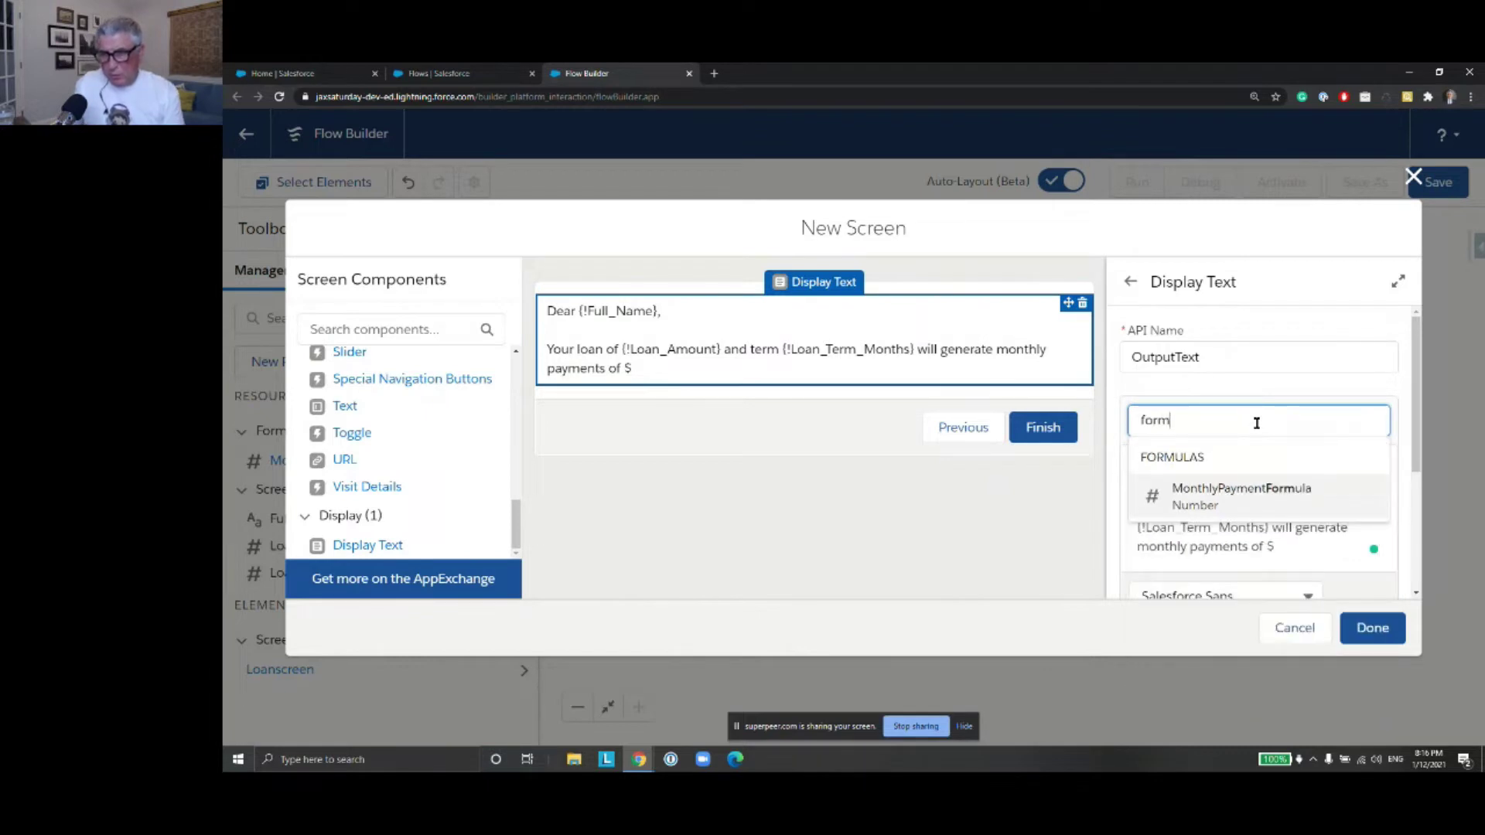
pyautogui.click(1249, 502)
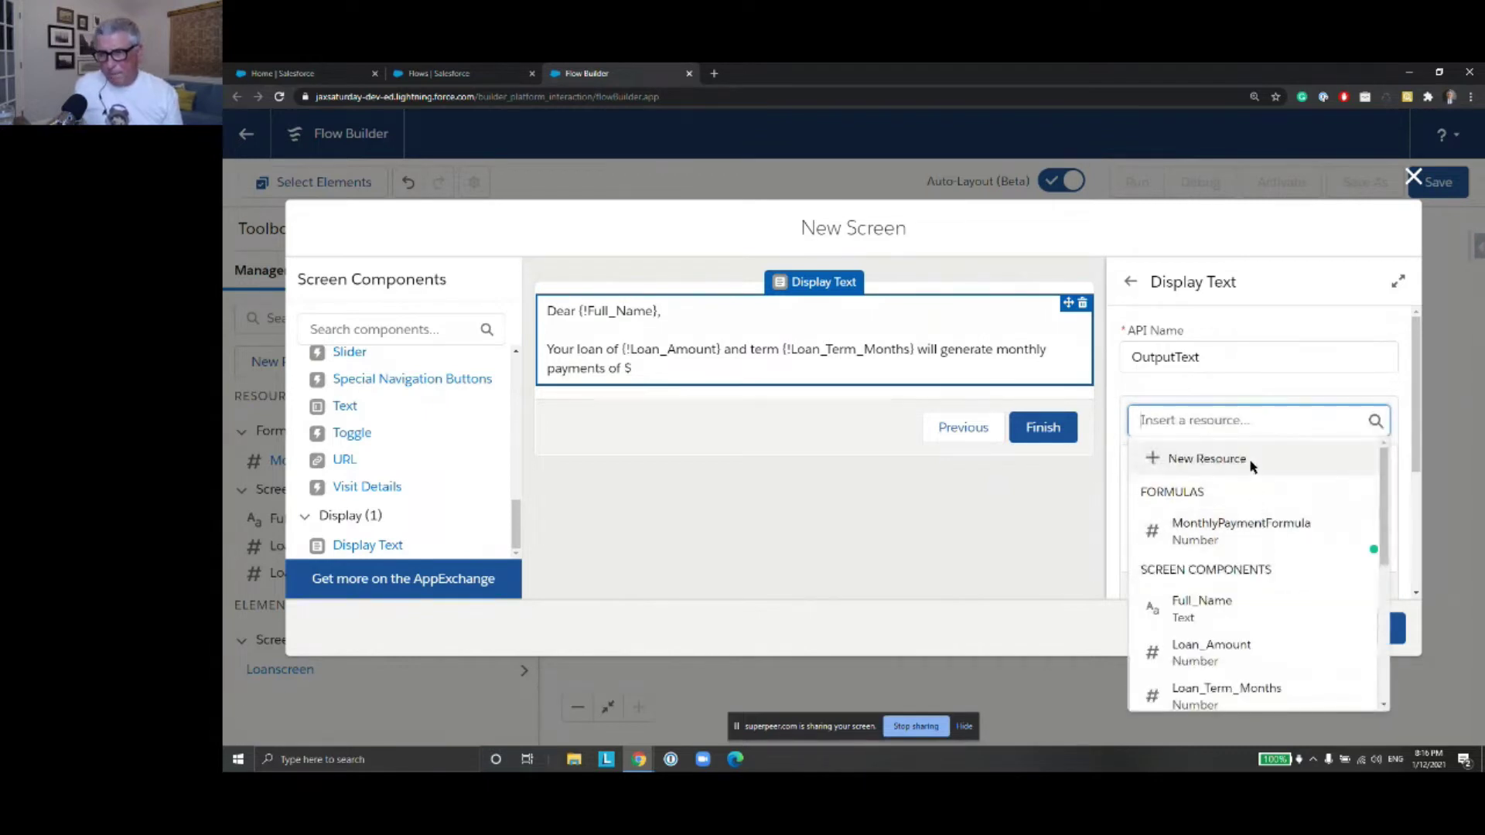
pyautogui.write('form')
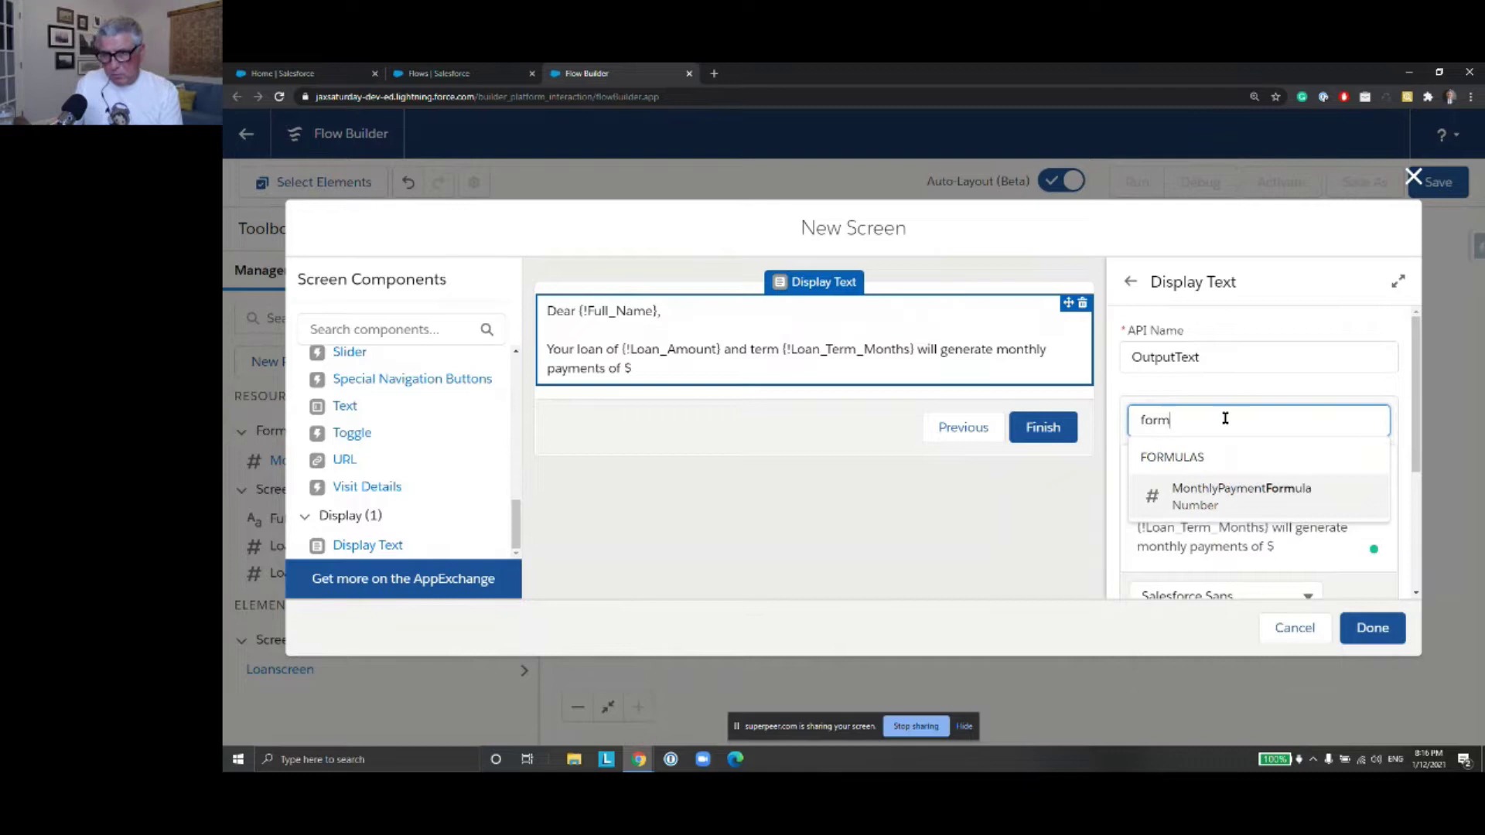
pyautogui.press('Return')
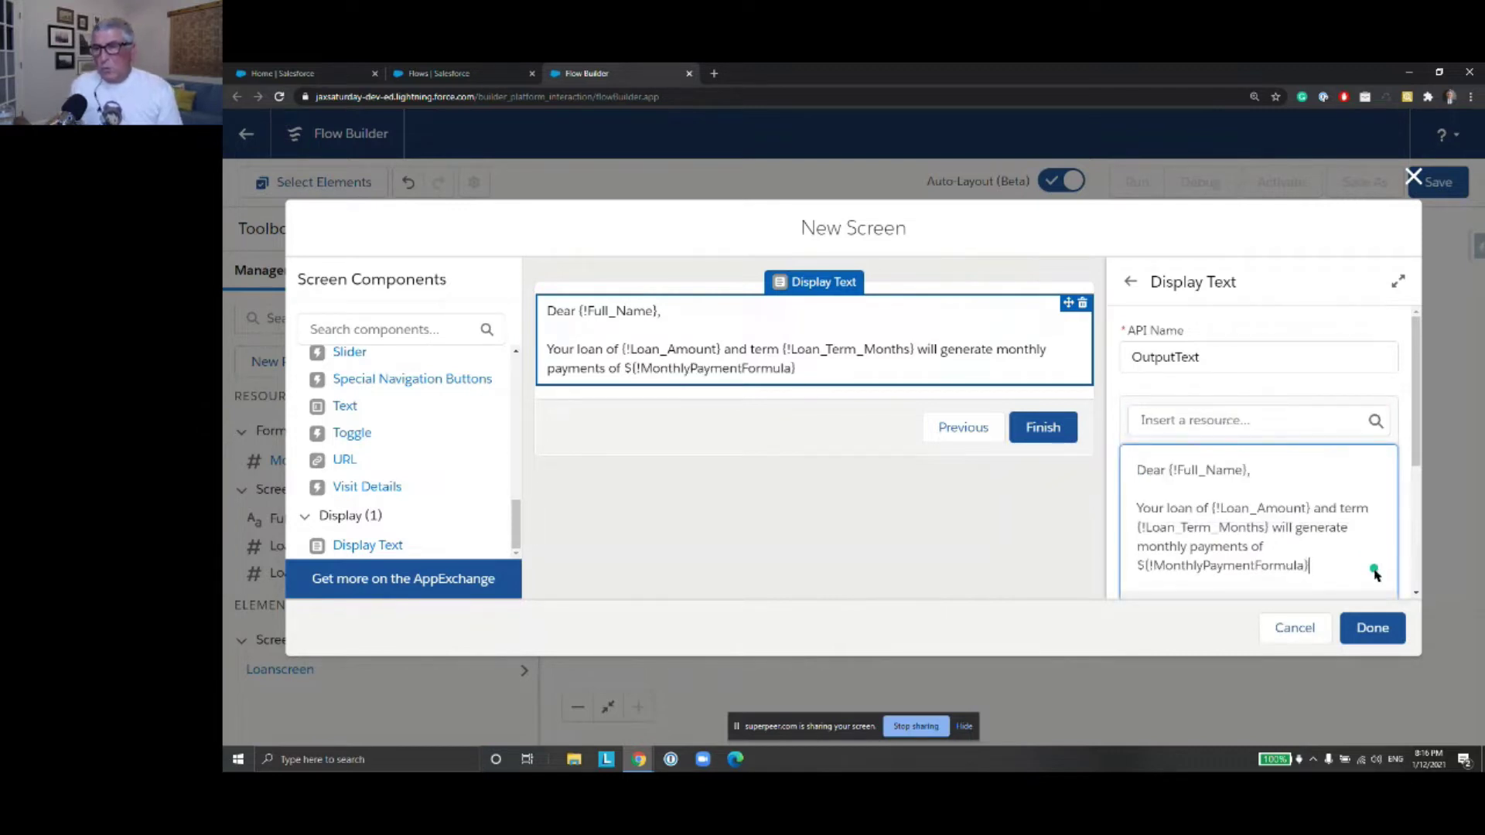
pyautogui.scroll(-1, 1313, 502)
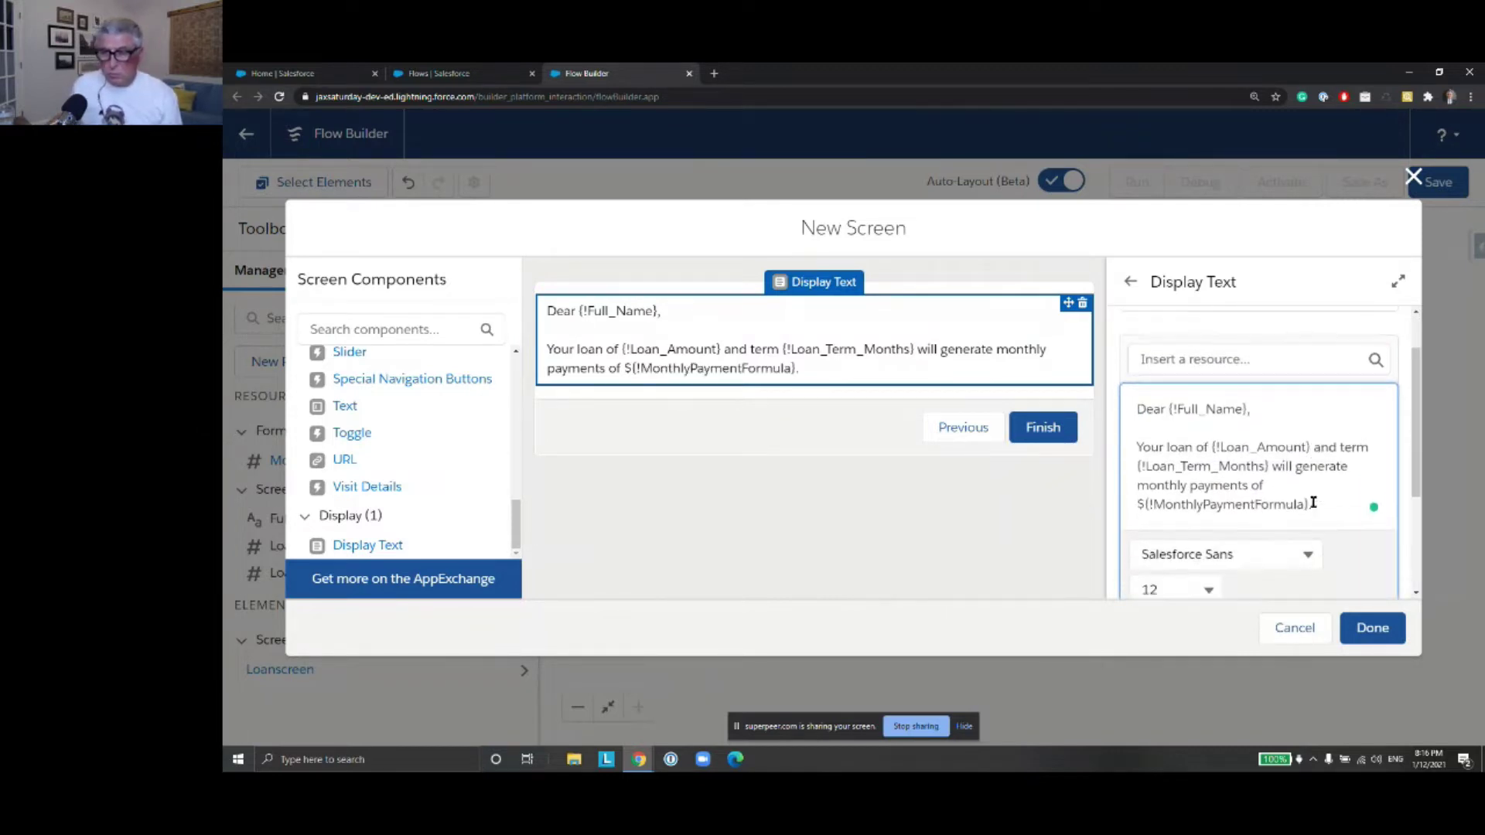
pyautogui.scroll(-1, 1364, 474)
pyautogui.scroll(-1, 1364, 474)
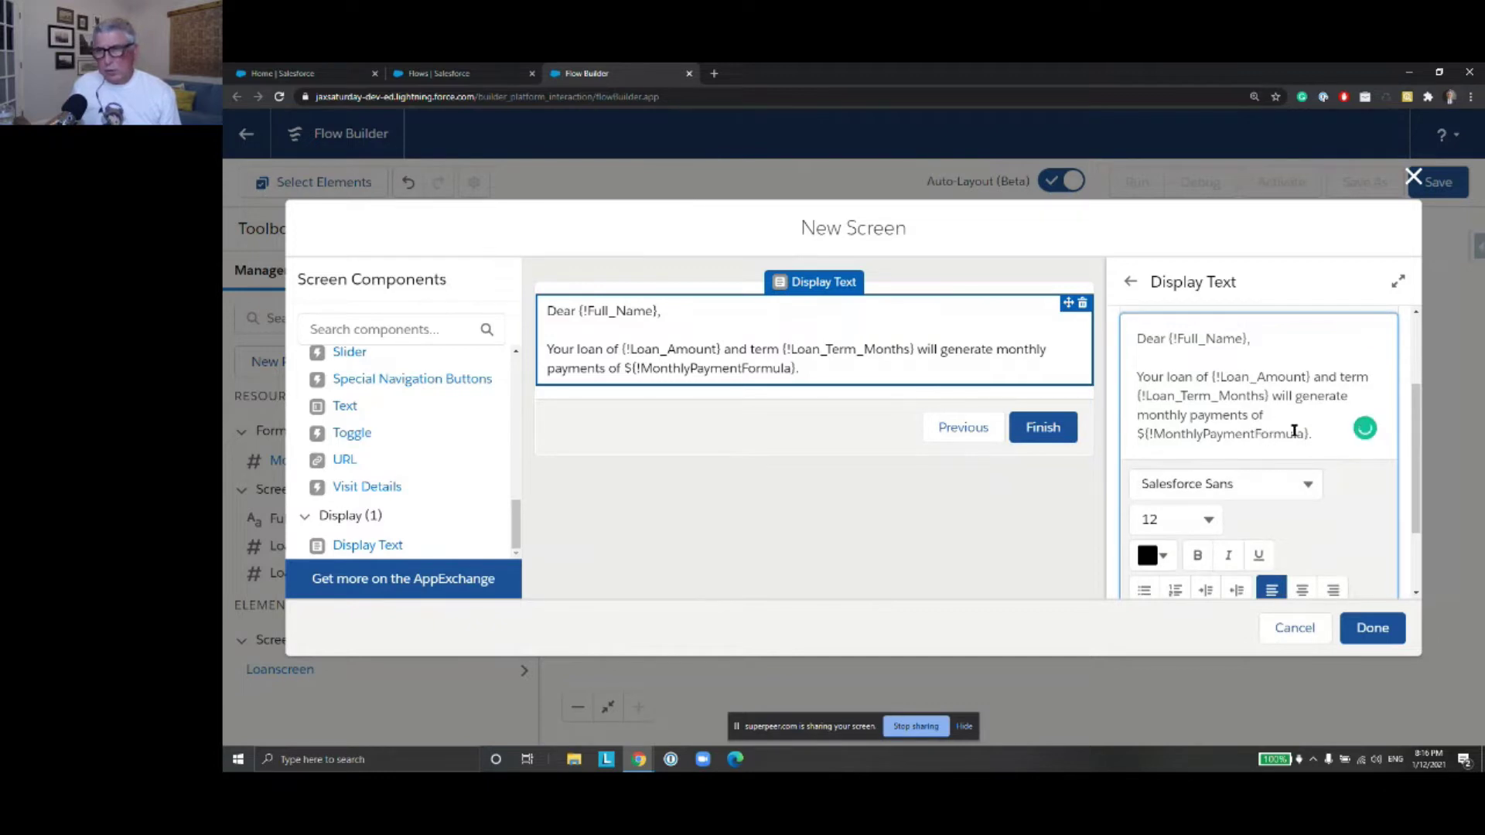
# Add the finished OutputScreen to the canvas, placing it after Loanscreen and before End
pyautogui.click(1374, 632)
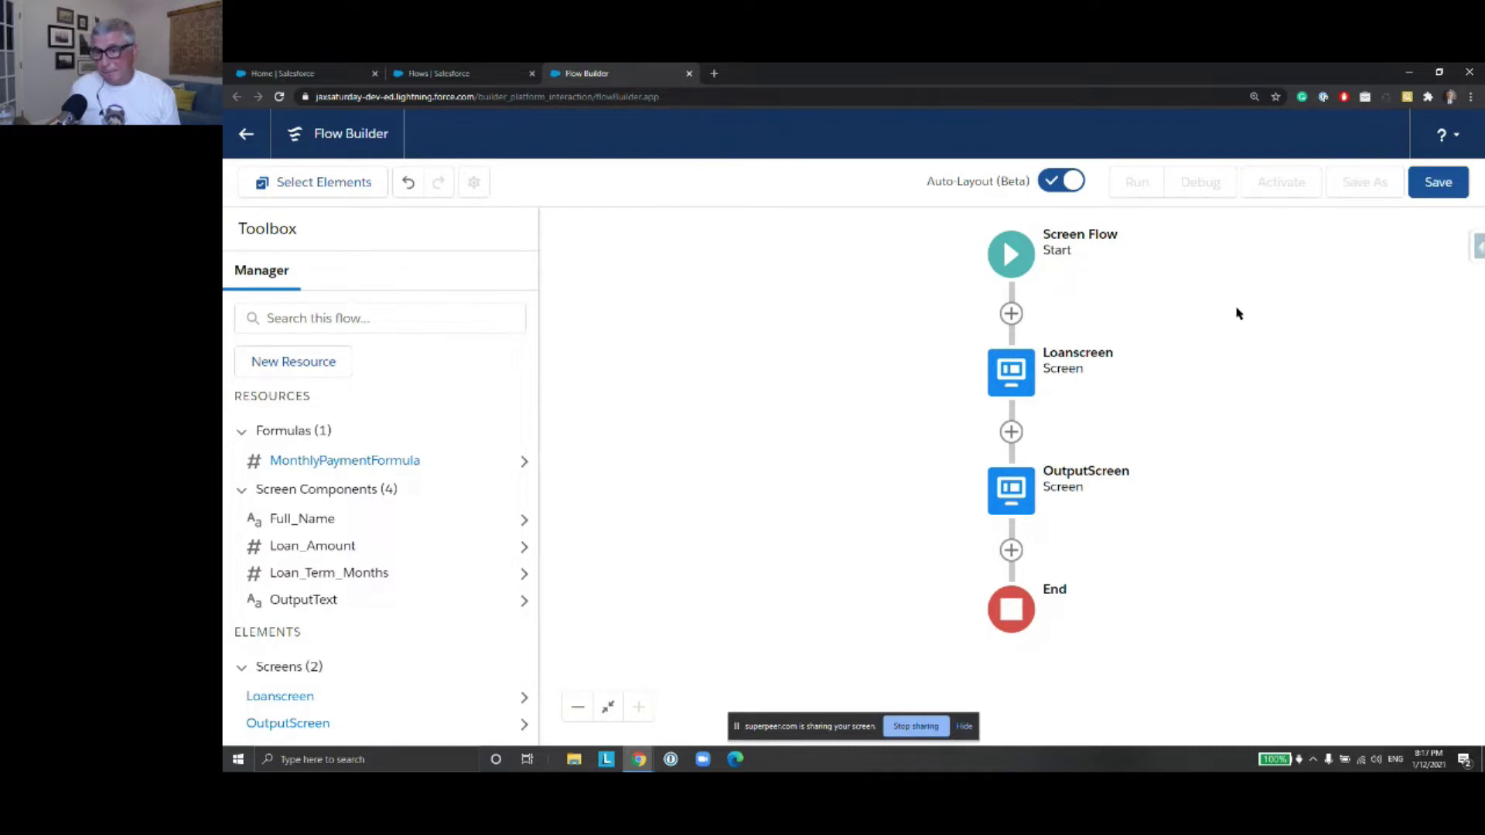
# Save the flow with label LoanCalculationFlow and its auto-filled API name
pyautogui.click(1438, 181)
pyautogui.write('Loab')
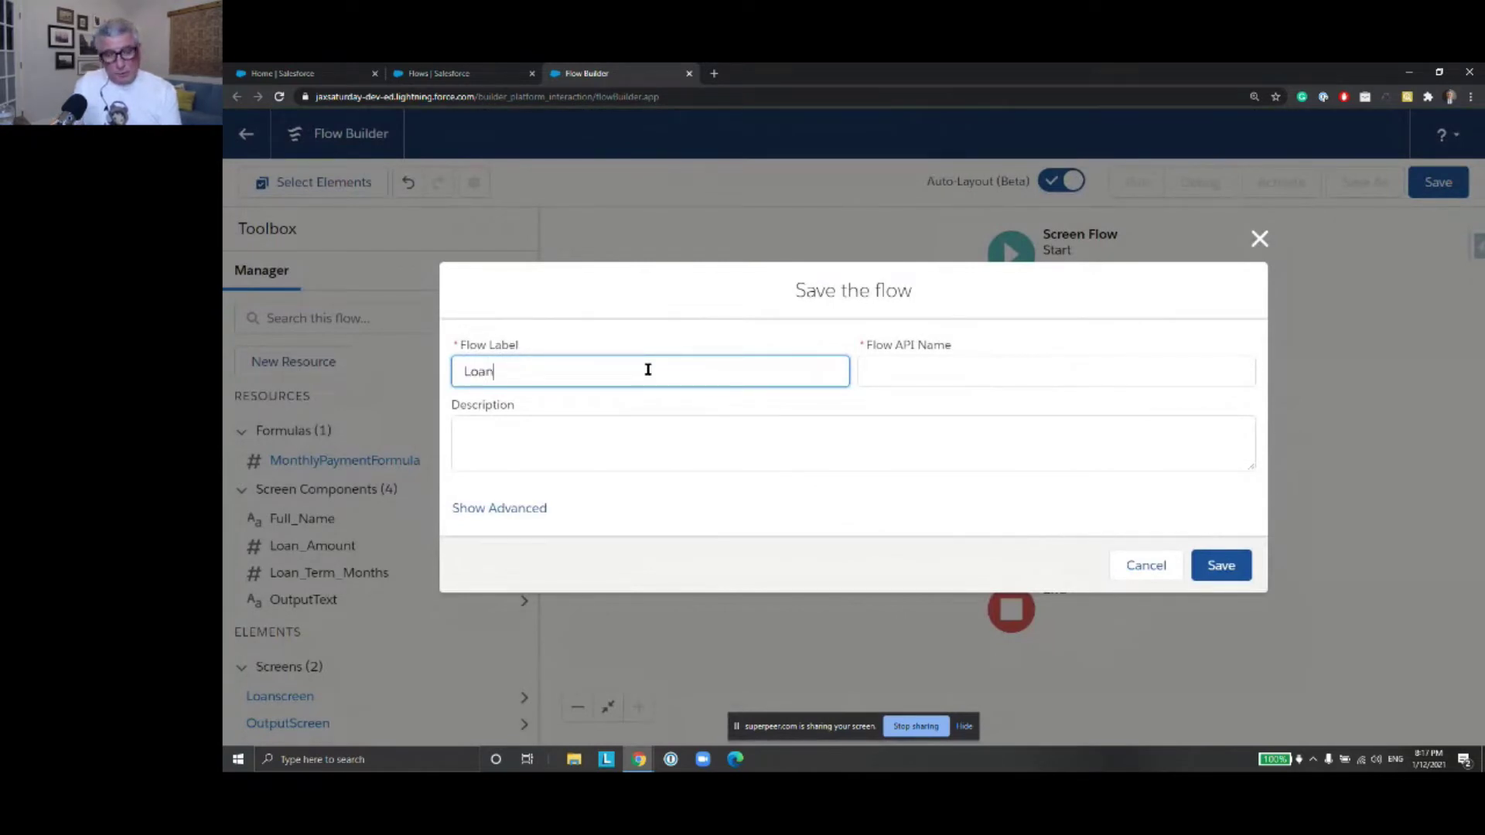
pyautogui.write('Calculatio')
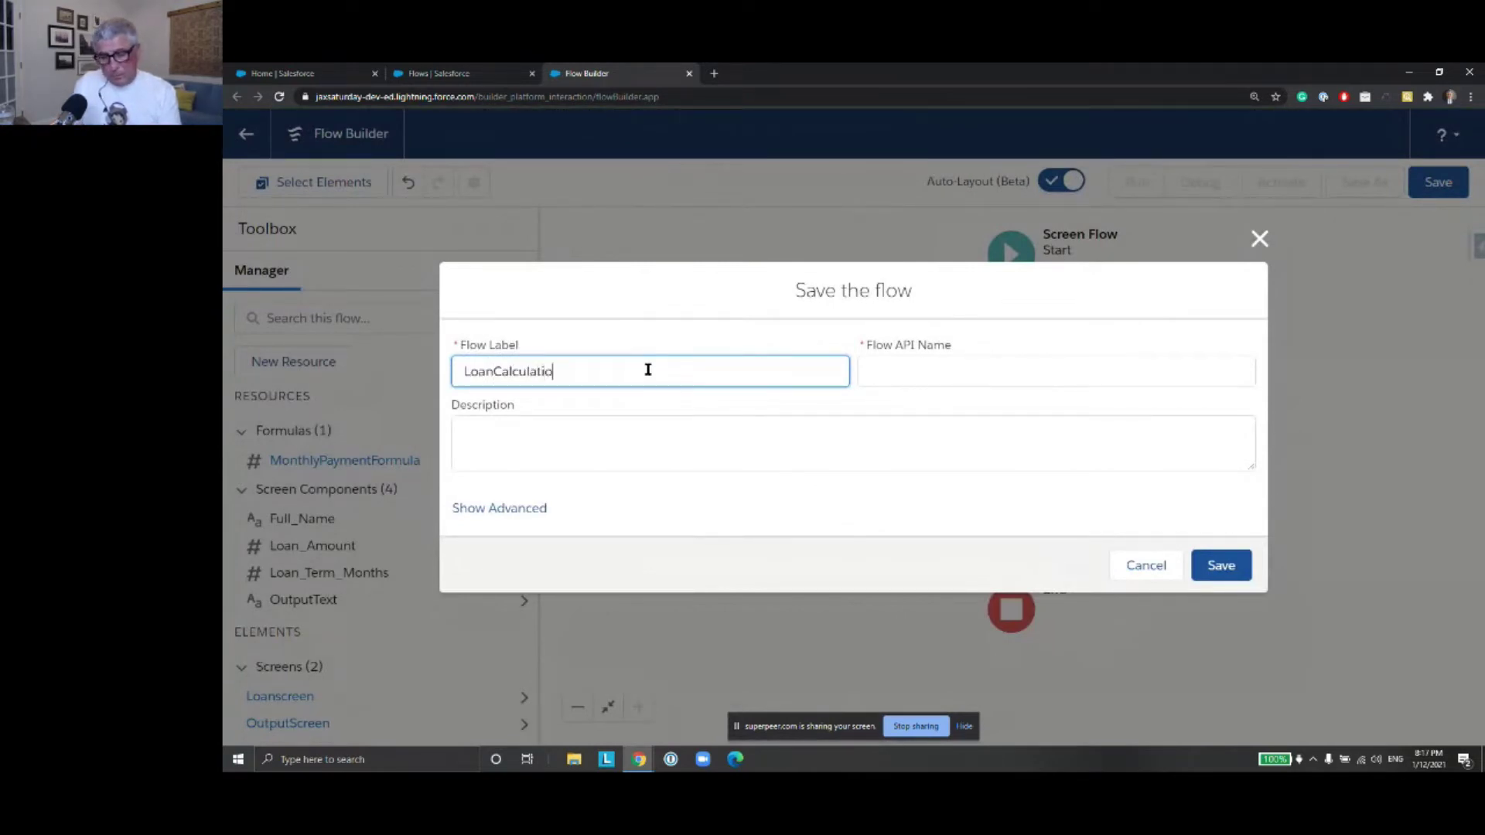
pyautogui.write('nFlow')
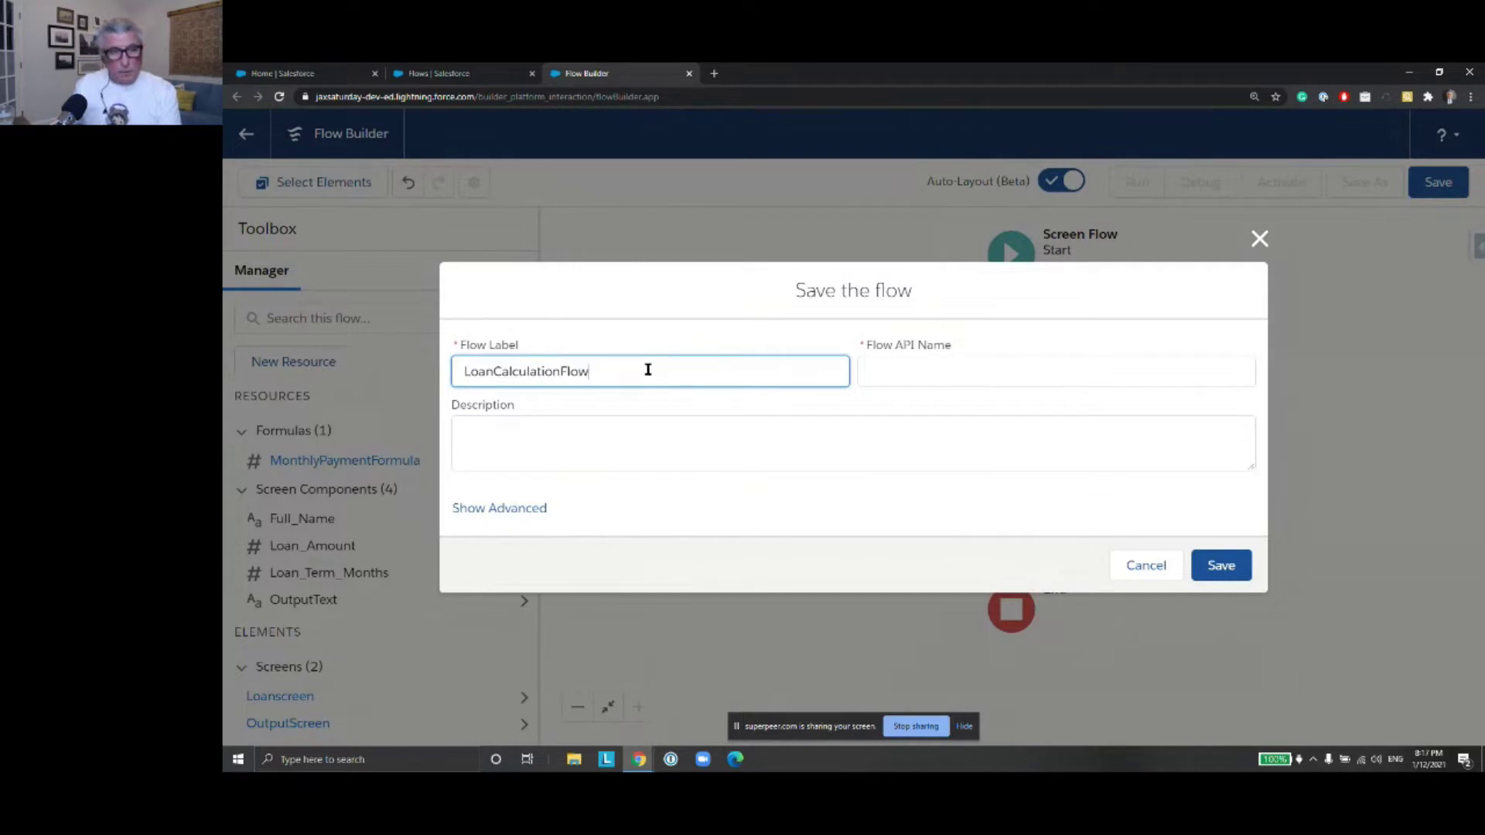
pyautogui.click(1041, 365)
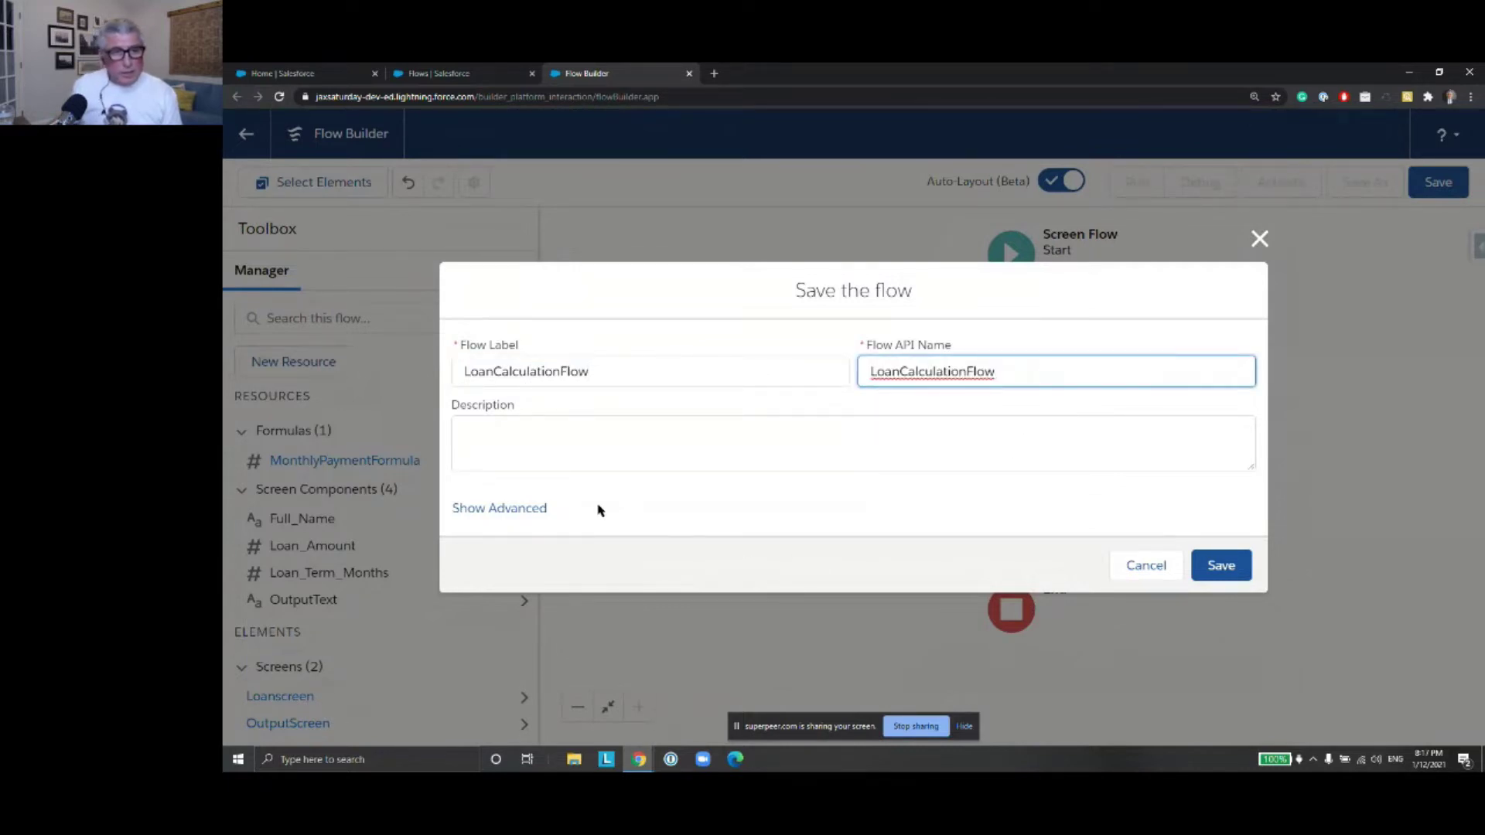
pyautogui.click(528, 510)
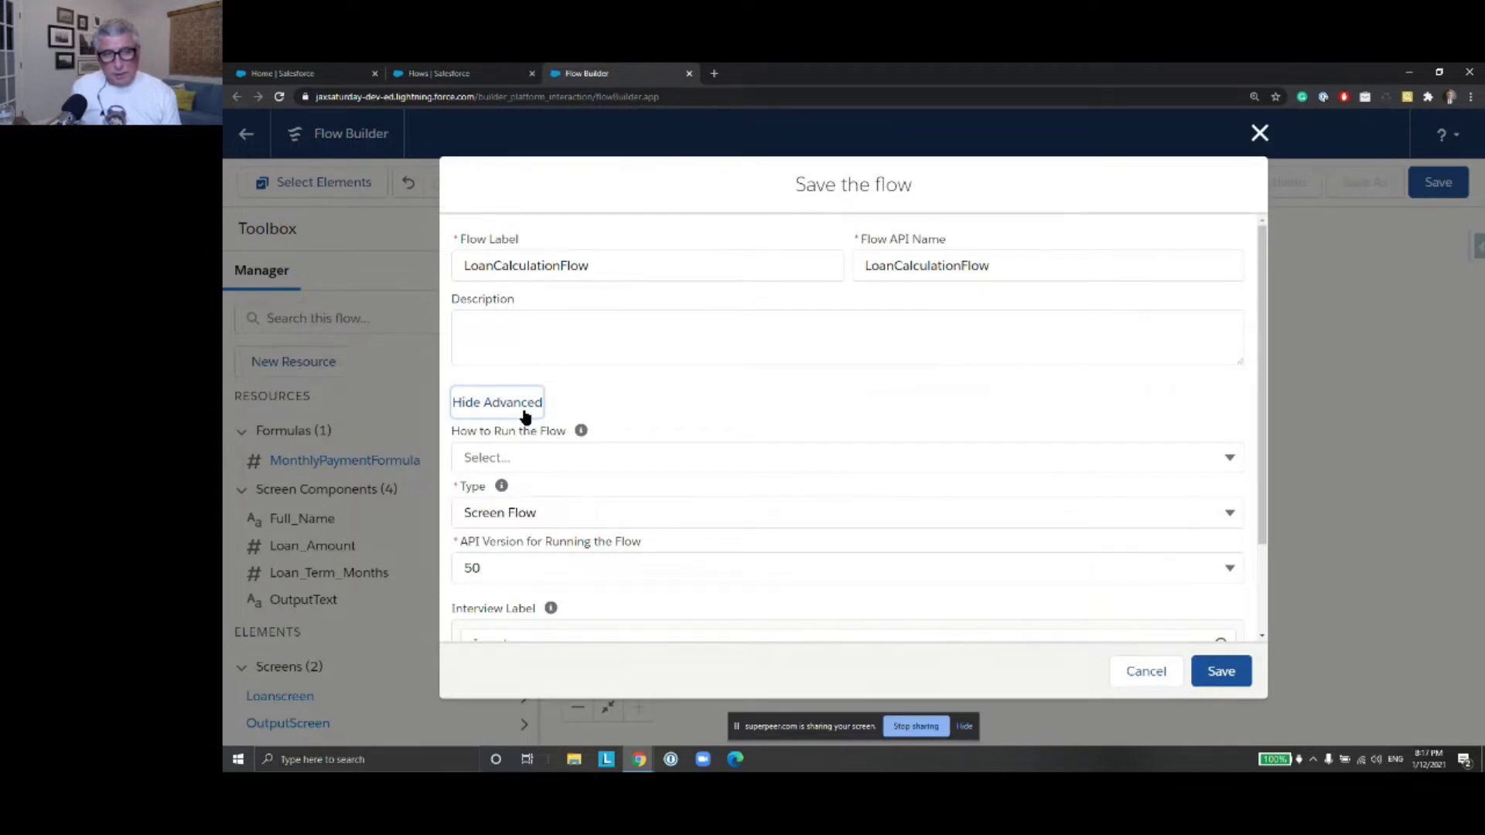
pyautogui.click(525, 414)
pyautogui.click(1221, 569)
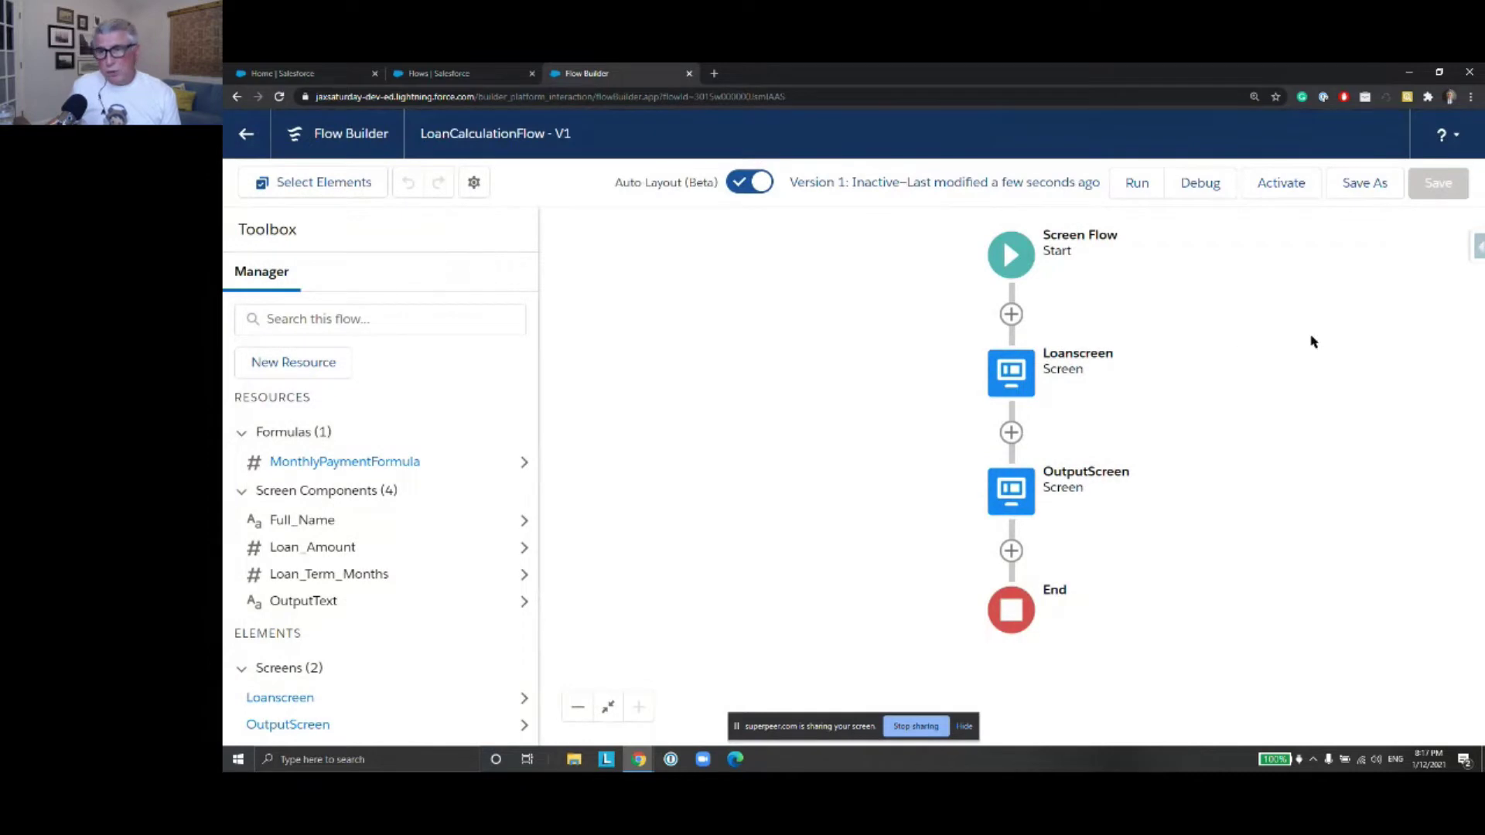
# Debug with the applicant's full name, loan 12000, term 12, get $1,000.00, then run again
pyautogui.click(1199, 186)
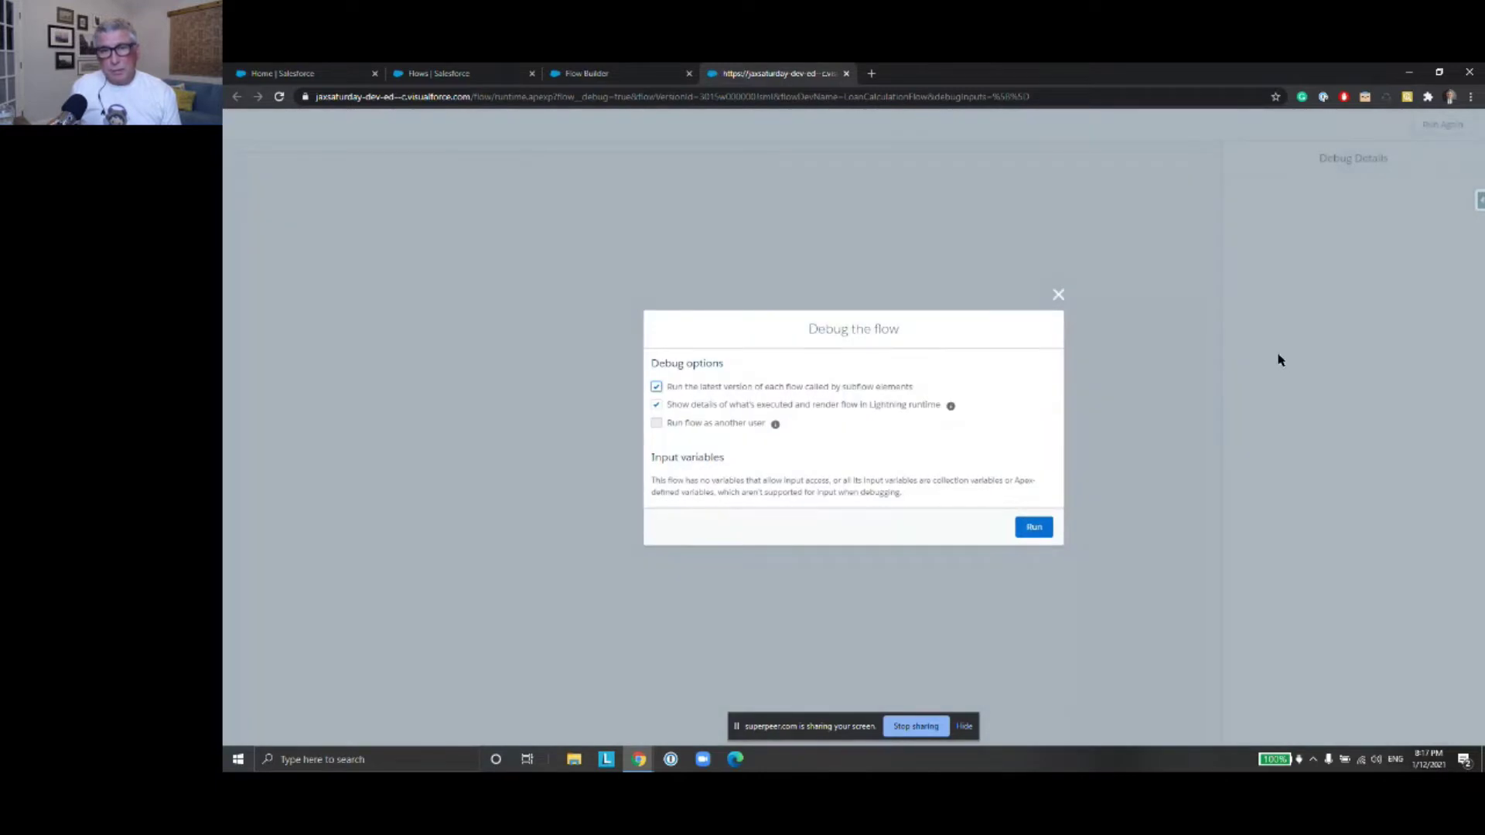
pyautogui.click(1036, 528)
pyautogui.click(436, 185)
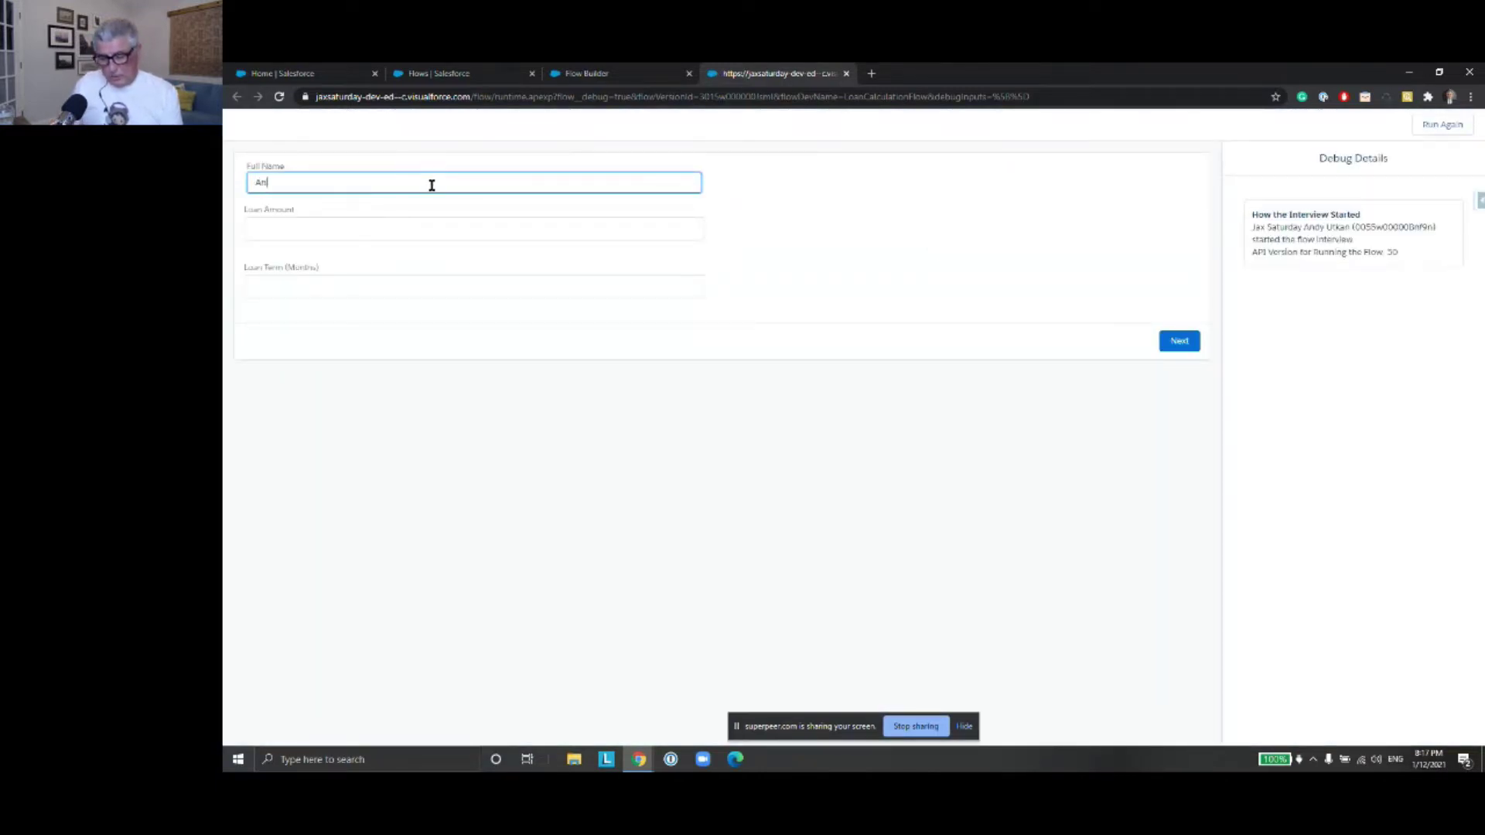
pyautogui.click(423, 230)
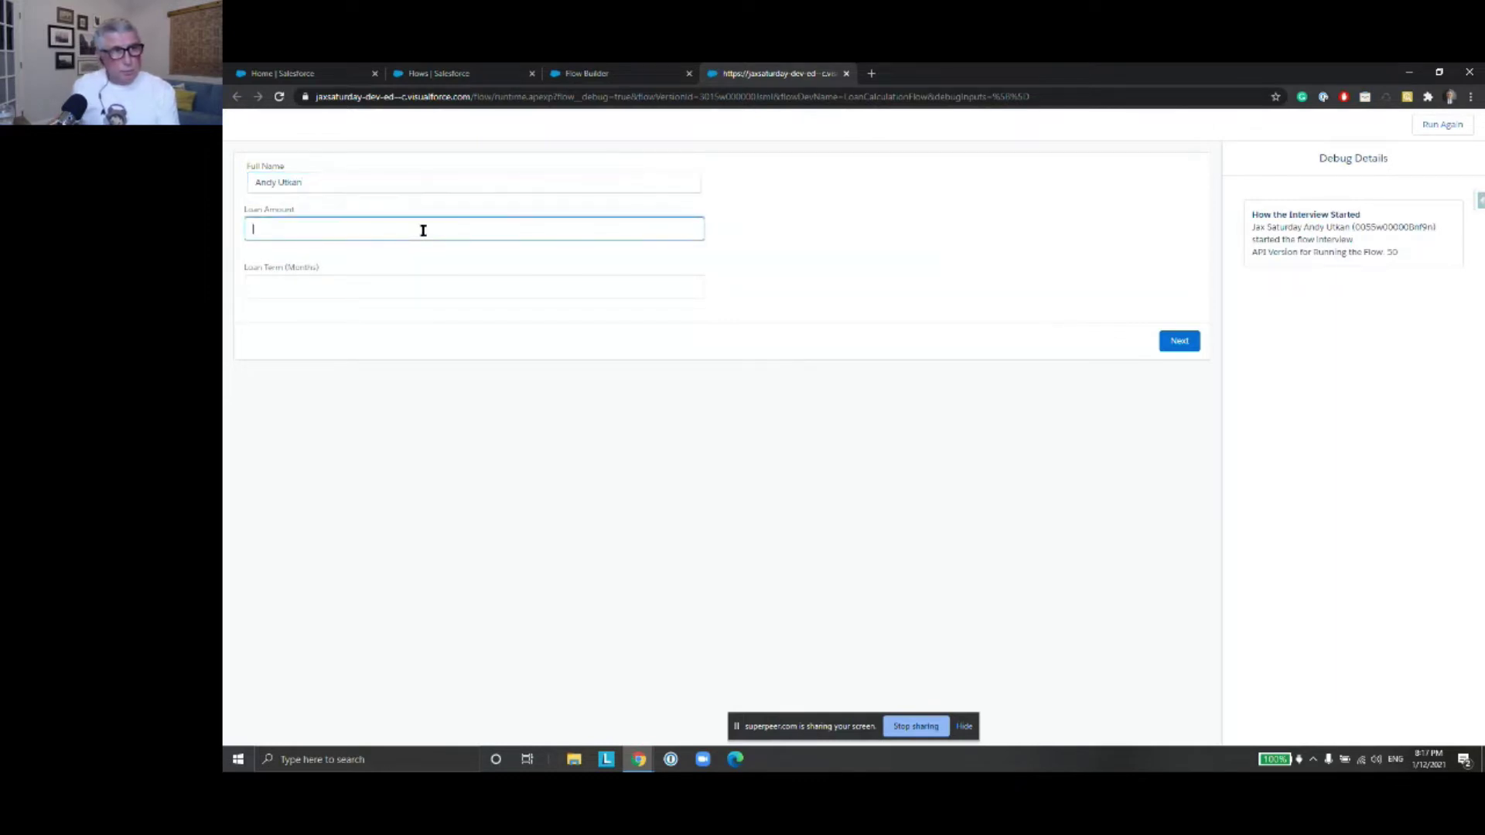
pyautogui.write('12000')
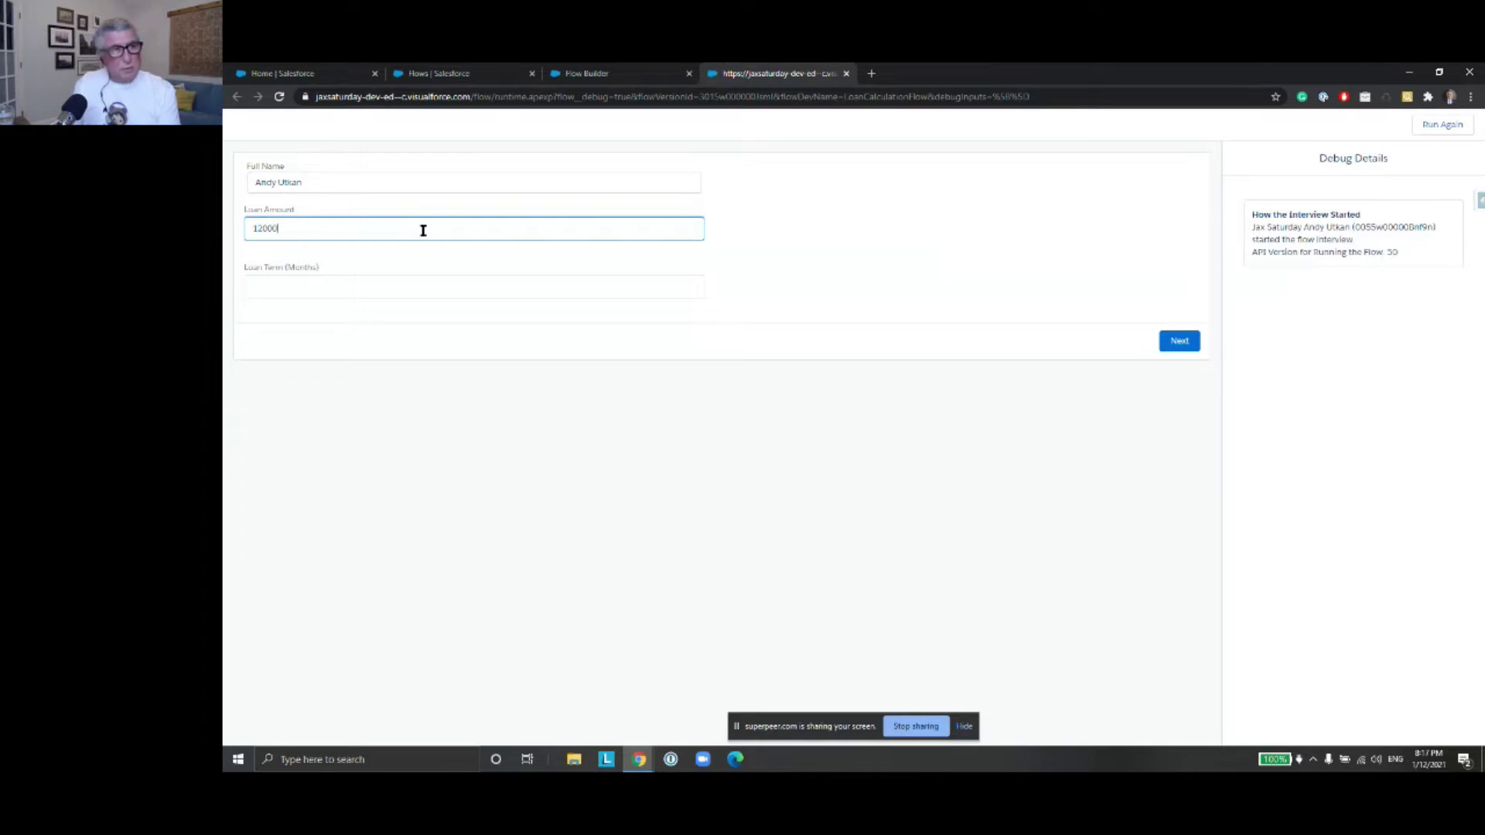
pyautogui.click(384, 289)
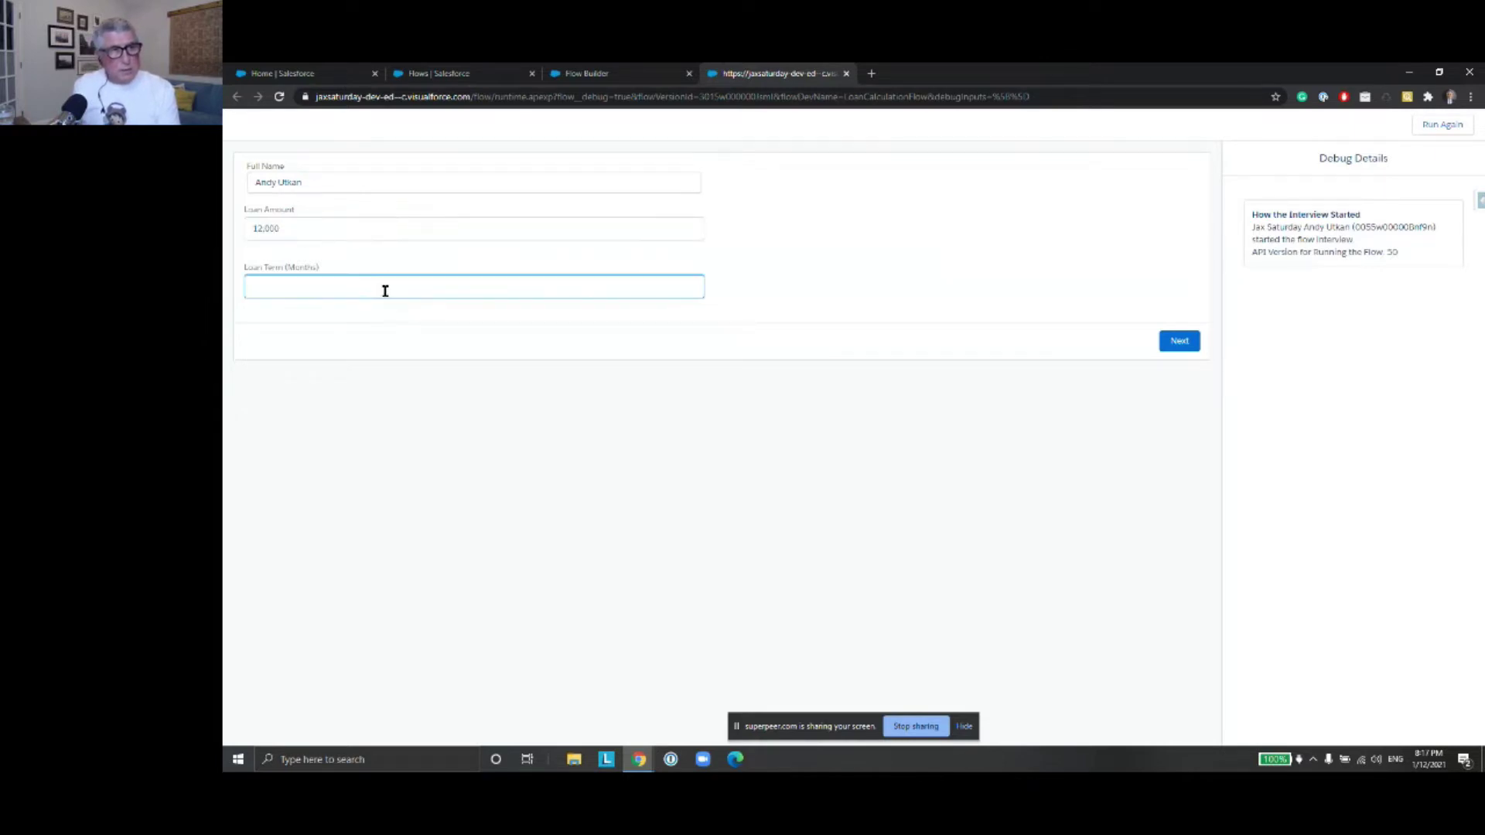
pyautogui.write('12')
pyautogui.click(1164, 341)
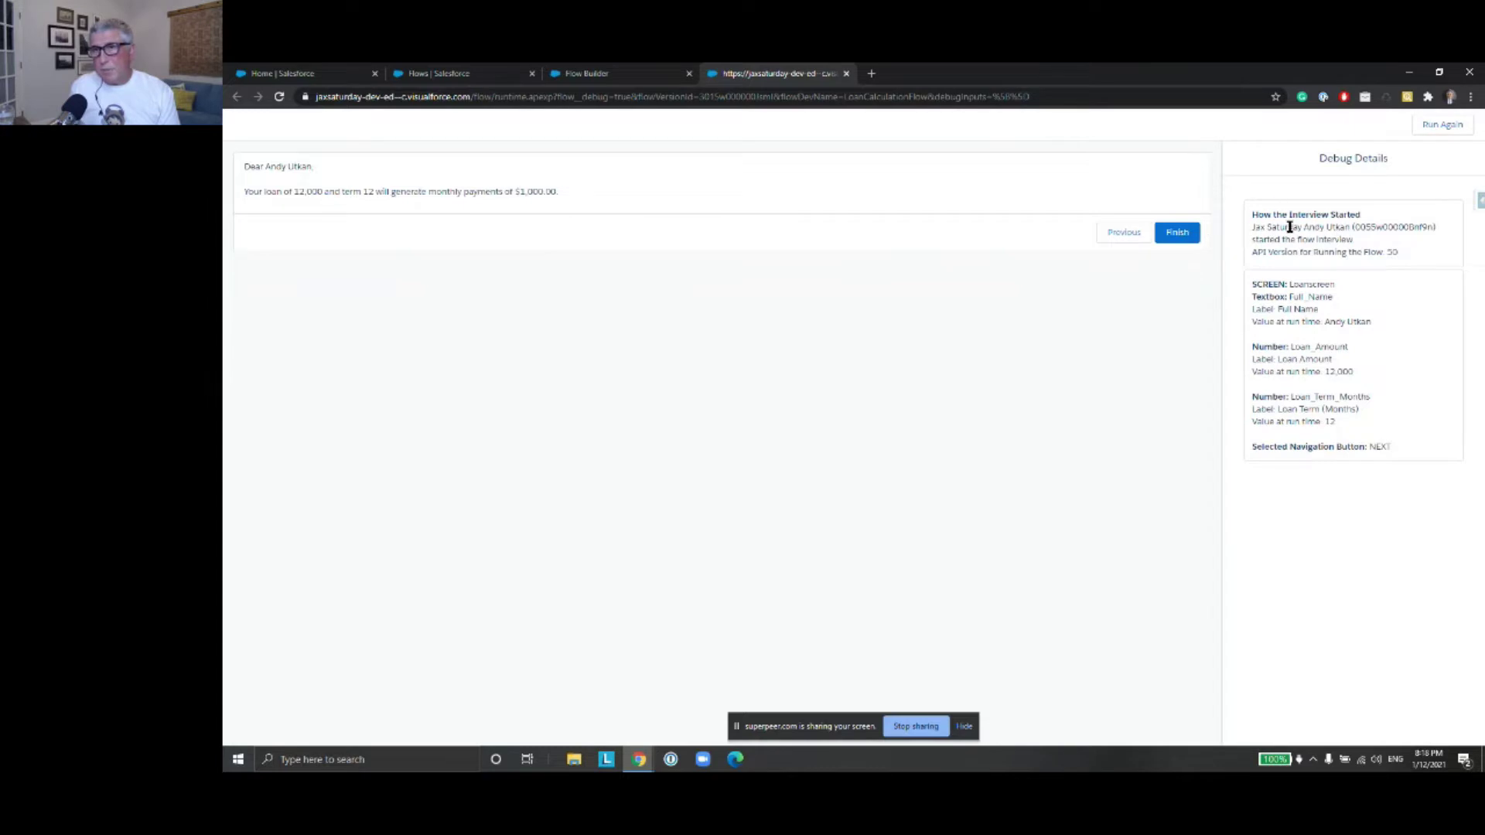
pyautogui.click(1446, 127)
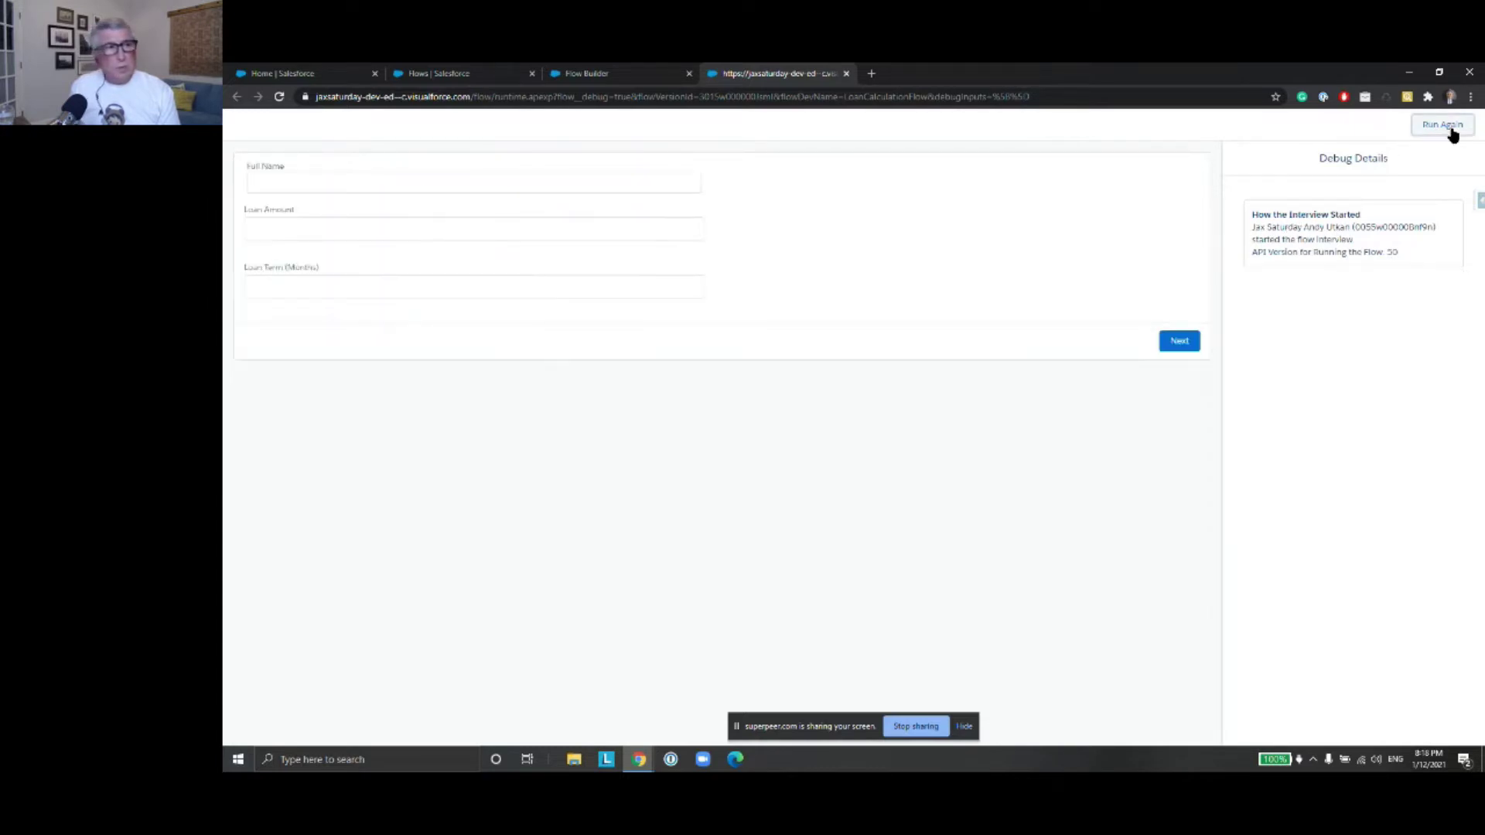
# Enter the applicant's full name, Loan Amount 12,000 and Loan Term 12, then submit
pyautogui.click(509, 184)
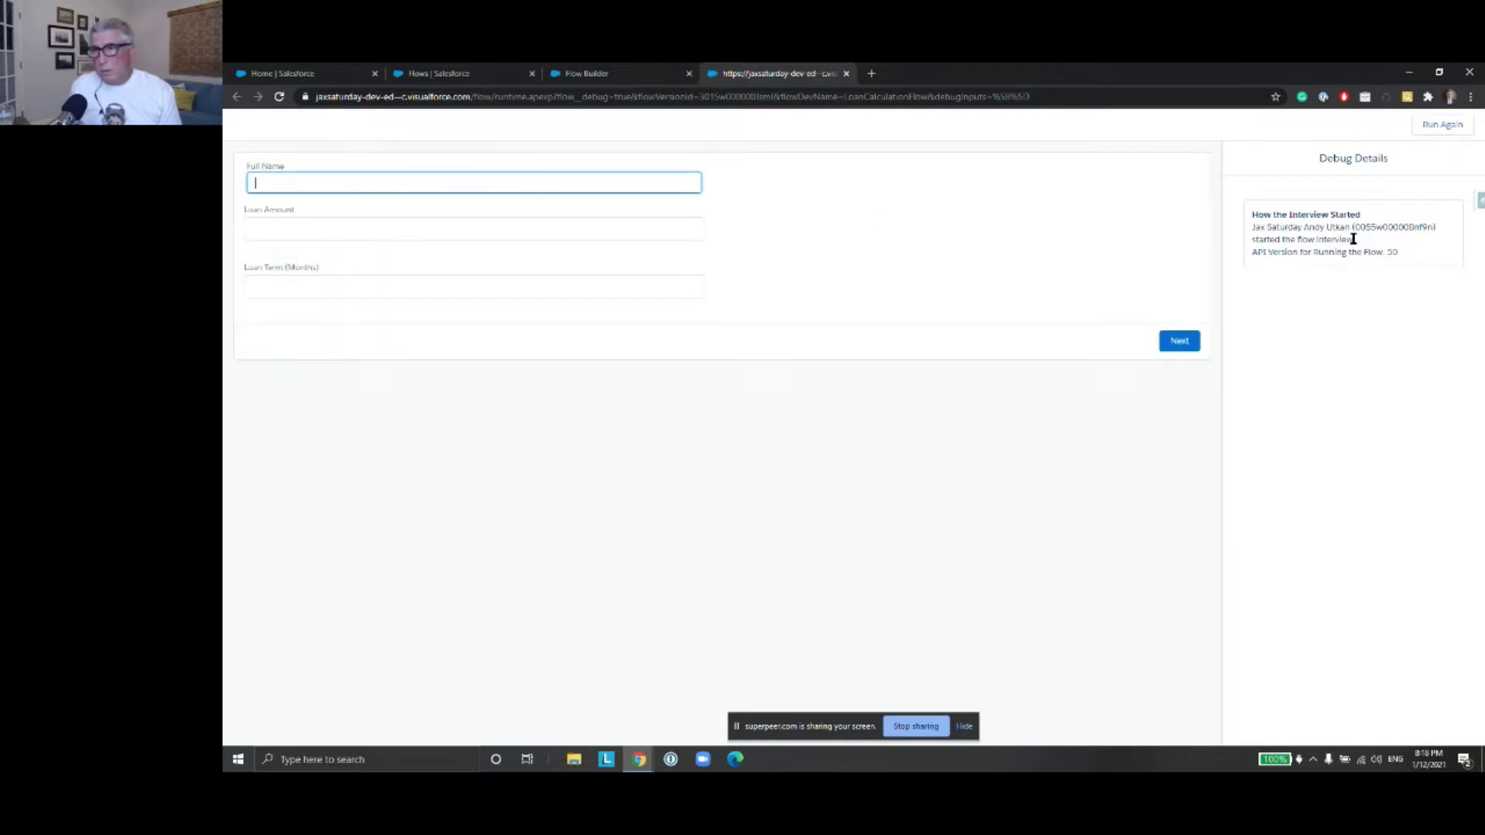
pyautogui.moveTo(1400, 253); pyautogui.dragTo(1387, 251)
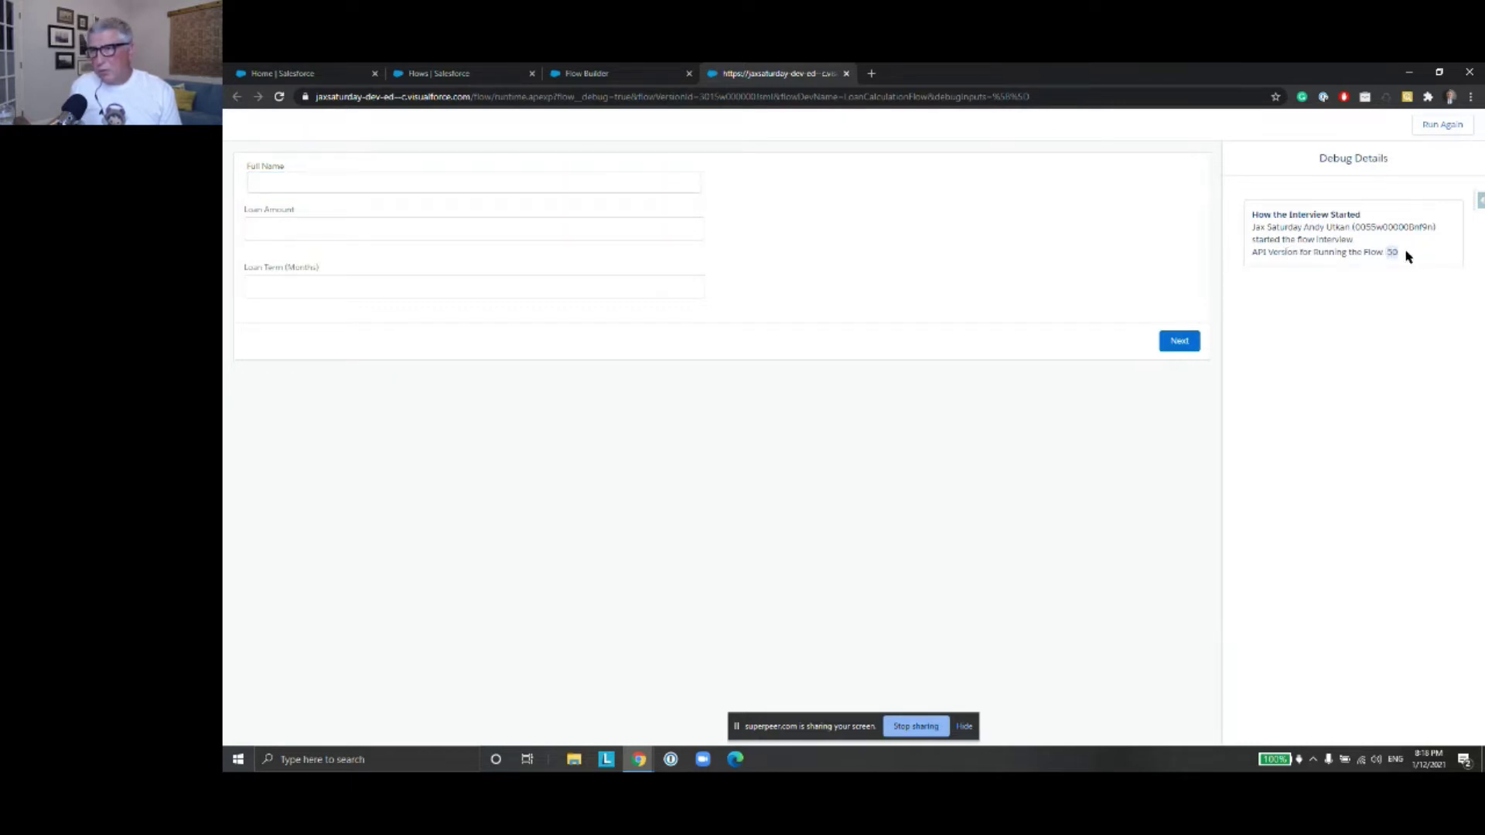
pyautogui.click(415, 184)
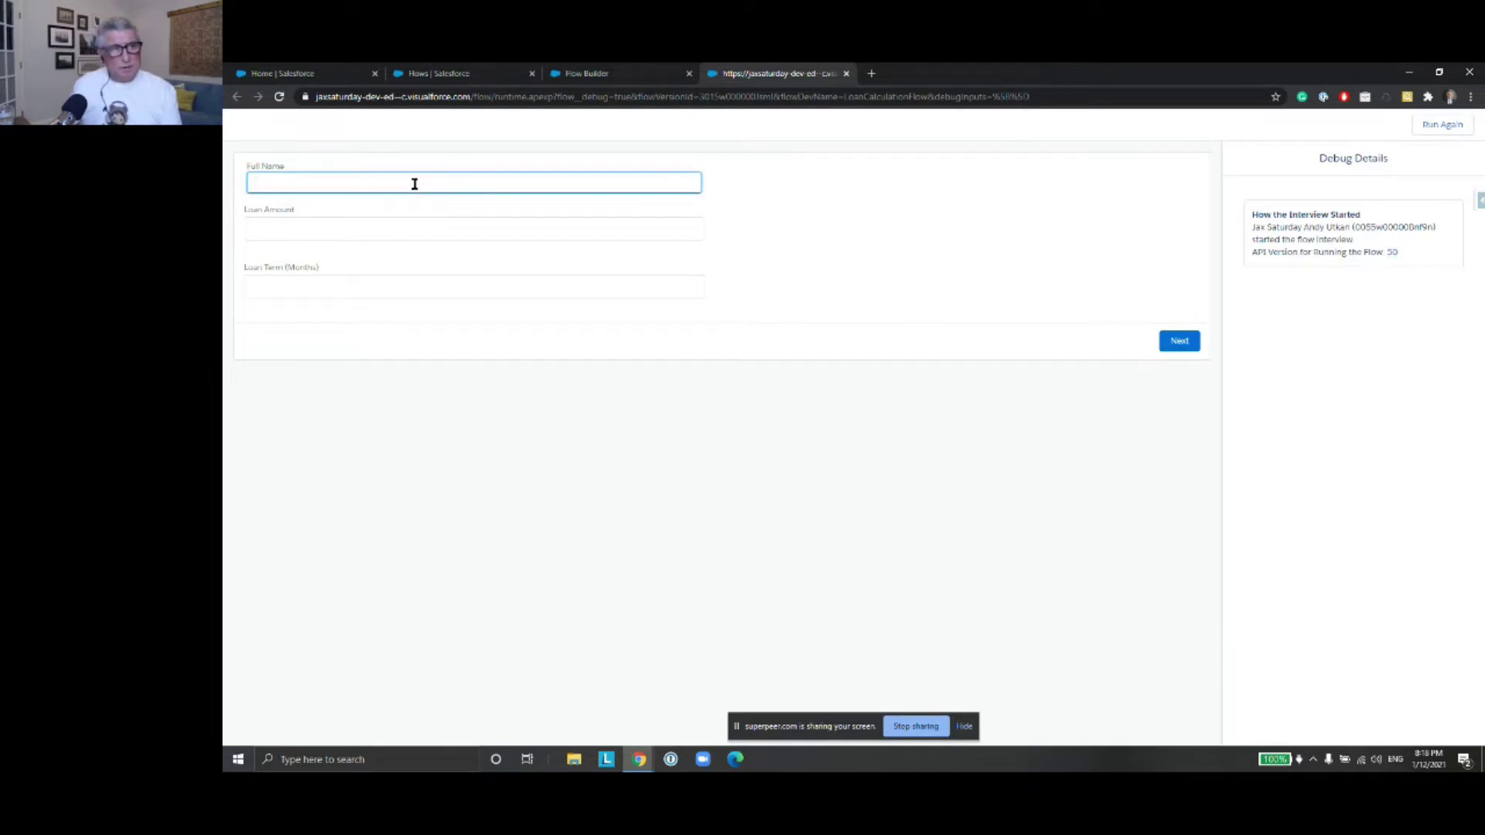
pyautogui.click(379, 229)
pyautogui.write('12,000')
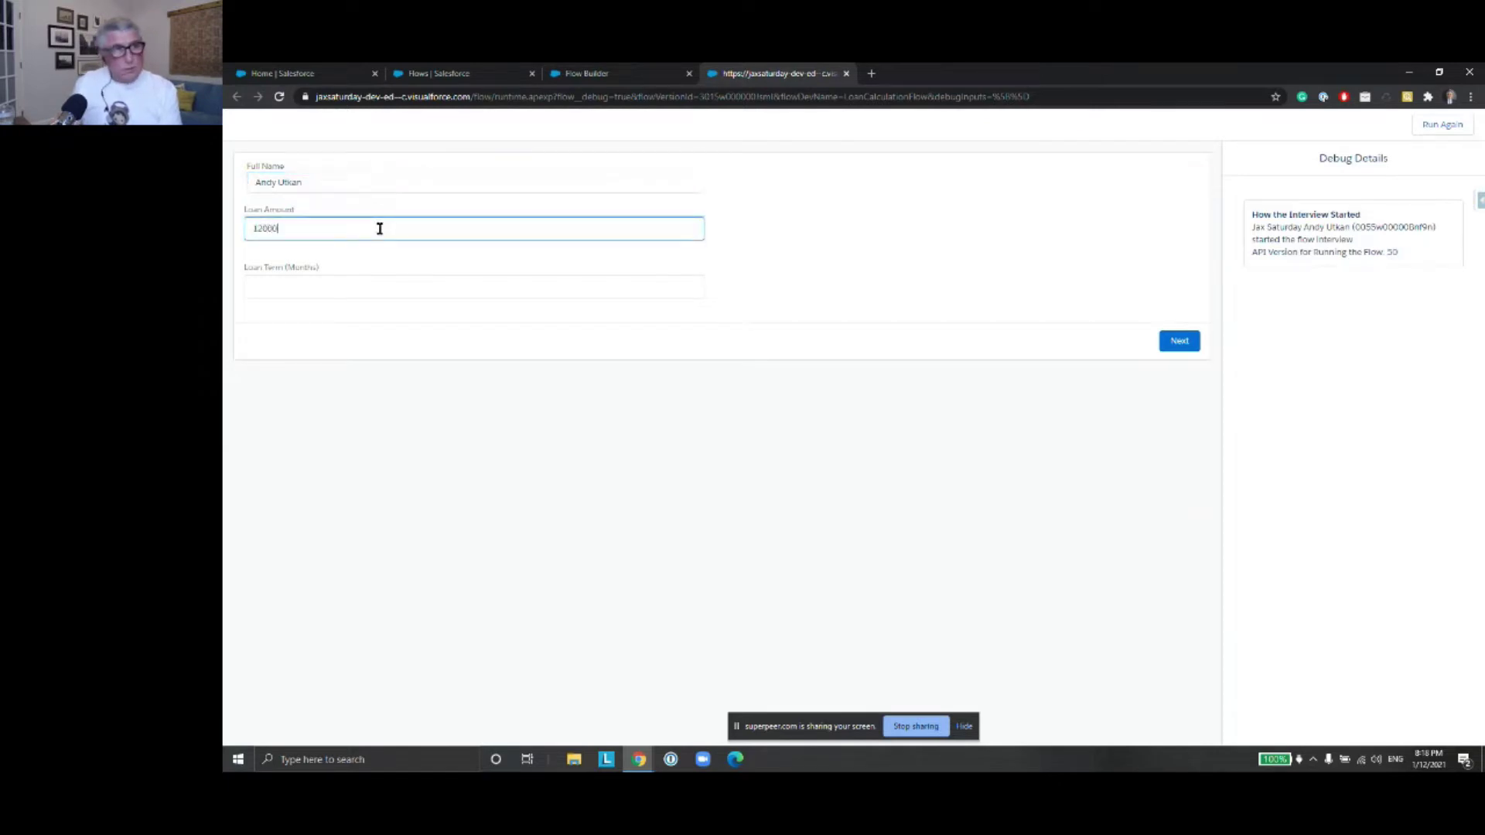
pyautogui.click(364, 286)
pyautogui.write('12')
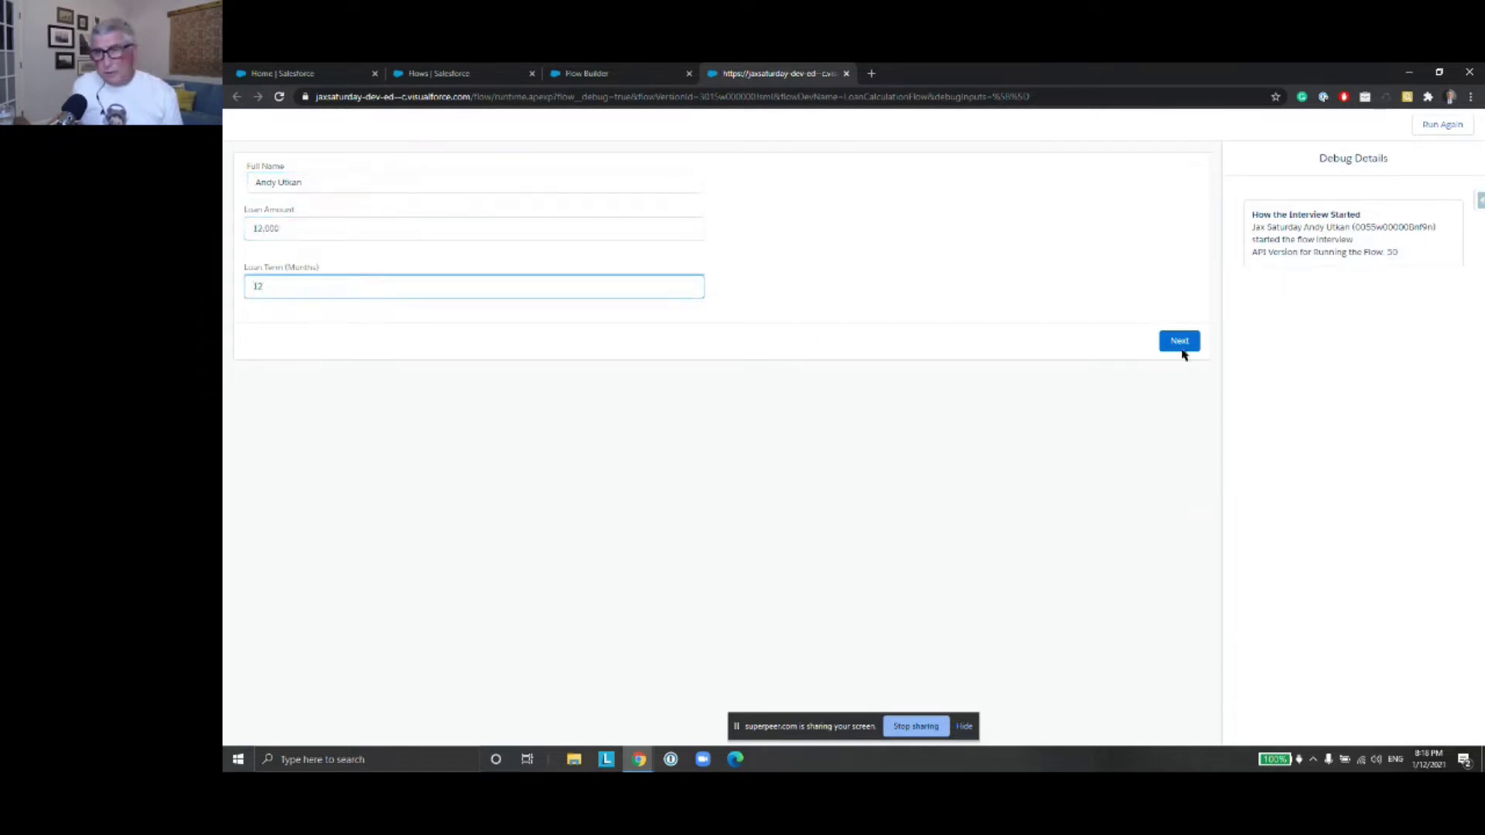
pyautogui.click(1180, 341)
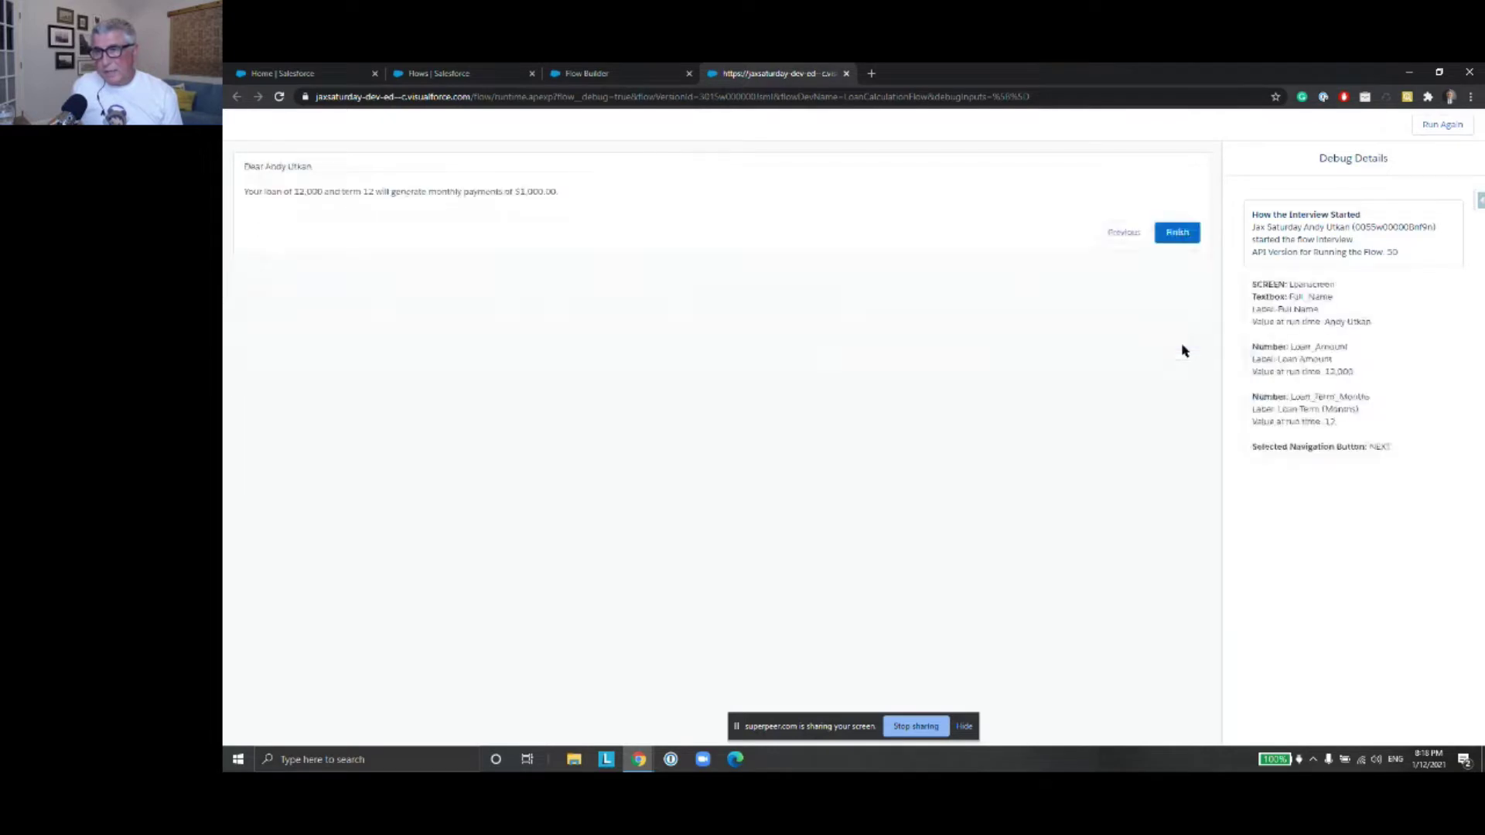
# Review the name, amount and term values in Debug Details, then finish the interview
pyautogui.moveTo(1287, 285); pyautogui.dragTo(1338, 304)
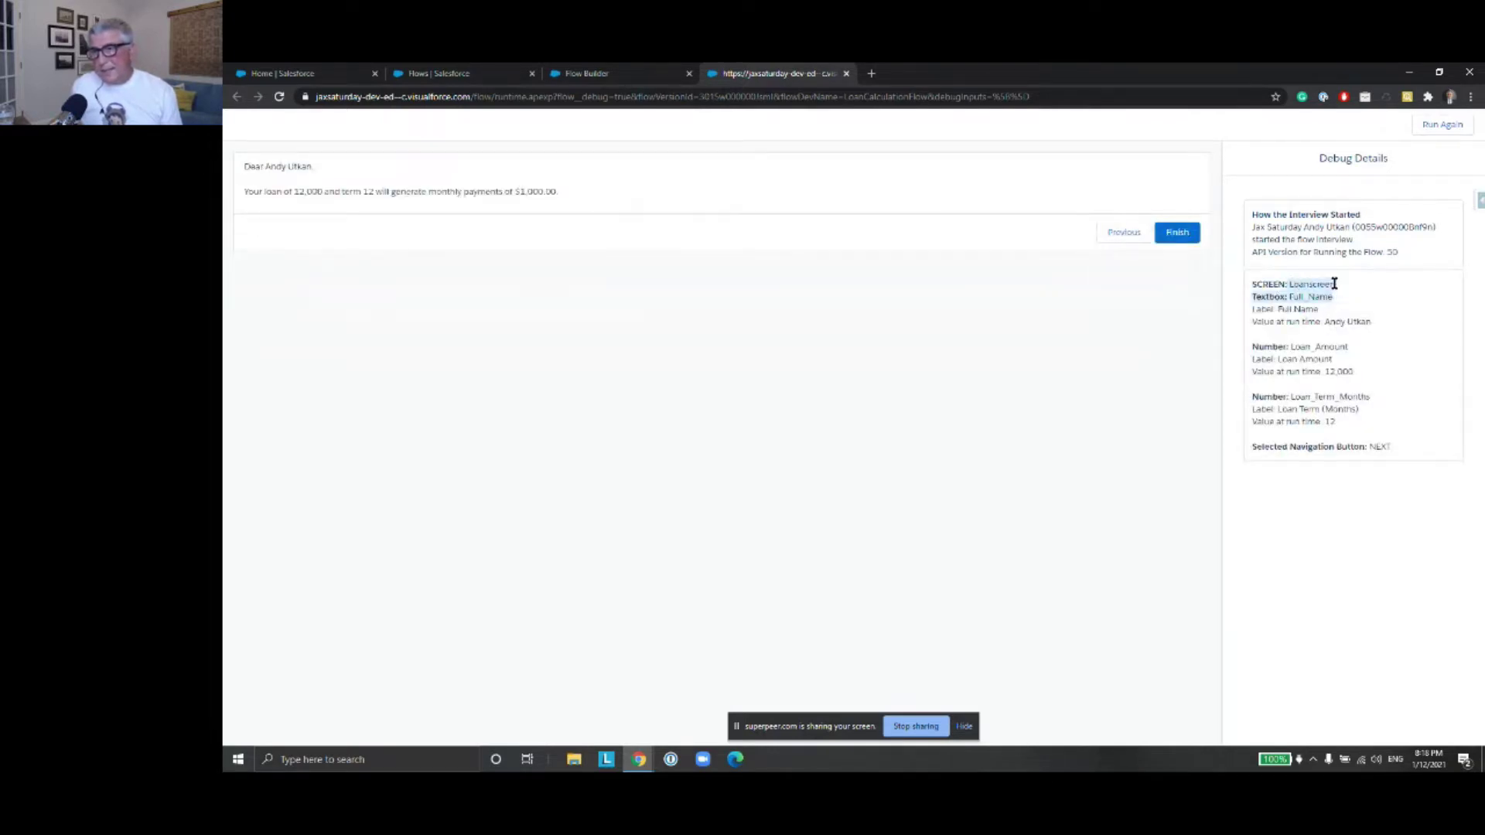
pyautogui.click(1334, 283)
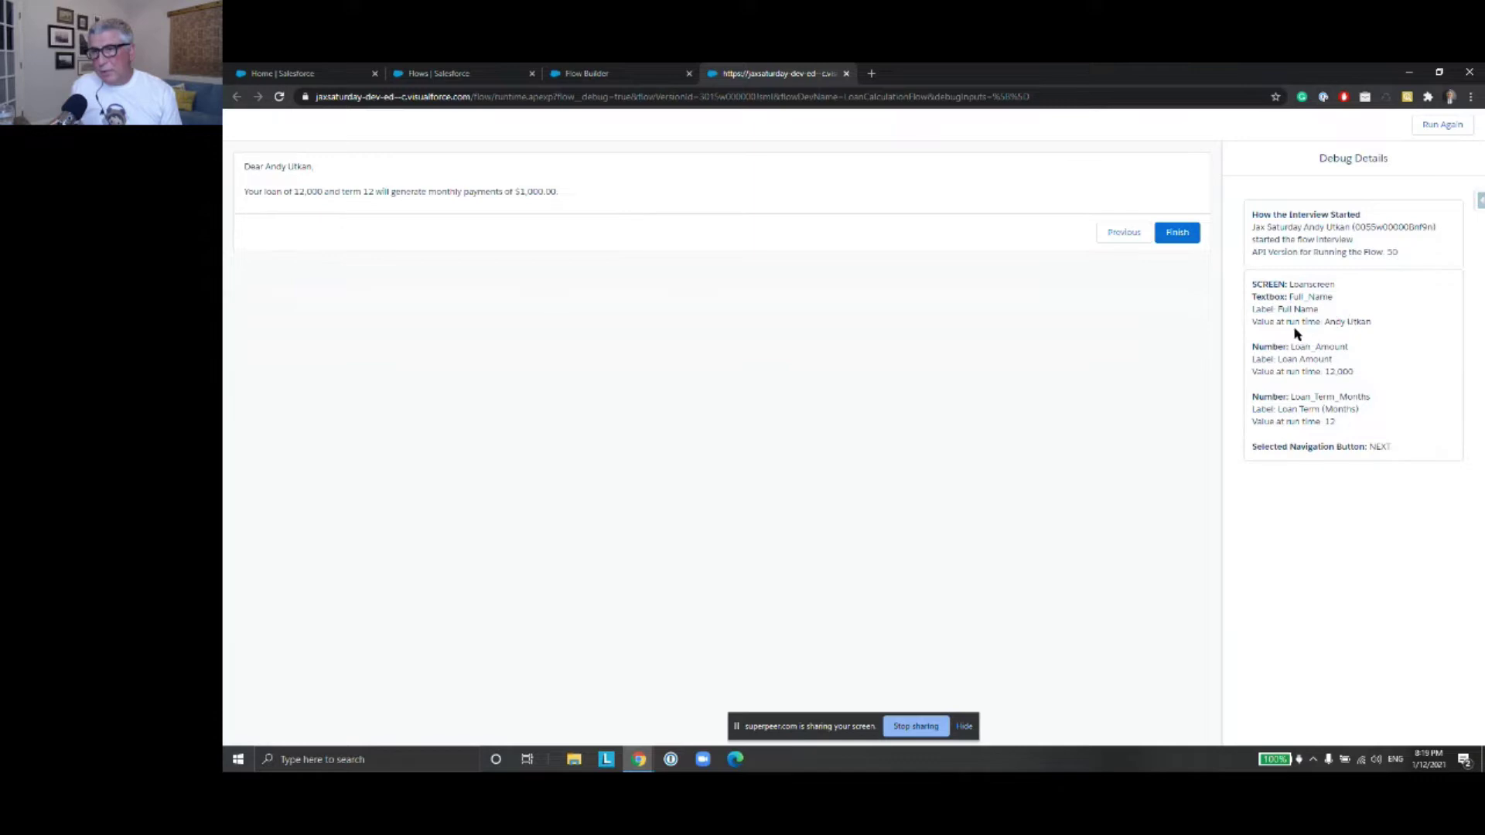
pyautogui.moveTo(1326, 323); pyautogui.dragTo(1368, 321)
pyautogui.moveTo(1326, 372); pyautogui.dragTo(1352, 372)
pyautogui.moveTo(1329, 422); pyautogui.dragTo(1340, 427)
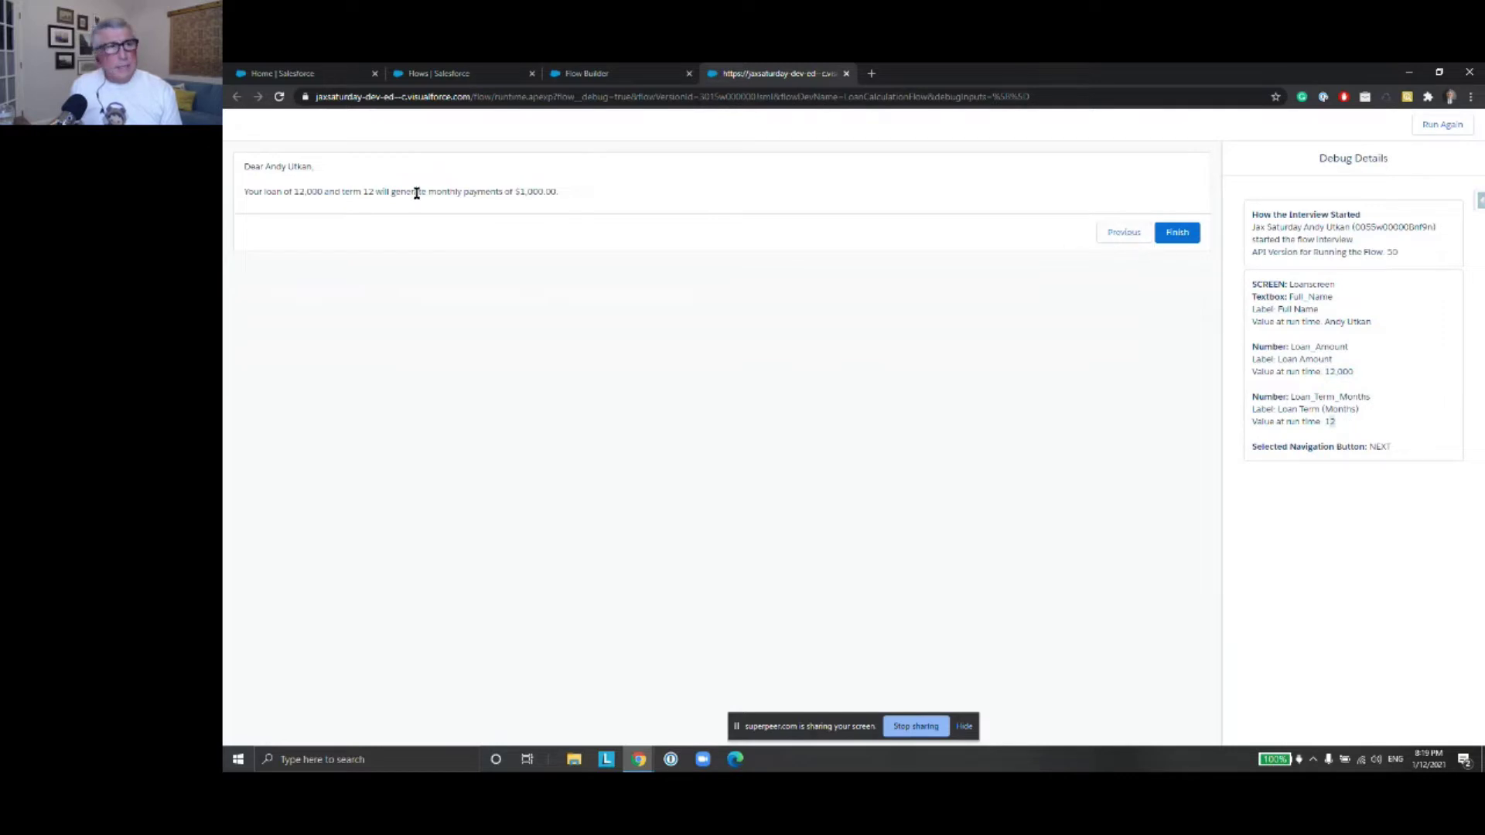
pyautogui.click(1178, 236)
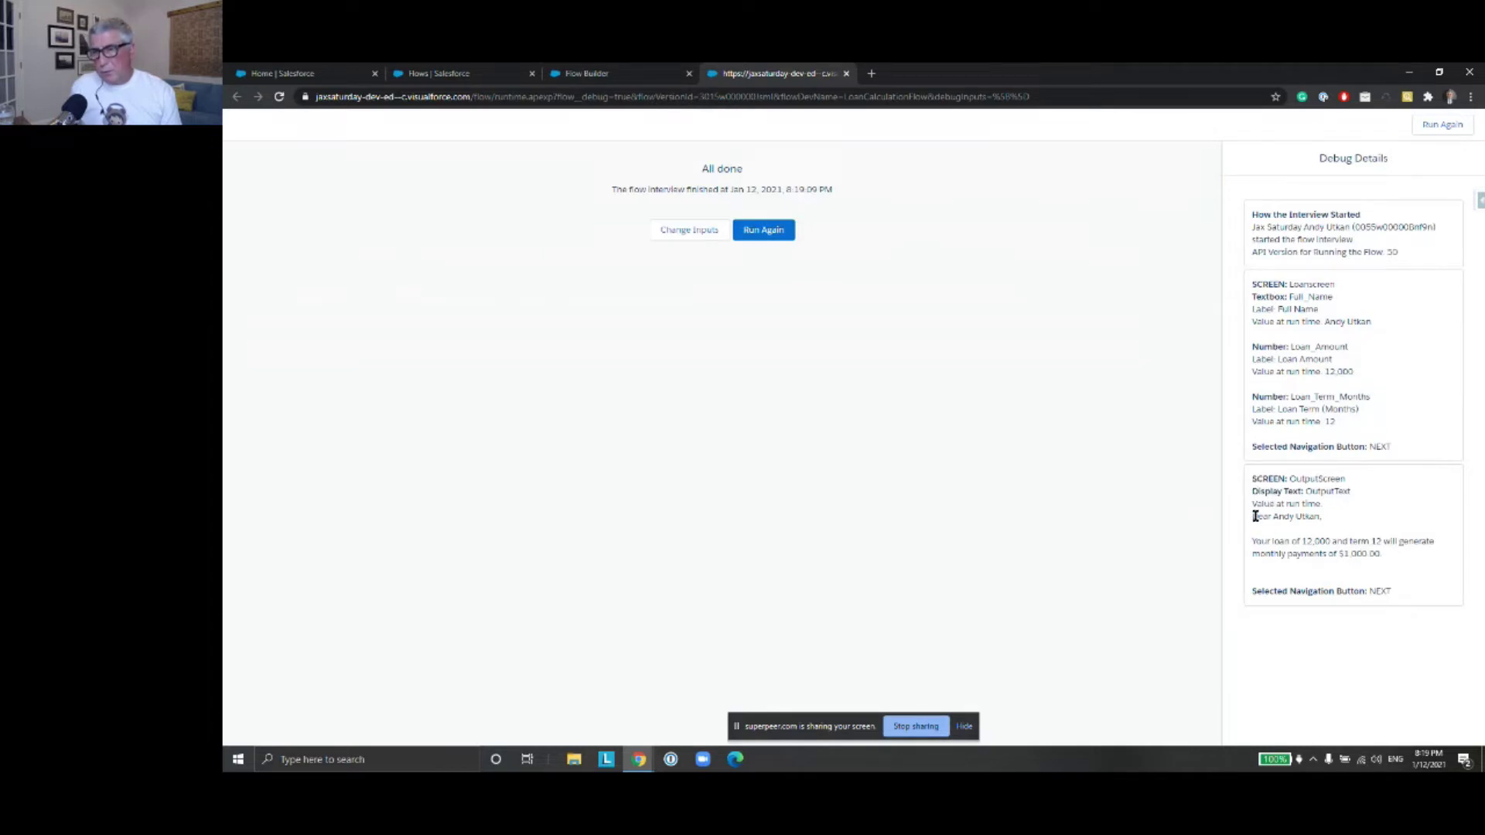
# Review the OutputScreen results in Debug Details and close the debug tab
pyautogui.moveTo(1254, 481); pyautogui.dragTo(1421, 592)
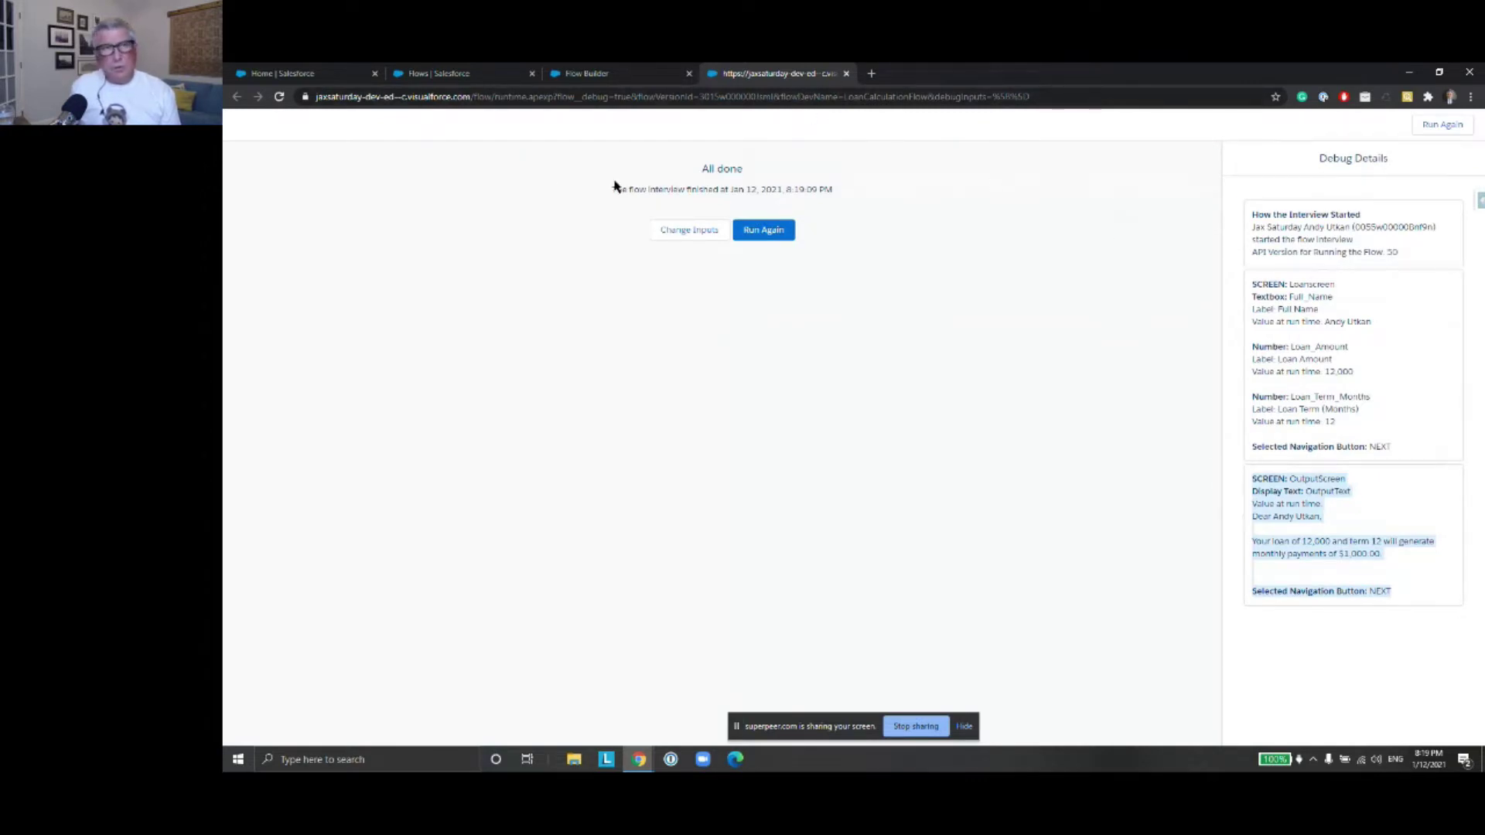
pyautogui.click(846, 74)
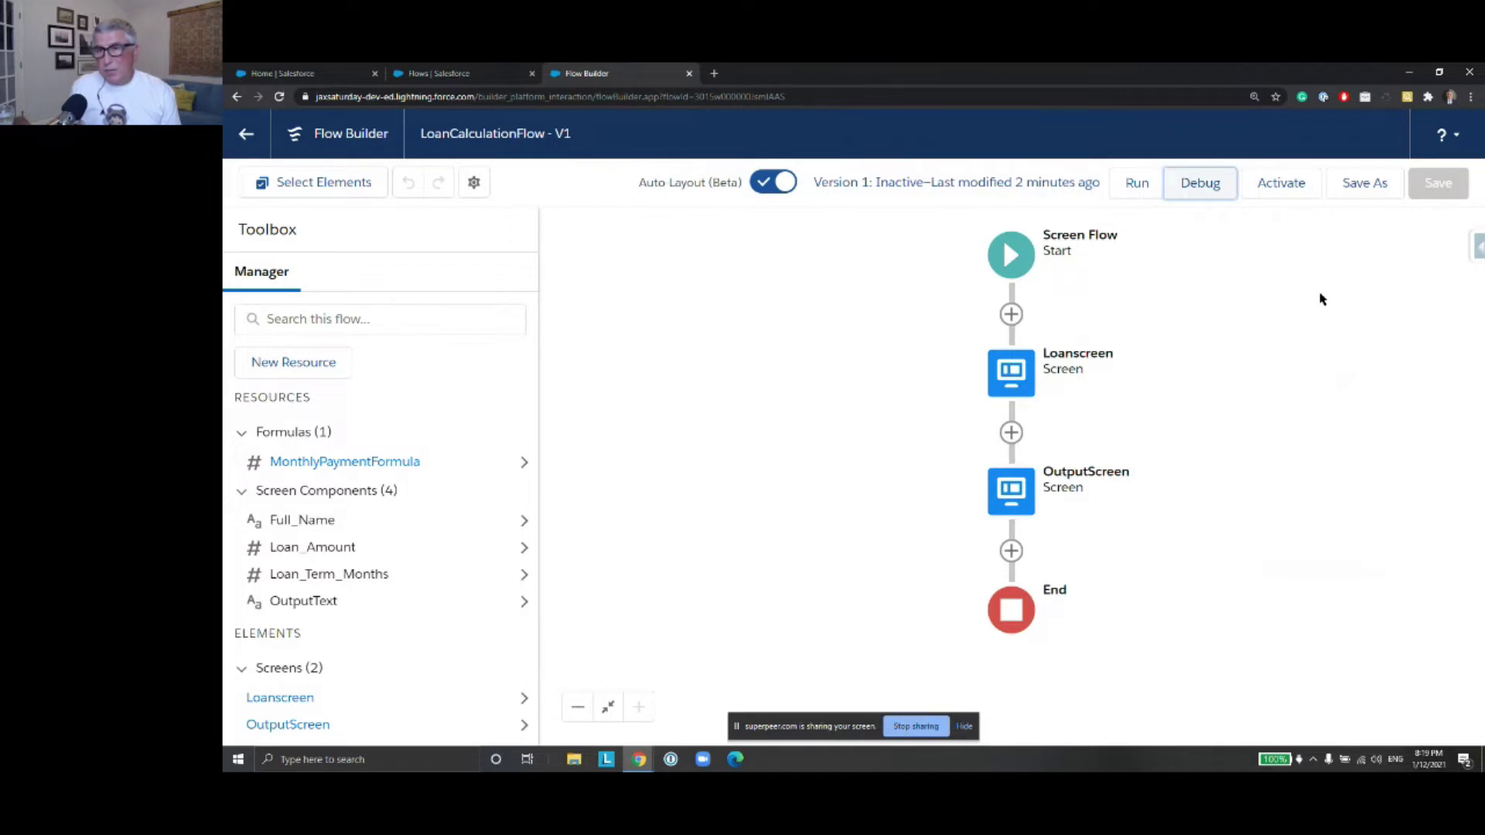
# Switch from the flows list to the Sales app
pyautogui.click(448, 78)
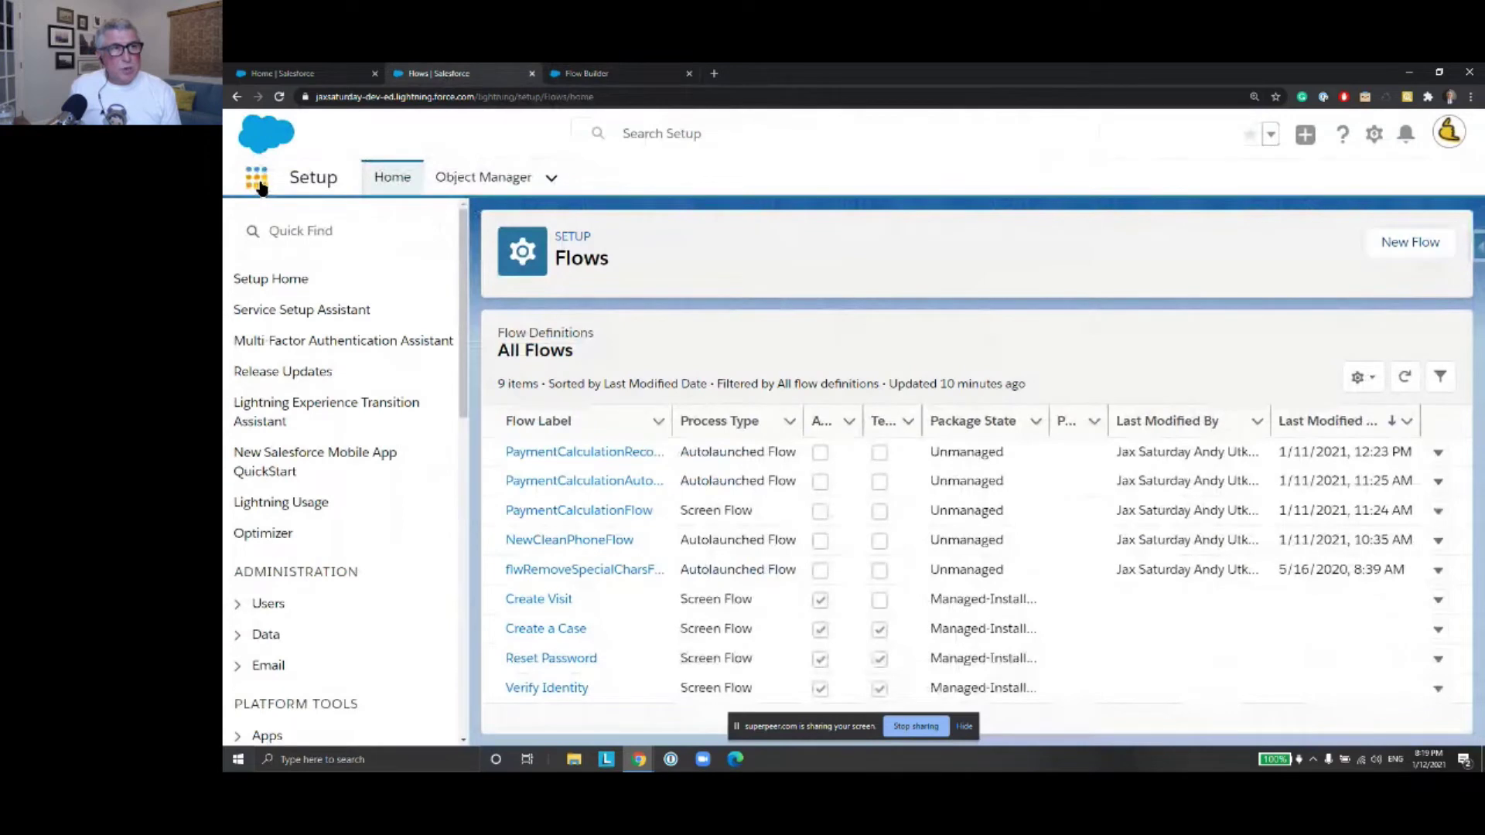
pyautogui.click(257, 179)
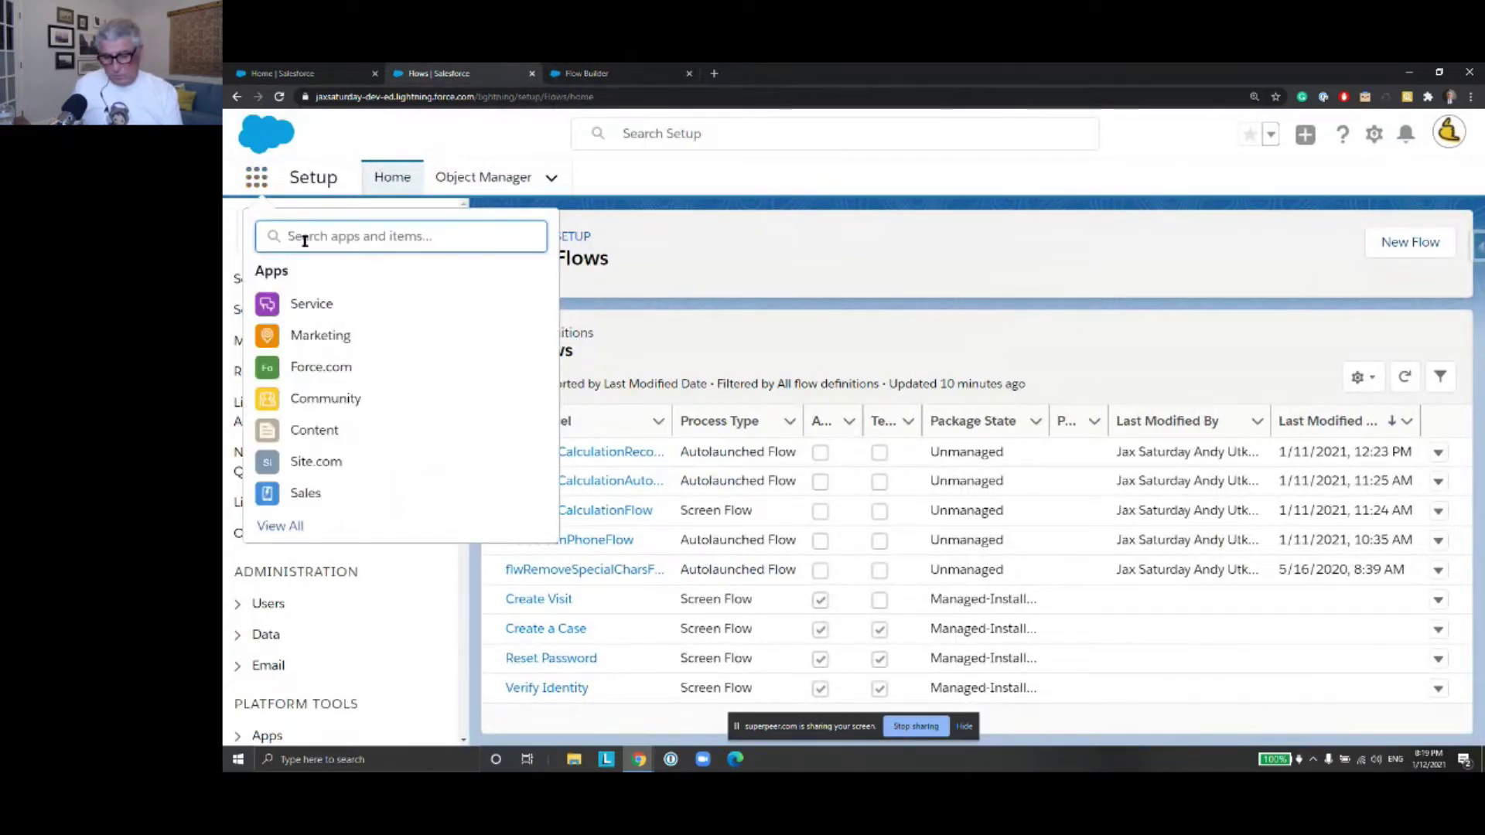
pyautogui.write('sales')
pyautogui.click(316, 305)
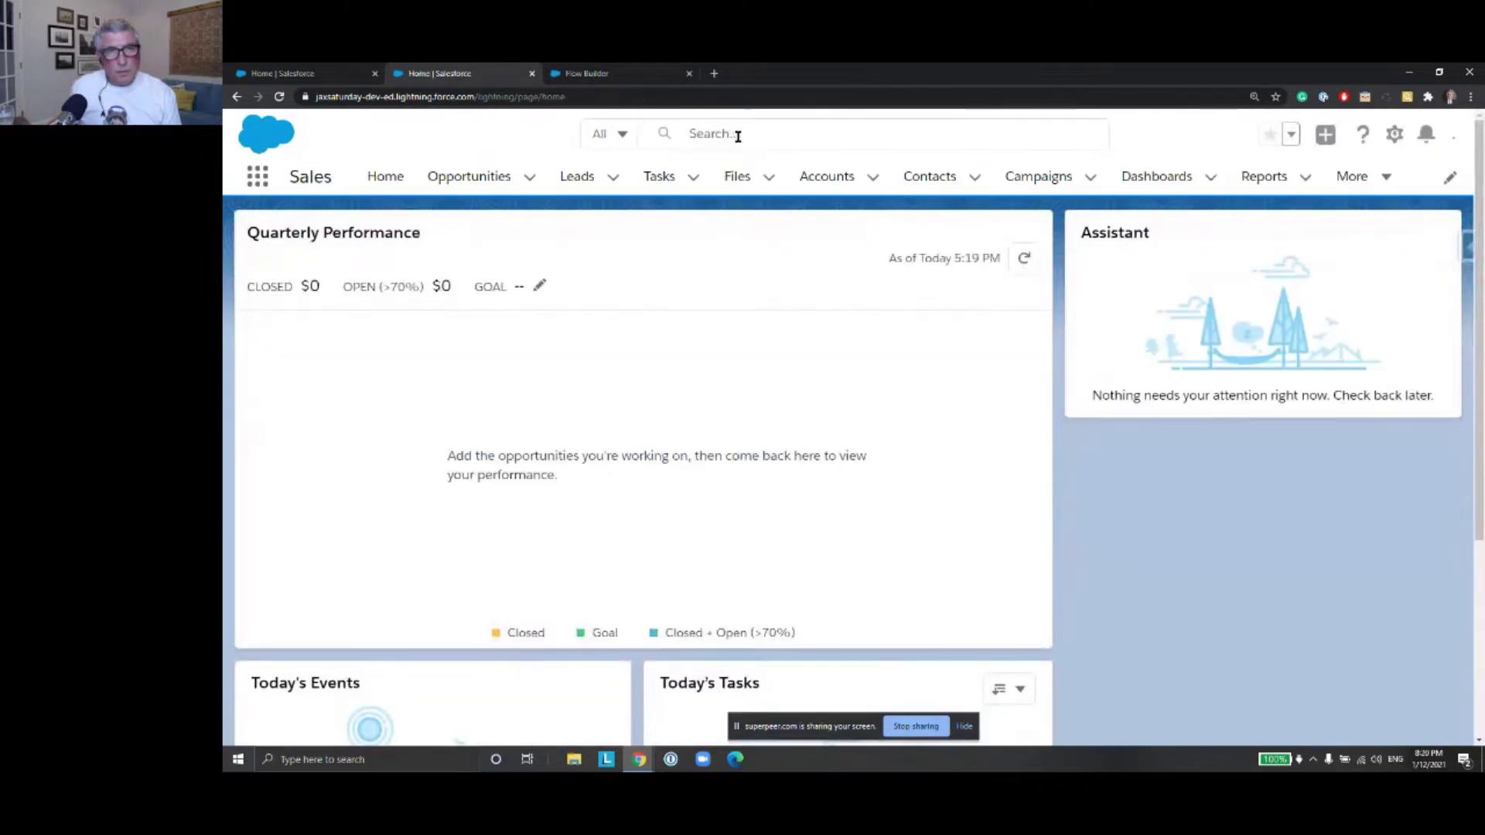
# Search for the target contact and open its record details
pyautogui.click(738, 137)
pyautogui.write('Dia')
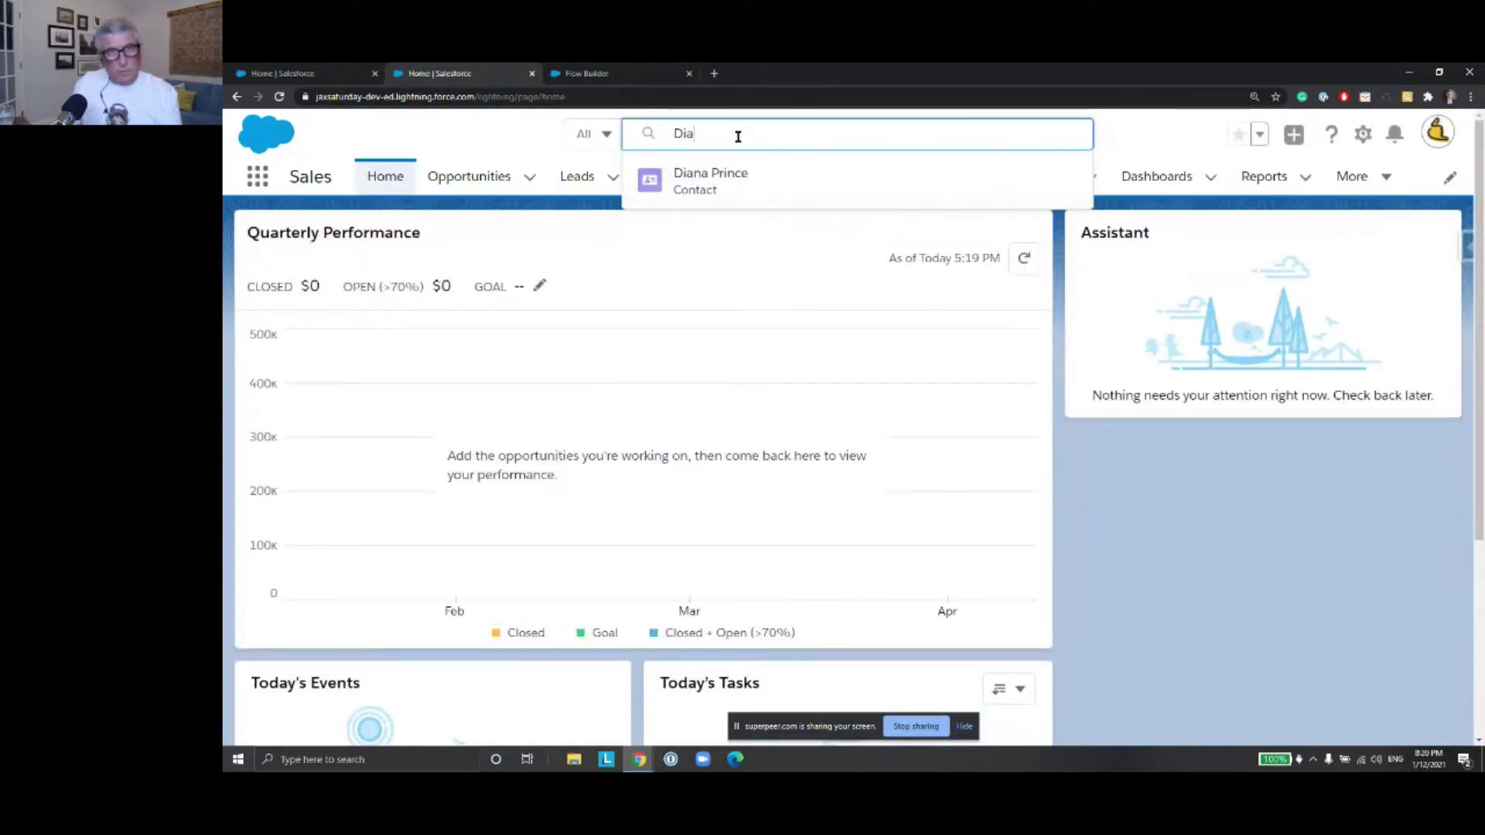
pyautogui.write('na')
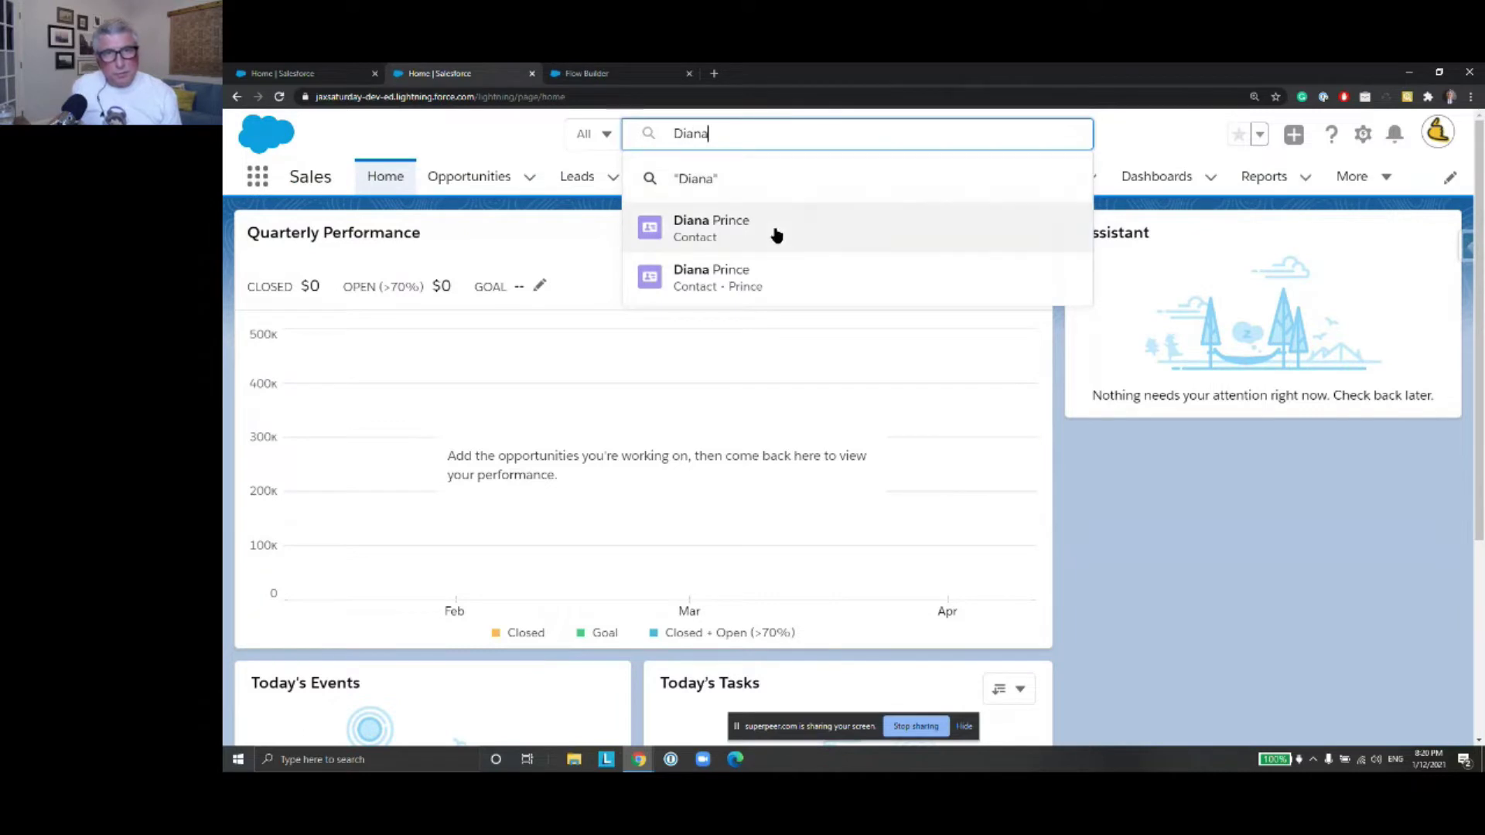
pyautogui.click(776, 233)
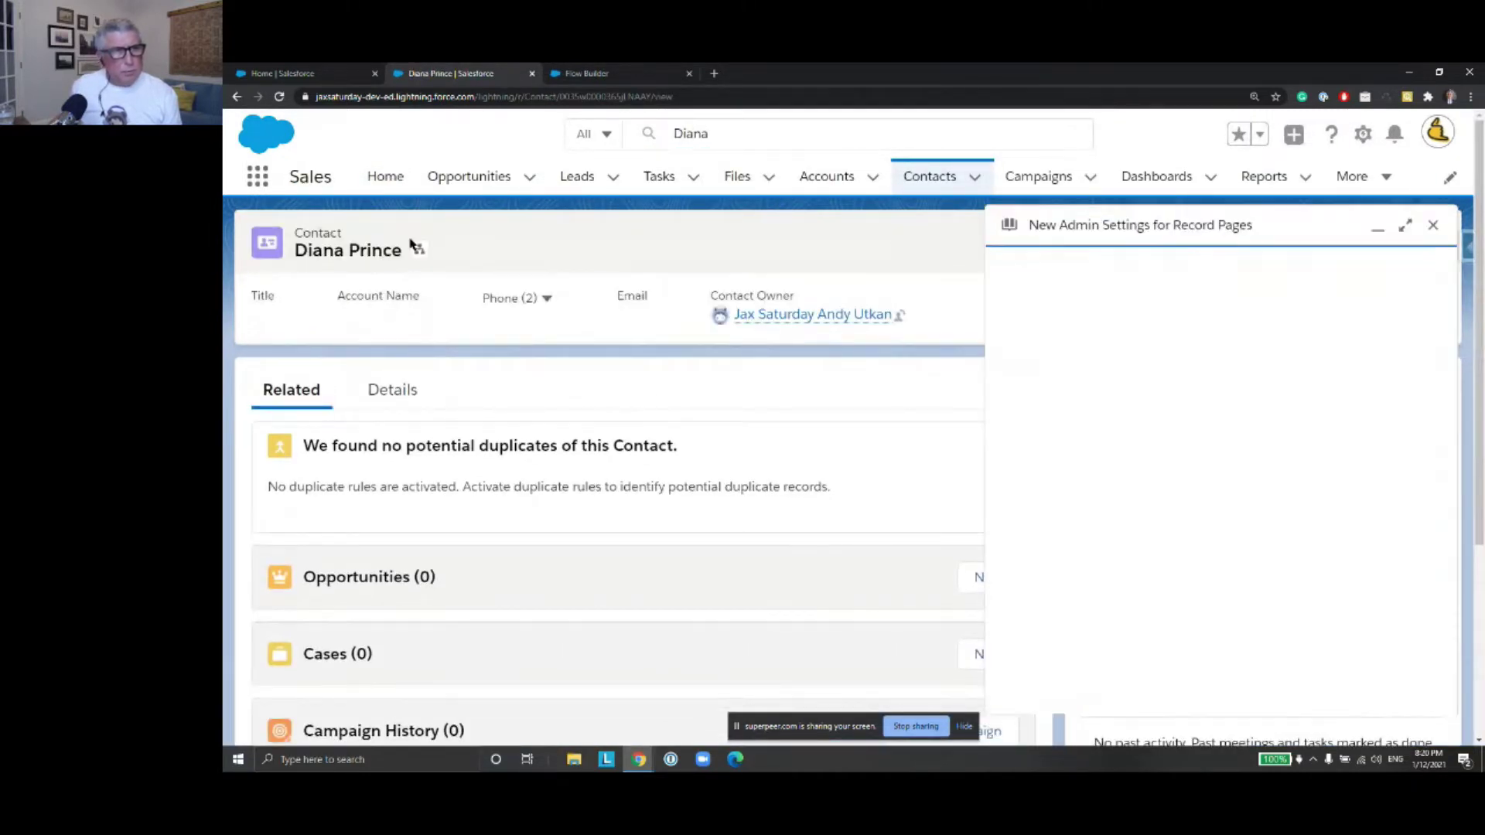
pyautogui.click(393, 392)
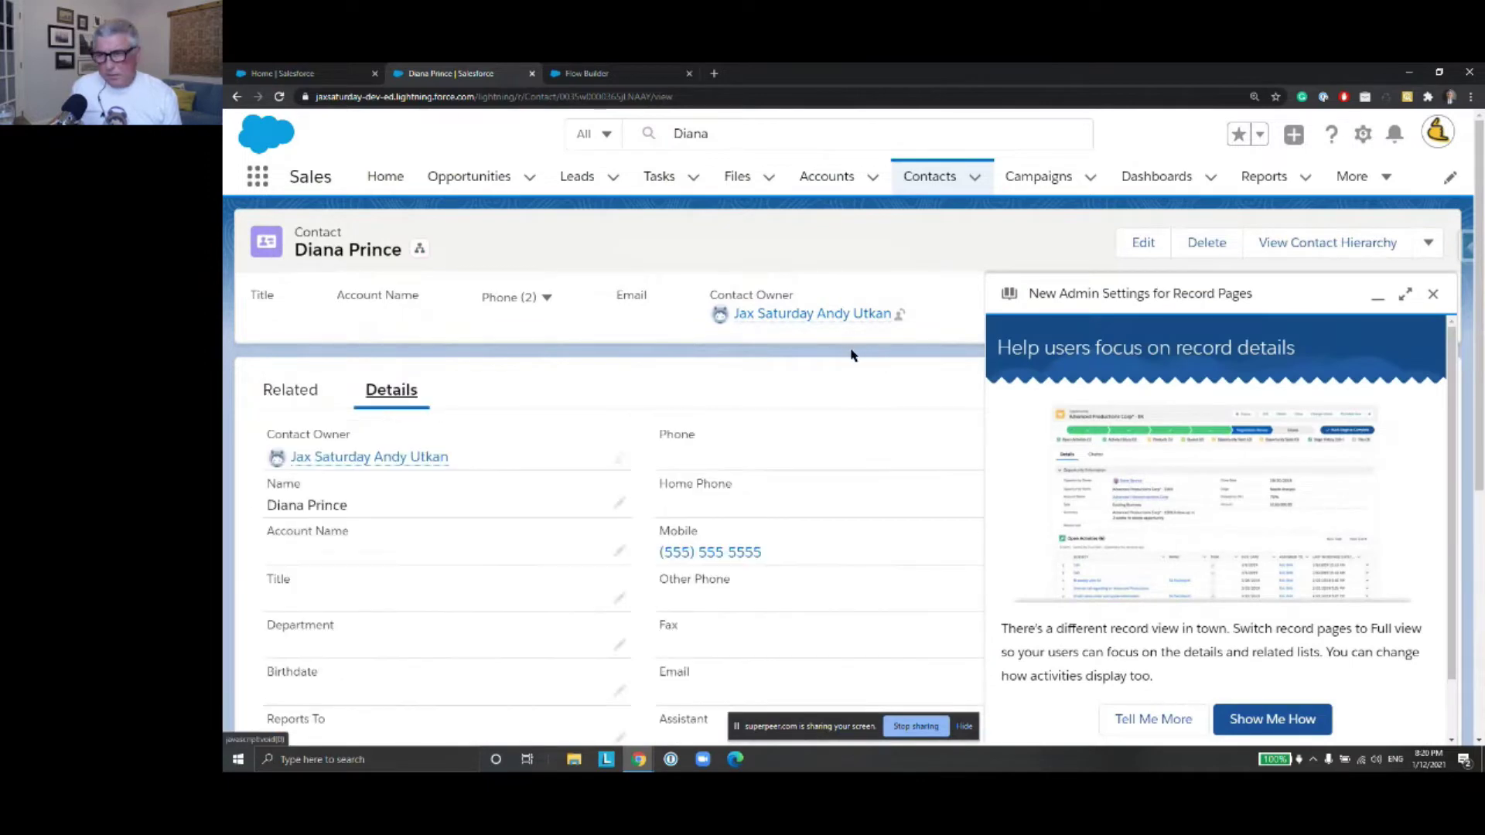
pyautogui.click(1430, 295)
pyautogui.scroll(-5, 742, 504)
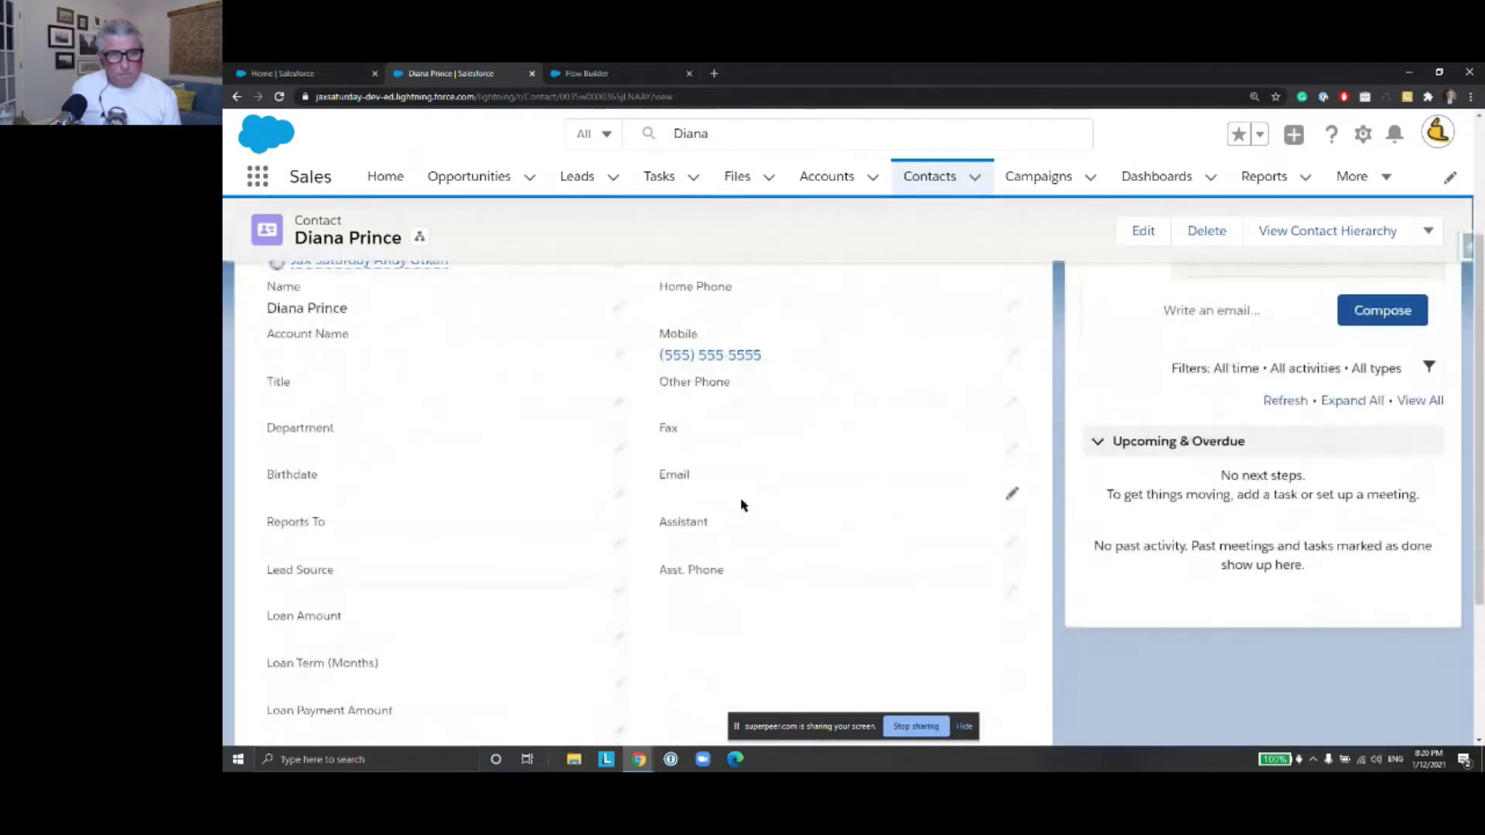
pyautogui.scroll(3, 742, 505)
pyautogui.scroll(-4, 742, 505)
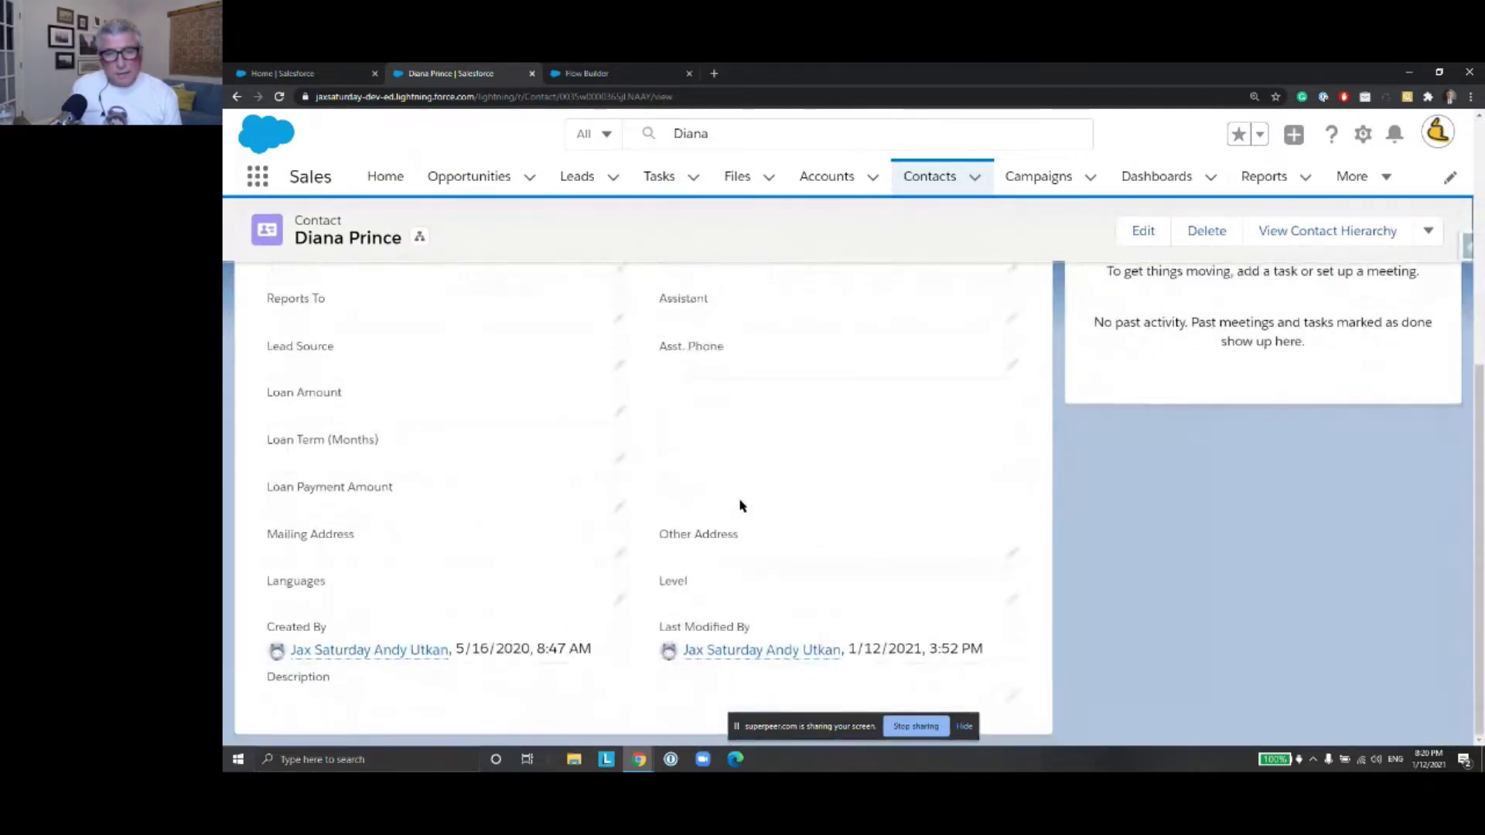
pyautogui.scroll(6, 743, 505)
# Copy the contact's record ID from the address bar and return to the Flow Builder tab
pyautogui.click(606, 97)
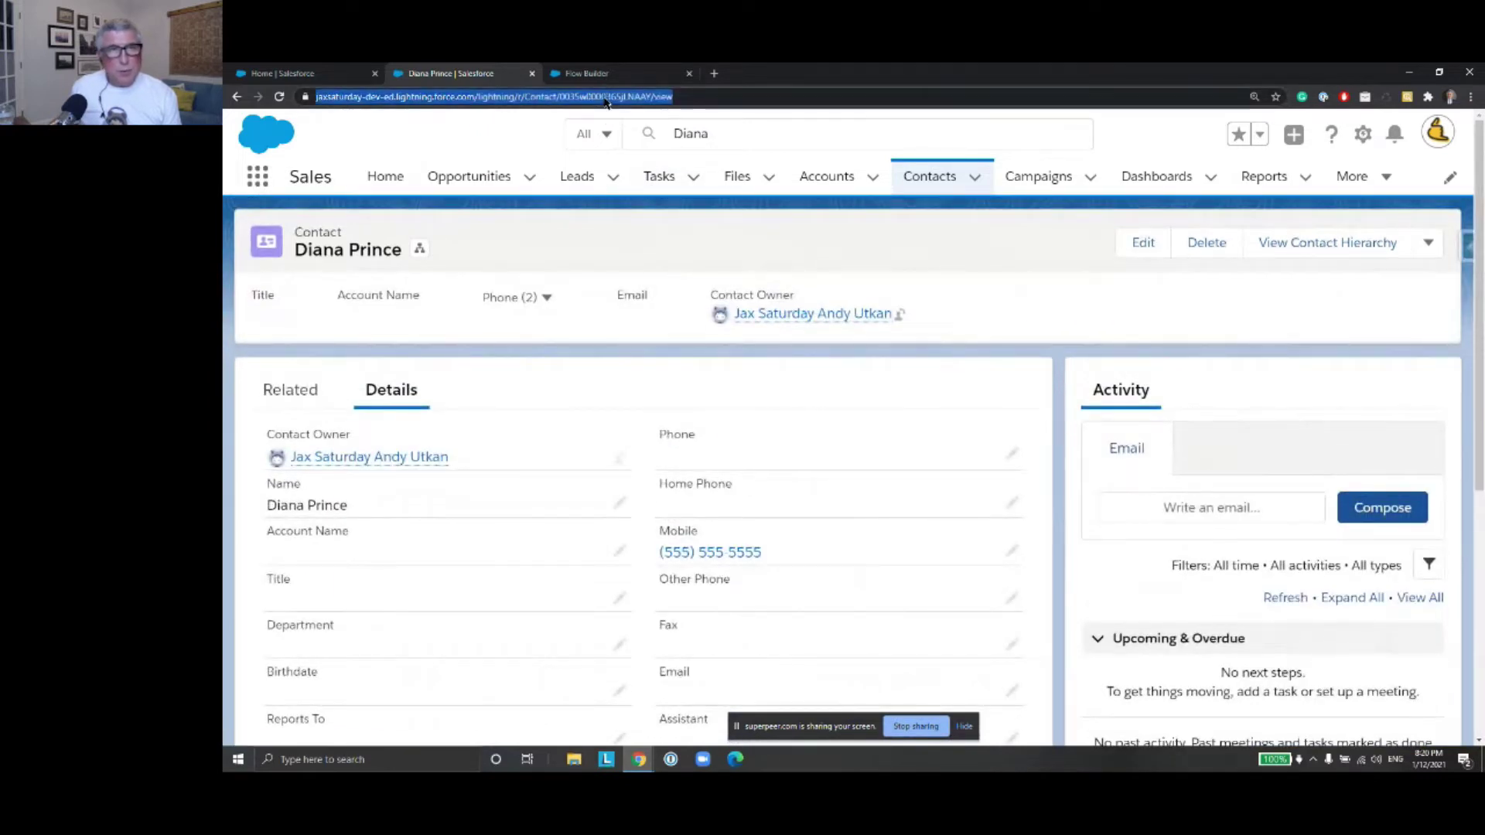
pyautogui.click(624, 96)
pyautogui.doubleClick(643, 97)
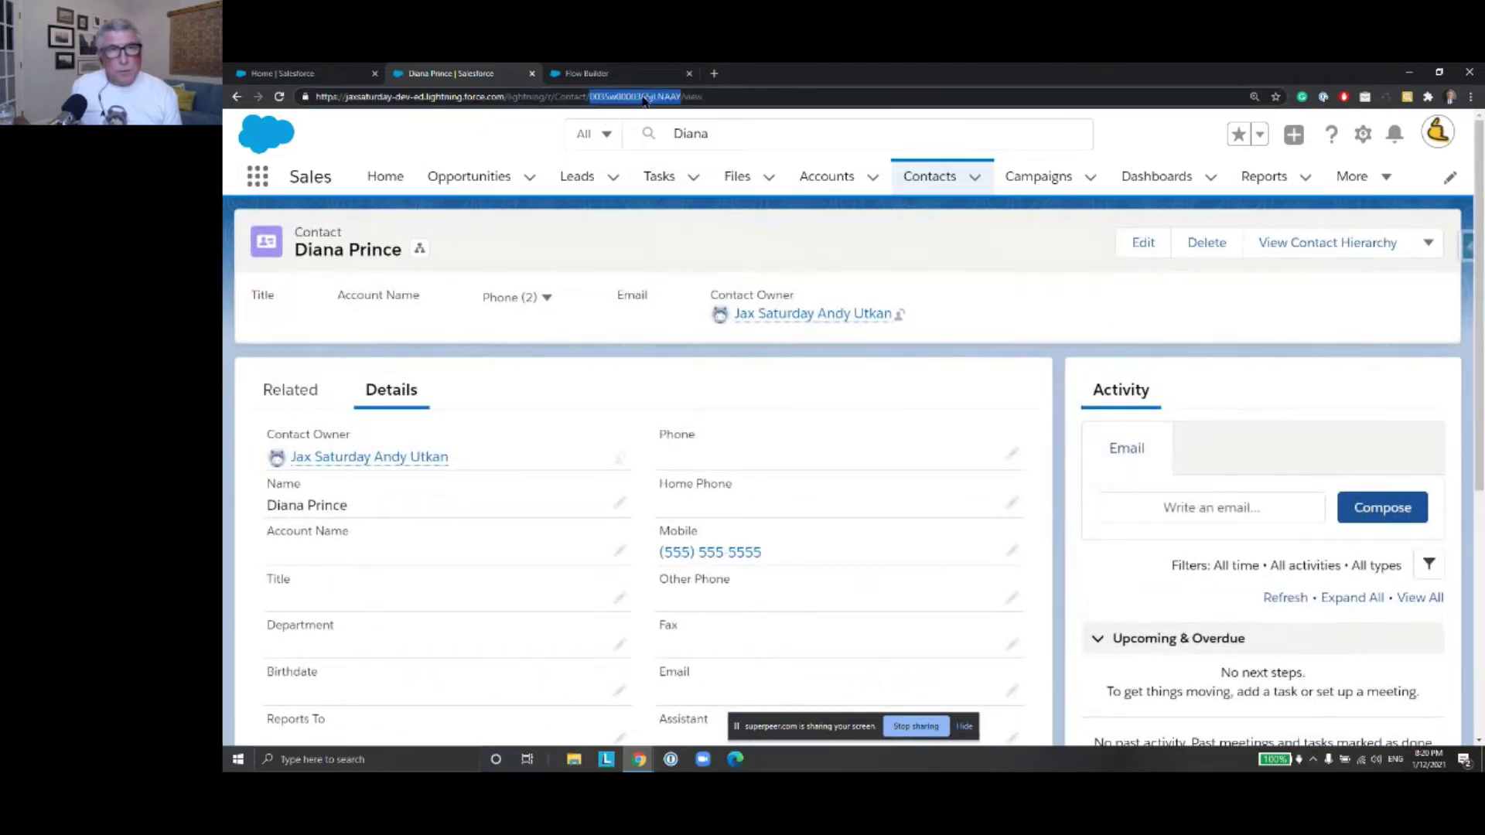
pyautogui.rightClick(643, 97)
pyautogui.click(696, 170)
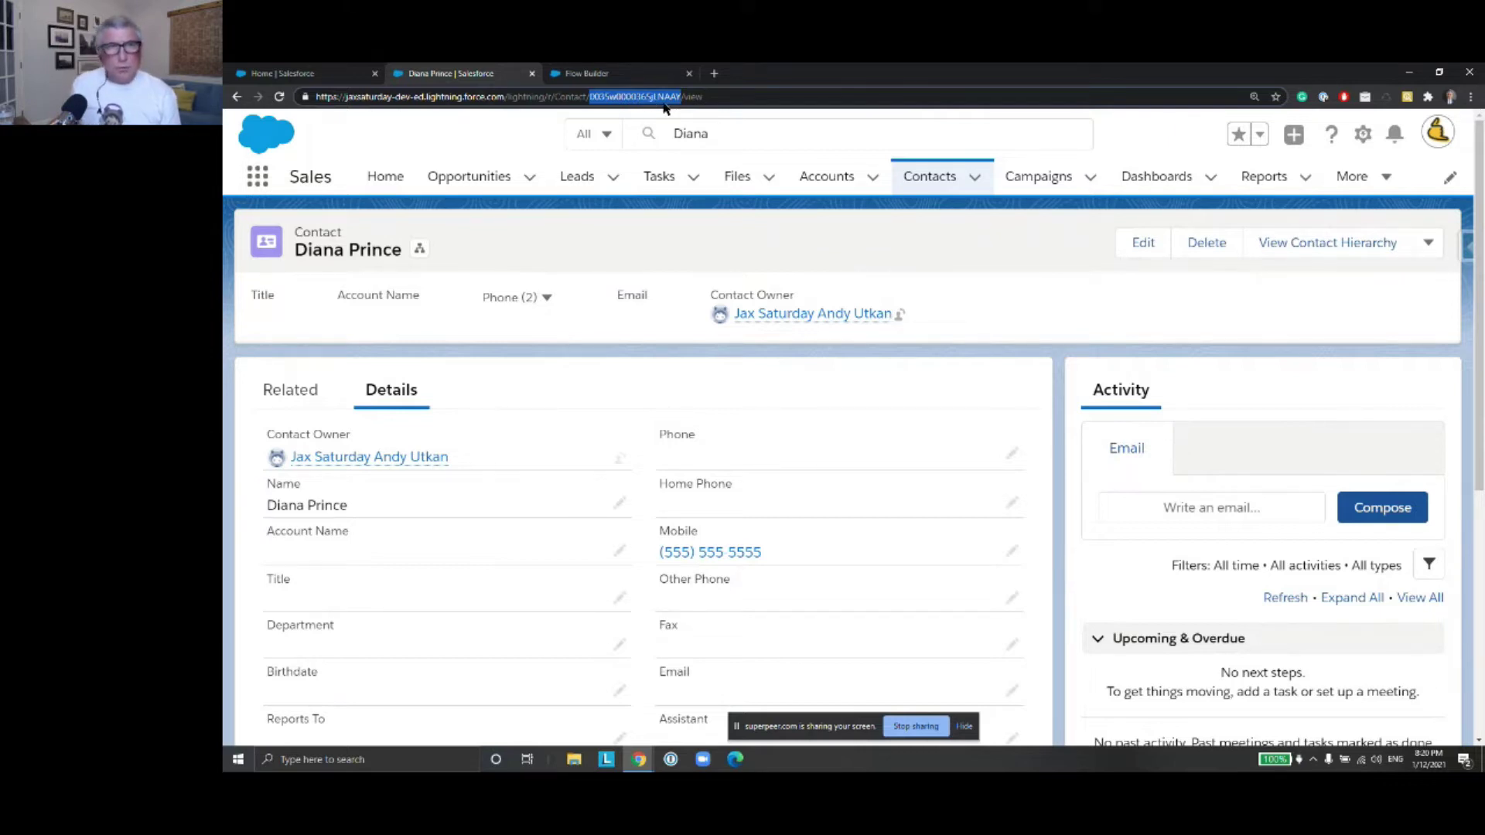
pyautogui.click(611, 74)
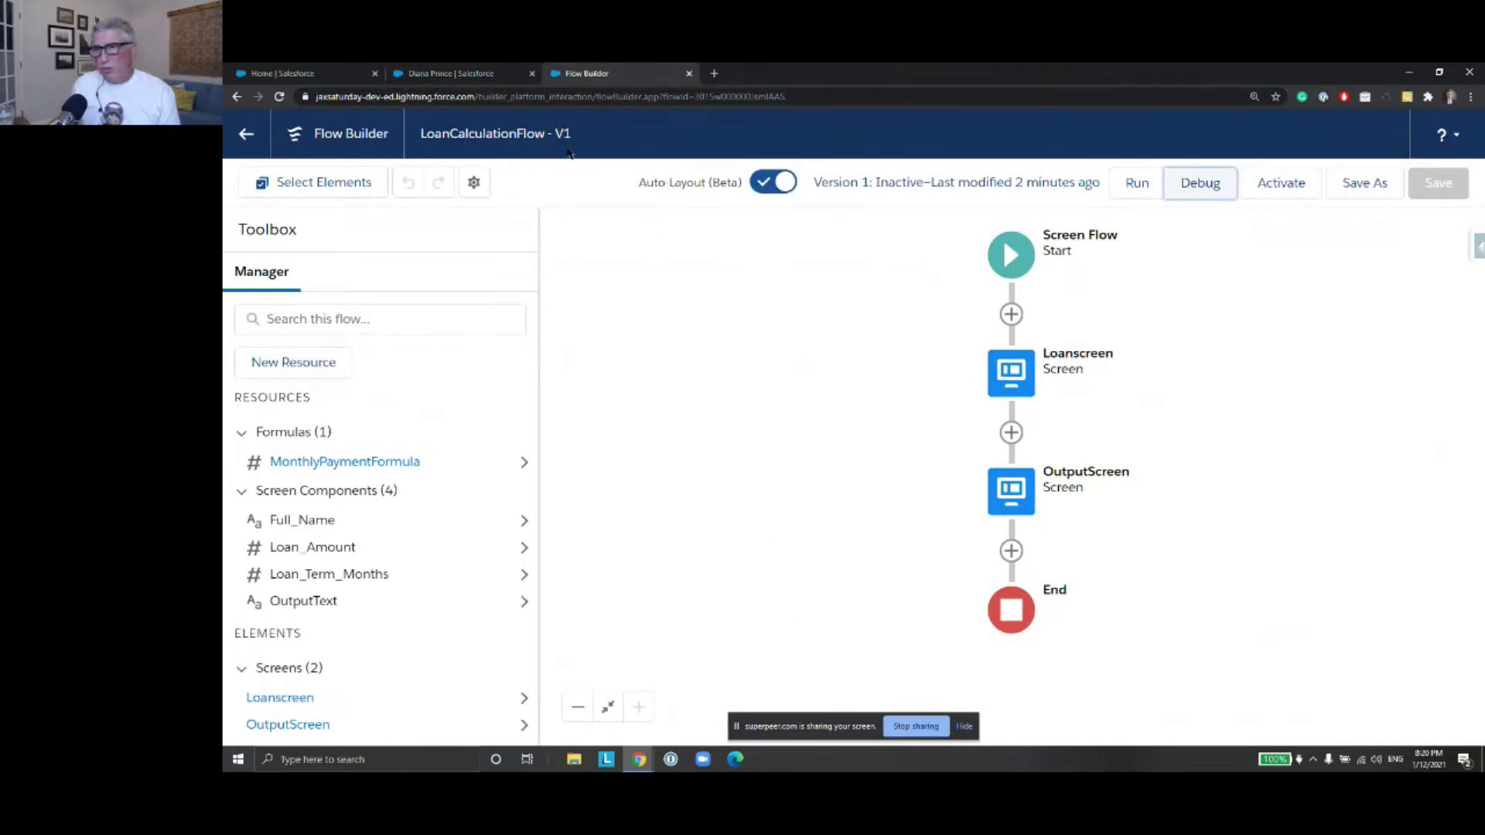
# Save LoanCalculationFlow as a new version, Version 2, and start a new resource
pyautogui.click(1370, 186)
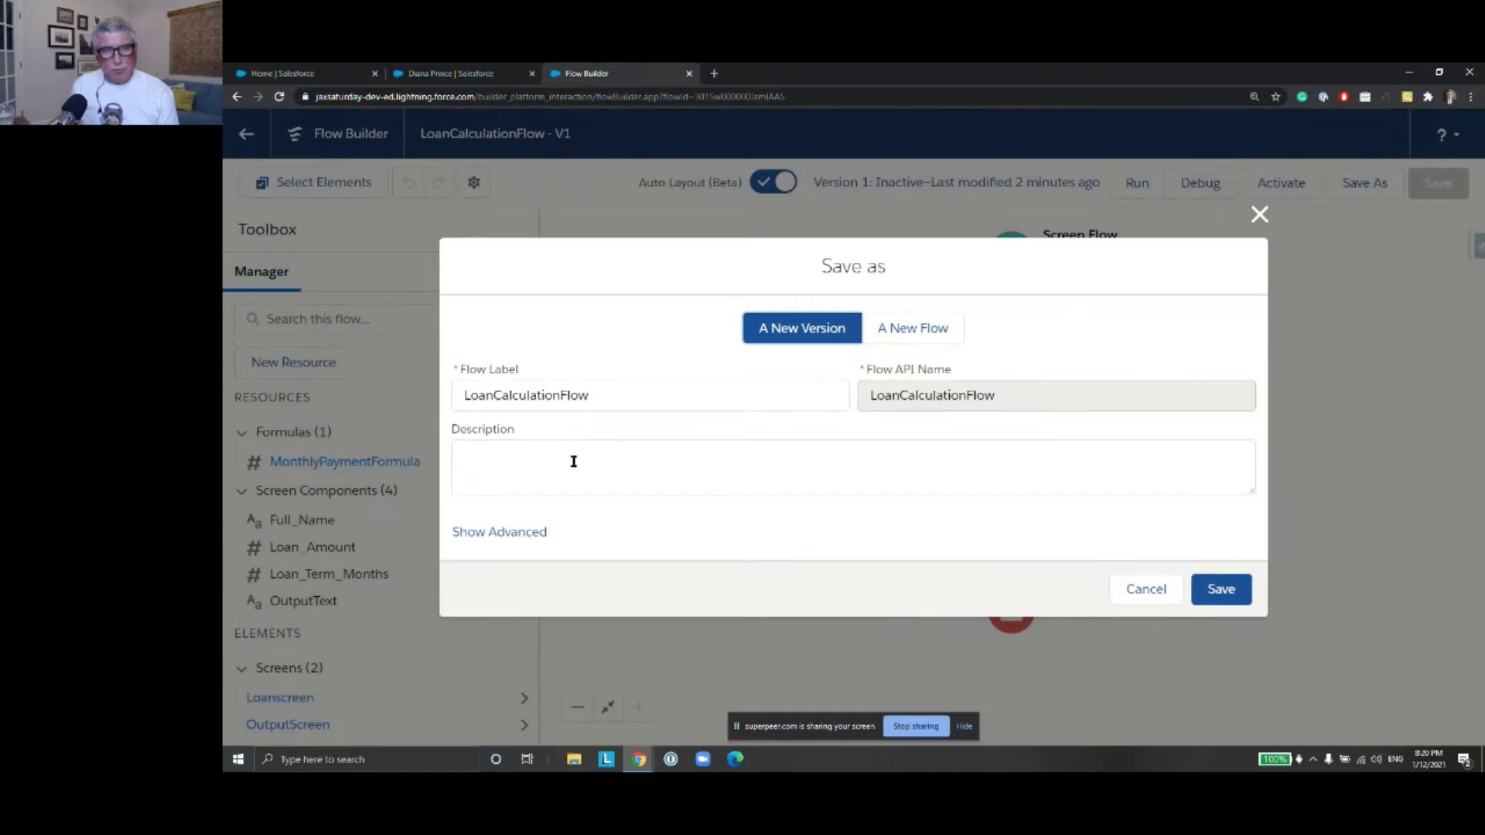
pyautogui.click(1228, 594)
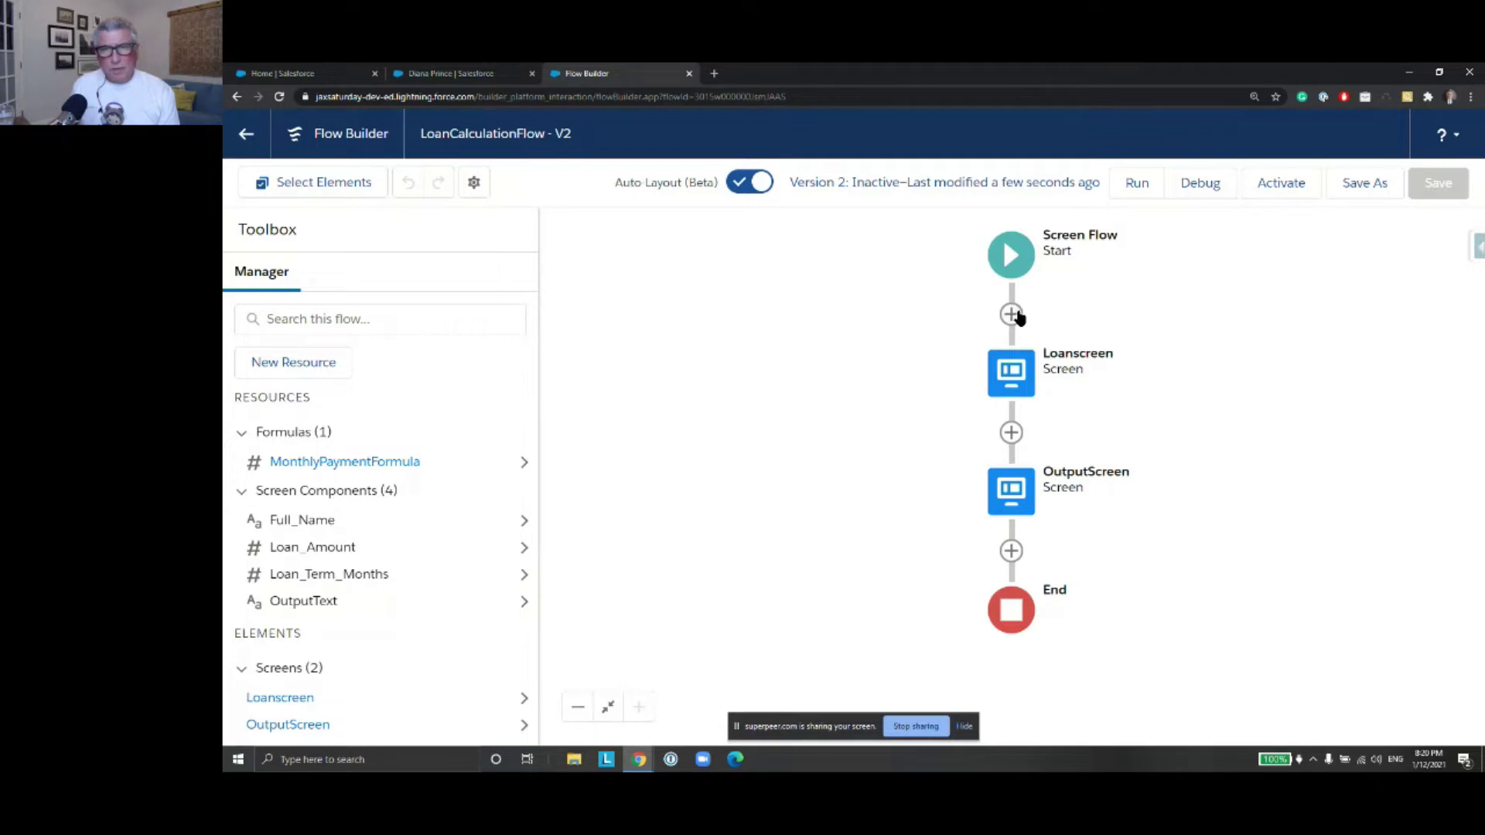
pyautogui.click(276, 370)
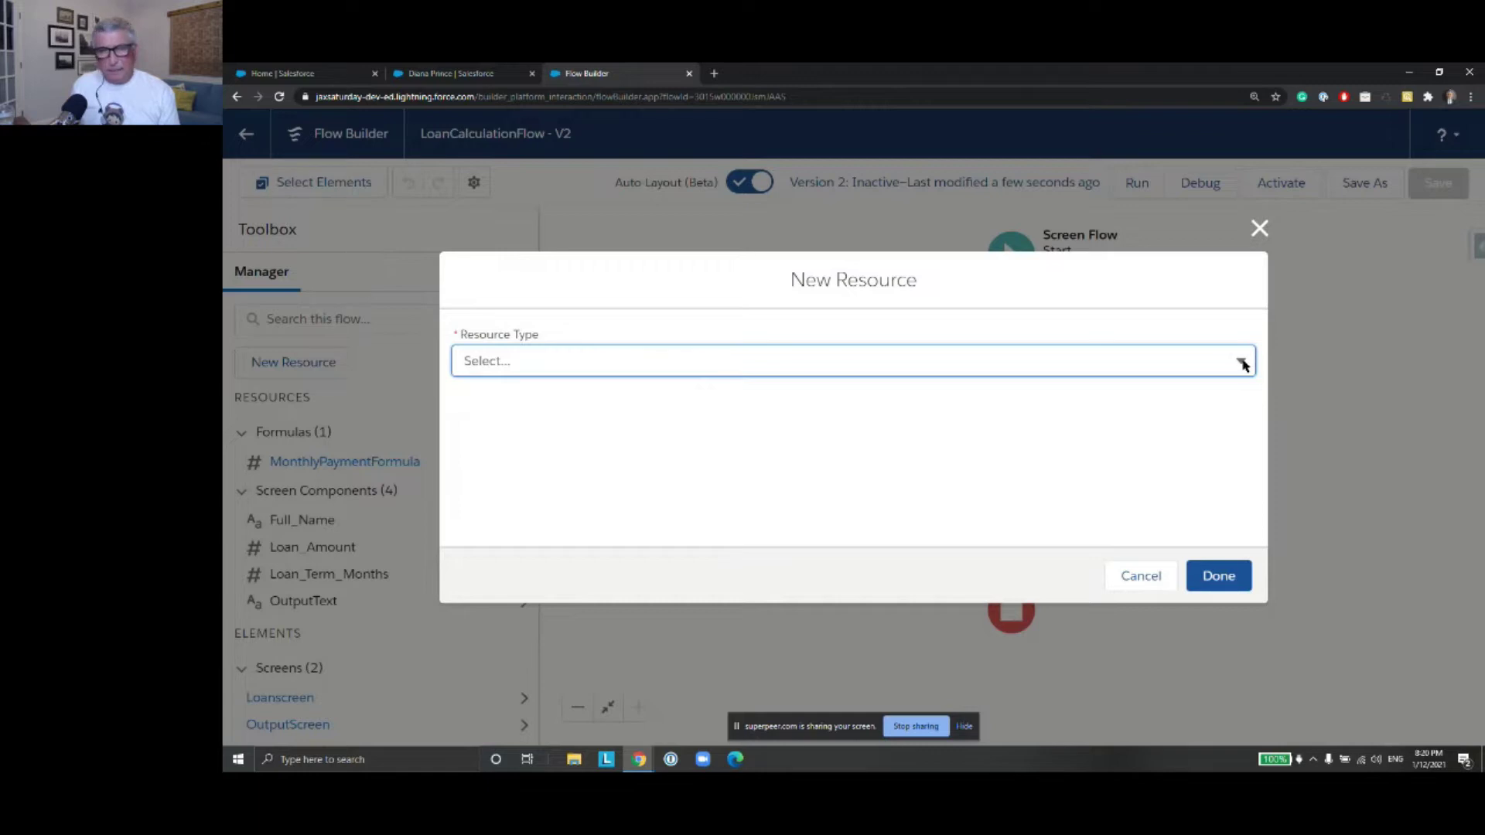
# Create Text variable ContactID, available for input, and save the flow
pyautogui.click(1243, 365)
pyautogui.click(722, 400)
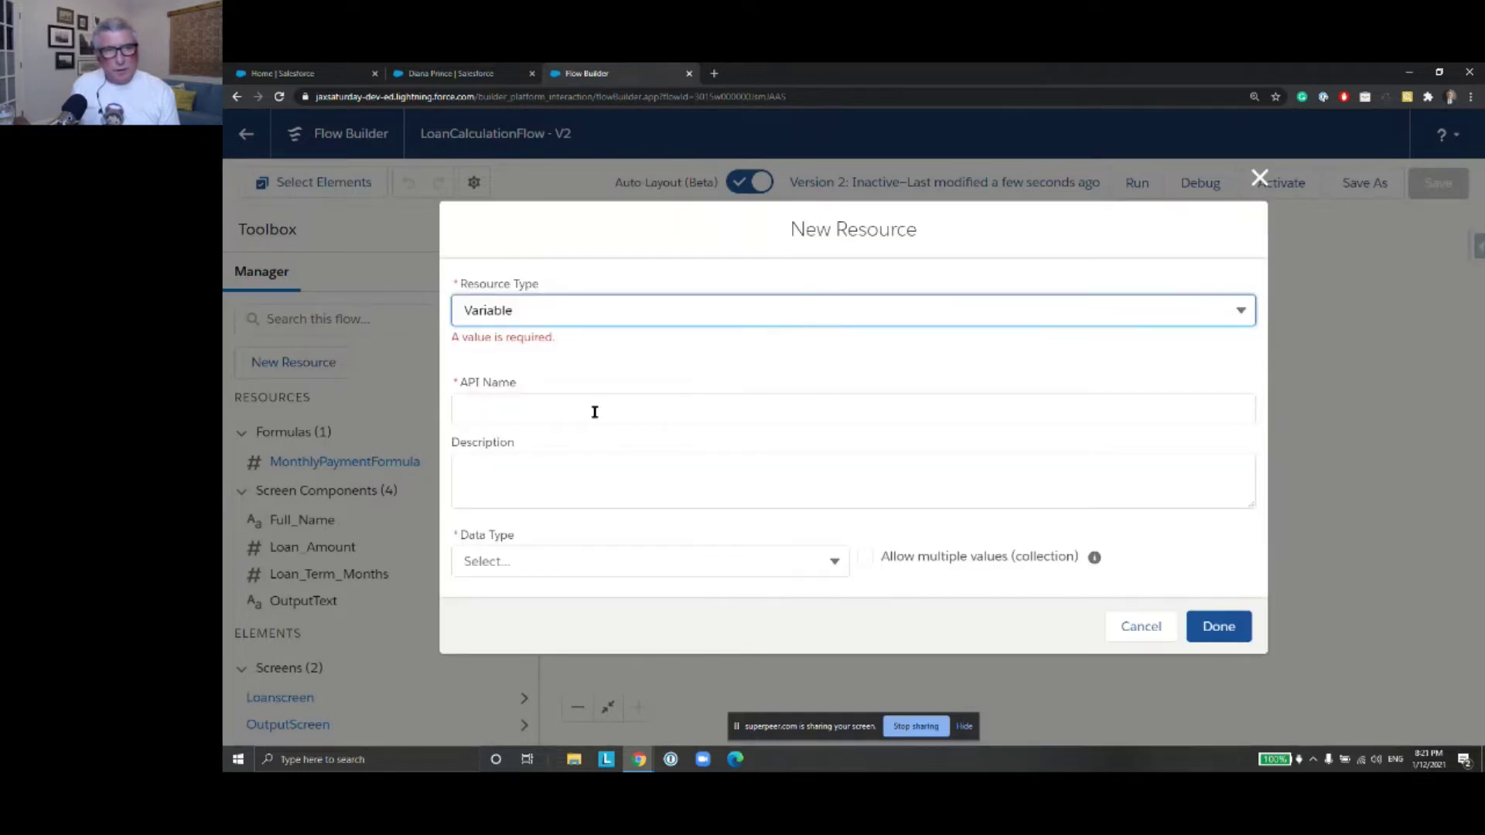
pyautogui.click(584, 411)
pyautogui.write('Conta')
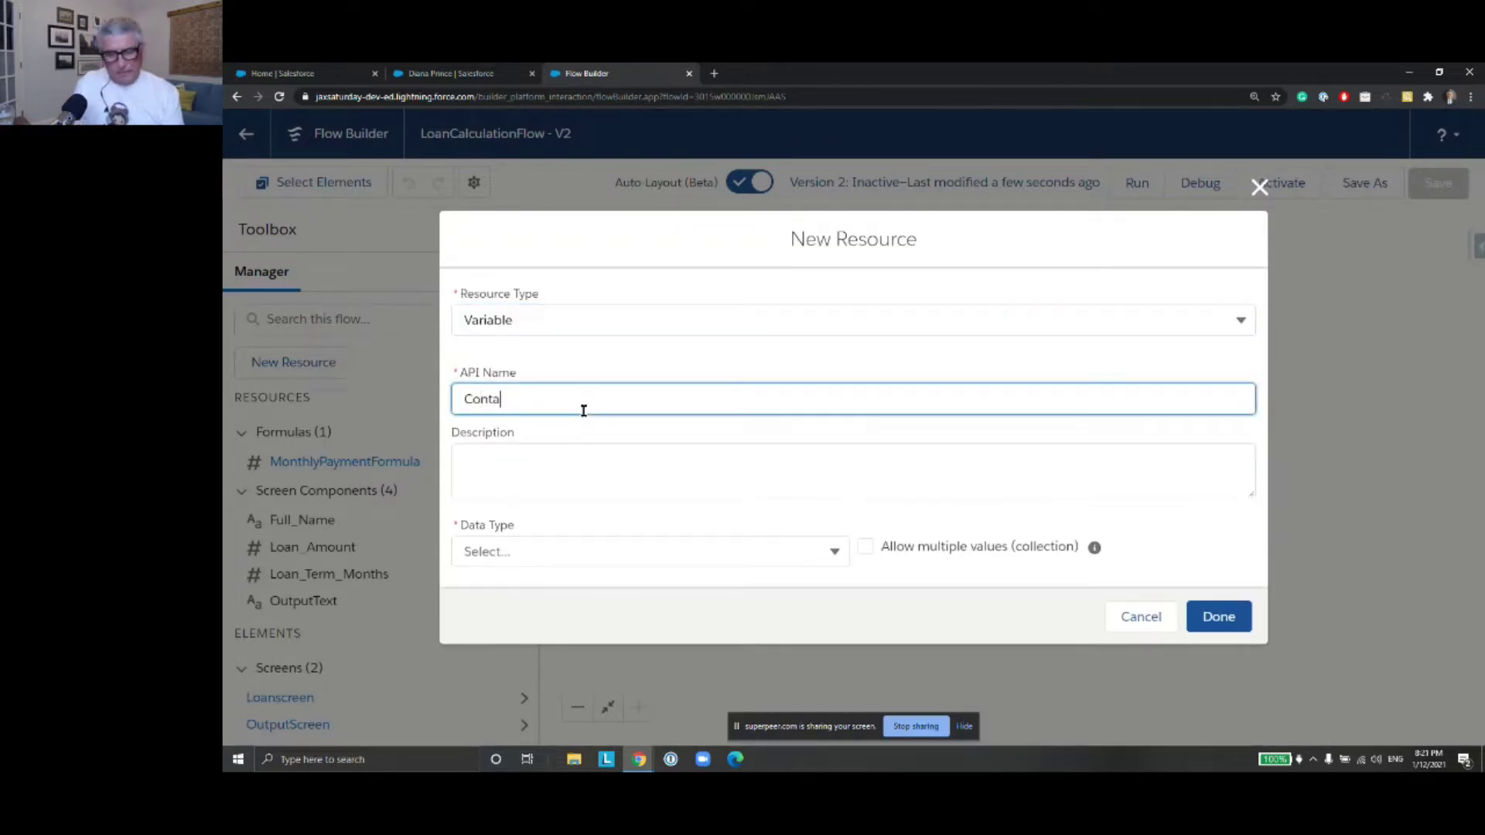
pyautogui.write('ctID')
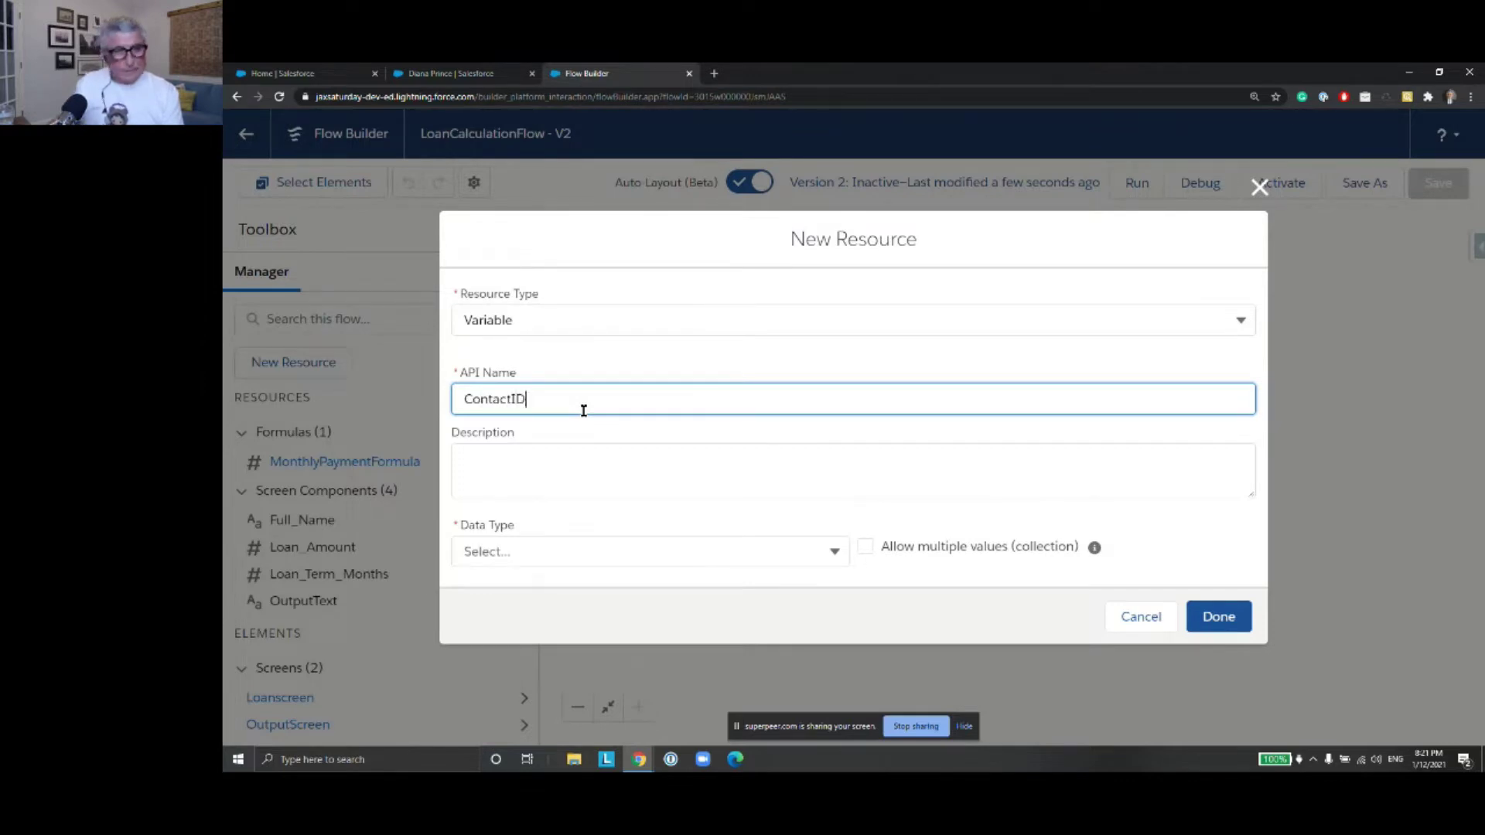
pyautogui.click(839, 555)
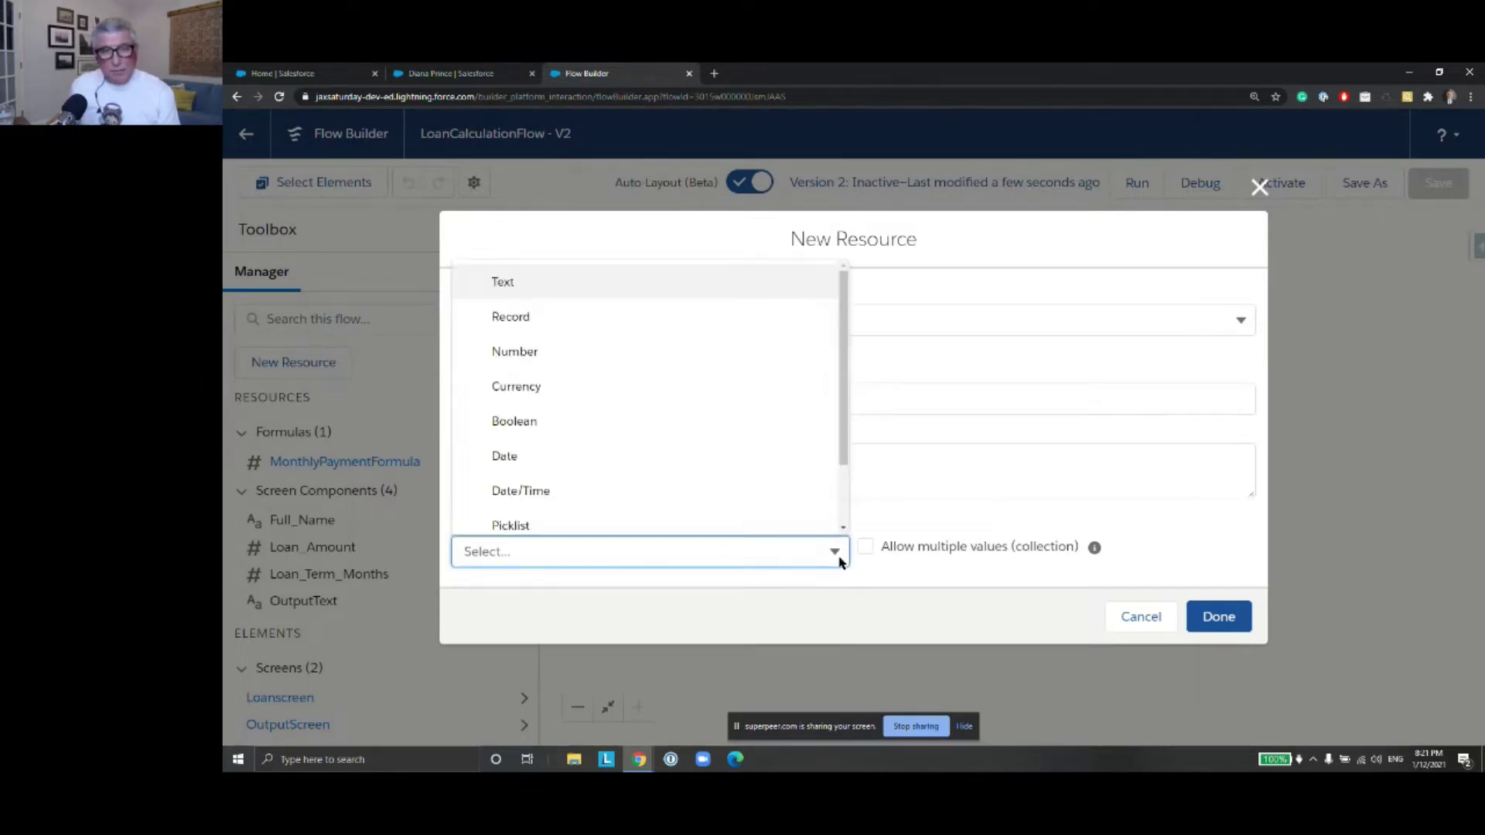
pyautogui.moveTo(844, 447); pyautogui.dragTo(839, 405)
pyautogui.click(614, 280)
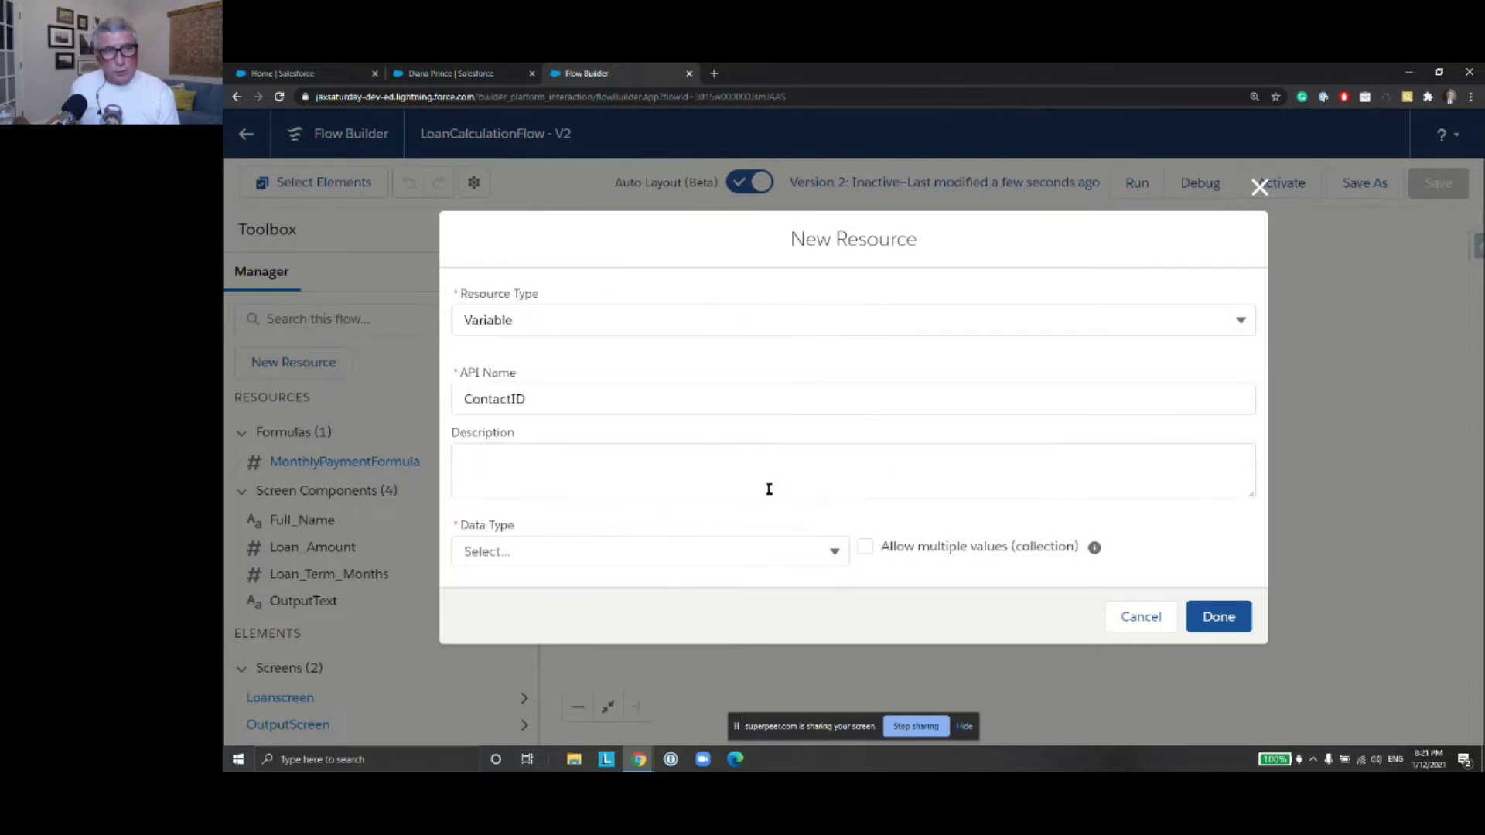
pyautogui.click(826, 548)
pyautogui.click(630, 287)
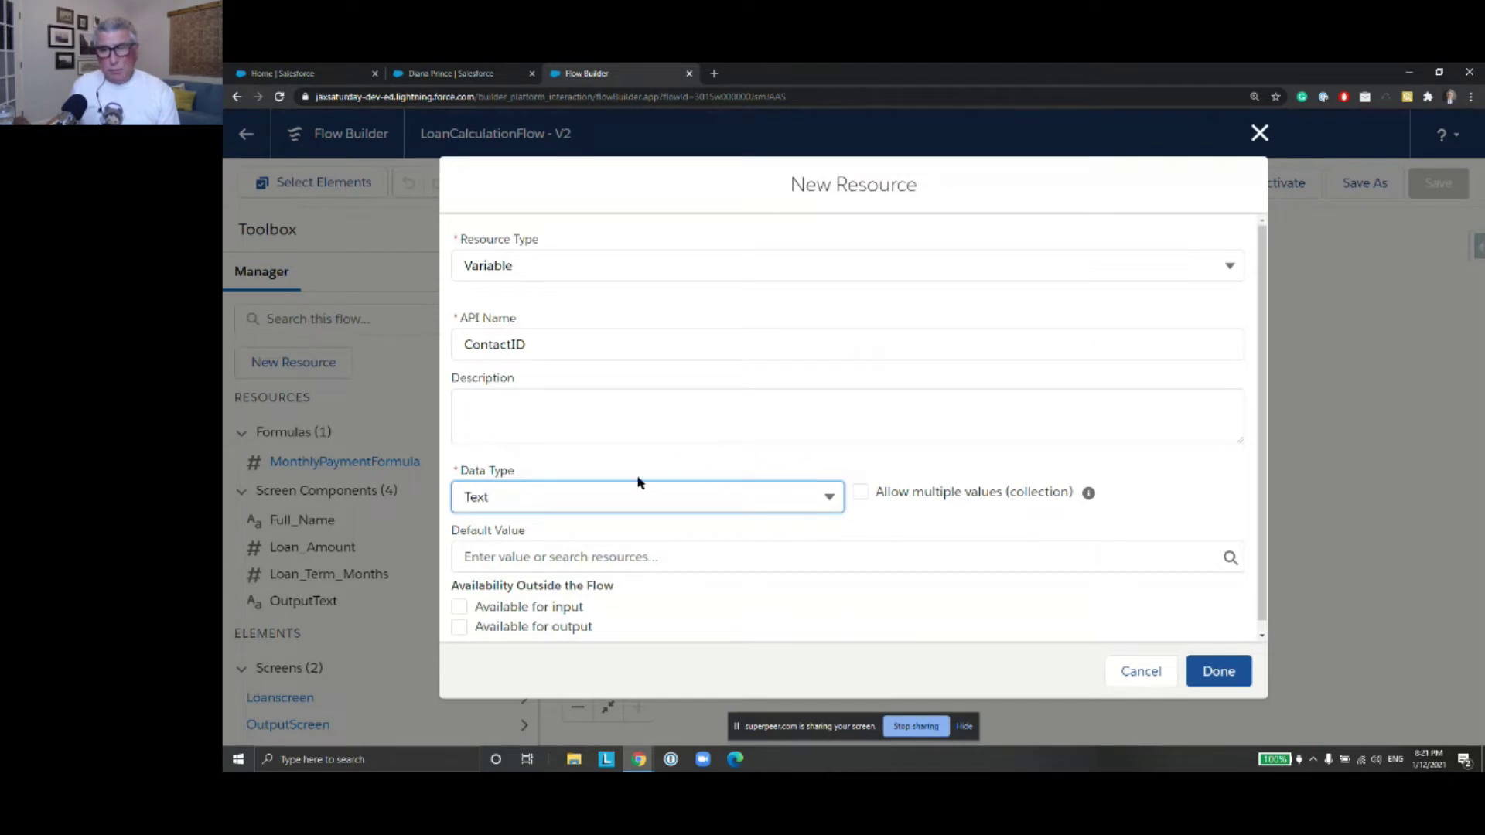
pyautogui.click(460, 608)
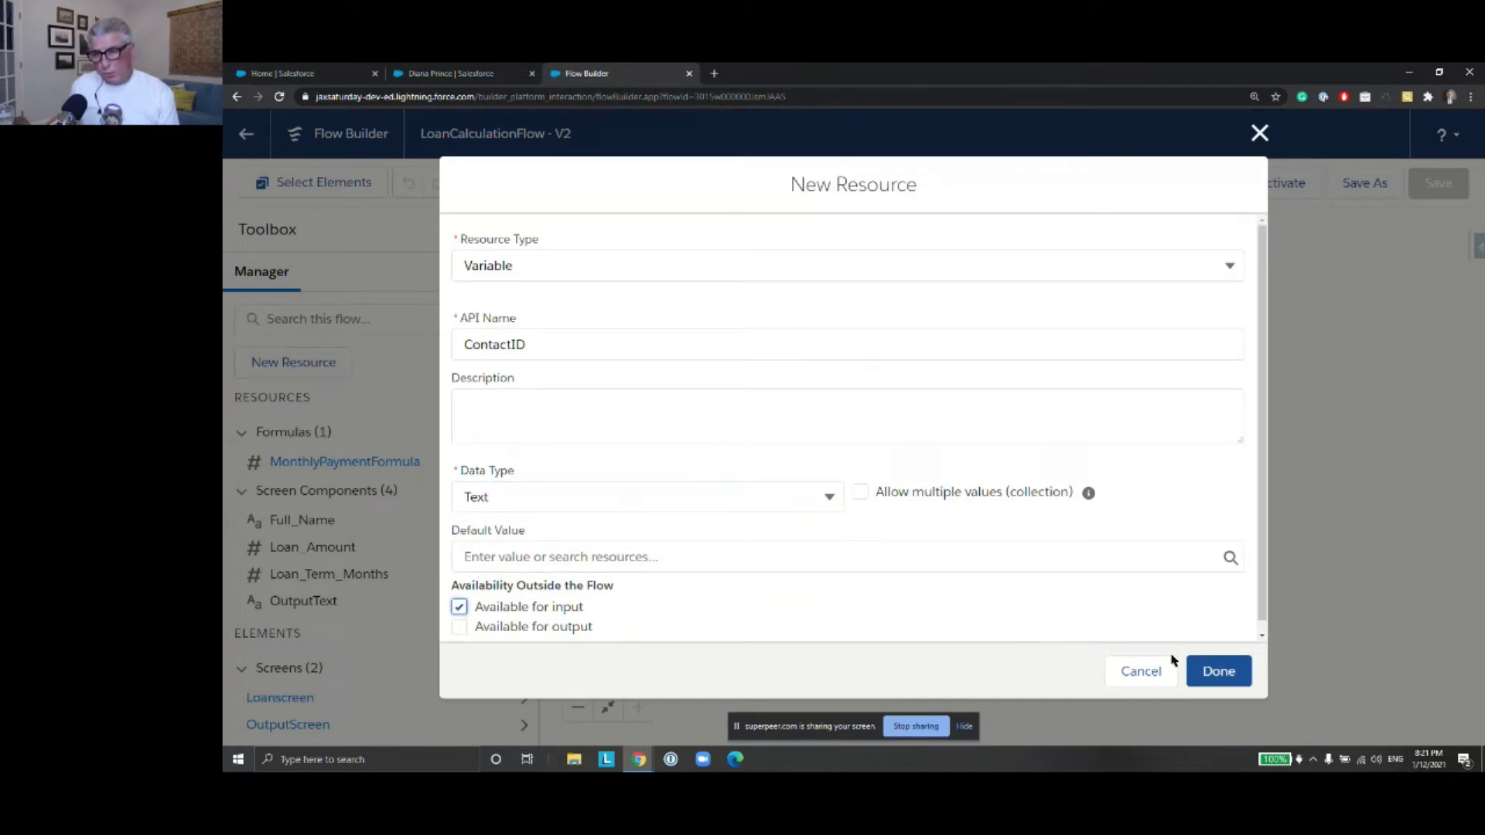
pyautogui.click(1226, 670)
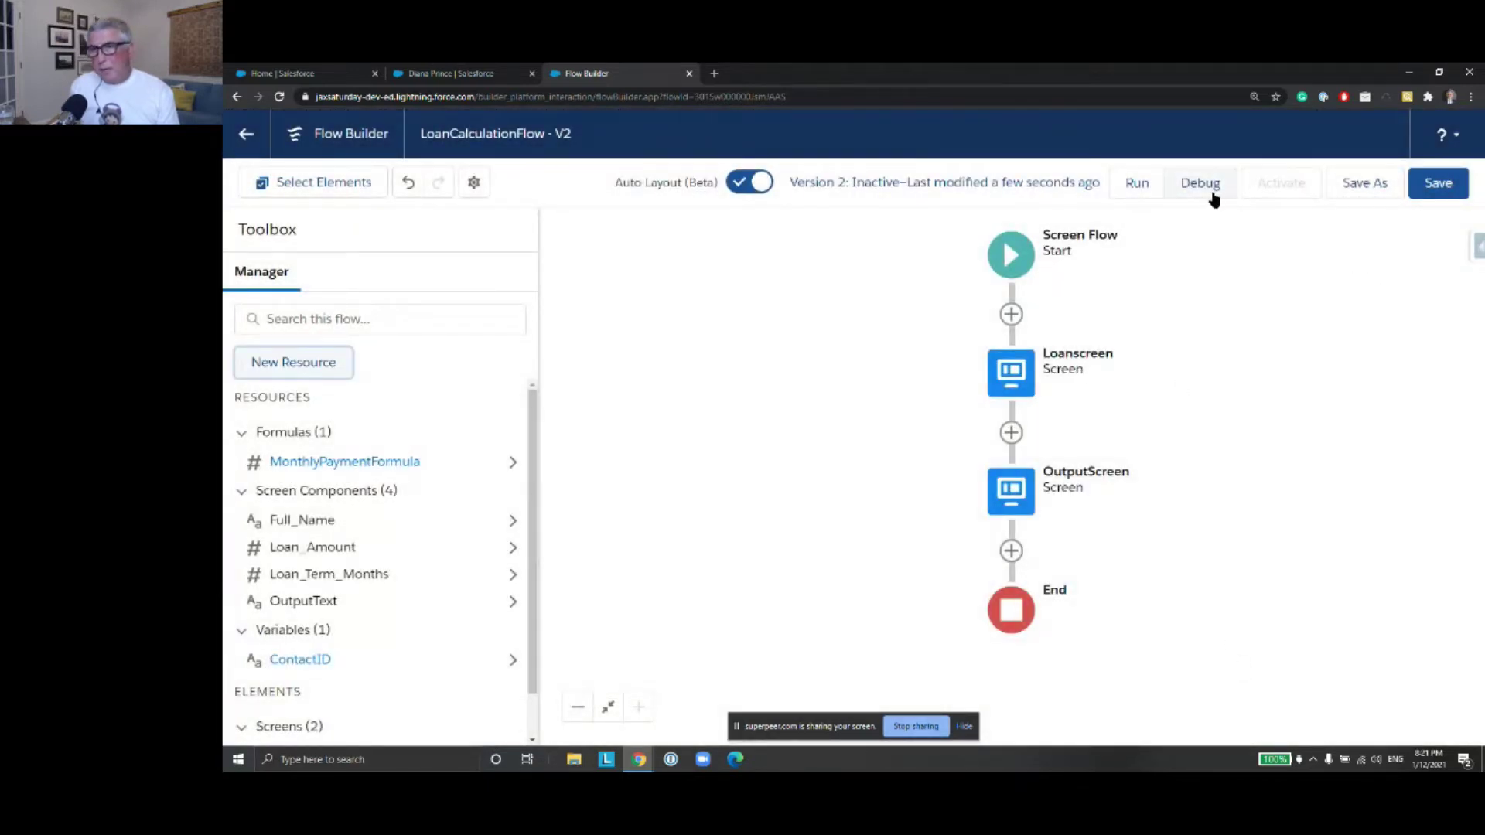
pyautogui.click(1447, 192)
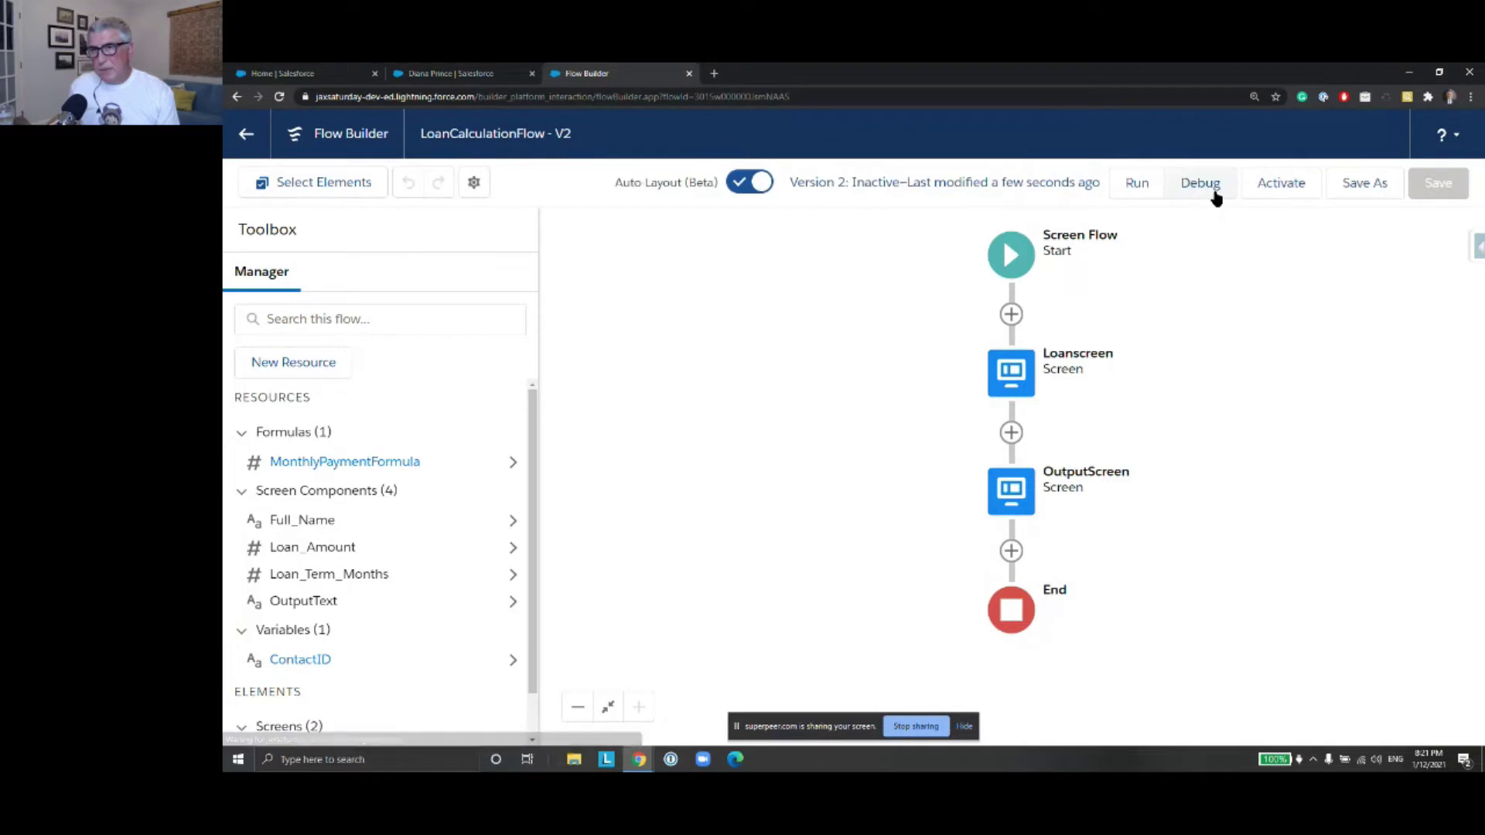
pyautogui.click(1214, 193)
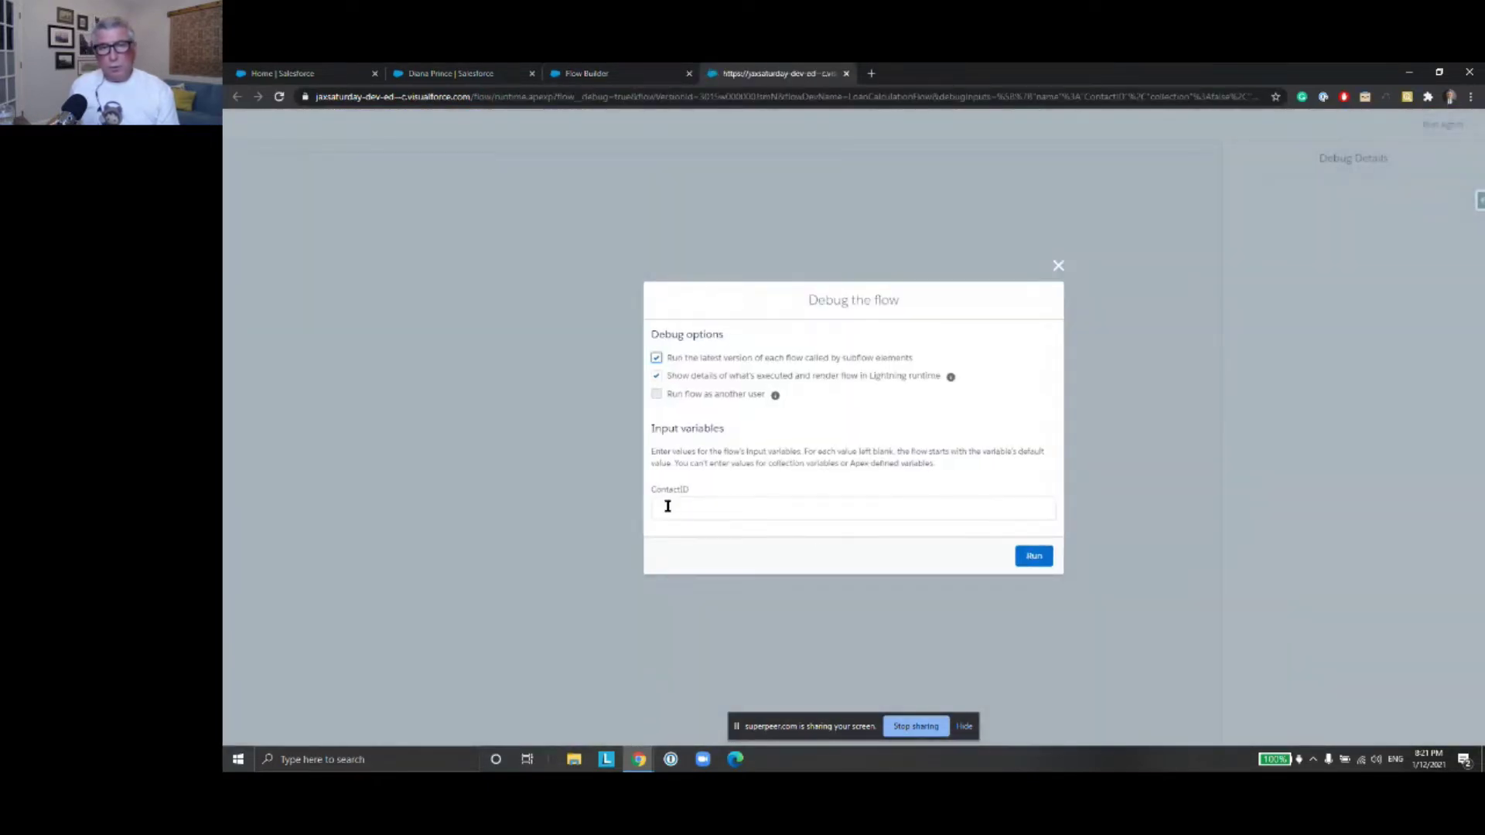
pyautogui.click(670, 508)
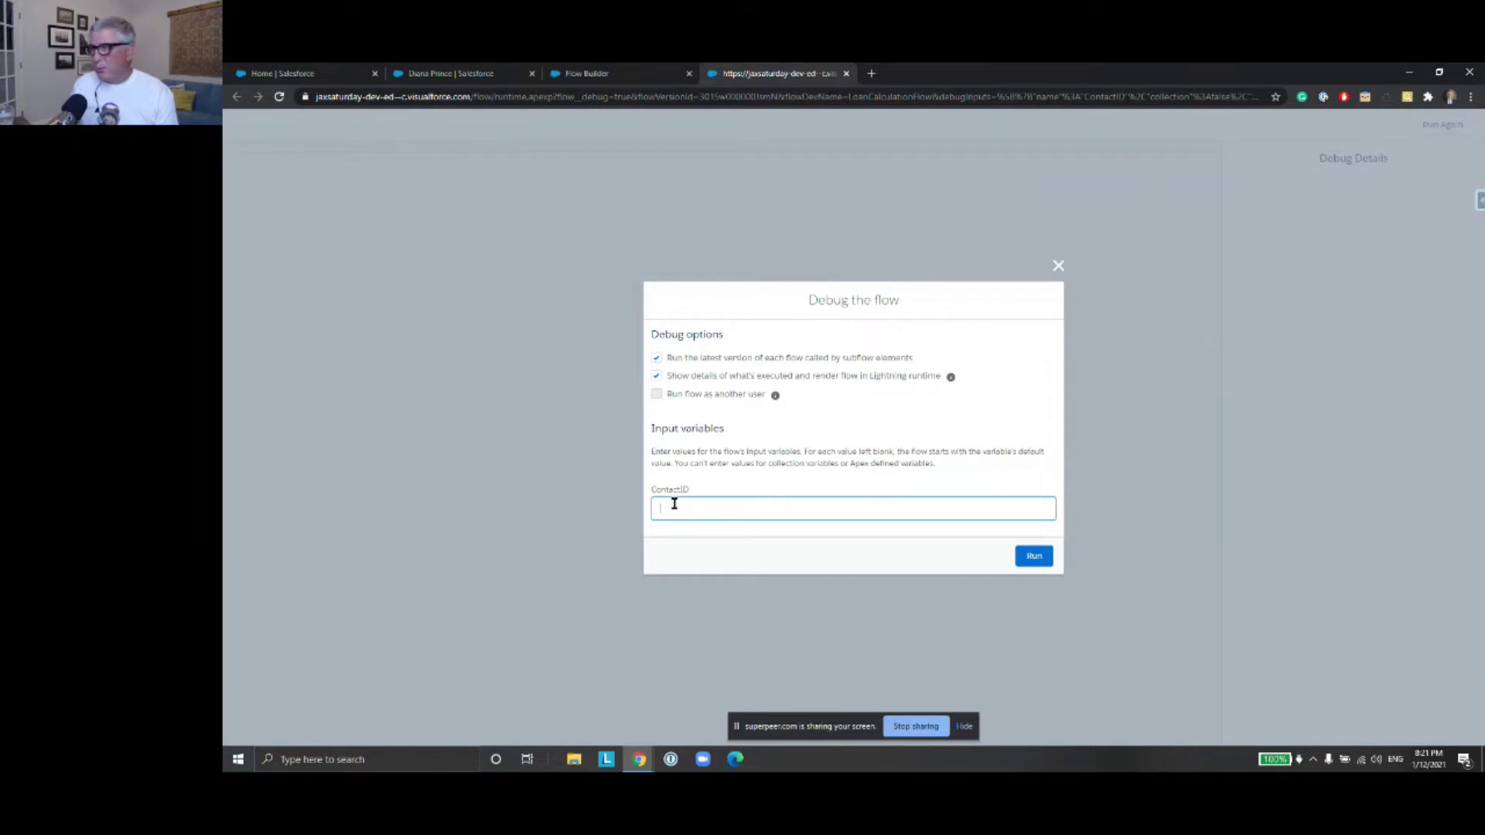
pyautogui.click(1059, 266)
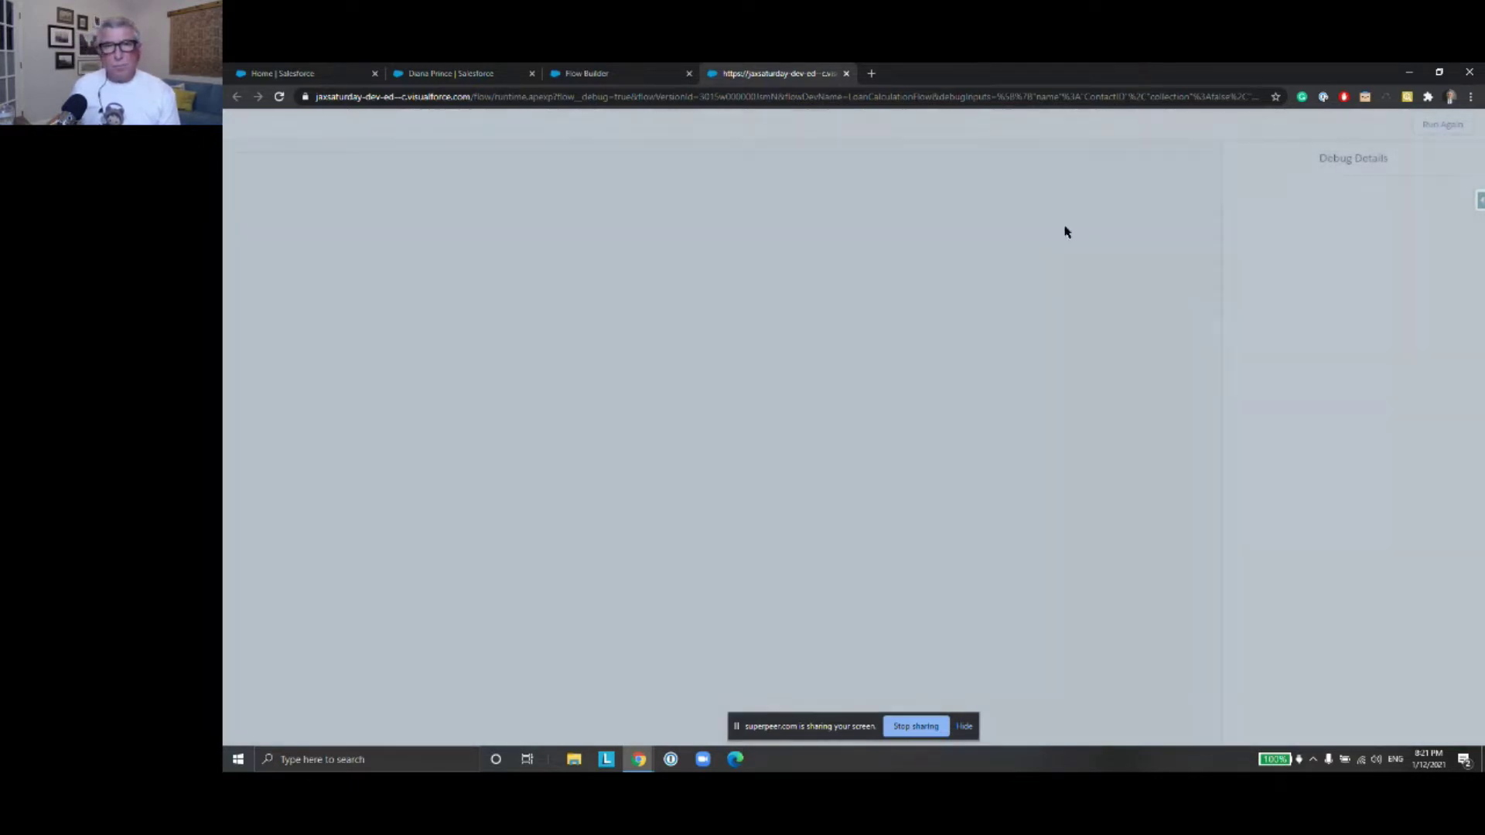
pyautogui.click(846, 74)
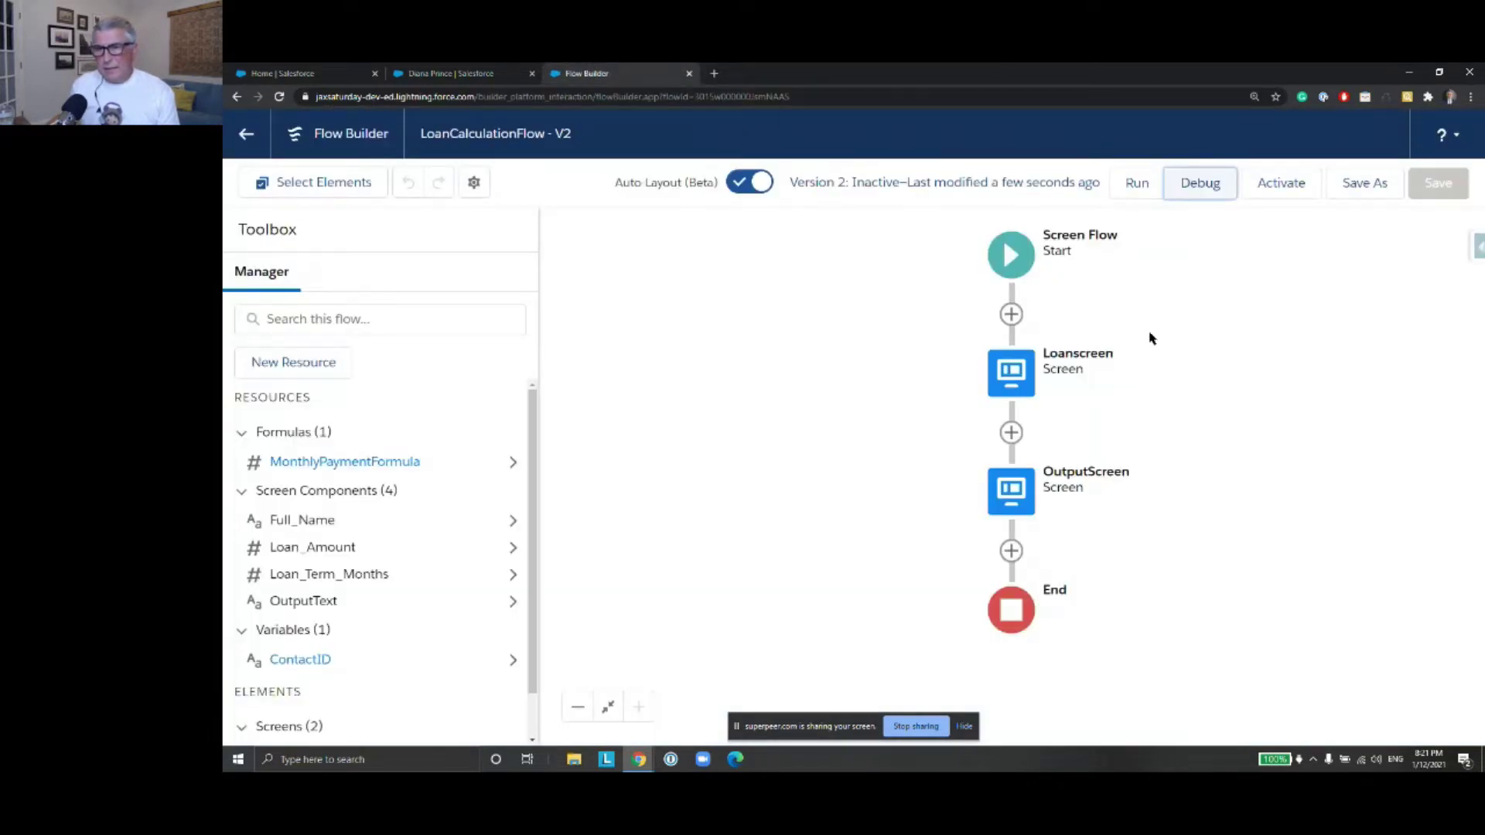
# Add a Get Records element 'Get Contact' after Start that queries Contact records
pyautogui.click(1011, 314)
pyautogui.scroll(-4, 1037, 482)
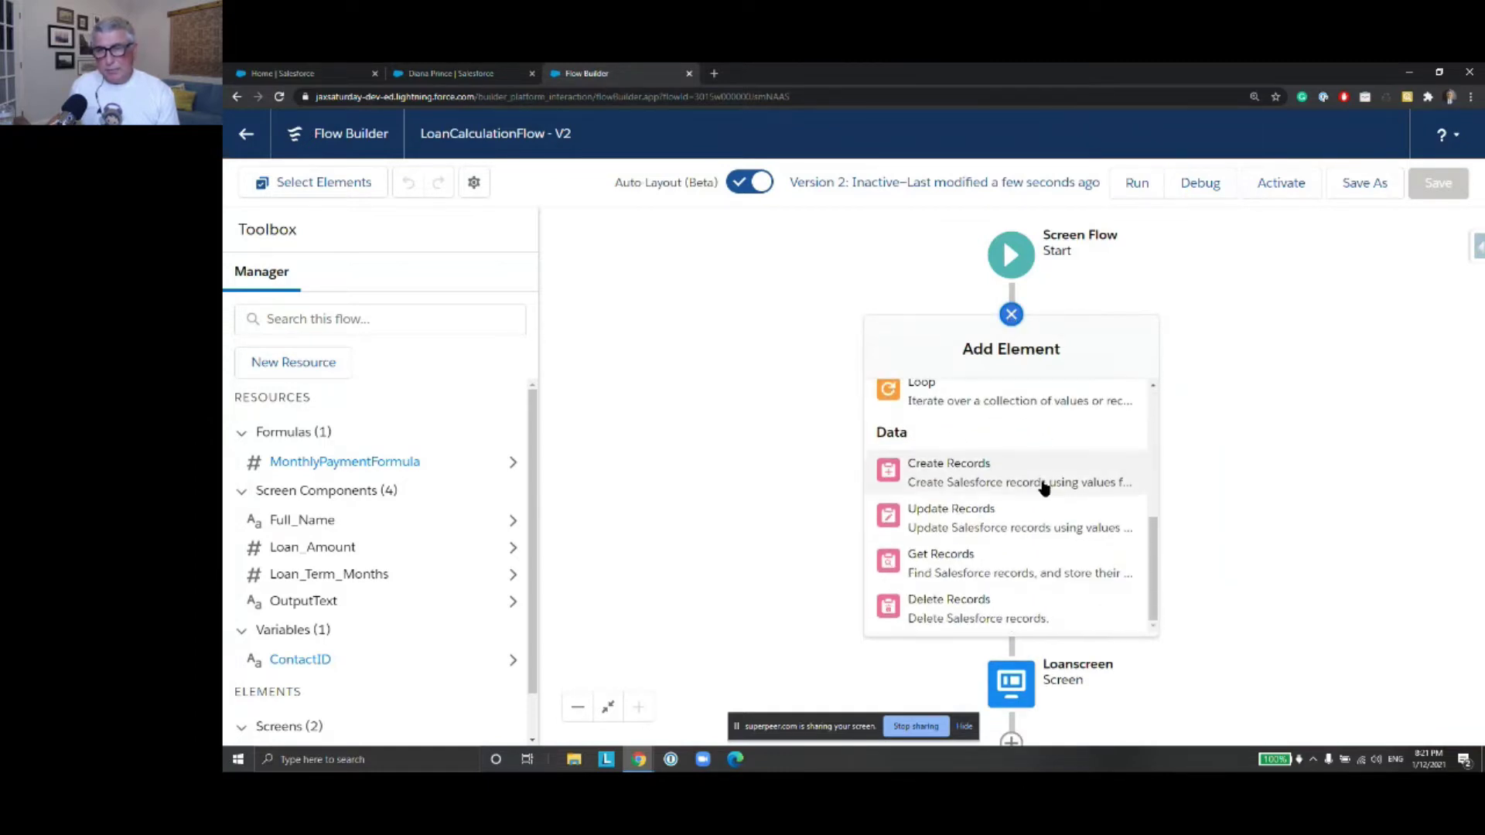
pyautogui.click(1016, 560)
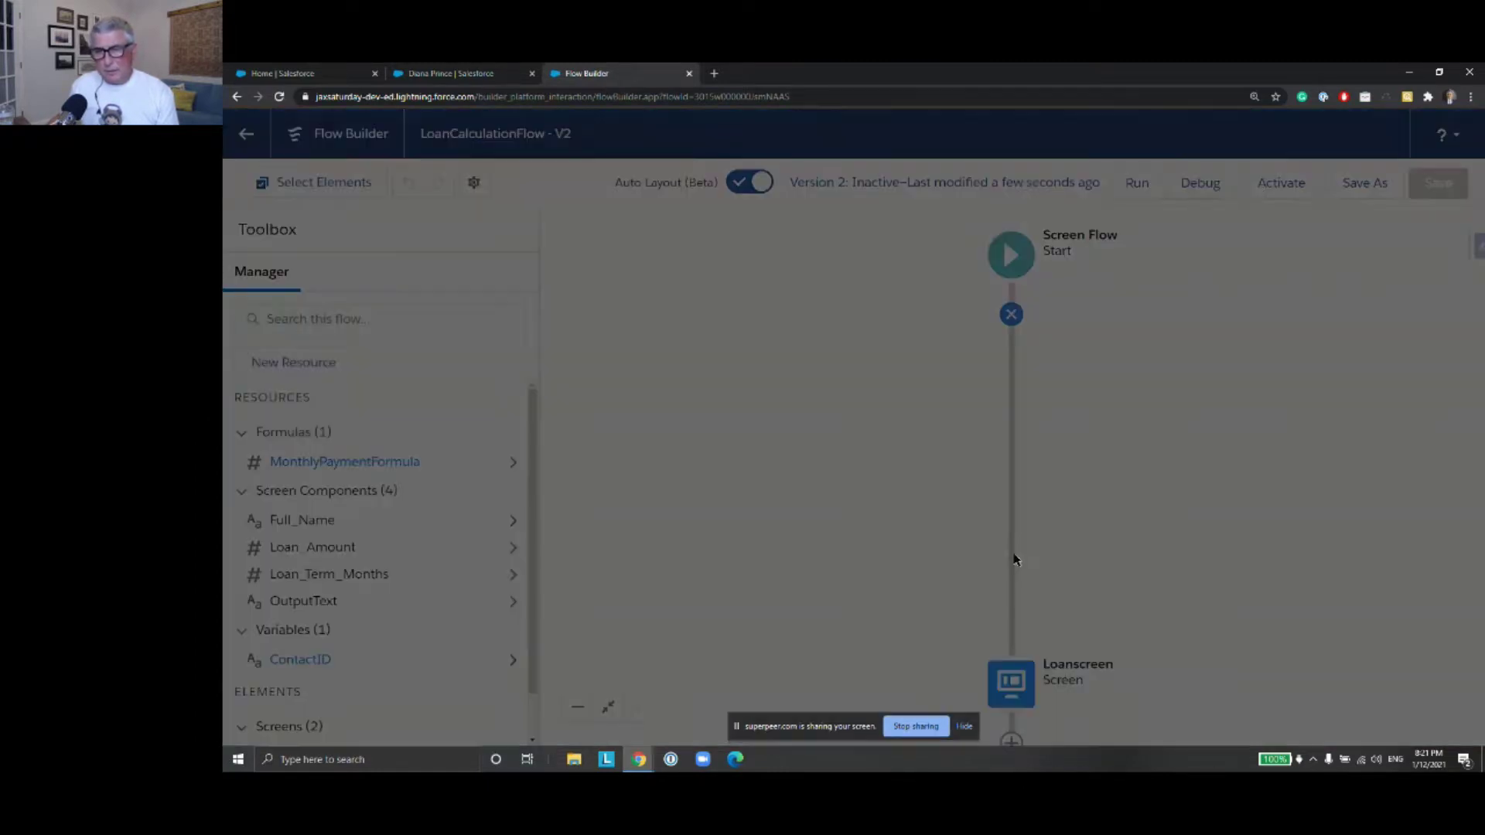
pyautogui.write('Get Contact')
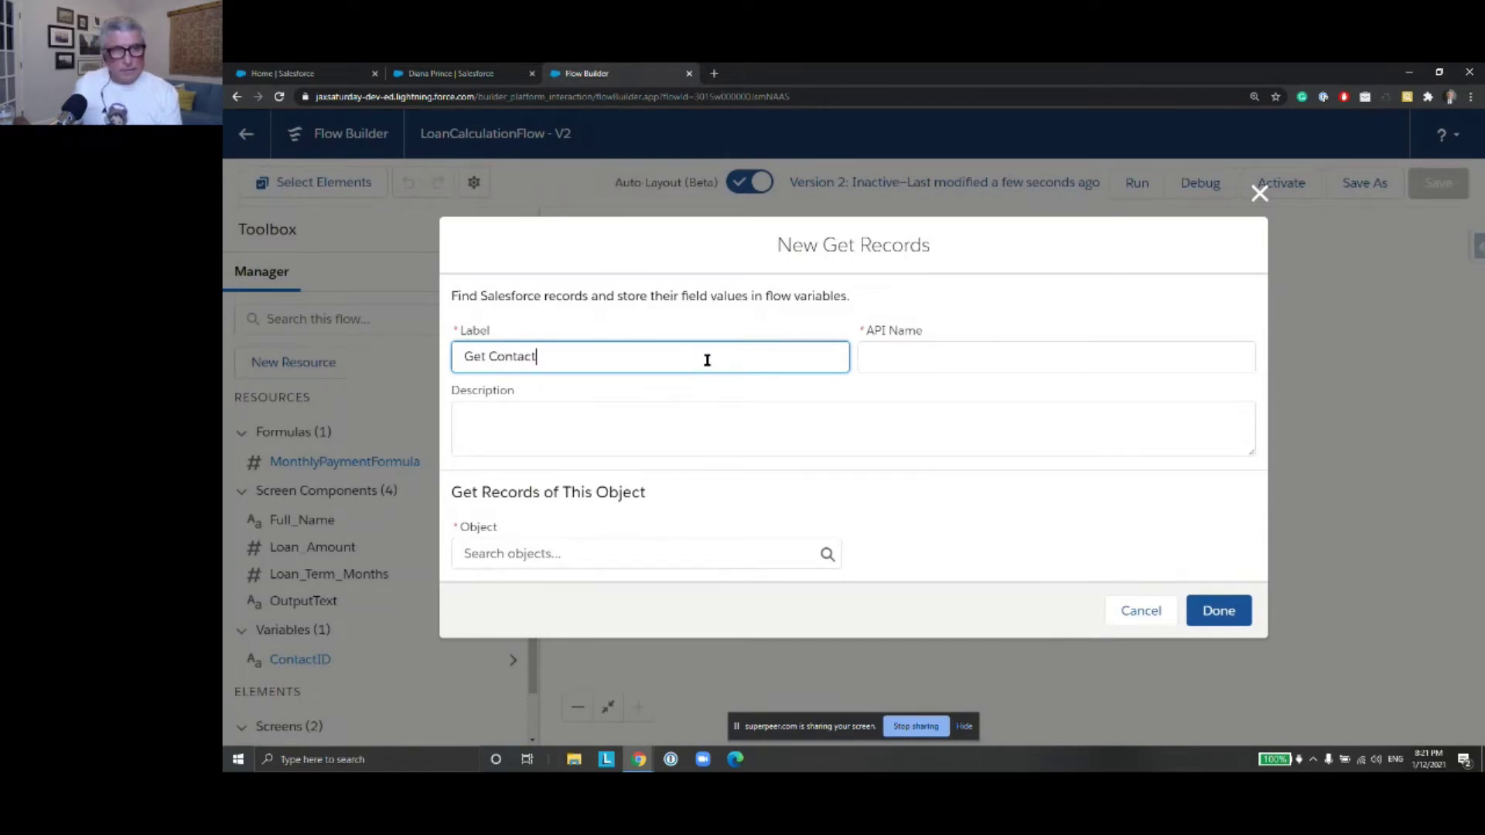
pyautogui.click(1016, 353)
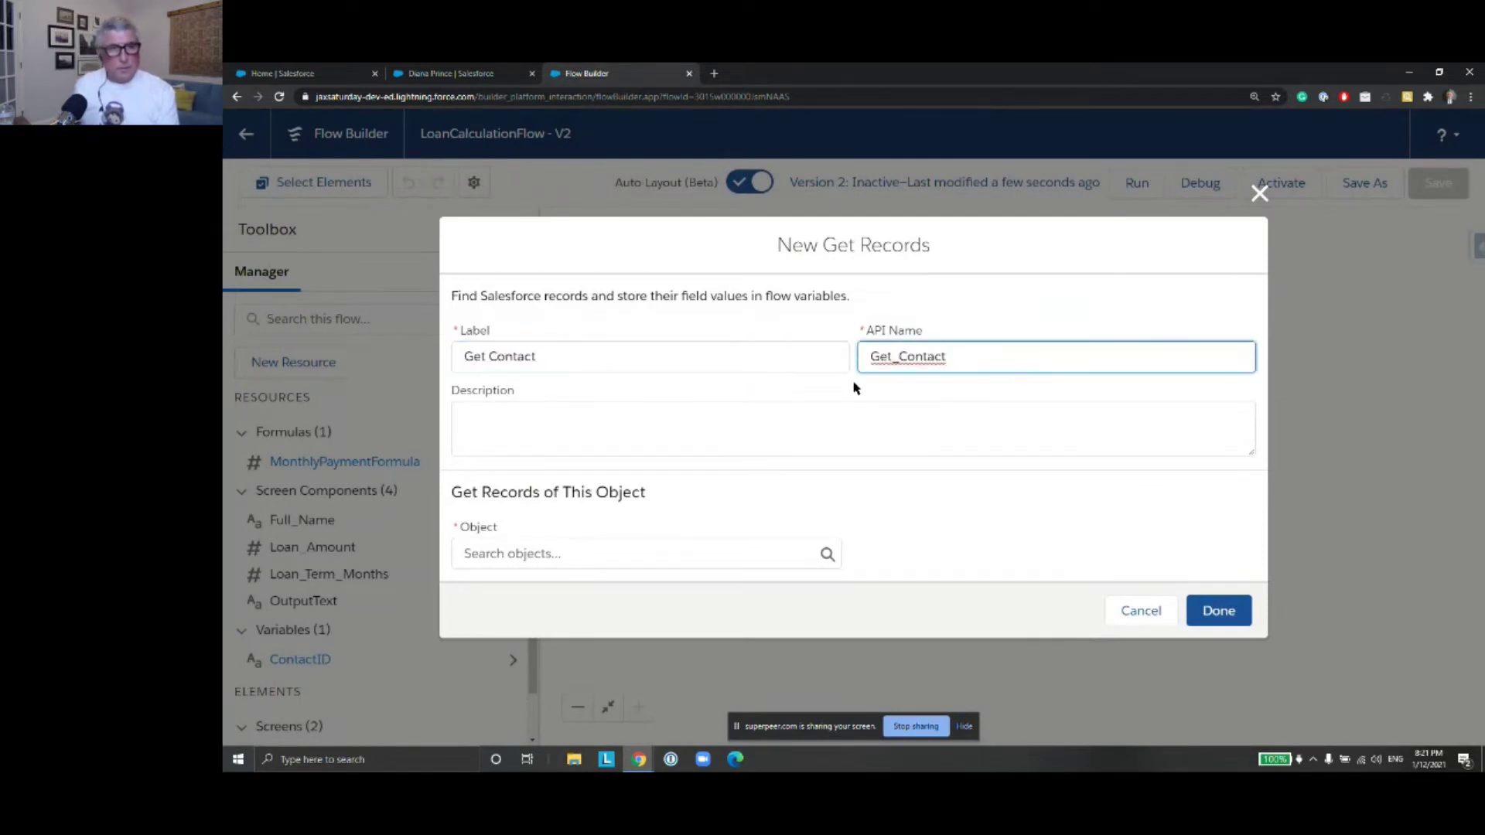
pyautogui.click(546, 553)
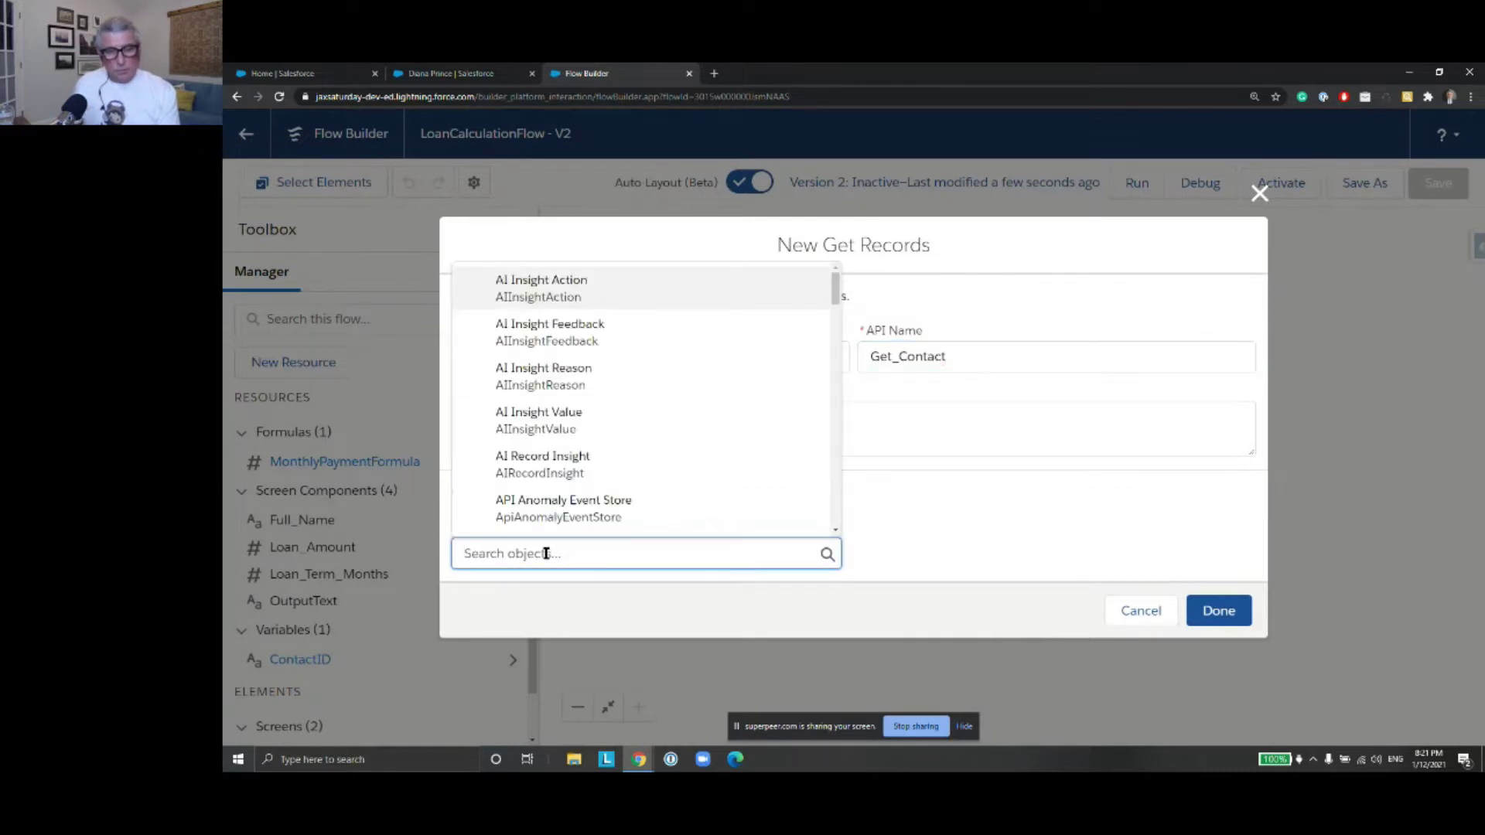
pyautogui.write('Contact')
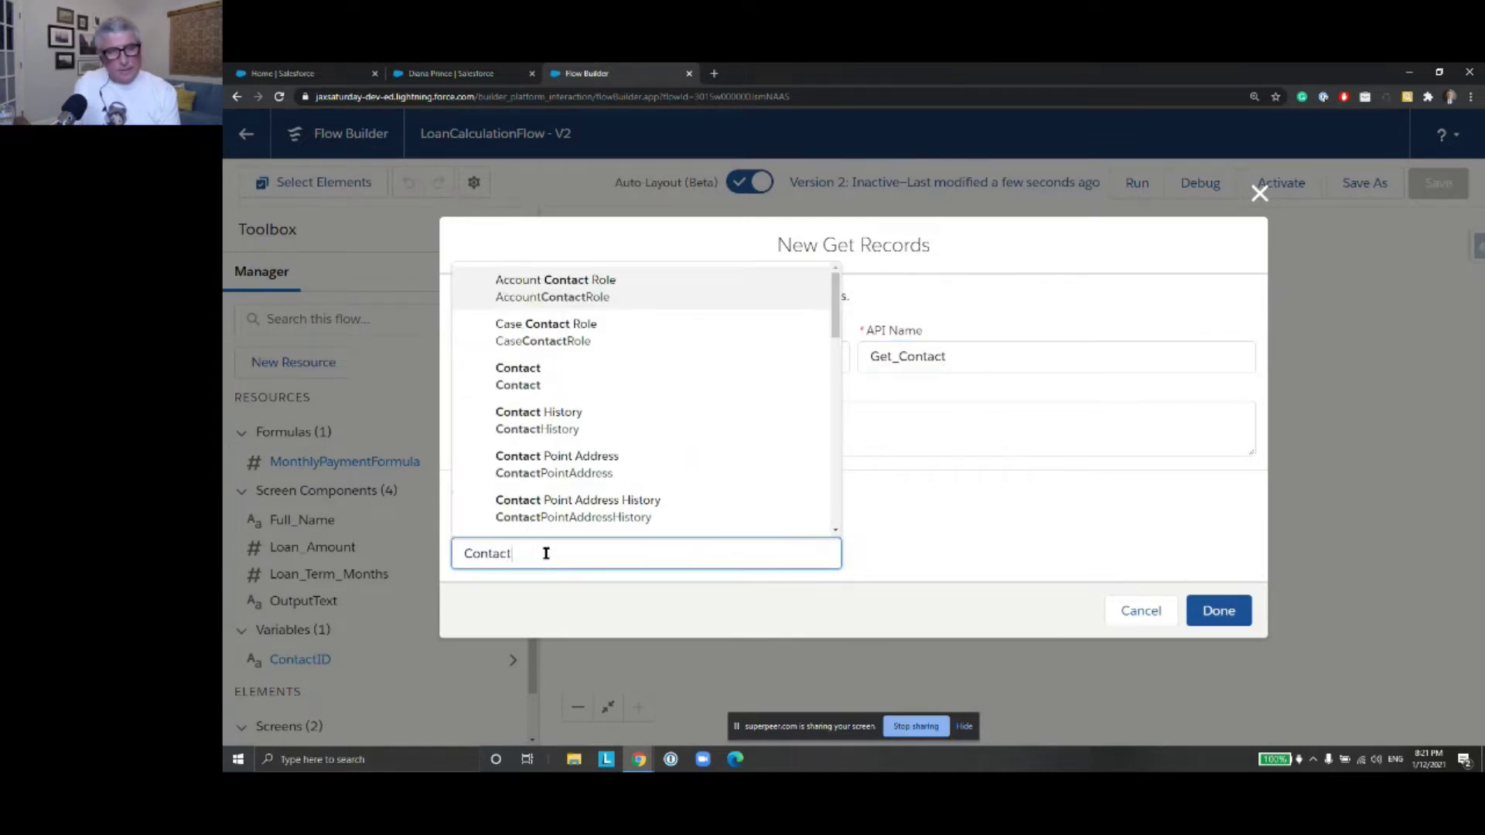
pyautogui.click(524, 374)
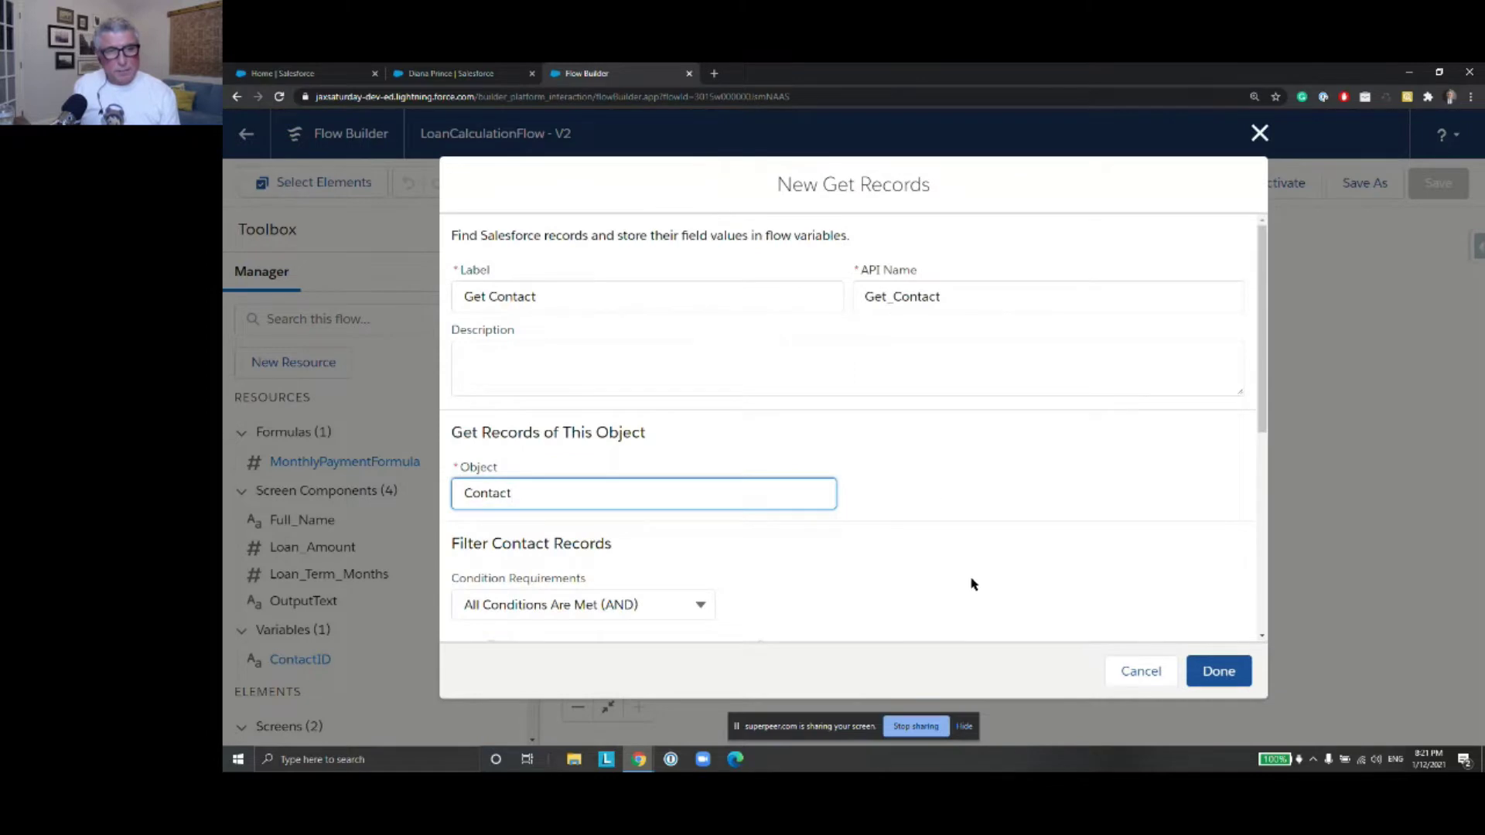
pyautogui.scroll(-3, 959, 580)
pyautogui.scroll(-1, 924, 571)
# Filter the contacts so Id equals {!ContactID}
pyautogui.click(608, 413)
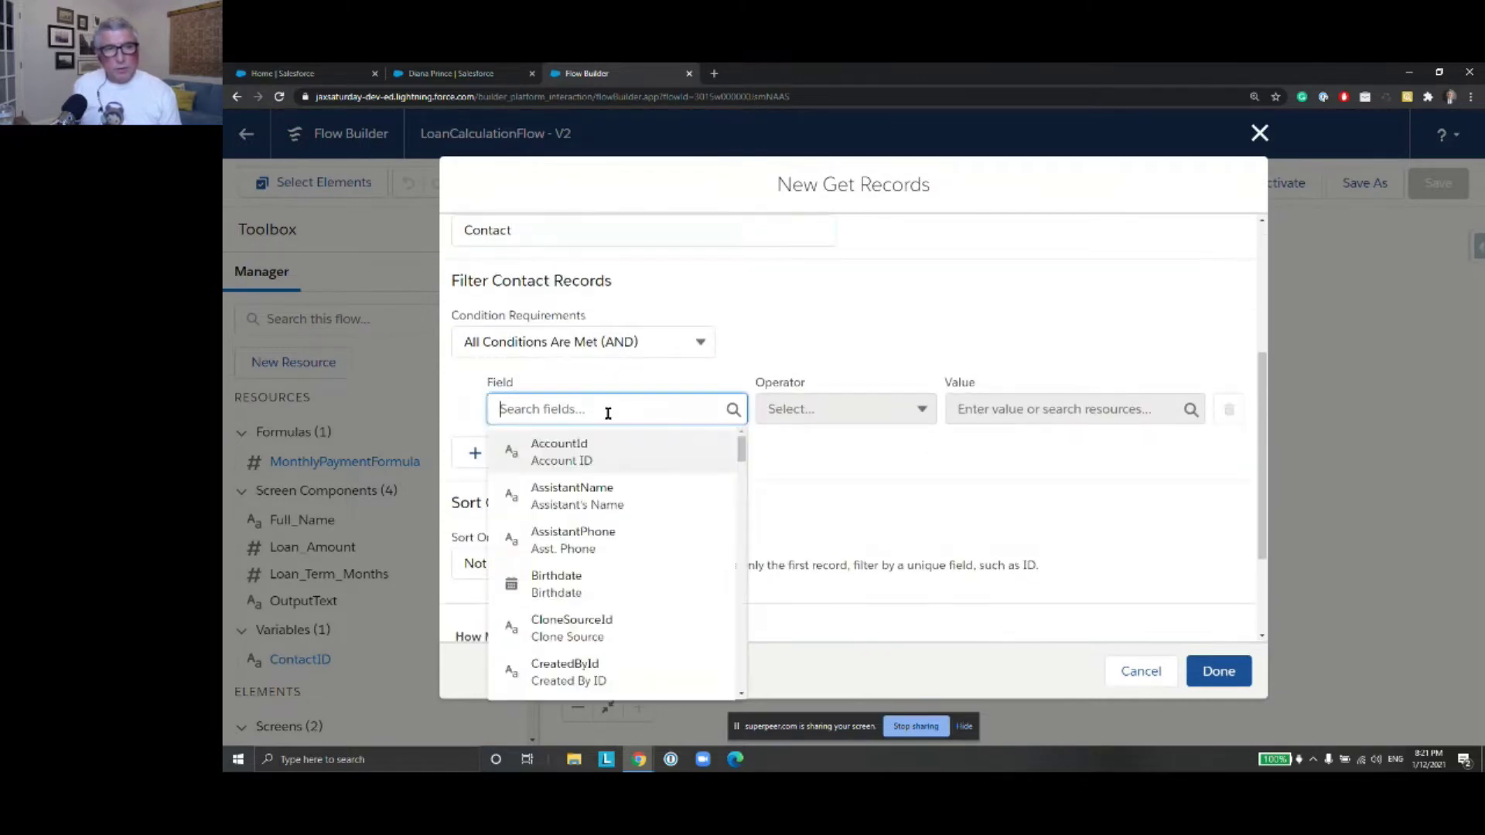
pyautogui.write('Id')
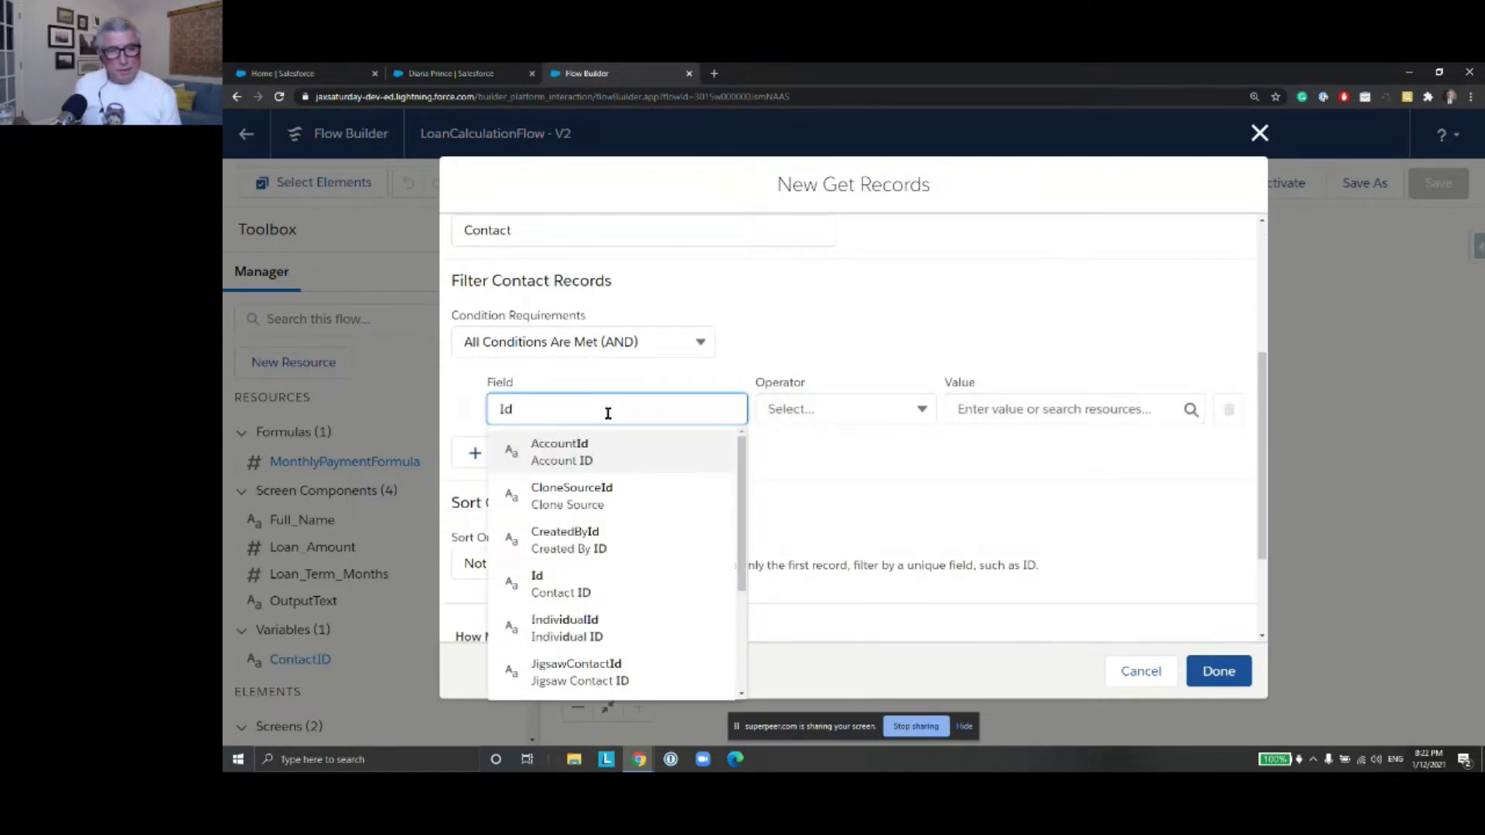
pyautogui.click(610, 583)
pyautogui.click(1028, 416)
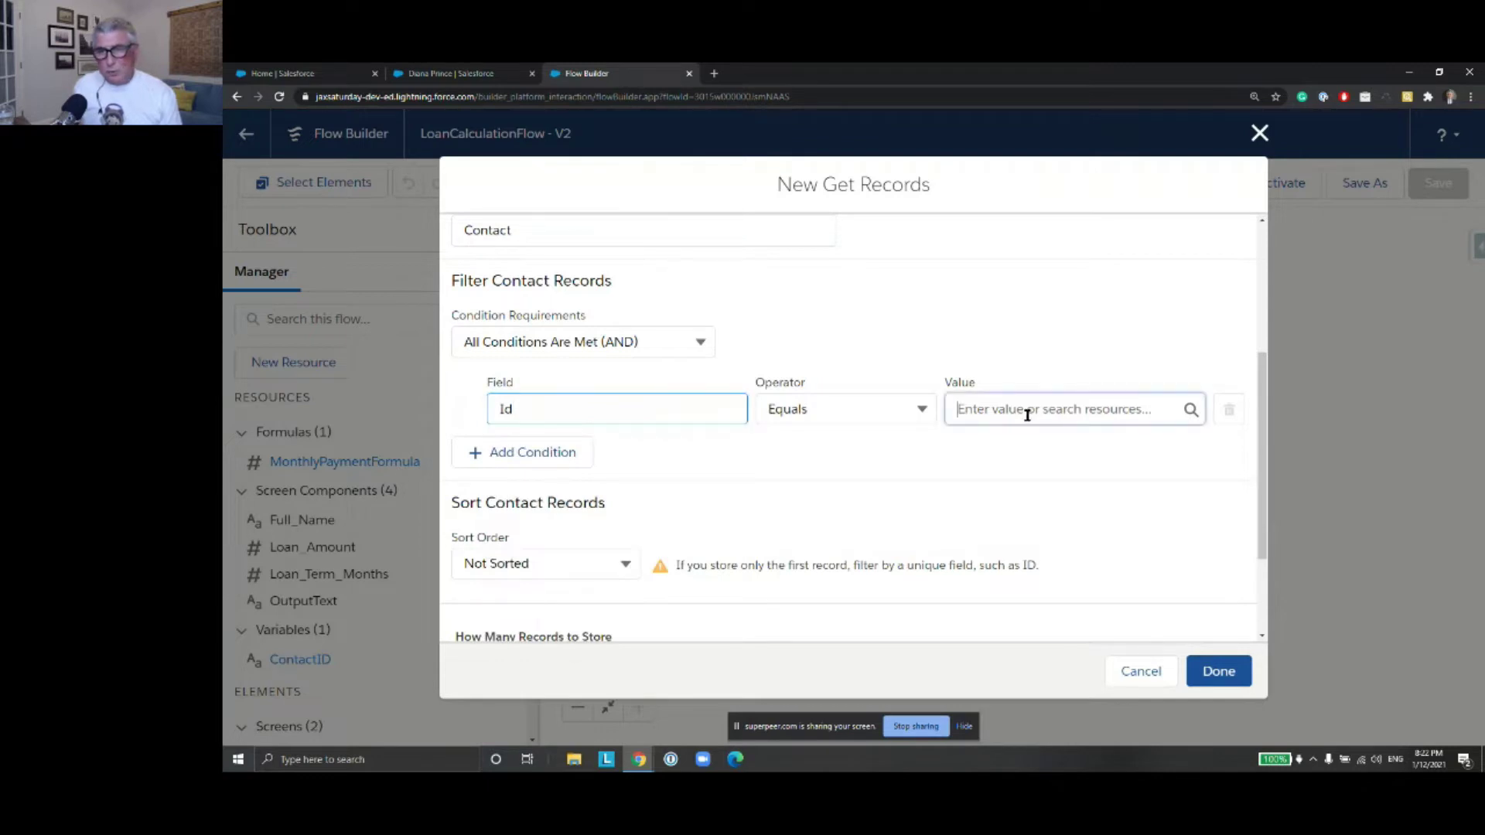
pyautogui.write('Contac')
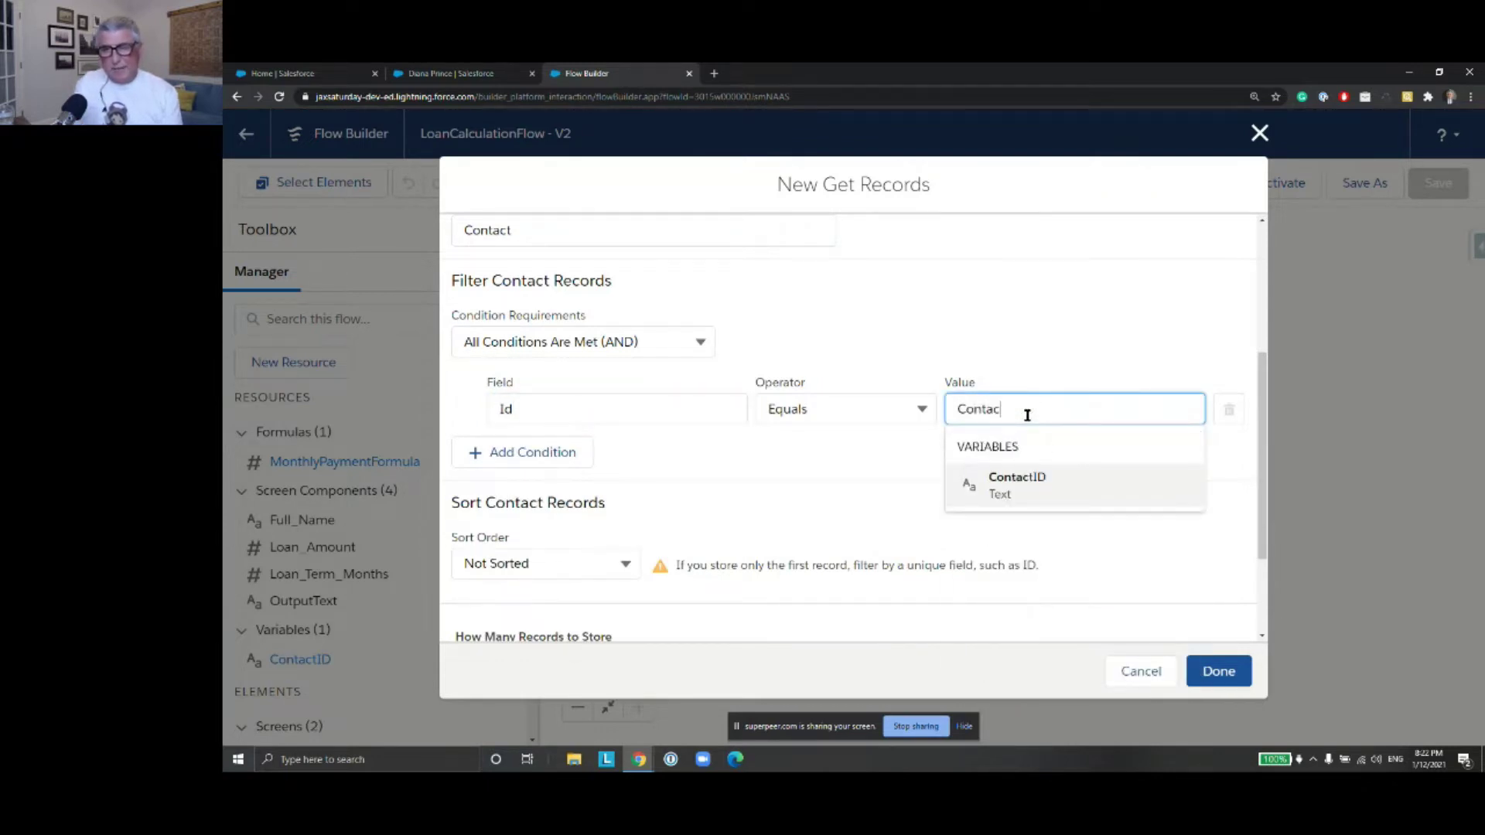
pyautogui.click(1071, 487)
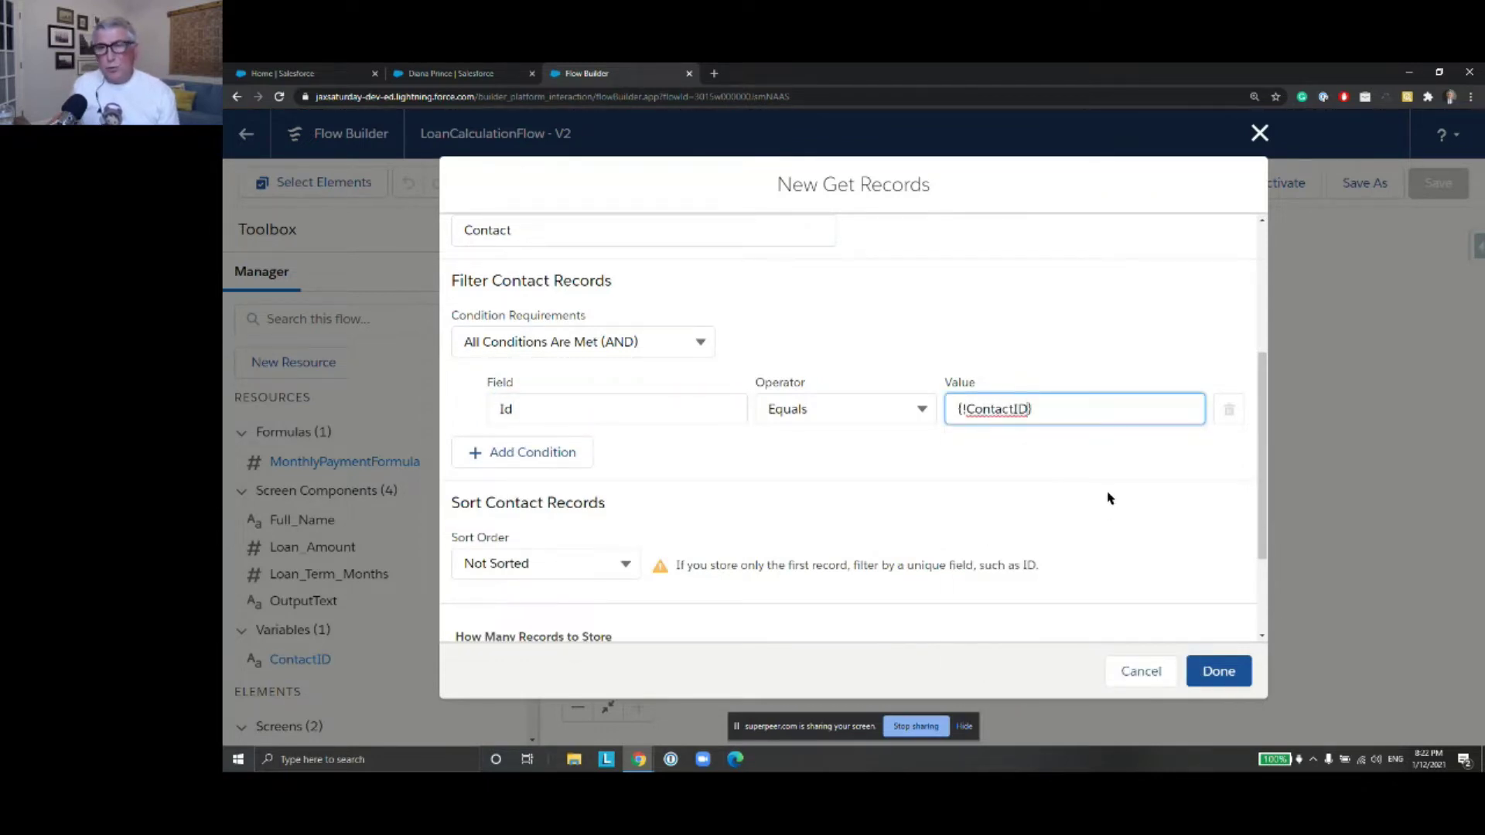
pyautogui.scroll(-2, 1122, 495)
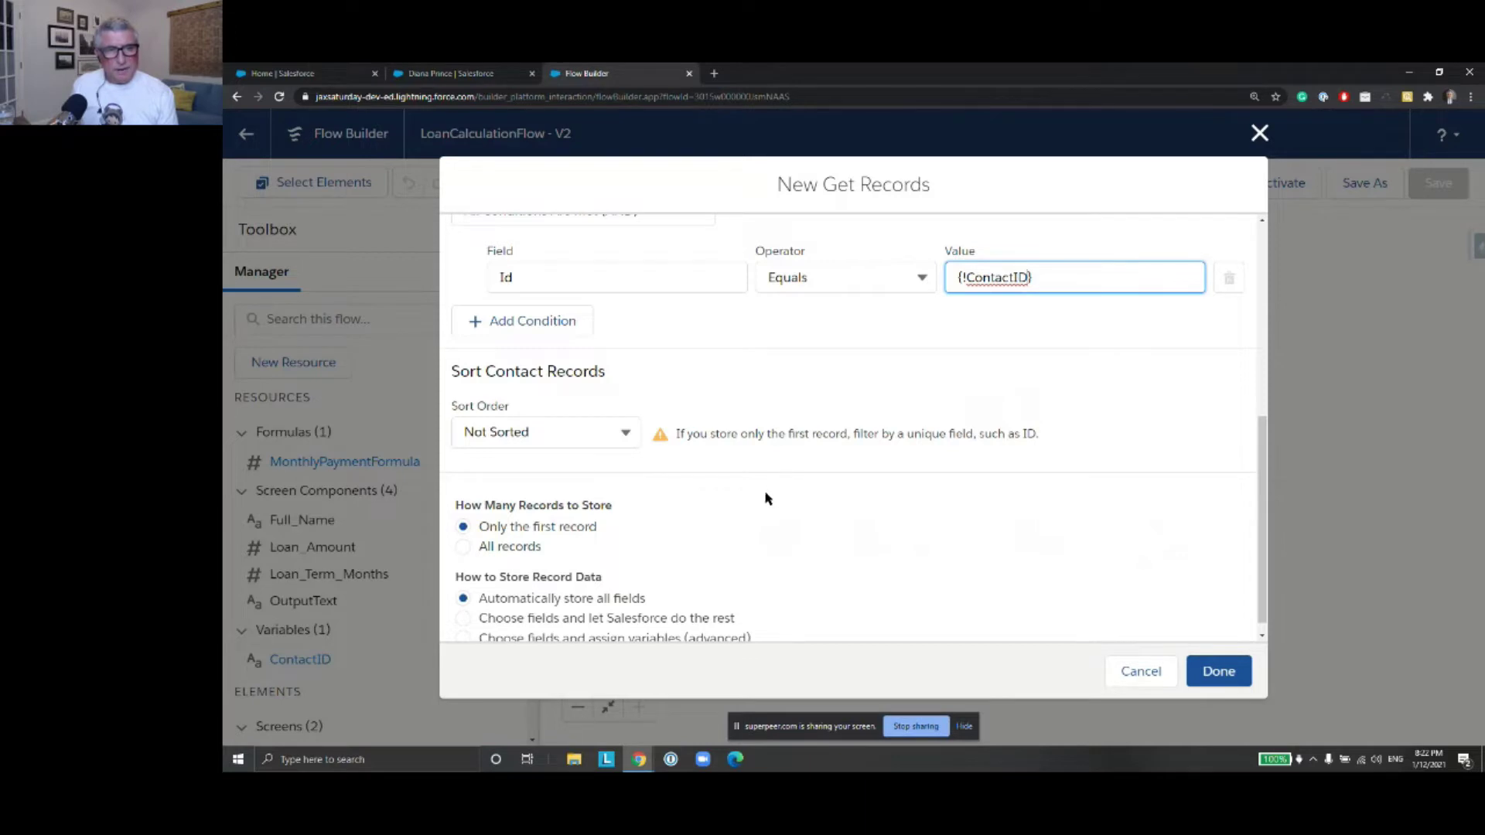
pyautogui.scroll(-1, 766, 497)
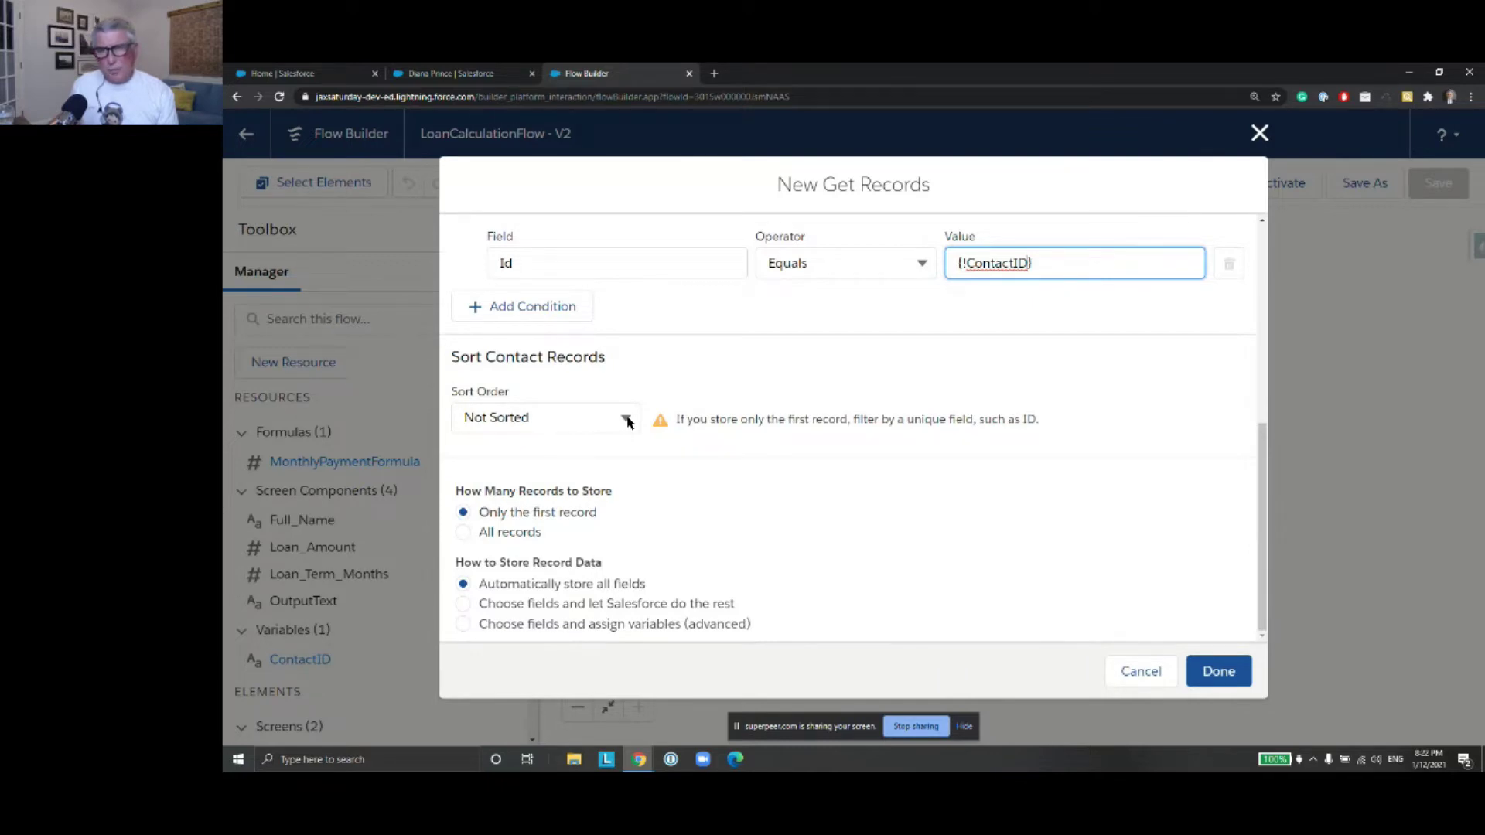
# Sort the results ascending by Id, keeping only the first record
pyautogui.click(627, 420)
pyautogui.click(613, 454)
pyautogui.click(742, 418)
pyautogui.write('Id')
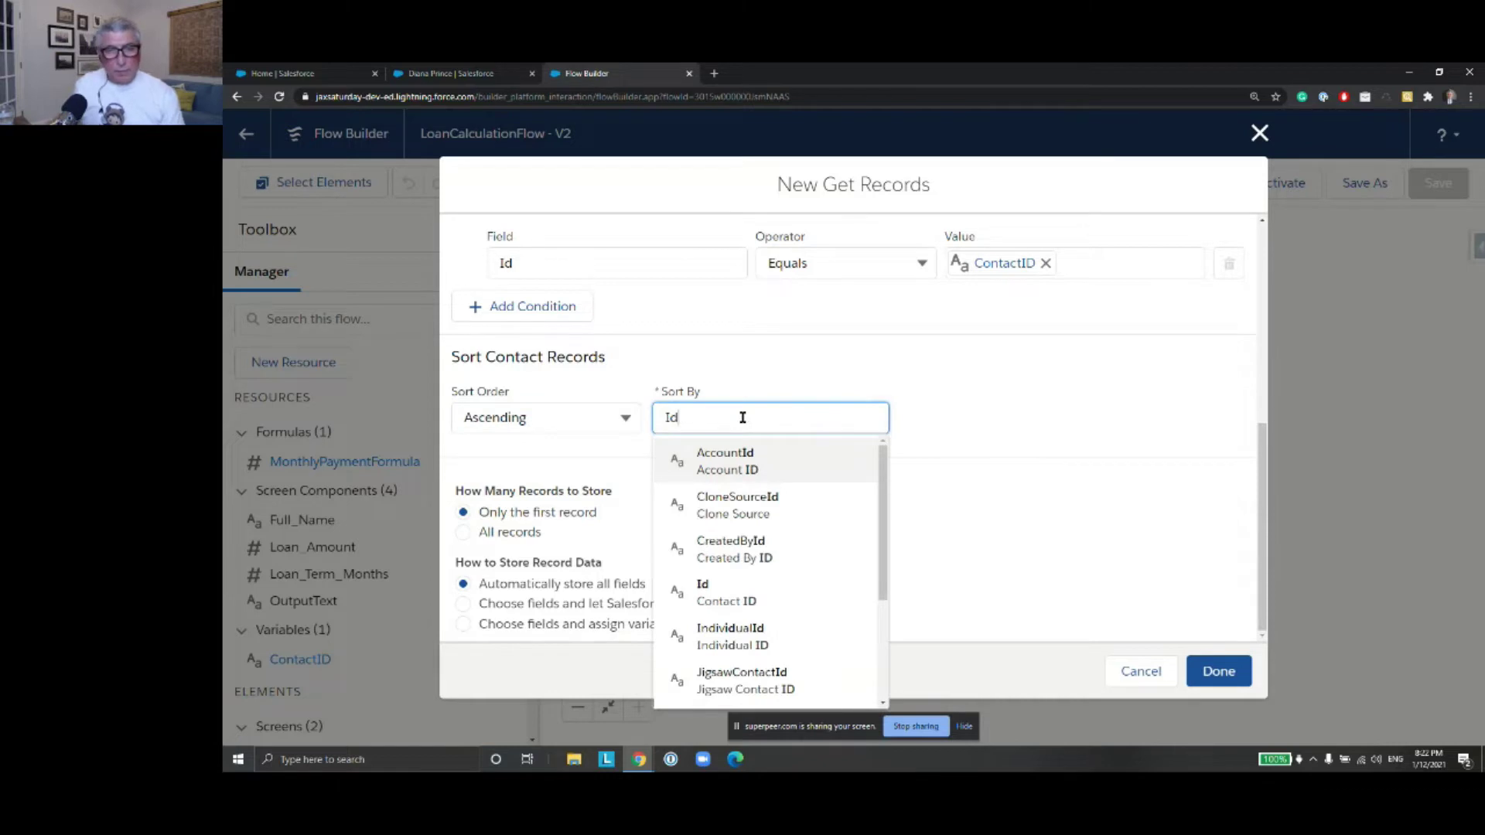
pyautogui.click(763, 597)
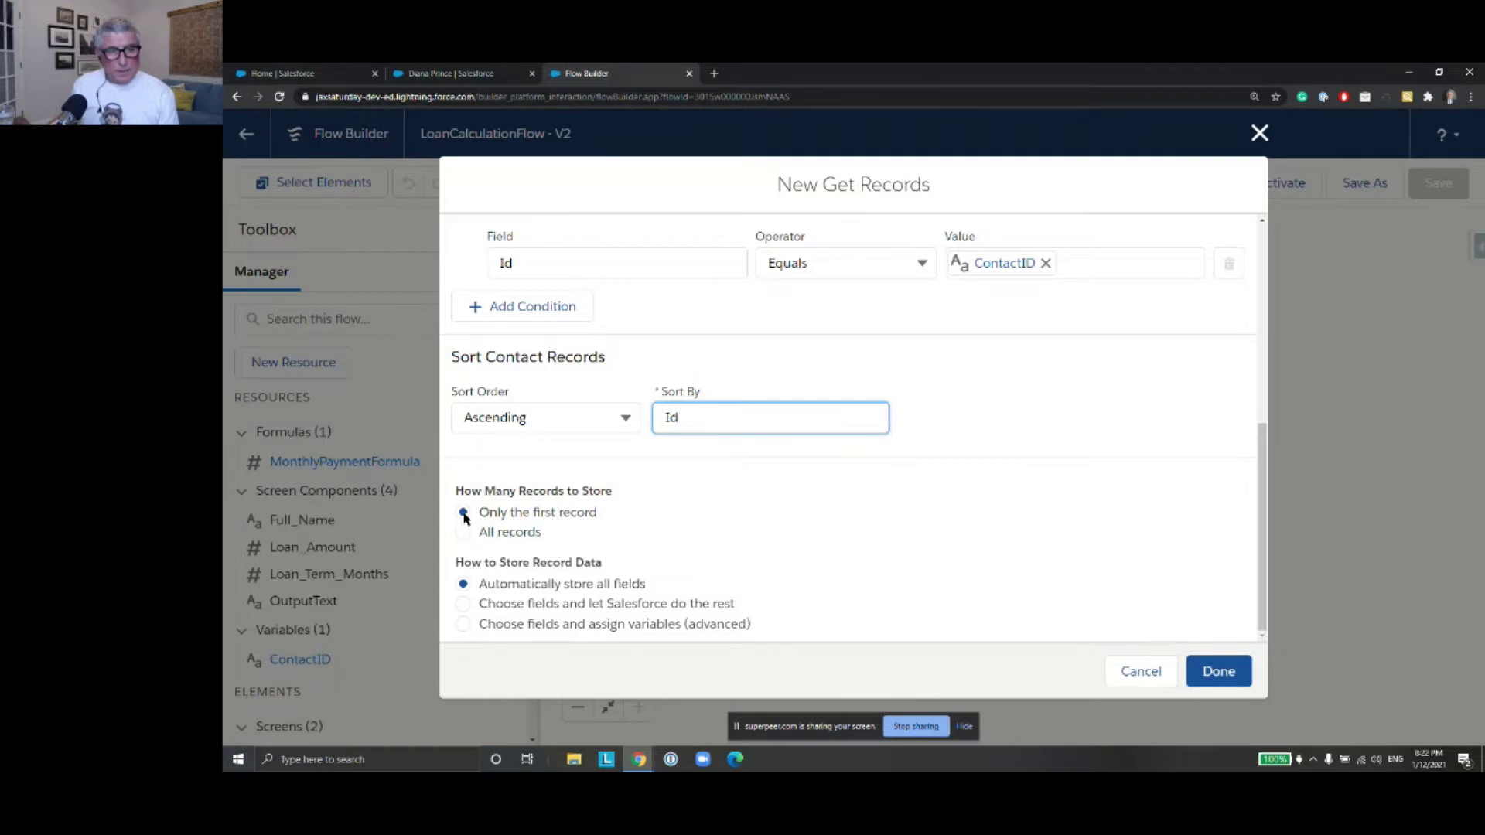
pyautogui.click(1219, 671)
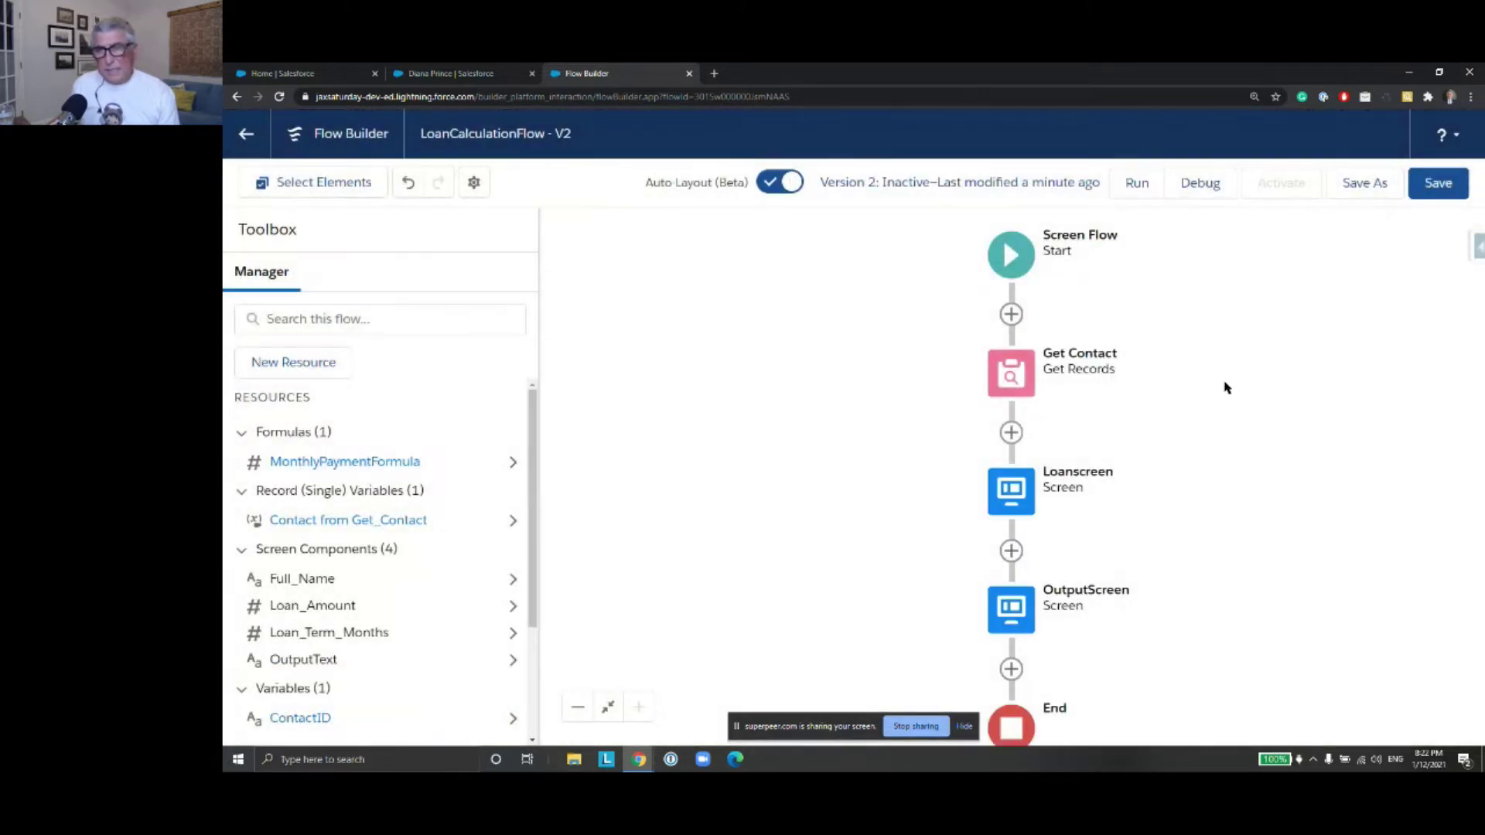
# Switch Get Contact to choosing fields and storing them in separate variables
pyautogui.moveTo(1238, 479); pyautogui.dragTo(1222, 454)
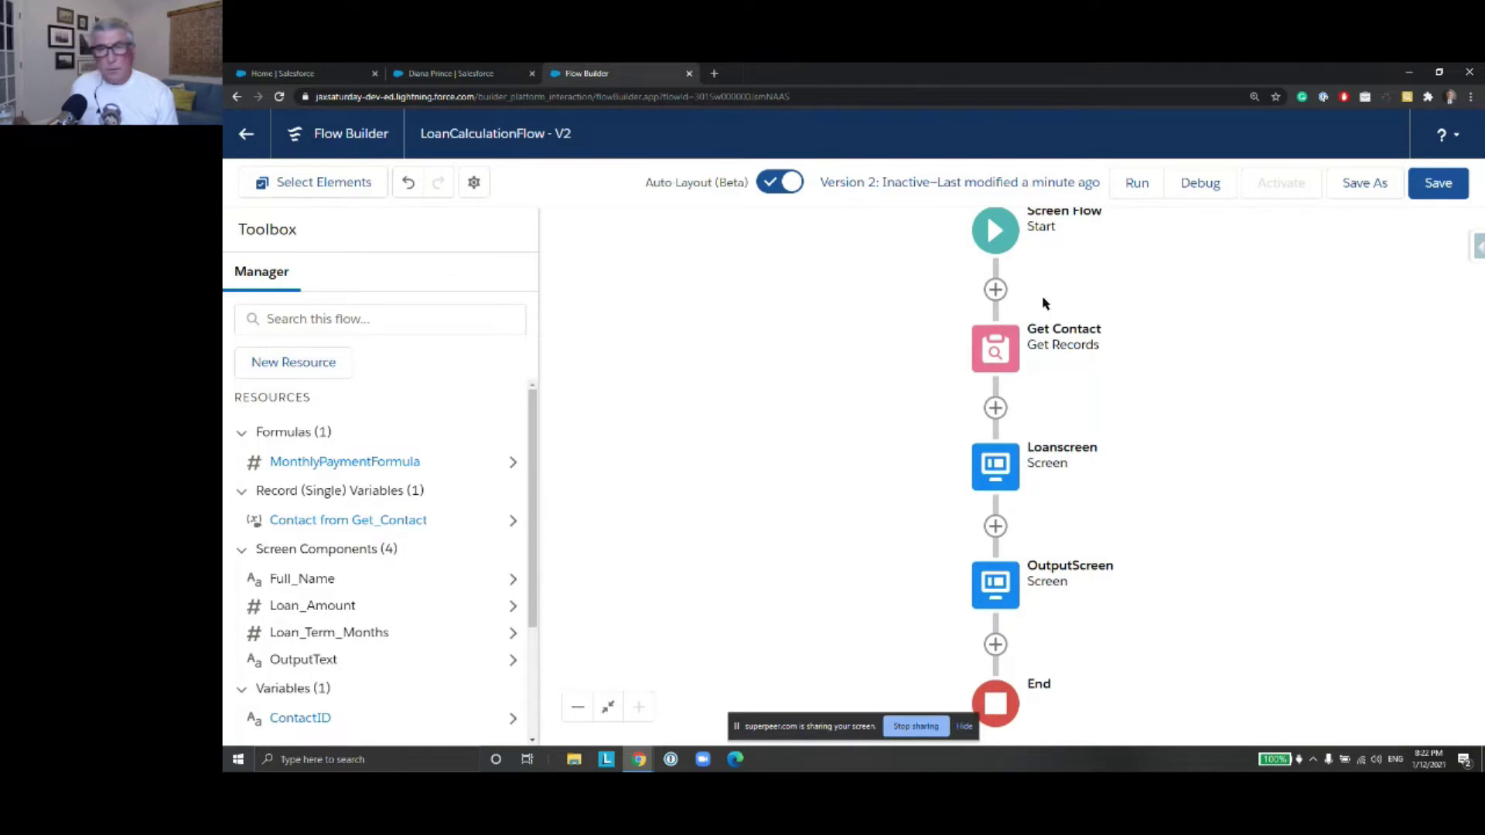
pyautogui.doubleClick(1009, 347)
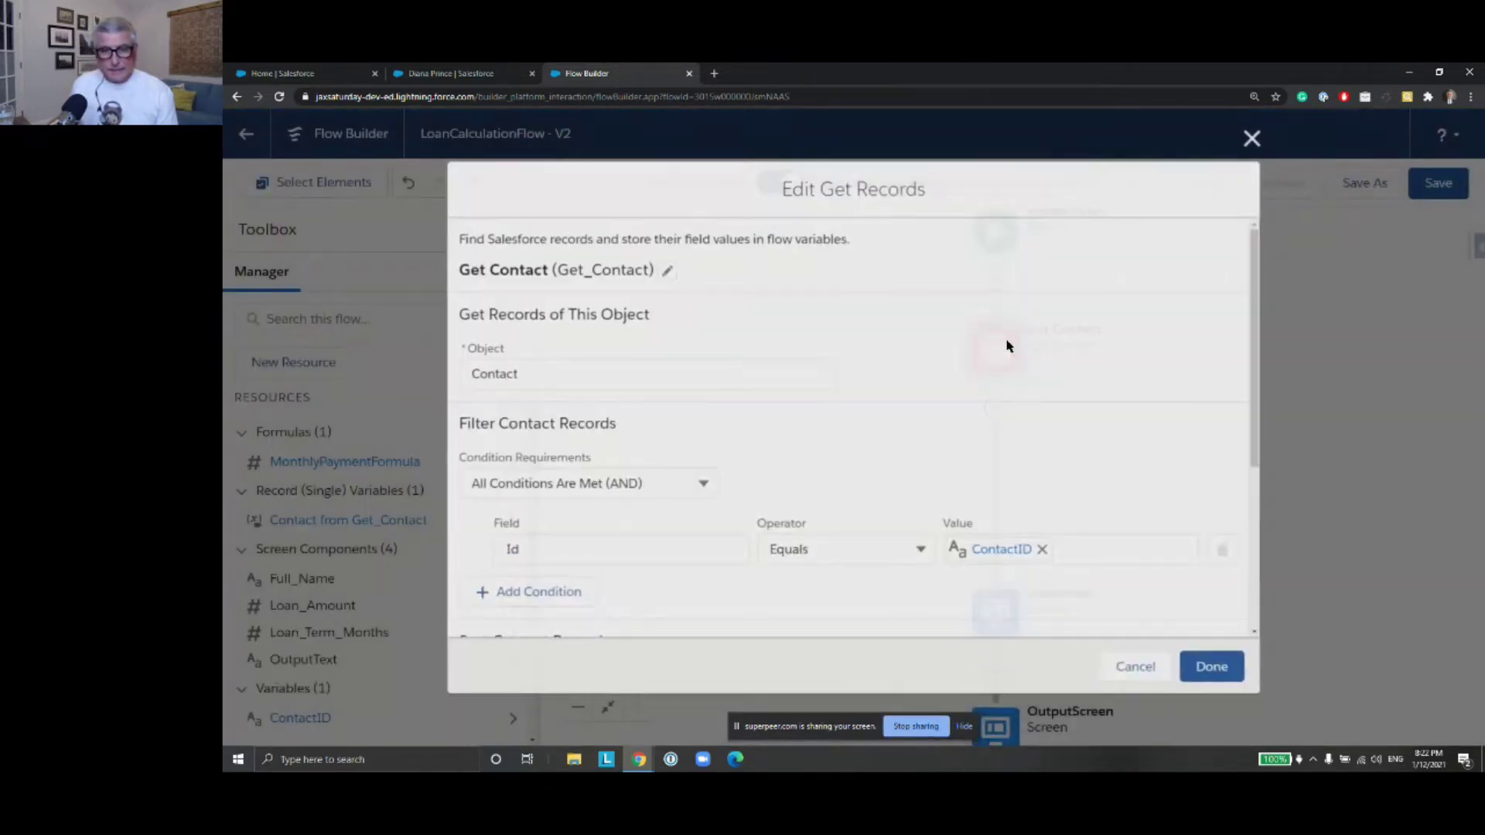
pyautogui.scroll(-5, 1009, 352)
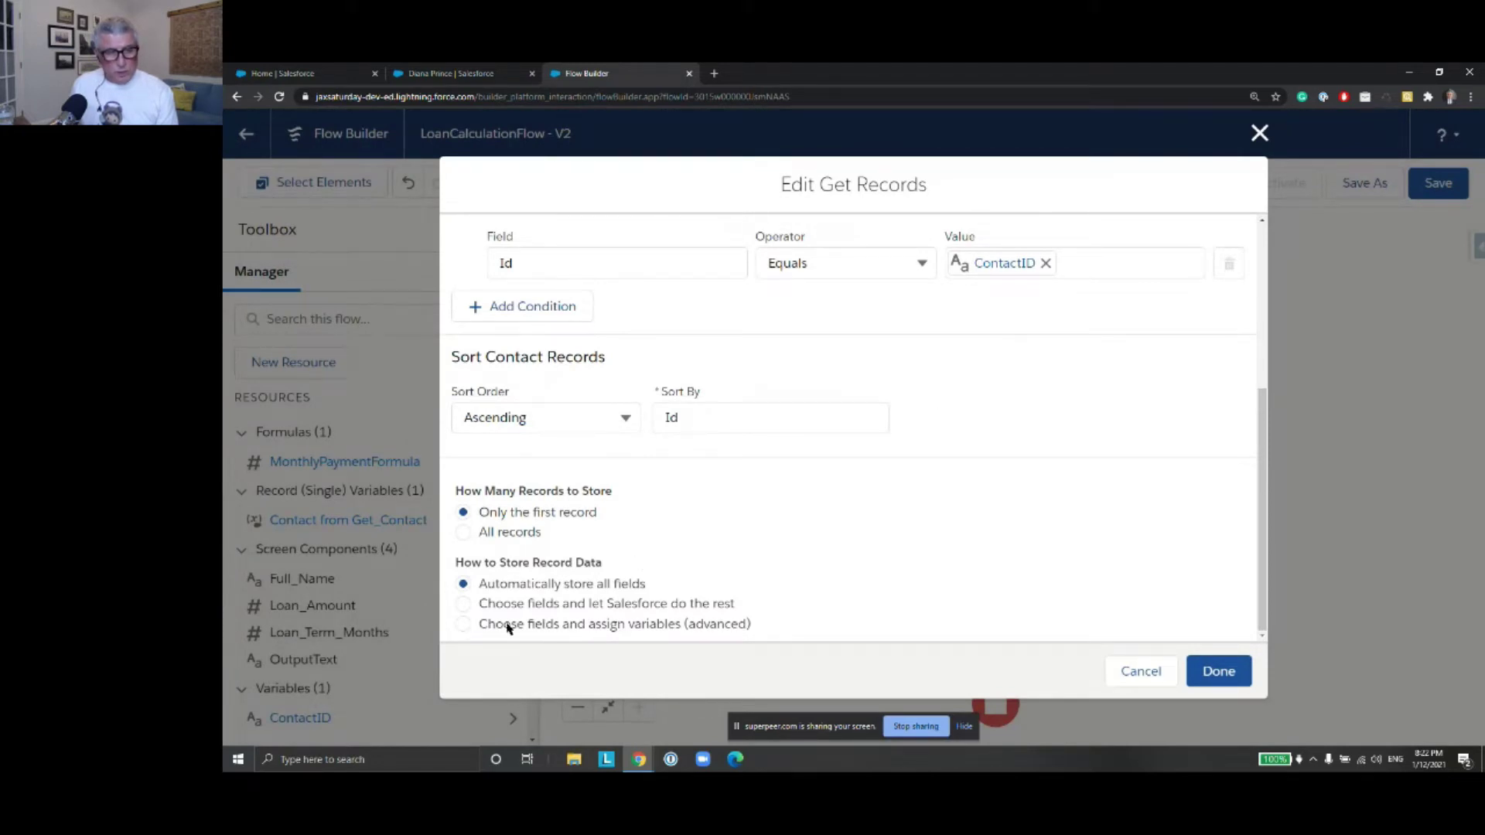
pyautogui.click(463, 625)
pyautogui.scroll(-3, 851, 503)
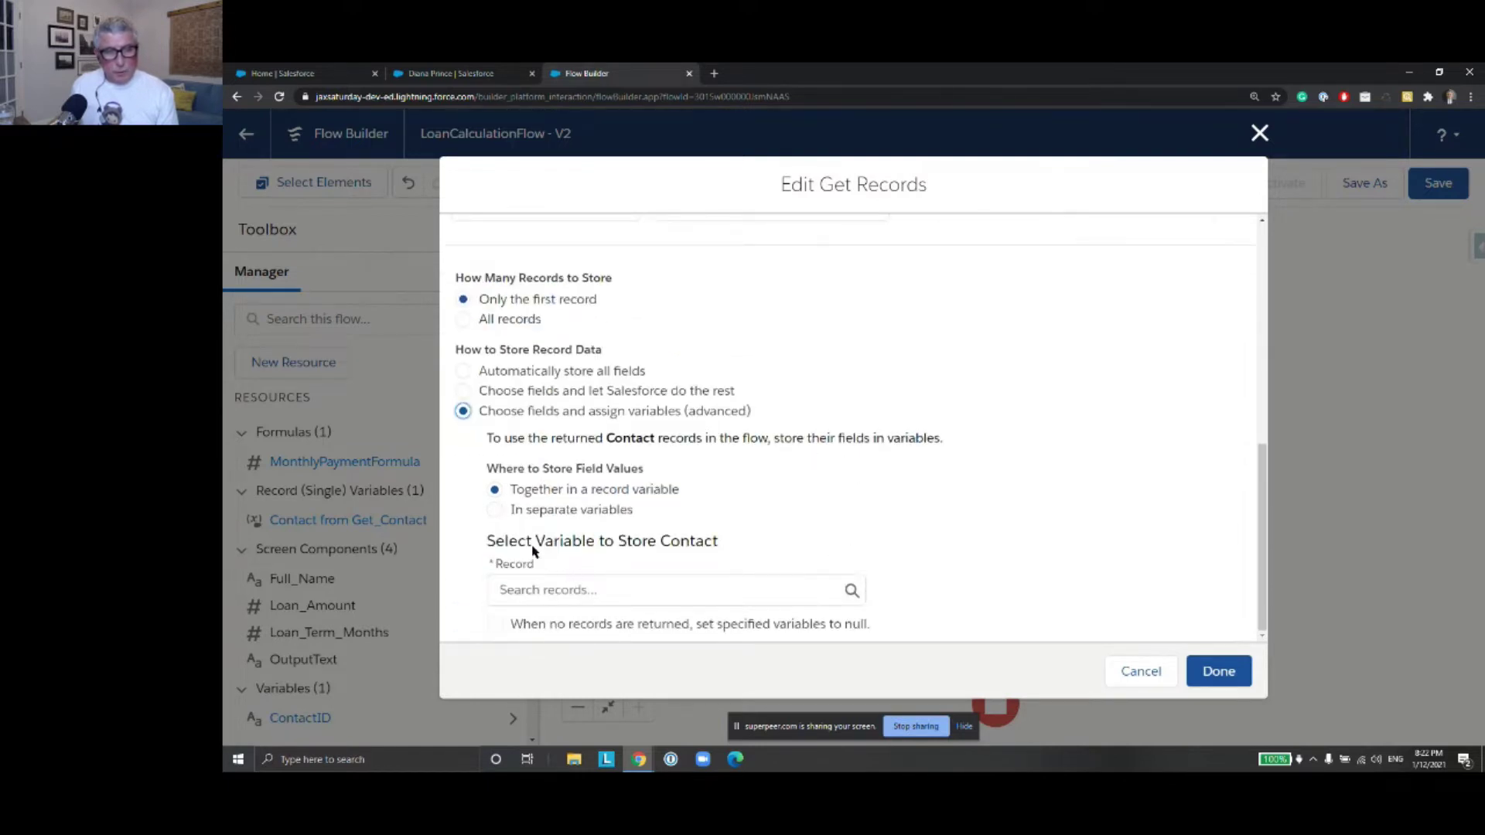
pyautogui.click(495, 511)
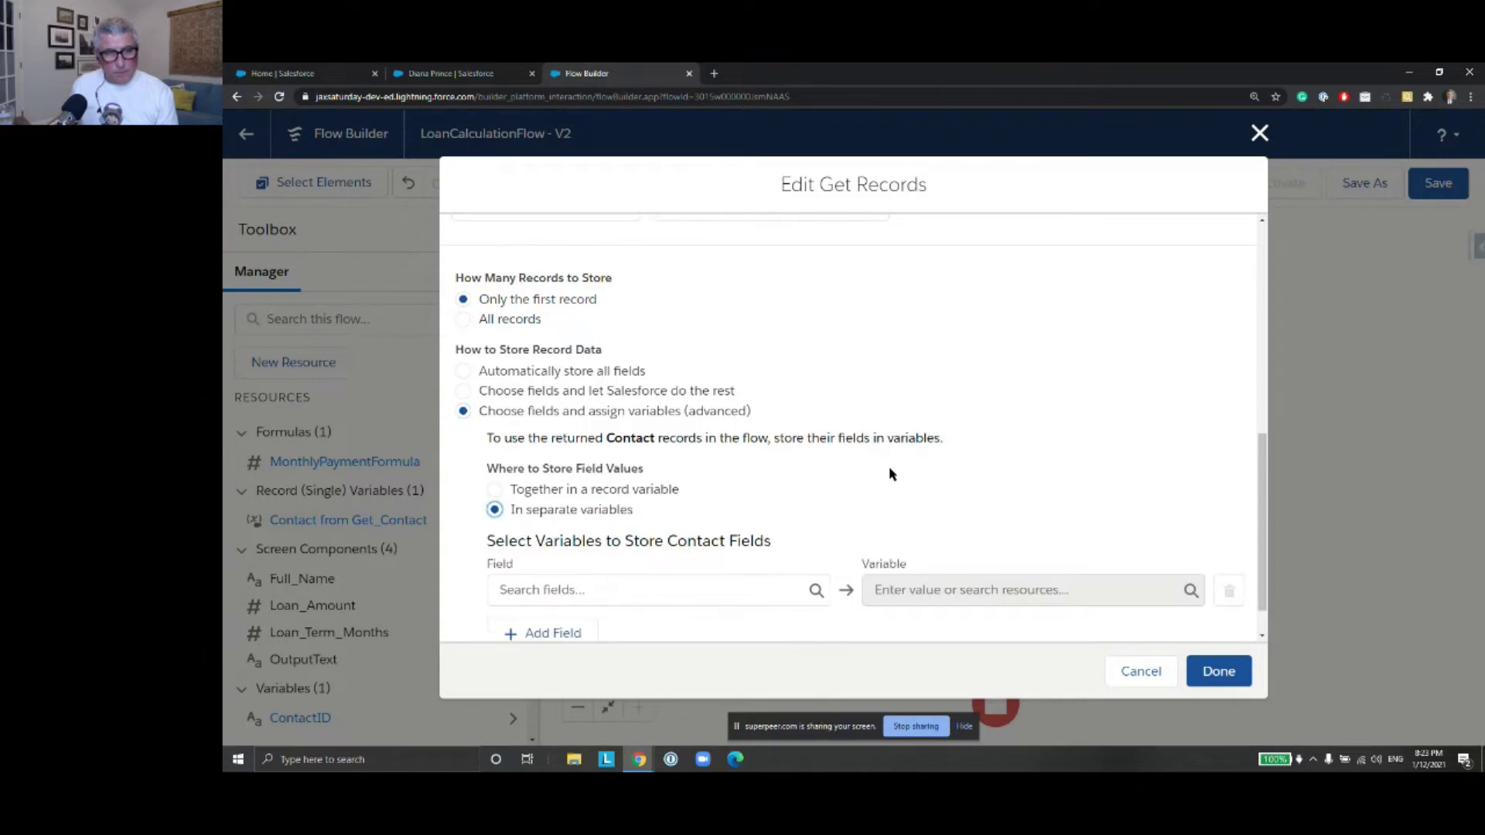
pyautogui.scroll(-1, 890, 474)
# Map the contact's Full Name field and start a new resource to hold it
pyautogui.click(546, 542)
pyautogui.write('Full')
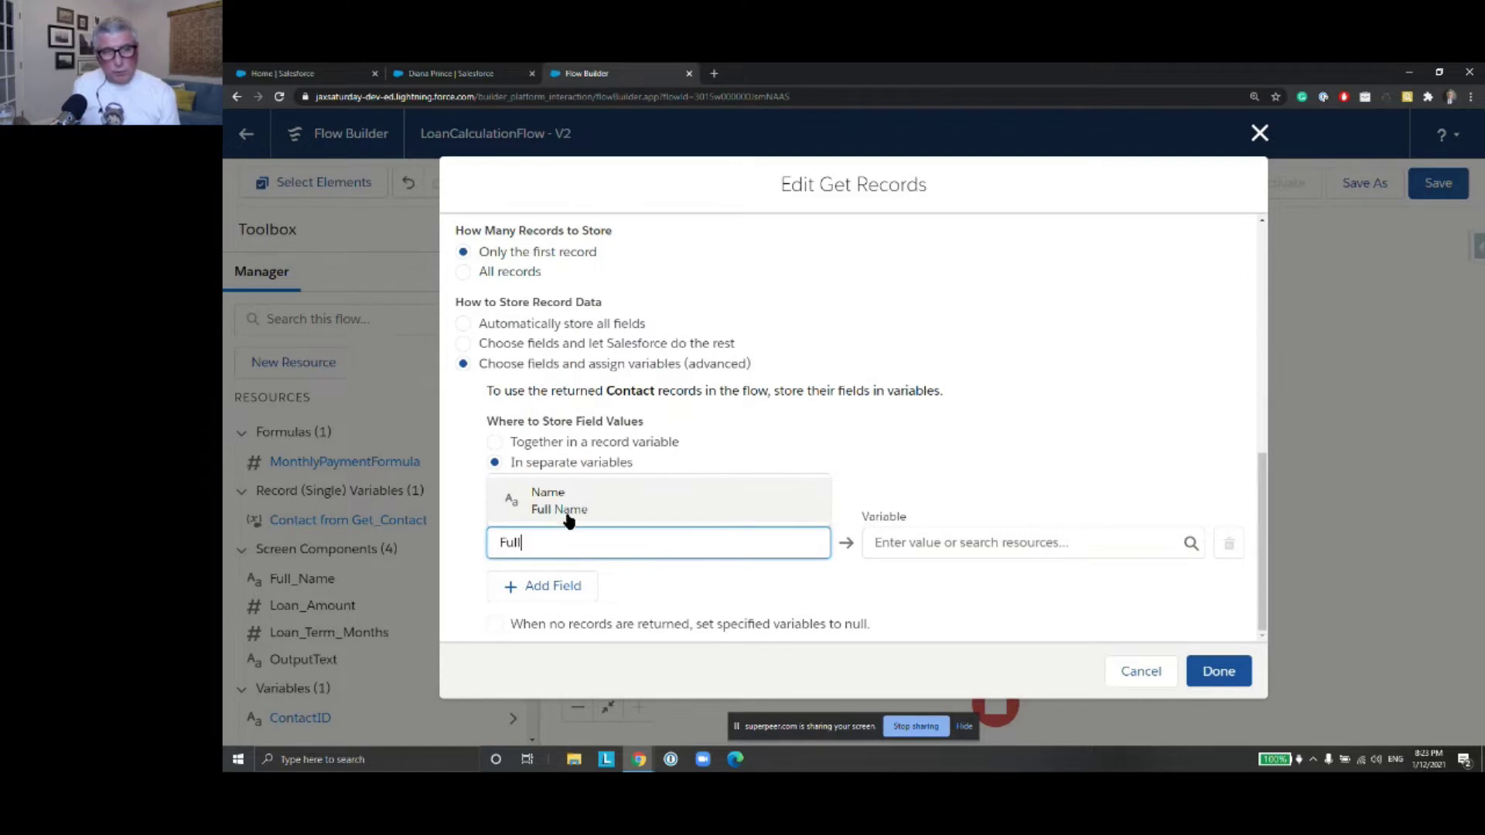
pyautogui.click(567, 512)
pyautogui.click(942, 545)
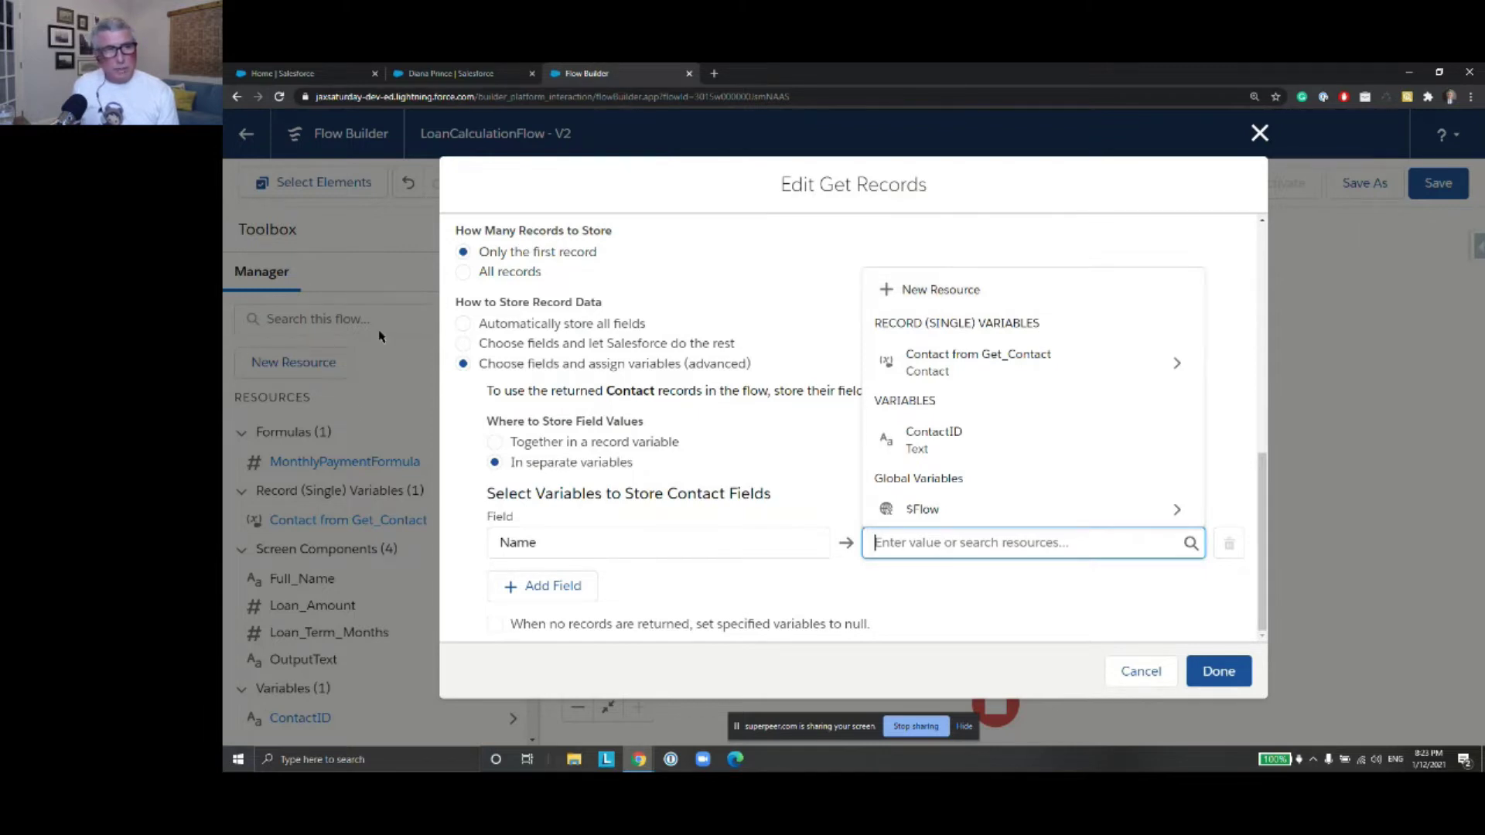
pyautogui.click(932, 294)
pyautogui.click(617, 360)
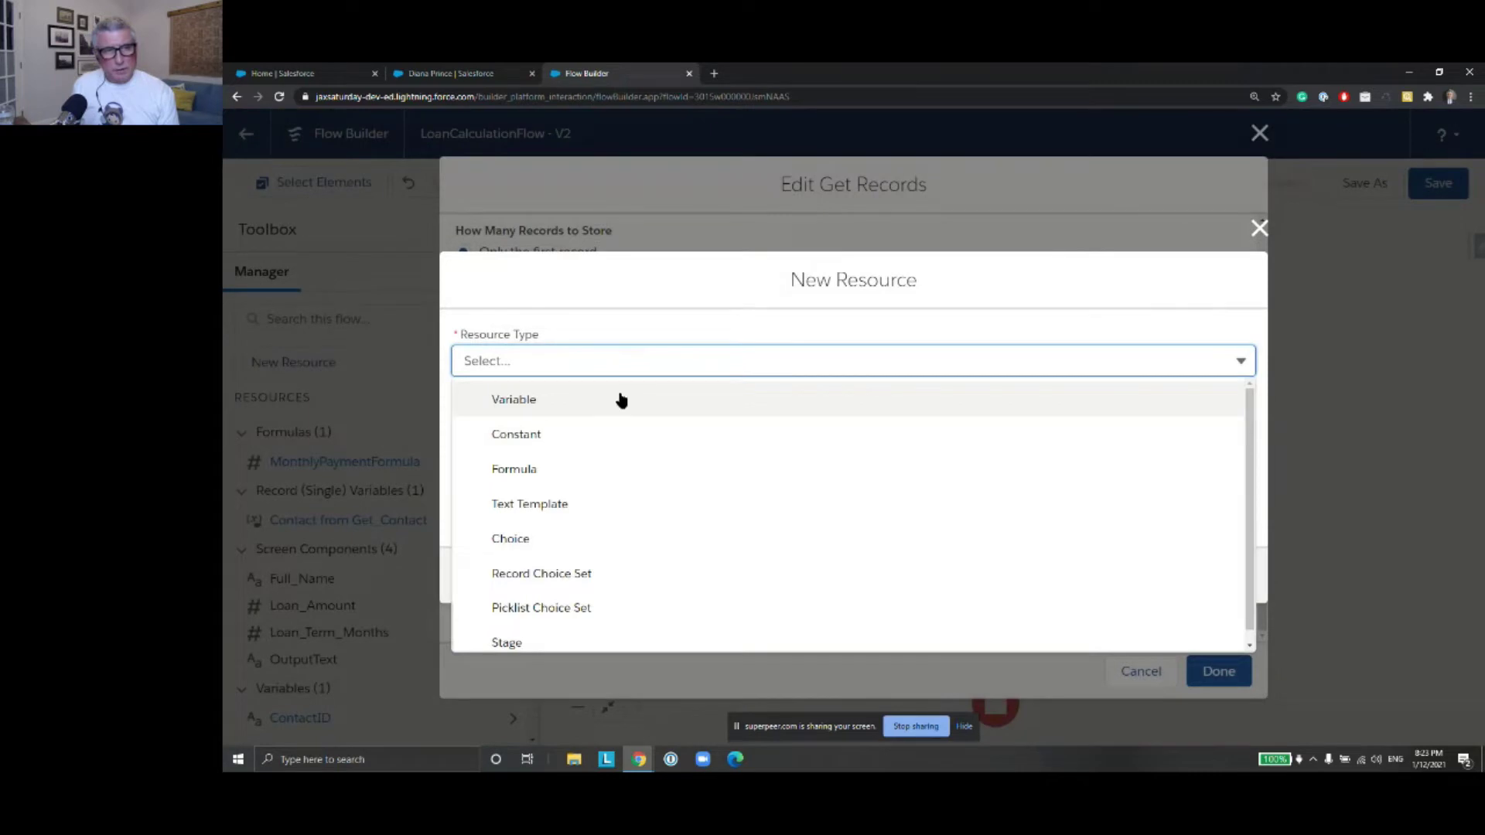
# Define the new resource as a Variable named FullNameVar with Text data type
pyautogui.click(621, 399)
pyautogui.click(604, 402)
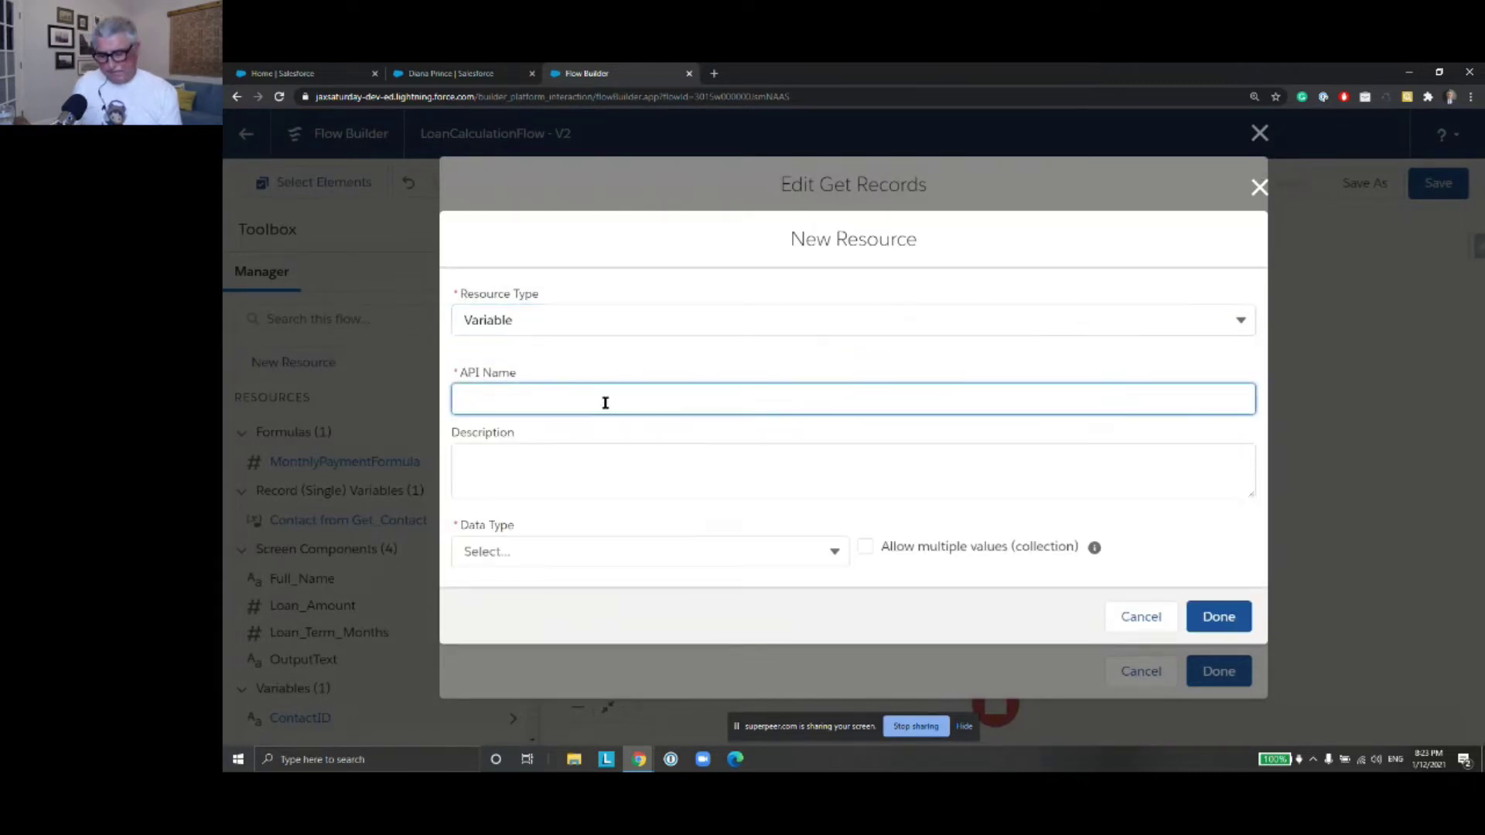
pyautogui.write('COntact')
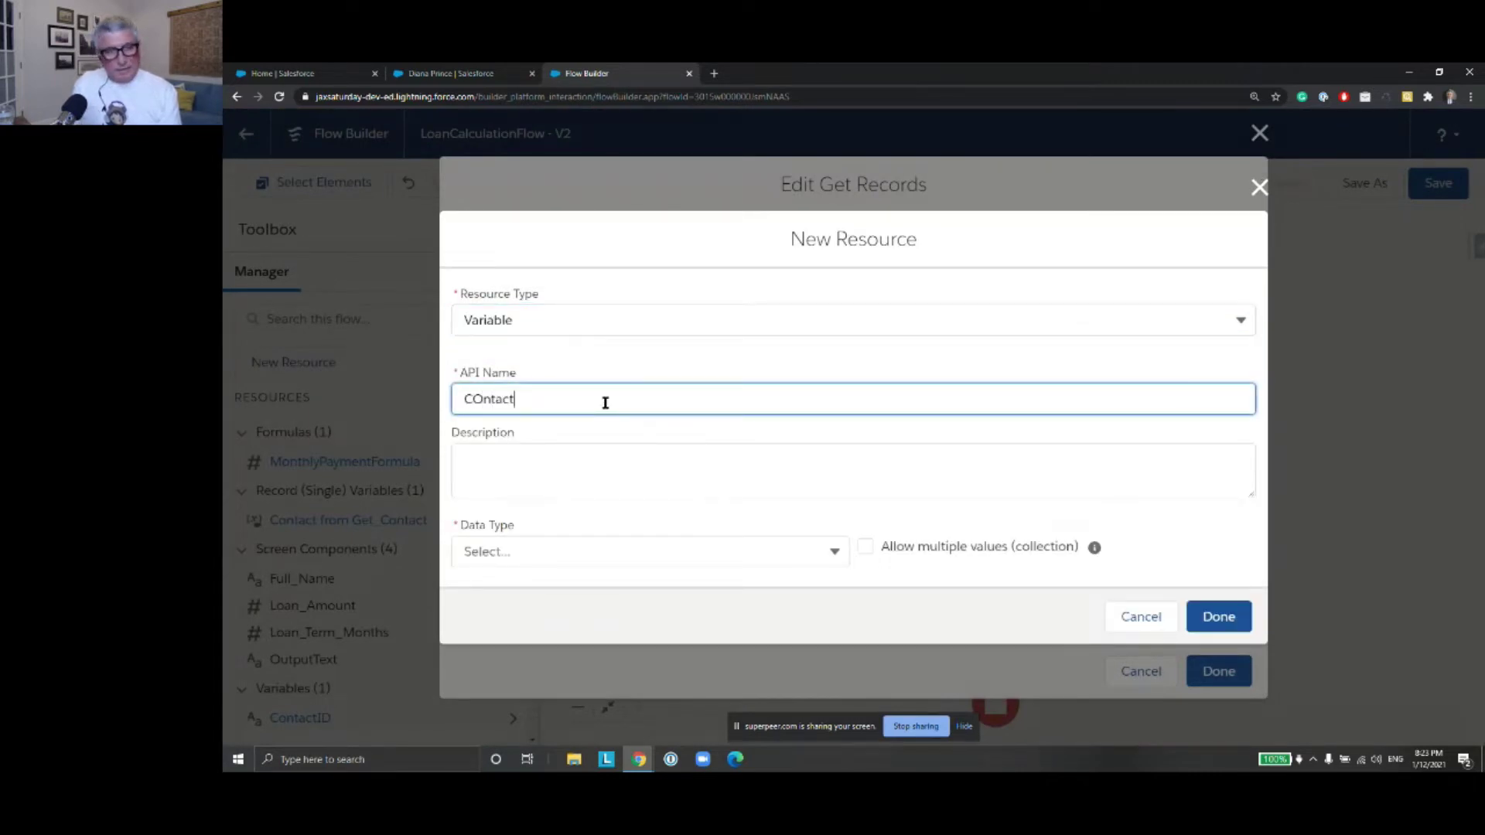
pyautogui.press('BackSpace')
pyautogui.press('BackSpace')
pyautogui.write('F')
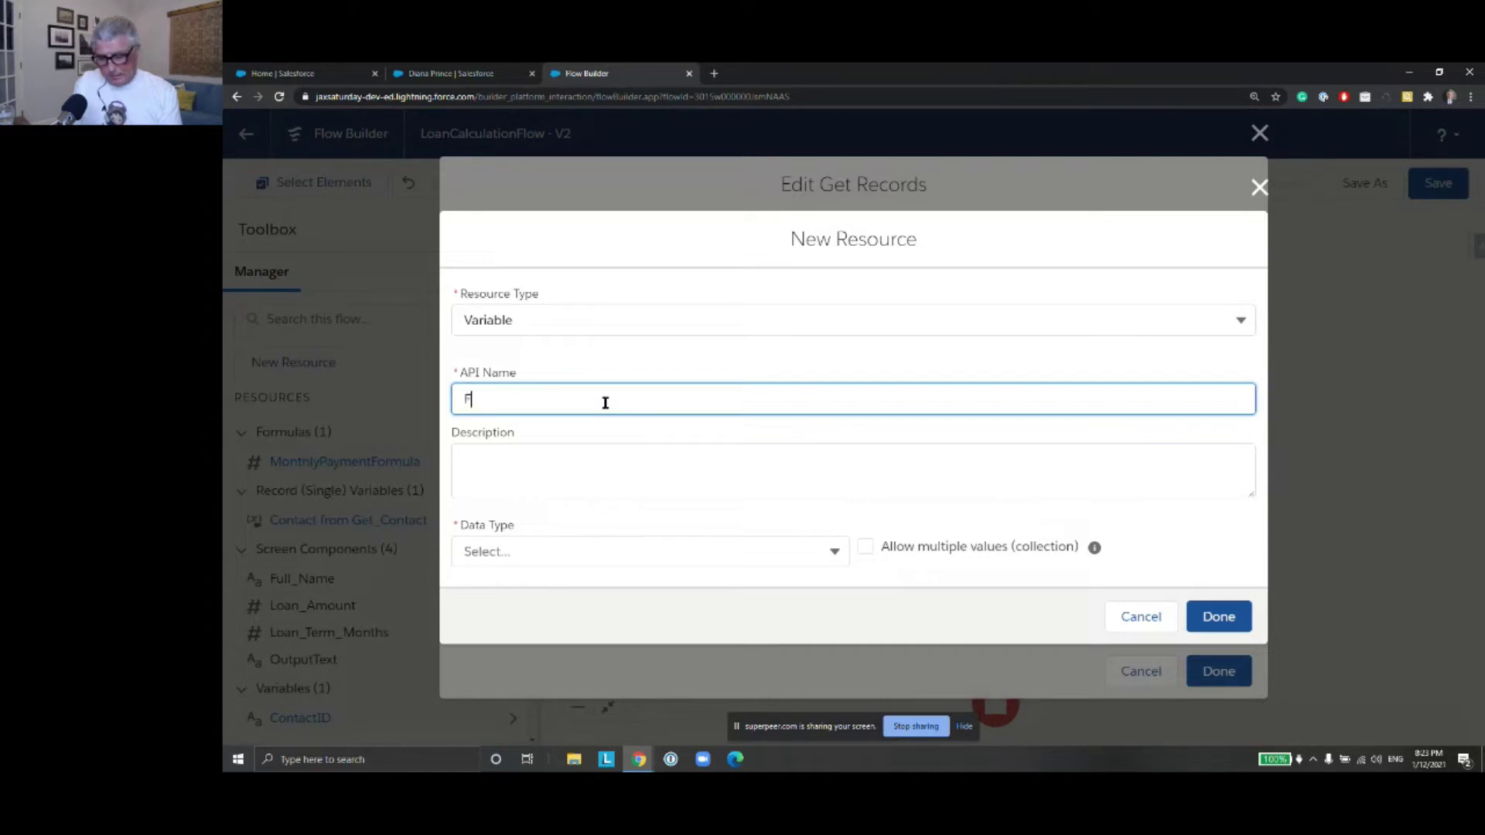
pyautogui.write('ullNameVar')
pyautogui.click(836, 554)
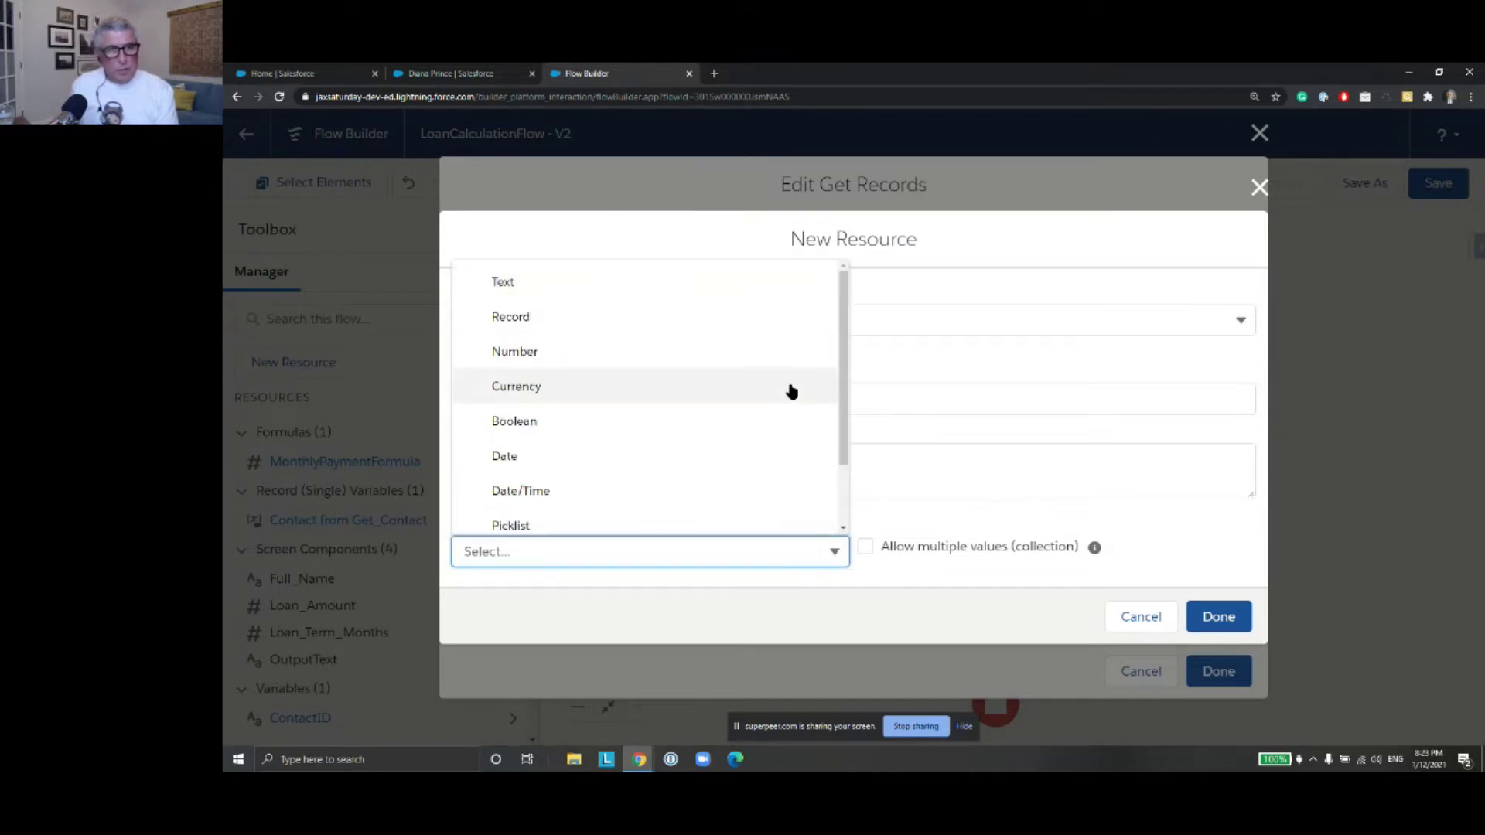
pyautogui.click(737, 287)
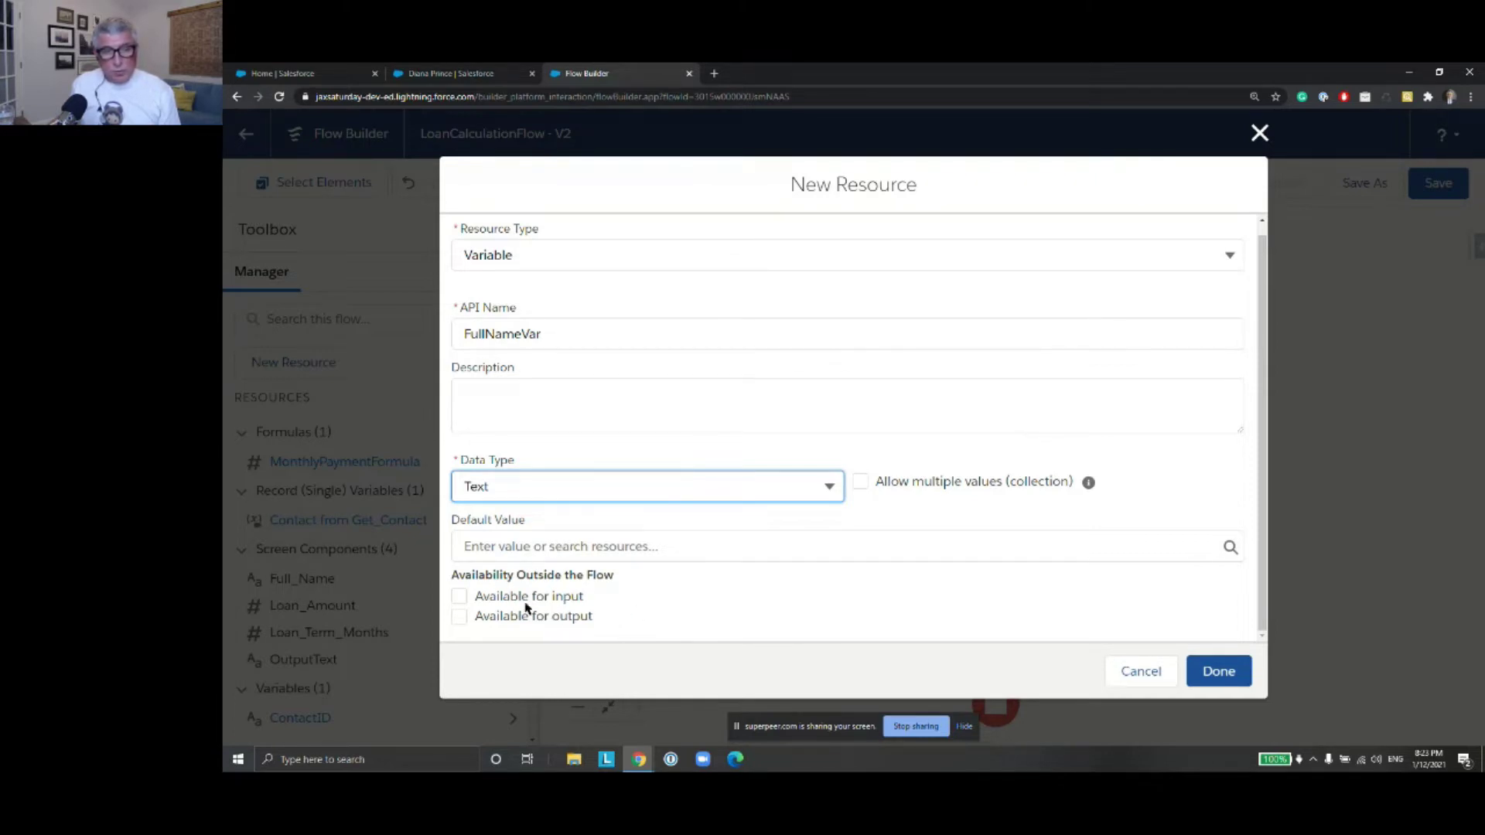
pyautogui.click(1236, 680)
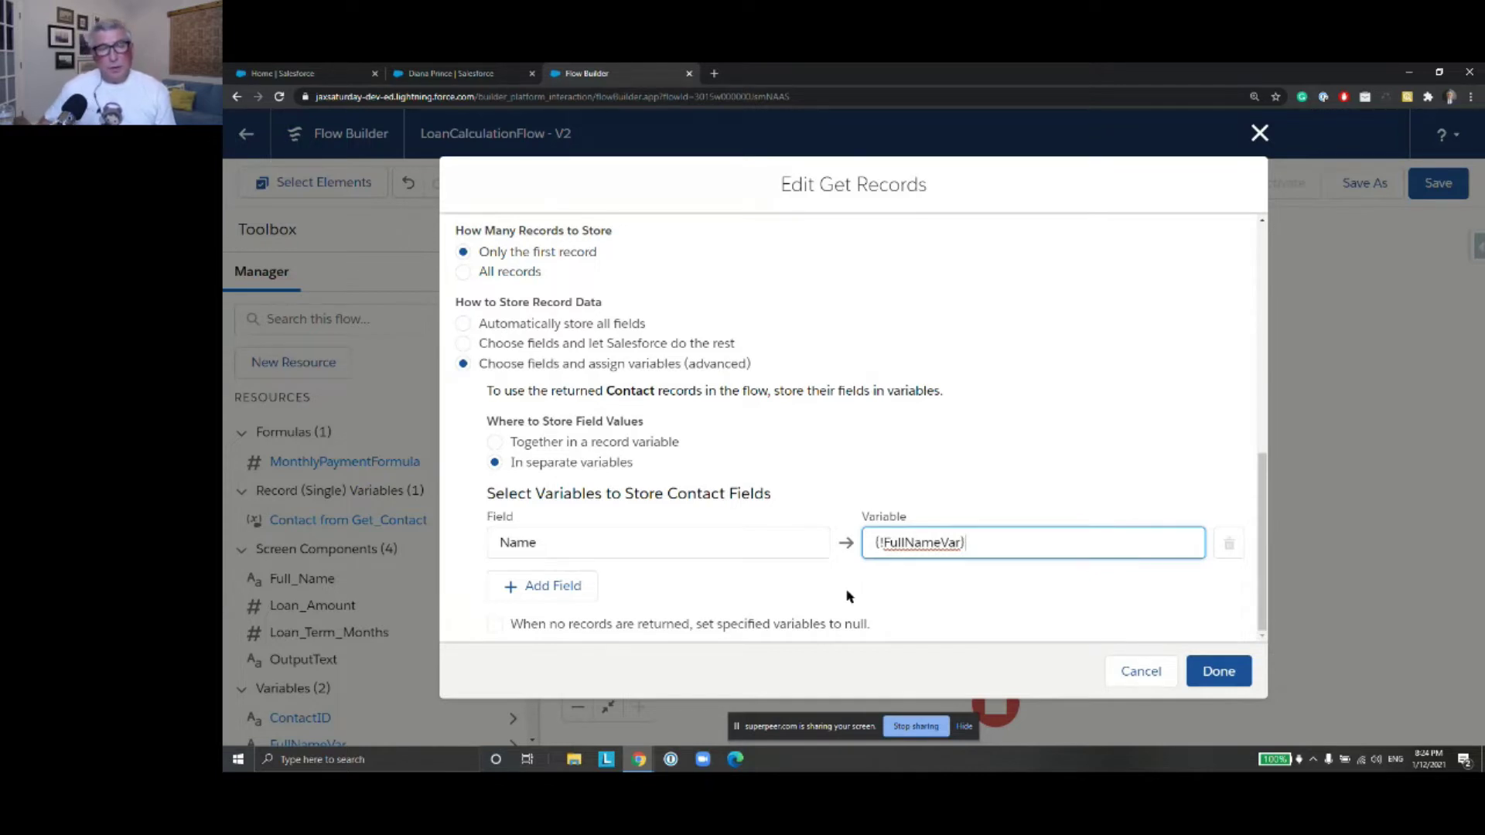
# Enable setting variables to null when no contact is returned, then apply Get Contact's settings
pyautogui.click(496, 629)
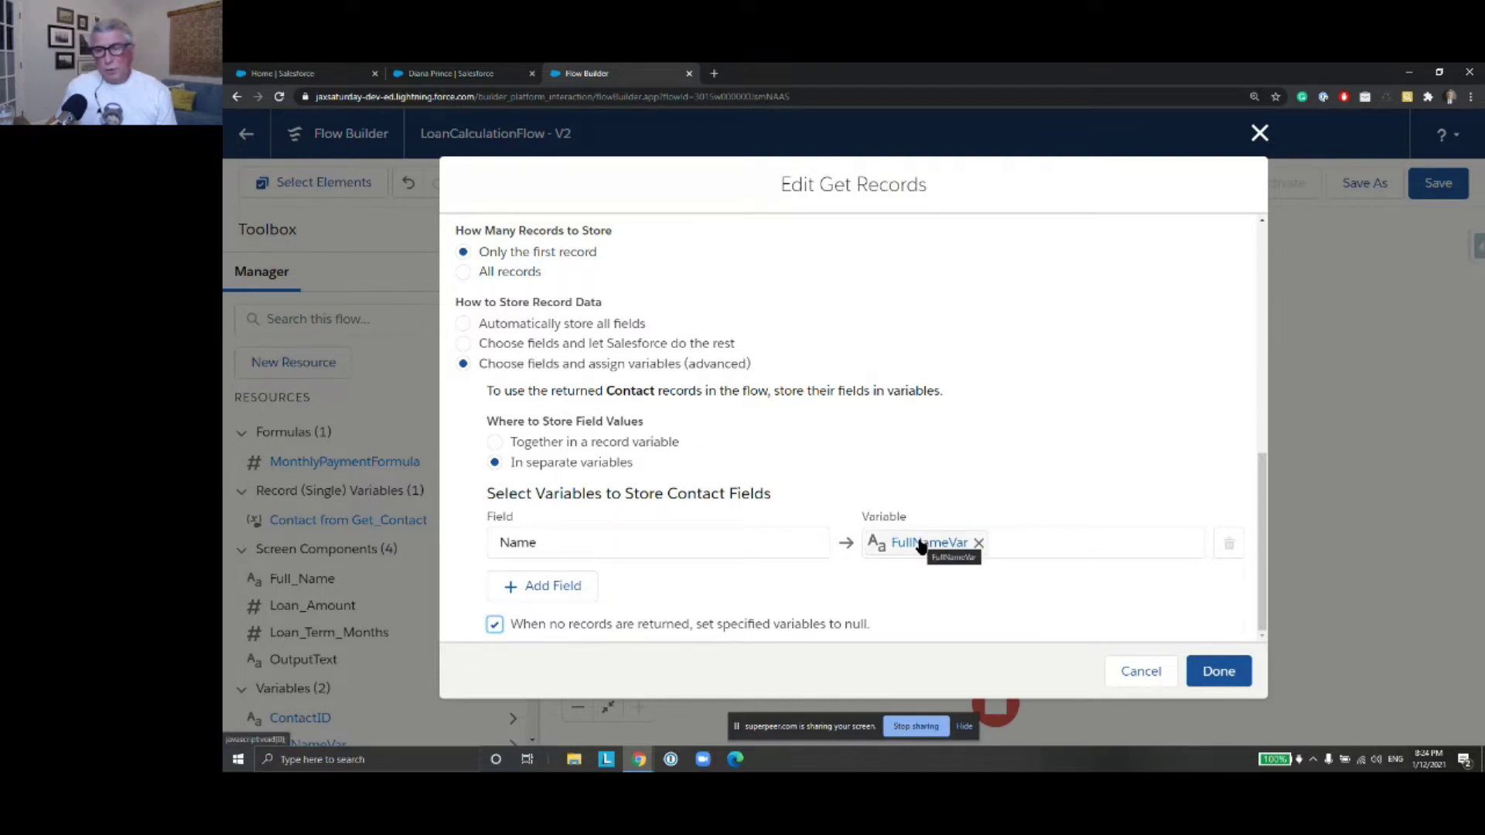
pyautogui.click(1219, 671)
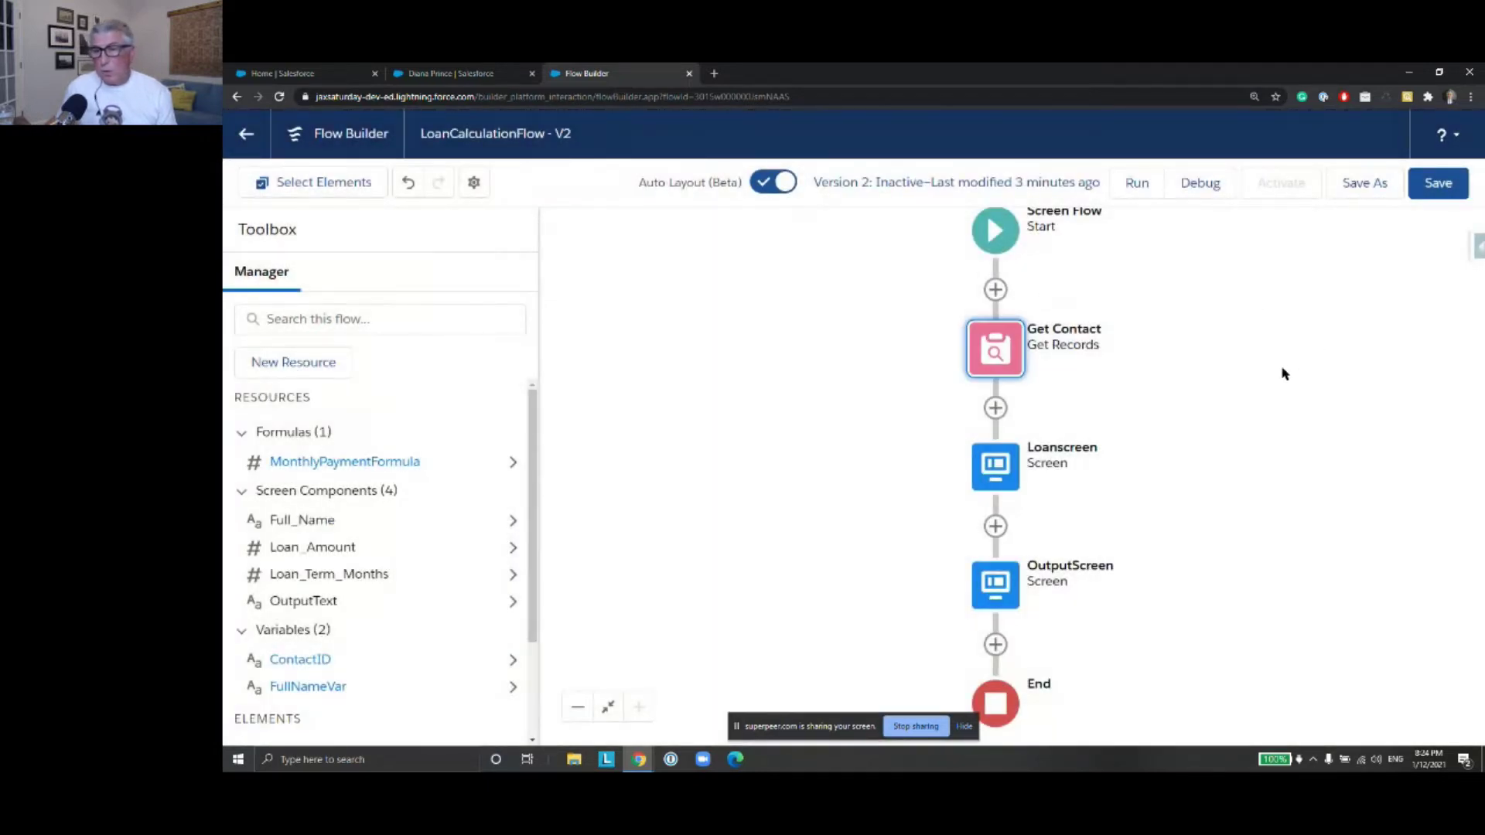
# Attempt to delete Loanscreen's Full Name input, then close the screen unchanged
pyautogui.doubleClick(991, 470)
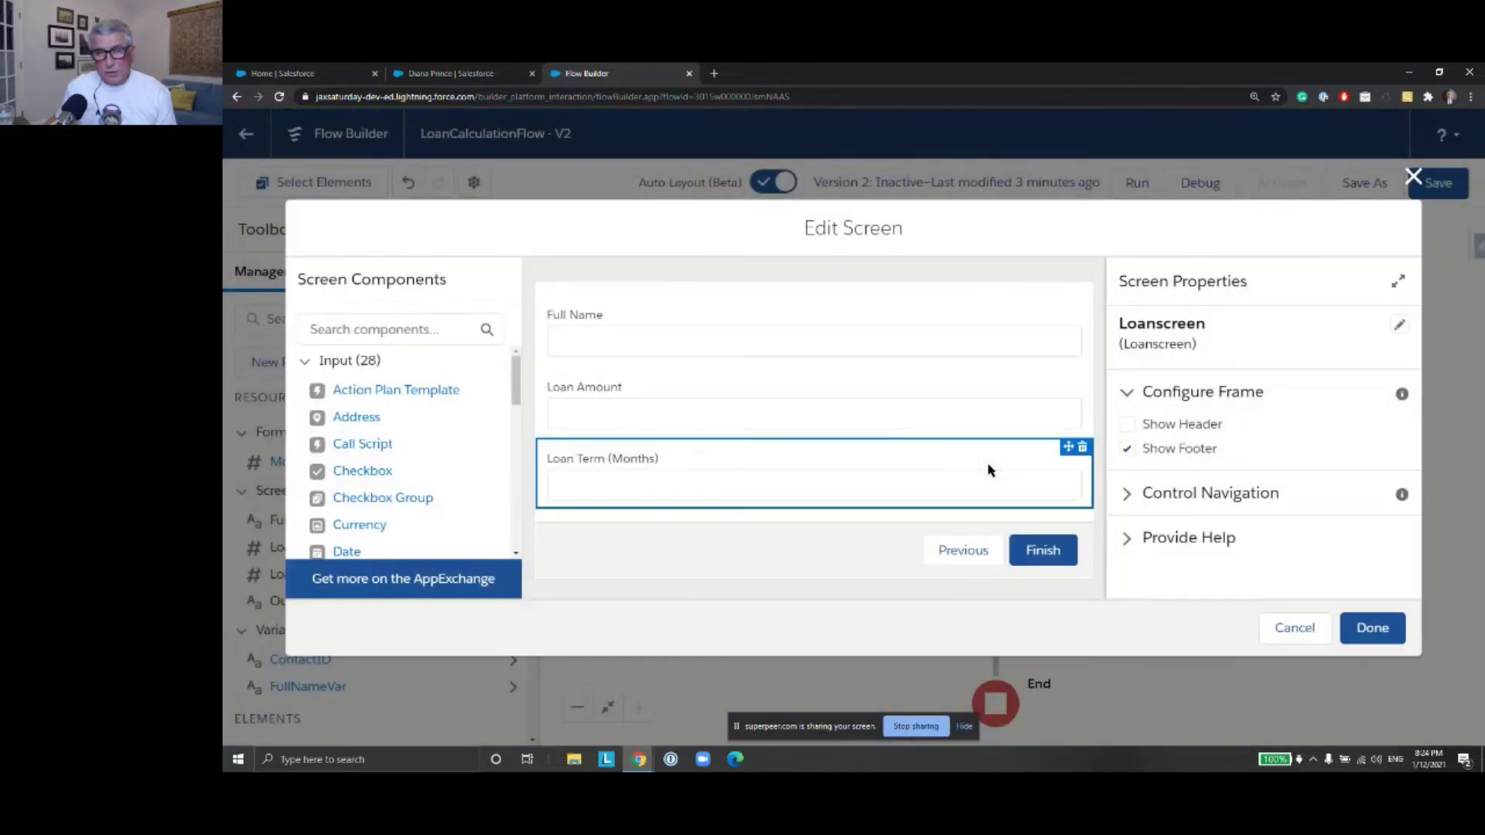
pyautogui.click(744, 345)
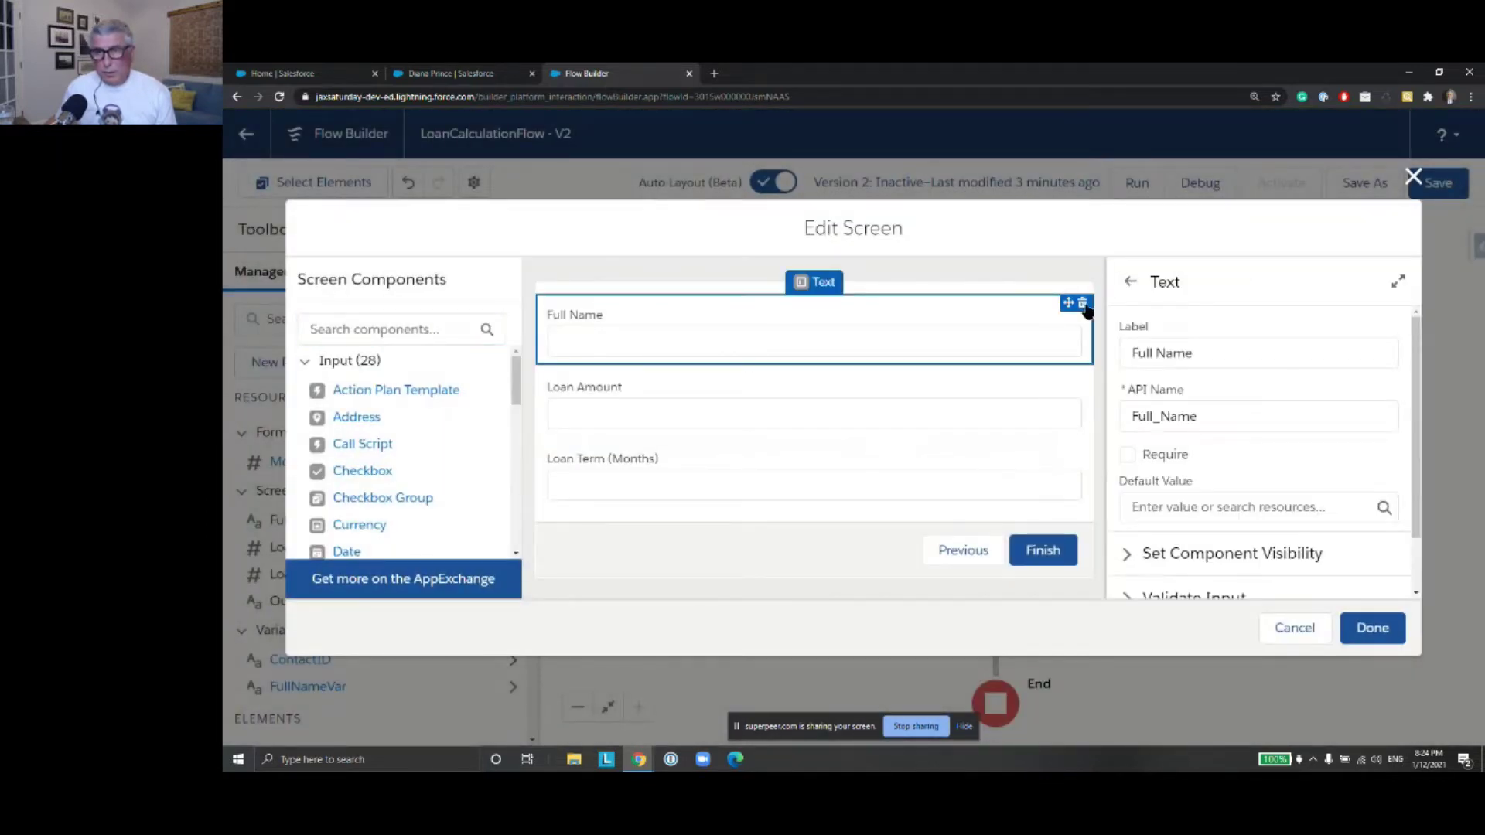
pyautogui.click(1083, 304)
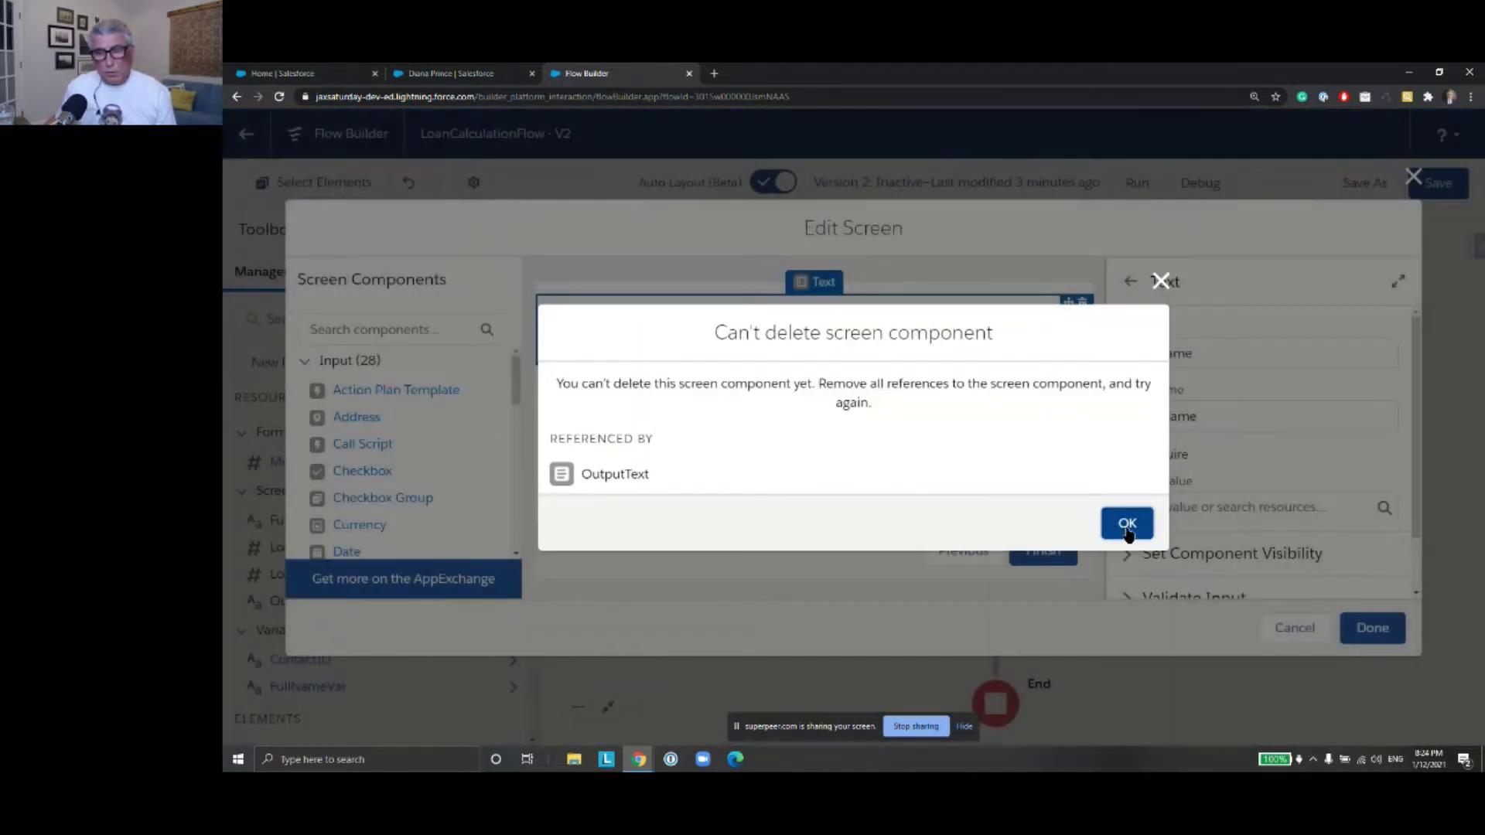
pyautogui.click(1160, 282)
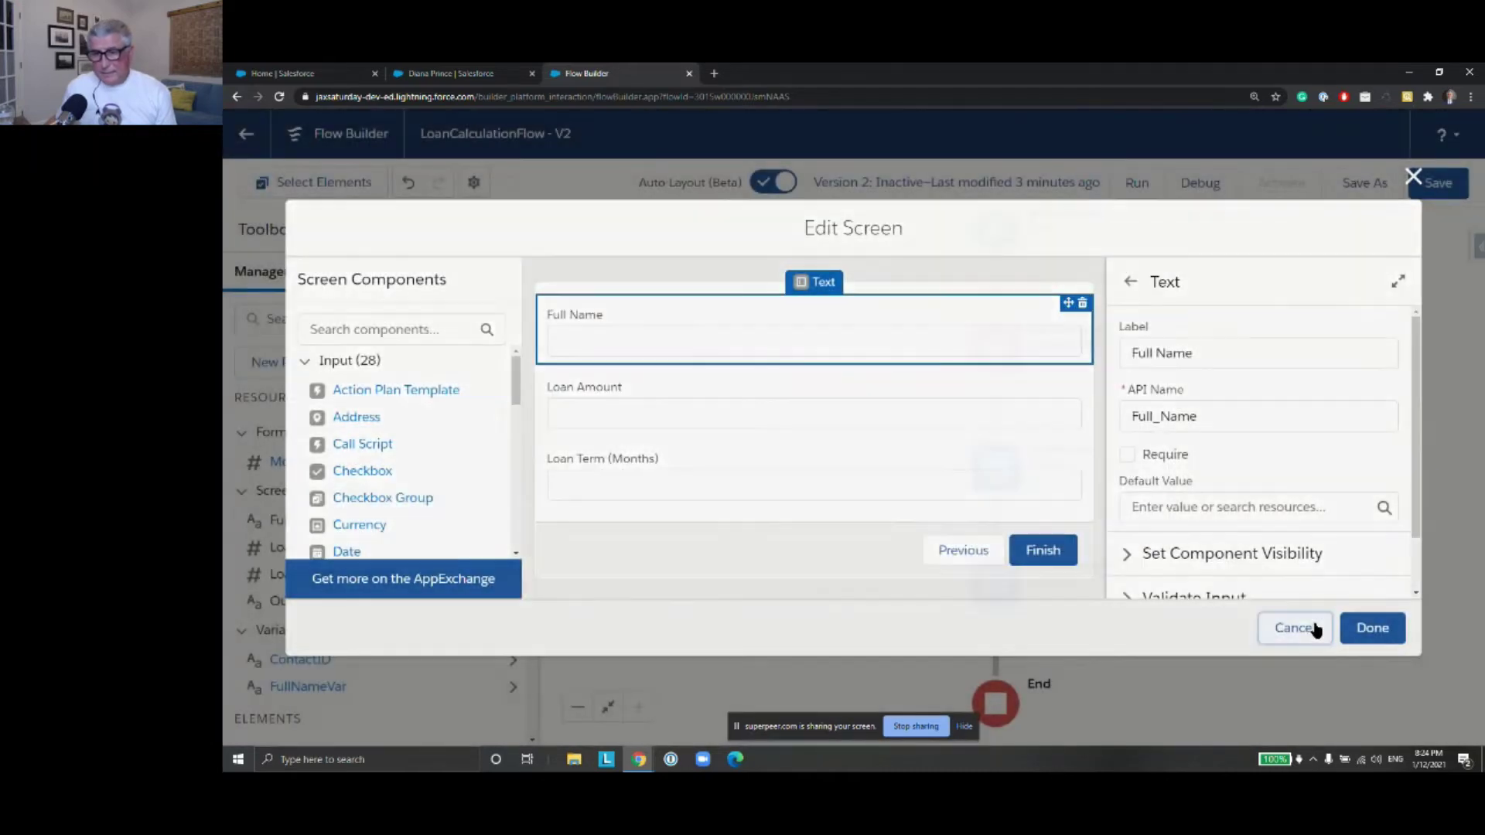
pyautogui.click(1315, 631)
# Edit OutputScreen's message text, adding the word 'months'
pyautogui.doubleClick(1000, 585)
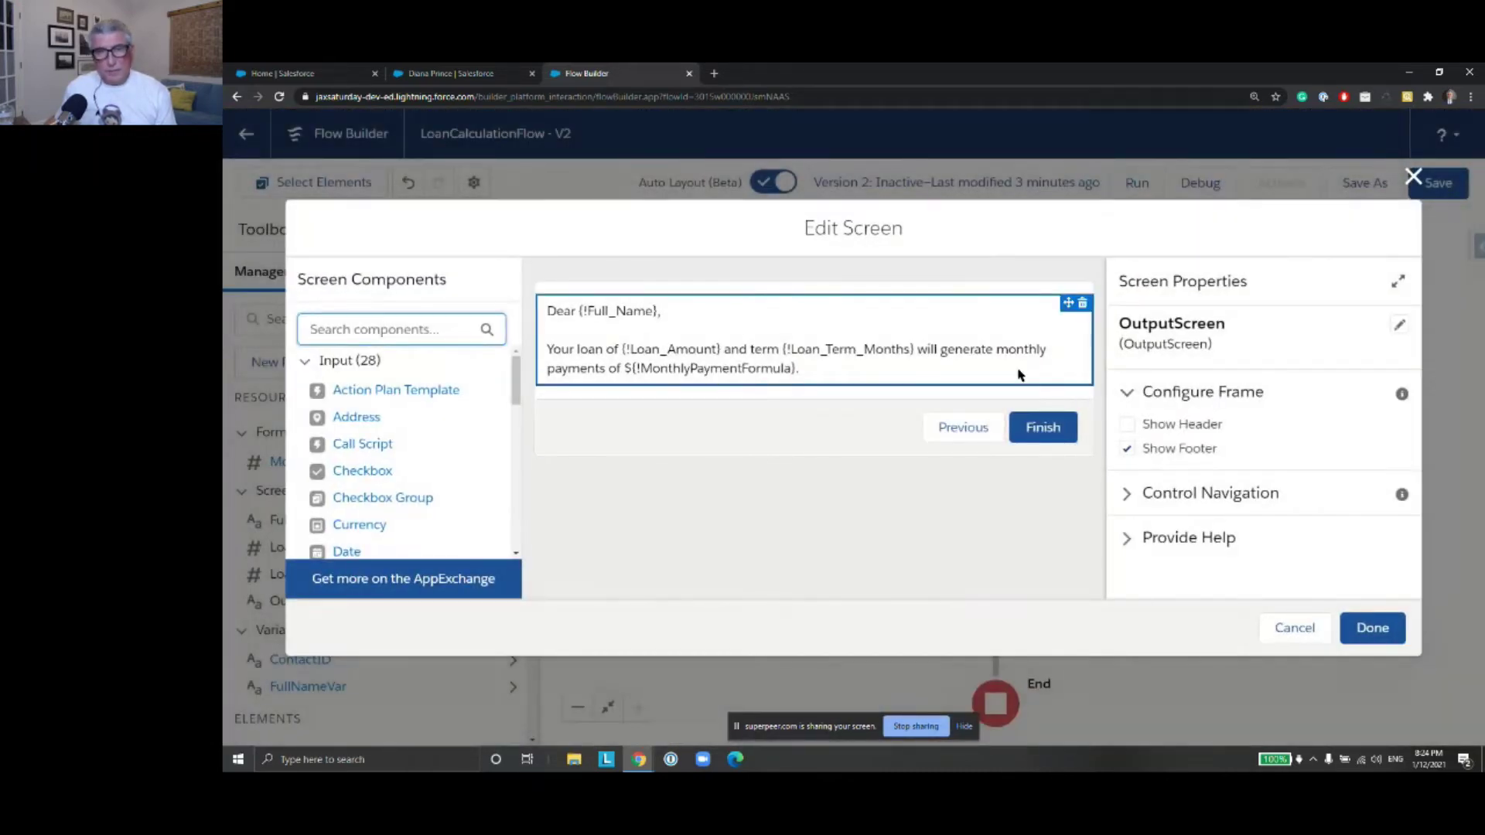
pyautogui.click(1014, 366)
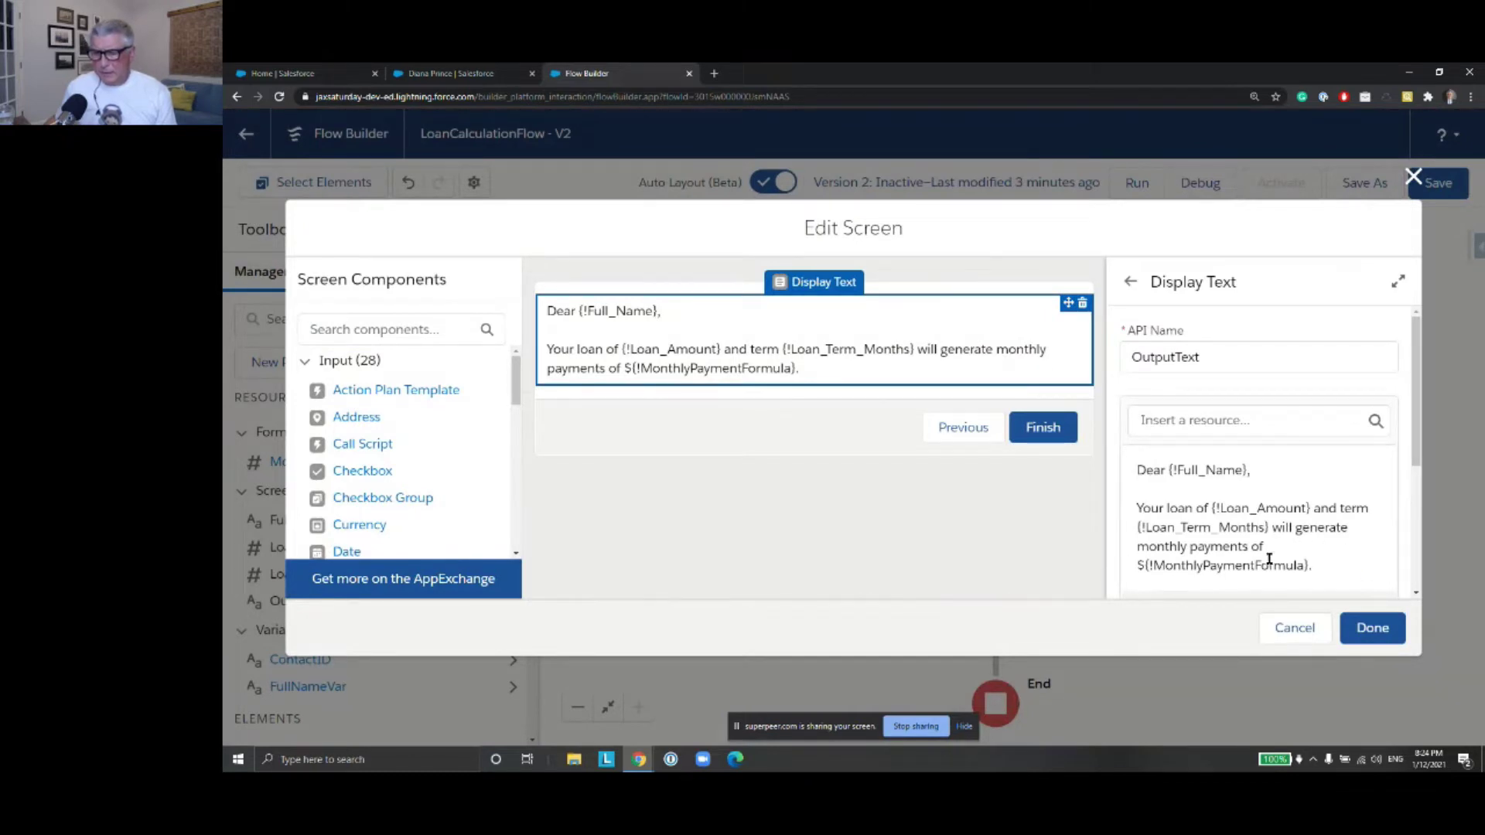
pyautogui.click(1273, 530)
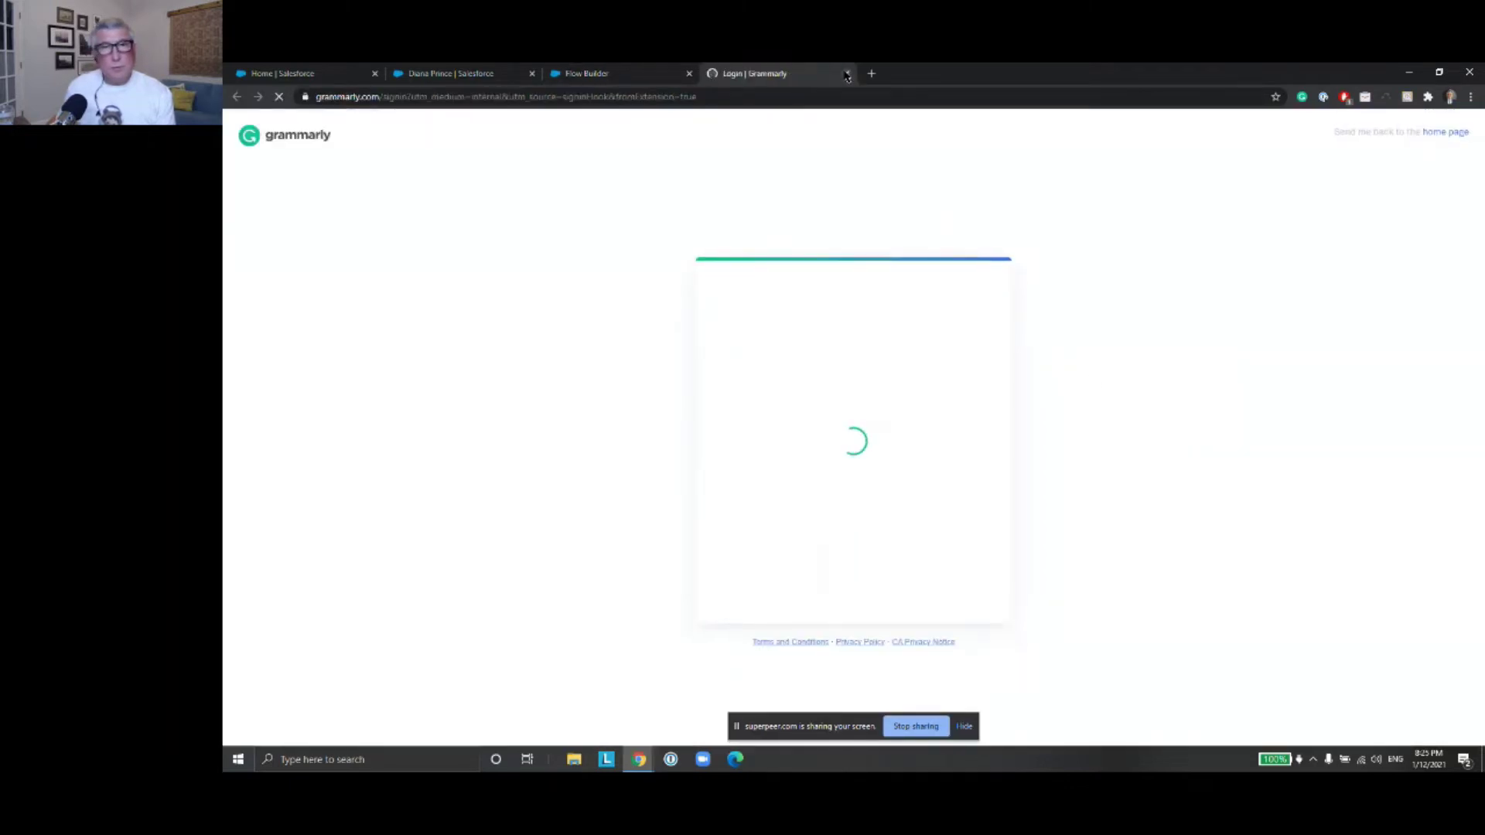
pyautogui.click(846, 72)
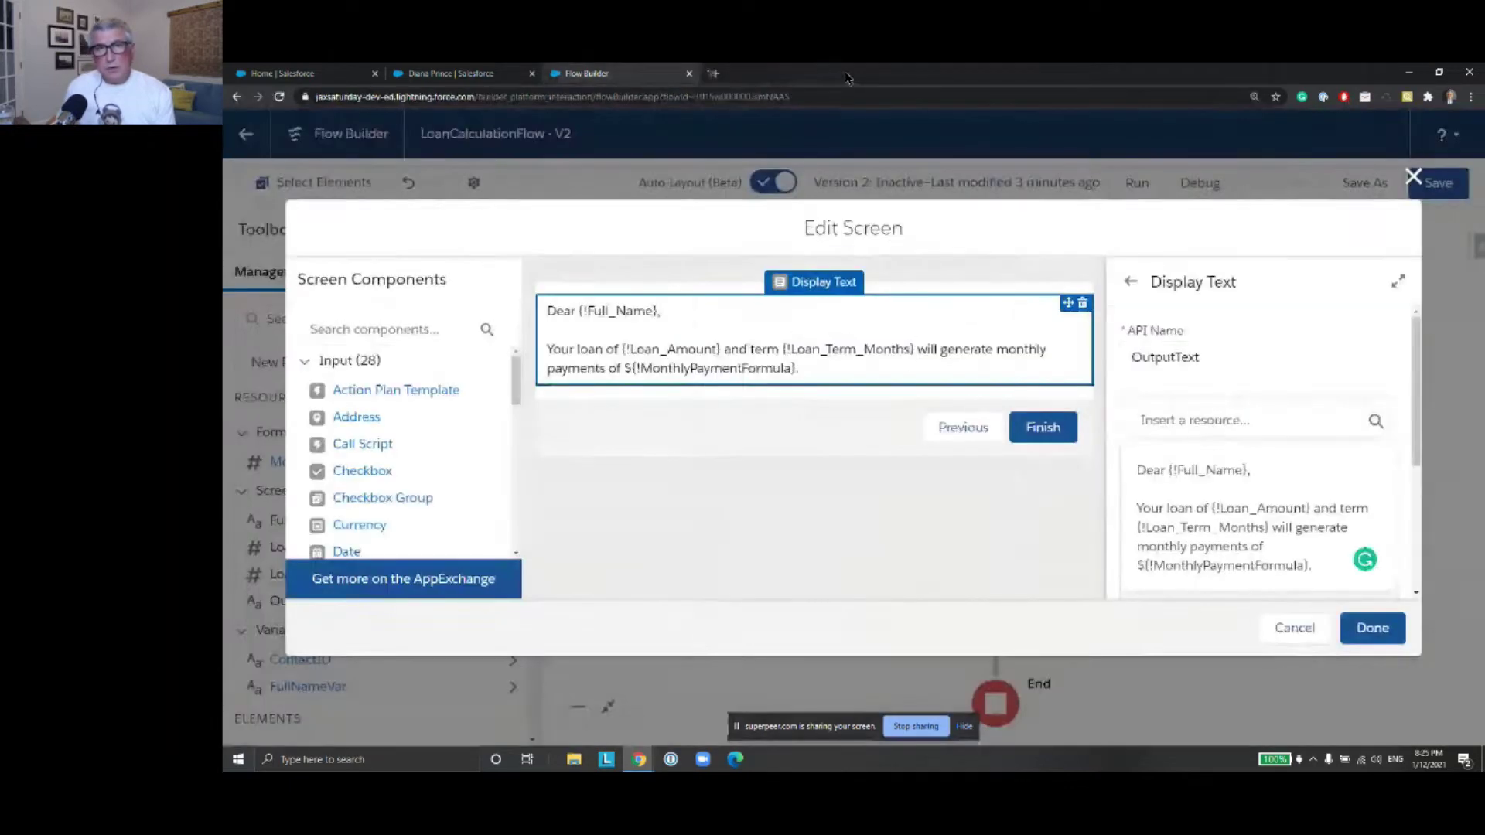
pyautogui.click(1271, 529)
pyautogui.write('months')
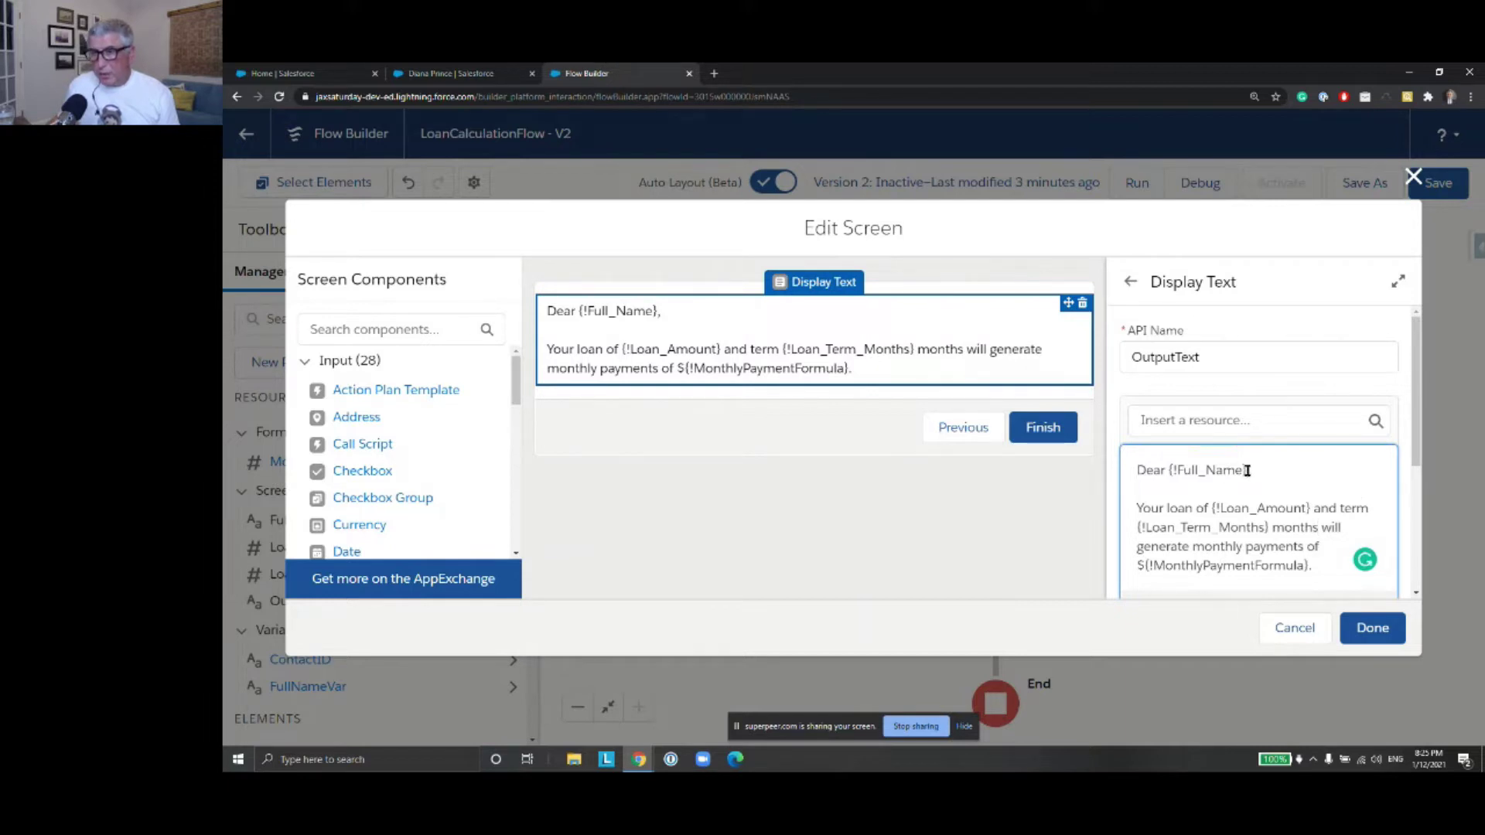
# Replace {!Full_Name} after 'Dear' with the {!FullNameVar} resource and confirm the screen
pyautogui.moveTo(1247, 470); pyautogui.dragTo(1169, 471)
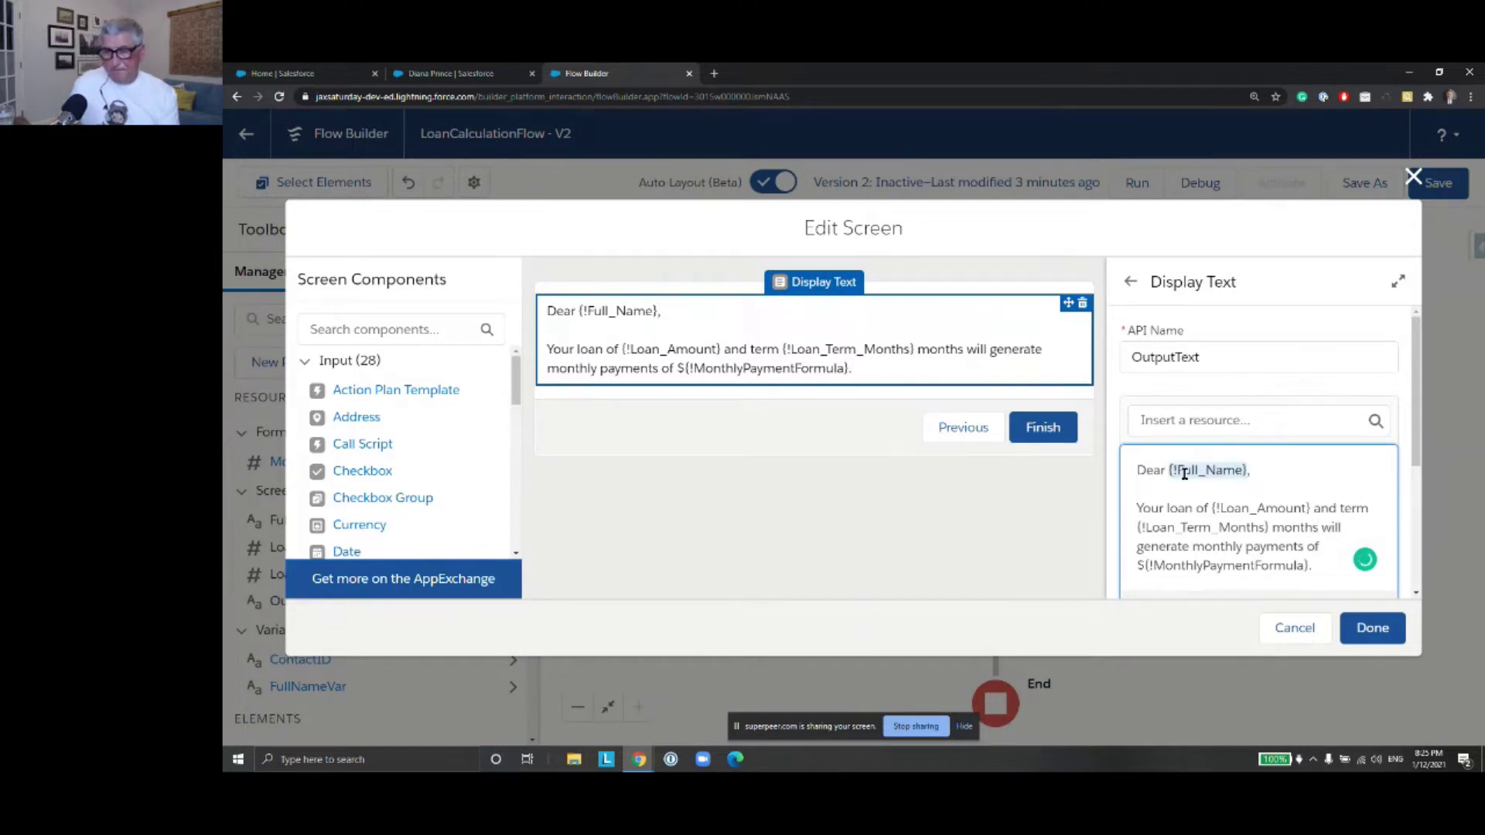
pyautogui.press('BackSpace')
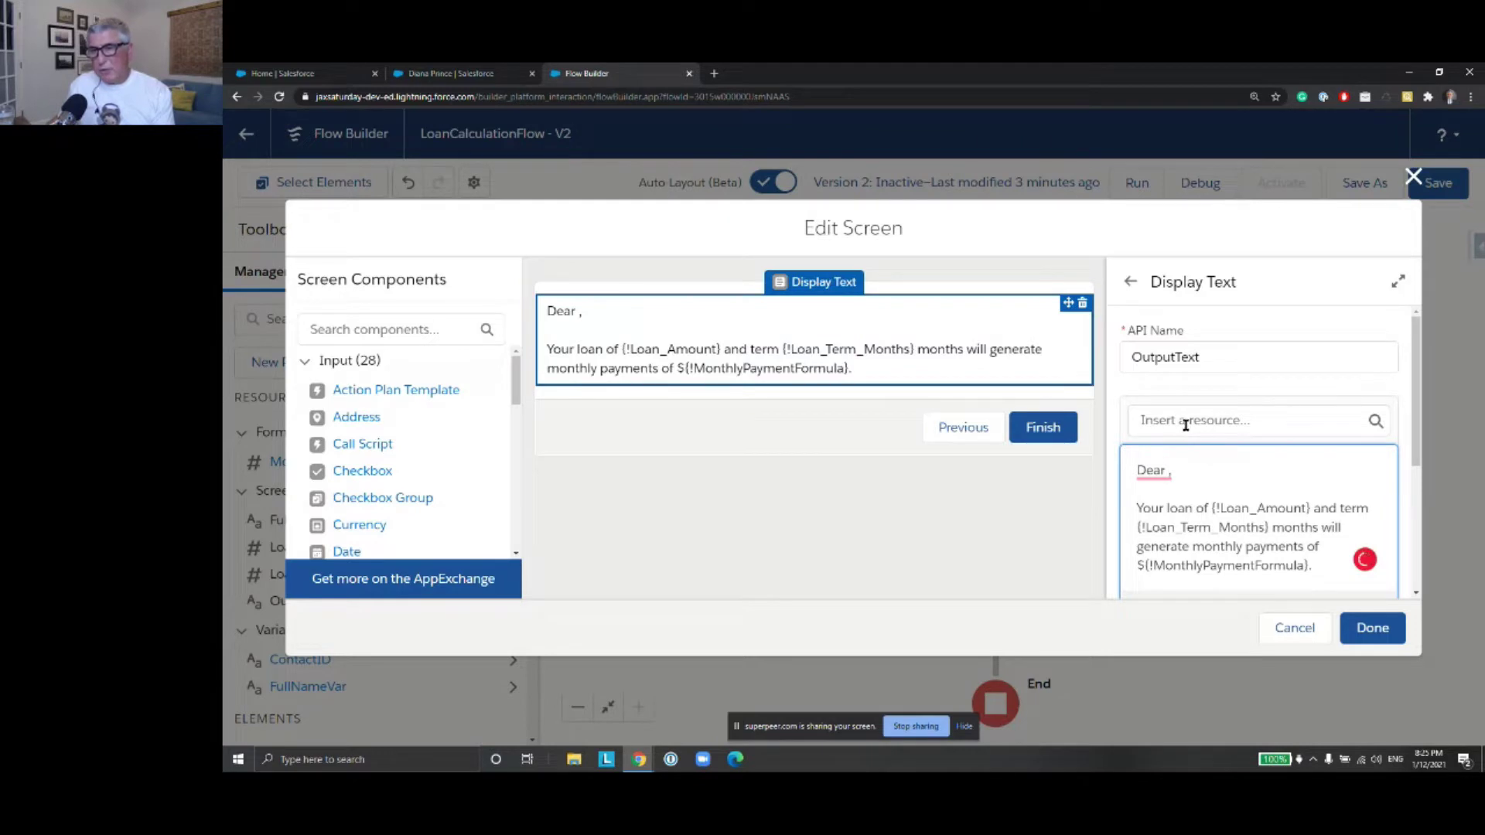
pyautogui.click(1186, 424)
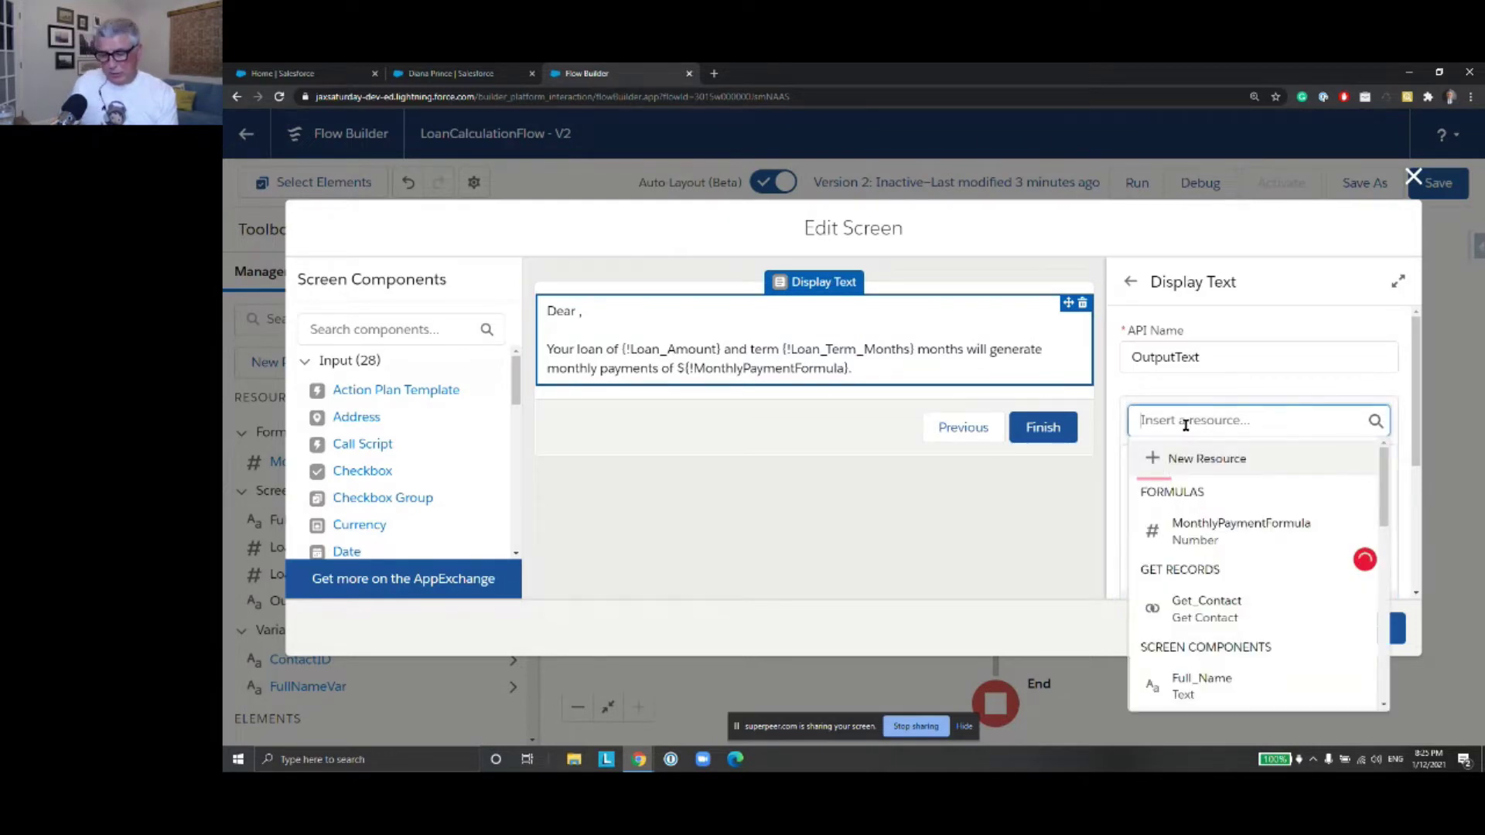
pyautogui.write('Full')
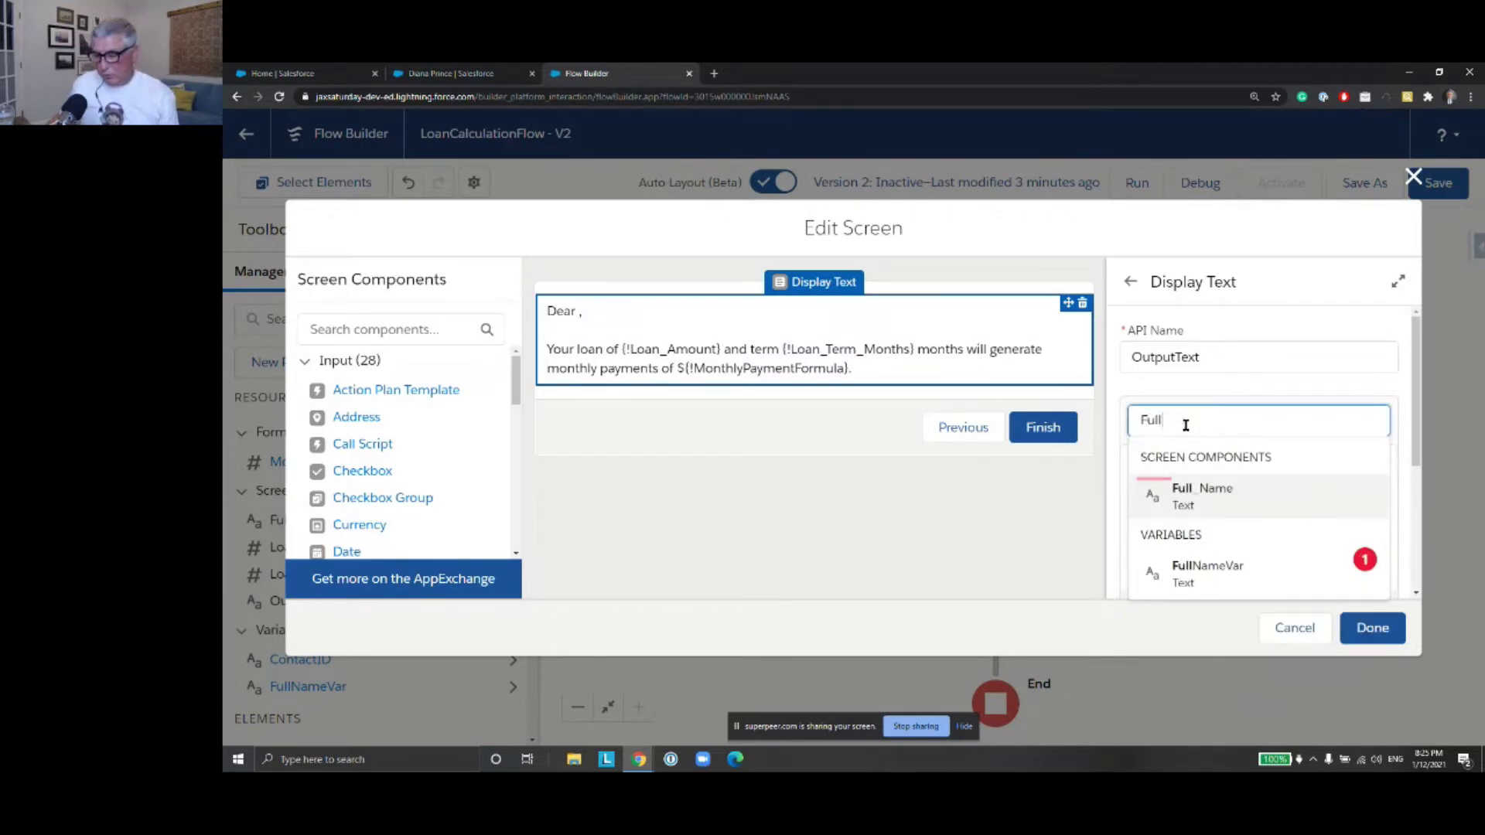
pyautogui.press('Down')
pyautogui.press('Return')
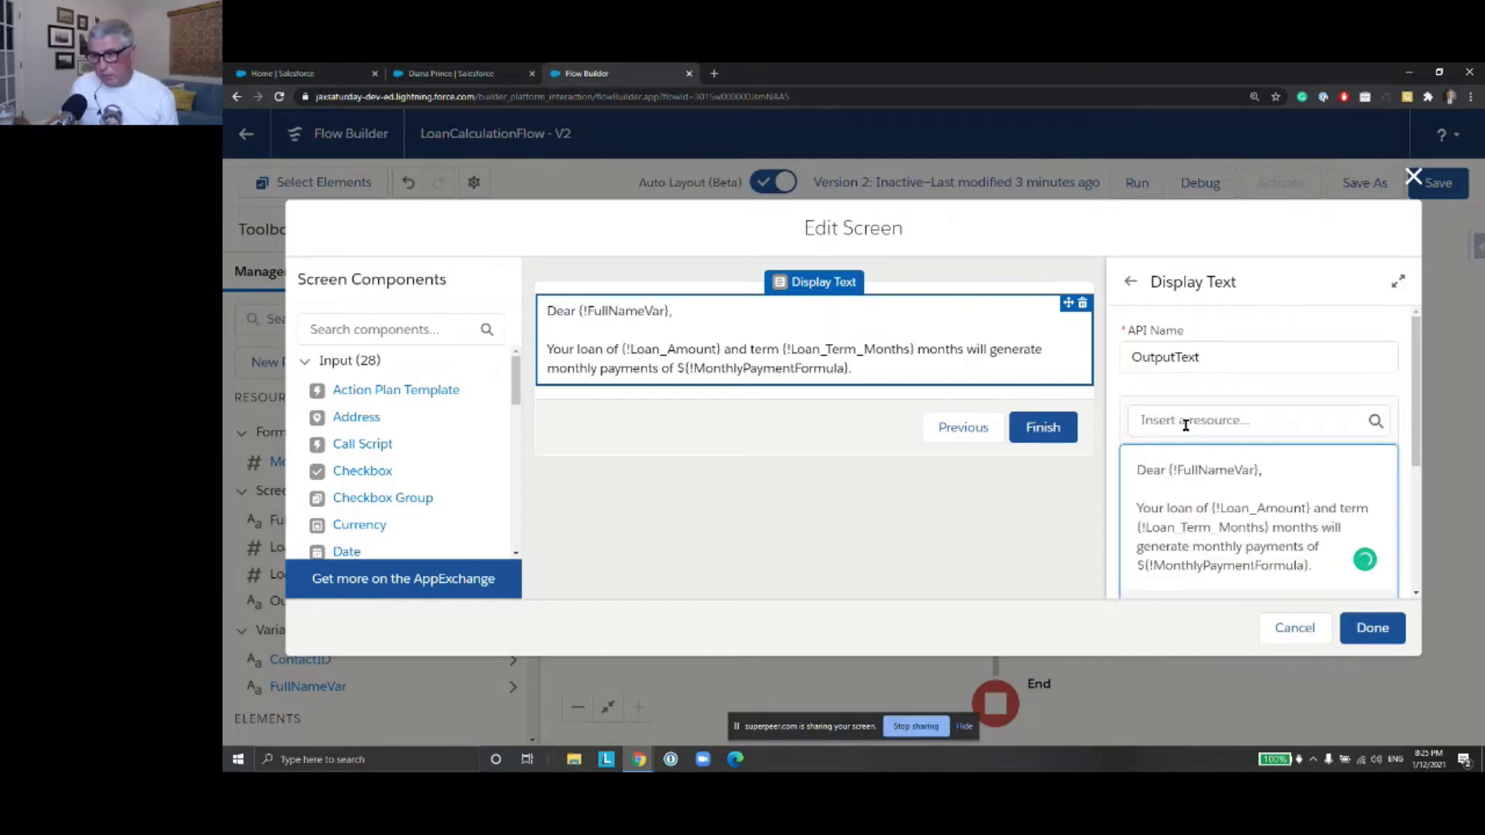
pyautogui.click(1371, 626)
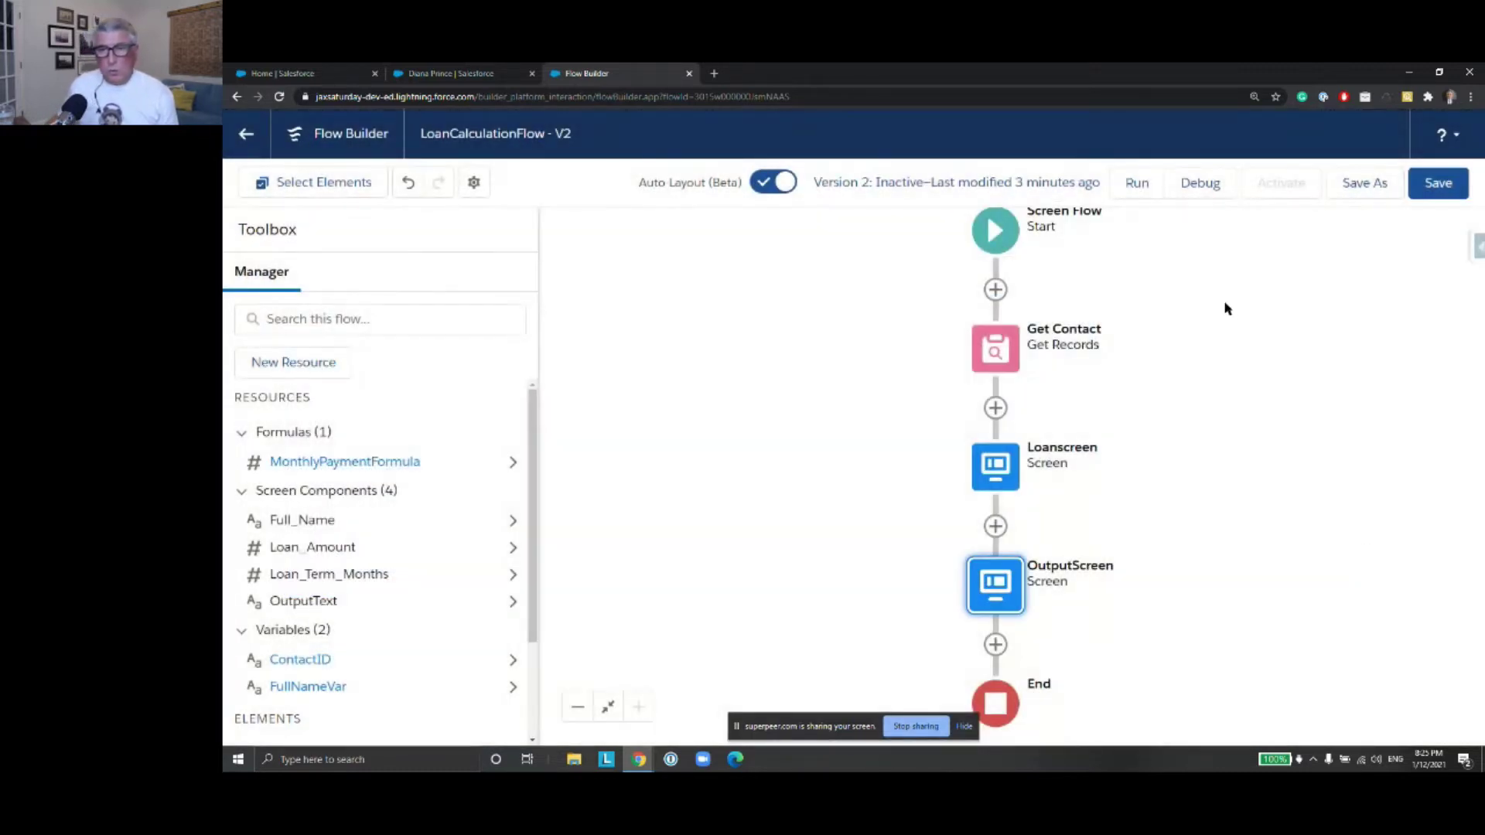
# Delete Loanscreen's Full Name component, save the flow, and start a debug run
pyautogui.doubleClick(1002, 463)
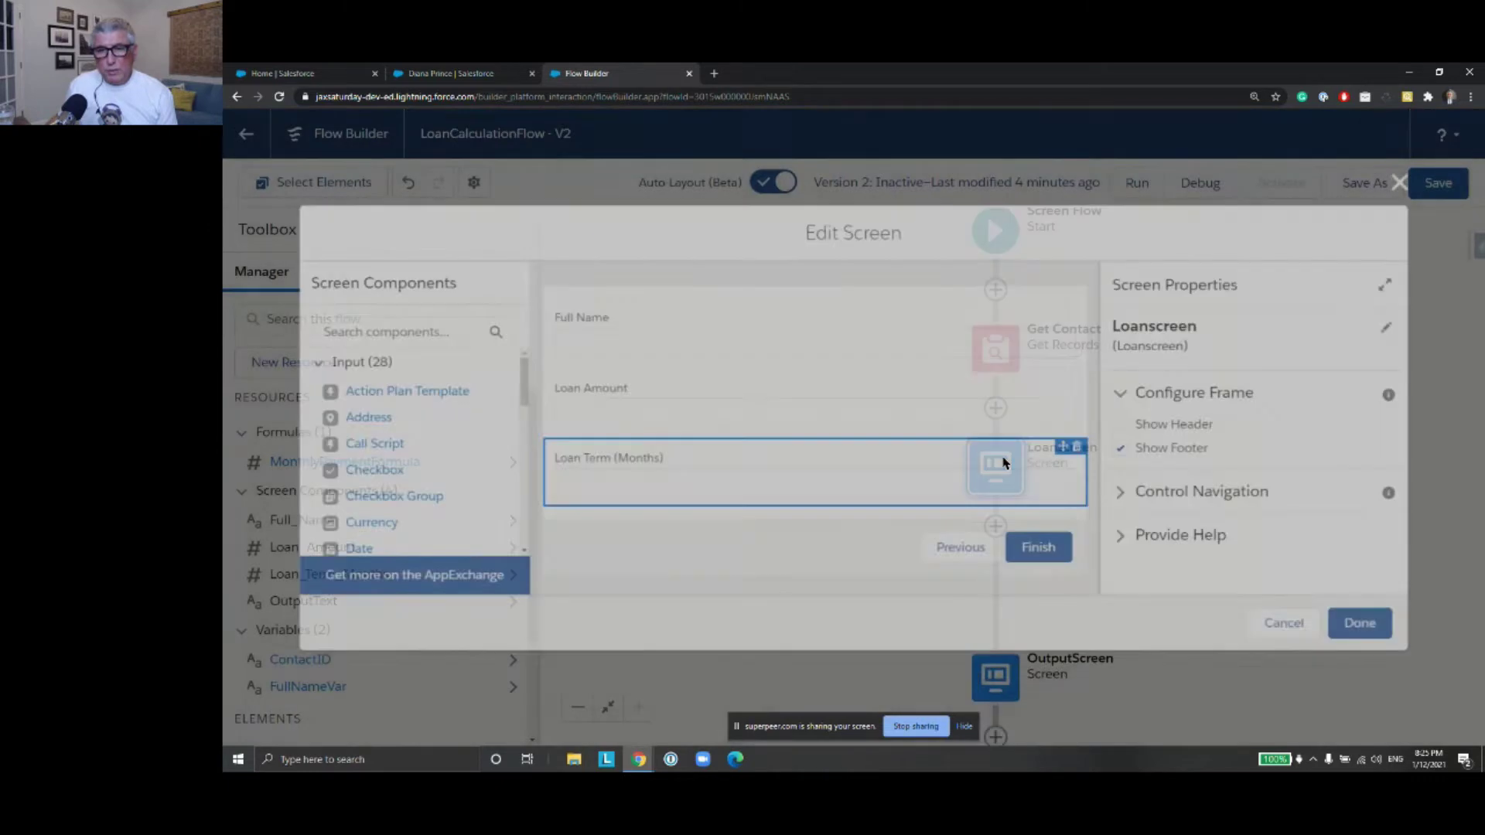
pyautogui.click(1059, 309)
pyautogui.click(1083, 304)
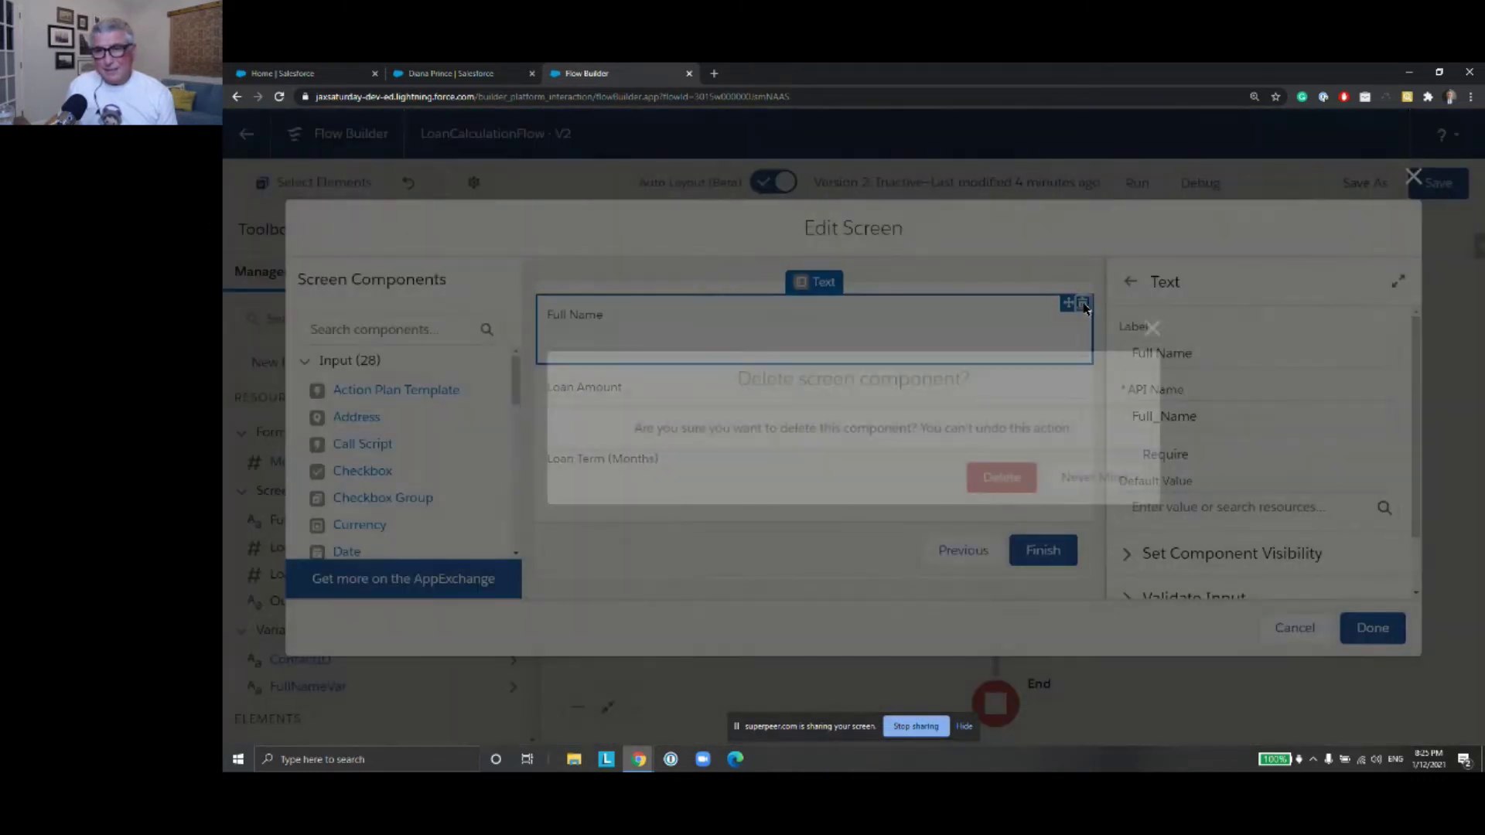
pyautogui.click(1020, 486)
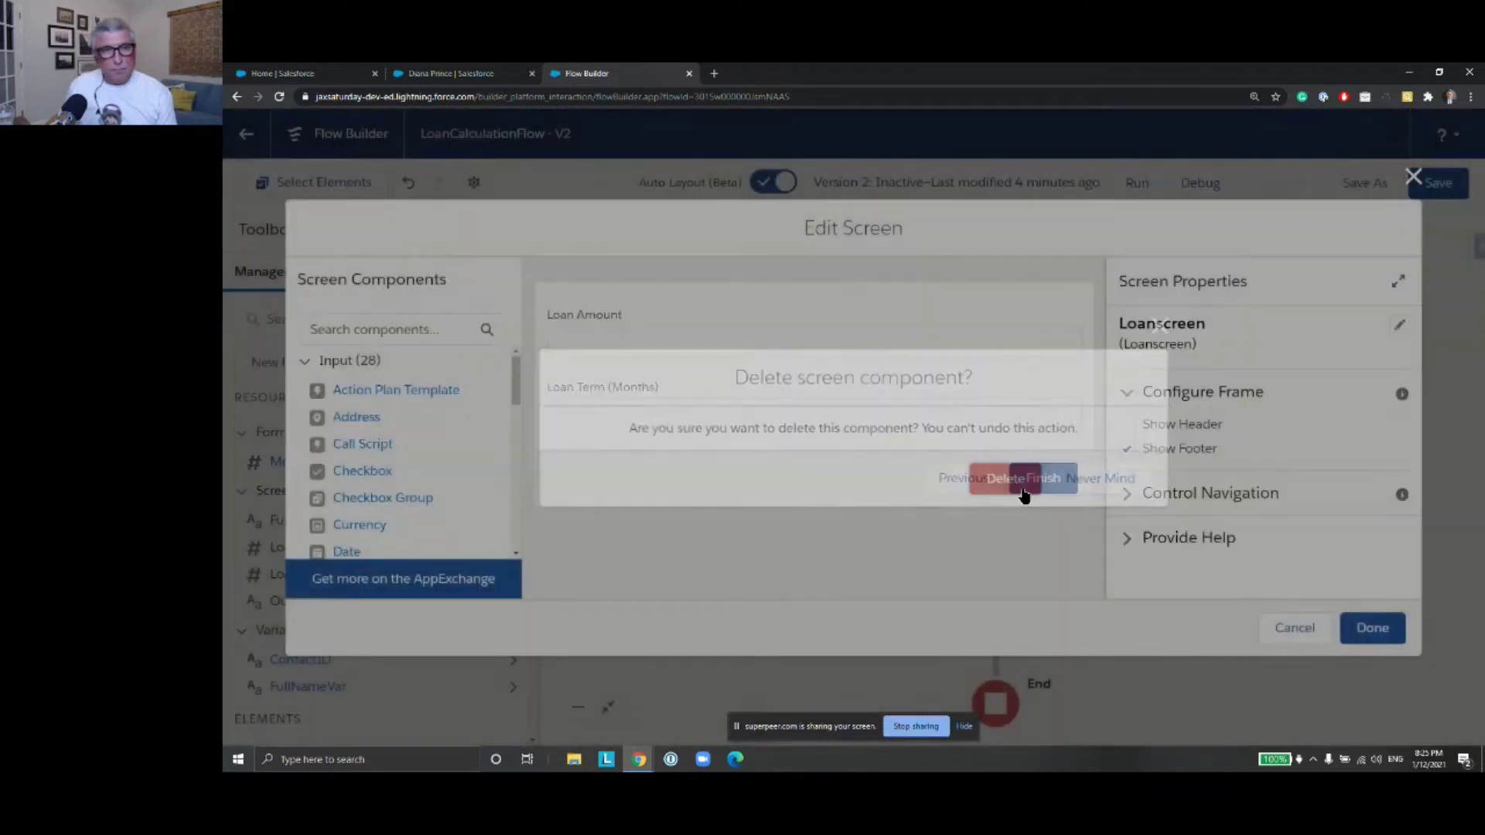
pyautogui.click(1369, 630)
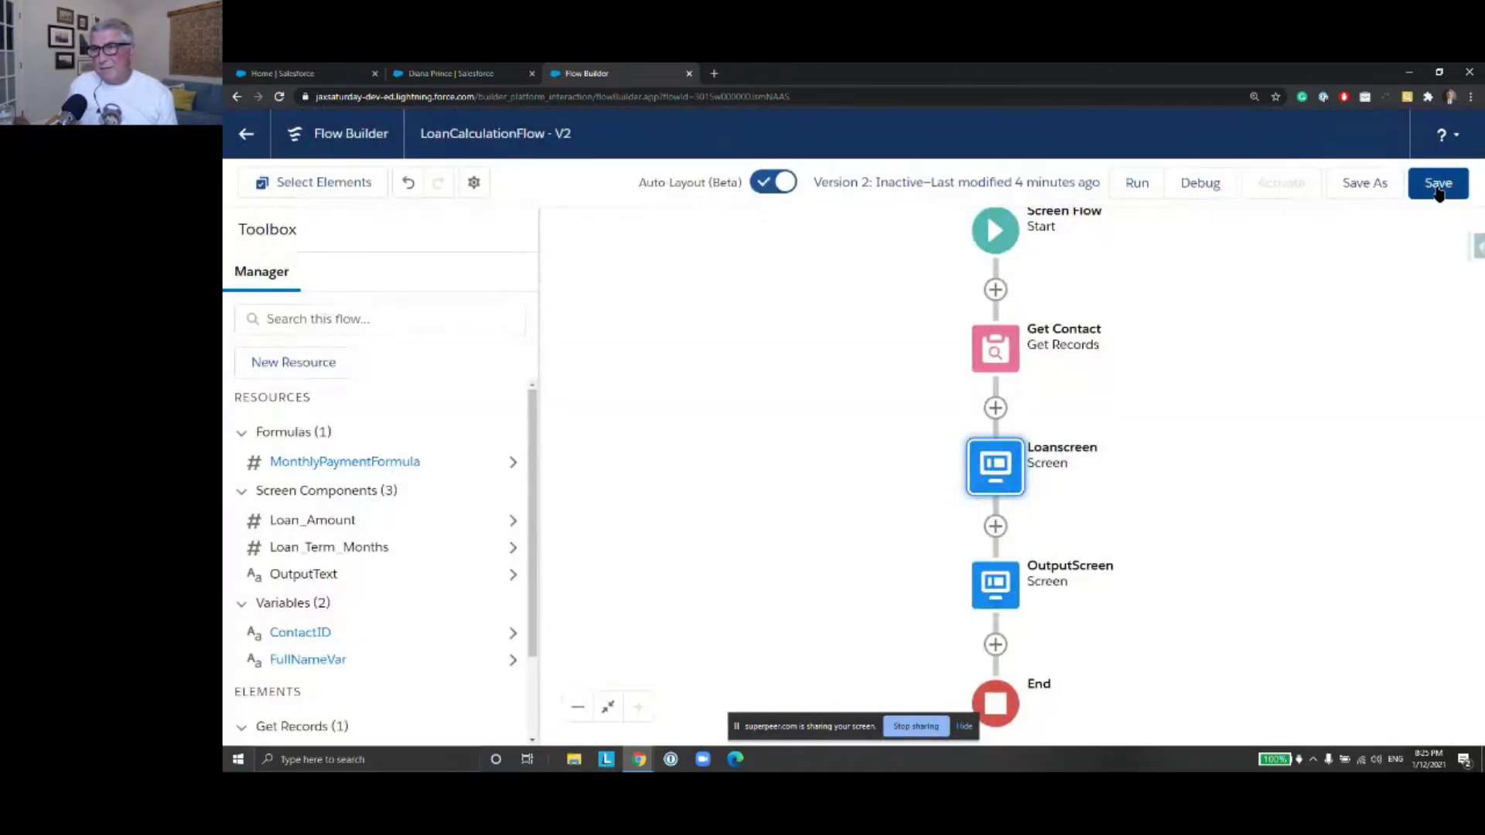
pyautogui.click(1438, 189)
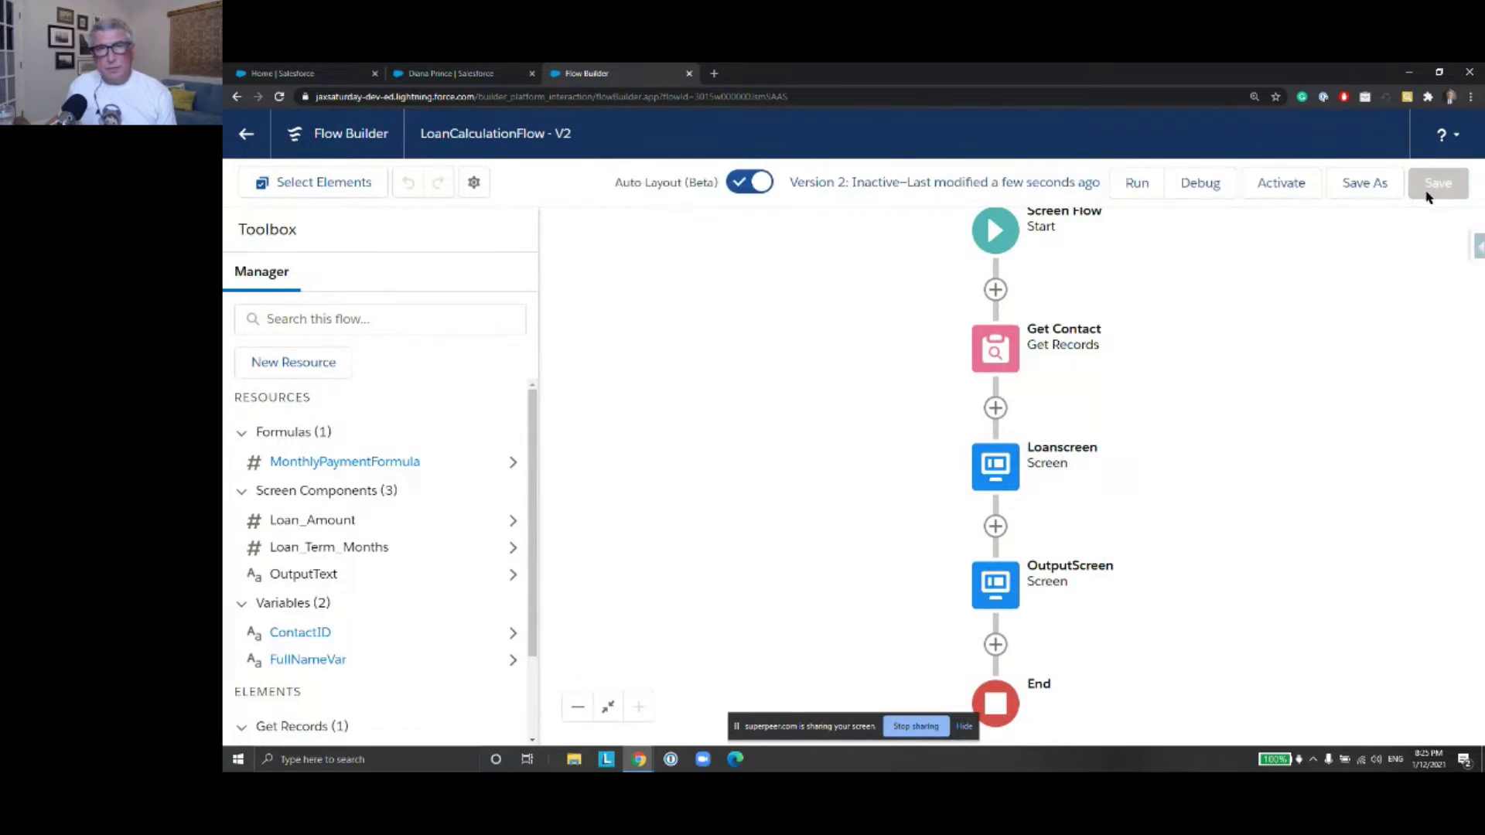
pyautogui.click(1194, 195)
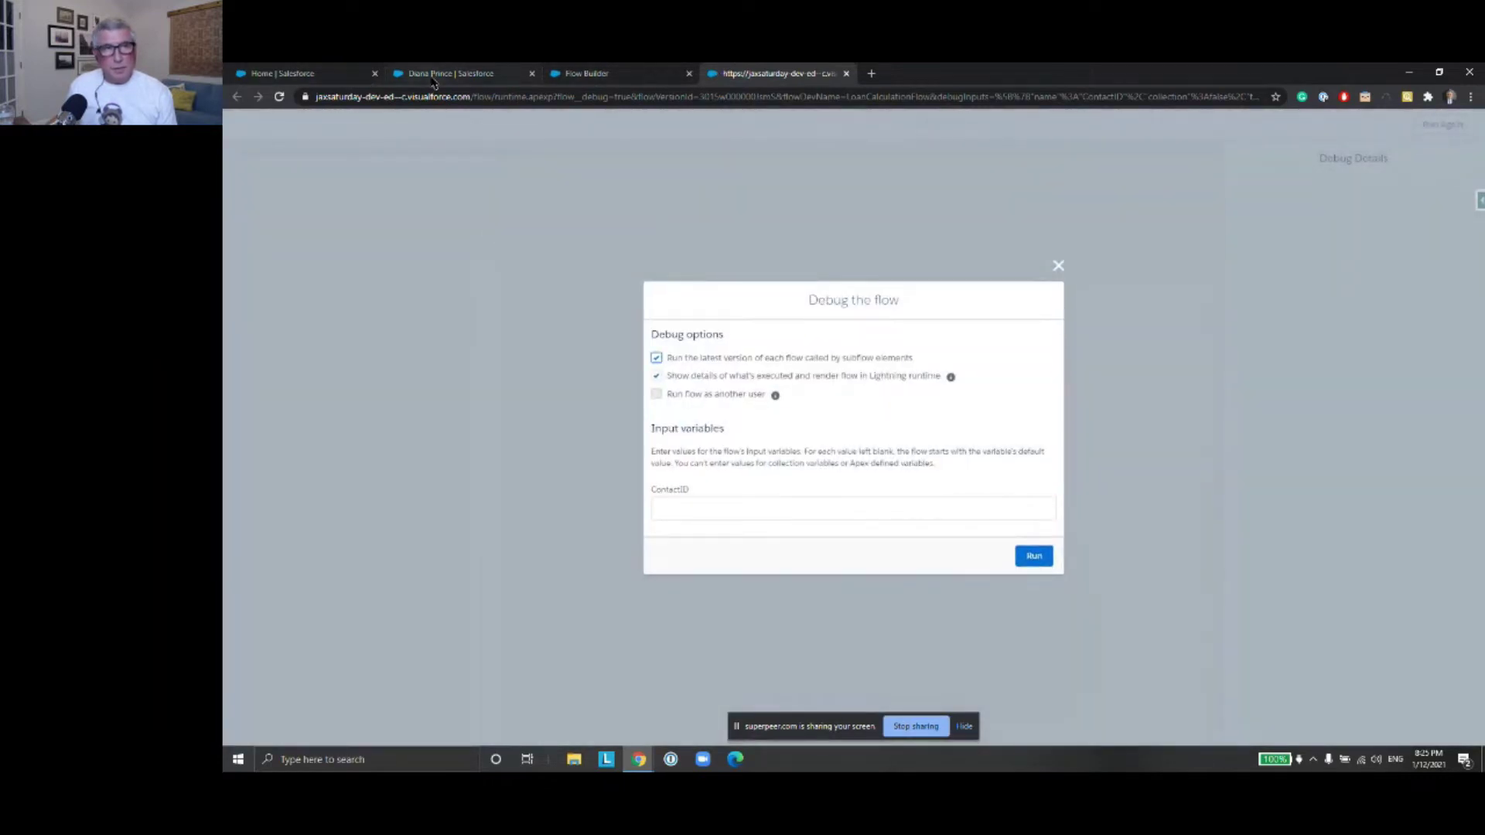
# Paste the contact's ID into the ContactID field and run the debug
pyautogui.click(437, 74)
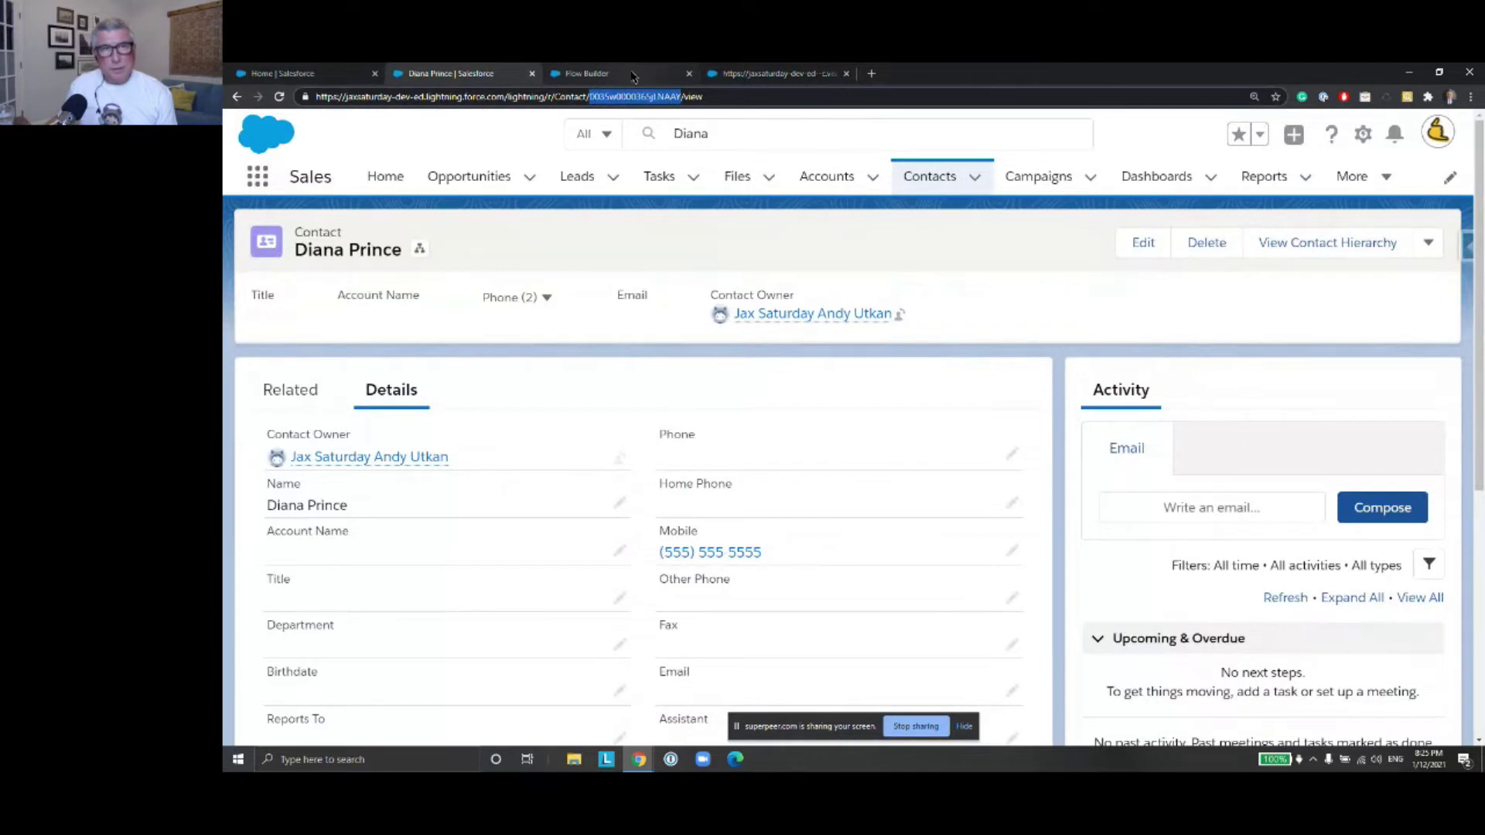
pyautogui.click(776, 76)
pyautogui.click(784, 513)
pyautogui.press('super+v')
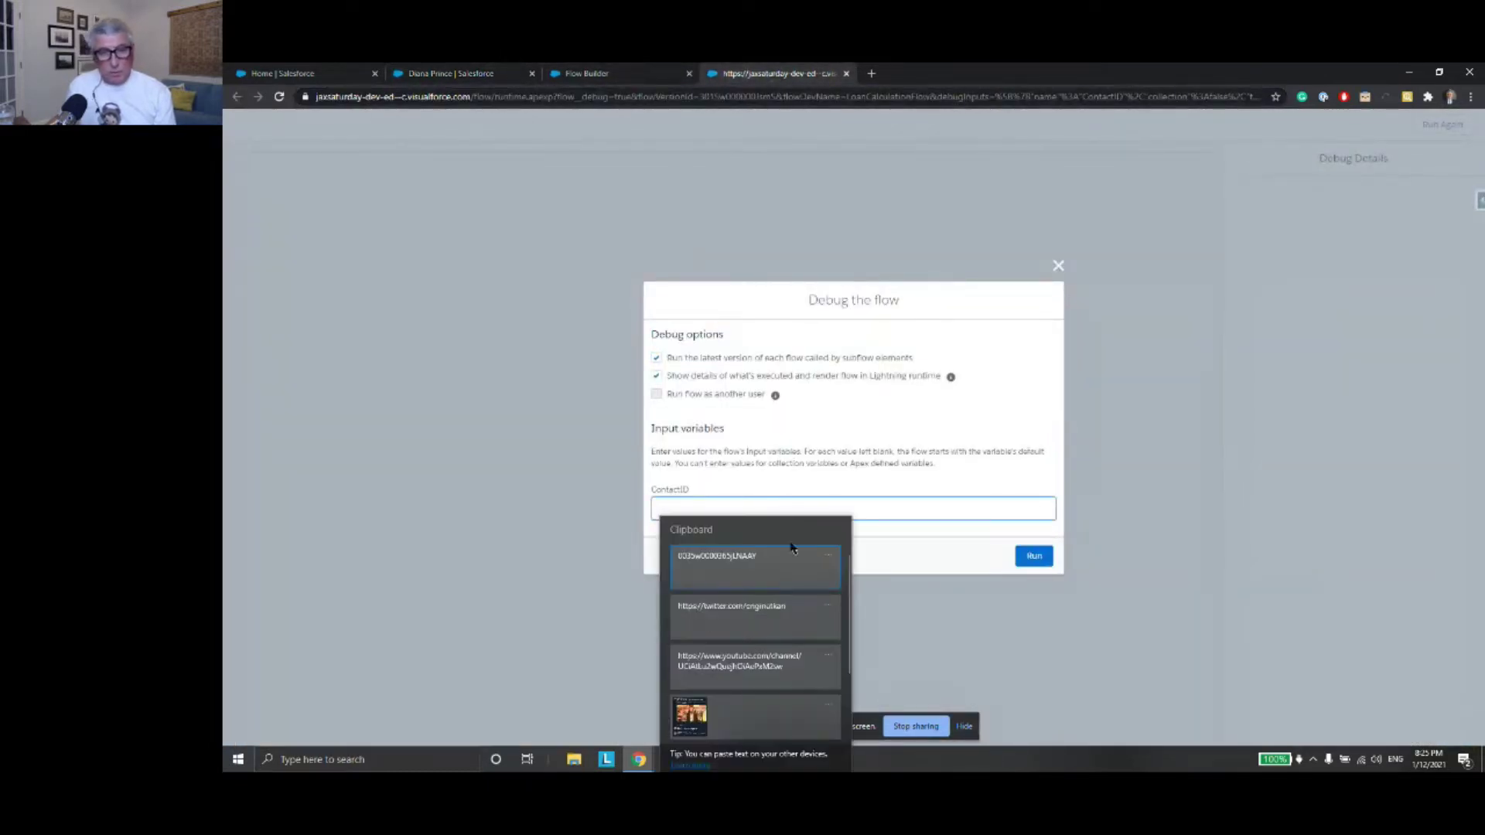
pyautogui.click(792, 555)
pyautogui.click(1040, 559)
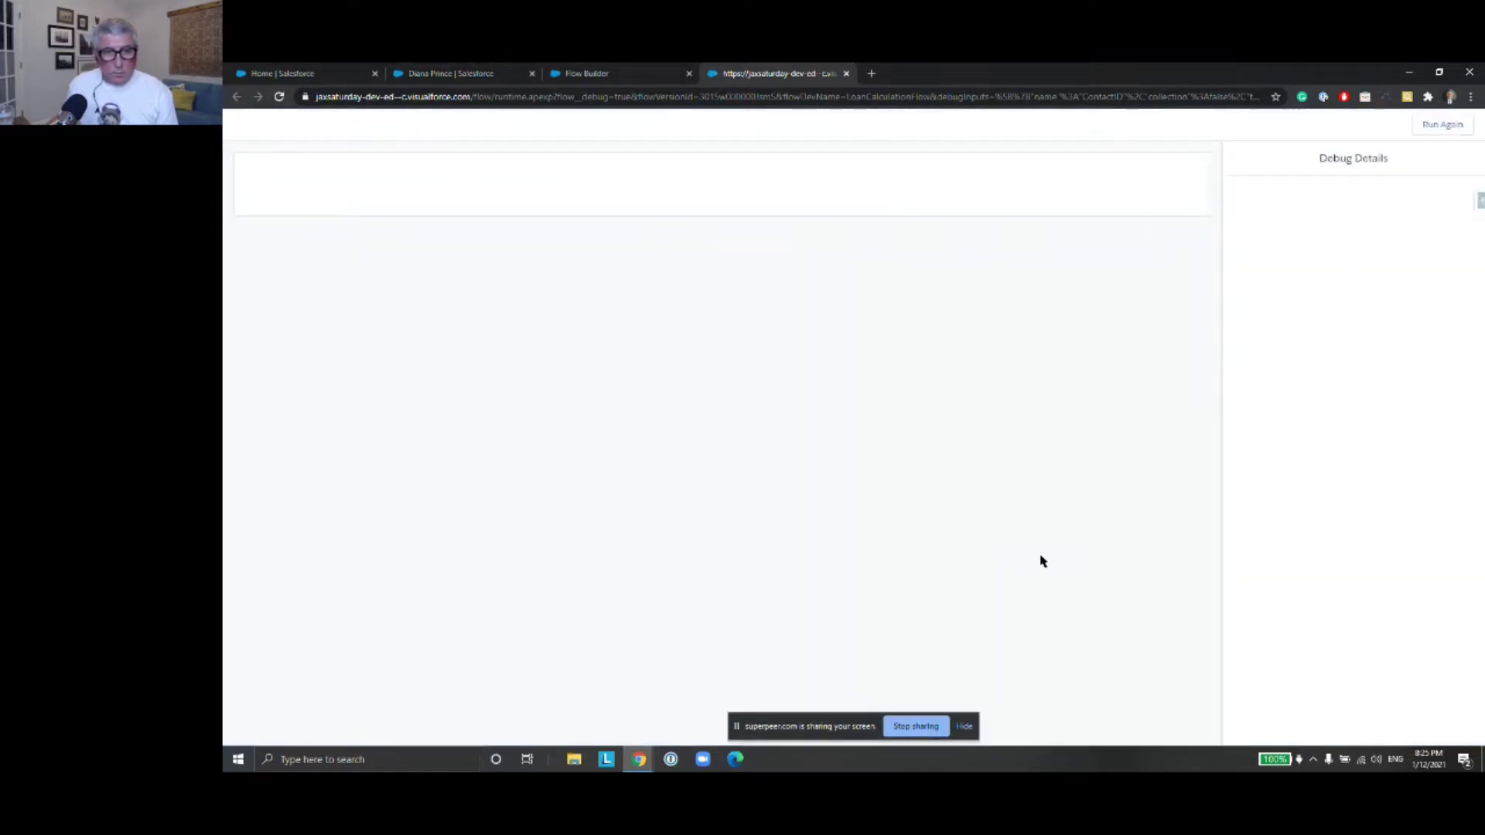
# Enter the loan amount and a 12-month loan term, then advance to the payment result
pyautogui.click(432, 189)
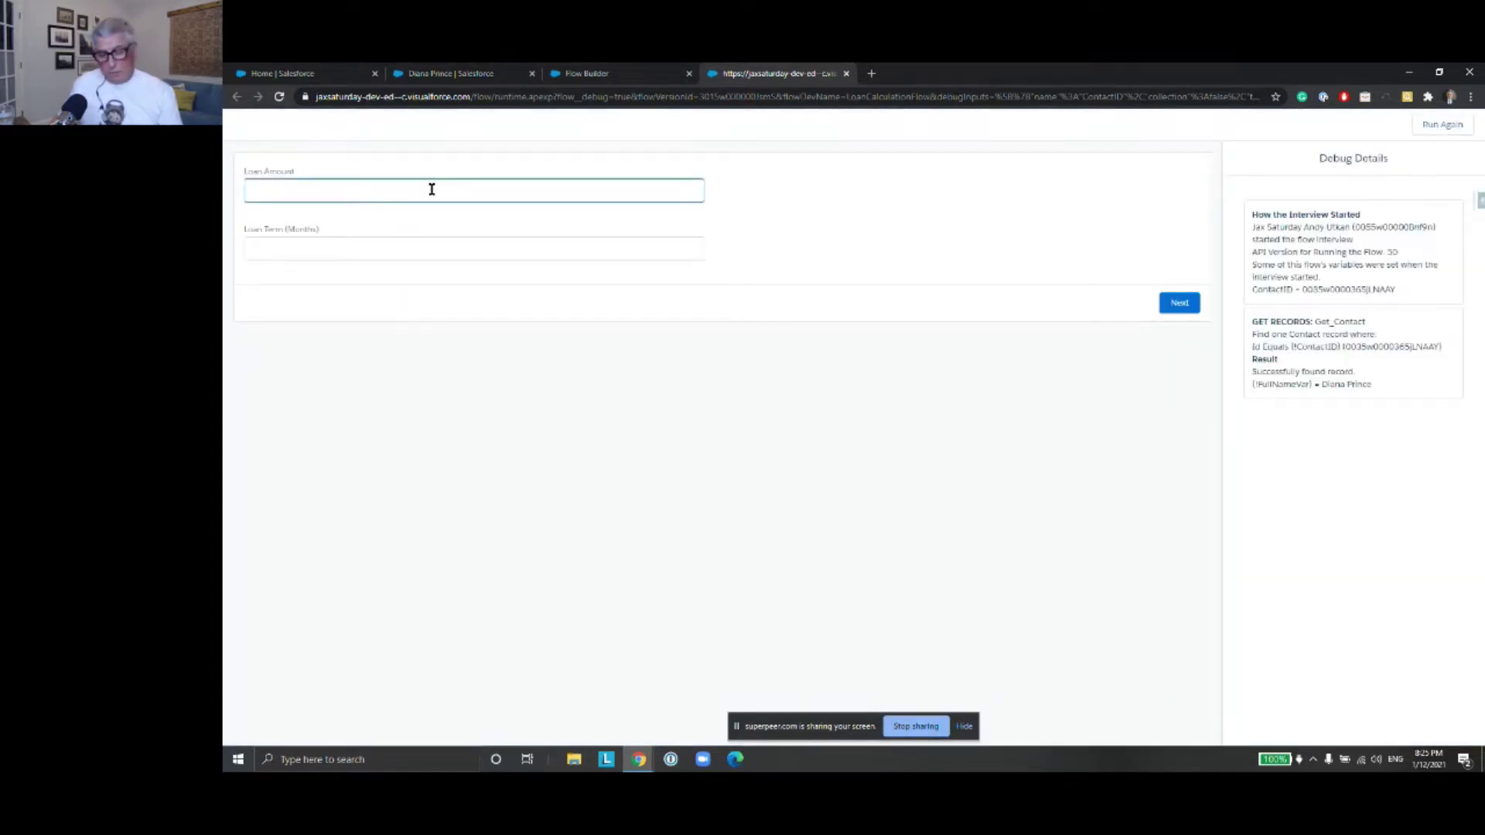
pyautogui.write('14000')
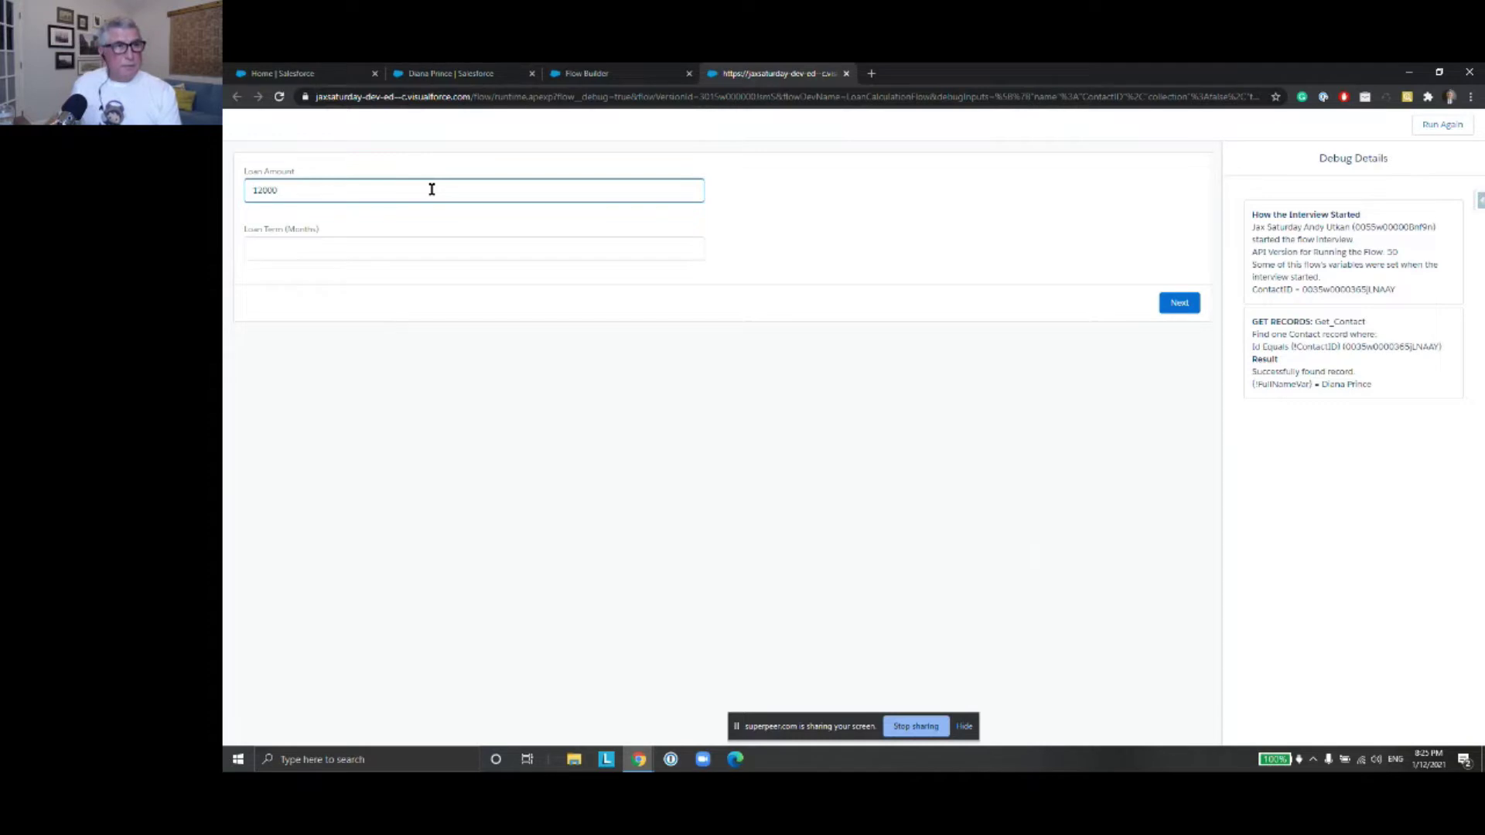
pyautogui.click(407, 244)
pyautogui.write('12')
pyautogui.click(1177, 302)
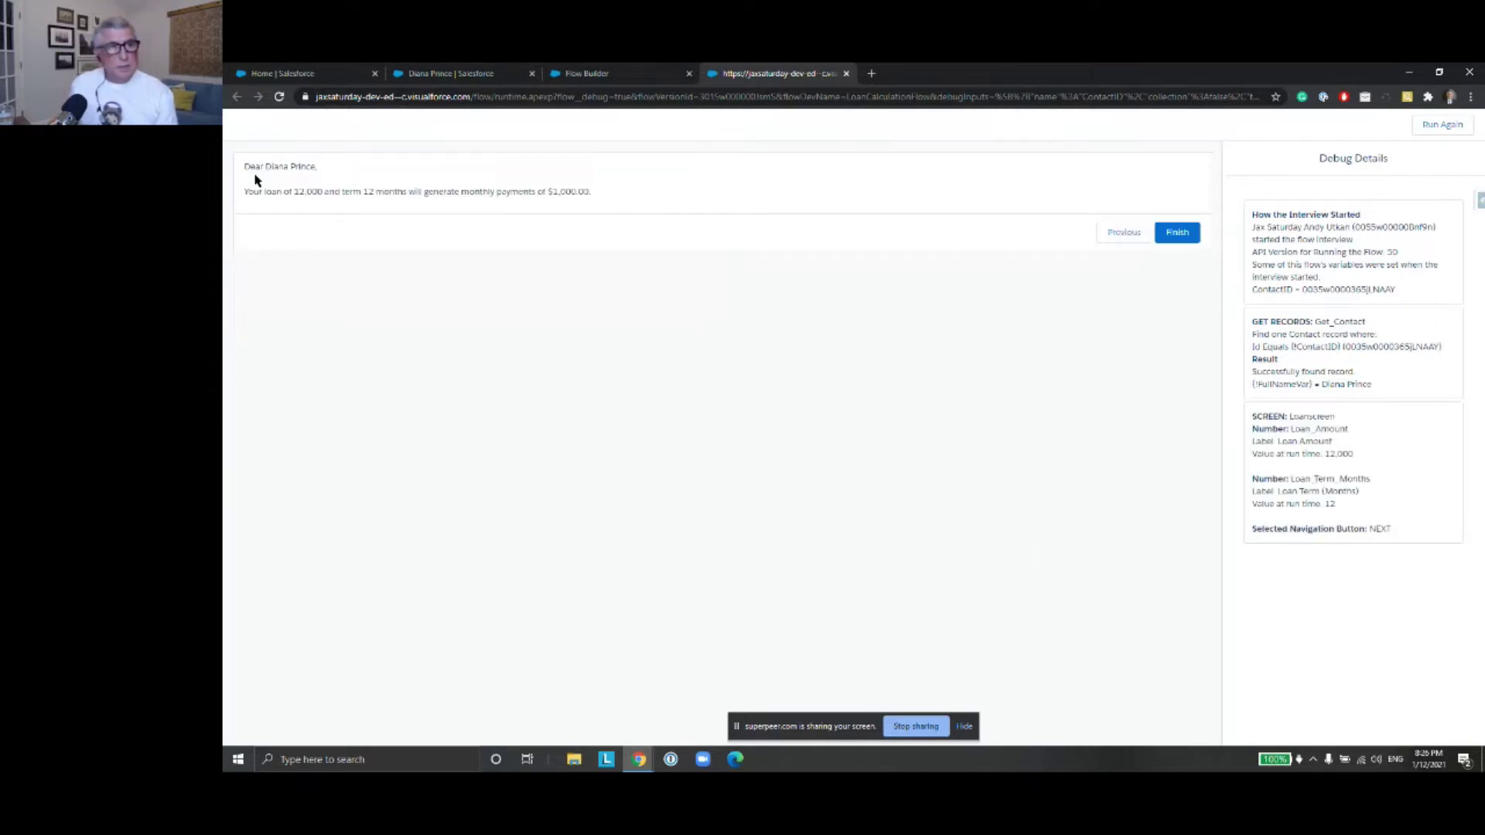
# Inspect the greeting, contact ID and retrieved full name, then close the debug tab
pyautogui.moveTo(244, 167); pyautogui.dragTo(346, 167)
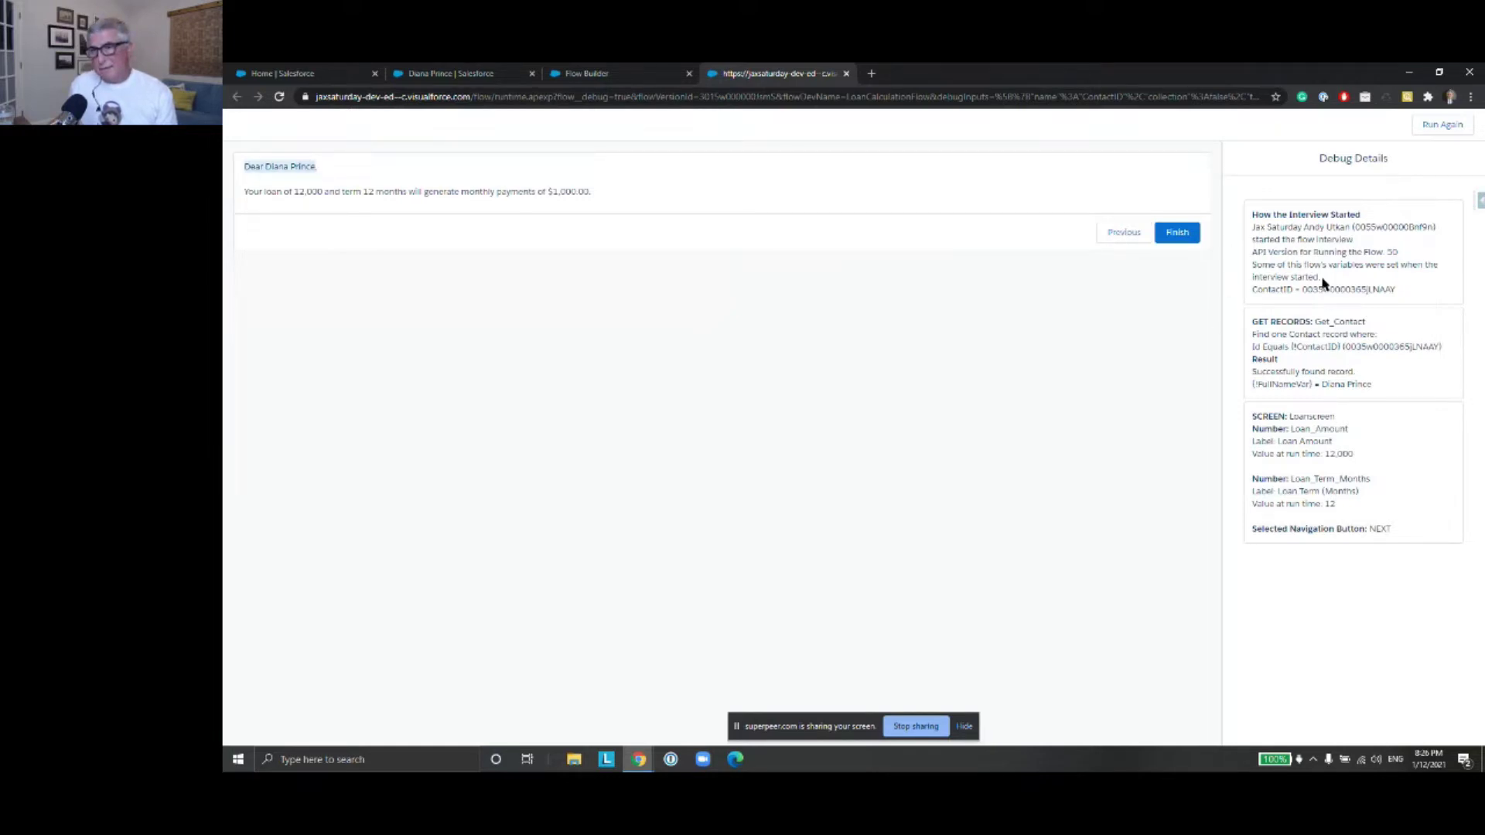
pyautogui.moveTo(1304, 289); pyautogui.dragTo(1390, 288)
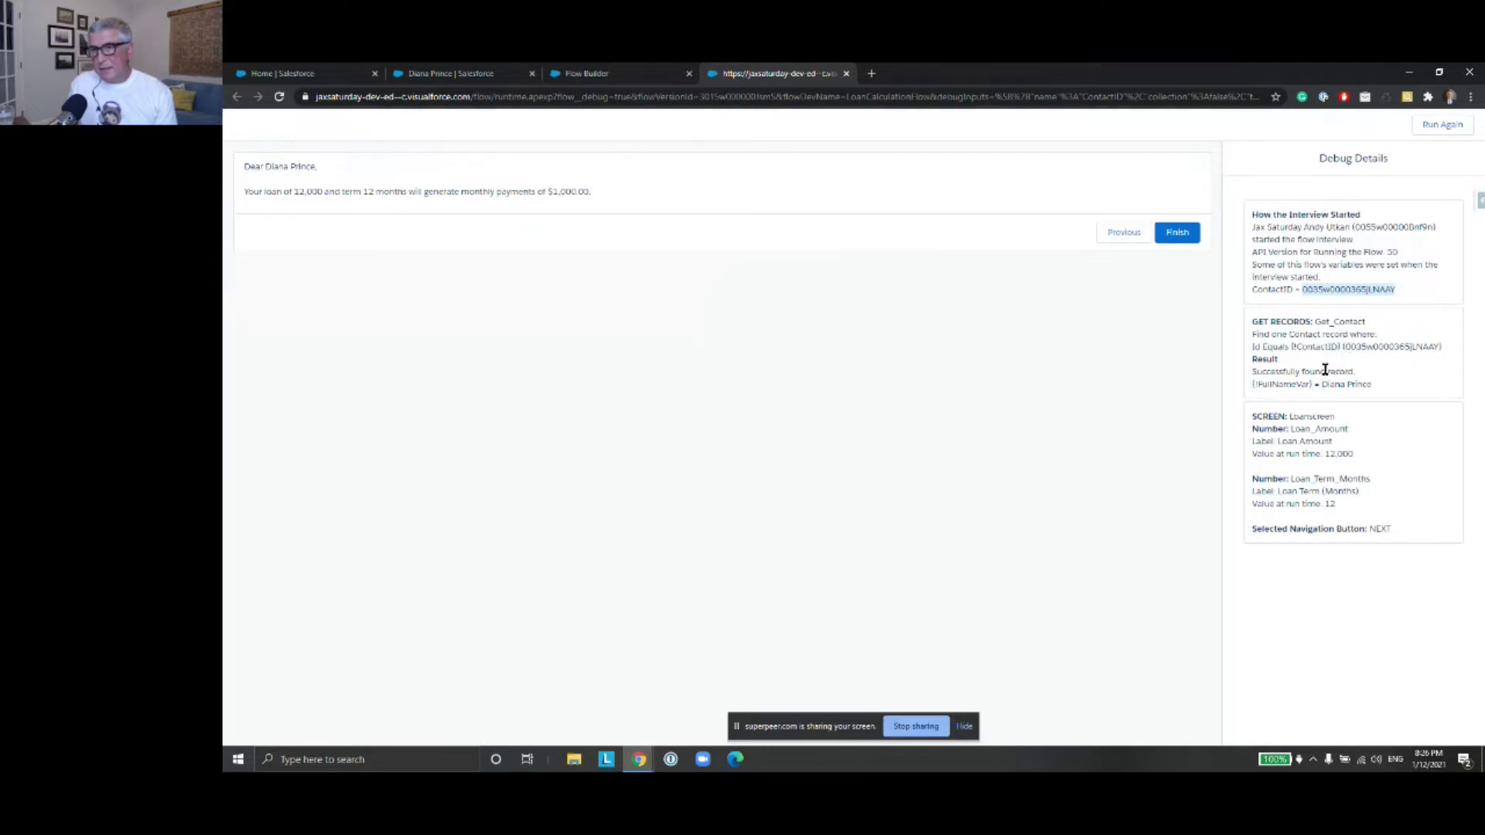
pyautogui.moveTo(1319, 386); pyautogui.dragTo(1388, 388)
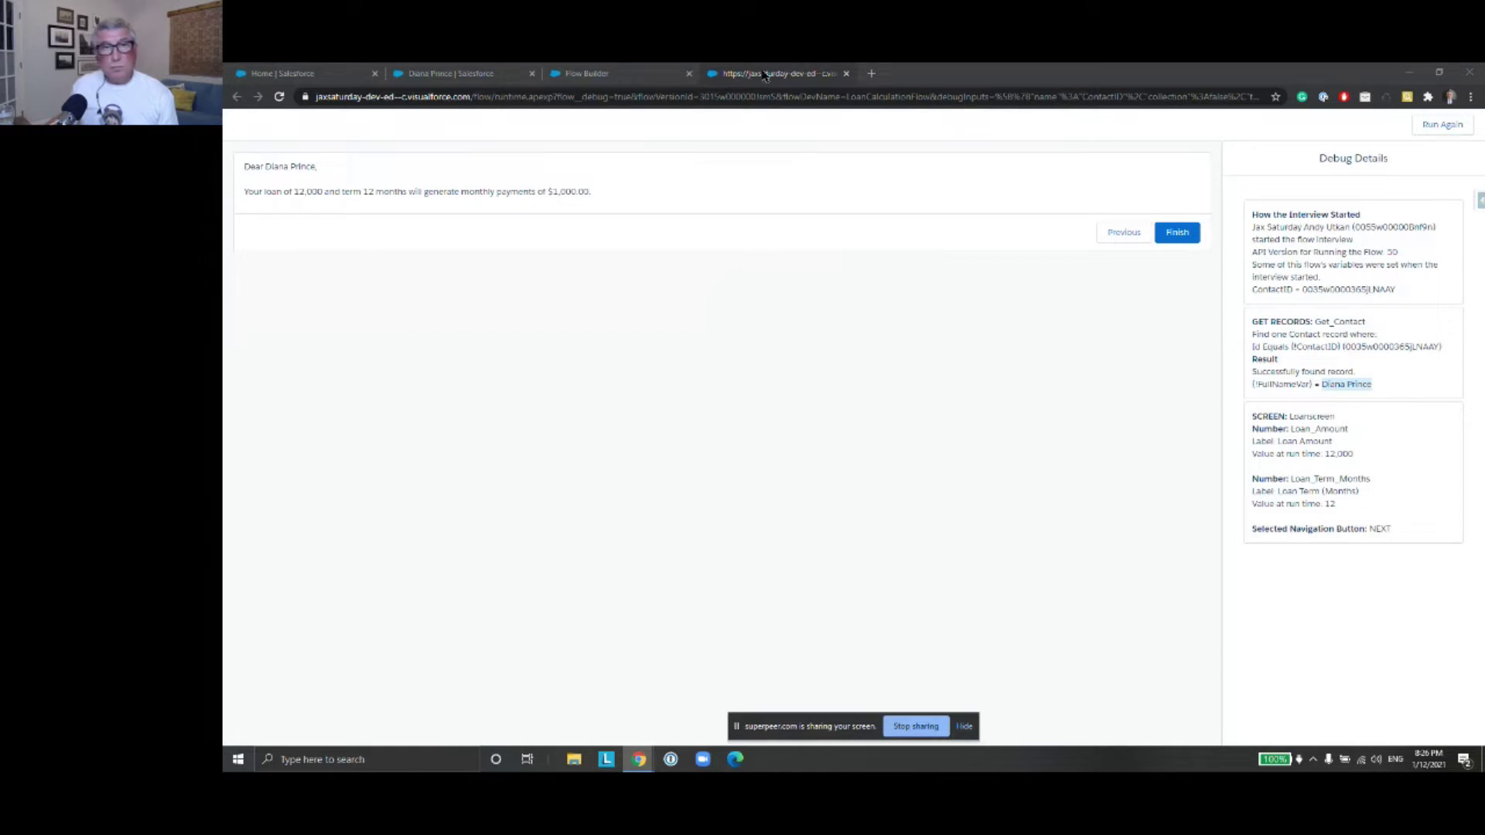
pyautogui.click(847, 74)
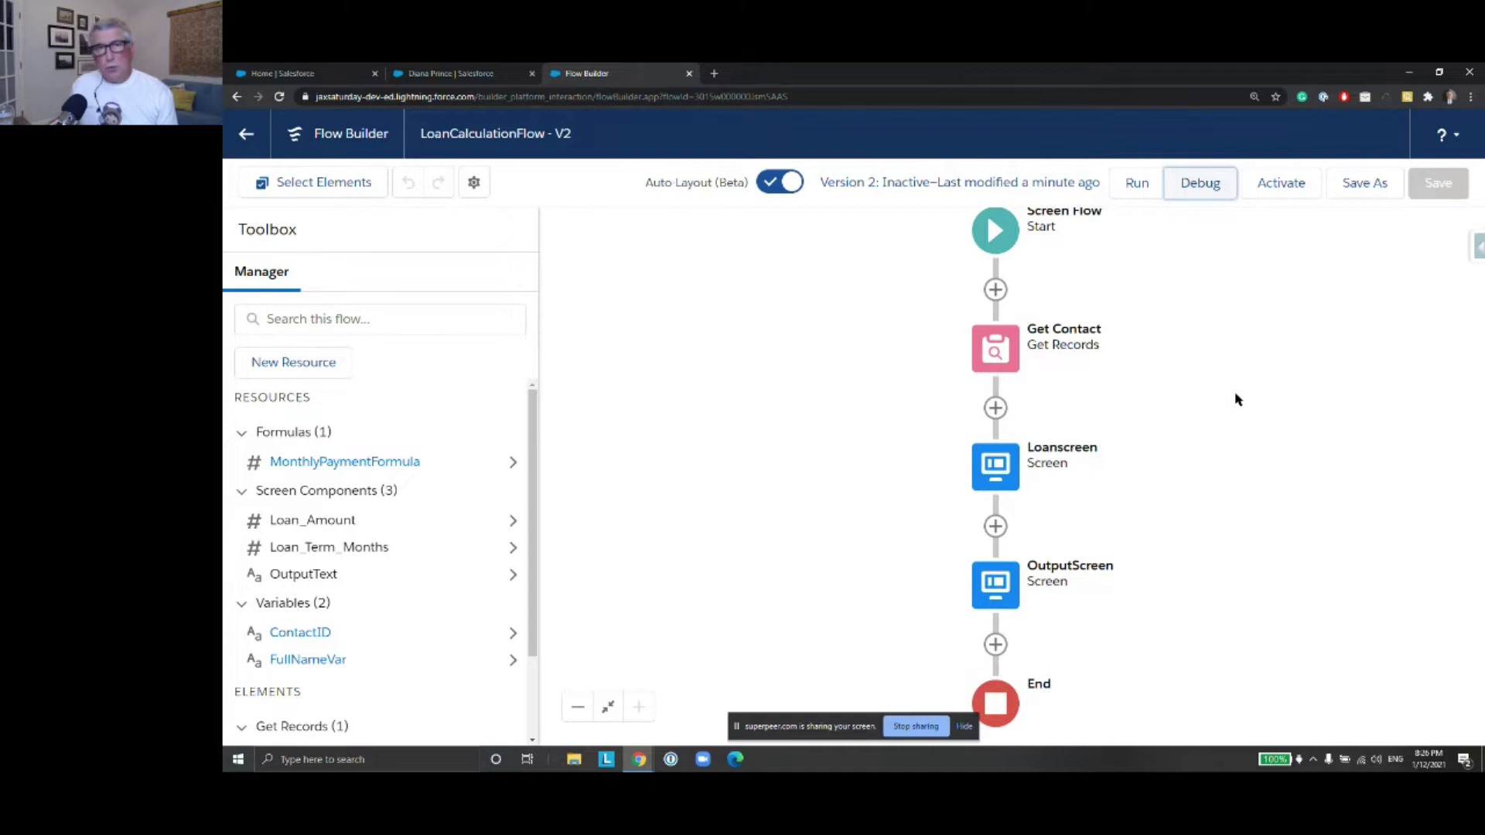
# Save the flow as a new version, then review Get Contact's settings without changing them
pyautogui.click(1362, 183)
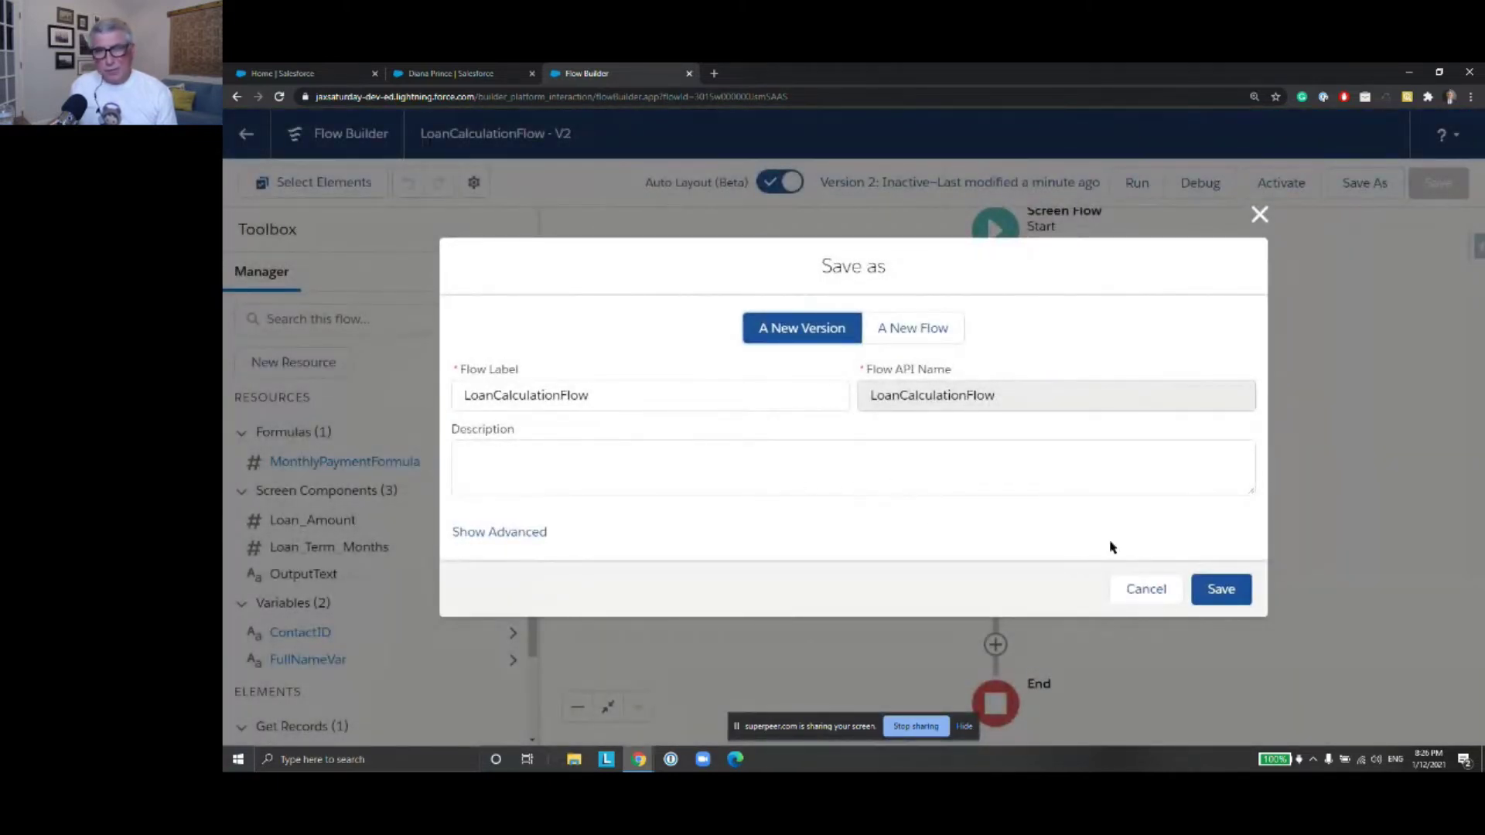
pyautogui.click(1221, 589)
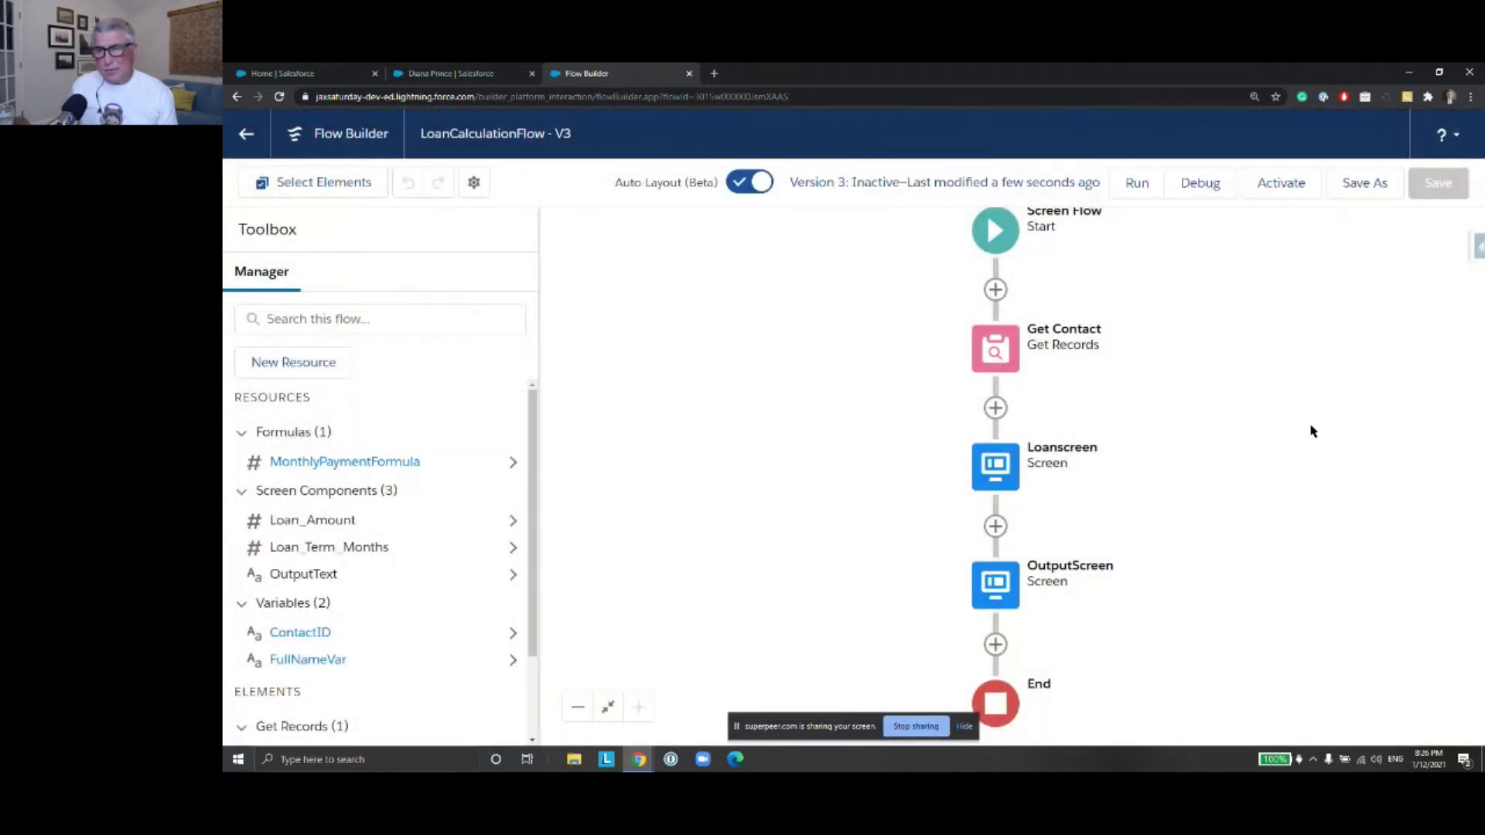
pyautogui.click(997, 353)
pyautogui.doubleClick(1004, 356)
pyautogui.scroll(-7, 898, 547)
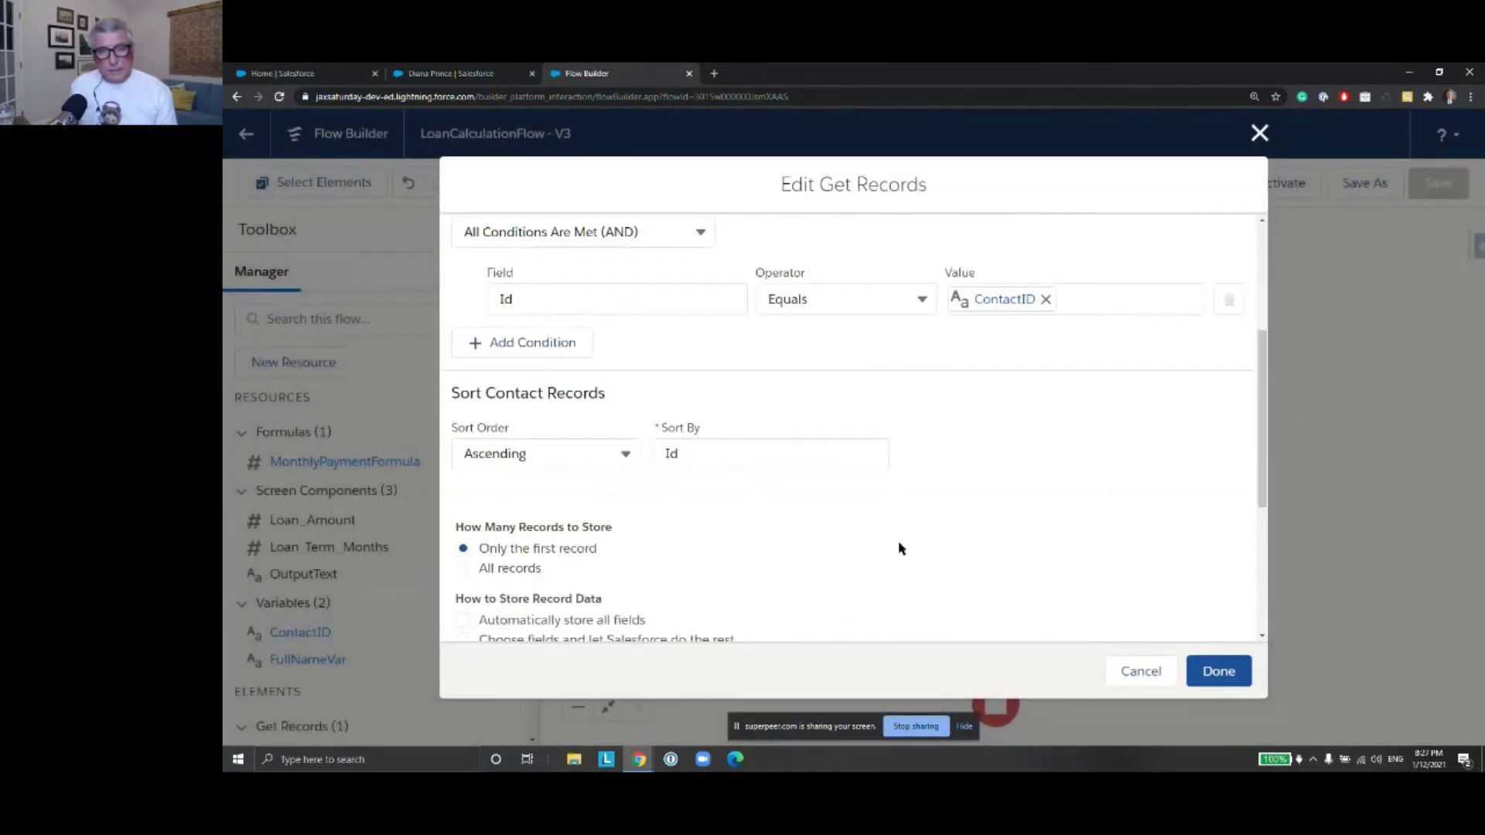
pyautogui.click(1141, 673)
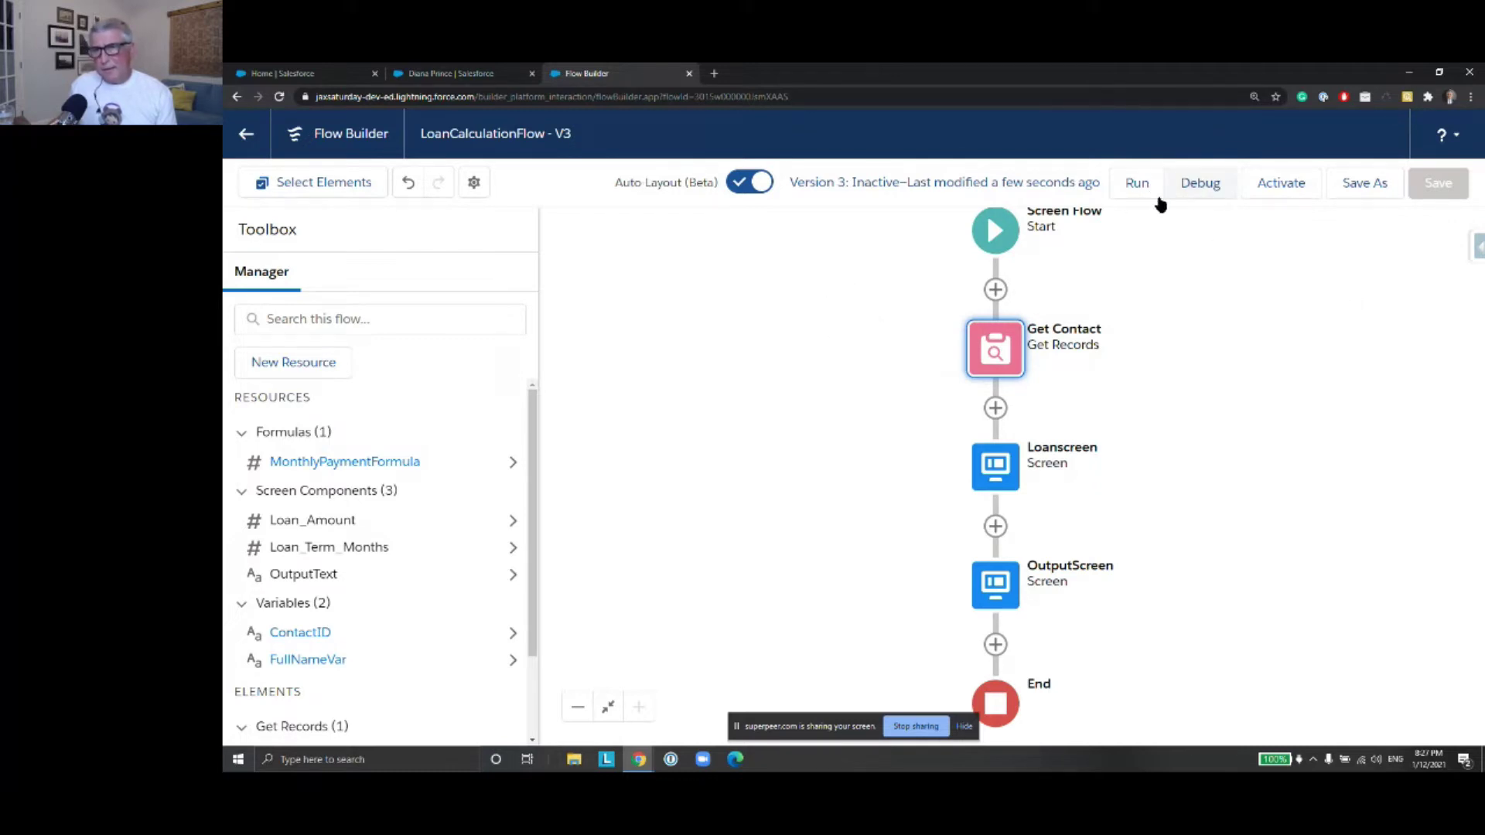
pyautogui.click(1195, 184)
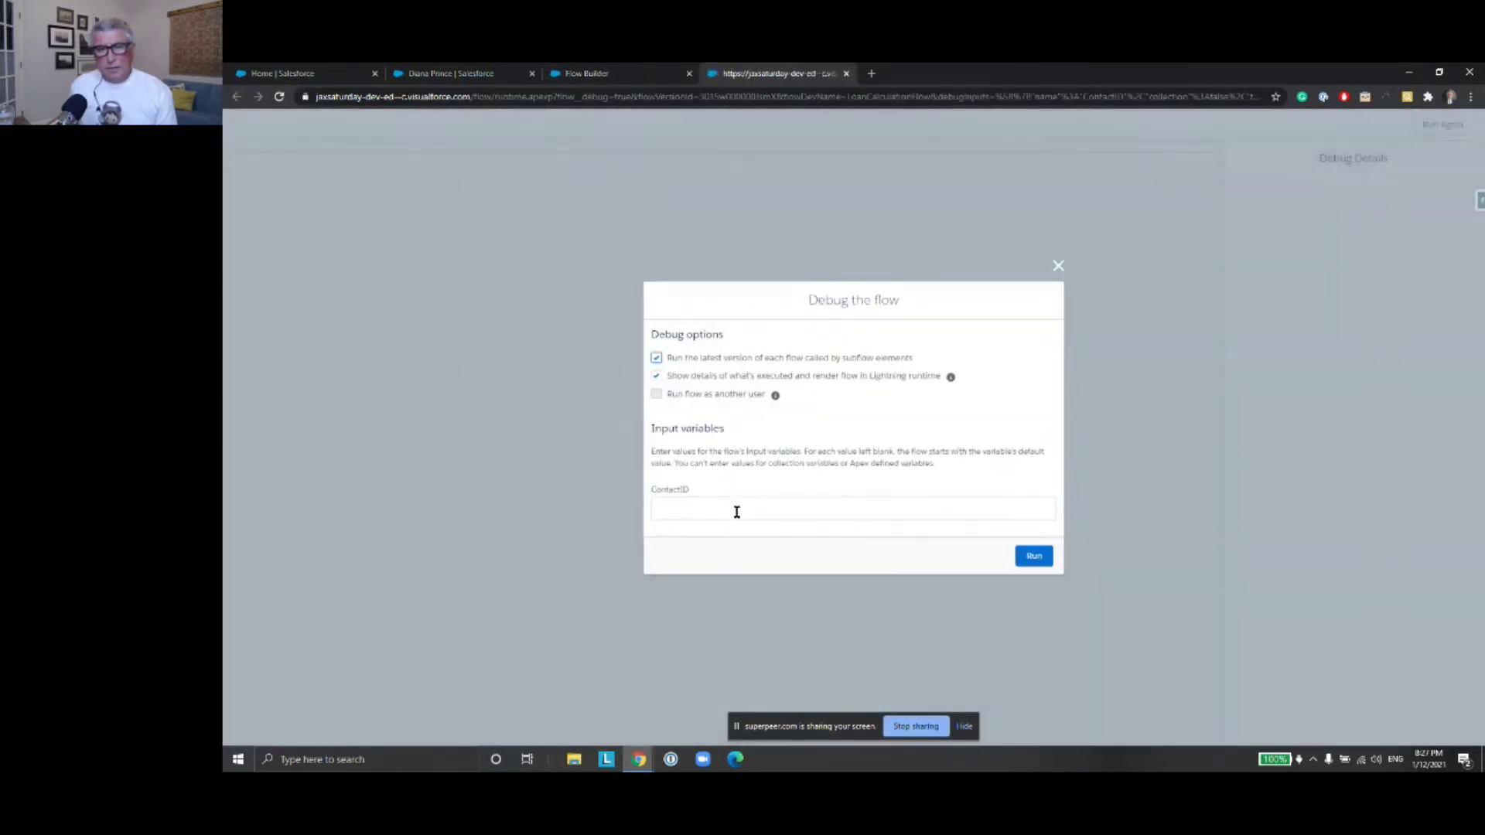
pyautogui.click(738, 513)
pyautogui.write('A')
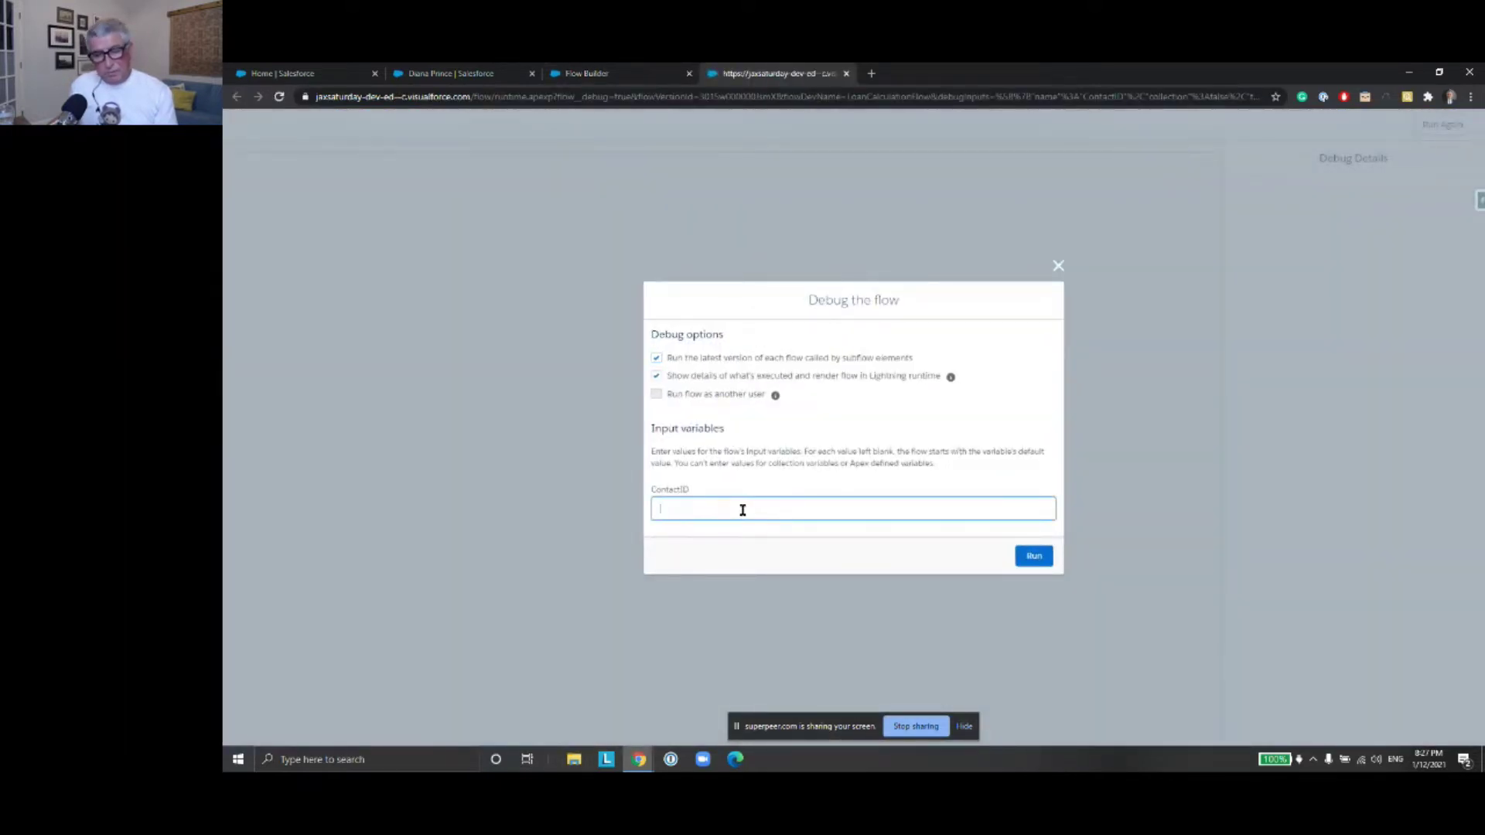
pyautogui.click(1035, 559)
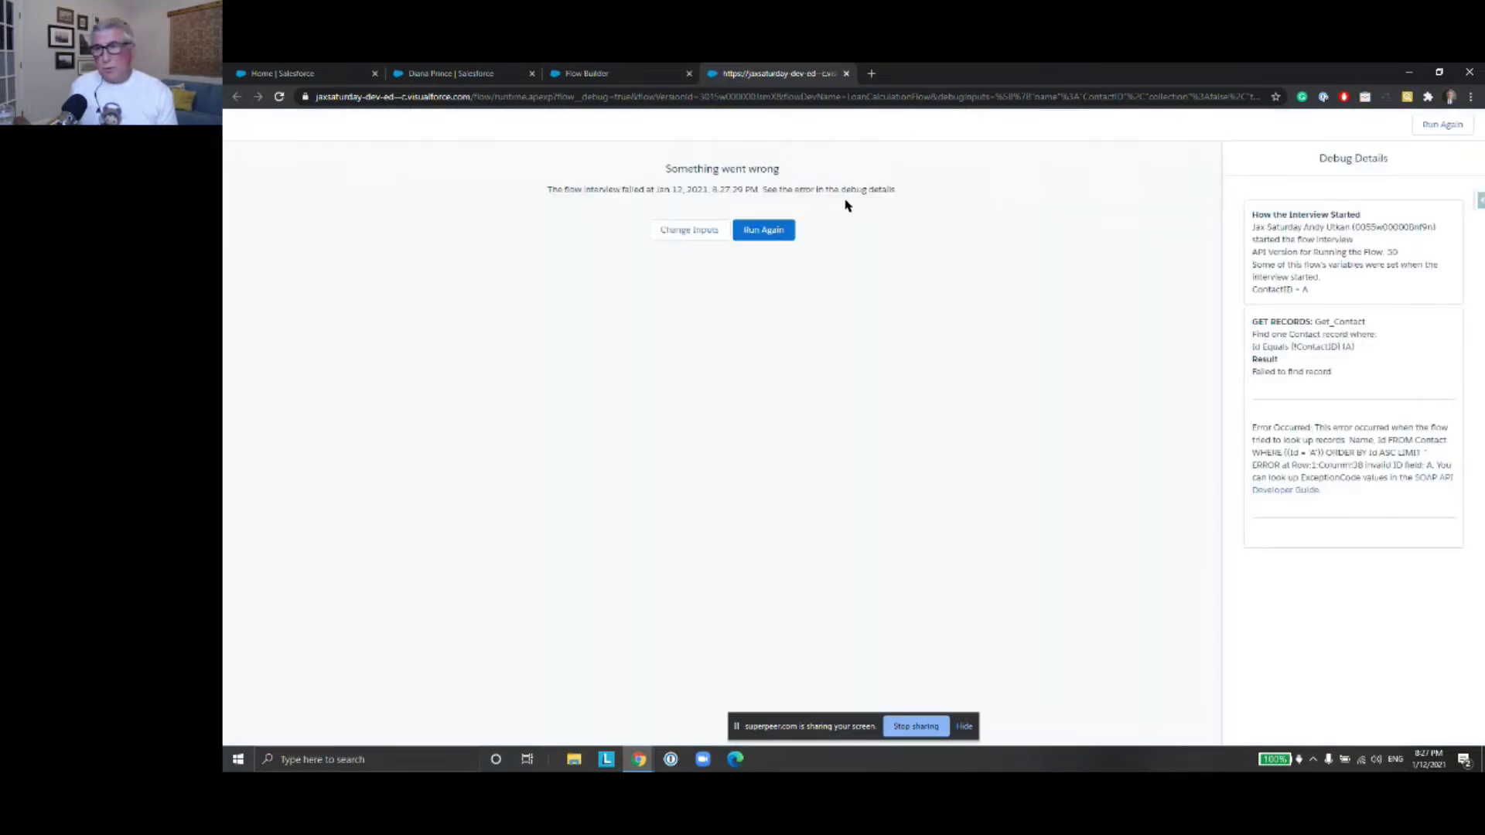
pyautogui.moveTo(666, 170); pyautogui.dragTo(807, 178)
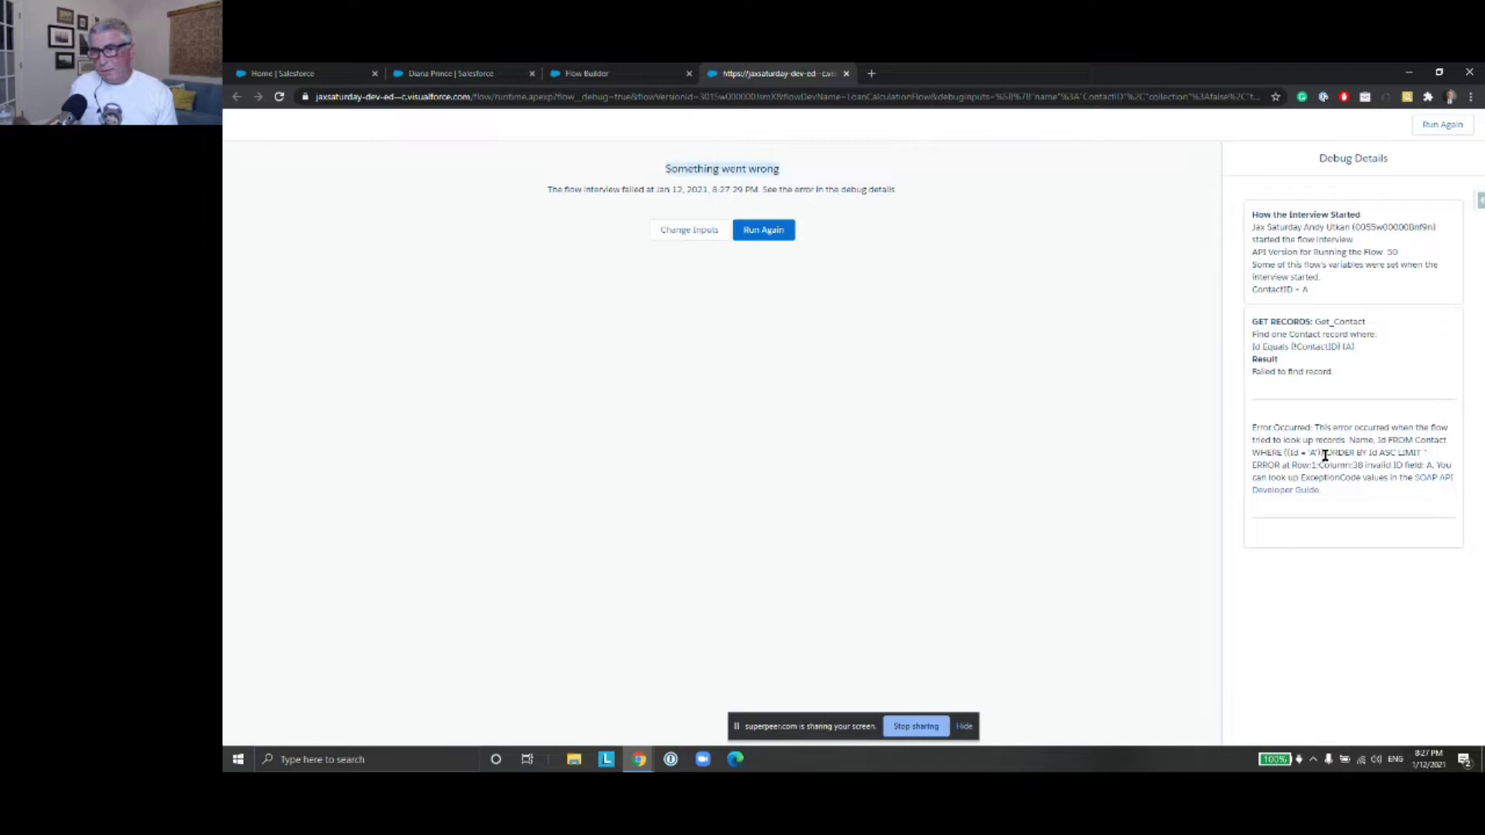
pyautogui.moveTo(1358, 479); pyautogui.dragTo(1220, 414)
pyautogui.click(1354, 432)
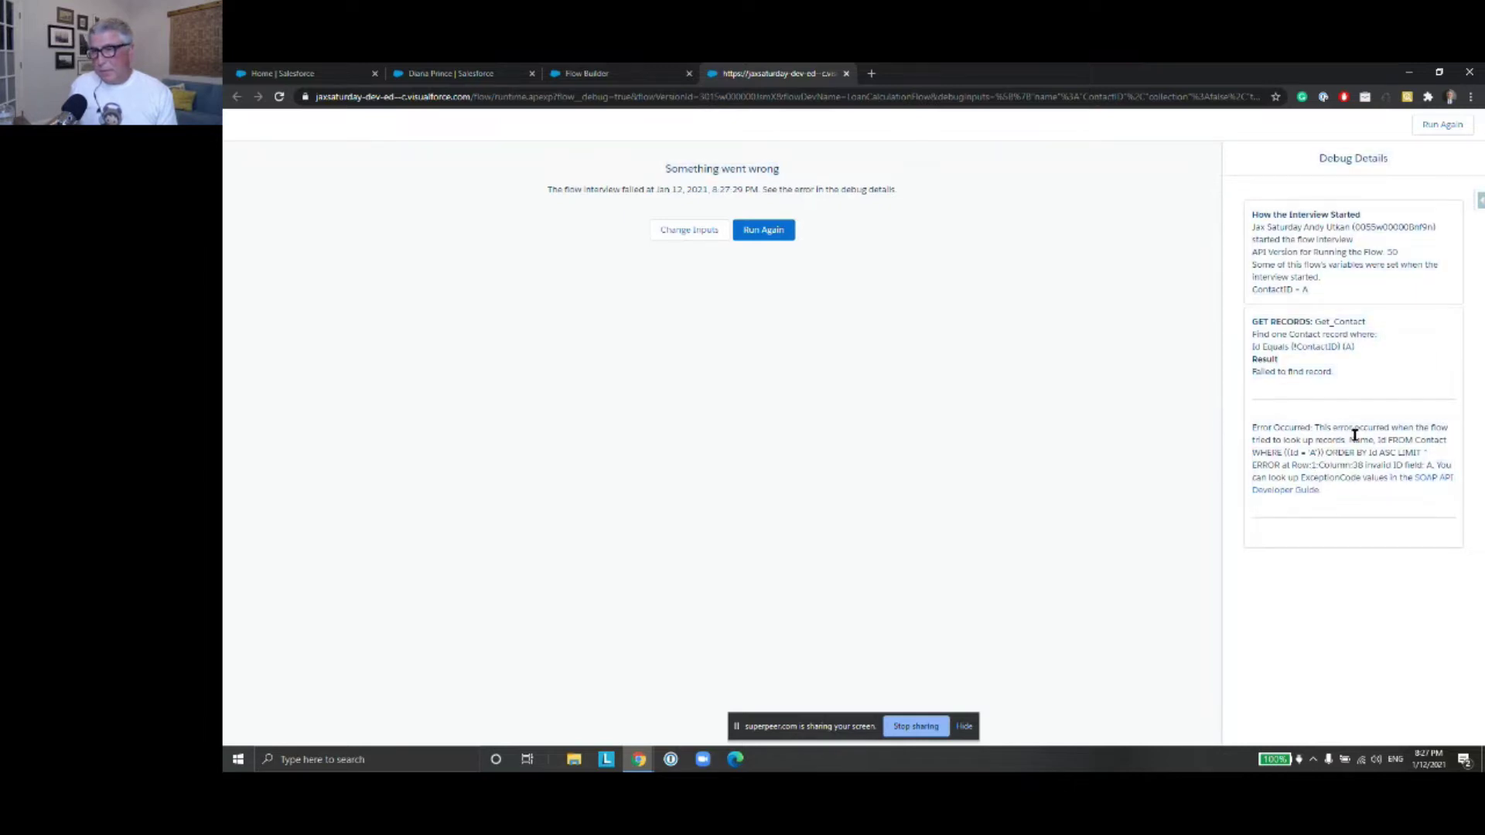
pyautogui.moveTo(1337, 493); pyautogui.dragTo(1253, 426)
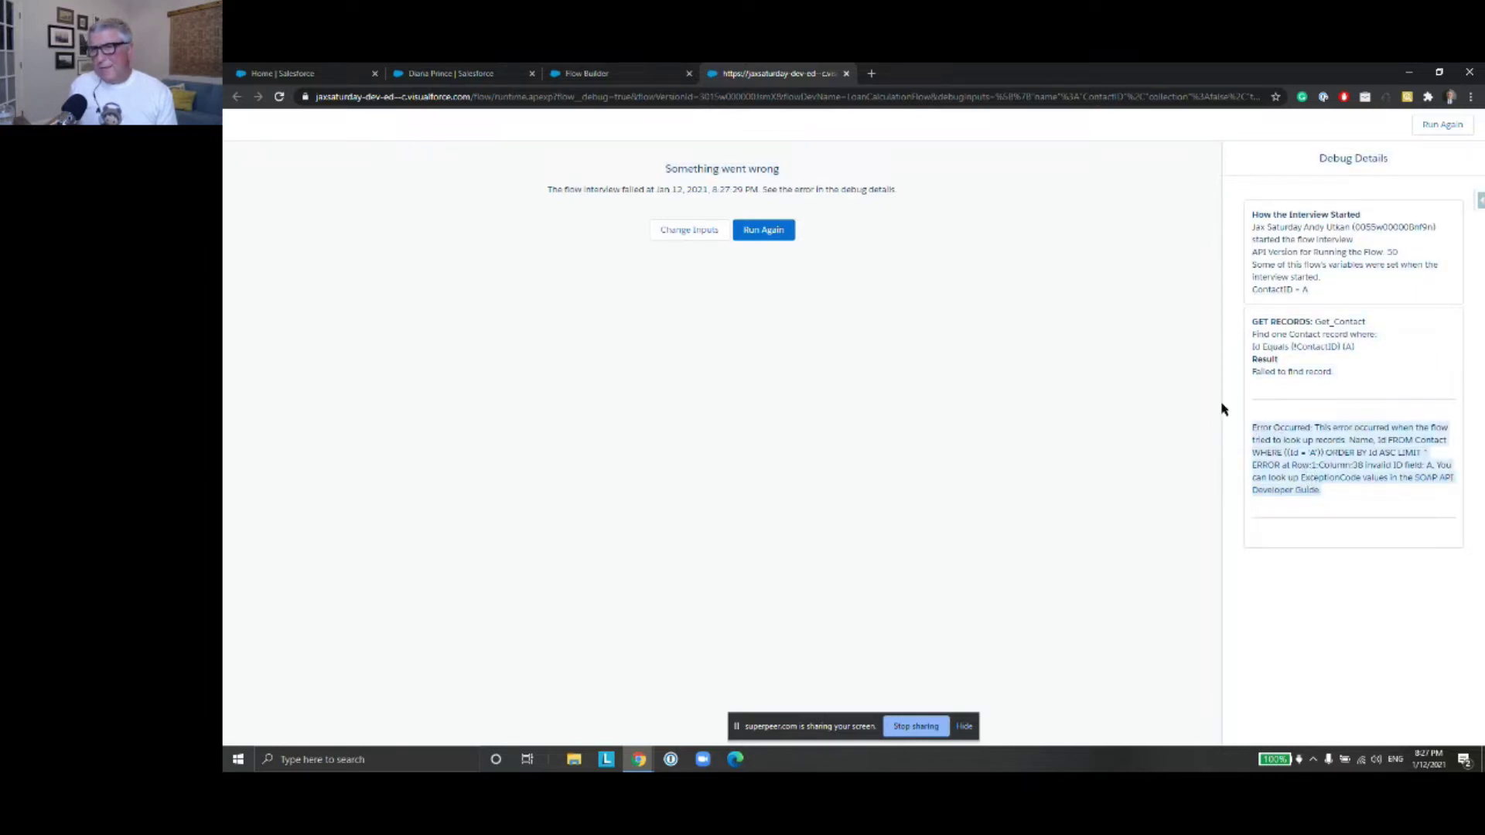
pyautogui.click(846, 74)
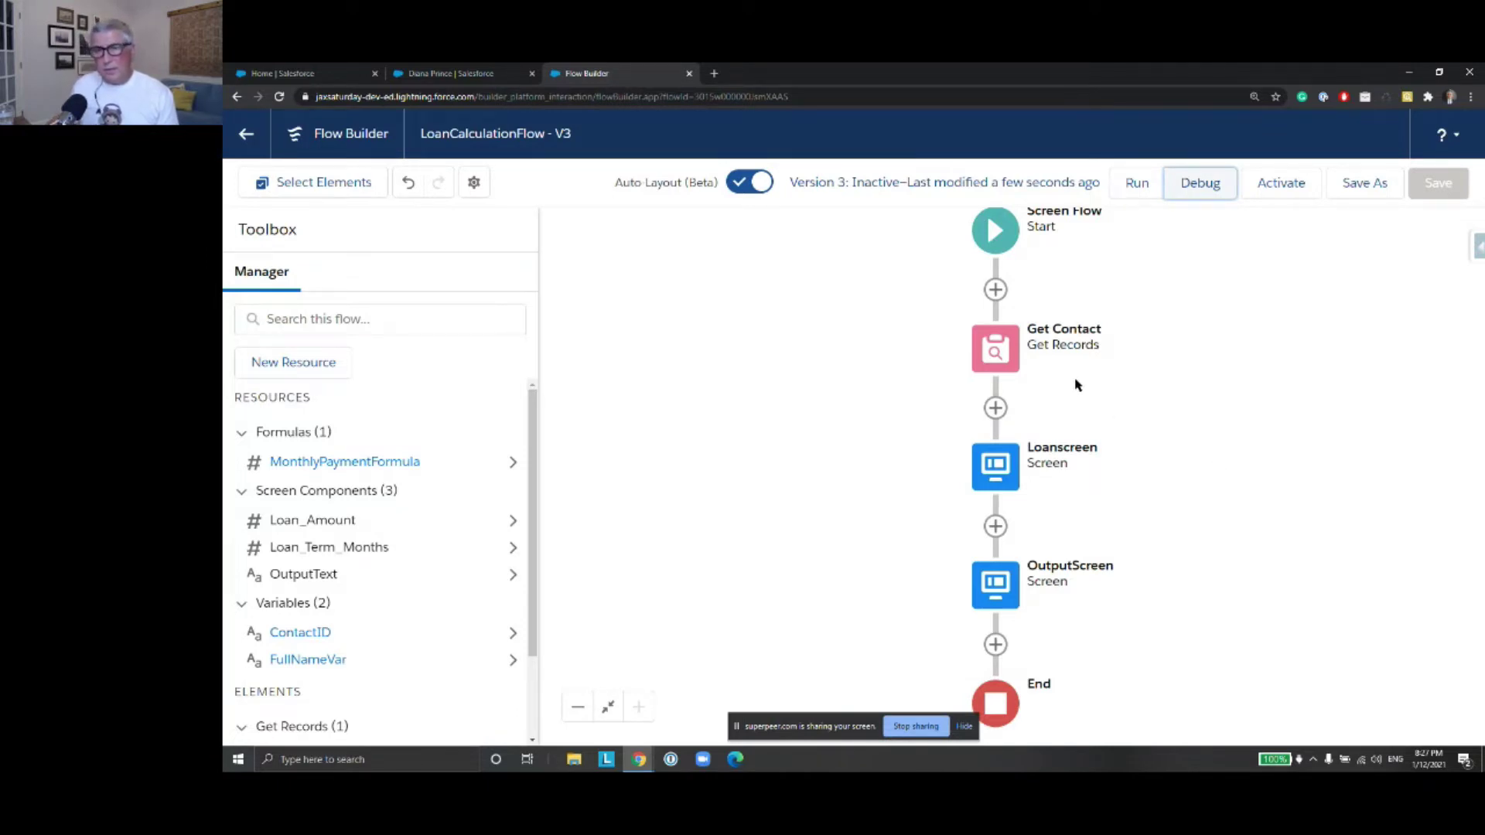
# Add a Decision labelled 'Is FullName Null?' after Get Contact
pyautogui.click(995, 407)
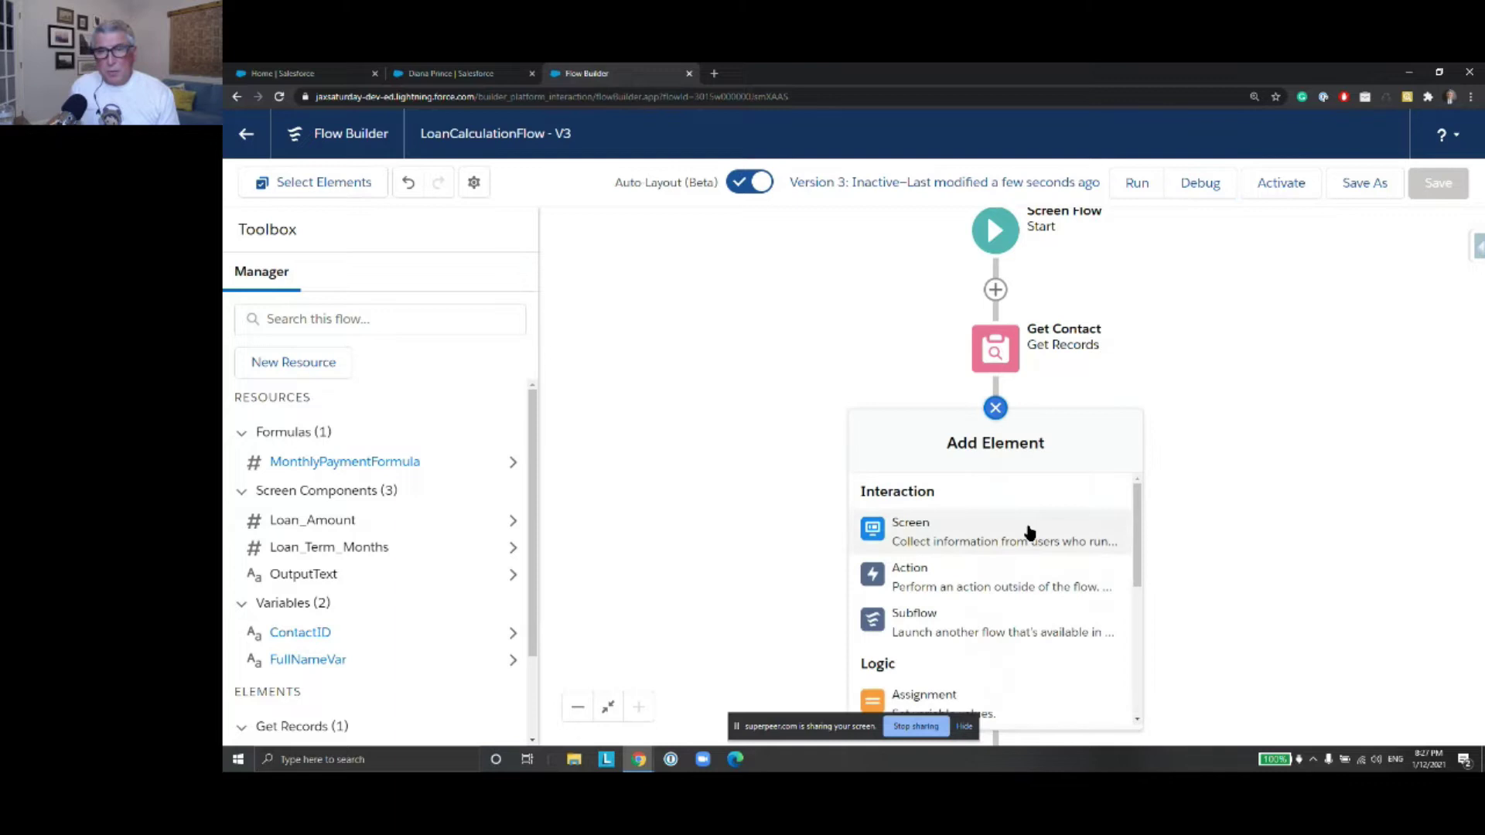
pyautogui.scroll(-3, 1079, 548)
pyautogui.click(984, 560)
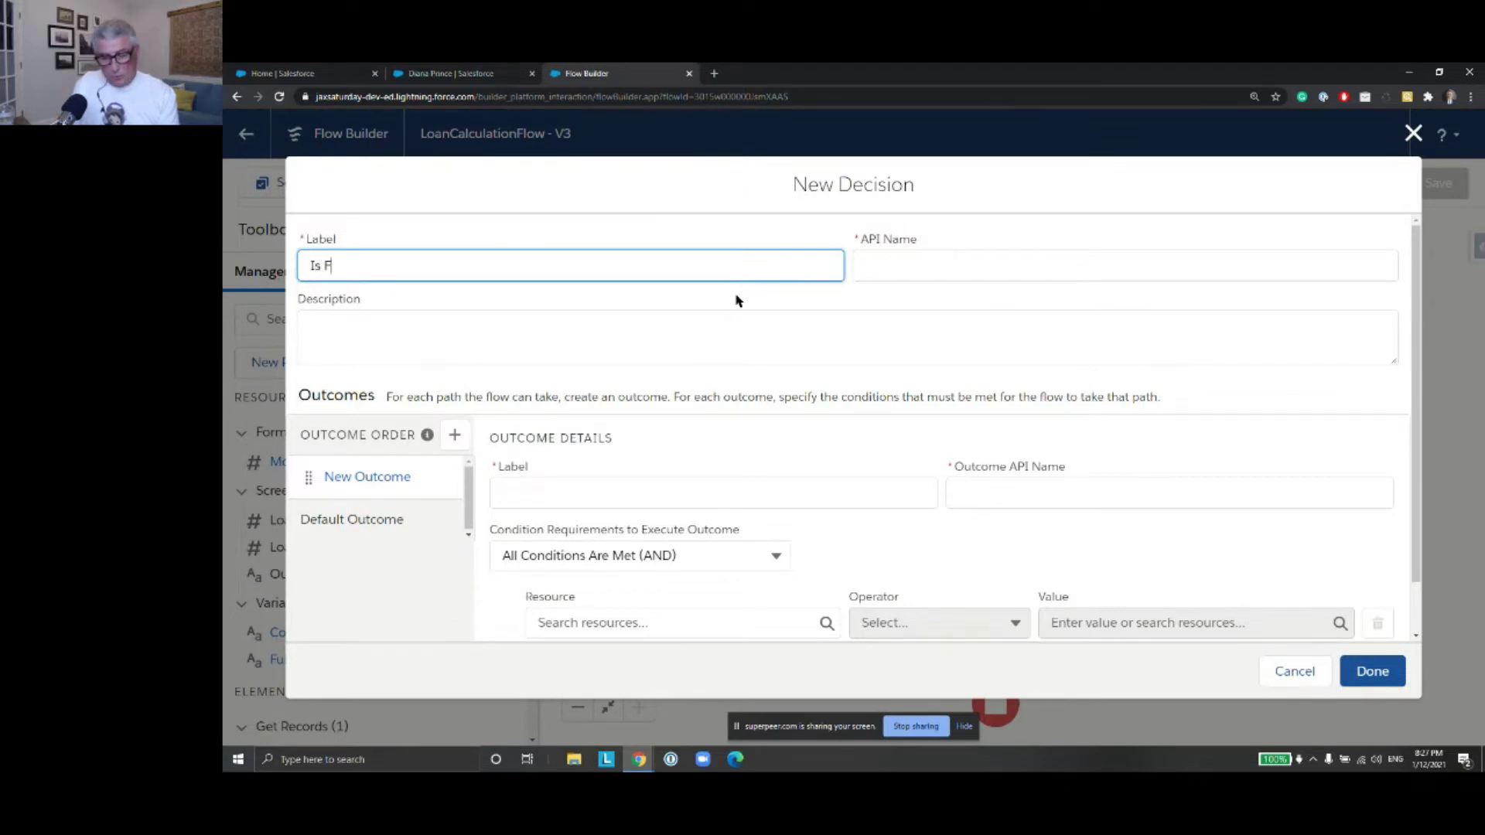
pyautogui.write('Is FullName ')
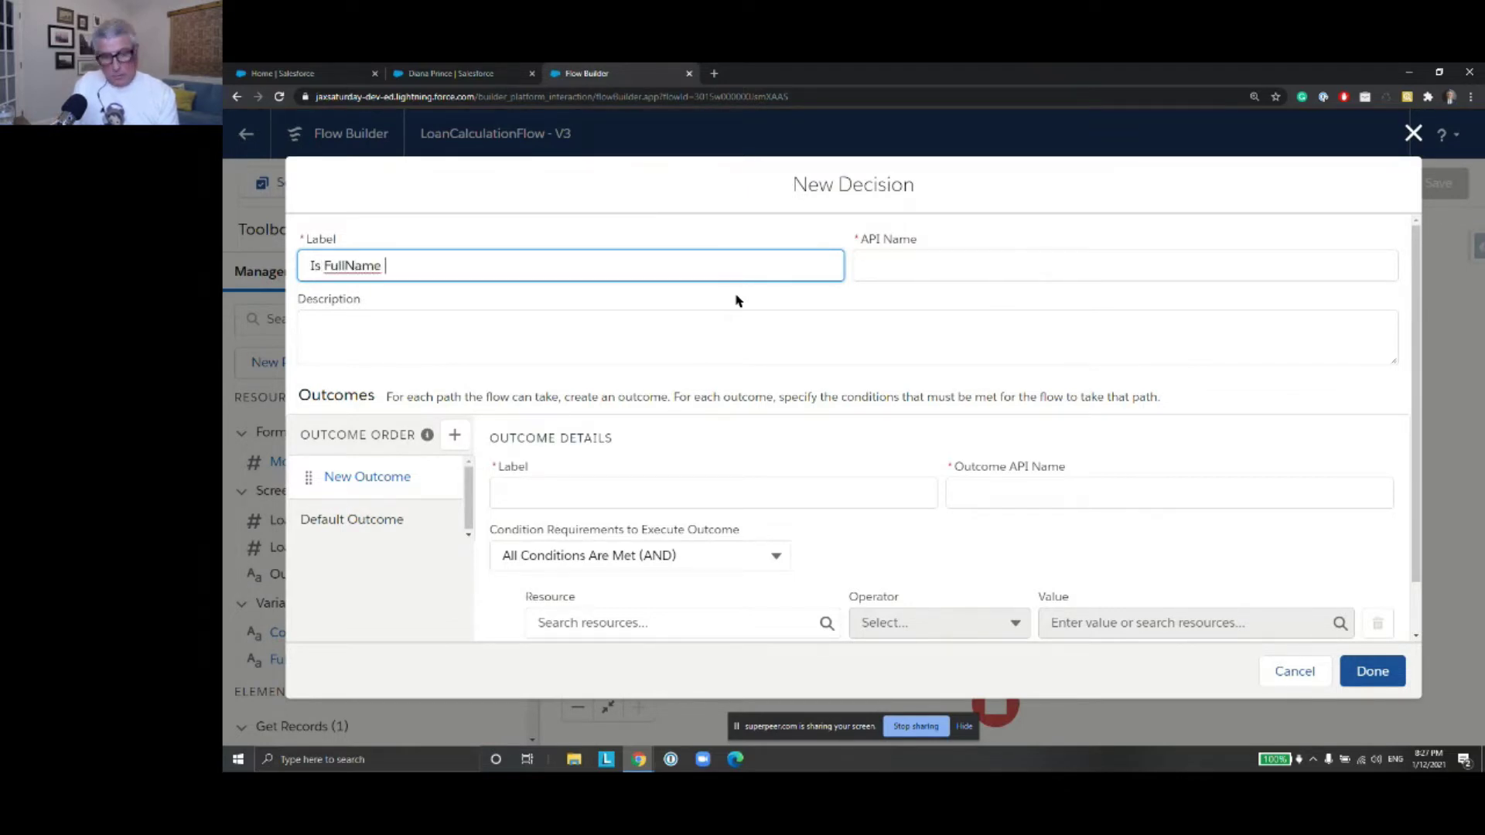
pyautogui.write('Null?')
pyautogui.click(963, 259)
# Create outcome YesNull with condition FullNameVar Is Null True
pyautogui.click(598, 498)
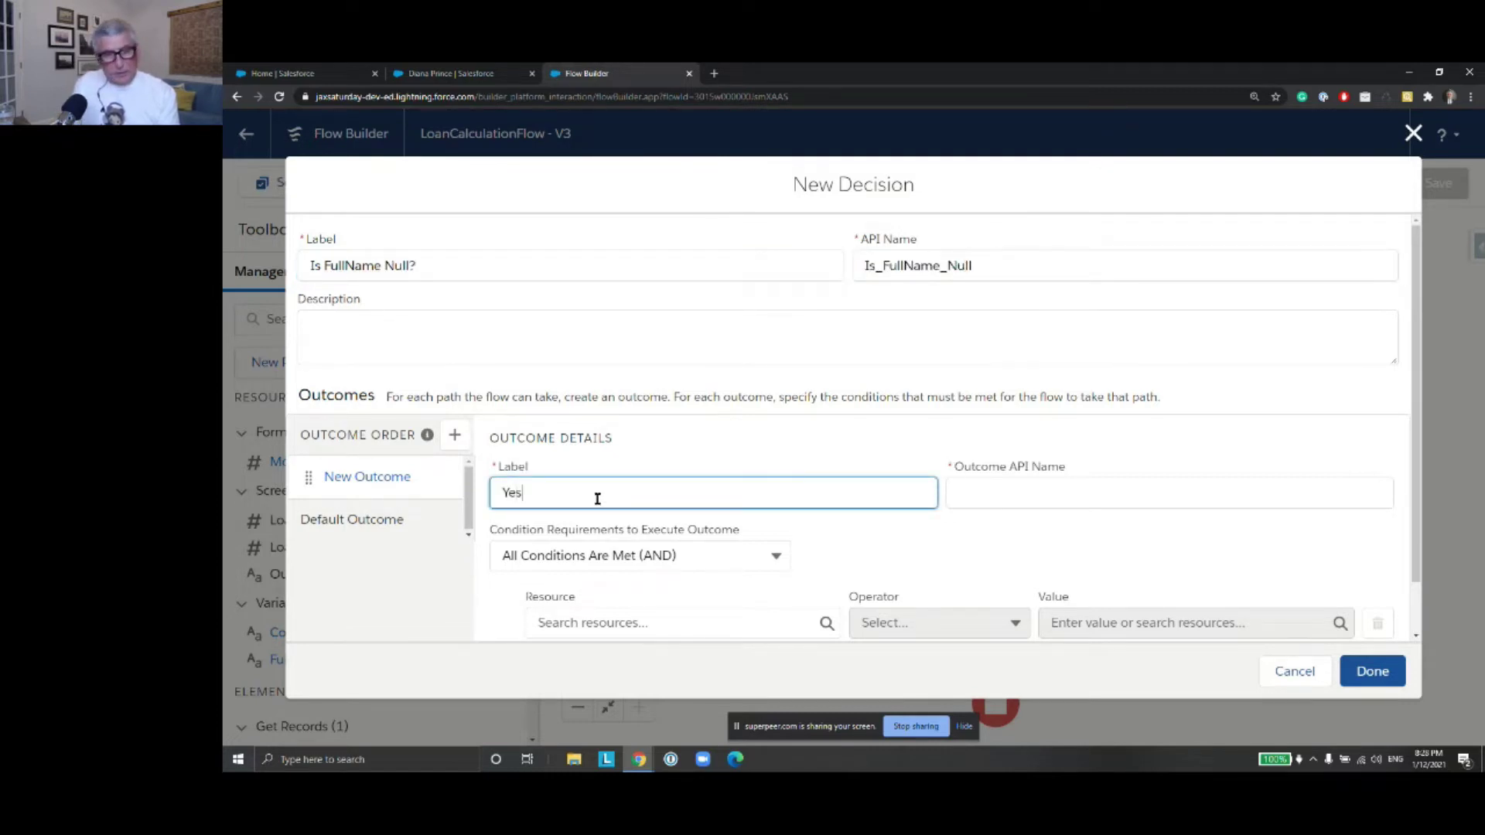
pyautogui.click(998, 504)
pyautogui.scroll(-1, 982, 456)
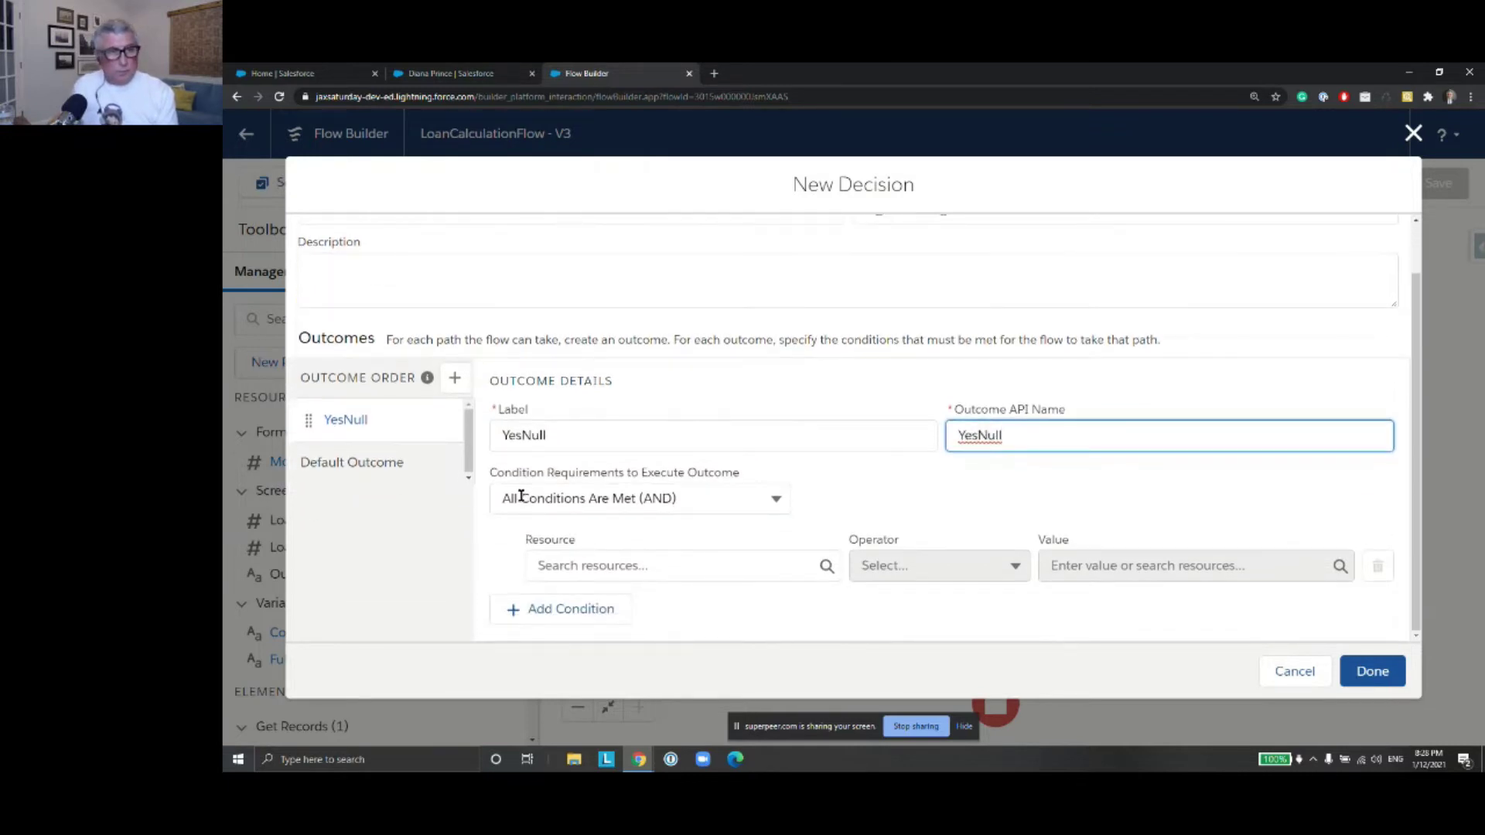
pyautogui.click(726, 569)
pyautogui.write('FullNameVar}')
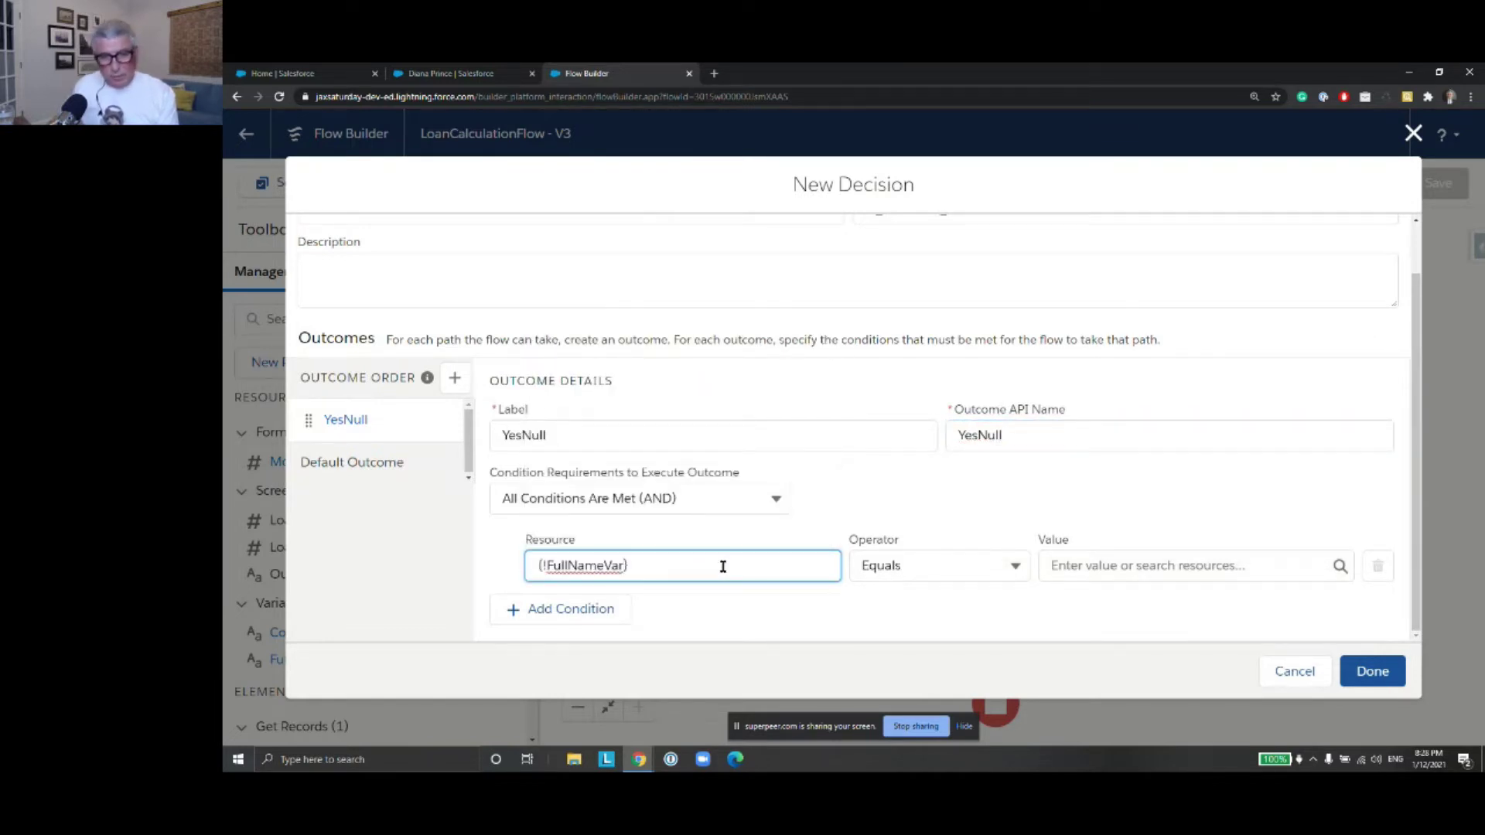
pyautogui.click(1015, 567)
pyautogui.click(1004, 533)
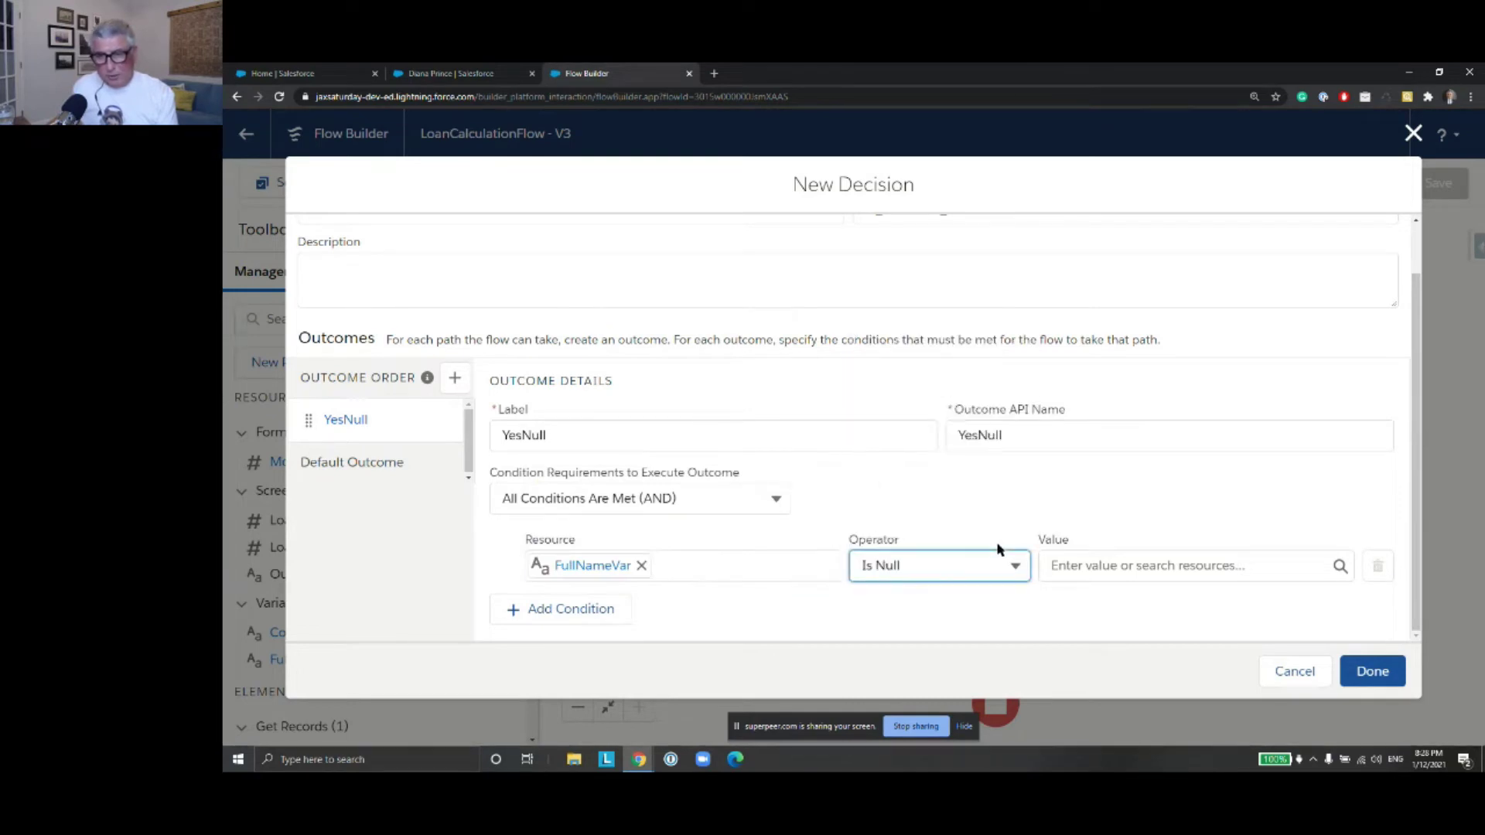
pyautogui.click(1112, 567)
pyautogui.write('True')
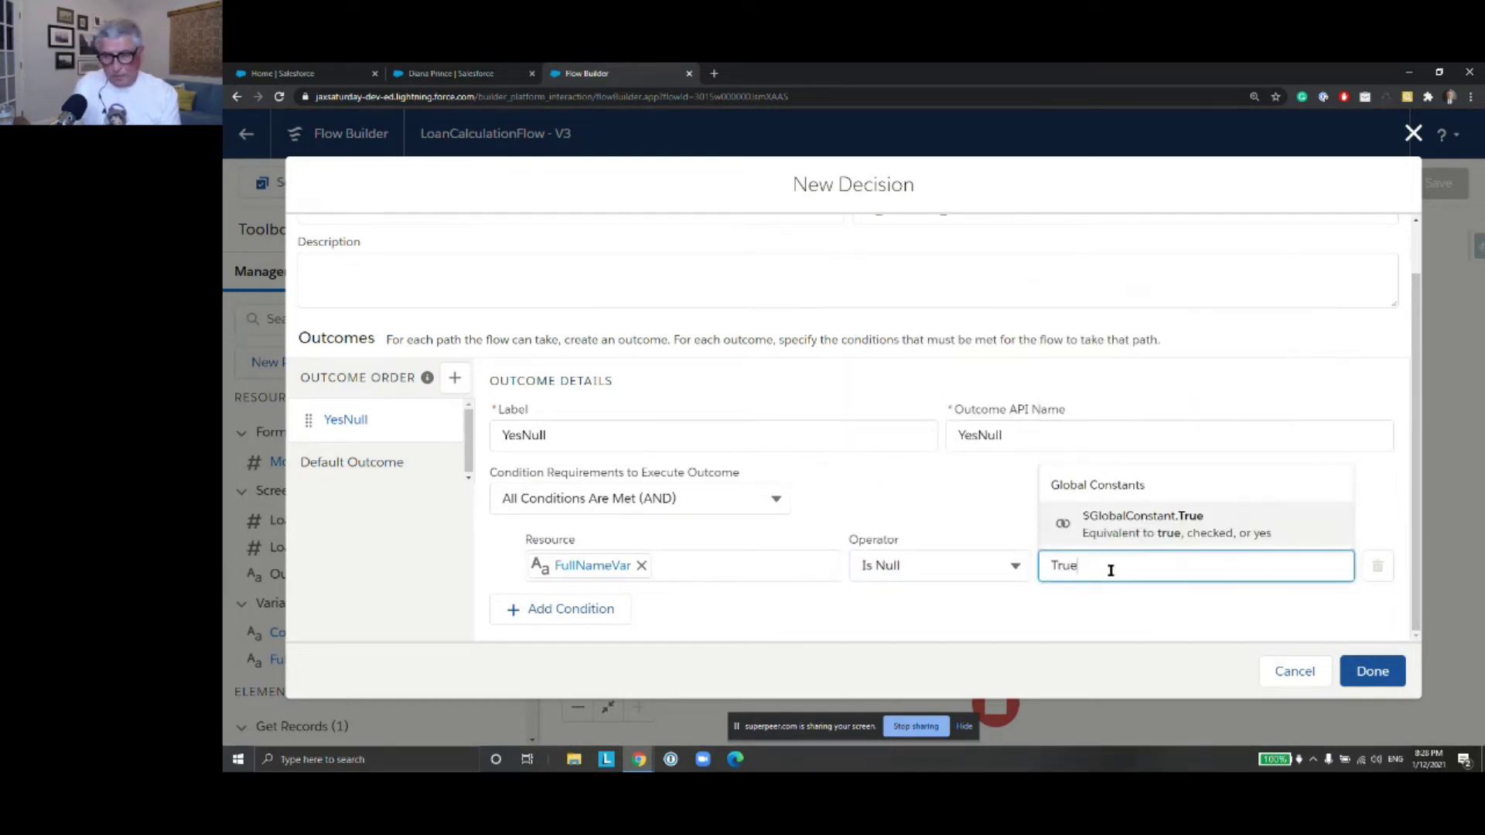
pyautogui.click(1141, 526)
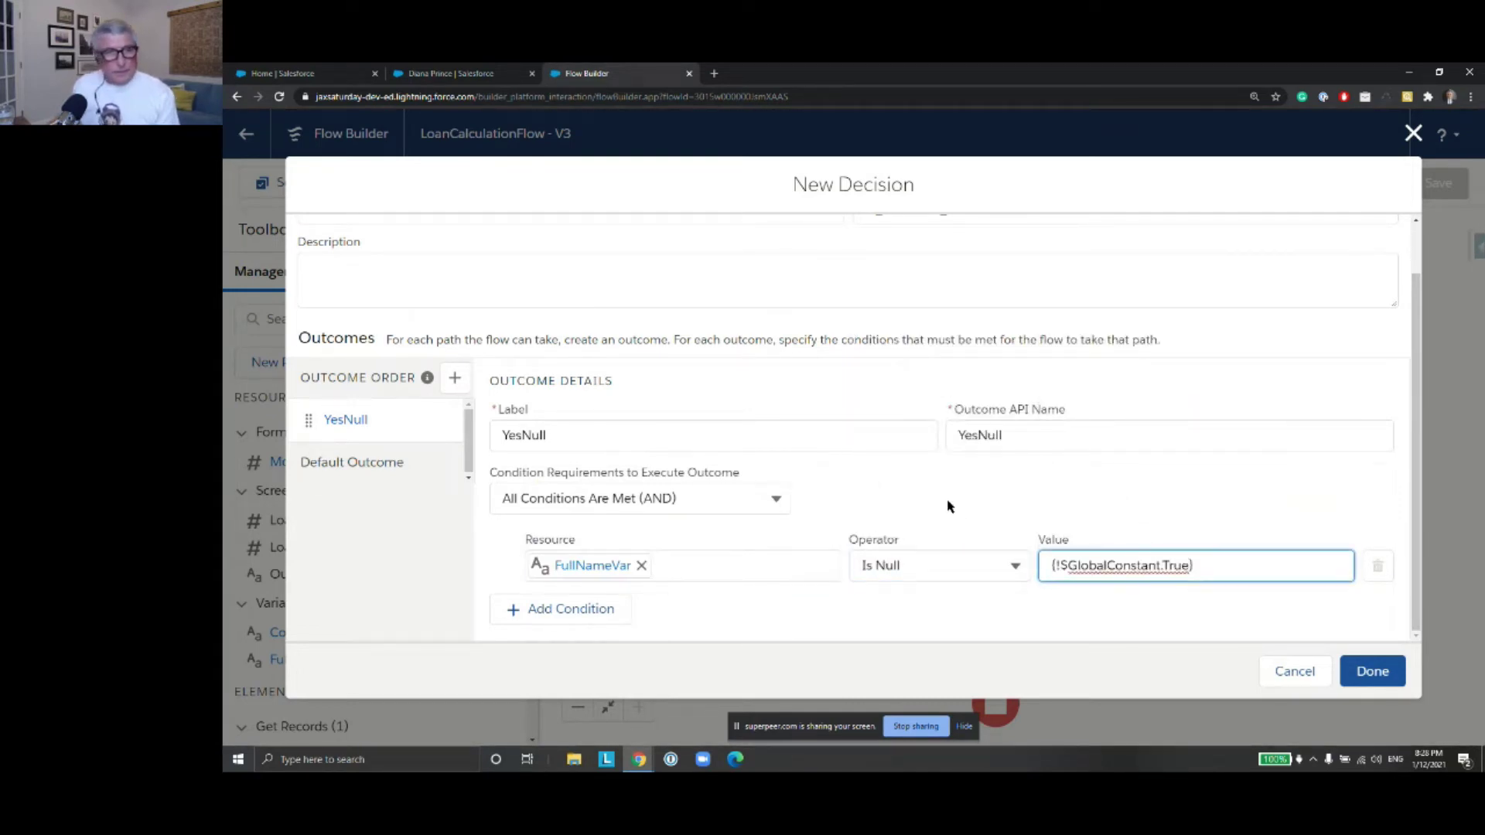
# Rename the default outcome to NoNotNull and finish the decision
pyautogui.click(396, 463)
pyautogui.moveTo(642, 493); pyautogui.dragTo(458, 494)
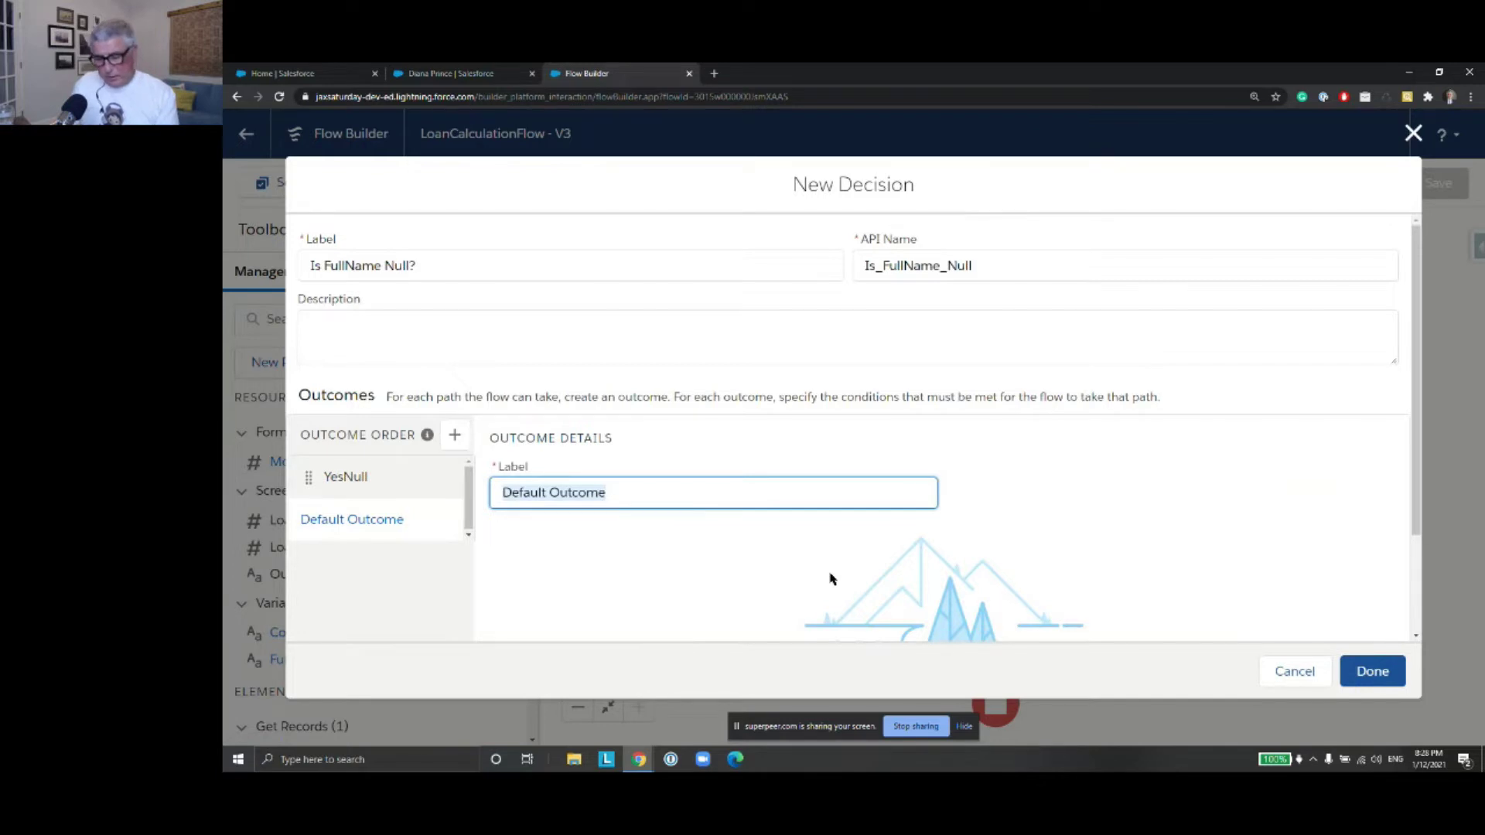
pyautogui.write('N')
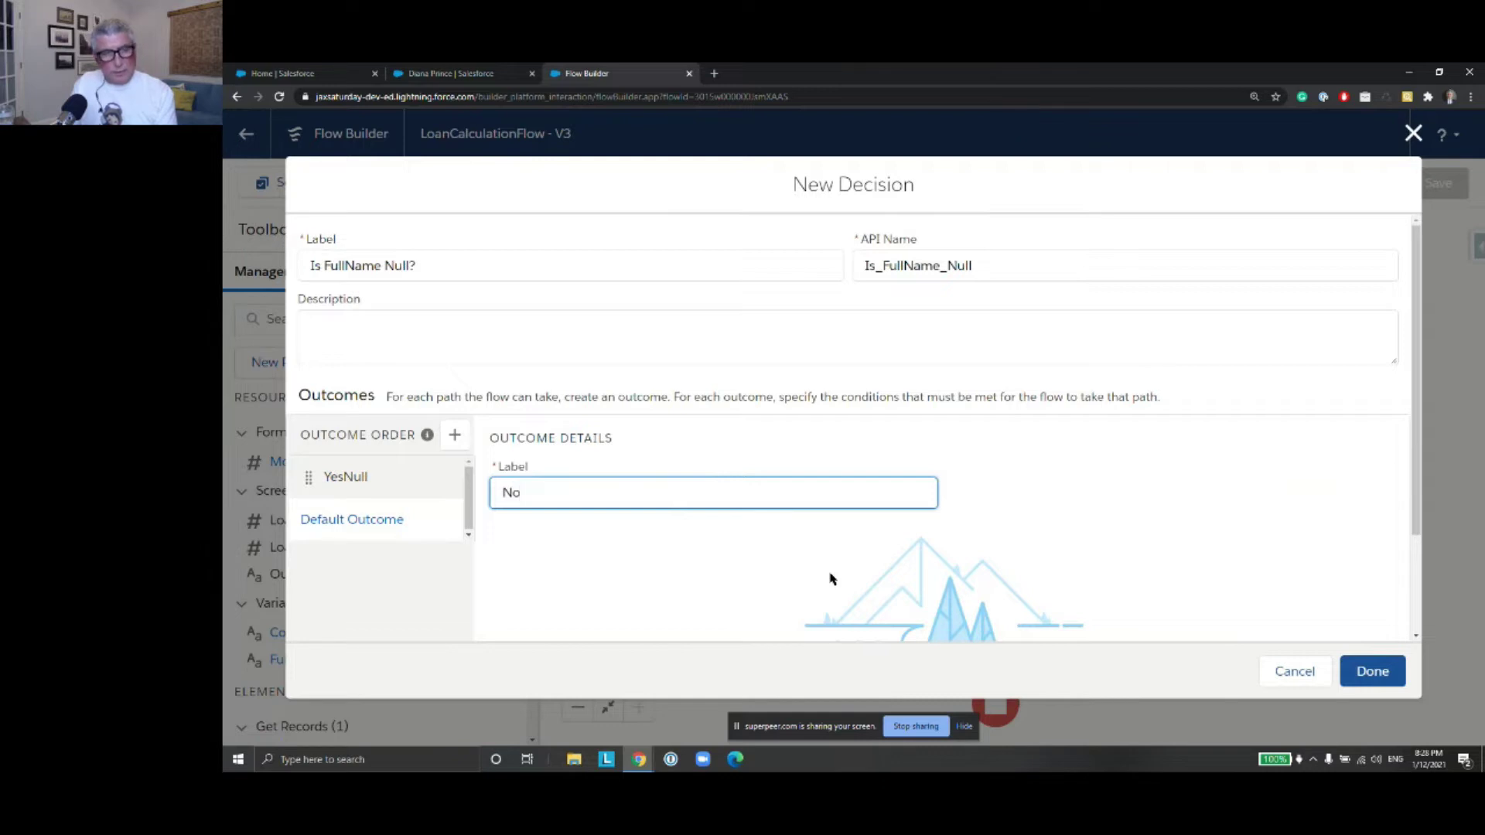
pyautogui.write('oNotNull')
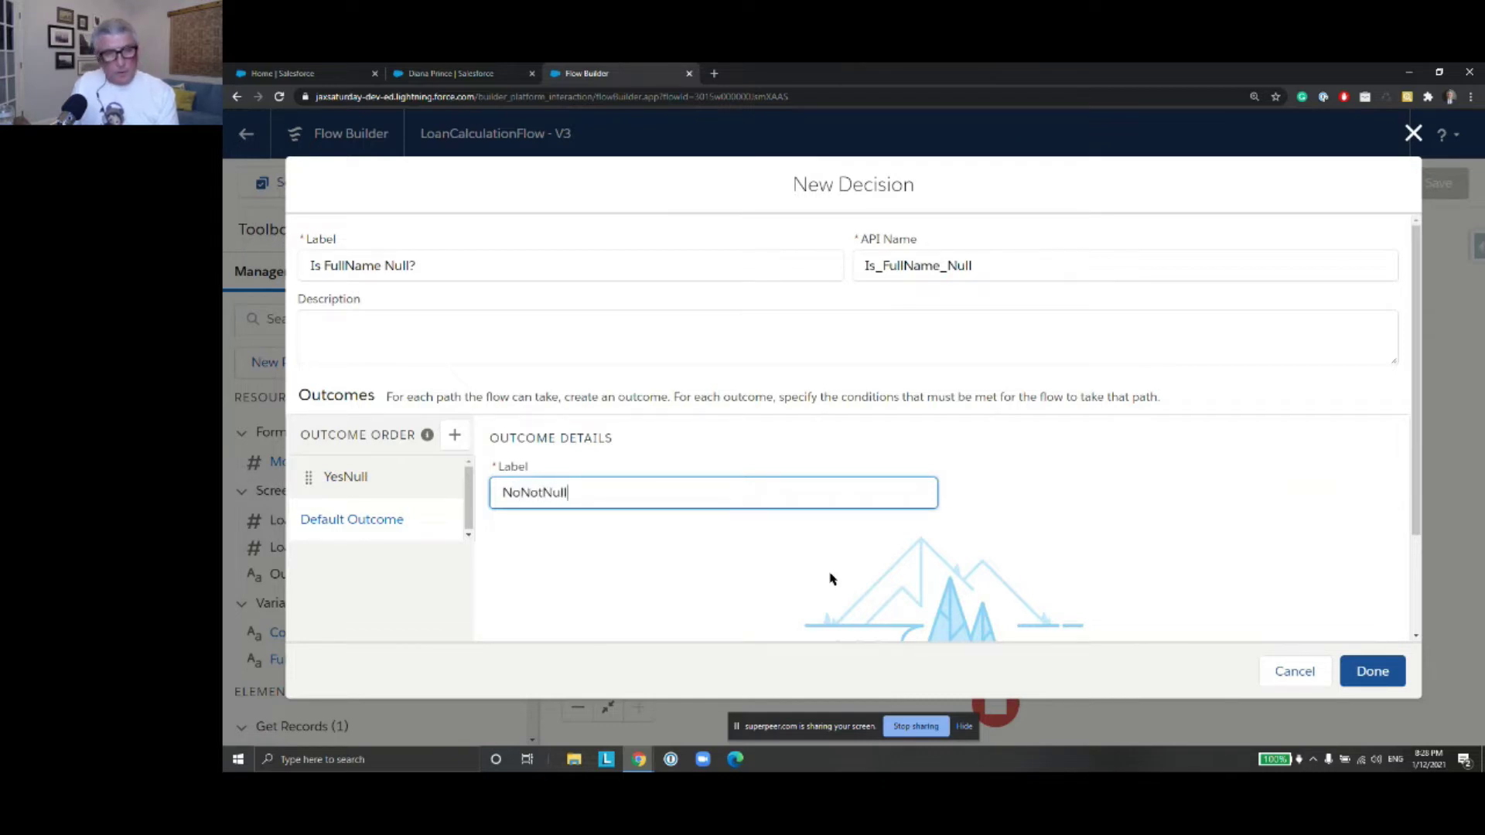
pyautogui.click(1370, 668)
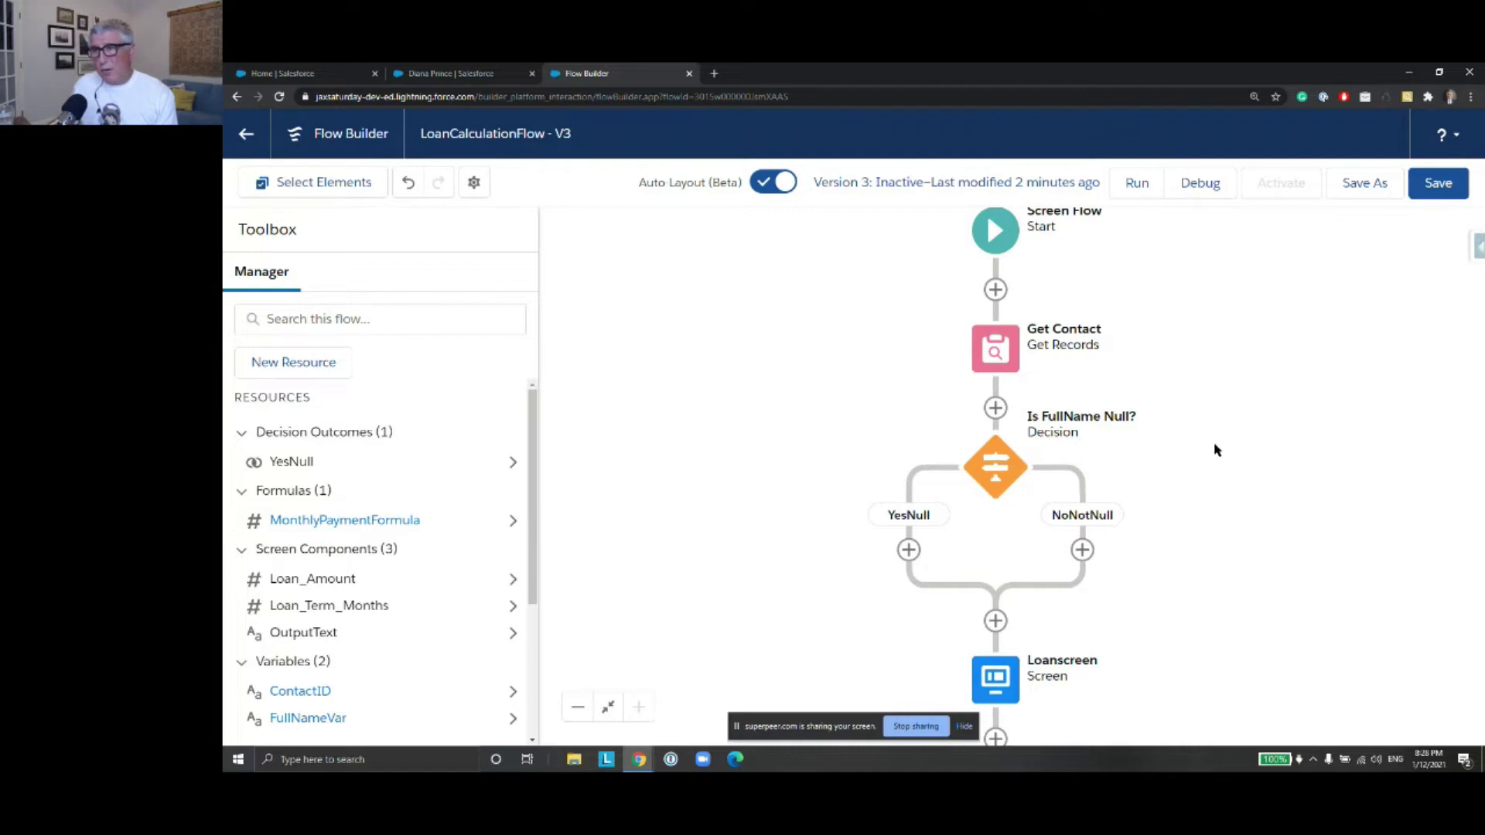
# Save the flow and switch from auto layout to free-form
pyautogui.moveTo(1210, 467); pyautogui.dragTo(1190, 317)
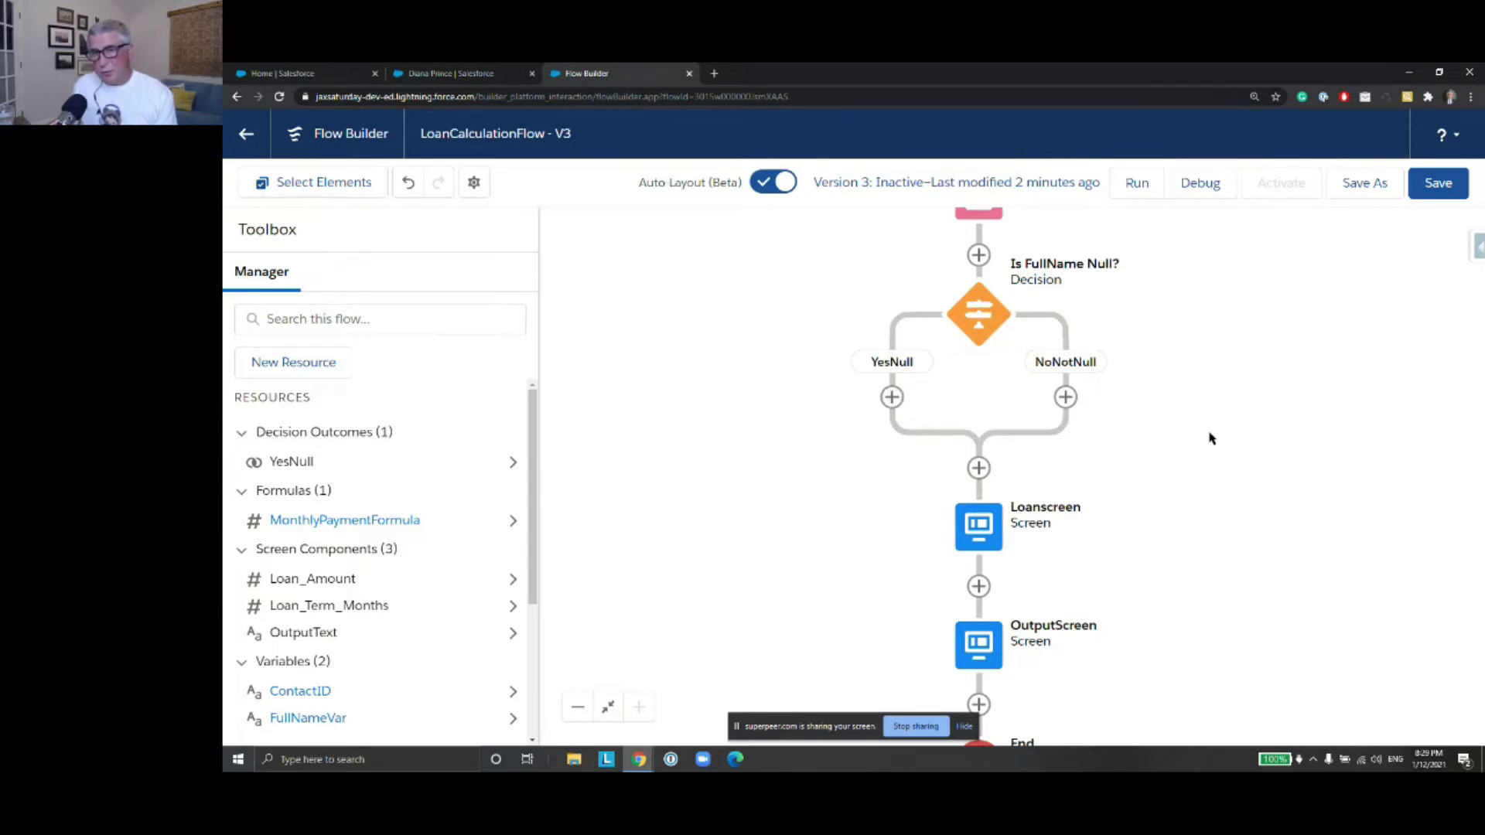
pyautogui.moveTo(1203, 444); pyautogui.dragTo(1200, 415)
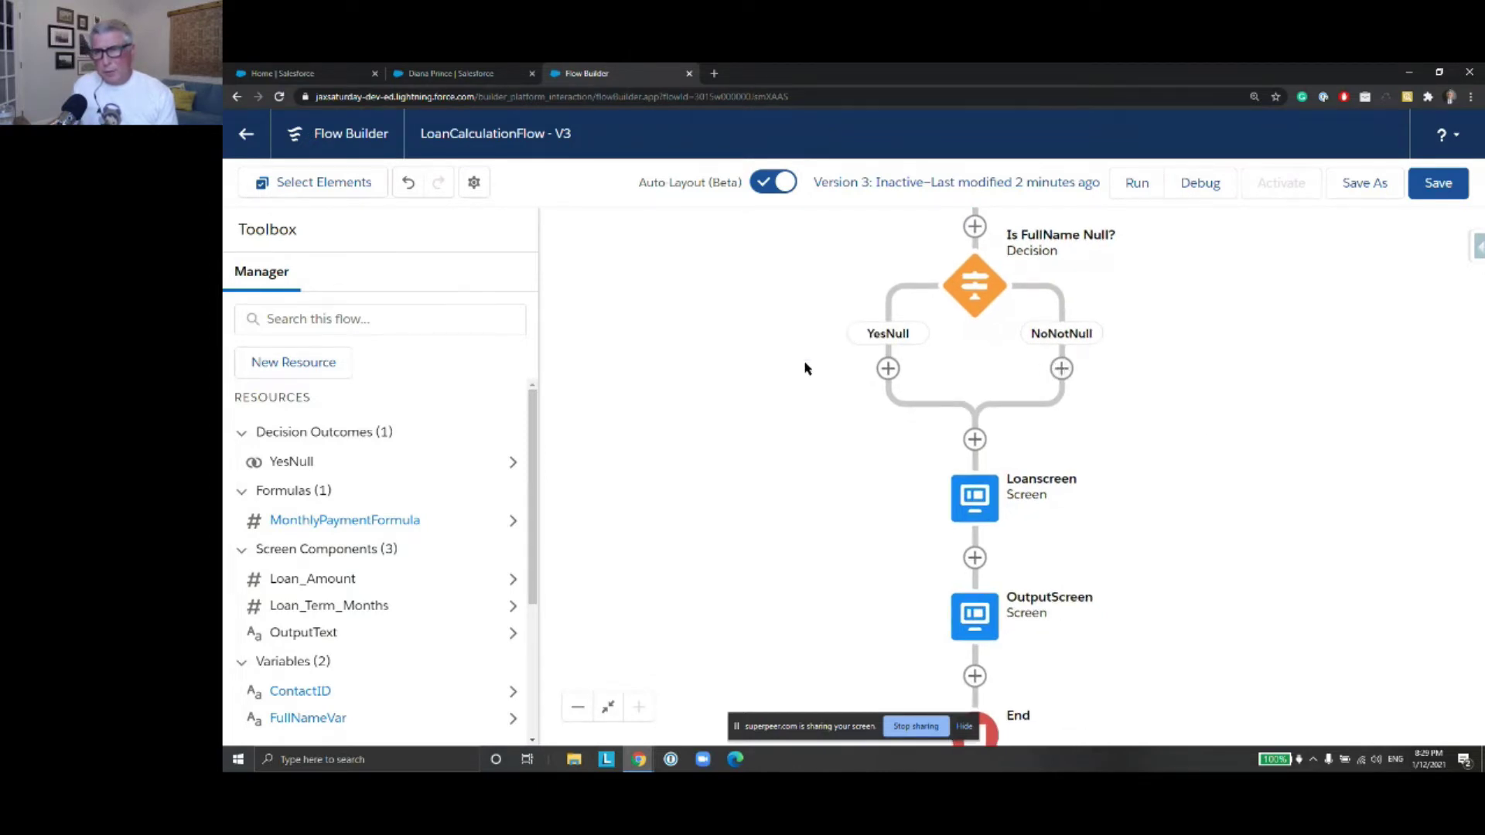
pyautogui.click(1445, 188)
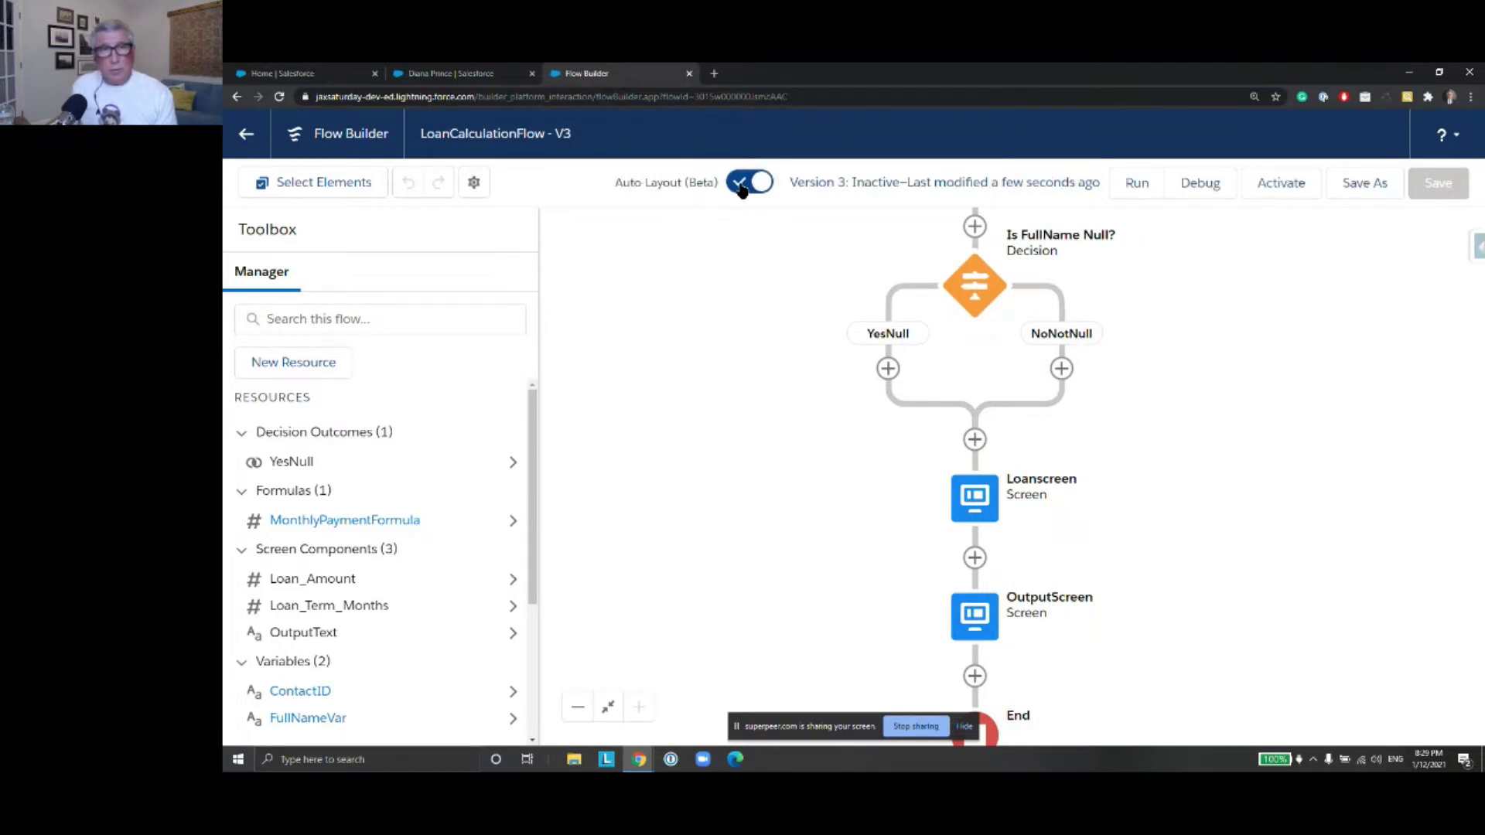
pyautogui.click(747, 183)
# Delete the YesNull connector to Loanscreen and save the flow
pyautogui.moveTo(1237, 534); pyautogui.dragTo(1229, 334)
pyautogui.click(1012, 504)
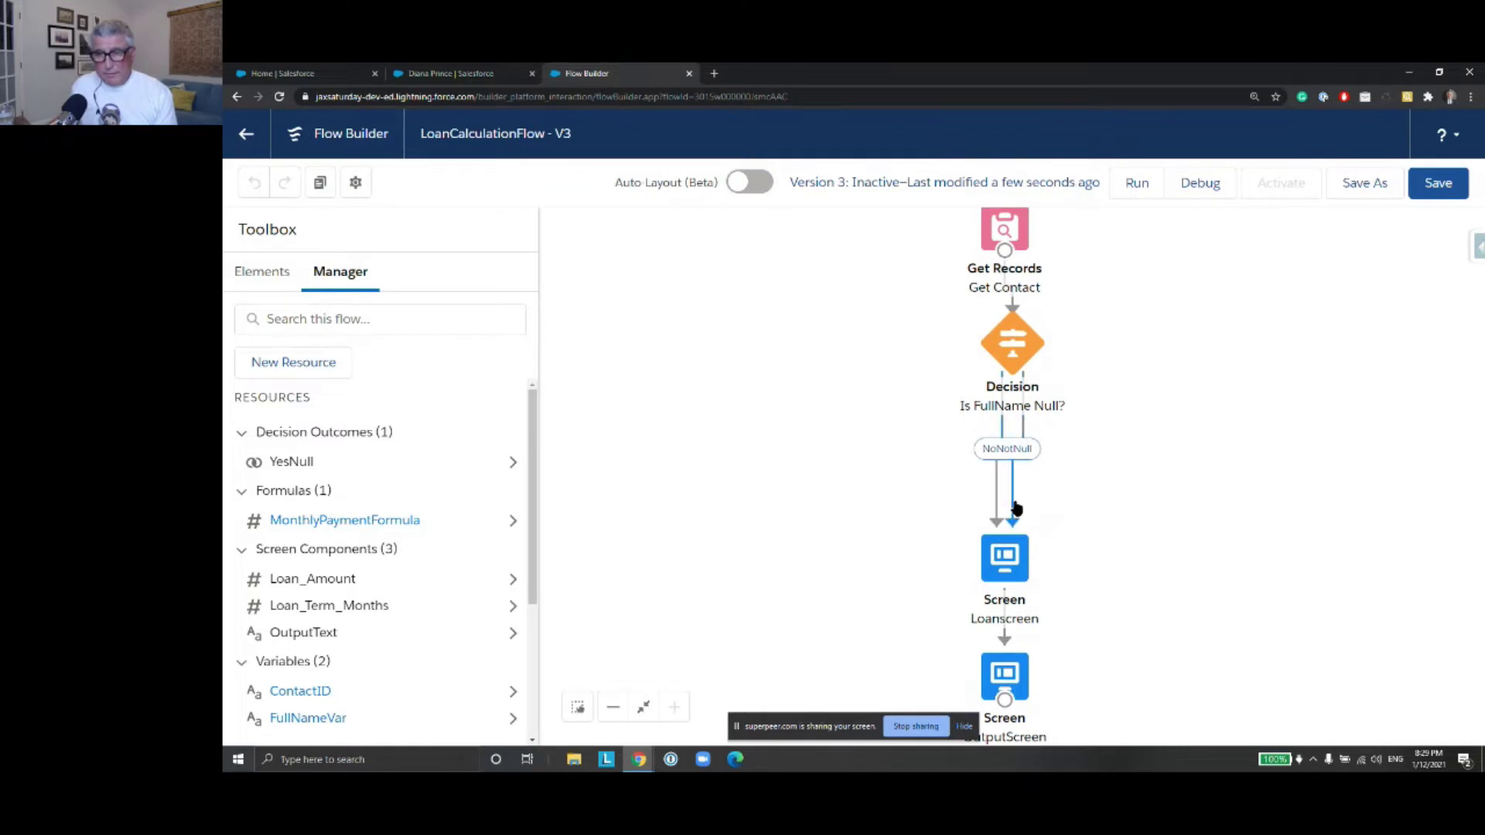
pyautogui.click(1012, 504)
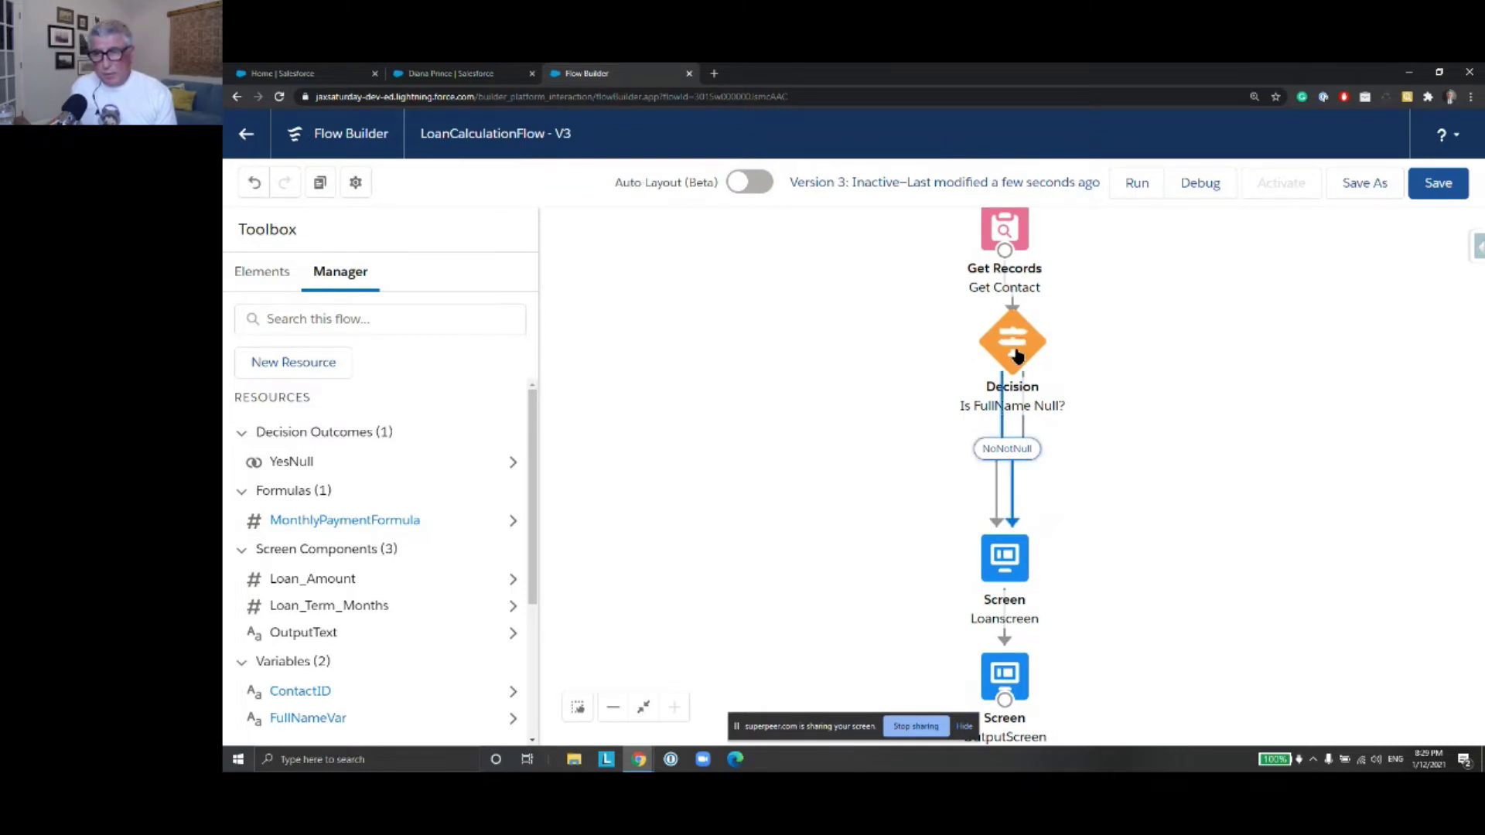
pyautogui.click(998, 504)
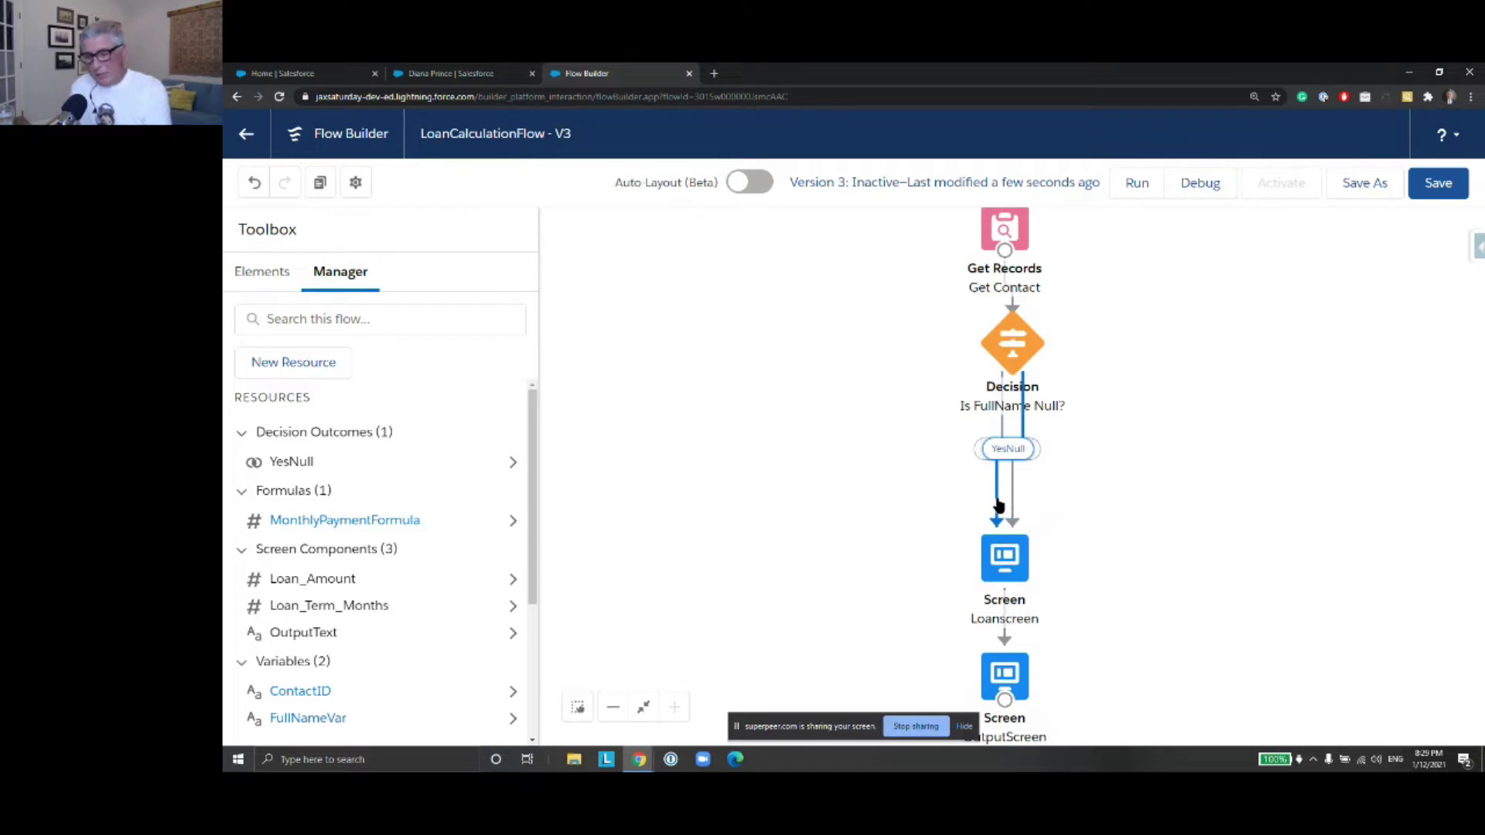
pyautogui.press('Delete')
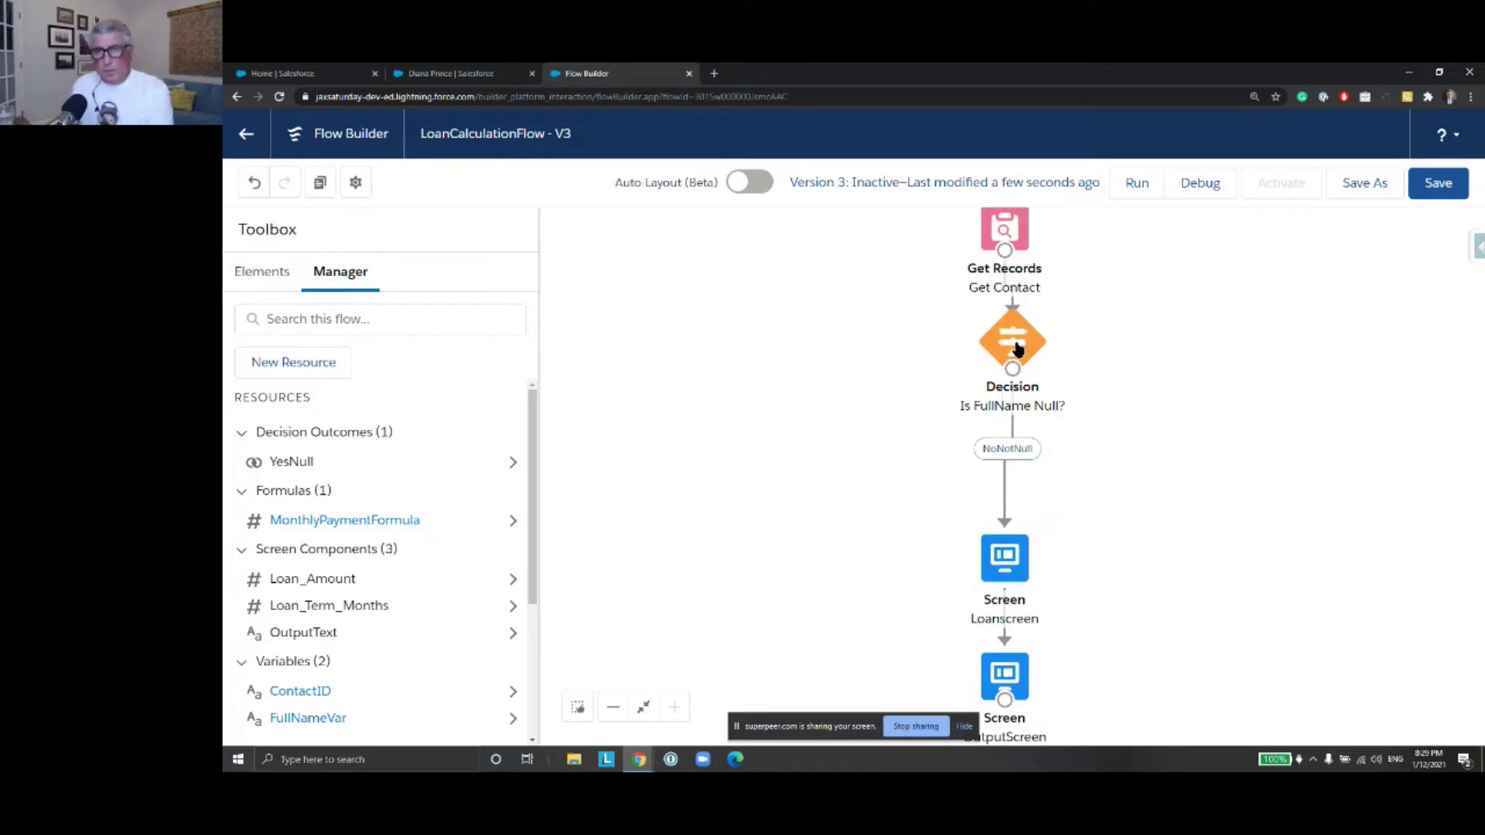
pyautogui.moveTo(1189, 485); pyautogui.dragTo(1189, 431)
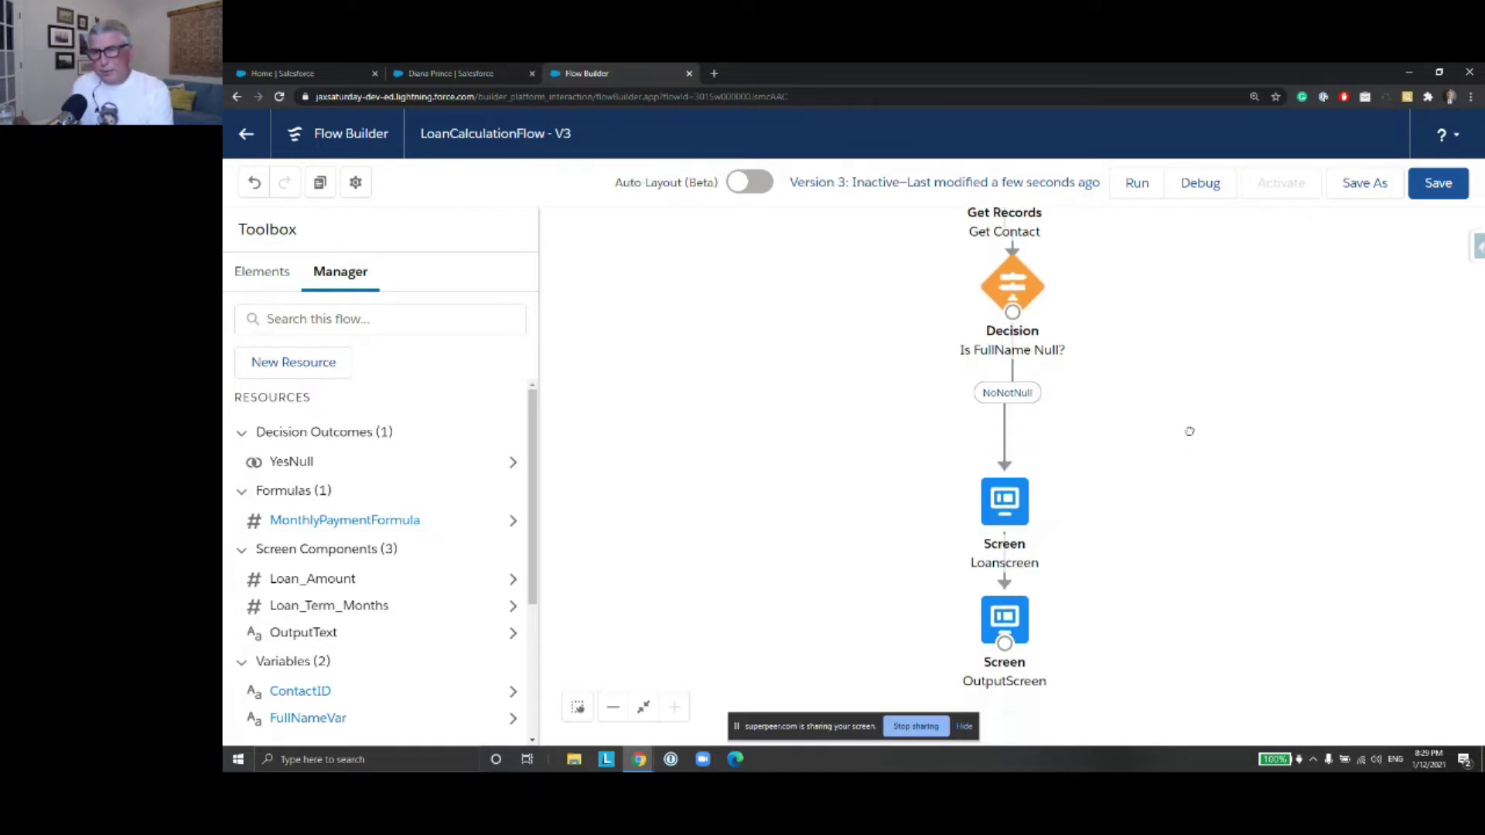
pyautogui.moveTo(1184, 505)
pyautogui.mouseDown()
pyautogui.moveTo(1184, 489)
pyautogui.moveTo(1184, 514)
pyautogui.mouseUp()
pyautogui.moveTo(1189, 395); pyautogui.dragTo(1176, 441)
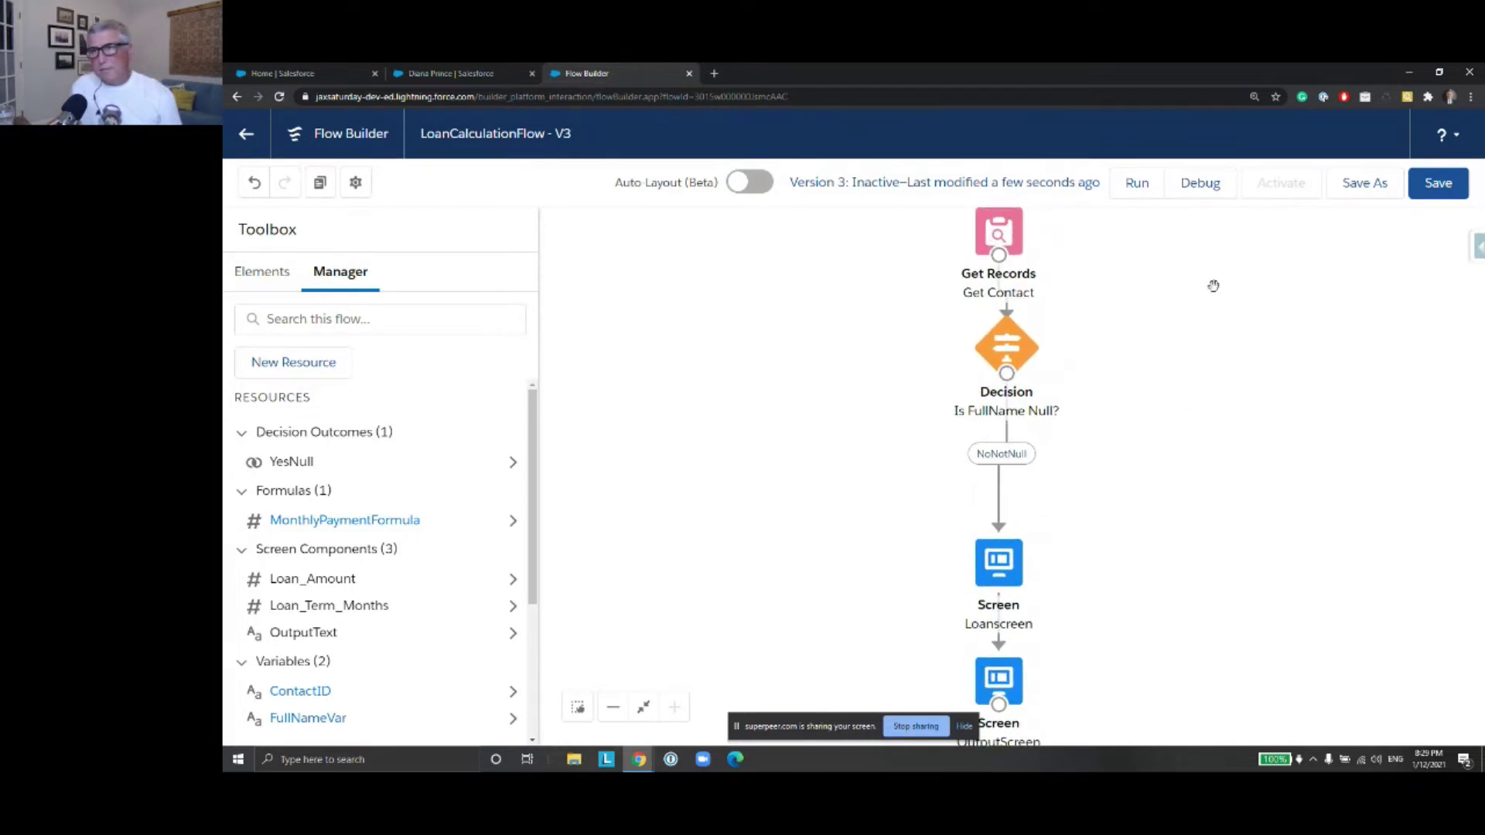
pyautogui.click(1438, 182)
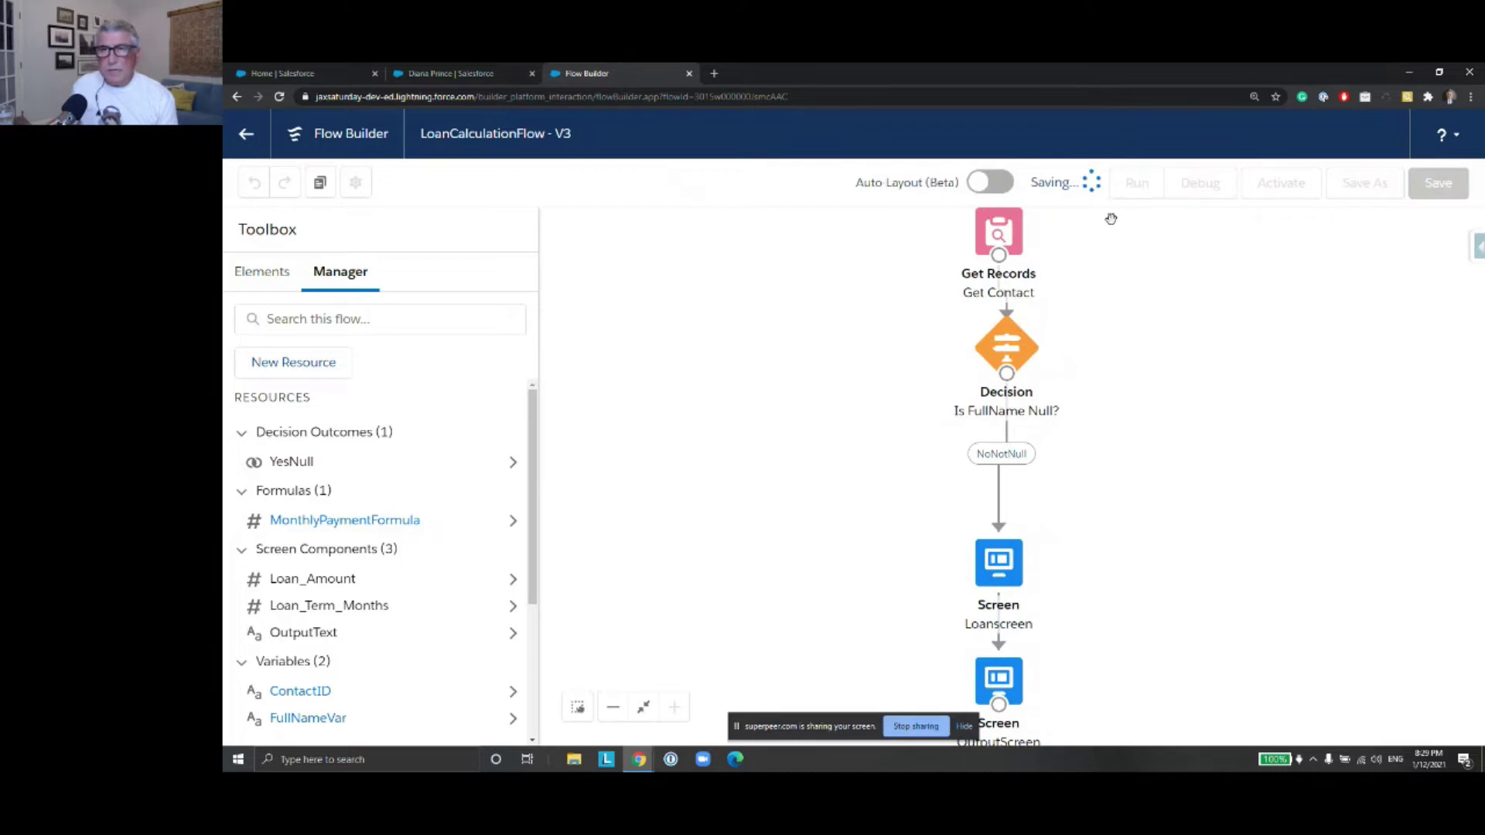
# Switch the canvas back to auto layout, save LoanCalculationFlow Version 3, and start a debug run
pyautogui.click(751, 183)
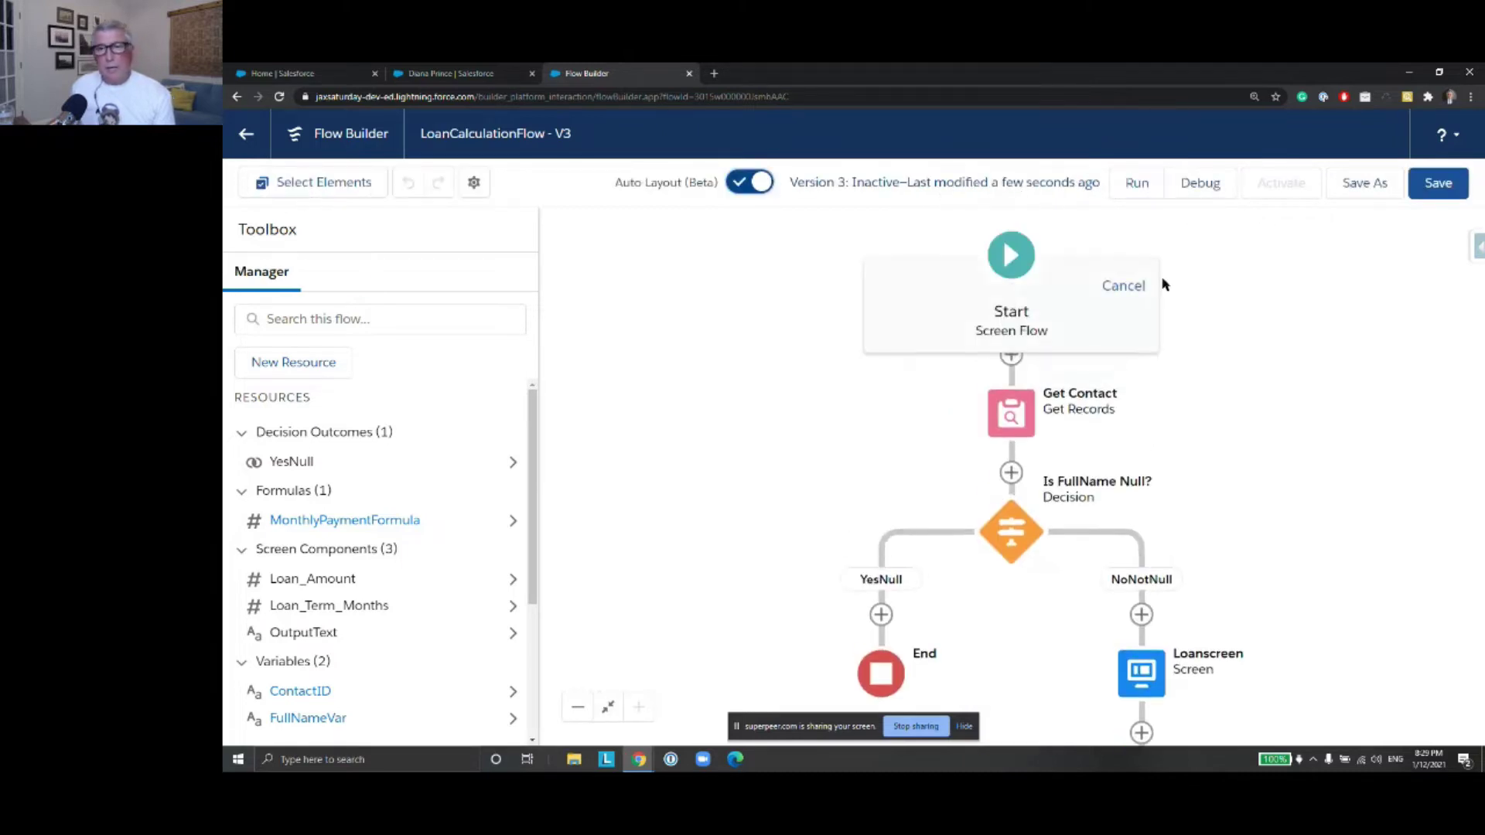
pyautogui.scroll(-3, 1343, 481)
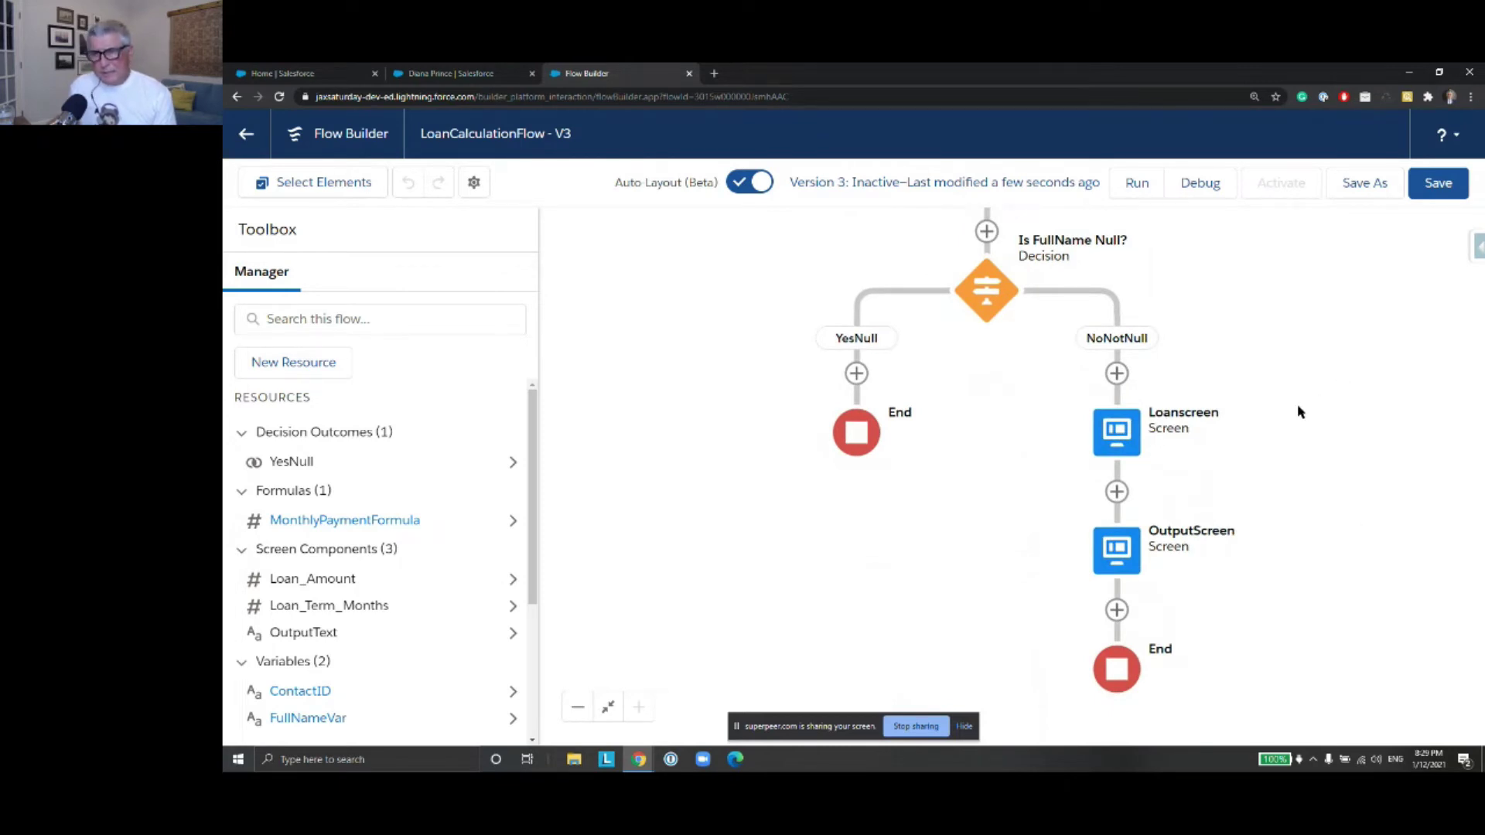
pyautogui.click(1438, 183)
pyautogui.click(1207, 189)
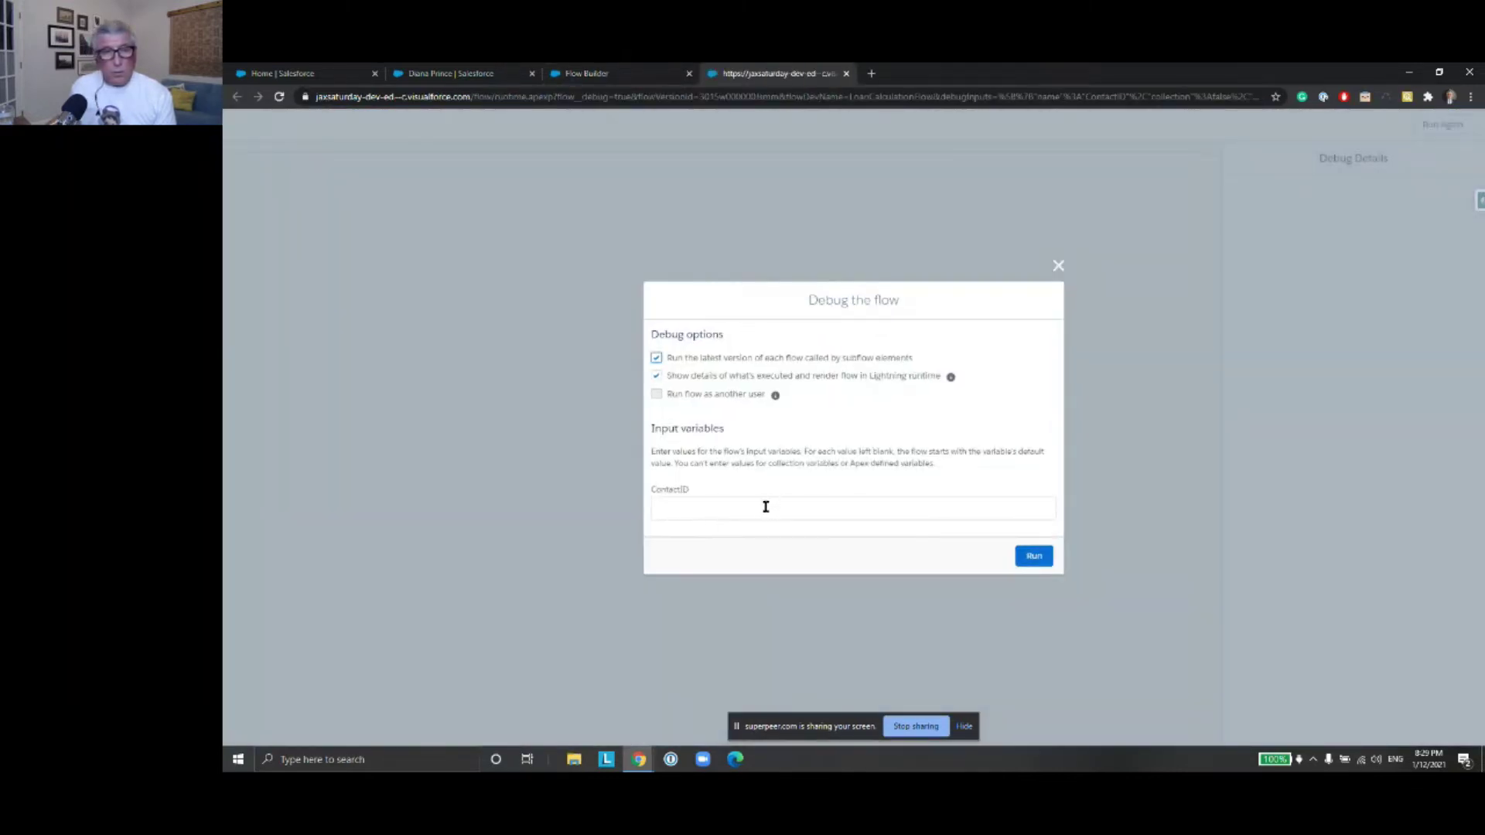
# Debug-run the flow with ContactID 'A' and return to Flow Builder after it fails at Get Contact
pyautogui.click(766, 507)
pyautogui.write('A')
pyautogui.click(1028, 557)
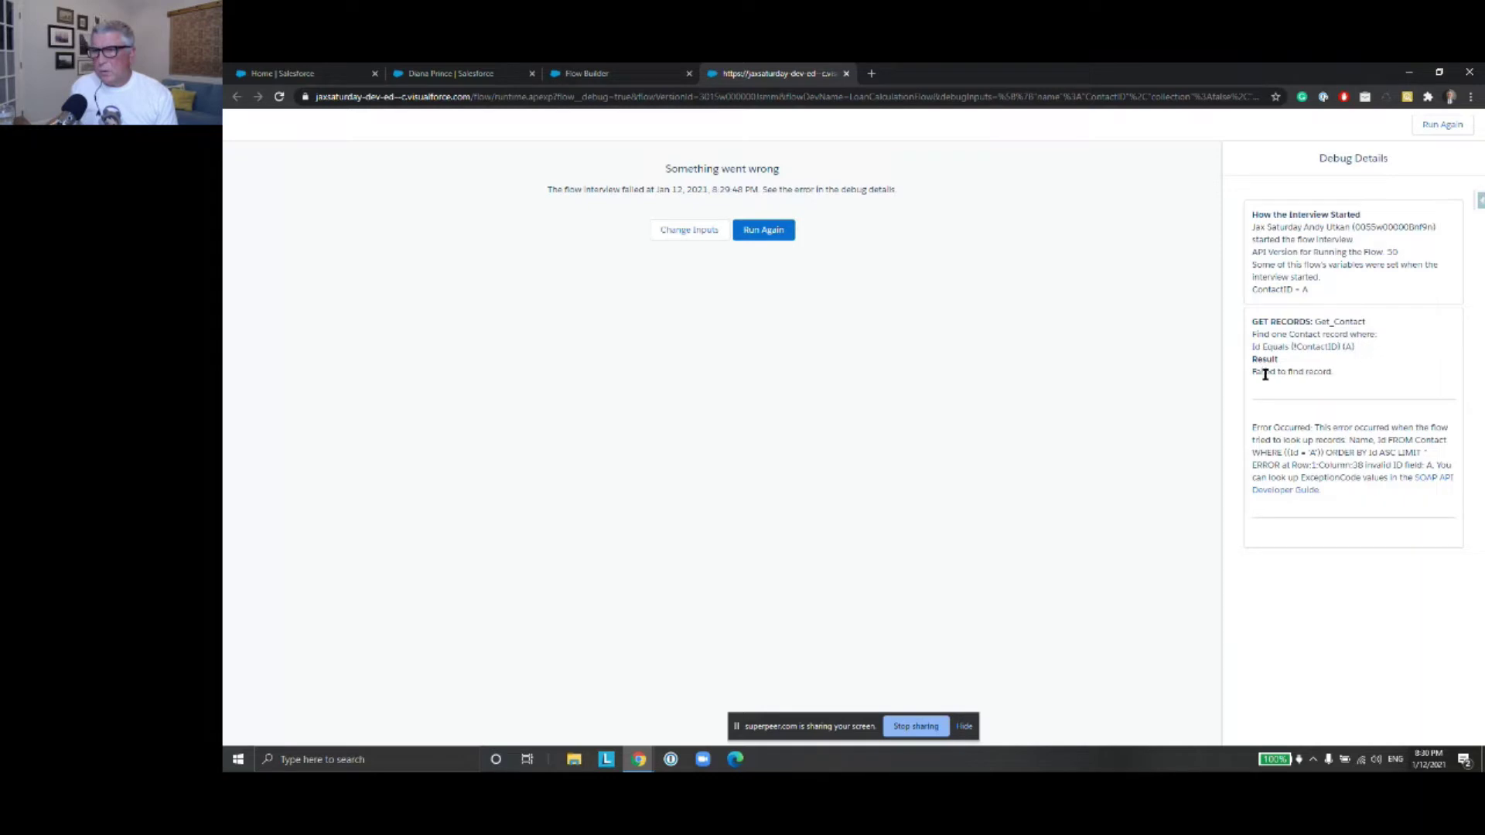
pyautogui.hotkey('ctrl', 'shift', 'Tab')
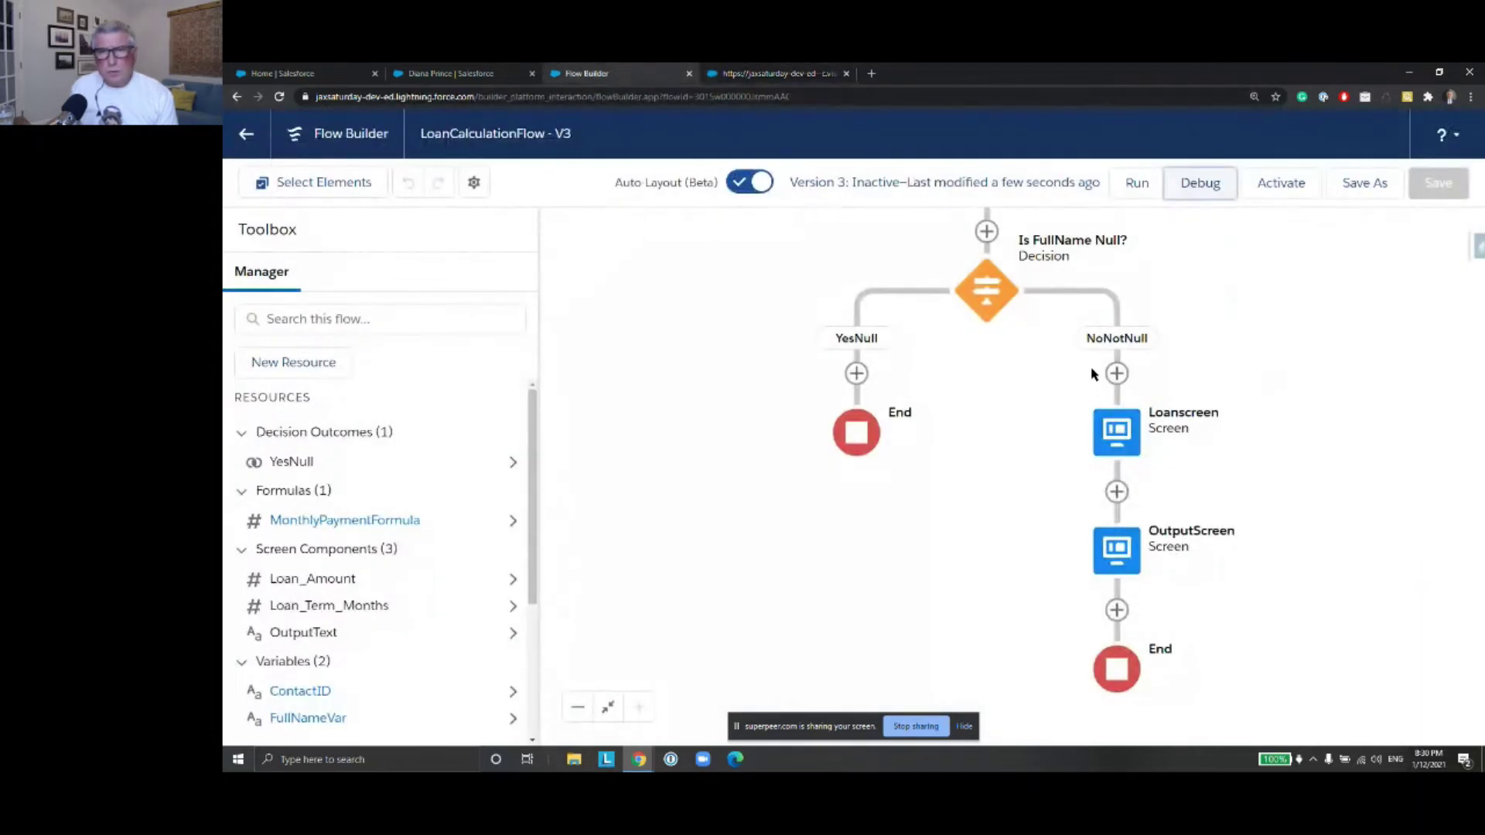
# Review the Get Contact settings and the 'Is FullName Null?' decision conditions, closing both unchanged
pyautogui.scroll(5, 1321, 349)
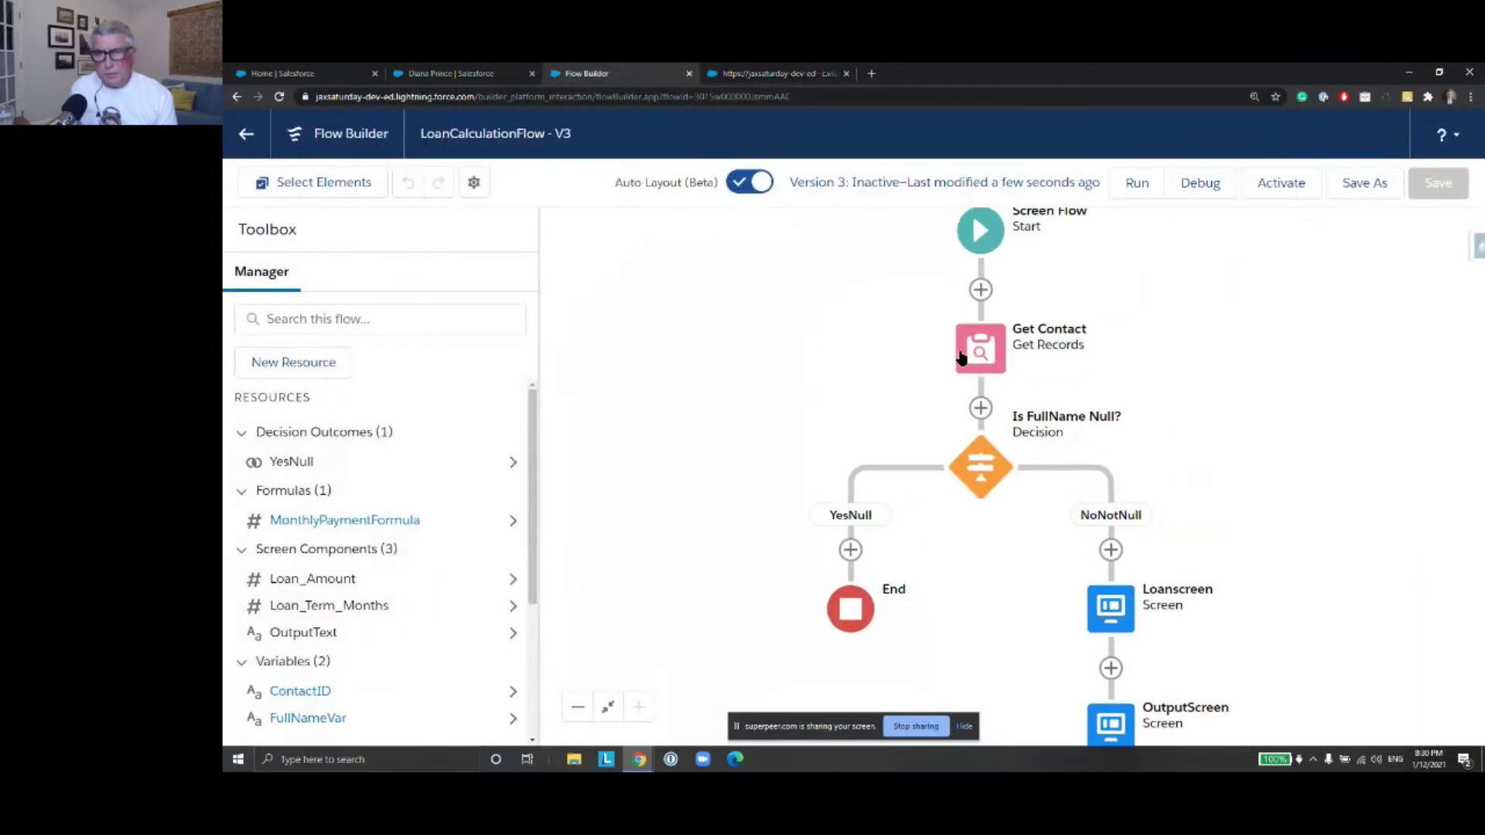
pyautogui.doubleClick(978, 350)
pyautogui.scroll(-2, 1007, 355)
pyautogui.scroll(-5, 1007, 354)
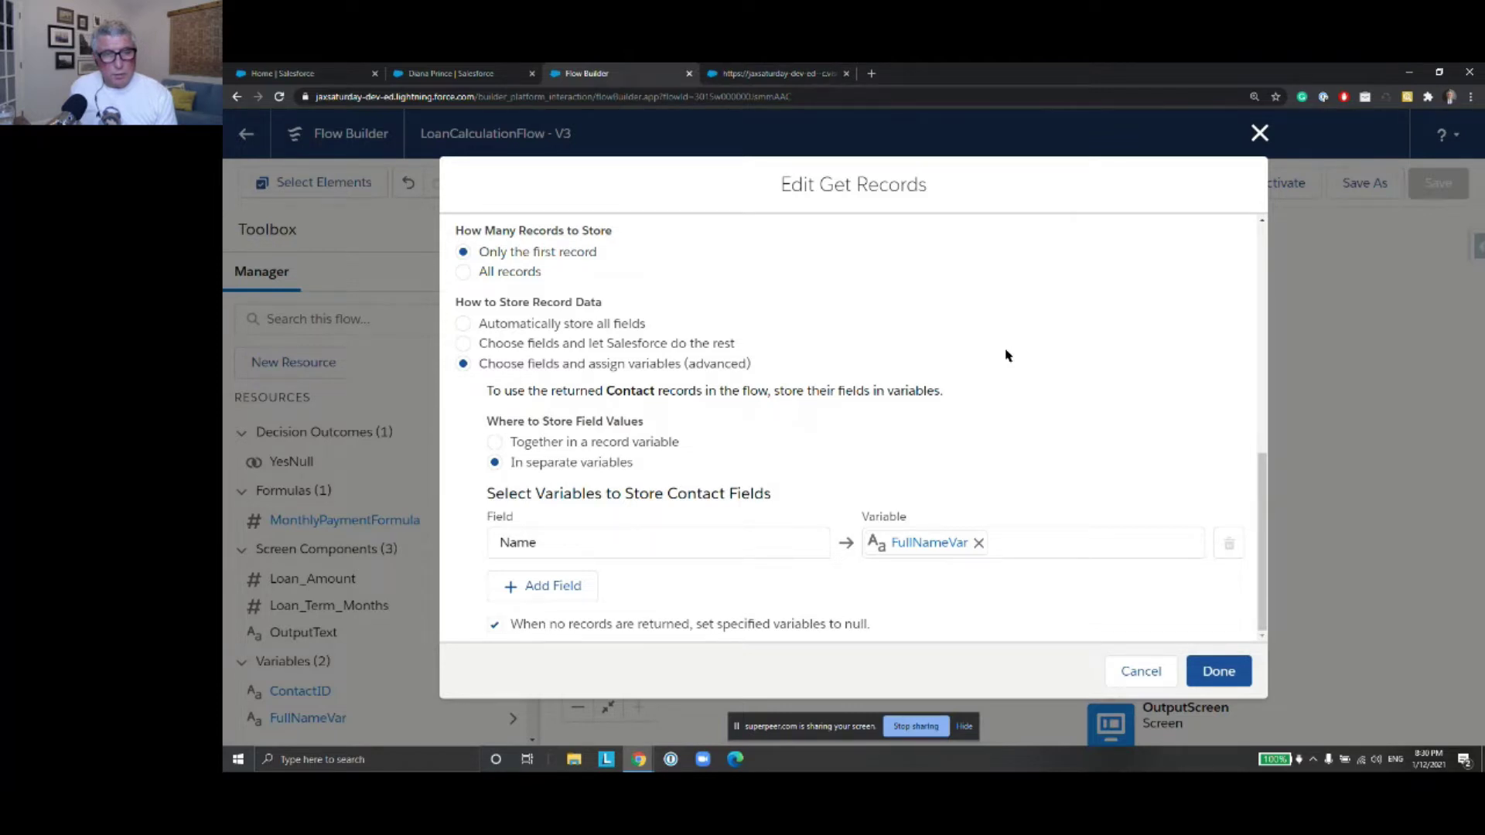
pyautogui.scroll(7, 1007, 355)
pyautogui.click(1139, 672)
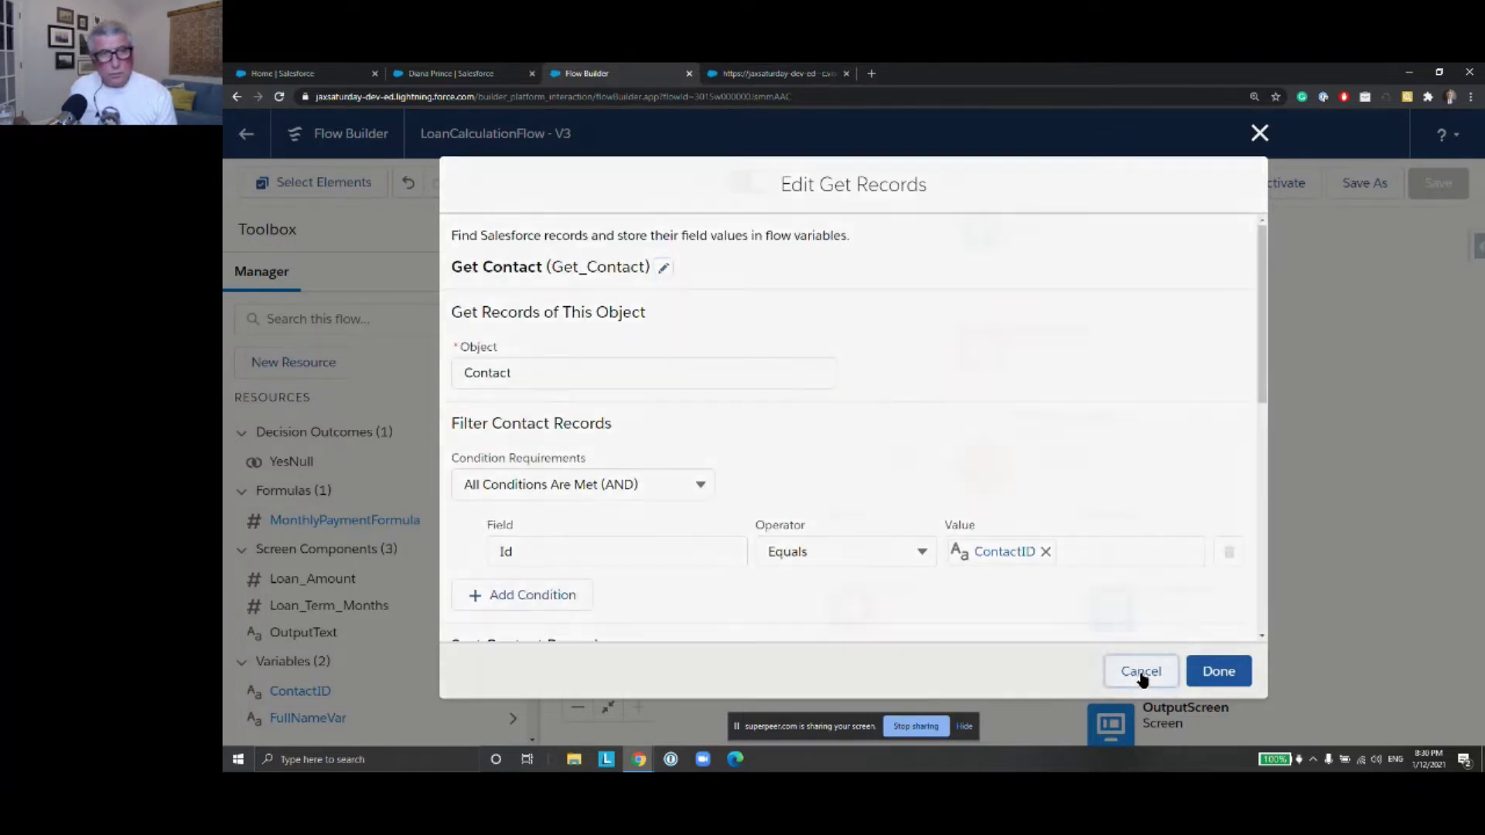
pyautogui.doubleClick(982, 470)
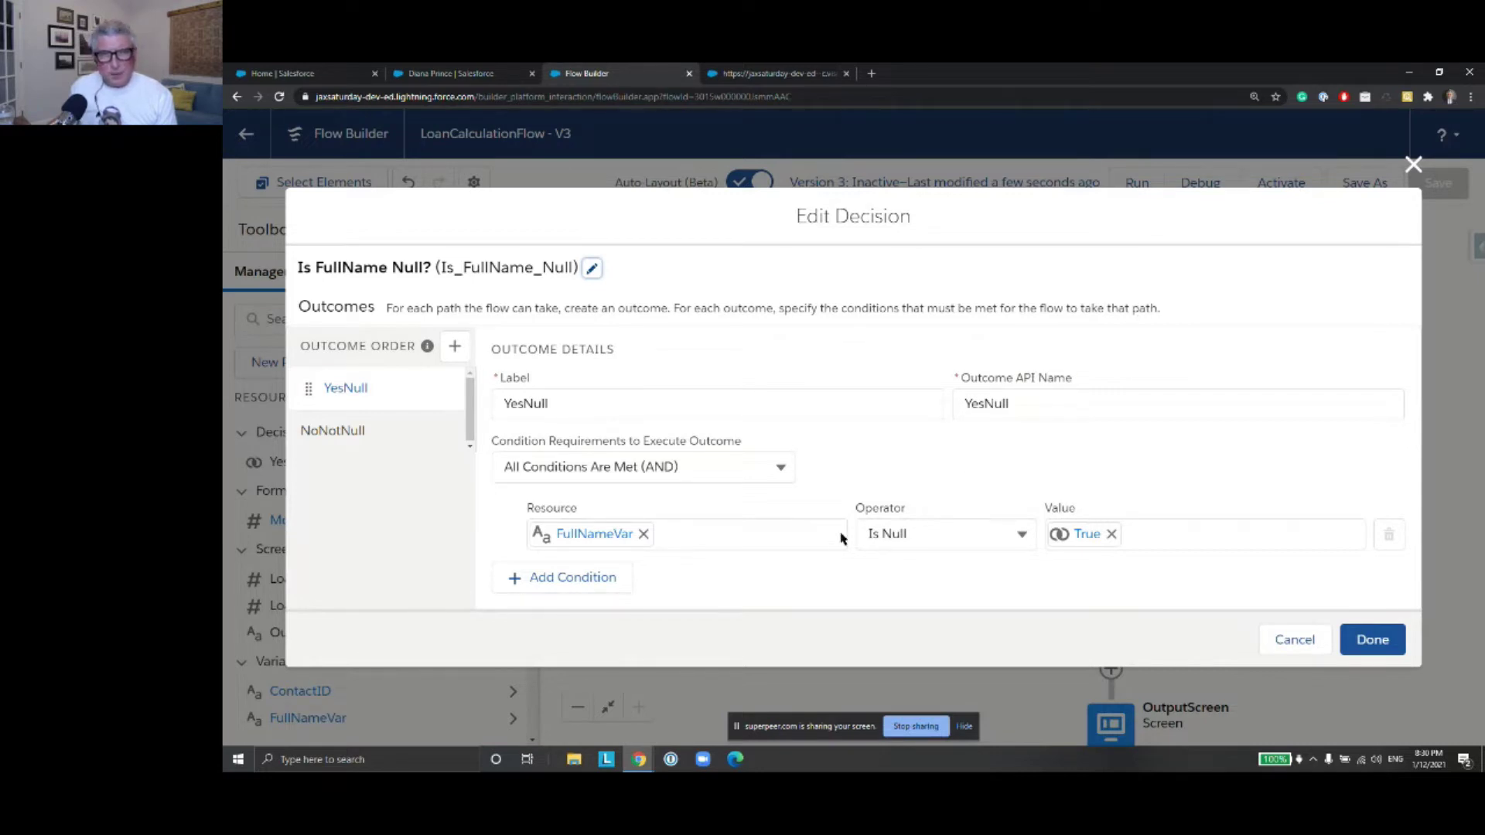
pyautogui.click(1413, 164)
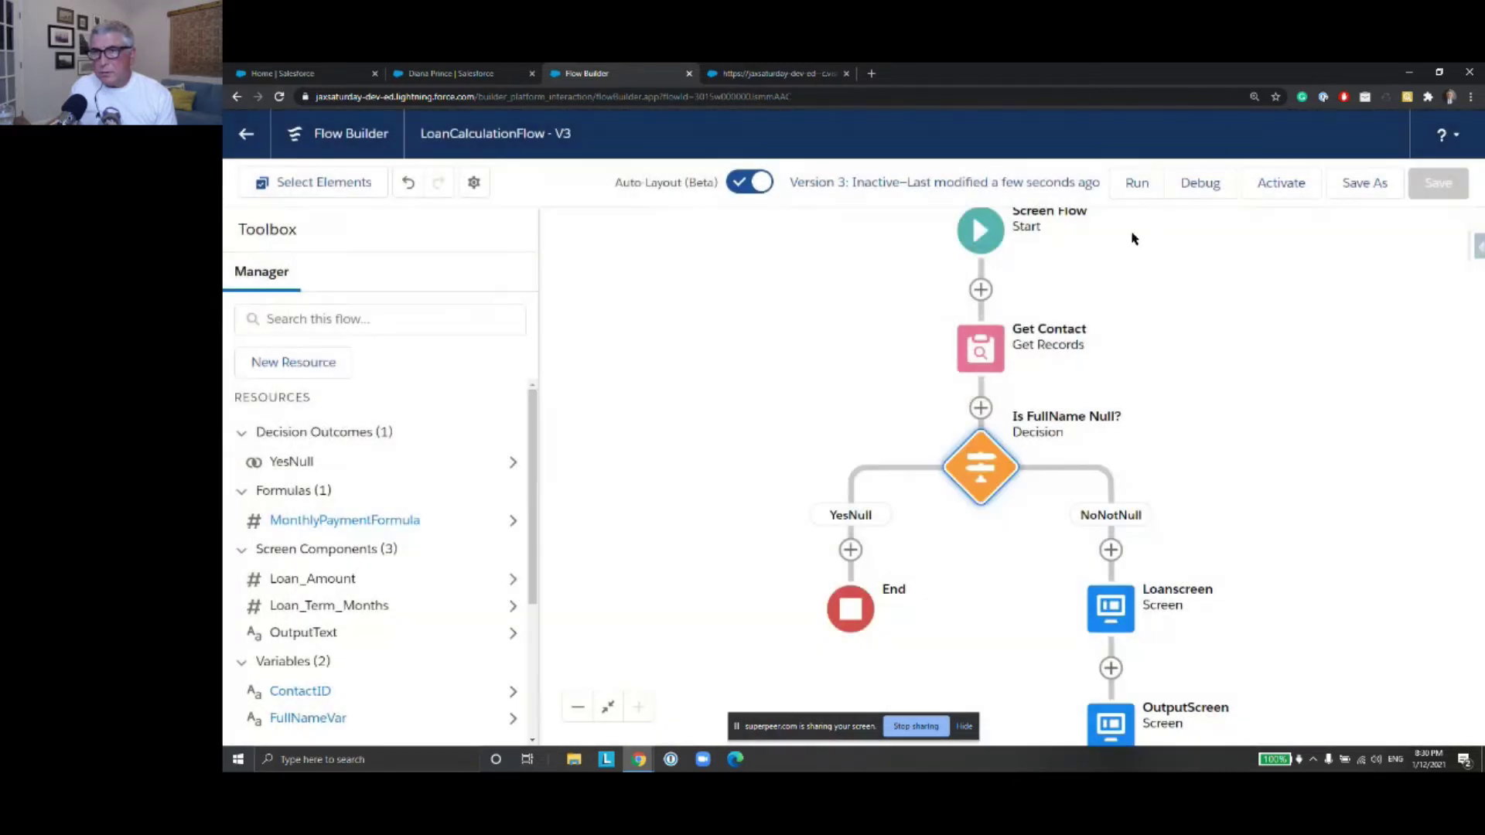
# Debug the flow again with a pasted test ContactID, which fails at Get Contact, then return to the canvas
pyautogui.click(1199, 183)
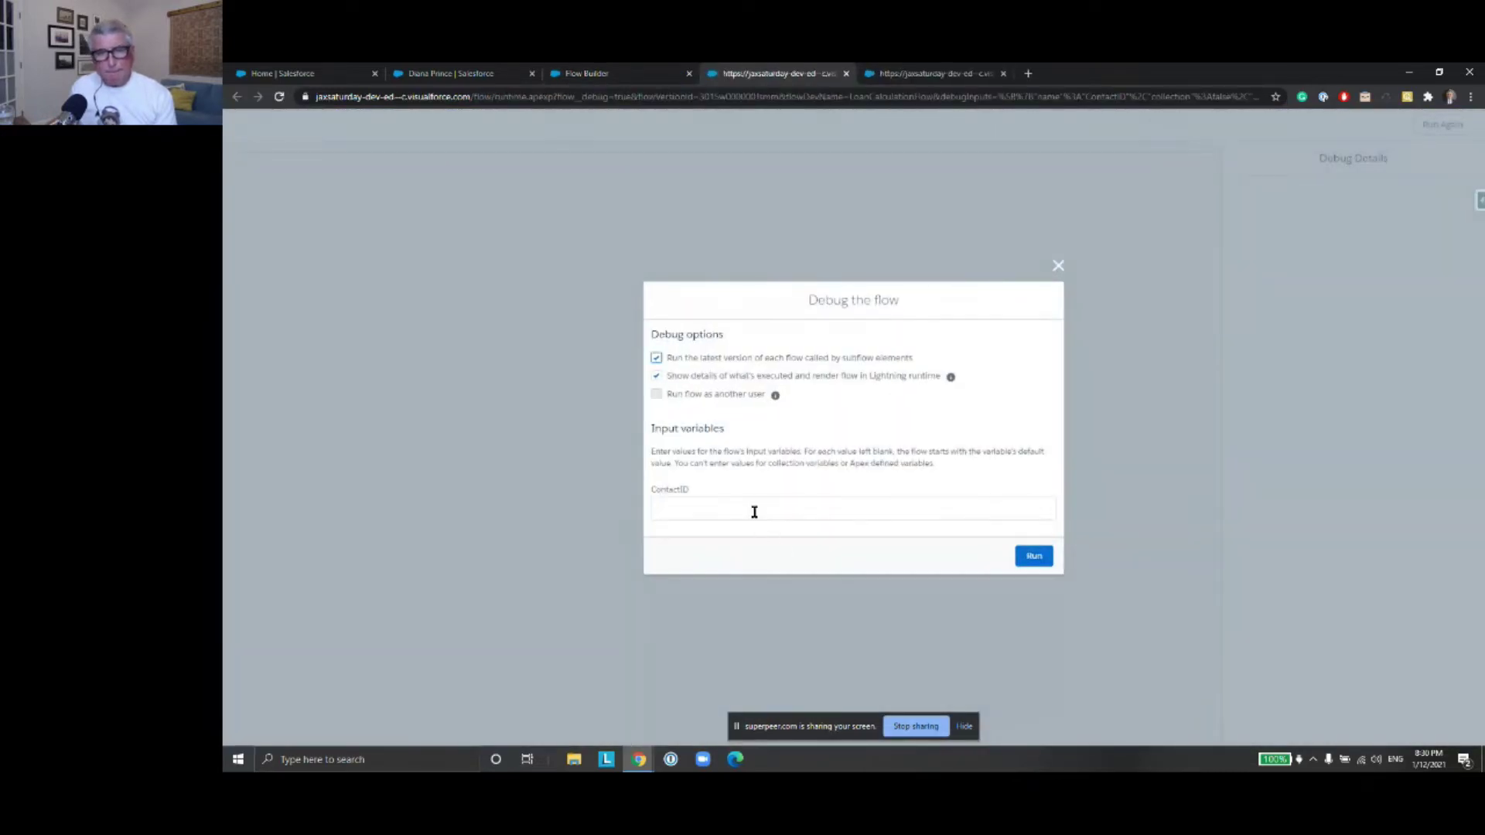
pyautogui.click(754, 511)
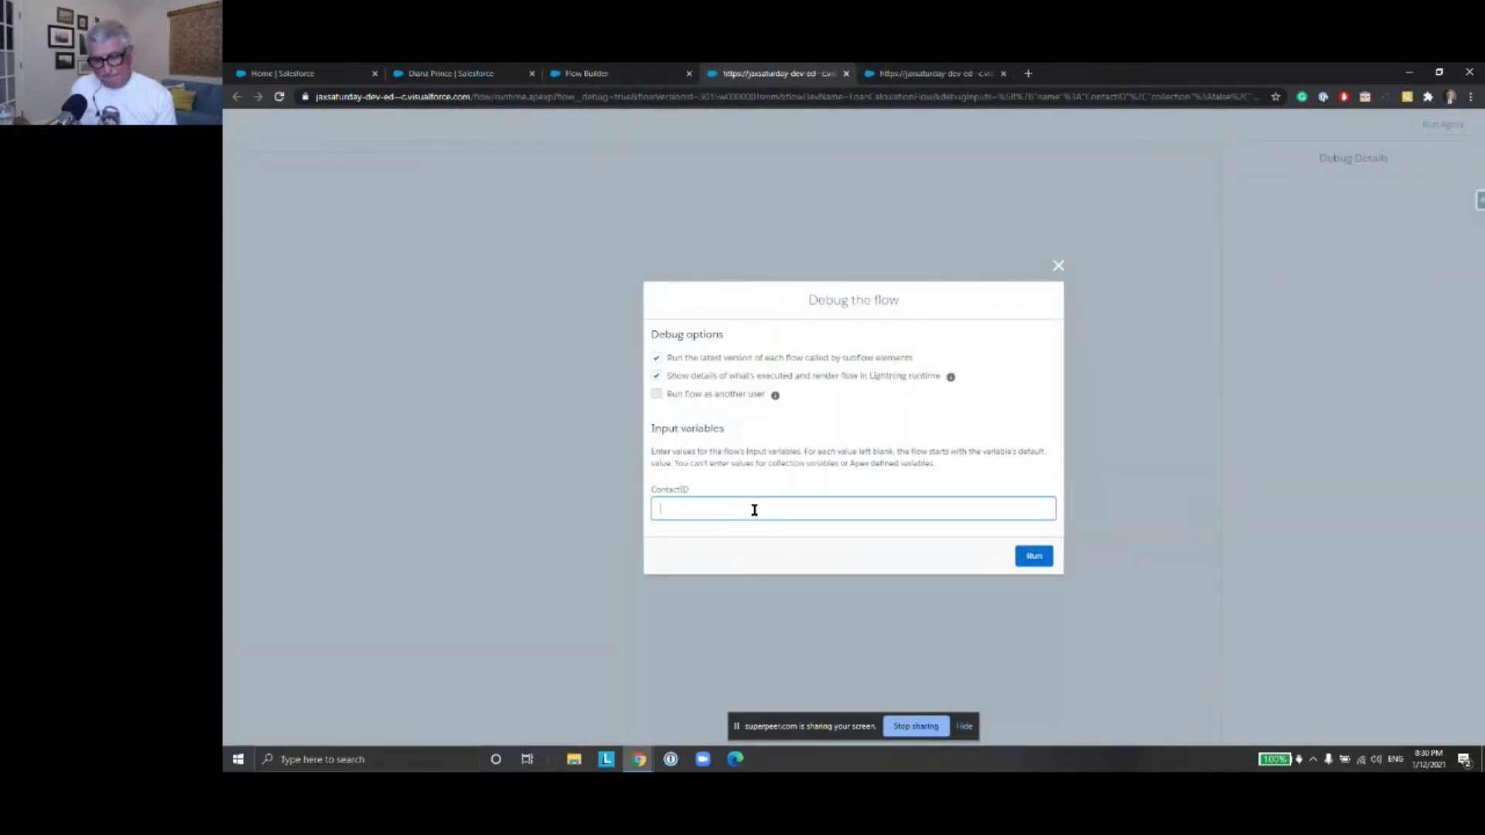
pyautogui.hotkey('ctrl', 'v')
pyautogui.click(1035, 556)
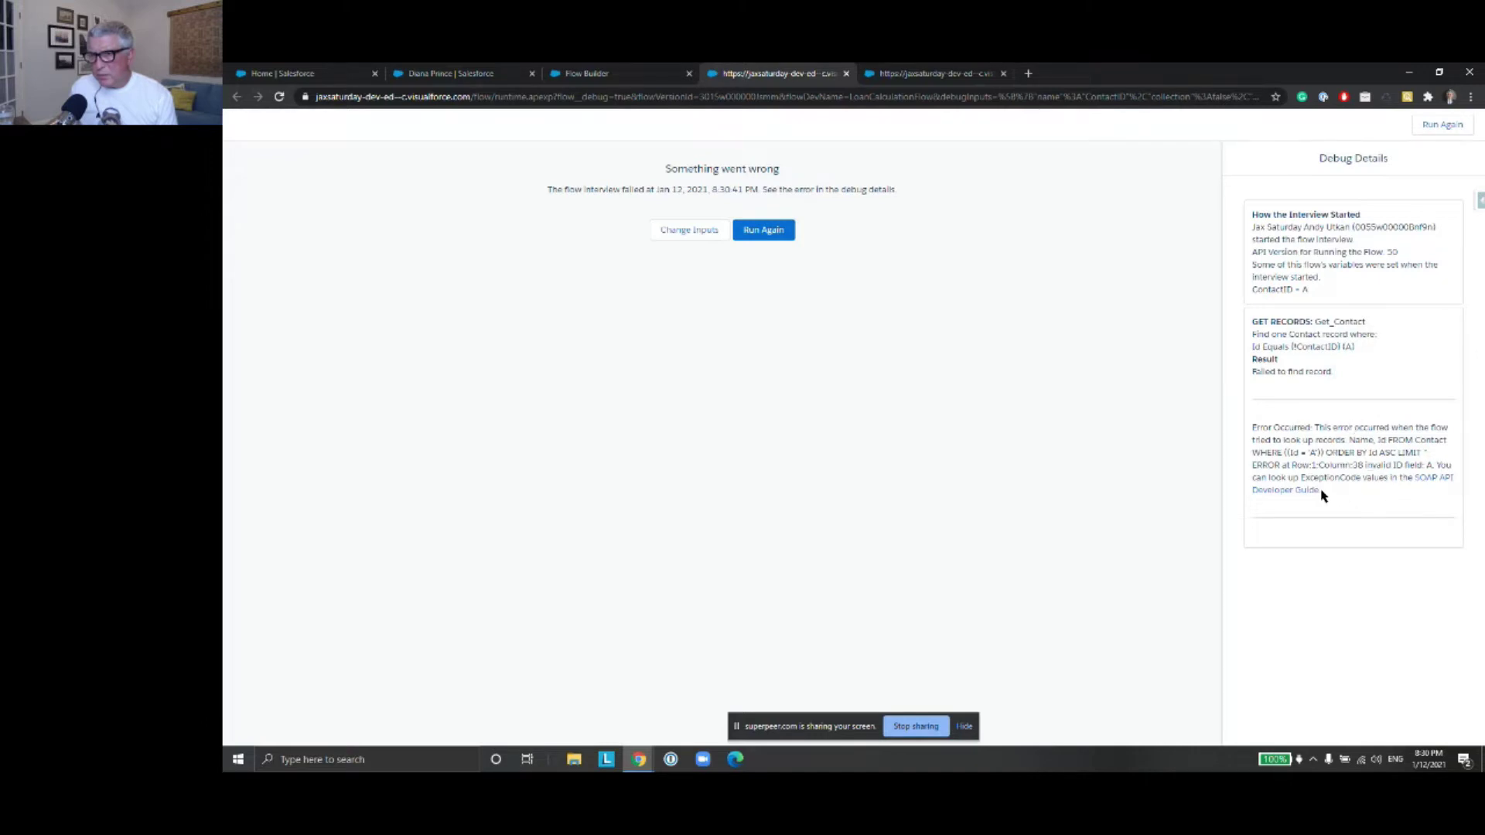
pyautogui.click(615, 72)
pyautogui.doubleClick(981, 351)
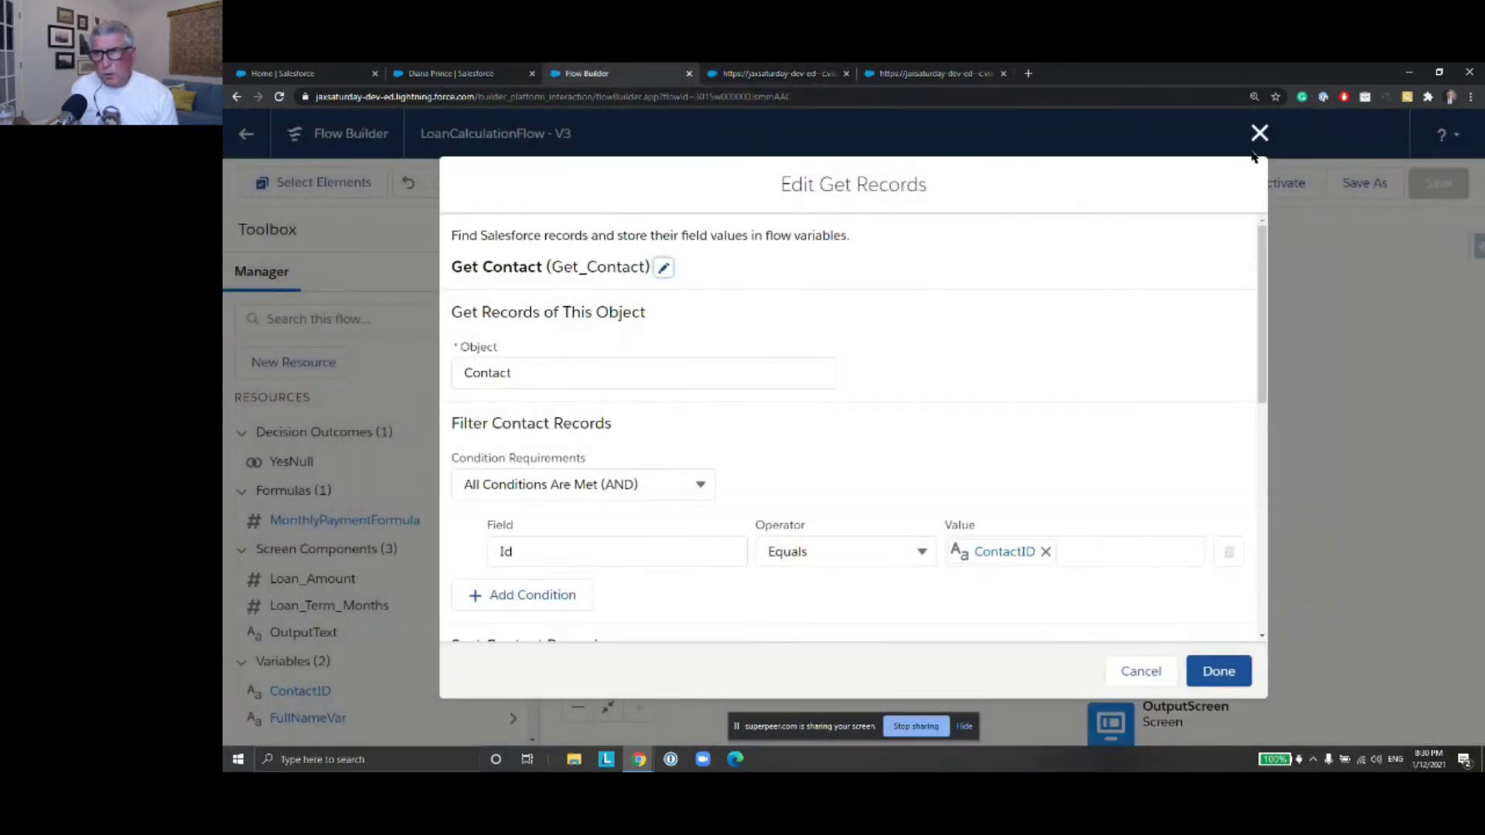
pyautogui.click(1257, 134)
pyautogui.scroll(-1, 1241, 359)
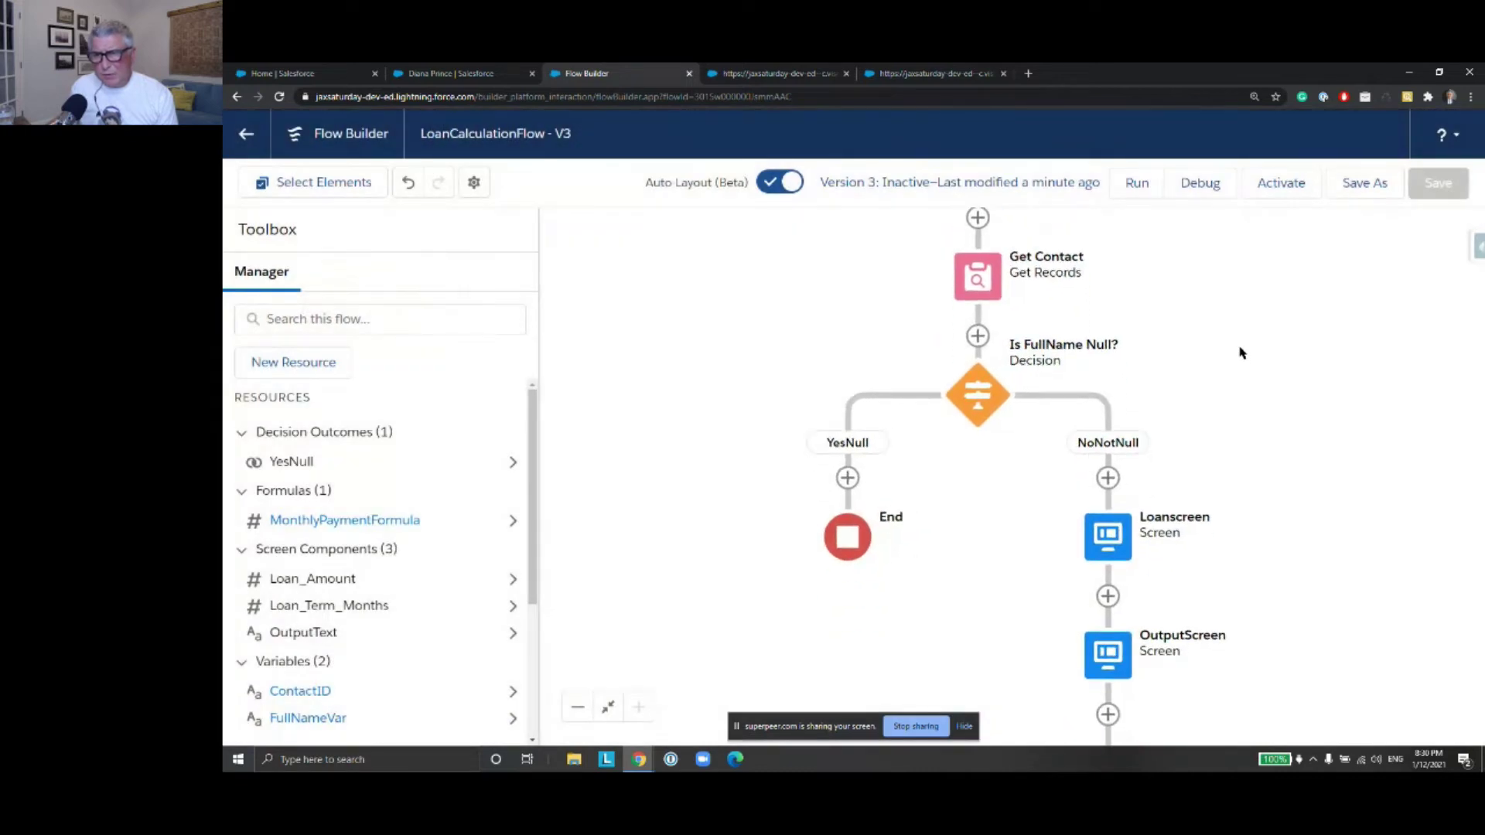
pyautogui.scroll(-1, 1234, 325)
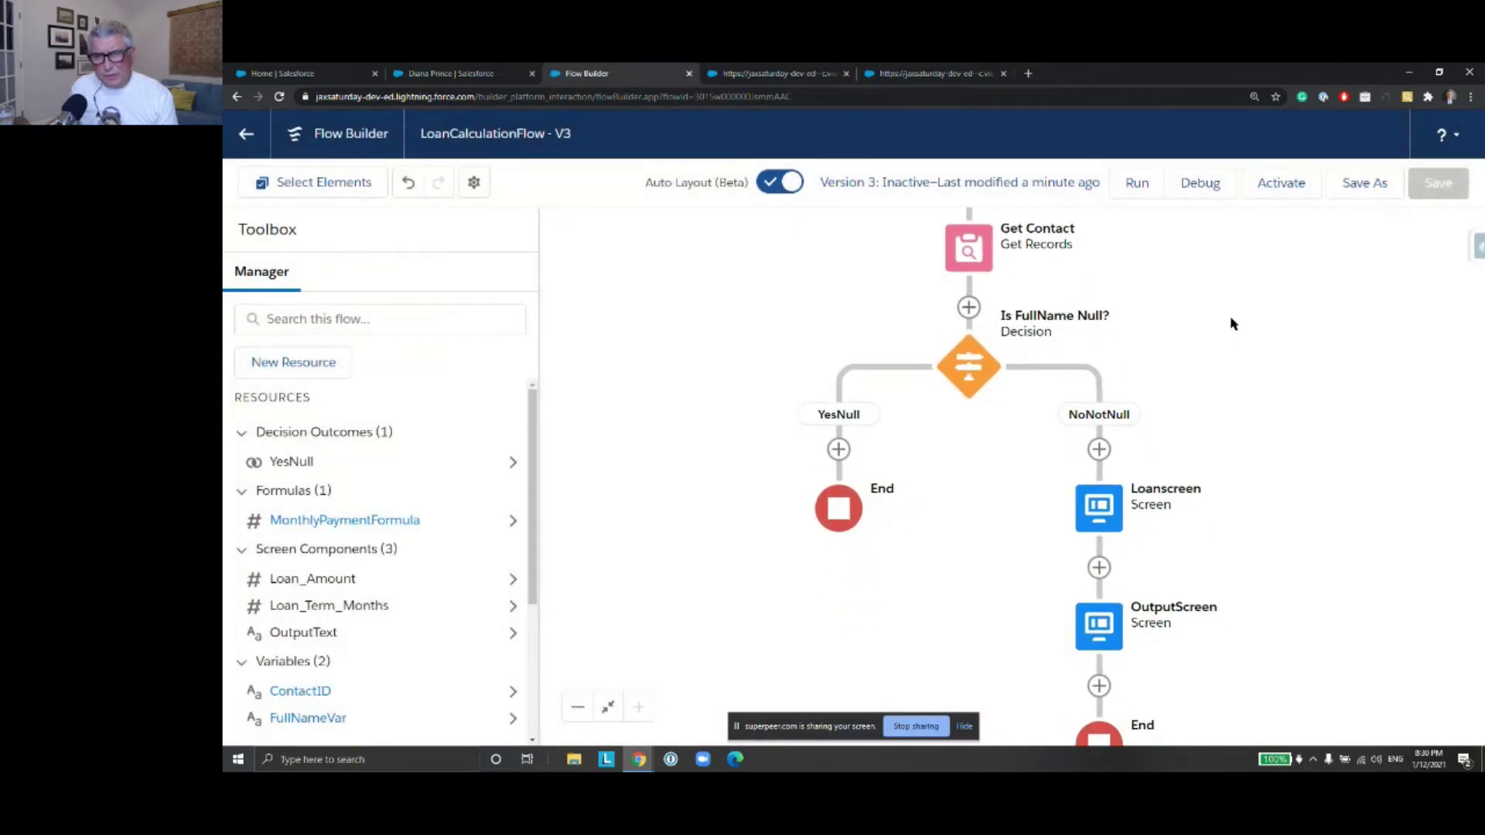
pyautogui.doubleClick(967, 246)
pyautogui.scroll(-3, 993, 390)
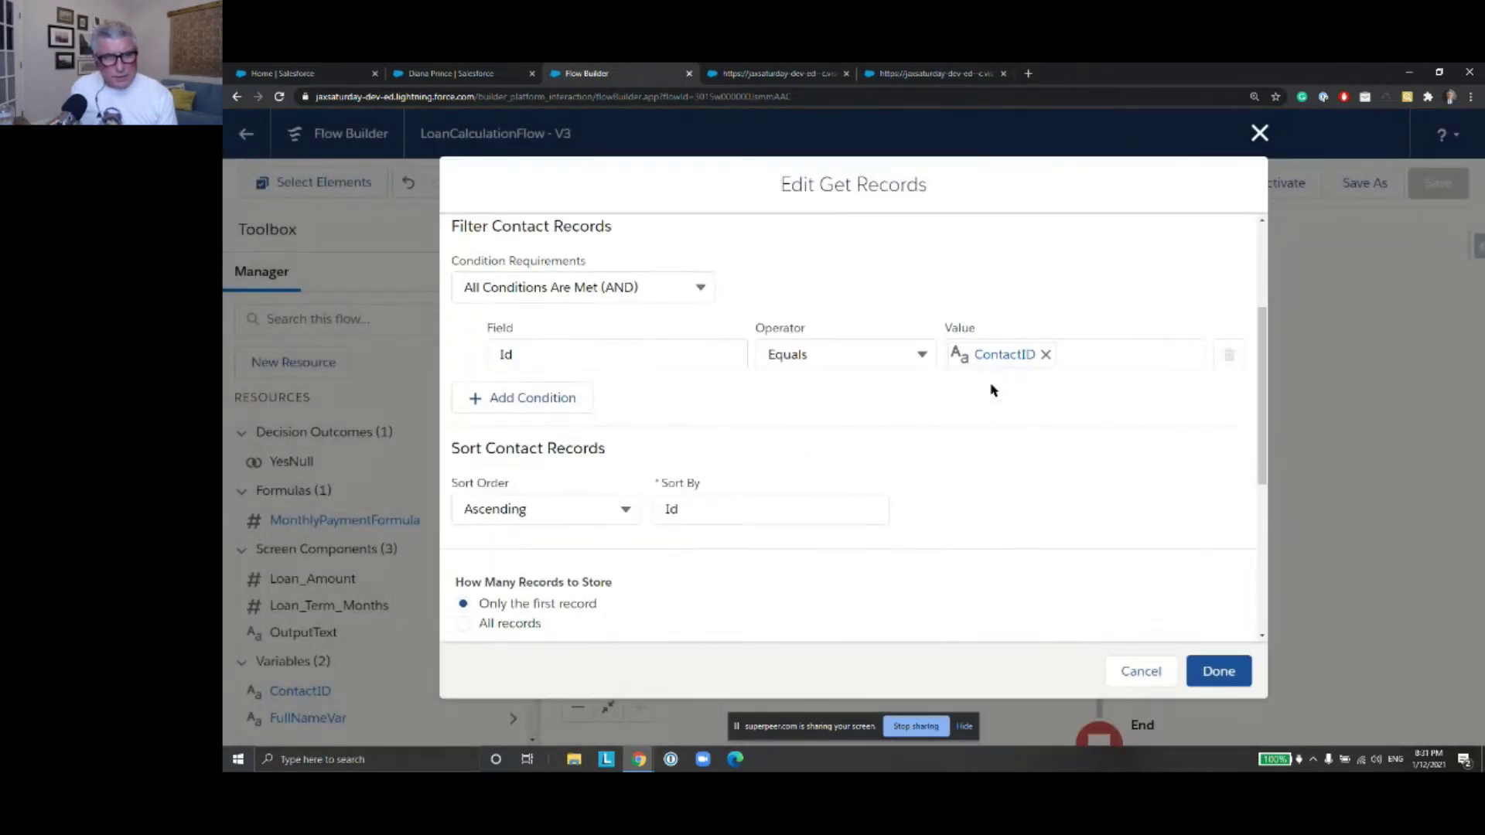
pyautogui.scroll(-3, 1055, 422)
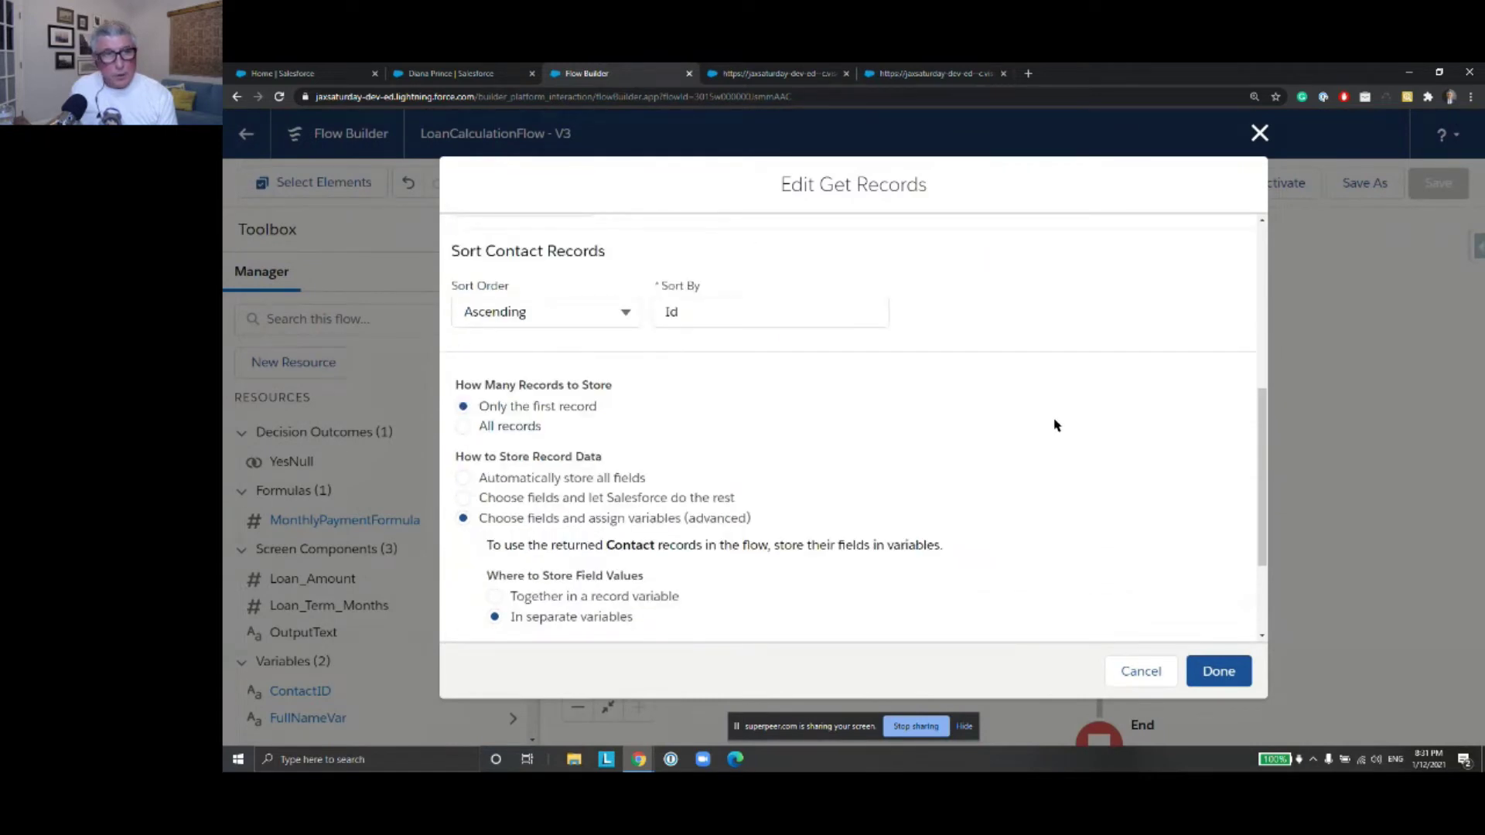
pyautogui.scroll(-2, 1056, 423)
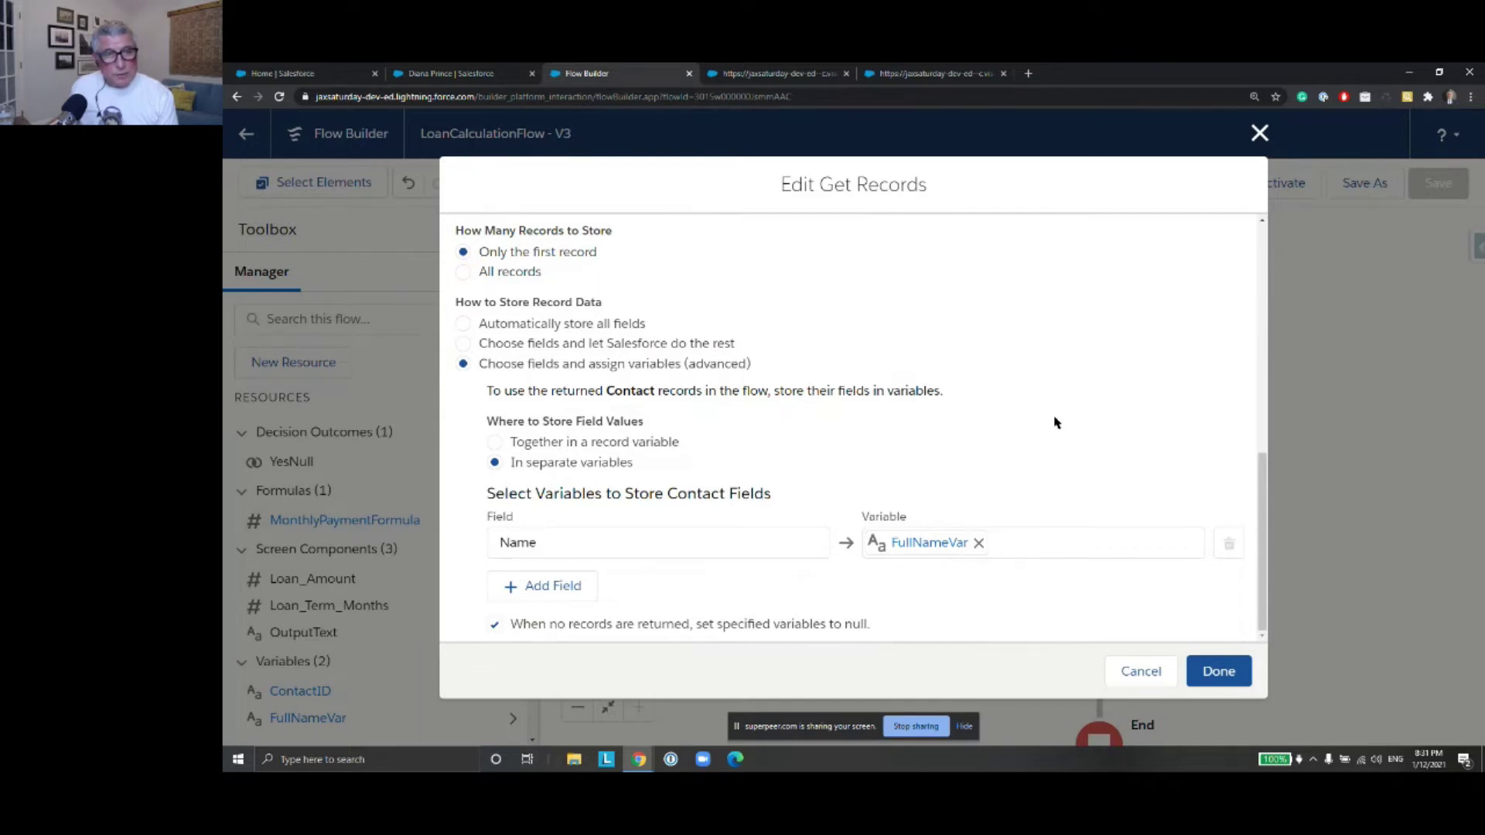
pyautogui.scroll(8, 1056, 423)
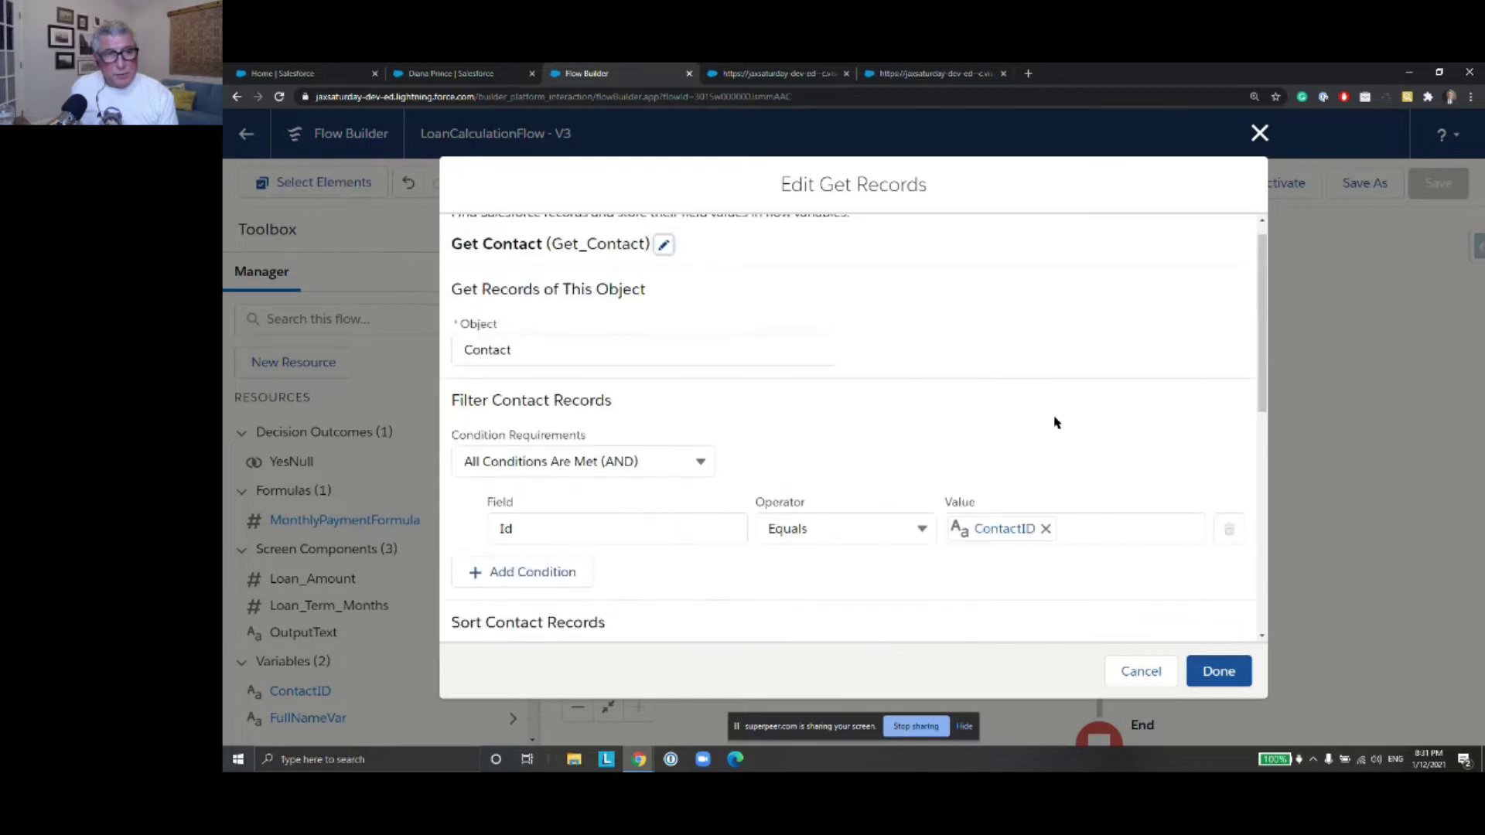
pyautogui.click(1260, 133)
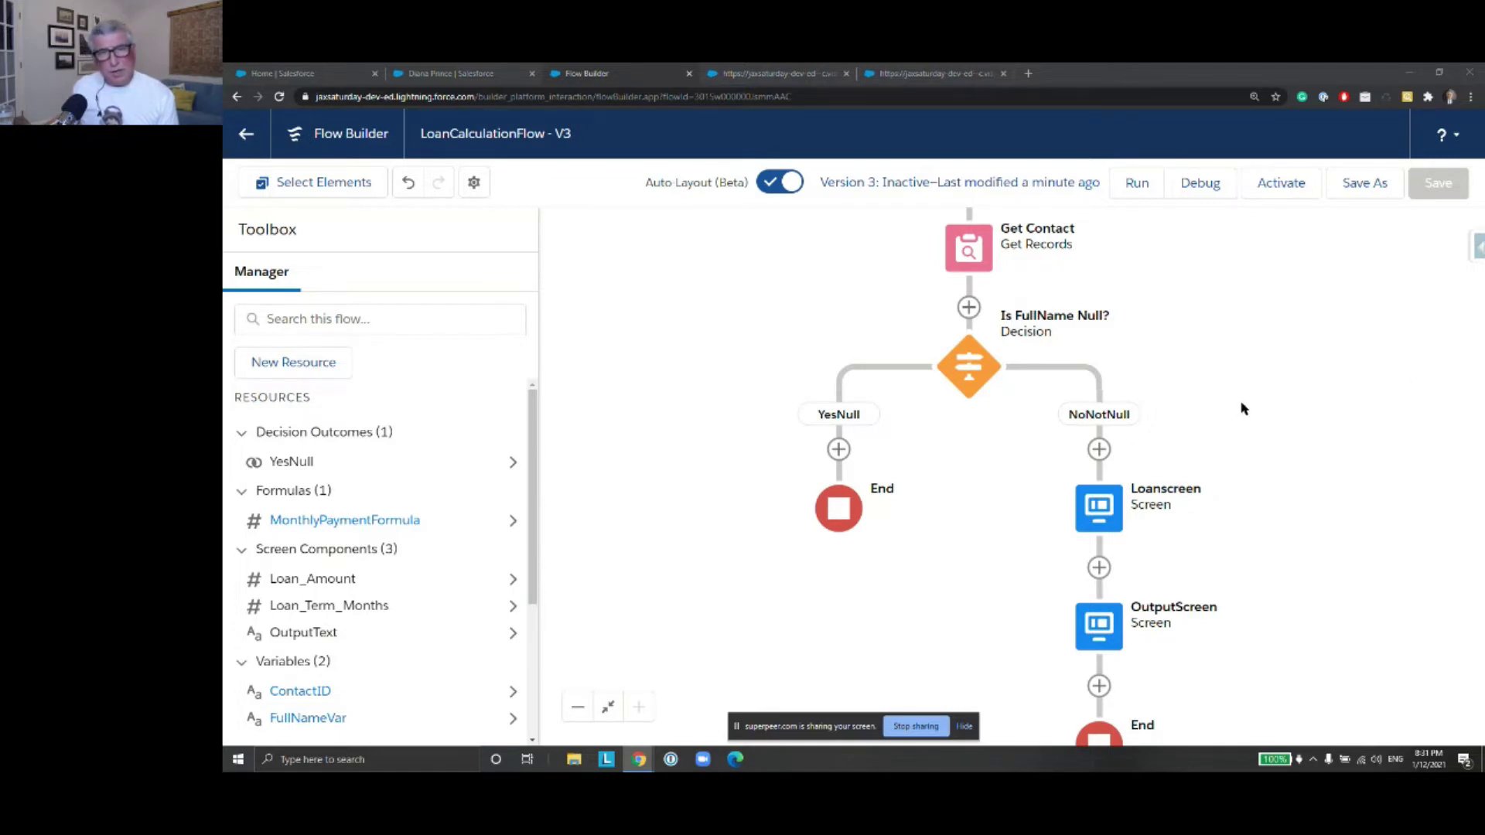
pyautogui.click(780, 181)
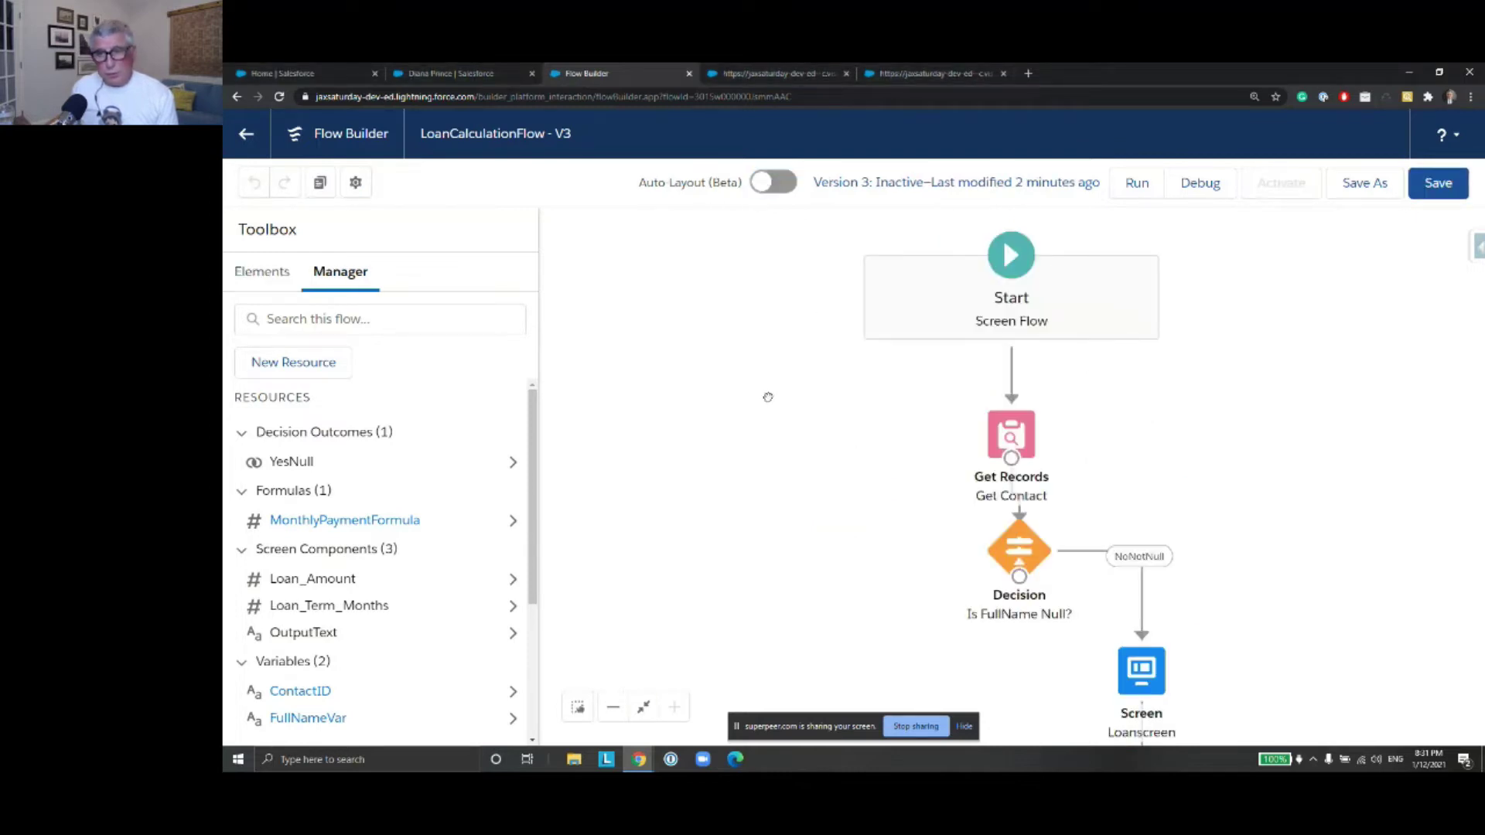
pyautogui.scroll(-3, 754, 301)
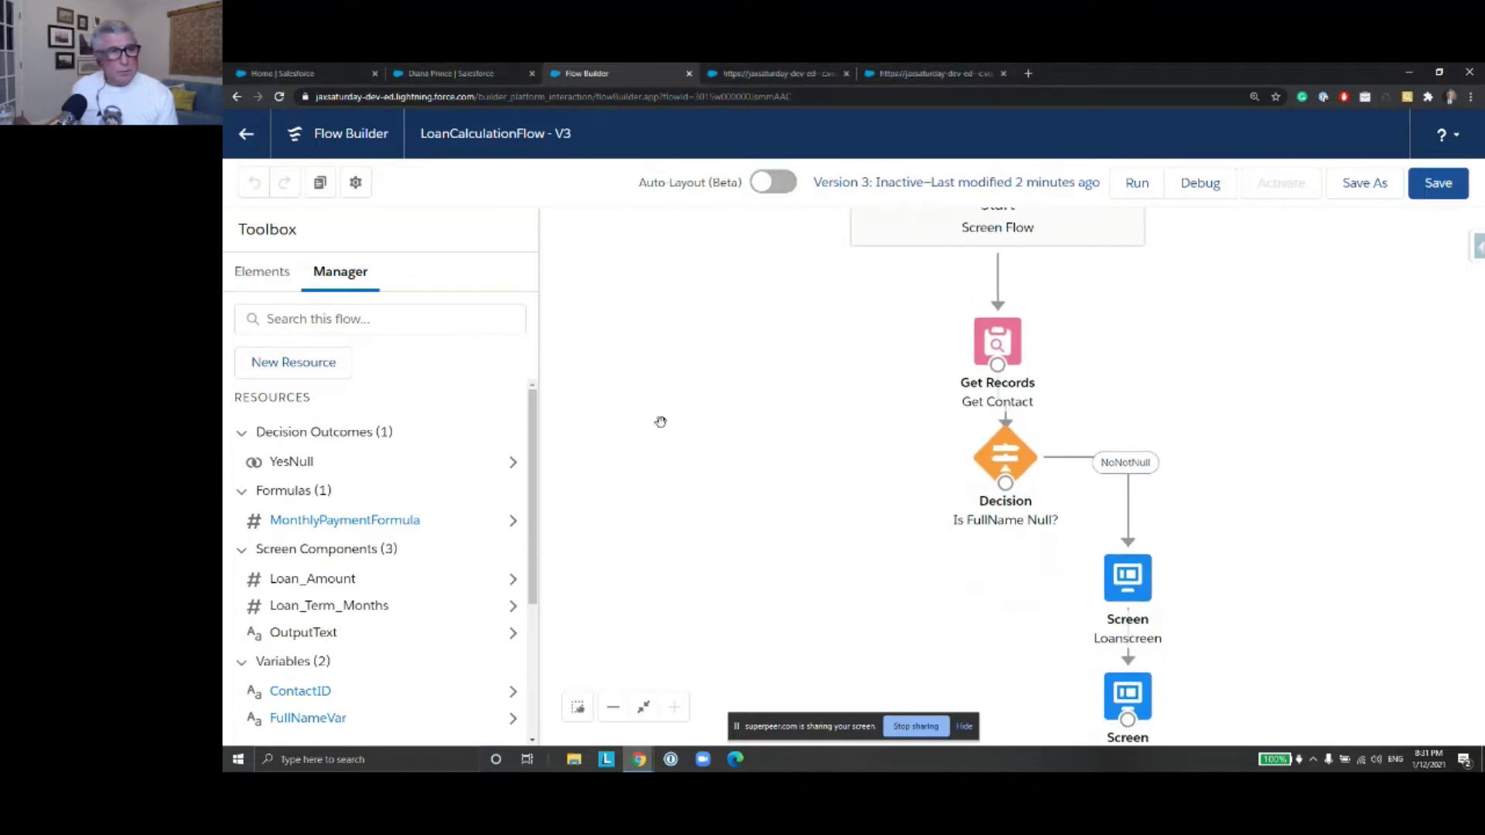
pyautogui.click(261, 273)
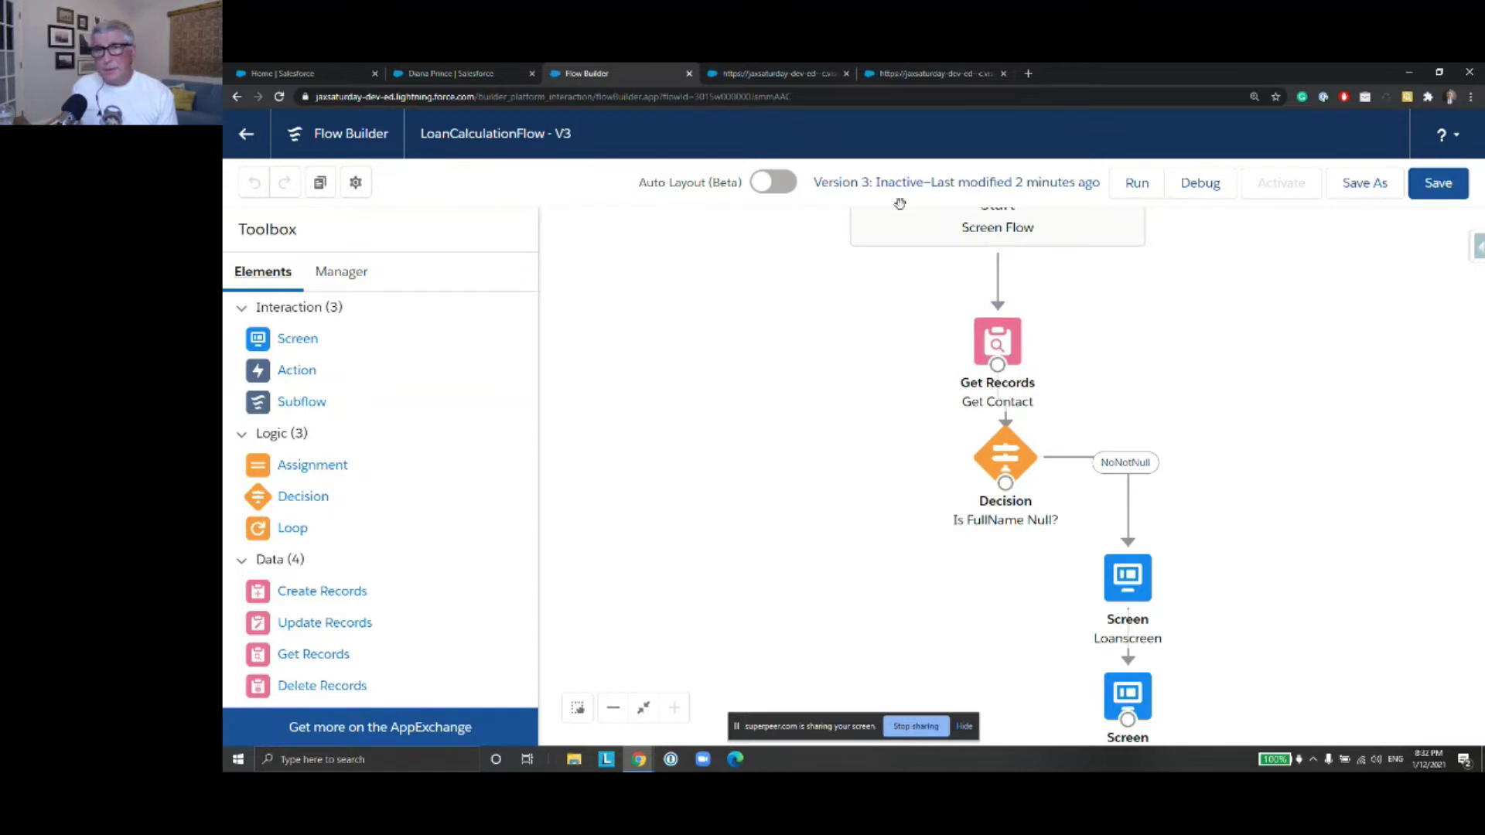
pyautogui.click(775, 182)
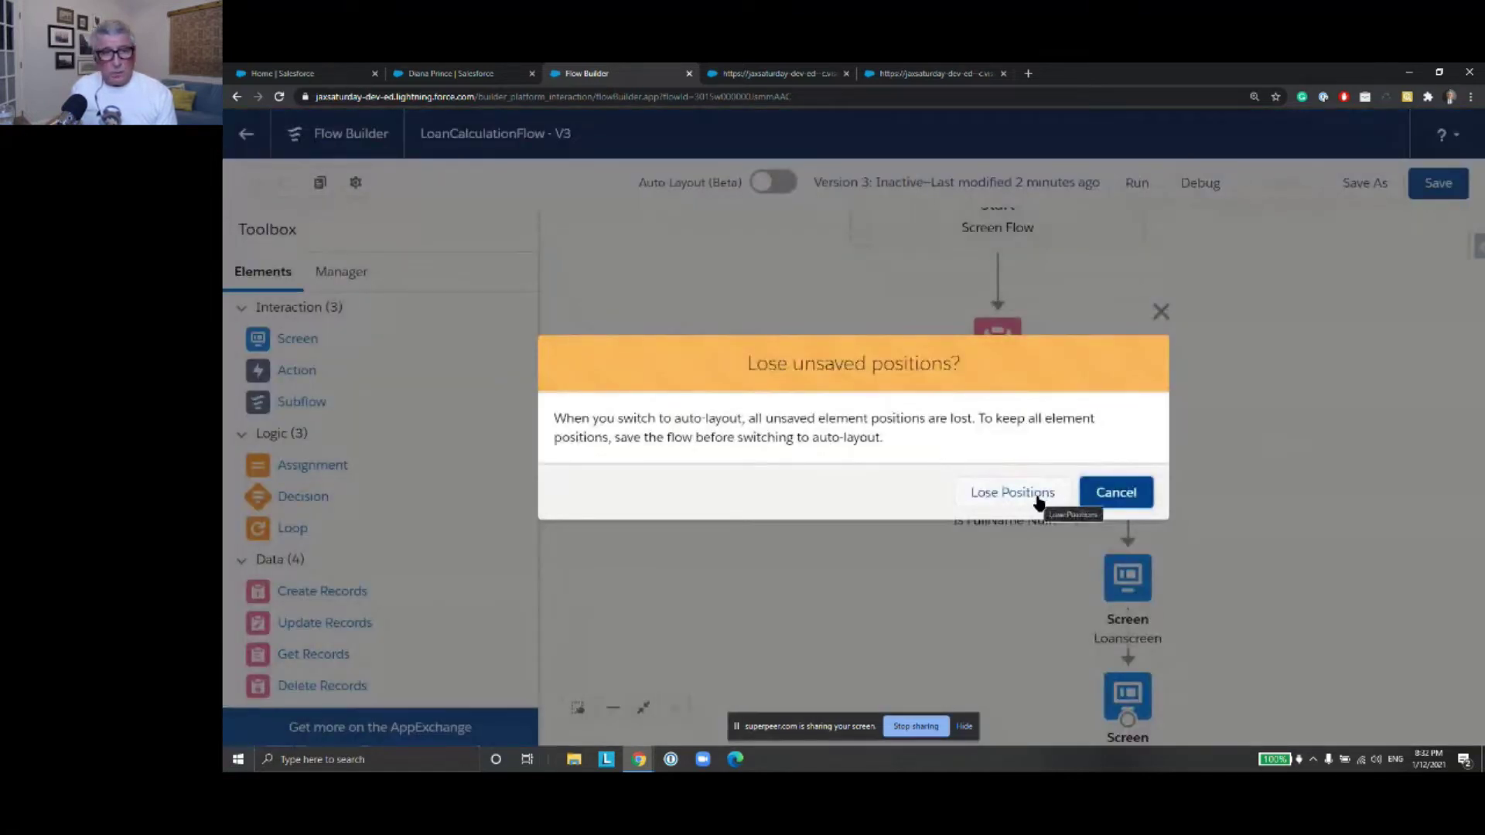
pyautogui.click(1039, 502)
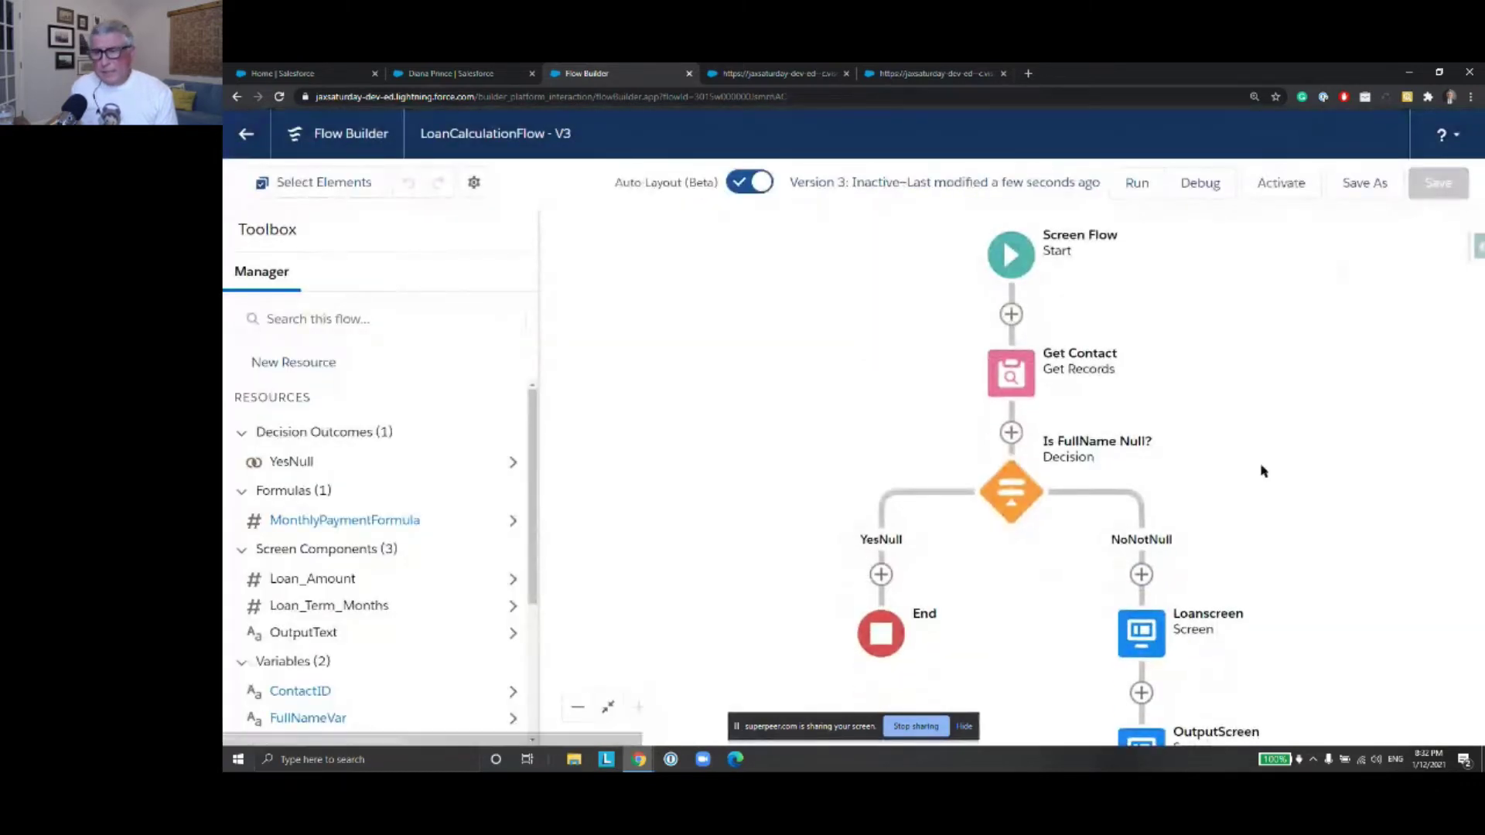
# Inspect the Loanscreen input fields without changes, then switch to the test contact's record tab
pyautogui.scroll(-5, 1263, 470)
pyautogui.scroll(3, 1272, 488)
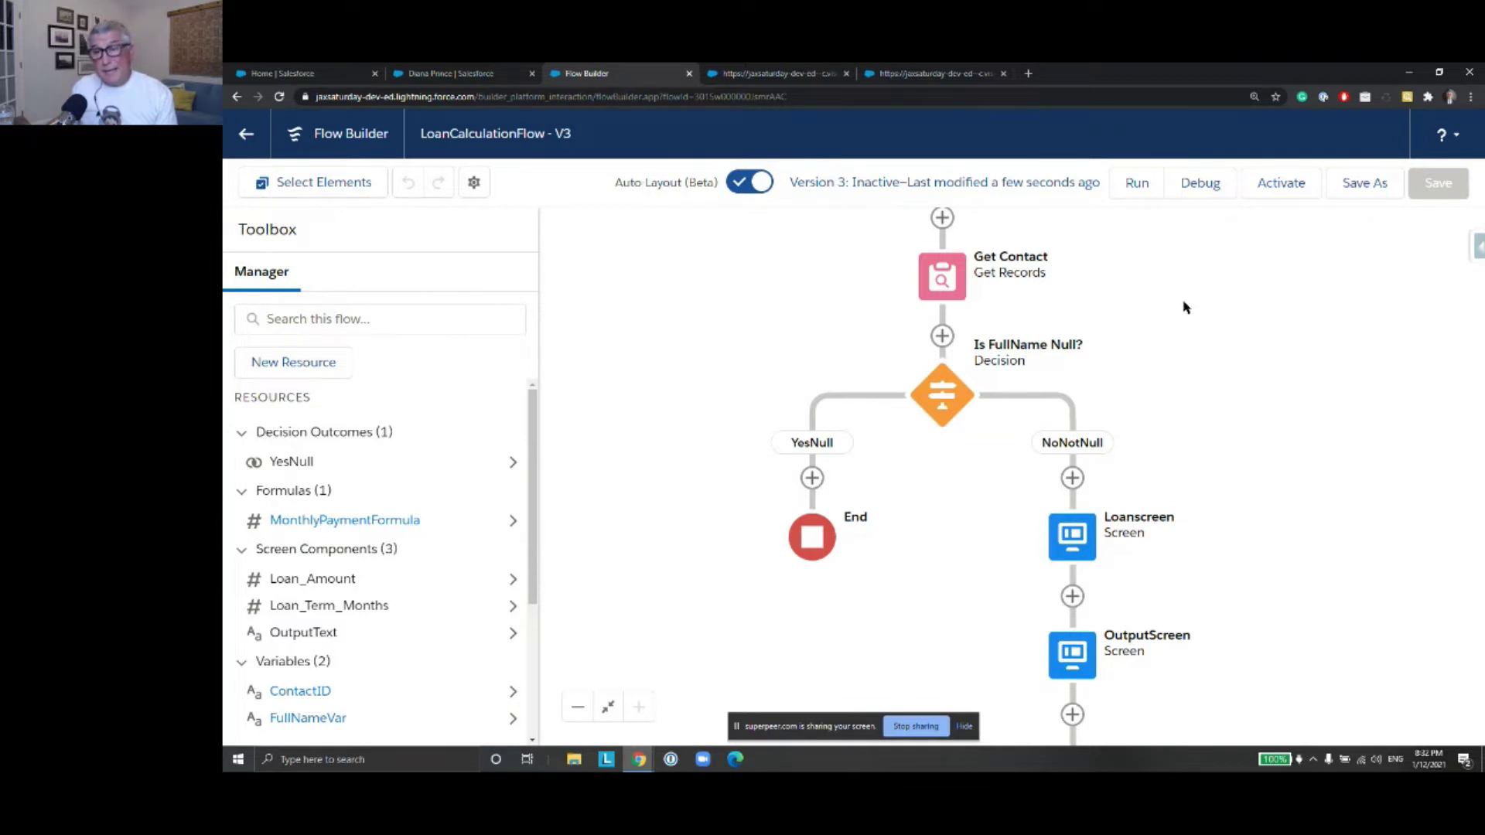
pyautogui.click(1066, 540)
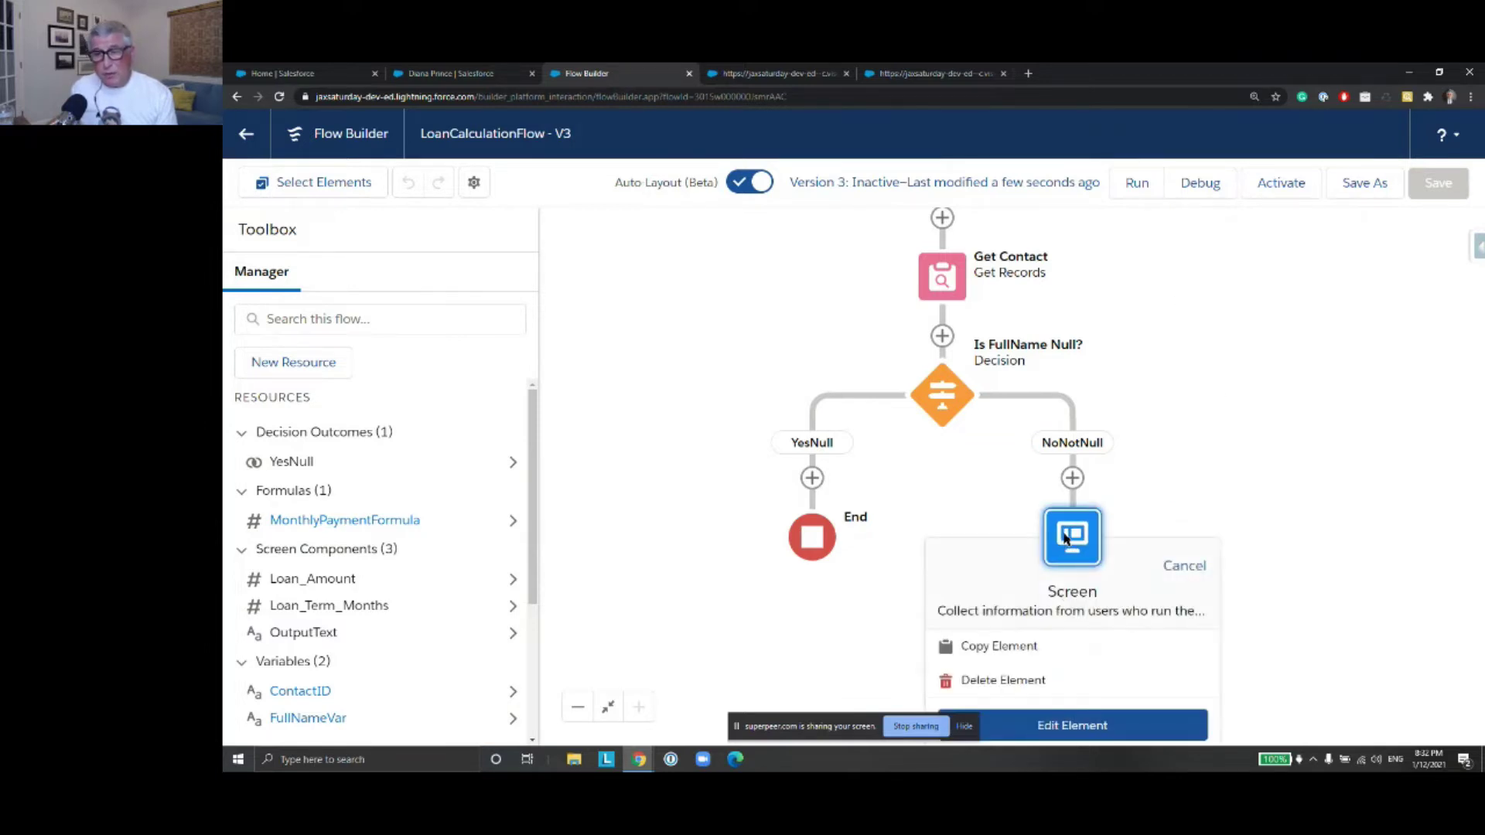
pyautogui.doubleClick(1066, 540)
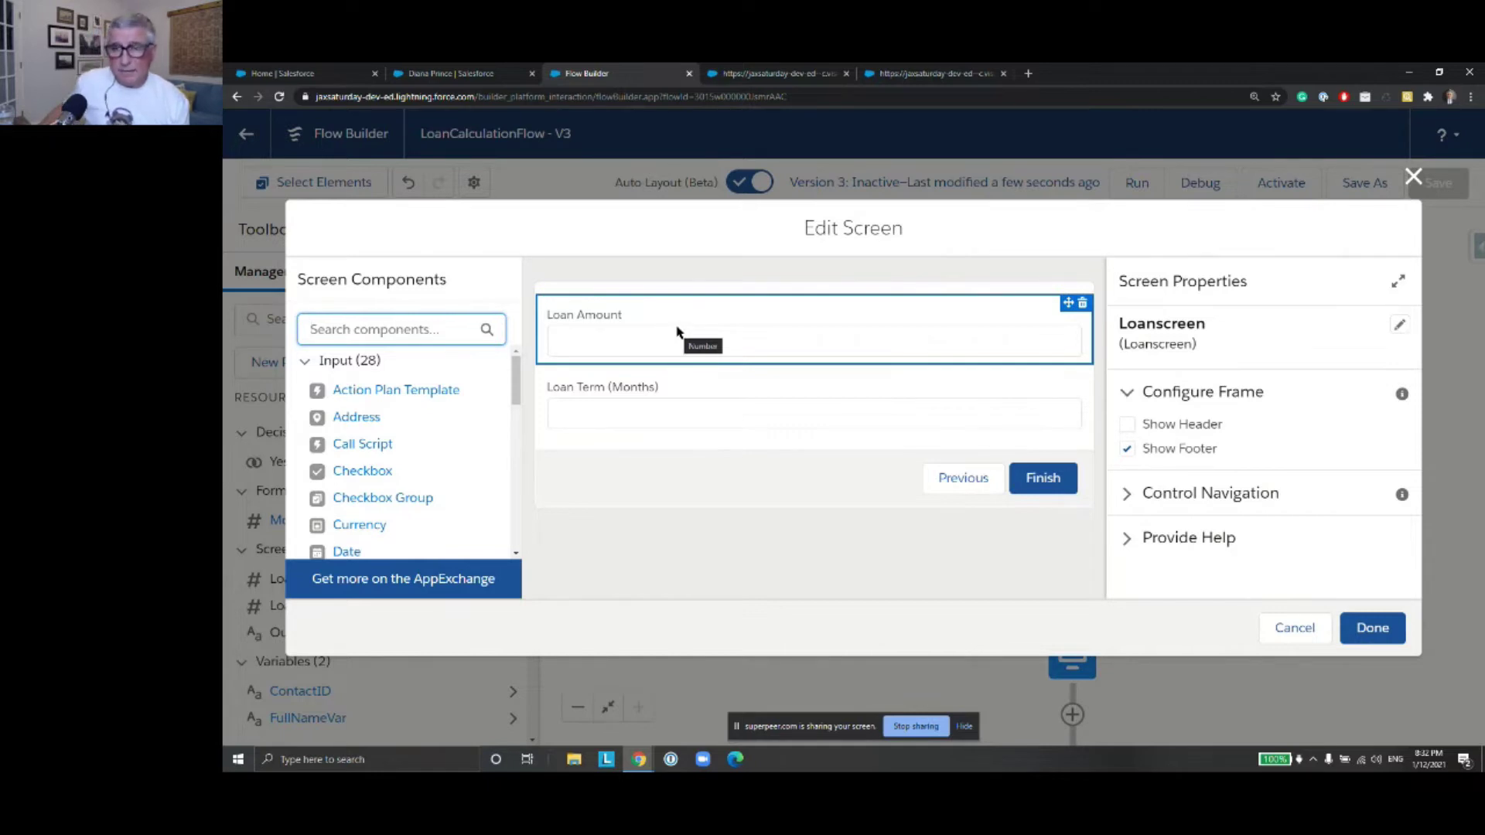
pyautogui.click(1295, 630)
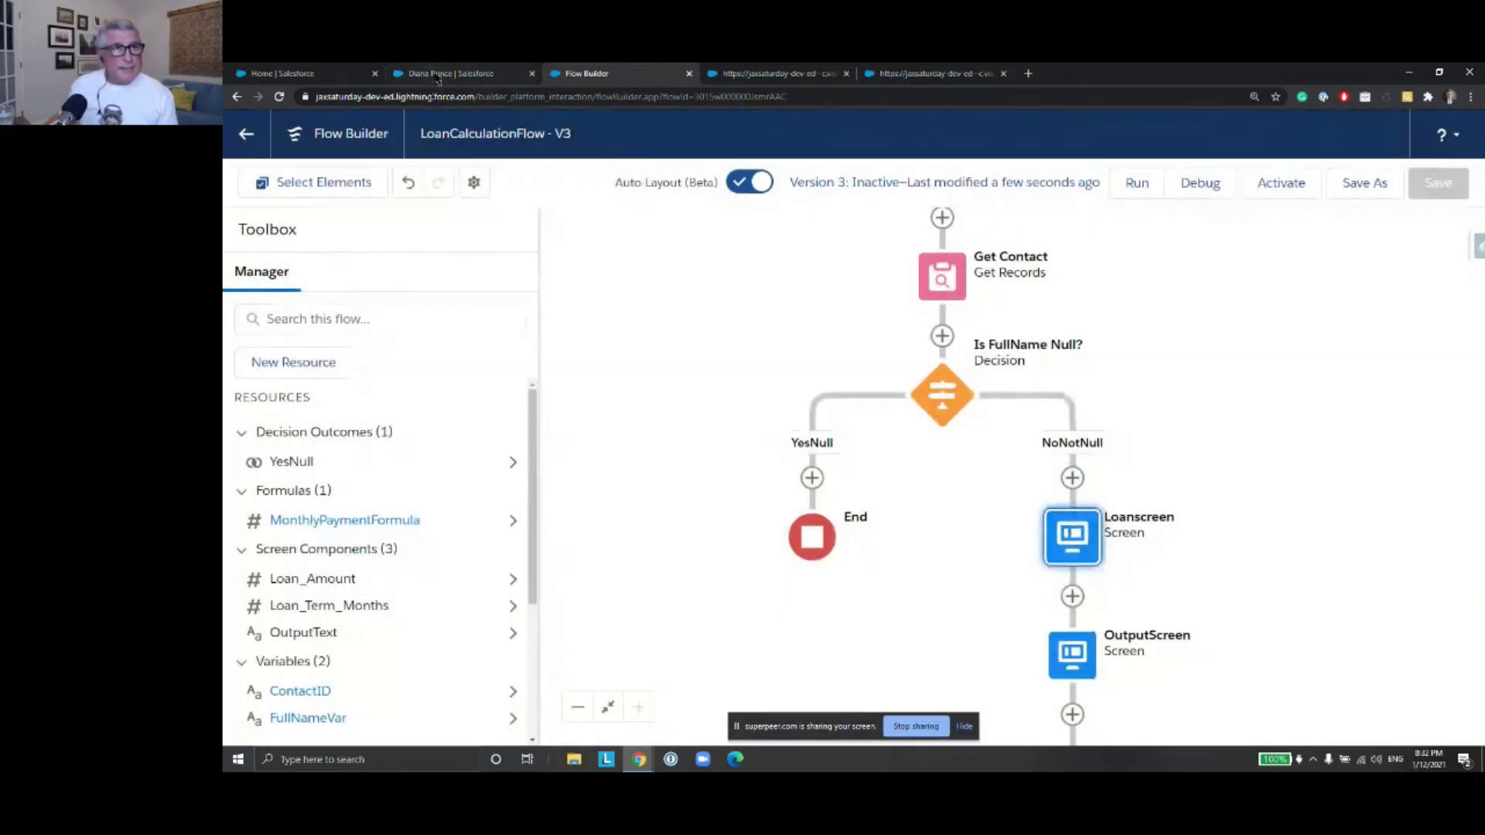
pyautogui.click(437, 74)
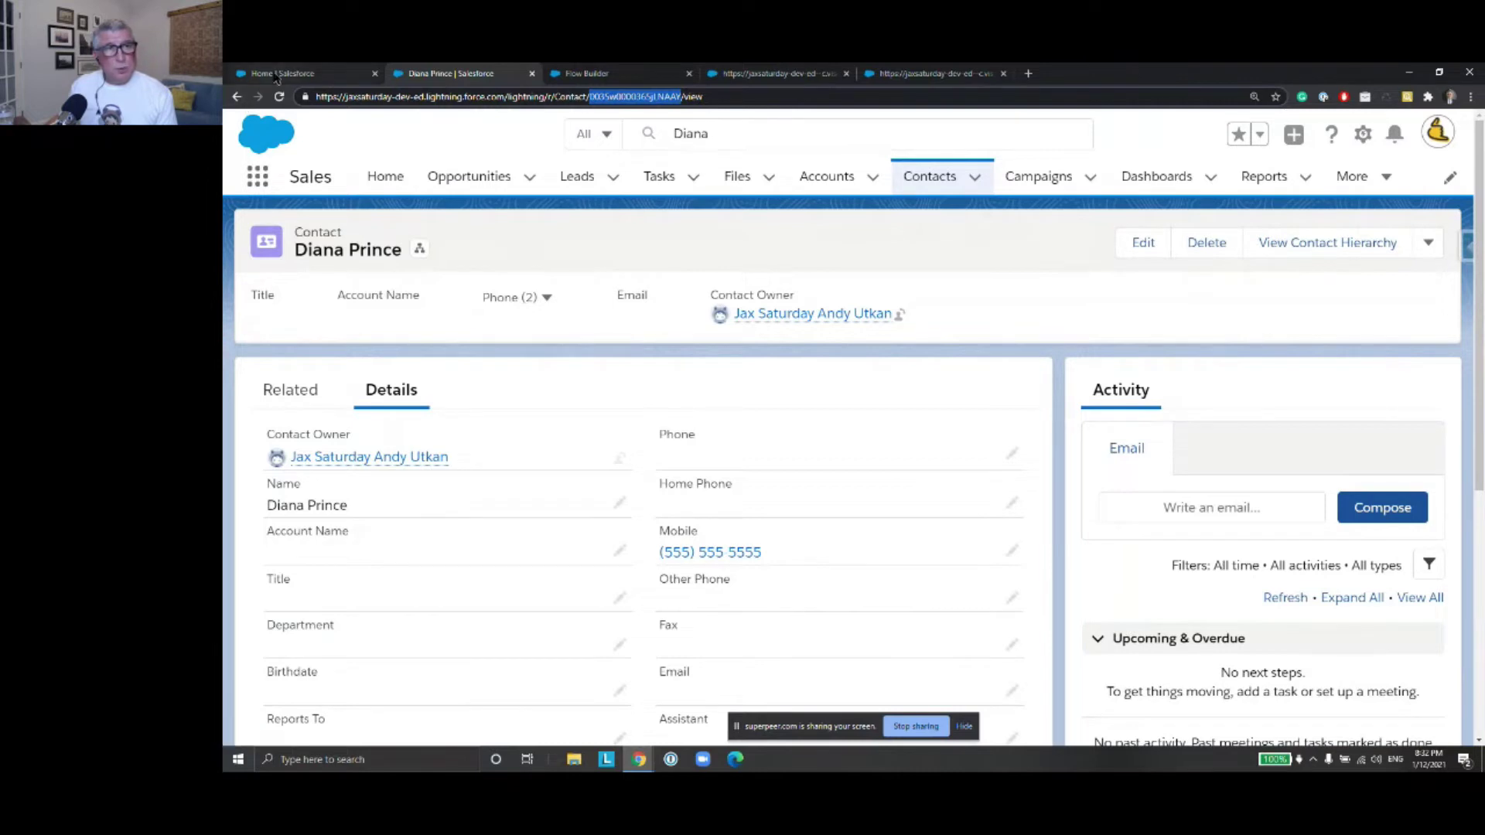
# Open Setup in a new tab from the home page, then return to the test contact's record
pyautogui.click(275, 74)
pyautogui.click(1363, 134)
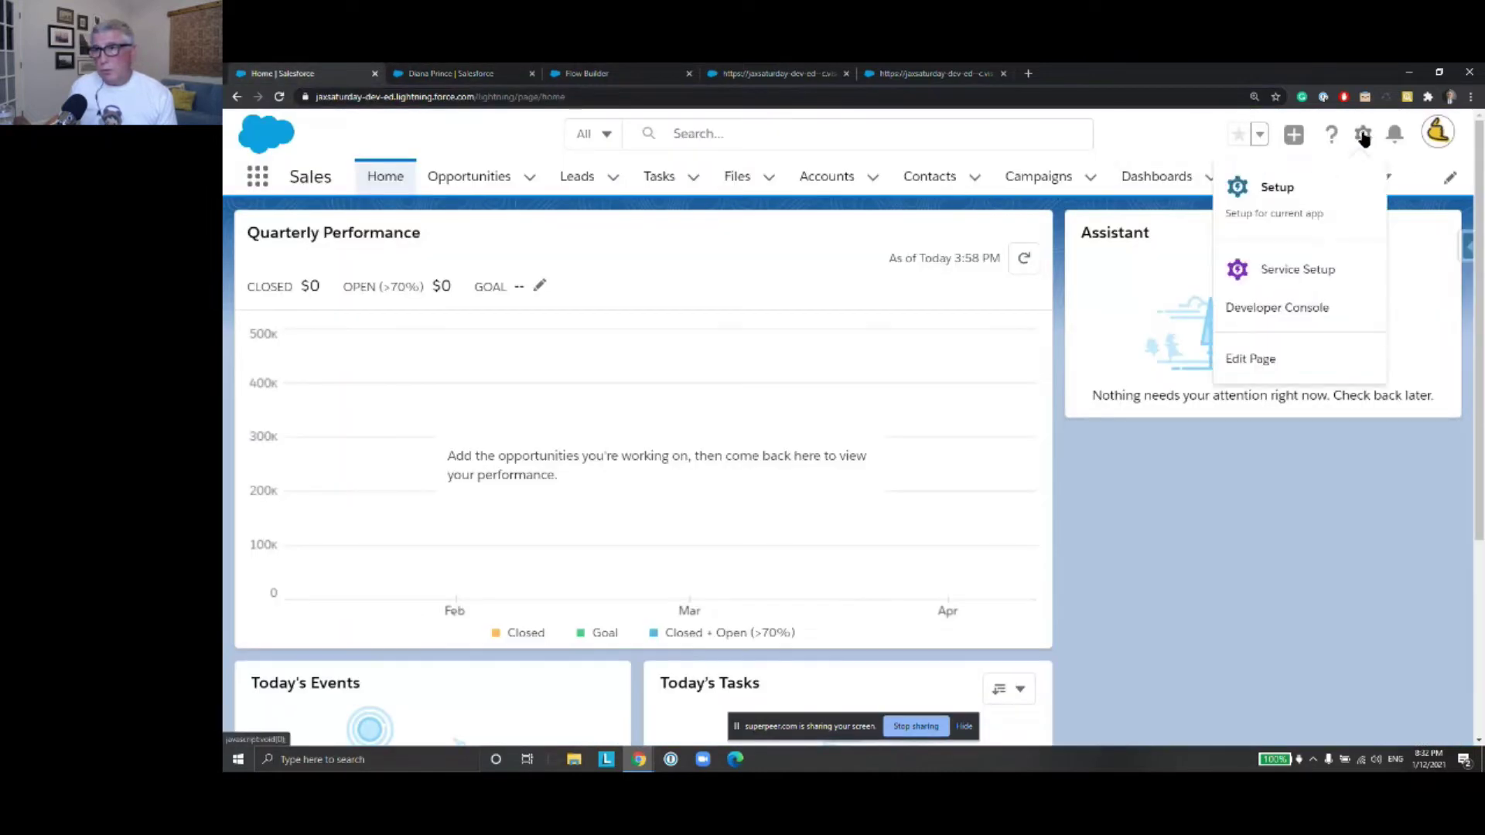
pyautogui.click(1330, 195)
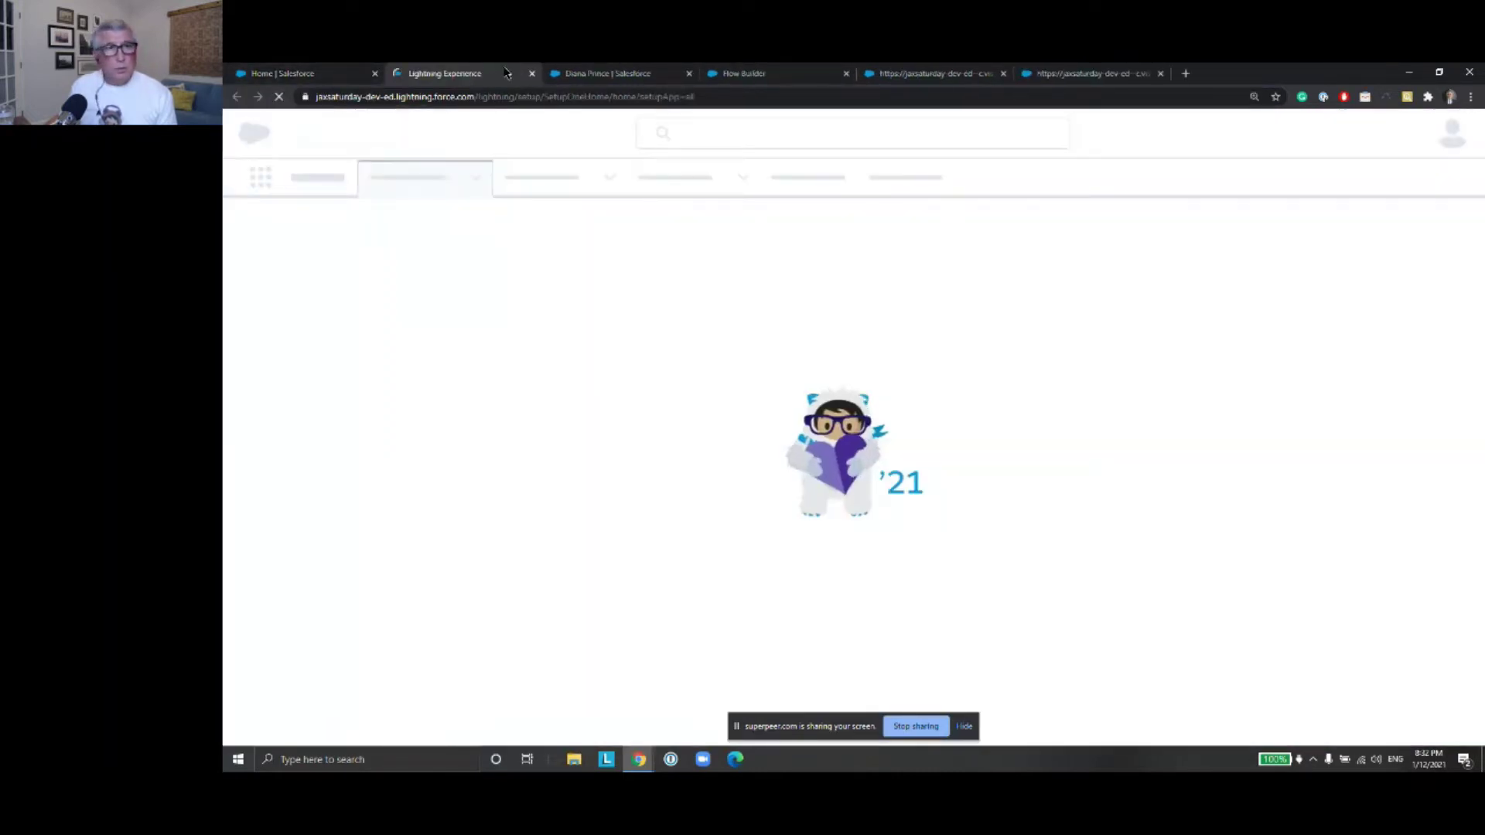
pyautogui.click(611, 74)
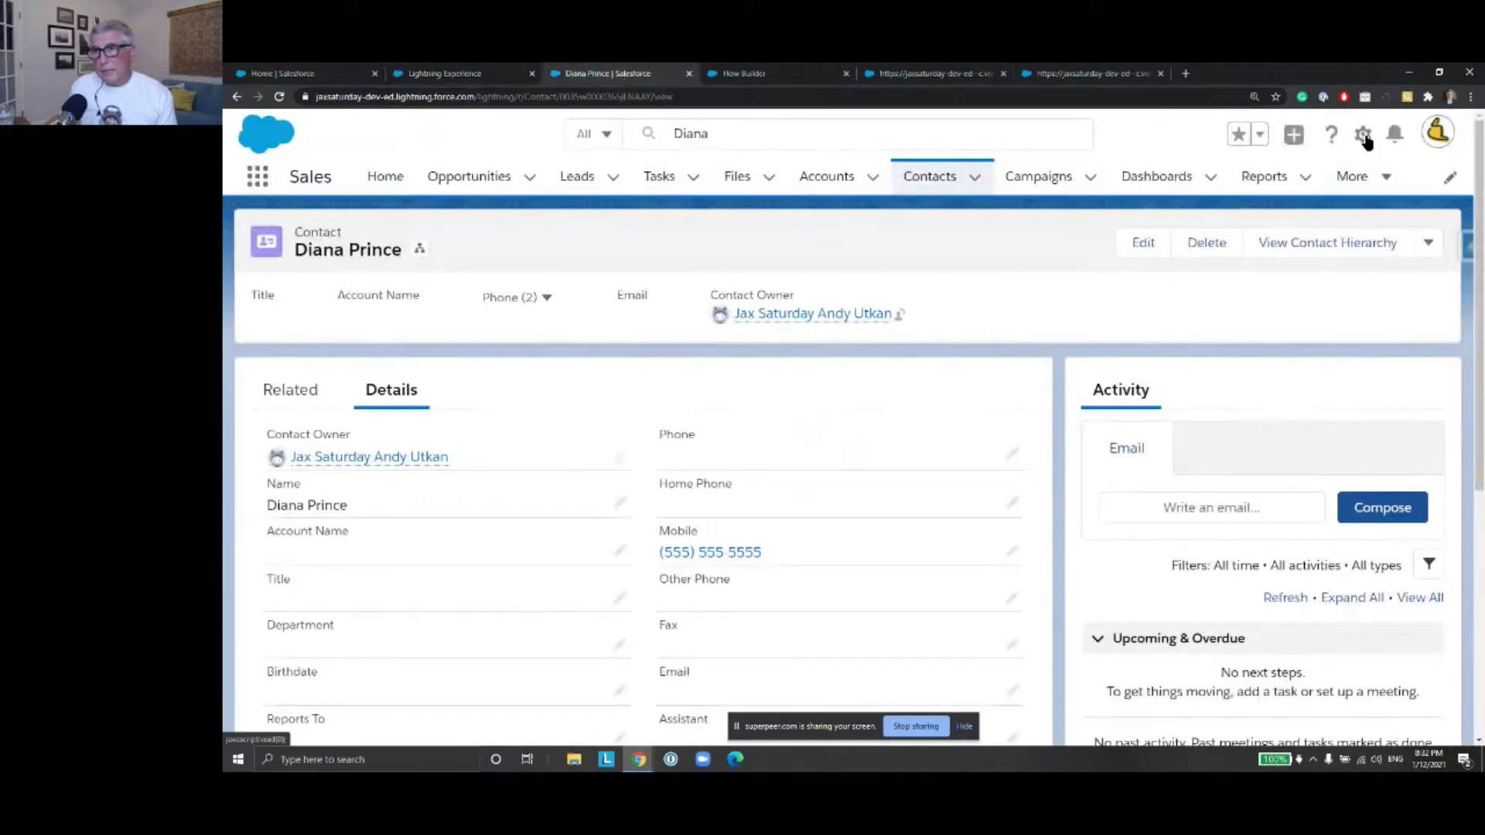
# Show the Contact object's Fields & Relationships in Object Manager, filtered by 'Loan'
pyautogui.click(1364, 137)
pyautogui.click(1261, 391)
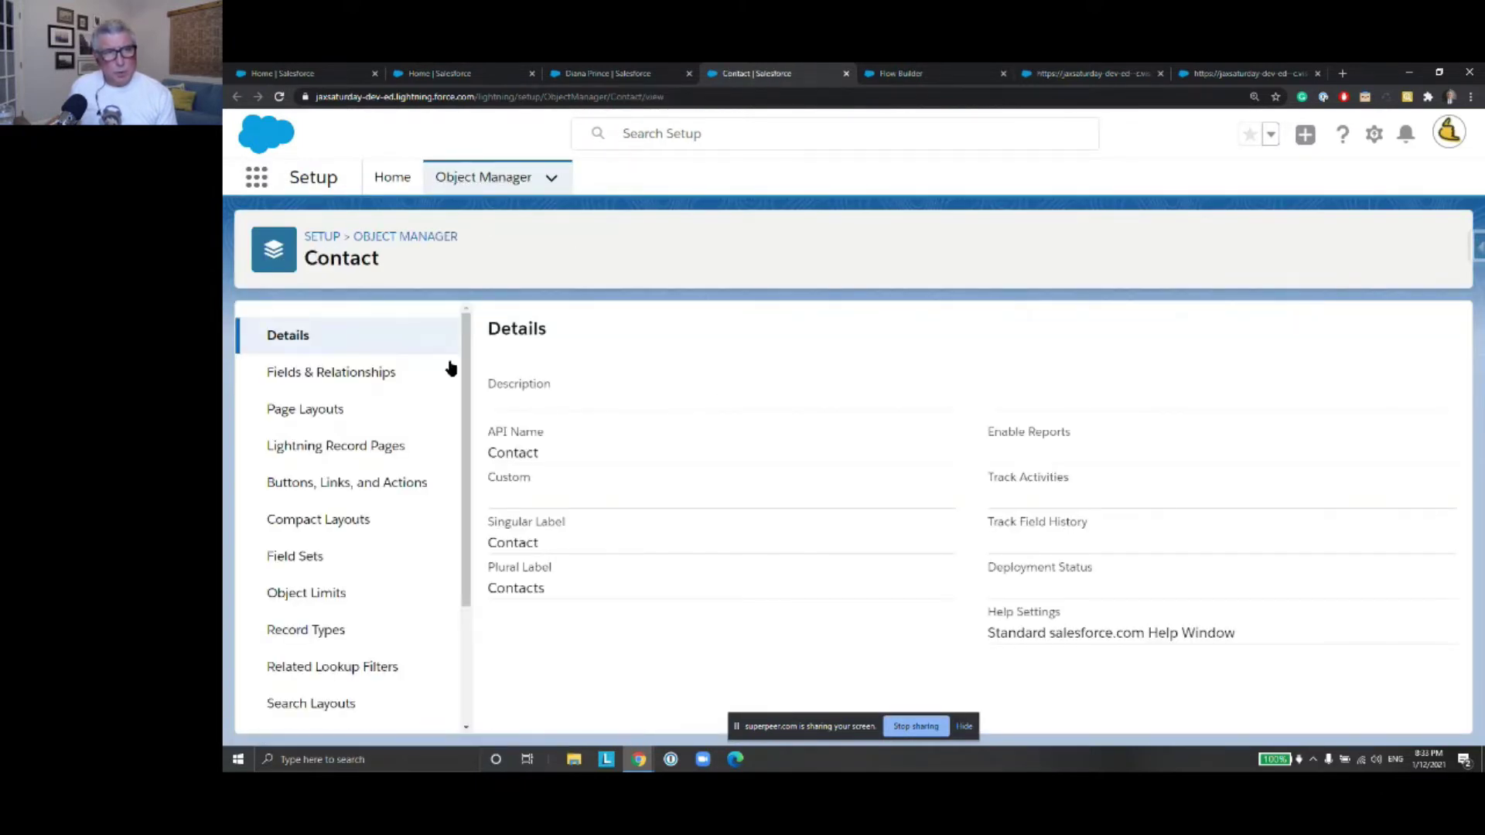
pyautogui.click(378, 375)
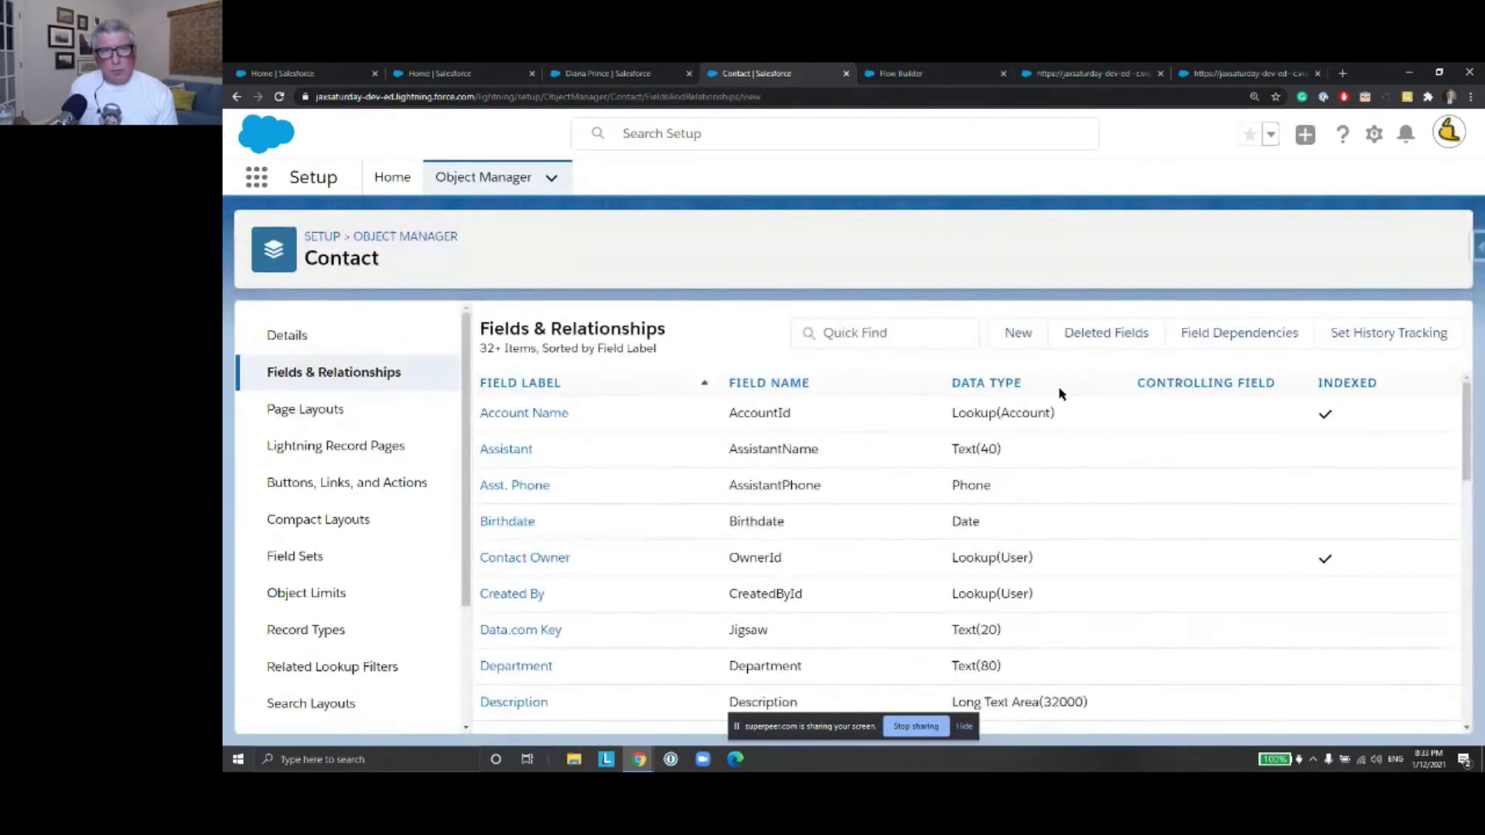
pyautogui.click(901, 338)
pyautogui.write('Loan')
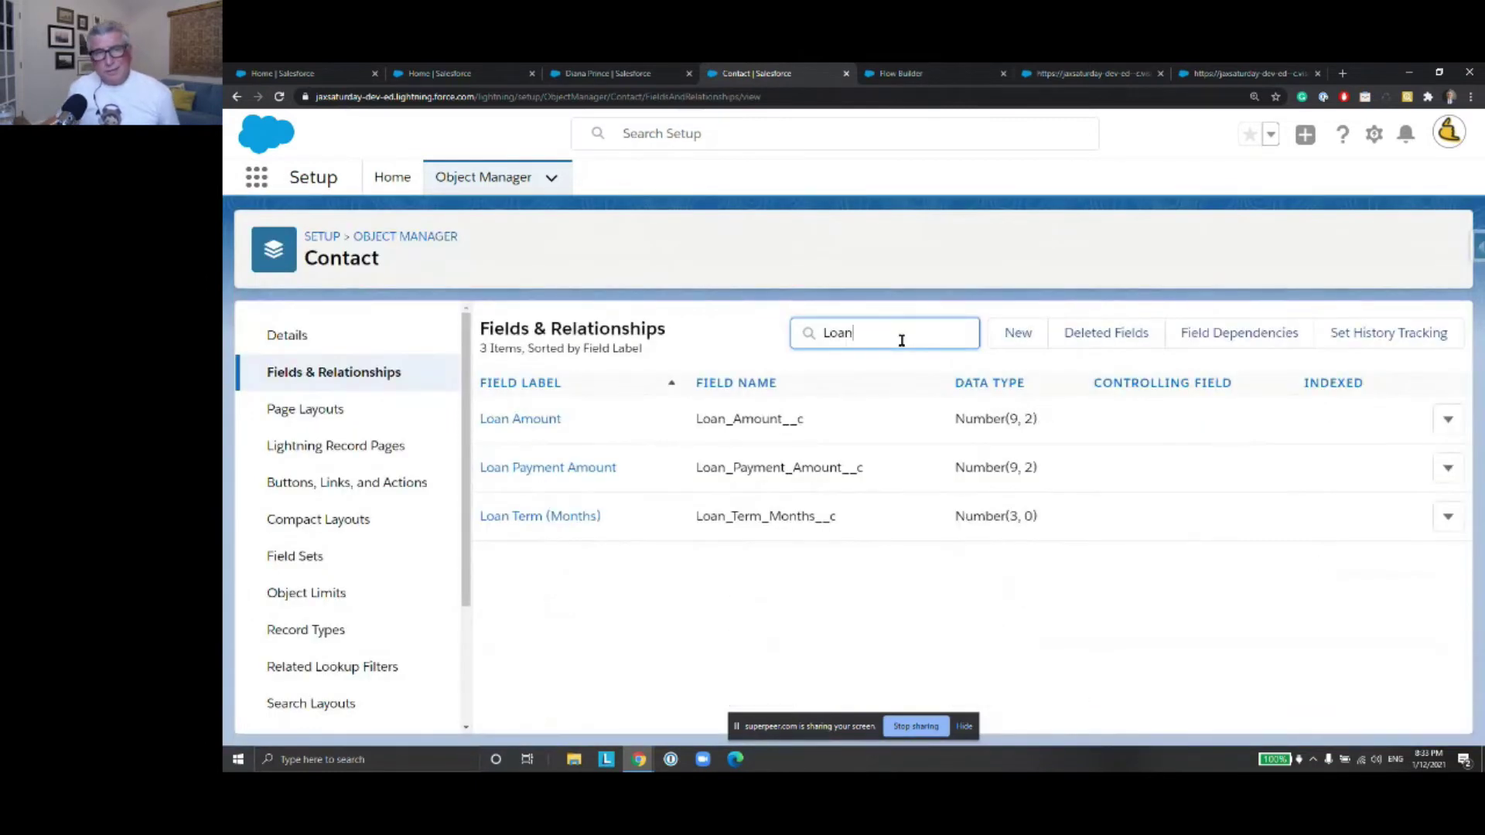
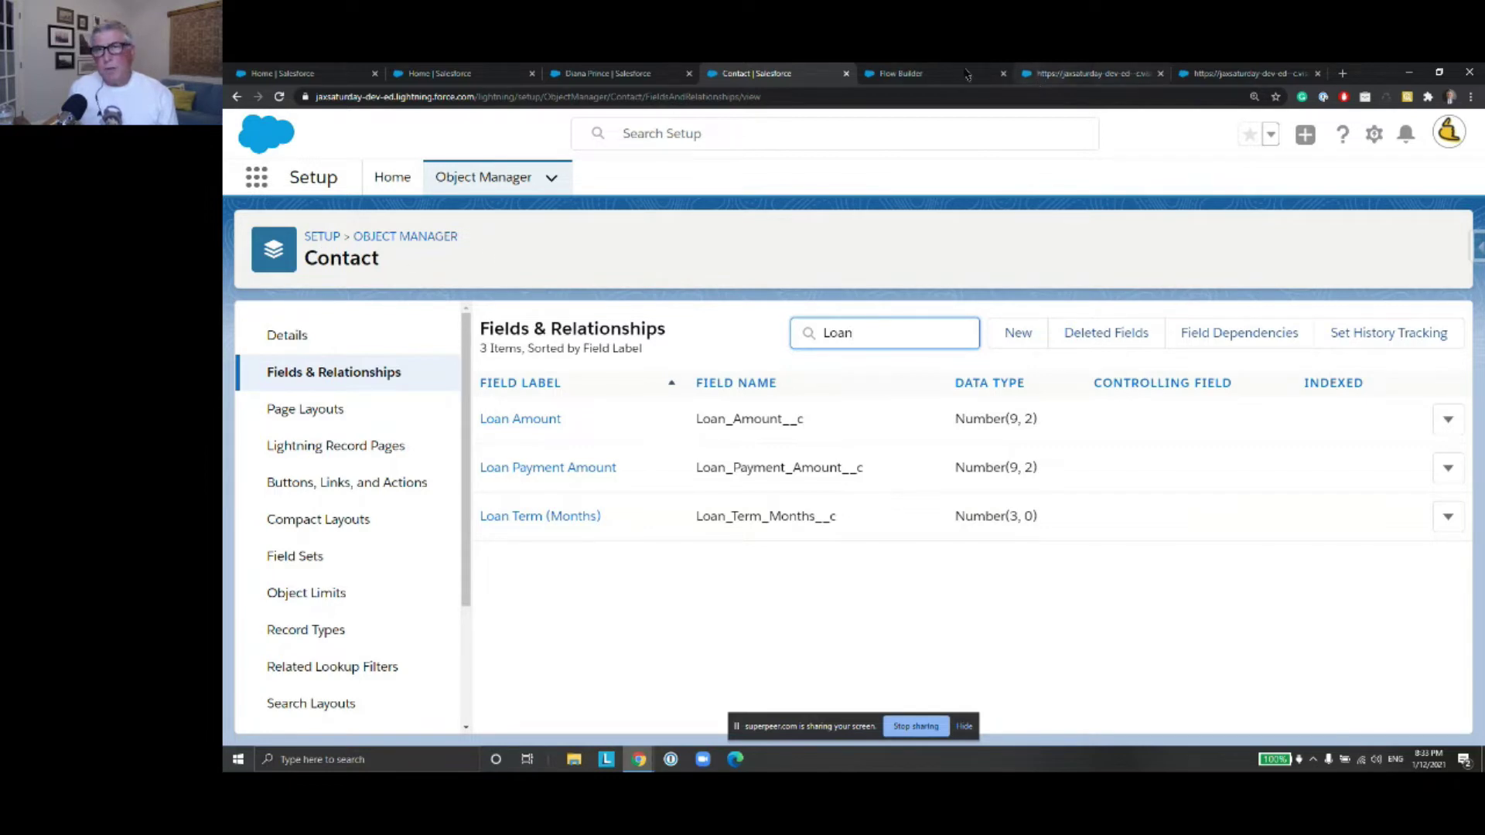
# Switch back to LoanCalculationFlow V3 in the Flow Builder browser tab
pyautogui.click(966, 75)
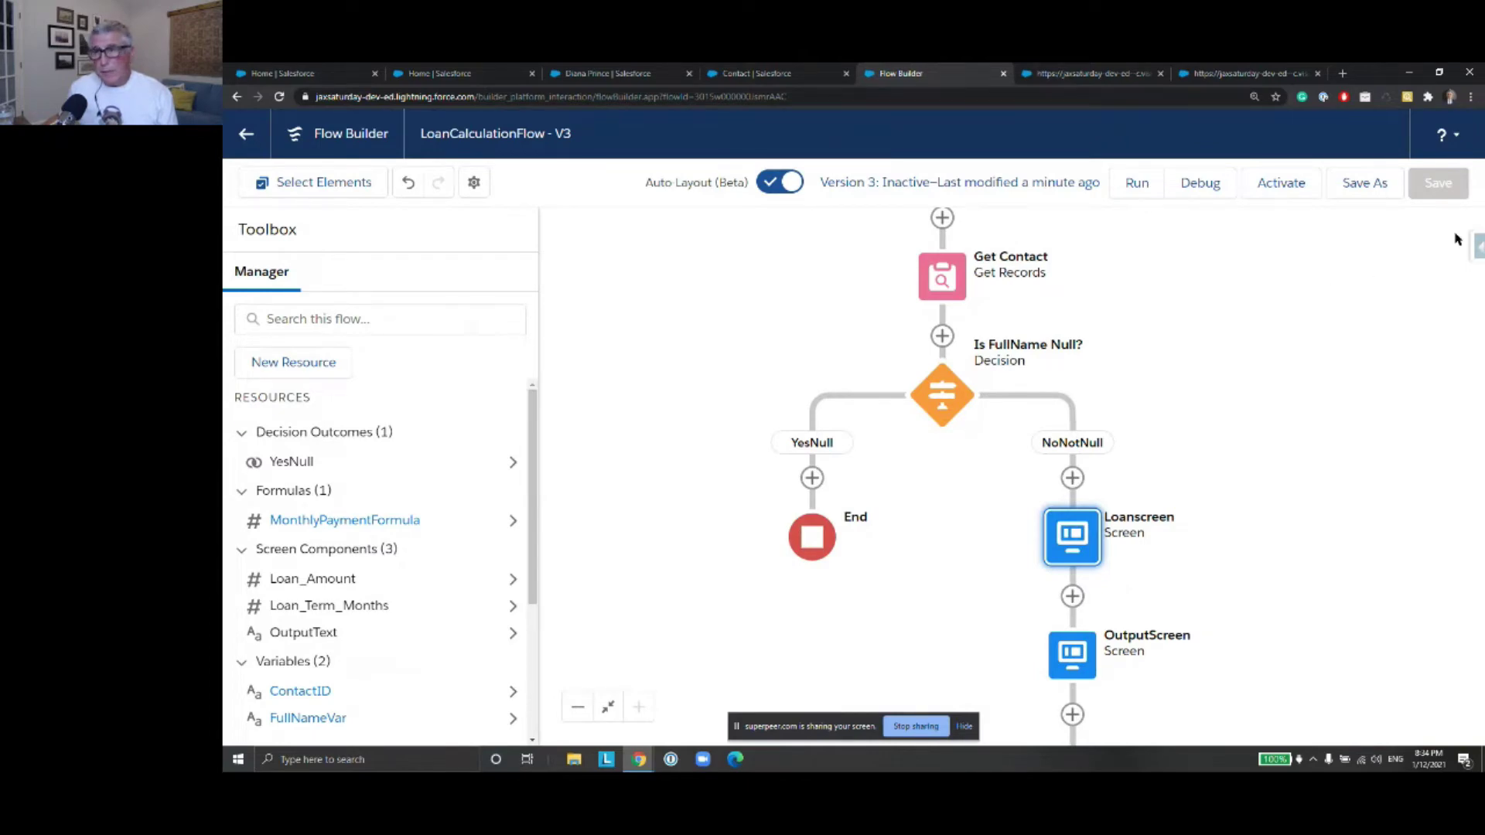
# Save the flow as new version 4 and open the Get Contact step for editing
pyautogui.click(1381, 190)
pyautogui.click(1219, 589)
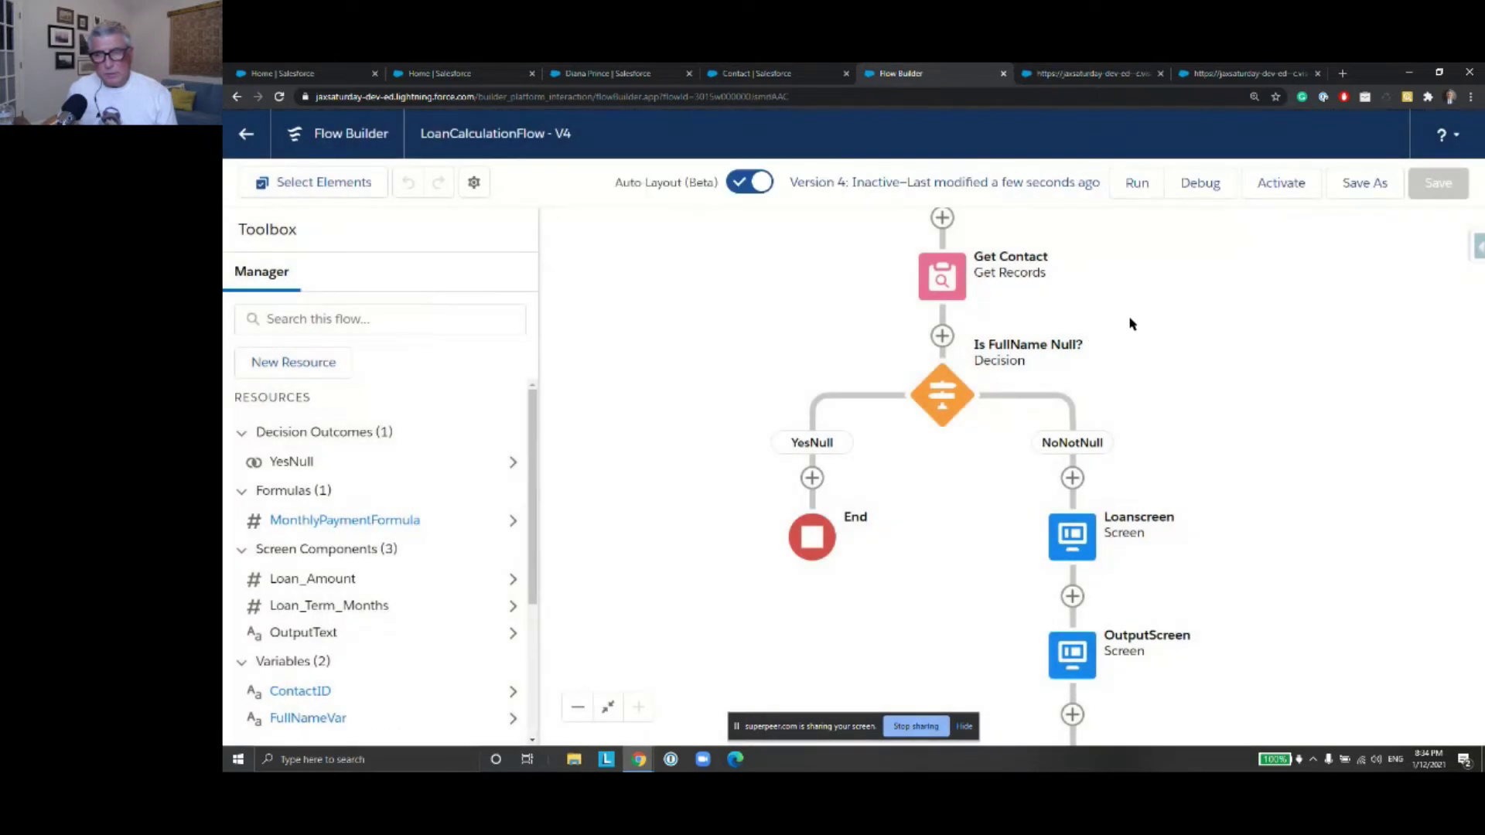
pyautogui.click(950, 280)
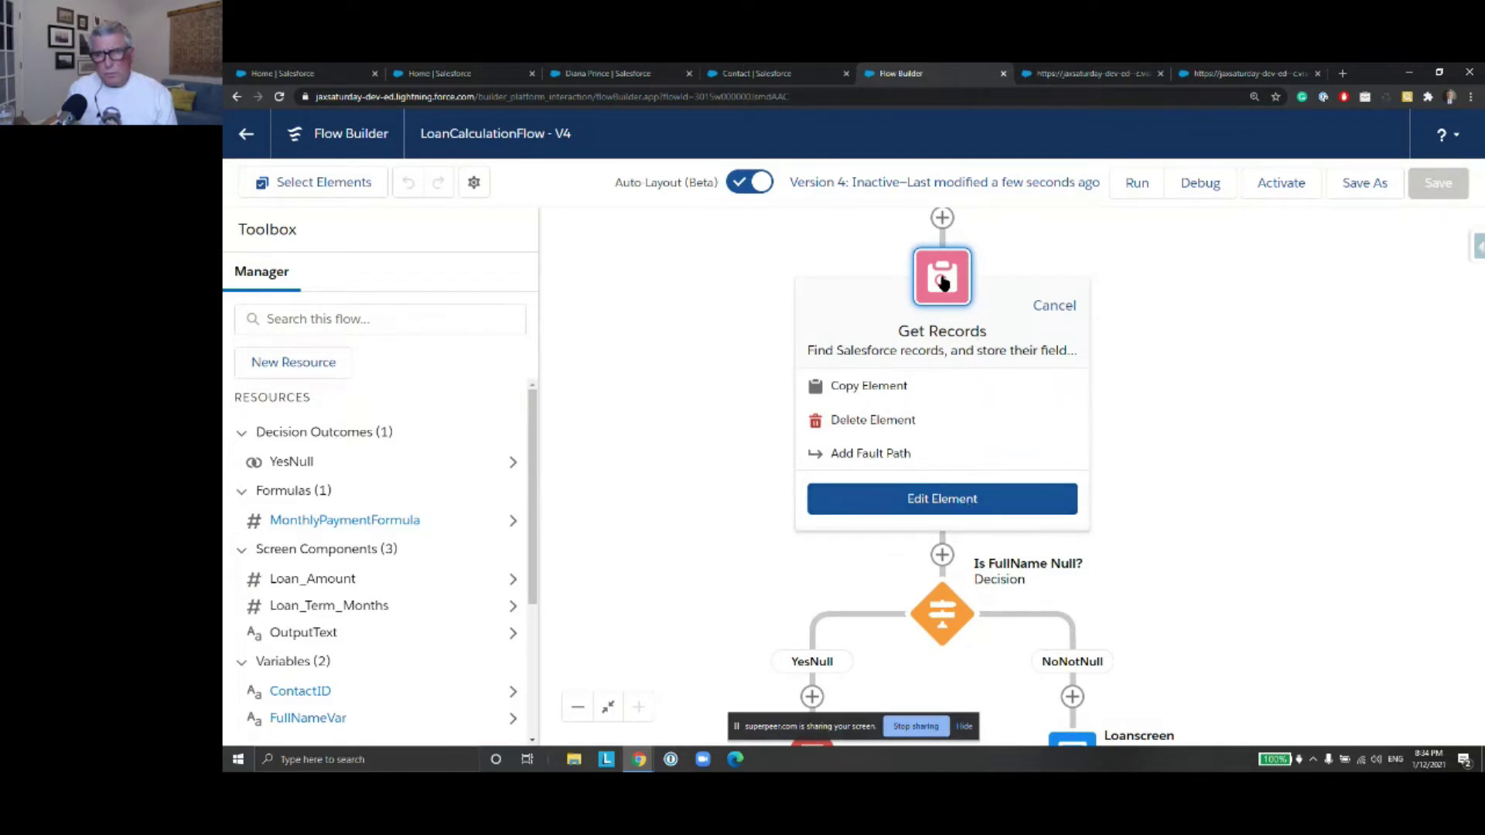
pyautogui.click(954, 503)
pyautogui.scroll(-5, 1074, 410)
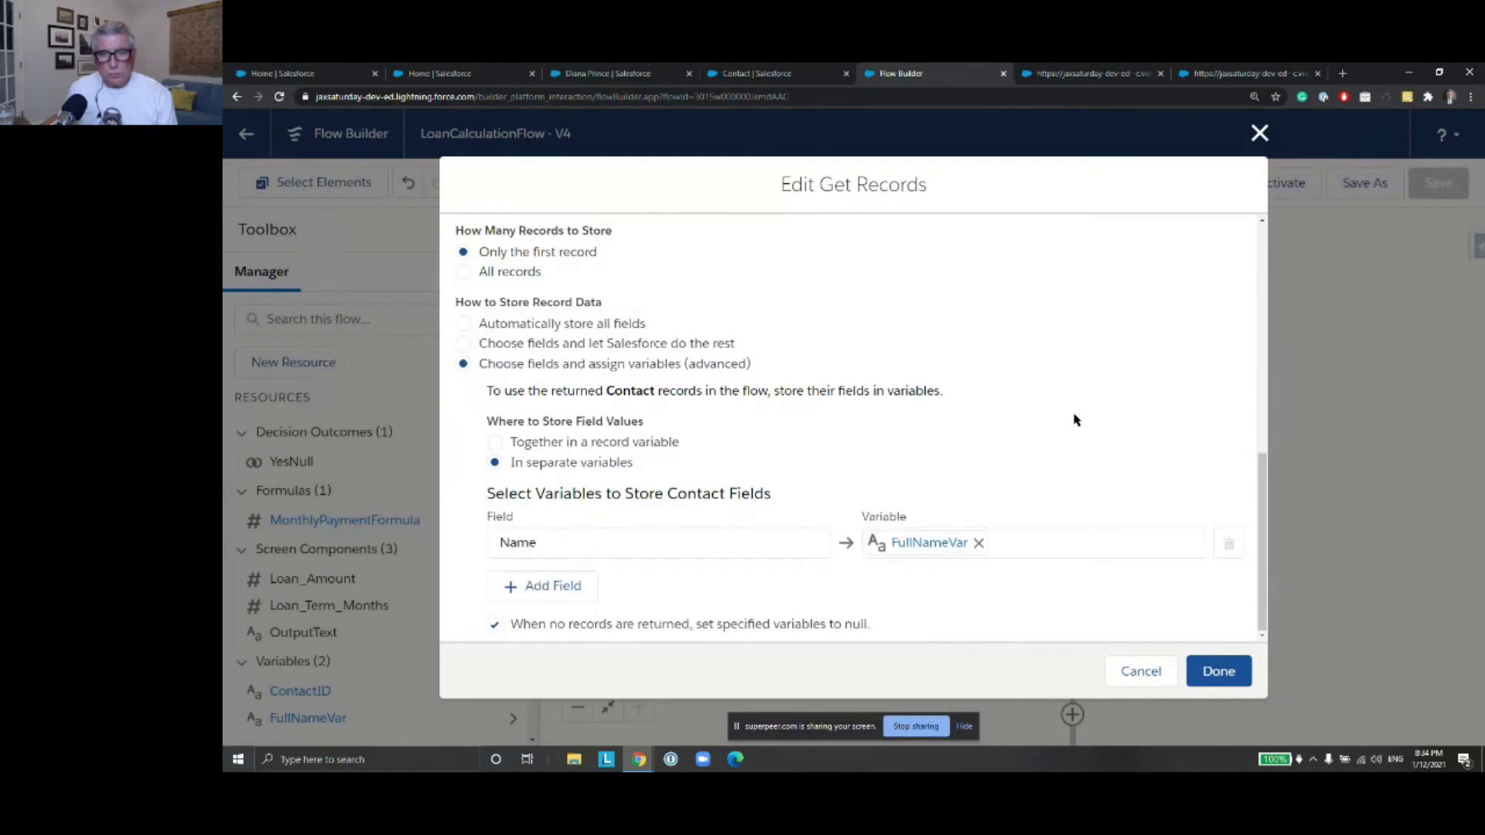
# Add a Loan_Amount__c field row to Get Contact and start a new resource for it
pyautogui.click(551, 587)
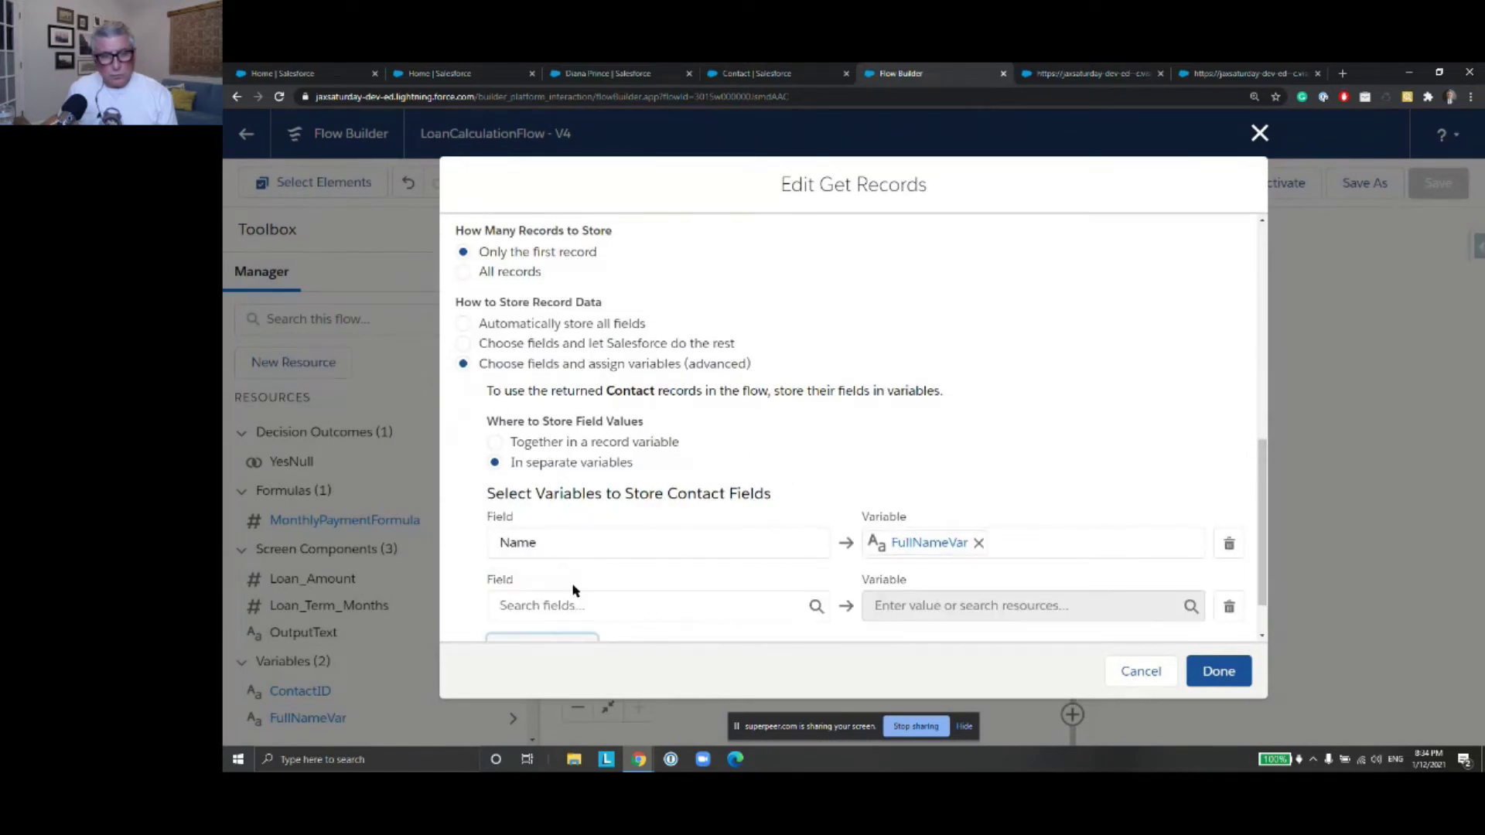
pyautogui.click(622, 539)
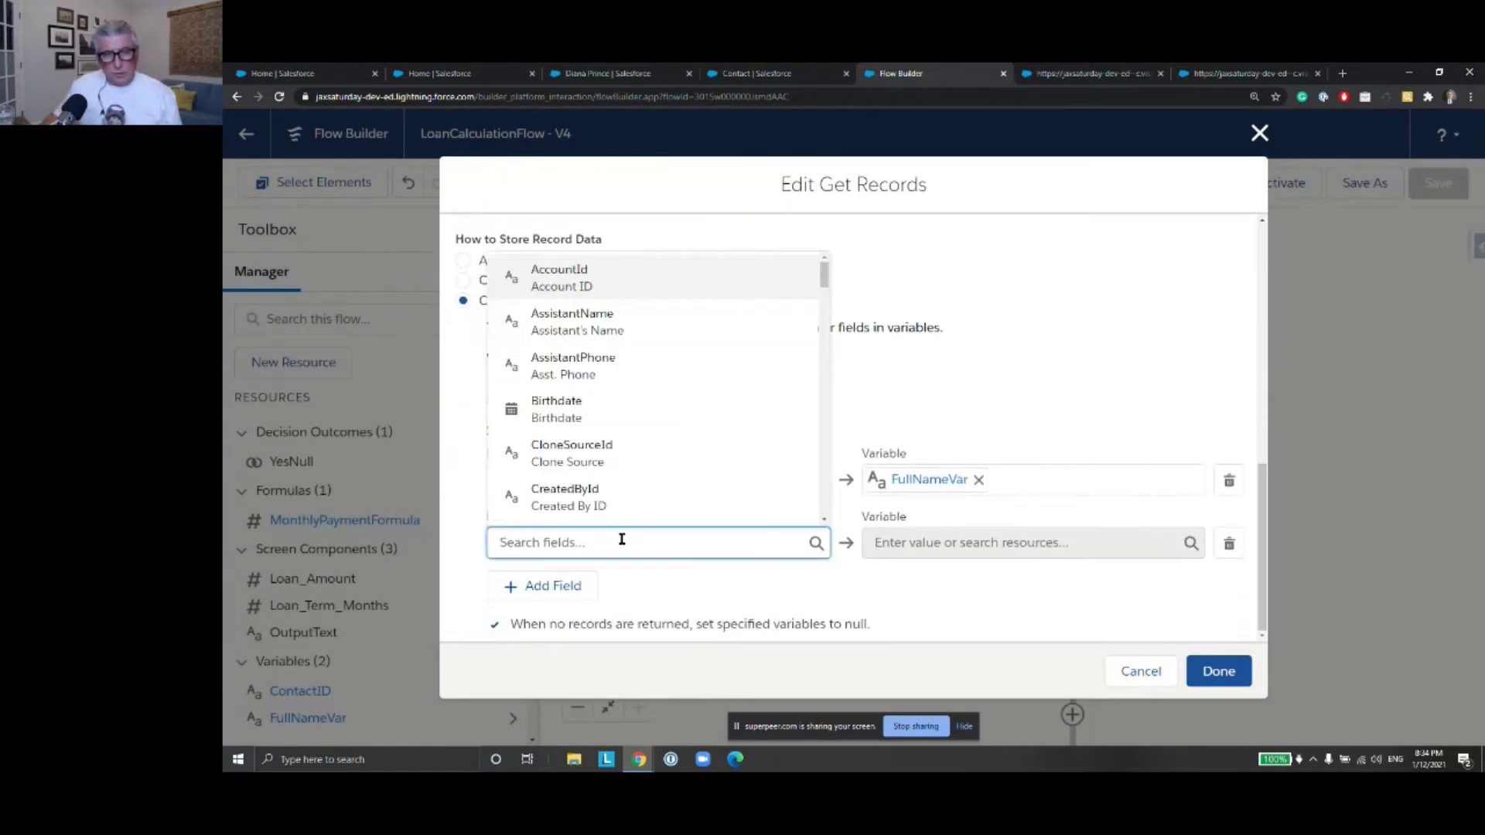
pyautogui.write('Lo')
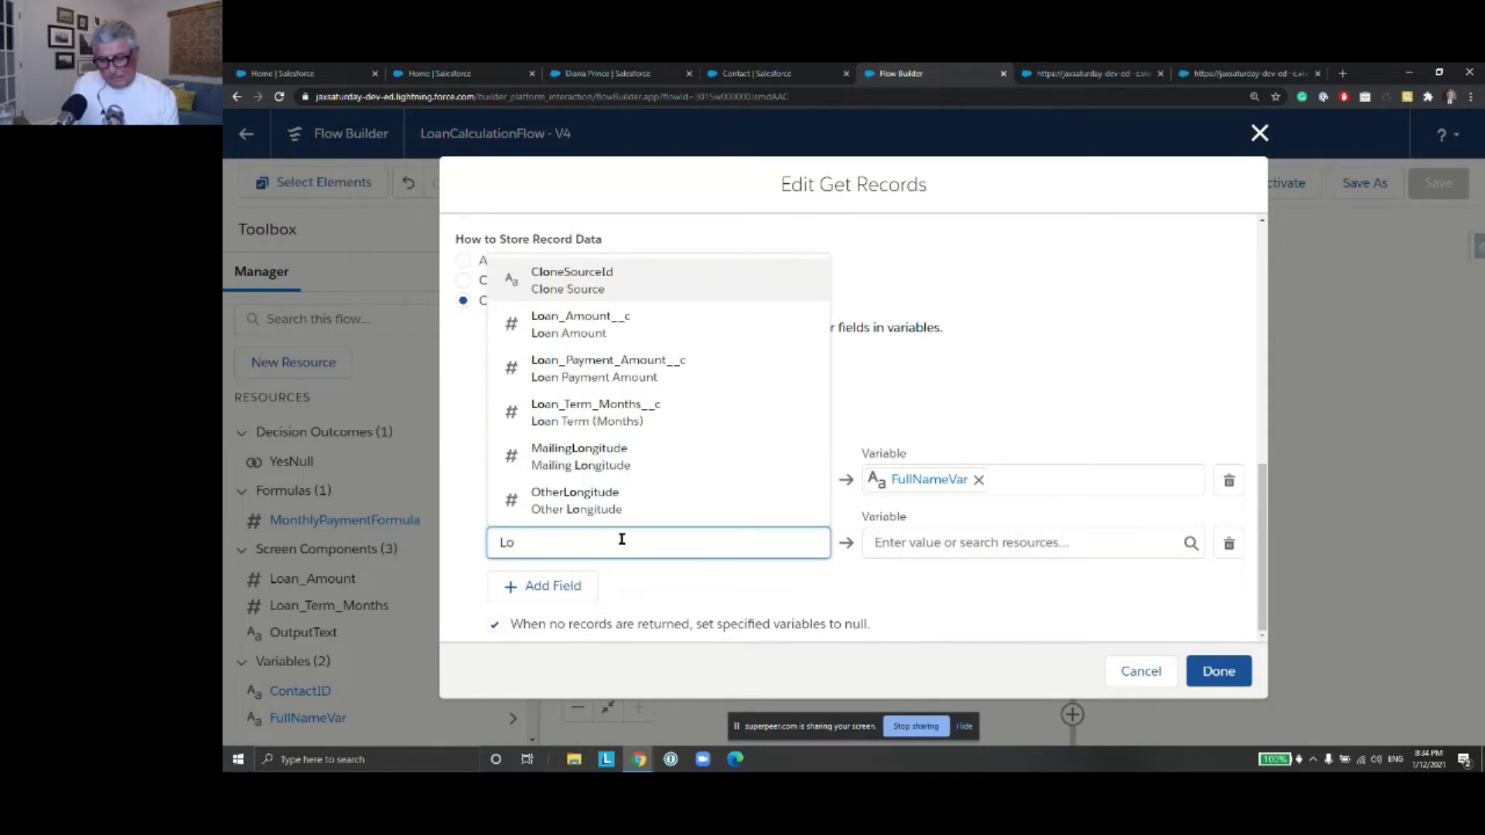
pyautogui.write('an')
pyautogui.click(648, 420)
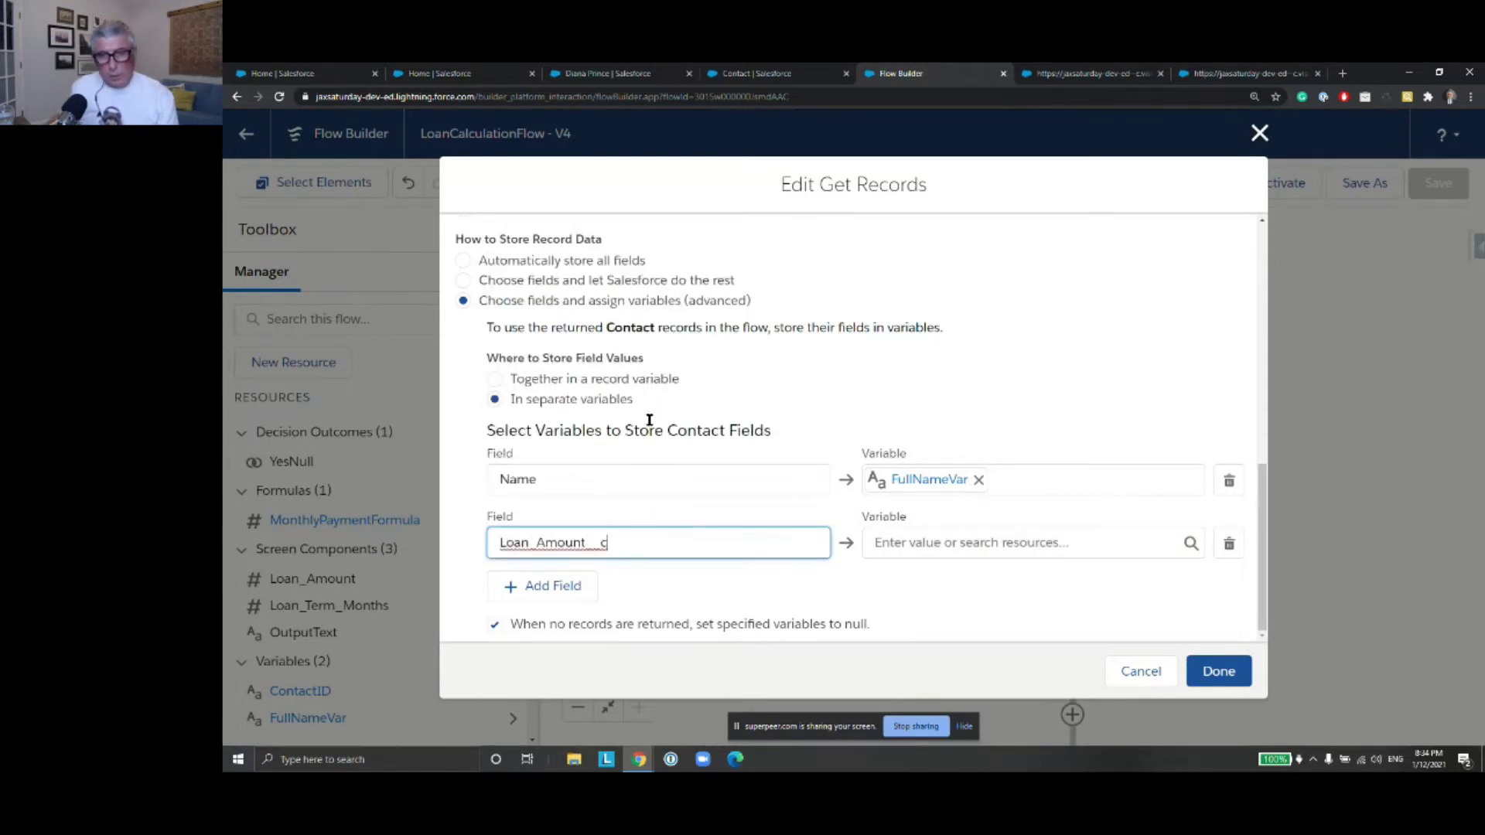
pyautogui.click(977, 543)
pyautogui.click(973, 336)
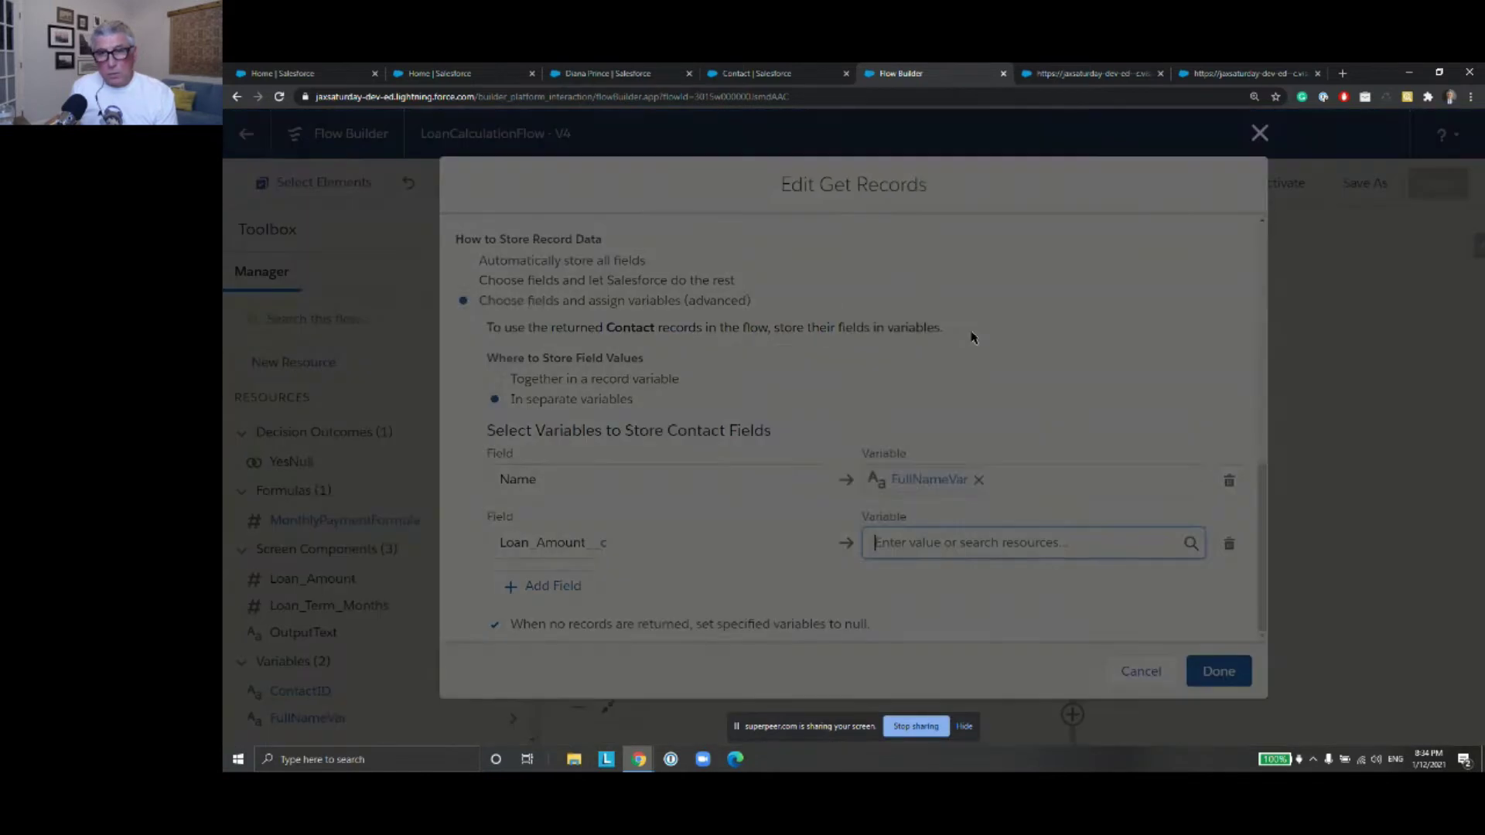
# Create the Number variable LoanAmountVar to store Loan_Amount__c
pyautogui.click(657, 369)
pyautogui.click(617, 400)
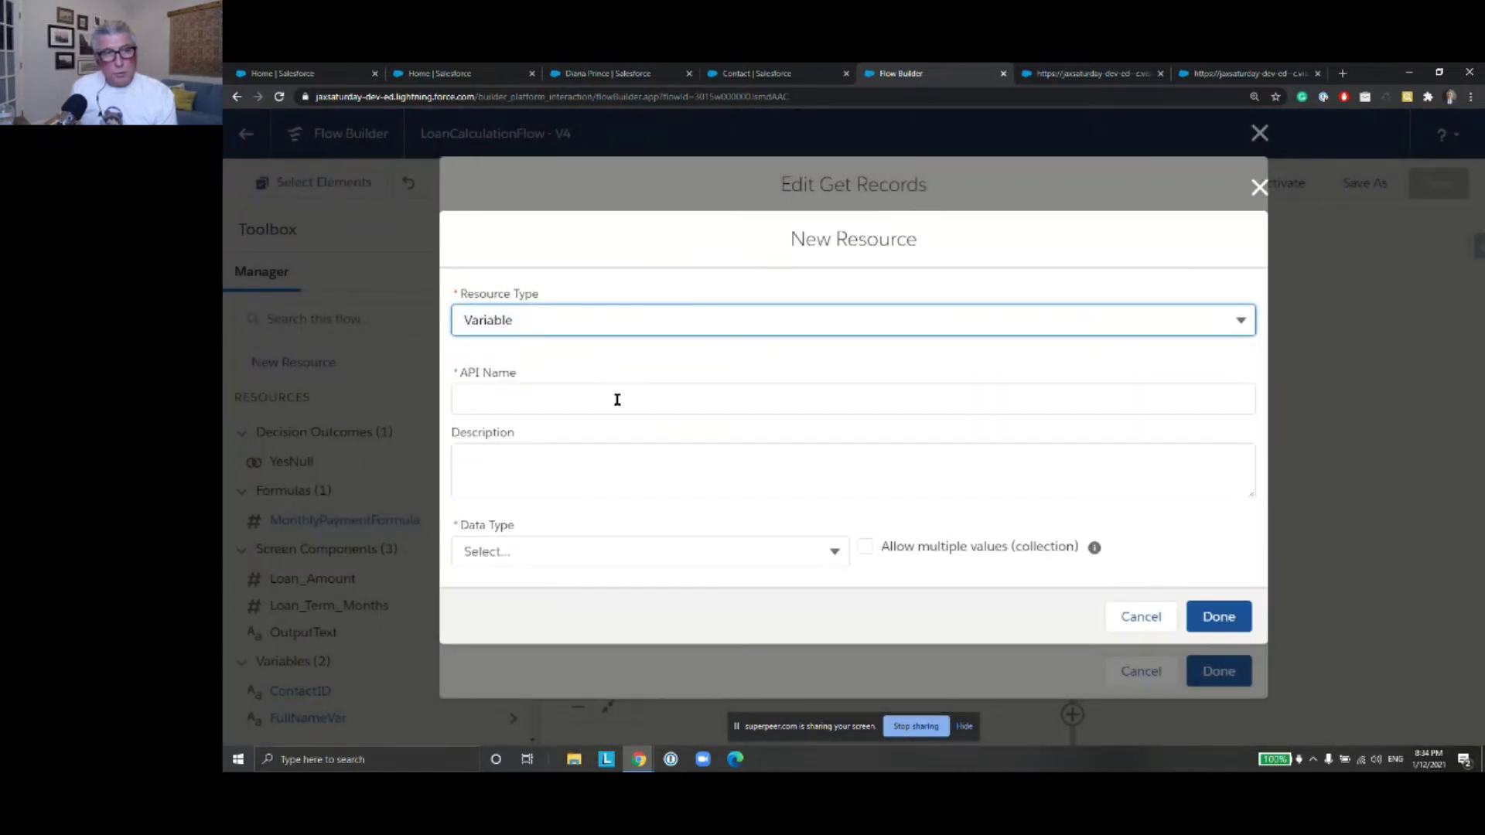
pyautogui.click(580, 406)
pyautogui.write('Loan Amount')
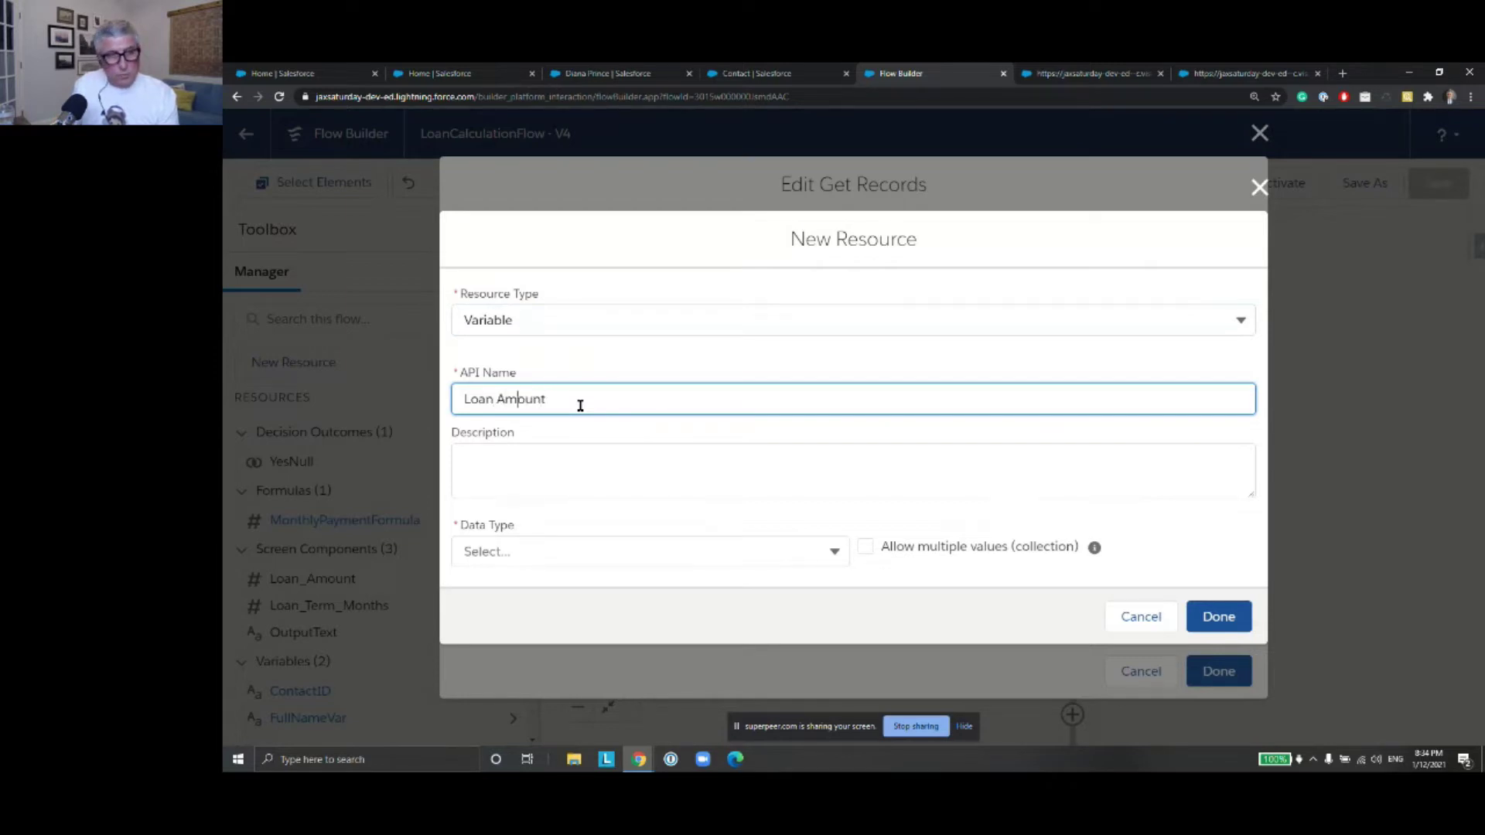
pyautogui.press('BackSpace')
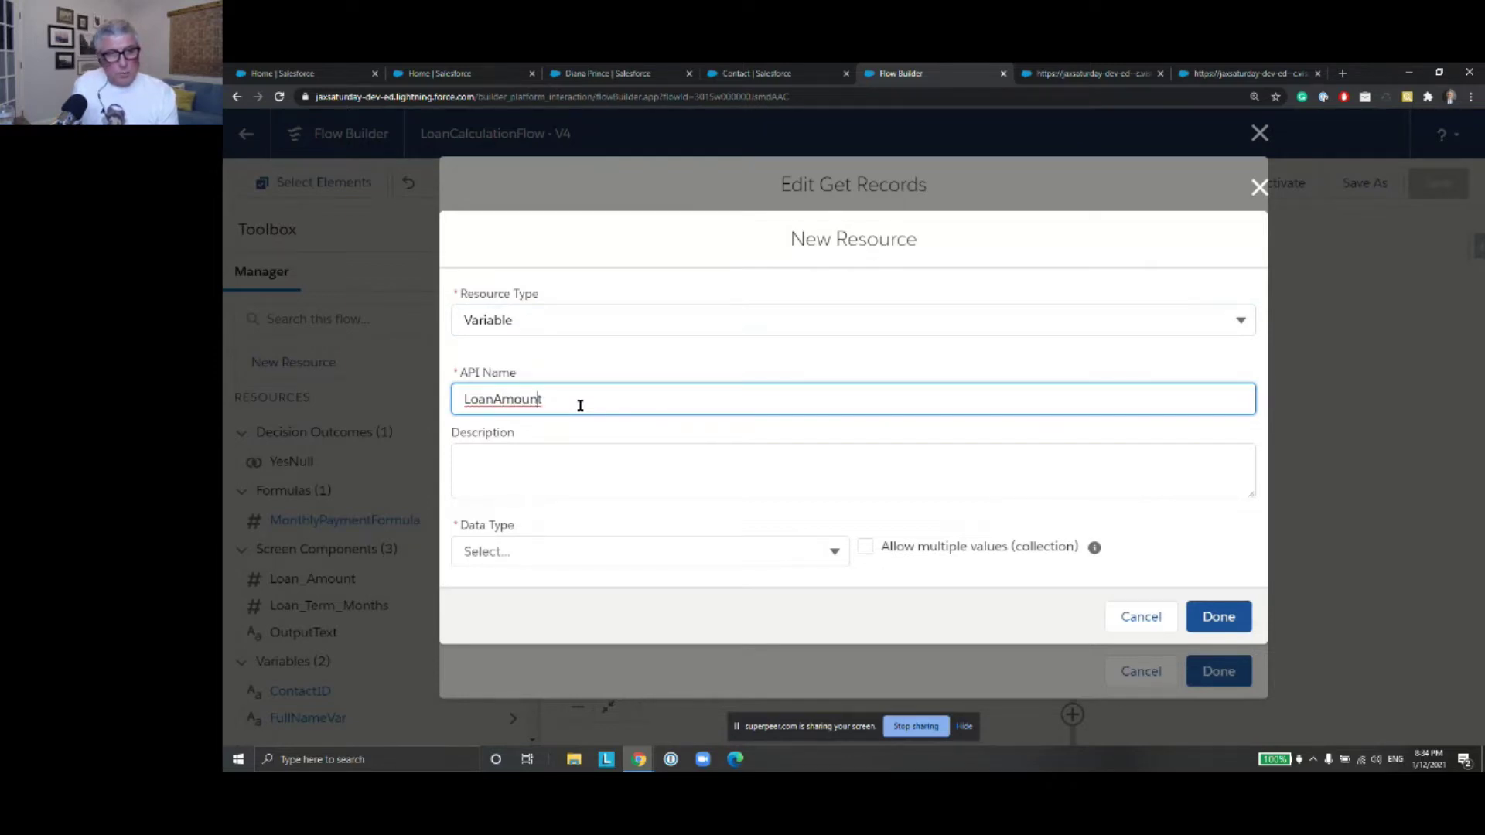
pyautogui.write('Var')
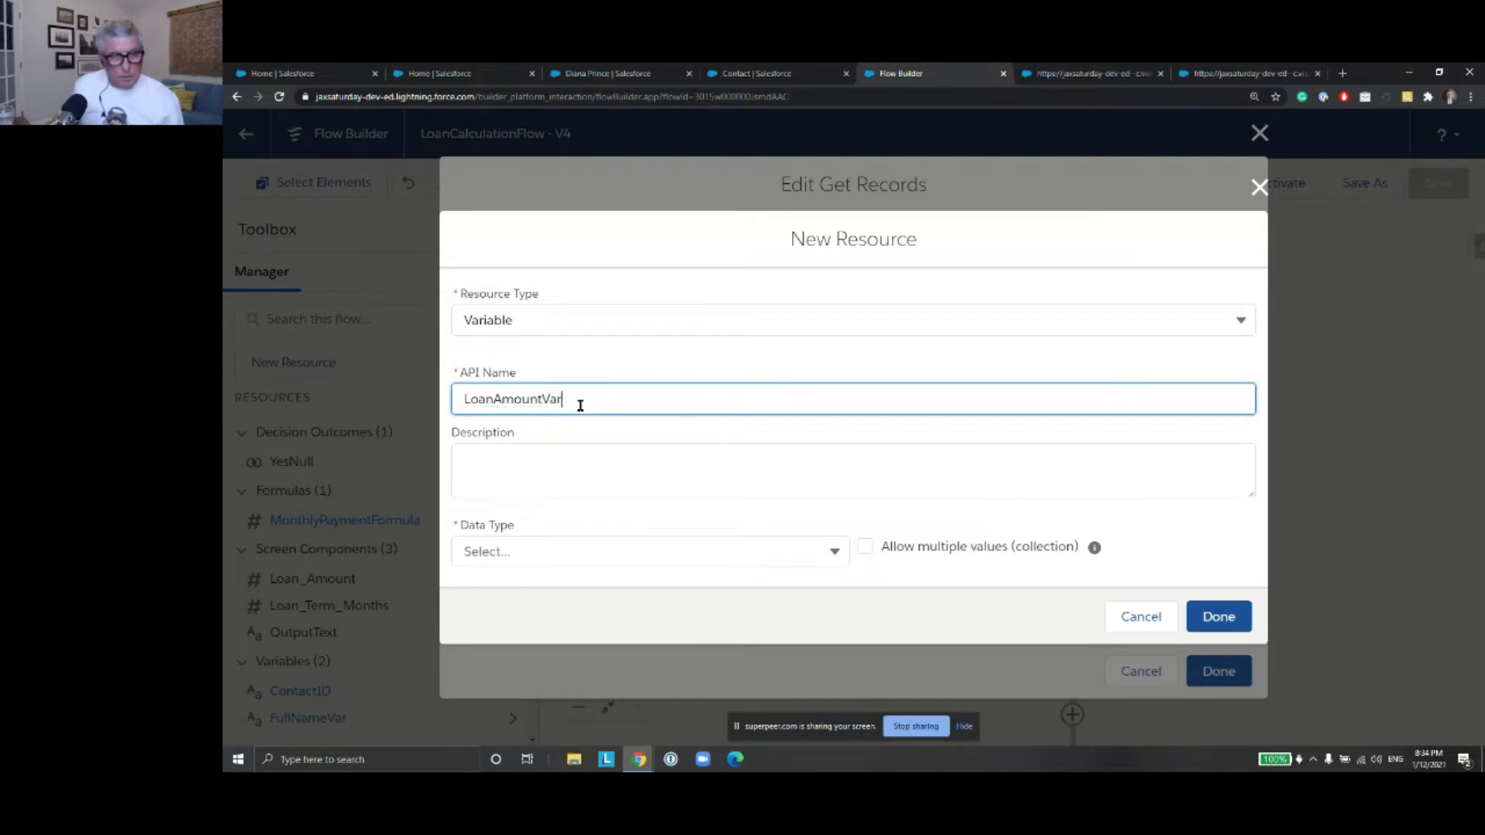
pyautogui.click(819, 554)
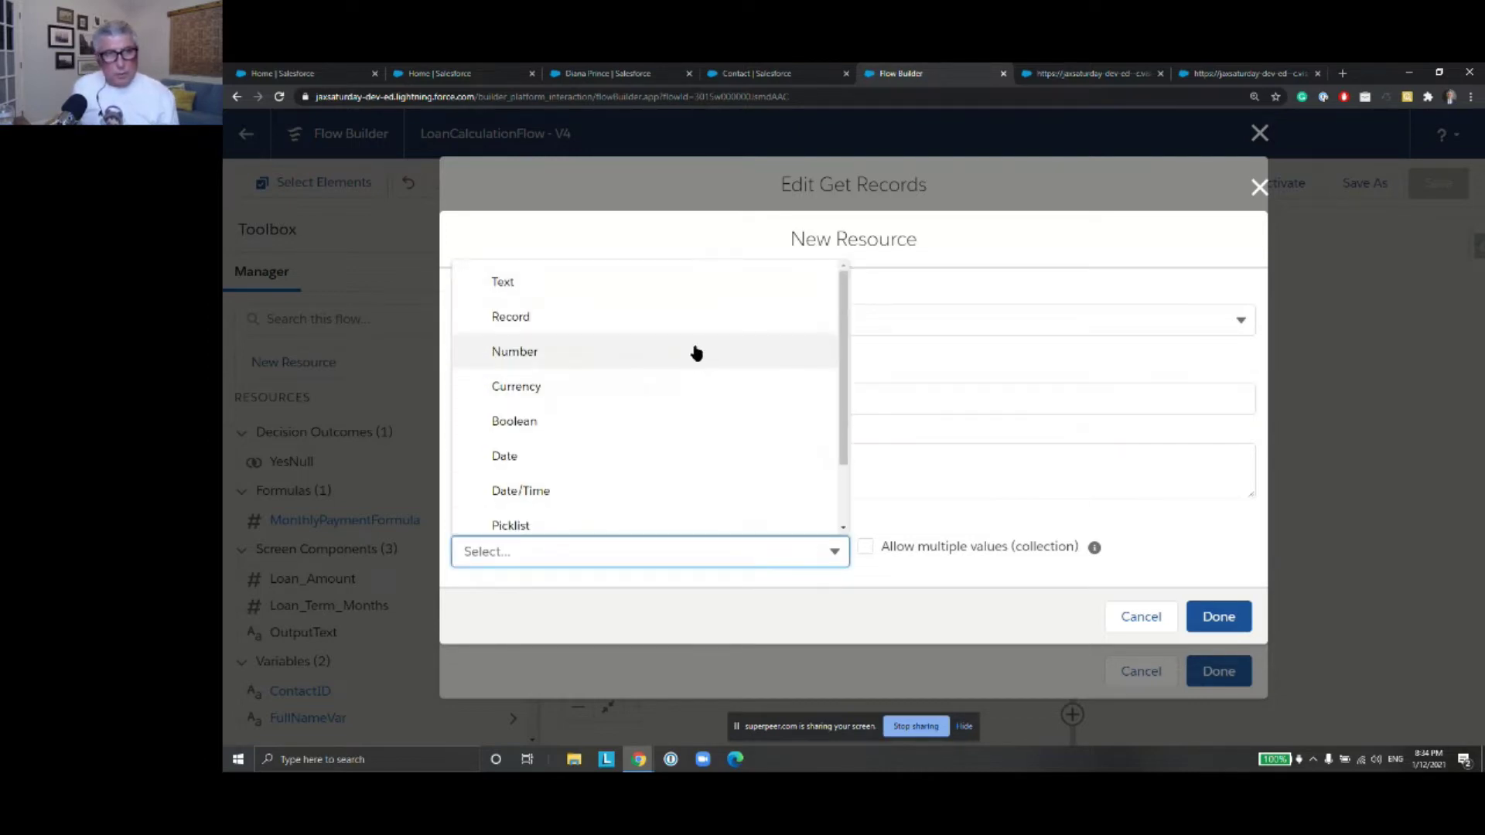
pyautogui.click(693, 352)
pyautogui.scroll(-2, 677, 547)
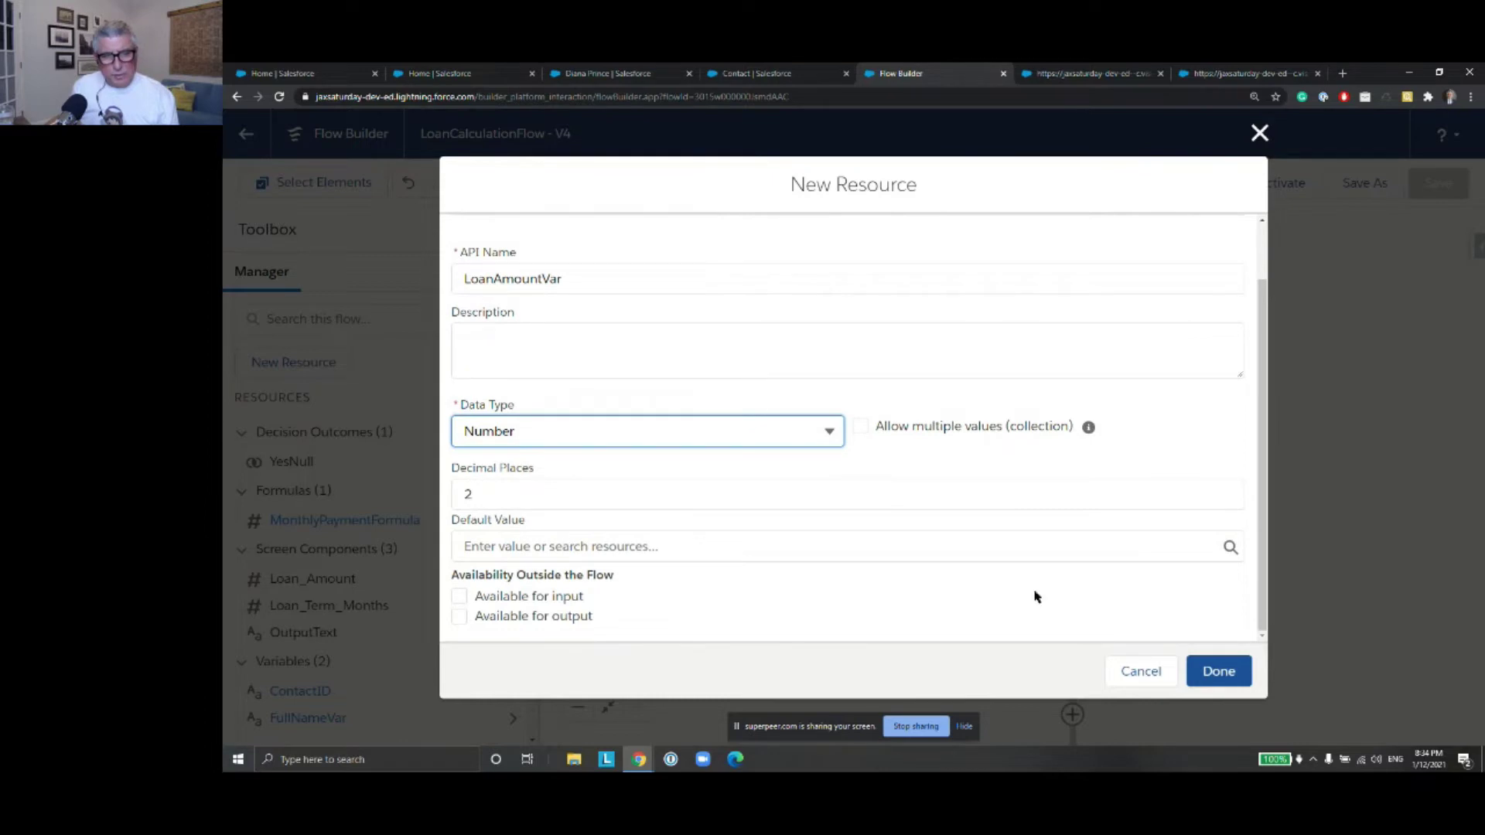
pyautogui.click(1218, 672)
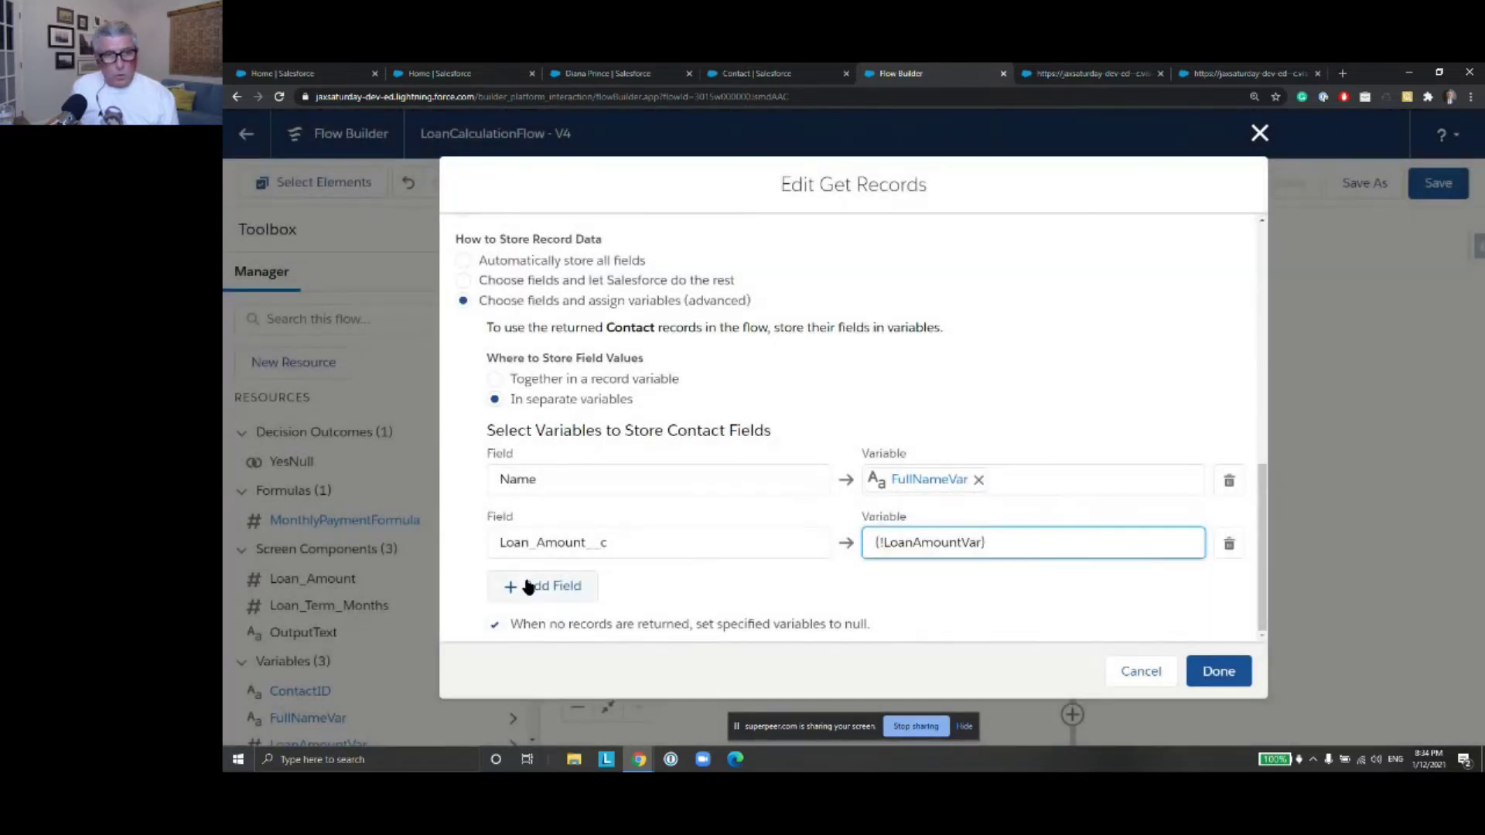
# Add Loan_Term_Months__c to Get Contact, stored in a new Number variable LoanTermVar
pyautogui.click(528, 588)
pyautogui.click(608, 541)
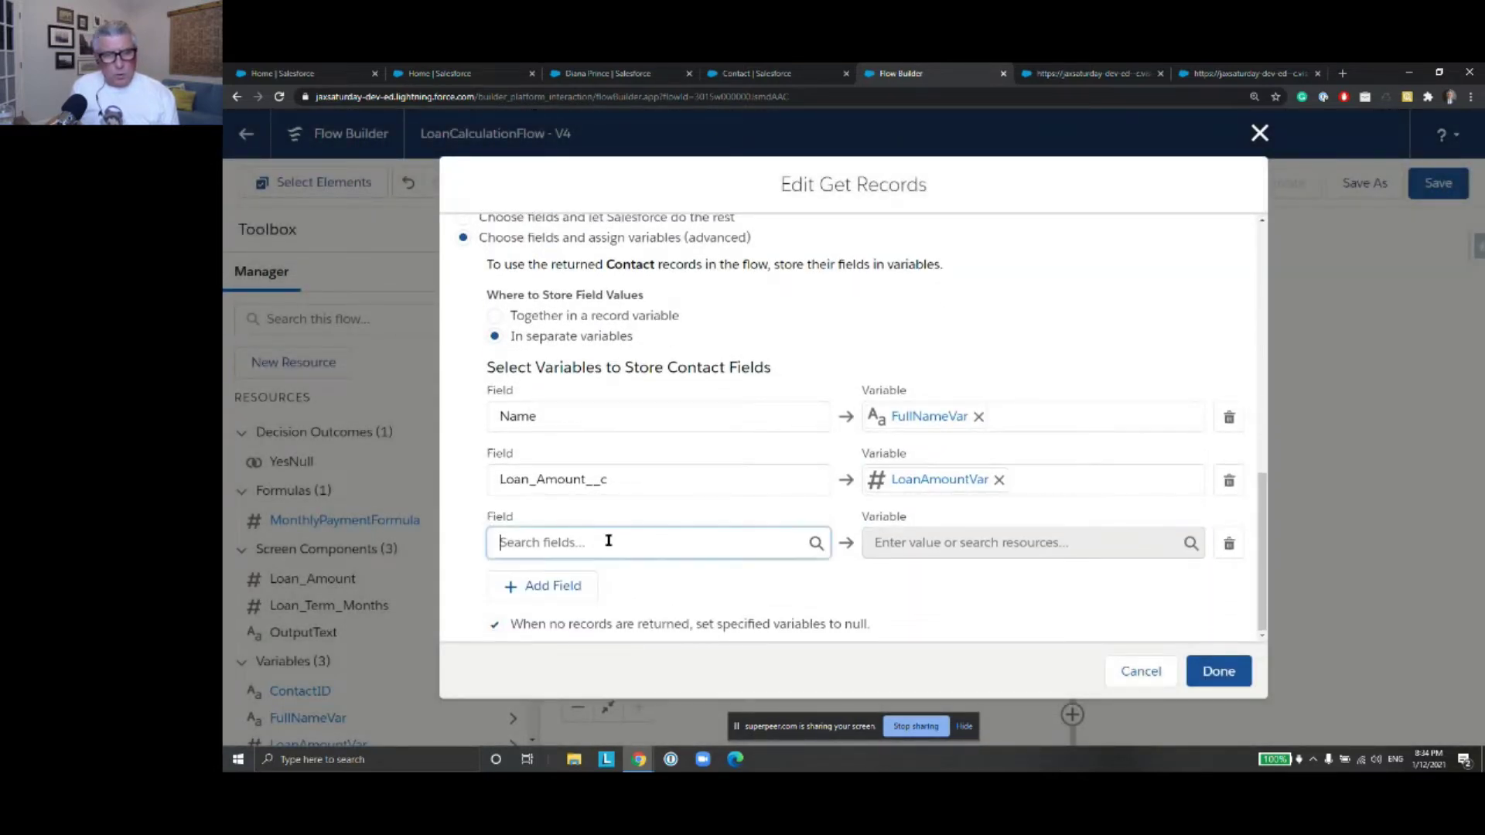
pyautogui.write('Loan')
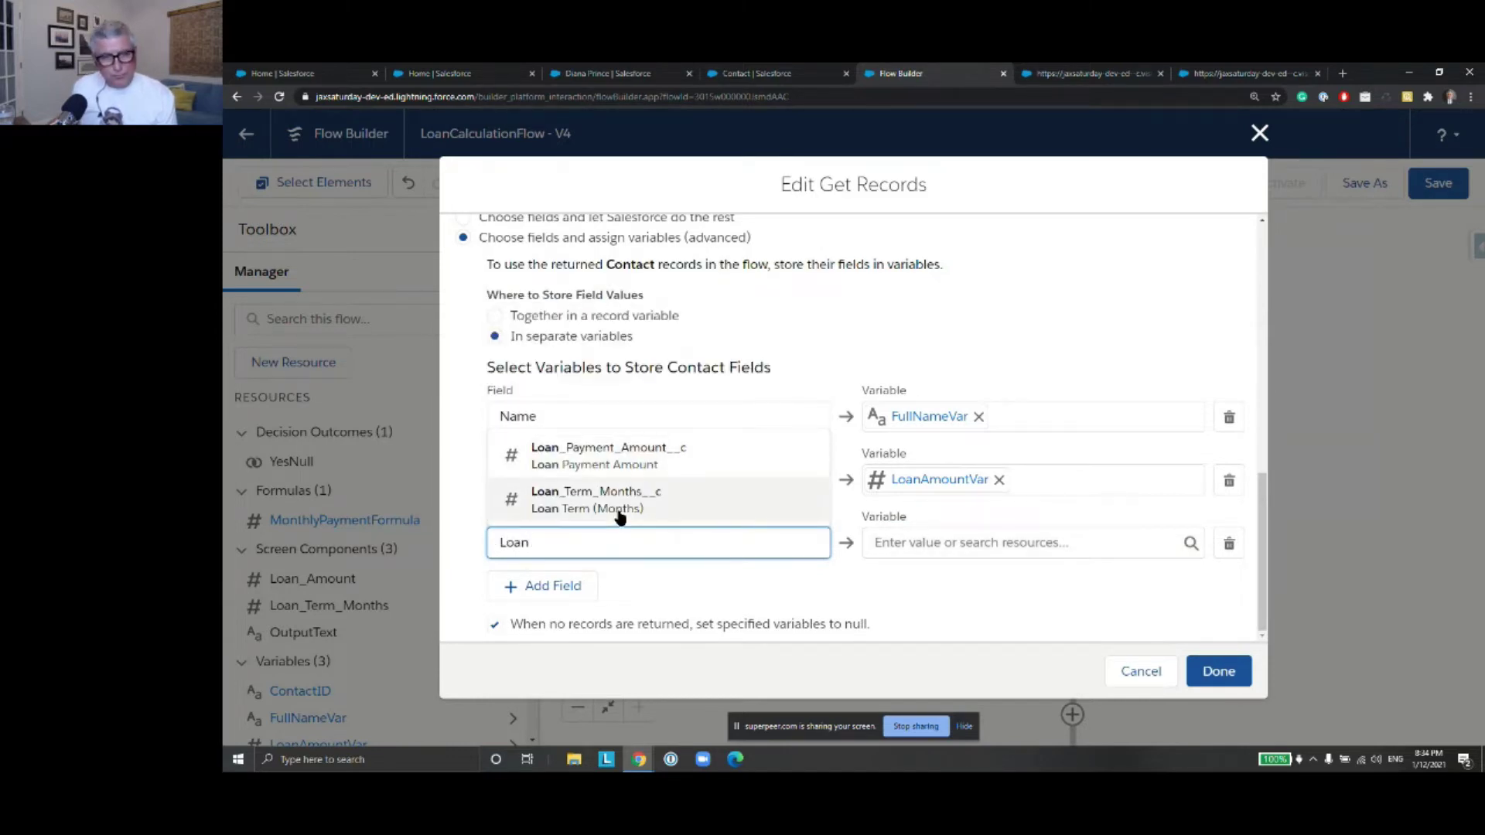
pyautogui.click(619, 501)
pyautogui.click(910, 545)
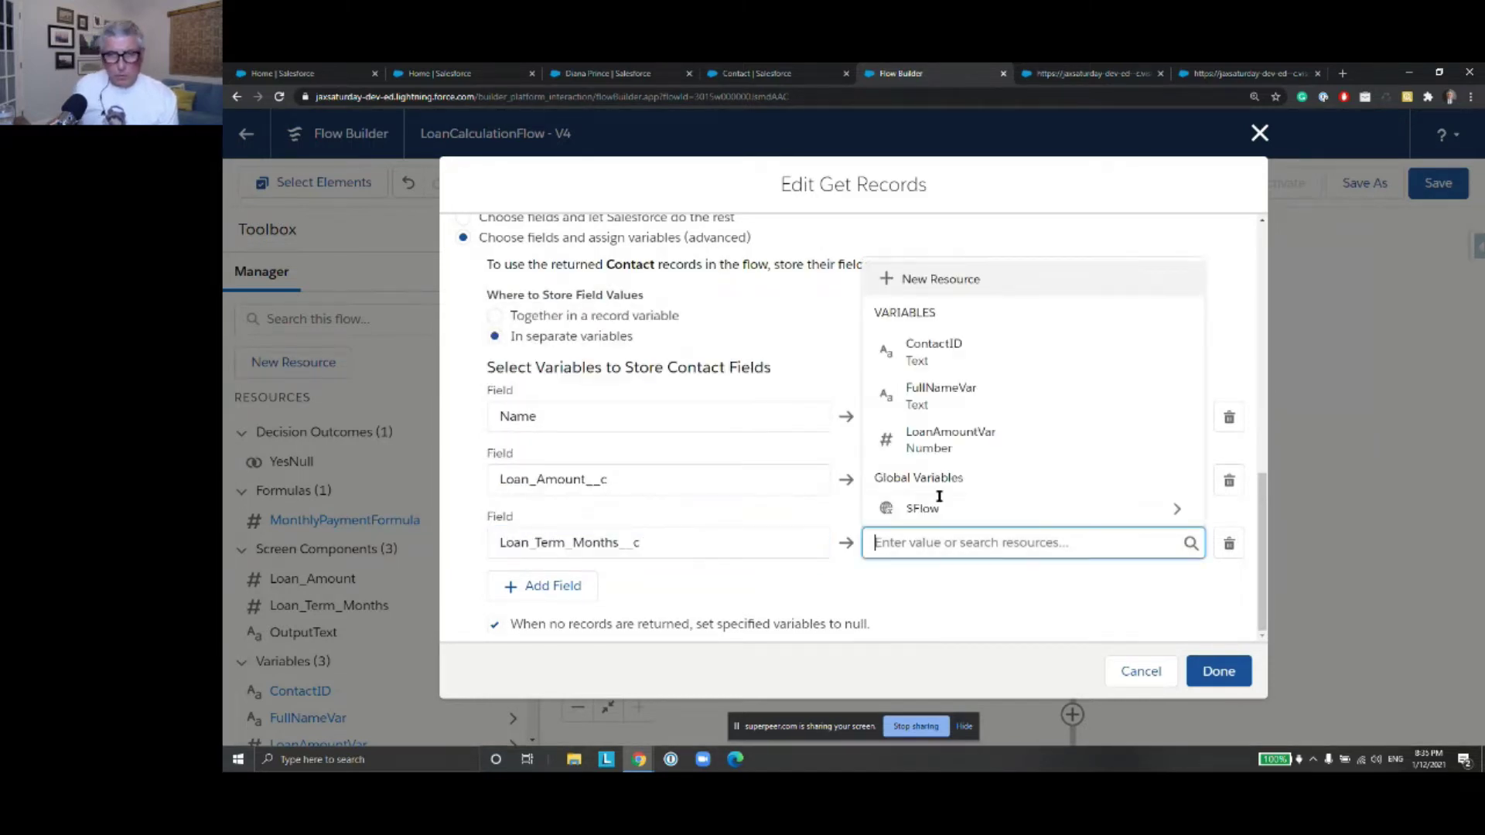
pyautogui.click(967, 283)
pyautogui.click(580, 360)
pyautogui.click(577, 395)
pyautogui.click(554, 392)
pyautogui.write('LoanTermVar')
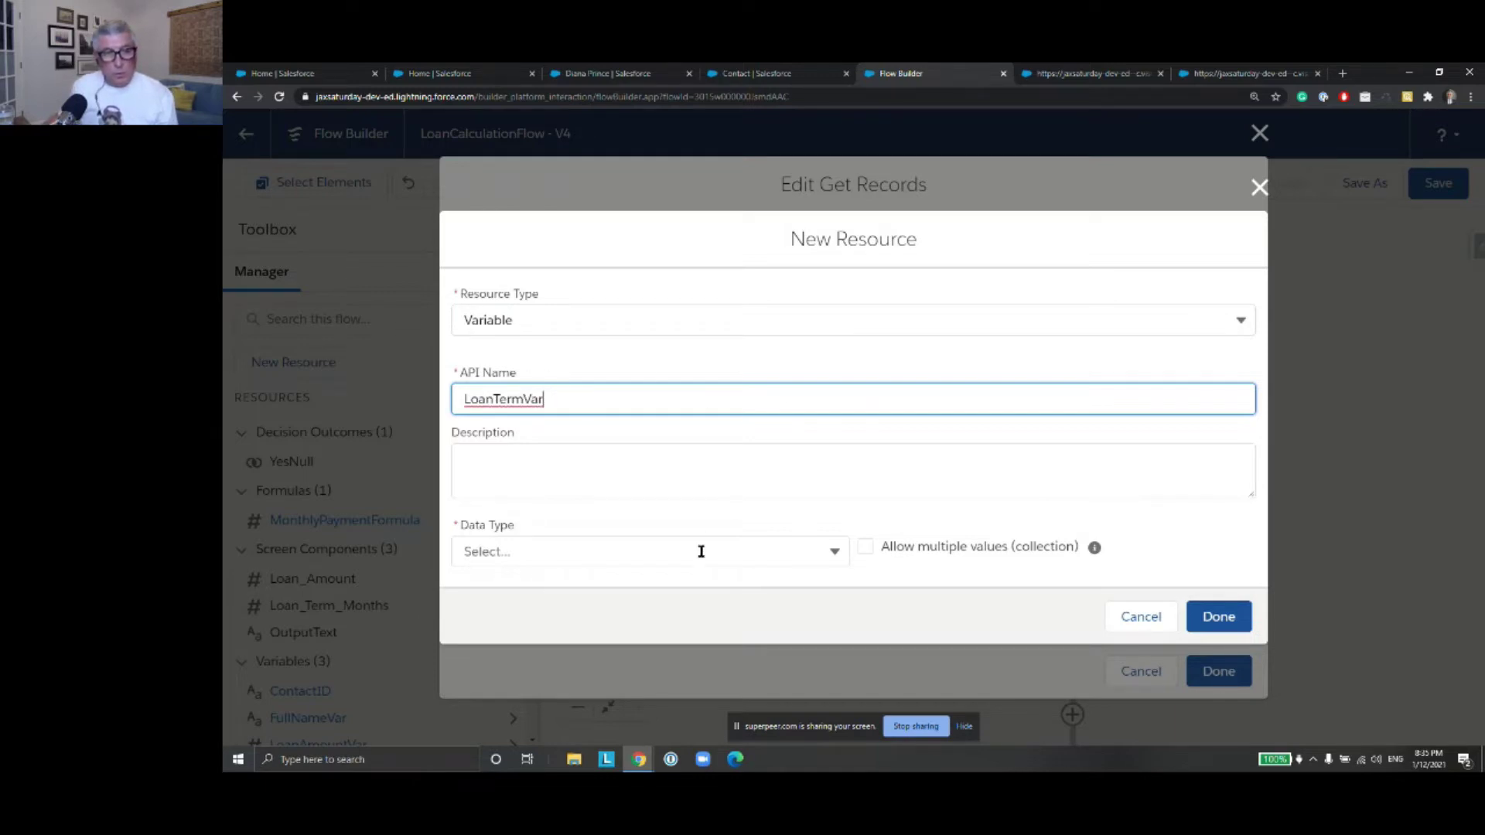
pyautogui.click(700, 551)
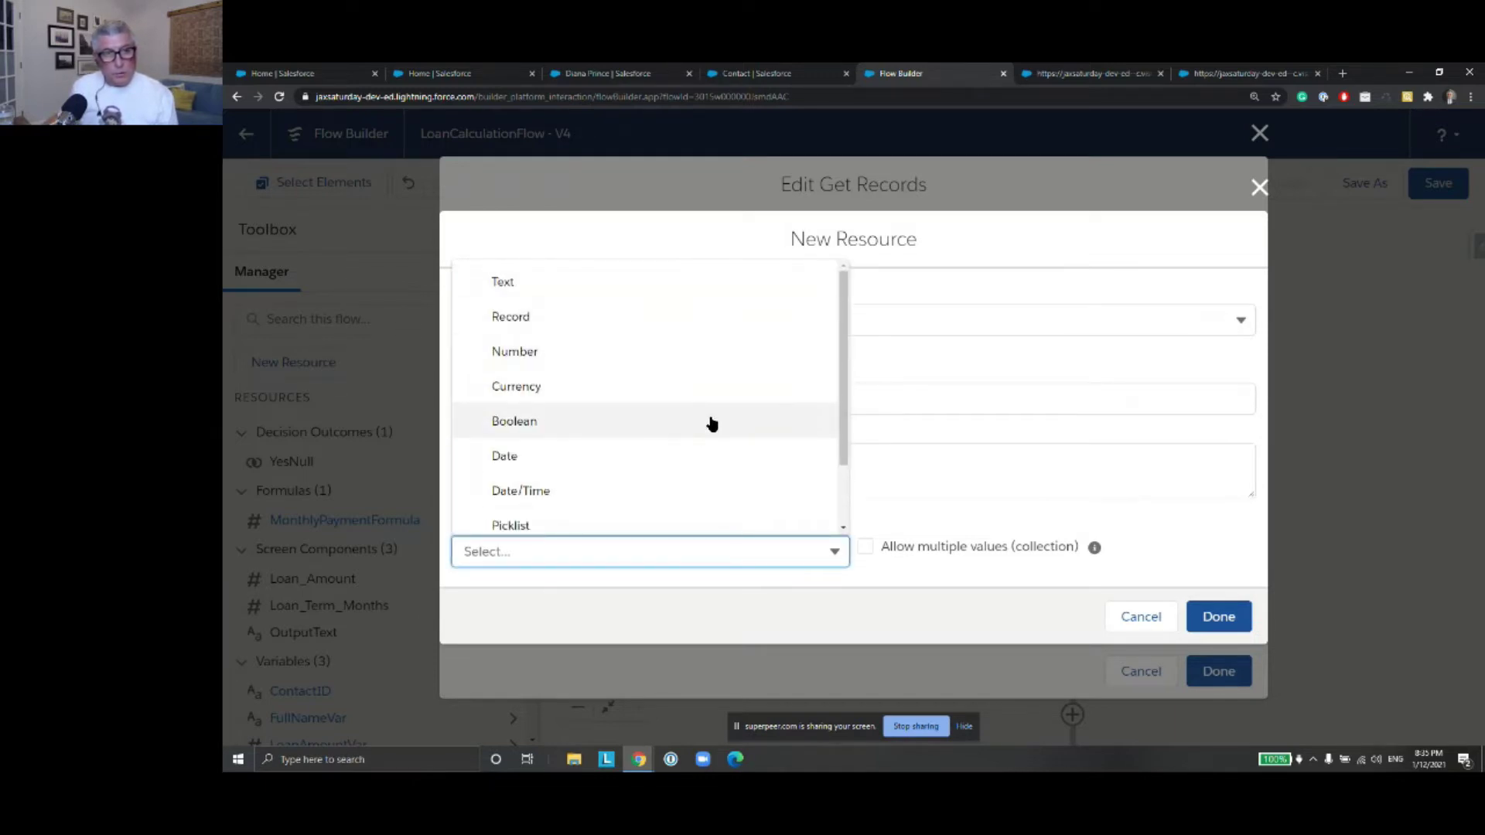
pyautogui.click(694, 354)
pyautogui.click(1225, 681)
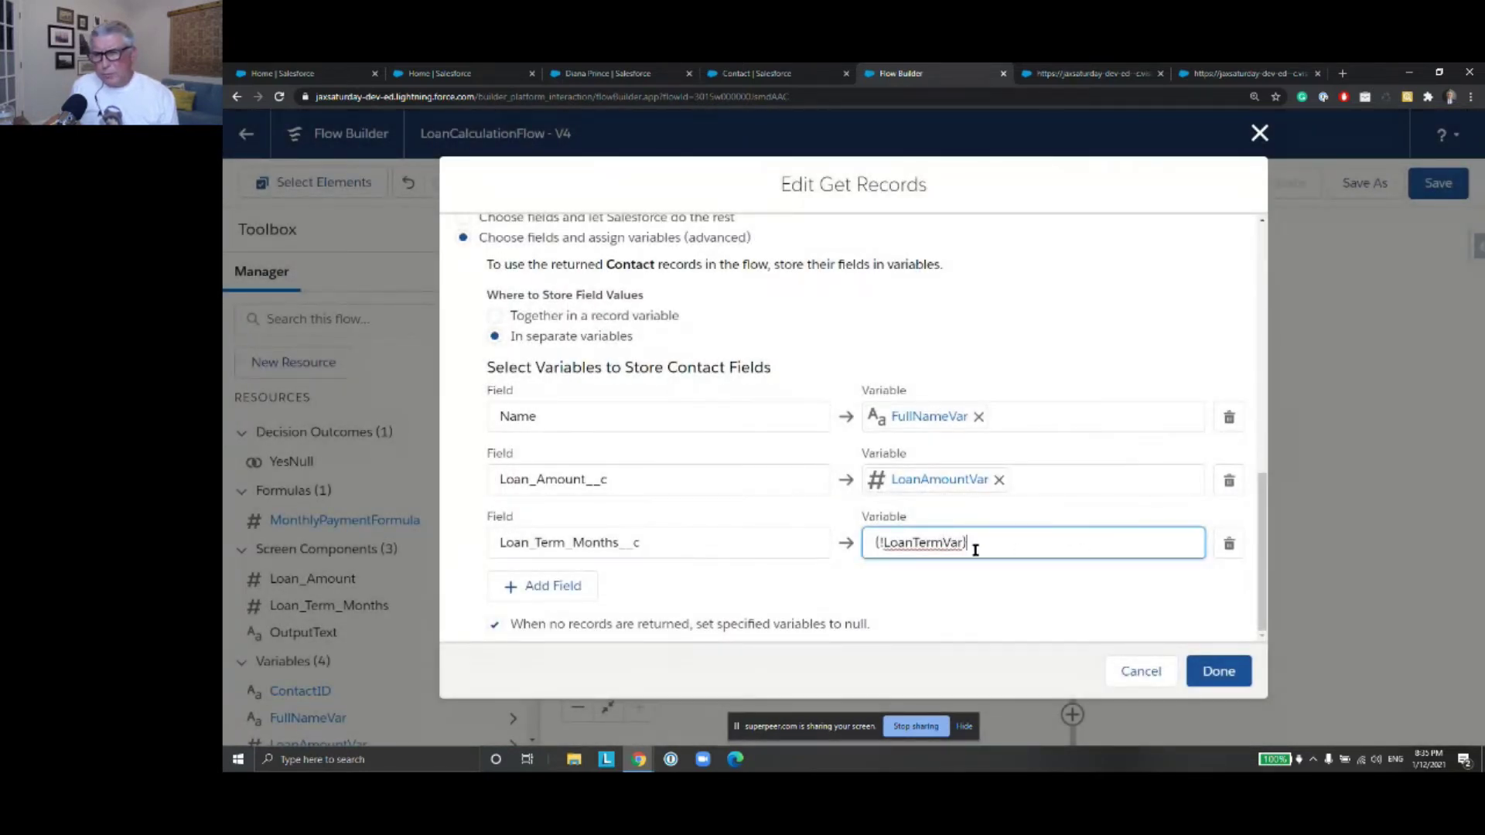
# Apply the Get Contact changes and set LoanTermVar's decimal places to 0
pyautogui.click(1226, 672)
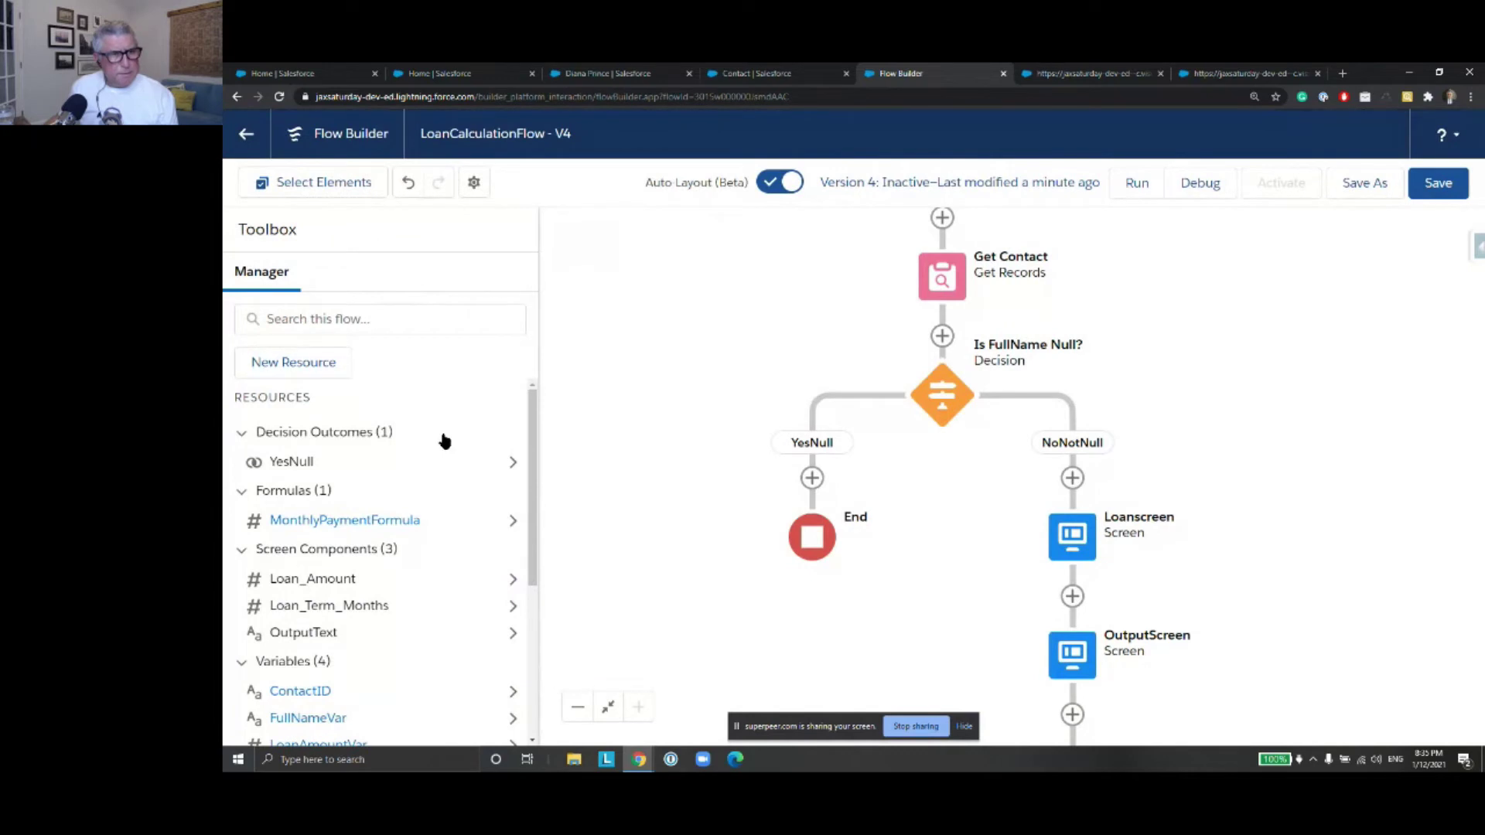
pyautogui.scroll(-2, 445, 441)
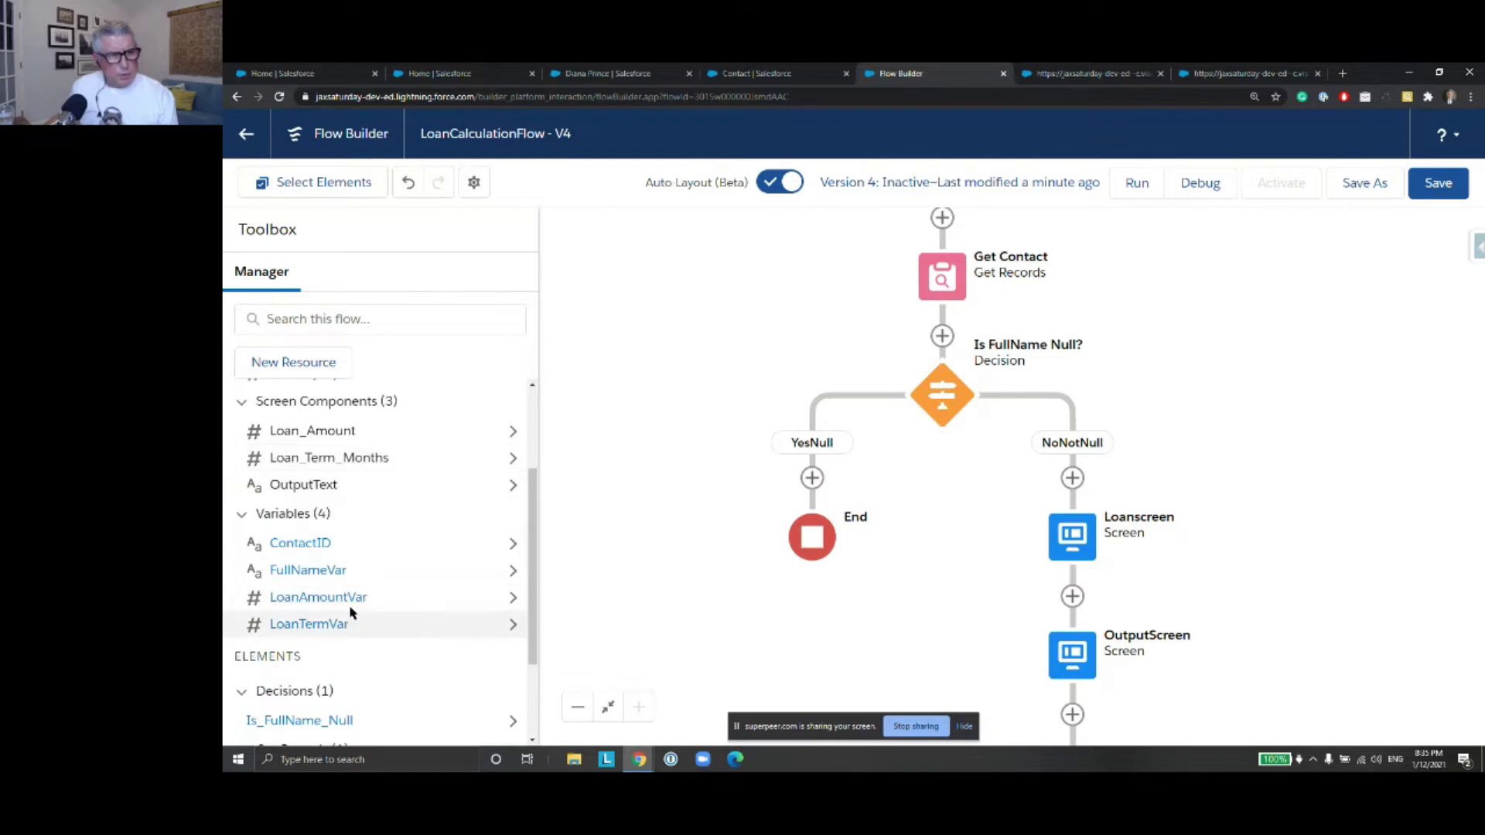
pyautogui.click(511, 625)
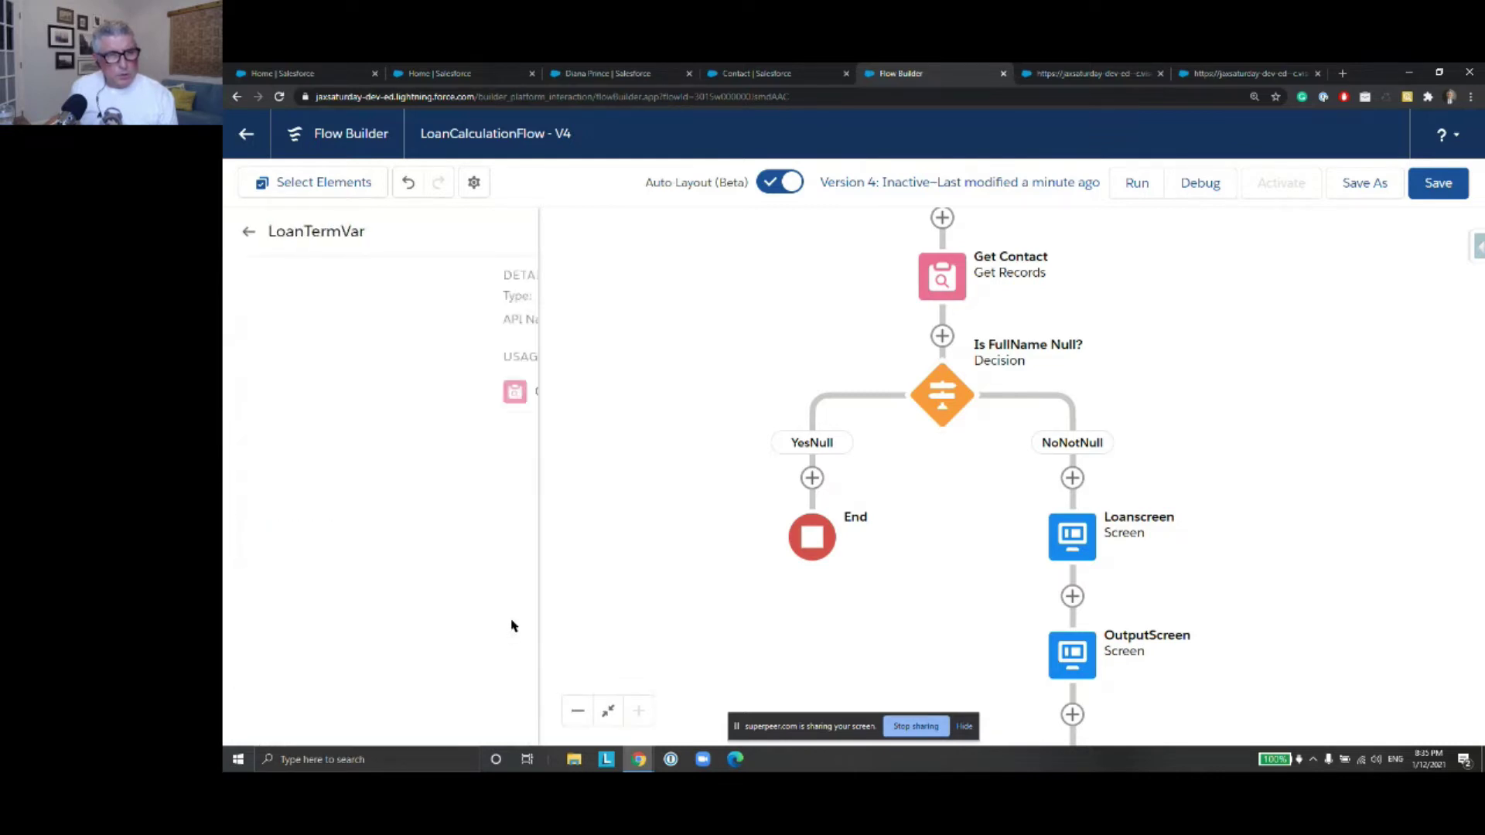
pyautogui.click(487, 439)
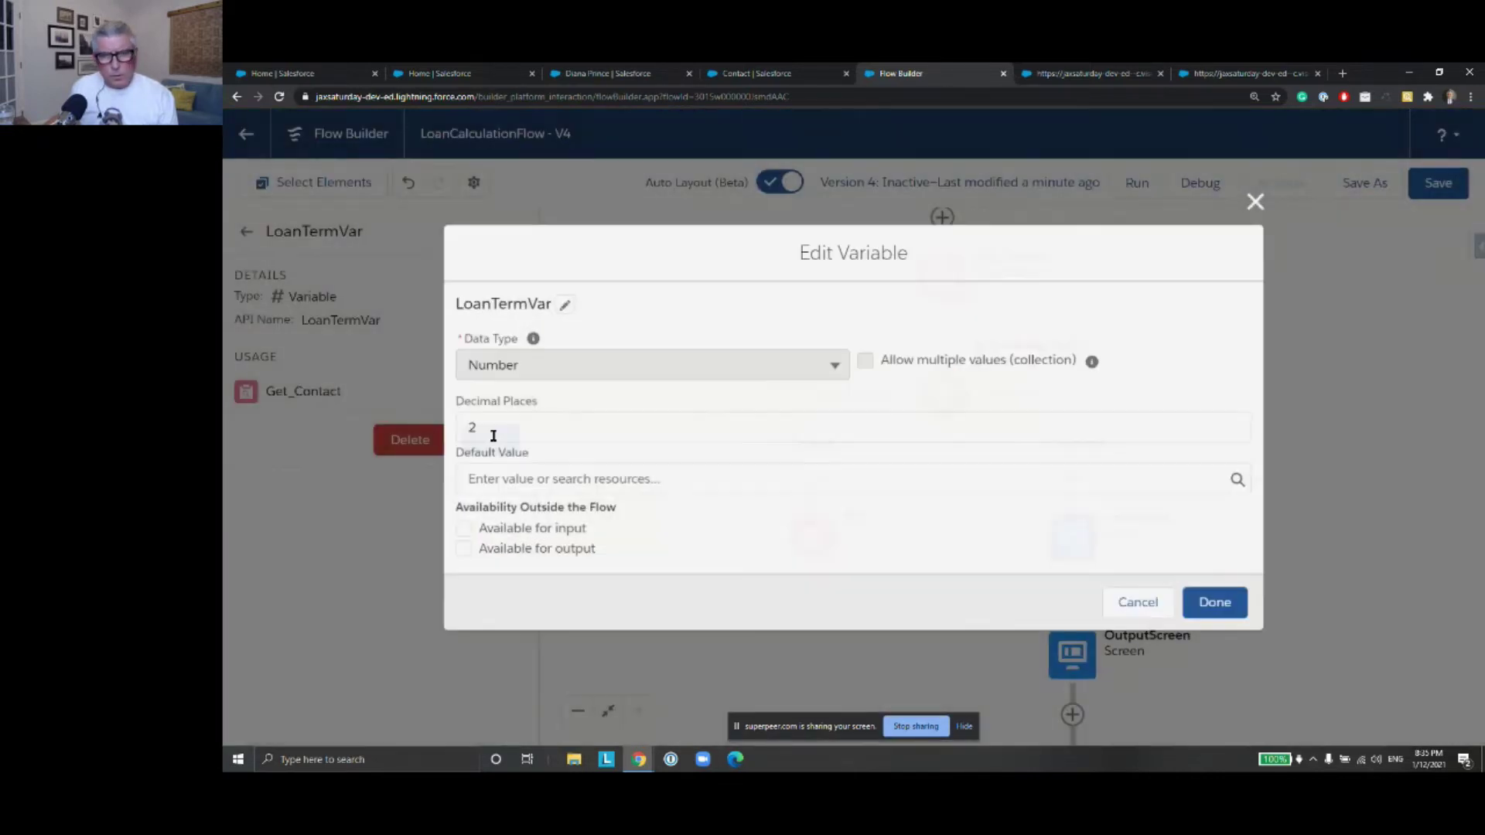
pyautogui.doubleClick(526, 430)
pyautogui.write('0')
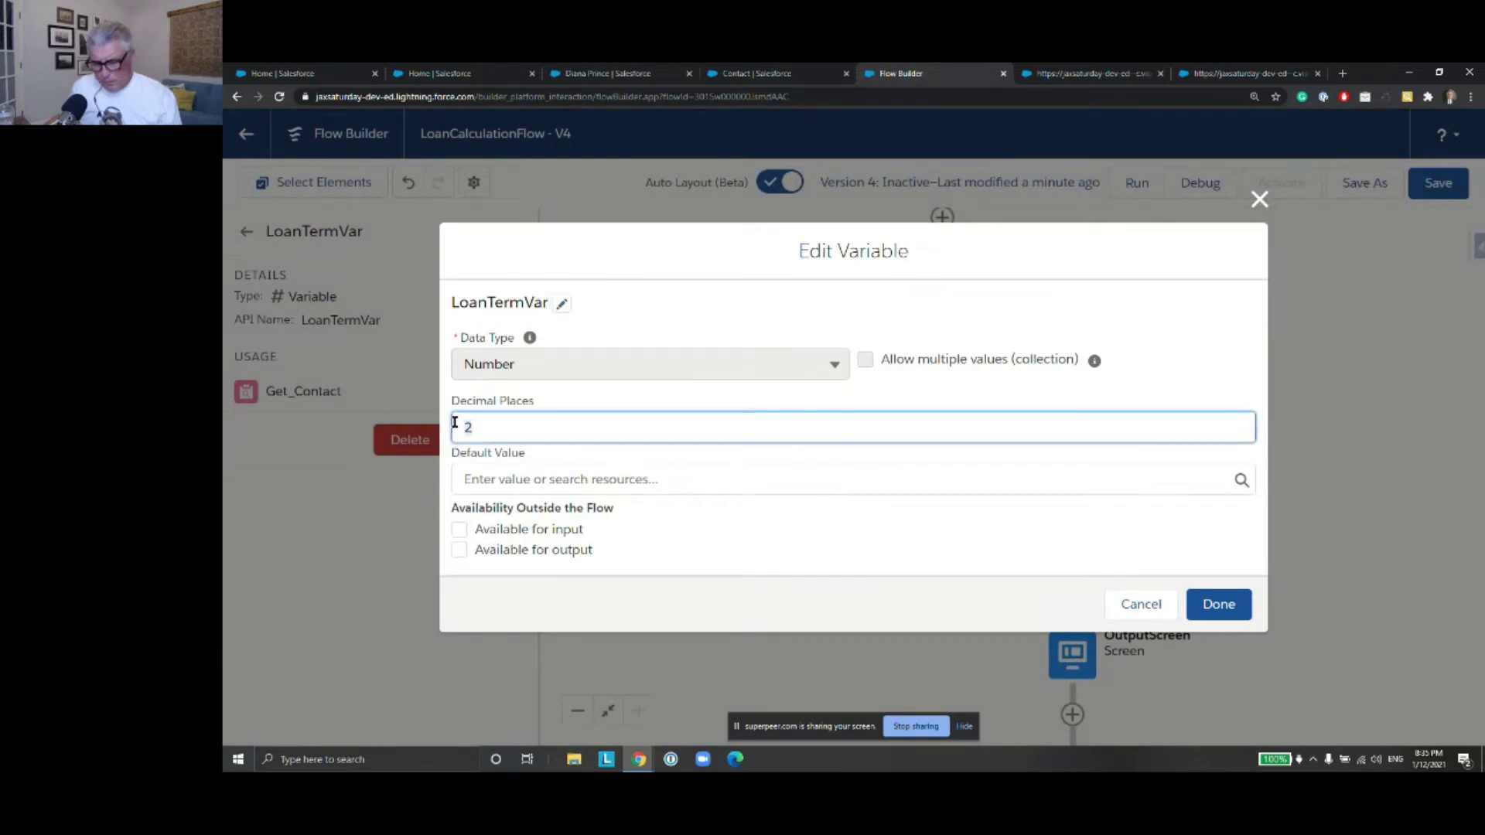
pyautogui.click(1214, 604)
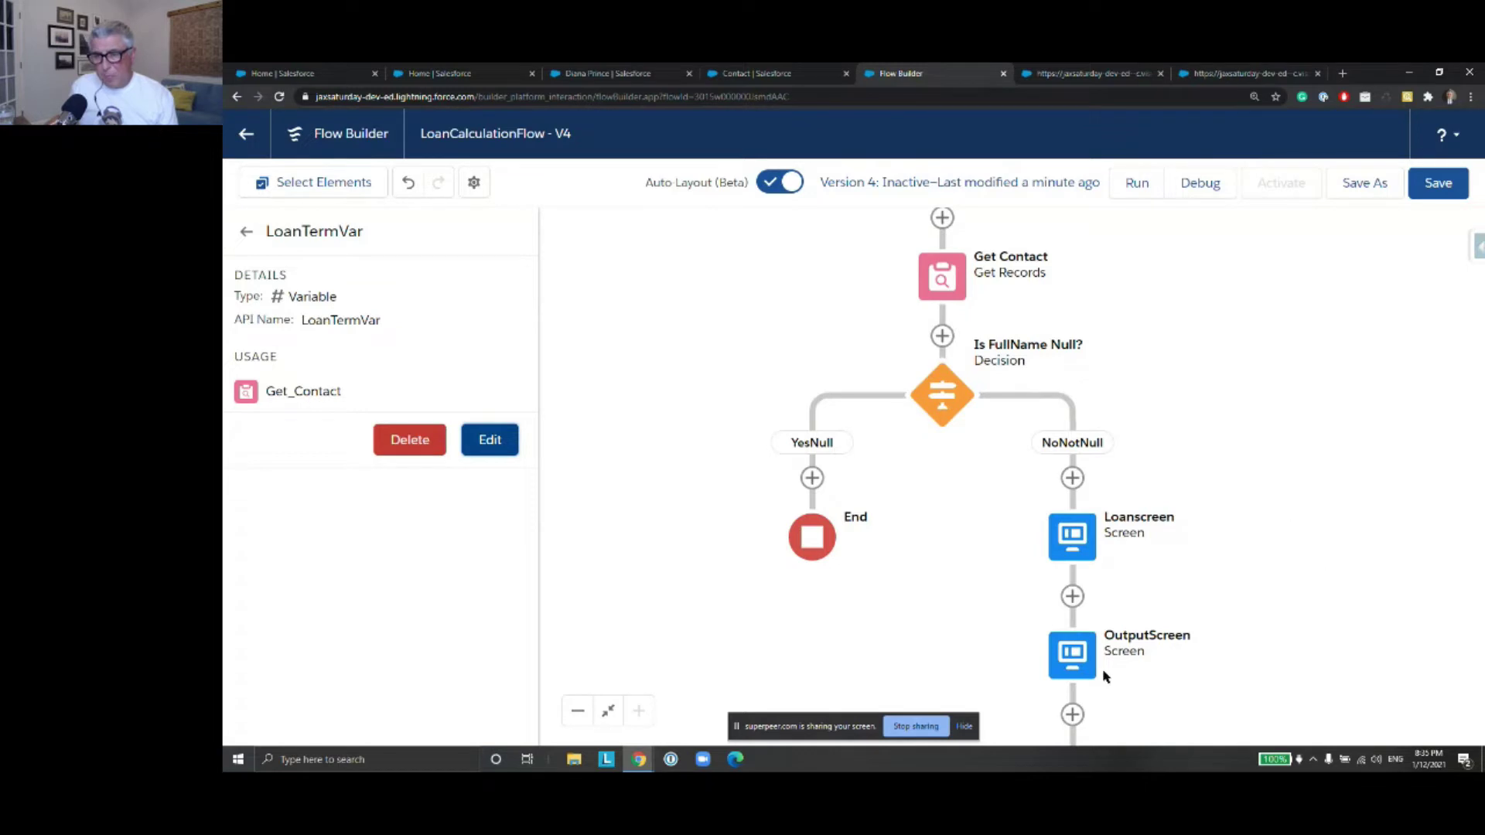
# In OutputScreen's message, replace {!Loan_Amount} with {!LoanAmountVar}
pyautogui.click(1072, 654)
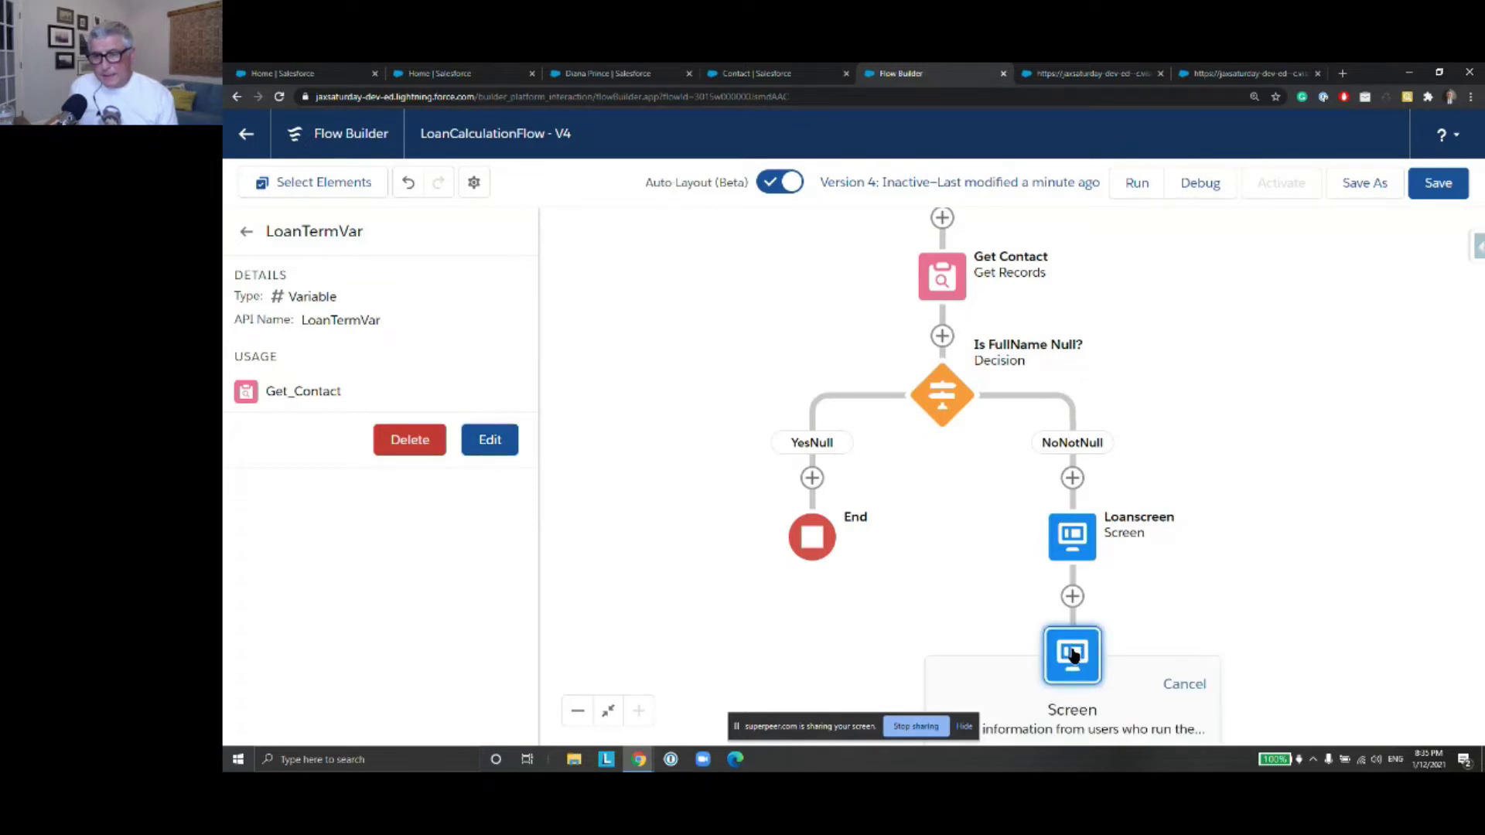
pyautogui.doubleClick(1072, 654)
pyautogui.click(866, 368)
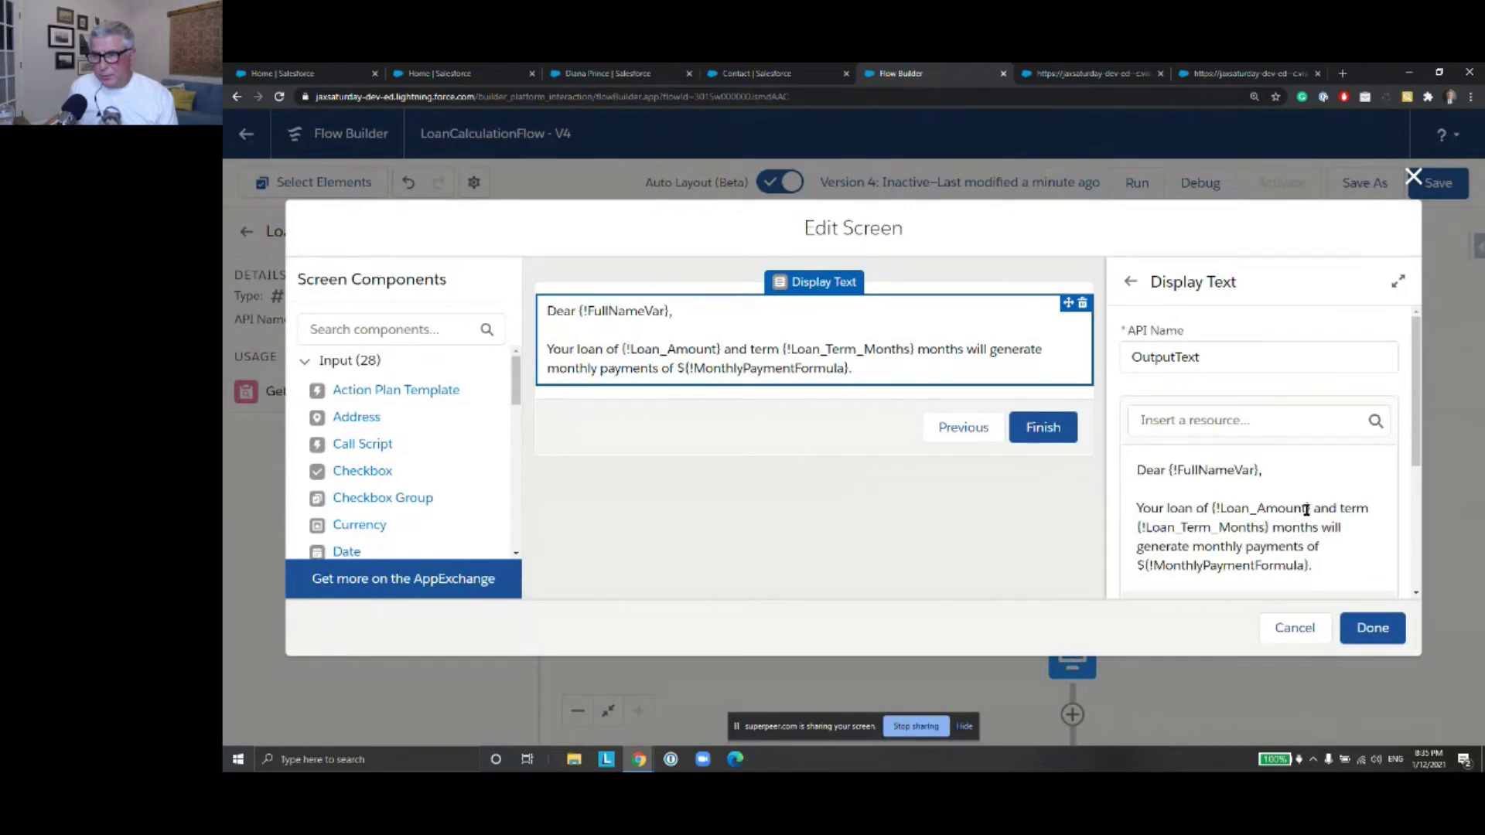
pyautogui.moveTo(1306, 511); pyautogui.dragTo(1216, 508)
pyautogui.click(1225, 506)
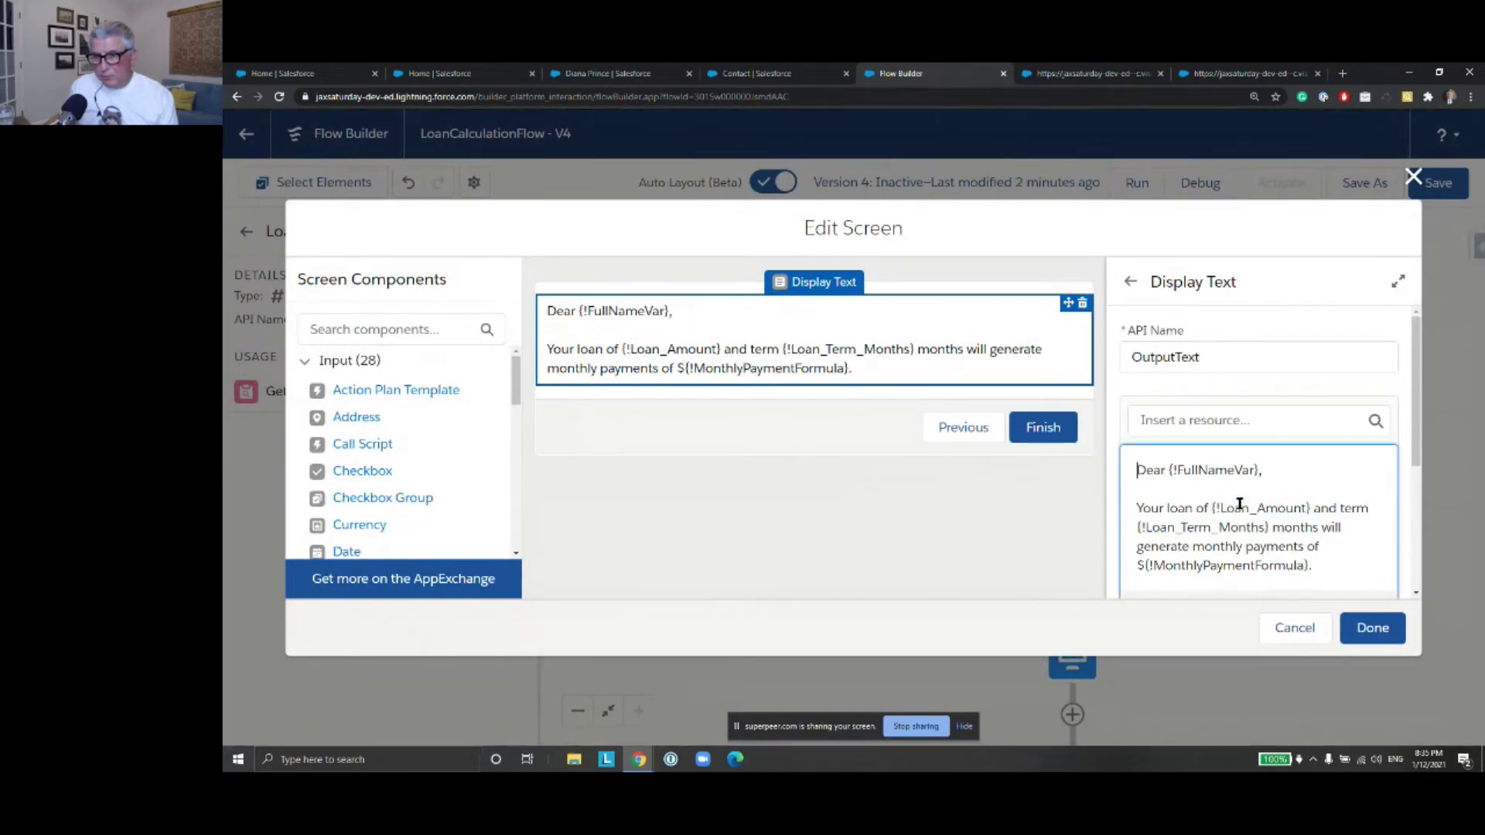
pyautogui.moveTo(1313, 511); pyautogui.dragTo(1211, 510)
pyautogui.press('BackSpace')
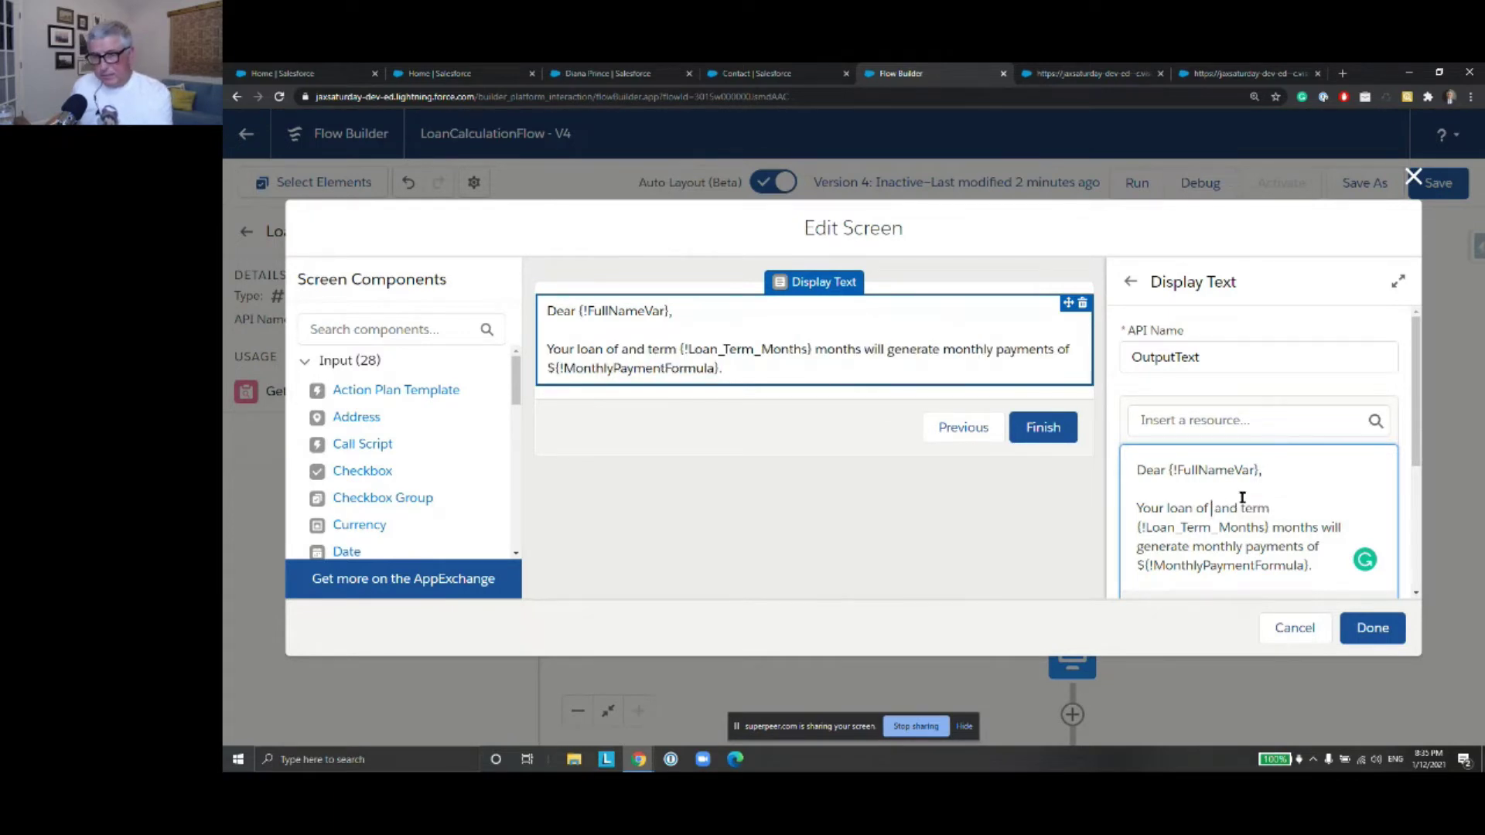
pyautogui.click(1203, 422)
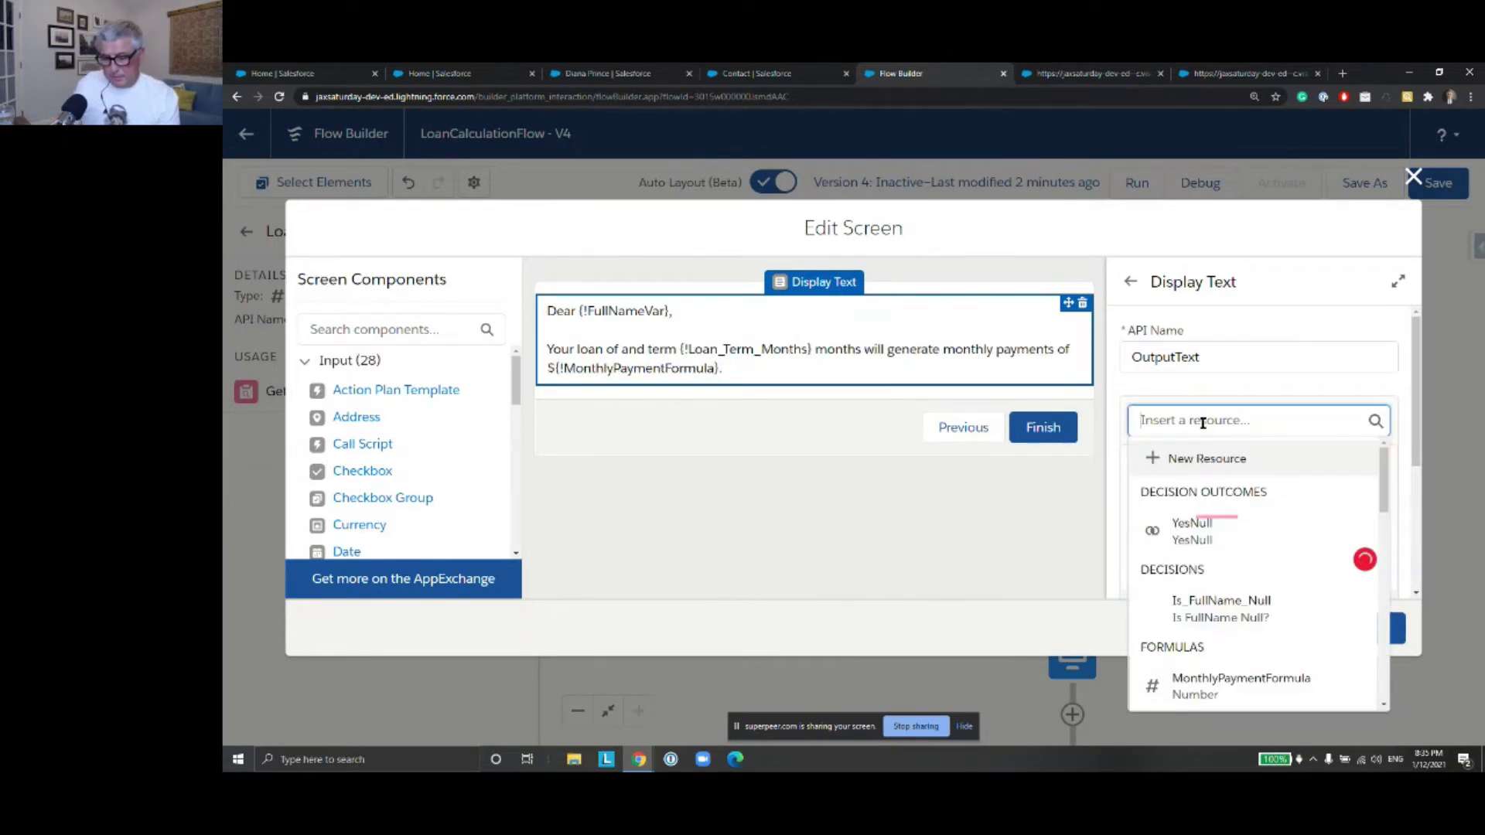
pyautogui.write('Loan')
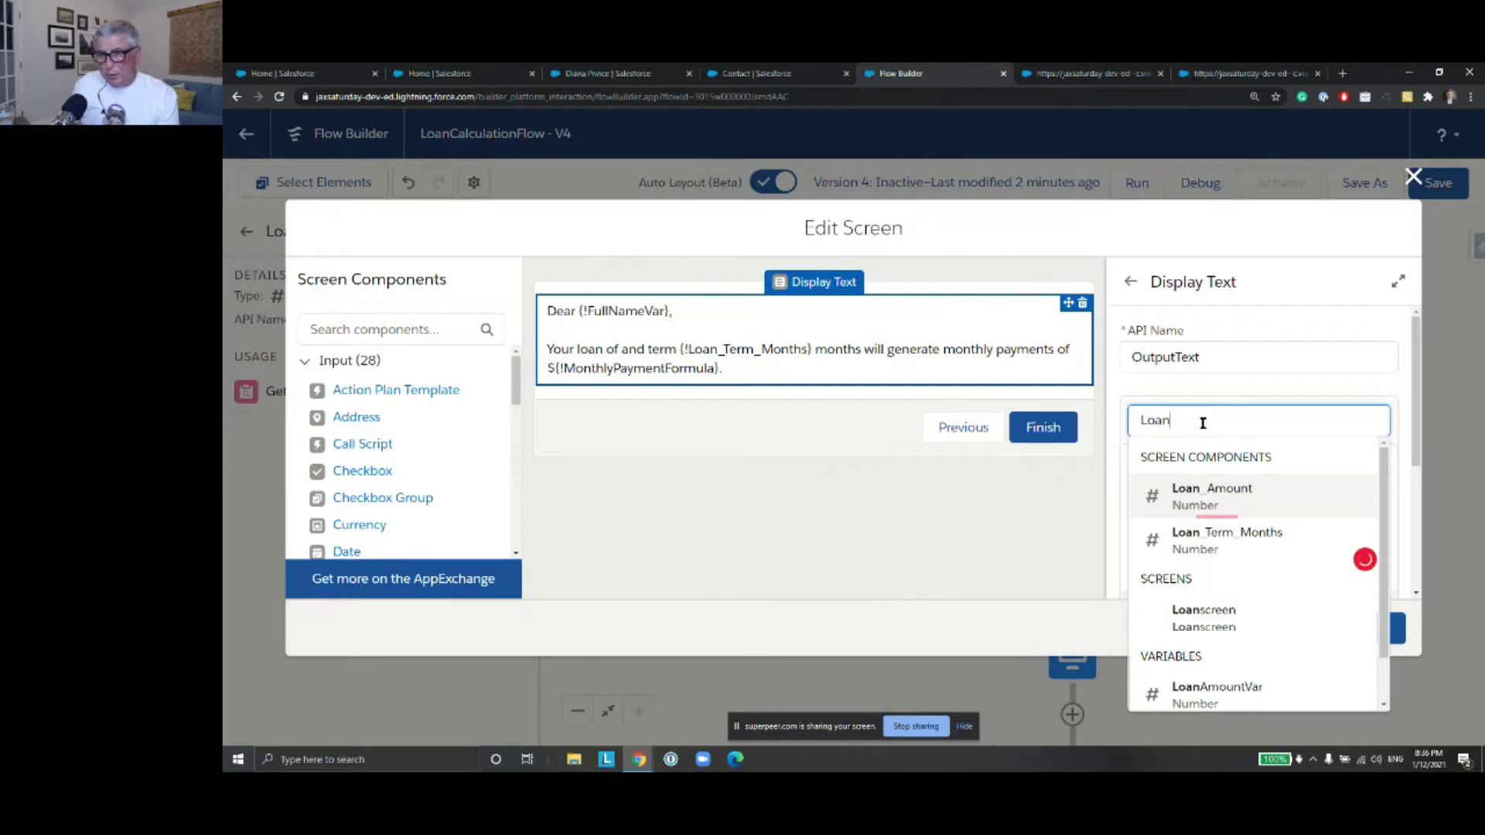
pyautogui.press('Down')
pyautogui.press('Down')
pyautogui.press('Down')
pyautogui.press('Down')
pyautogui.press('Down')
pyautogui.press('Up')
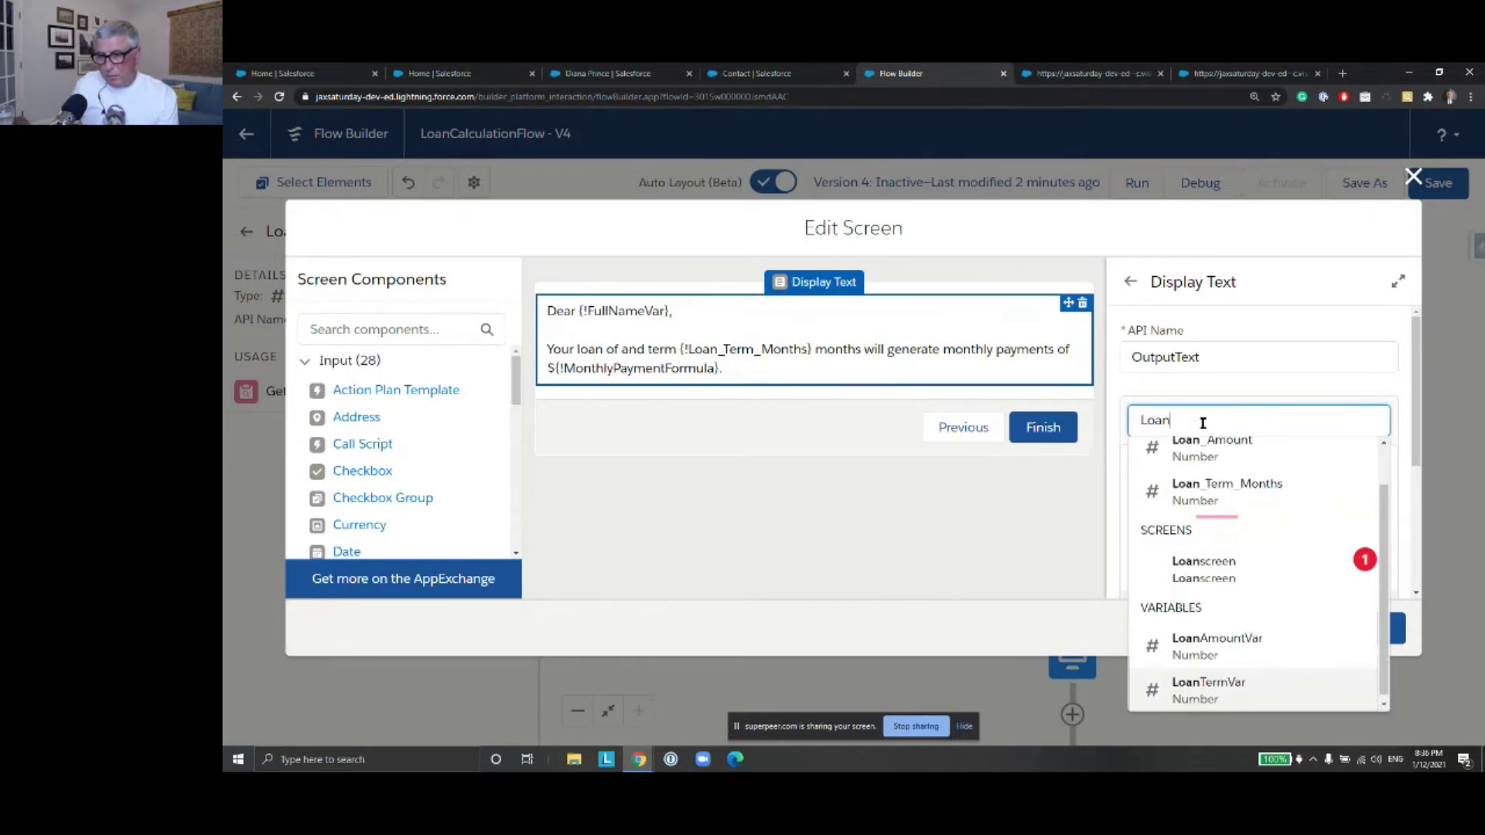
pyautogui.press('Up')
pyautogui.press('Return')
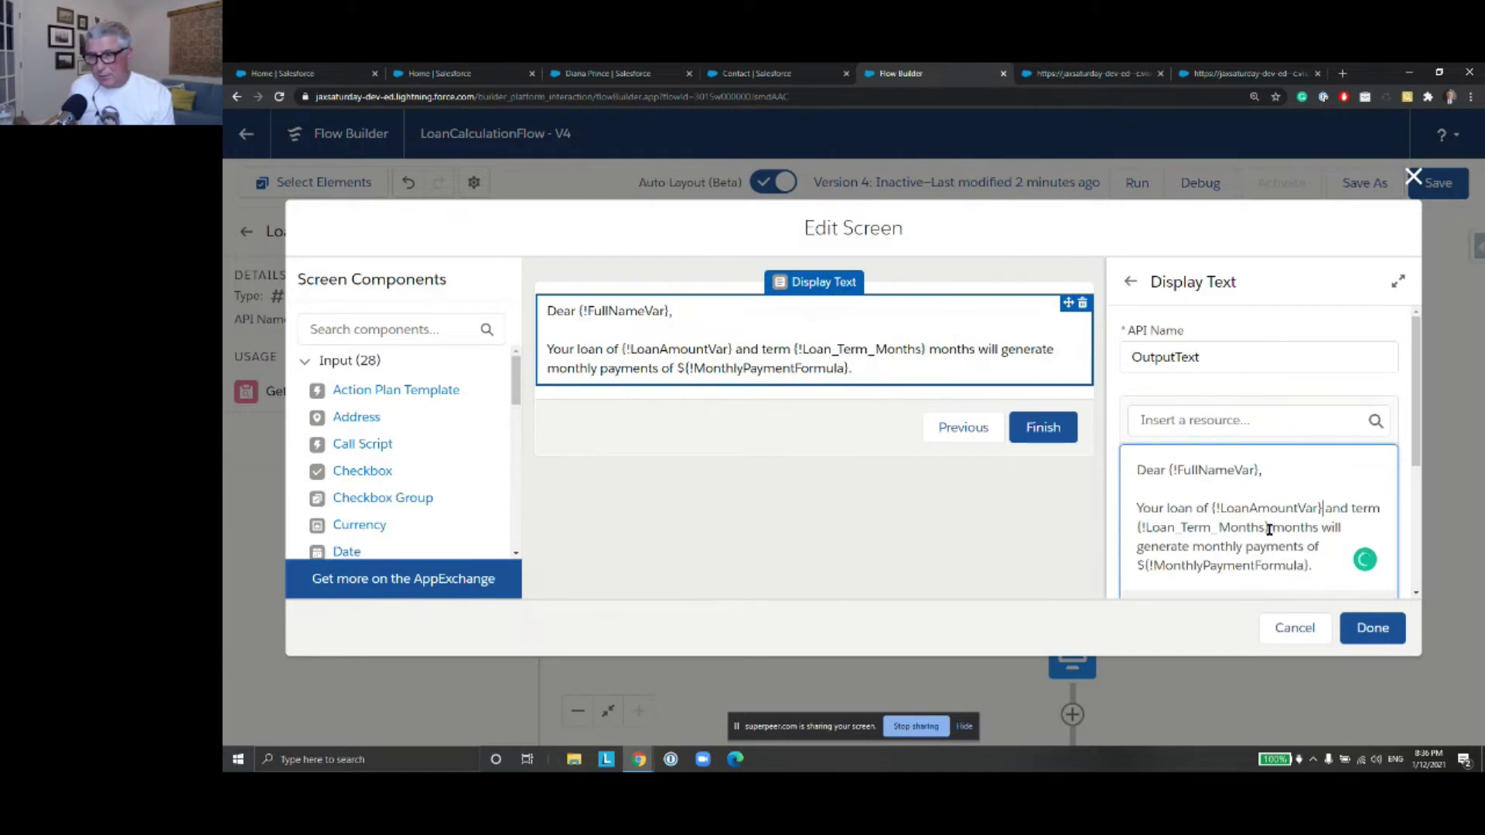
# Replace {!Loan_Term_Months} with {!LoanTermVar} in the message and apply the screen
pyautogui.moveTo(1269, 529); pyautogui.dragTo(1140, 527)
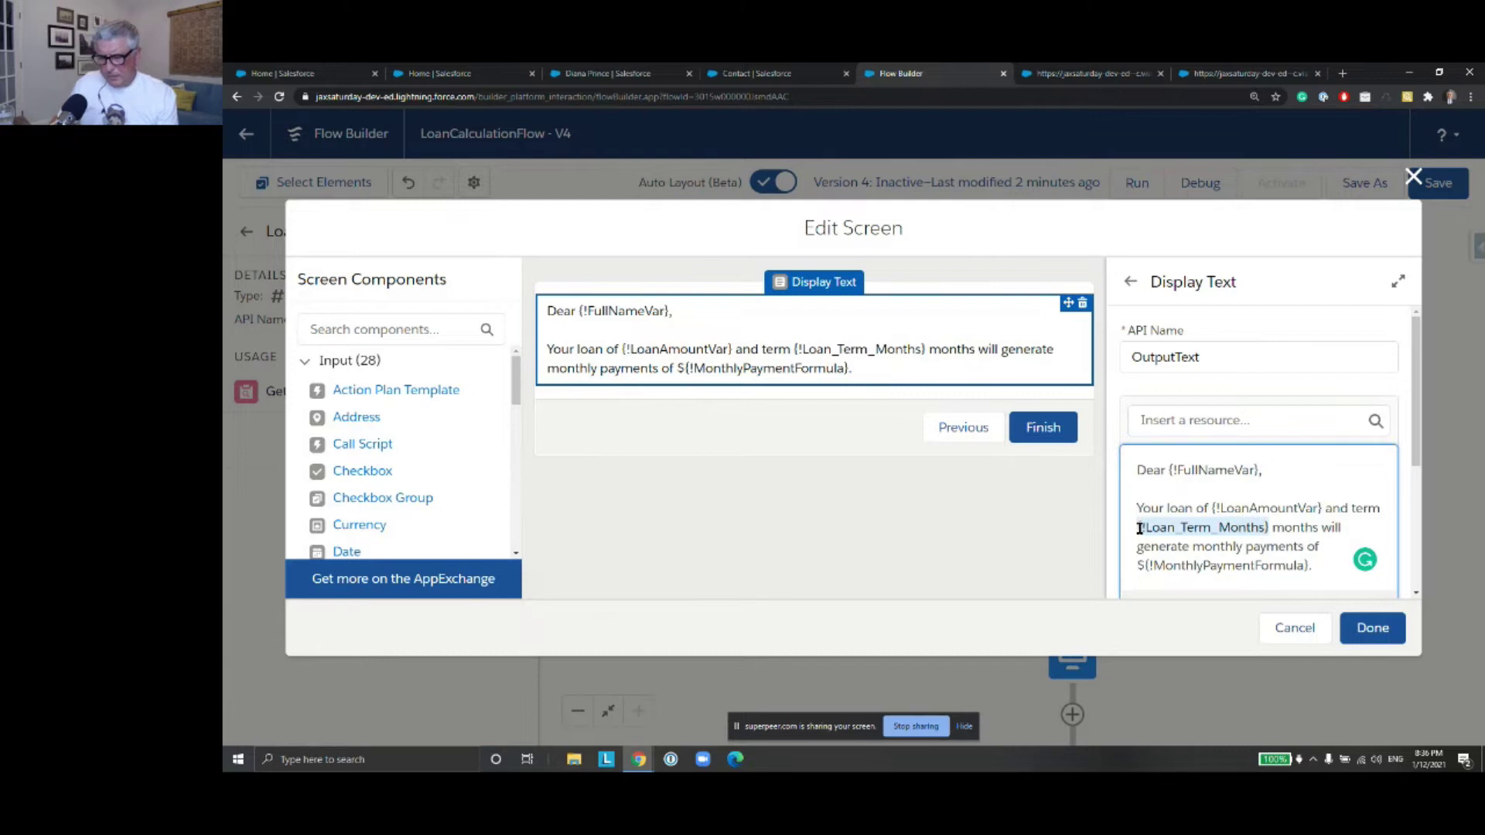
pyautogui.press('BackSpace')
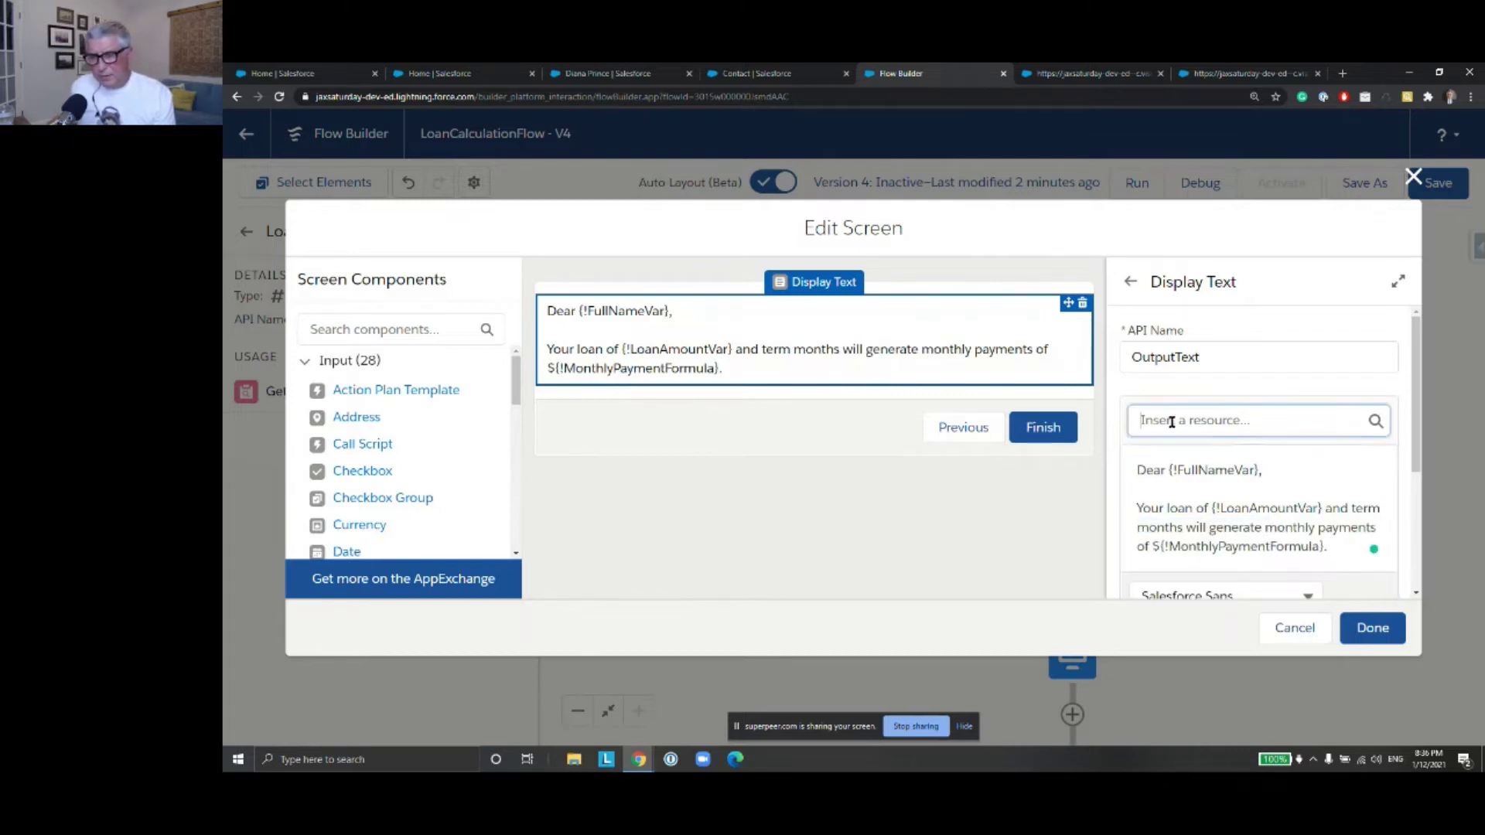
pyautogui.click(1172, 421)
pyautogui.write('Loan')
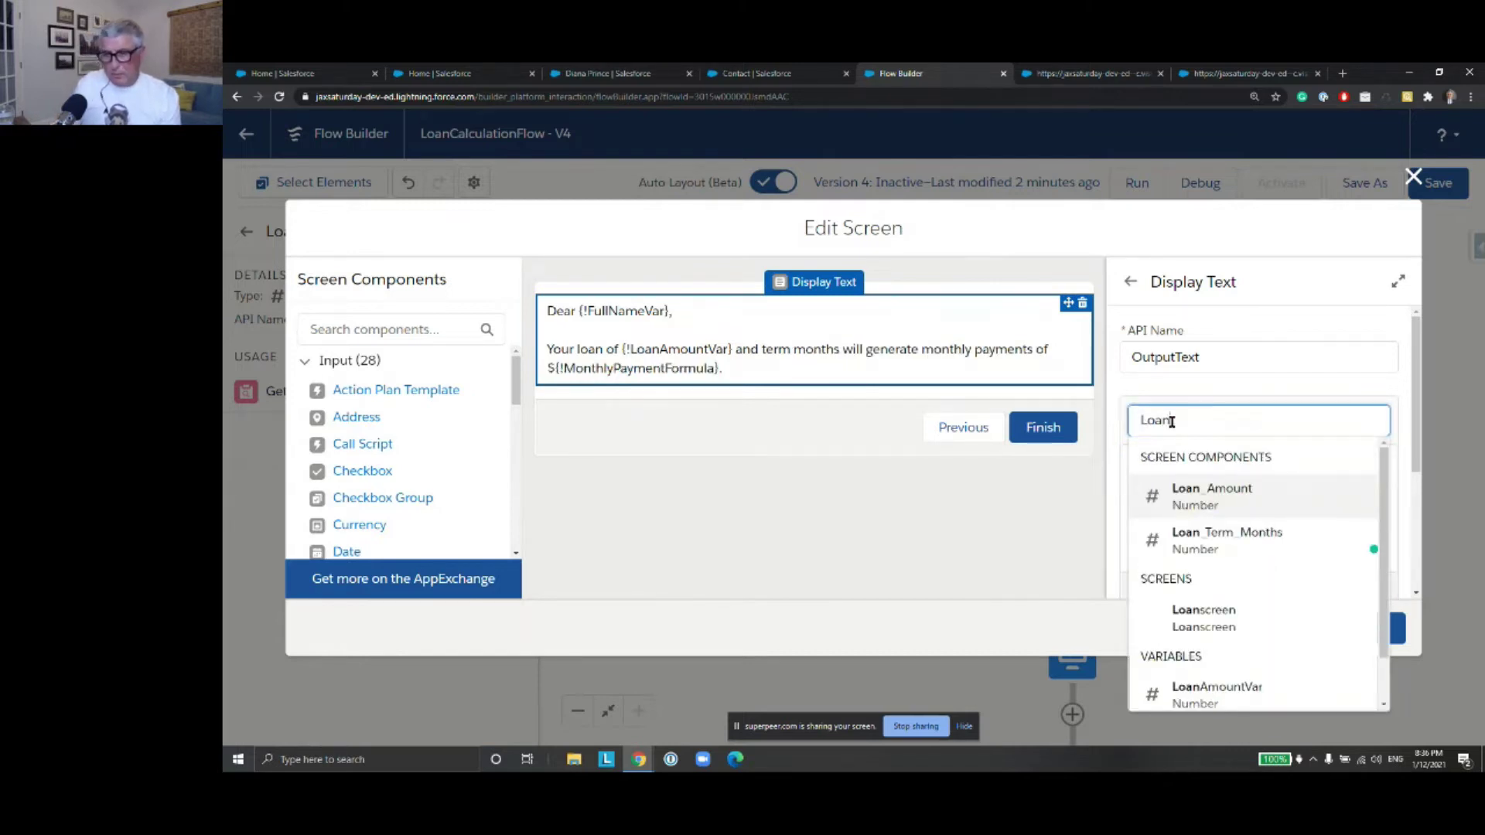
pyautogui.press('Down')
pyautogui.press('Down')
pyautogui.press('Down')
pyautogui.press('Down')
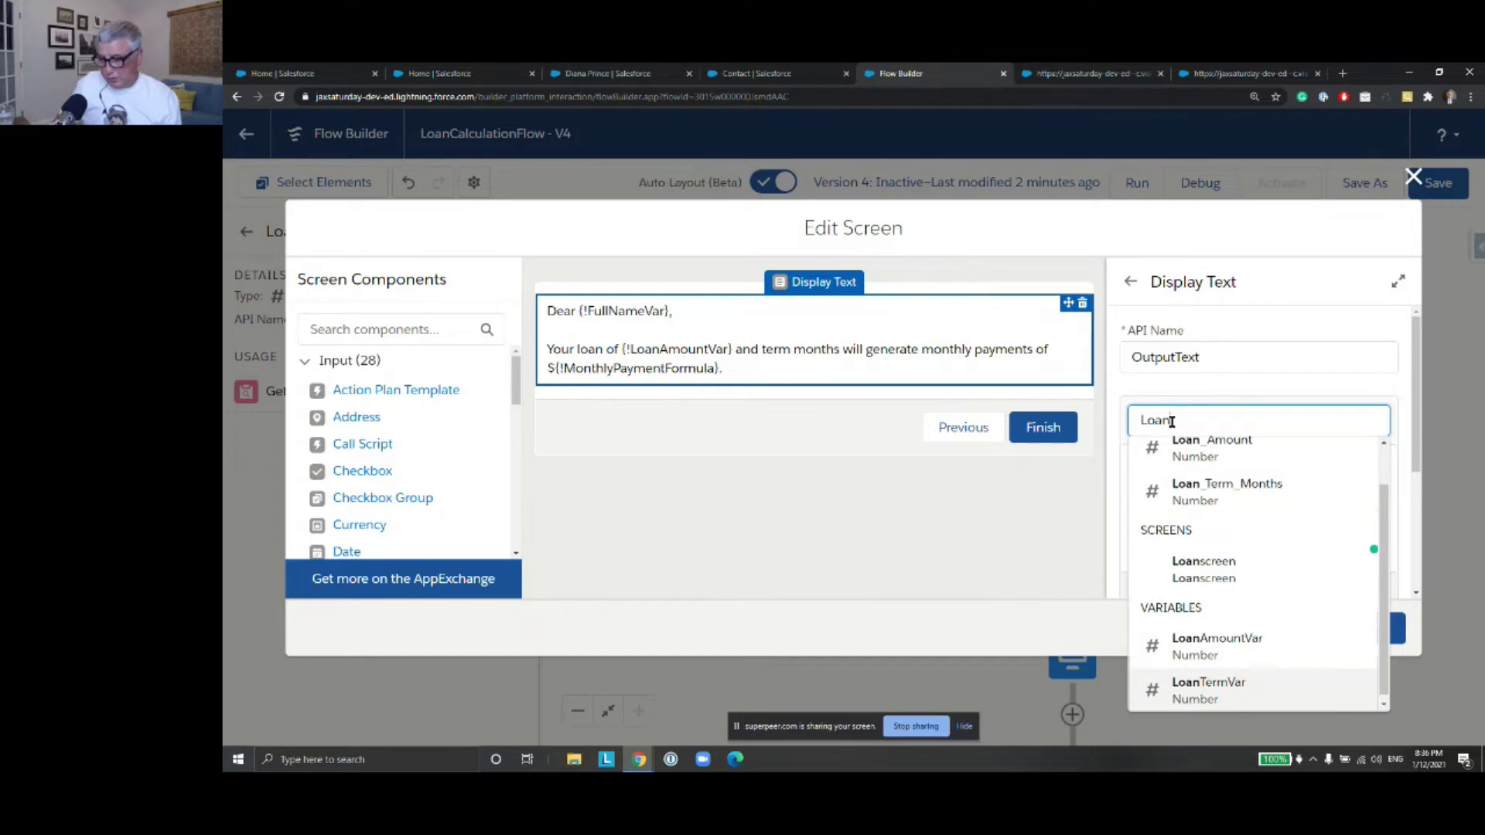
pyautogui.press('Return')
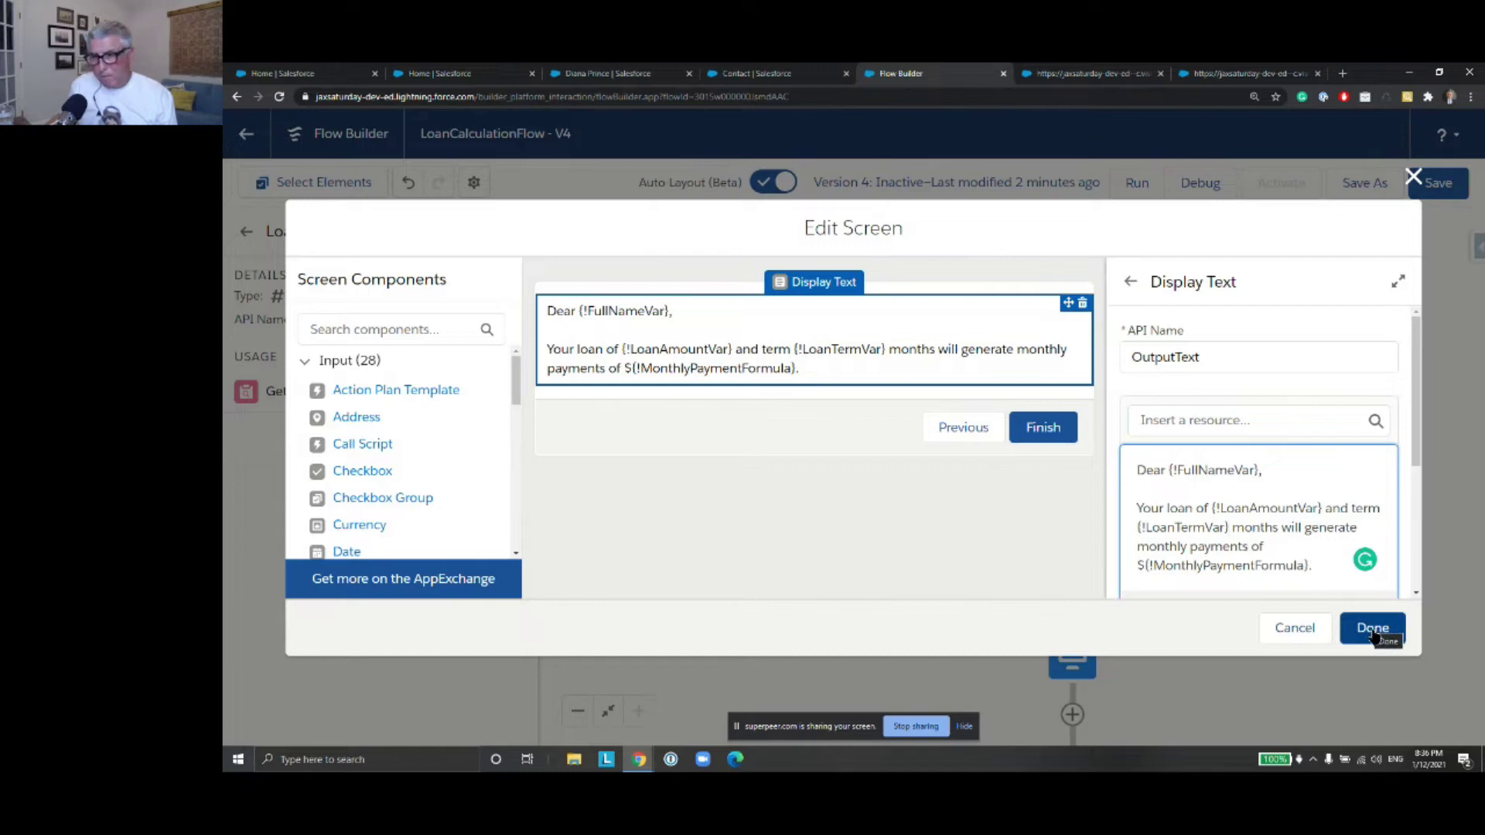
pyautogui.click(1372, 628)
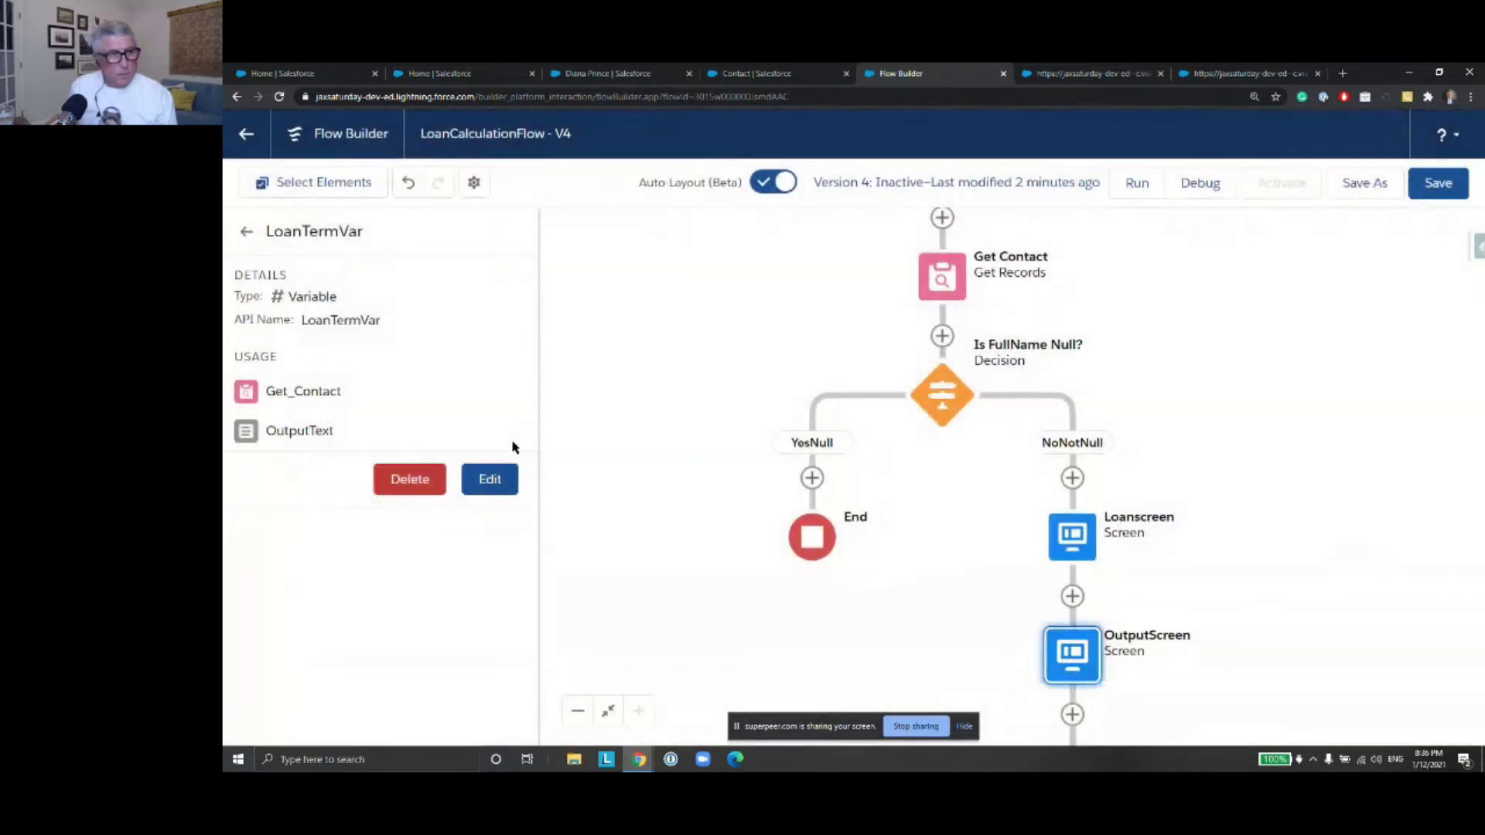
pyautogui.click(246, 231)
# Edit MonthlyPaymentFormula, replacing Loan_Amount with {!LoanAmountVar}
pyautogui.click(361, 315)
pyautogui.write('form')
pyautogui.click(521, 463)
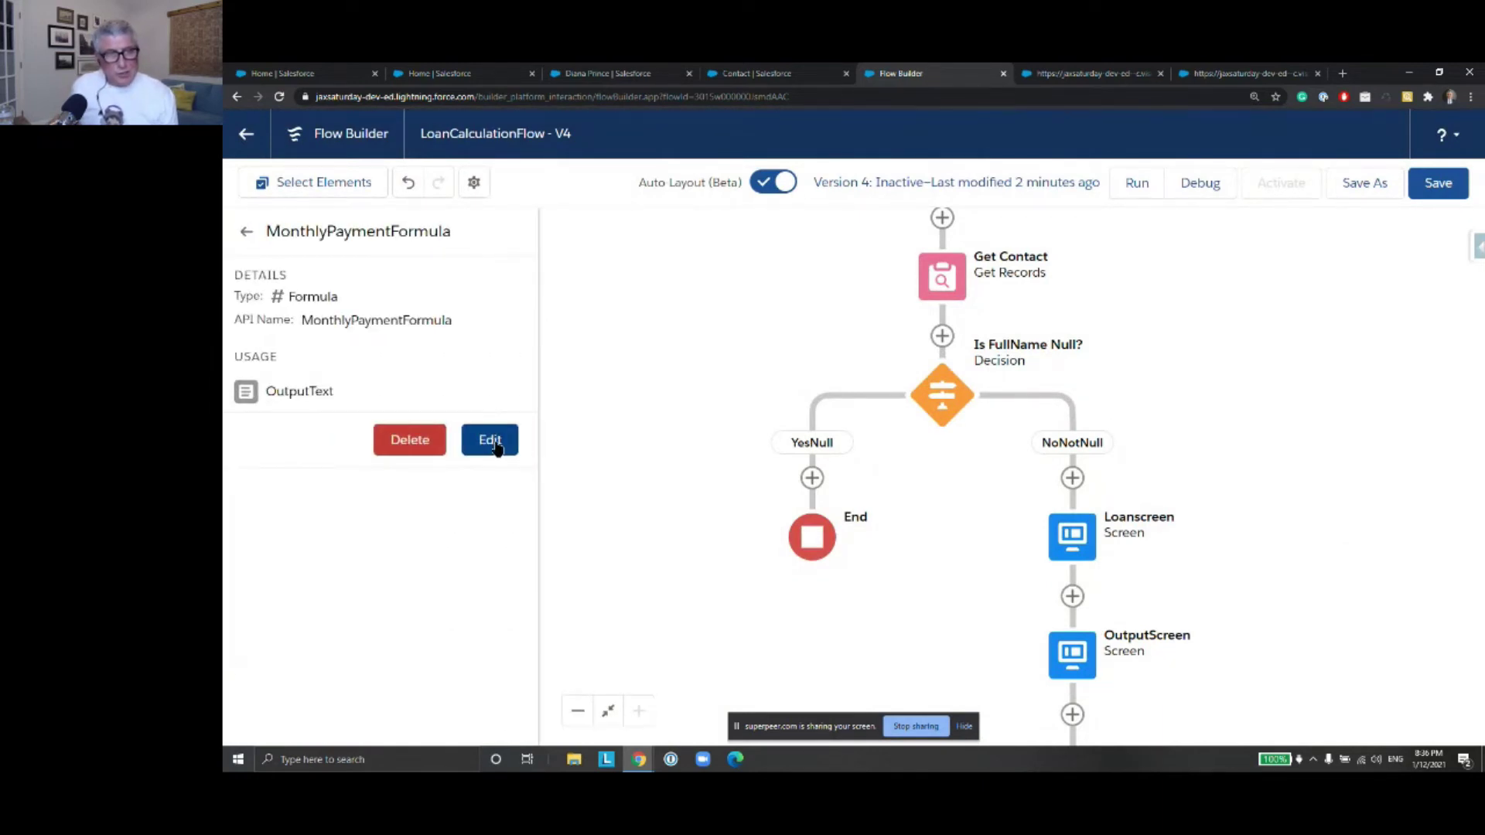
pyautogui.click(491, 440)
pyautogui.click(557, 542)
pyautogui.moveTo(555, 526); pyautogui.dragTo(468, 526)
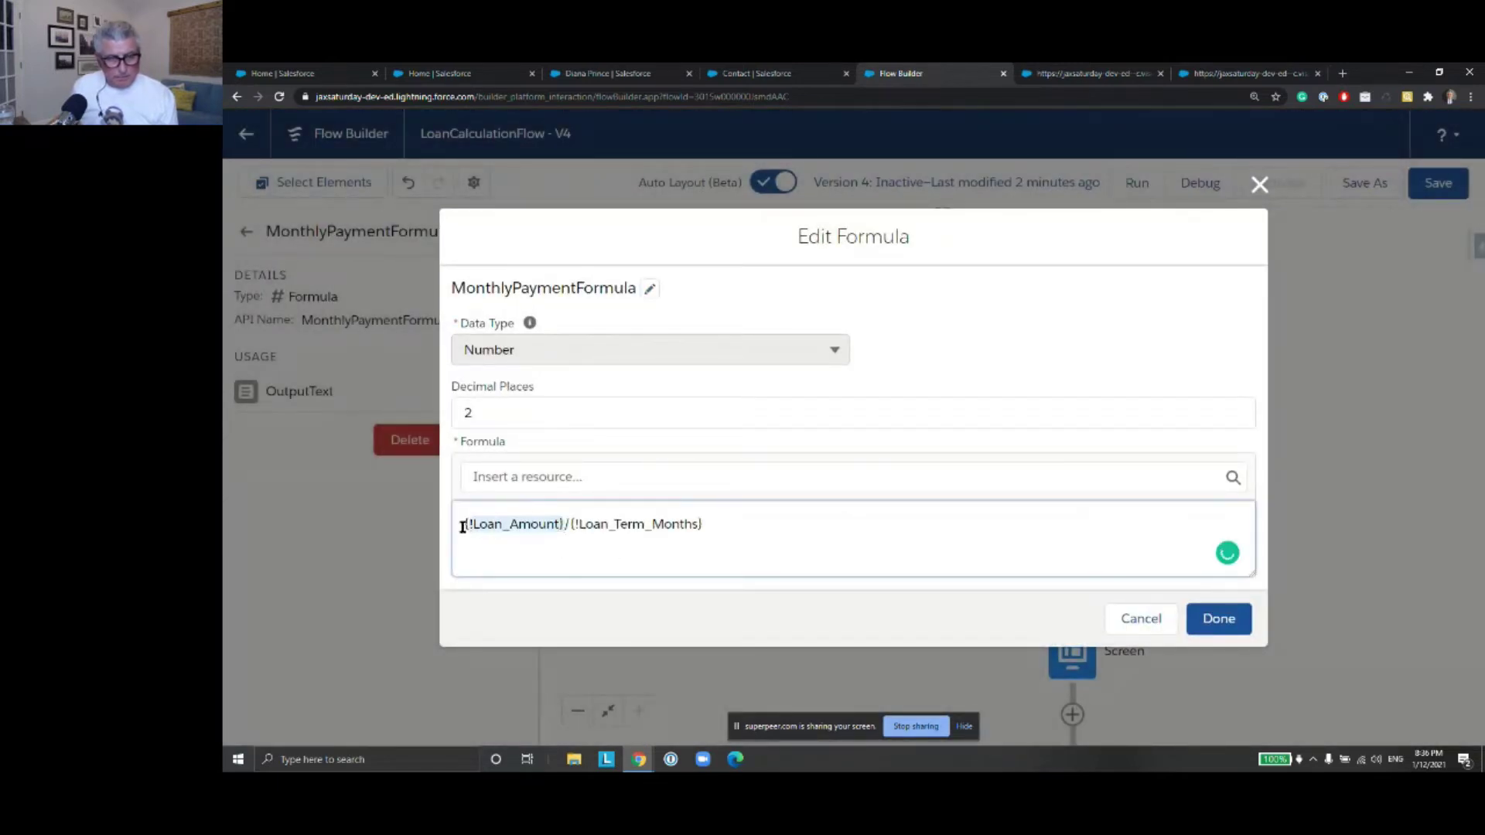
pyautogui.press('BackSpace')
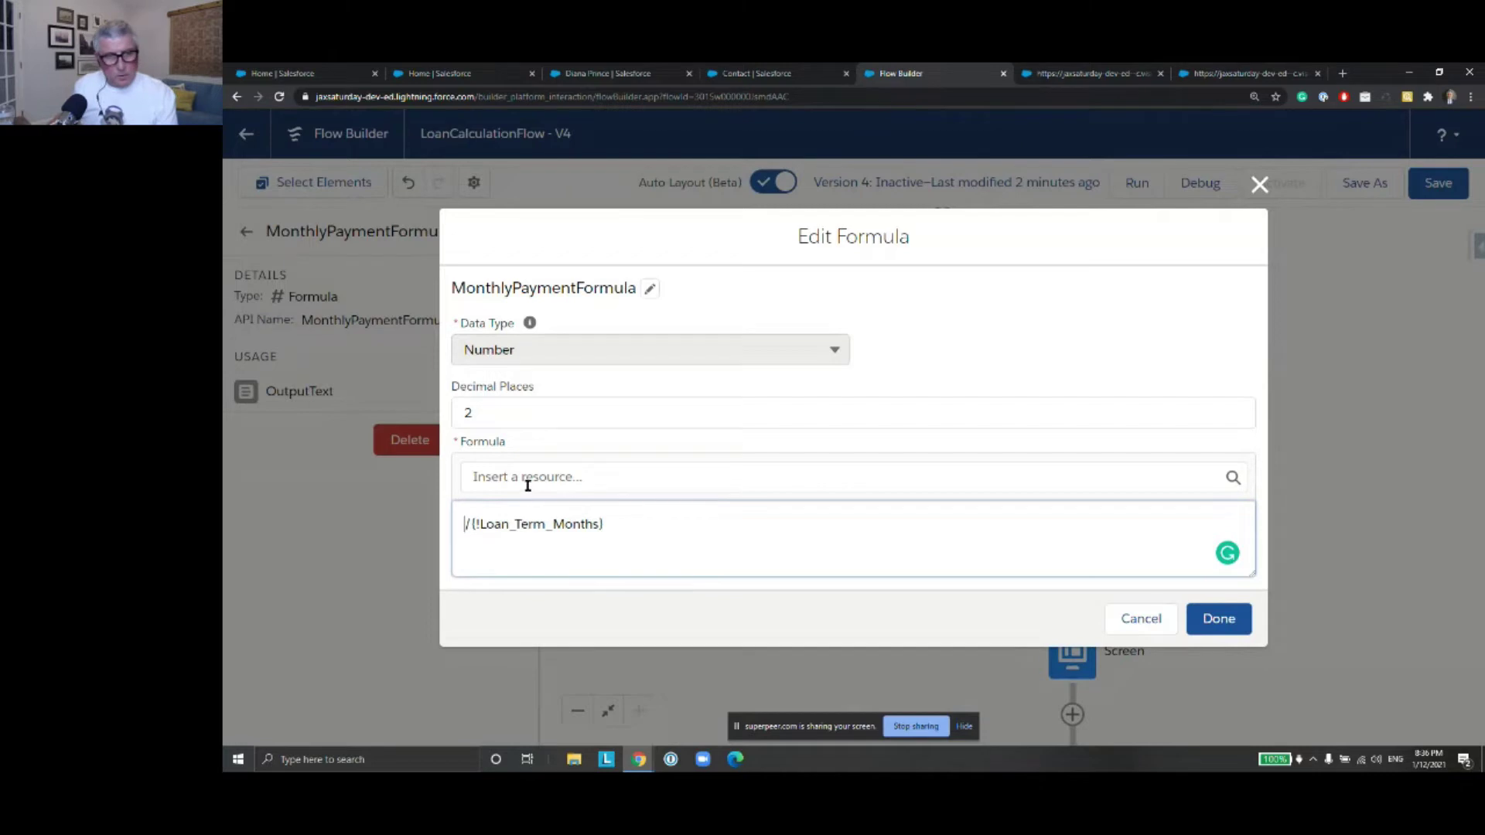
pyautogui.click(526, 479)
pyautogui.write('Loan')
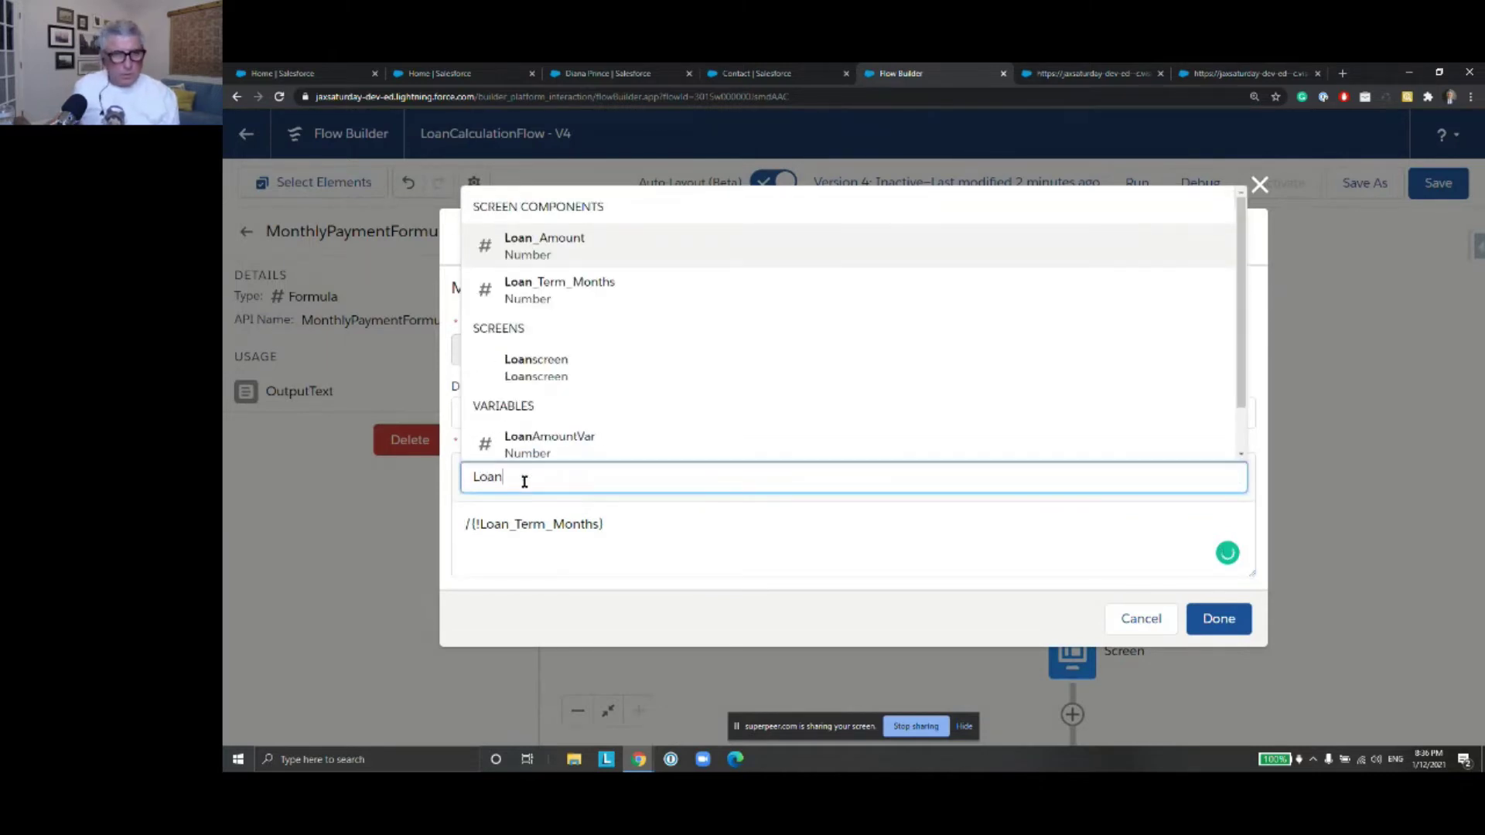
pyautogui.click(580, 441)
# Replace Loan_Term_Months with {!LoanTermVar} as the divisor and apply the formula
pyautogui.moveTo(742, 529); pyautogui.dragTo(584, 523)
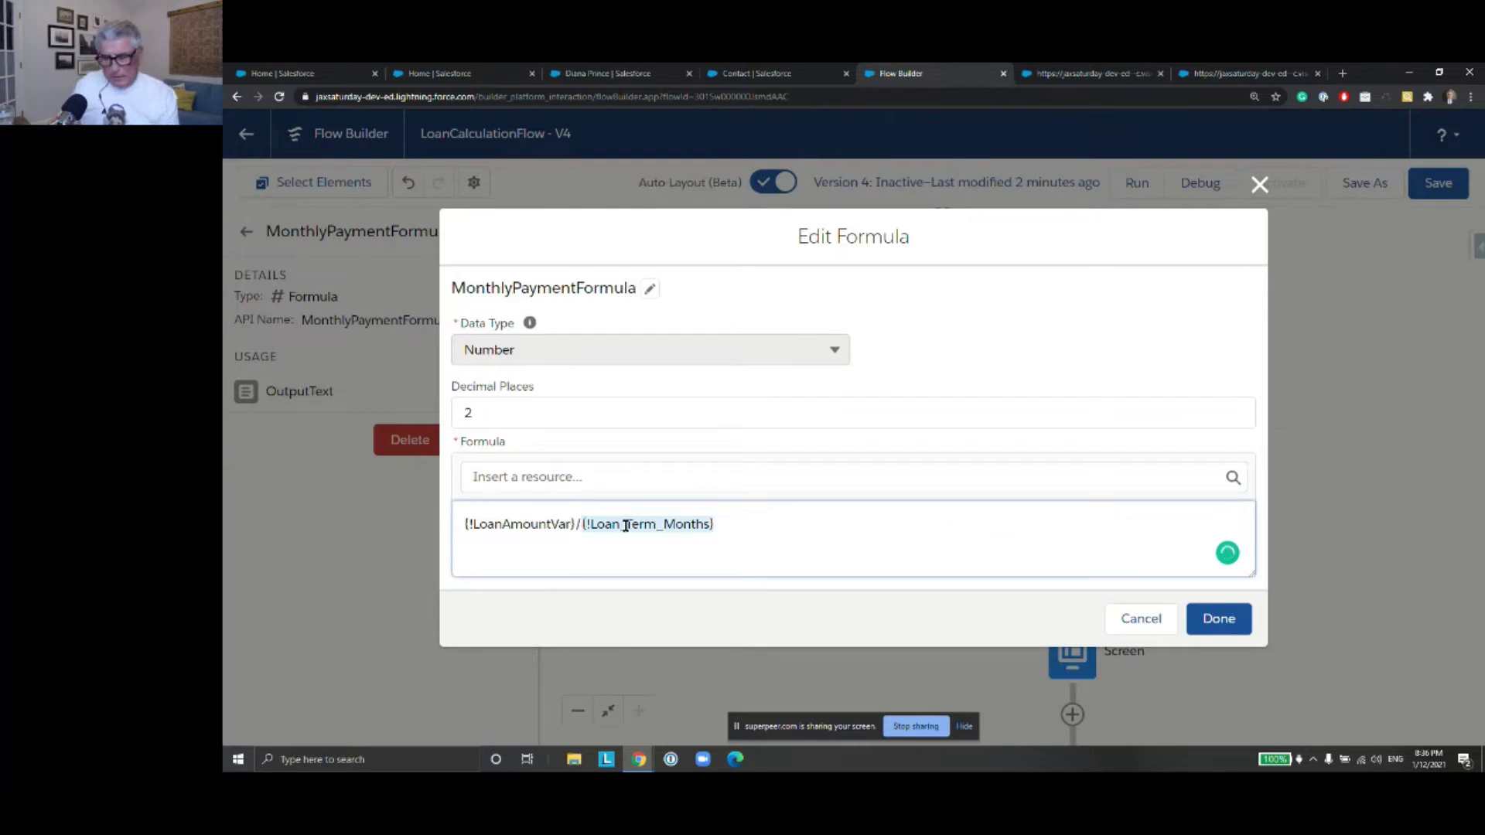
pyautogui.press('BackSpace')
pyautogui.click(605, 478)
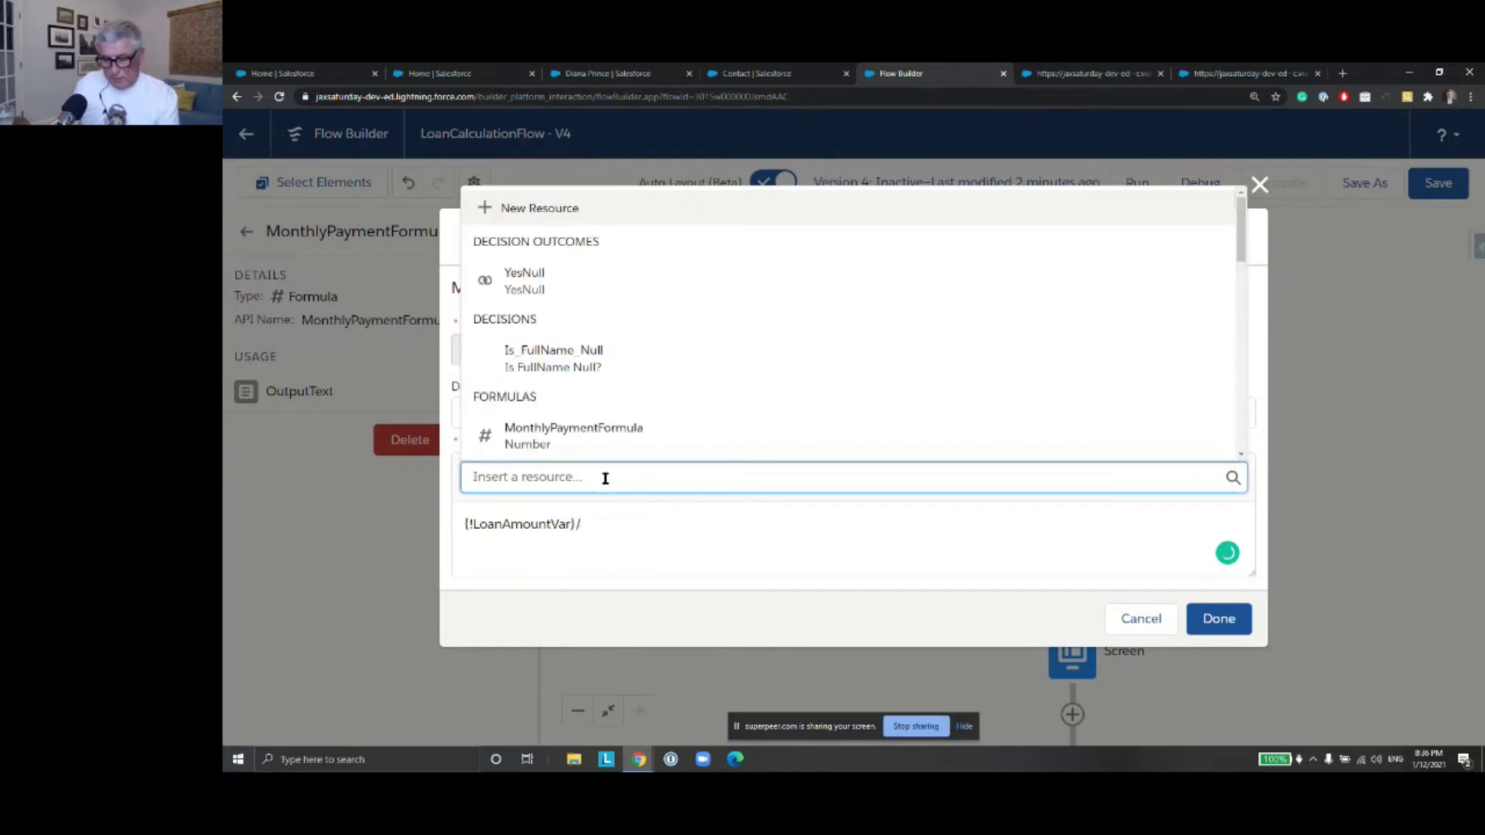
pyautogui.write('Loant')
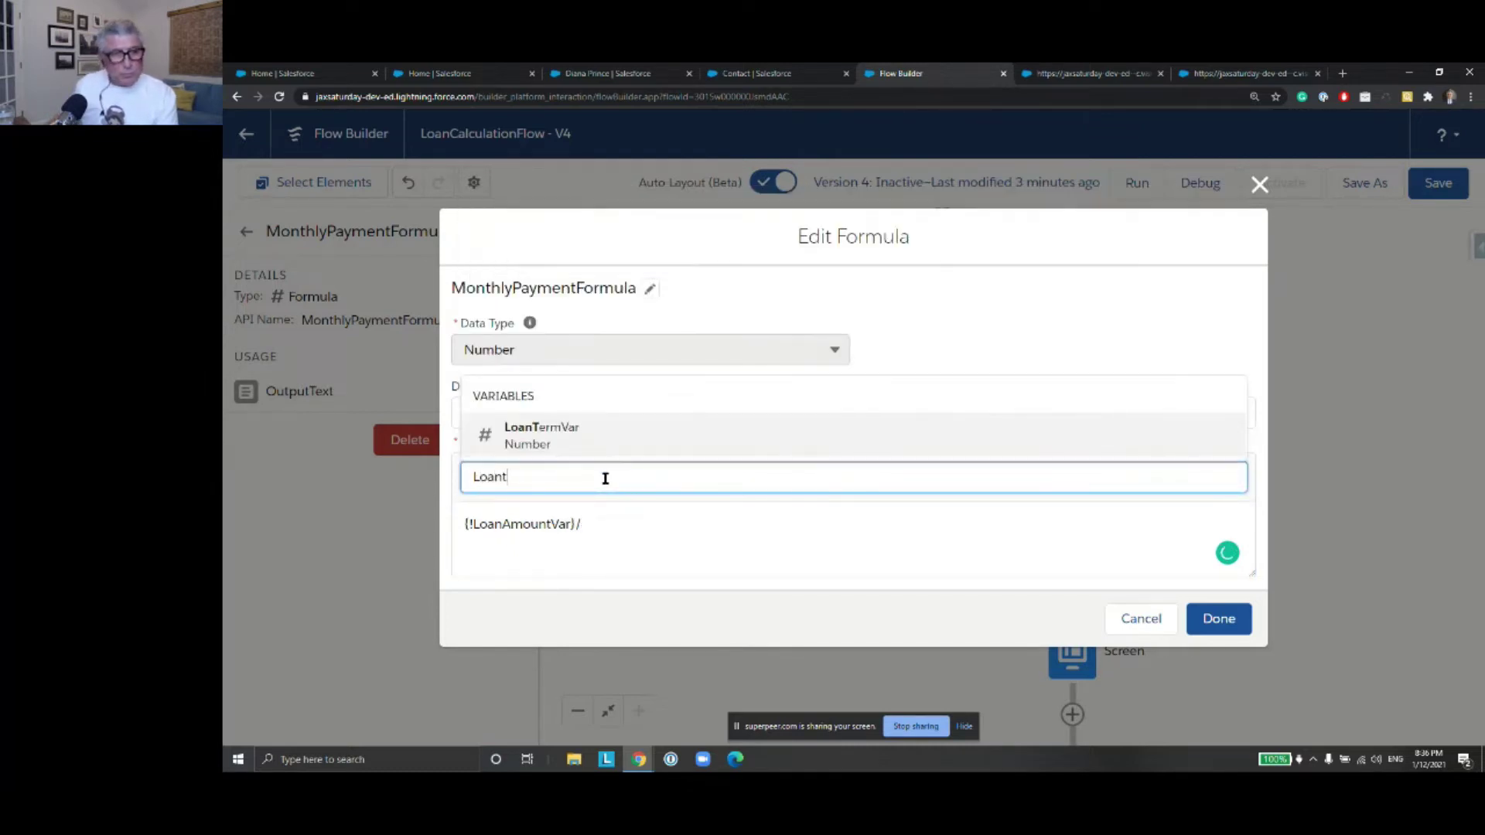
pyautogui.press('Return')
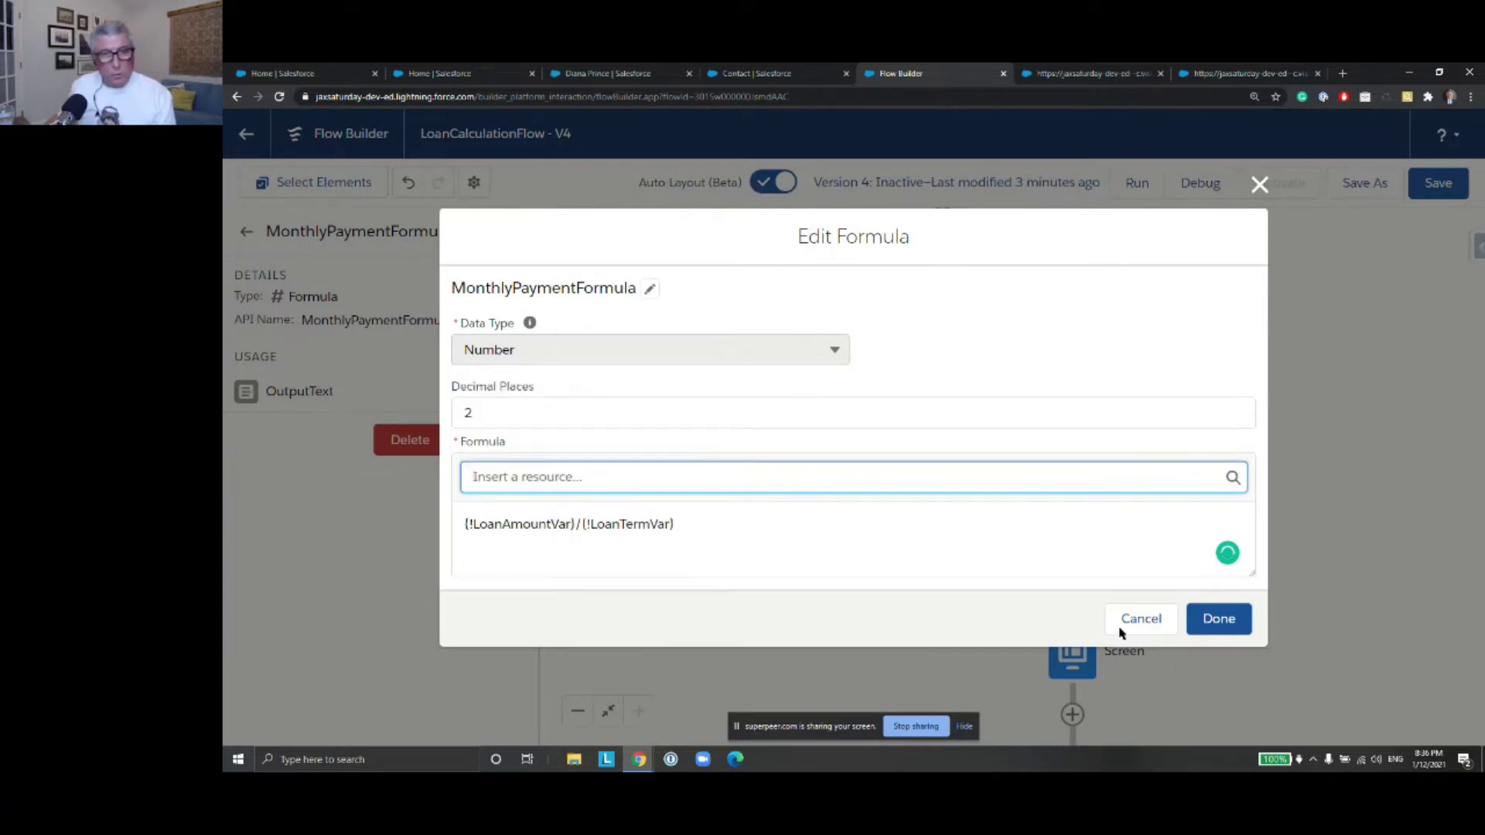
pyautogui.click(1218, 620)
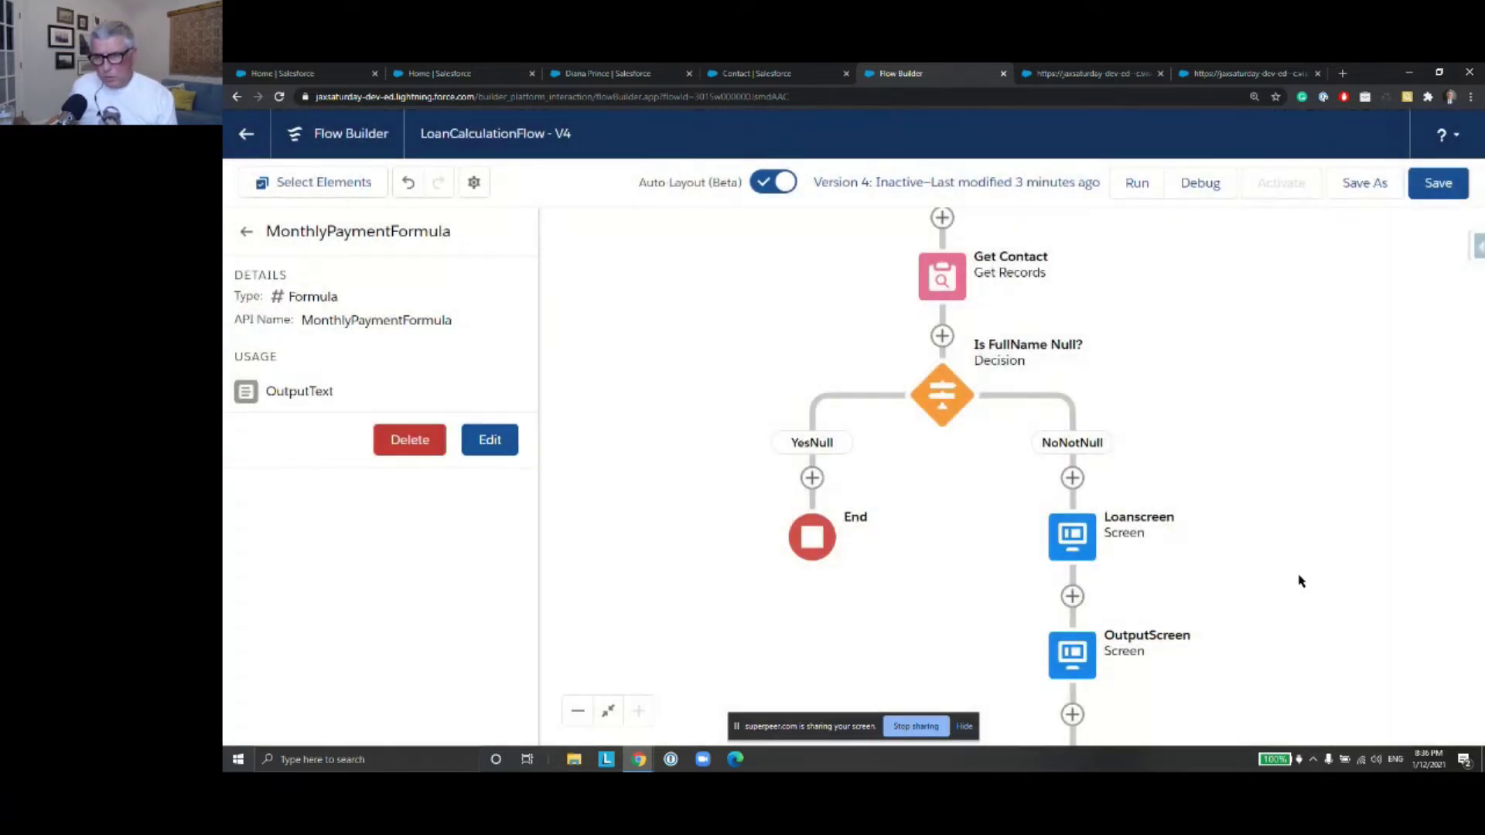
pyautogui.moveTo(1300, 580); pyautogui.dragTo(1273, 497)
pyautogui.click(1048, 574)
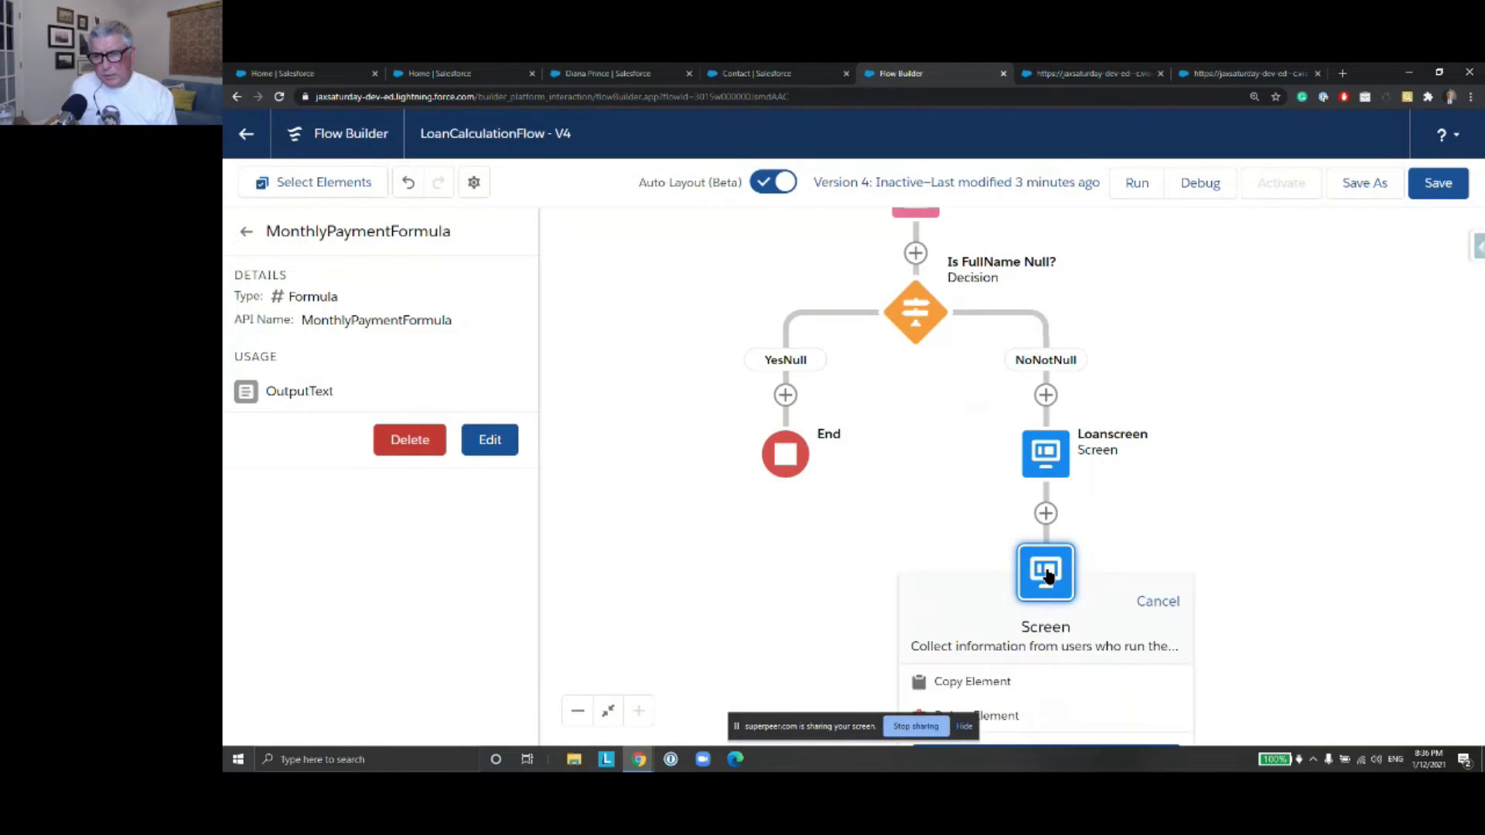
# Close OutputScreen unchanged and open Loanscreen for editing
pyautogui.click(1048, 574)
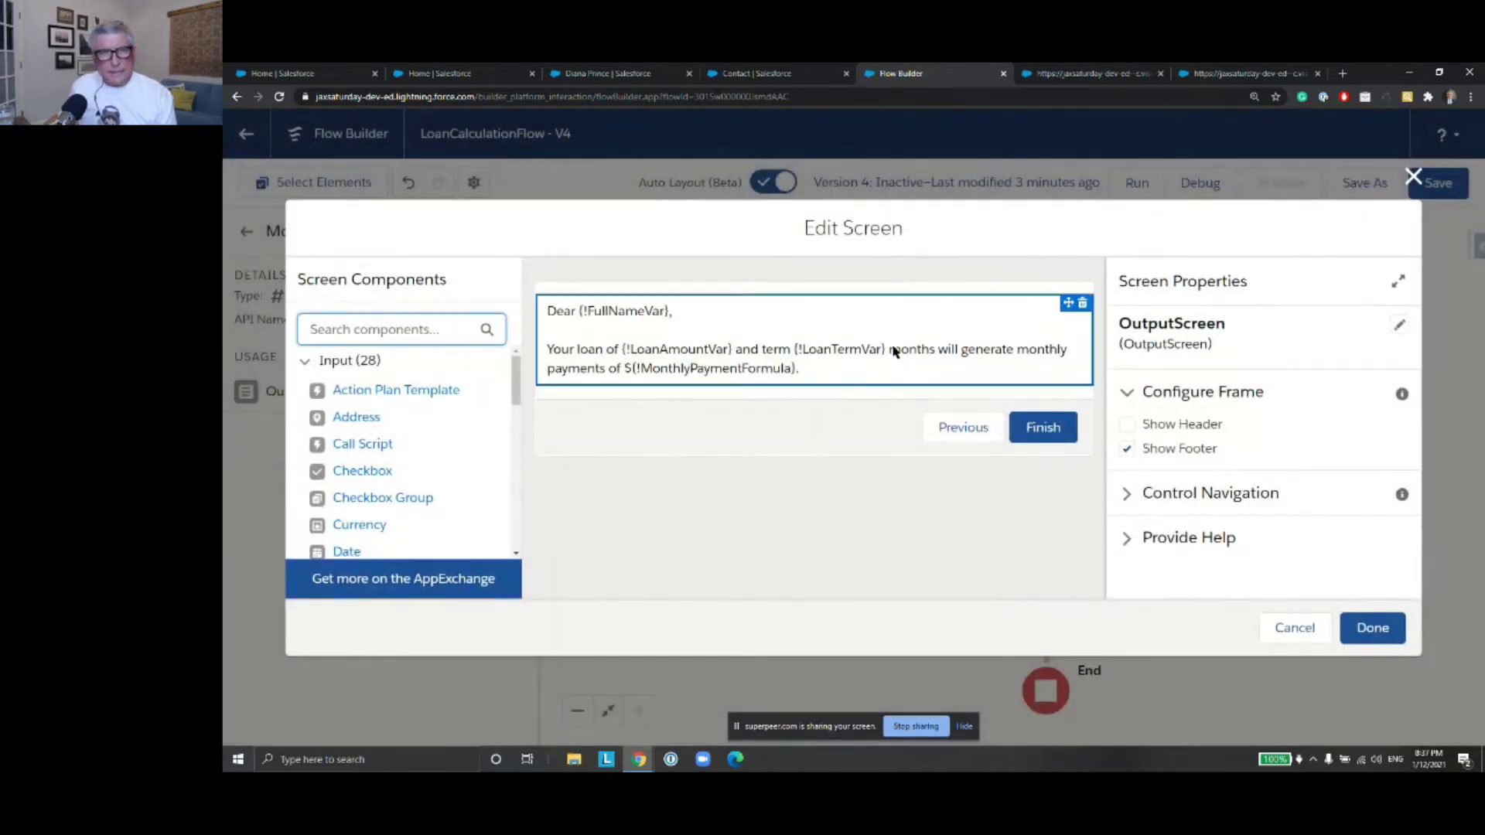
pyautogui.click(1413, 177)
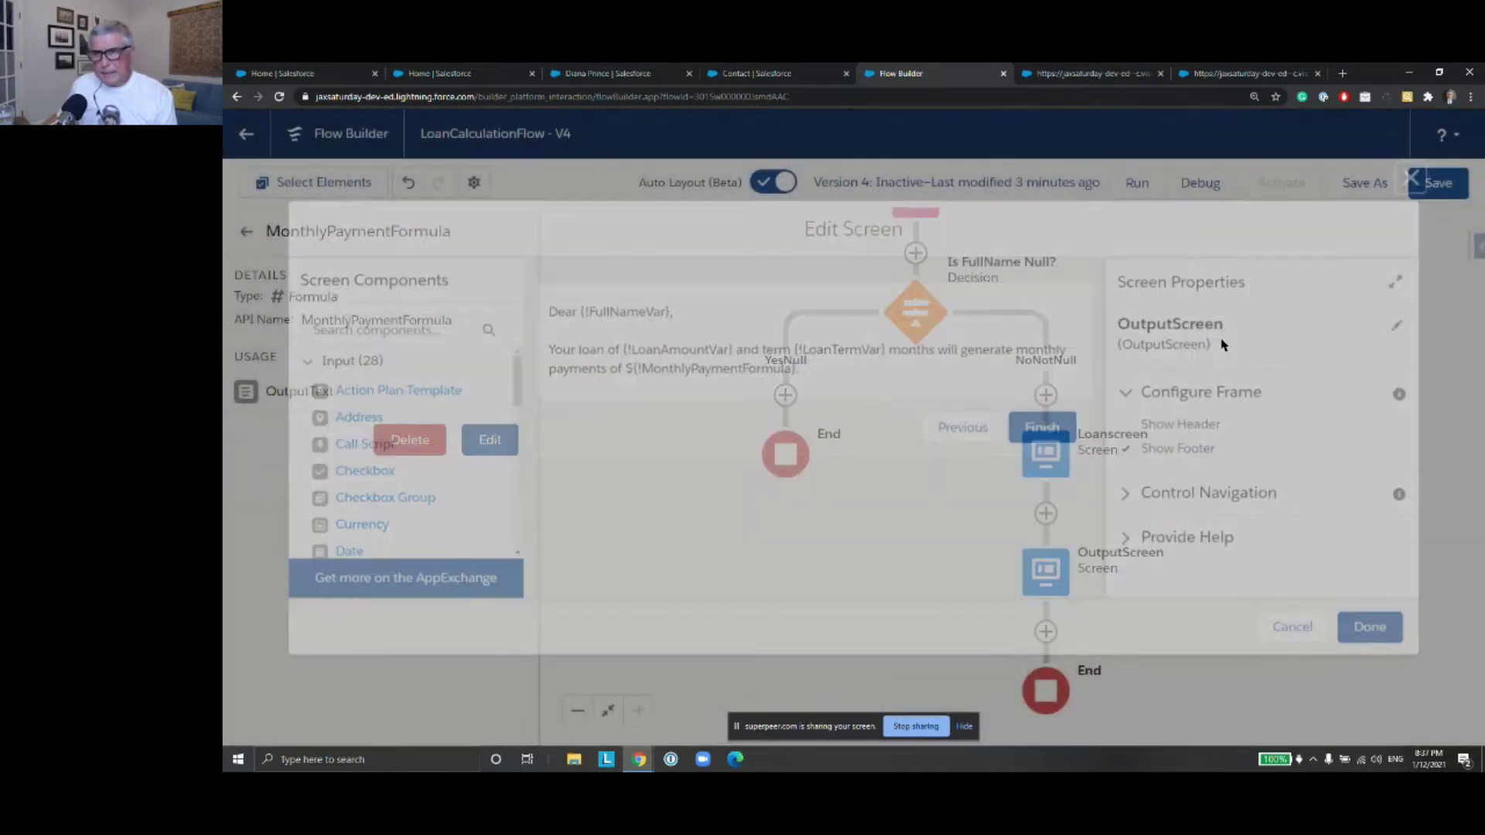
pyautogui.click(1042, 453)
pyautogui.doubleClick(1042, 453)
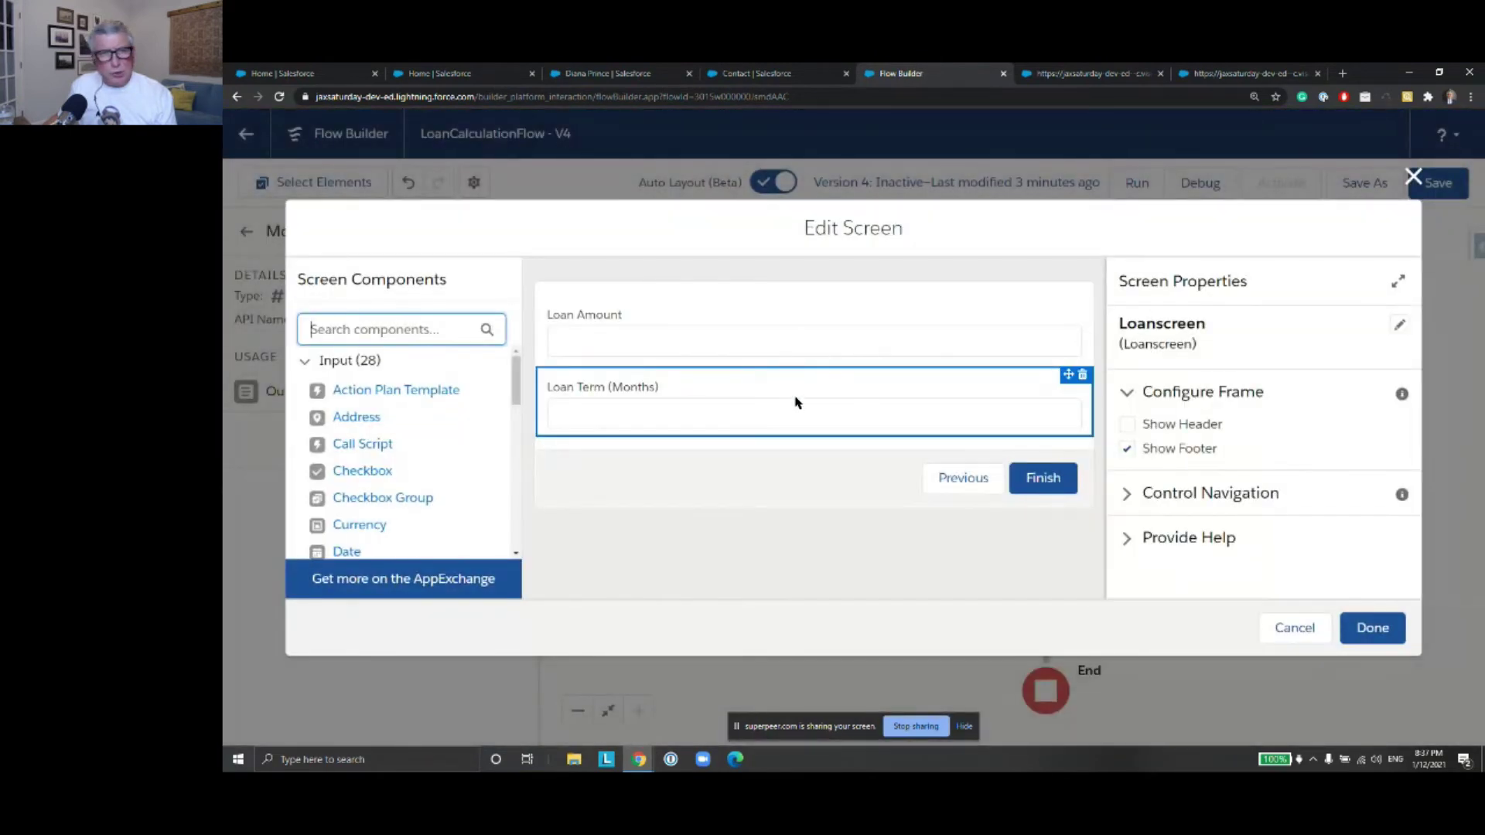
# Delete the Loan Amount and Loan Term (Months) inputs and apply the emptied Loanscreen
pyautogui.click(849, 333)
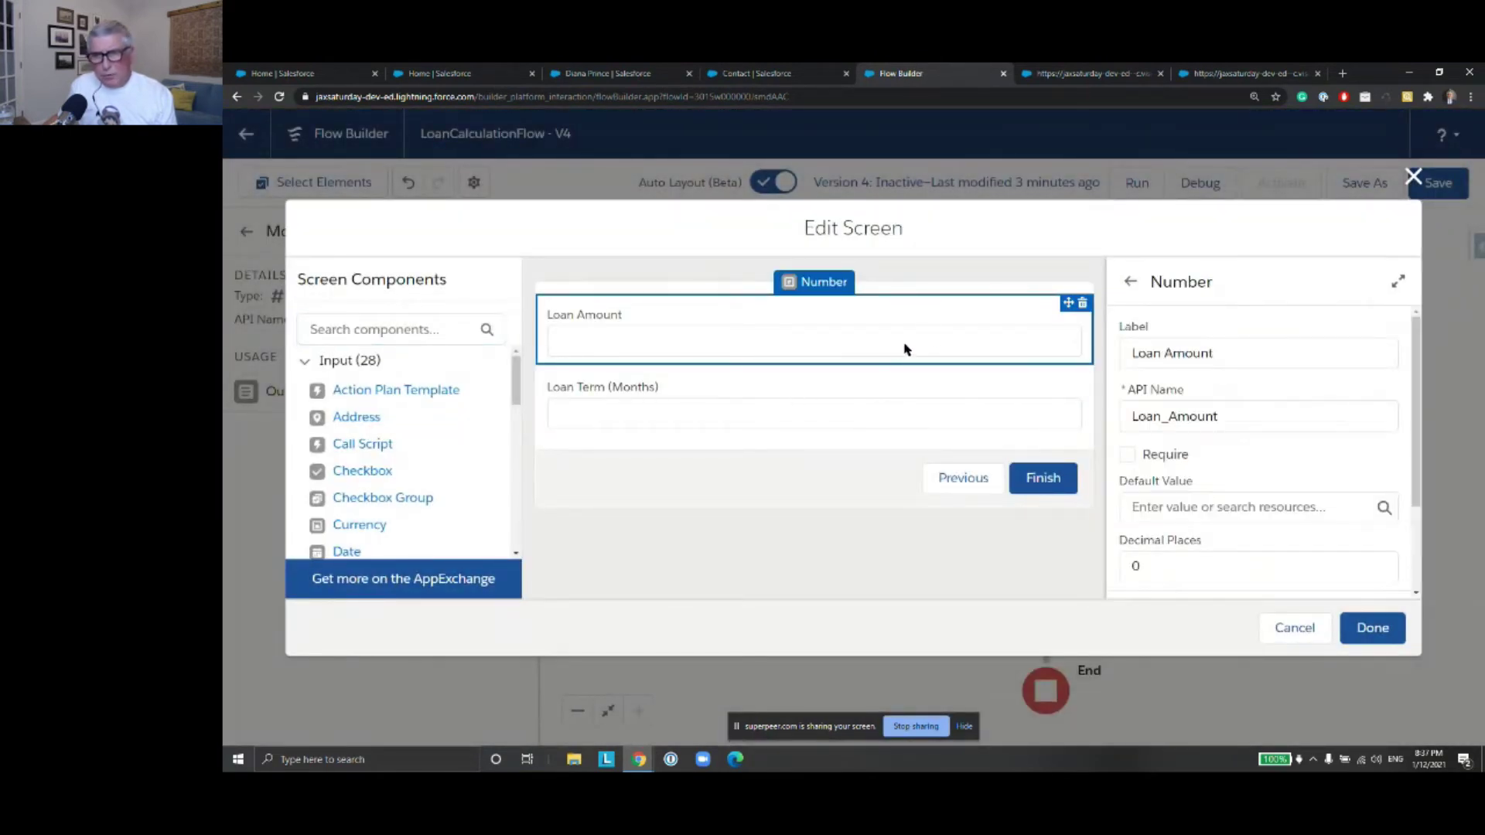
pyautogui.click(1084, 304)
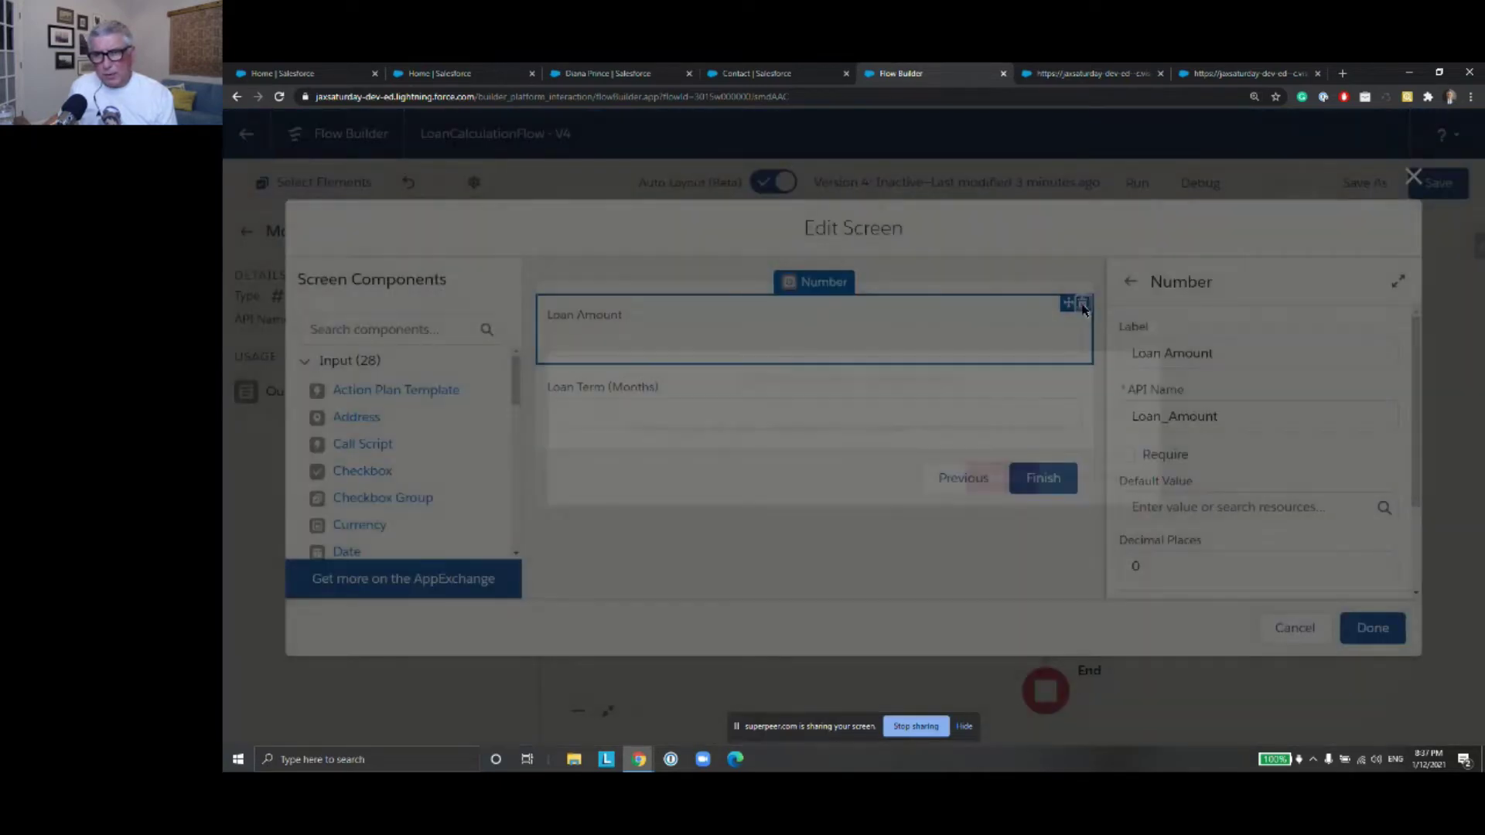
pyautogui.click(1022, 481)
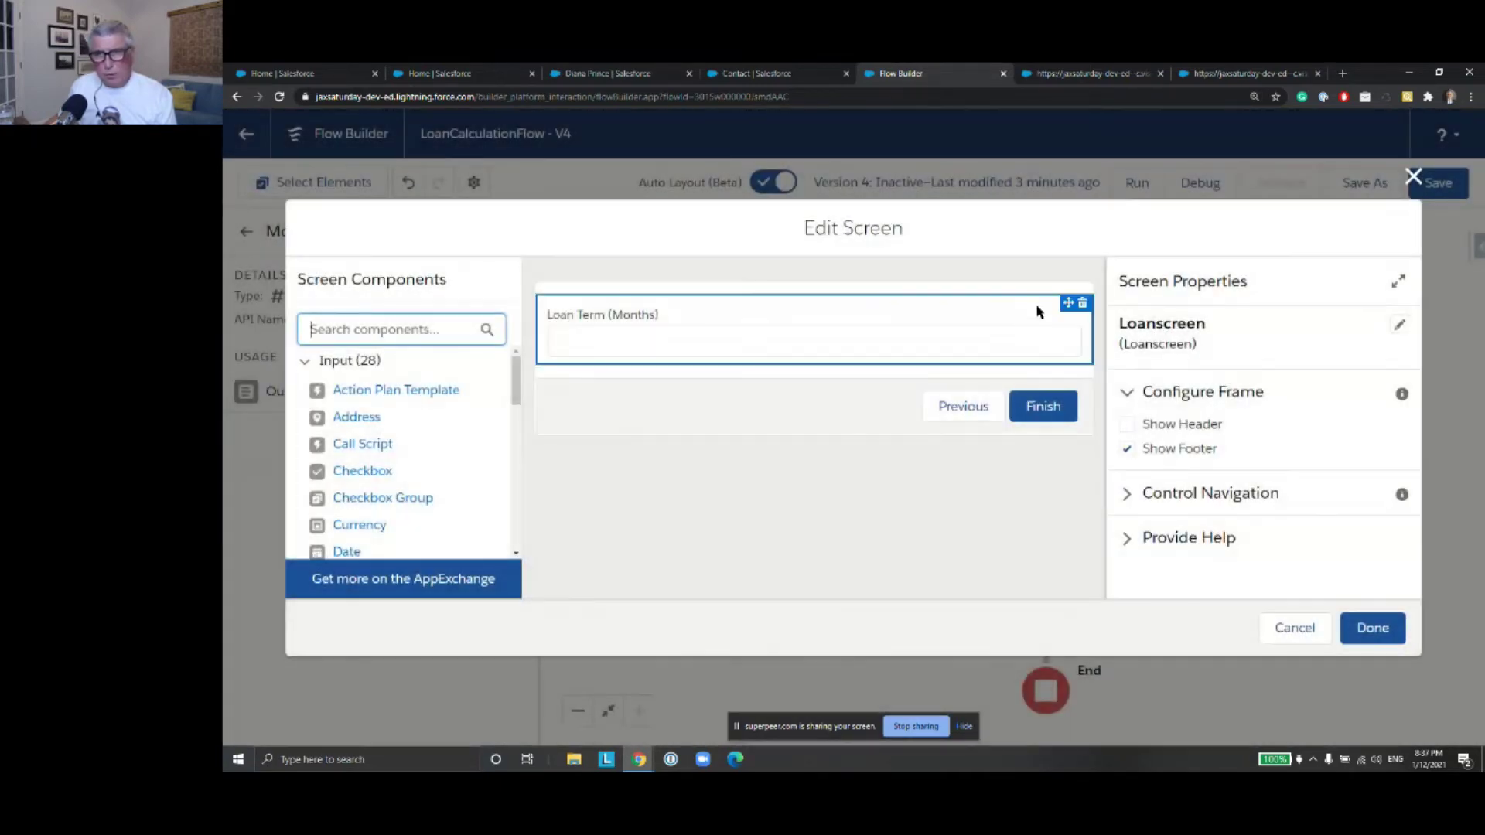
pyautogui.click(1081, 305)
pyautogui.click(998, 478)
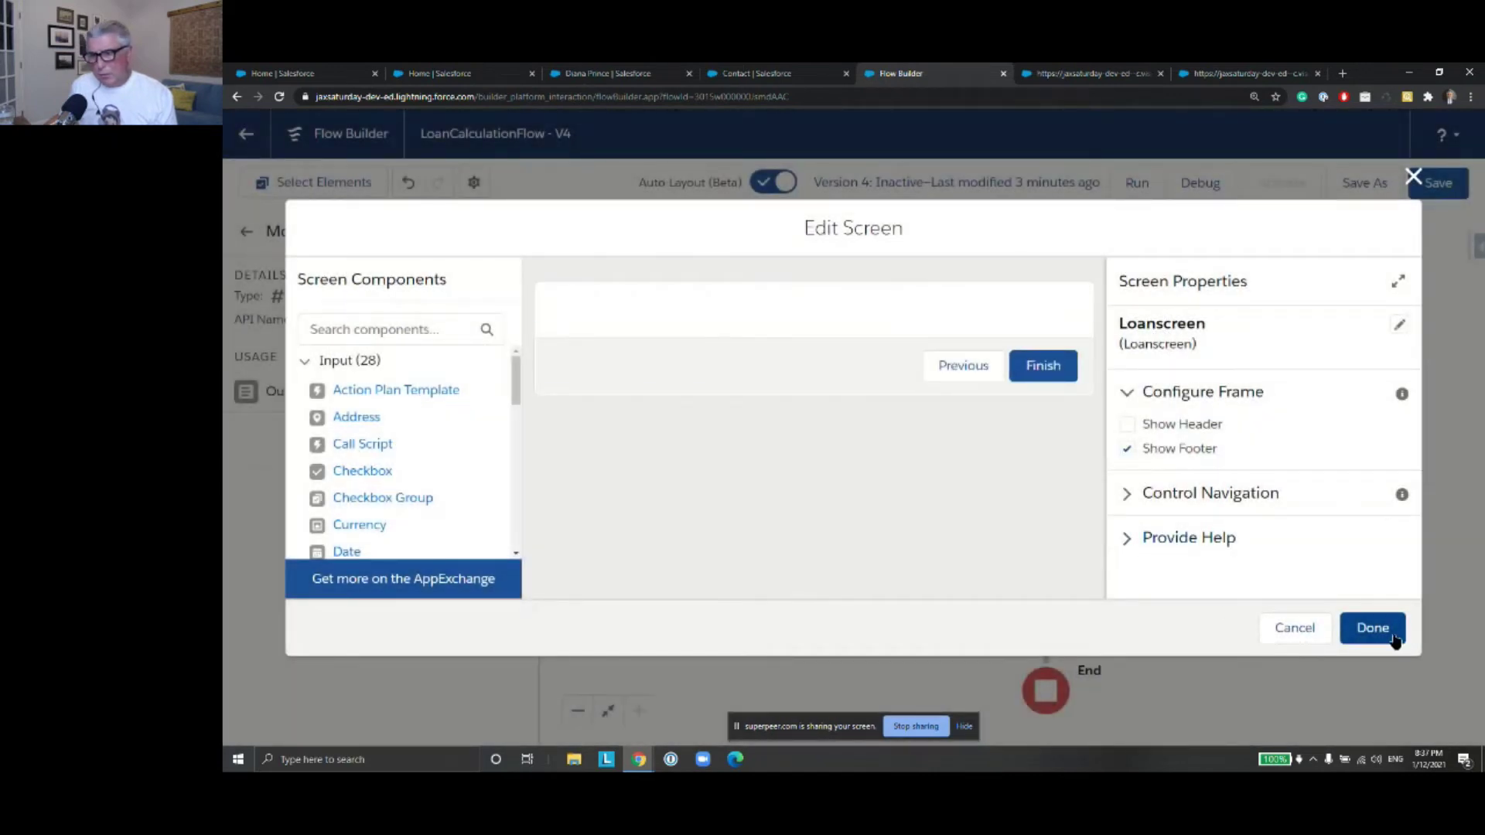
pyautogui.click(1390, 637)
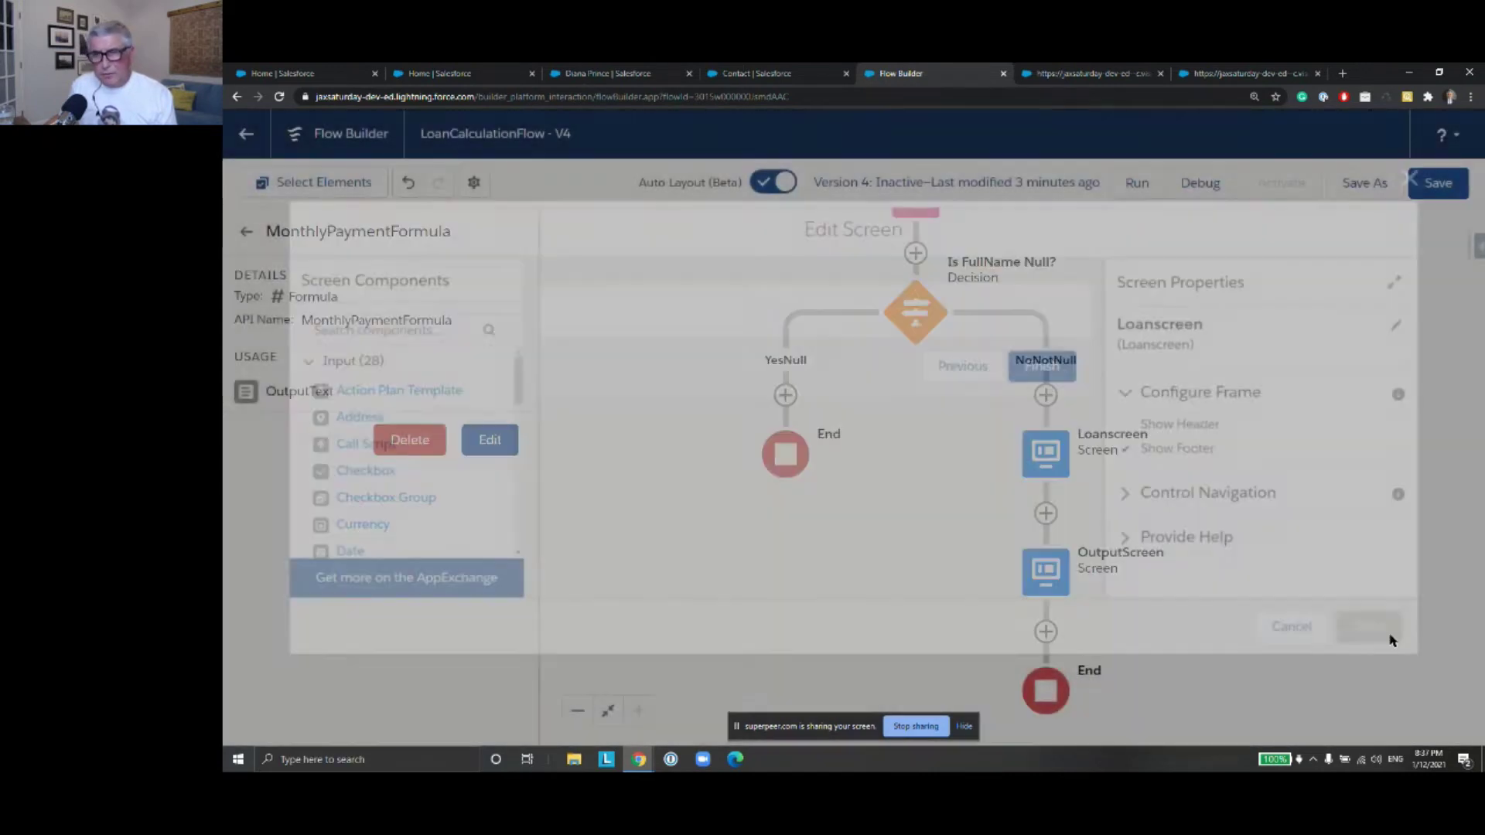
pyautogui.click(1054, 457)
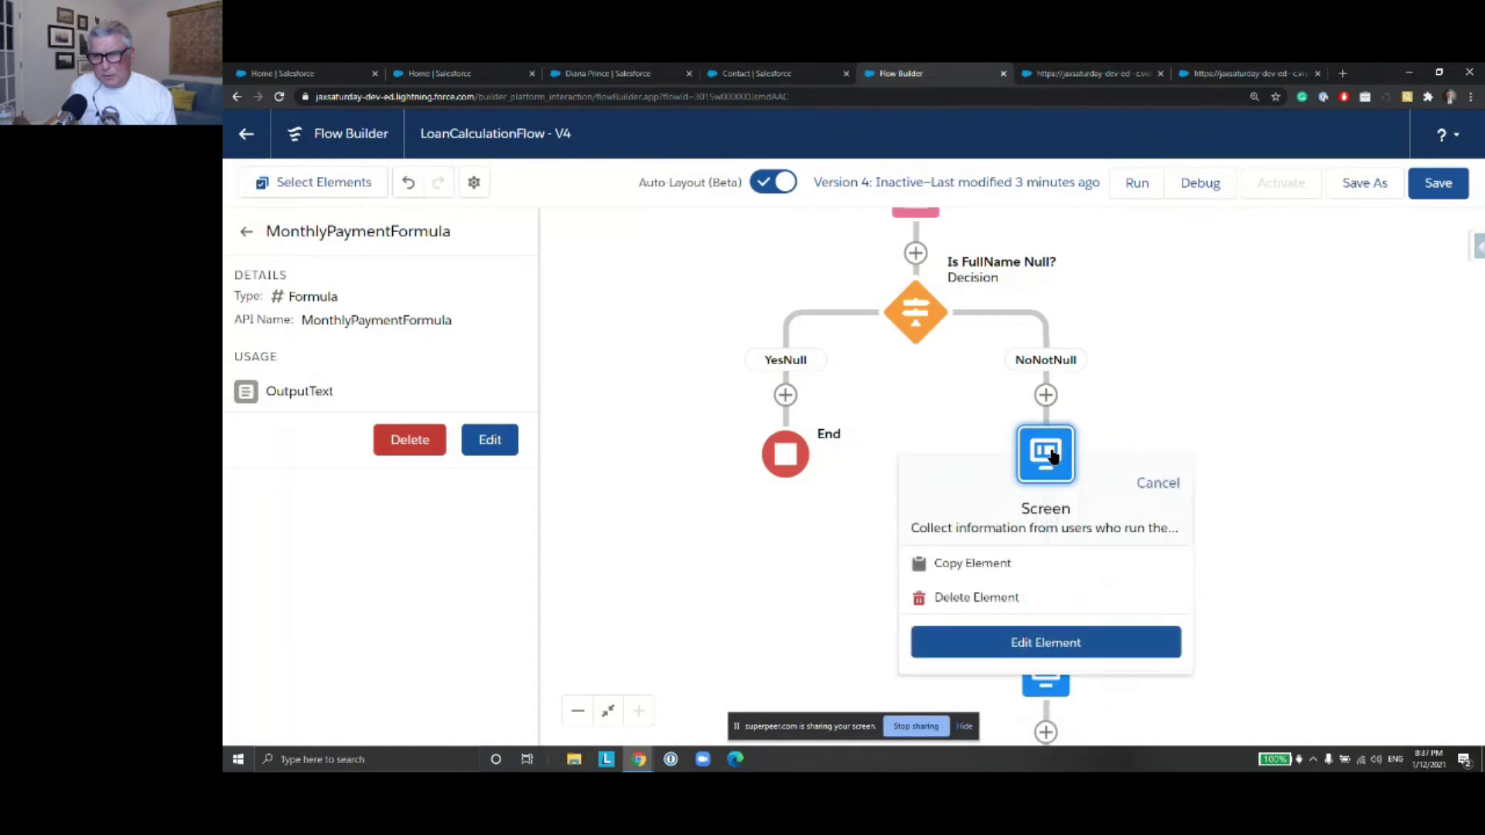
# Delete the emptied Loanscreen element, then save LoanCalculationFlow V4
pyautogui.click(1037, 600)
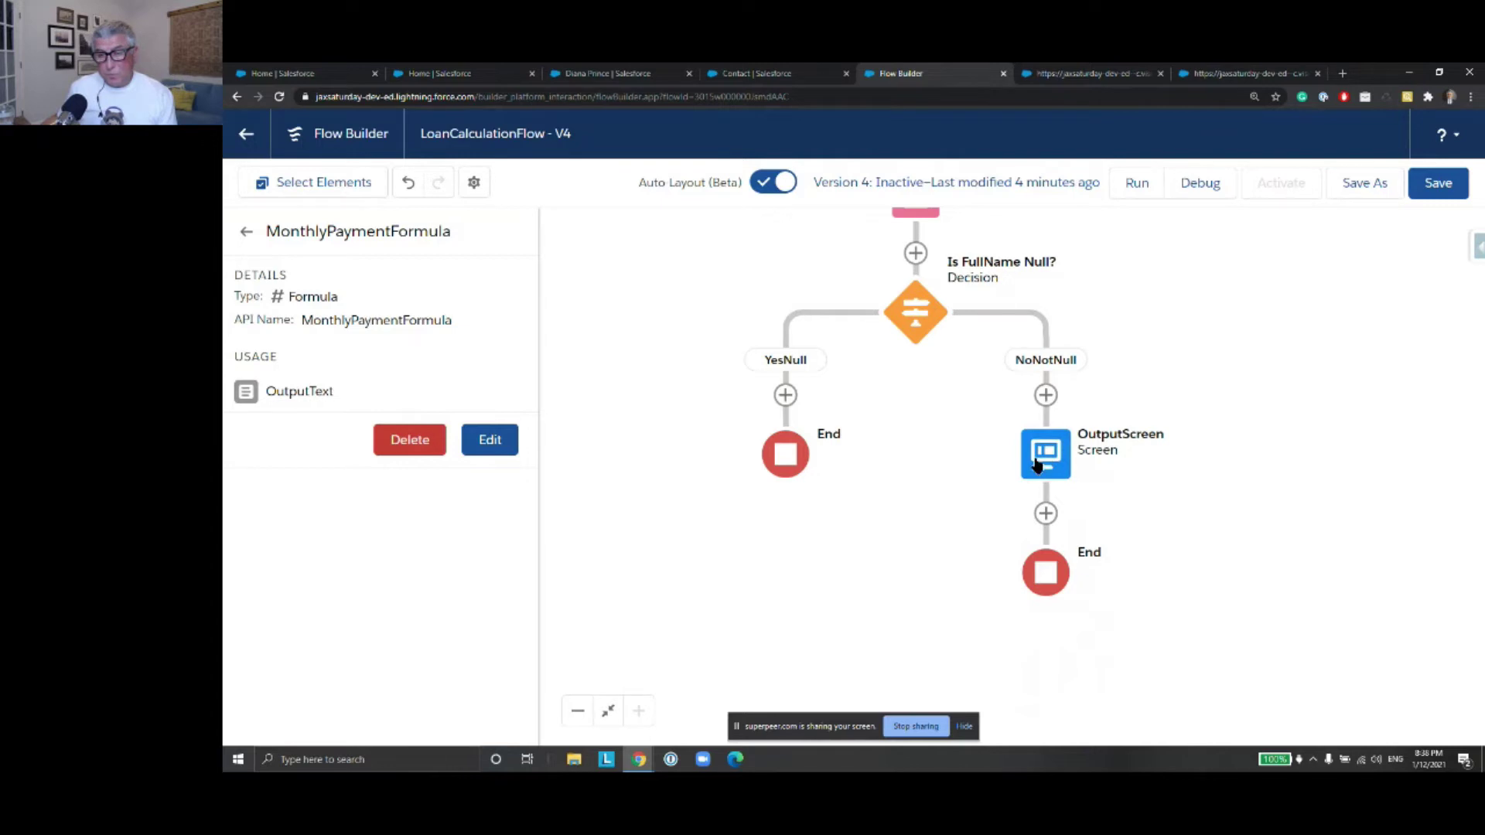
pyautogui.click(1452, 195)
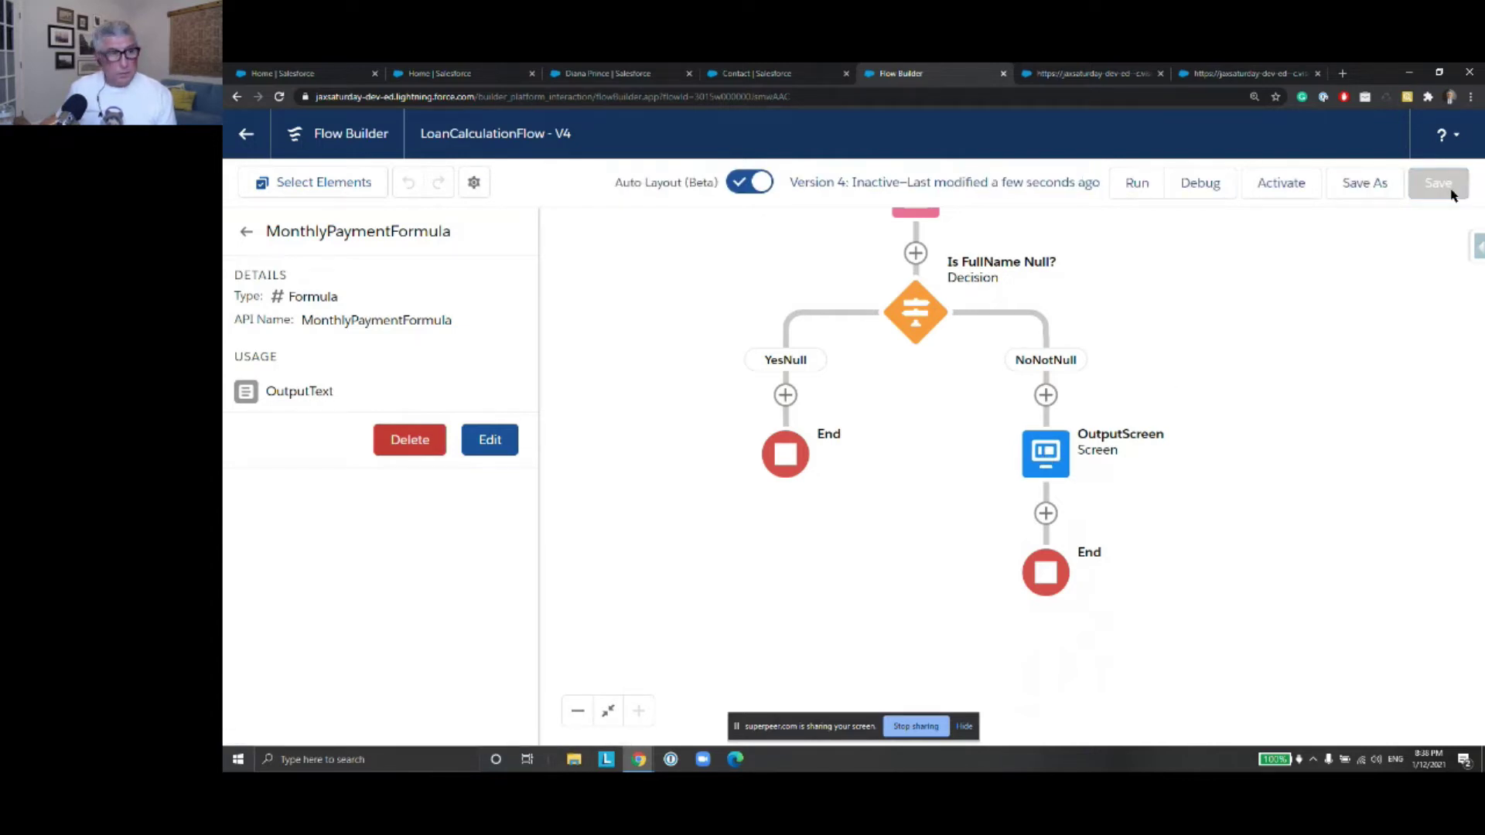
pyautogui.click(246, 232)
pyautogui.moveTo(1290, 351); pyautogui.dragTo(1316, 546)
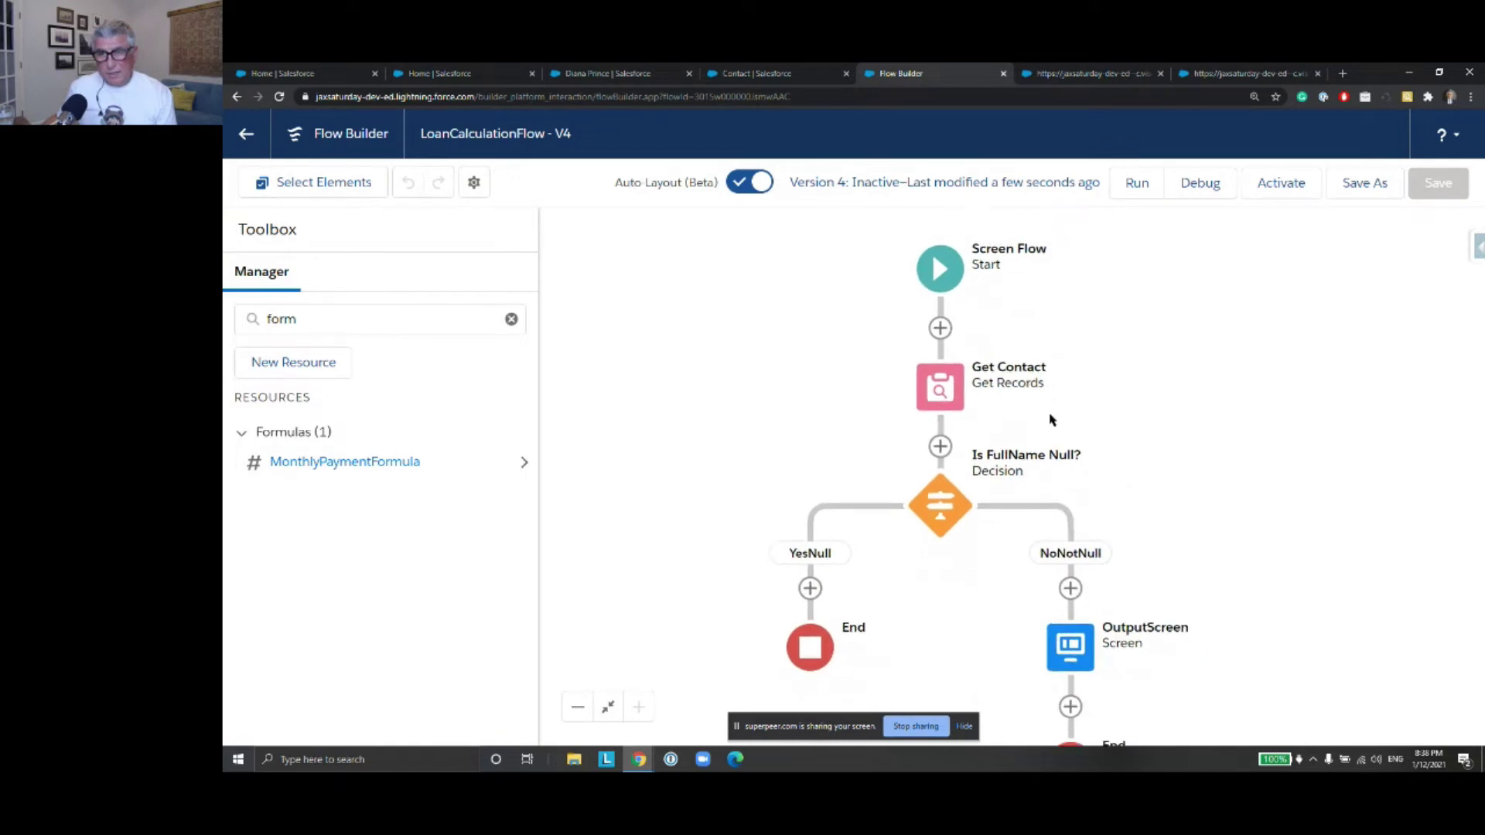
pyautogui.click(956, 399)
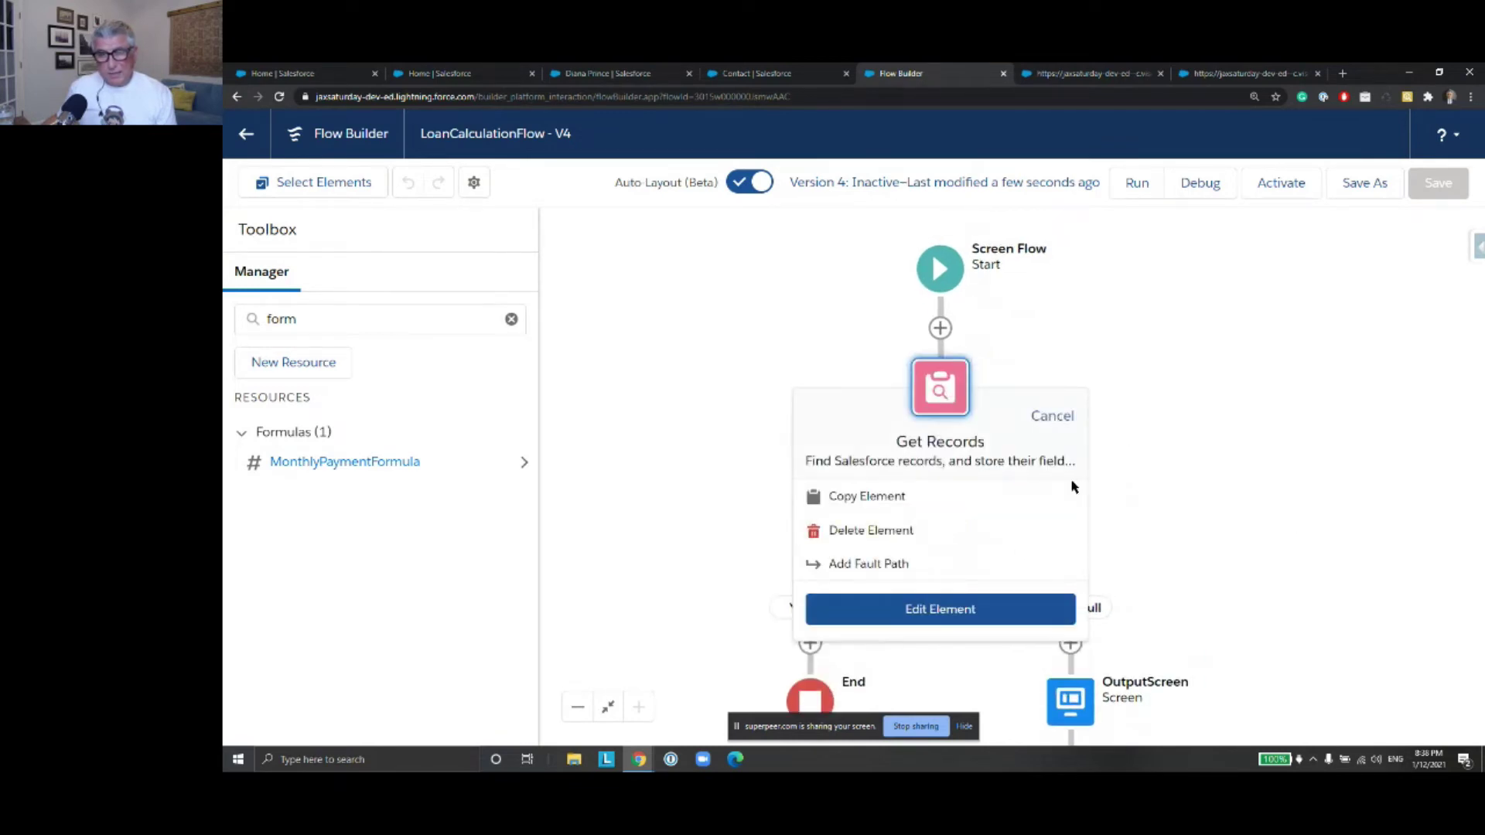
pyautogui.click(1024, 609)
pyautogui.scroll(-10, 1028, 434)
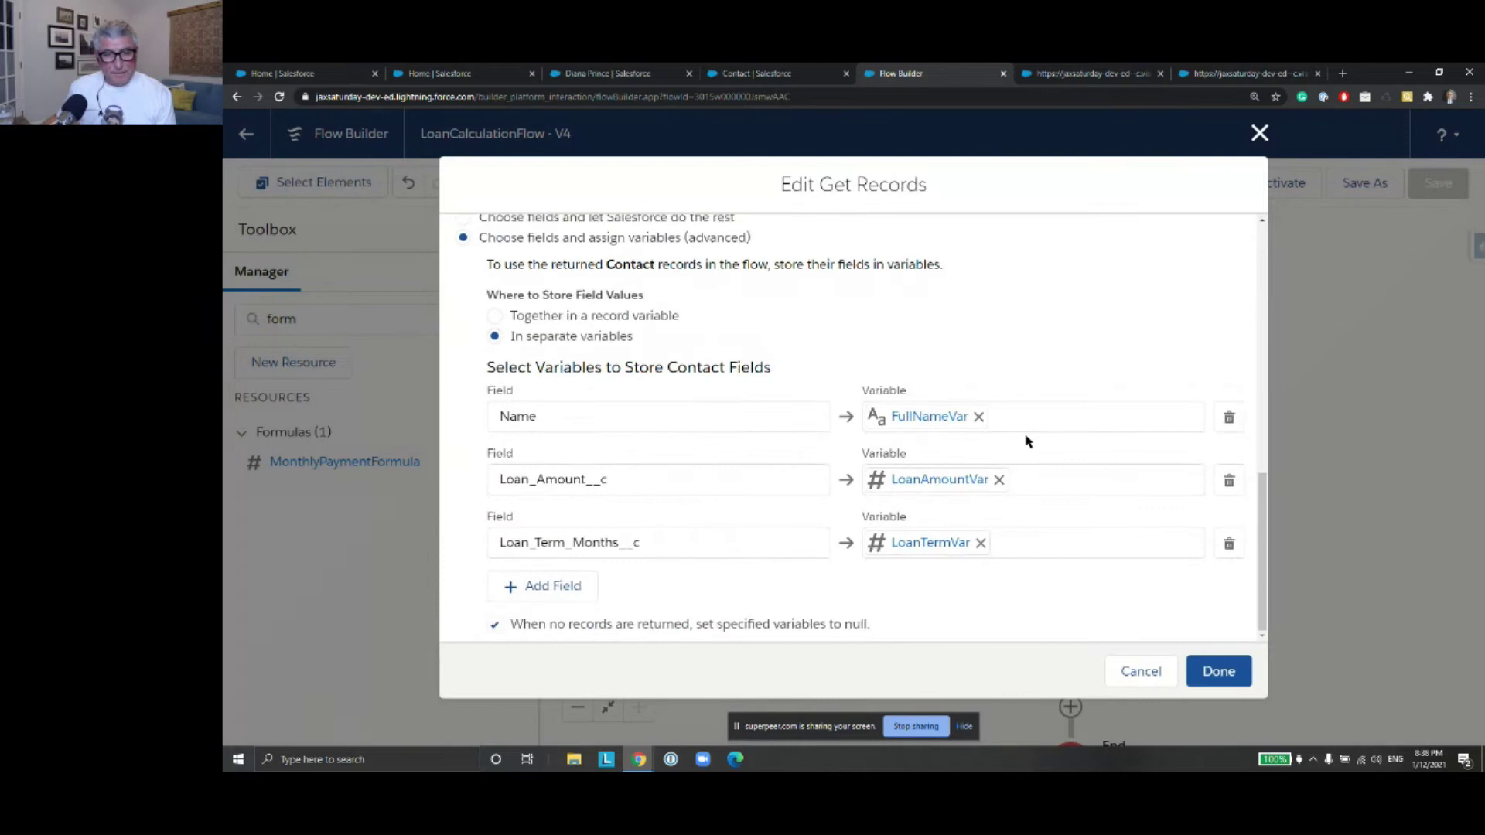
pyautogui.click(1260, 135)
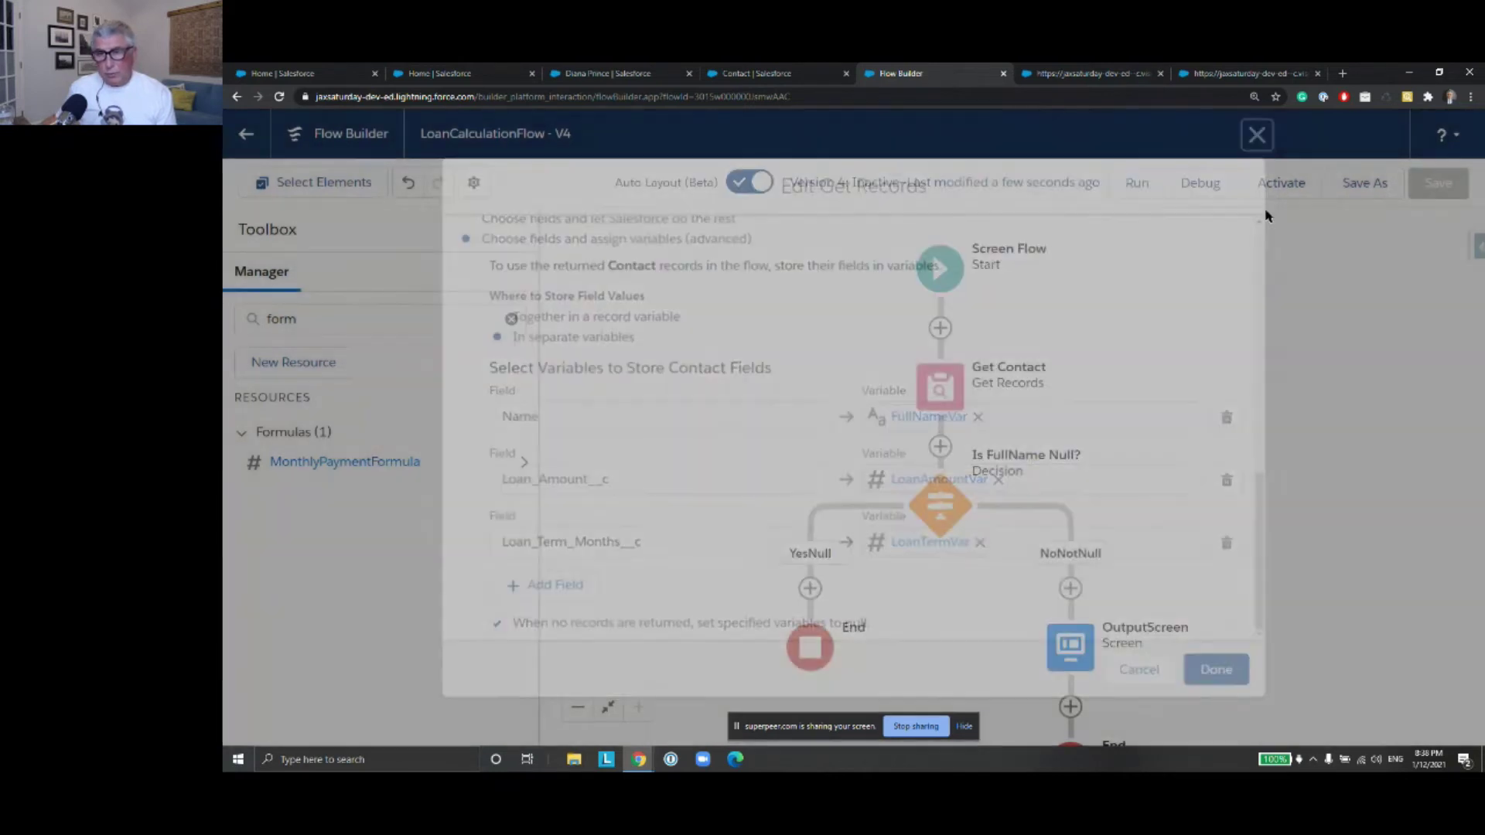
pyautogui.scroll(-2, 1263, 474)
pyautogui.scroll(-1, 1257, 403)
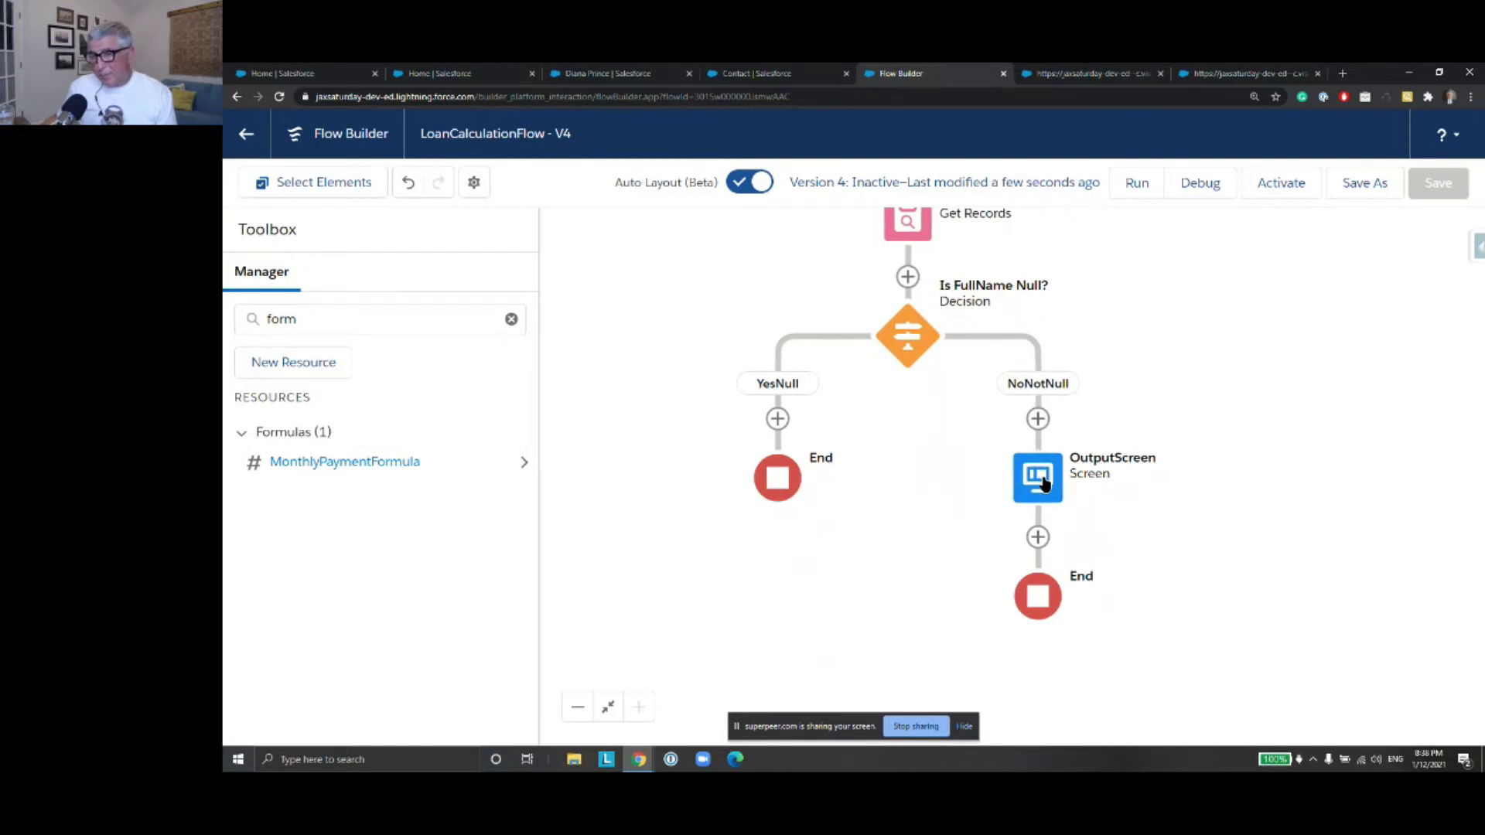
pyautogui.doubleClick(1042, 483)
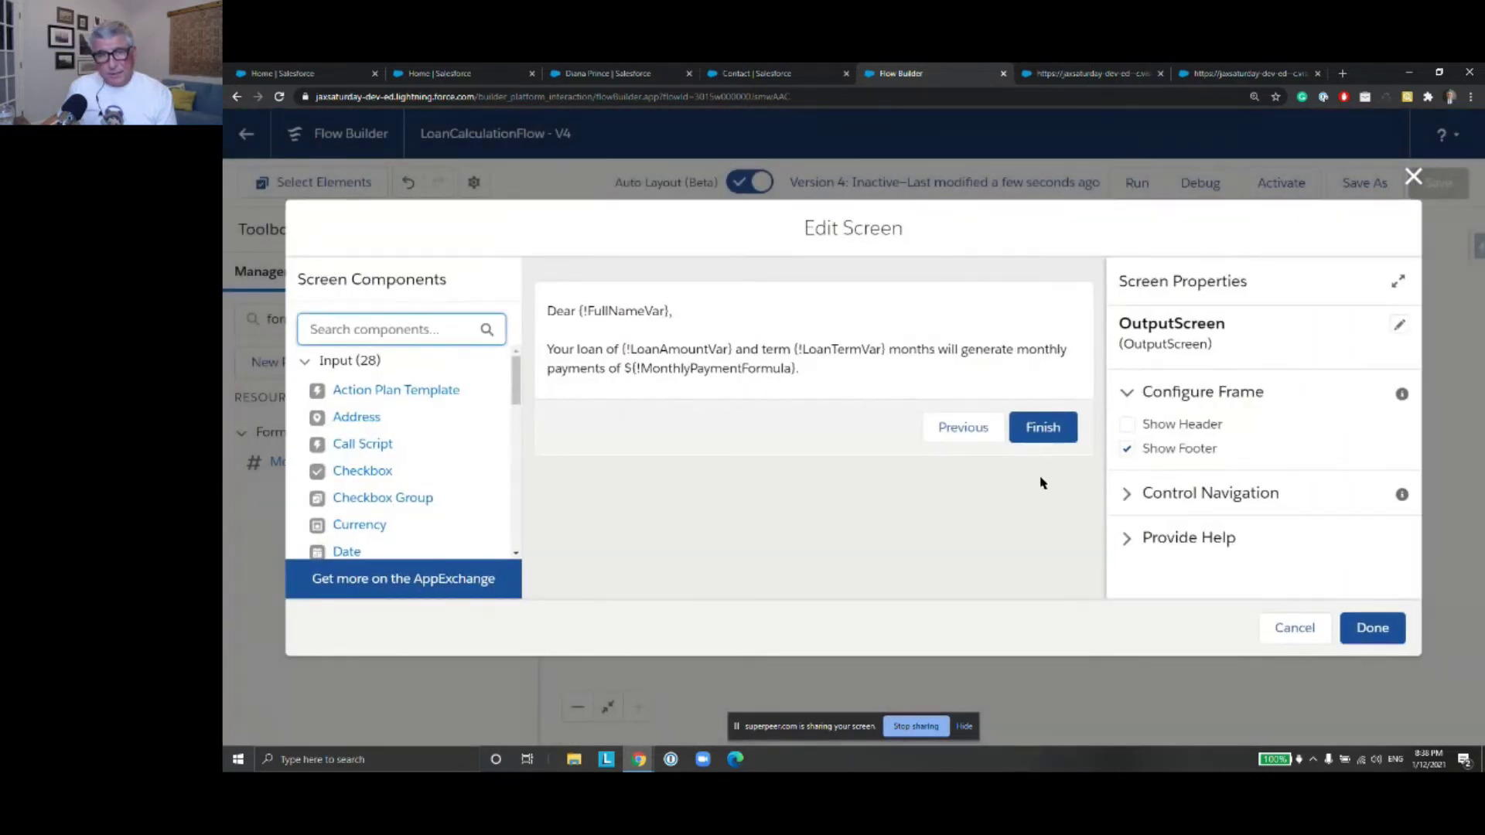
pyautogui.click(1415, 178)
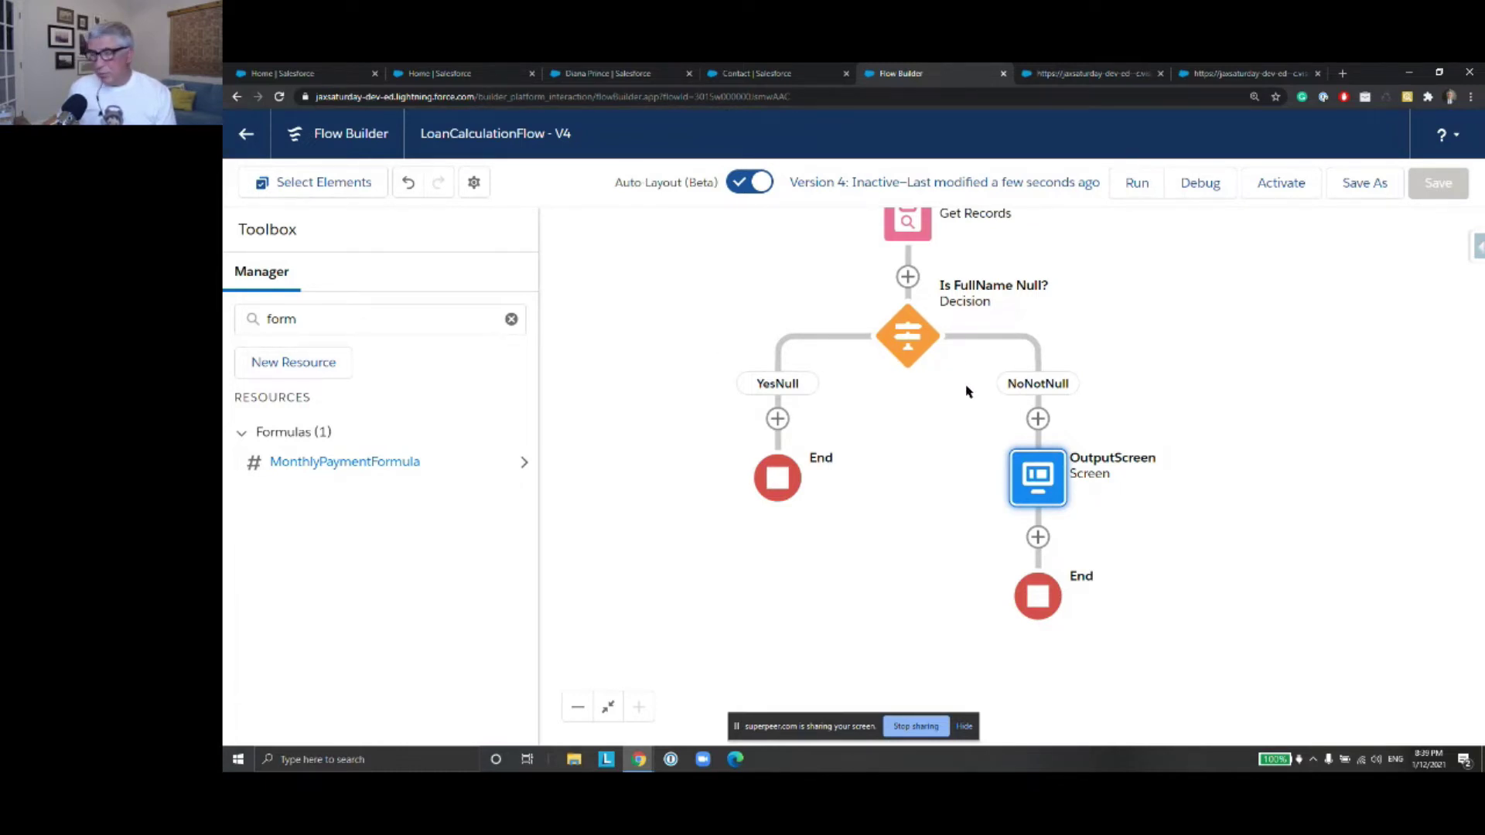
pyautogui.moveTo(1193, 322); pyautogui.dragTo(1224, 449)
# Clear the 'form' search so all flow resources are listed
pyautogui.click(304, 319)
pyautogui.doubleClick(304, 319)
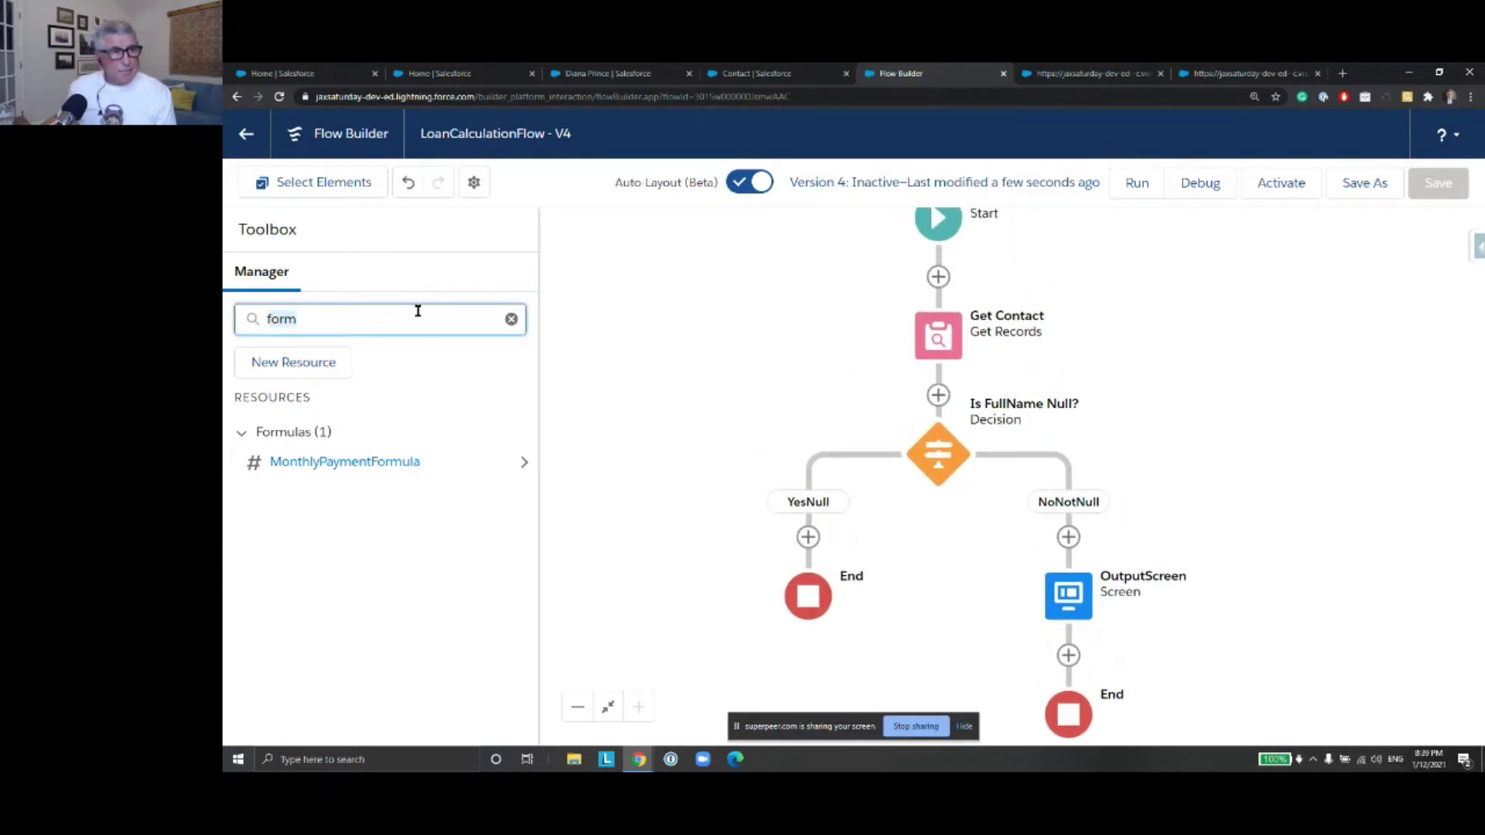
pyautogui.press('BackSpace')
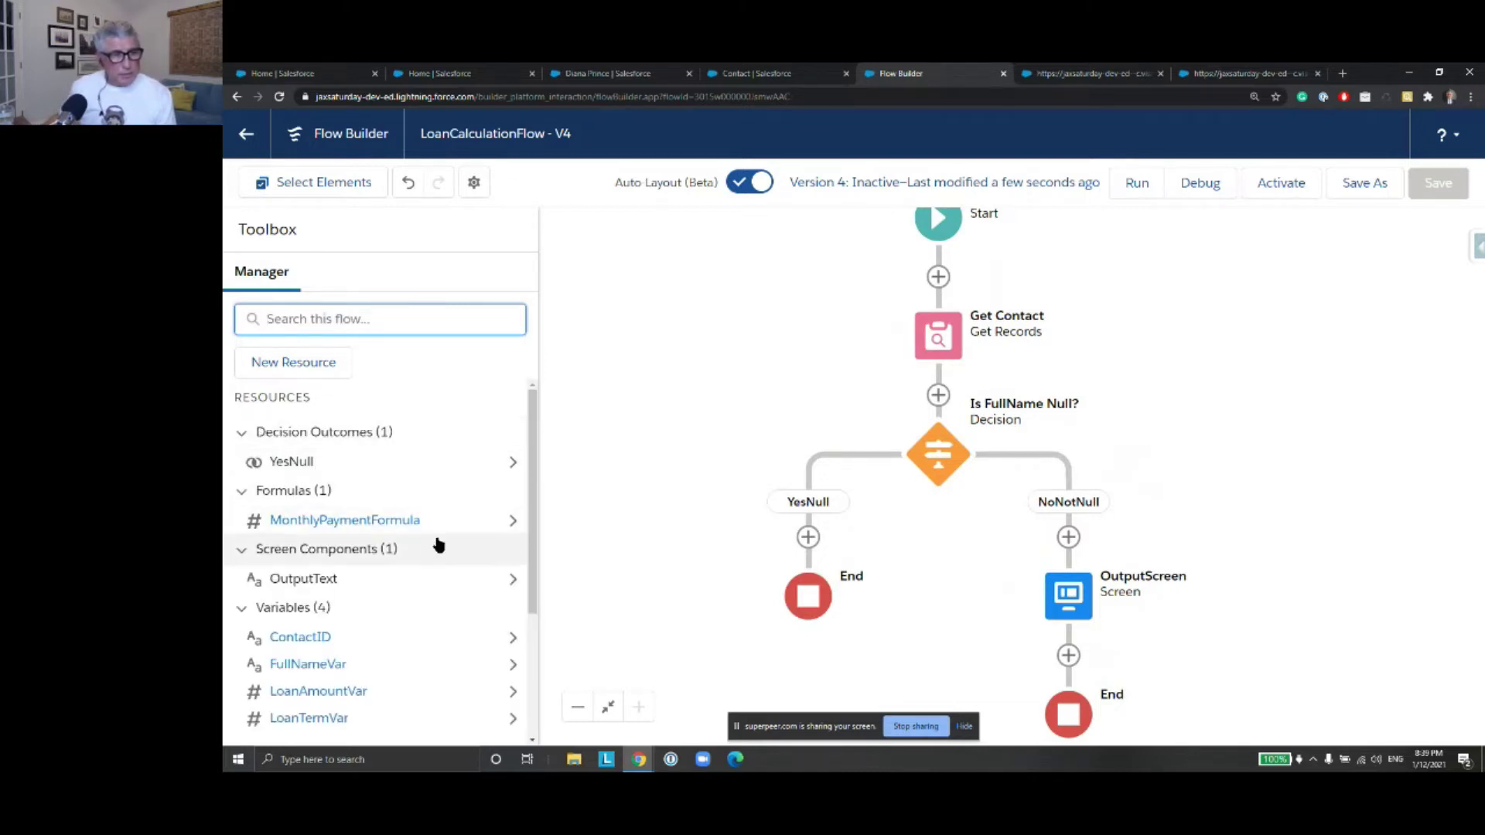
pyautogui.scroll(-1, 432, 529)
pyautogui.scroll(-3, 432, 529)
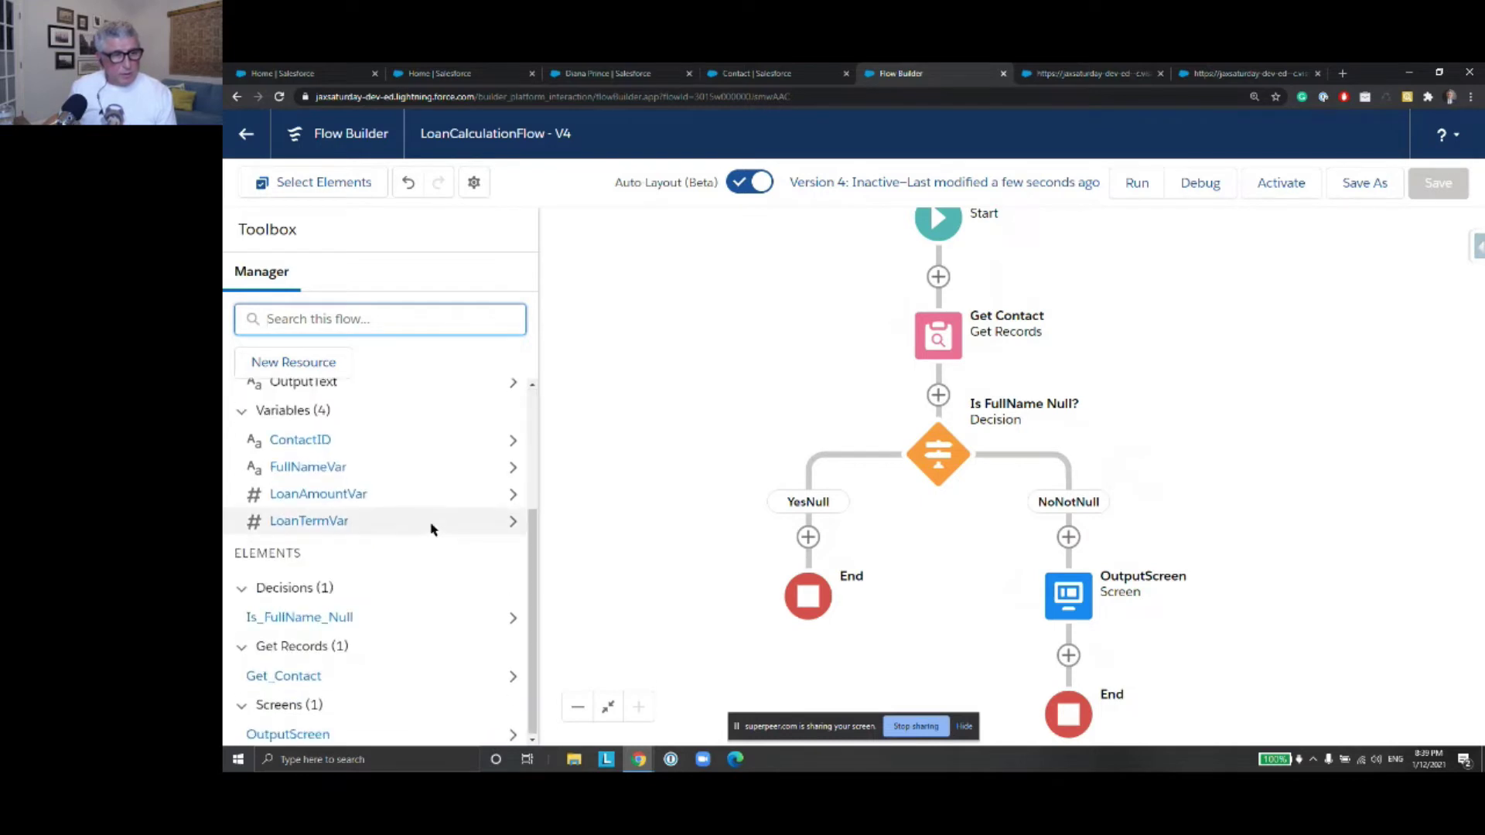
pyautogui.scroll(1, 431, 524)
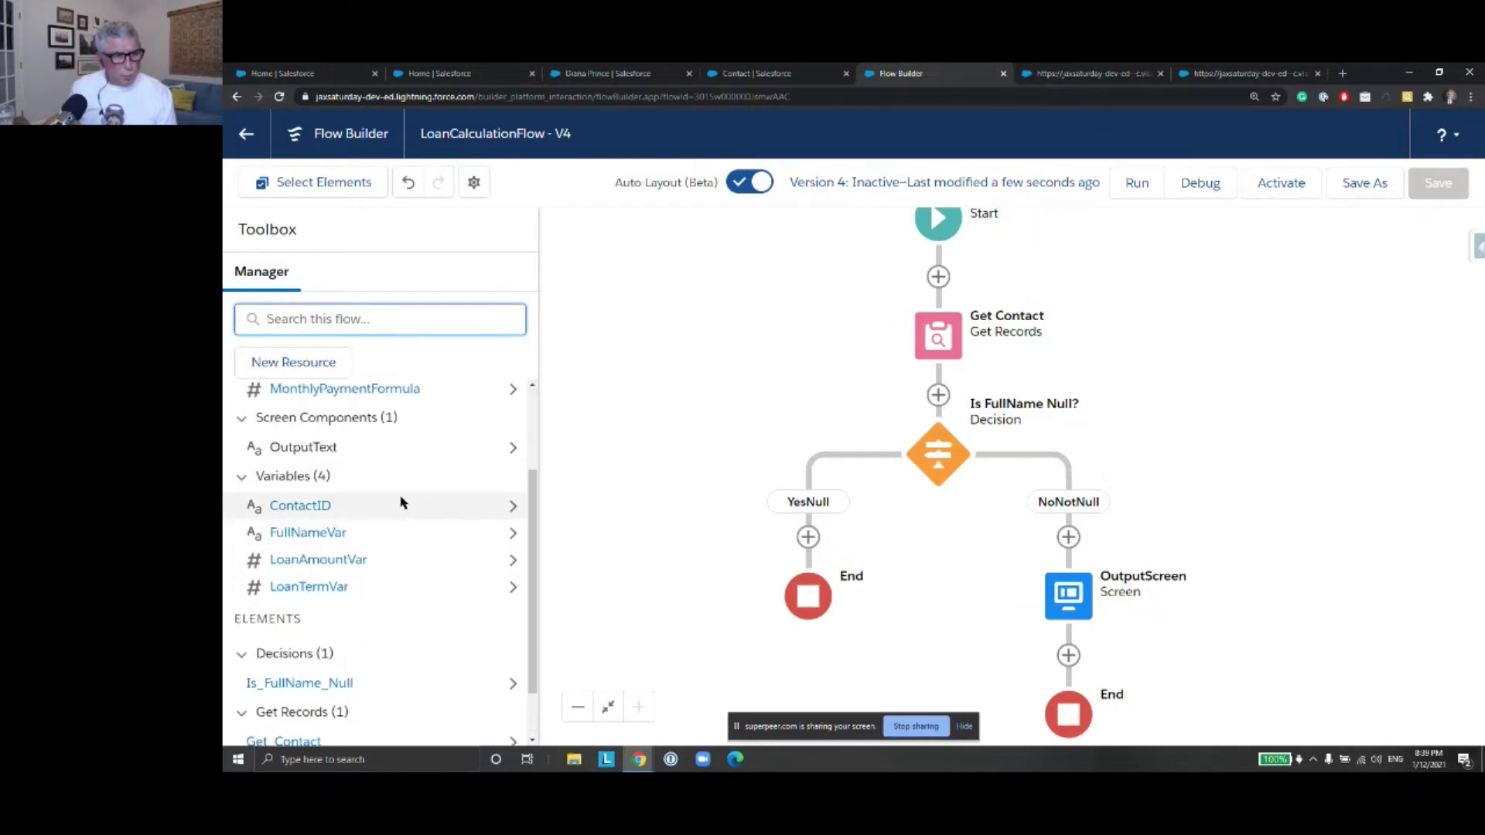
# Check the ContactID variable without changes, then start a debug run
pyautogui.click(319, 508)
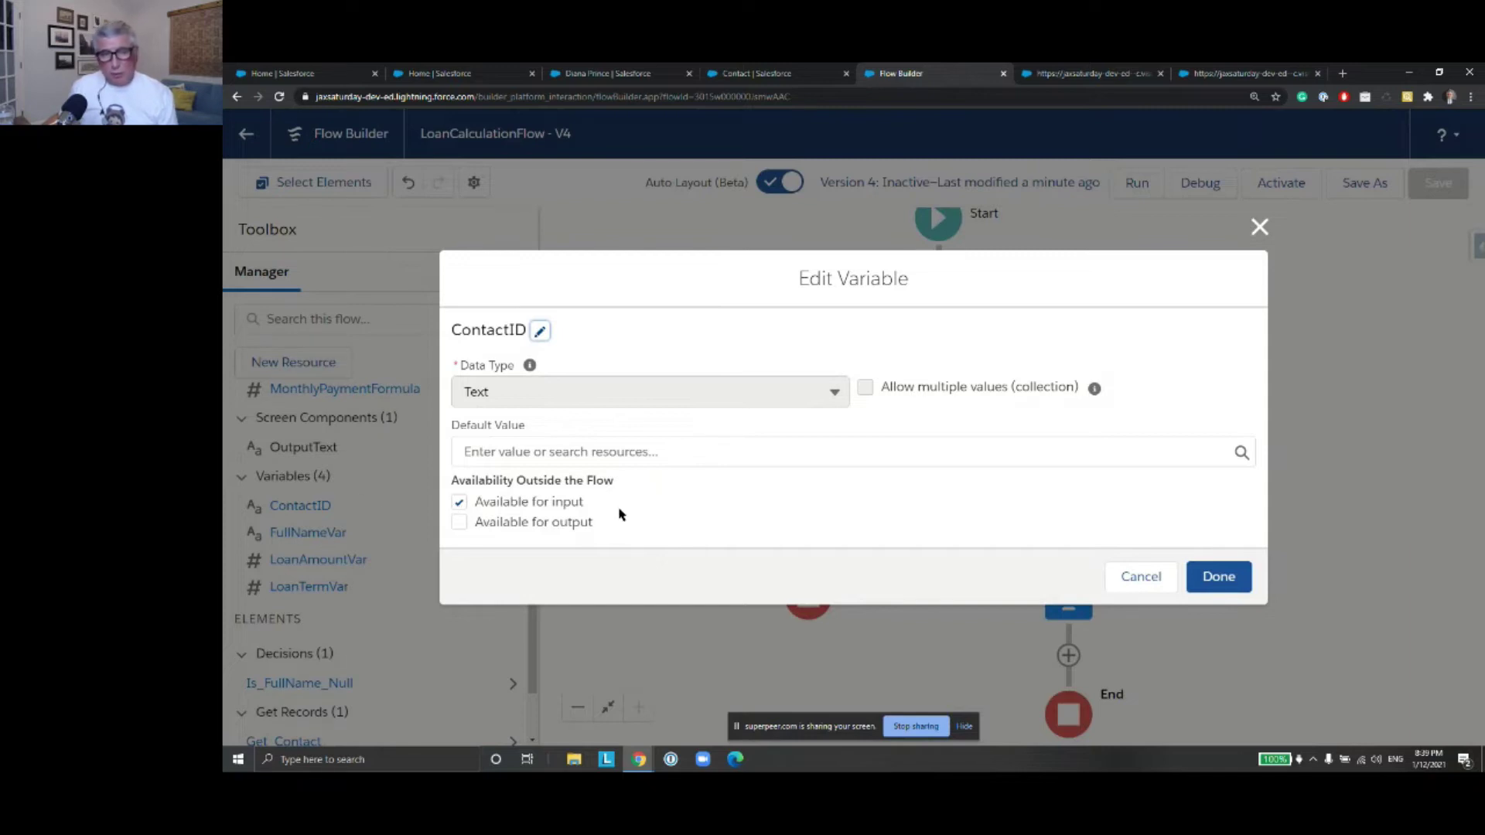
pyautogui.click(1152, 580)
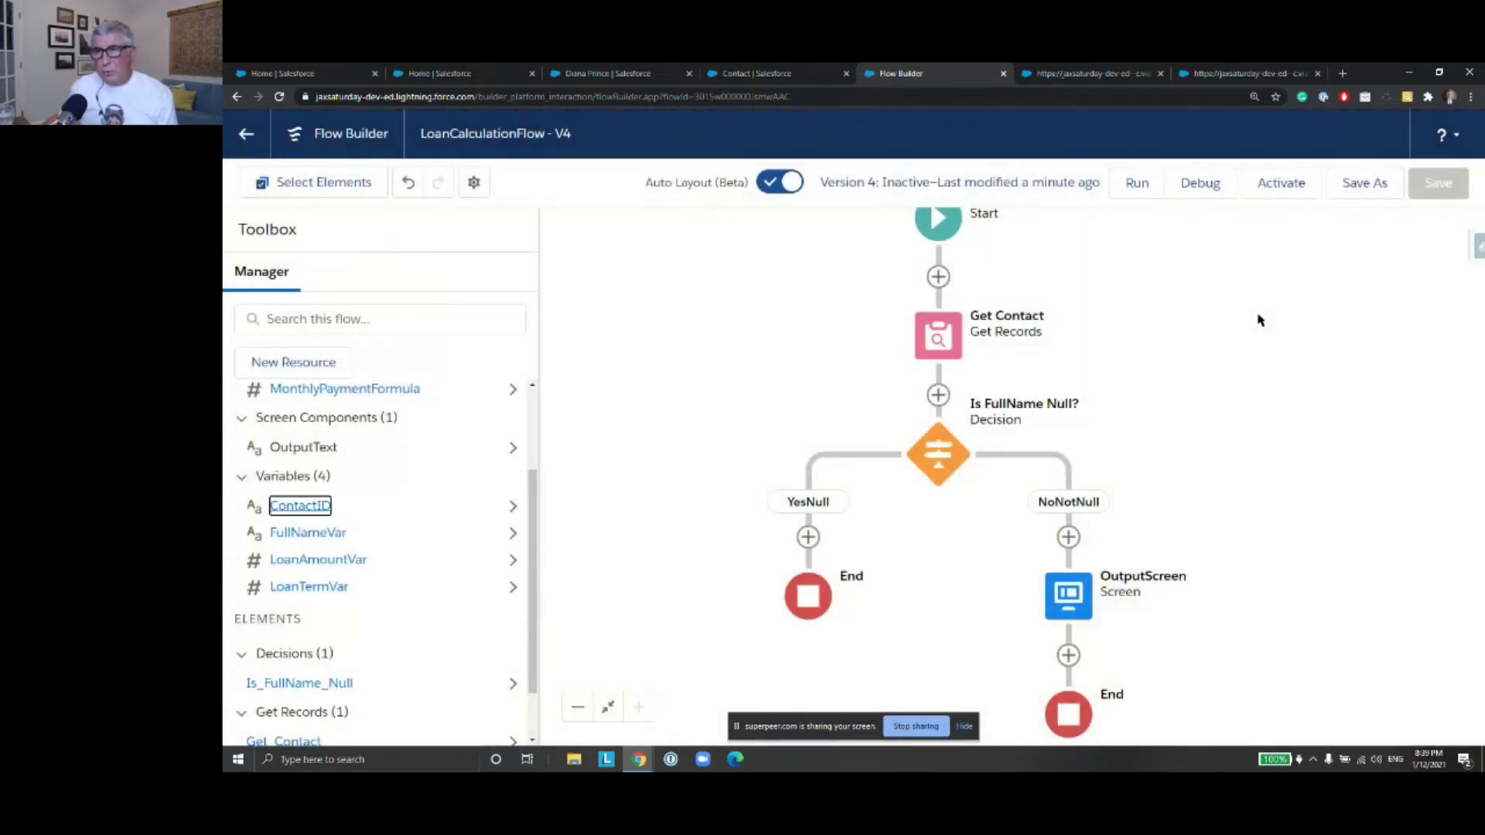
pyautogui.click(1204, 193)
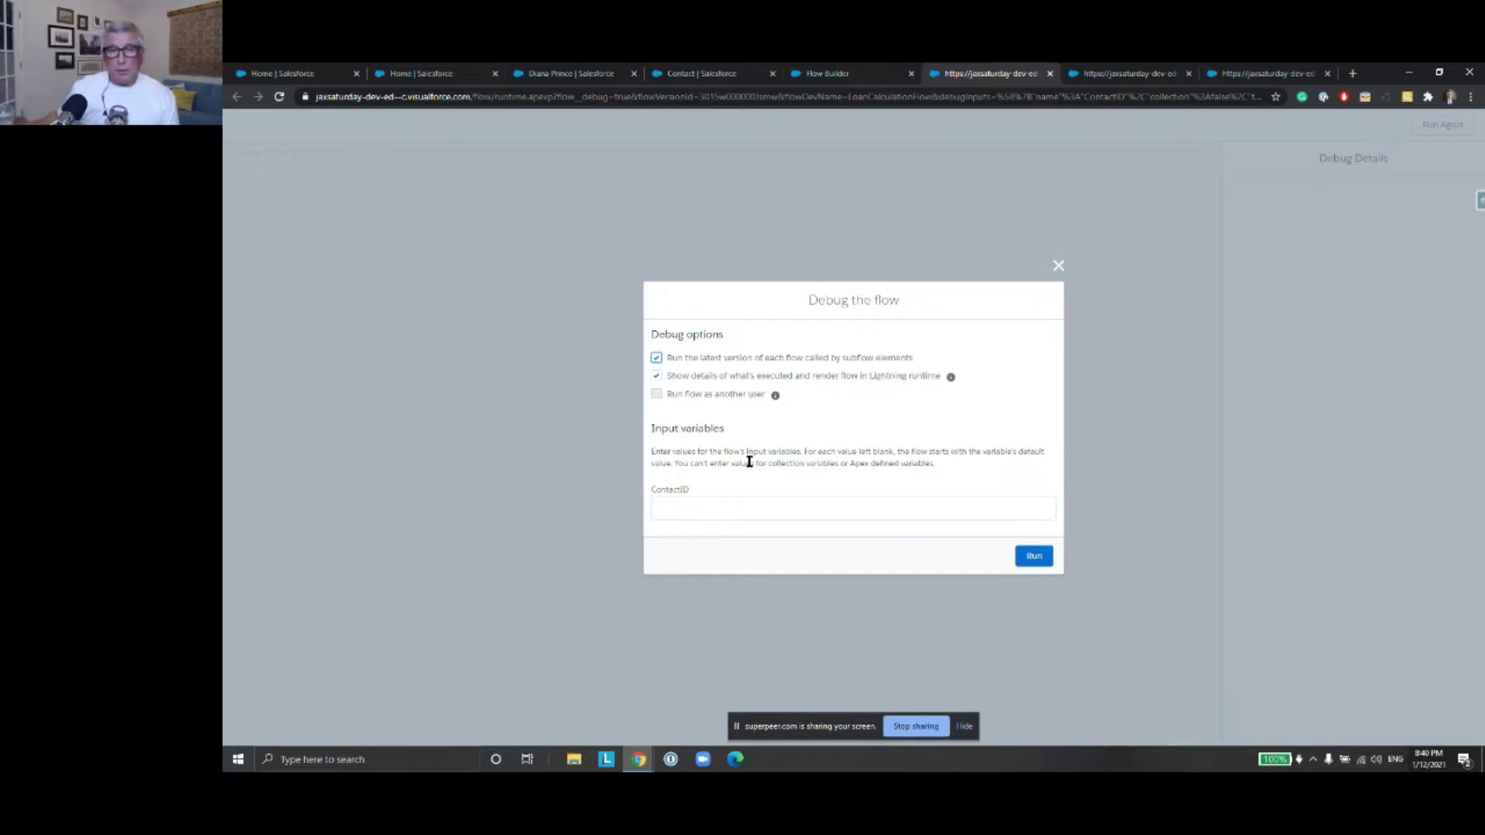
# Paste the contact's record ID from clipboard history into the ContactID debug input
pyautogui.click(746, 498)
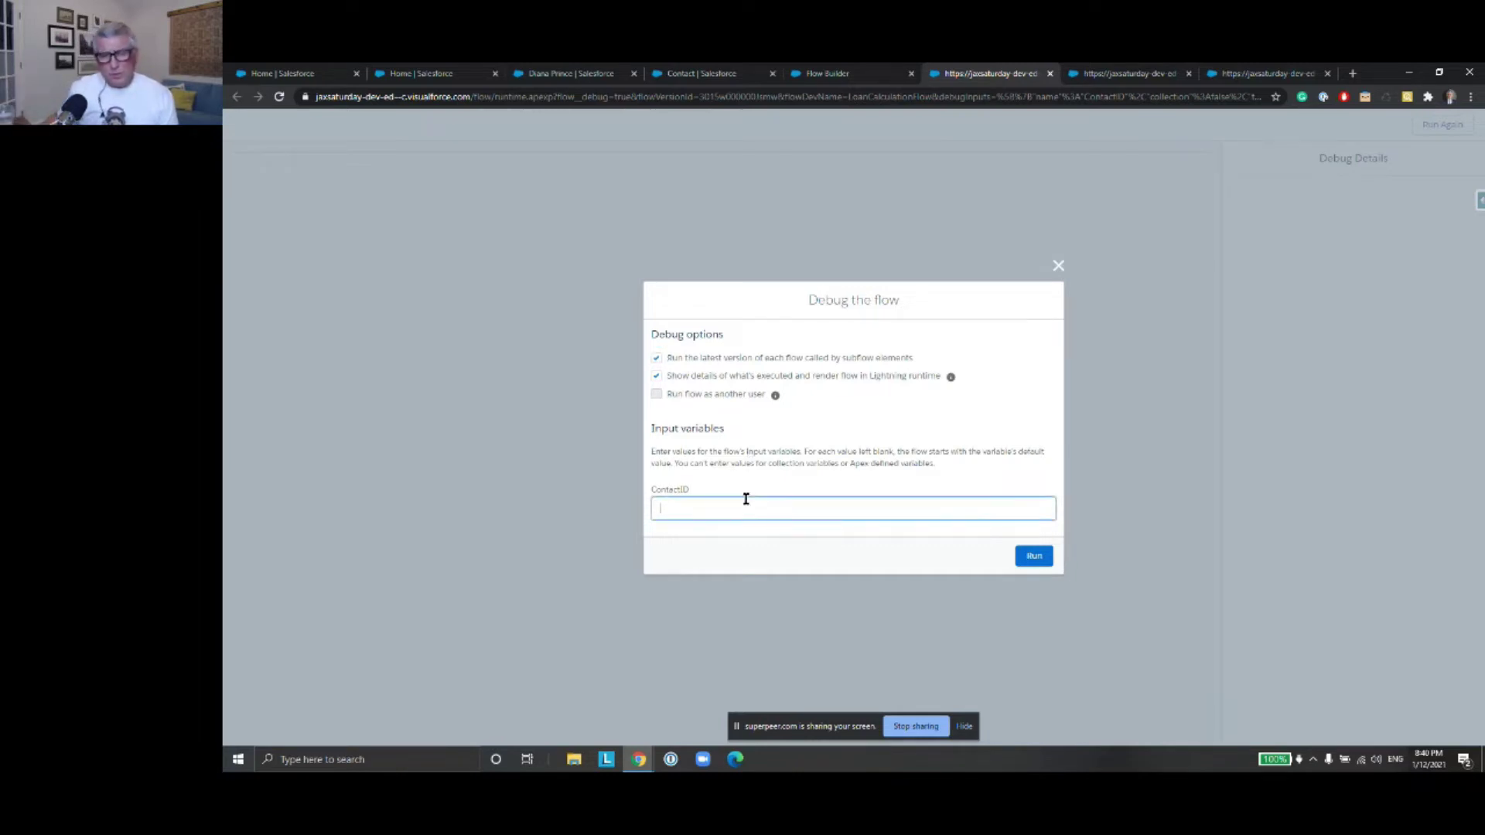
pyautogui.press('super+v')
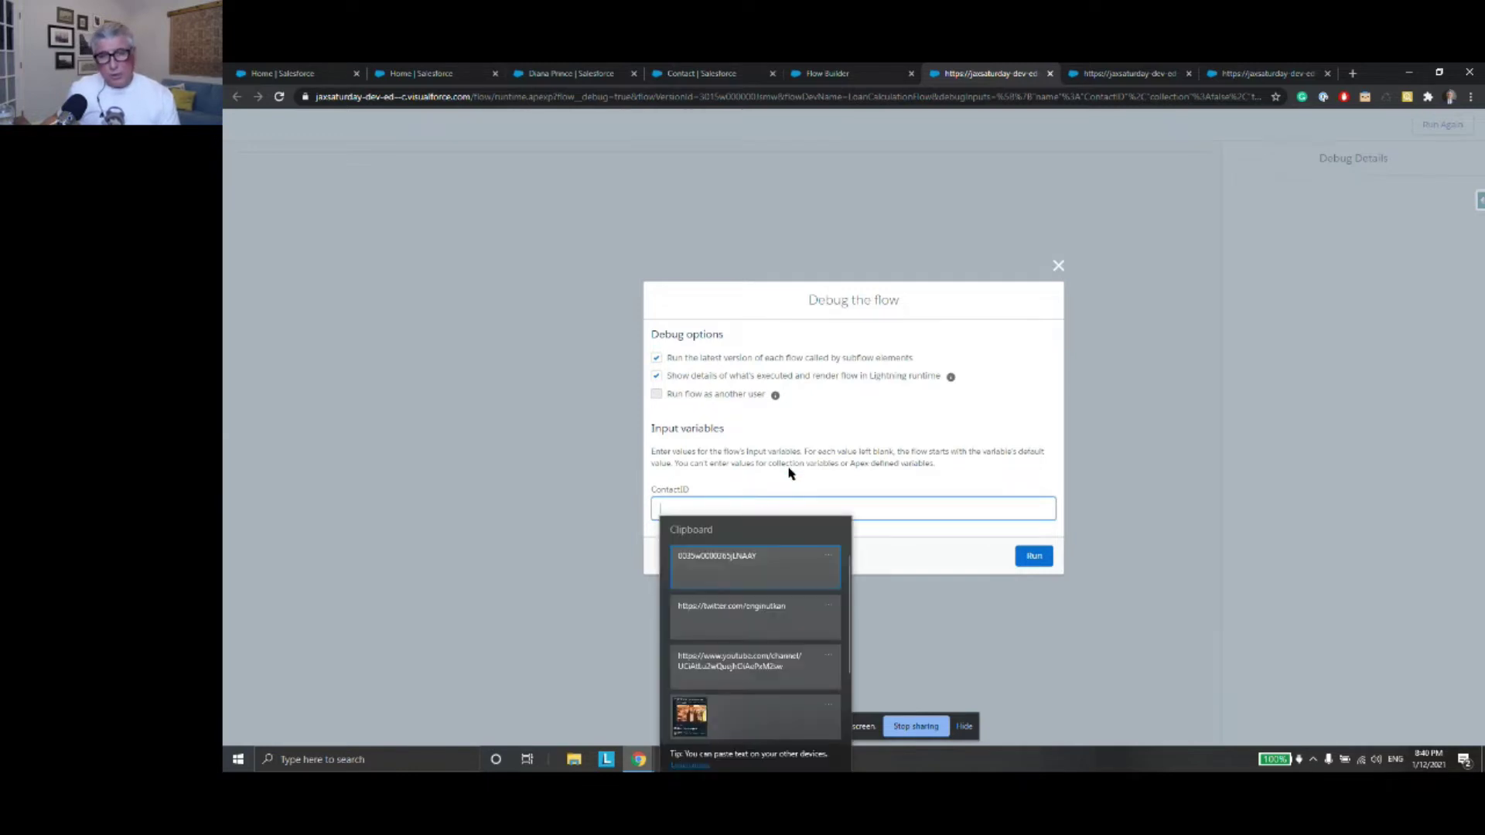
pyautogui.click(741, 583)
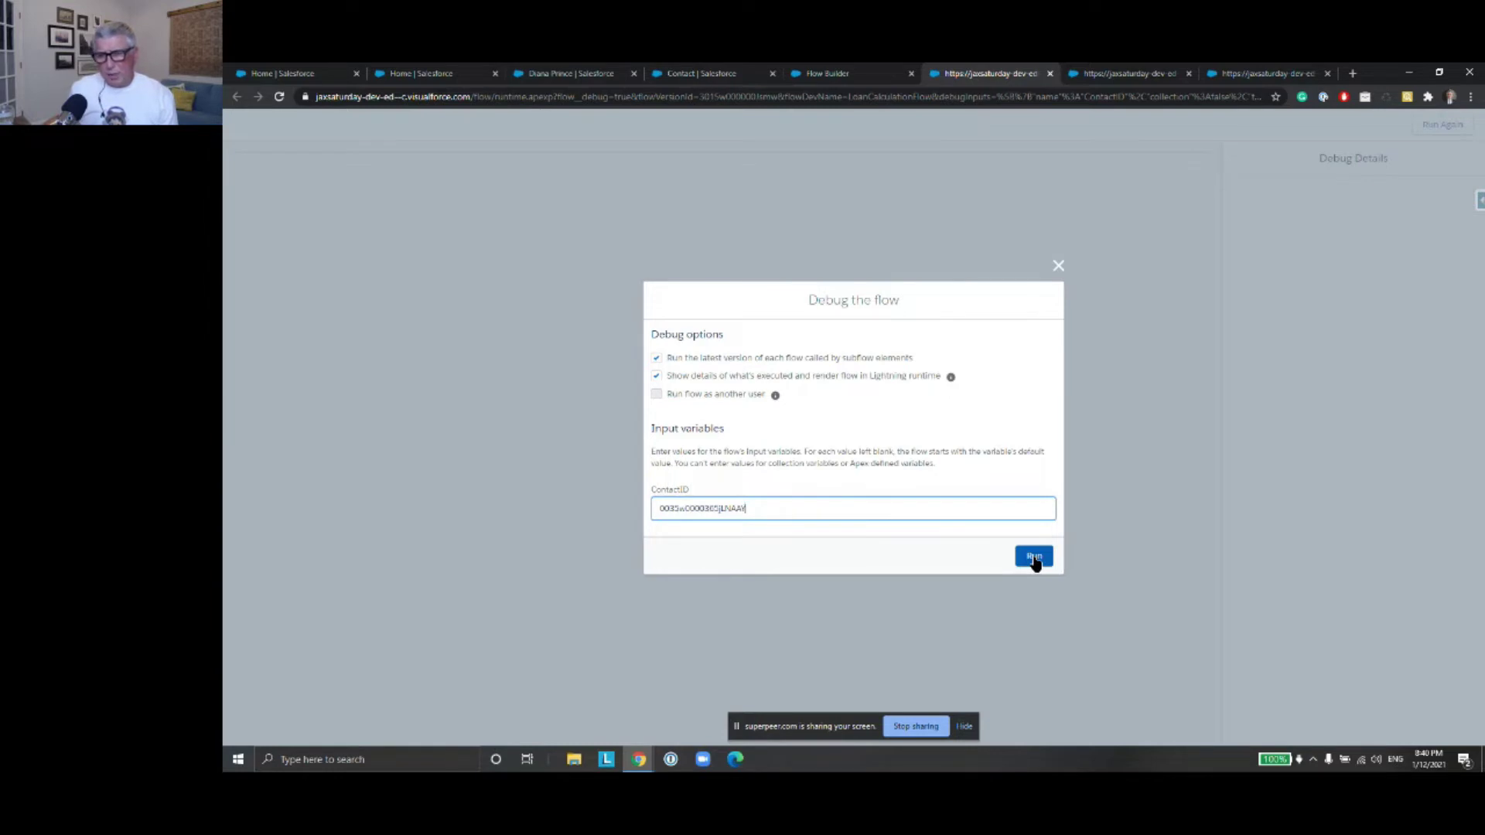
# Run the debug for the contact and check that the greeting's loan amount, term and payment are blank
pyautogui.click(1035, 558)
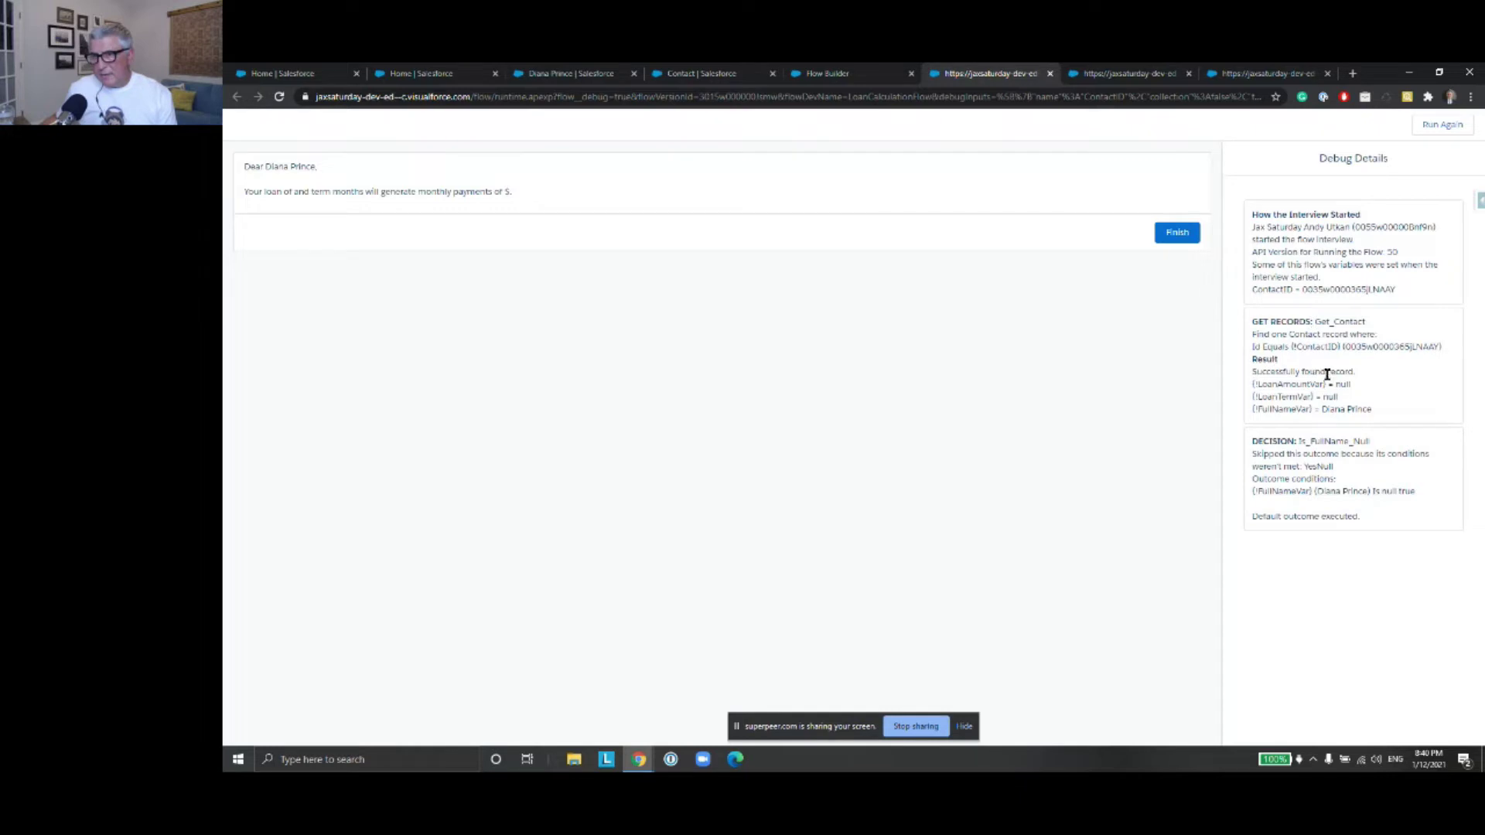
pyautogui.moveTo(1339, 411); pyautogui.dragTo(1379, 417)
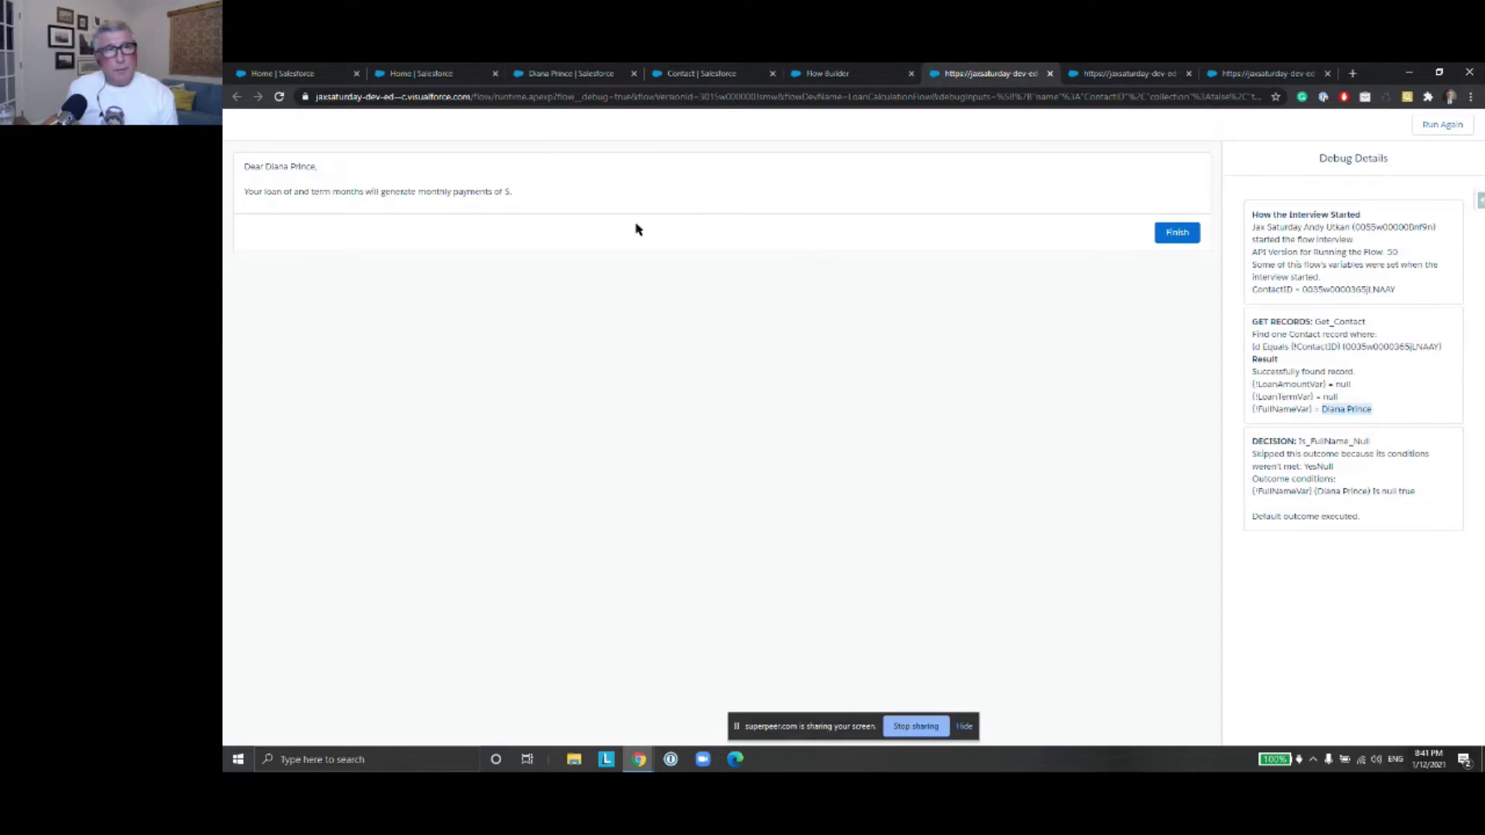
# Enter Loan Amount 12000 and Loan Term (Months) 12 on the contact record and save
pyautogui.click(576, 77)
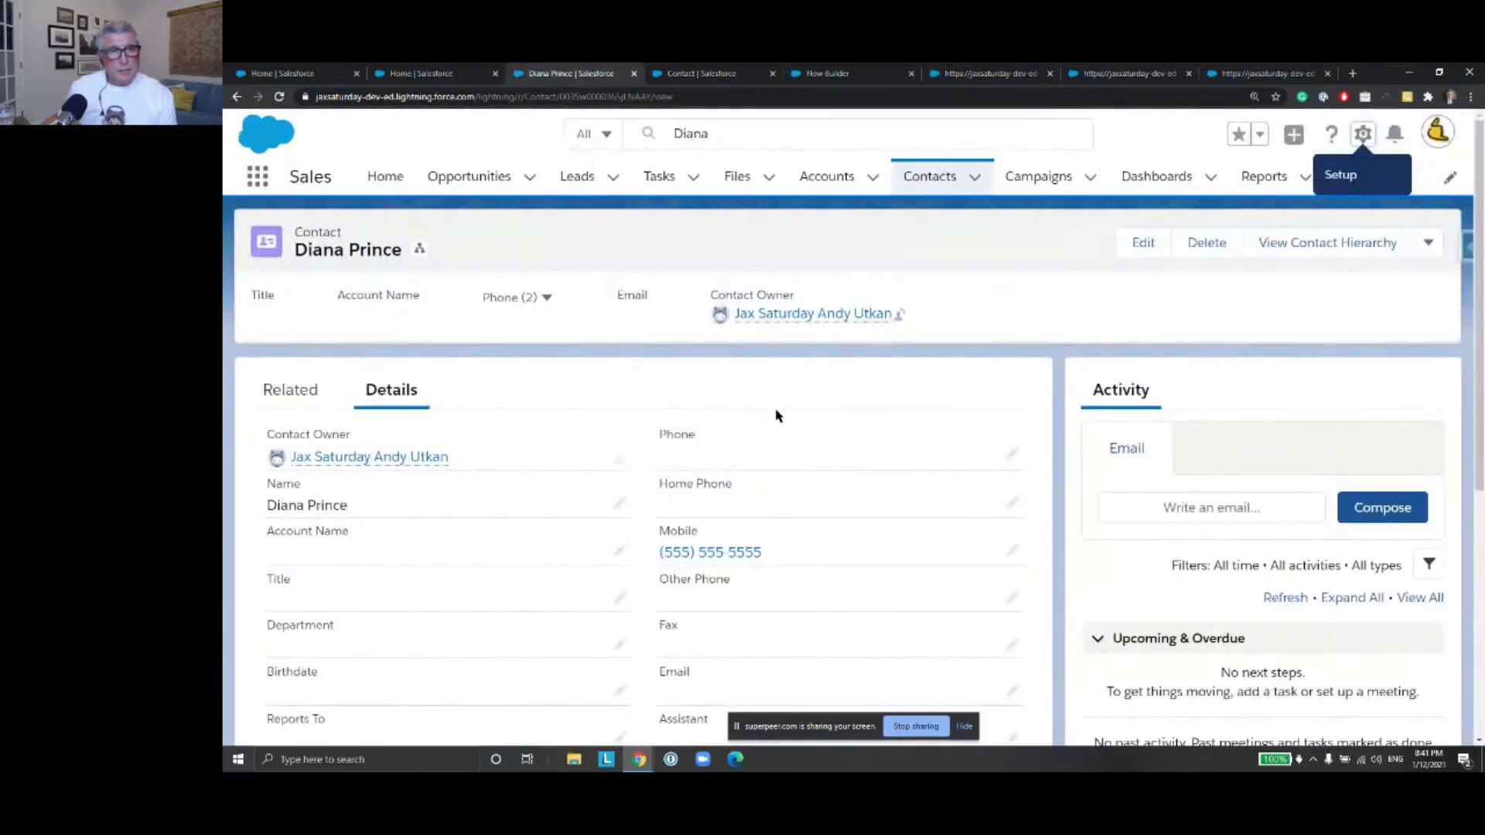
pyautogui.scroll(-2, 777, 406)
pyautogui.scroll(-2, 780, 406)
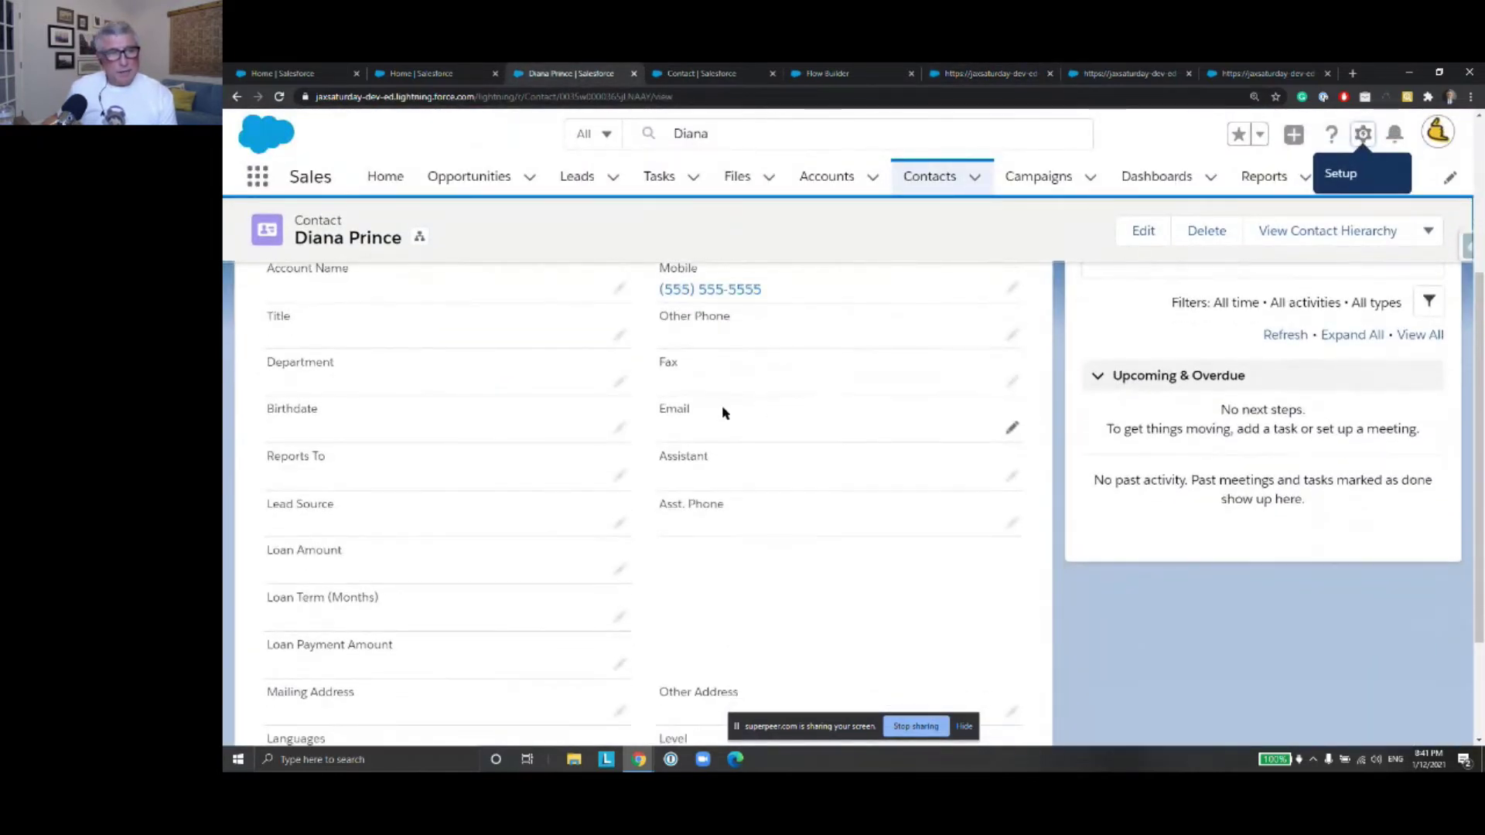
pyautogui.click(619, 571)
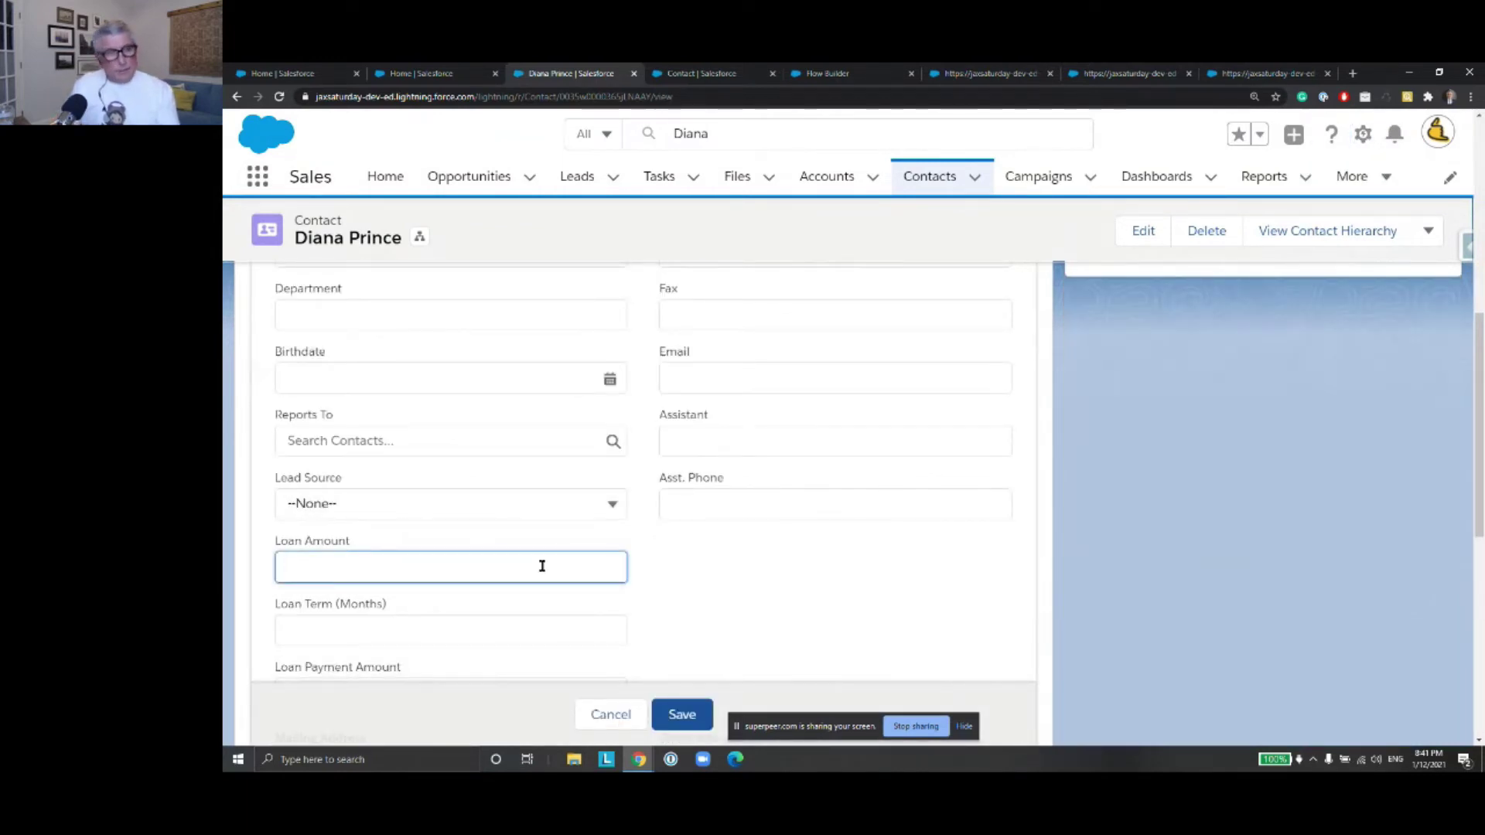
pyautogui.write('12000')
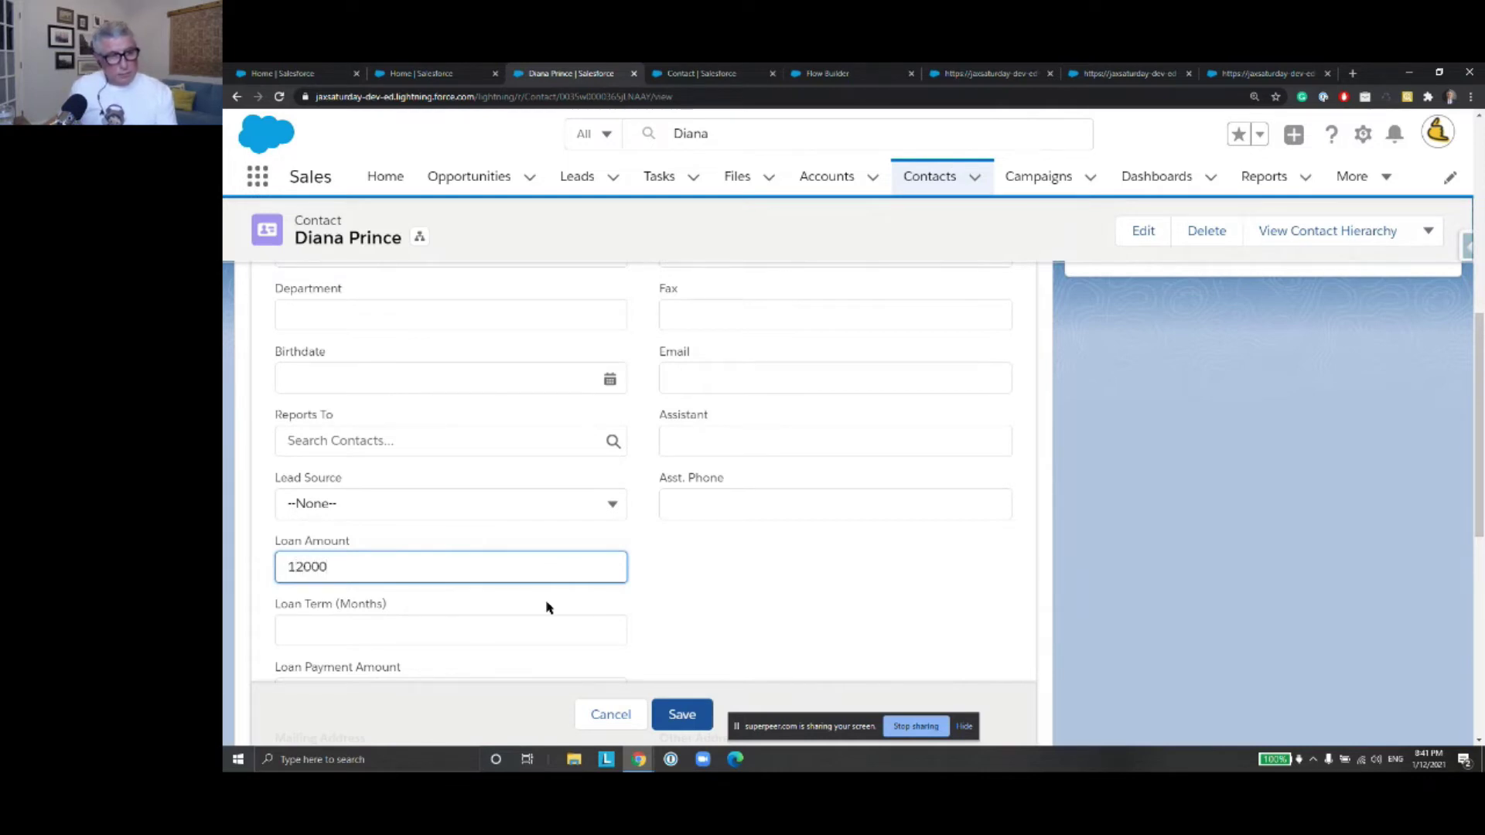
pyautogui.click(471, 635)
pyautogui.write('1')
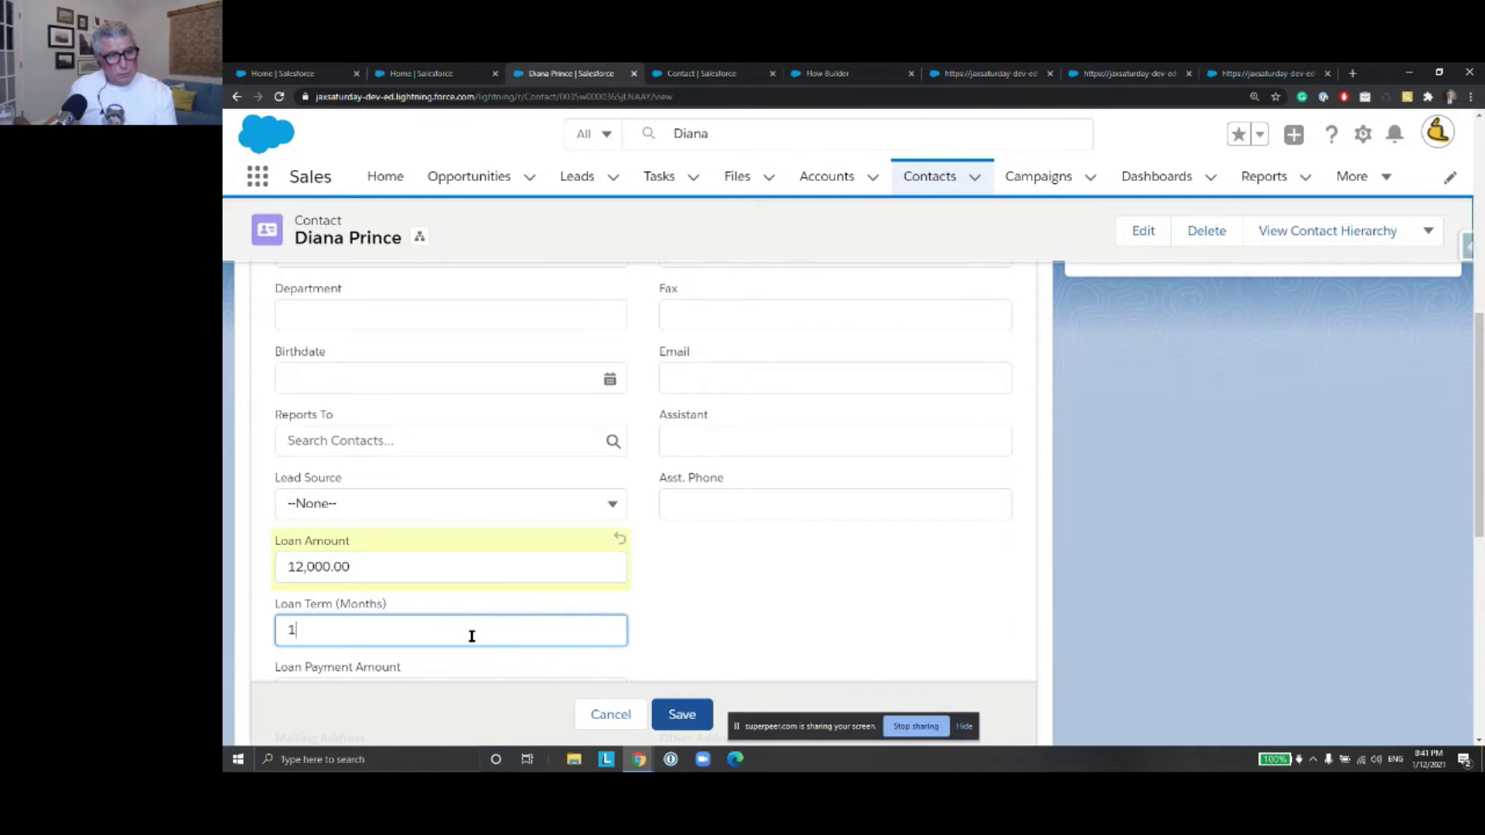
pyautogui.write('2')
pyautogui.scroll(-2, 743, 619)
pyautogui.click(682, 714)
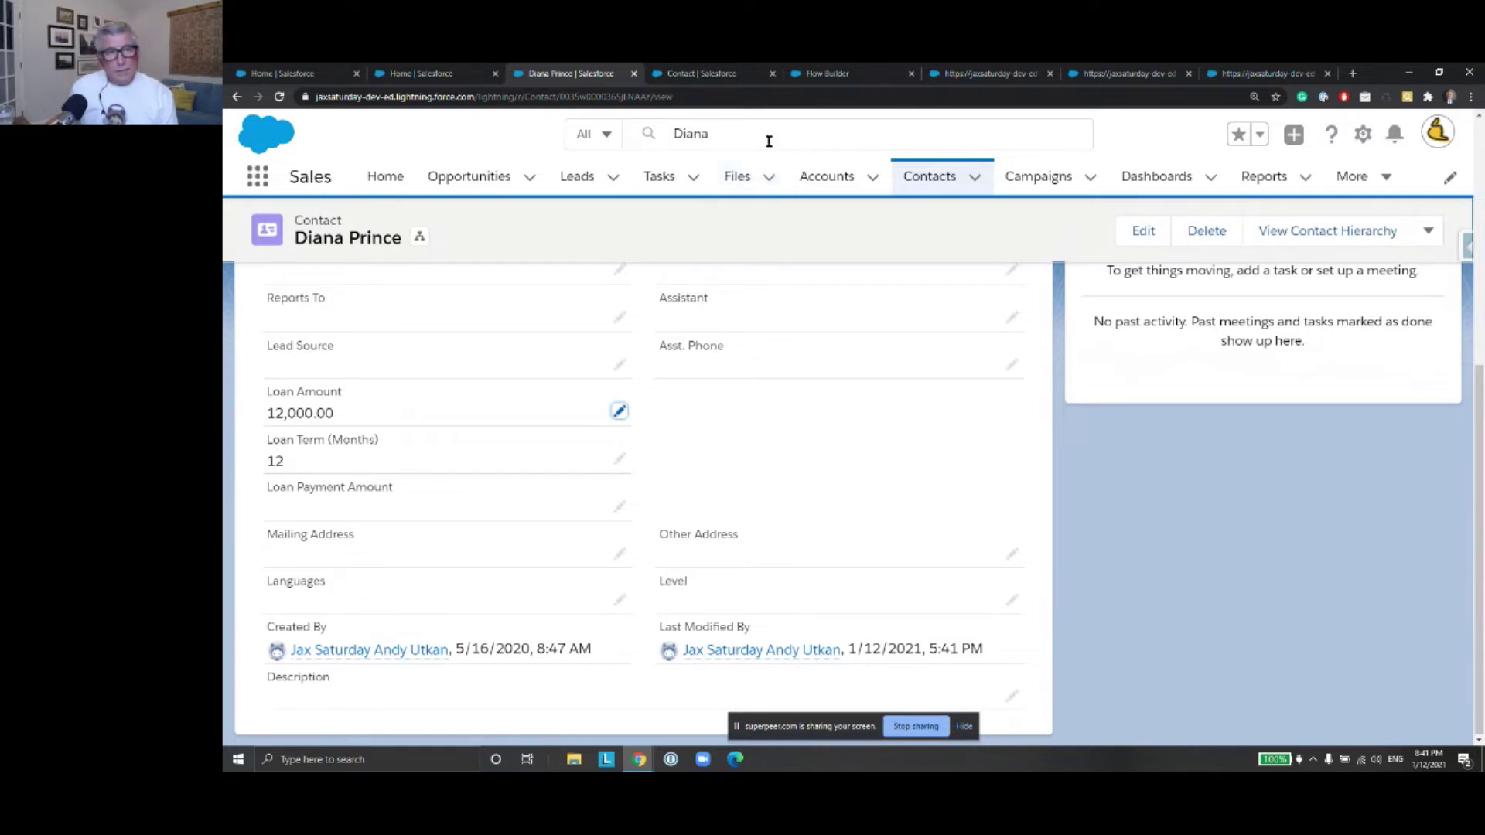
pyautogui.click(722, 78)
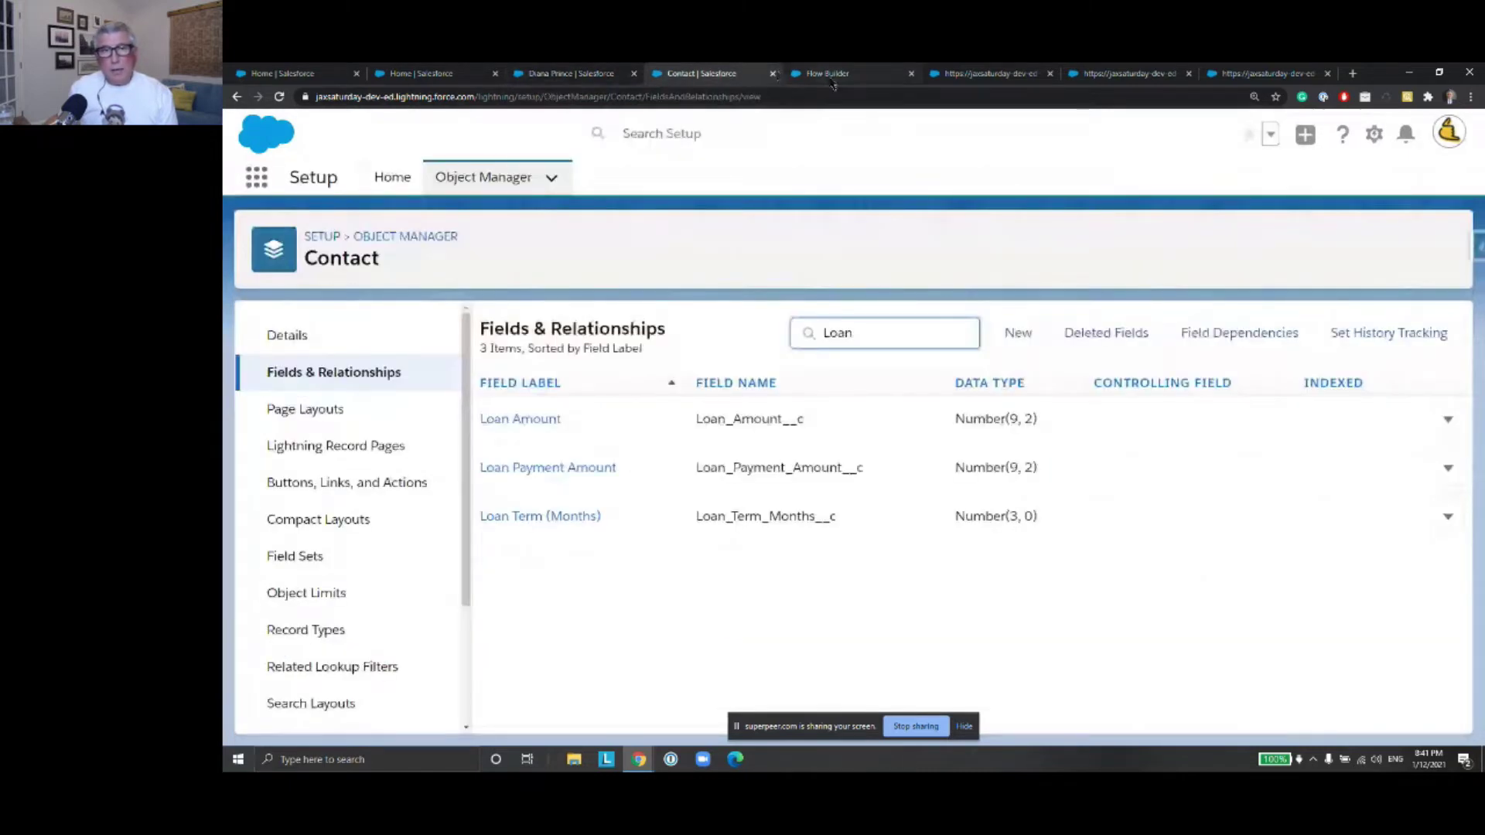
# Debug LoanCalculationFlow again with the pasted contact ID, getting $1,000.00 monthly payments
pyautogui.click(833, 77)
pyautogui.click(1201, 184)
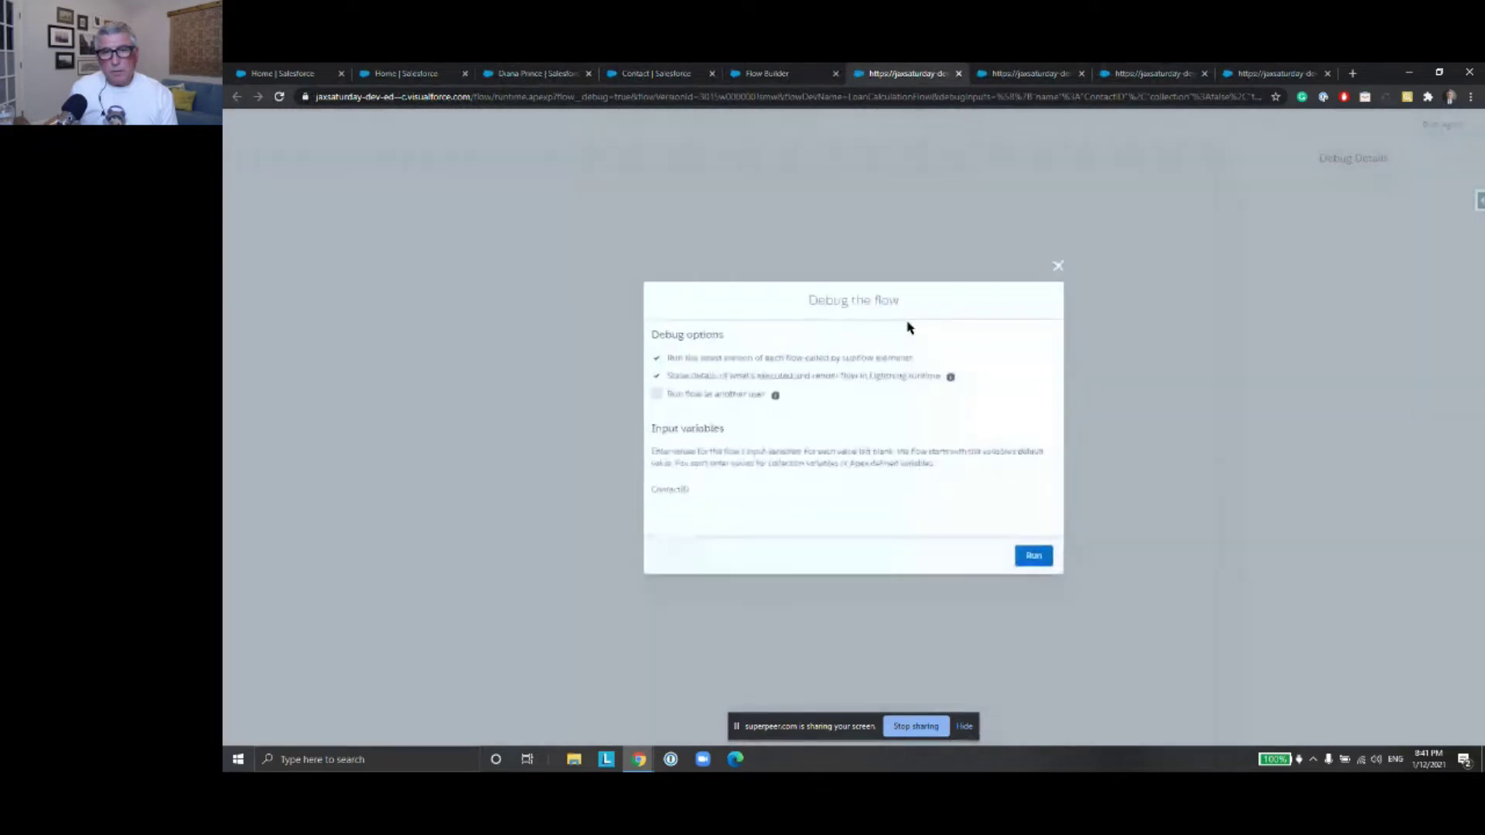
pyautogui.click(787, 513)
pyautogui.press('super+v')
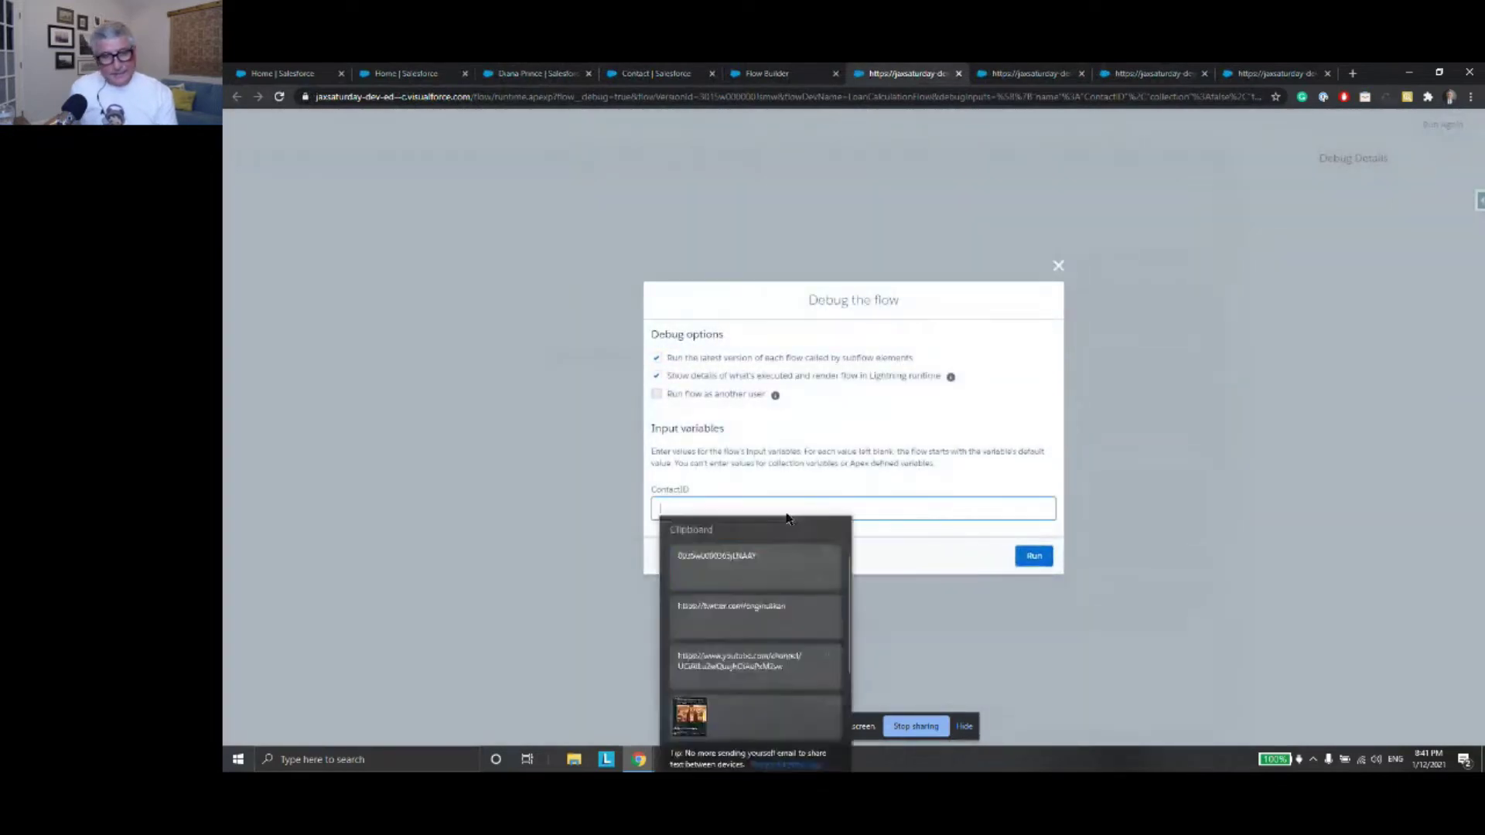
pyautogui.click(796, 581)
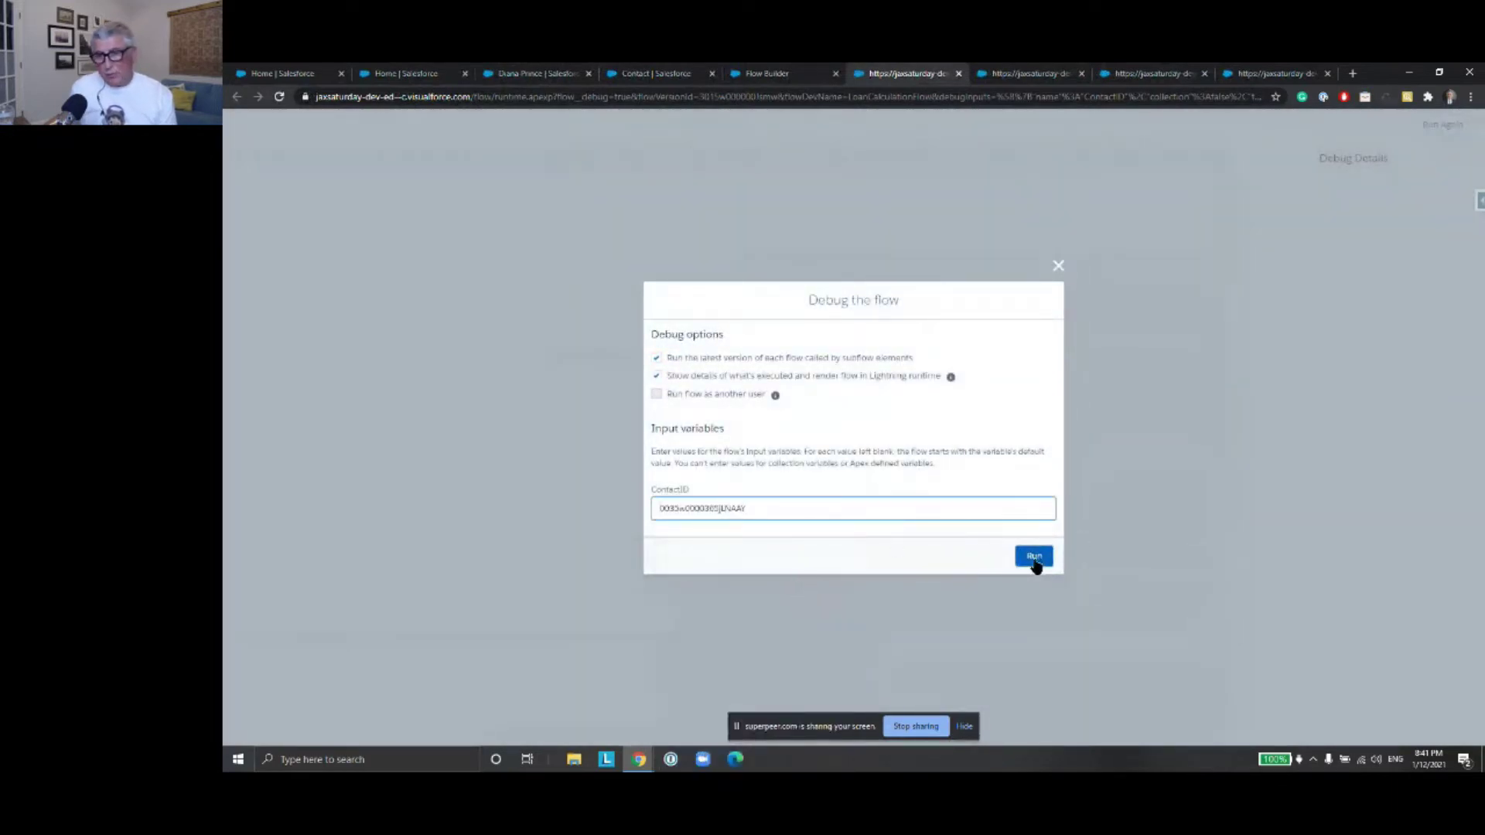
pyautogui.click(1034, 559)
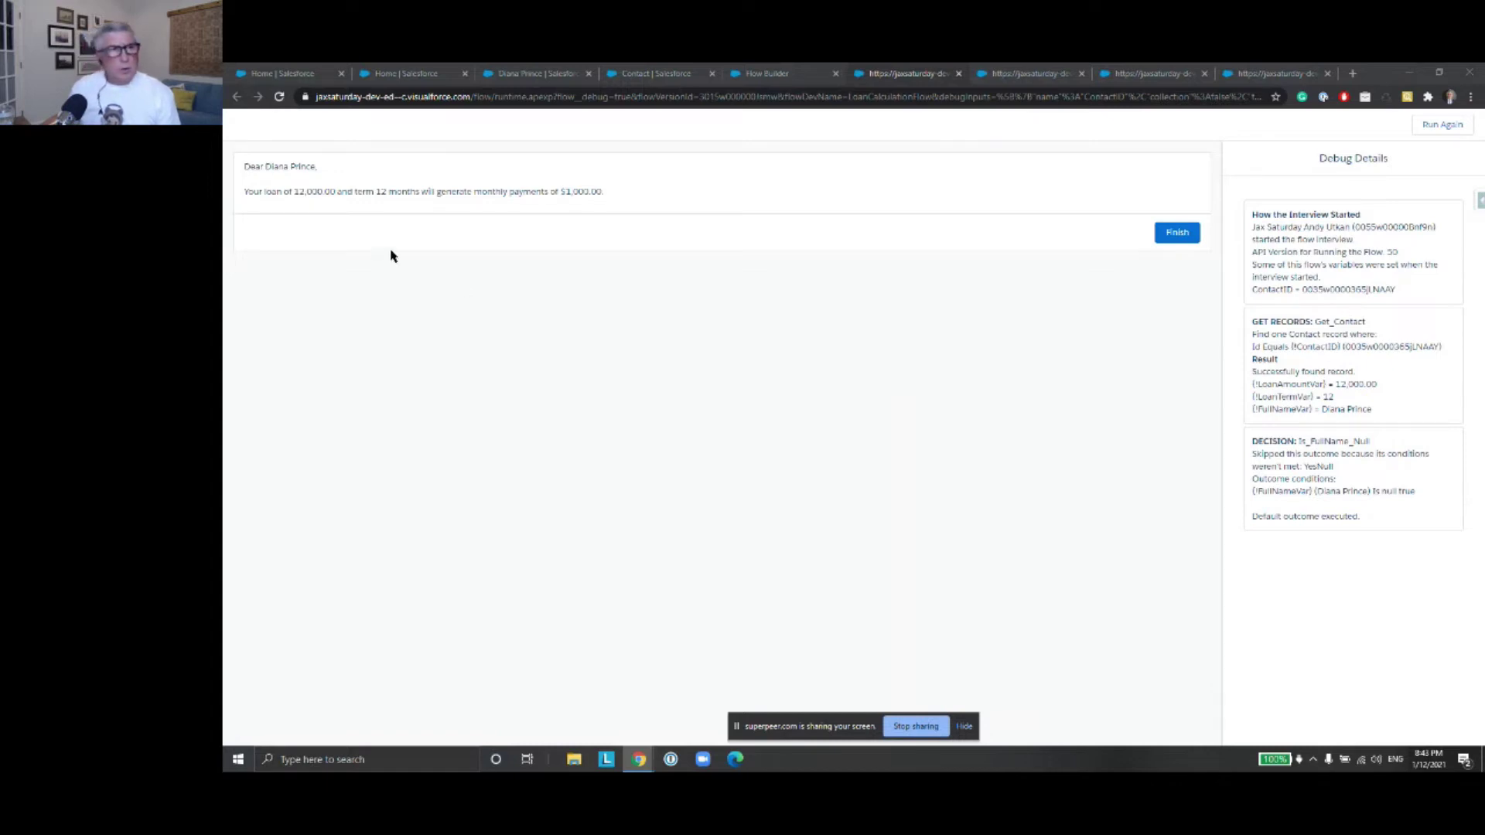
pyautogui.click(891, 69)
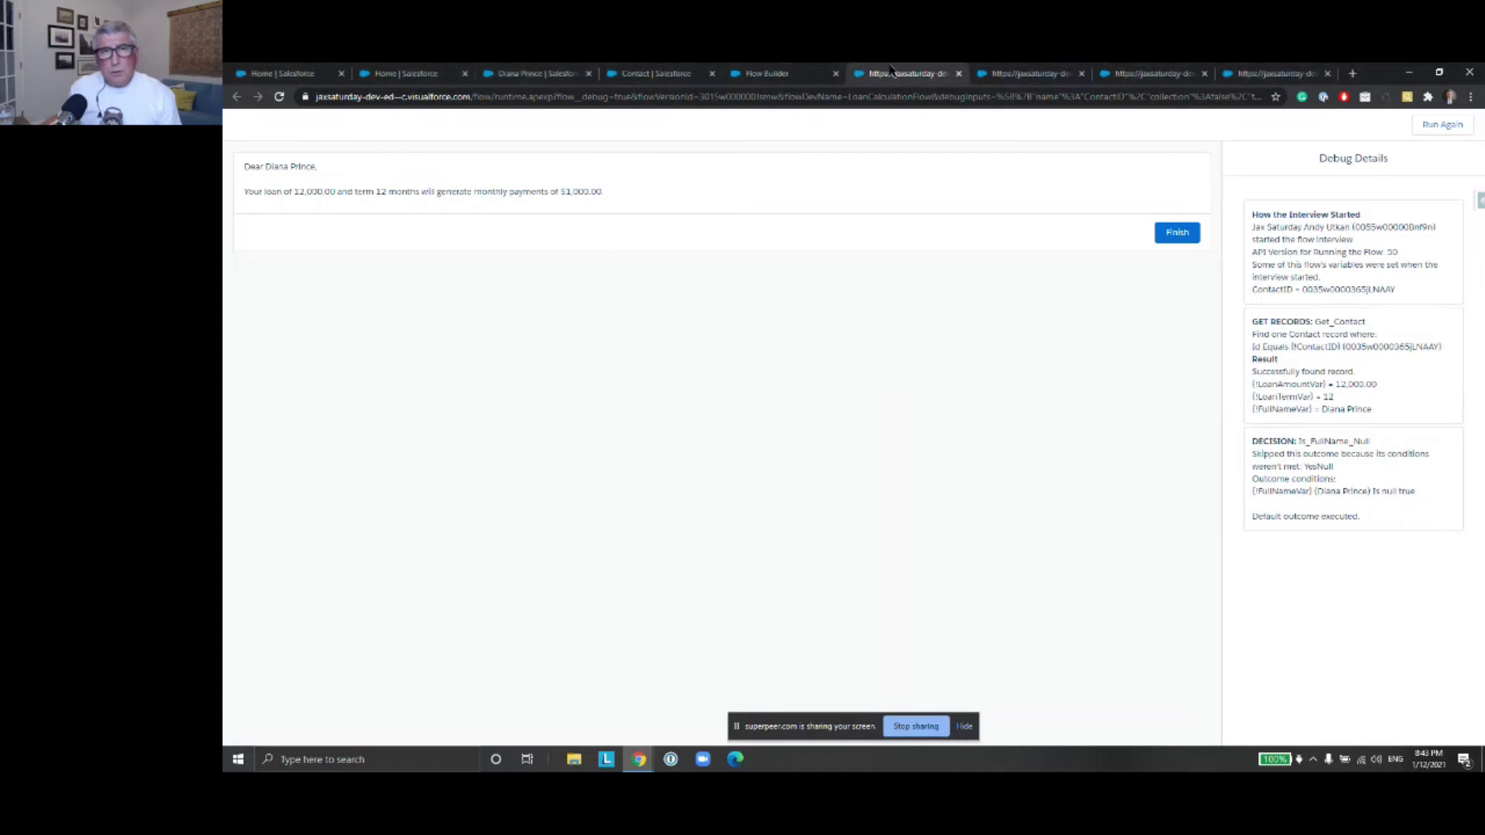
# Close the debug run, centre the canvas on Is FullName Null?, and choose Edit Element
pyautogui.click(959, 73)
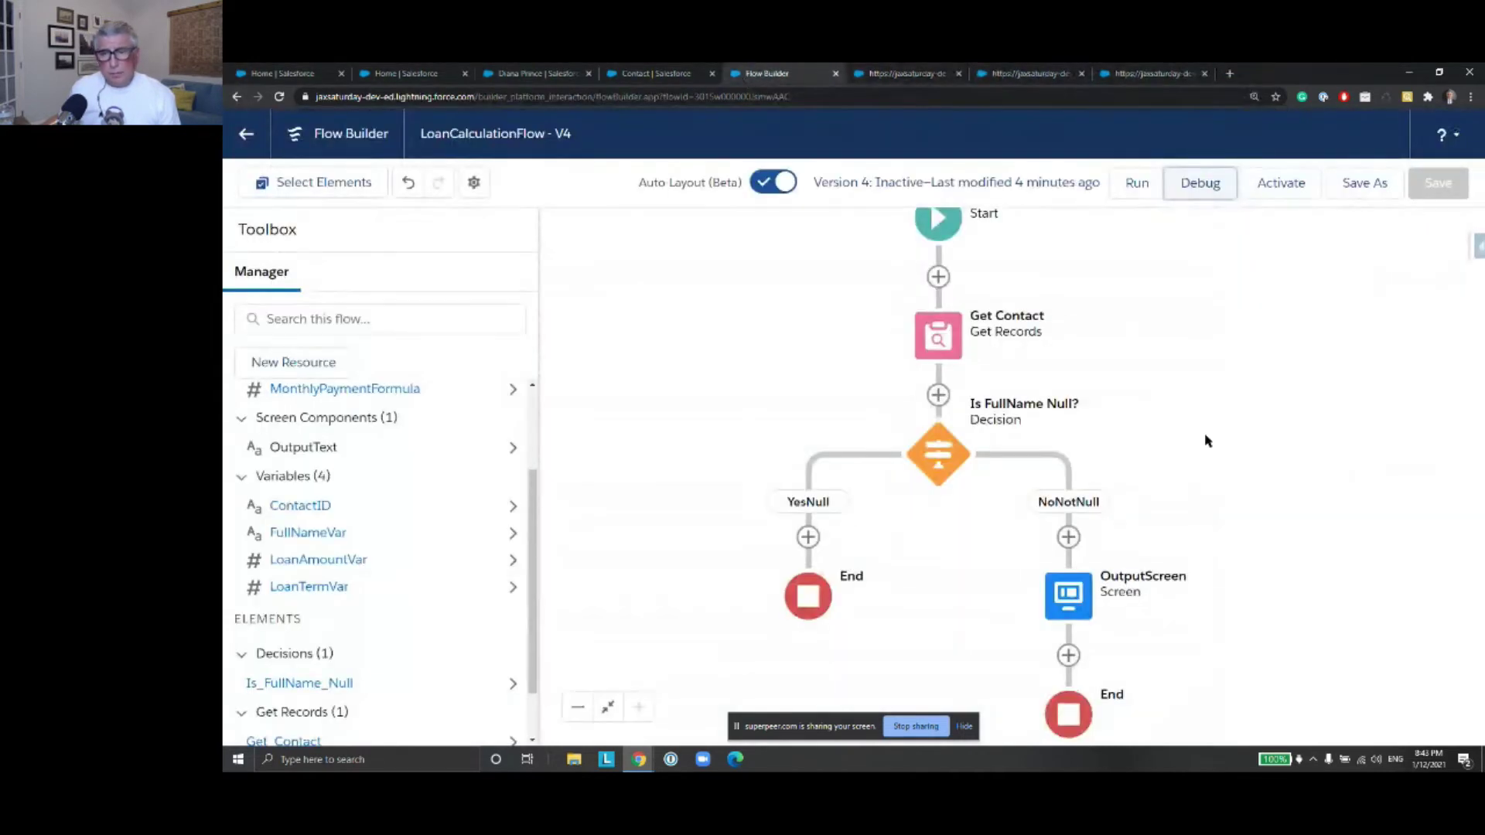
pyautogui.moveTo(1206, 475); pyautogui.dragTo(1191, 397)
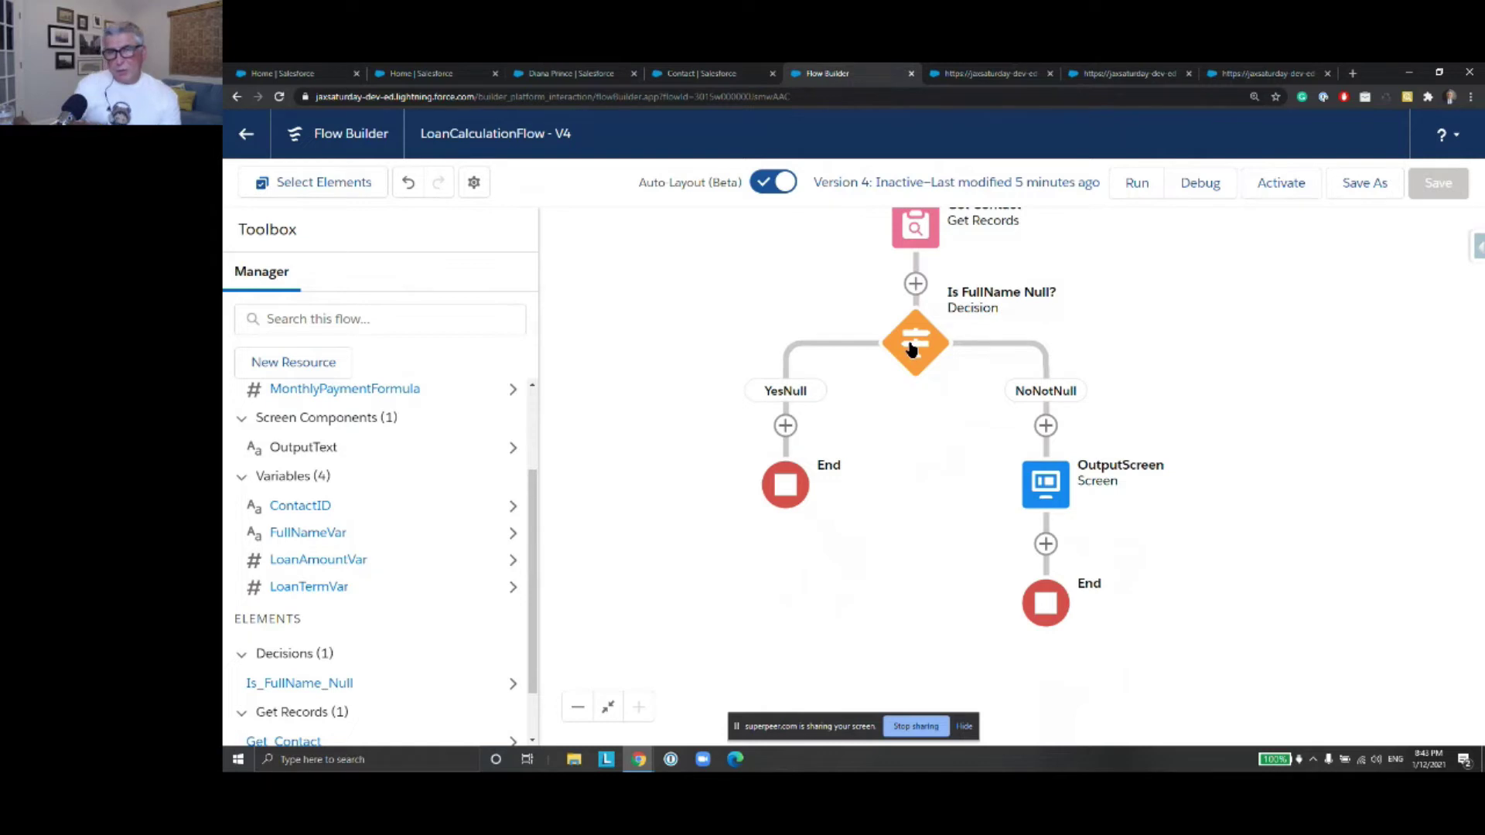
pyautogui.click(911, 347)
pyautogui.click(890, 540)
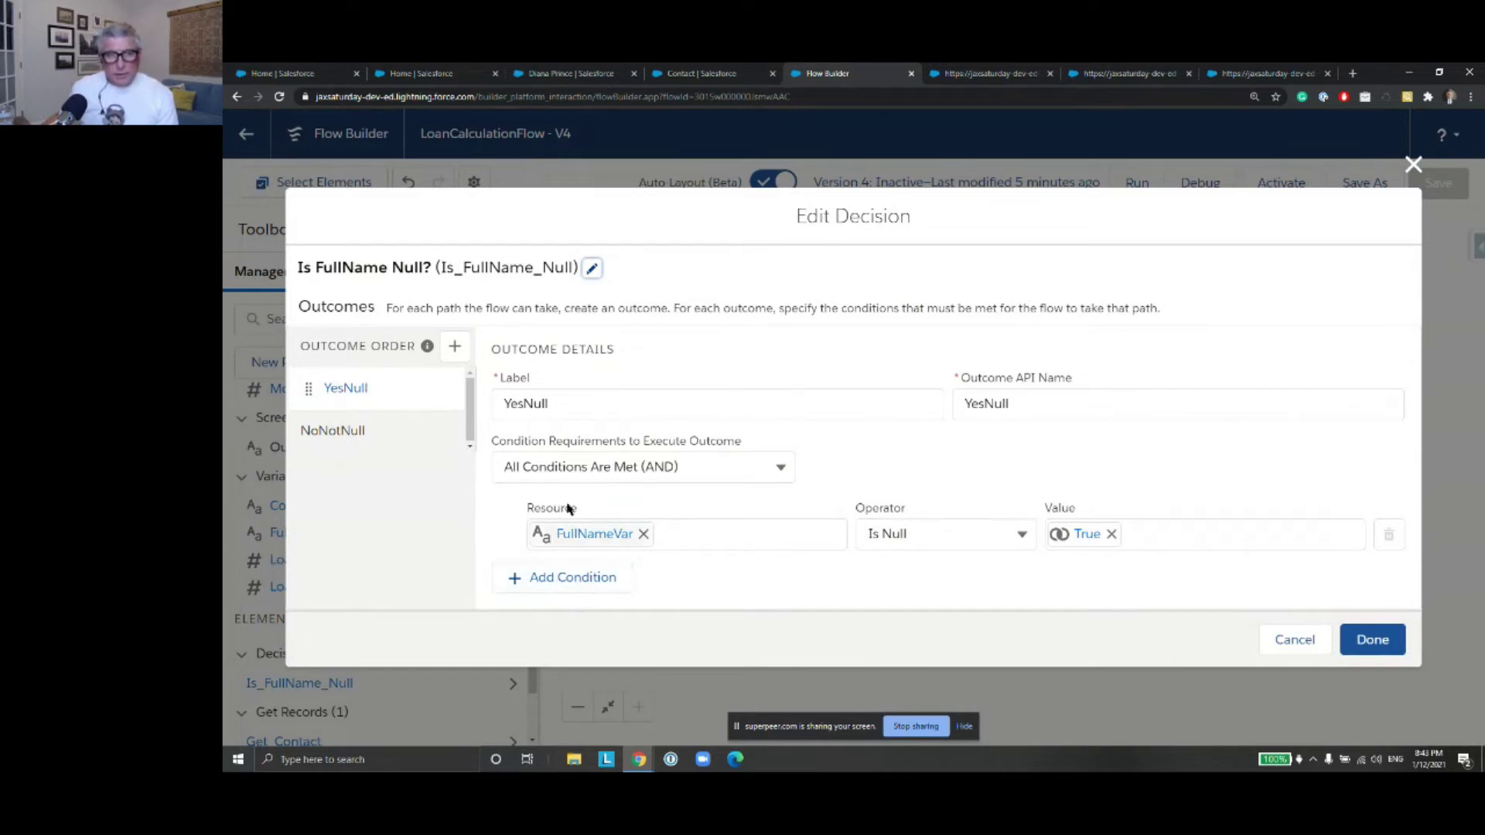
# Look over the YesNull condition logic options, then cancel the Edit Decision dialog unchanged
pyautogui.click(782, 470)
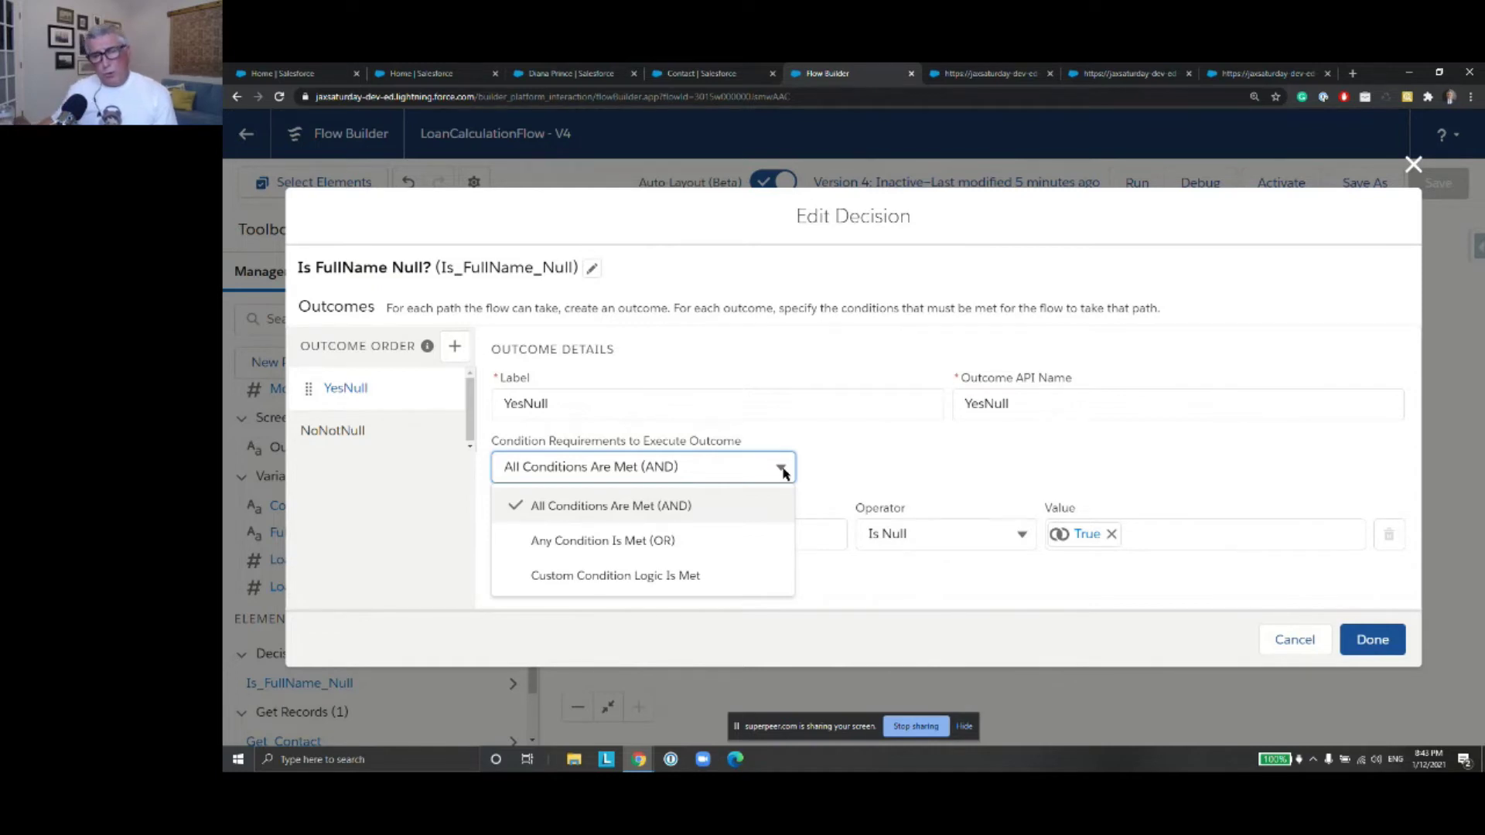
pyautogui.click(857, 459)
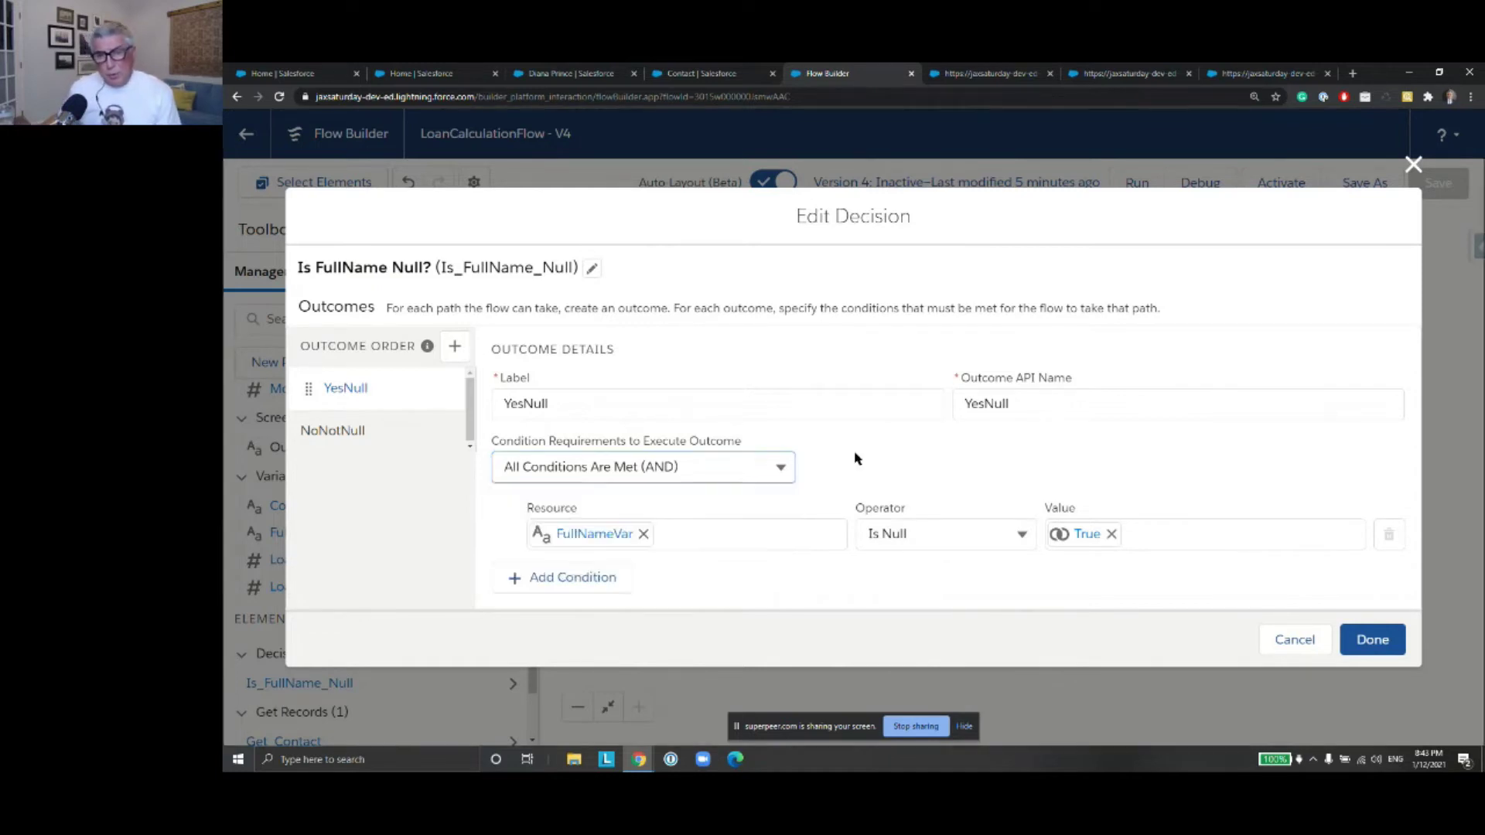
pyautogui.click(1313, 639)
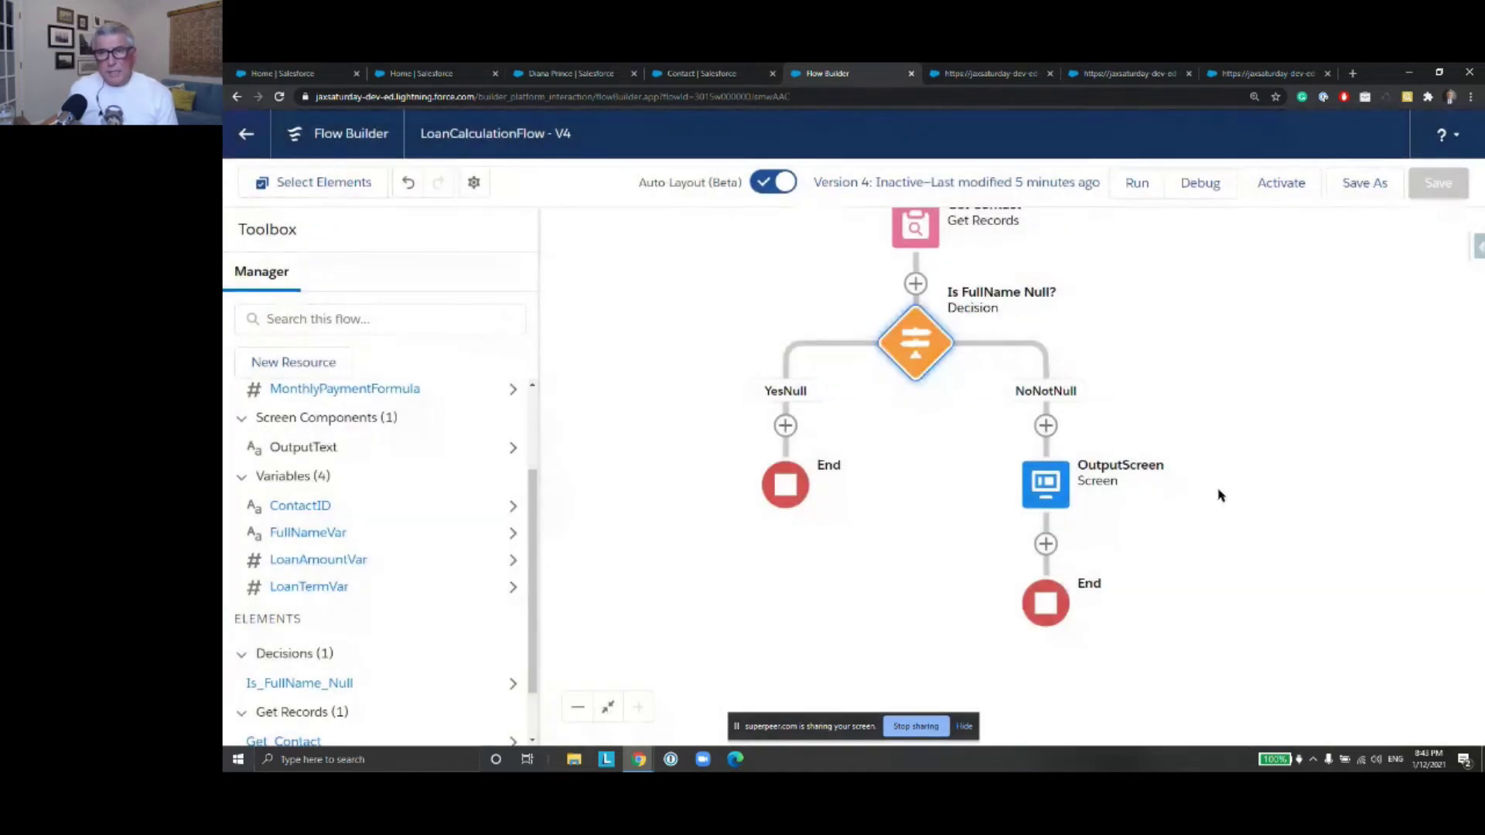
pyautogui.moveTo(1252, 436); pyautogui.dragTo(1244, 464)
pyautogui.moveTo(1225, 362); pyautogui.dragTo(1257, 408)
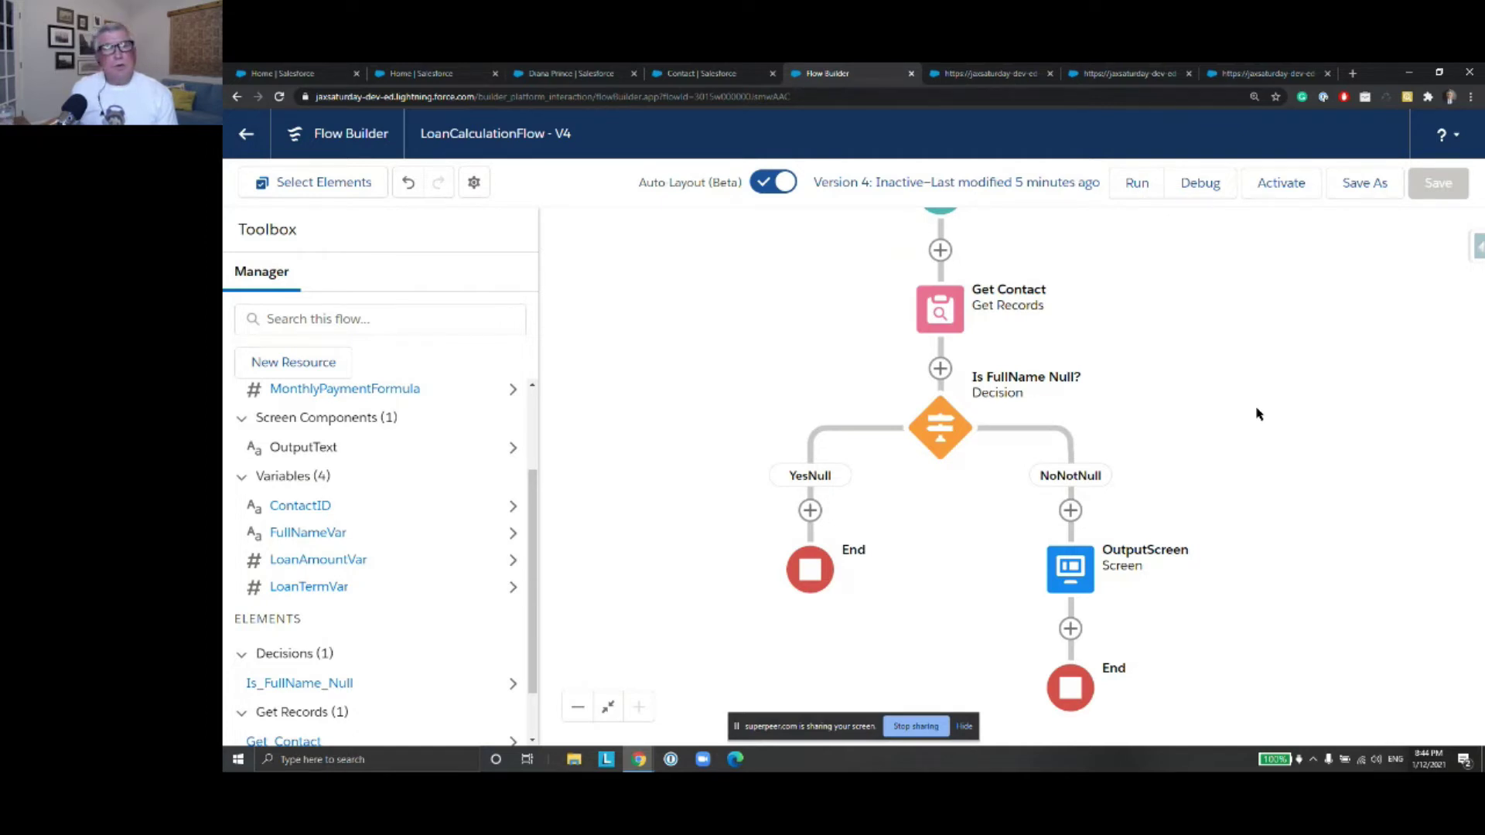
pyautogui.click(563, 75)
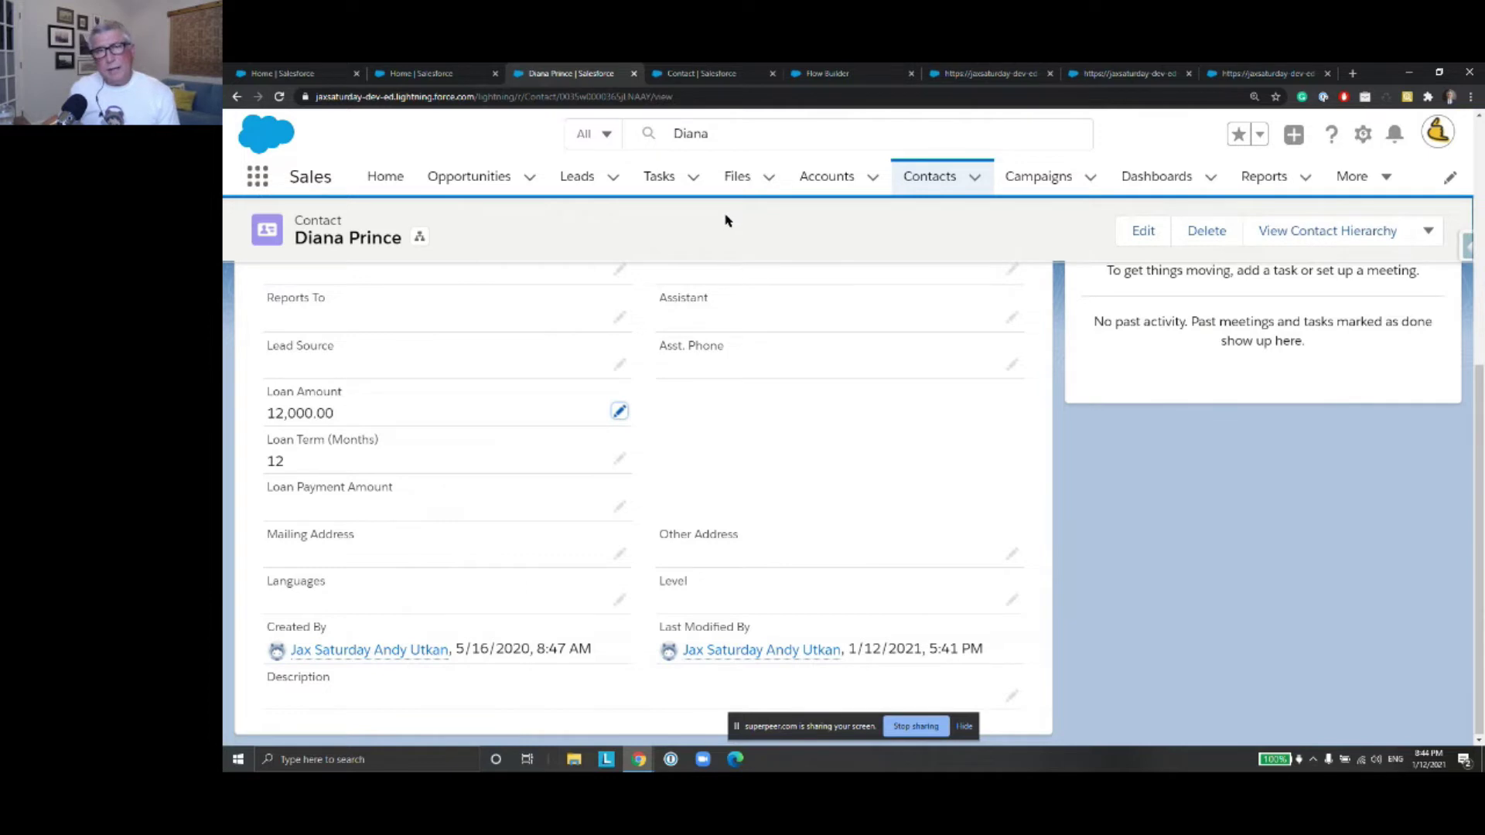
pyautogui.click(735, 73)
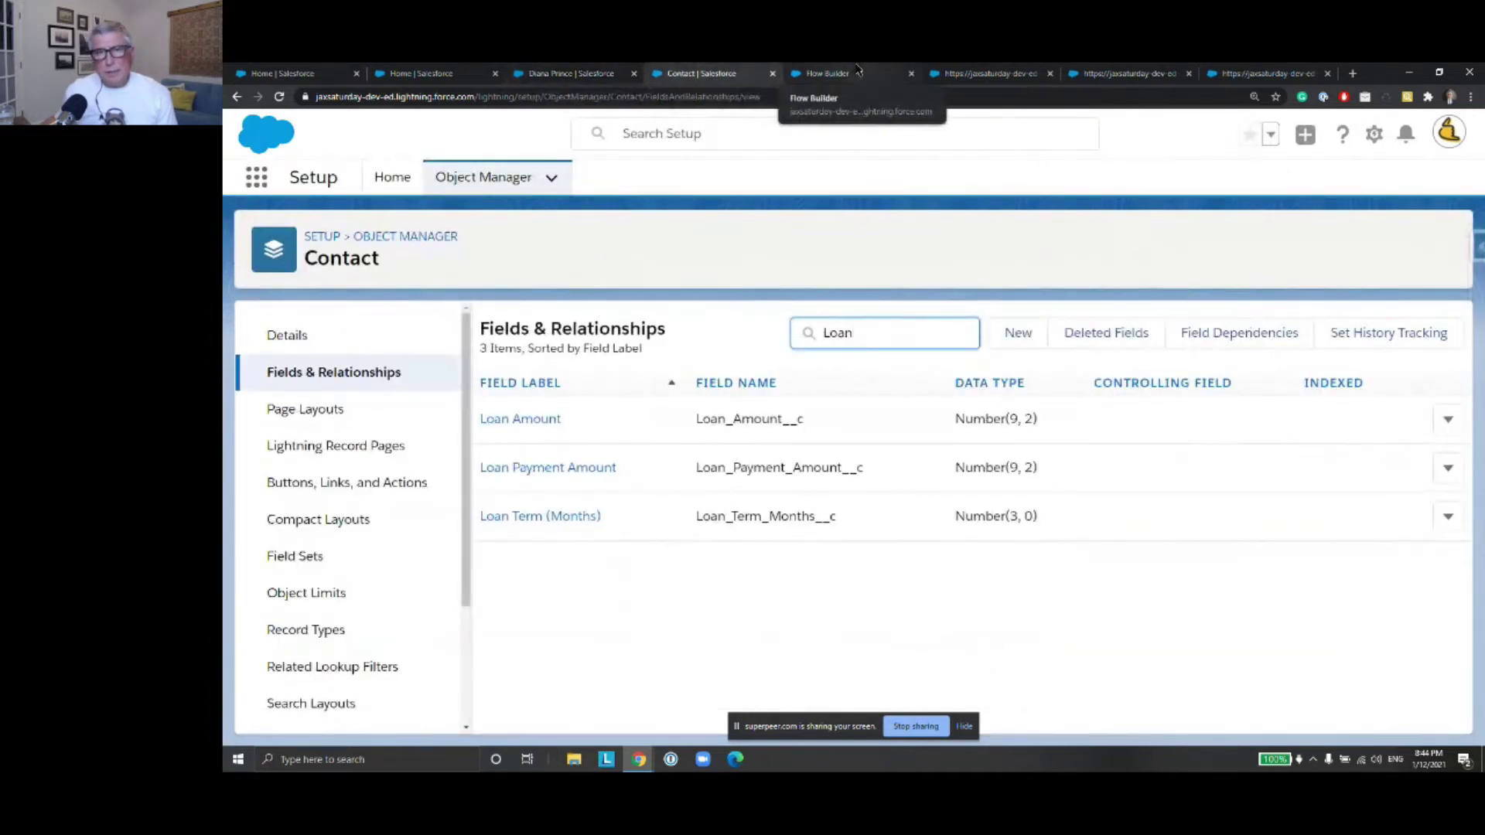
pyautogui.click(861, 71)
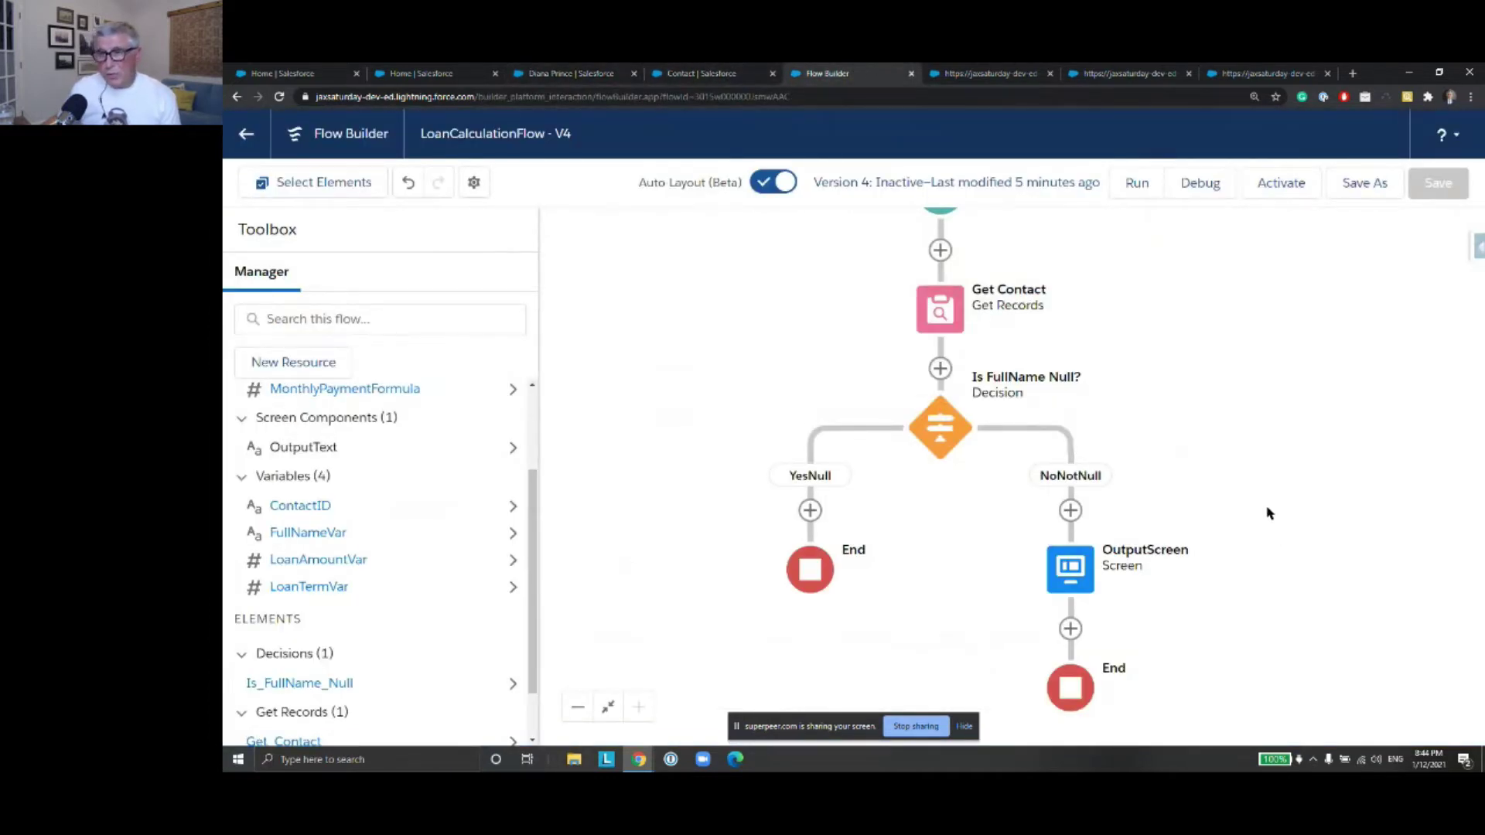
# Use Save As with 'A New Version' to save LoanCalculationFlow as Version 5
pyautogui.click(1375, 190)
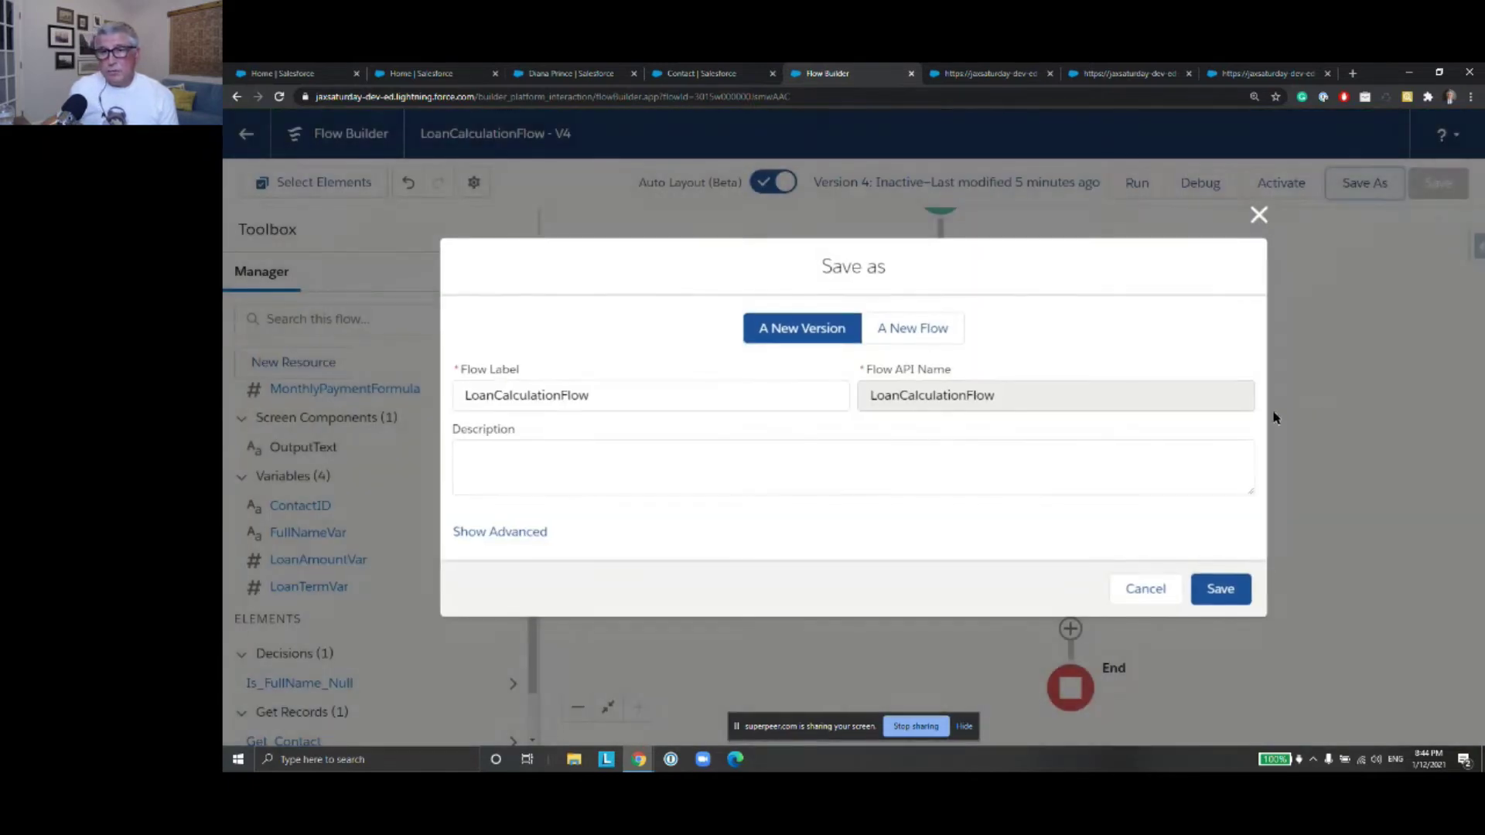
pyautogui.click(1220, 593)
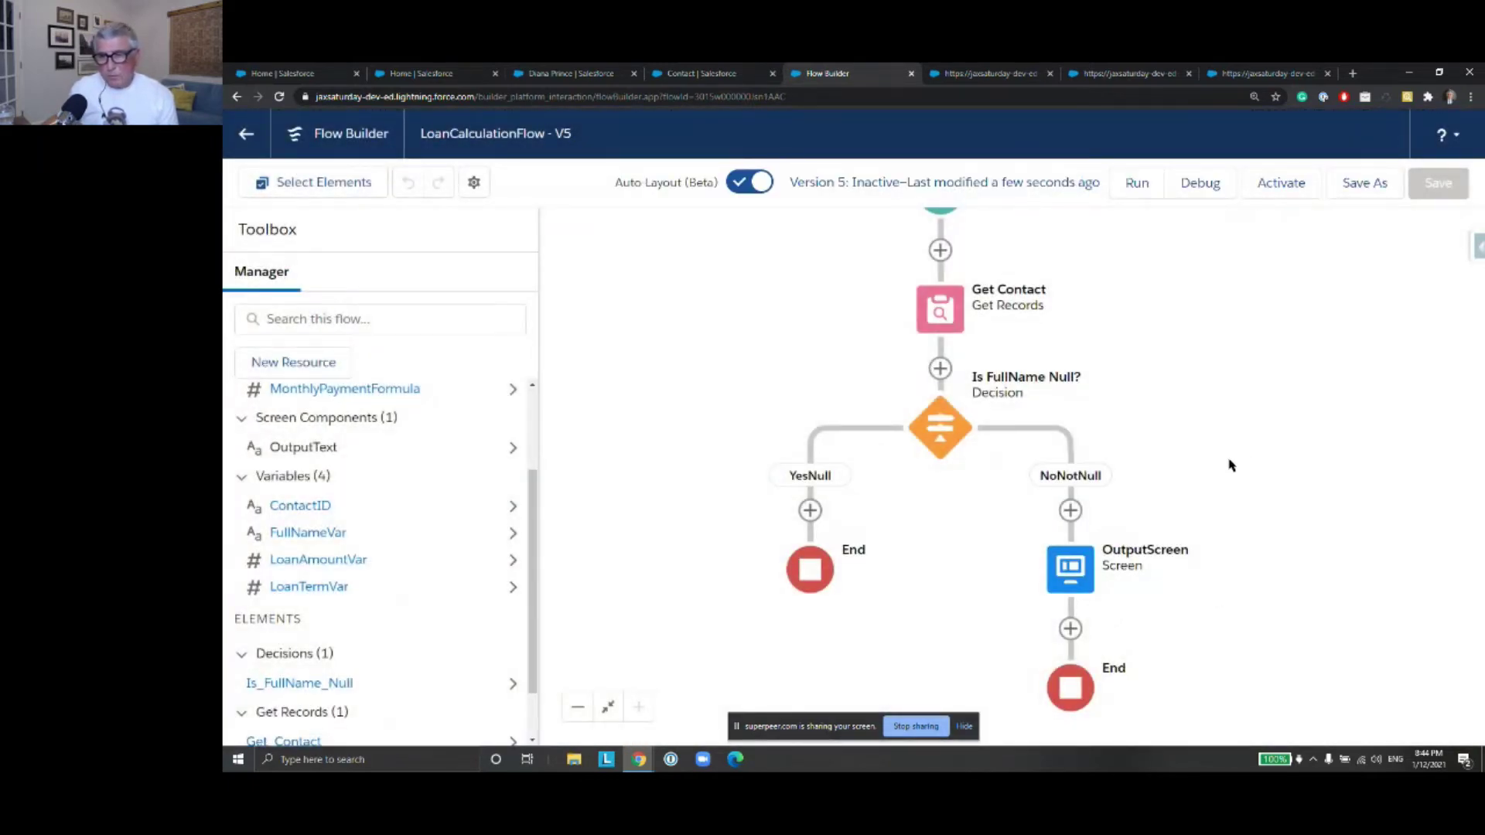
pyautogui.moveTo(1251, 546); pyautogui.dragTo(1250, 402)
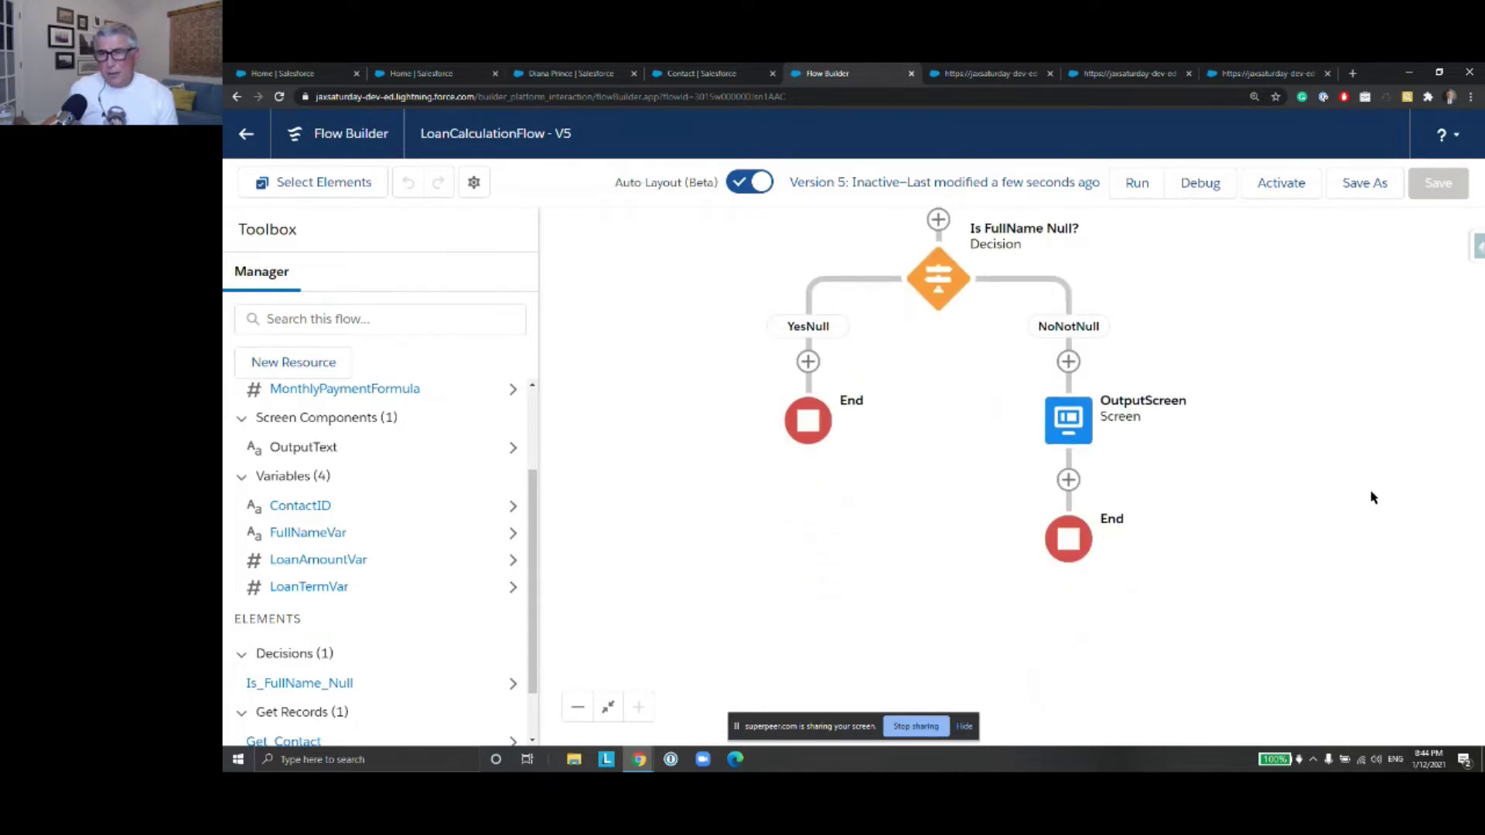
# Add an Update Records element from the Data section below OutputScreen
pyautogui.click(1071, 484)
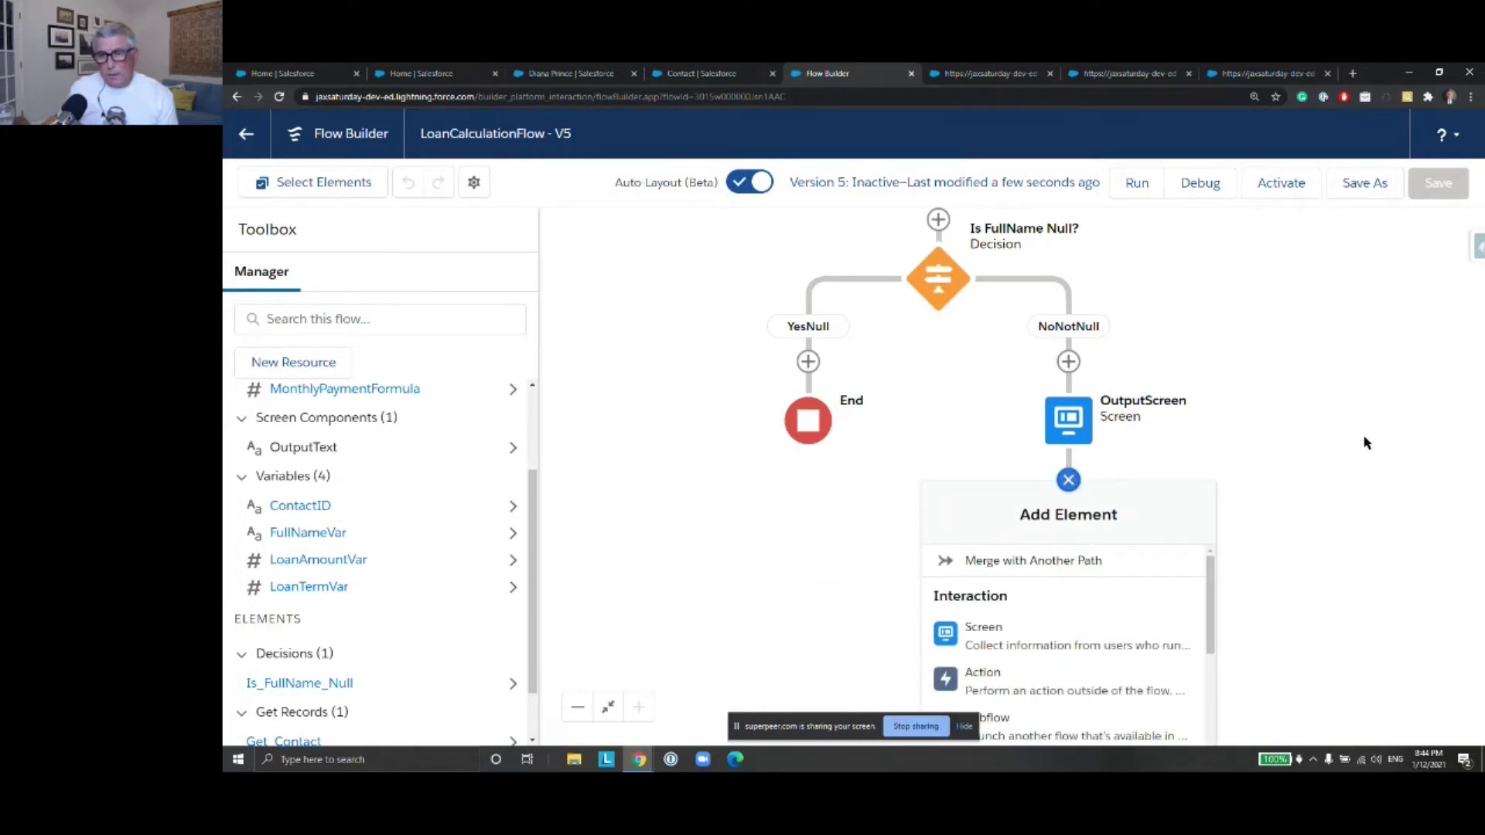
pyautogui.moveTo(1192, 364); pyautogui.dragTo(1196, 224)
pyautogui.click(1072, 355)
pyautogui.moveTo(1215, 495); pyautogui.dragTo(1213, 586)
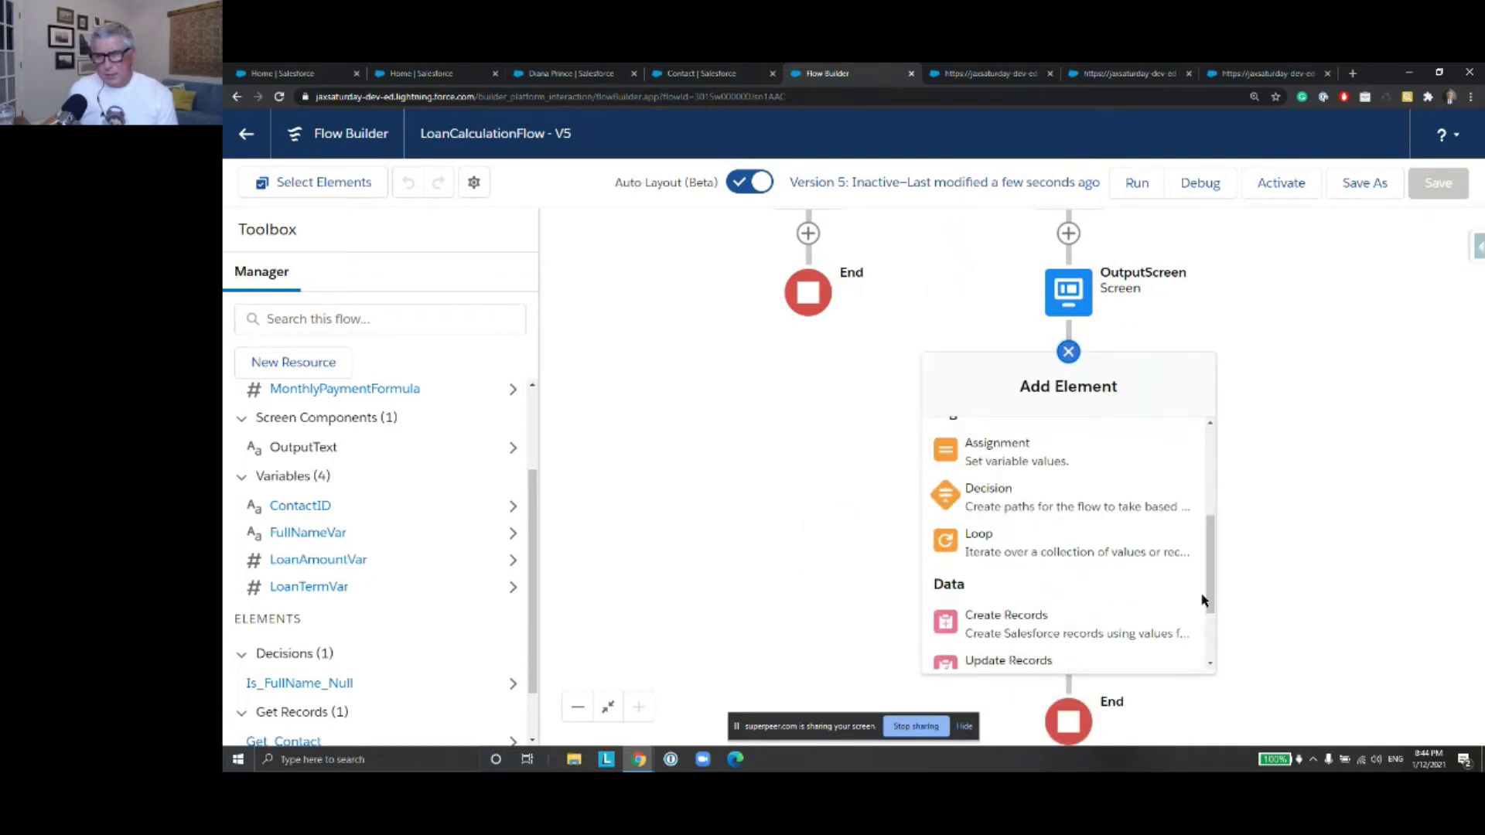
pyautogui.moveTo(1210, 601); pyautogui.dragTo(1215, 648)
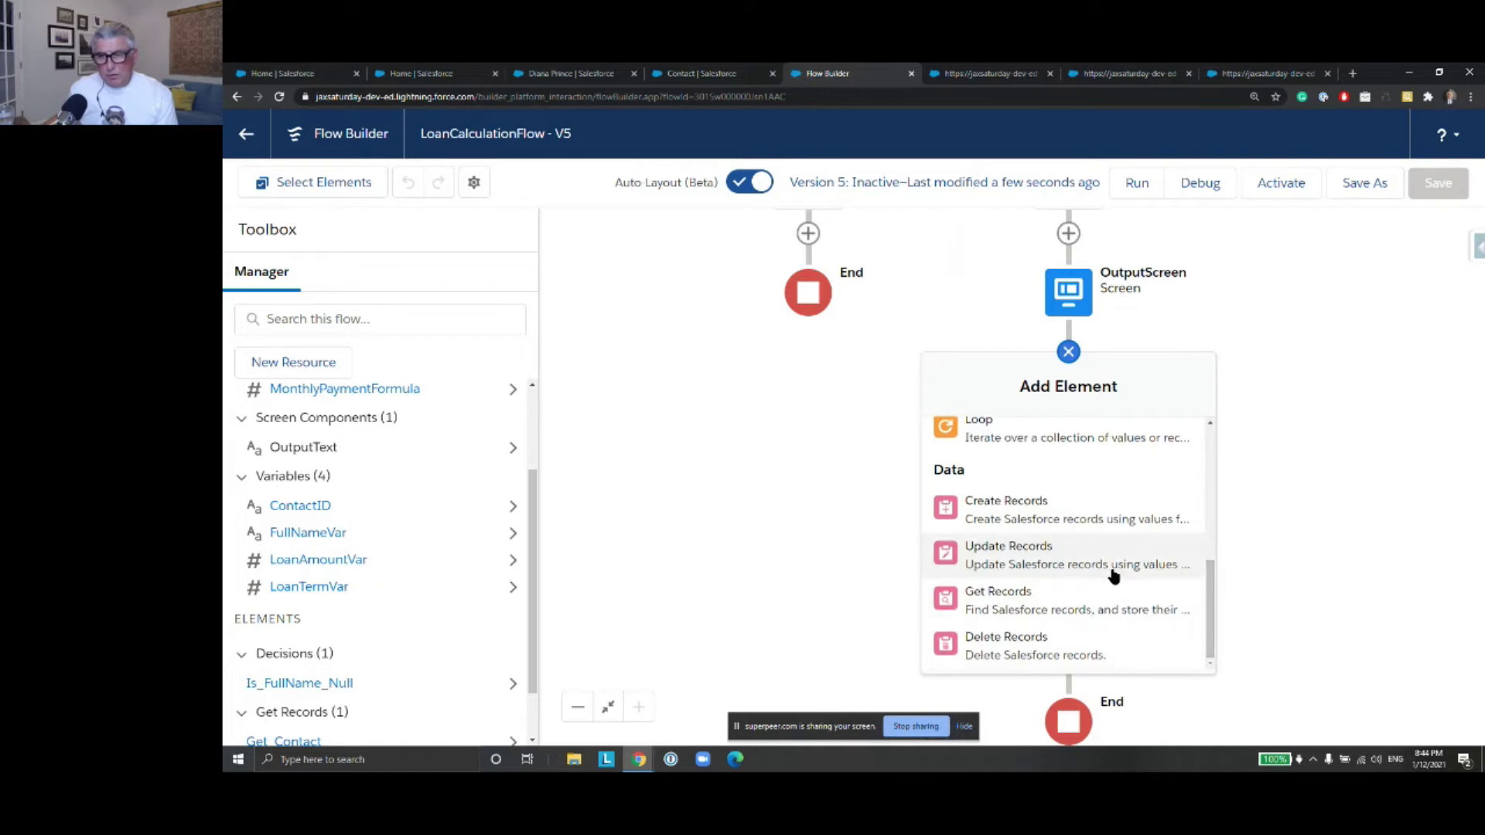
pyautogui.click(1050, 557)
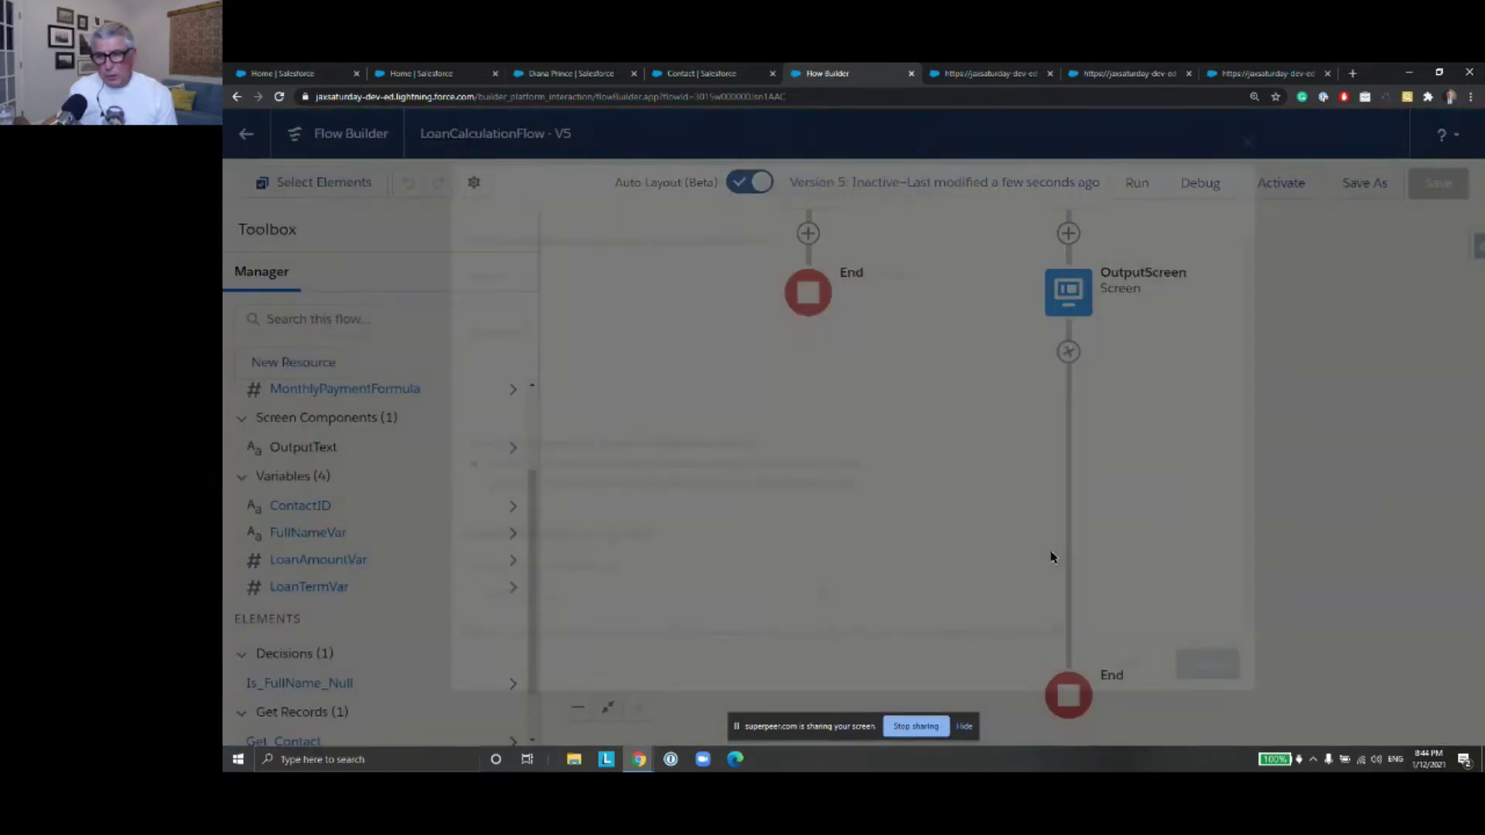
# Label the element 'Update Contact' and have it update Contact records matched by conditions
pyautogui.write('pdate Con')
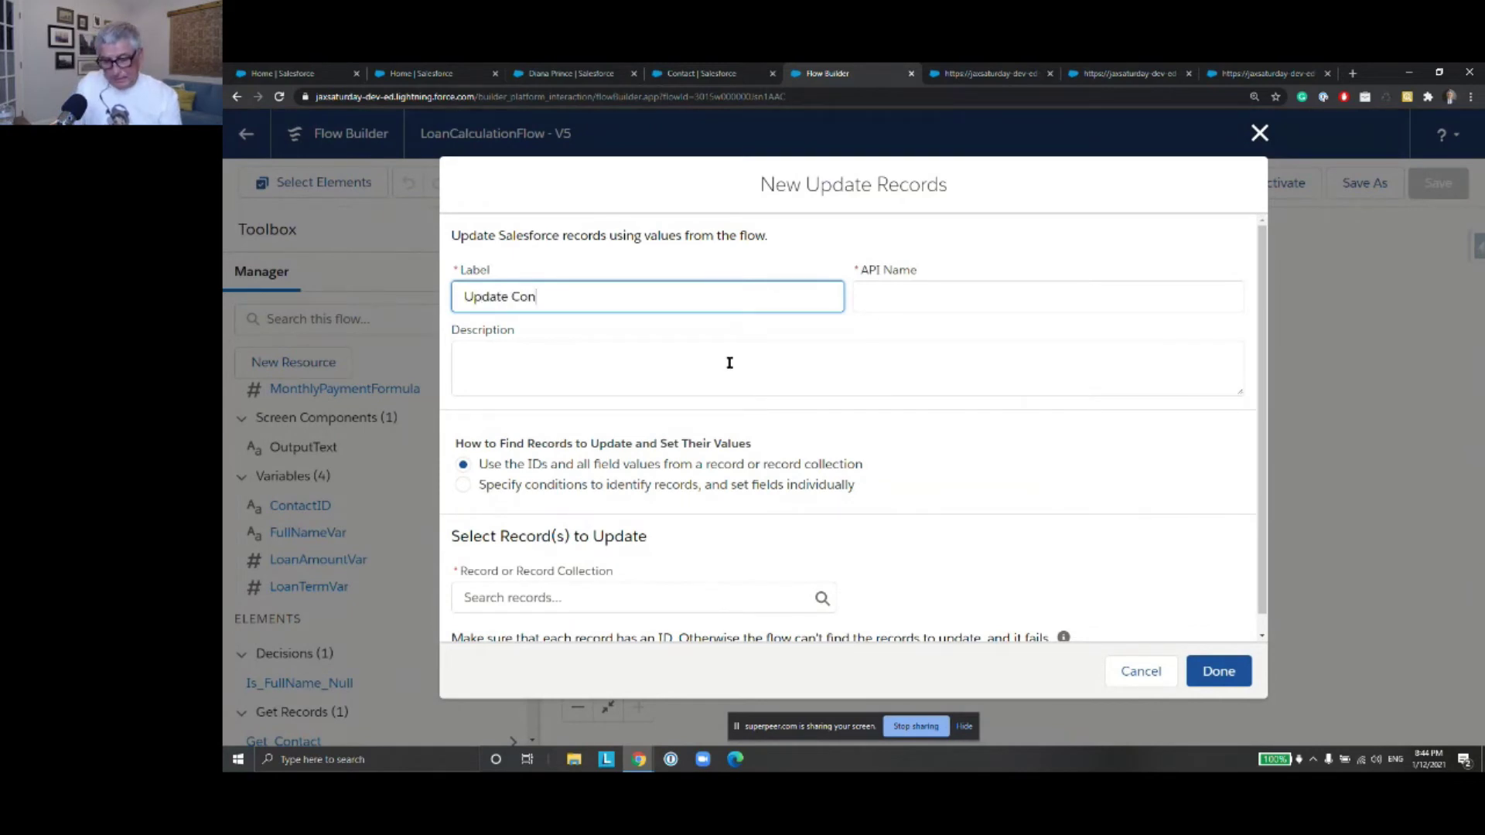
pyautogui.write('tact')
pyautogui.click(963, 295)
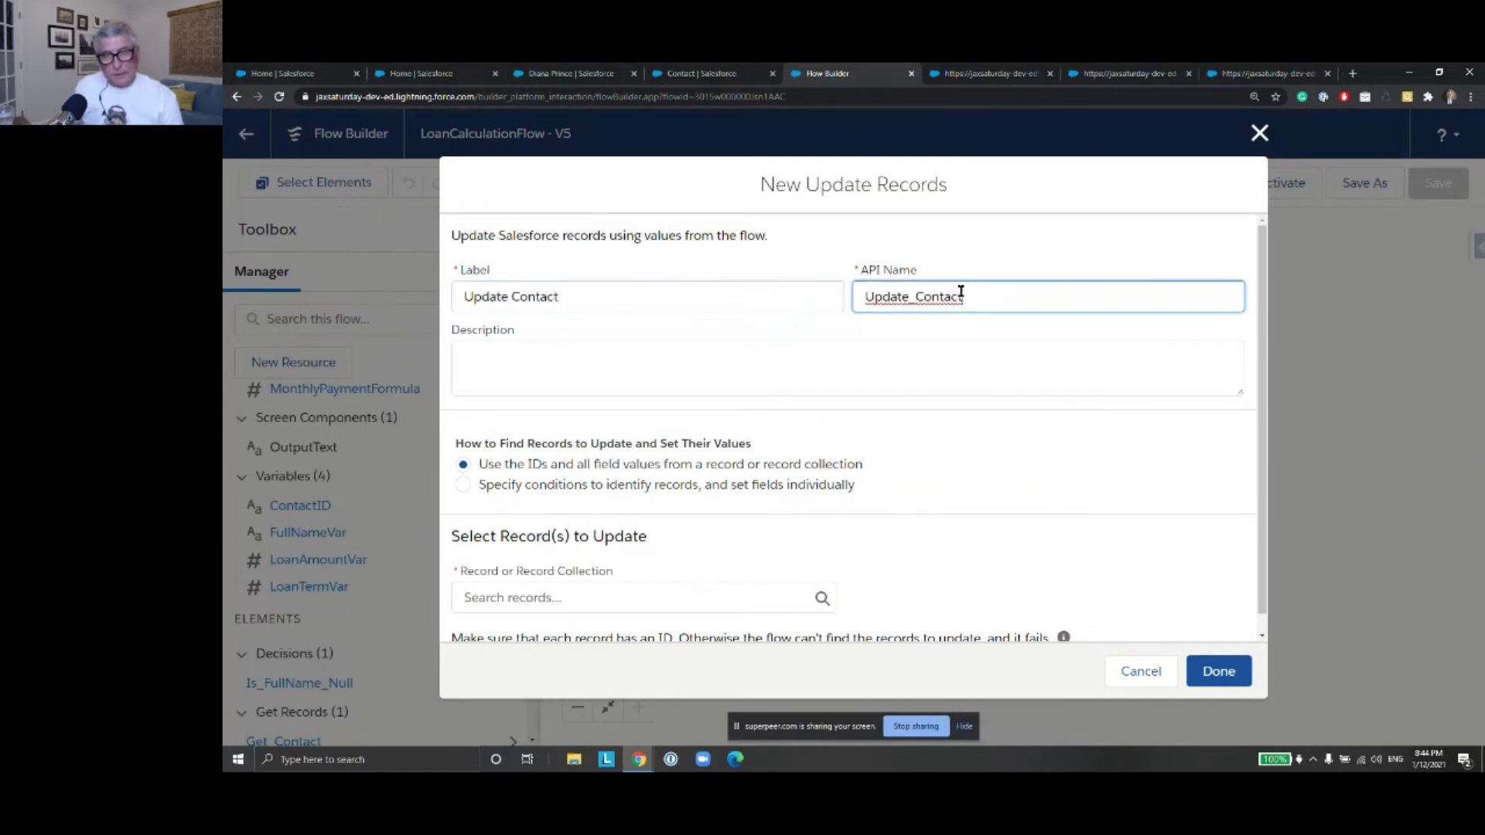
pyautogui.scroll(-1, 822, 450)
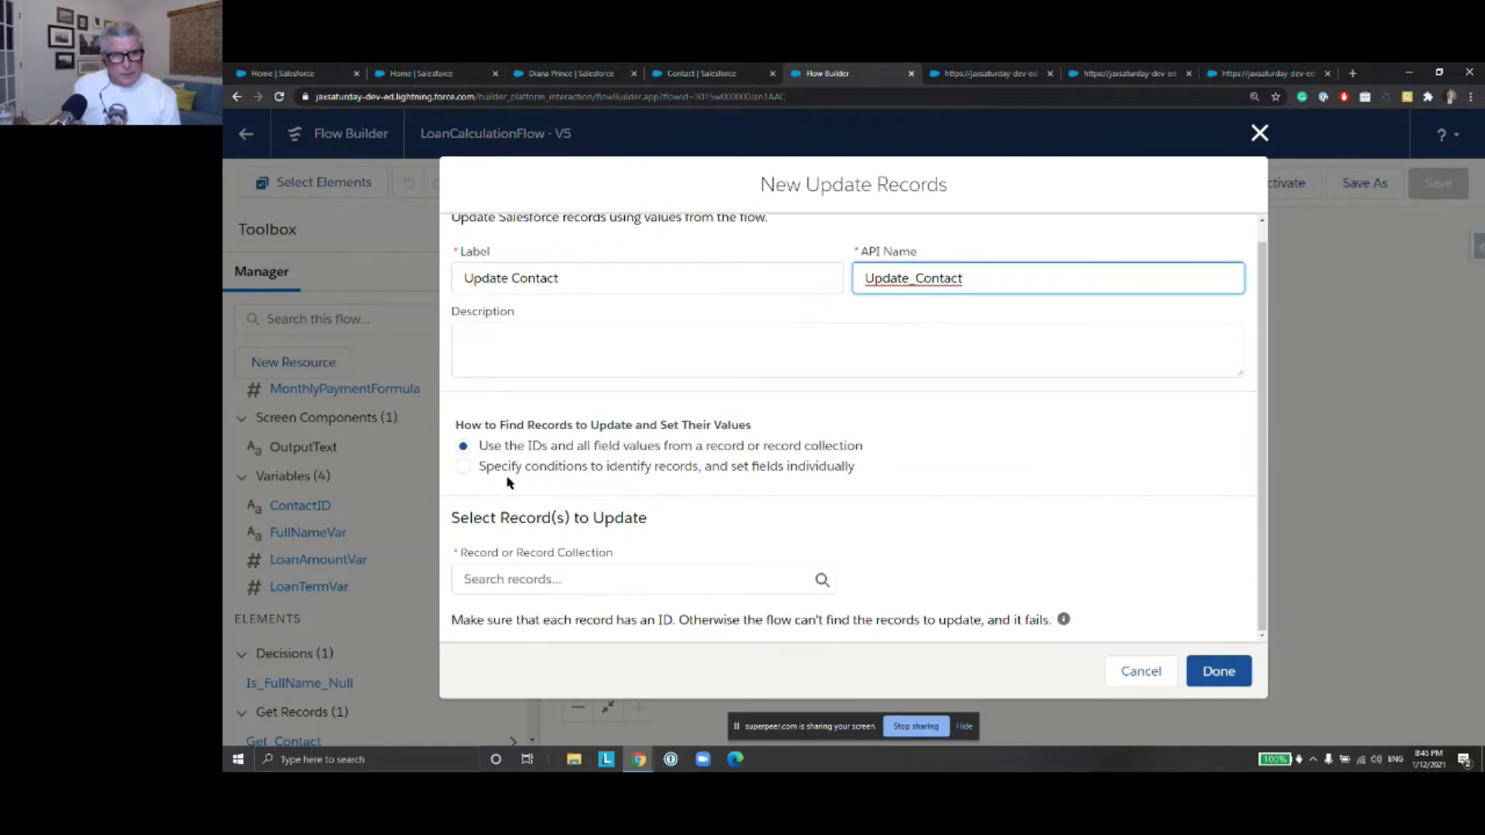
pyautogui.click(463, 466)
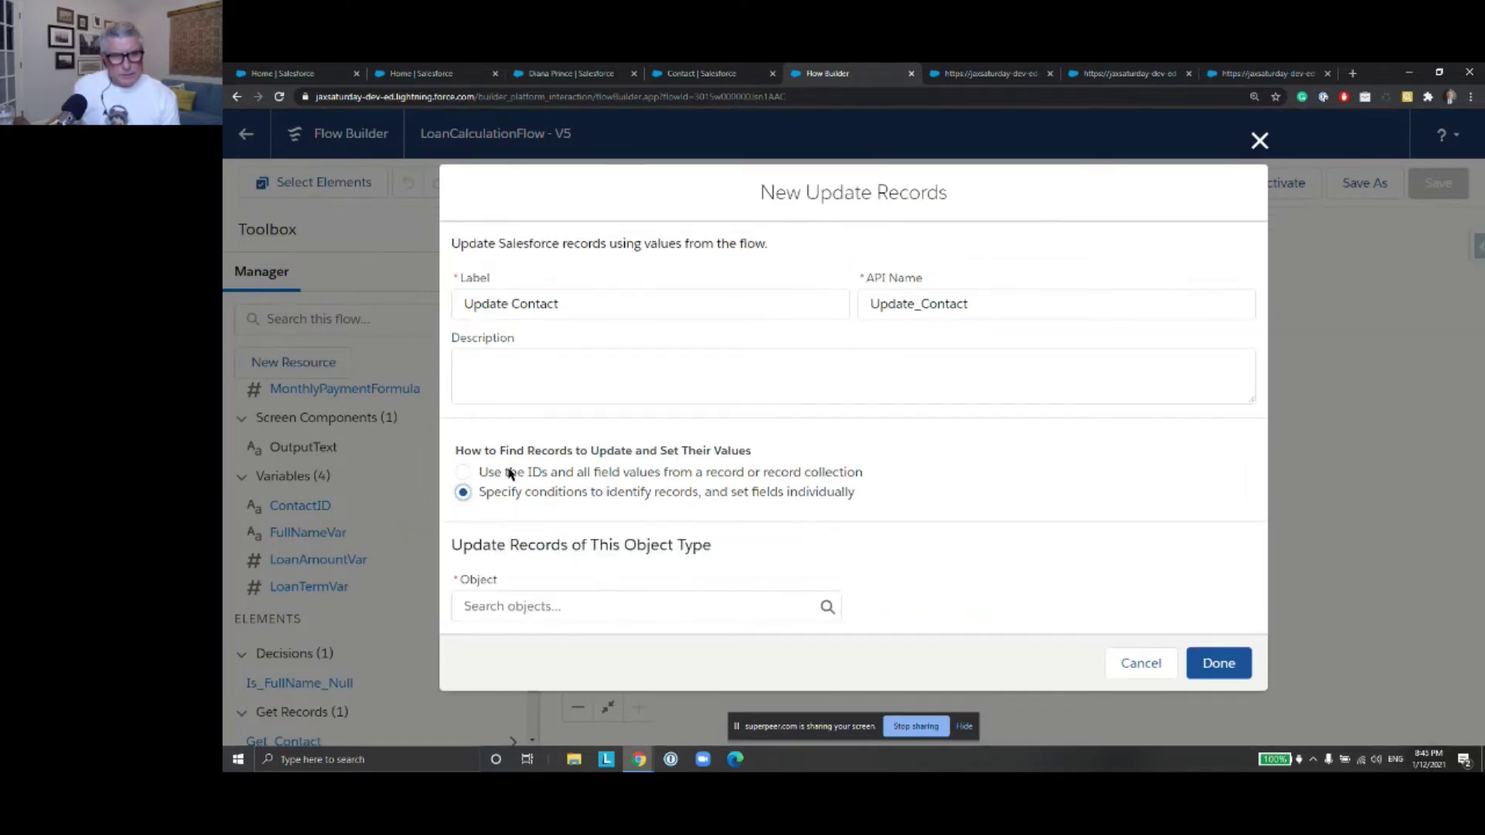
pyautogui.click(609, 606)
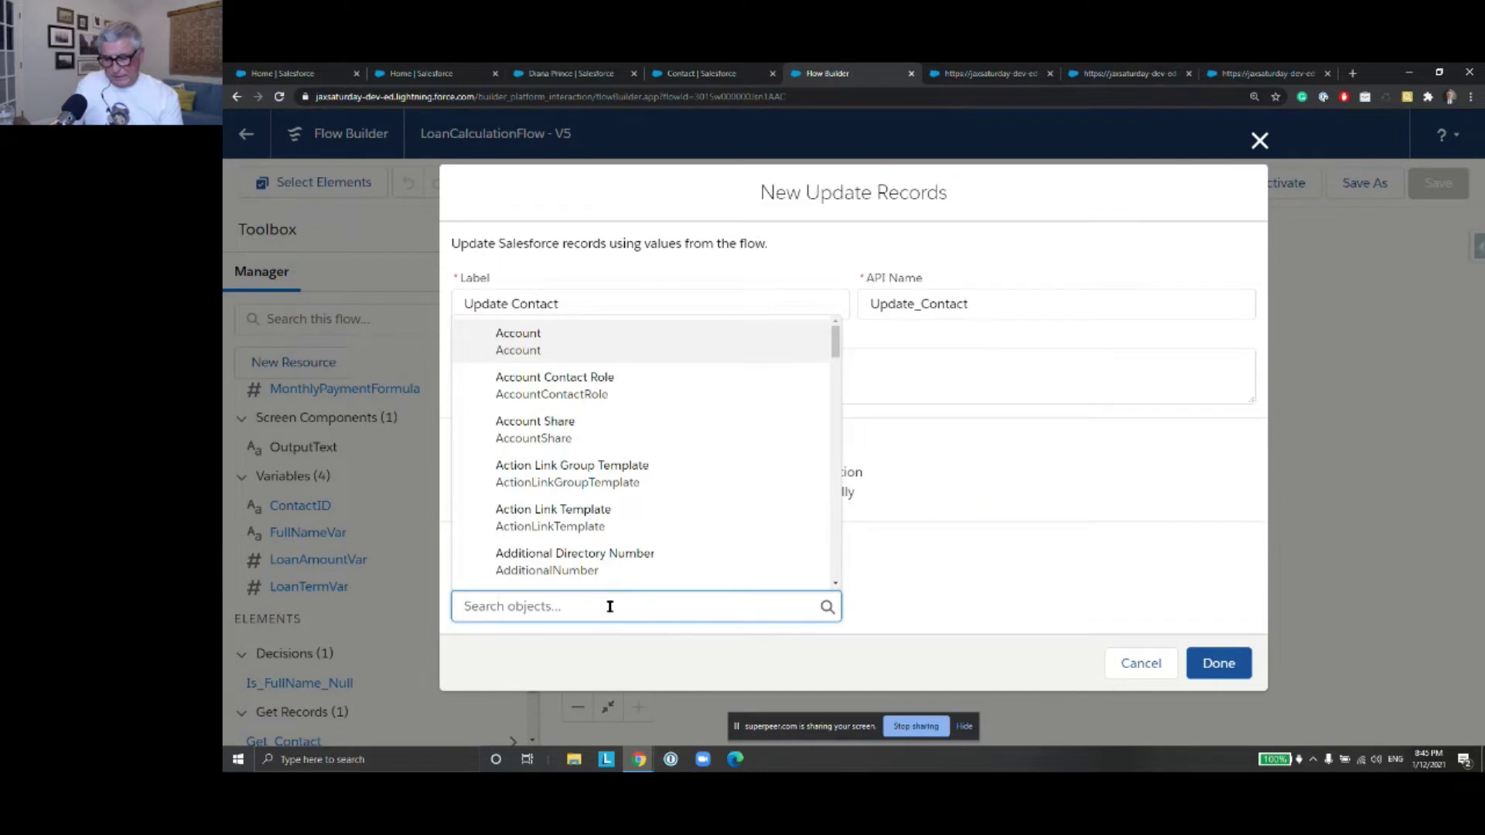
pyautogui.write('Contact')
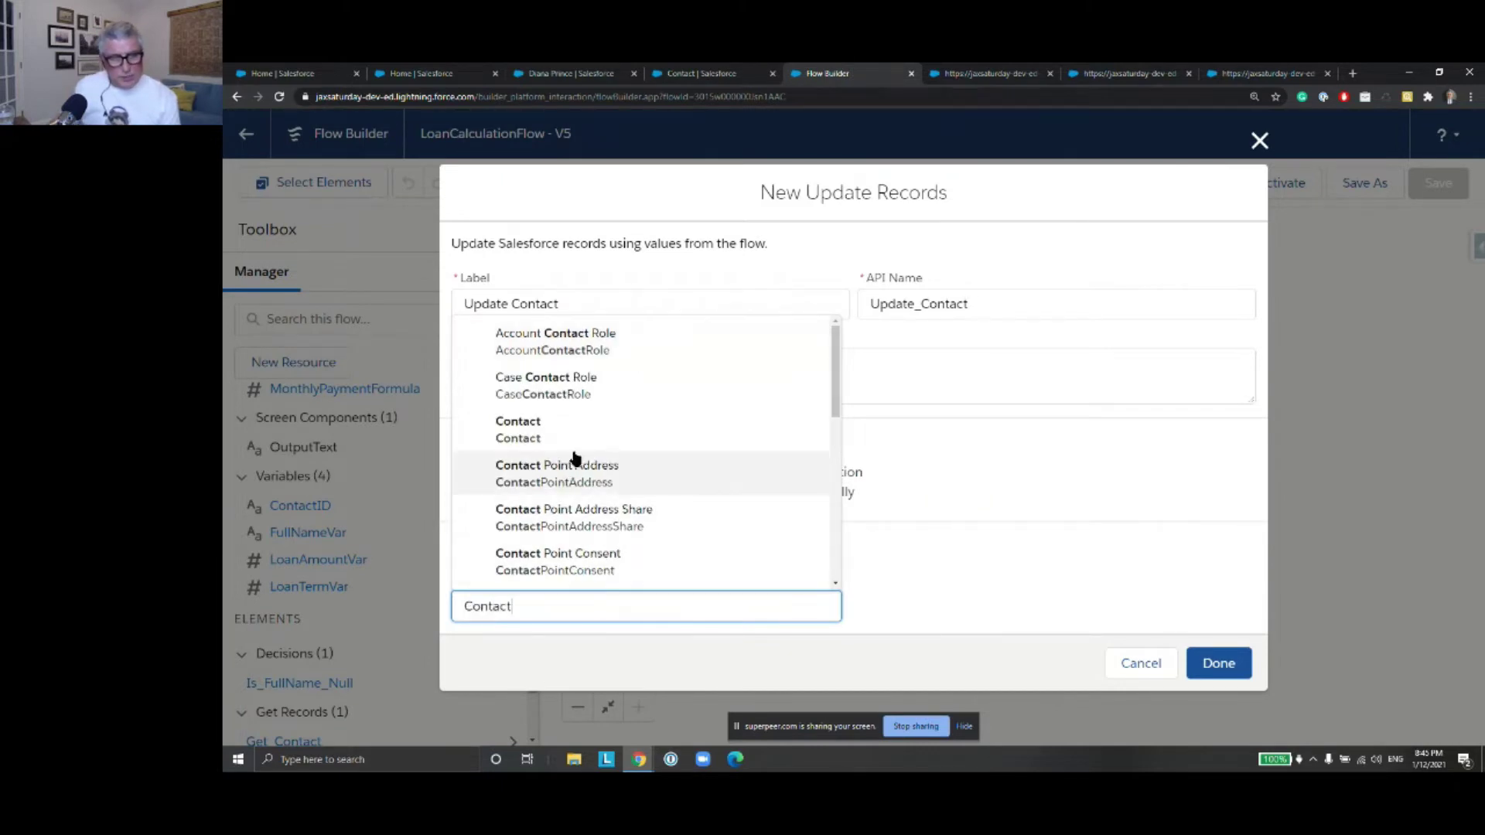
pyautogui.click(573, 430)
# Filter the Contact records by Id equals ContactID
pyautogui.scroll(-4, 967, 503)
pyautogui.click(627, 466)
pyautogui.write('Id')
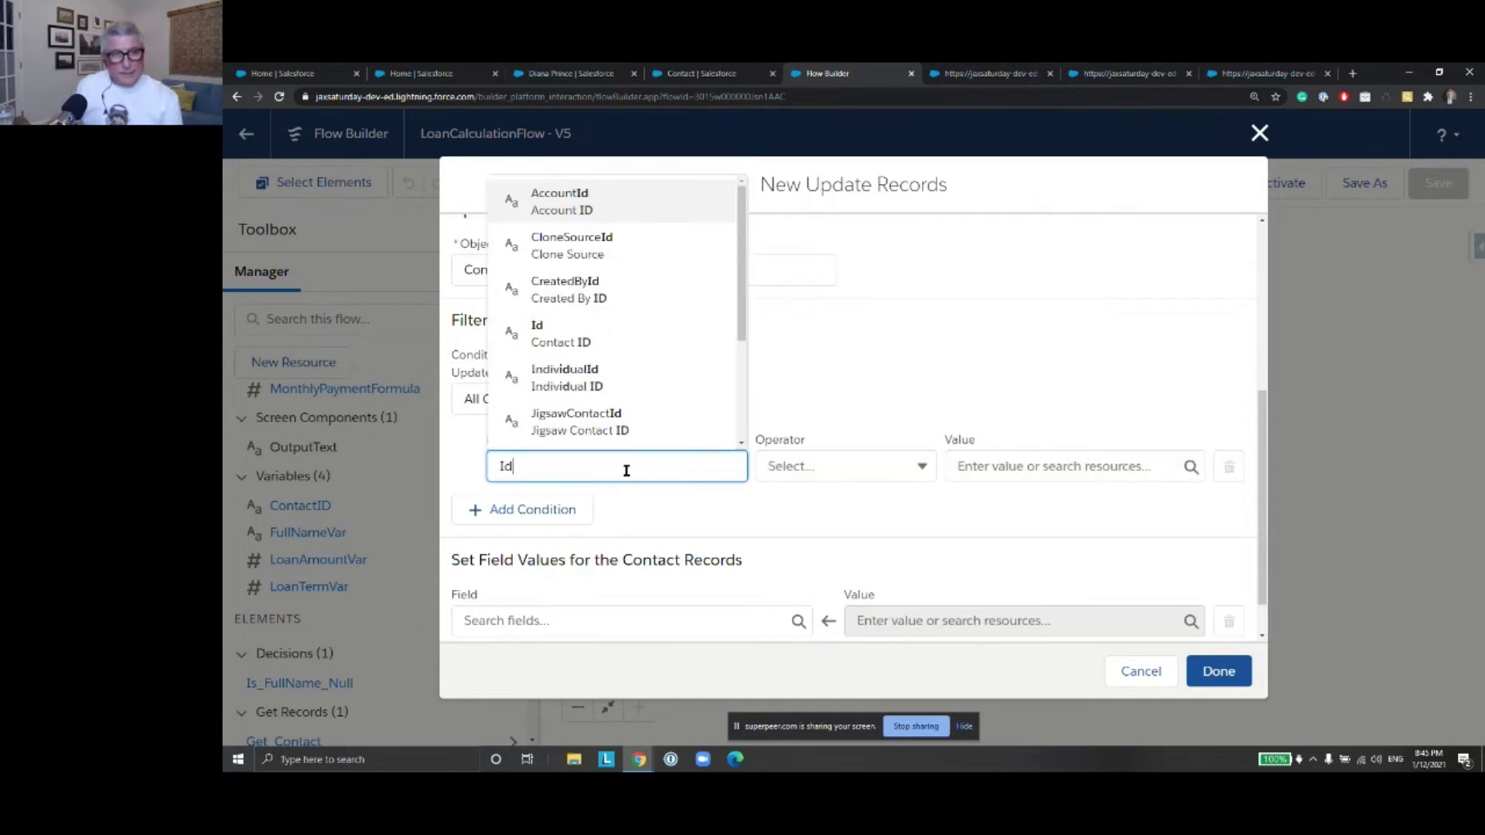
pyautogui.click(620, 335)
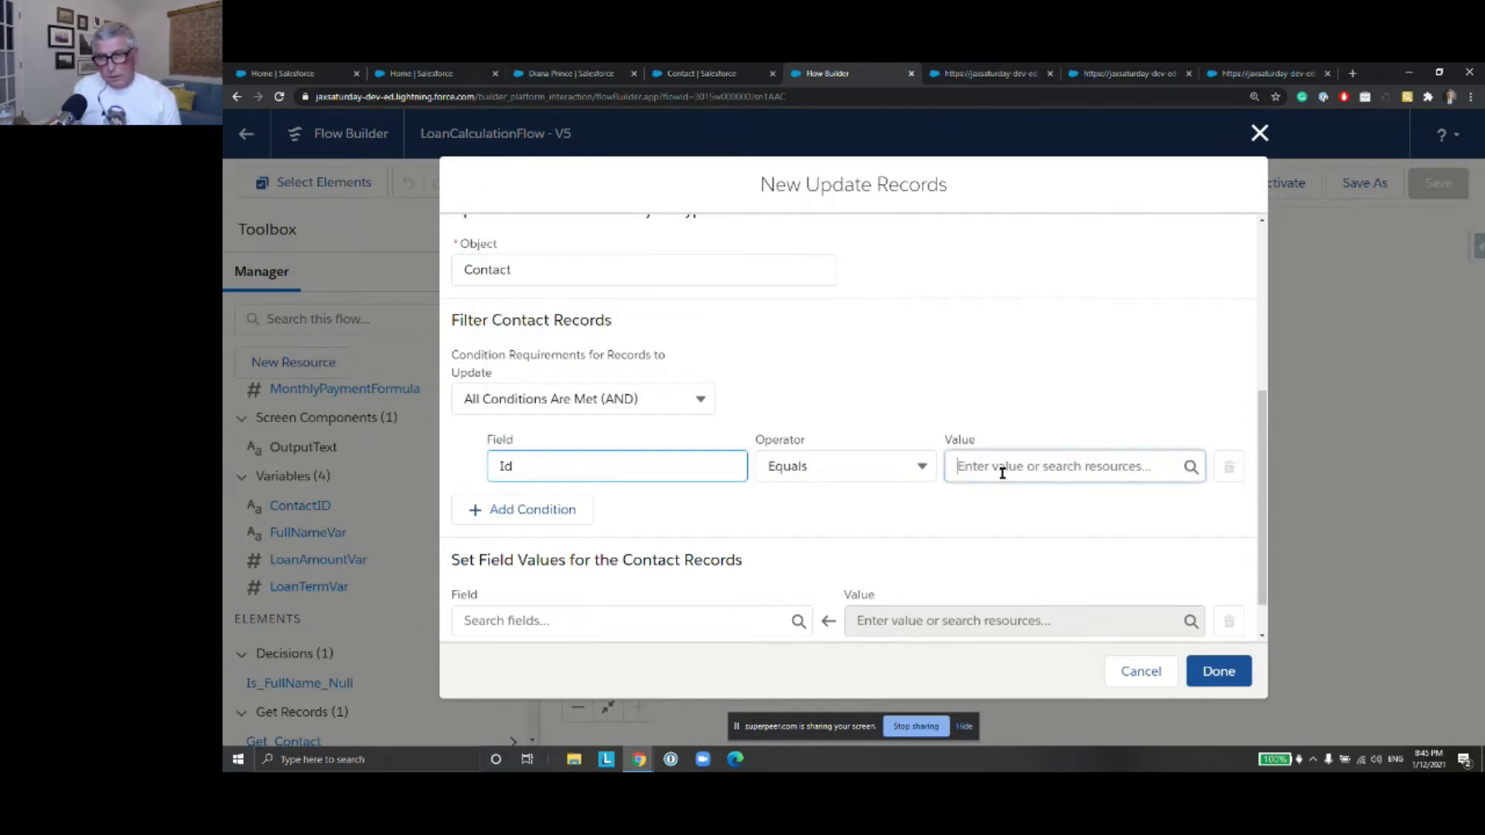
pyautogui.click(1003, 466)
pyautogui.write('Contac')
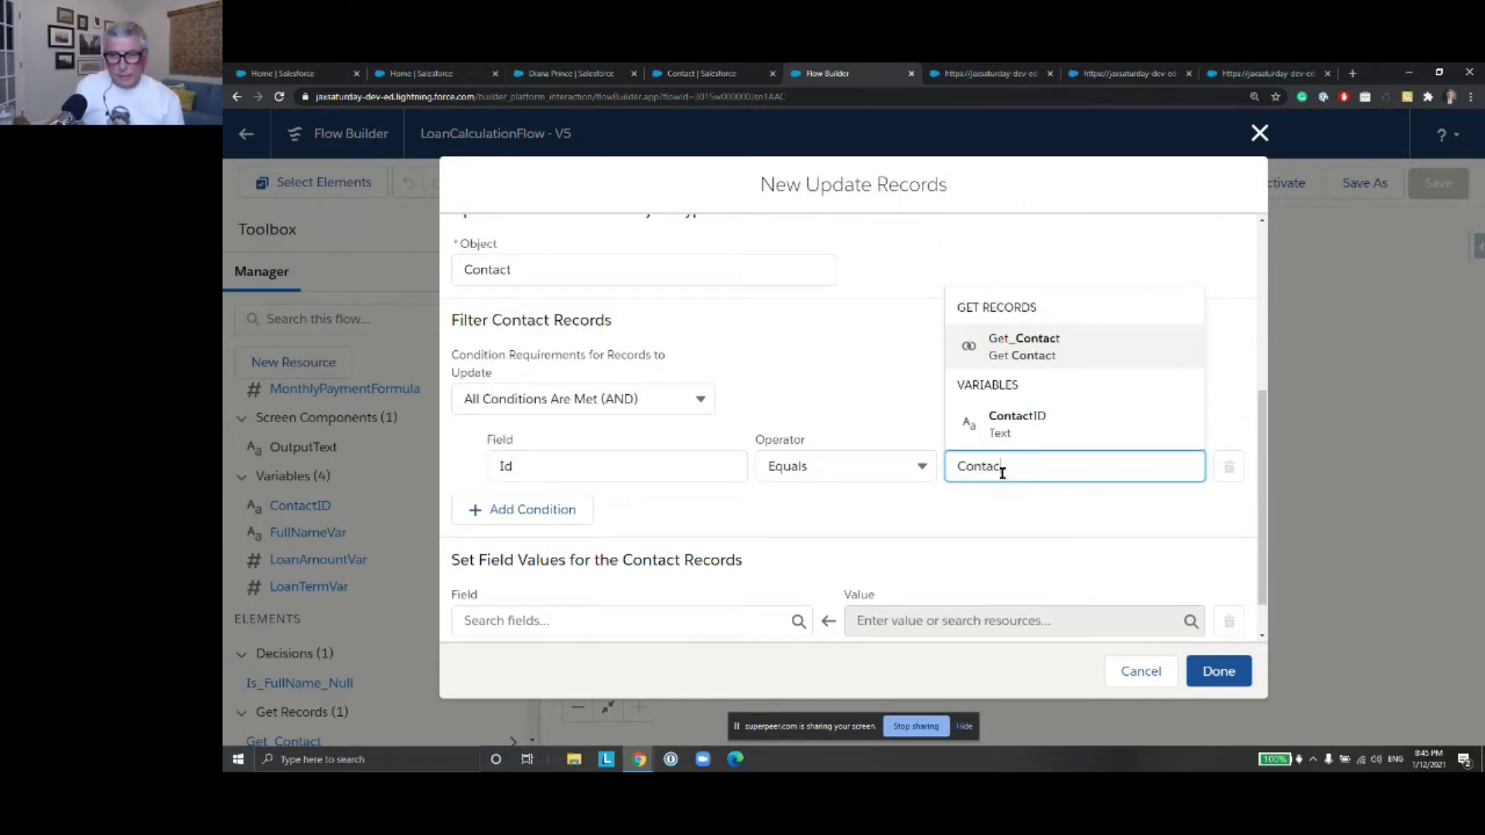
pyautogui.click(1022, 426)
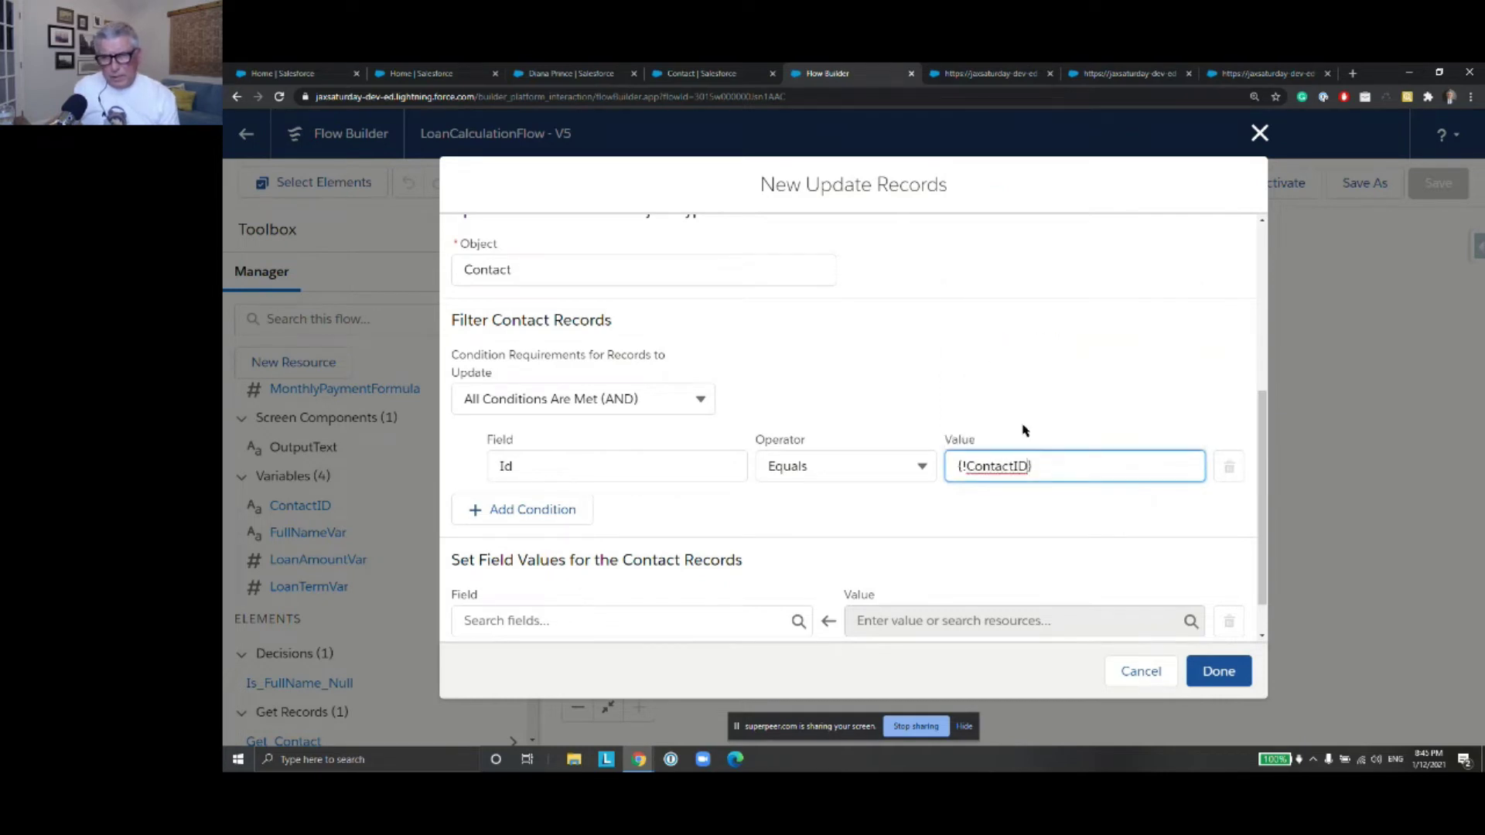
# Set Loan_Payment_Amount__c to MonthlyPaymentFormula and finish the Update Contact element
pyautogui.scroll(-1, 824, 448)
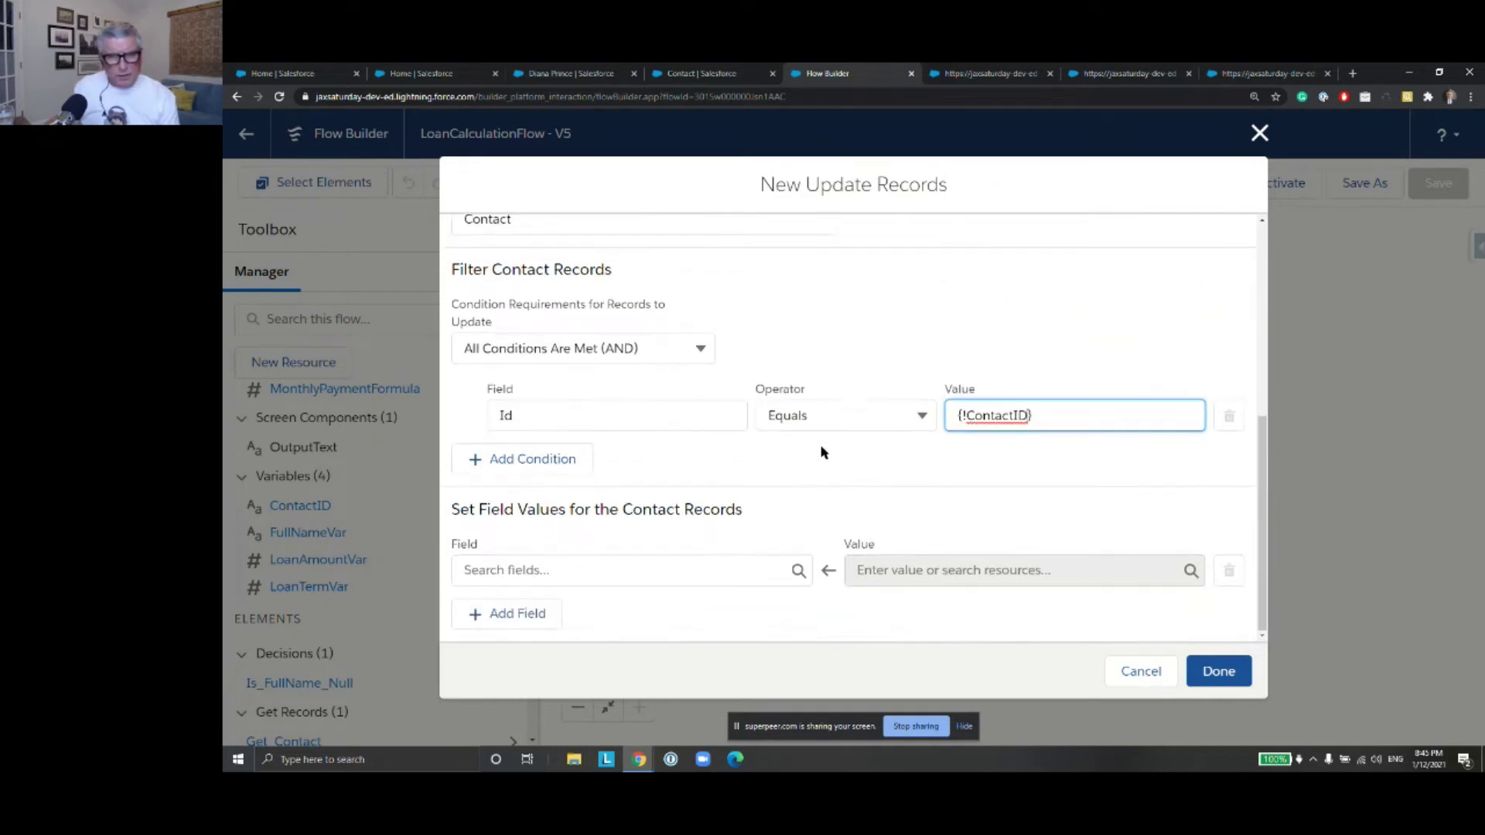
pyautogui.click(564, 571)
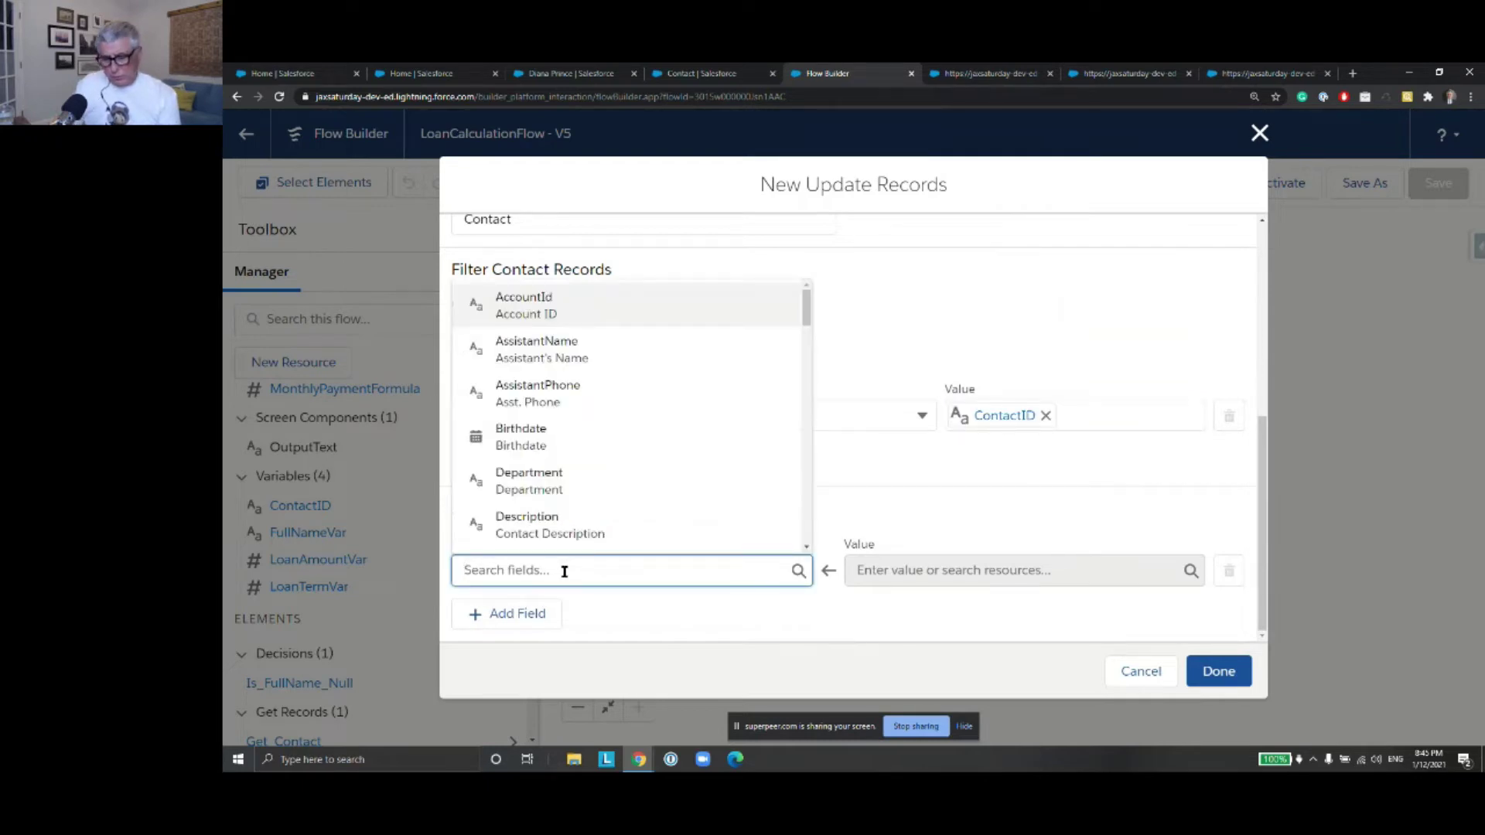
pyautogui.write('for')
pyautogui.press('BackSpace')
pyautogui.press('BackSpace')
pyautogui.press('BackSpace')
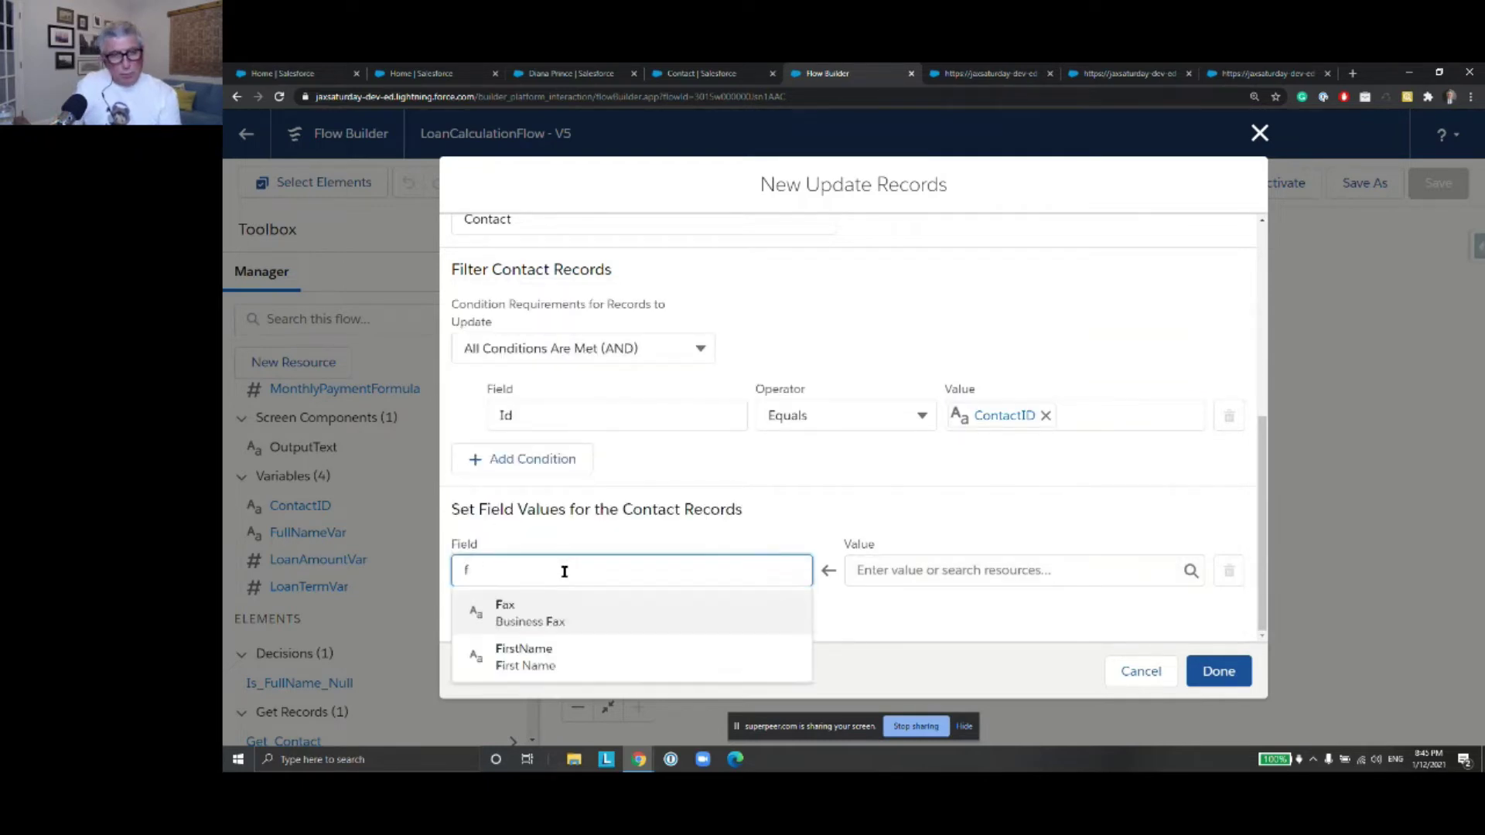
pyautogui.write('Loan')
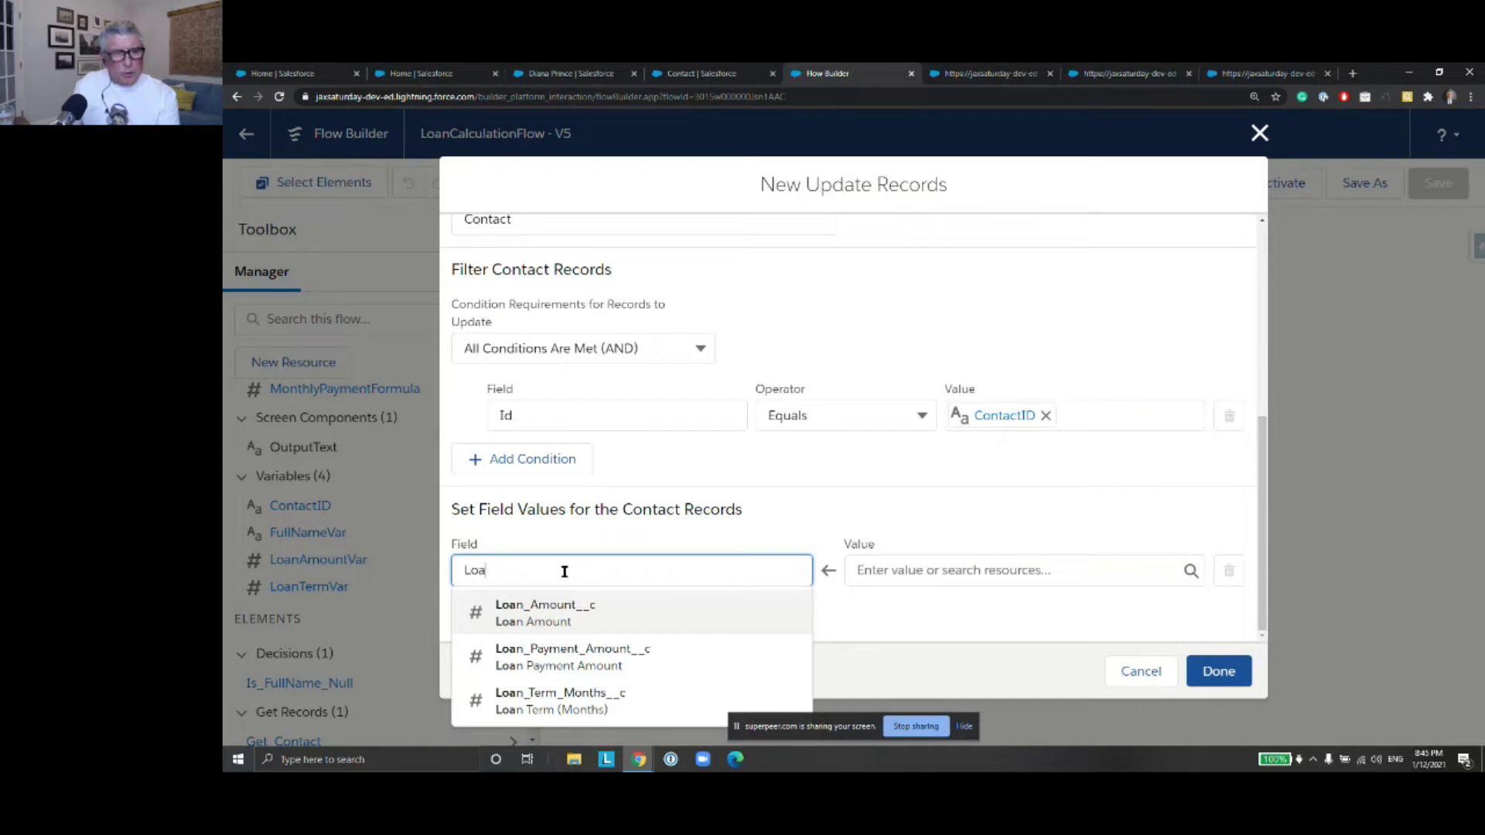
pyautogui.press('BackSpace')
pyautogui.press('BackSpace')
pyautogui.press('BackSpace')
pyautogui.write('Loan')
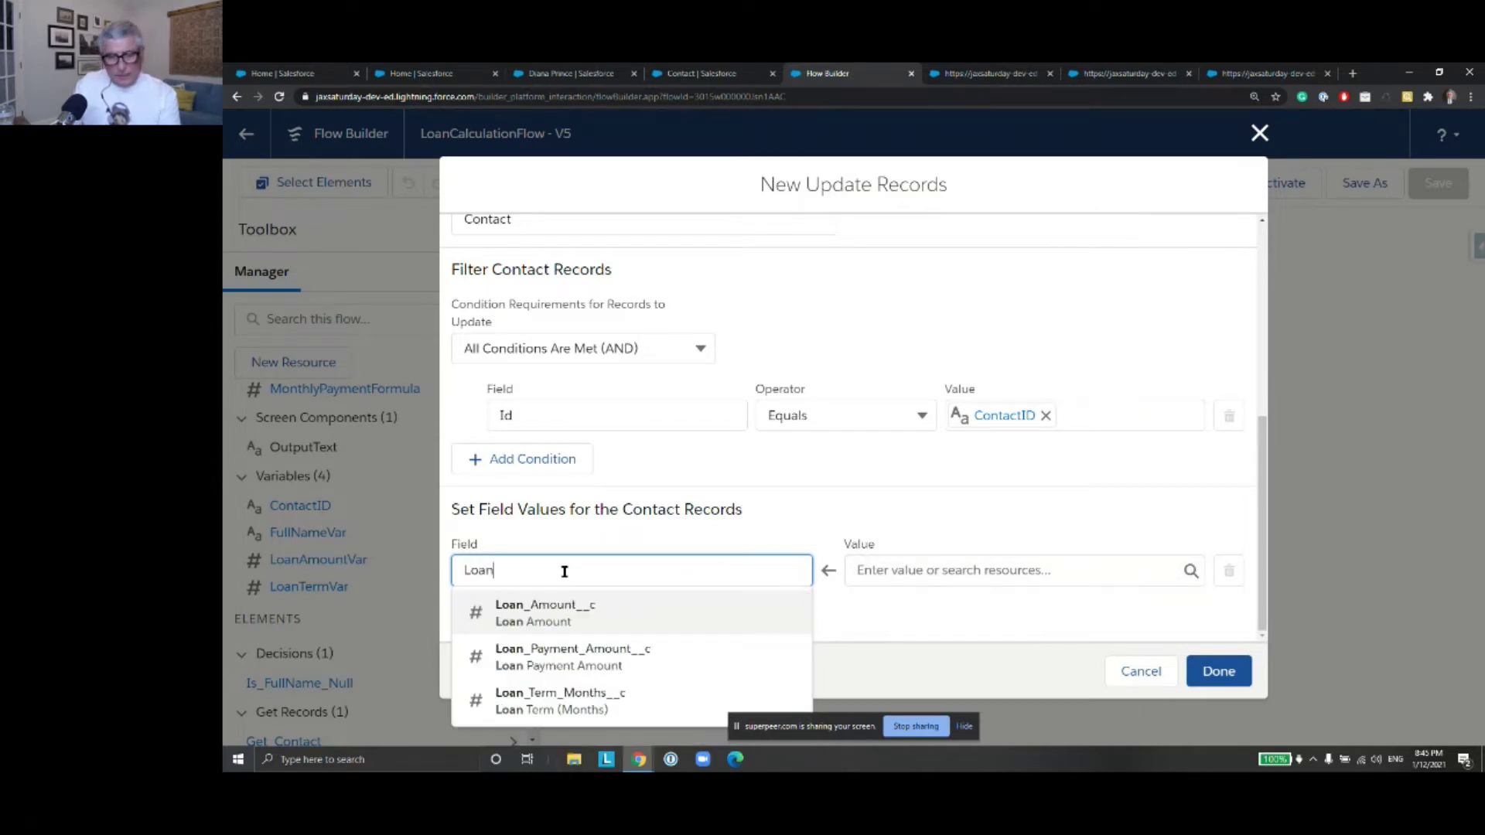
pyautogui.press('Down')
pyautogui.press('Down')
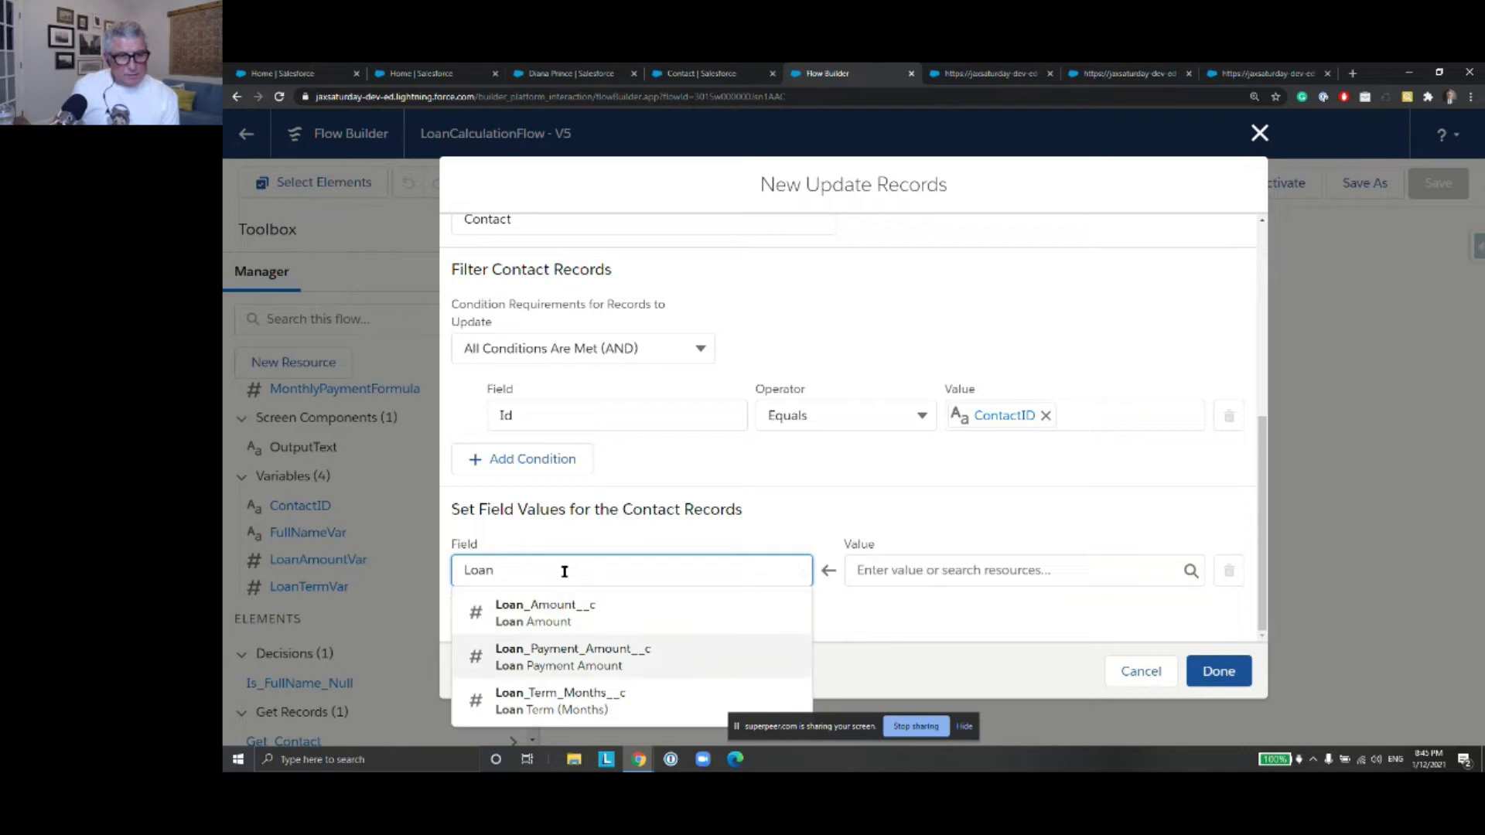
pyautogui.press('Up')
pyautogui.press('Return')
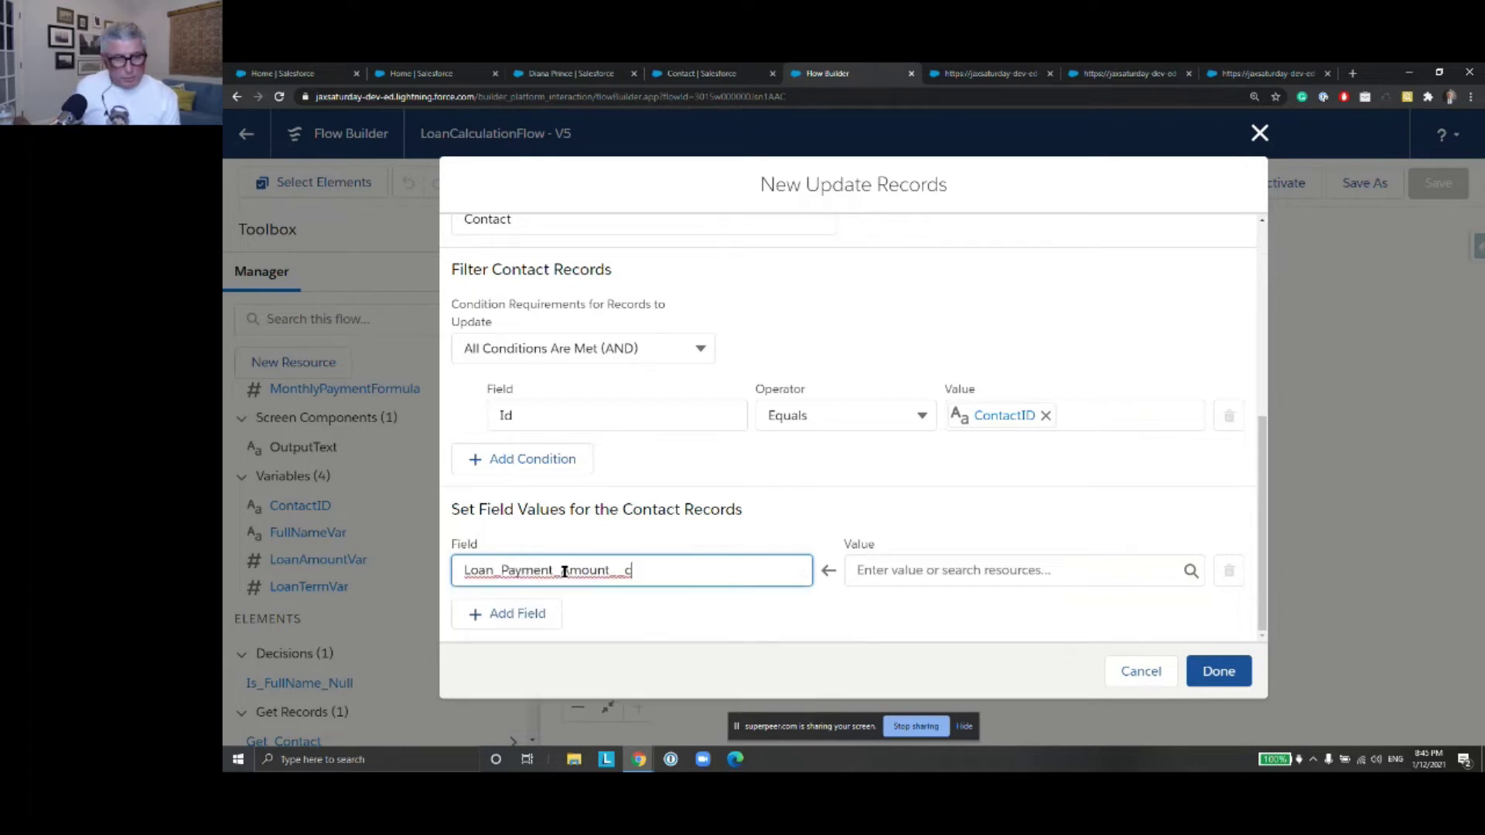
pyautogui.click(925, 571)
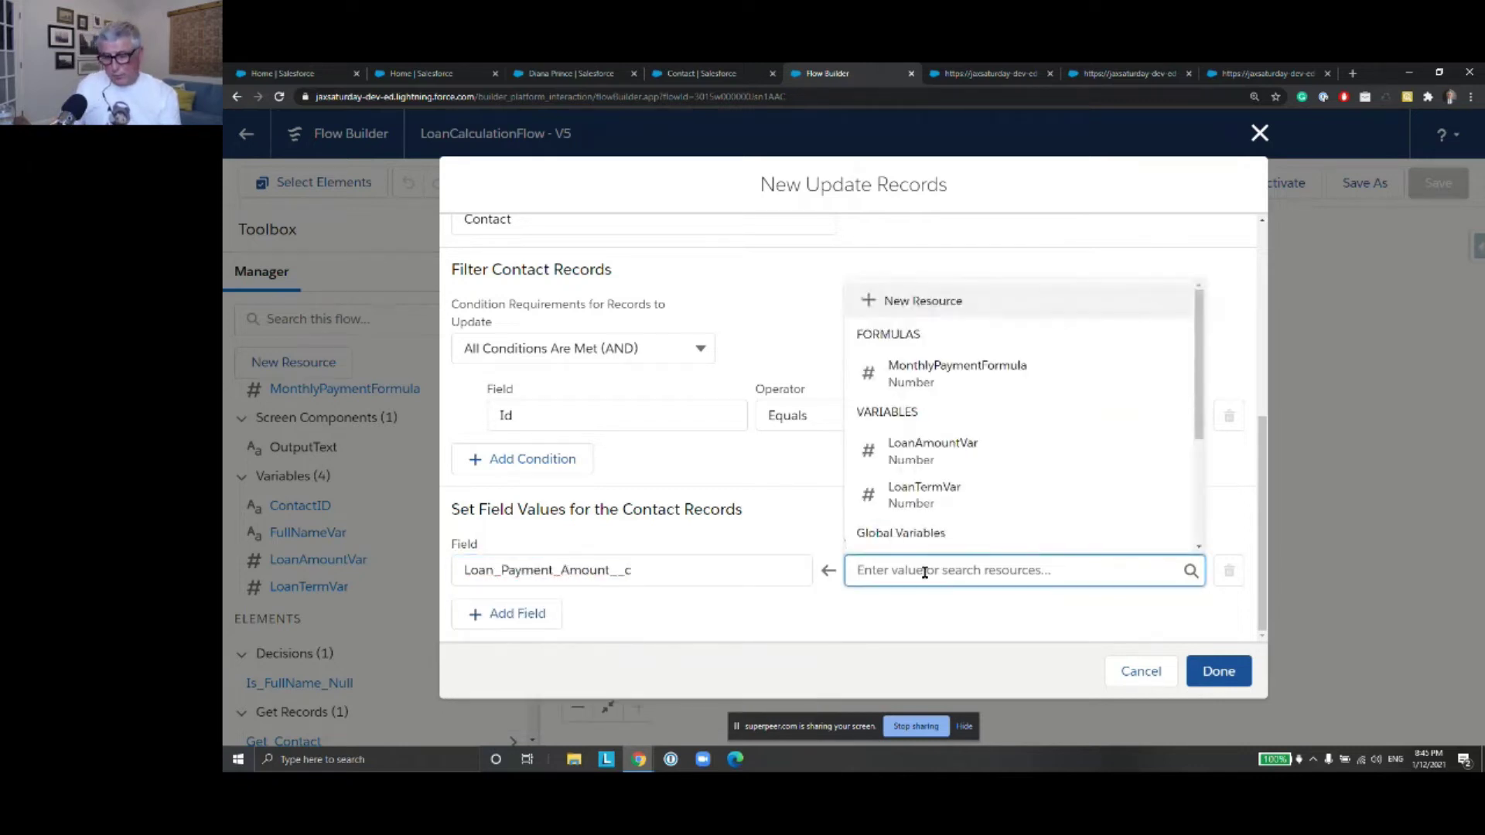
pyautogui.write('Formuk')
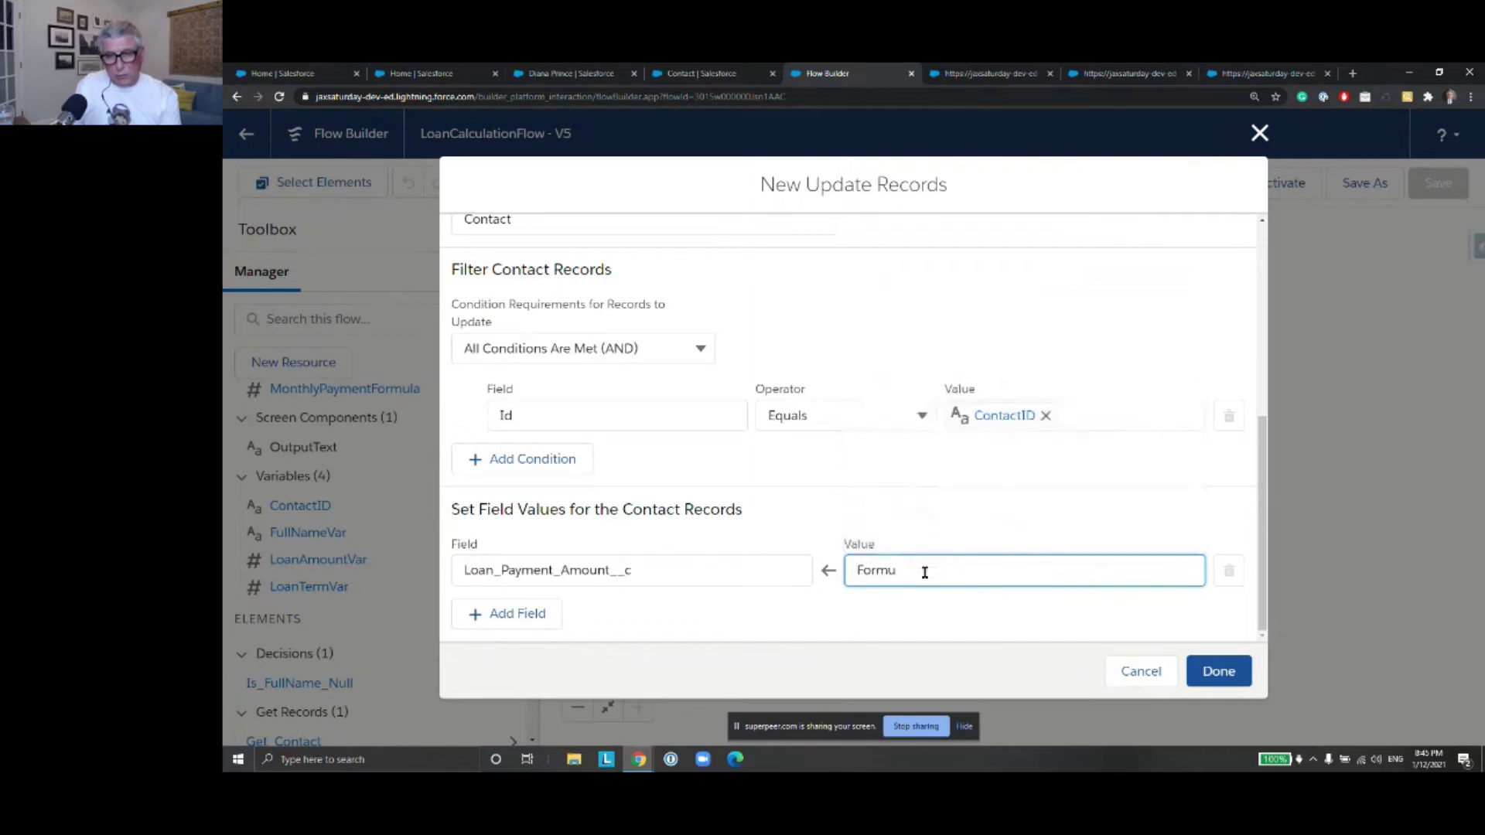
pyautogui.press('BackSpace')
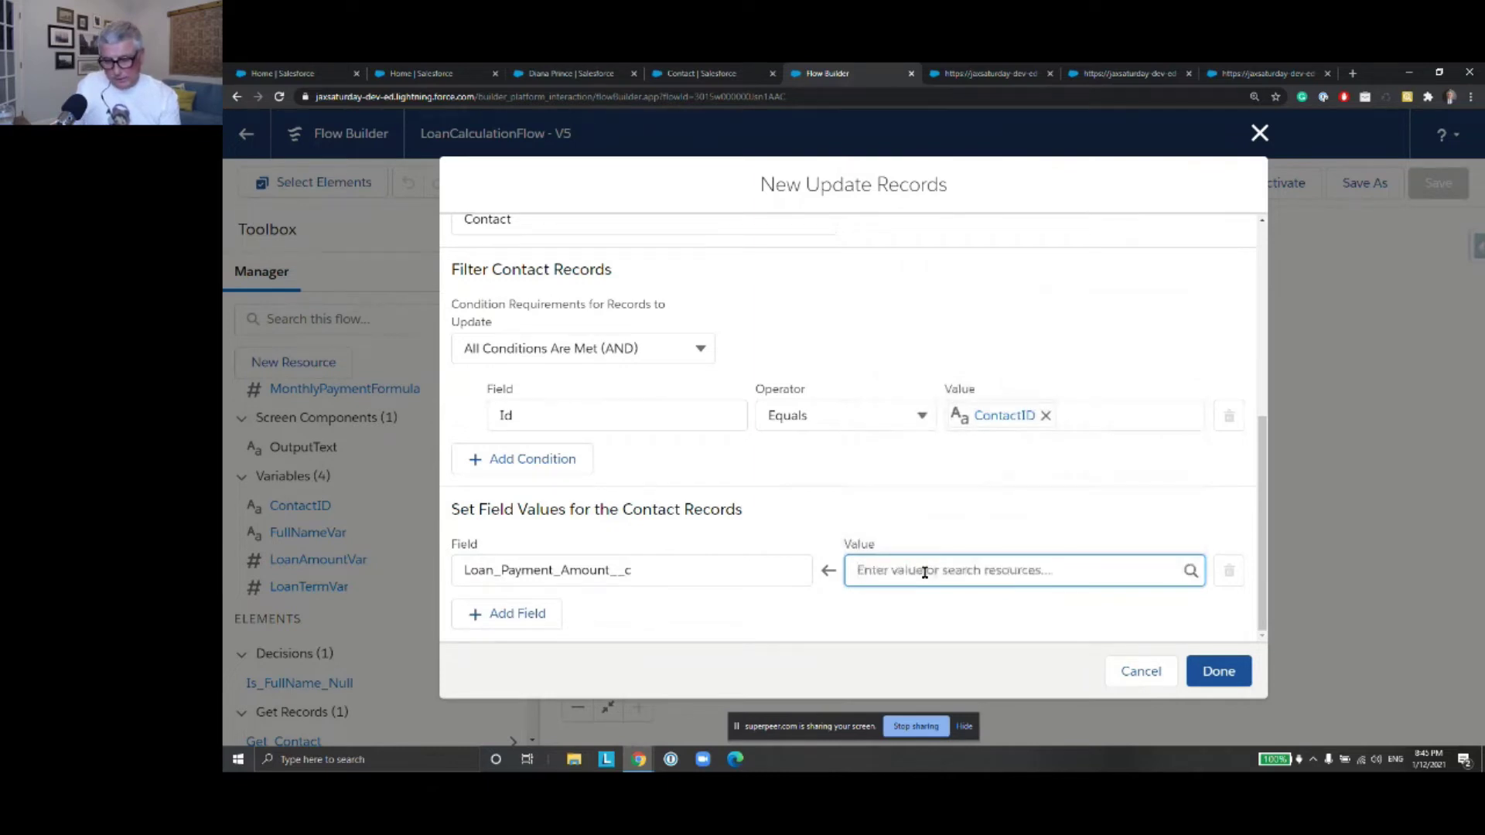
pyautogui.write('Formula}')
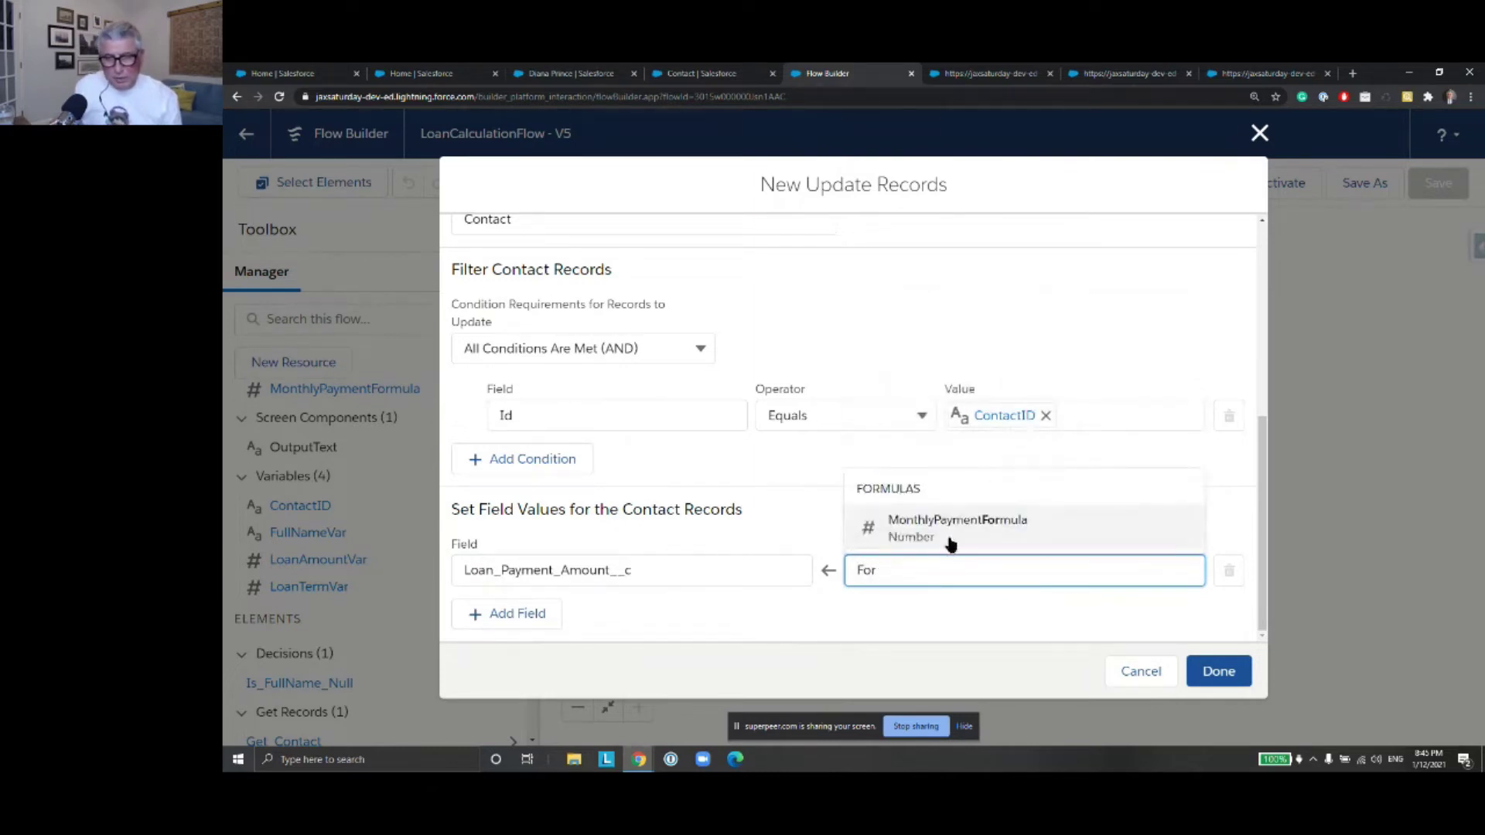
pyautogui.click(952, 540)
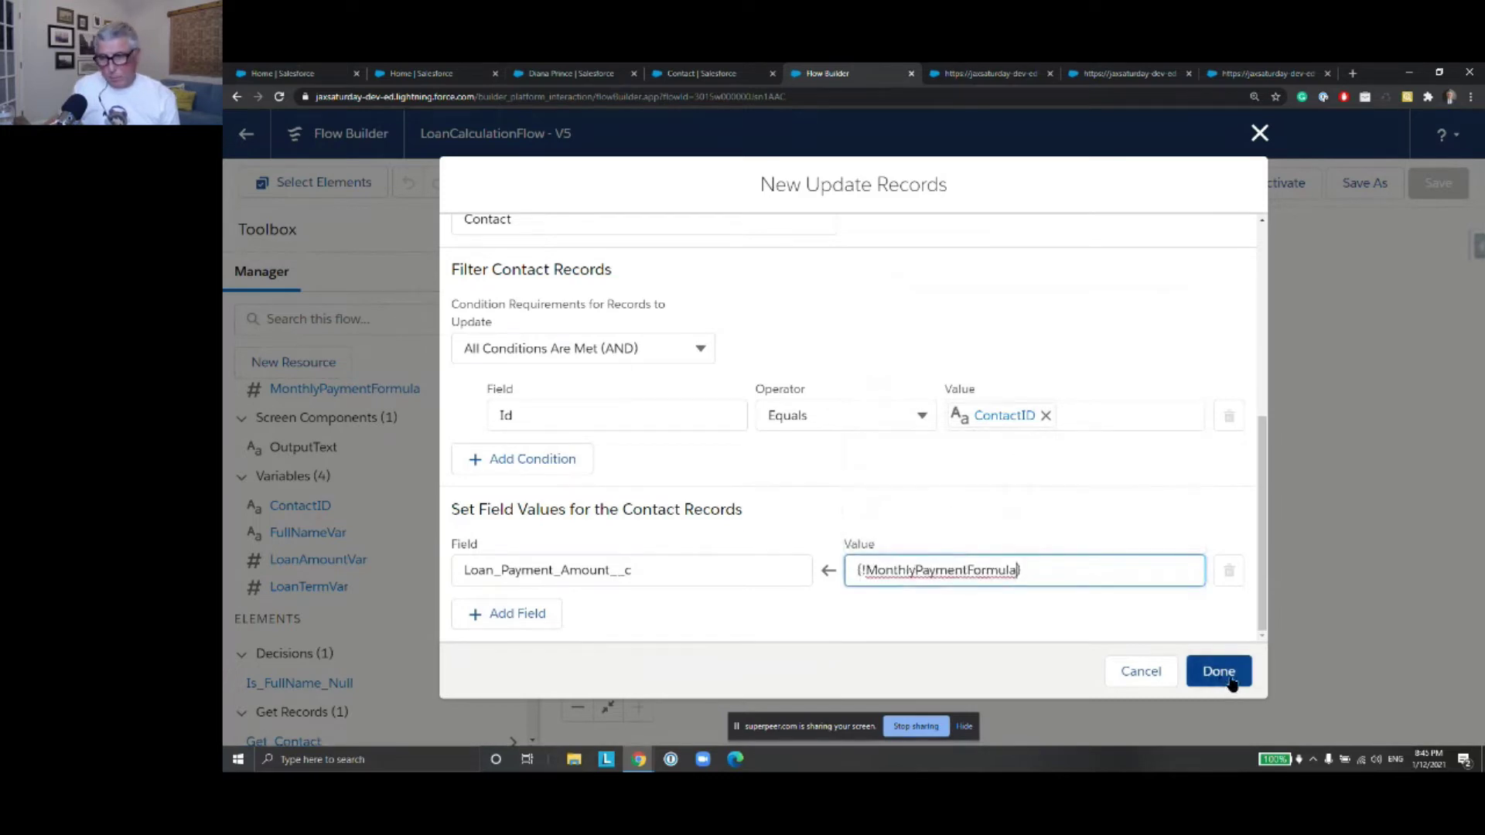
pyautogui.click(1219, 679)
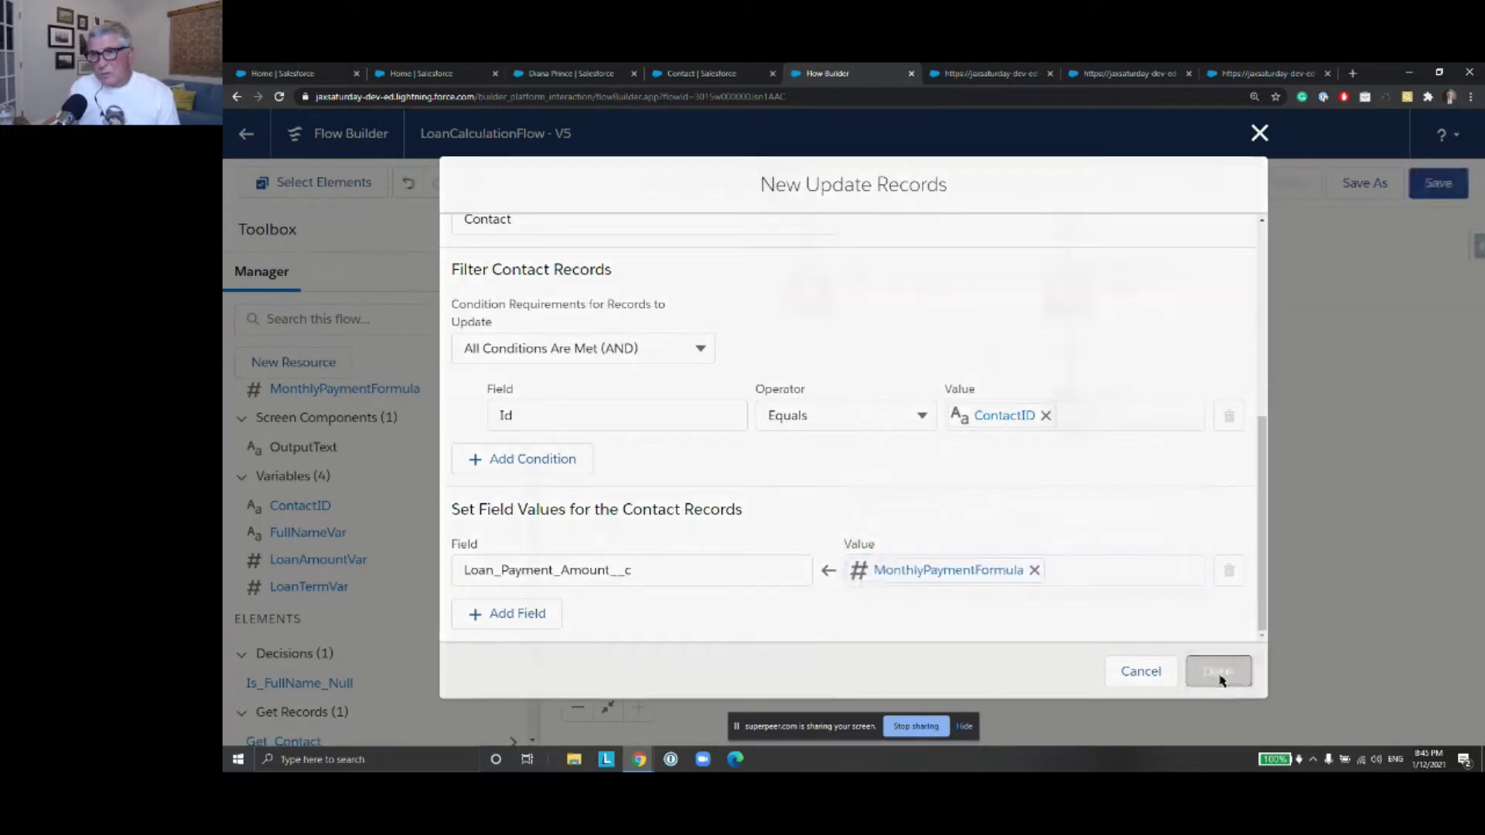
# Save the flow with Update Contact added and launch a new debug run
pyautogui.click(1448, 190)
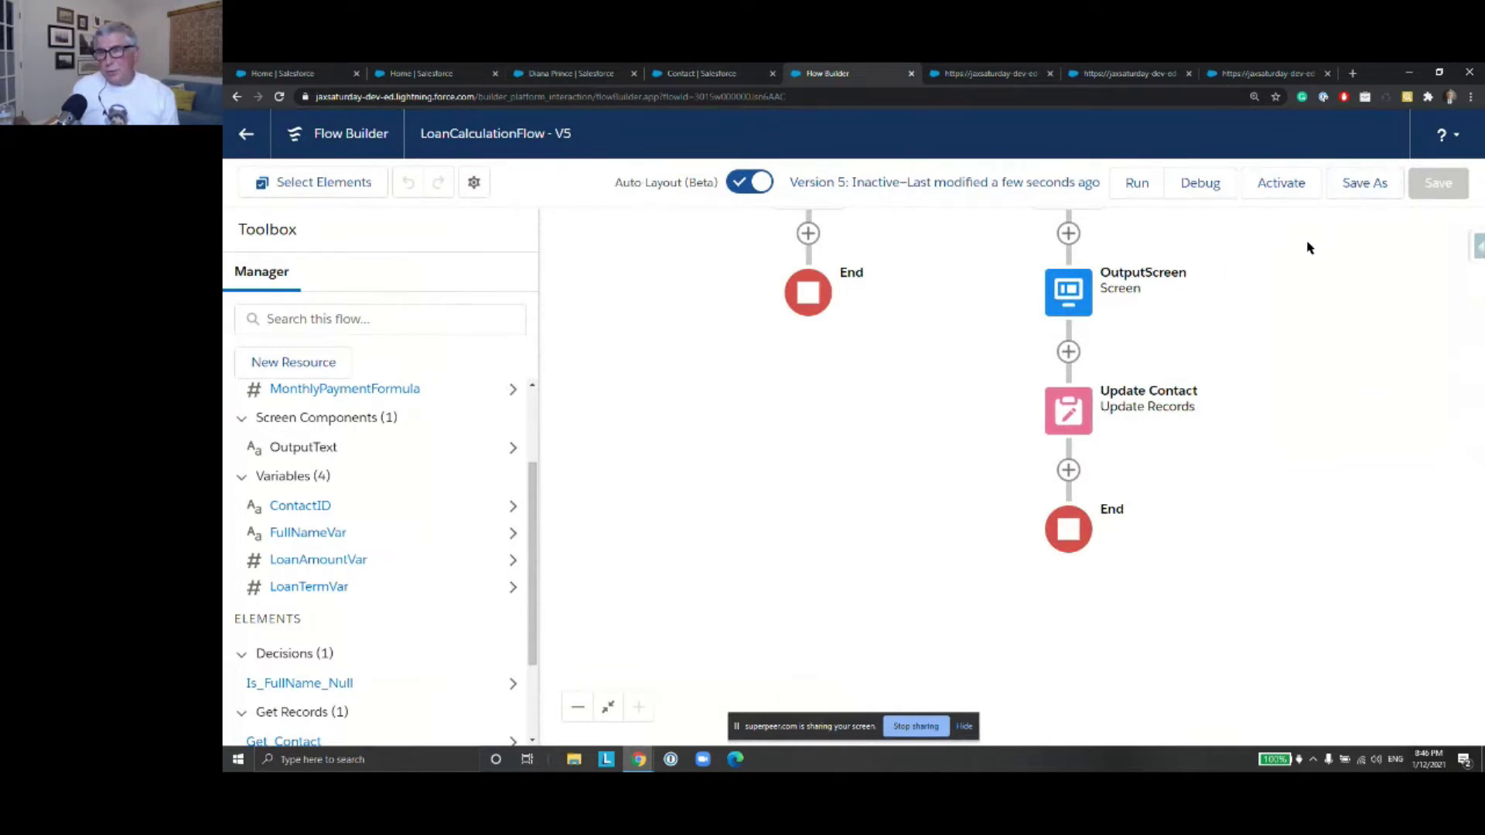
pyautogui.click(1200, 184)
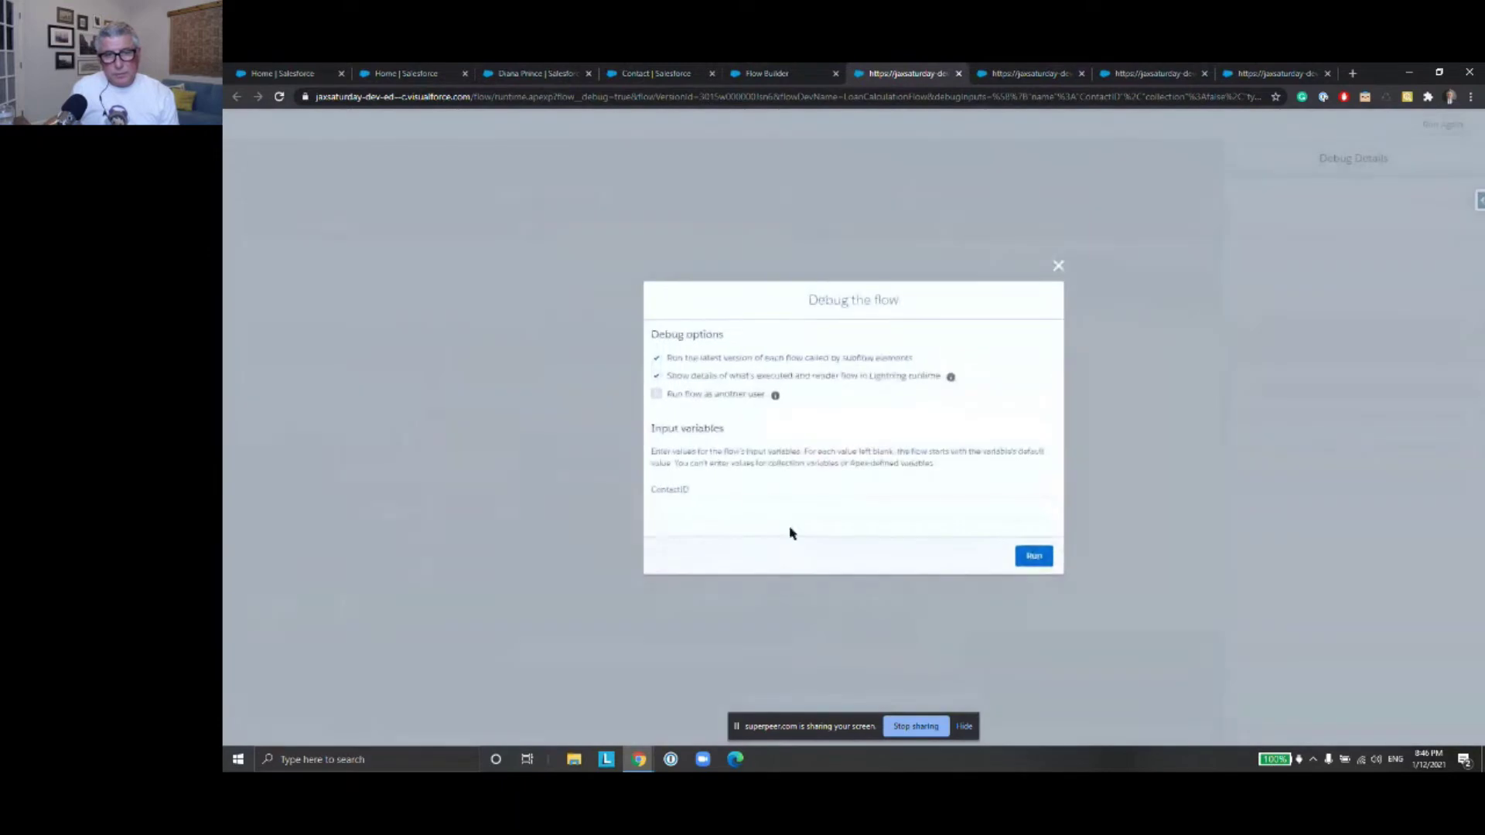
# Debug-run the flow using the contact's record ID pasted from the clipboard
pyautogui.click(730, 505)
pyautogui.click(730, 507)
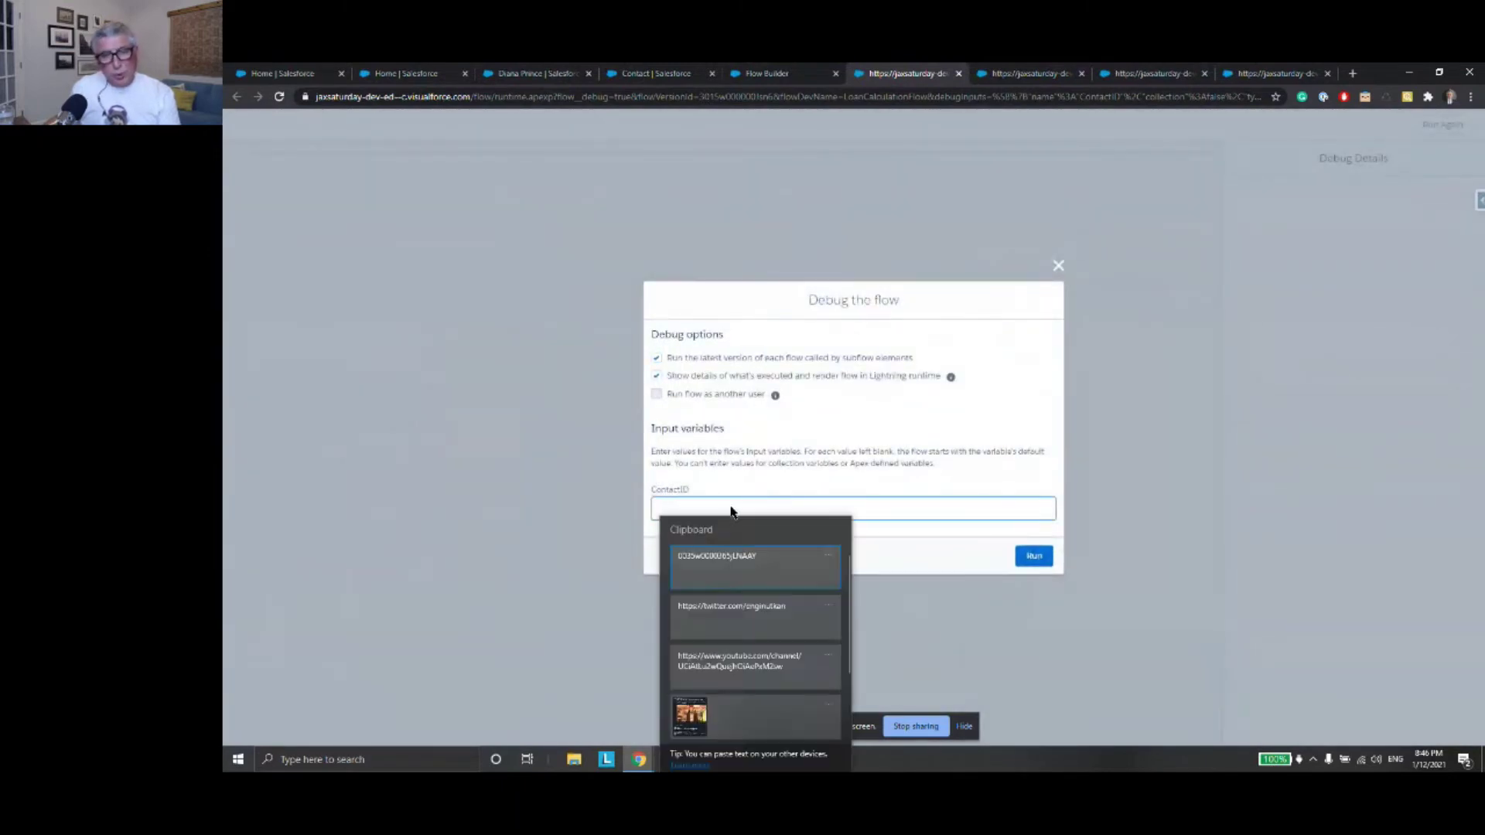
pyautogui.click(775, 568)
pyautogui.click(1041, 561)
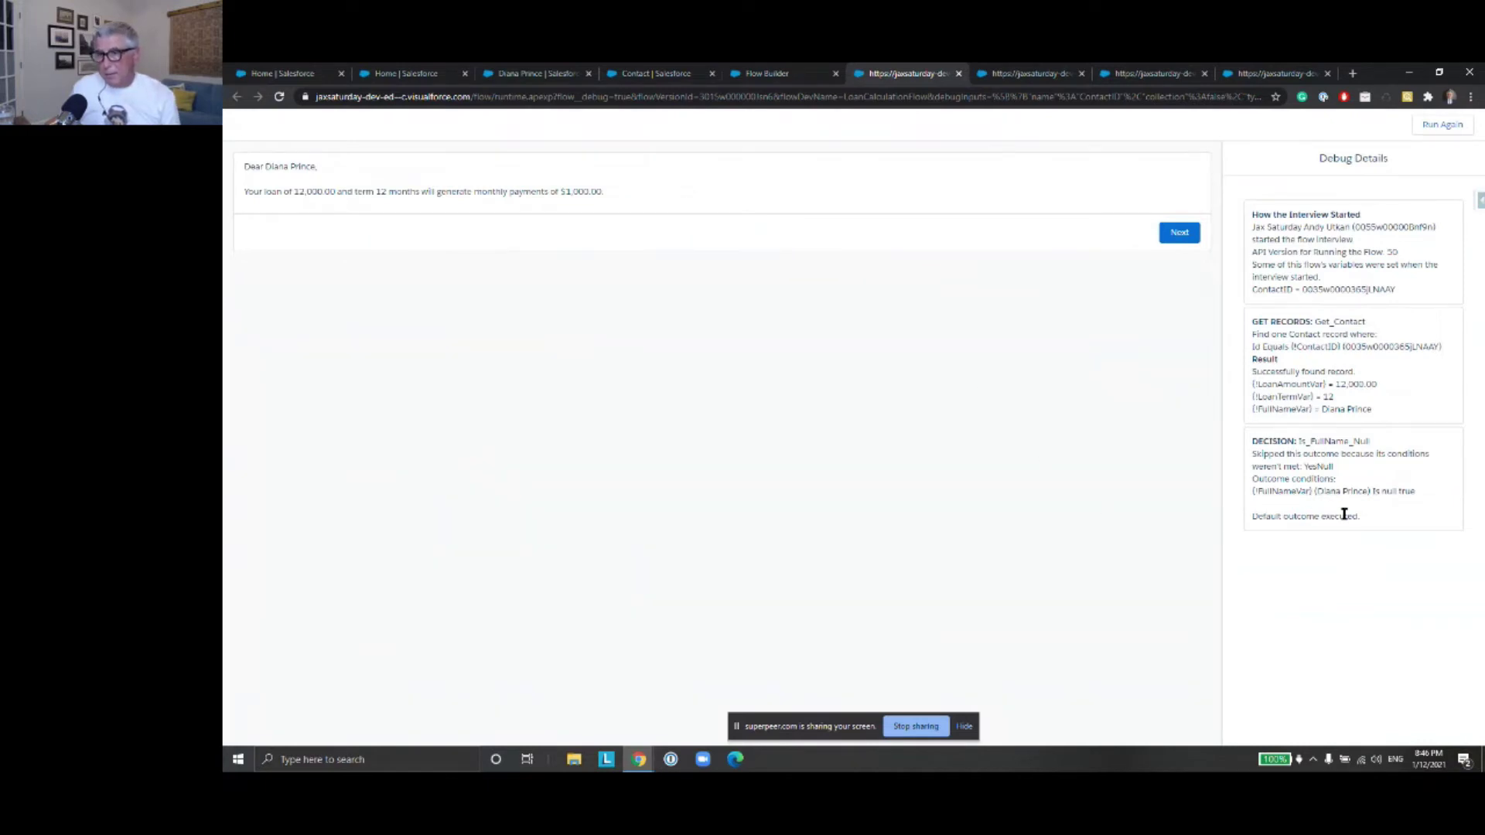
# Finish the run, confirm Update_Contact writes the 1,000.00 payment, then go to the contact record
pyautogui.click(1179, 236)
pyautogui.scroll(-2, 1338, 402)
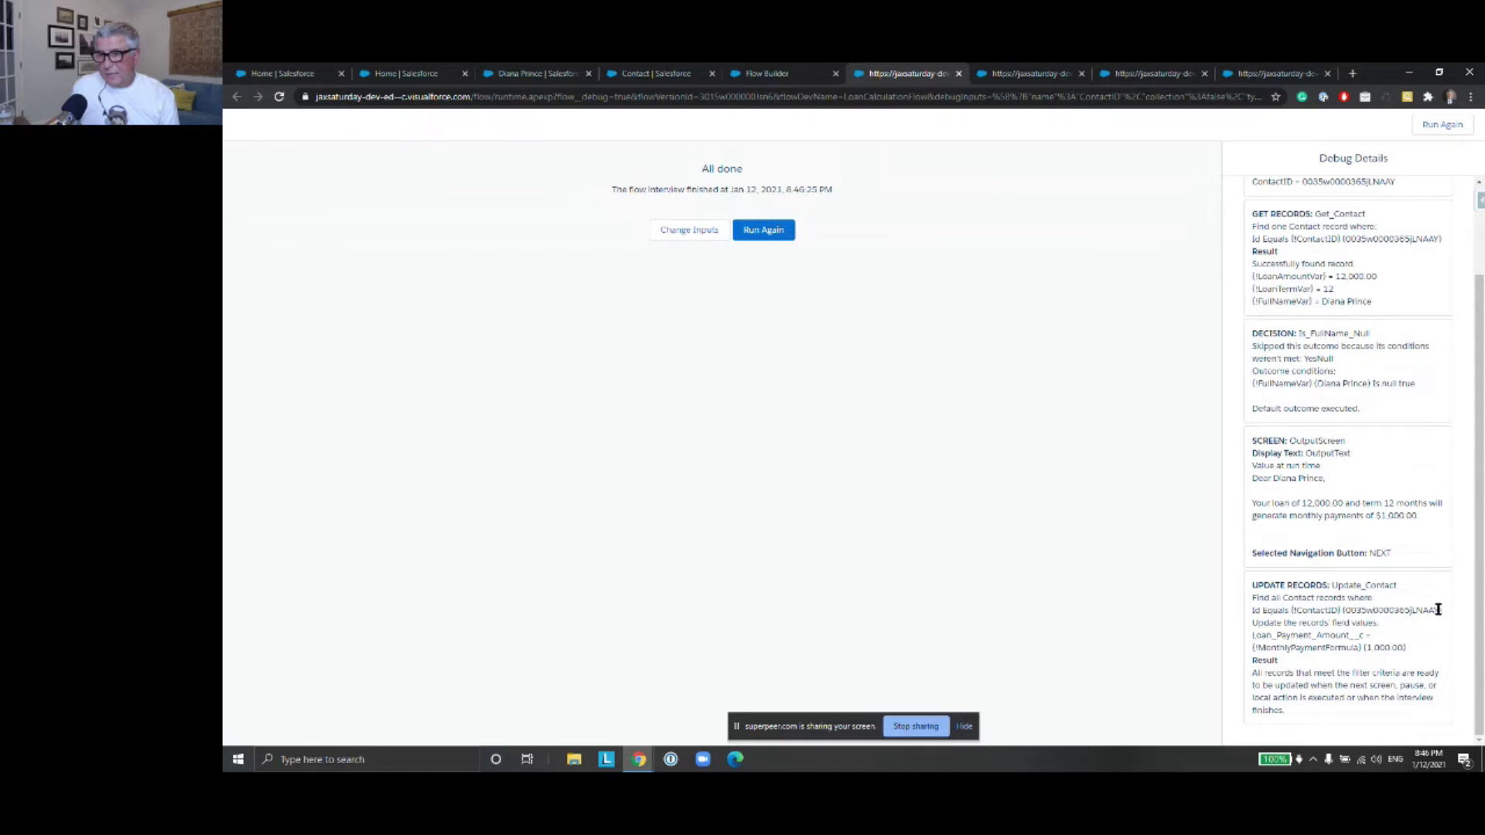
pyautogui.moveTo(1434, 609); pyautogui.dragTo(1345, 610)
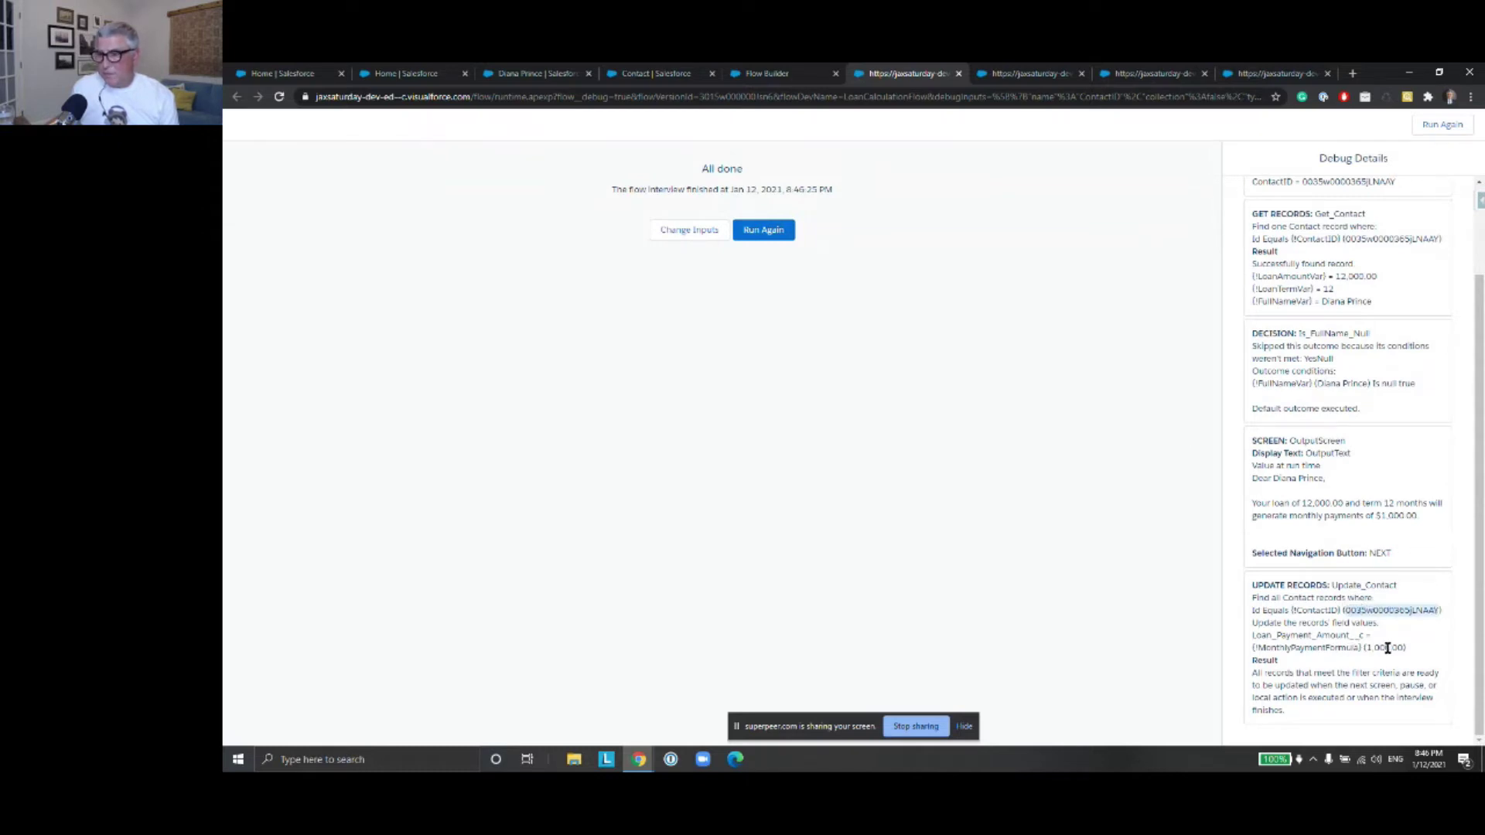
pyautogui.moveTo(1404, 649); pyautogui.dragTo(1366, 649)
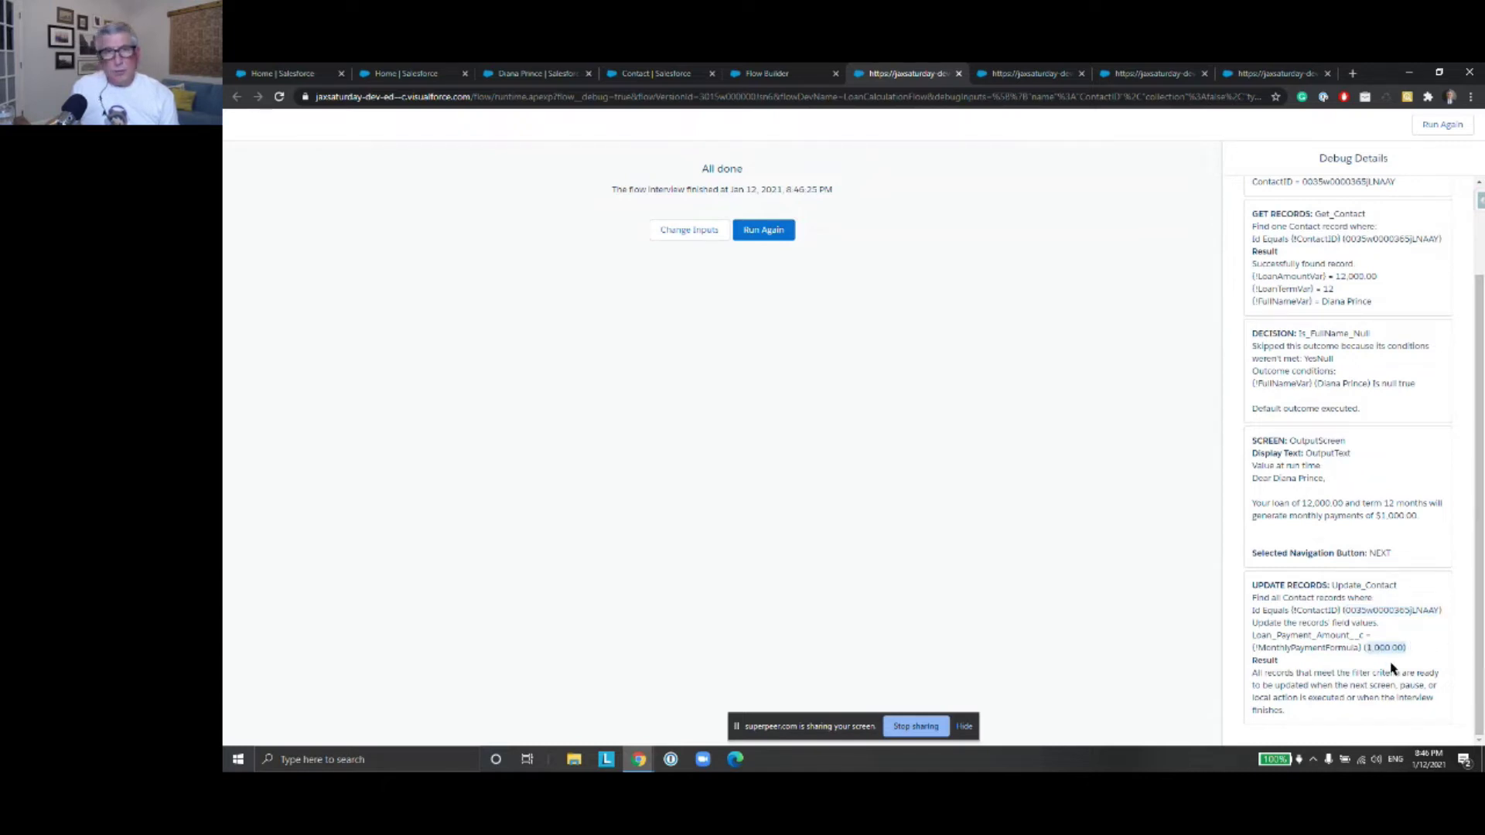
pyautogui.click(501, 72)
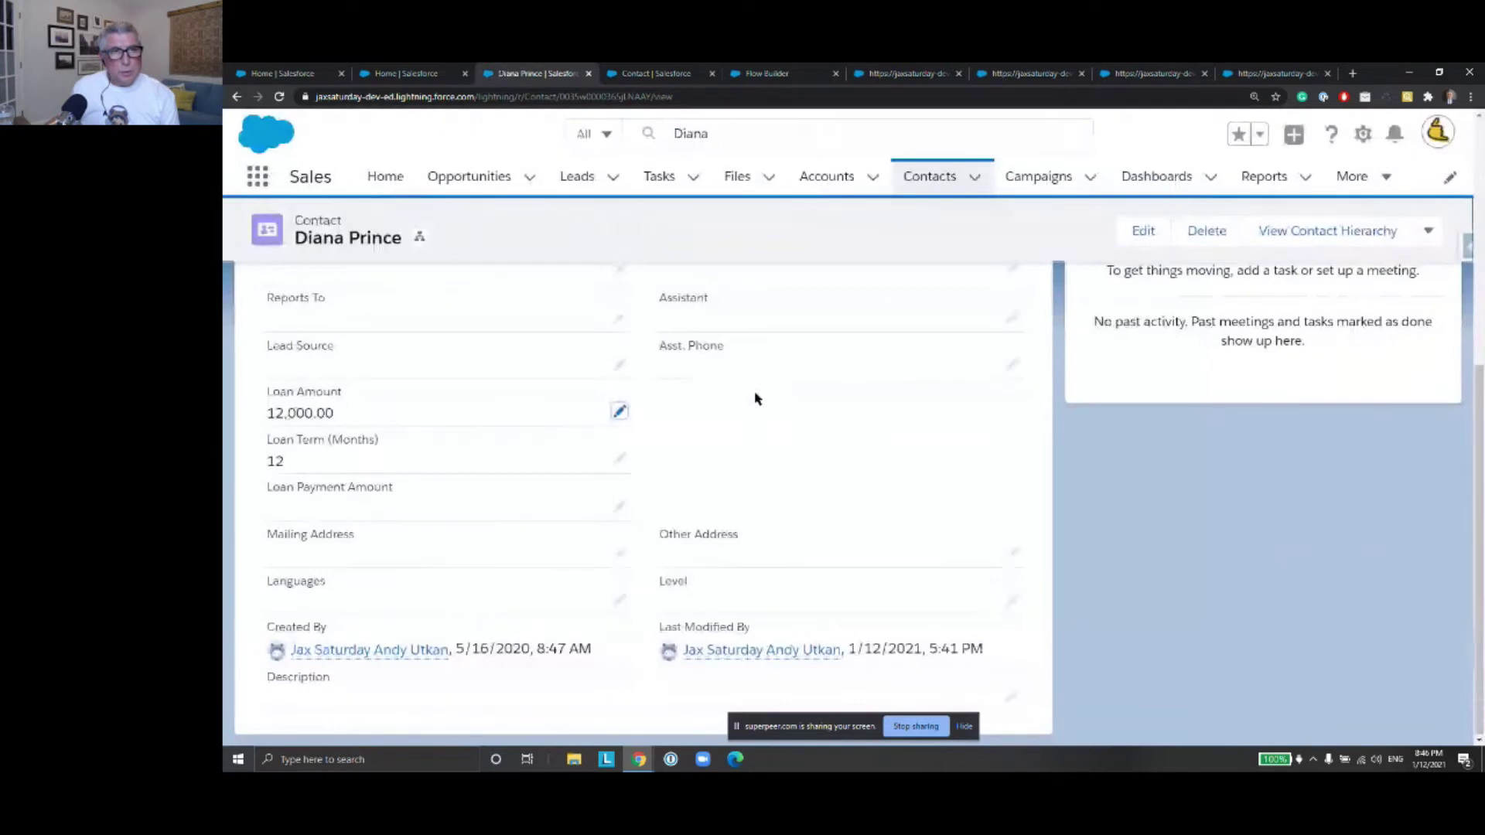
# Reload the contact and confirm Details shows Loan Payment Amount 1,000.00, then return to Contact's Loan fields
pyautogui.click(280, 96)
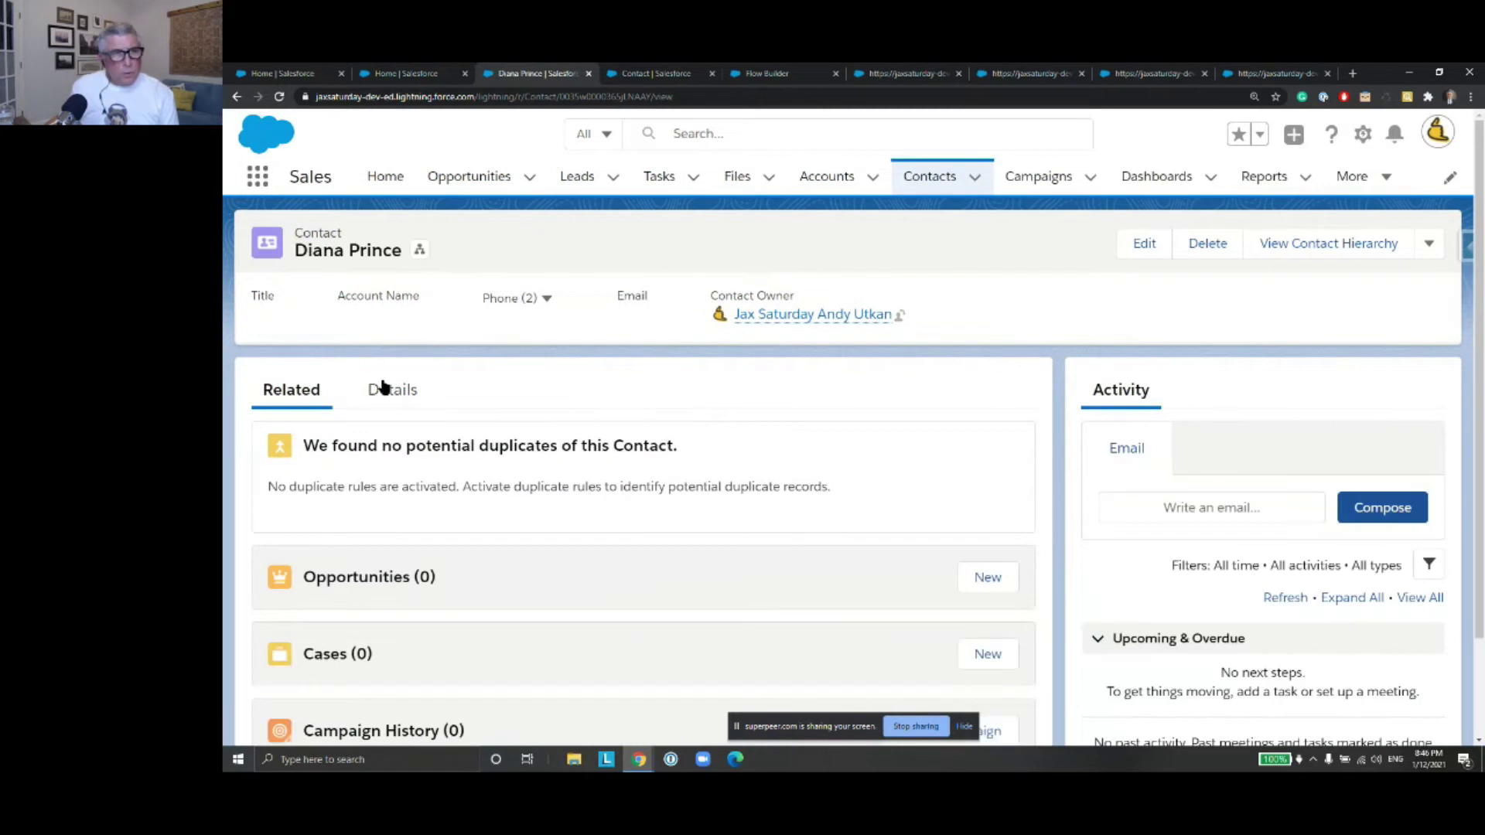
pyautogui.click(383, 387)
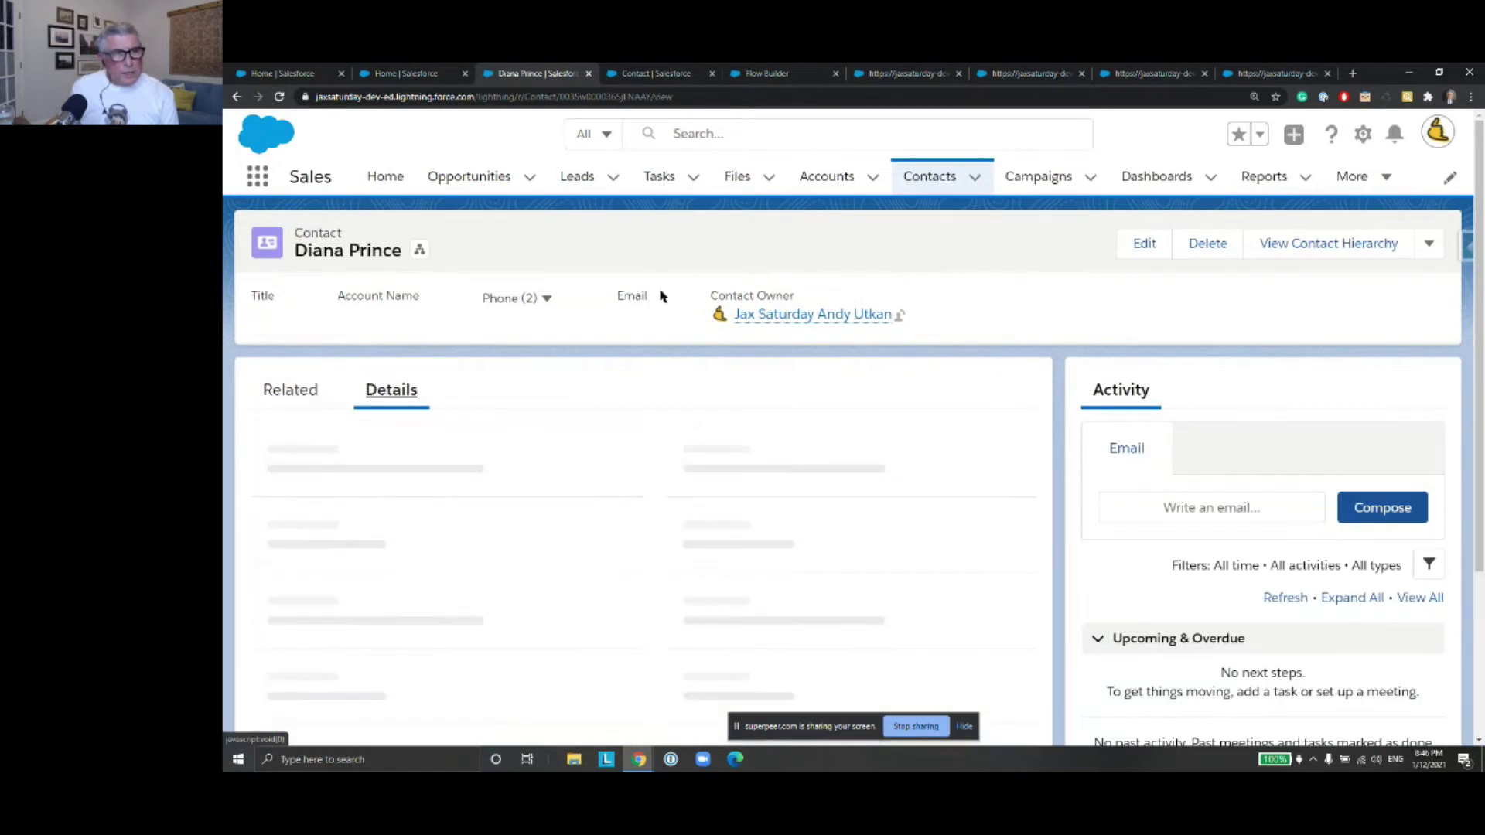
pyautogui.scroll(-3, 608, 294)
pyautogui.scroll(-1, 609, 294)
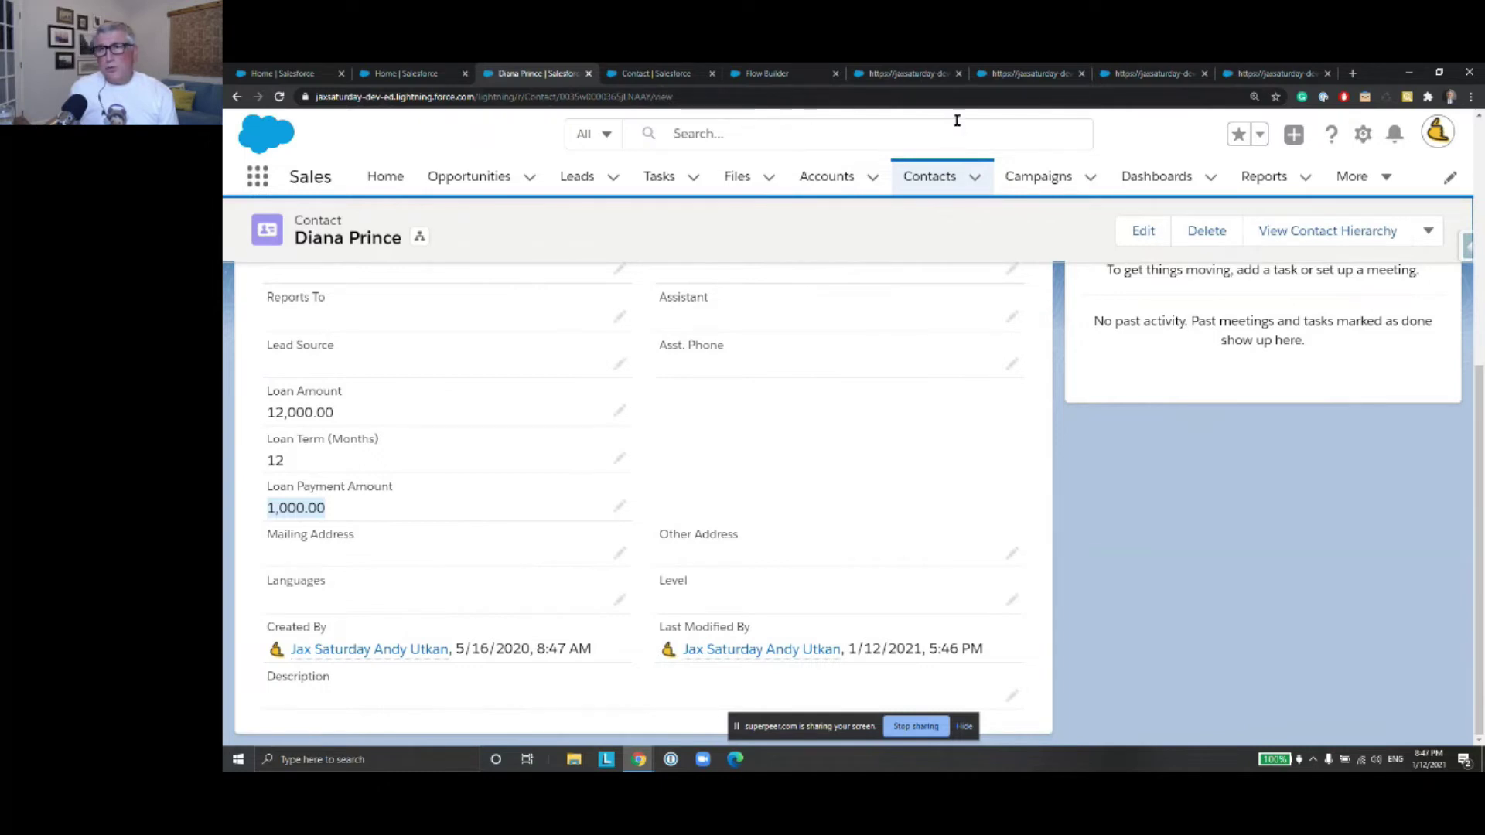
pyautogui.click(650, 73)
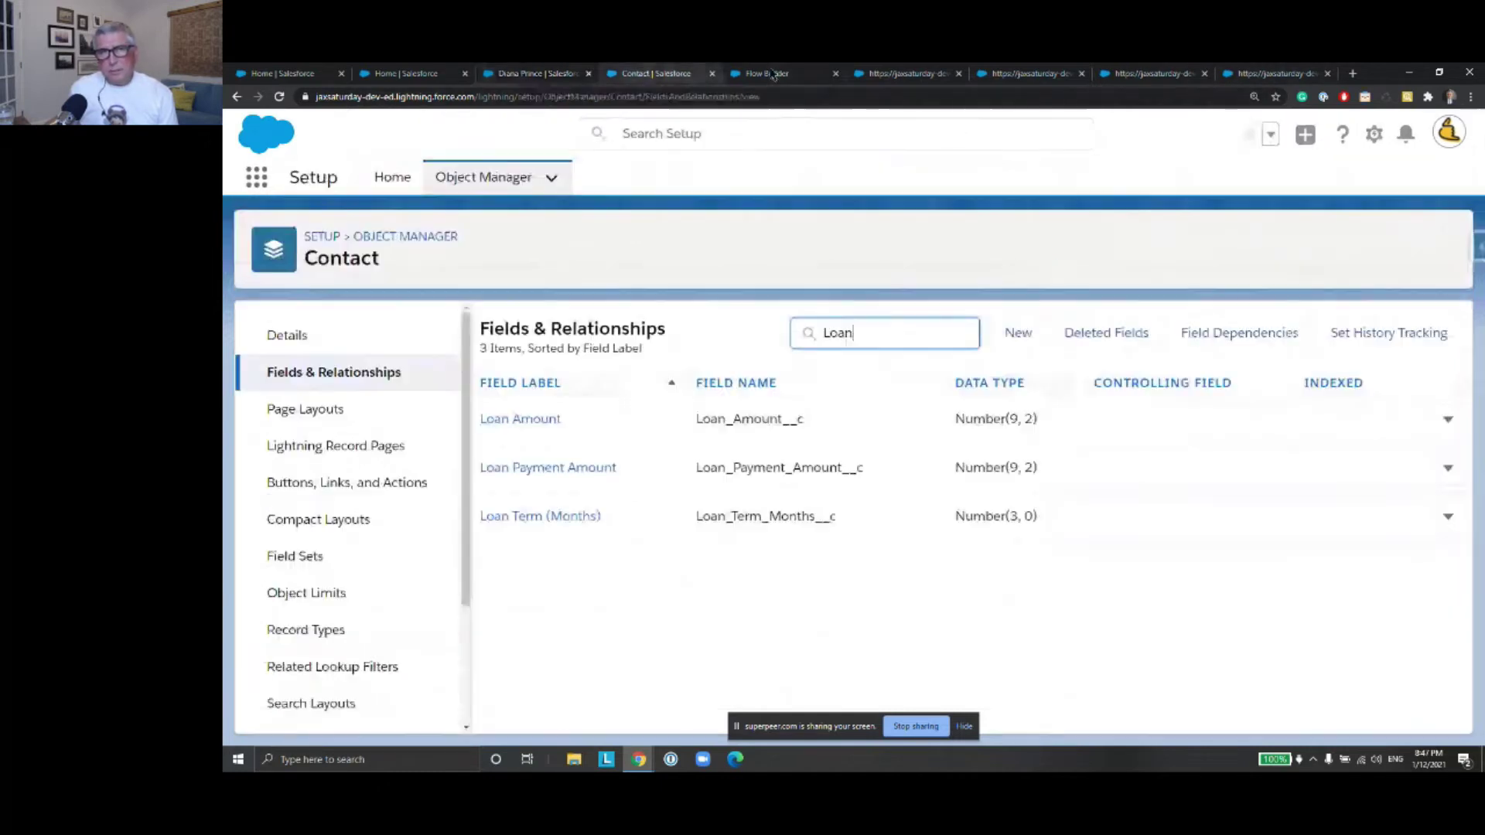
# Save LoanCalculationFlow as a new version, Version 6
pyautogui.click(772, 74)
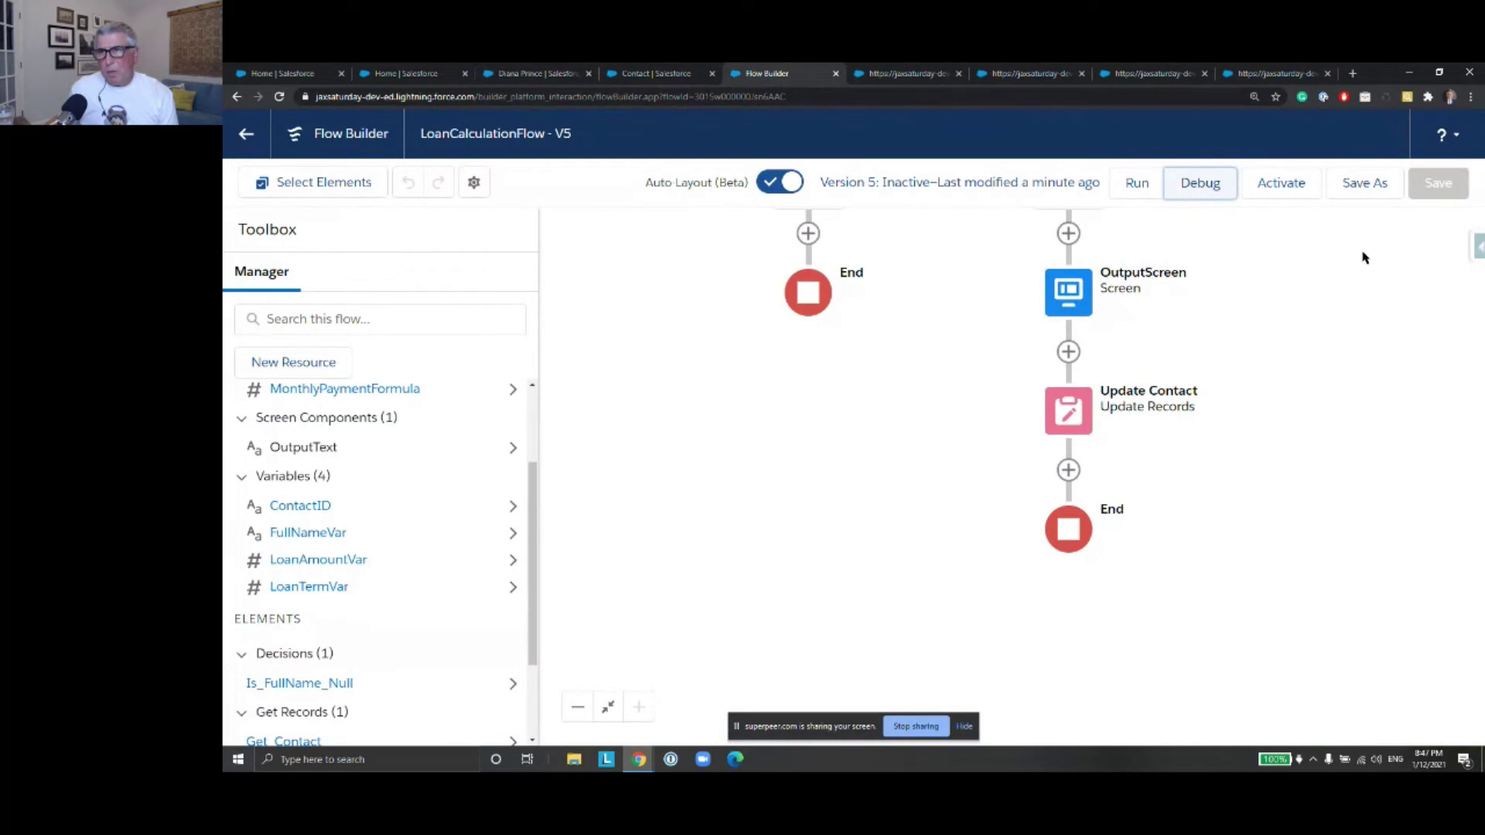
pyautogui.click(1364, 186)
pyautogui.click(1221, 588)
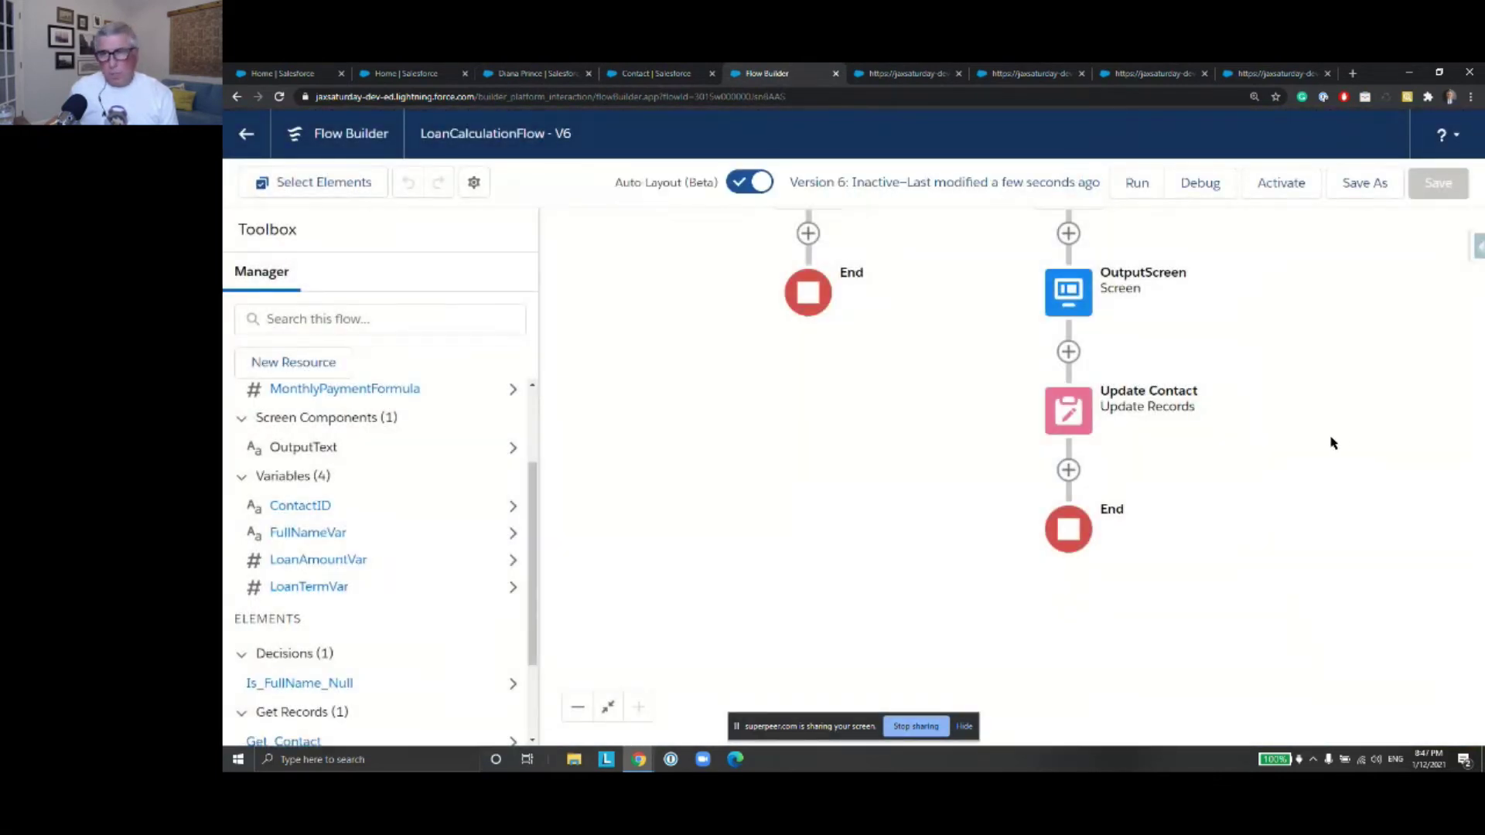
# Delete the OutputScreen so NoNotNull leads straight to Update Contact, and save the flow
pyautogui.moveTo(1324, 492); pyautogui.dragTo(1312, 537)
pyautogui.moveTo(1305, 381); pyautogui.dragTo(1309, 435)
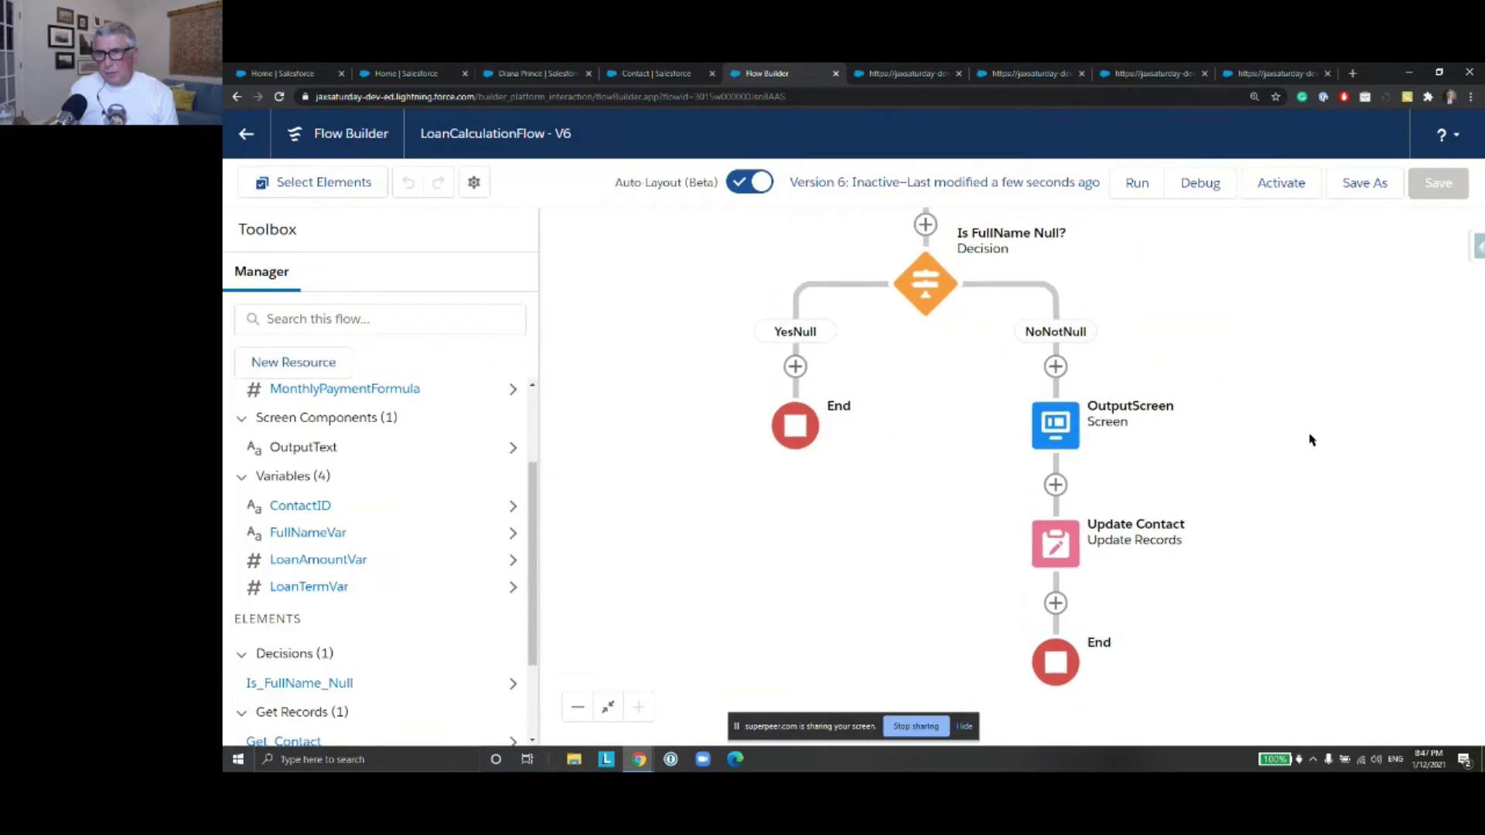
pyautogui.click(1056, 427)
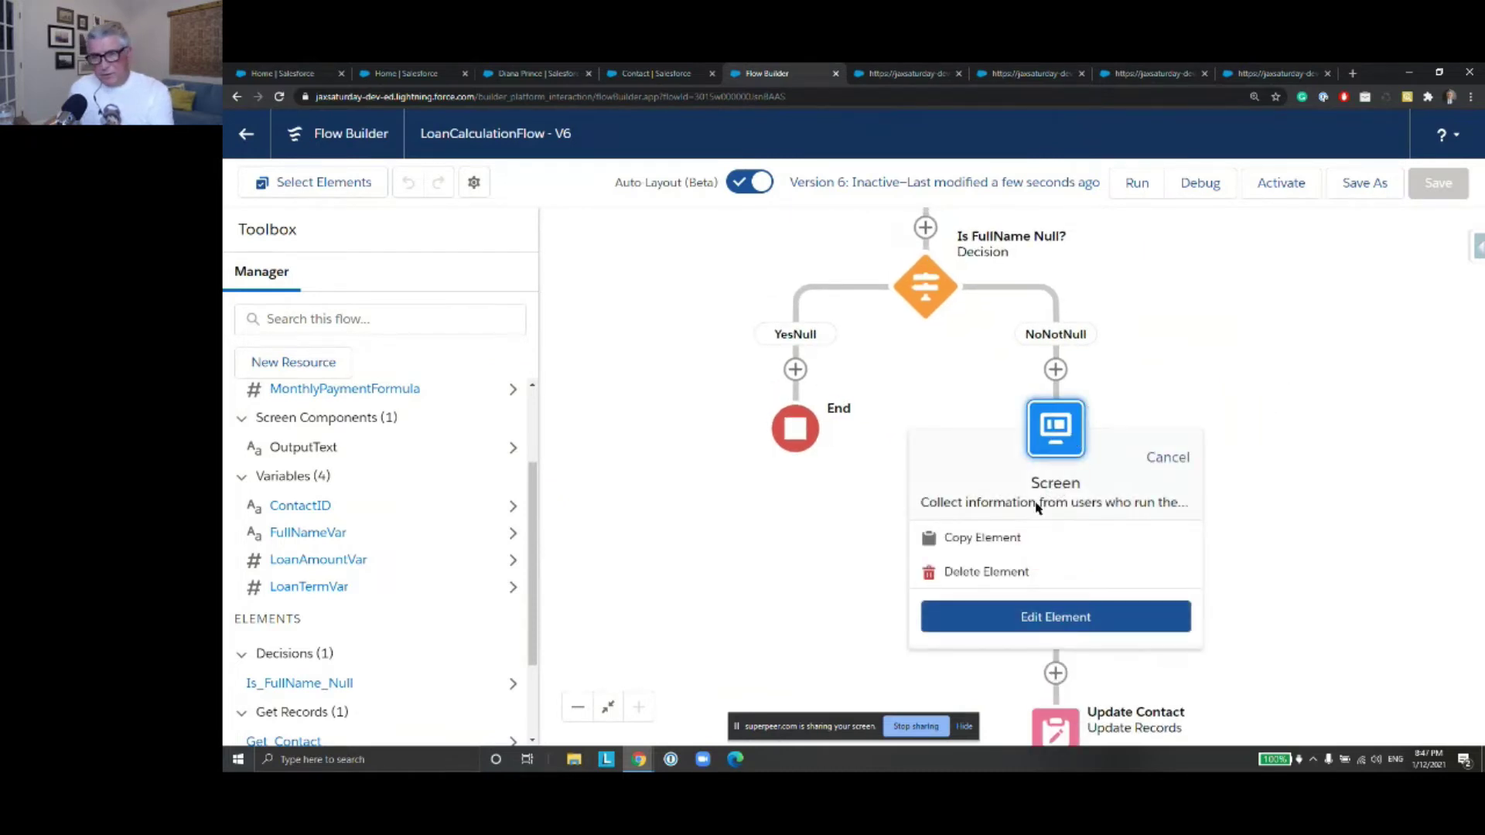
pyautogui.click(1010, 574)
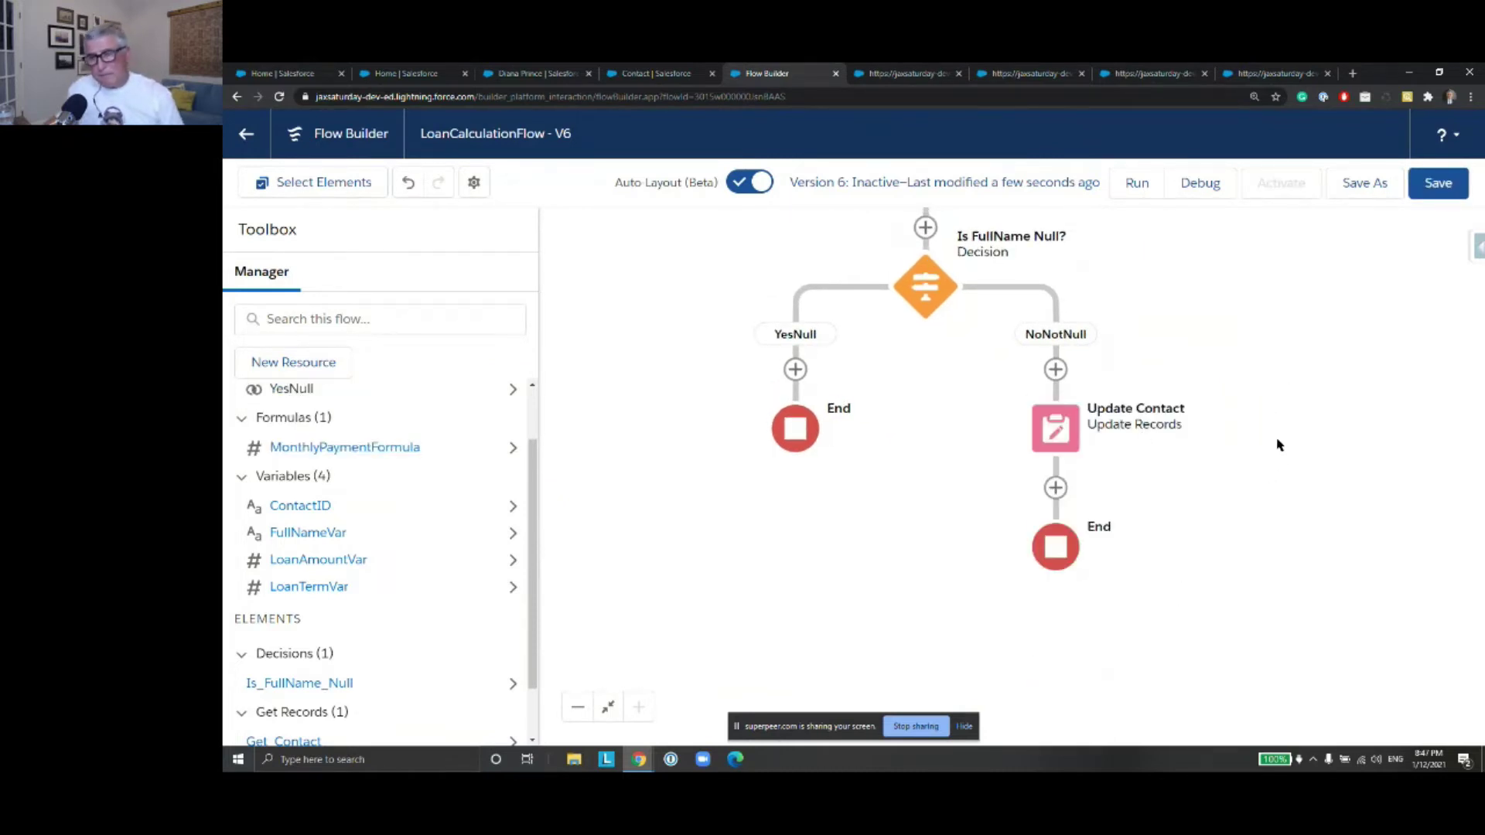
pyautogui.moveTo(1297, 396); pyautogui.dragTo(1297, 479)
pyautogui.hotkey('ctrl', 's')
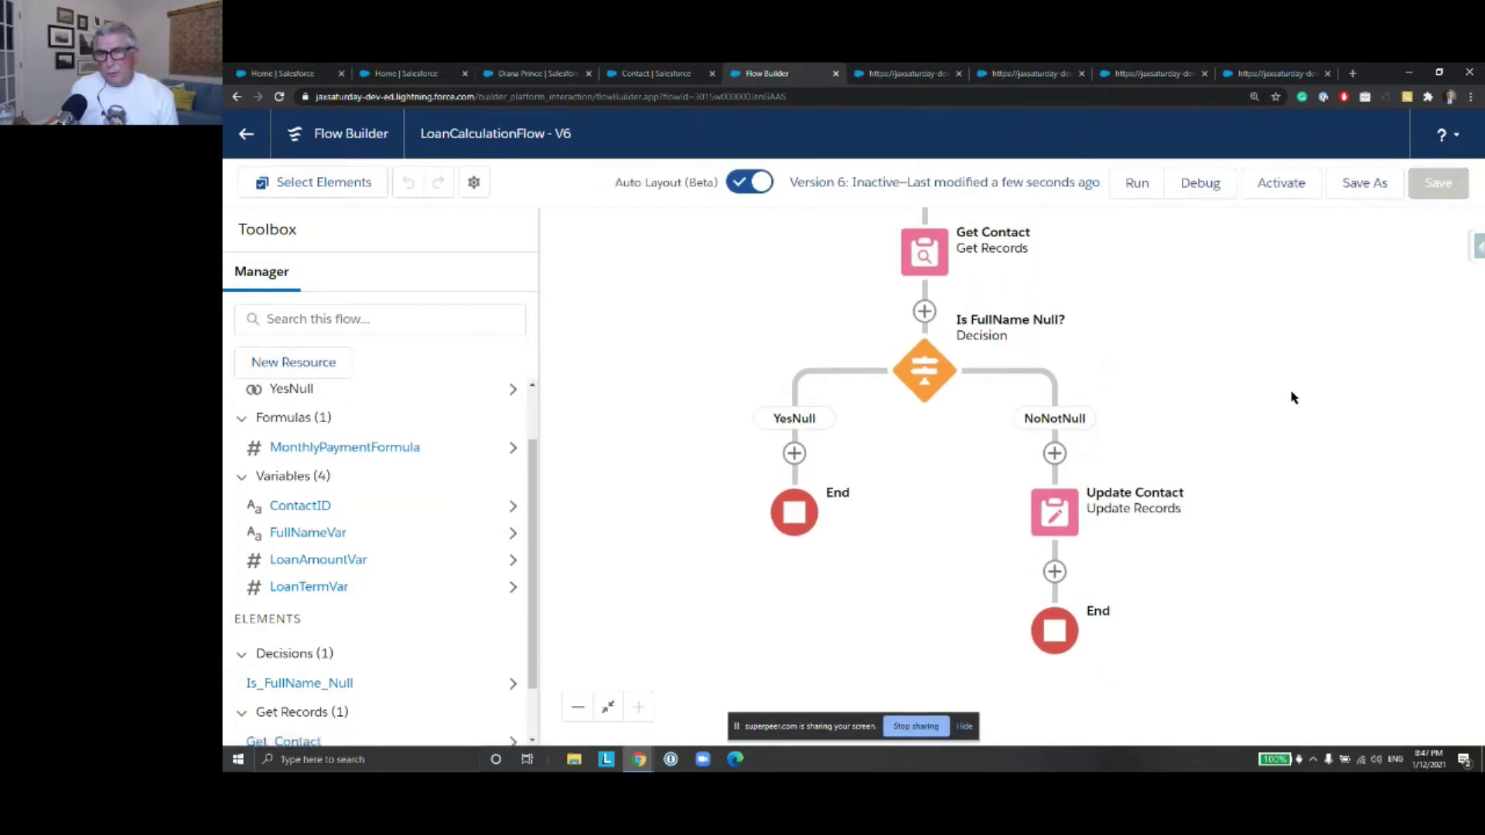
pyautogui.moveTo(1227, 348); pyautogui.dragTo(1254, 450)
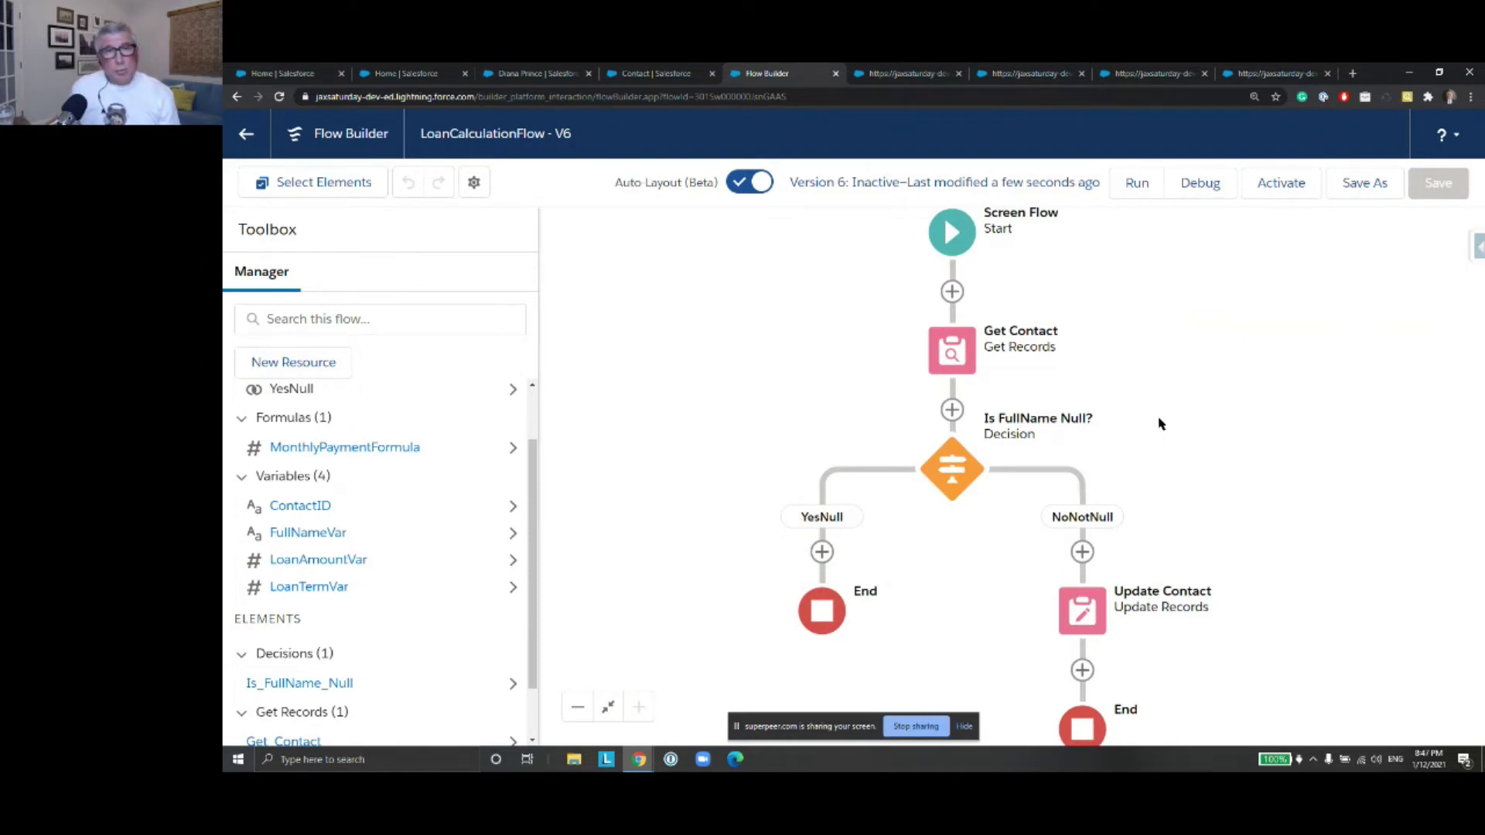
# Set the contact's Loan Amount to 24000 and Loan Term 12, blank the Loan Payment Amount, and save
pyautogui.click(520, 74)
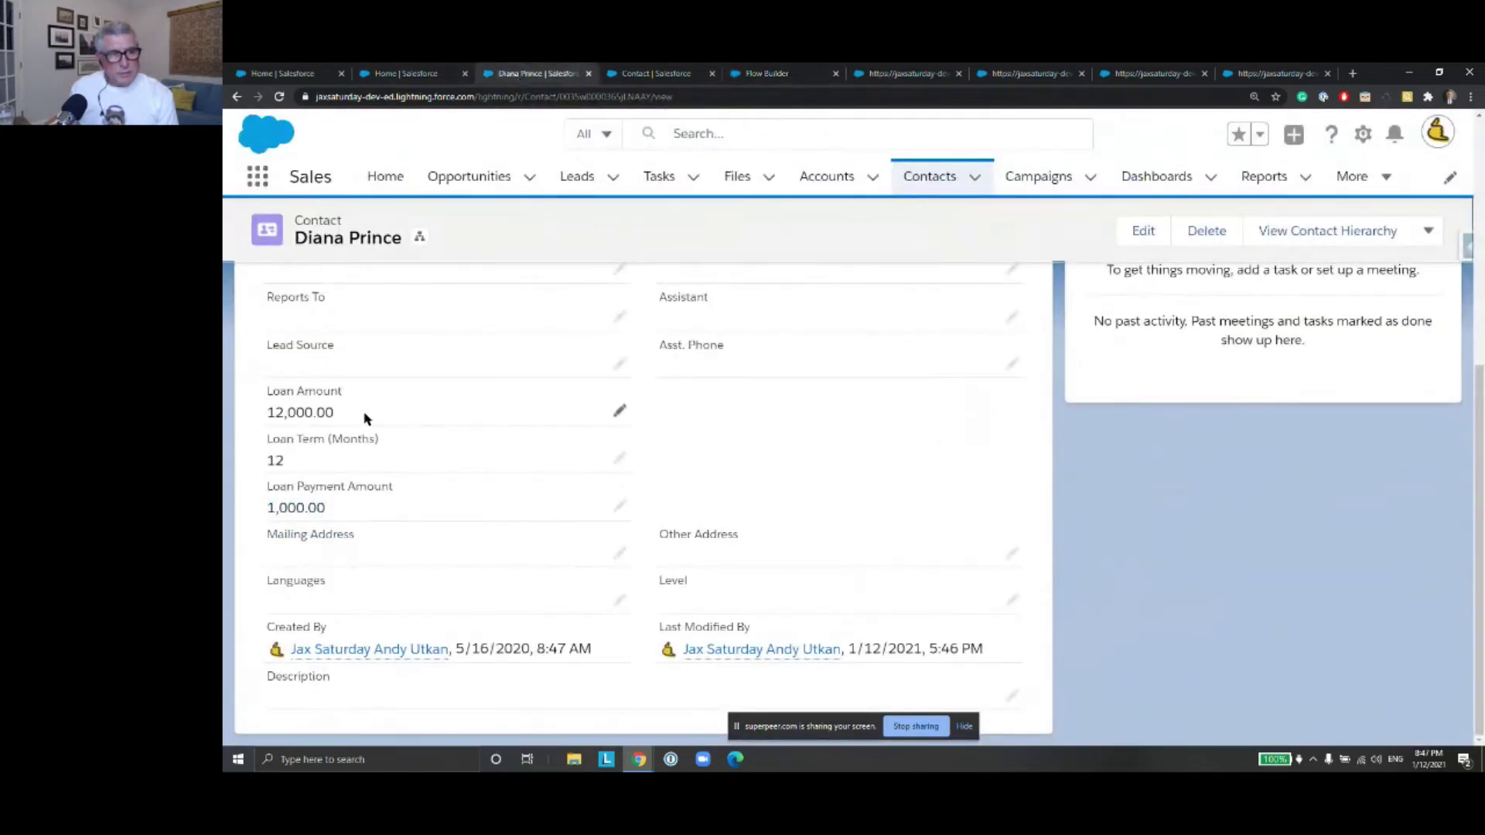
pyautogui.click(618, 412)
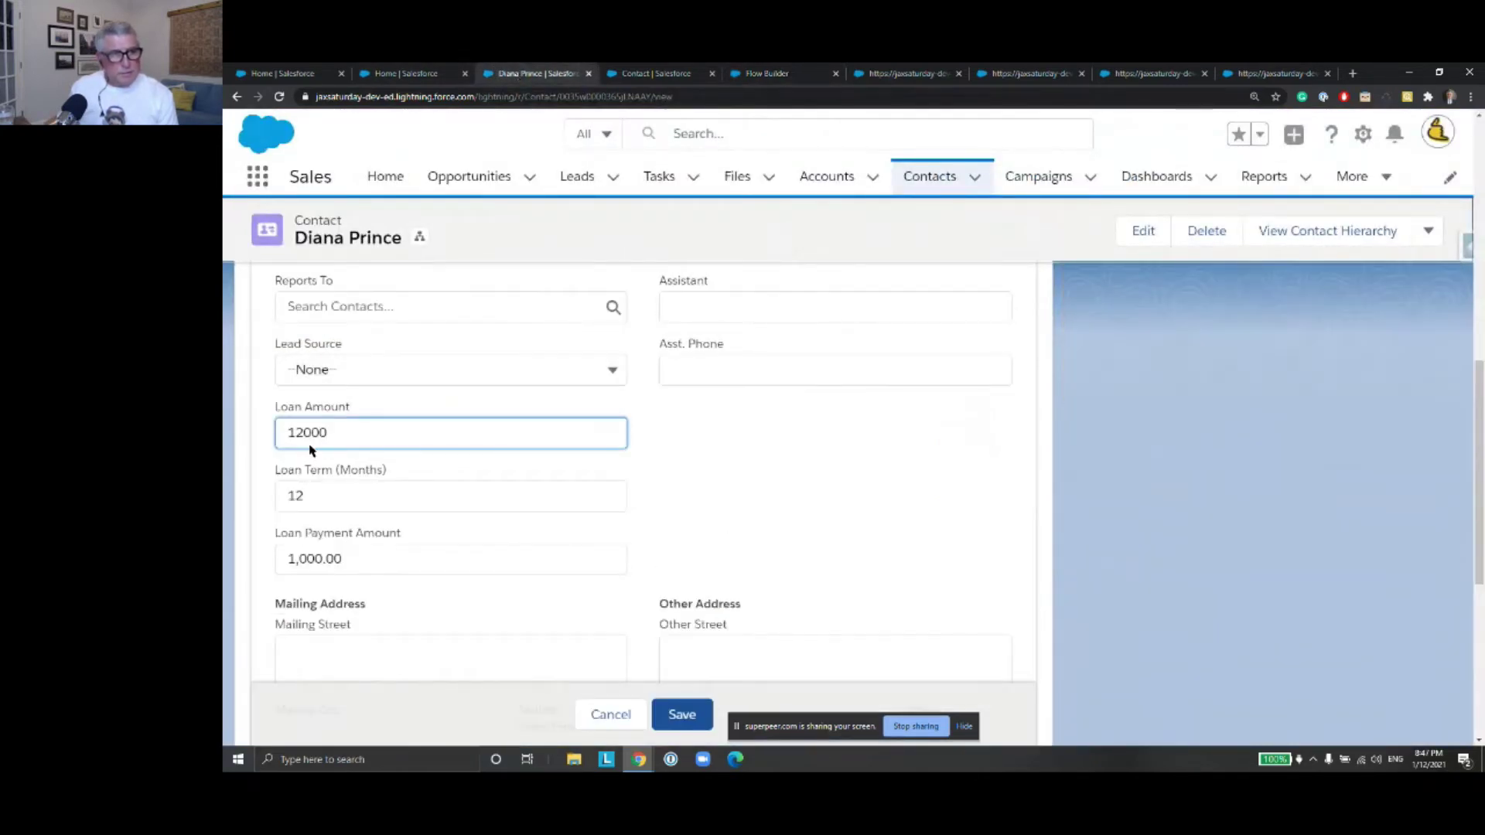
pyautogui.write('24000')
pyautogui.press('Tab')
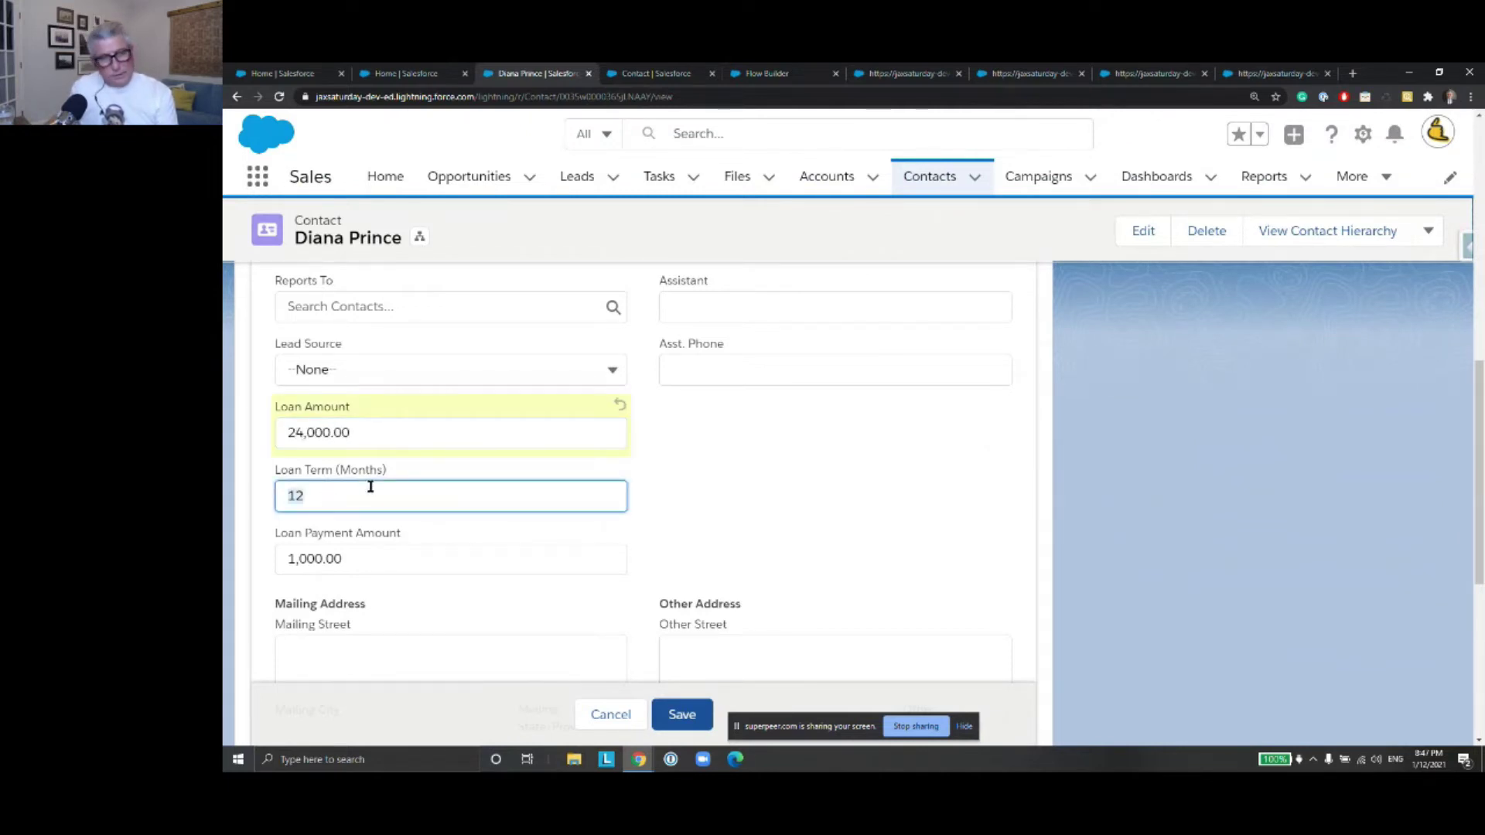
pyautogui.write('12')
pyautogui.press('Tab')
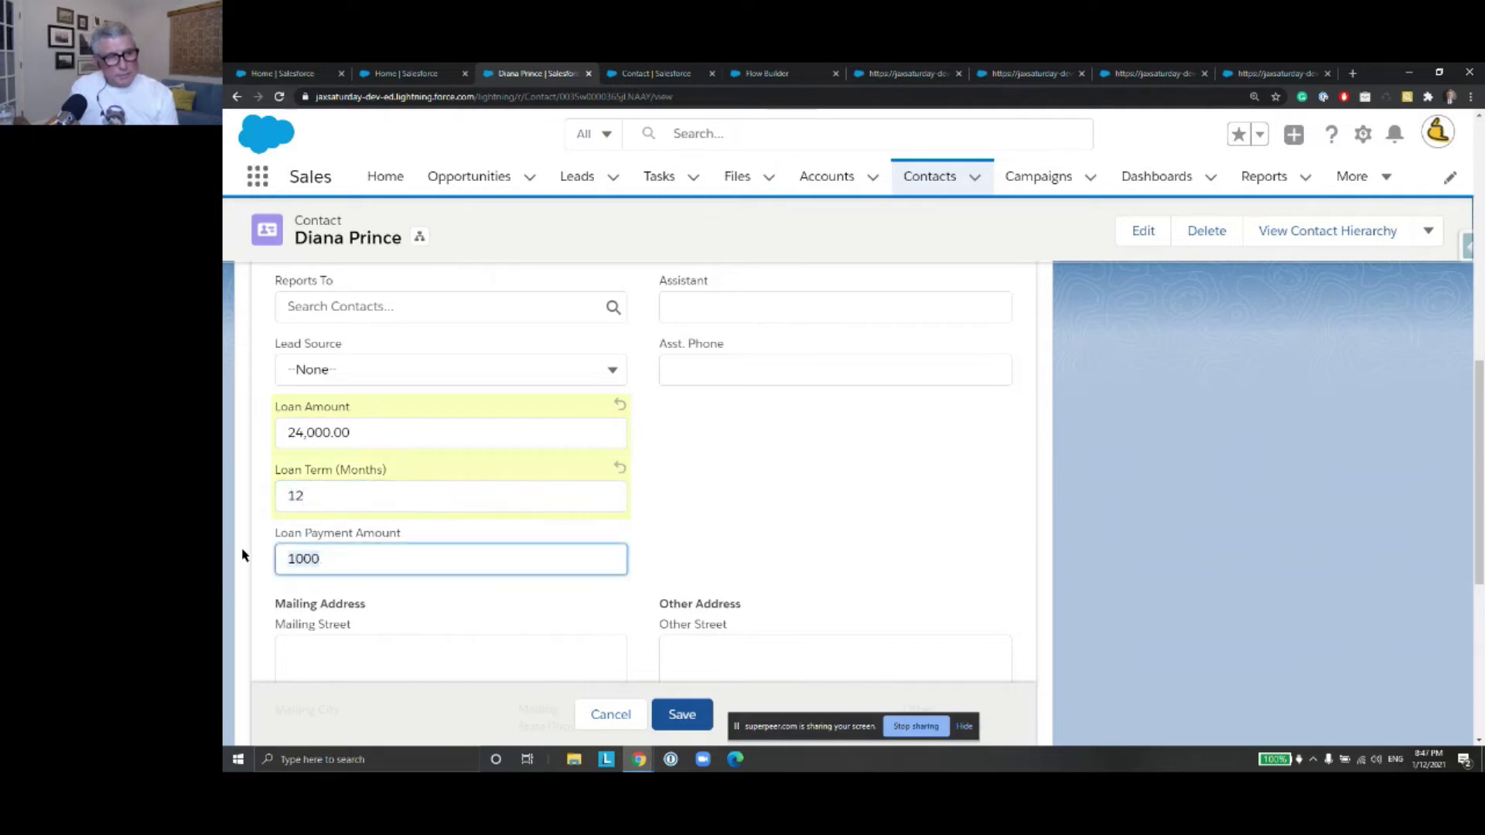
pyautogui.press('BackSpace')
pyautogui.click(681, 717)
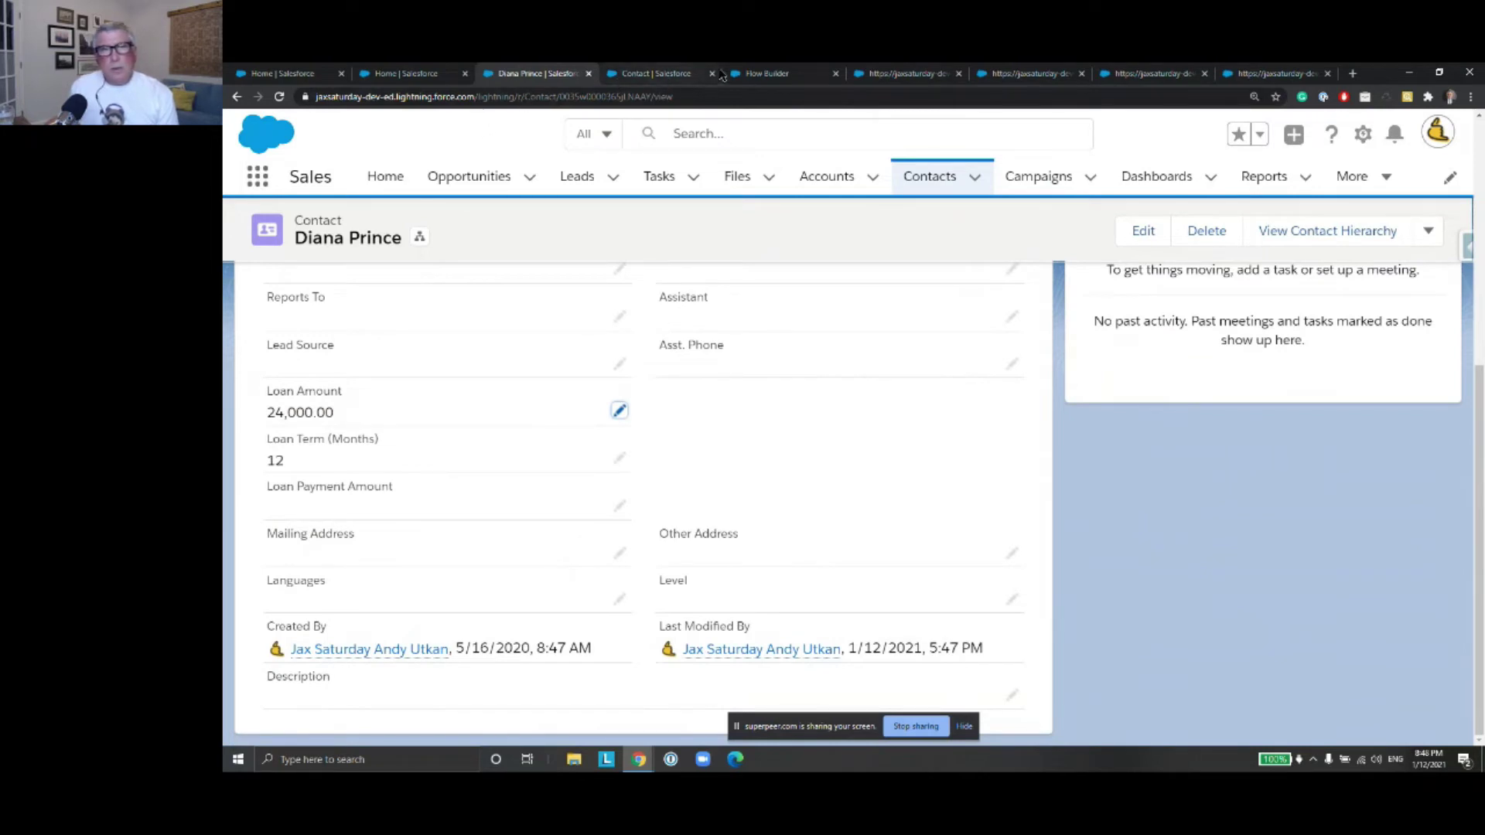
# Close the leftover debug tabs and start a fresh debug run of the flow
pyautogui.click(758, 75)
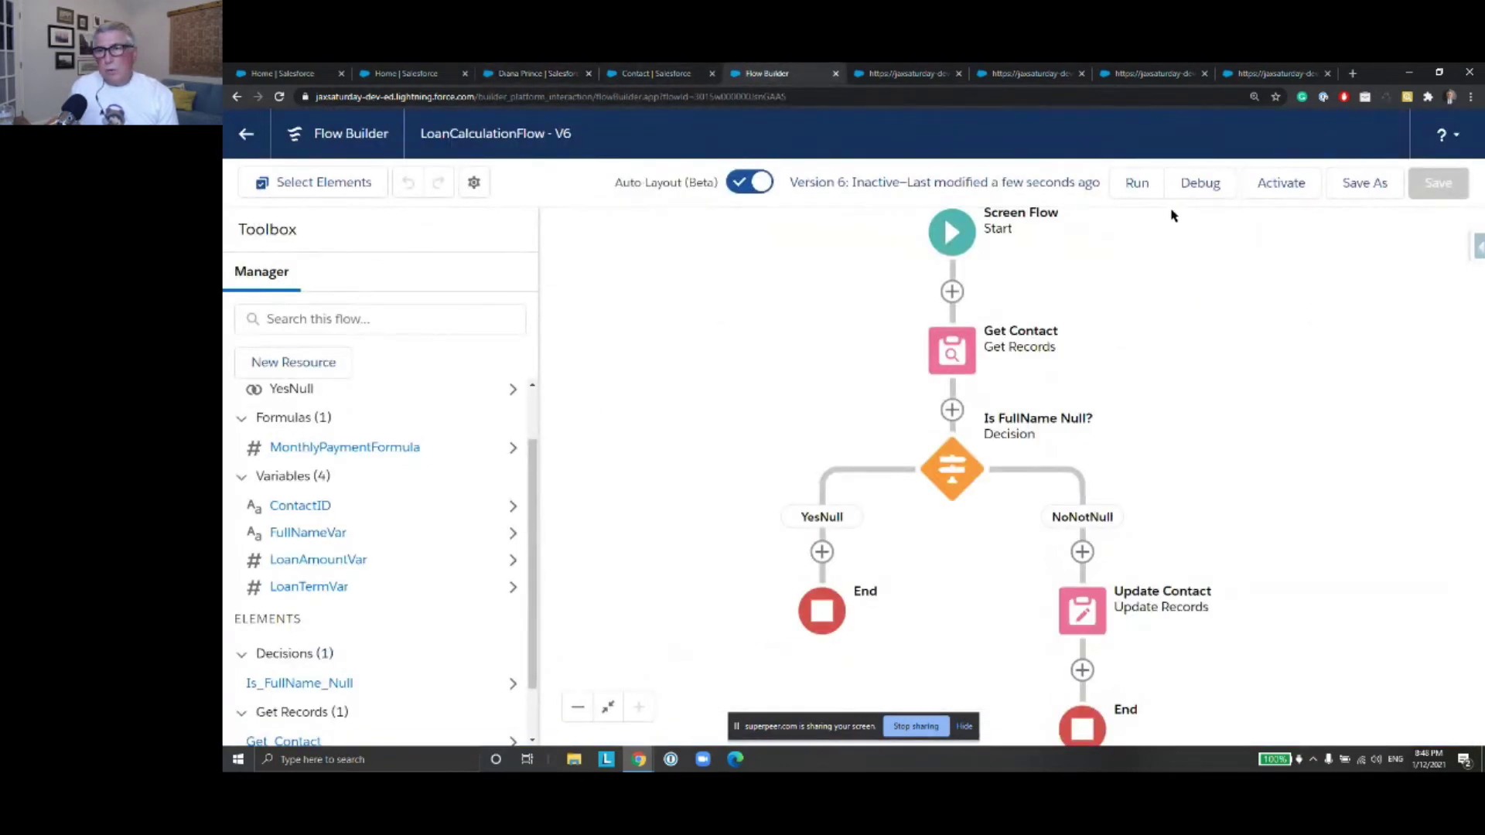
pyautogui.click(1200, 184)
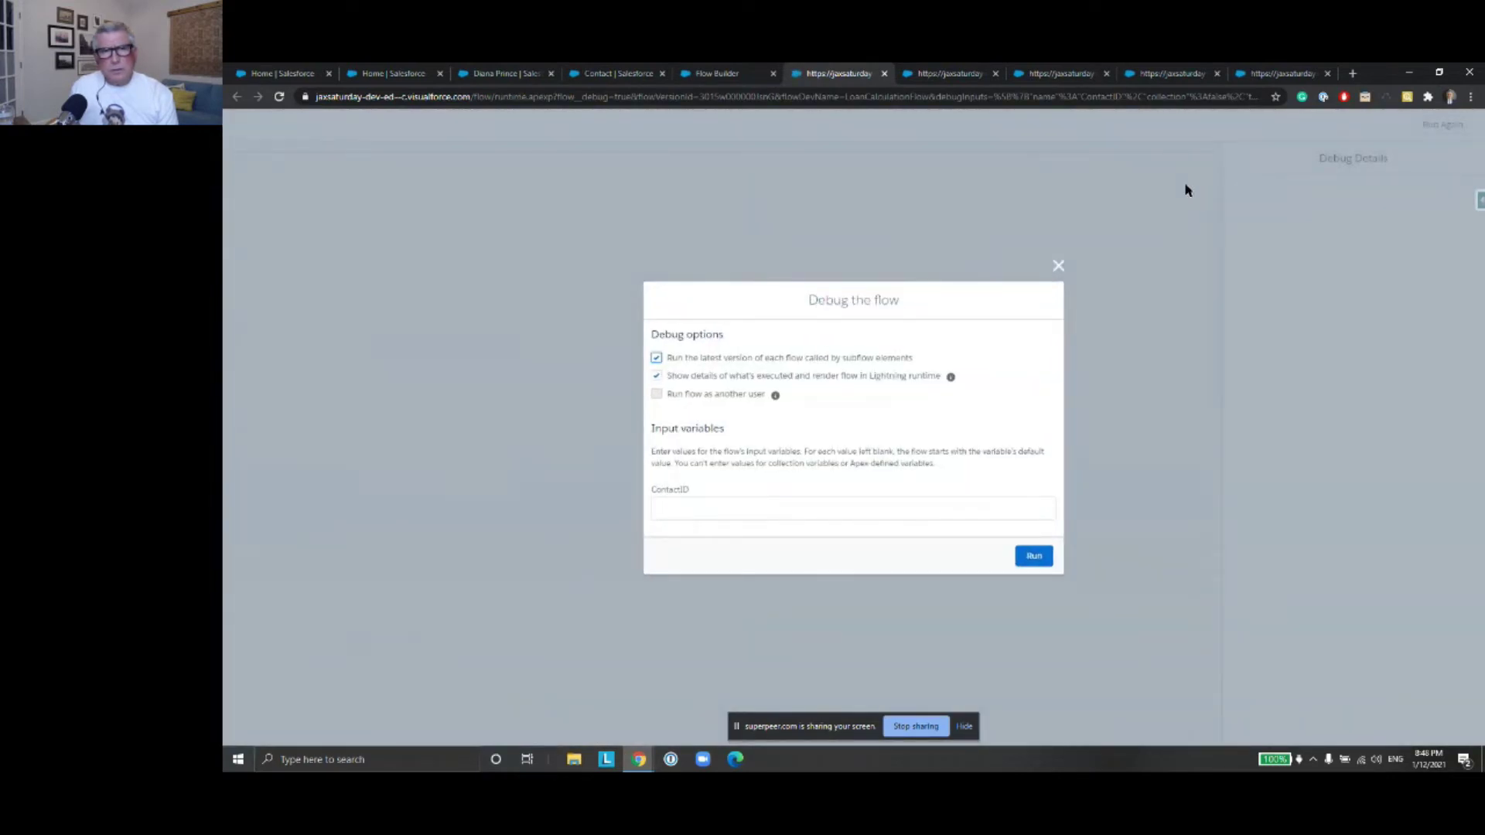
pyautogui.click(1058, 265)
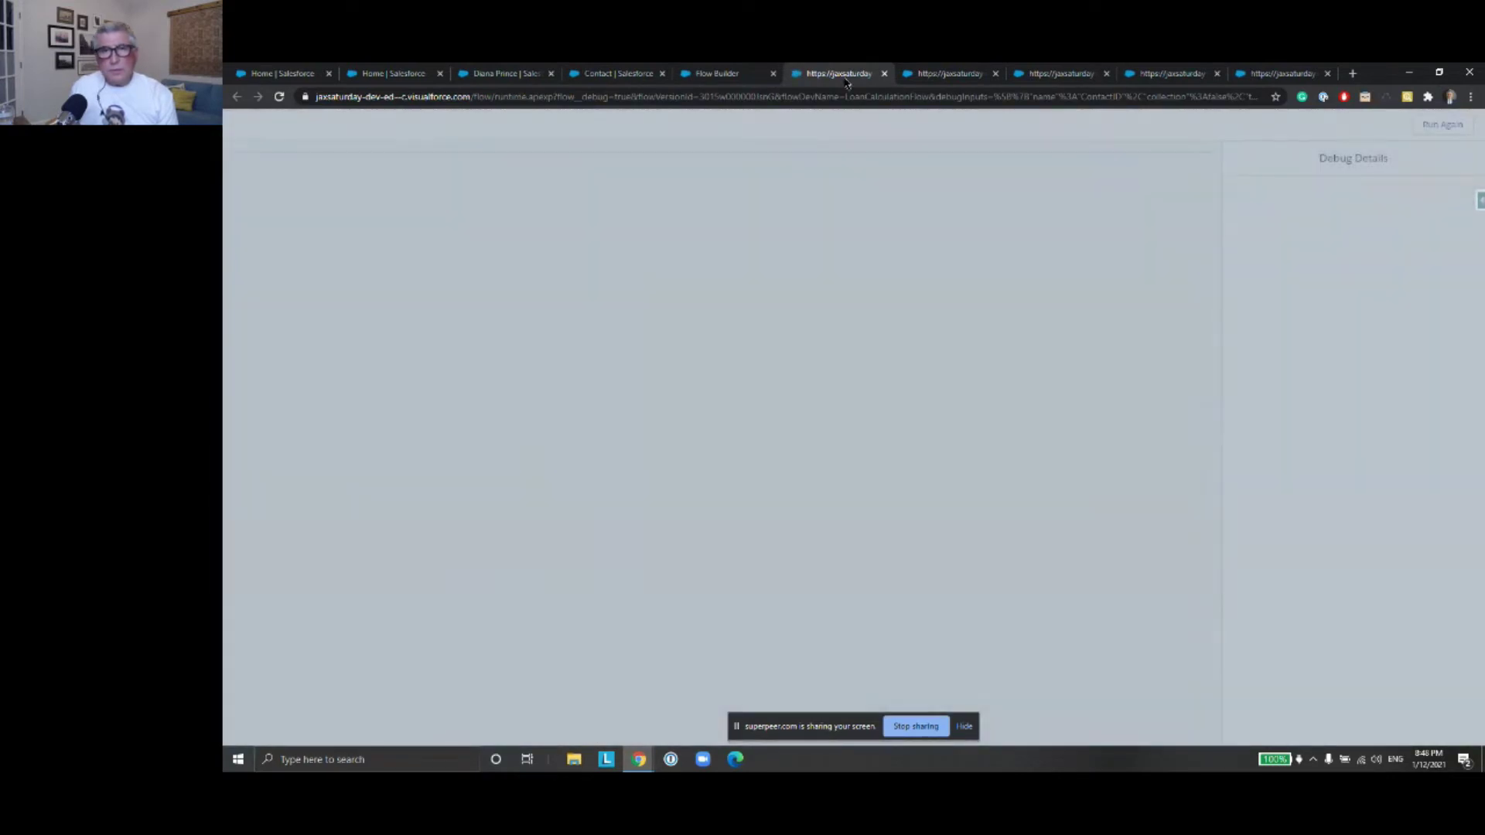
pyautogui.click(886, 74)
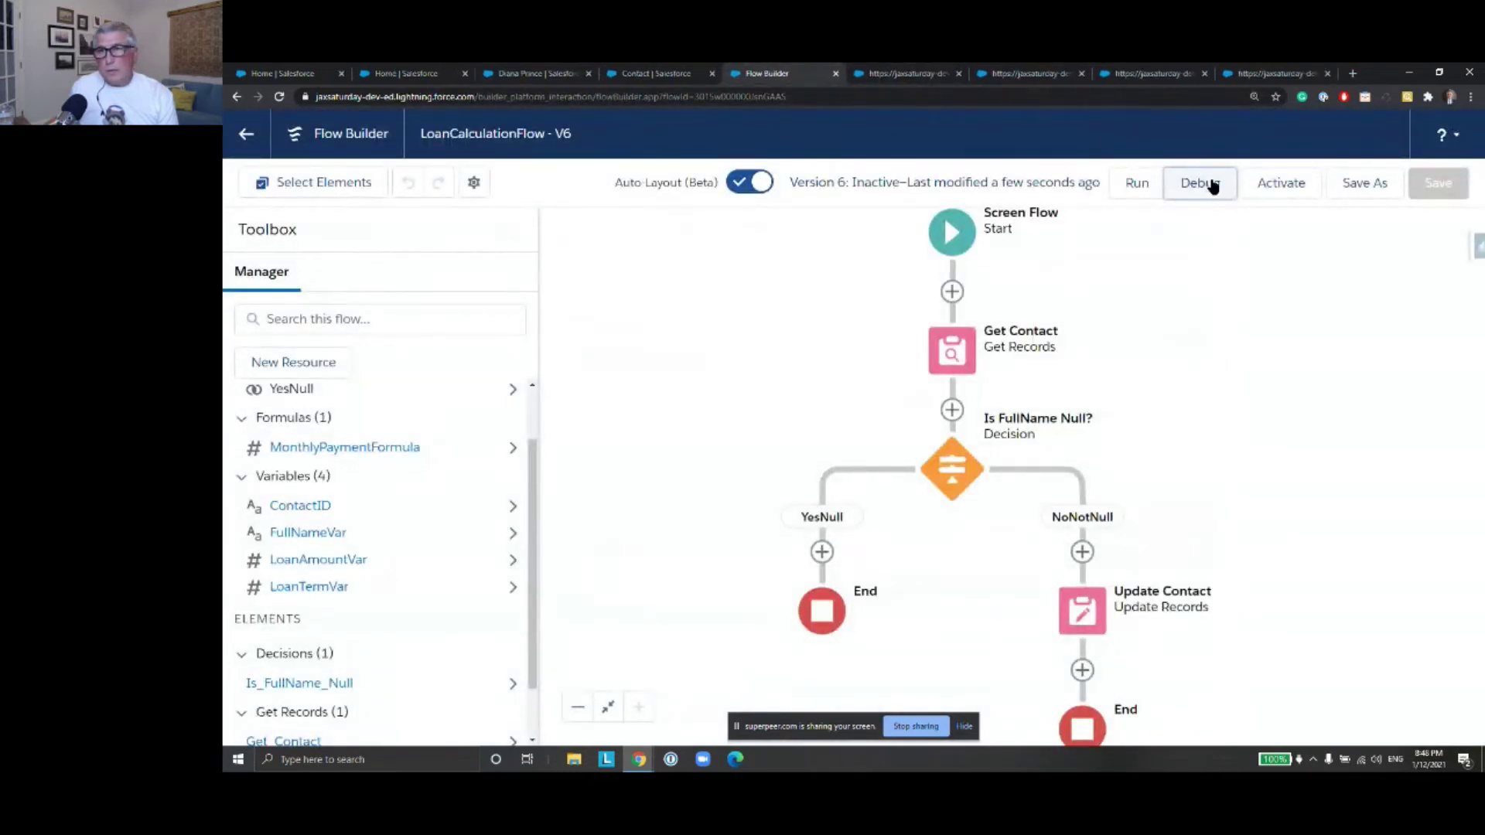
pyautogui.click(1201, 184)
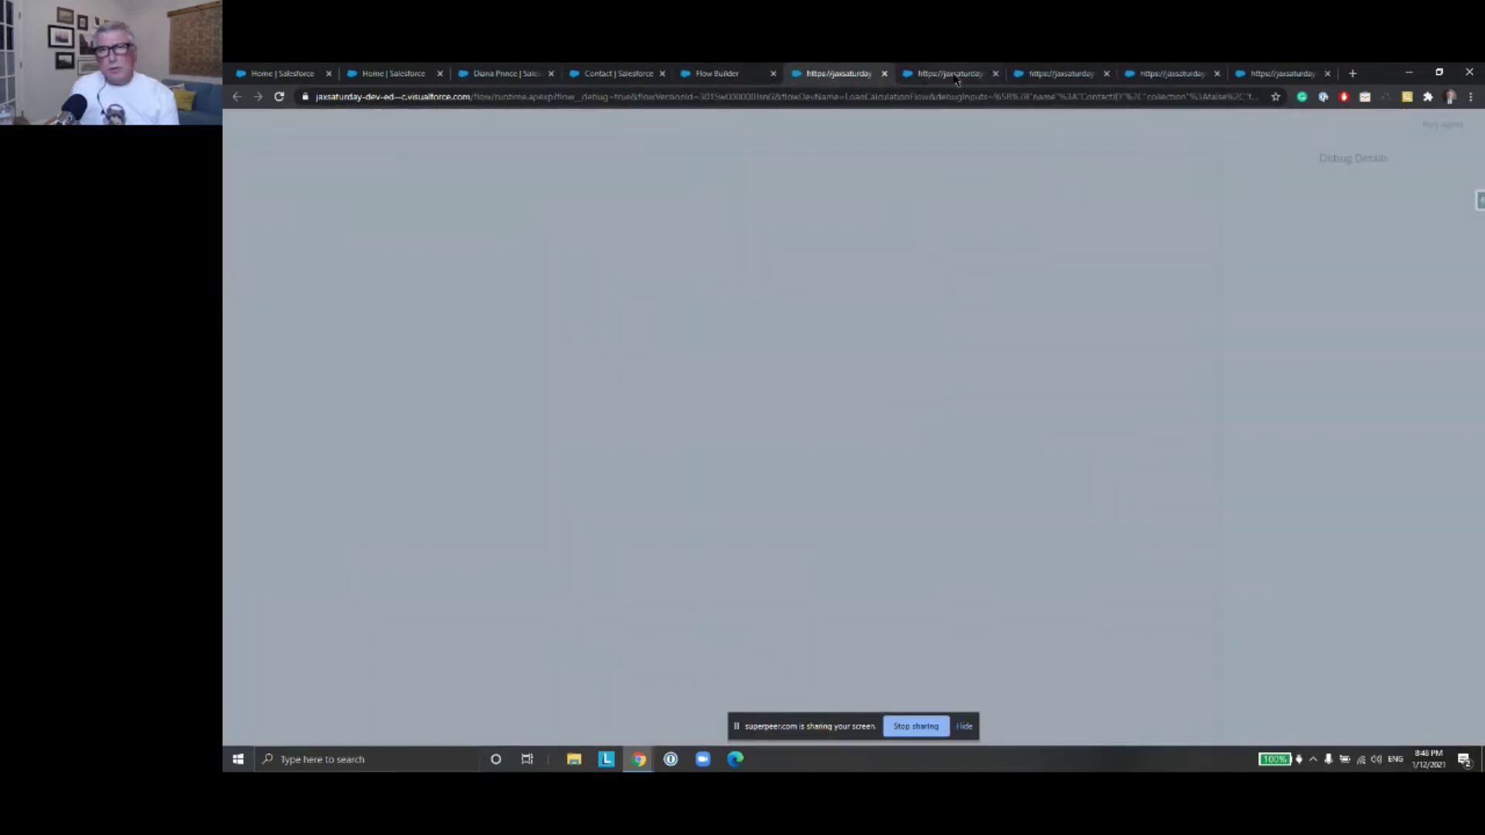
pyautogui.click(959, 76)
pyautogui.click(1041, 78)
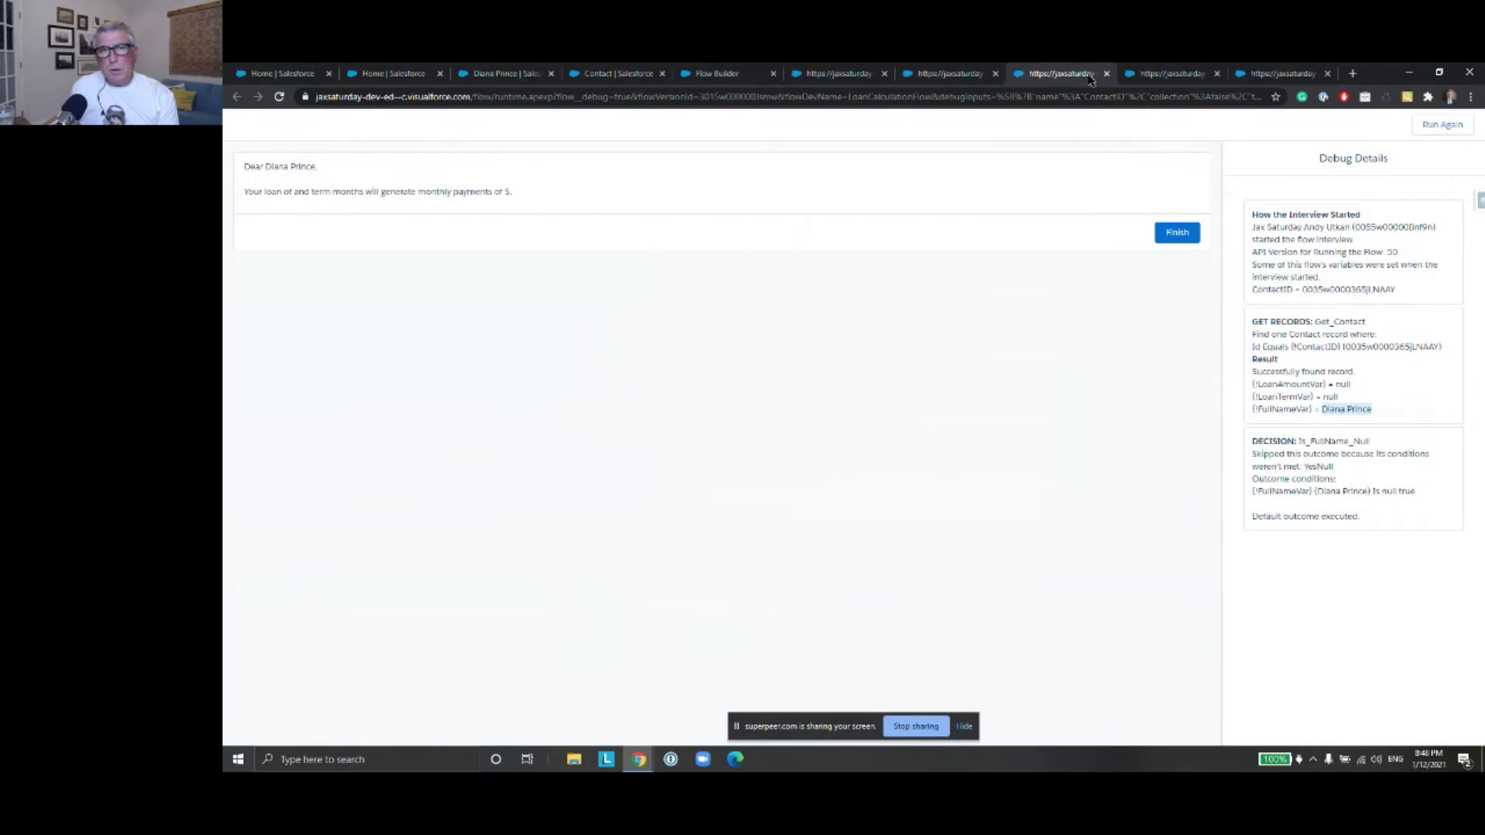
pyautogui.click(976, 77)
pyautogui.click(996, 75)
pyautogui.click(996, 74)
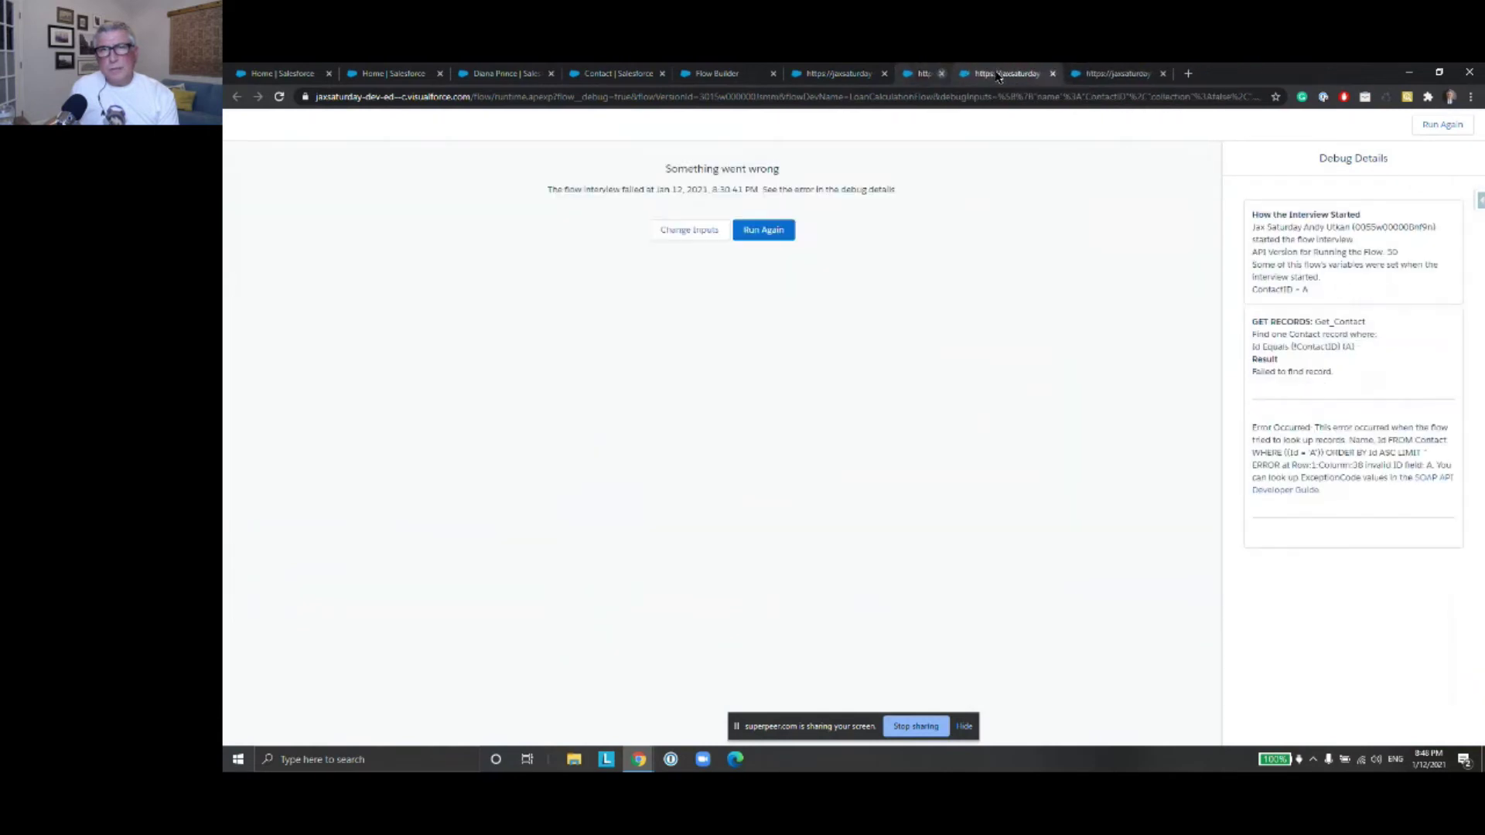
pyautogui.click(997, 75)
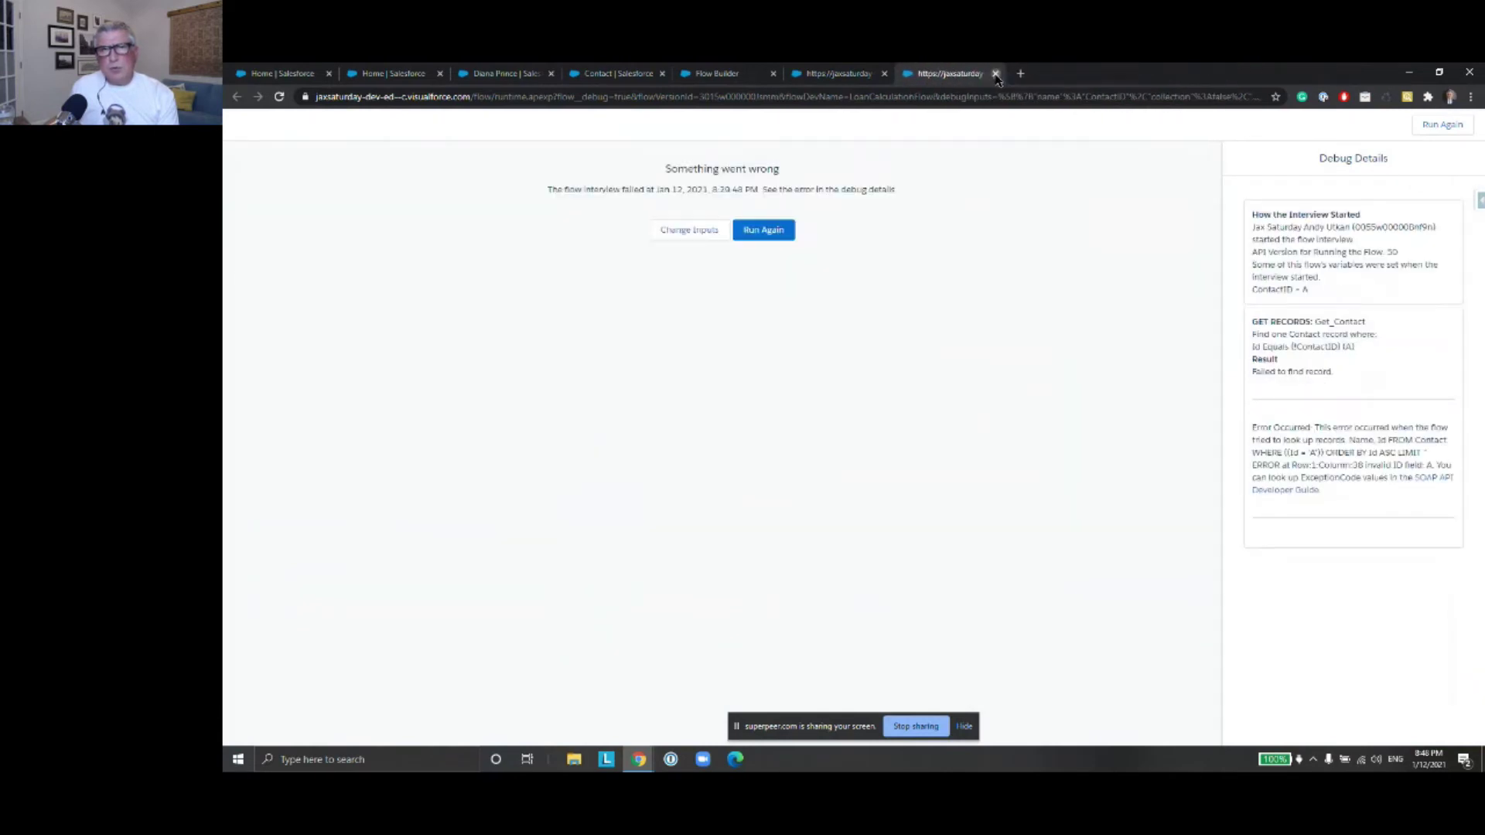
pyautogui.click(996, 74)
# Run the debug with the contact's record ID and verify Update_Contact writes 2,000.00
pyautogui.click(756, 509)
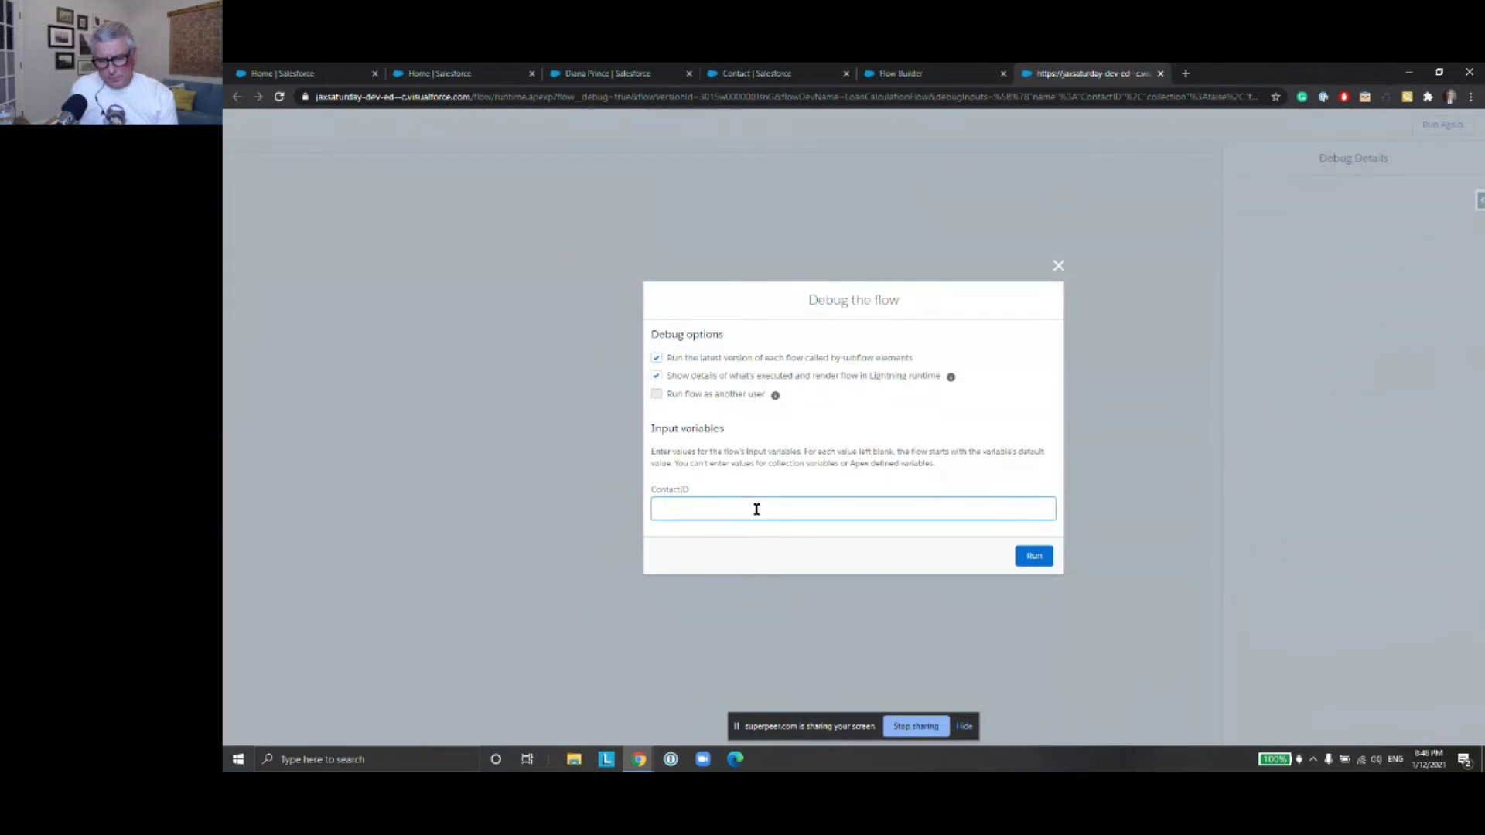
pyautogui.click(756, 509)
pyautogui.click(798, 575)
pyautogui.click(1035, 556)
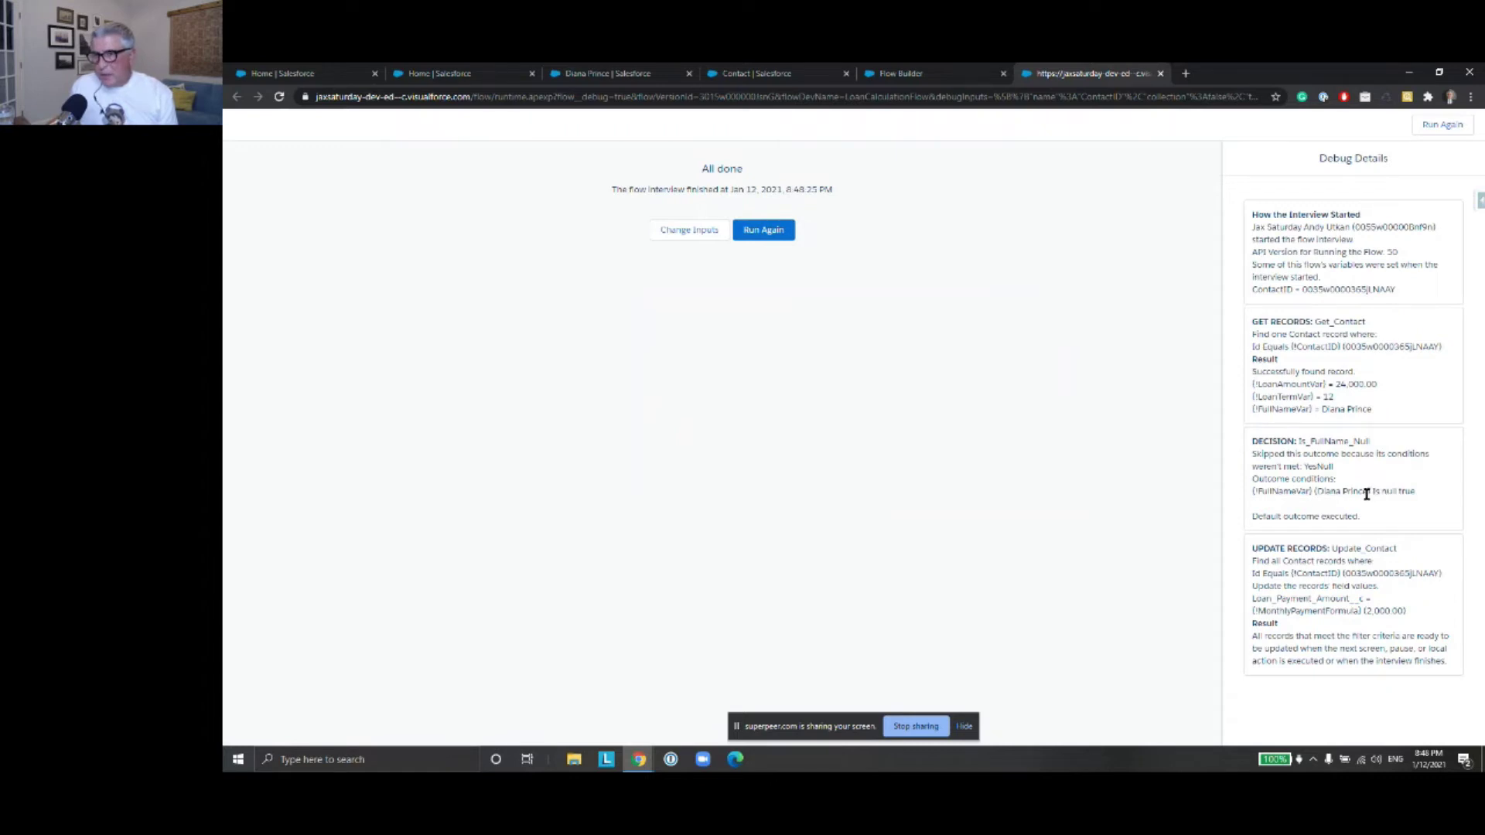
pyautogui.moveTo(1364, 611); pyautogui.dragTo(1406, 615)
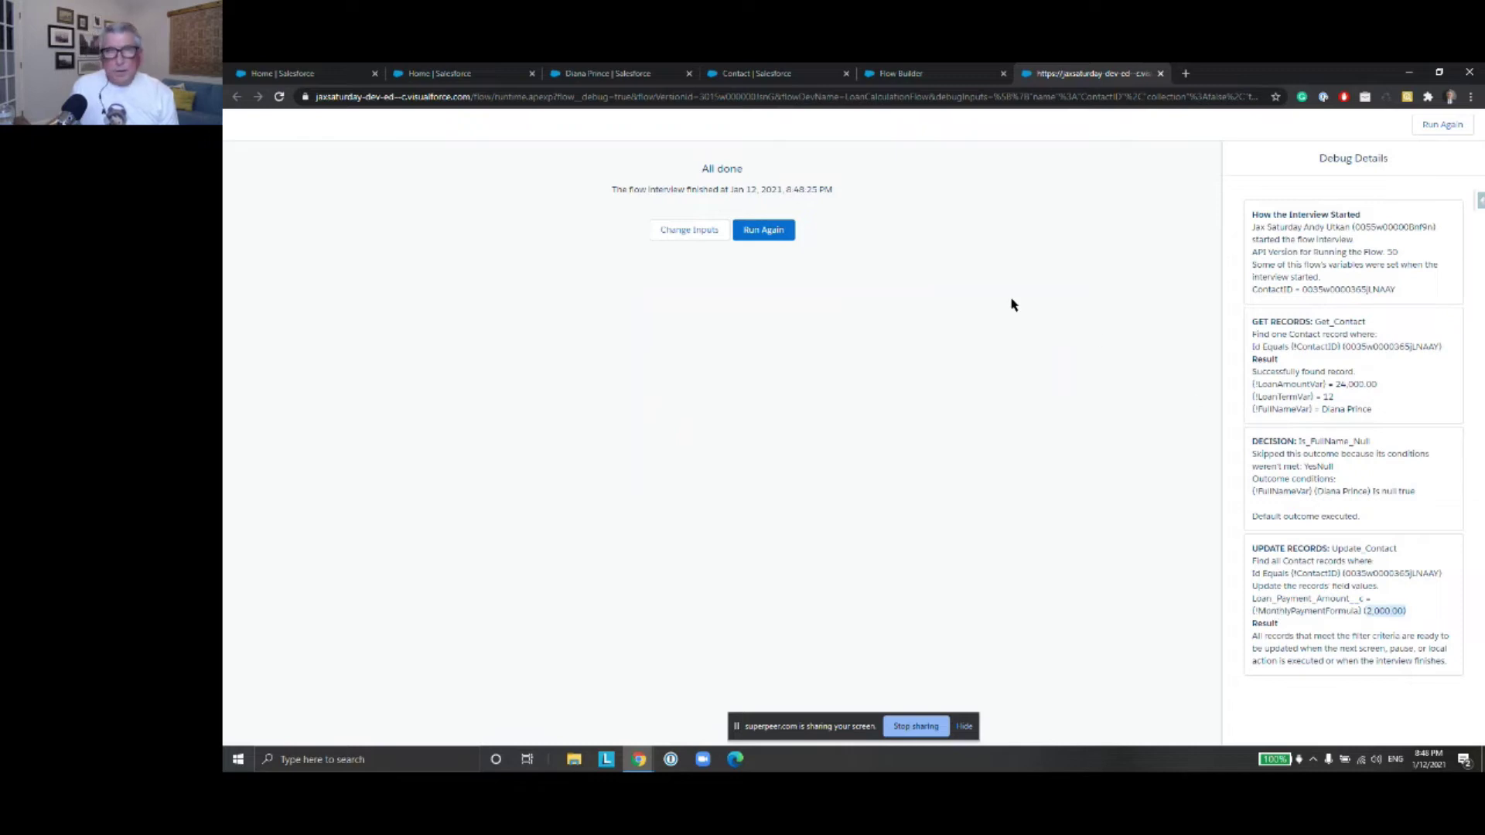
pyautogui.click(639, 71)
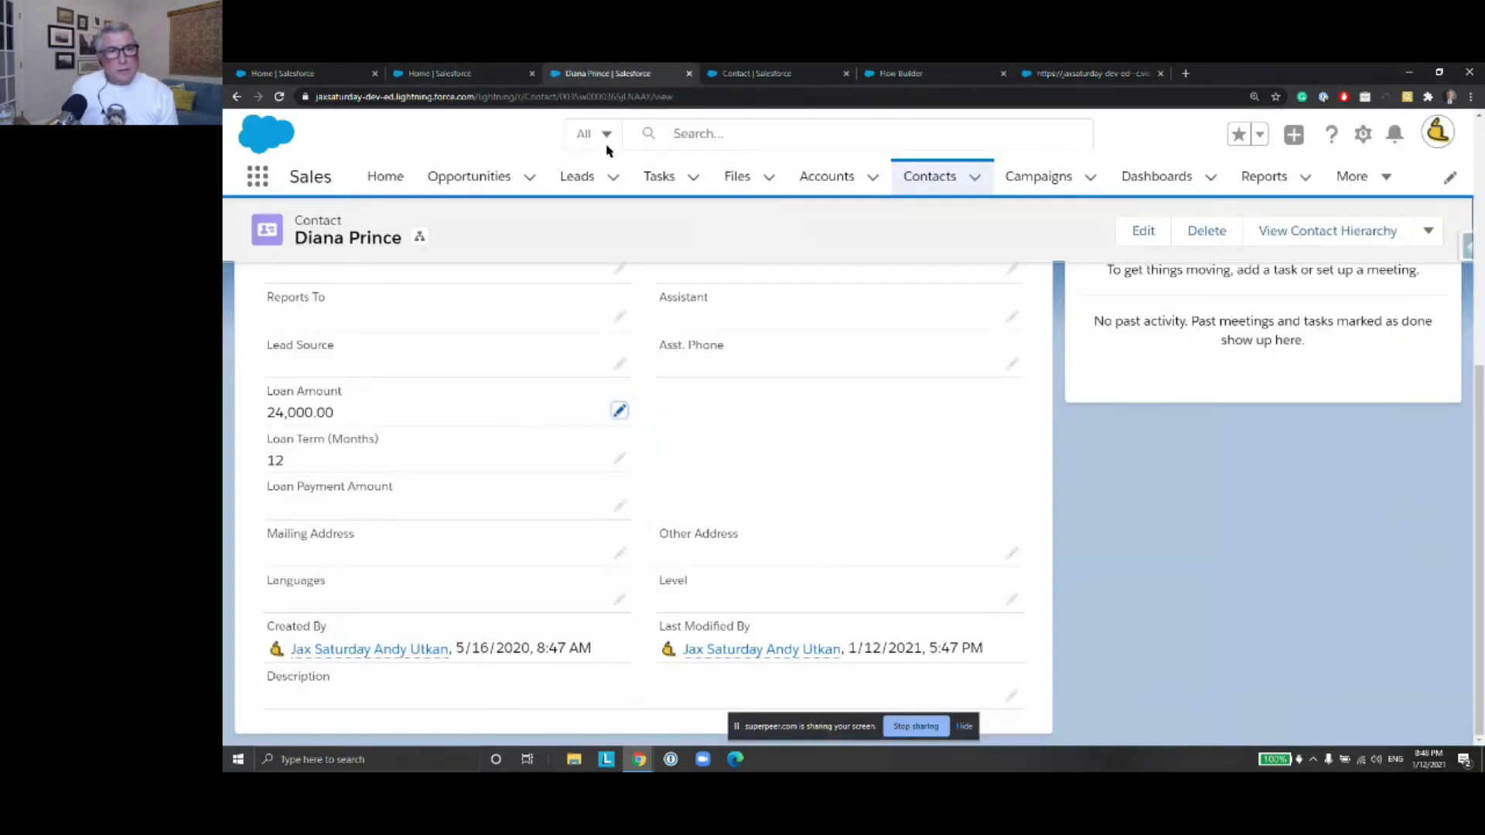
# Reload the contact, check Details shows Loan Payment Amount 2,000.00, then return to the flow
pyautogui.click(279, 97)
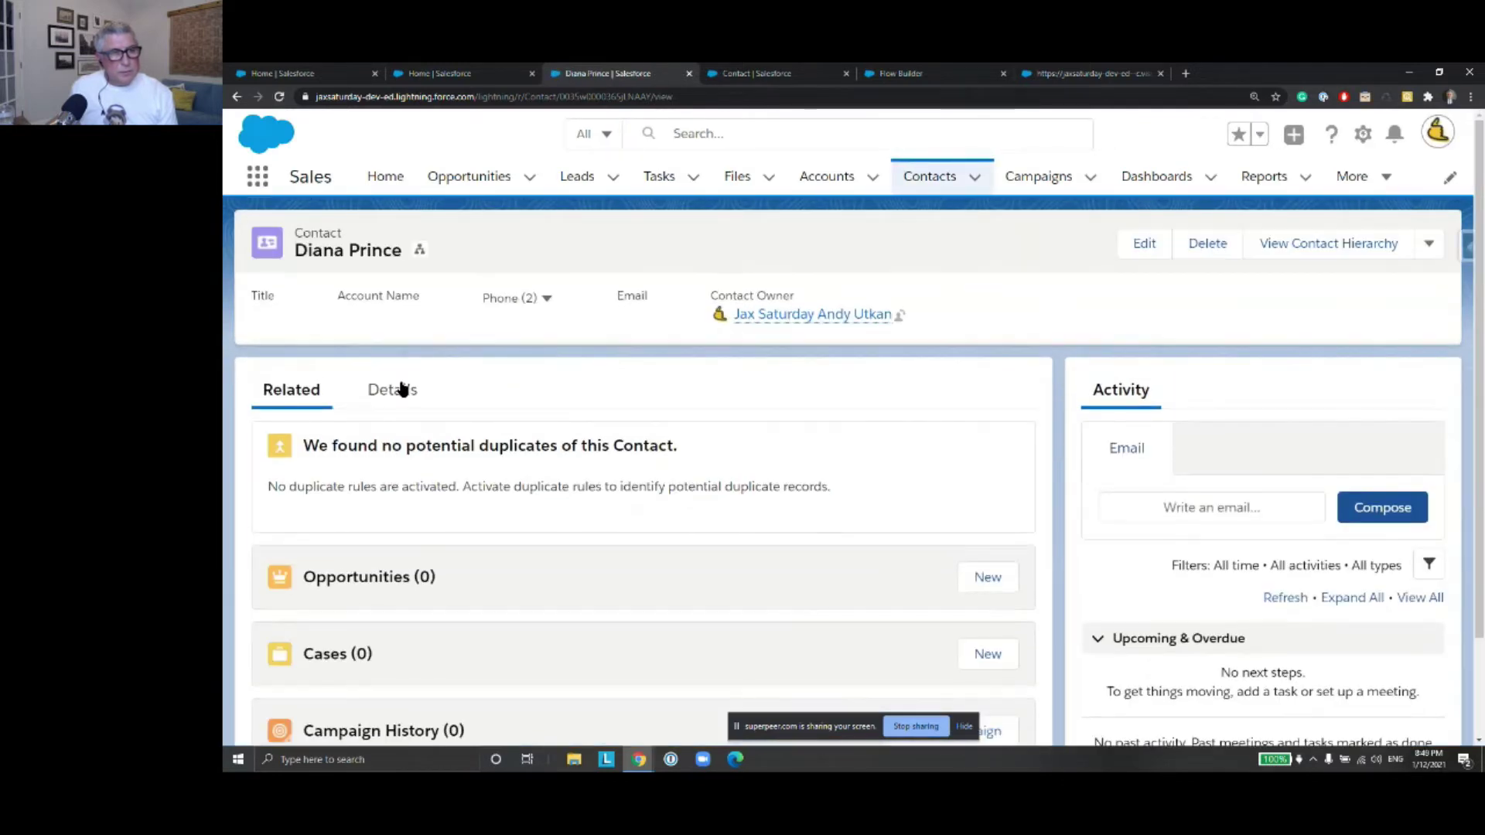
pyautogui.click(401, 389)
pyautogui.scroll(-5, 670, 424)
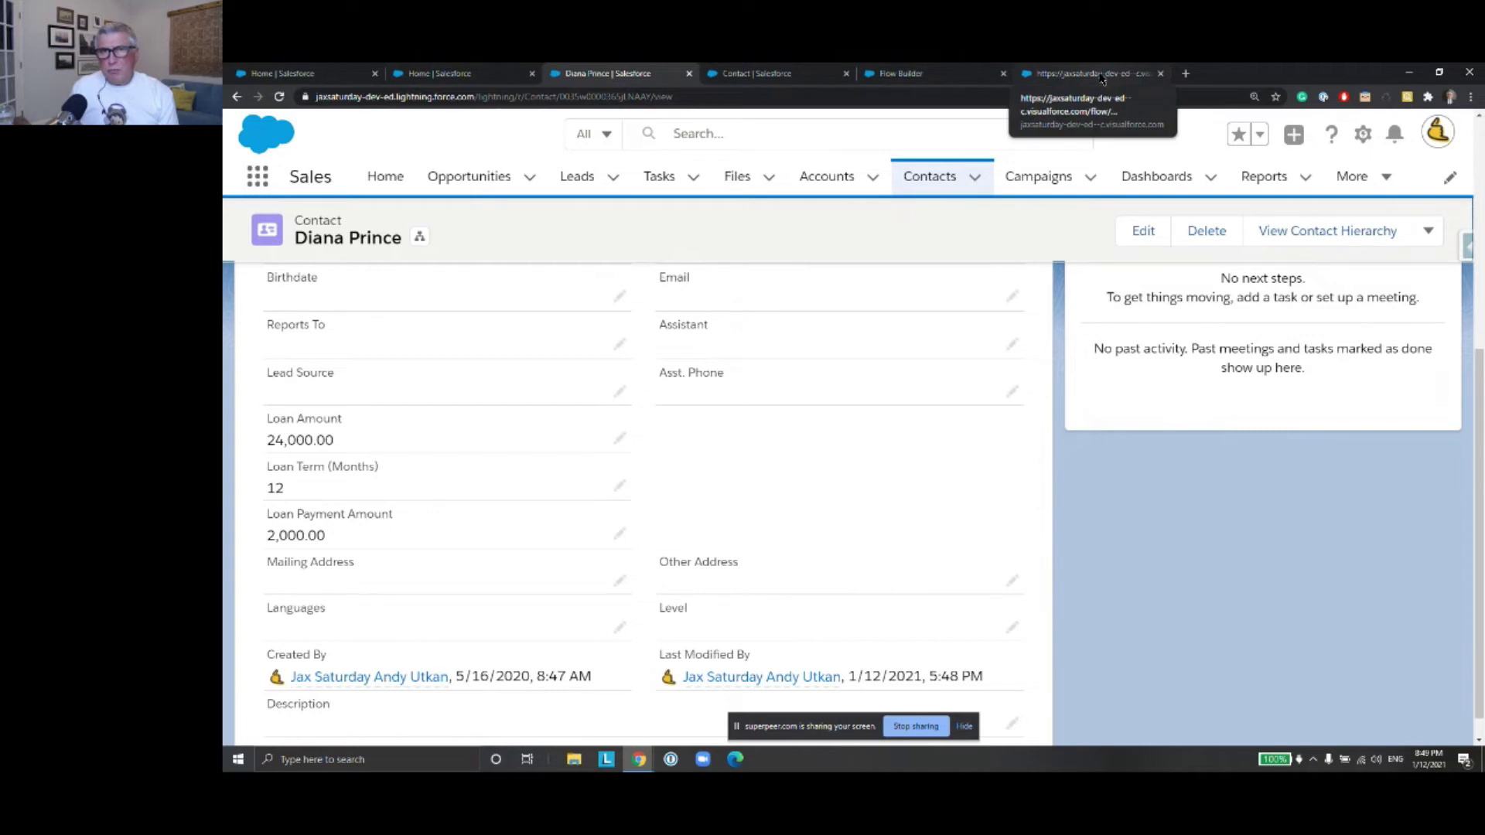
pyautogui.click(907, 75)
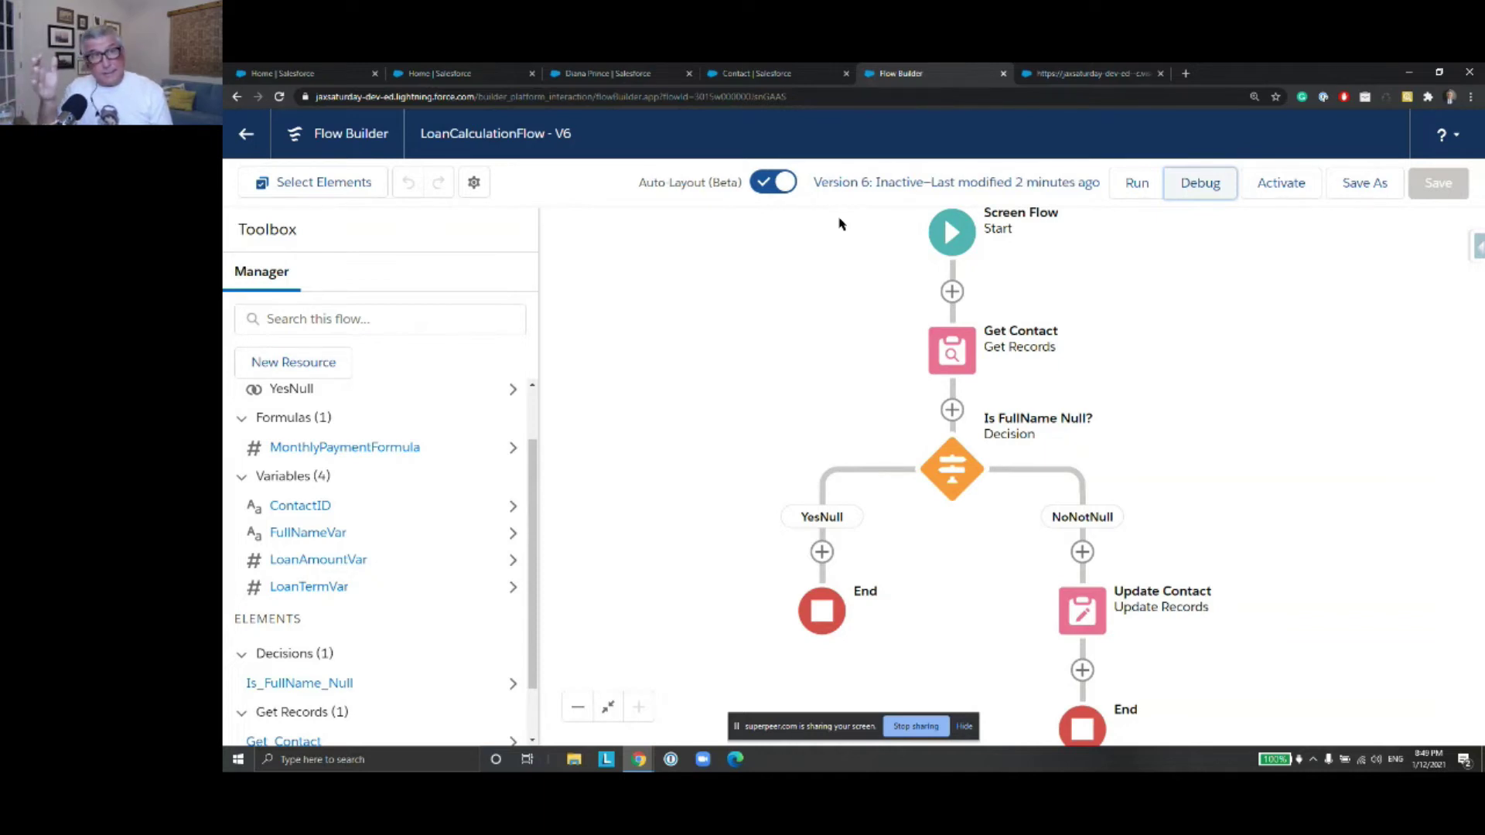
pyautogui.click(474, 183)
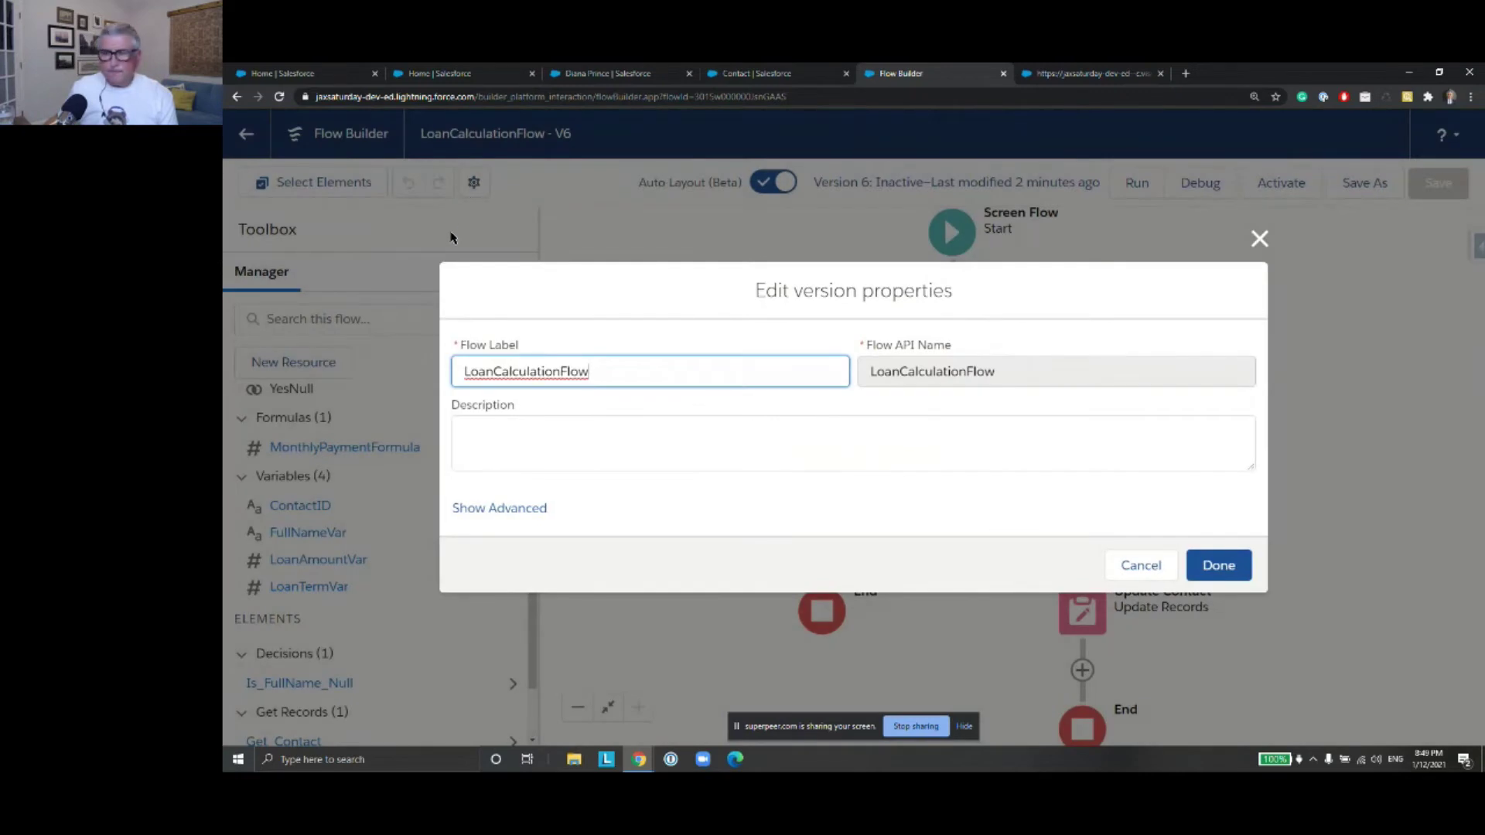
pyautogui.click(520, 510)
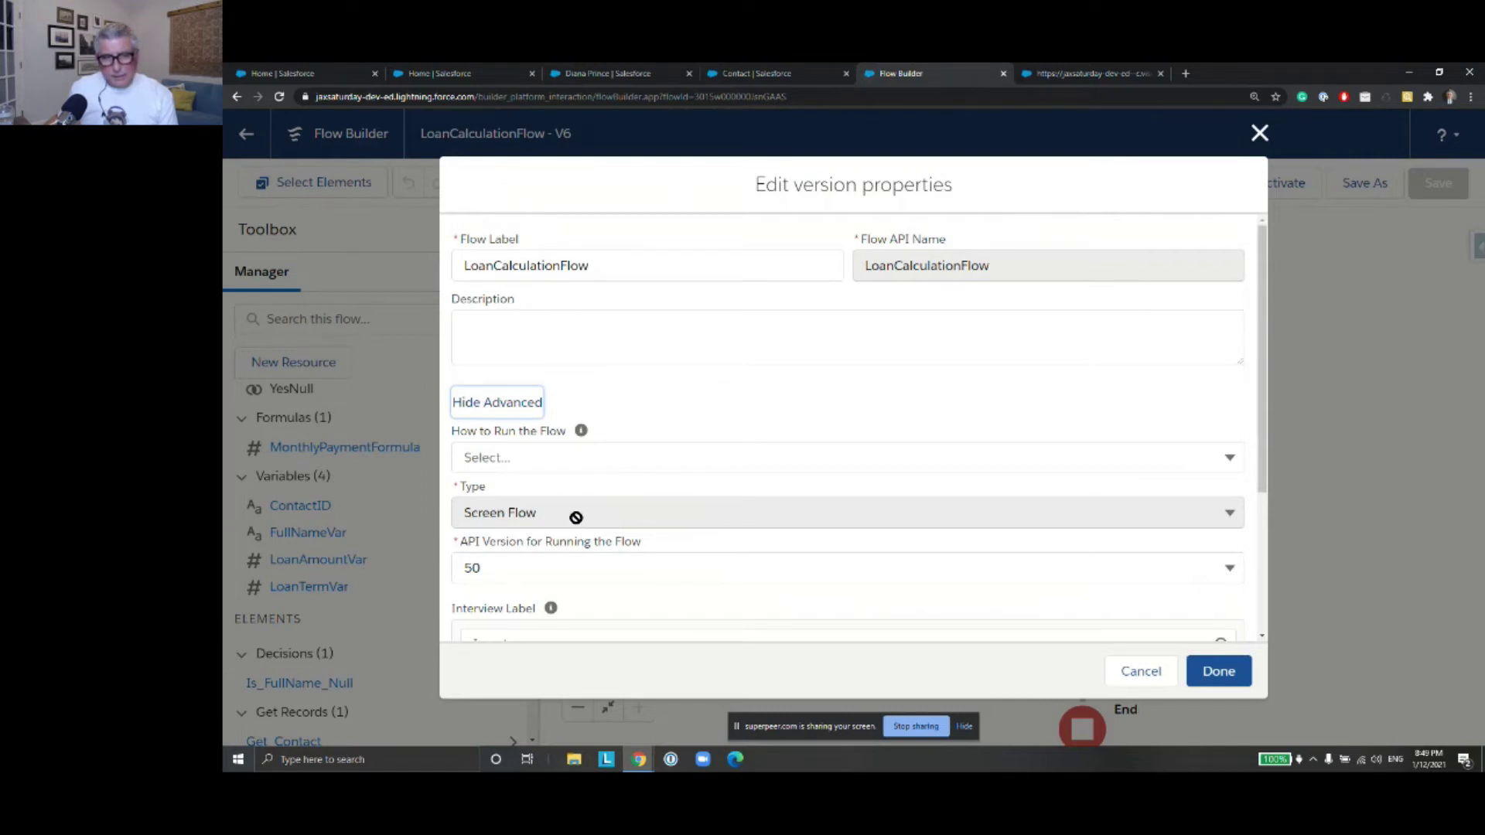
pyautogui.click(1141, 673)
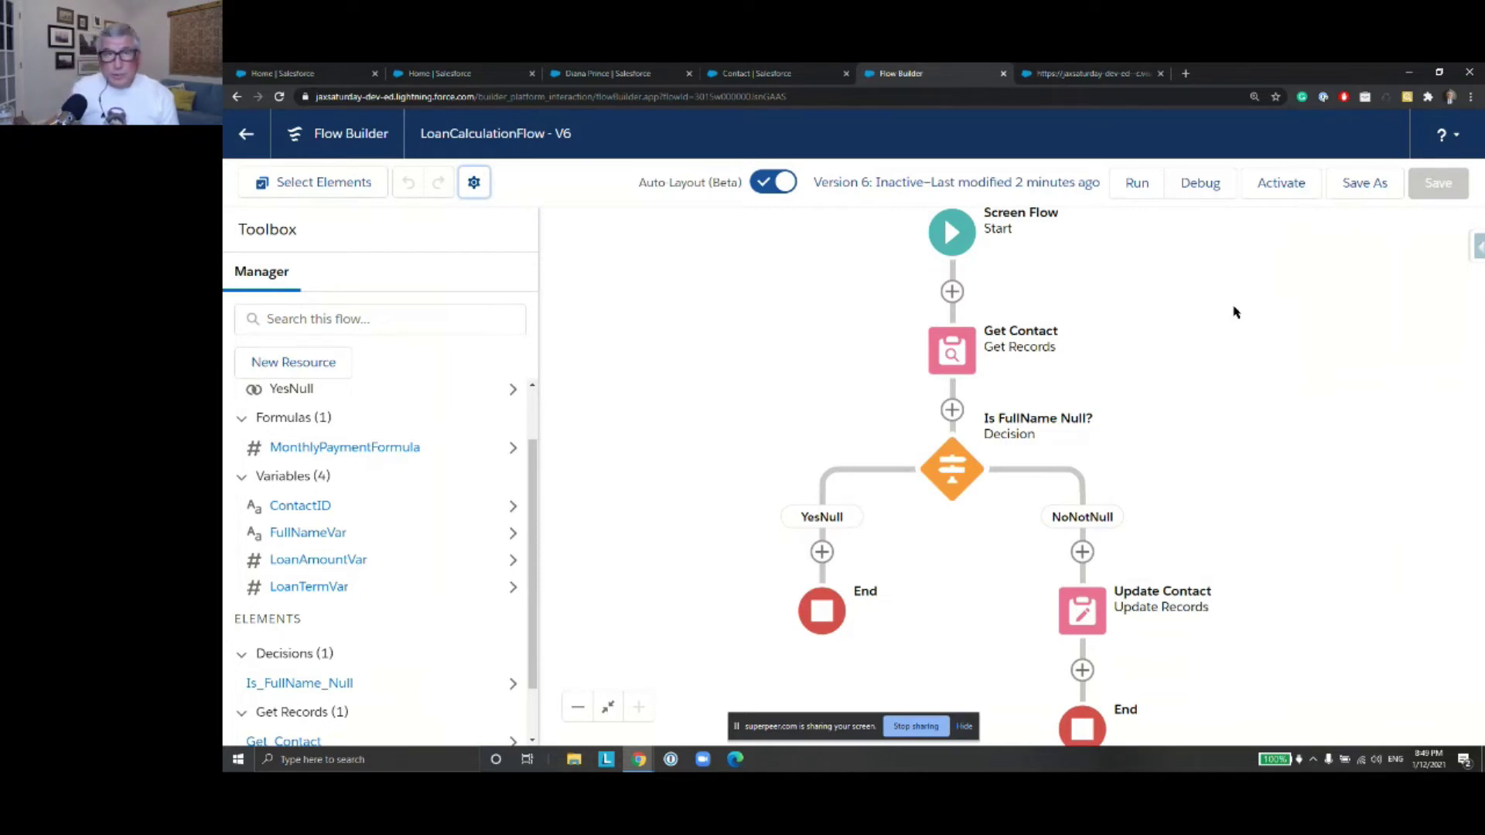
pyautogui.moveTo(545, 135); pyautogui.dragTo(427, 137)
# Save As a new flow labelled LoanCalculationAutoLaunchedFlow, generating the API name from the label
pyautogui.rightClick(422, 138)
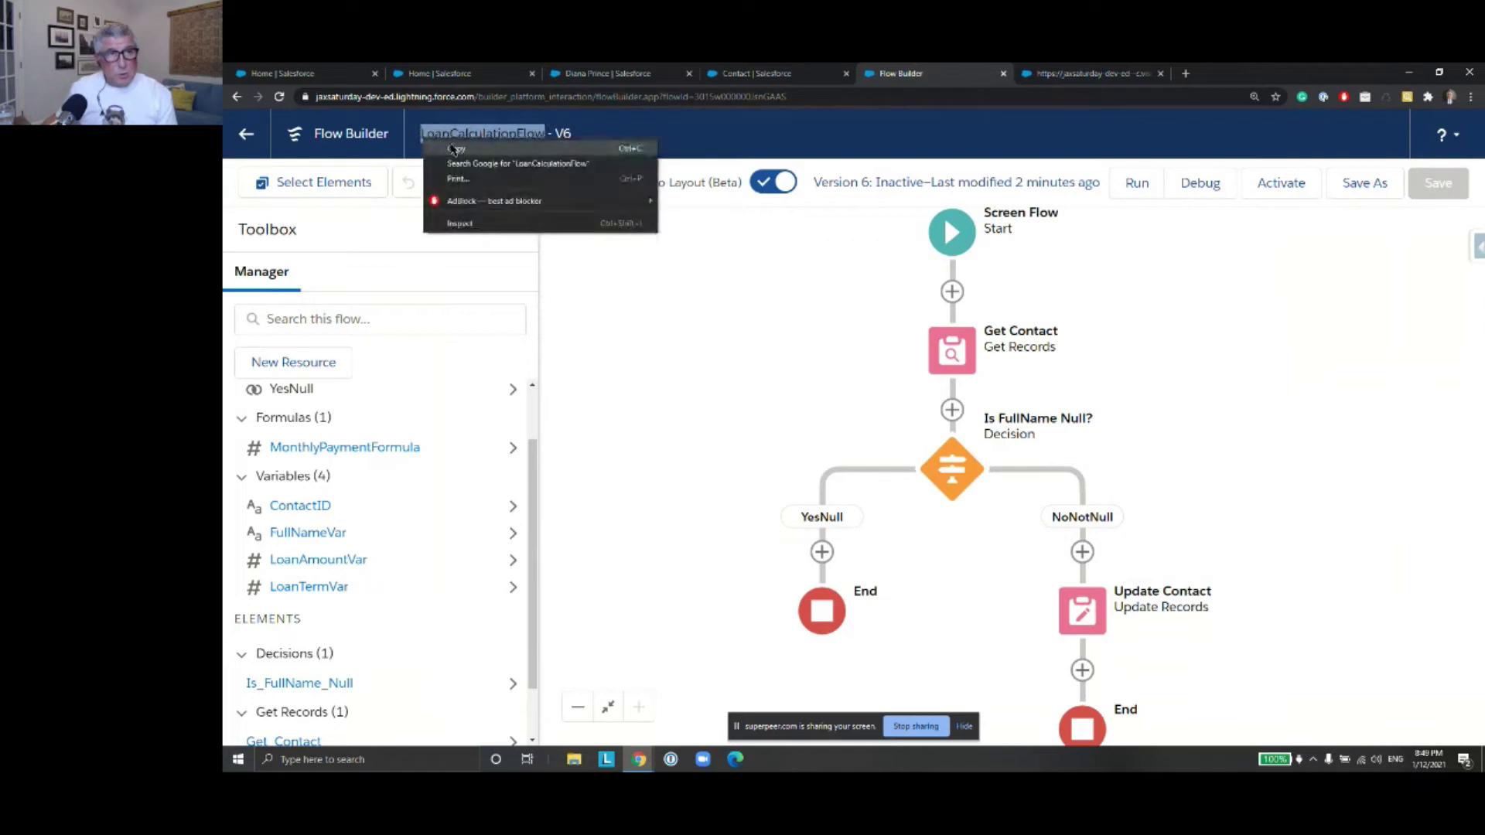
pyautogui.click(454, 149)
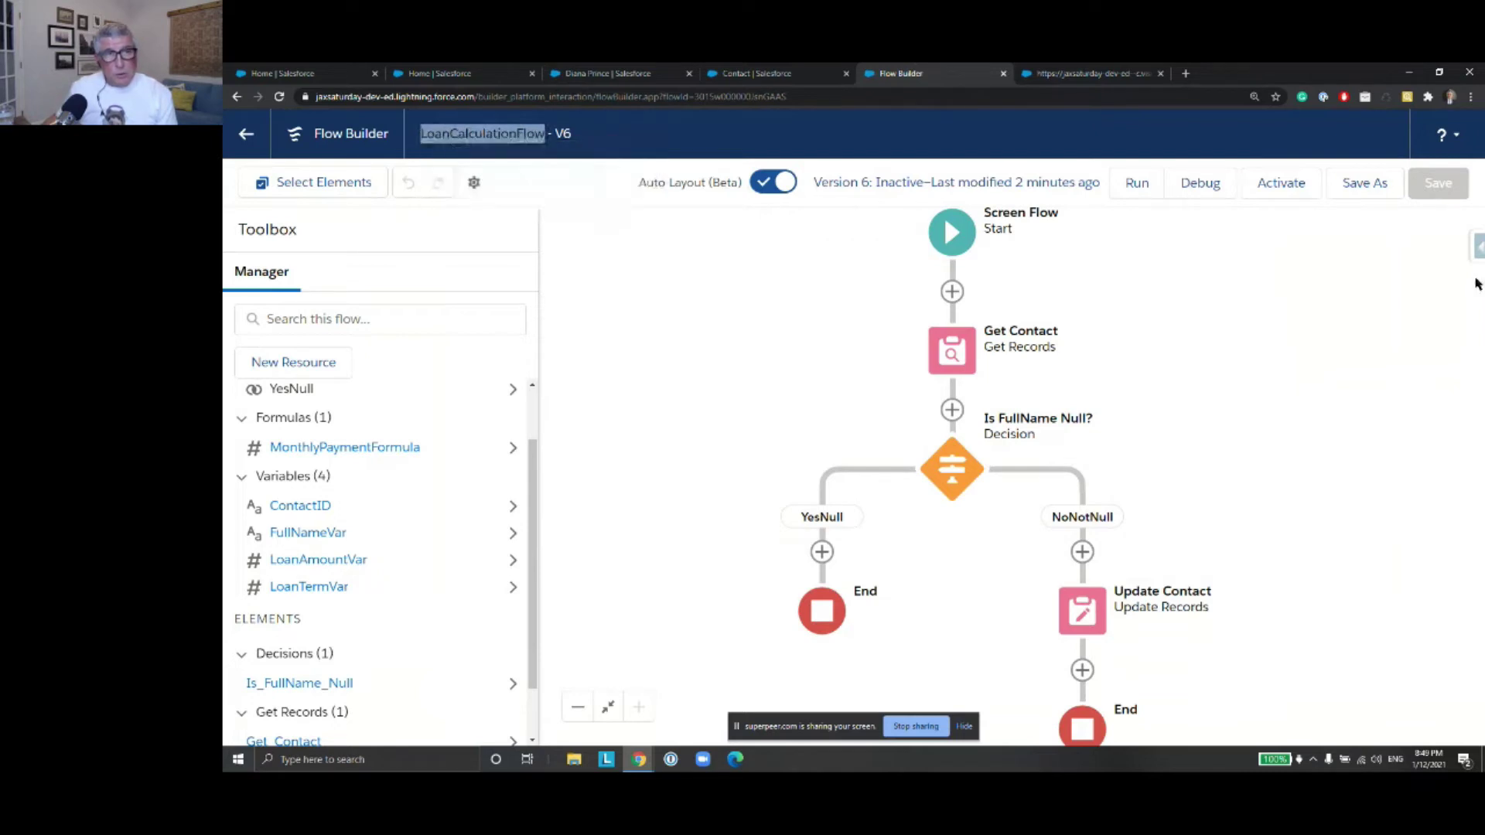
pyautogui.click(1357, 186)
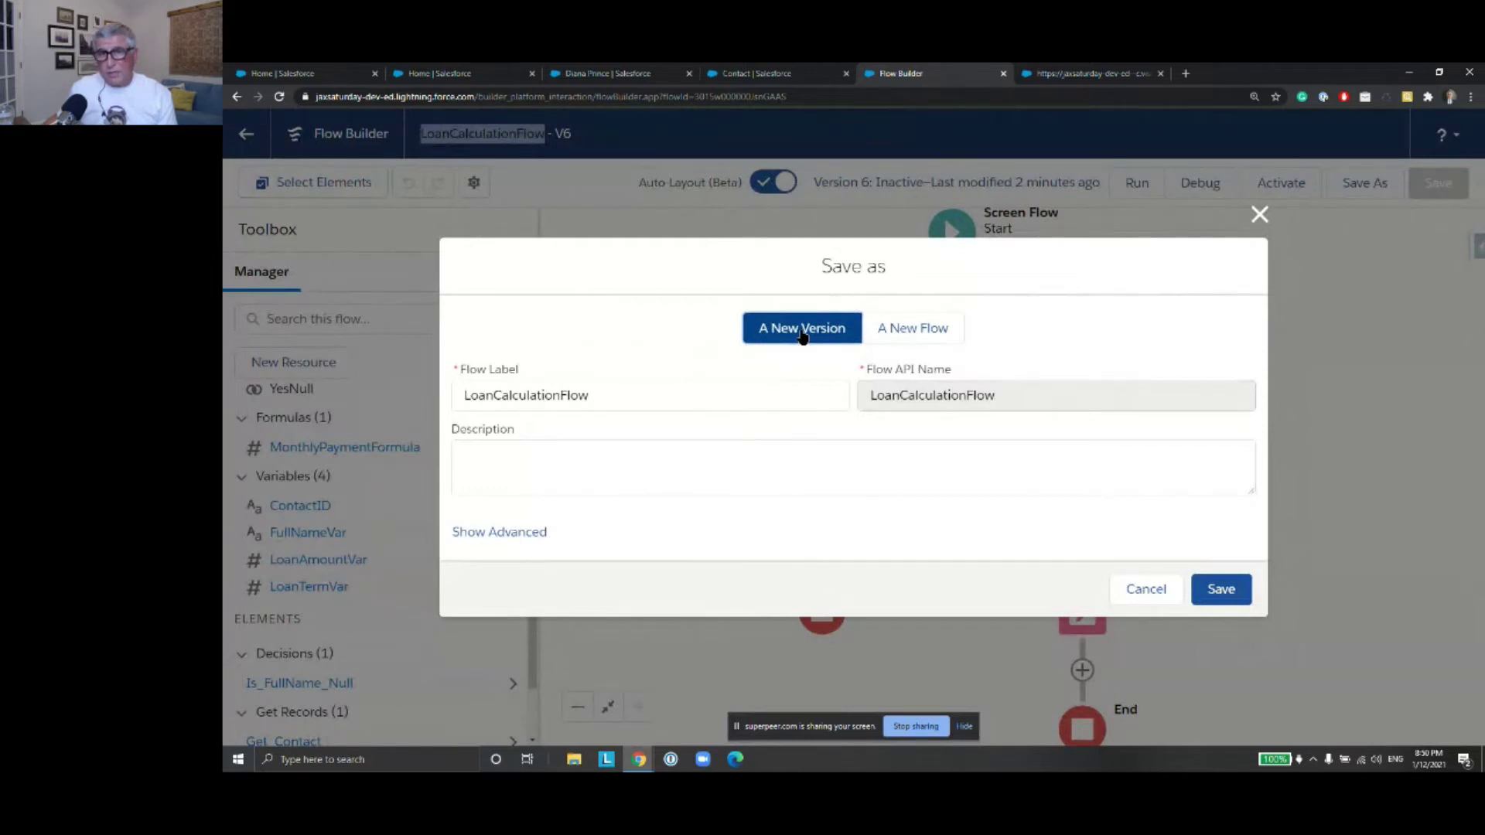
pyautogui.click(898, 331)
pyautogui.click(769, 388)
pyautogui.write('LoanCalculationFlow')
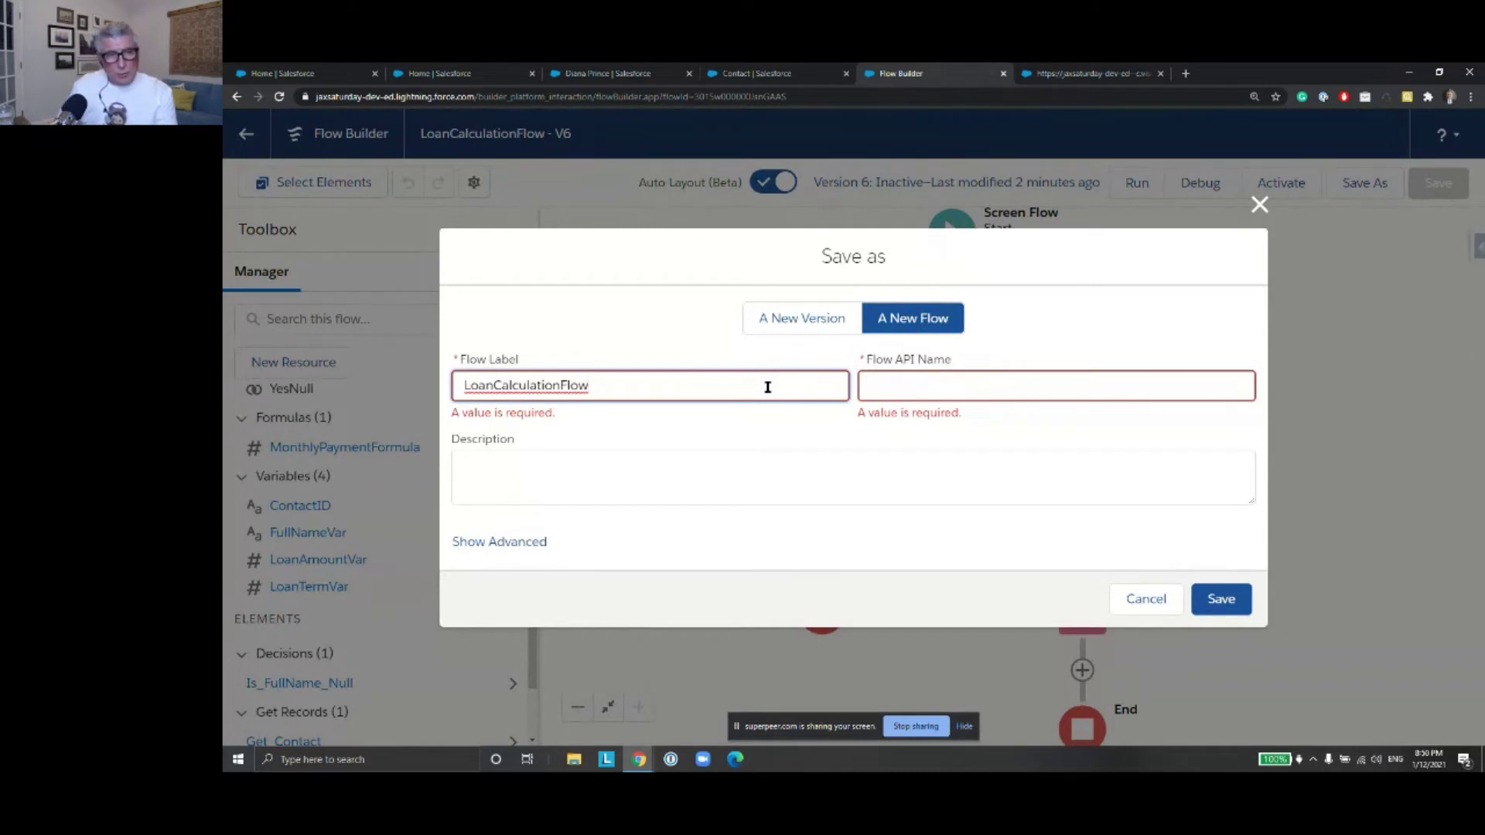
pyautogui.write('Auto')
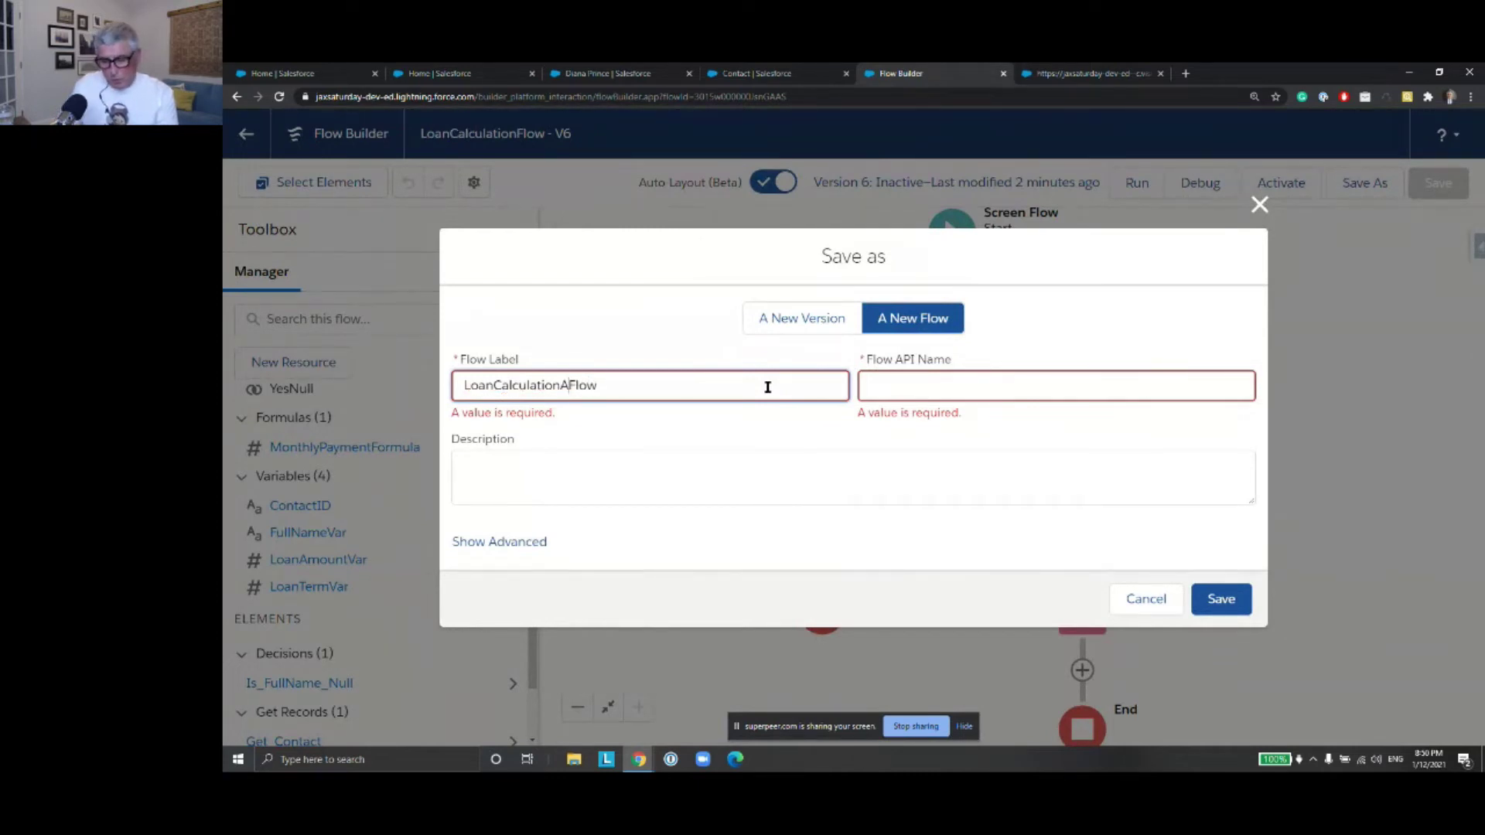
pyautogui.write('Launched')
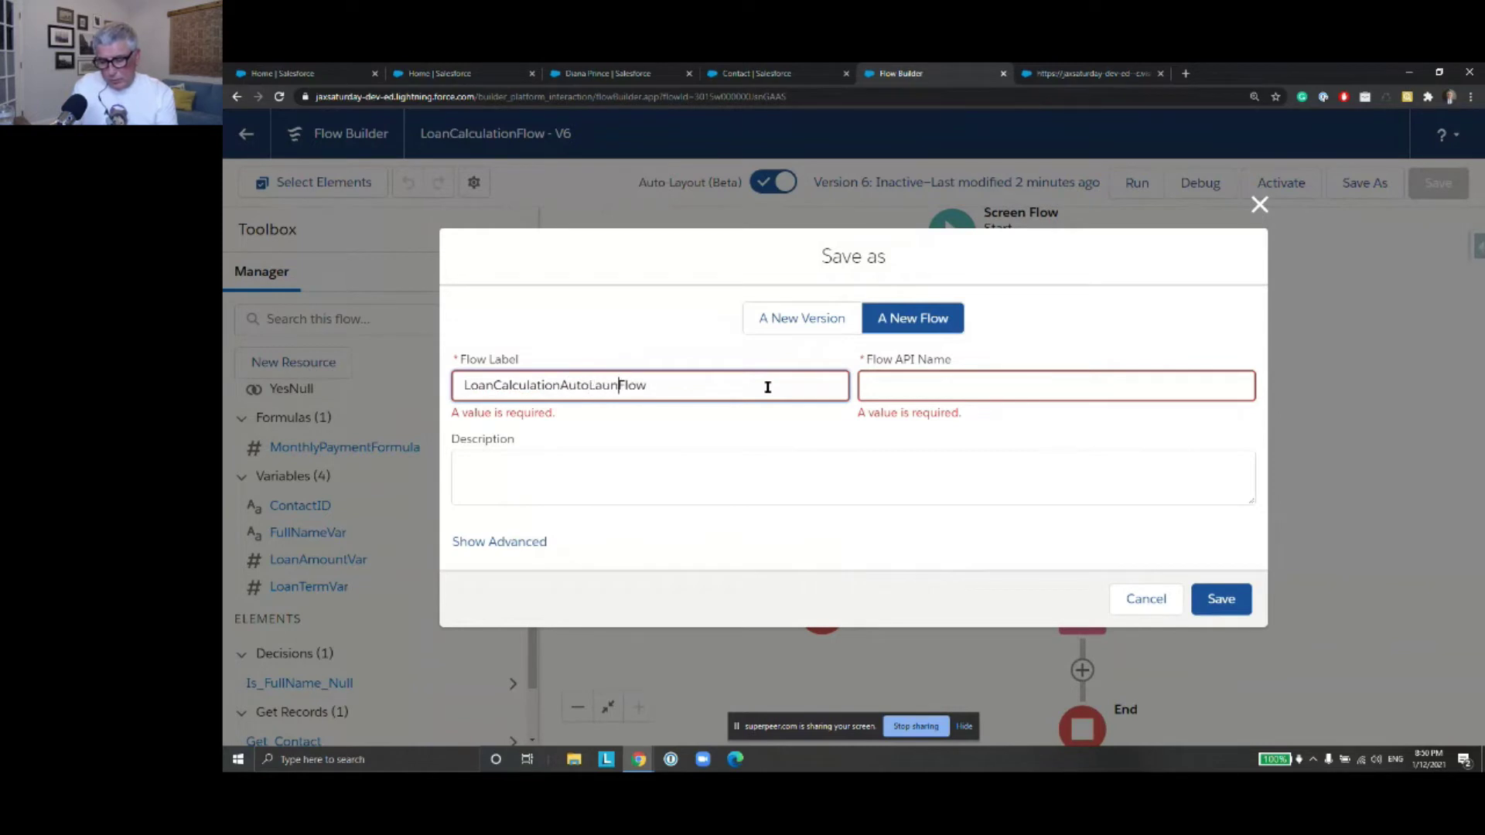
pyautogui.click(997, 389)
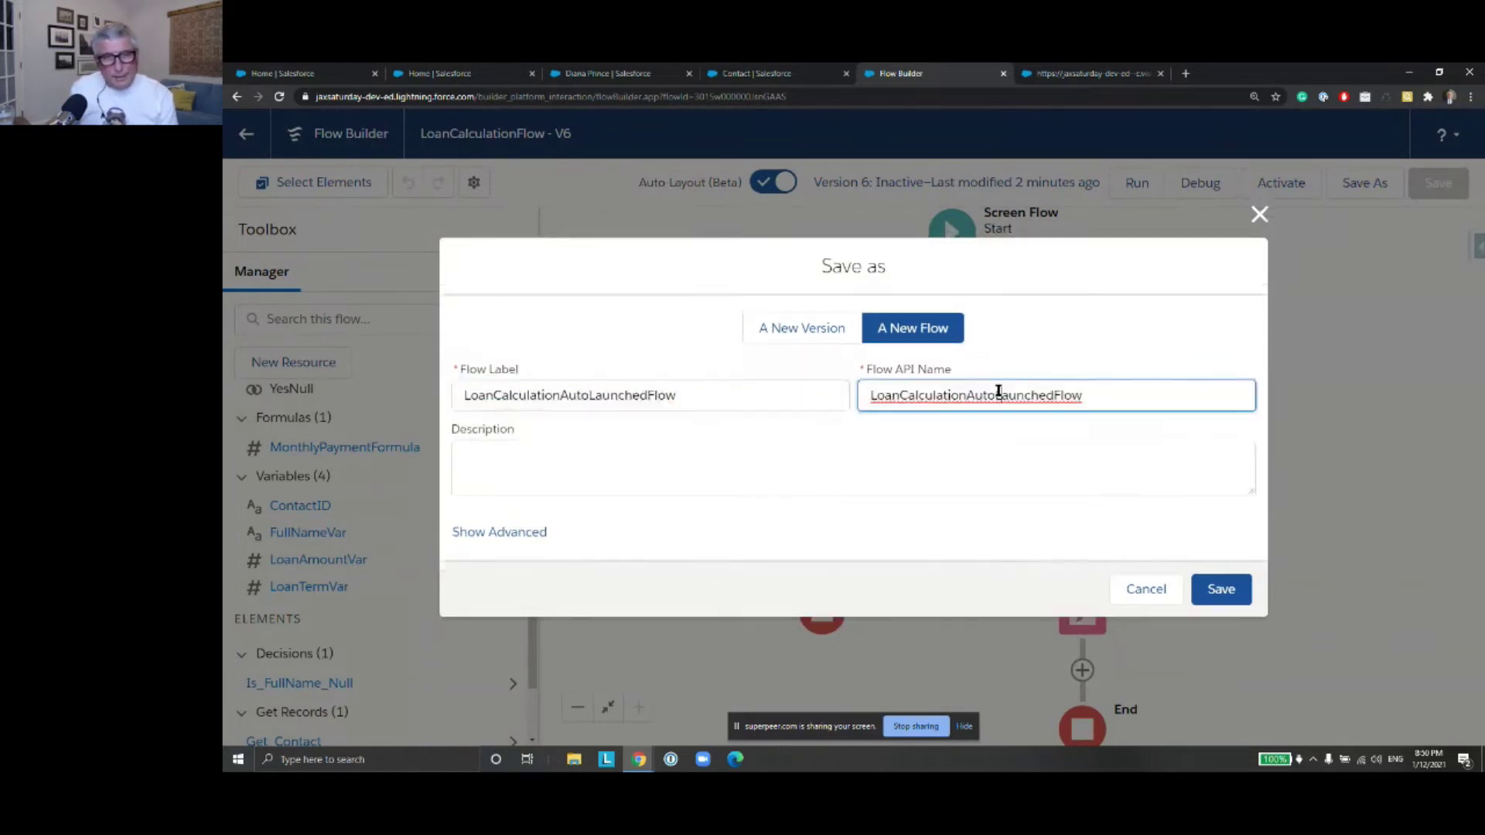
# Set the flow type to Autolaunched Flow (No Trigger) and save the new flow
pyautogui.click(517, 543)
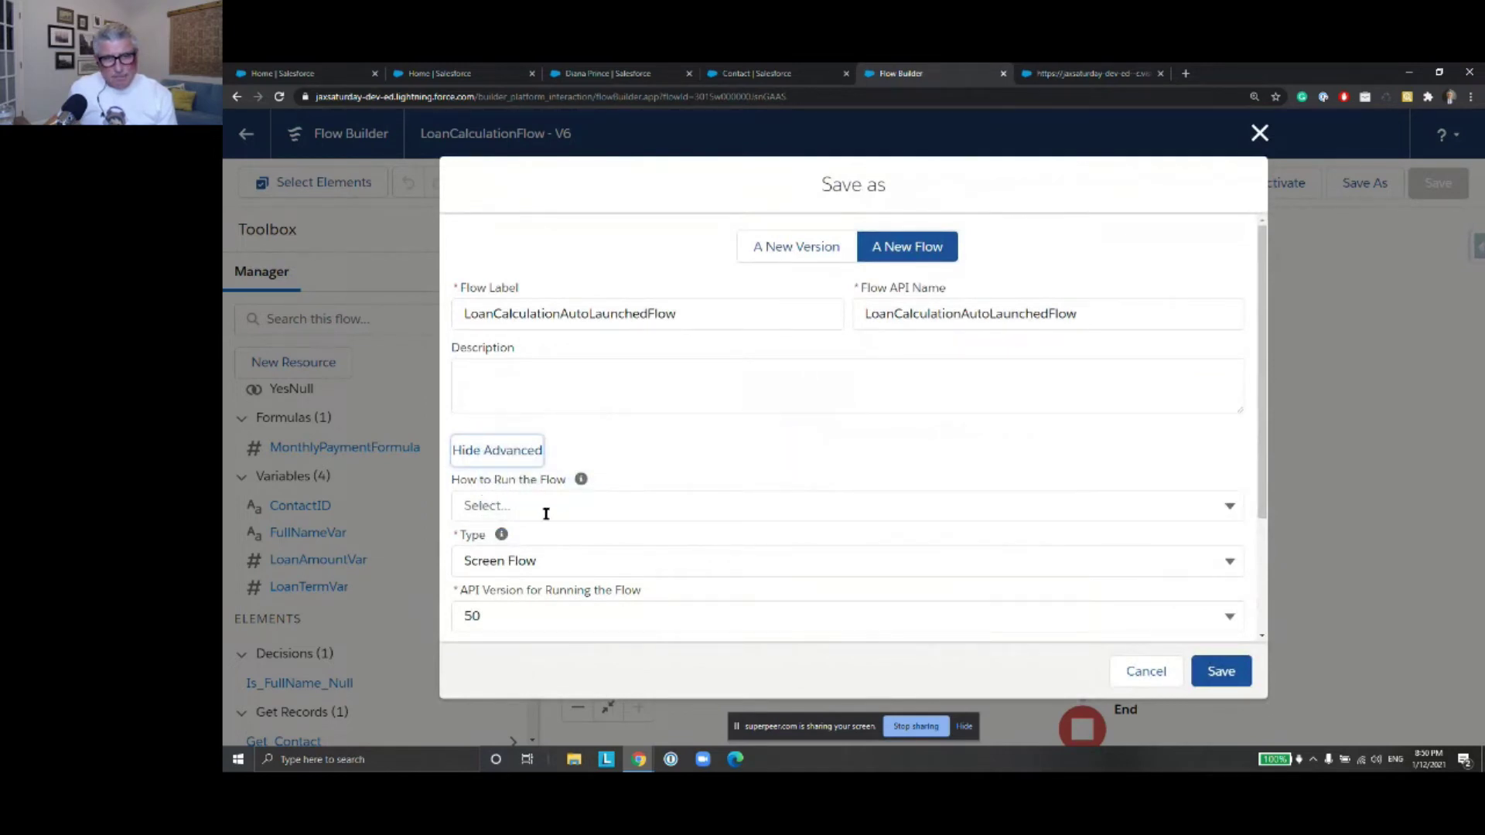
pyautogui.click(1236, 563)
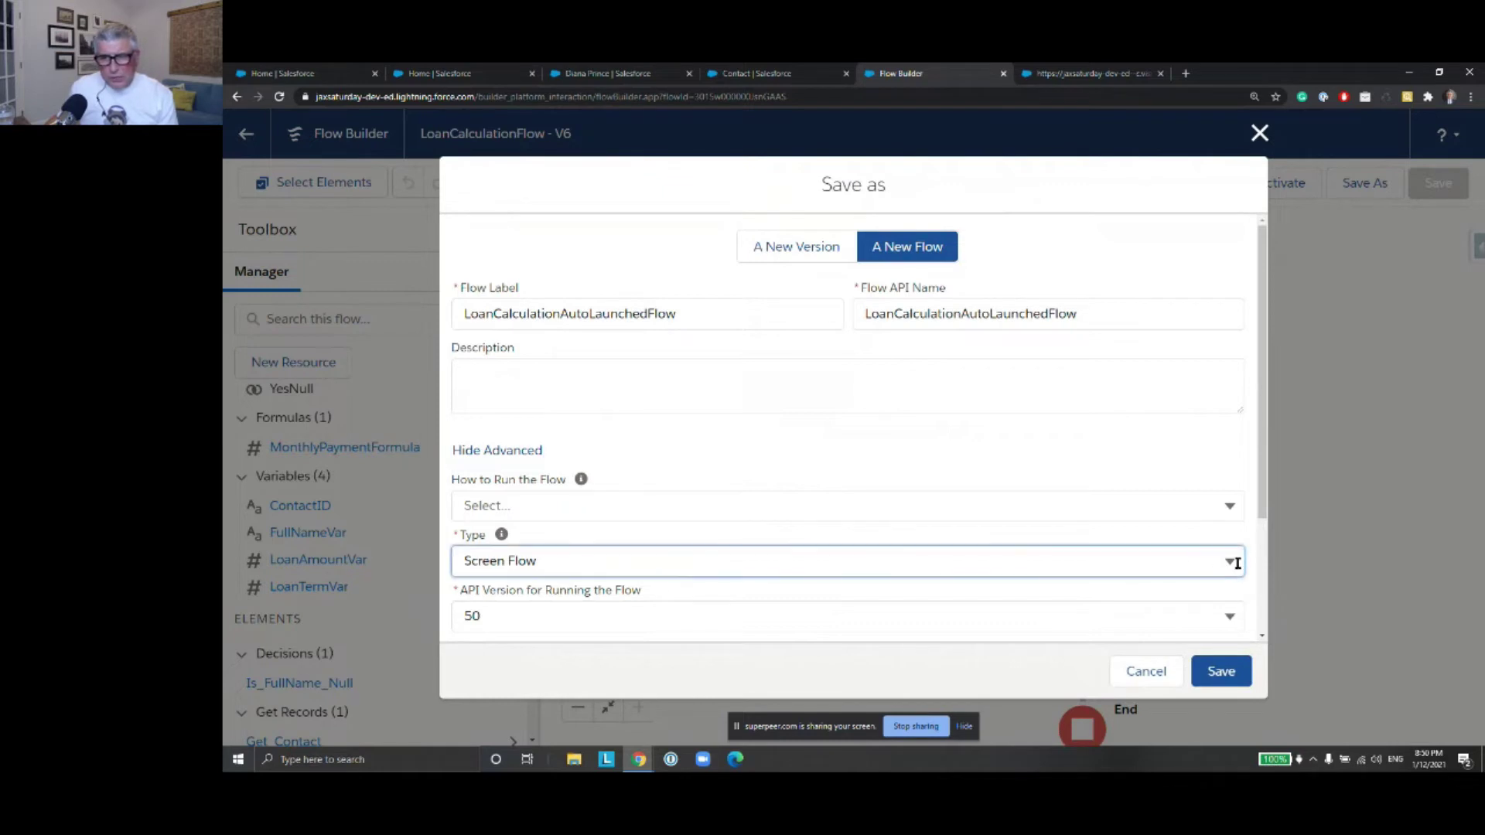
pyautogui.click(762, 457)
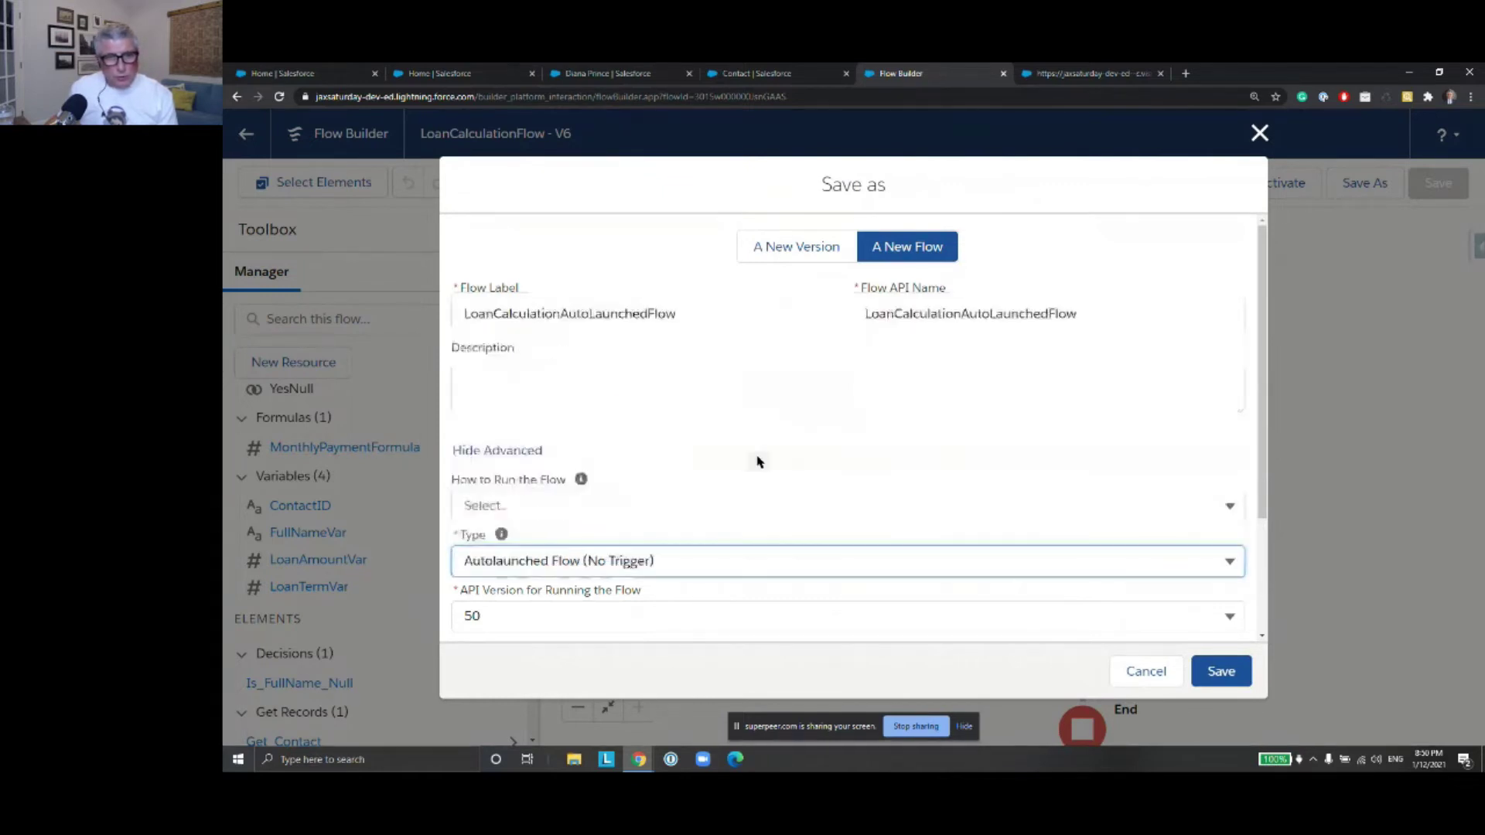
pyautogui.click(1222, 673)
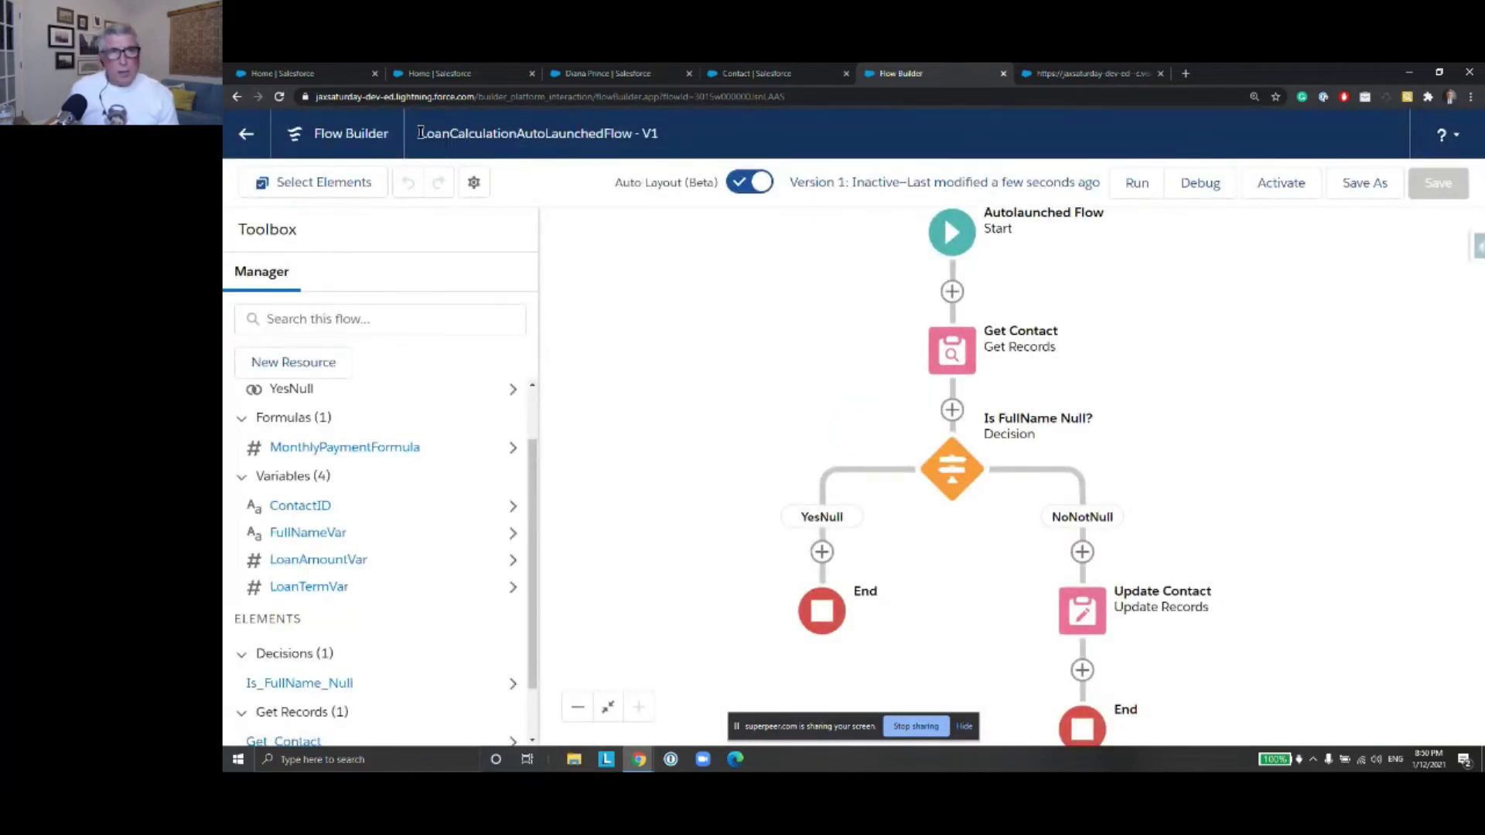
# Start a debug run of LoanCalculationAutoLaunchedFlow with the ContactID input ready, then go to the contact
pyautogui.moveTo(420, 133); pyautogui.dragTo(670, 140)
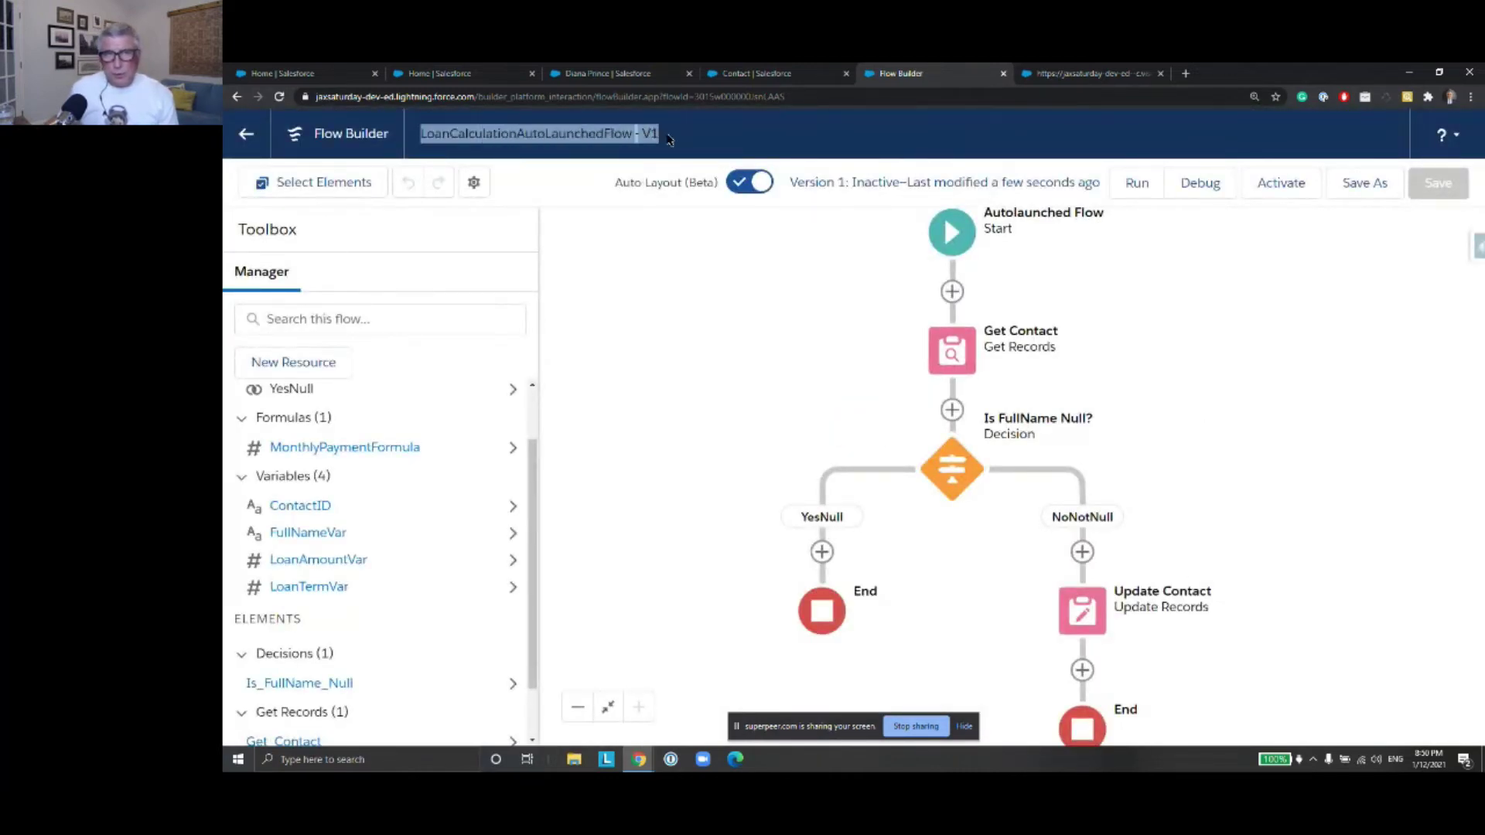
pyautogui.click(683, 136)
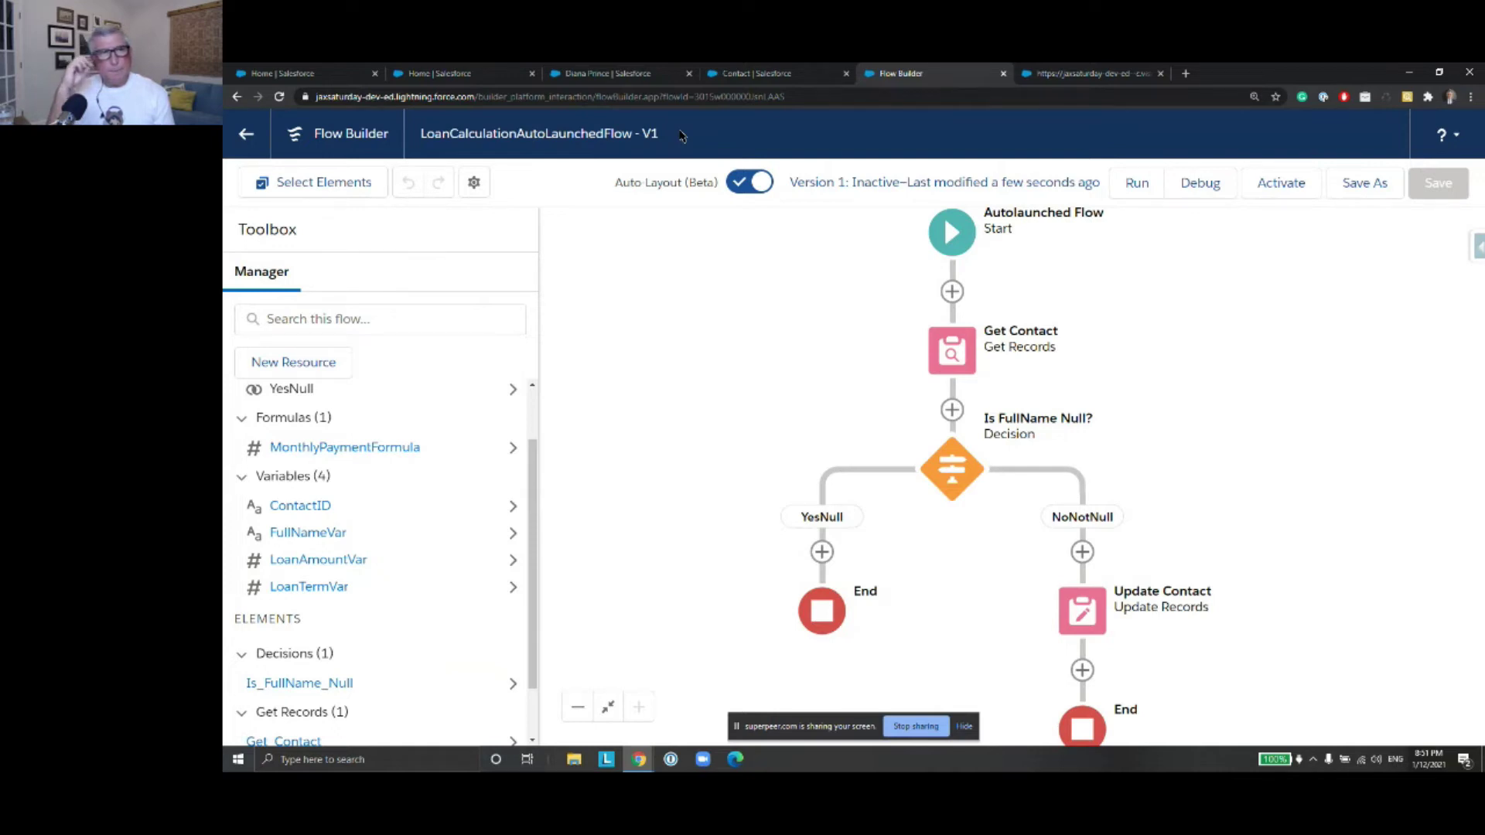
pyautogui.click(1177, 187)
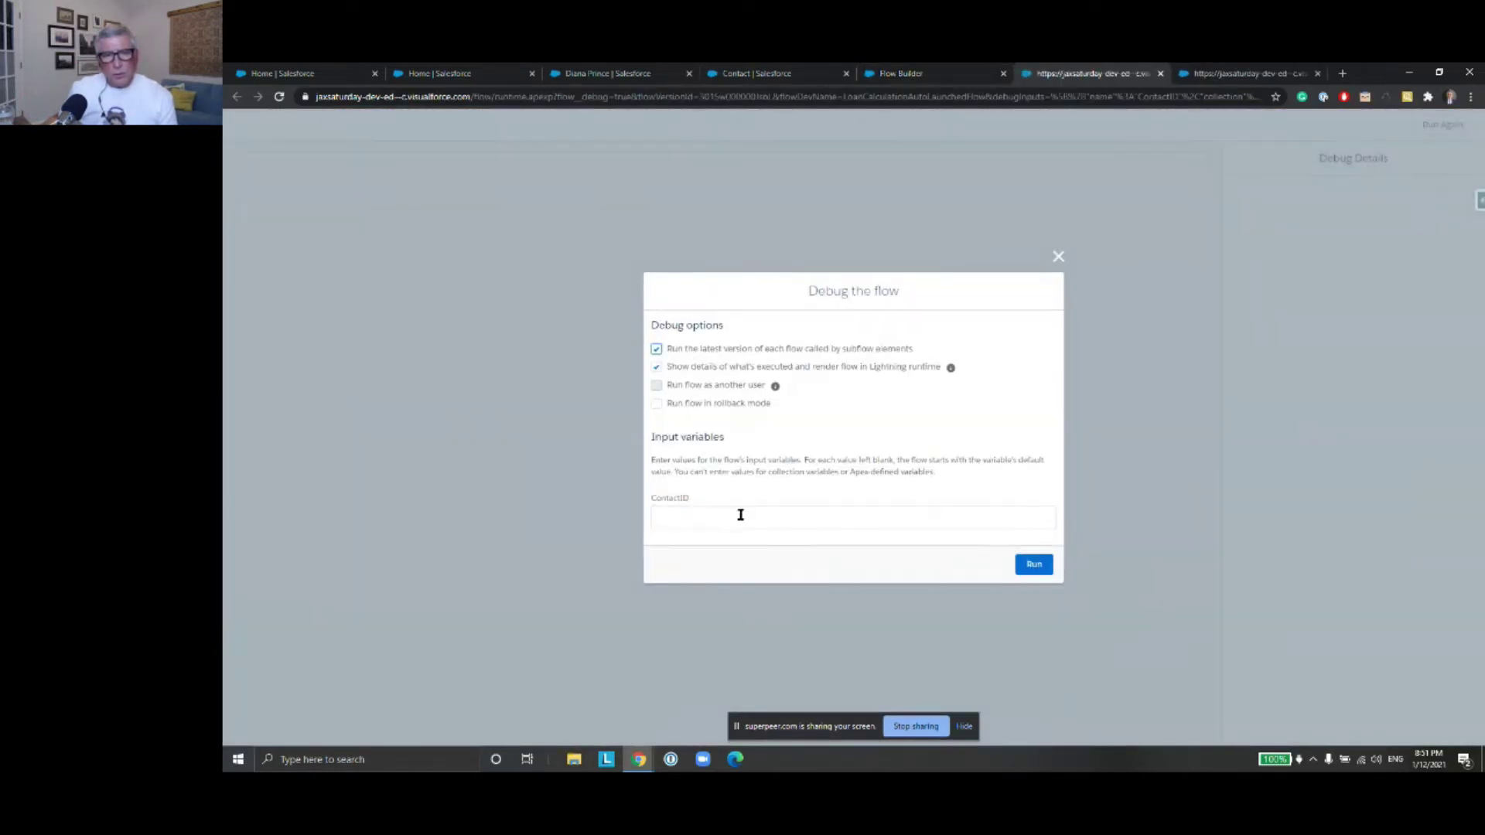
pyautogui.click(740, 515)
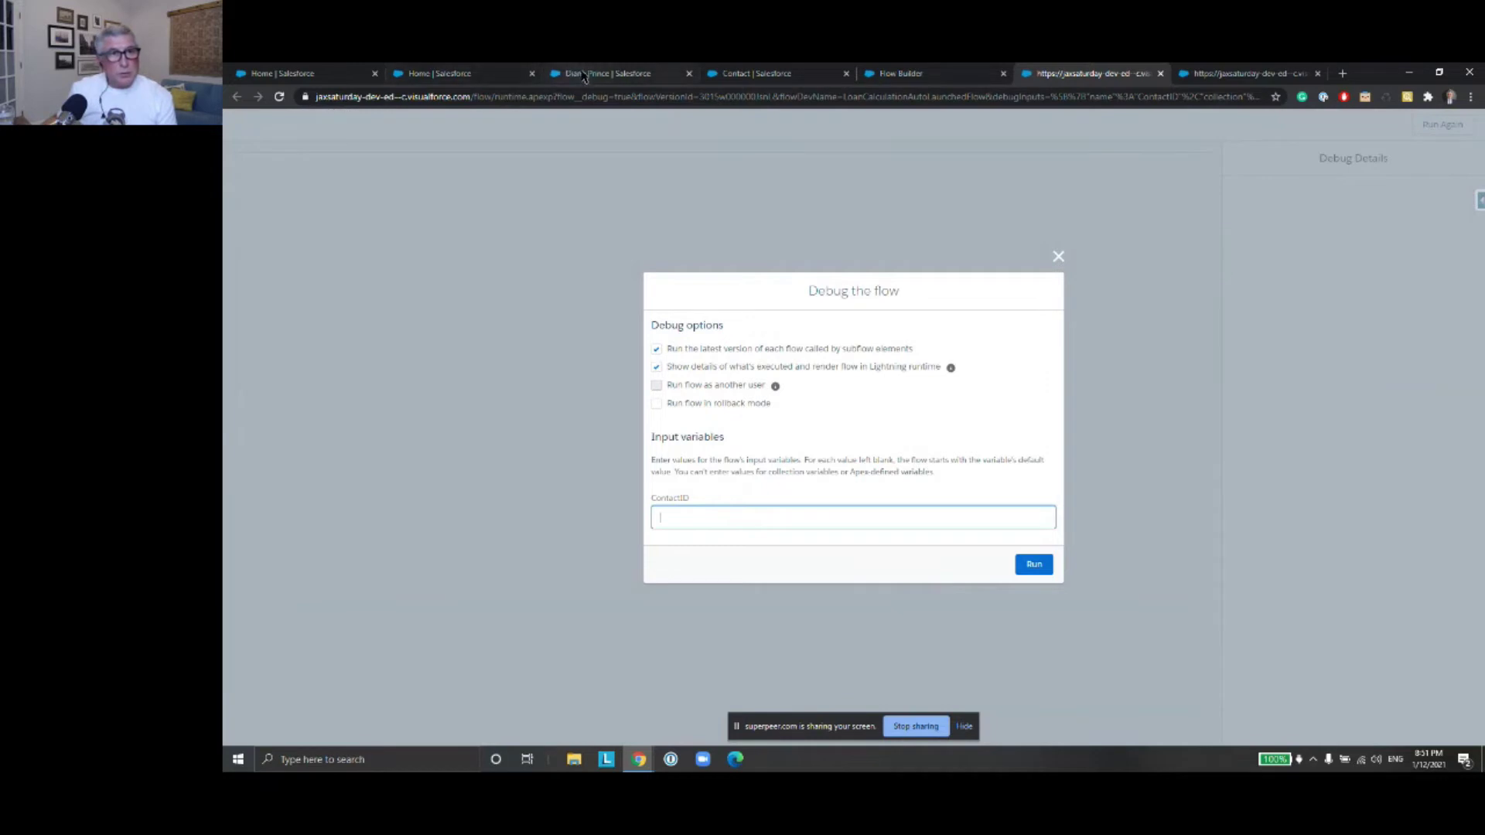
pyautogui.click(588, 73)
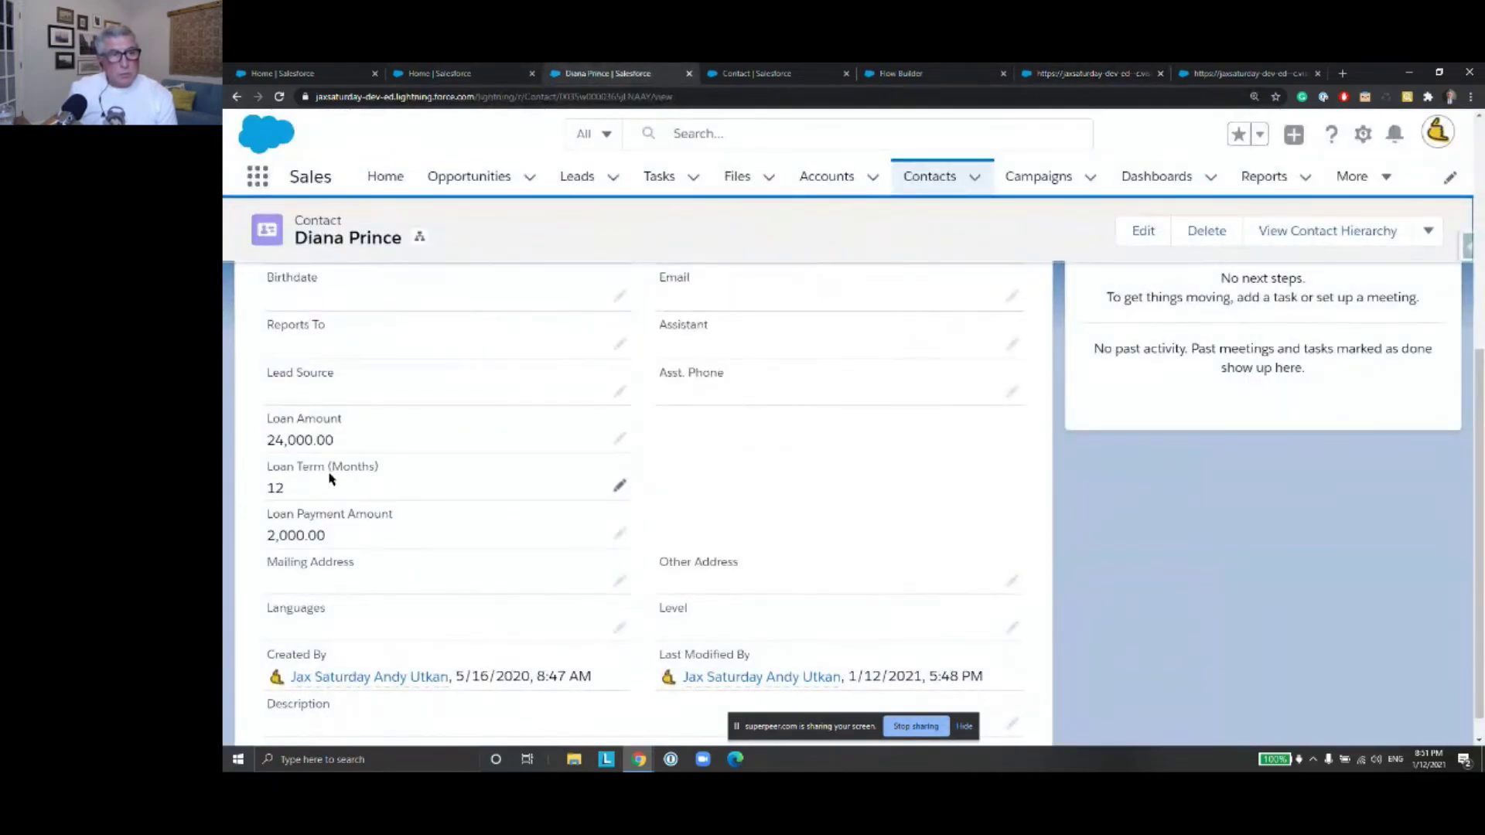
# Change the contact's Loan Amount from 24,000 to 48,000 and save
pyautogui.click(618, 439)
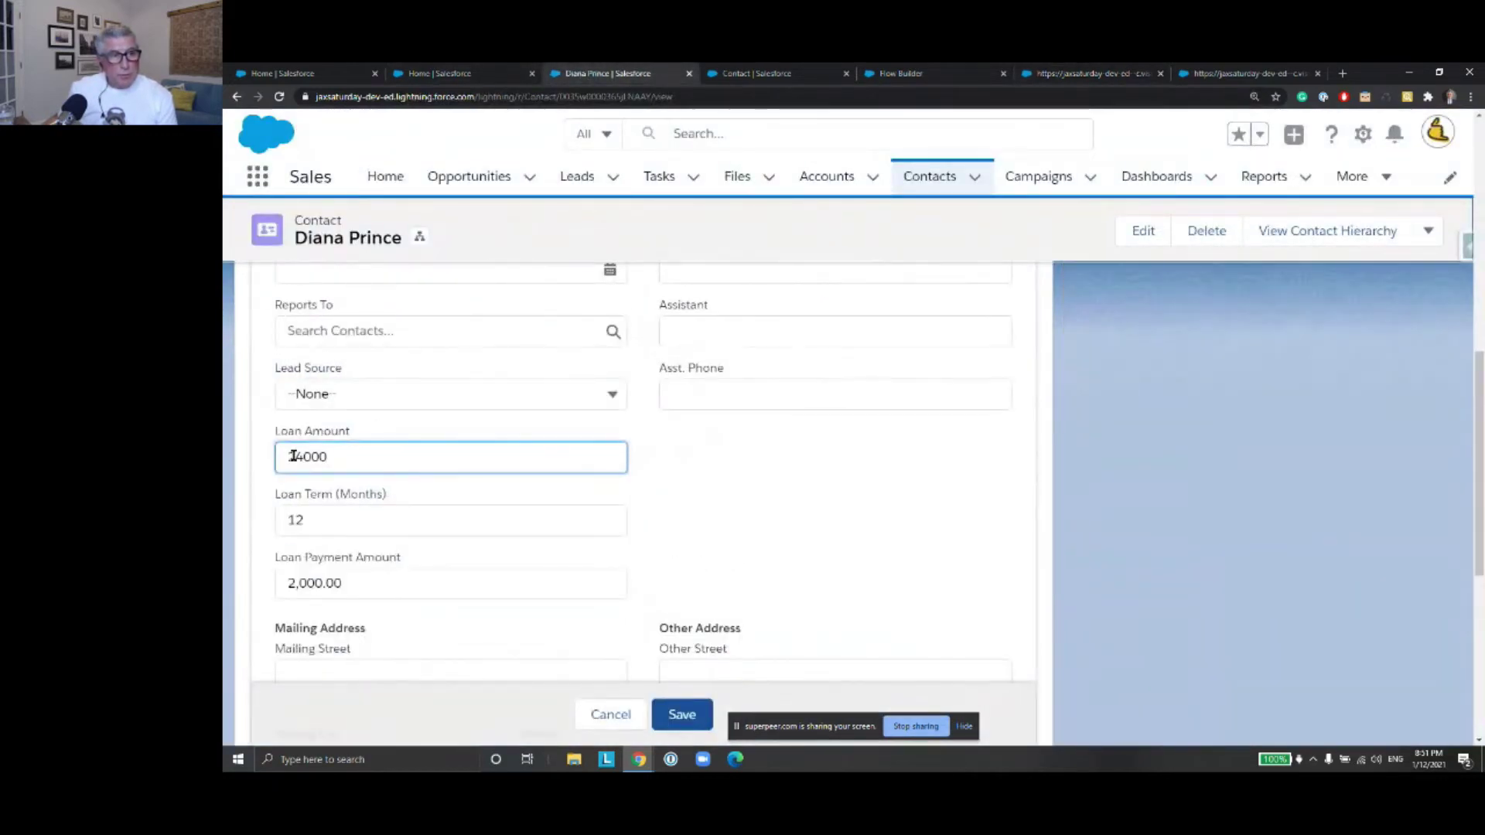
pyautogui.moveTo(302, 457); pyautogui.dragTo(285, 455)
pyautogui.write('48')
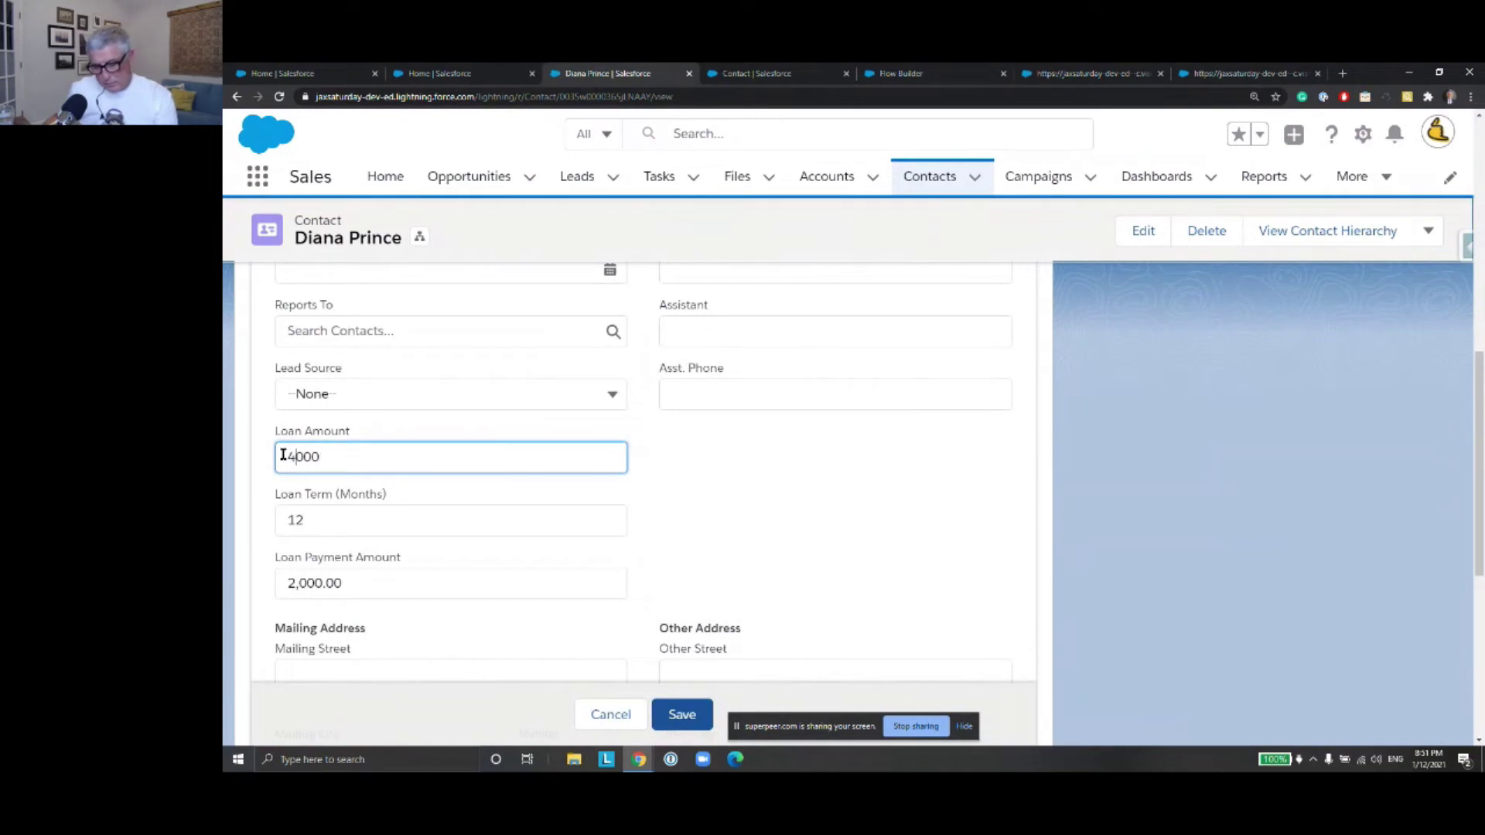
pyautogui.click(690, 713)
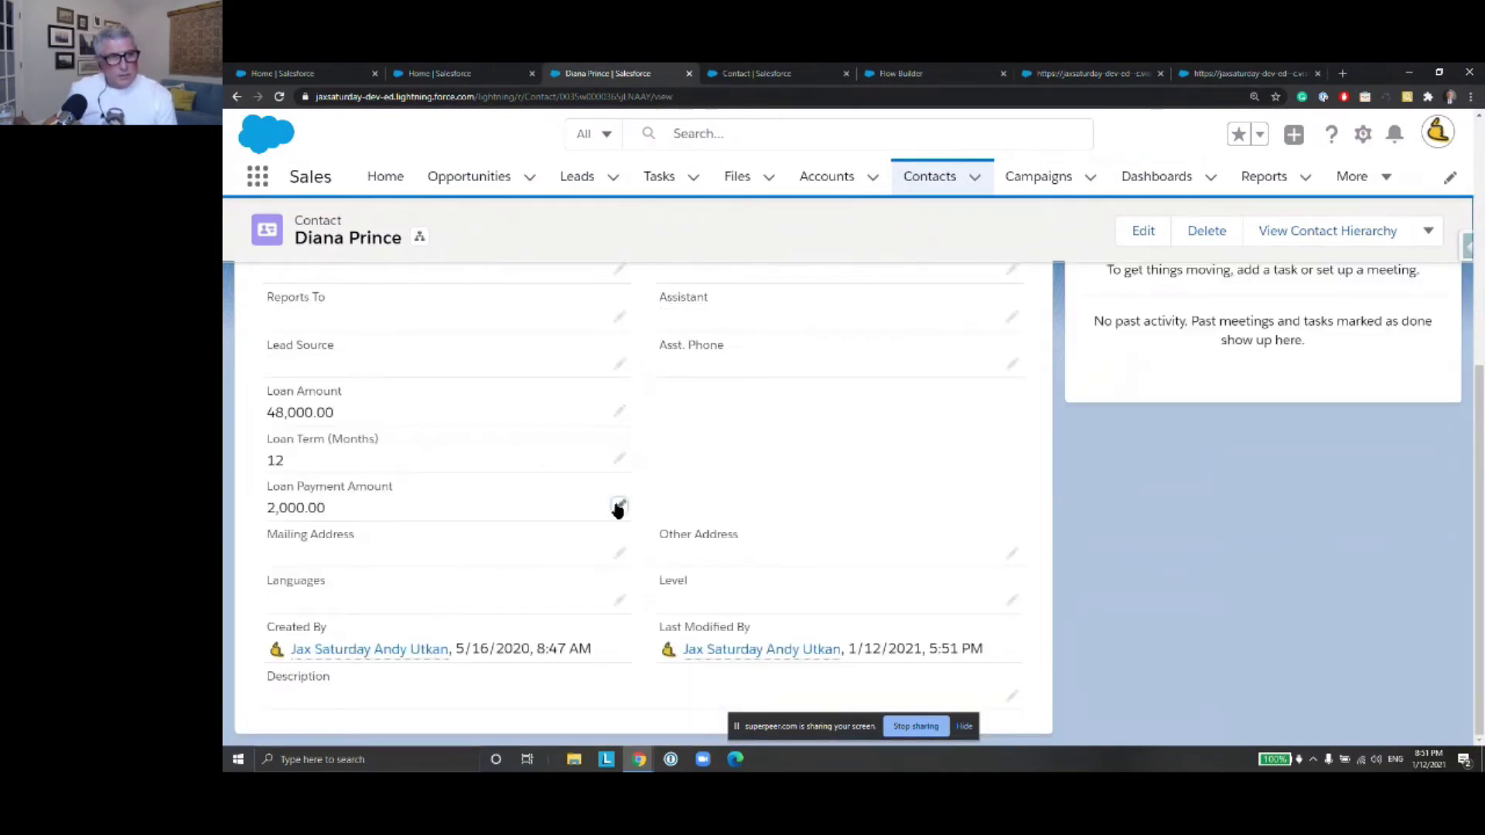
# Delete the 2000 Loan Payment Amount and save the contact
pyautogui.click(620, 506)
pyautogui.moveTo(319, 503); pyautogui.dragTo(278, 503)
pyautogui.press('BackSpace')
pyautogui.click(687, 715)
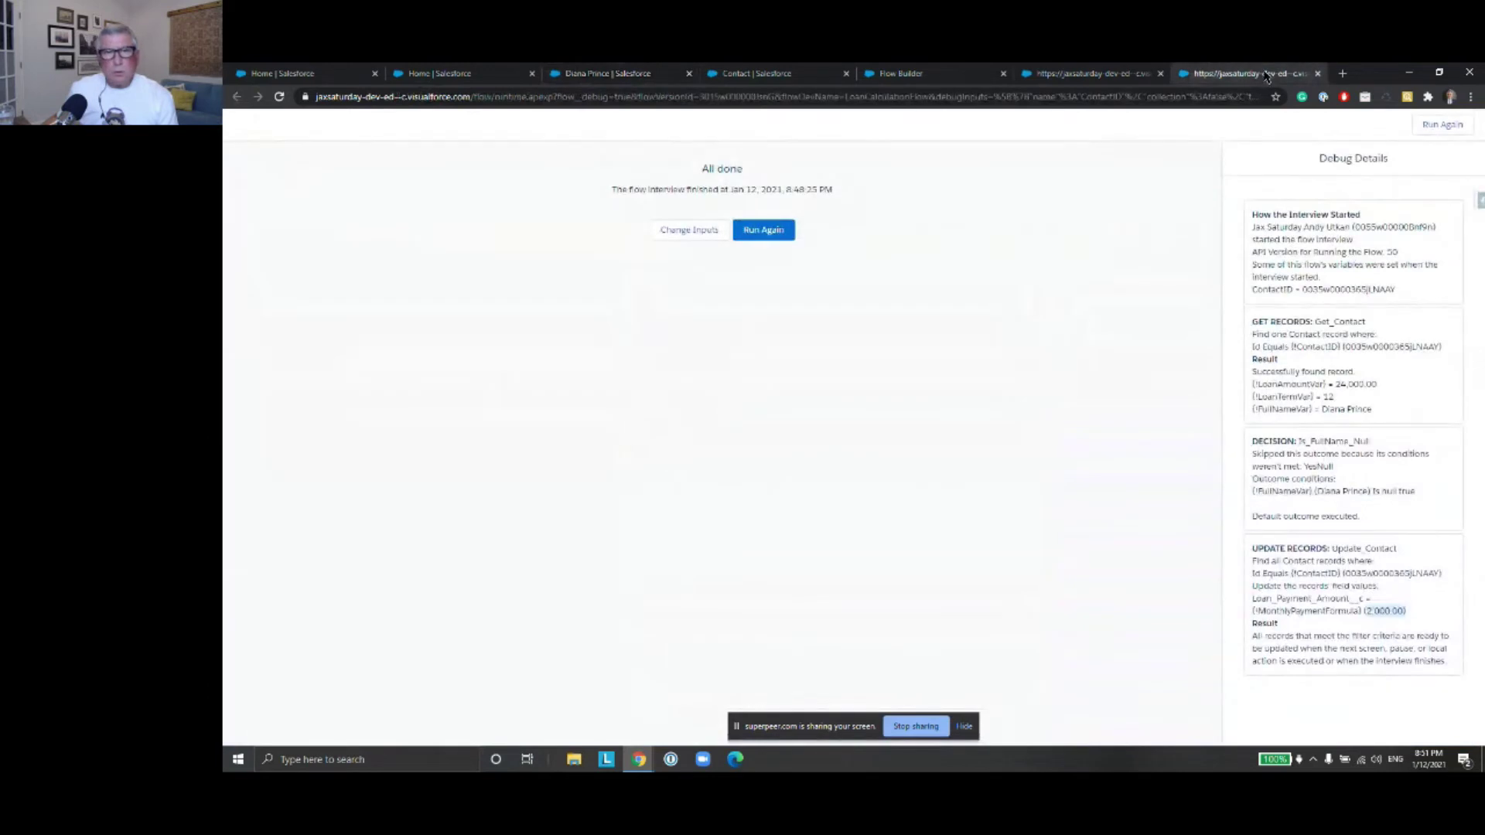
# Close old debug results, debug-run with the contact's ID to get 4,000.00, and reload the contact
pyautogui.click(1319, 74)
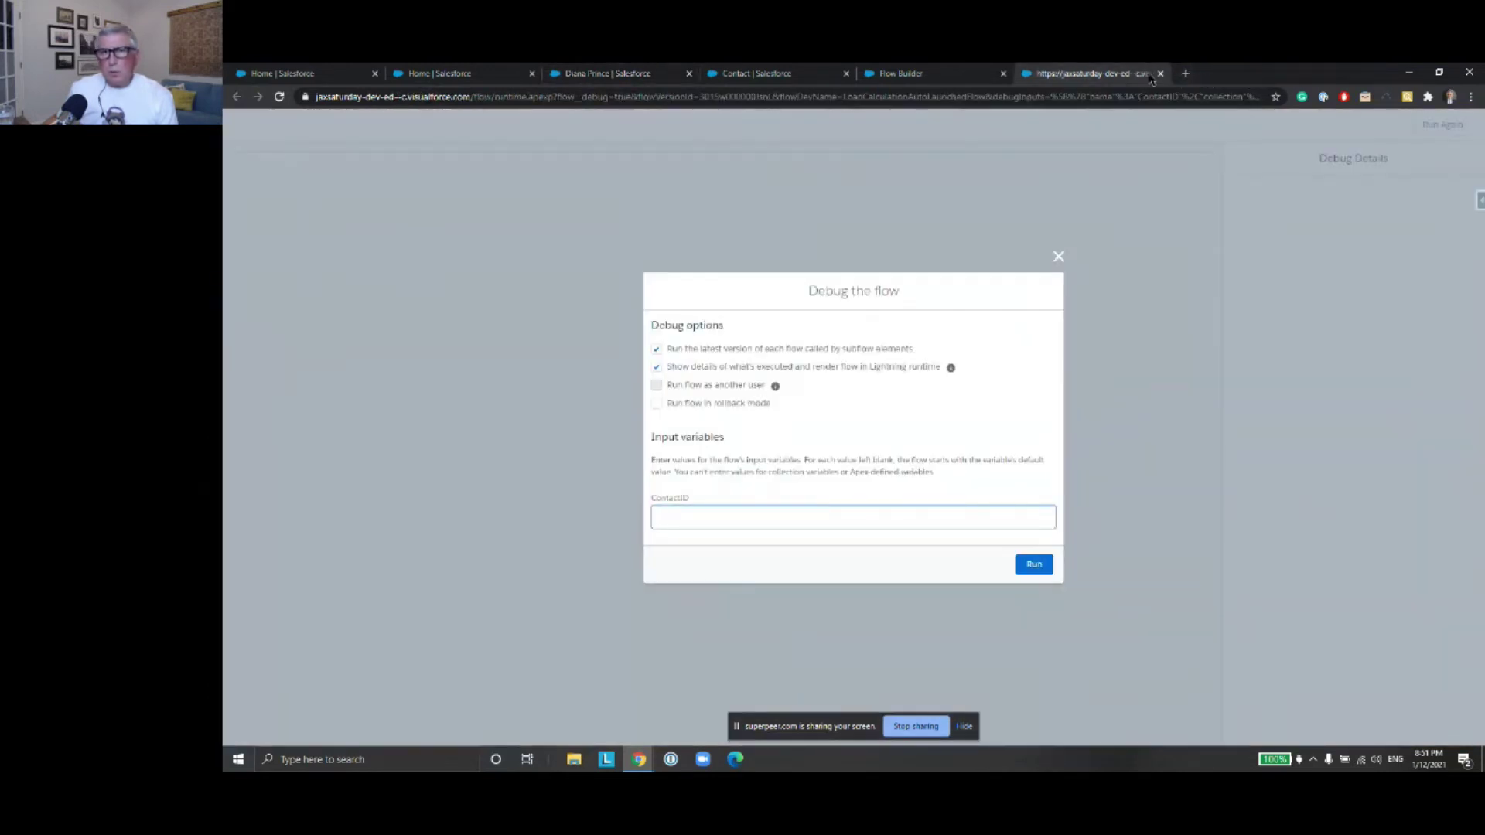
pyautogui.click(743, 515)
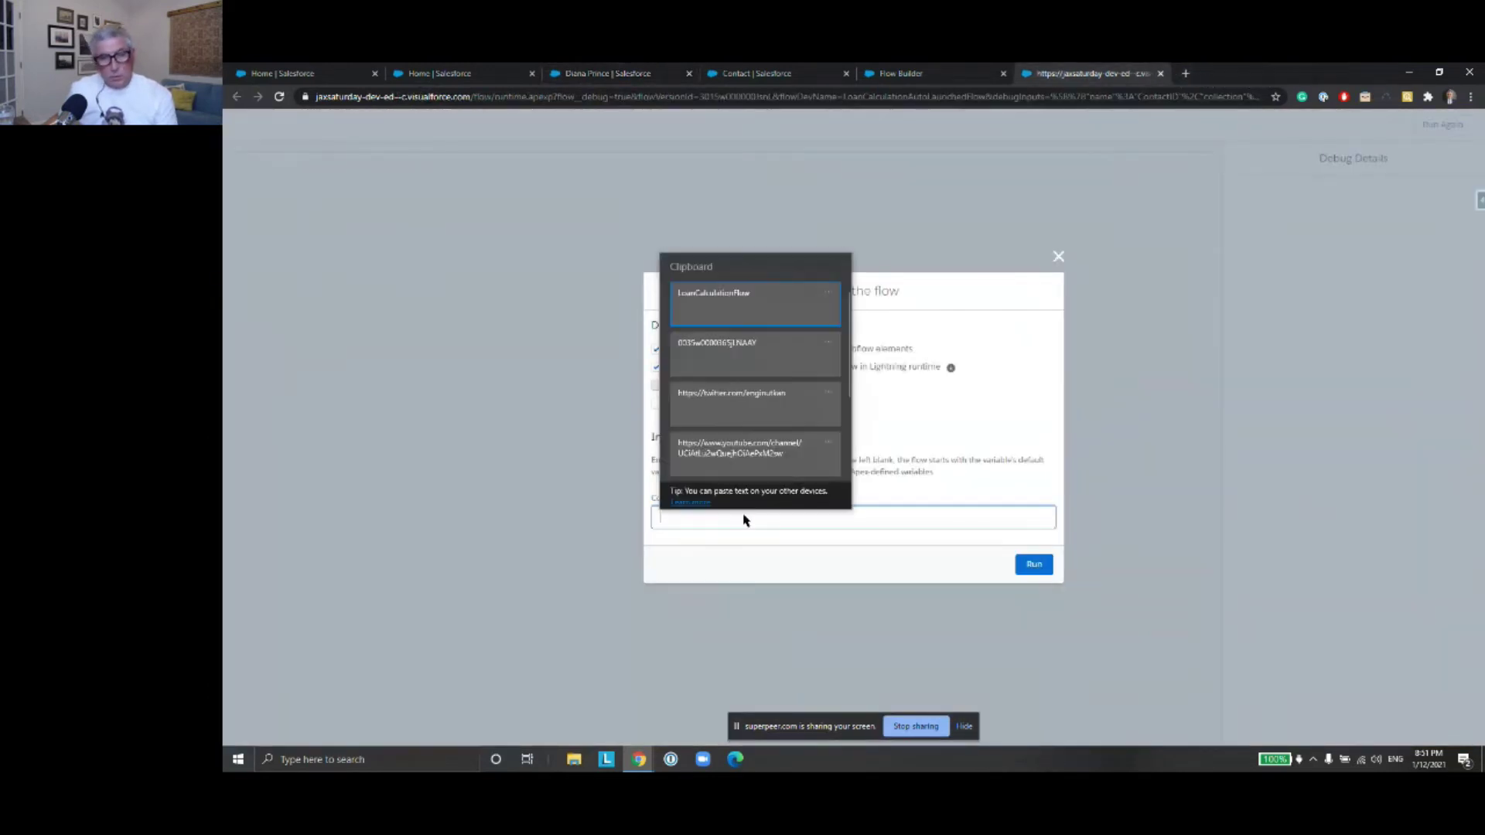
pyautogui.click(750, 353)
pyautogui.click(1032, 566)
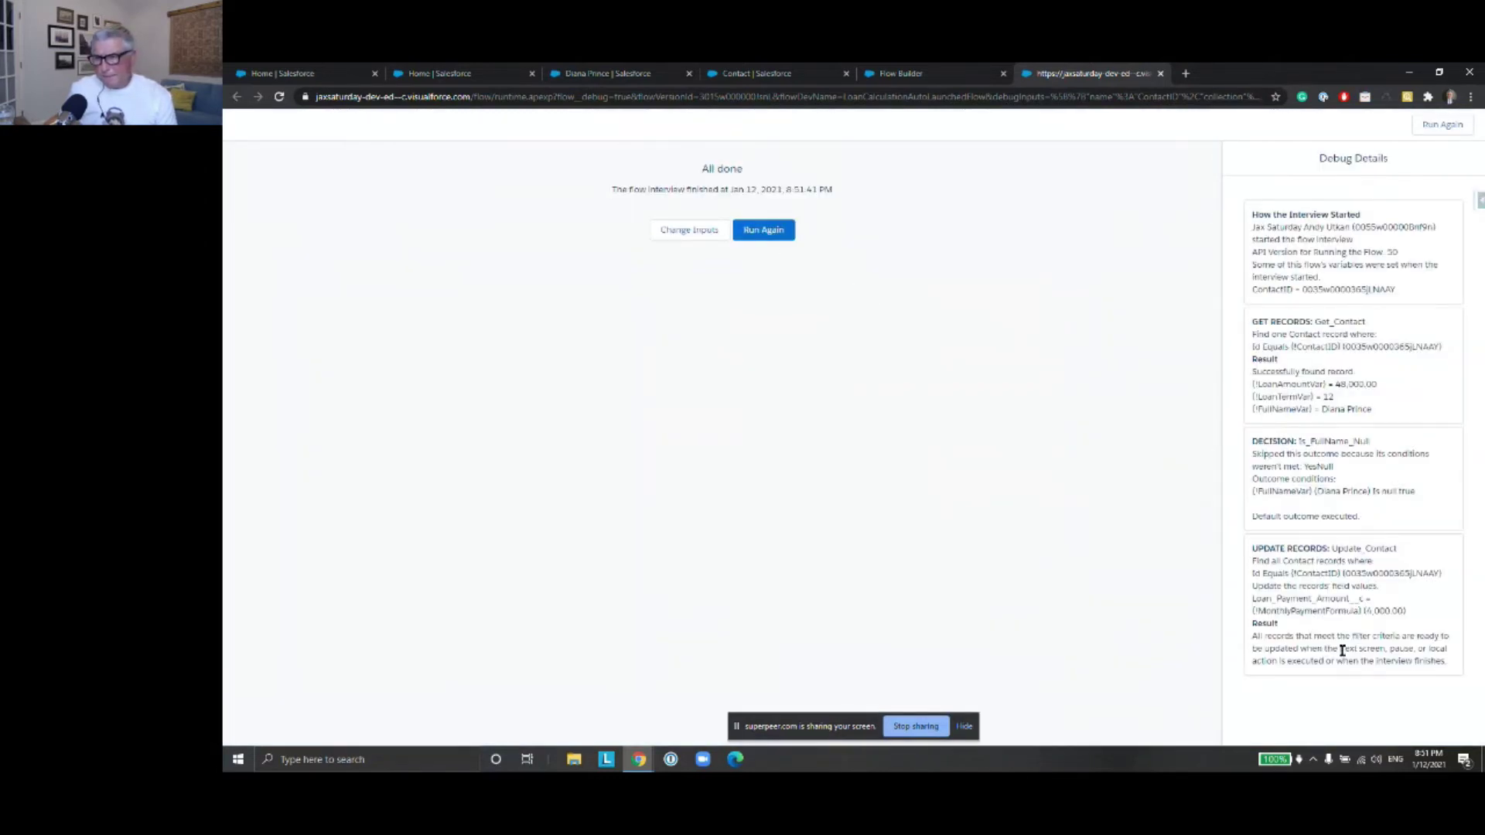
pyautogui.moveTo(1405, 610); pyautogui.dragTo(1362, 610)
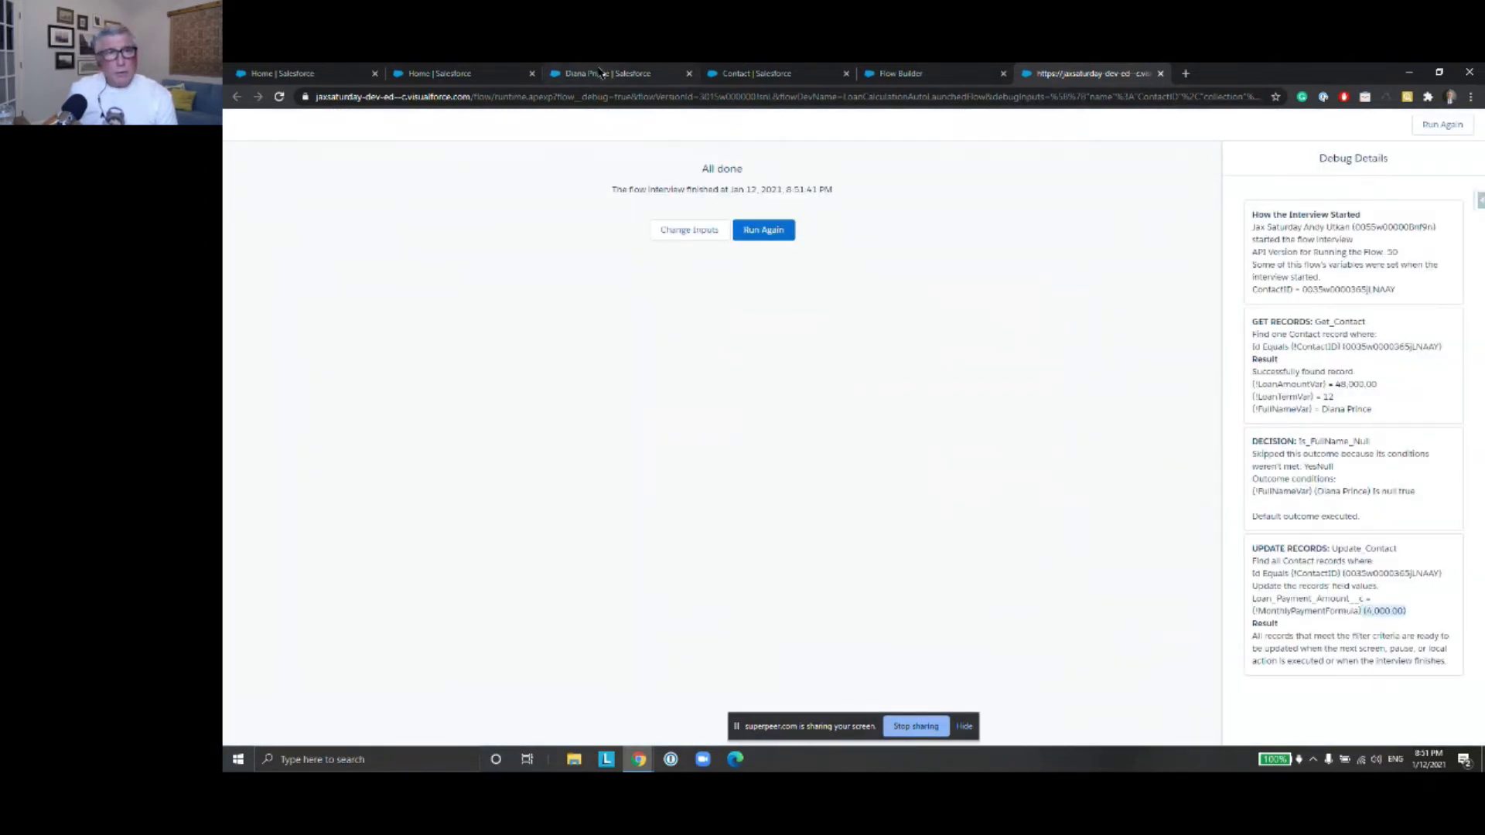
pyautogui.click(603, 73)
pyautogui.click(276, 96)
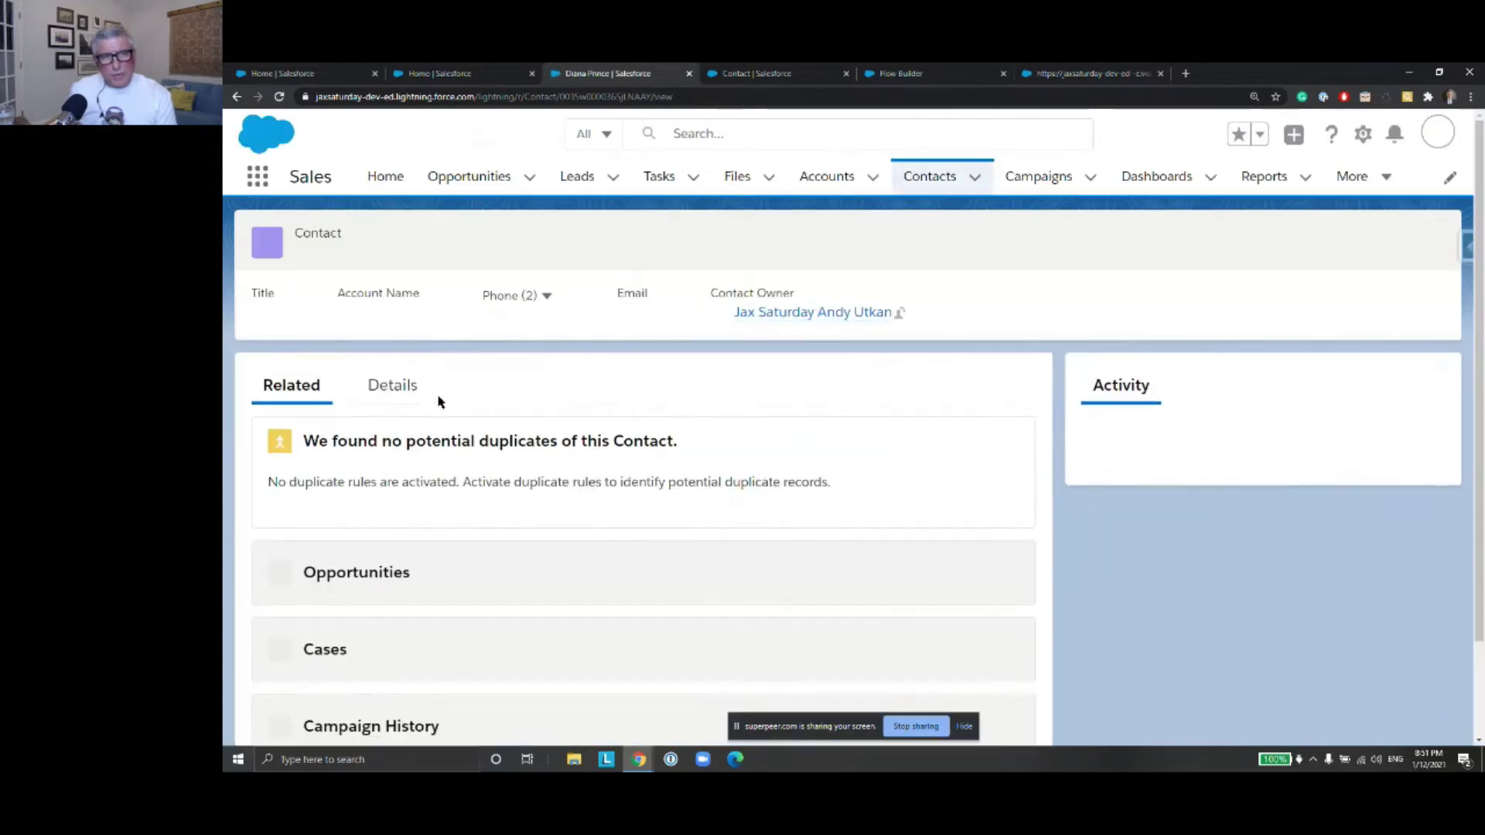
# Open the contact's Details and check Loan Payment Amount reads 4,000.00 beside Loan Amount 48,000.00
pyautogui.click(415, 398)
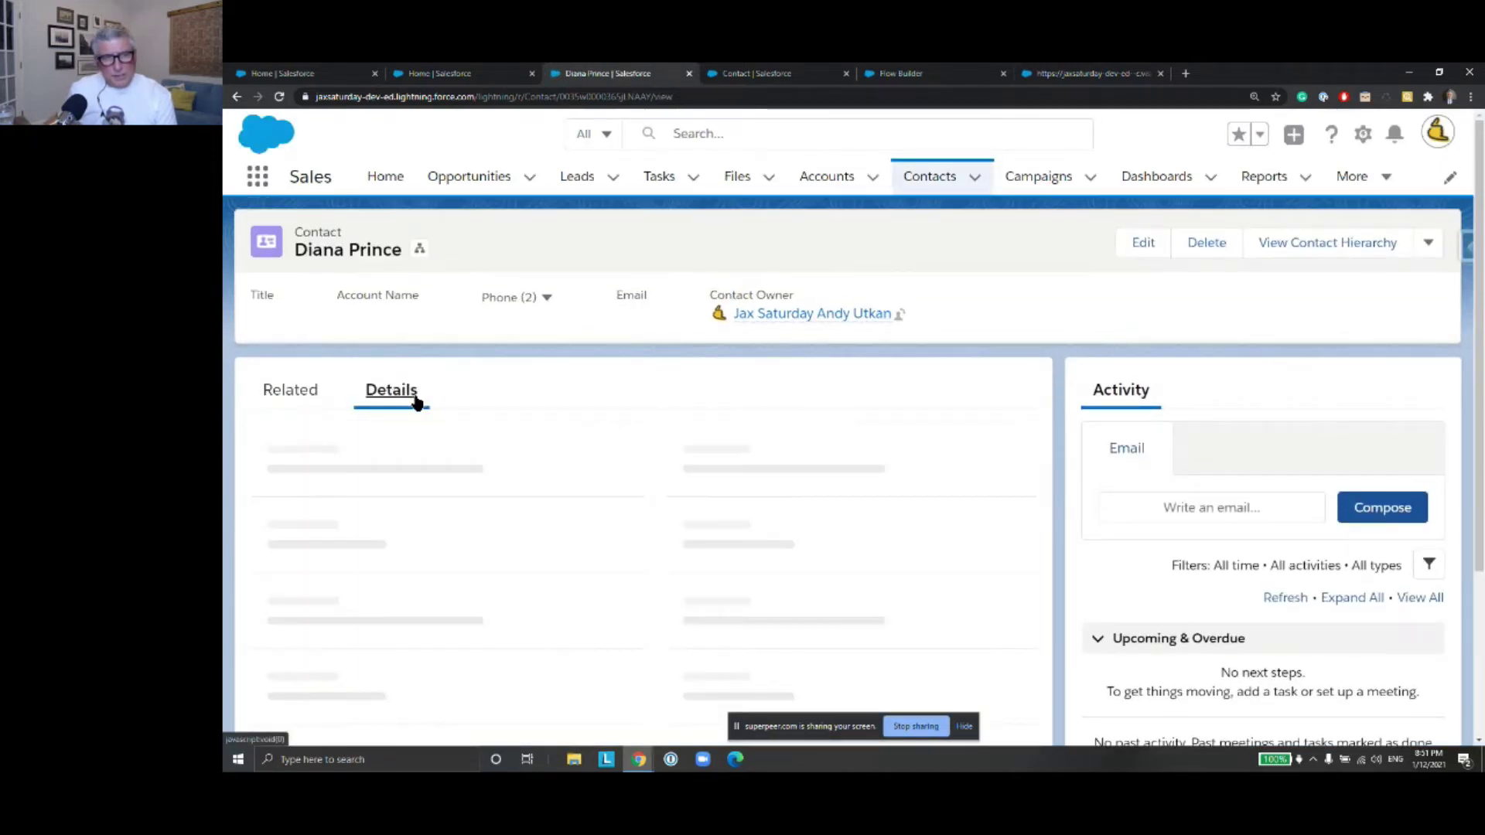
pyautogui.scroll(-5, 552, 403)
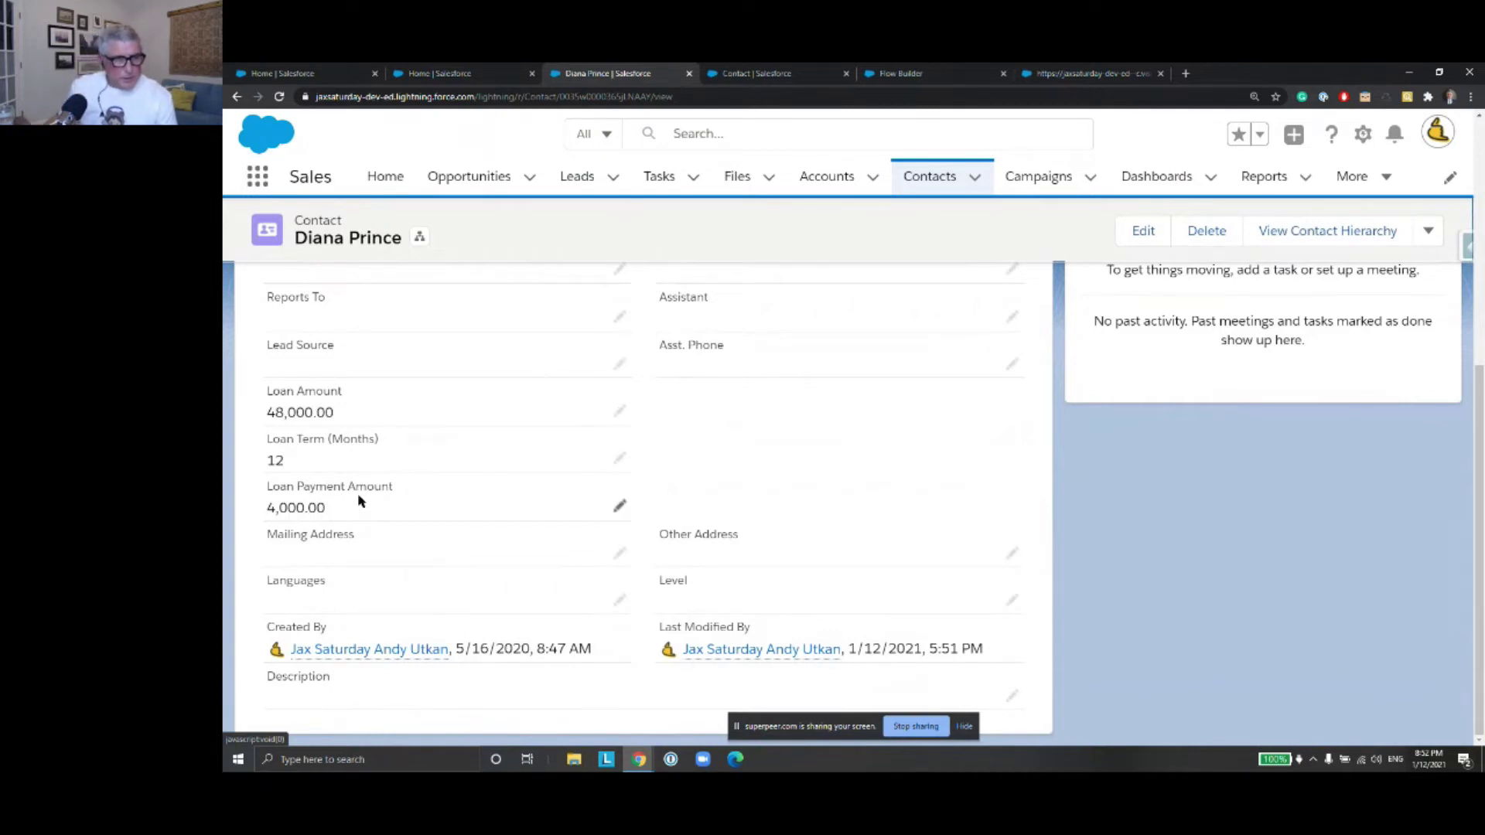
pyautogui.moveTo(327, 509); pyautogui.dragTo(258, 511)
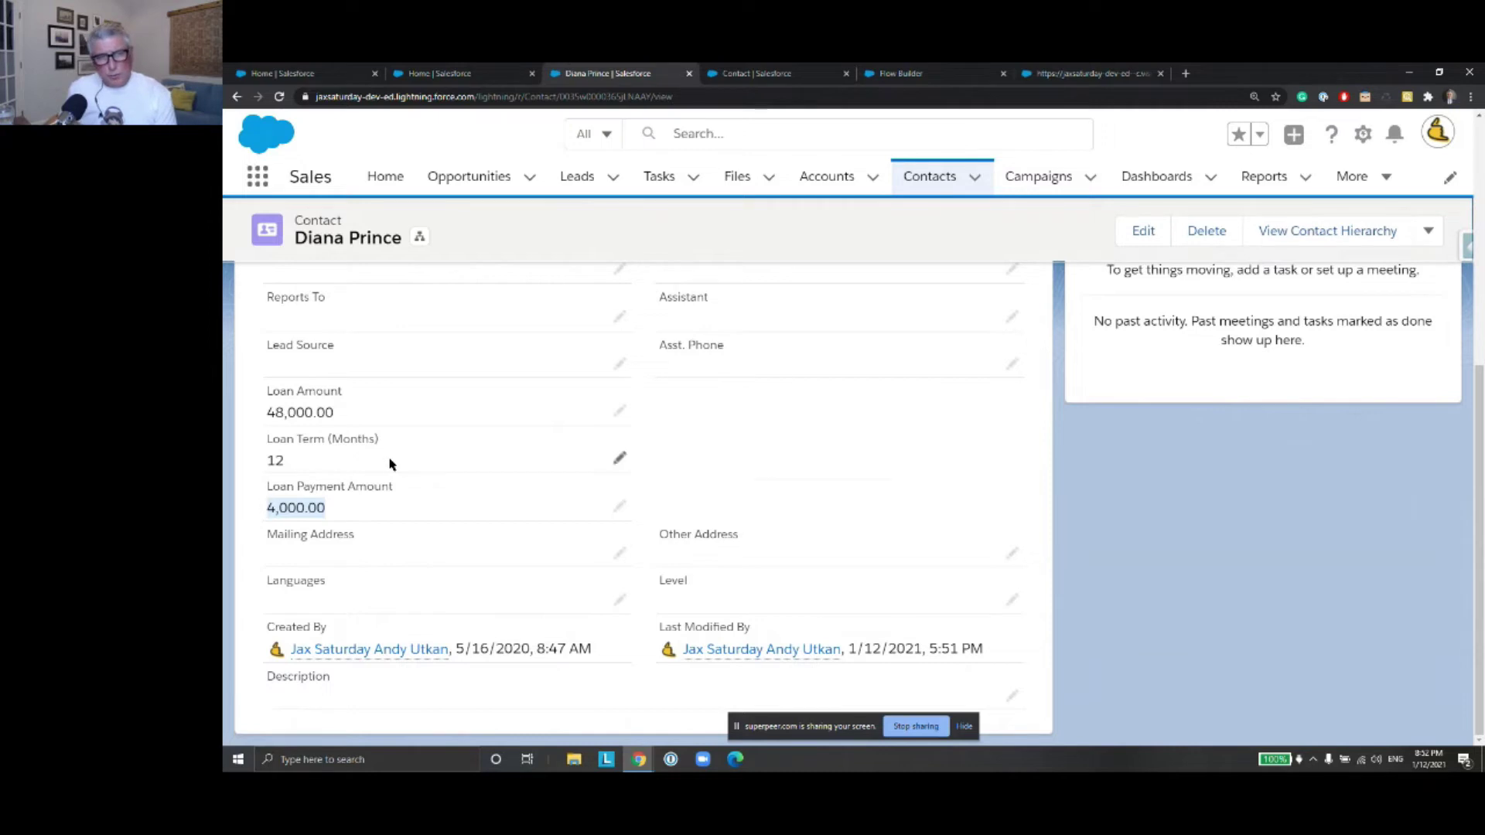
pyautogui.click(338, 515)
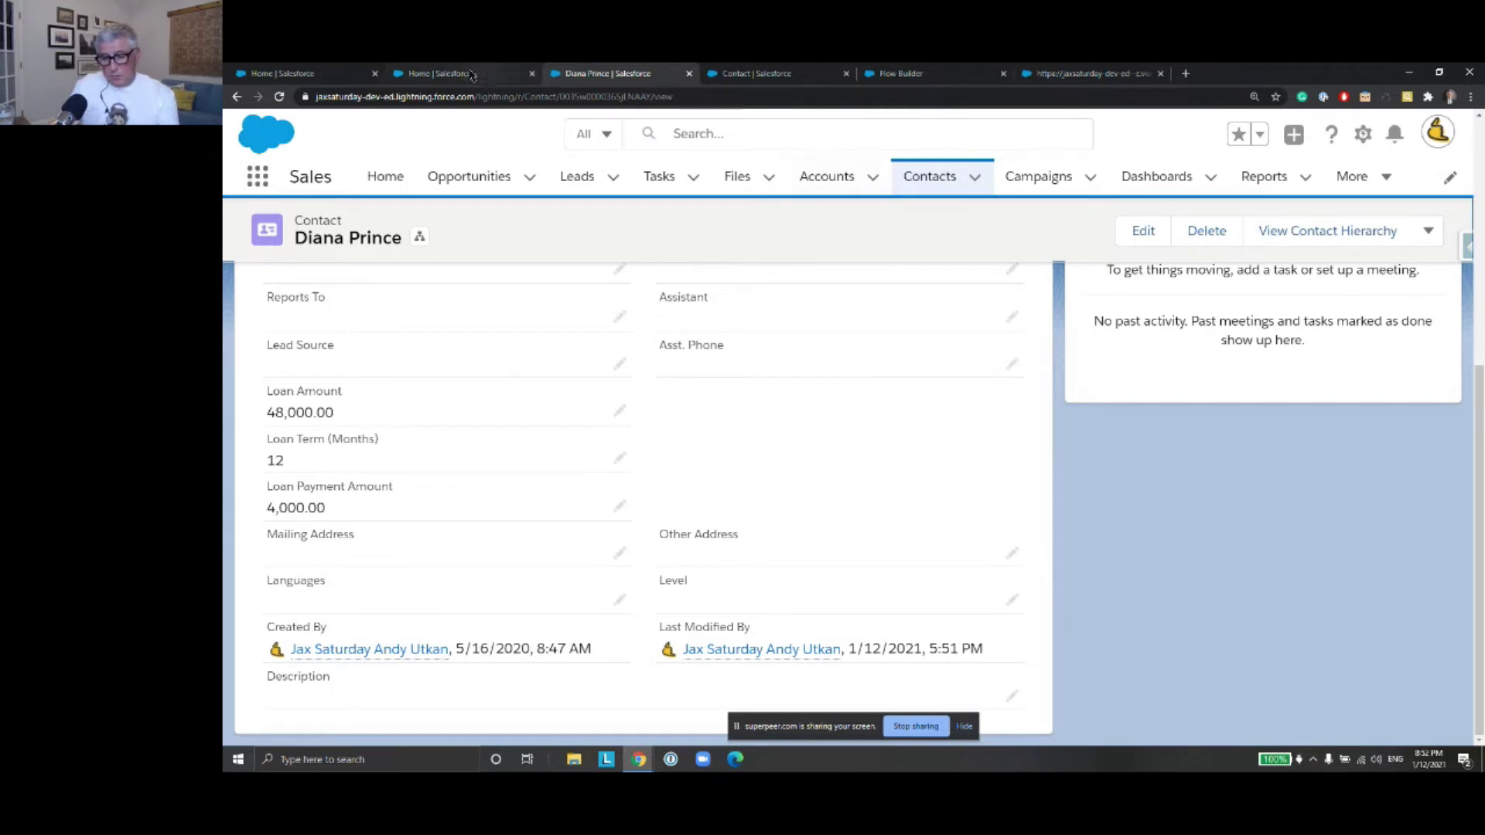
# Open the Flows list from Setup Quick Find, start a New Flow, then close the flow-type chooser
pyautogui.click(472, 75)
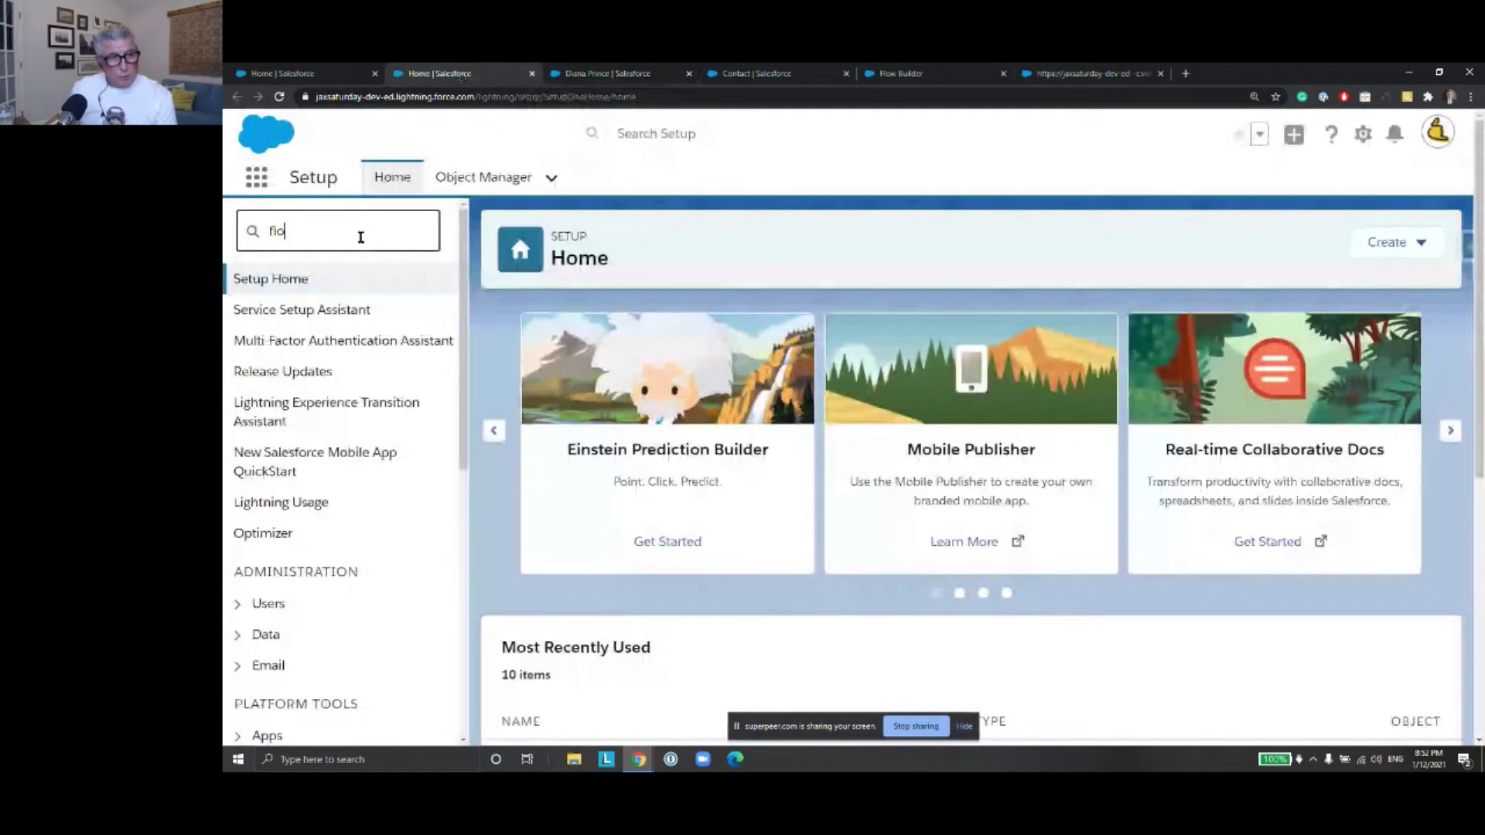
pyautogui.write('w')
pyautogui.click(292, 434)
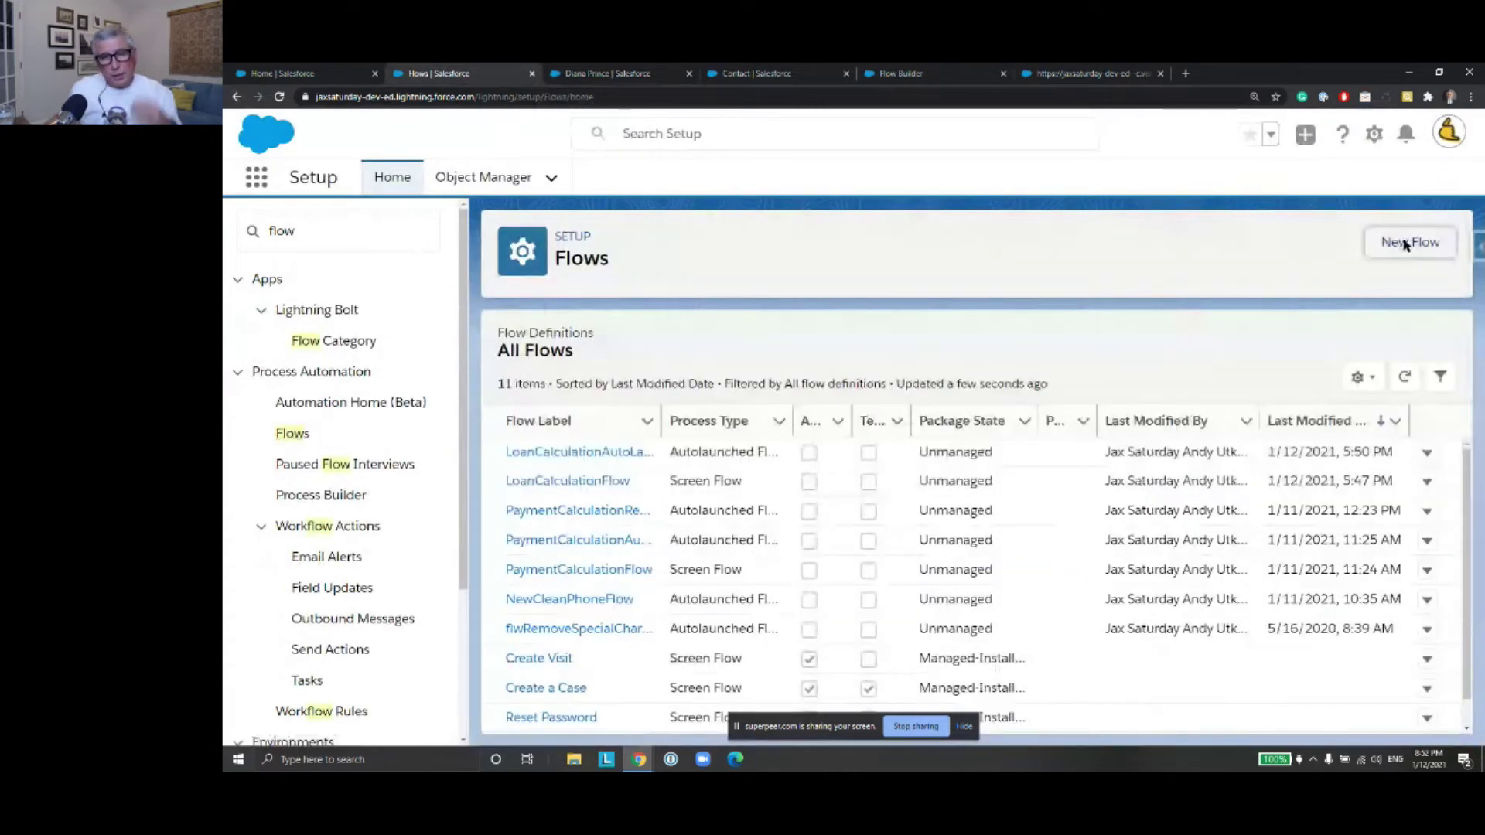
pyautogui.click(1406, 244)
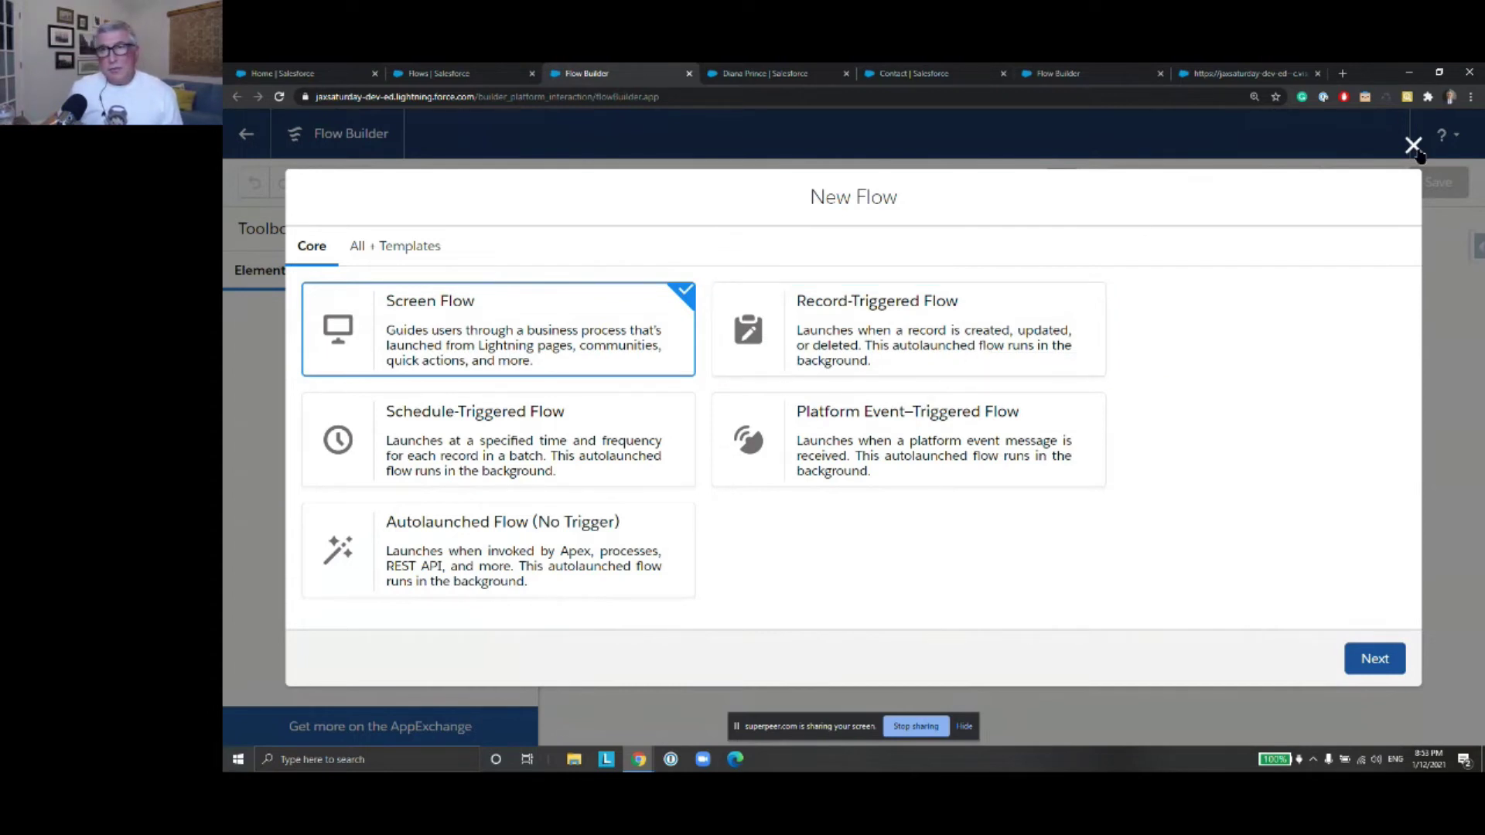
pyautogui.click(1415, 149)
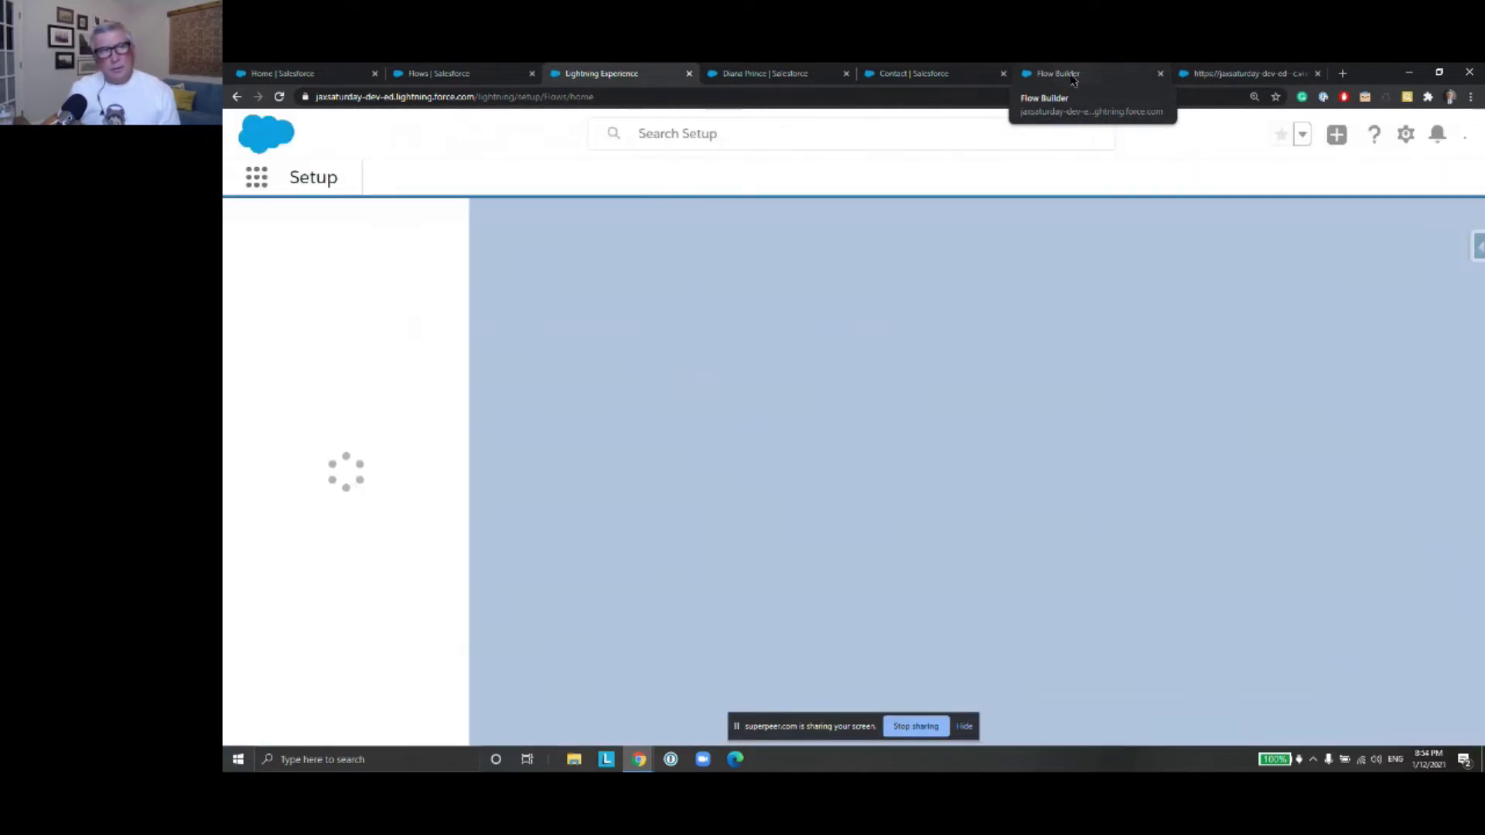
# Look over the LoanCalculationAutoLaunchedFlow diagram, then return to the contact record
pyautogui.click(1072, 77)
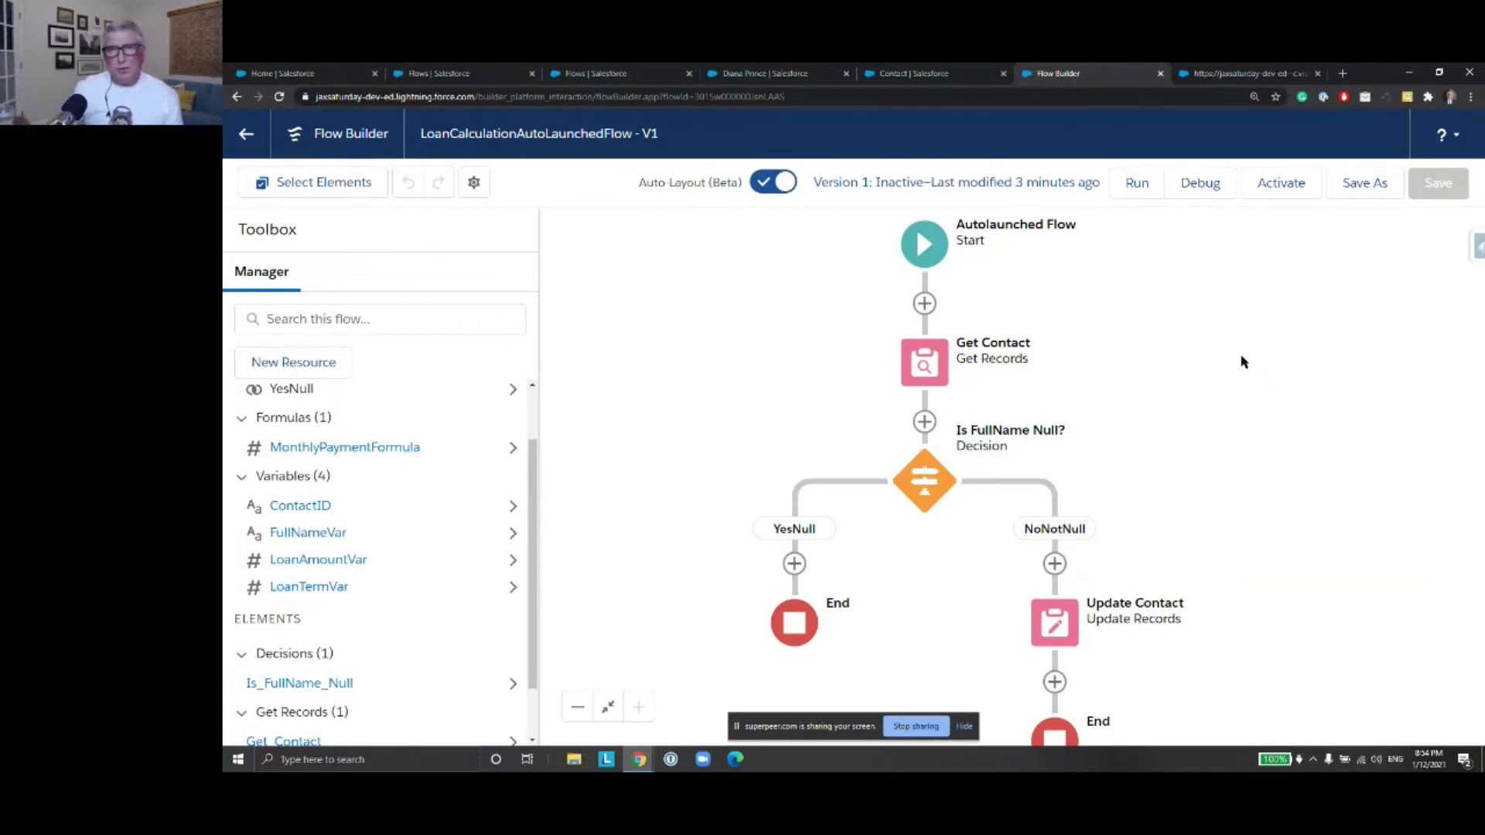
pyautogui.scroll(-2, 1125, 340)
pyautogui.scroll(2, 1127, 333)
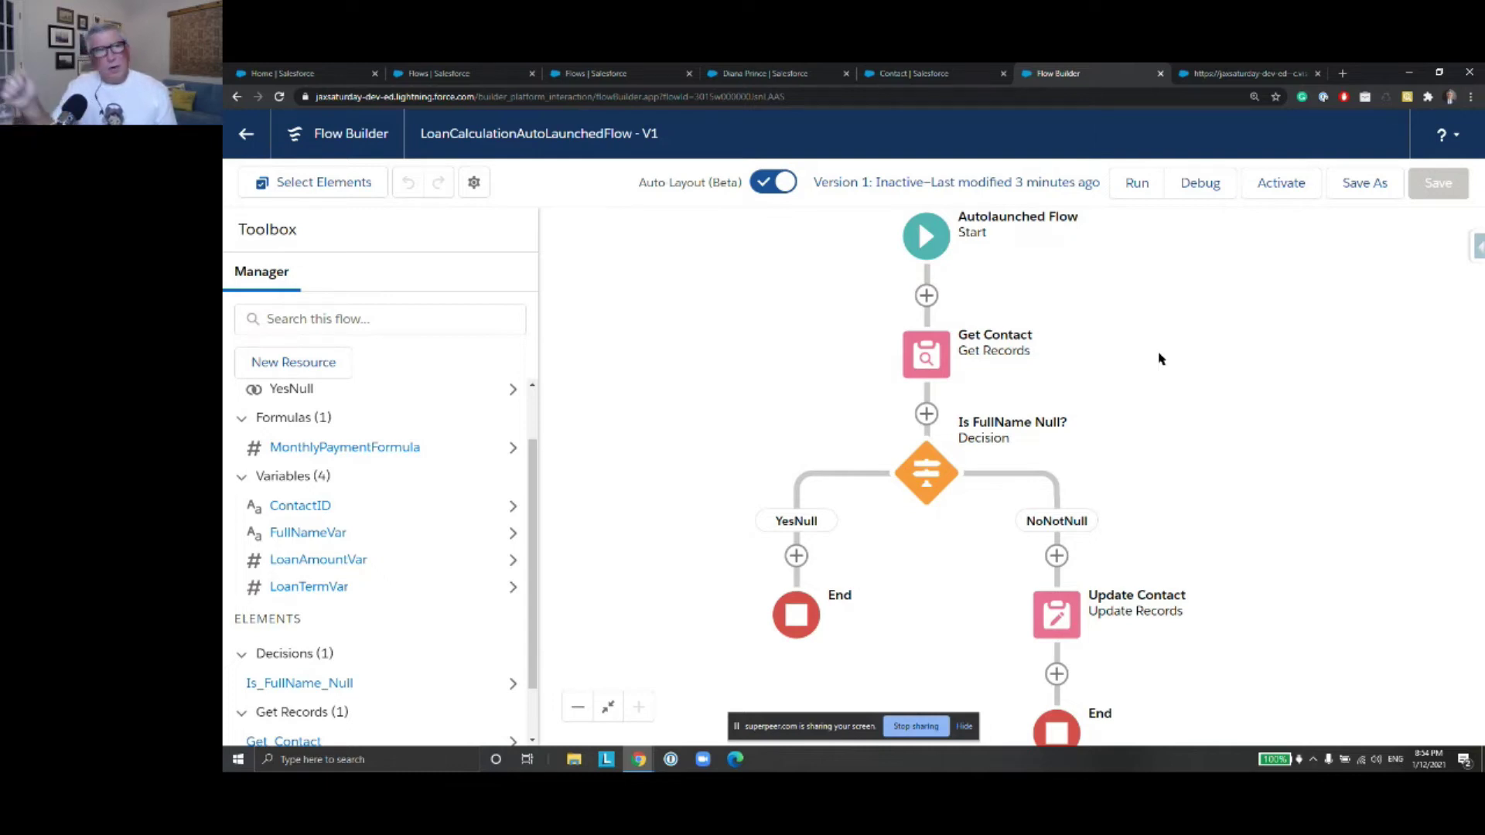
pyautogui.click(772, 77)
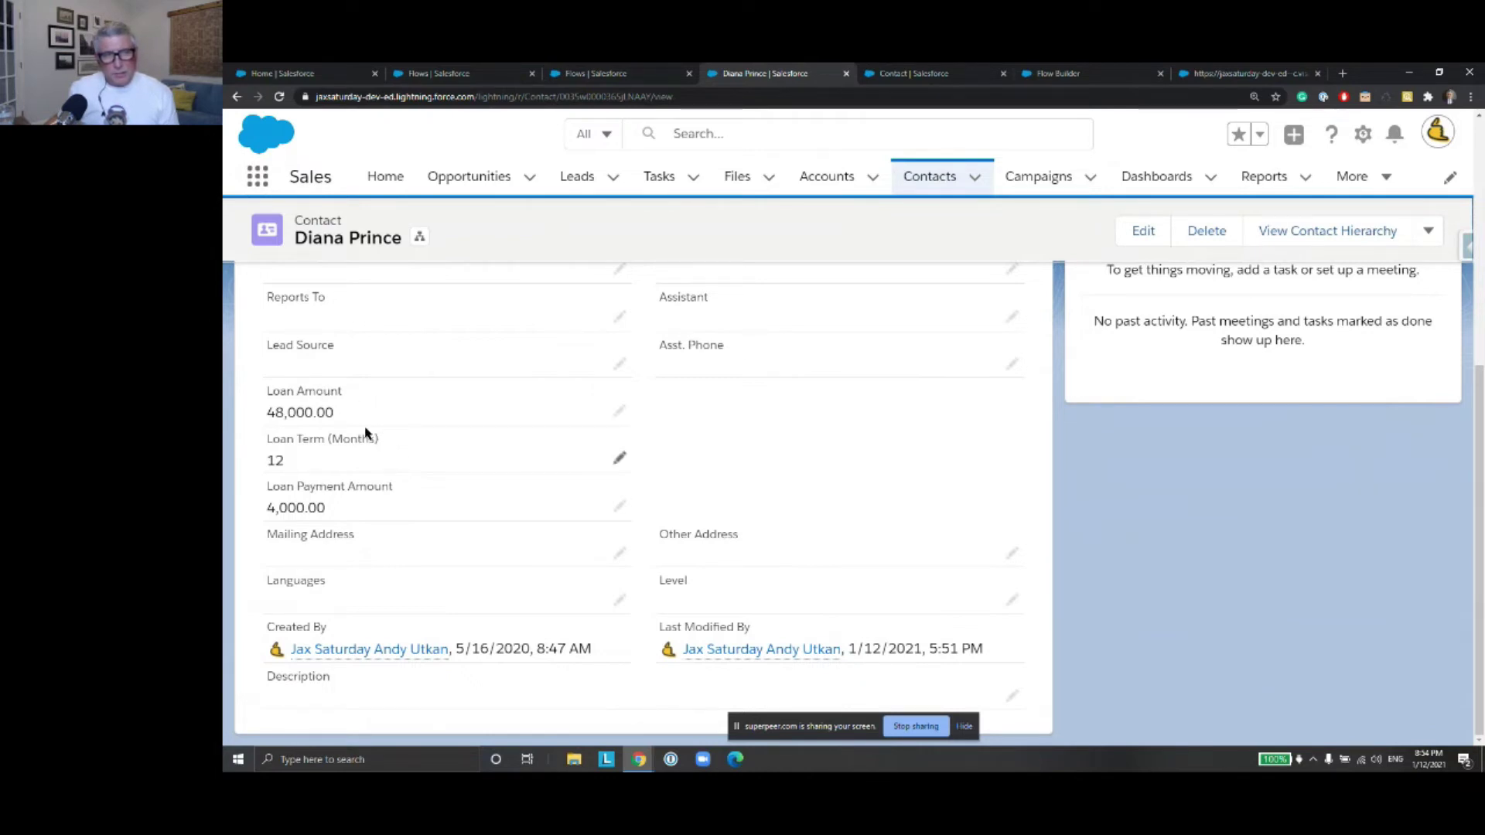
# Clear and save the contact's Loan Payment Amount, then close the old debug results tab
pyautogui.click(618, 507)
pyautogui.press('BackSpace')
pyautogui.press('BackSpace')
pyautogui.press('BackSpace')
pyautogui.press('BackSpace')
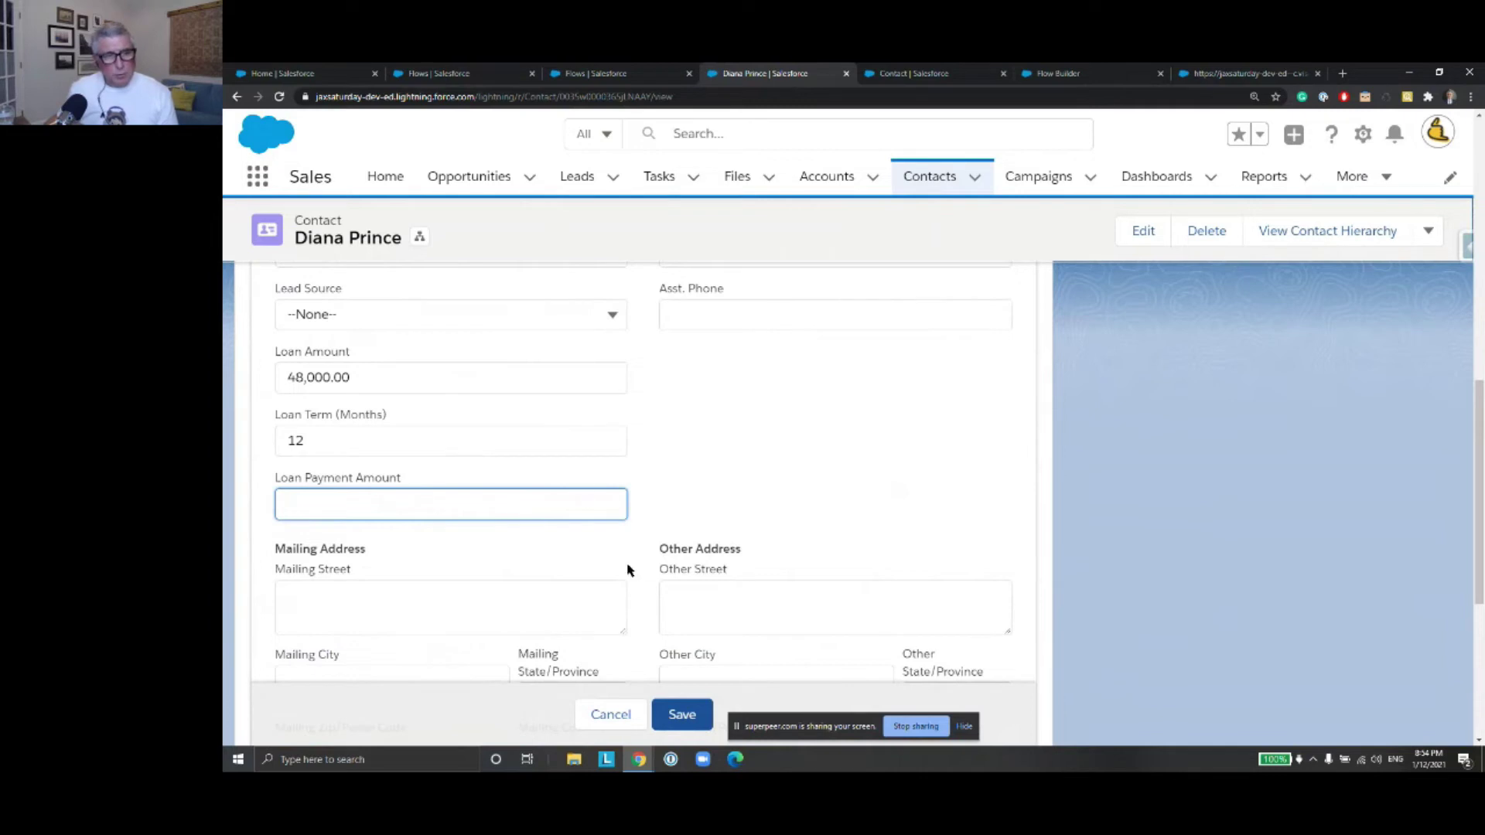
pyautogui.click(682, 714)
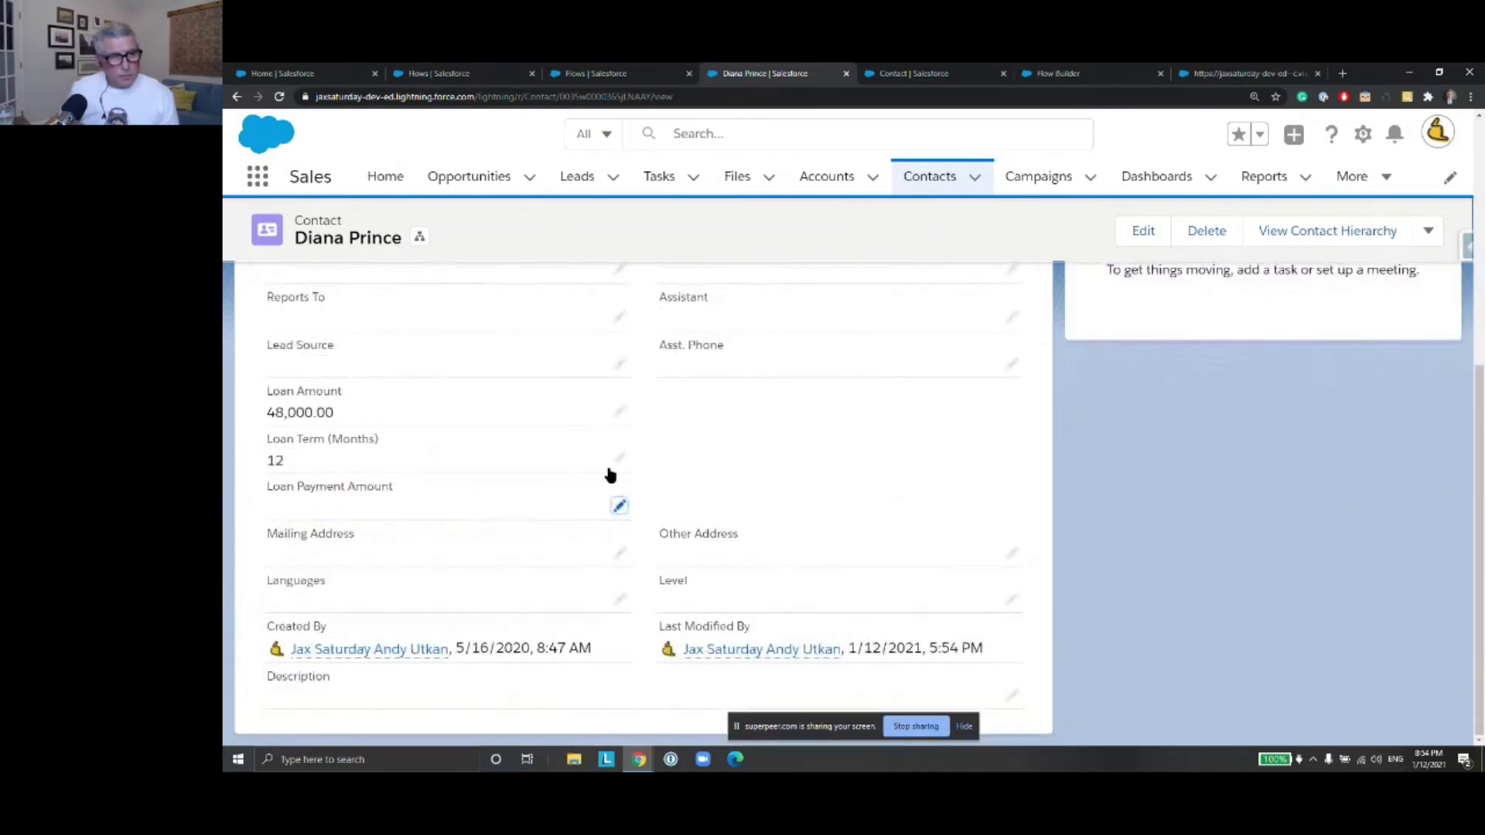
pyautogui.click(1268, 73)
pyautogui.click(1317, 73)
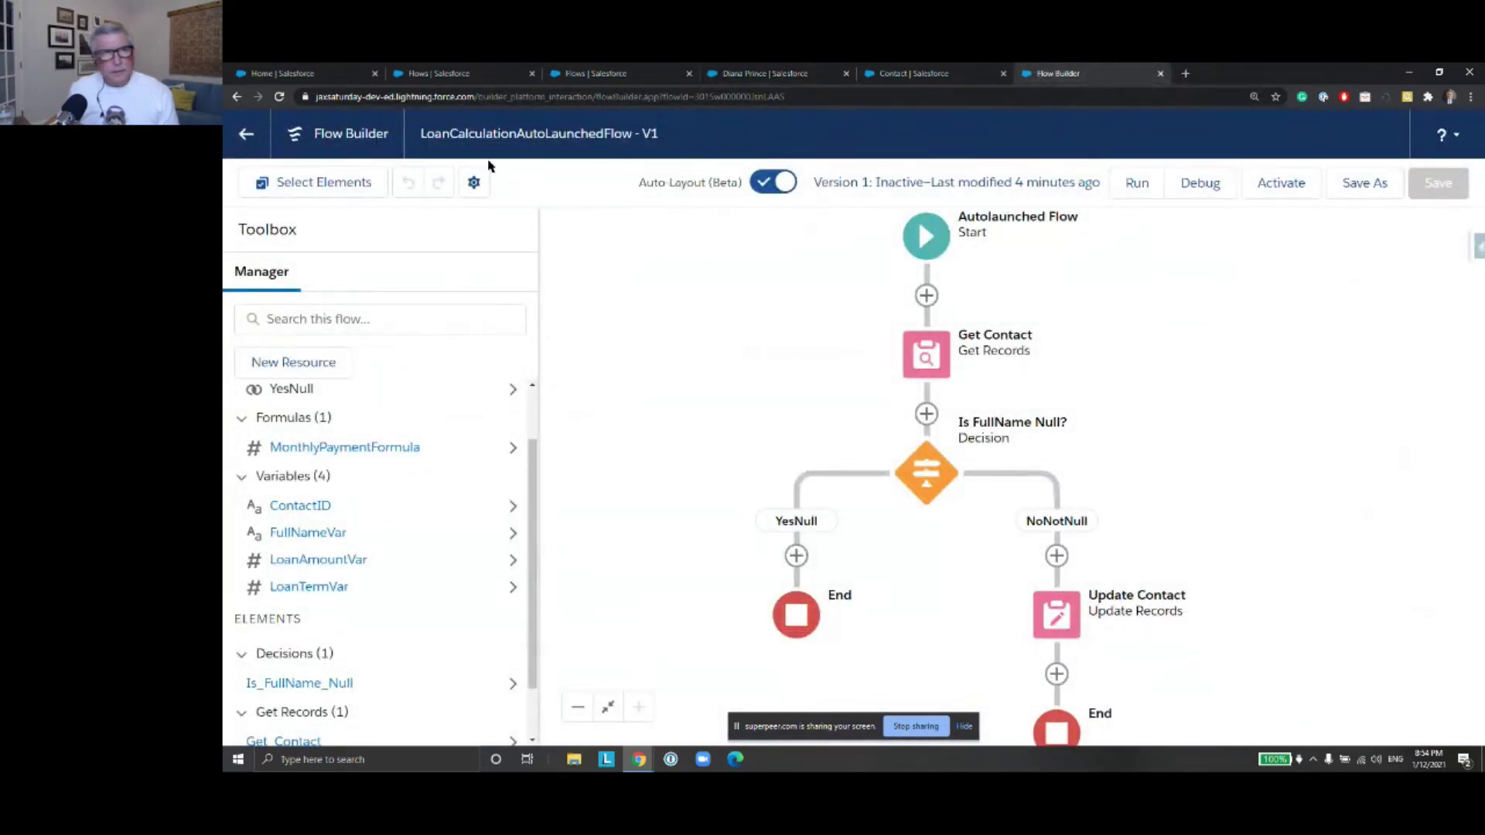
# Save as a new flow labelled LoanCalculationRecordTriggeredFlow, with the API name filled from the label
pyautogui.click(1364, 183)
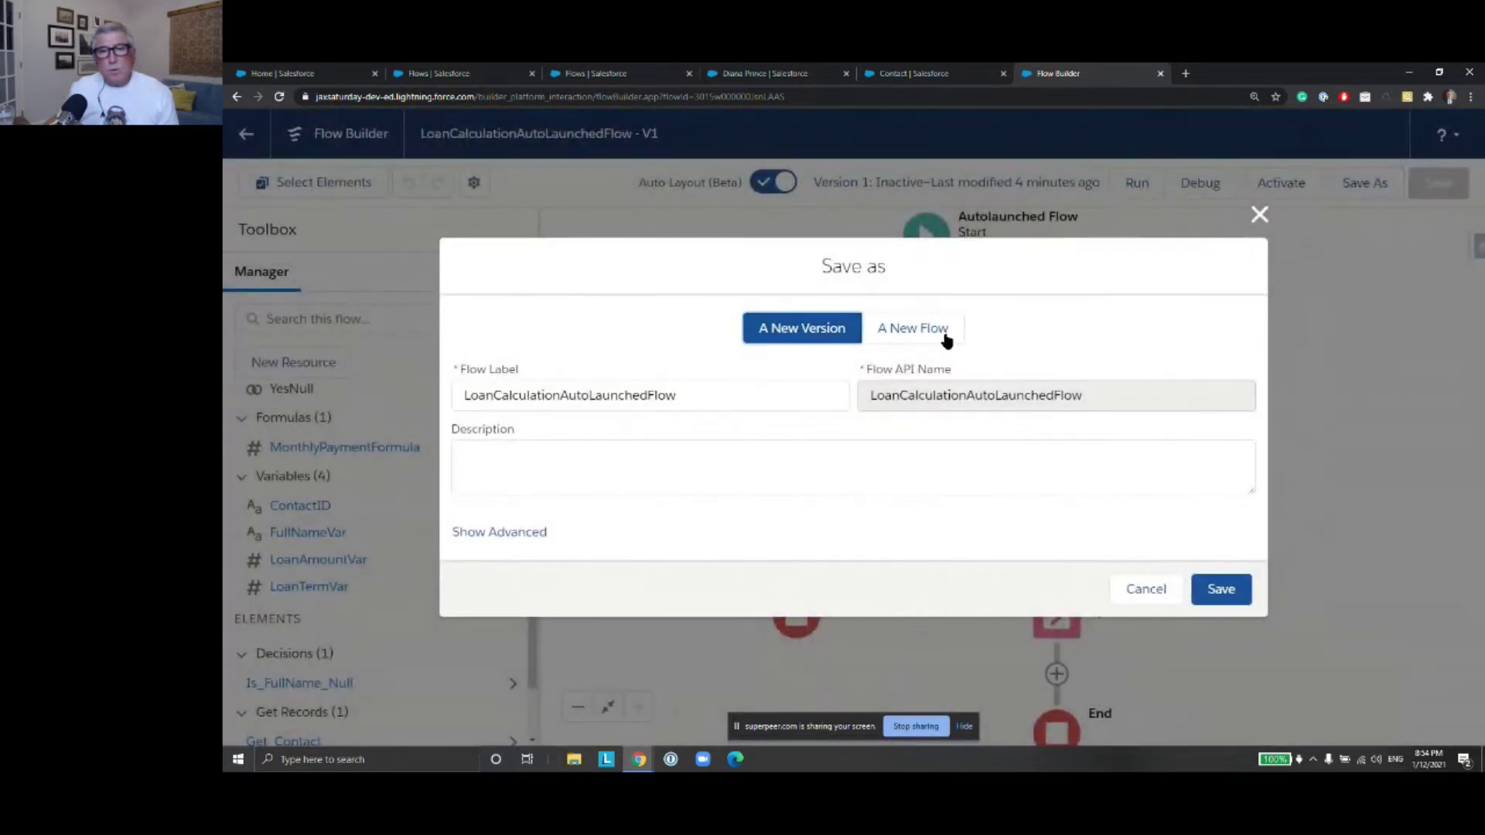
pyautogui.click(937, 330)
pyautogui.click(698, 381)
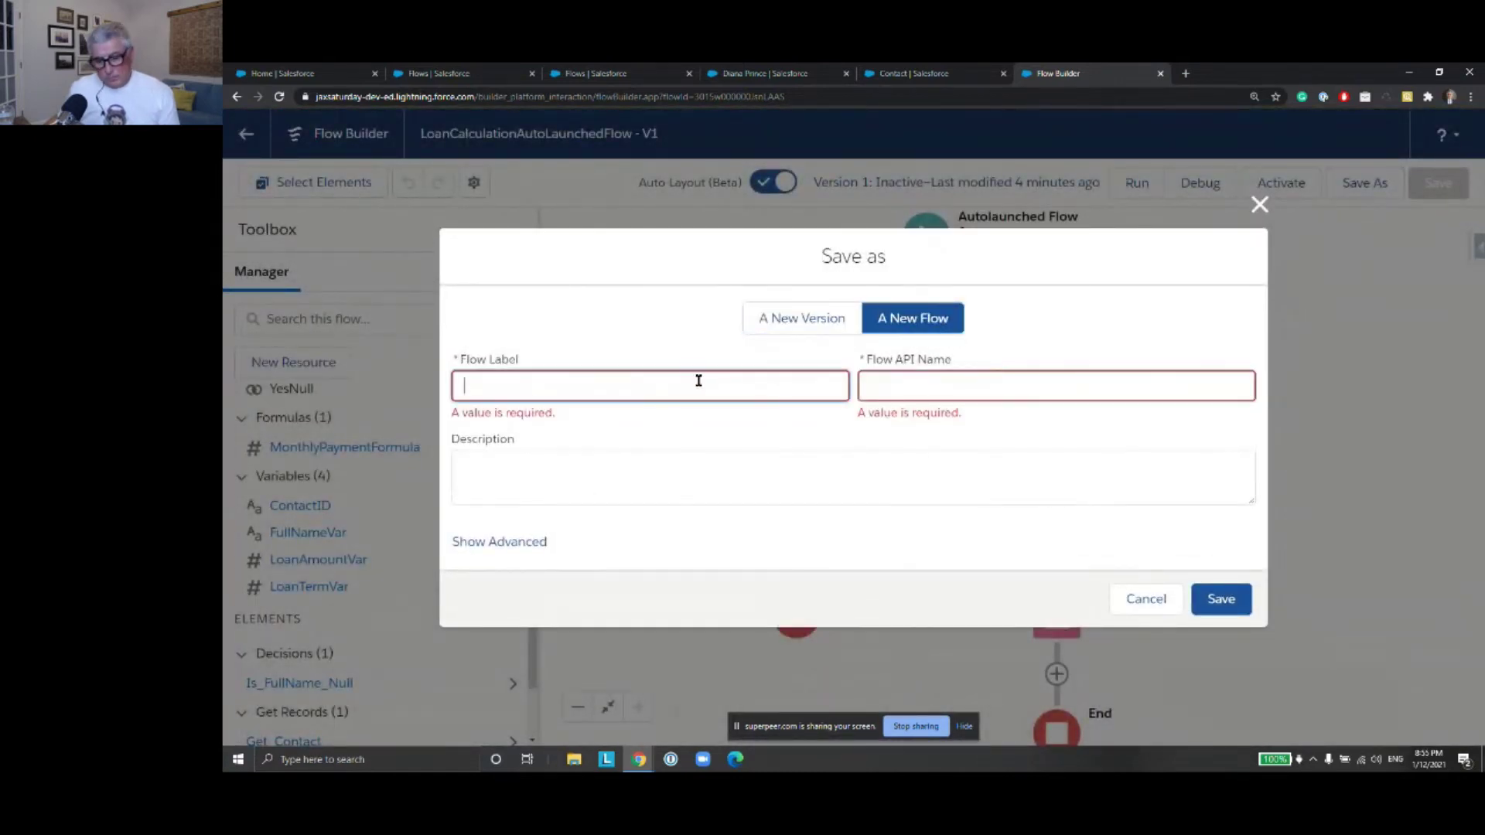
pyautogui.press('super+v')
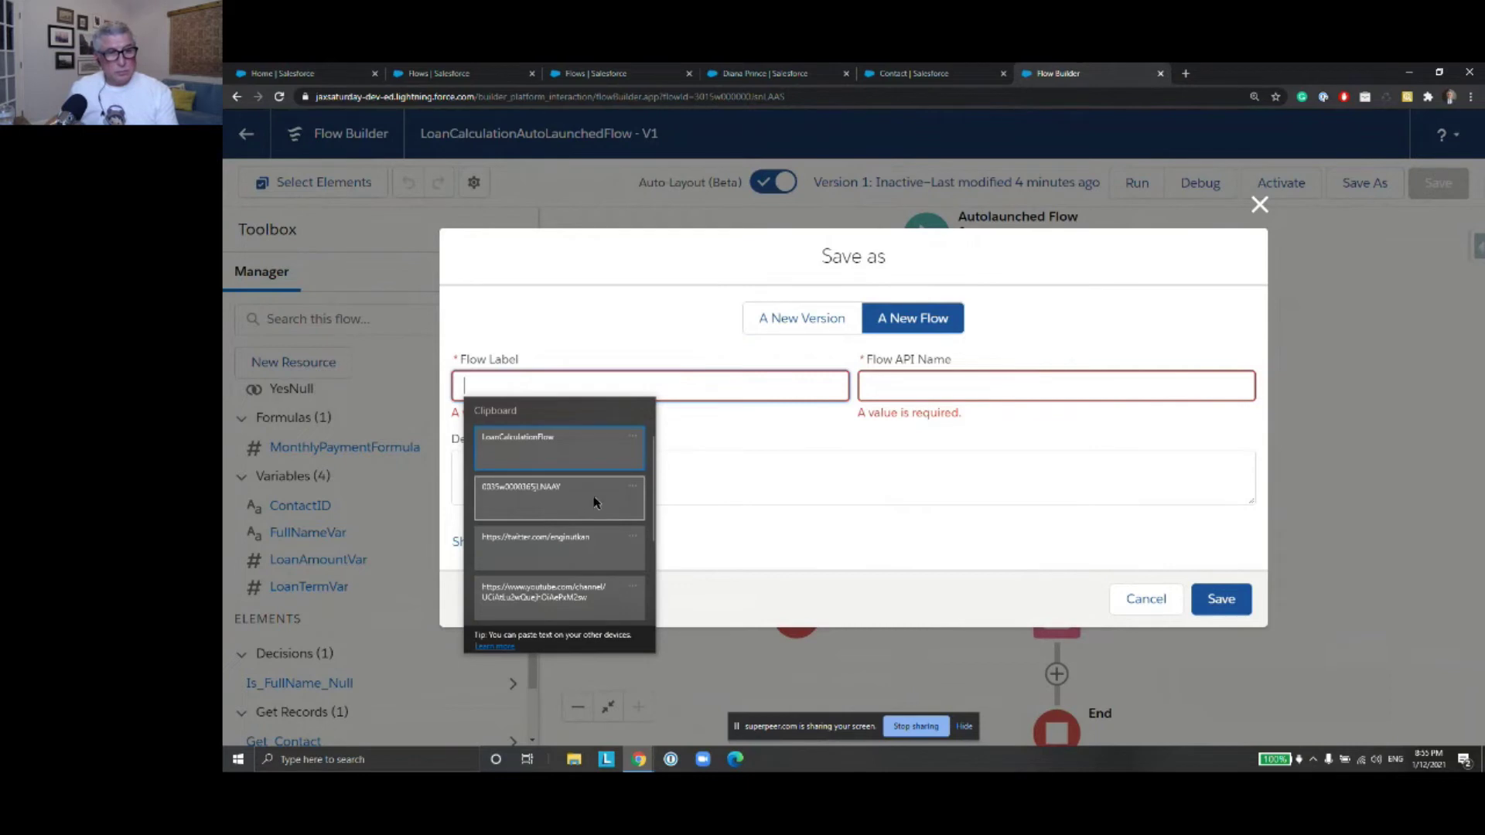
pyautogui.click(576, 461)
pyautogui.click(560, 385)
pyautogui.write('RecordTriggeredFlow')
pyautogui.click(945, 385)
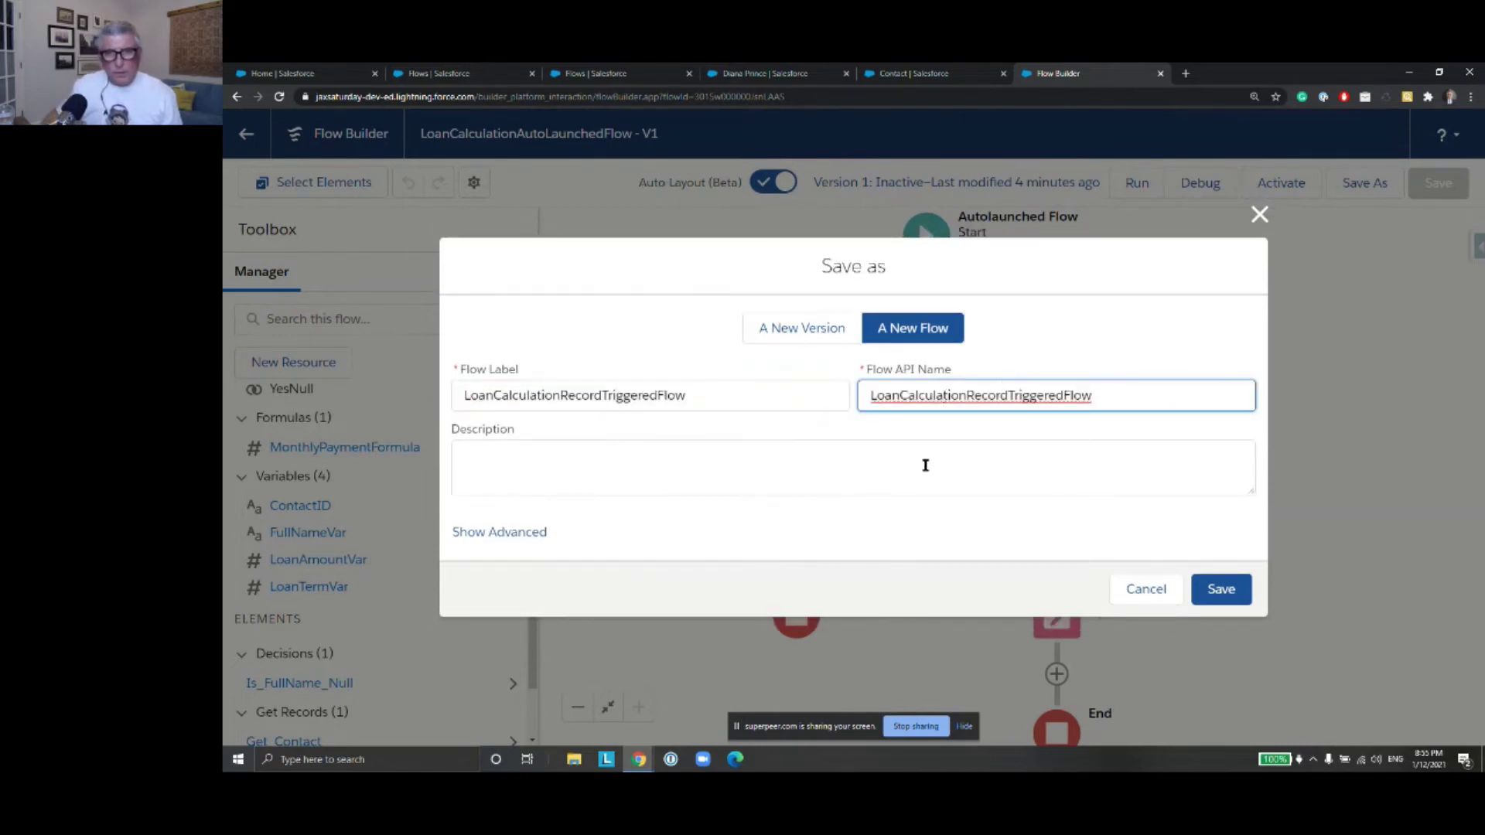
# Set the advanced Type option to Record-Triggered Flow and save the new flow
pyautogui.click(534, 533)
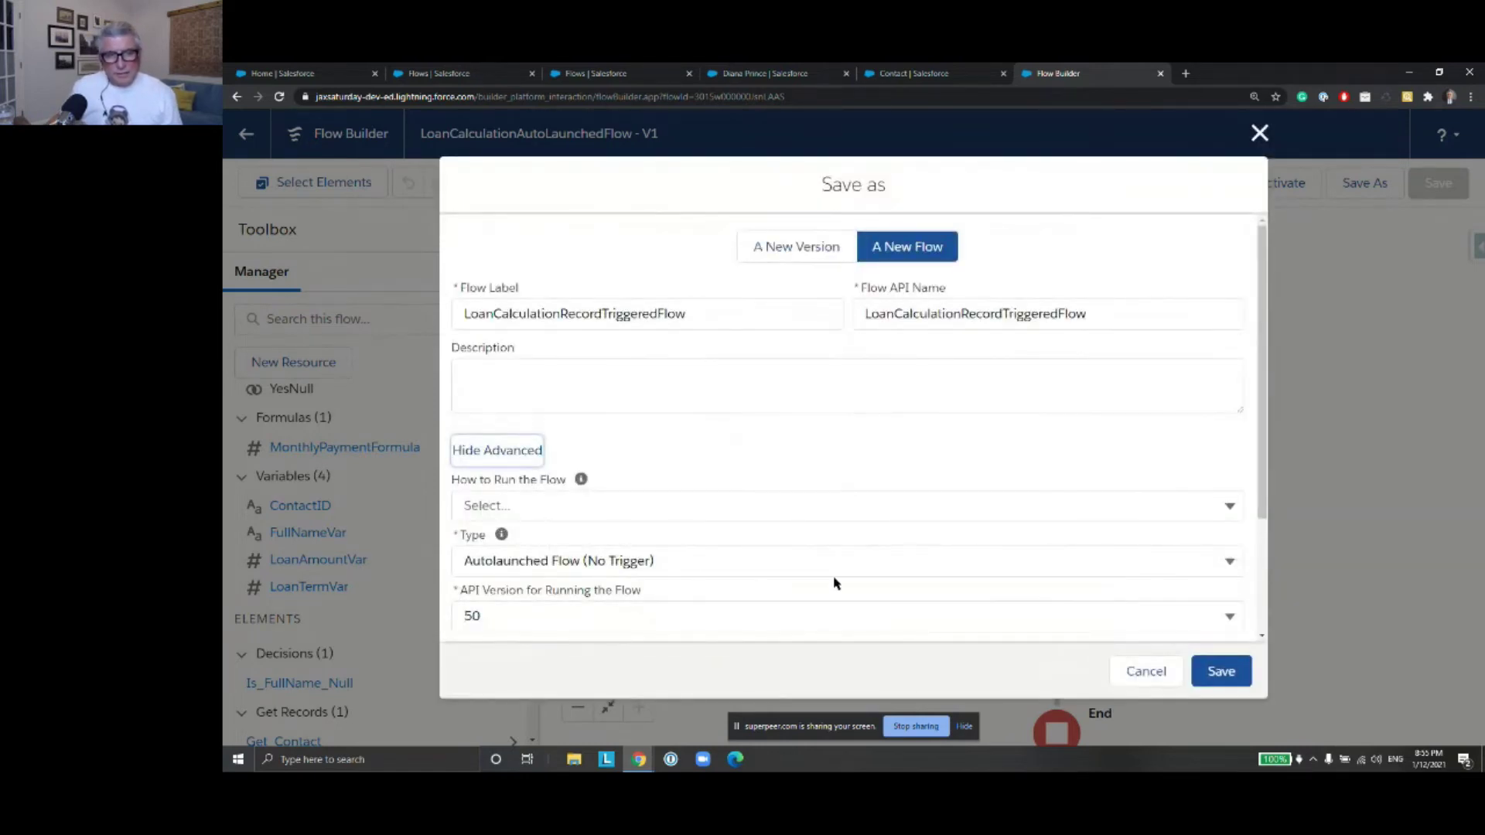
pyautogui.click(1230, 562)
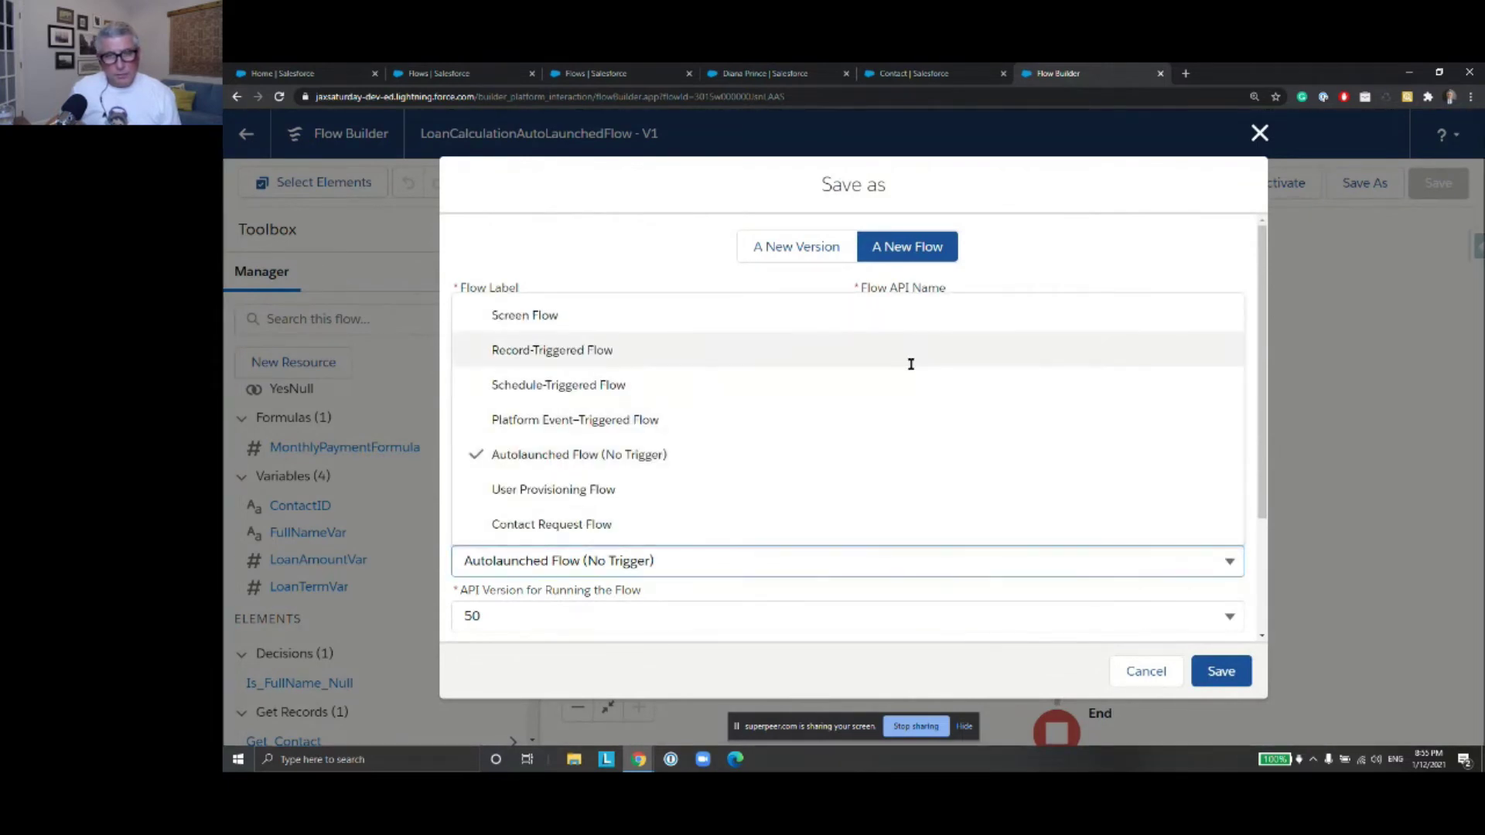
pyautogui.click(909, 357)
pyautogui.click(1222, 672)
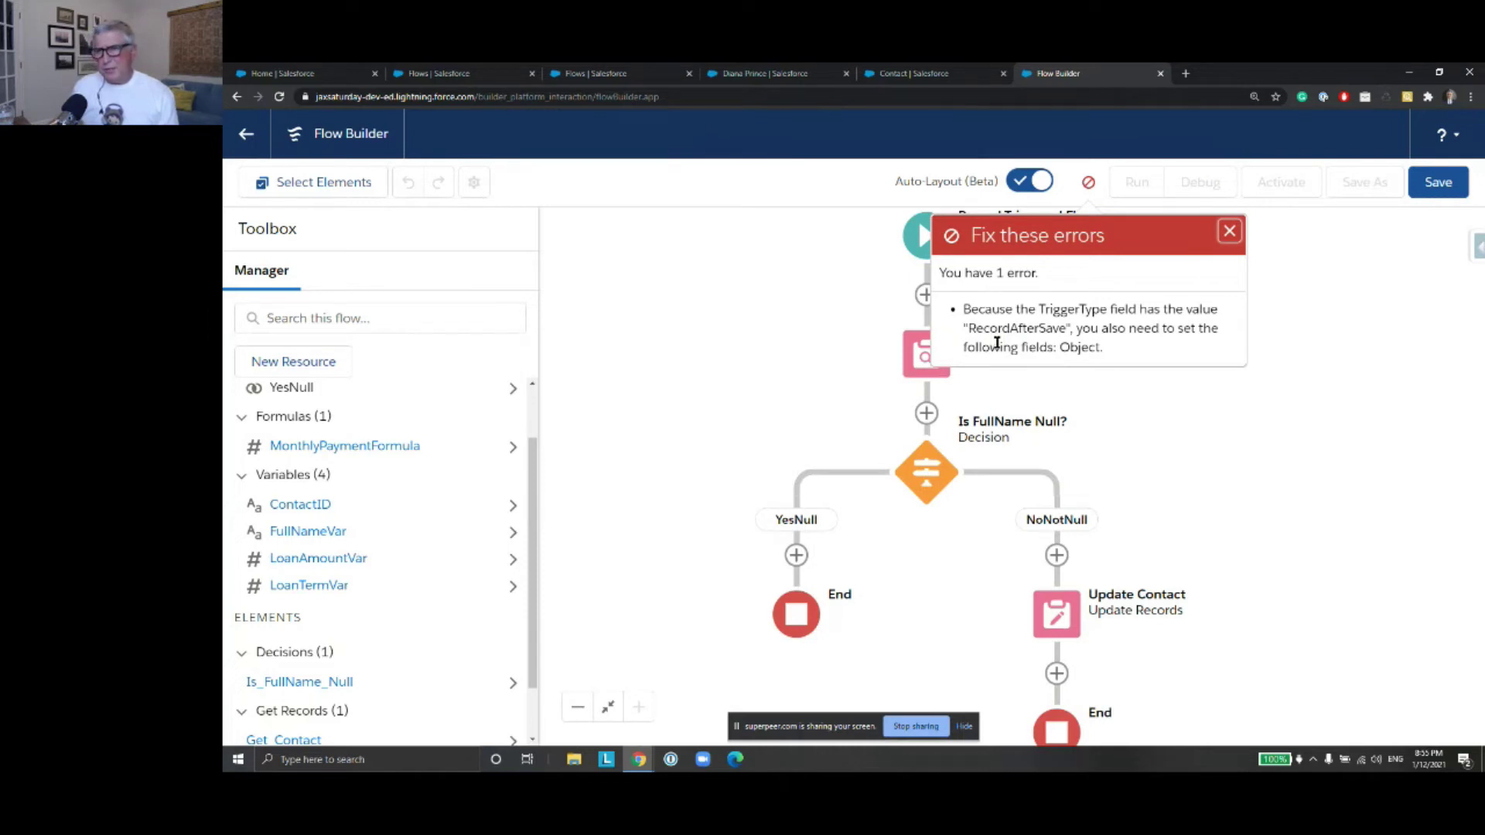
# Dismiss the missing-object error, delete Is_FullName_Null keeping its YesNull path, and exit the builder
pyautogui.click(1229, 231)
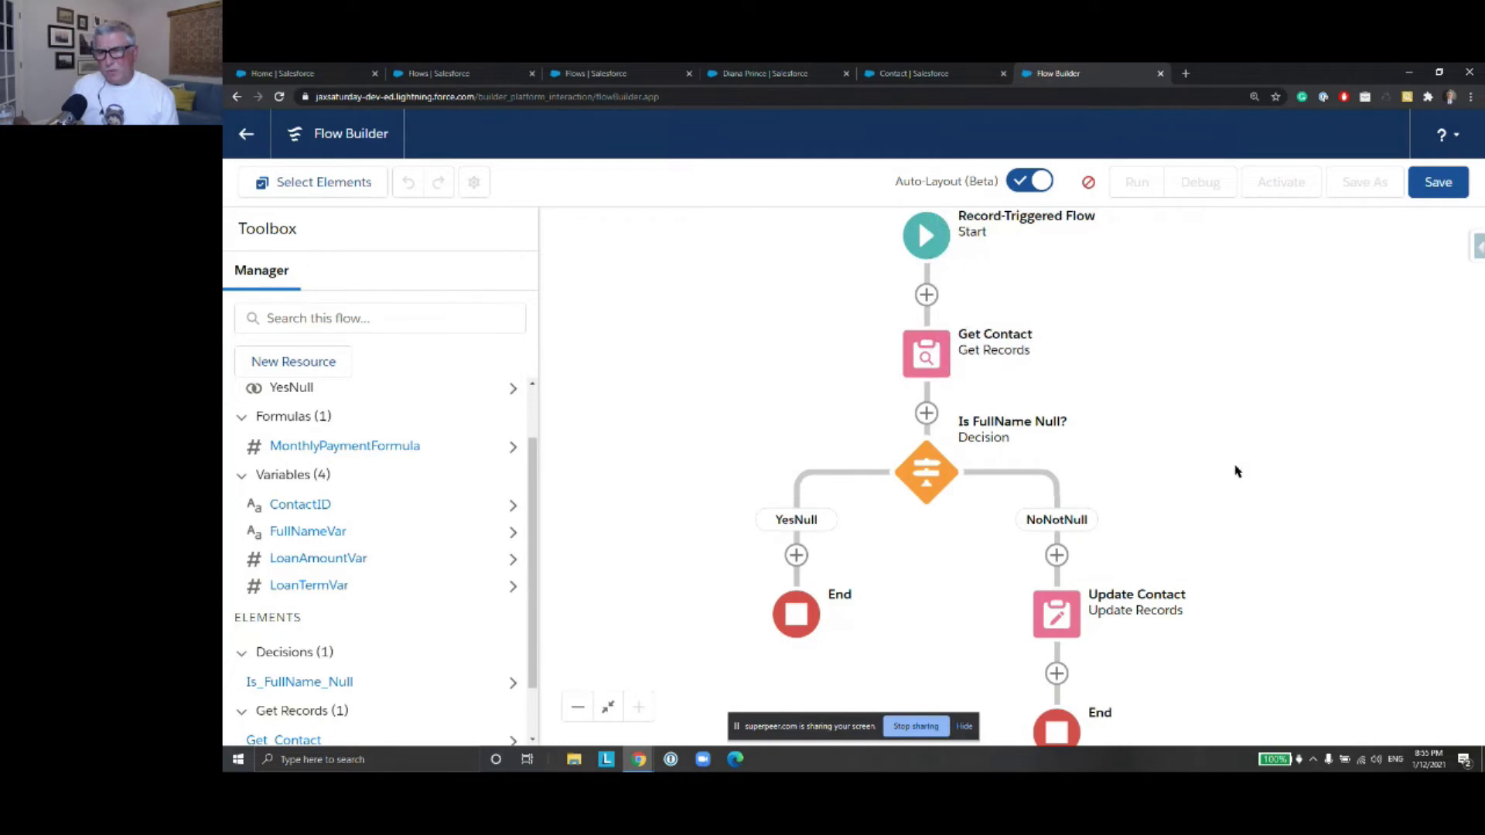
pyautogui.click(928, 472)
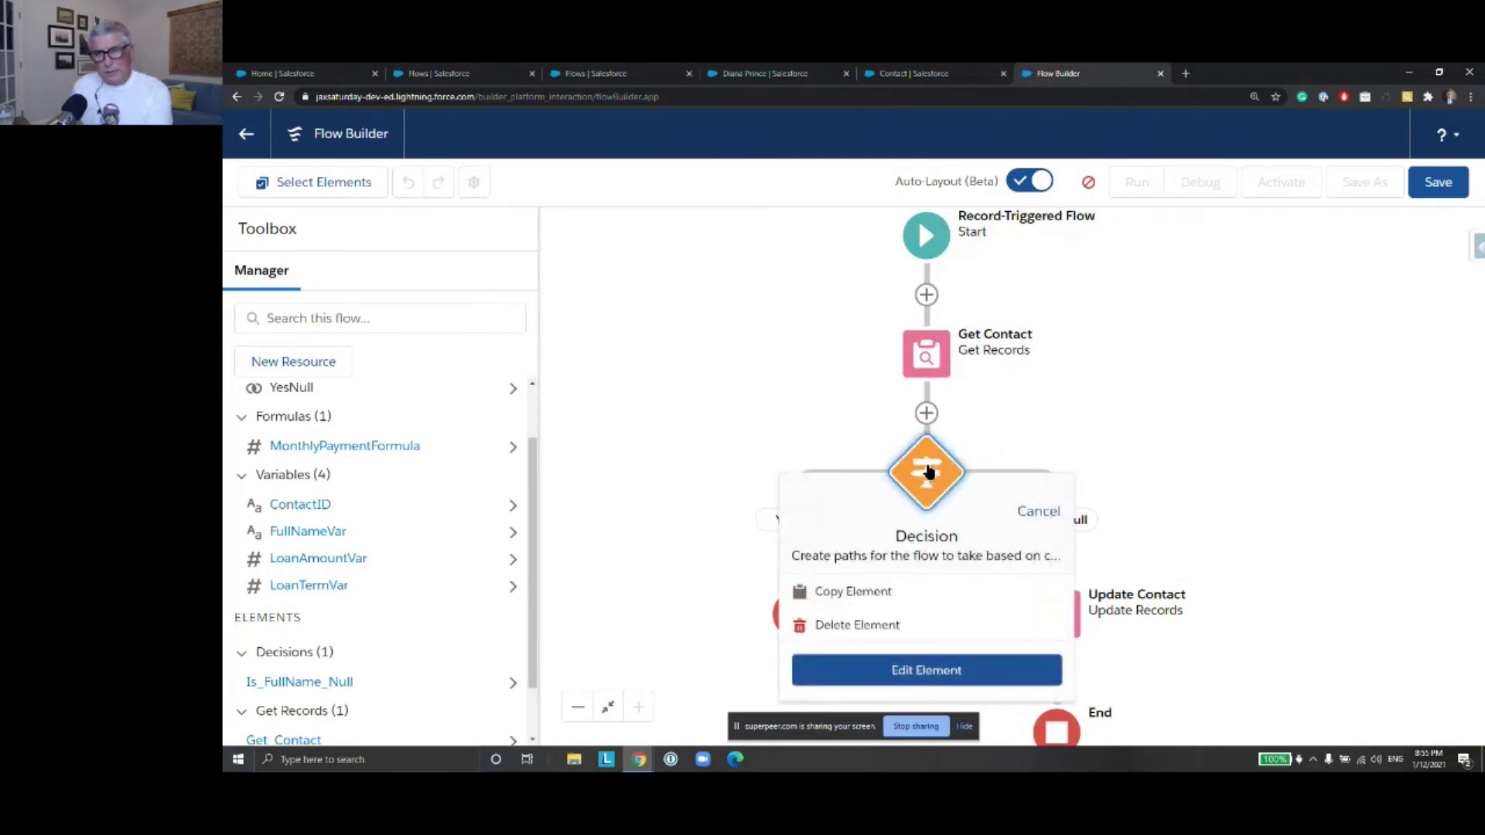
pyautogui.click(862, 625)
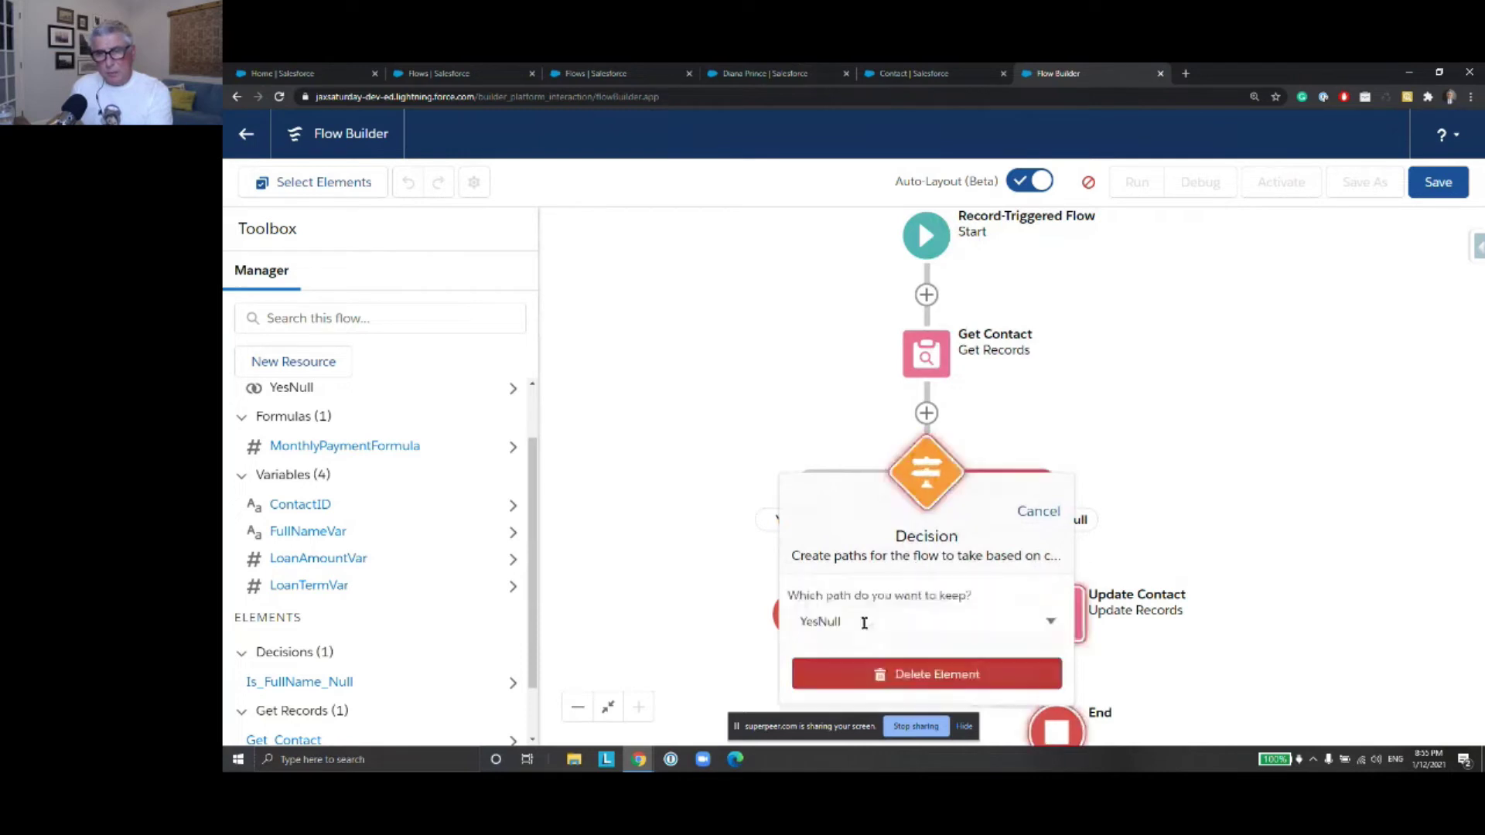
pyautogui.click(922, 678)
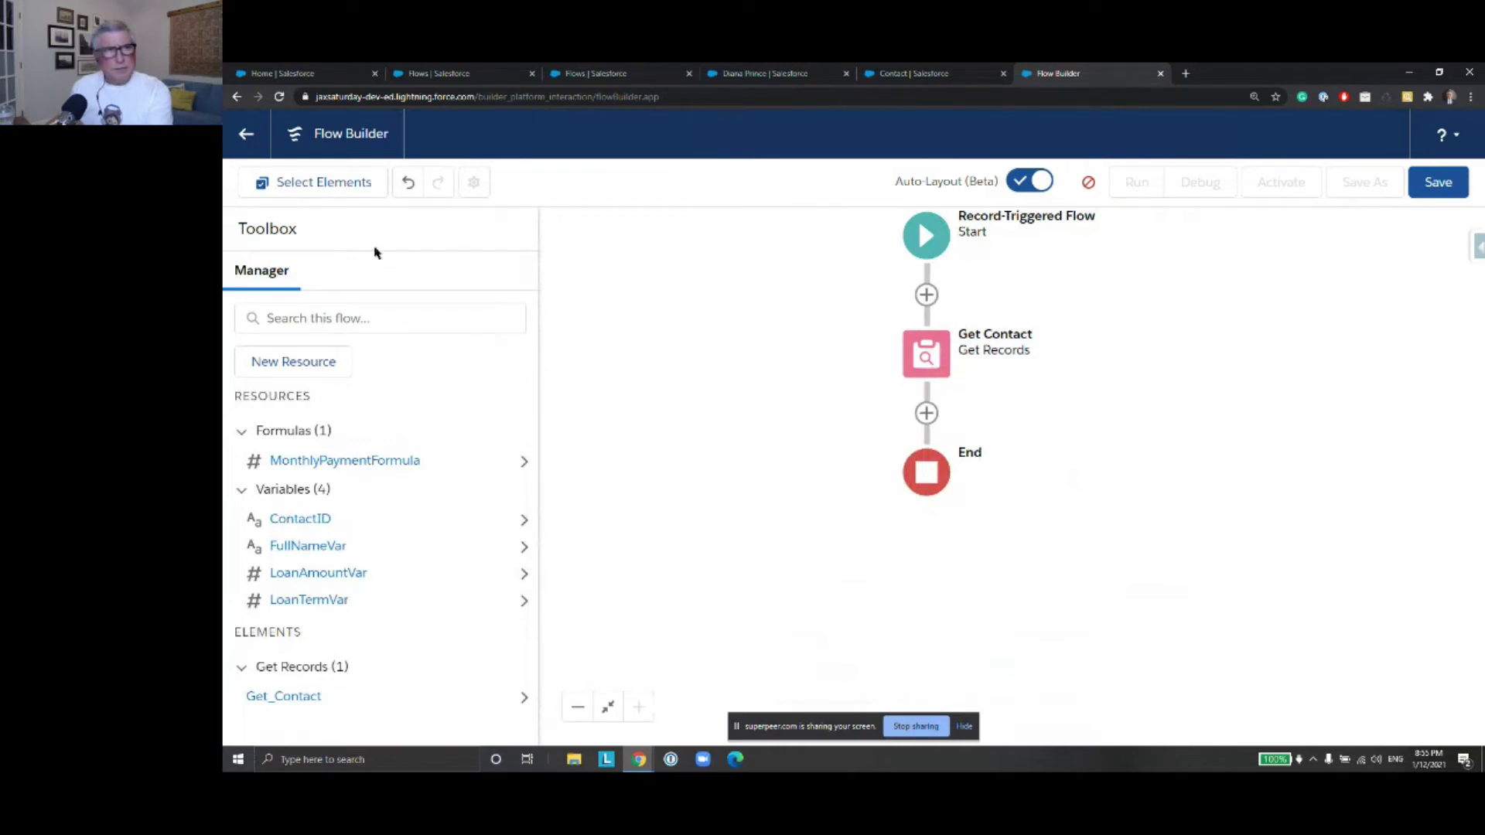
pyautogui.click(246, 134)
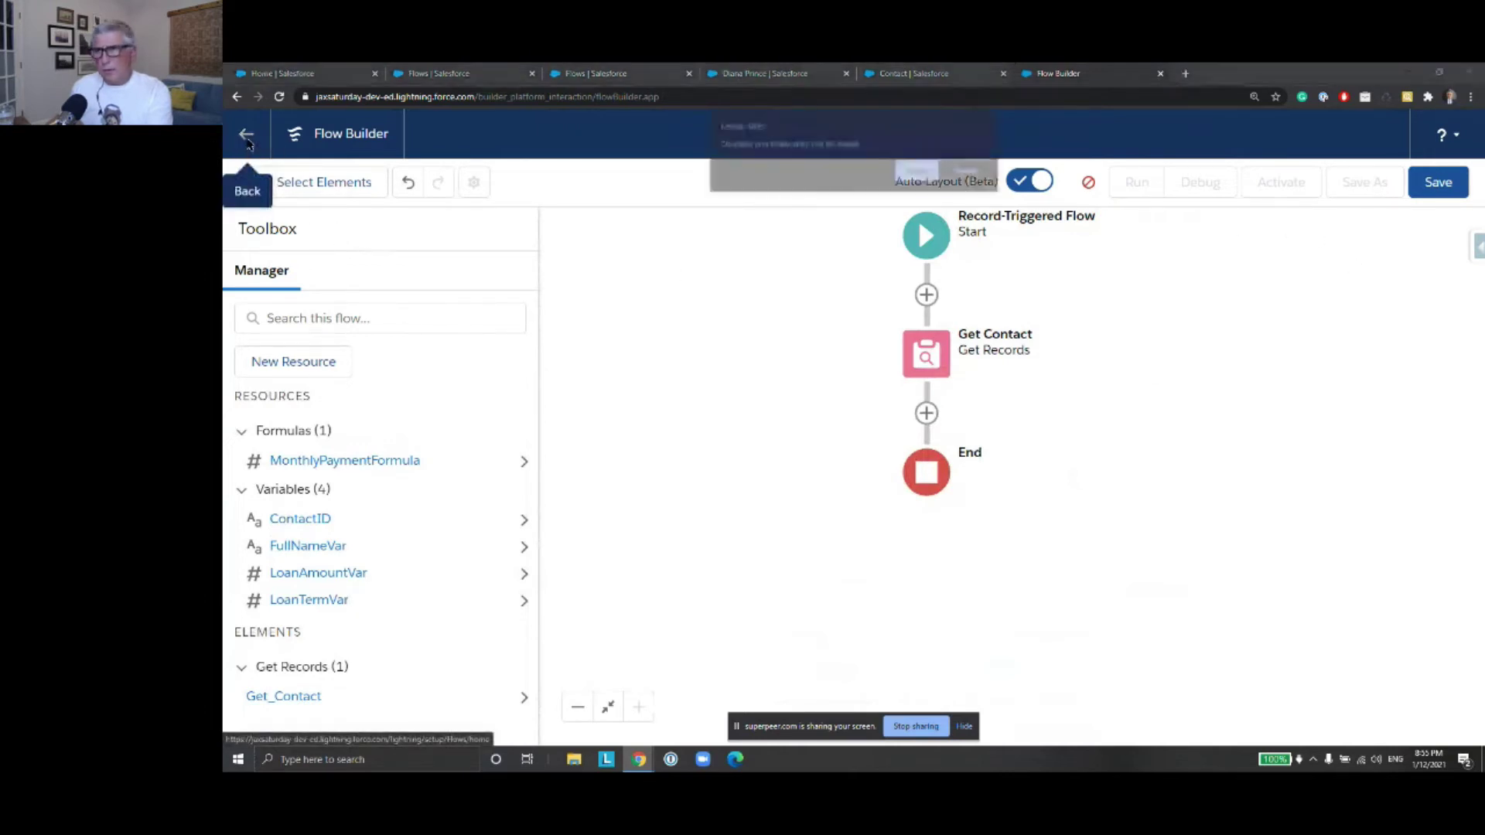
# Confirm leaving the unsaved flow, then go through the Flows tabs to the Sales Home page
pyautogui.click(908, 174)
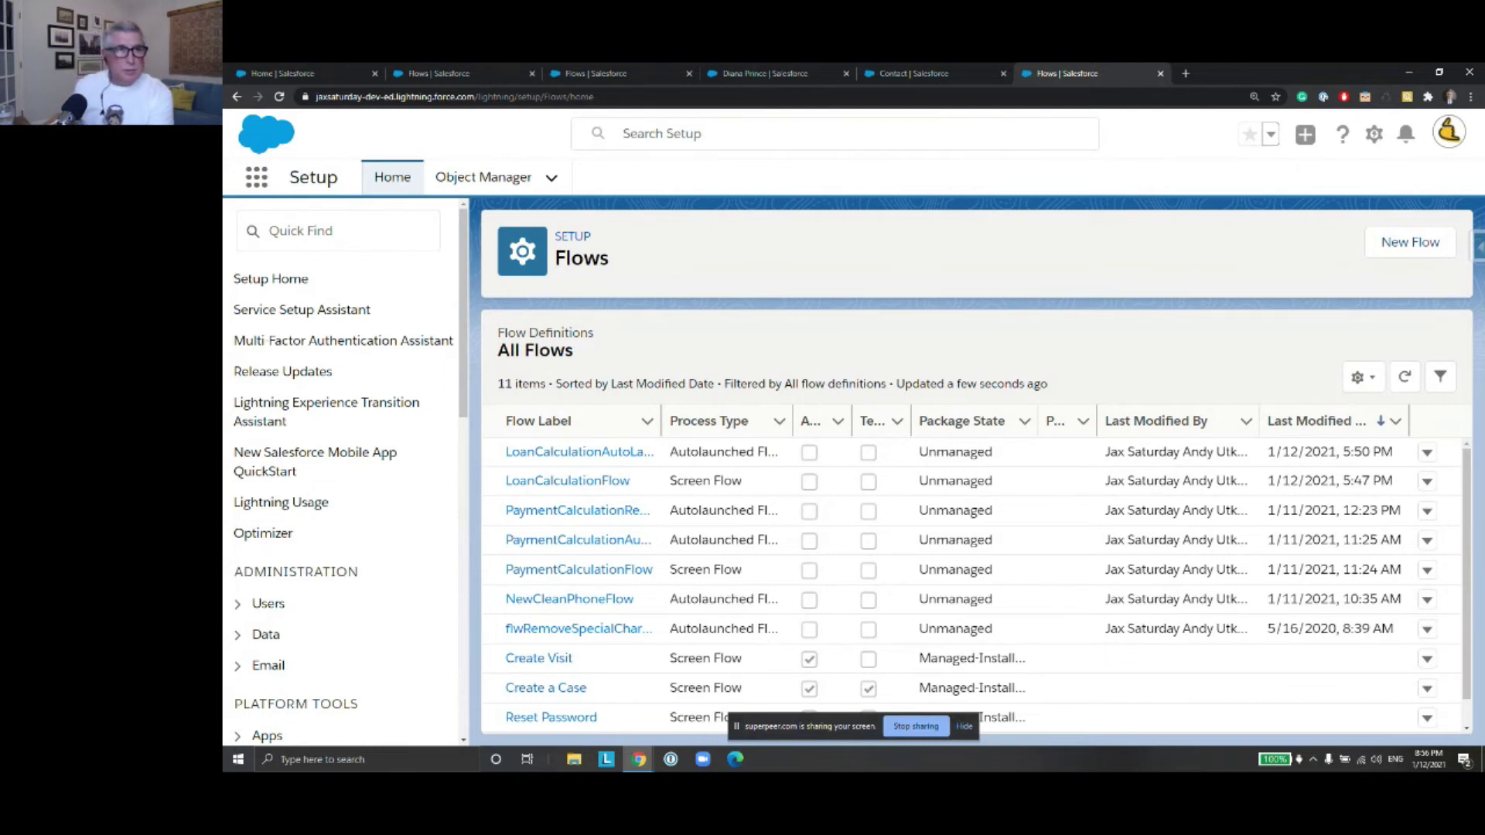
pyautogui.click(436, 75)
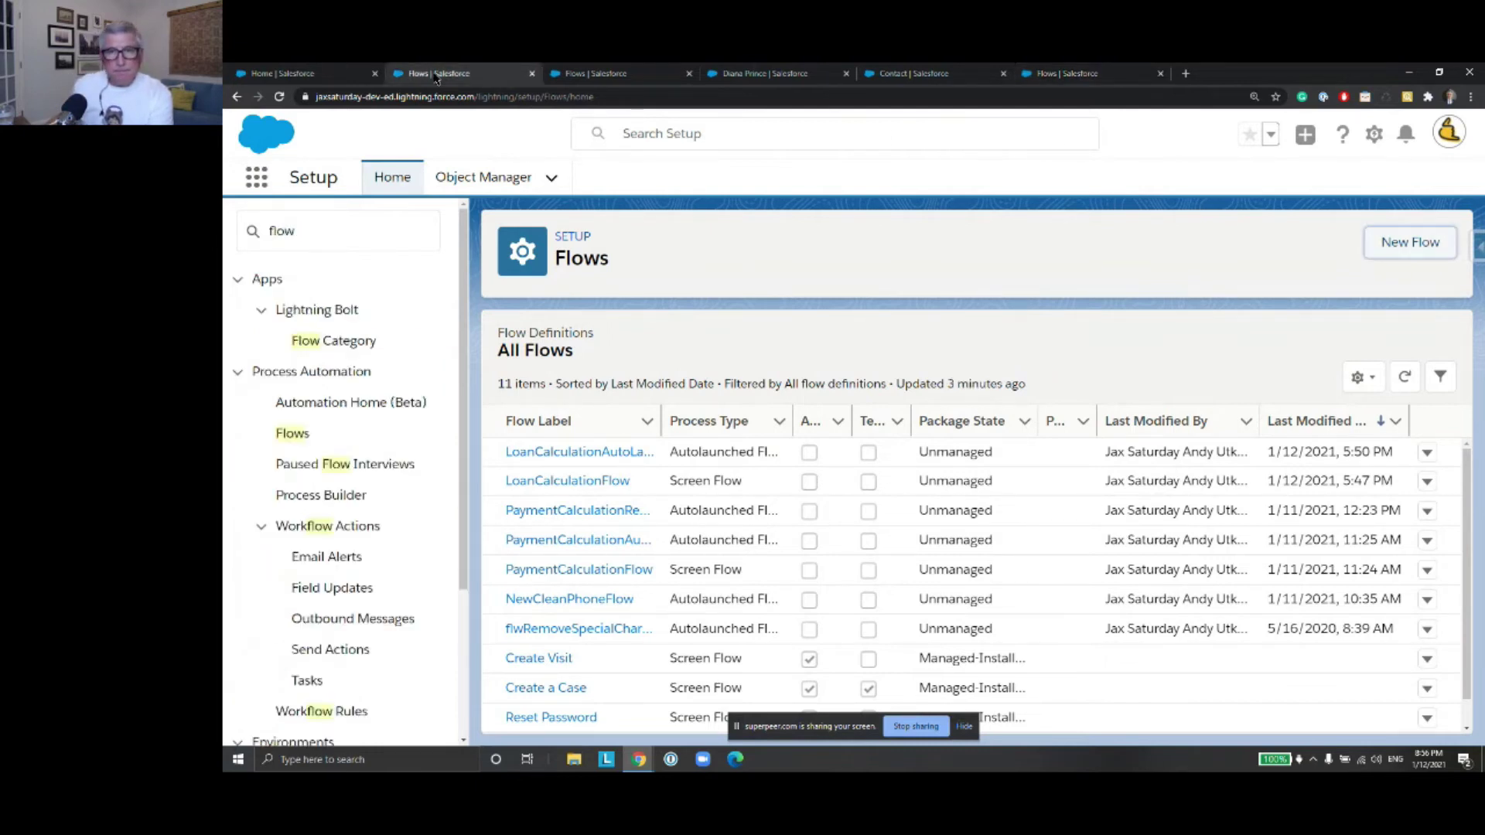
pyautogui.click(593, 76)
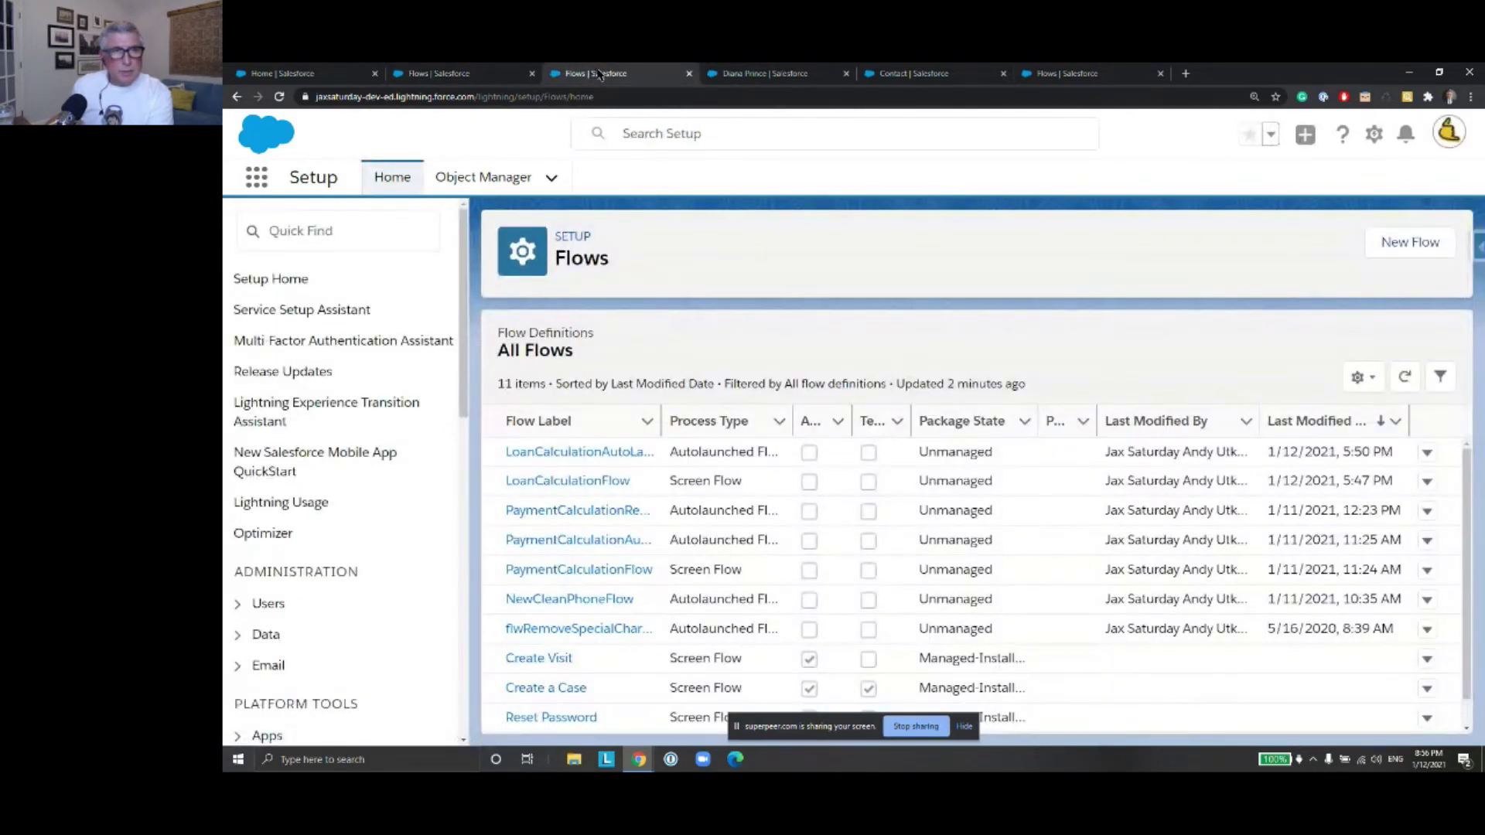
pyautogui.click(461, 75)
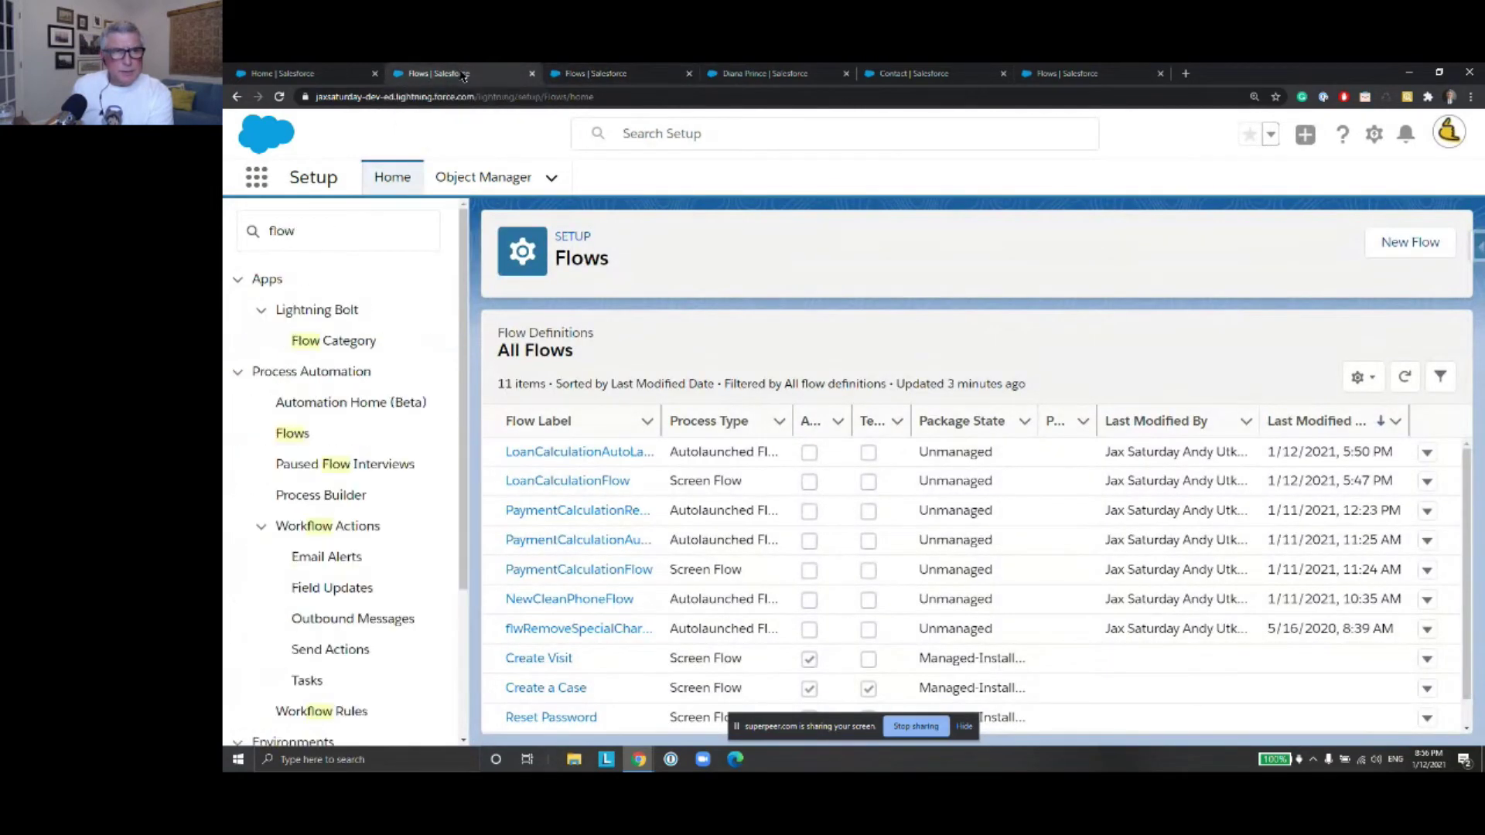
pyautogui.click(346, 74)
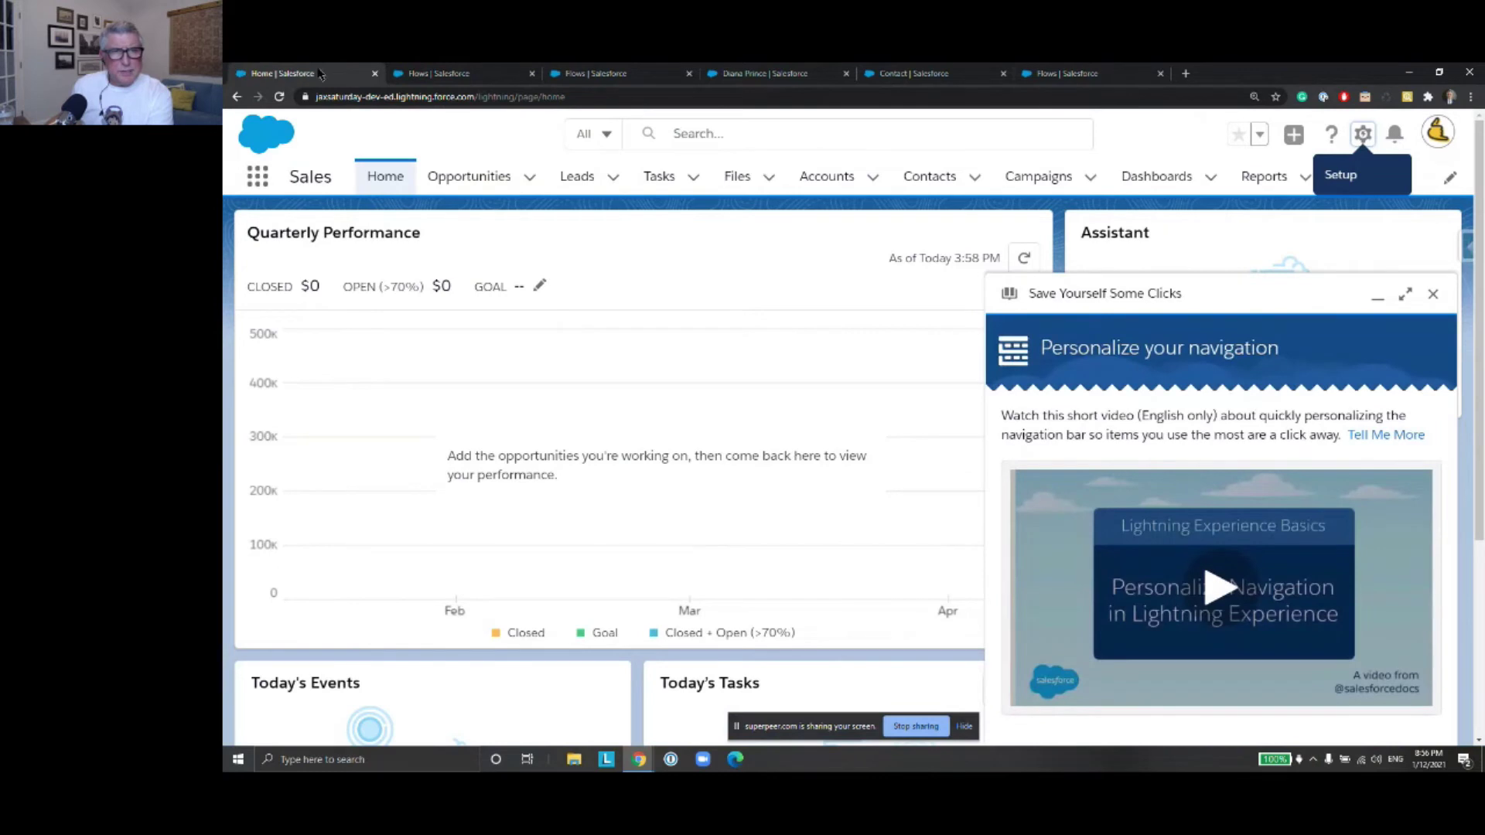
# Close the tips panel, then find the contact with global search and open its record
pyautogui.click(1430, 295)
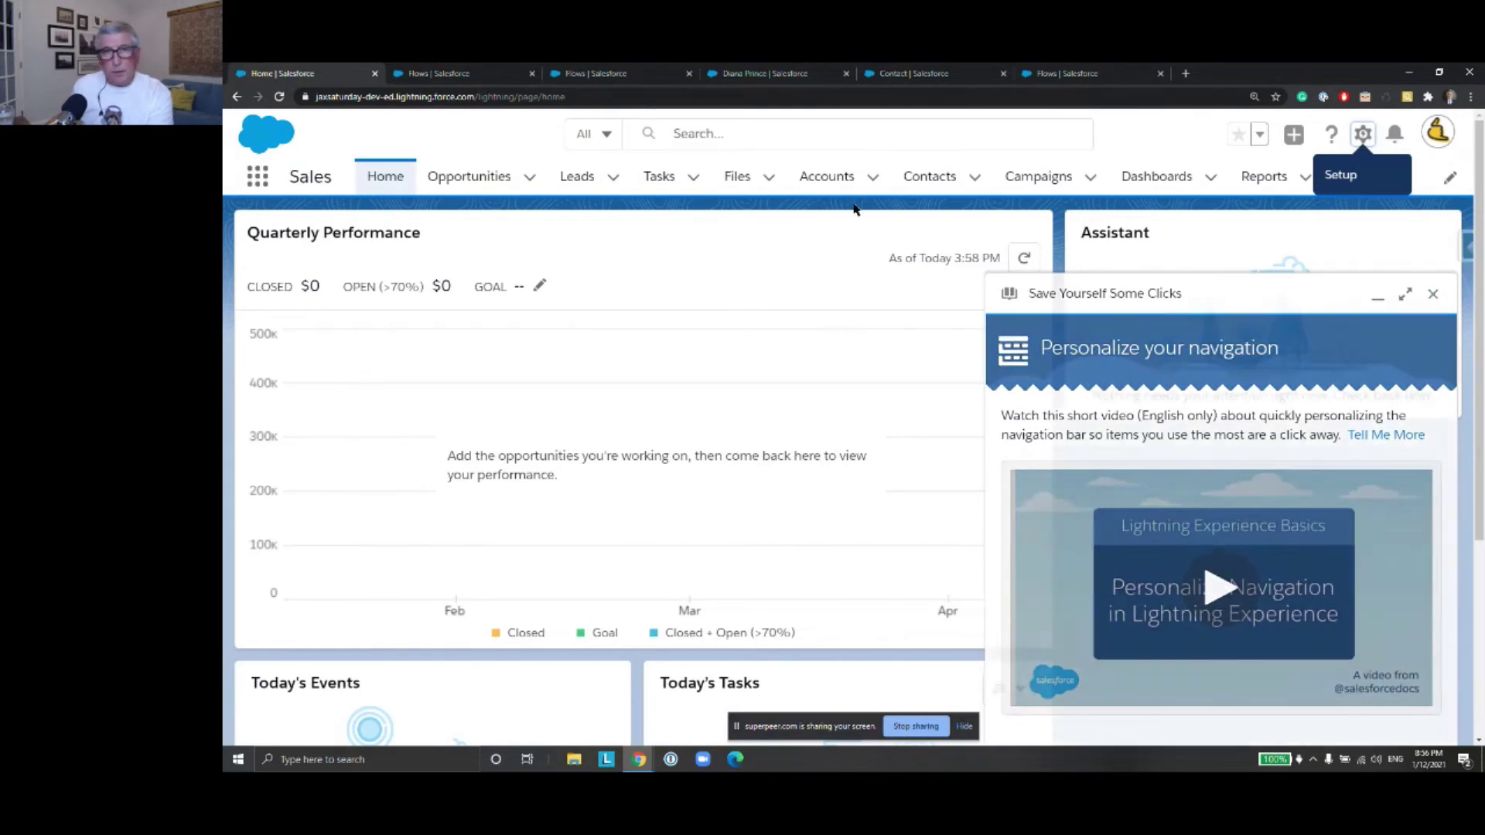
pyautogui.click(696, 137)
pyautogui.write('dian')
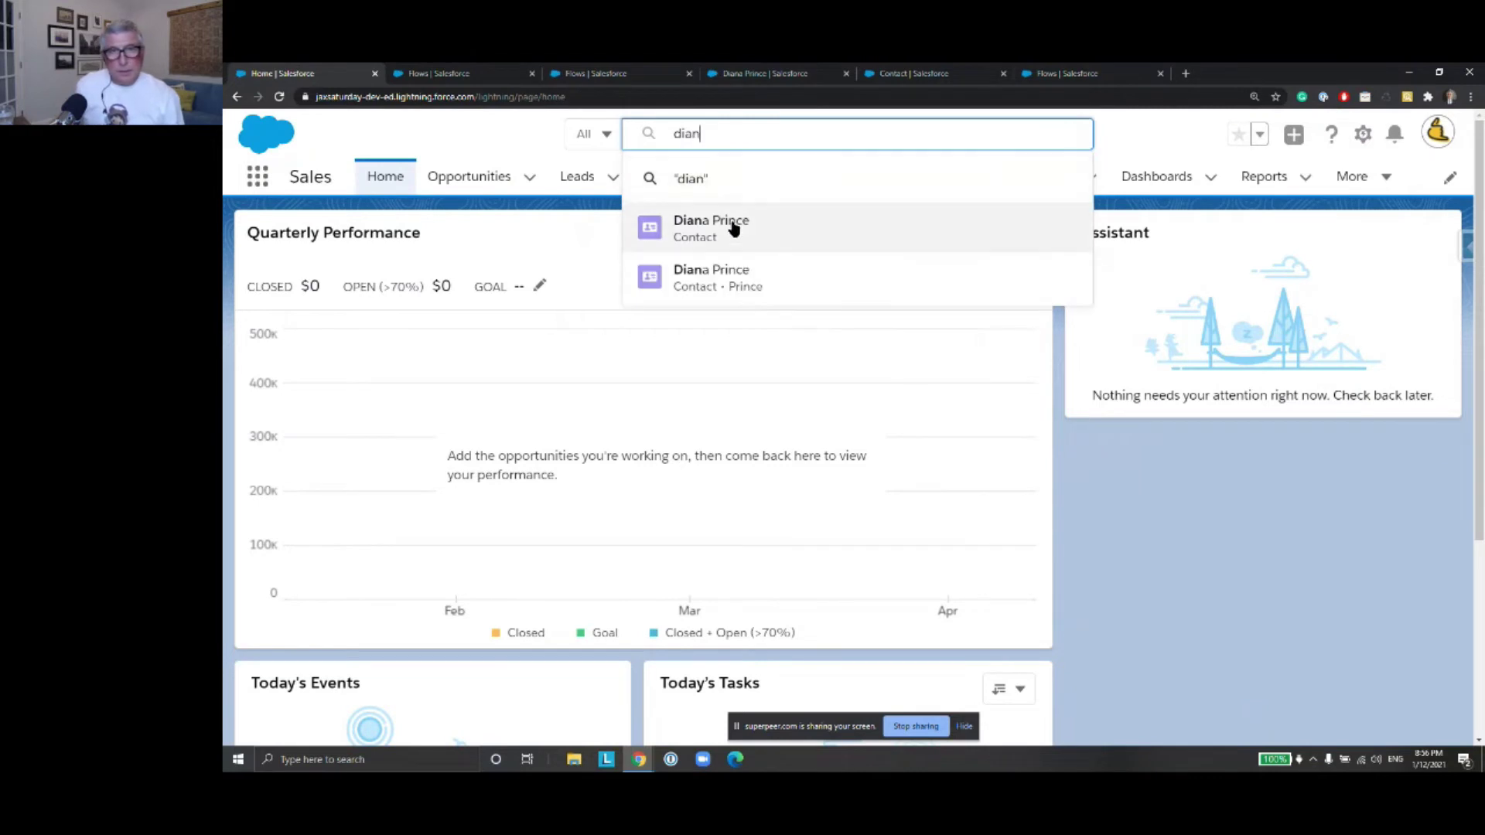
pyautogui.click(731, 227)
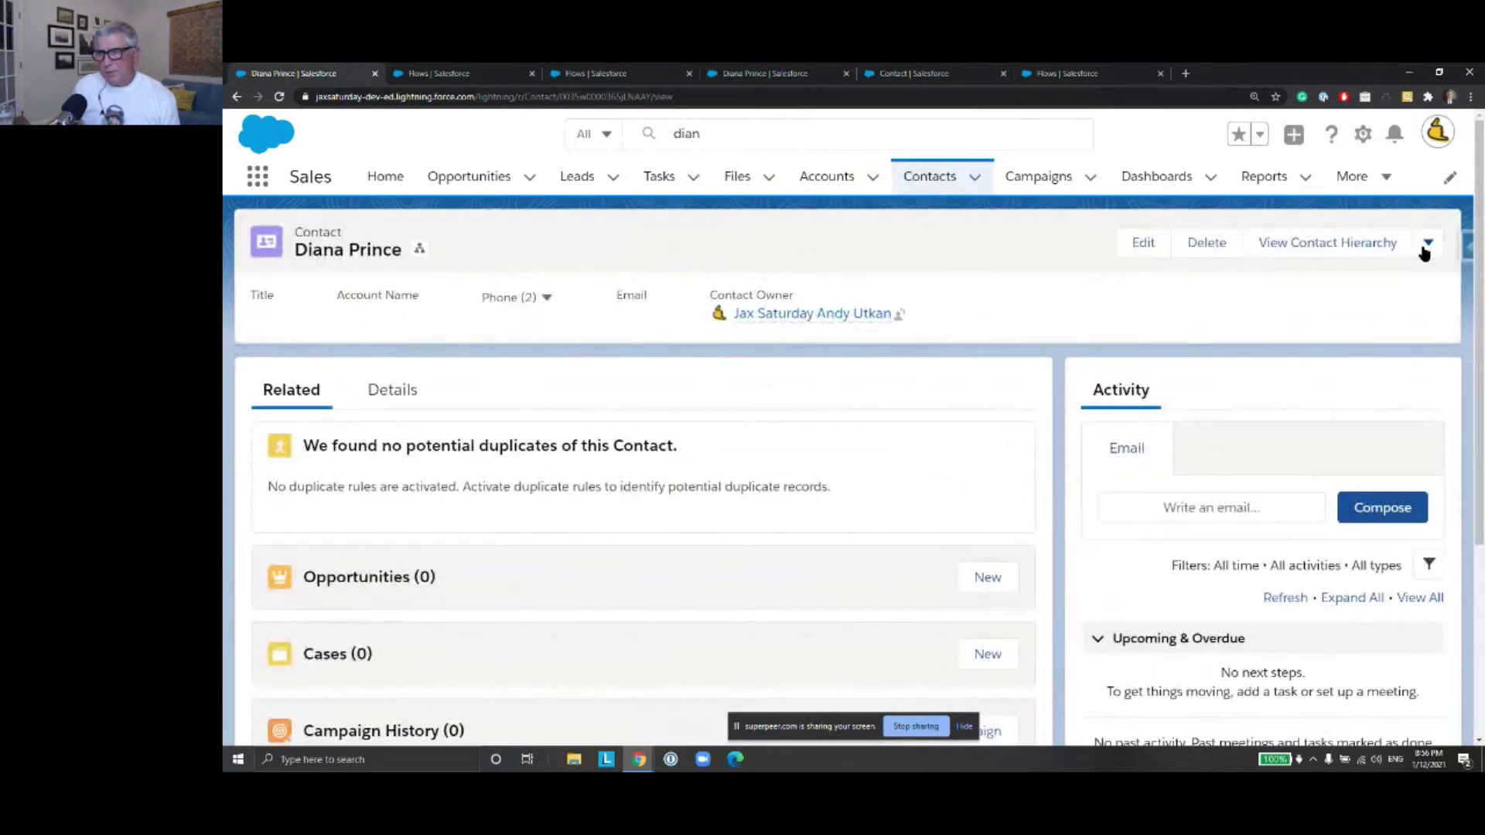
pyautogui.click(1427, 243)
pyautogui.click(1425, 250)
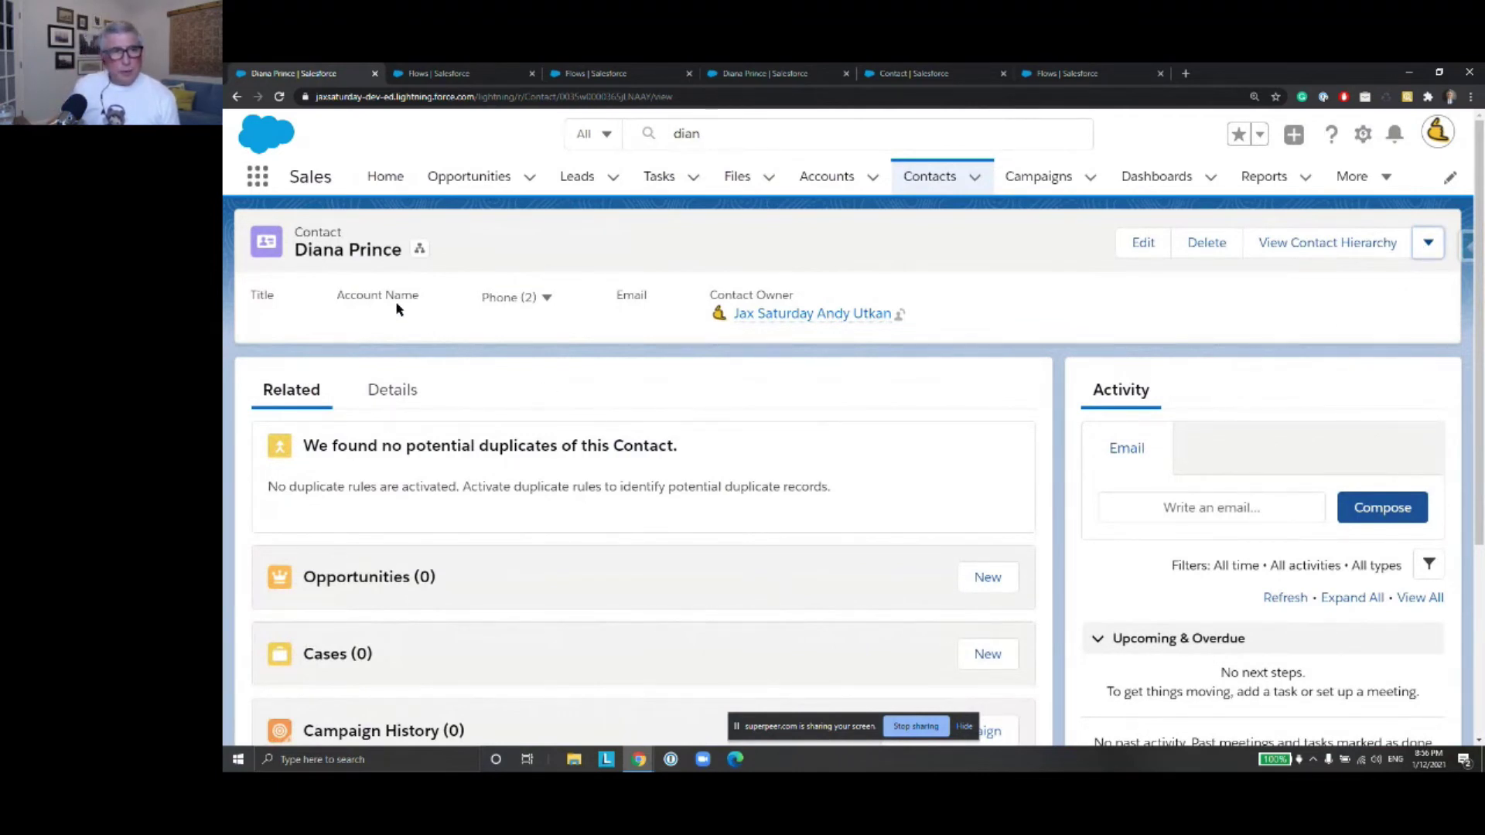
# Show the Details tab with Loan Amount 48,000.00, Term 12 and a blank Loan Payment Amount
pyautogui.click(389, 393)
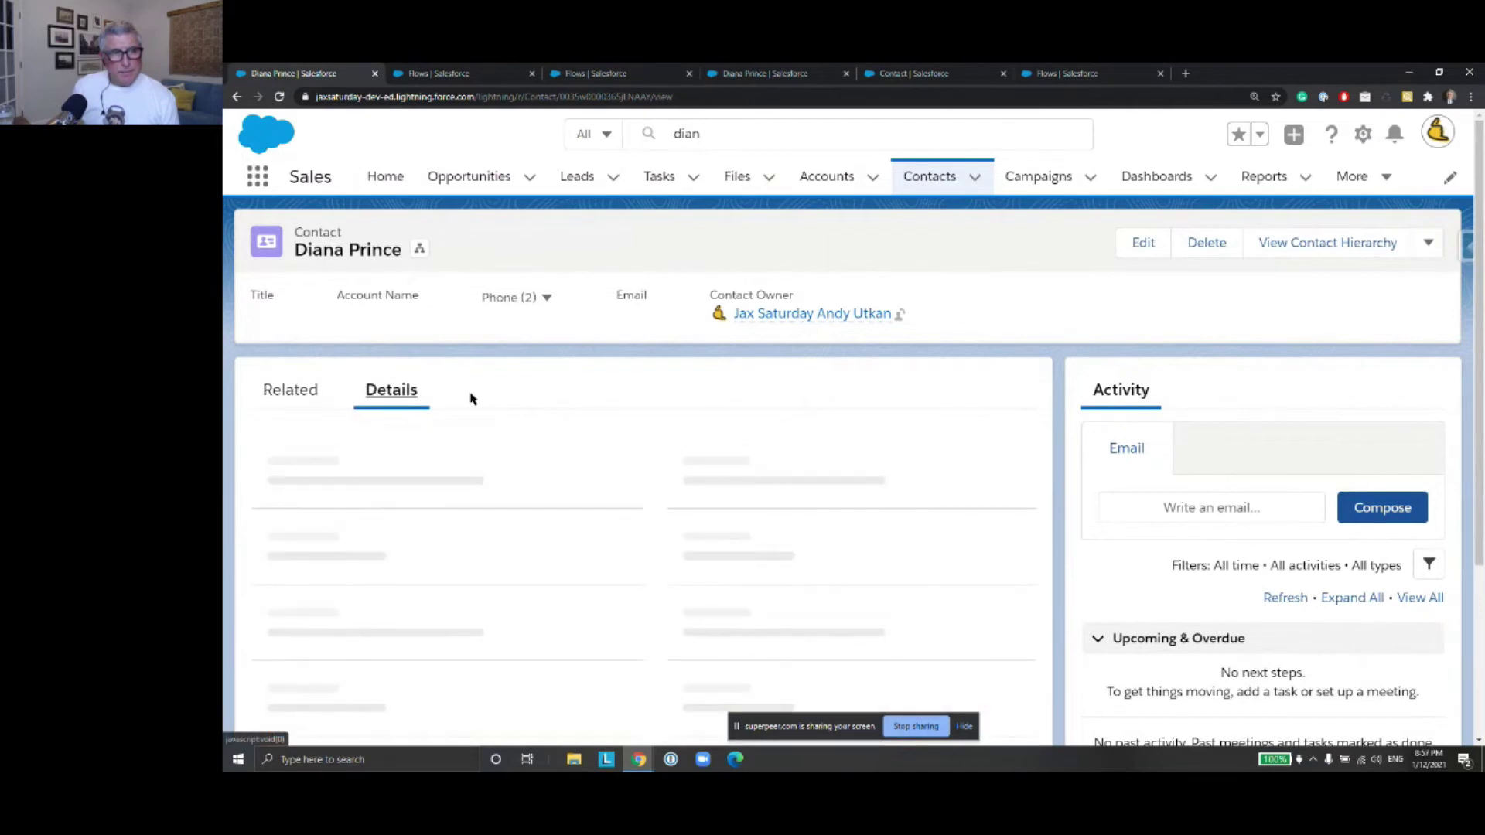
pyautogui.scroll(-3, 469, 397)
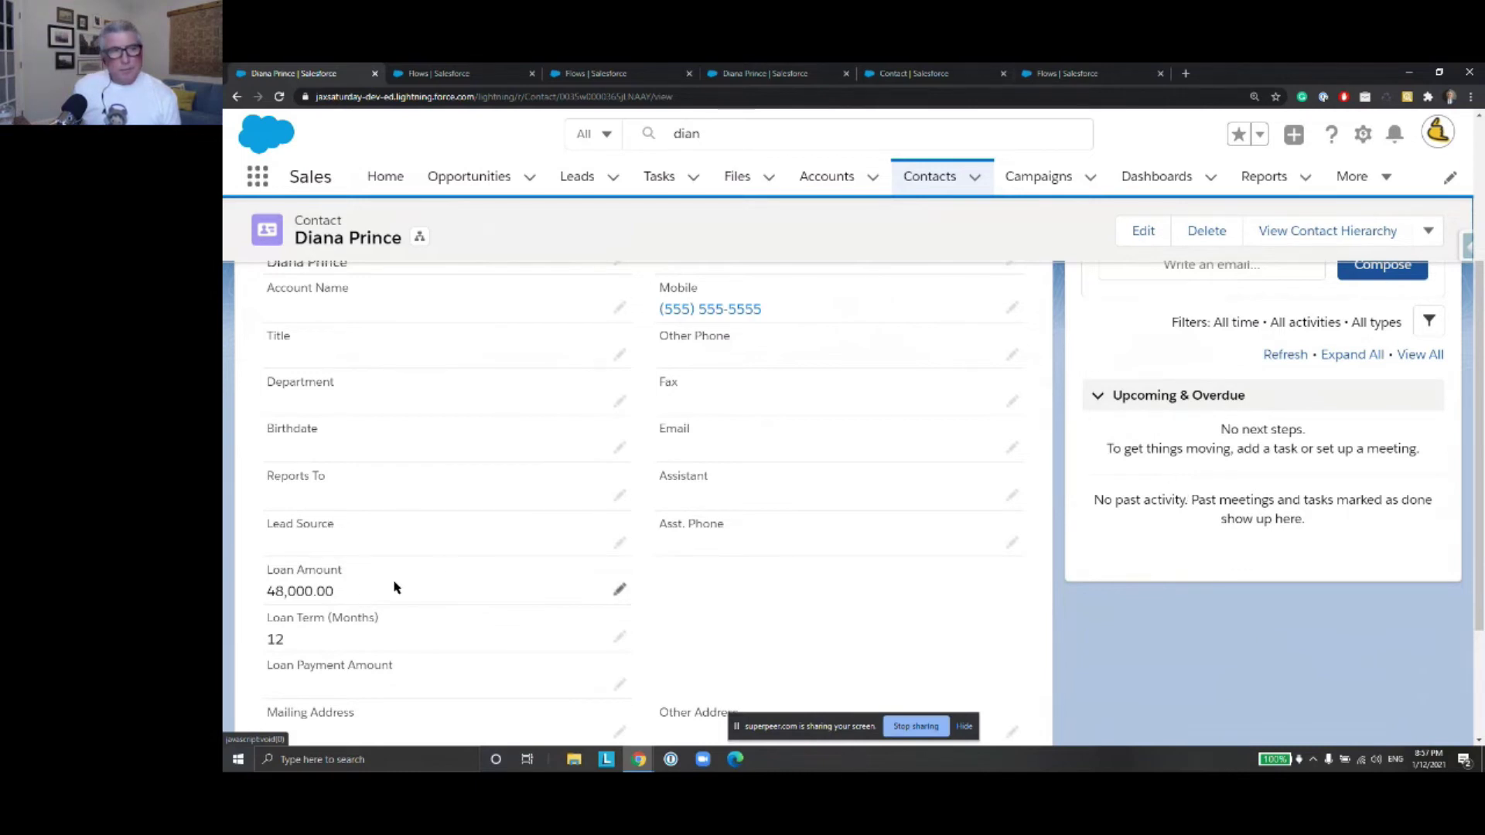
pyautogui.scroll(3, 950, 430)
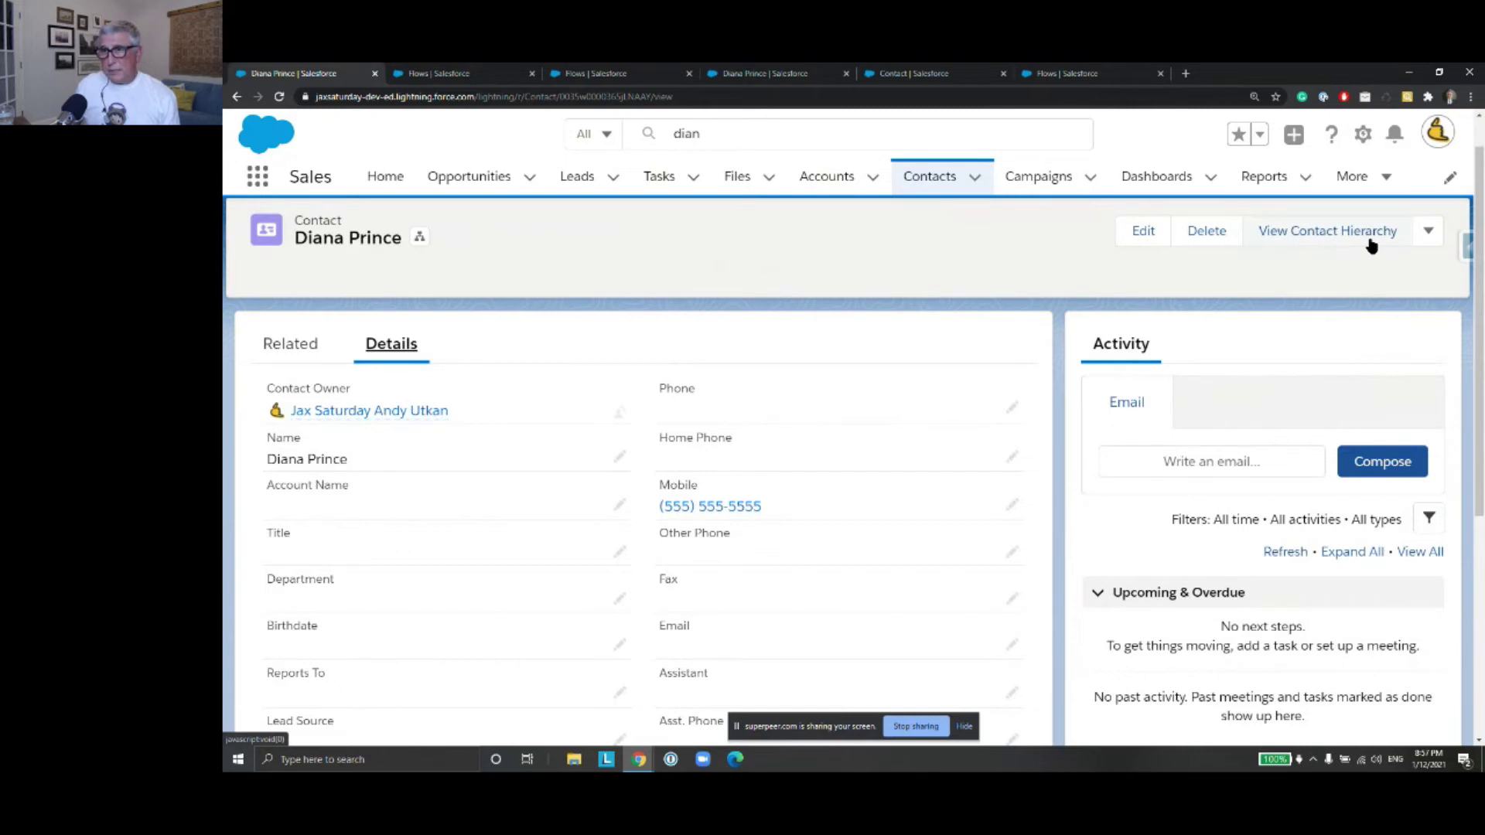
pyautogui.scroll(-5, 588, 437)
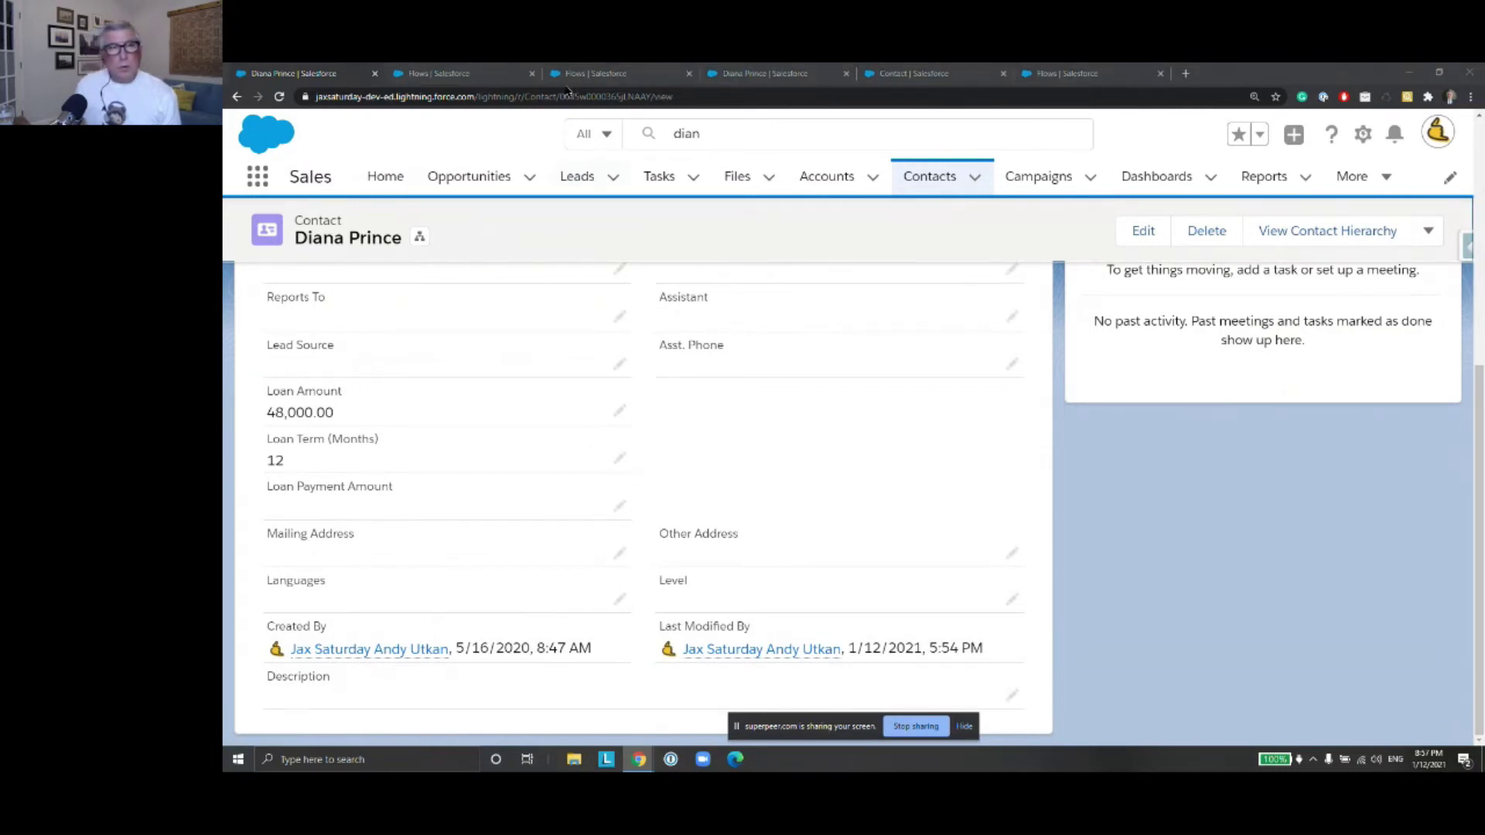
# Widen the Flow Label column on the Flows list so full flow names show
pyautogui.click(1091, 73)
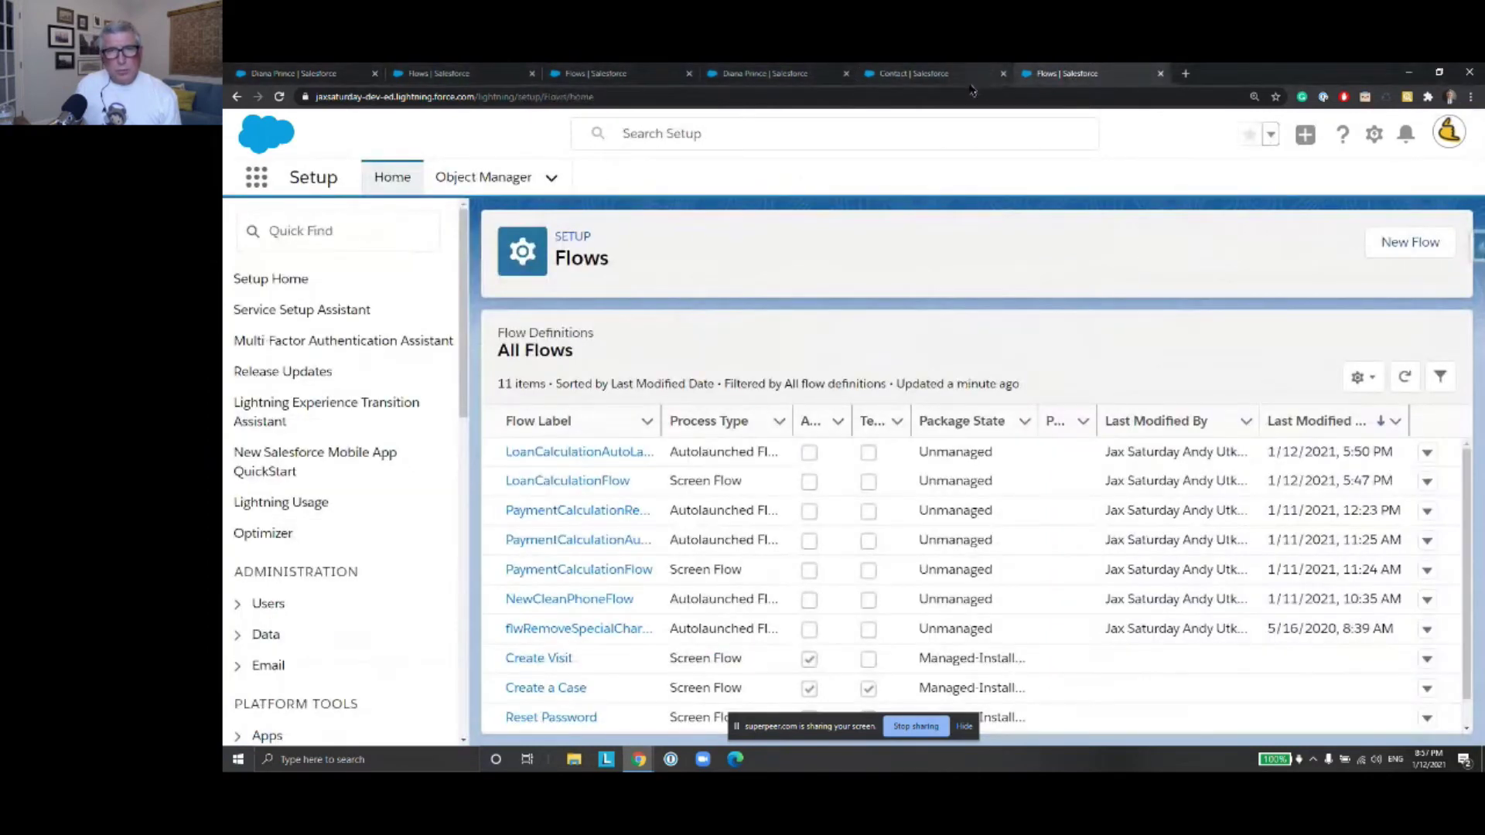
pyautogui.click(941, 78)
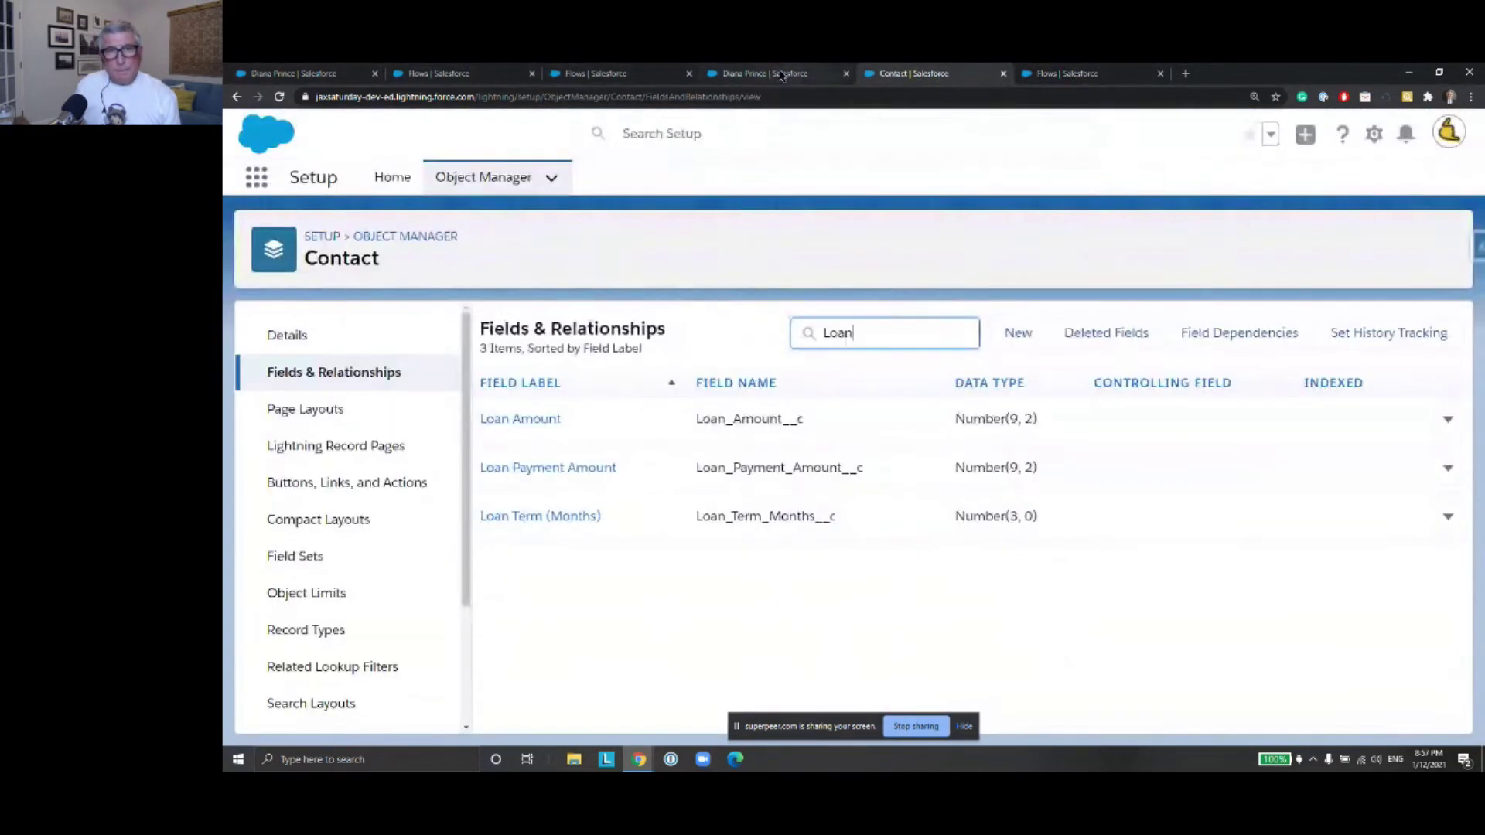
pyautogui.click(778, 74)
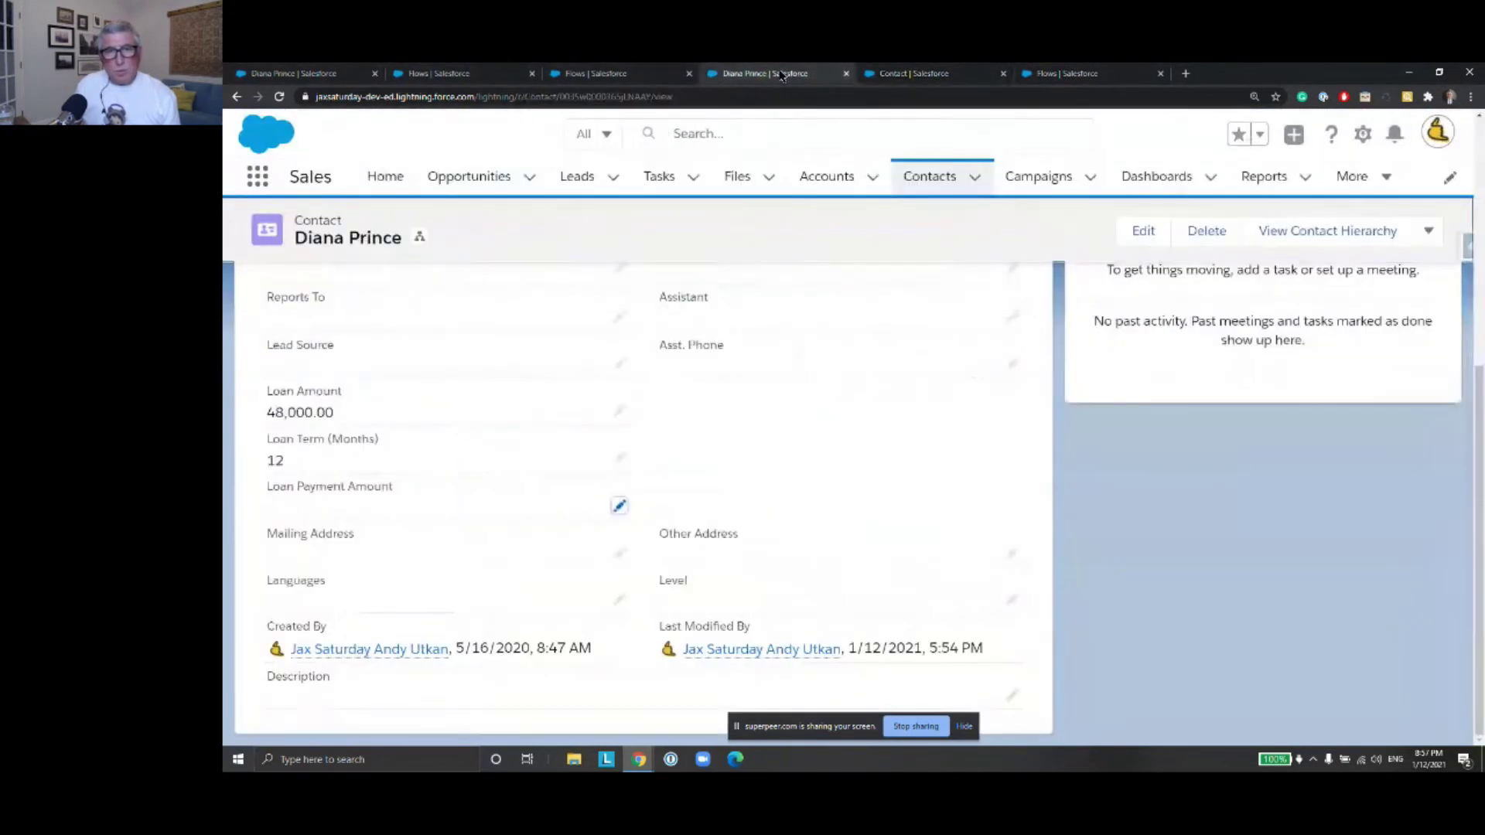
pyautogui.click(644, 79)
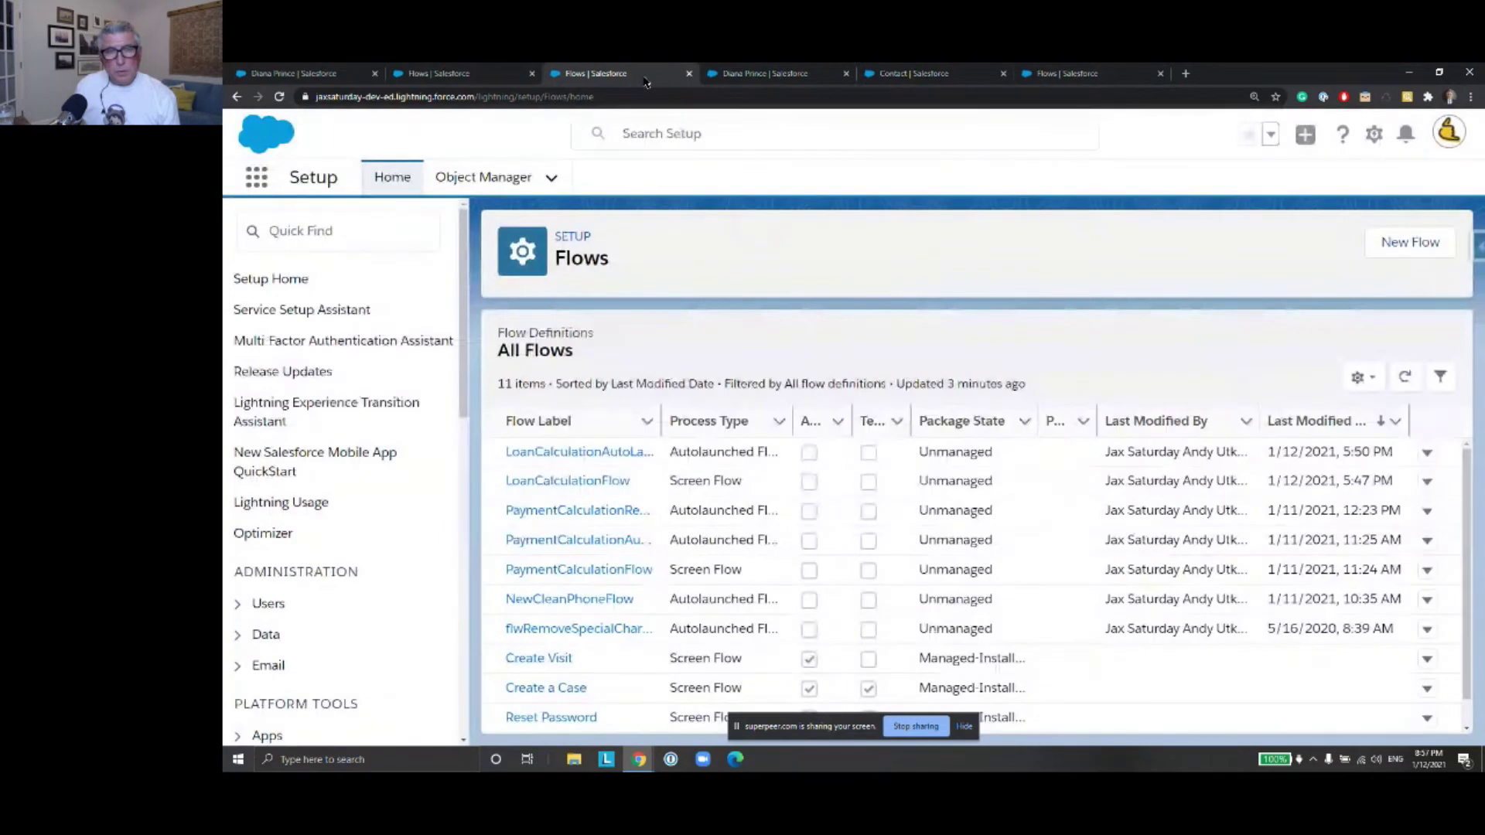
pyautogui.click(463, 71)
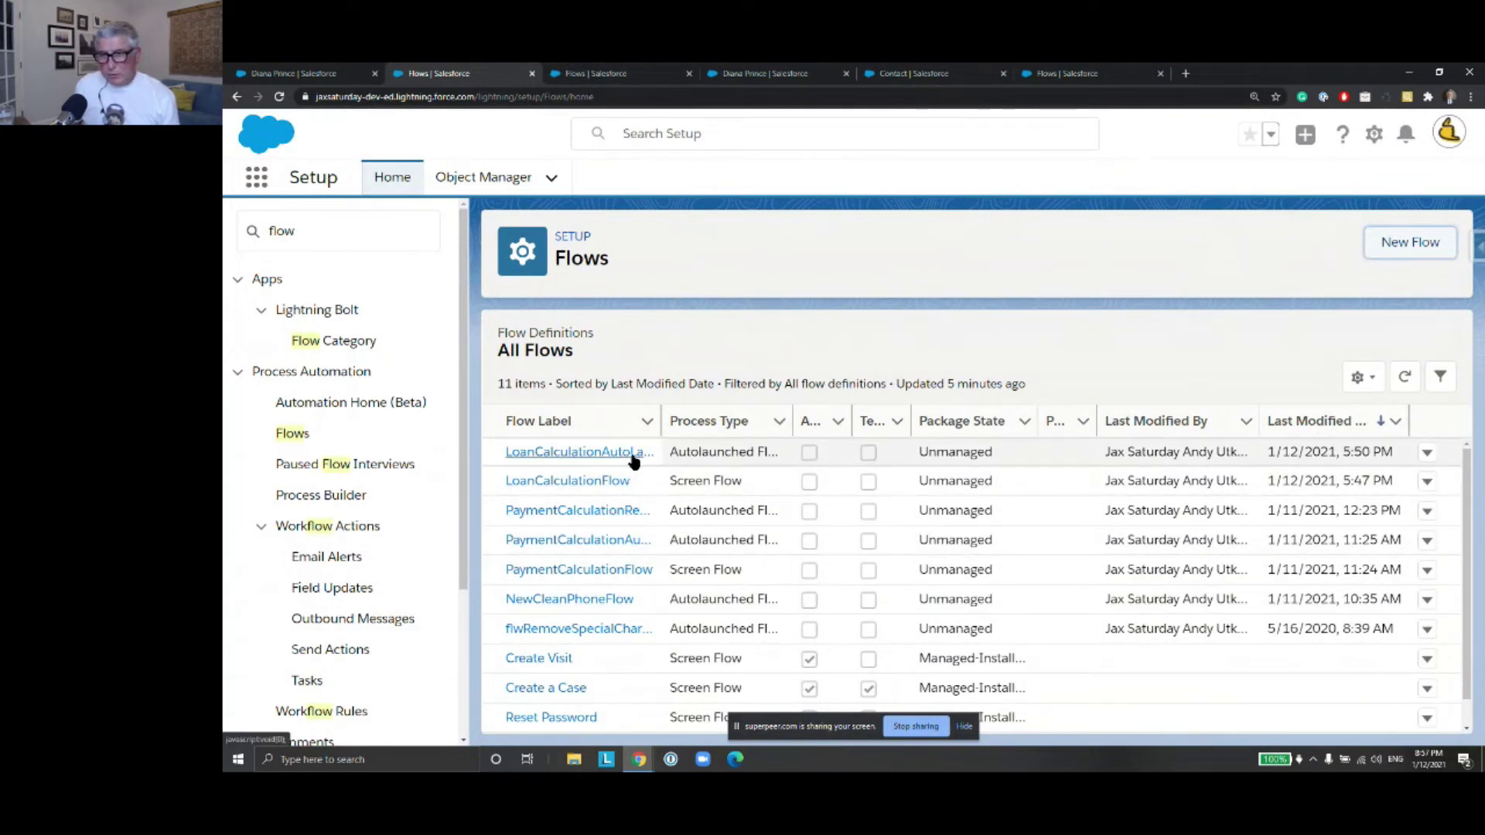
pyautogui.moveTo(662, 421); pyautogui.dragTo(790, 421)
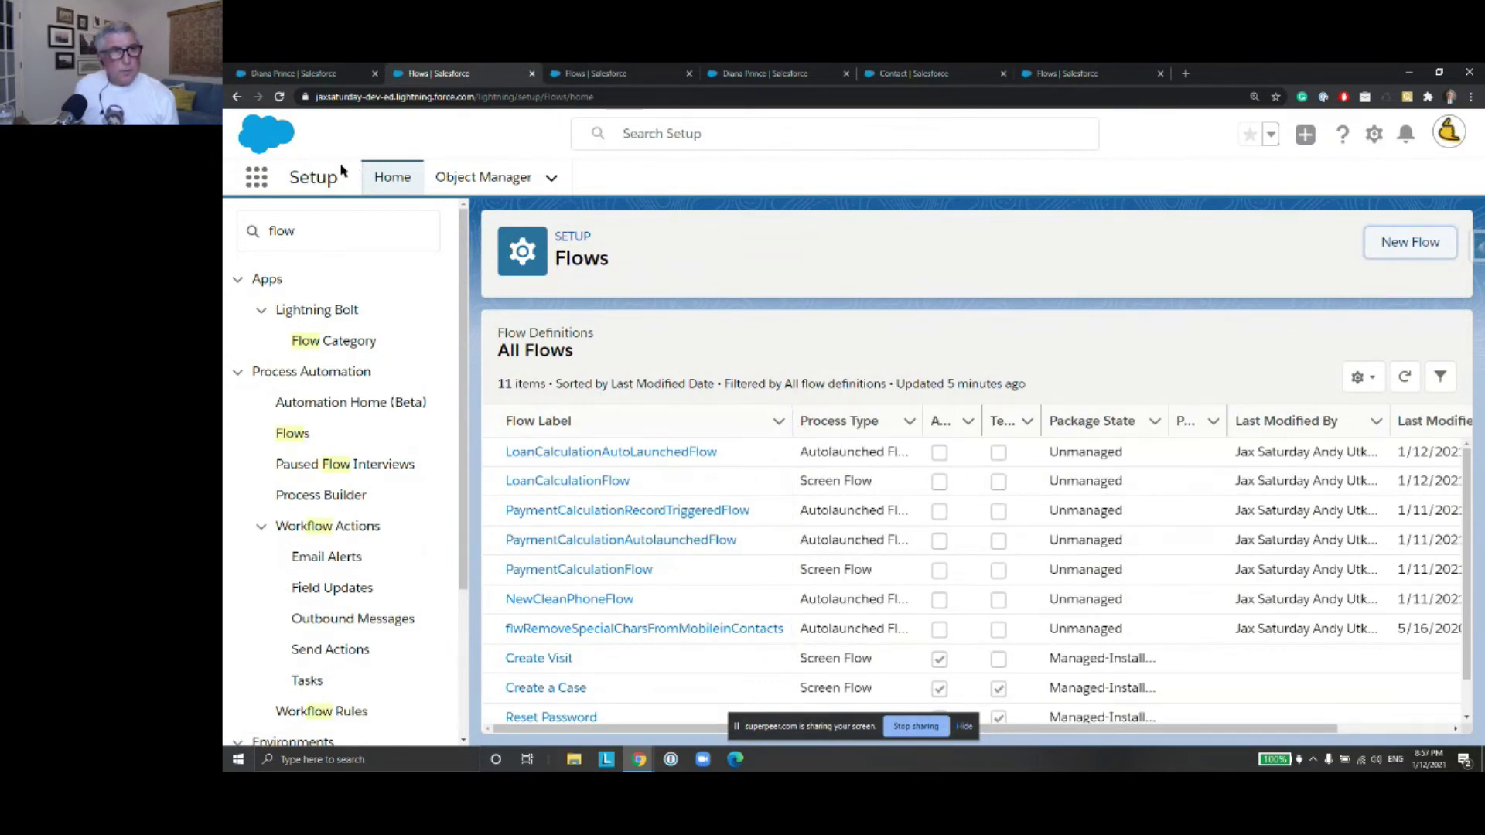
# Reload the Flows list, close the duplicate Flows tab, and open PaymentCalculationRecordTriggeredFlow
pyautogui.click(279, 97)
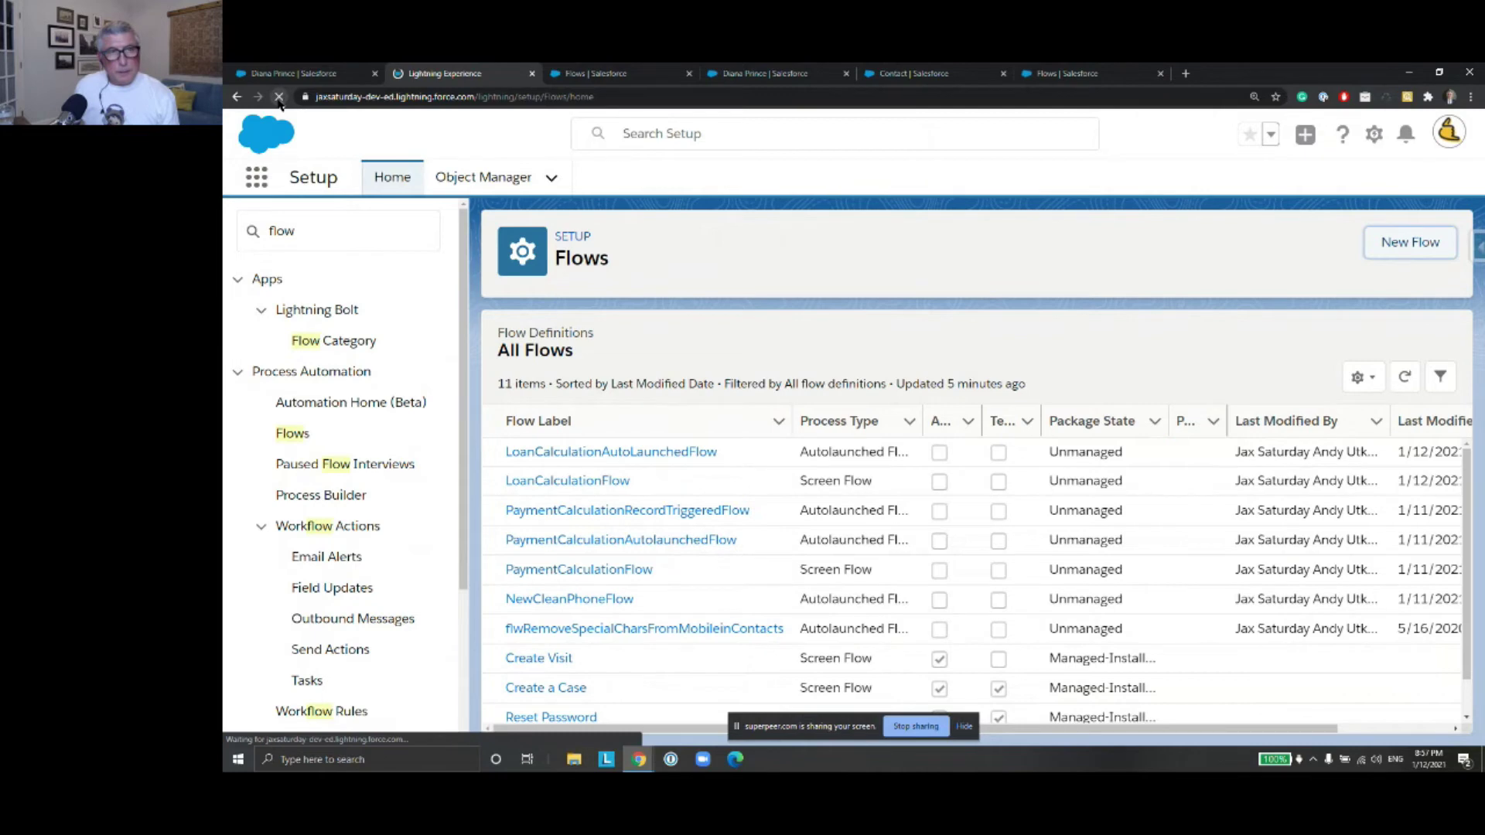
pyautogui.click(604, 75)
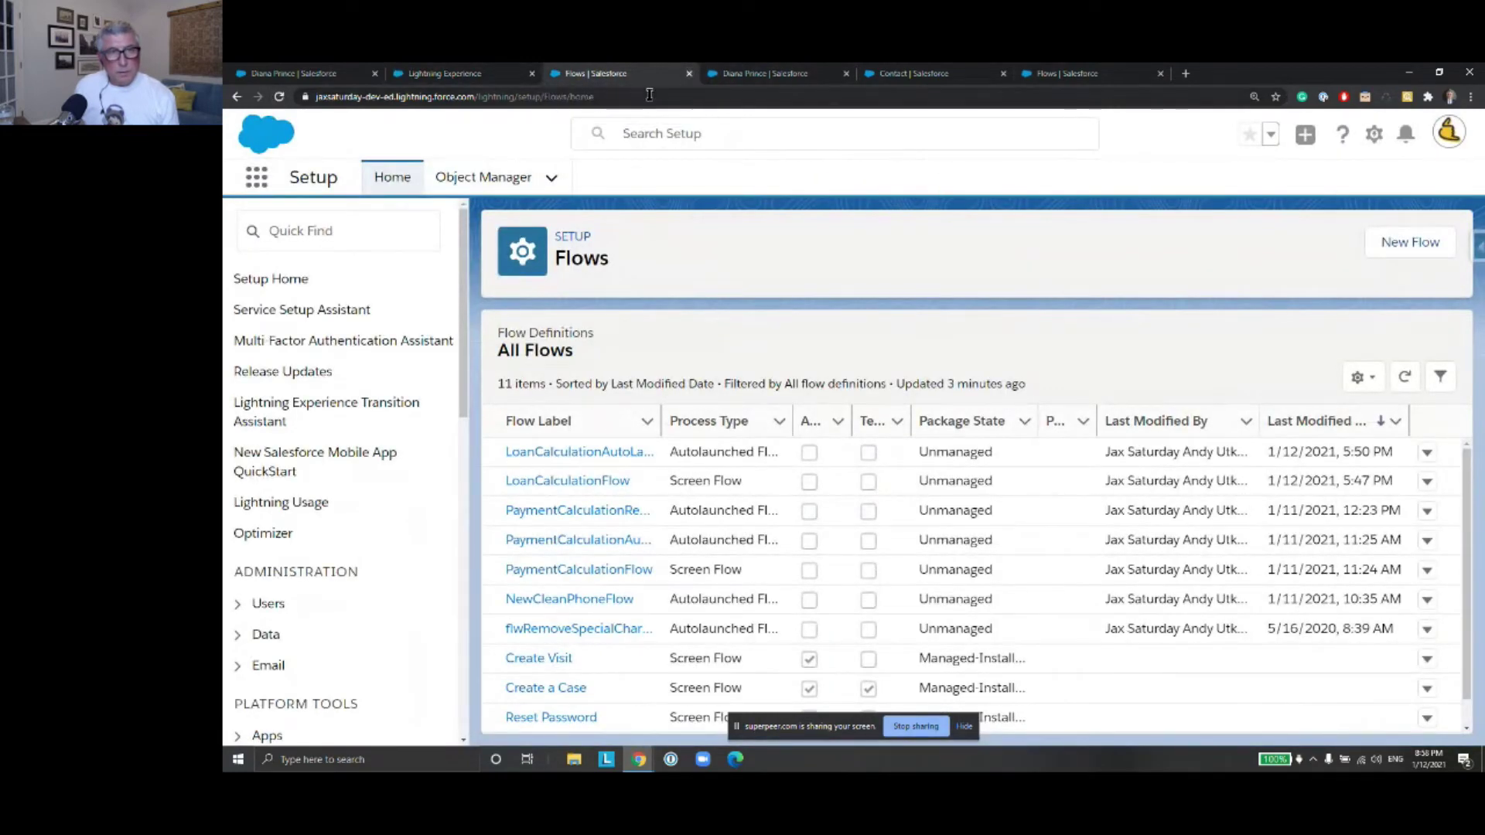
pyautogui.click(689, 75)
pyautogui.click(480, 75)
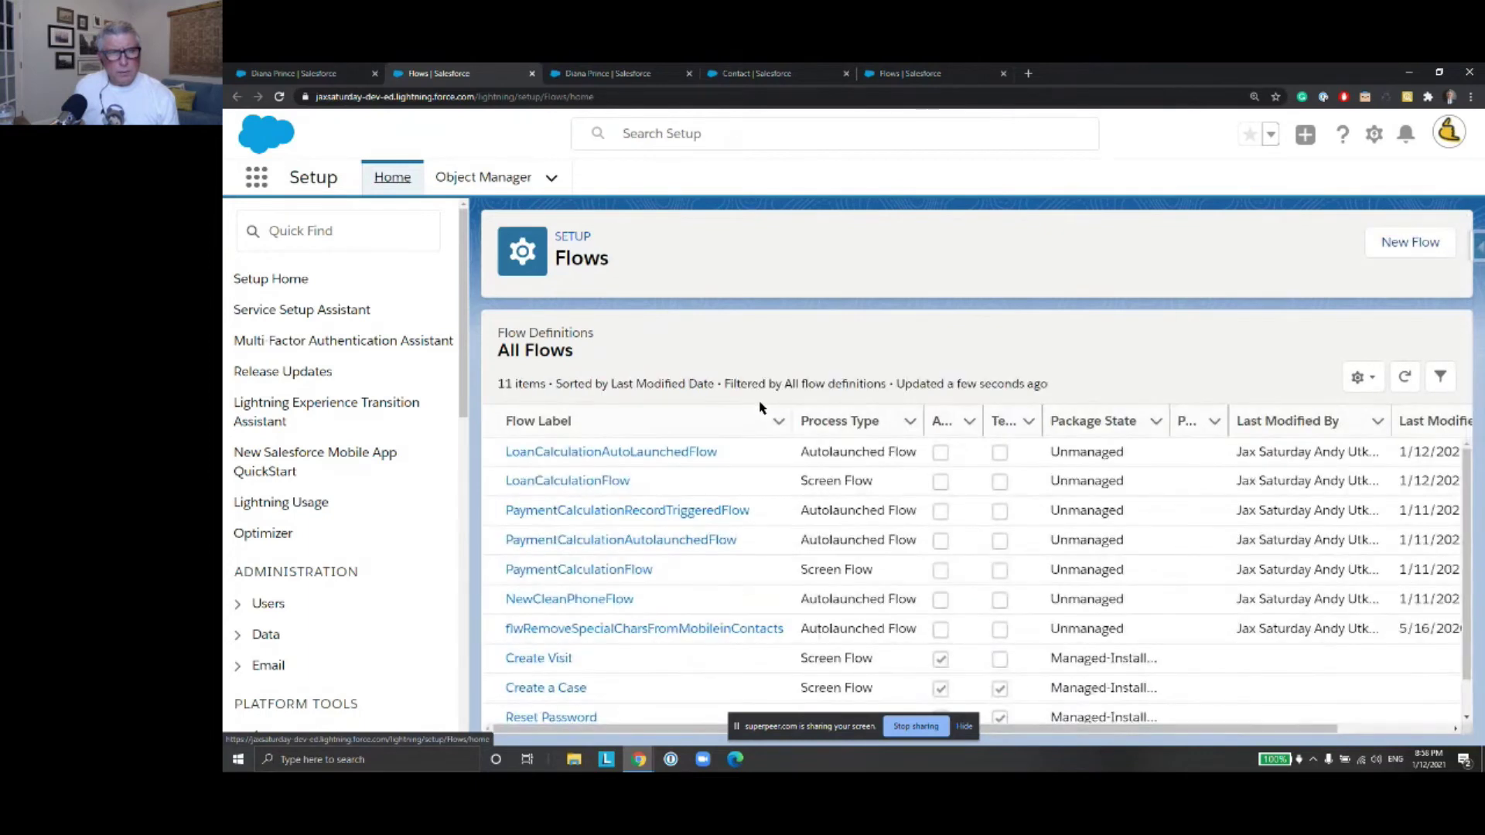
pyautogui.click(643, 519)
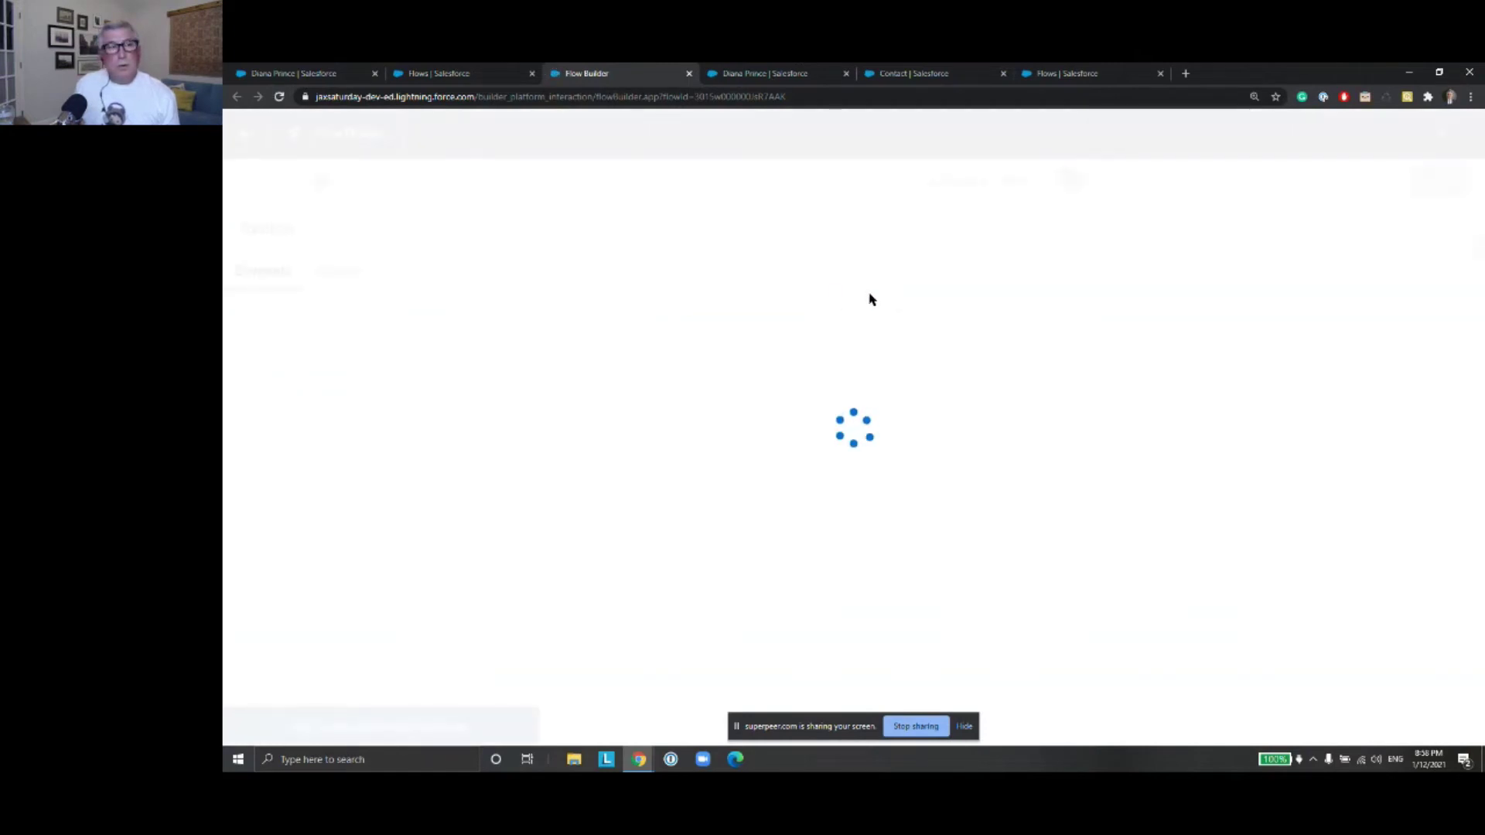
# Collapse the Start card to view PaymentCalculationRecordTriggeredFlow V3, then close its builder tab
pyautogui.click(1254, 321)
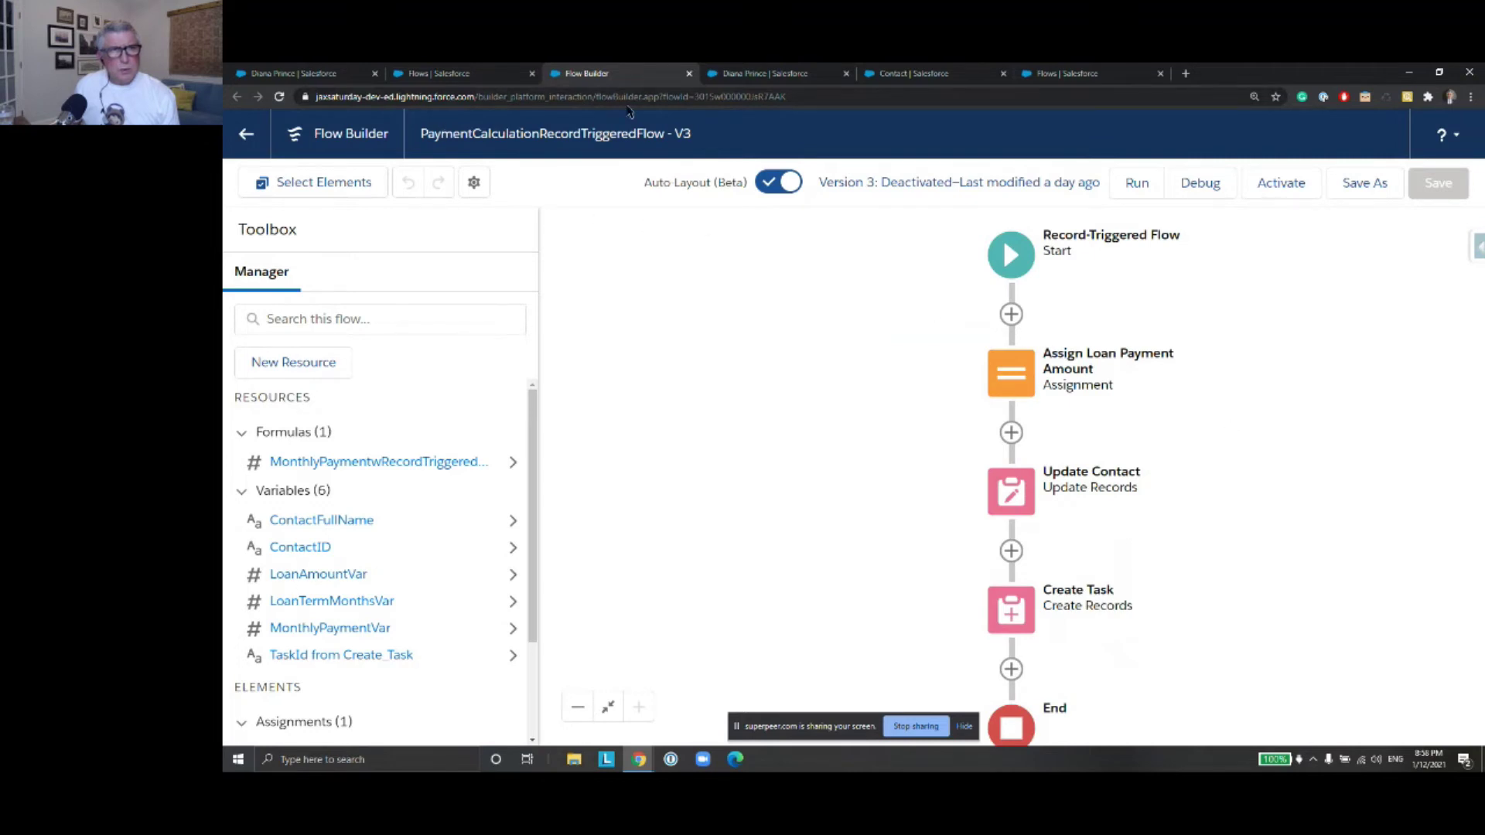
pyautogui.click(690, 74)
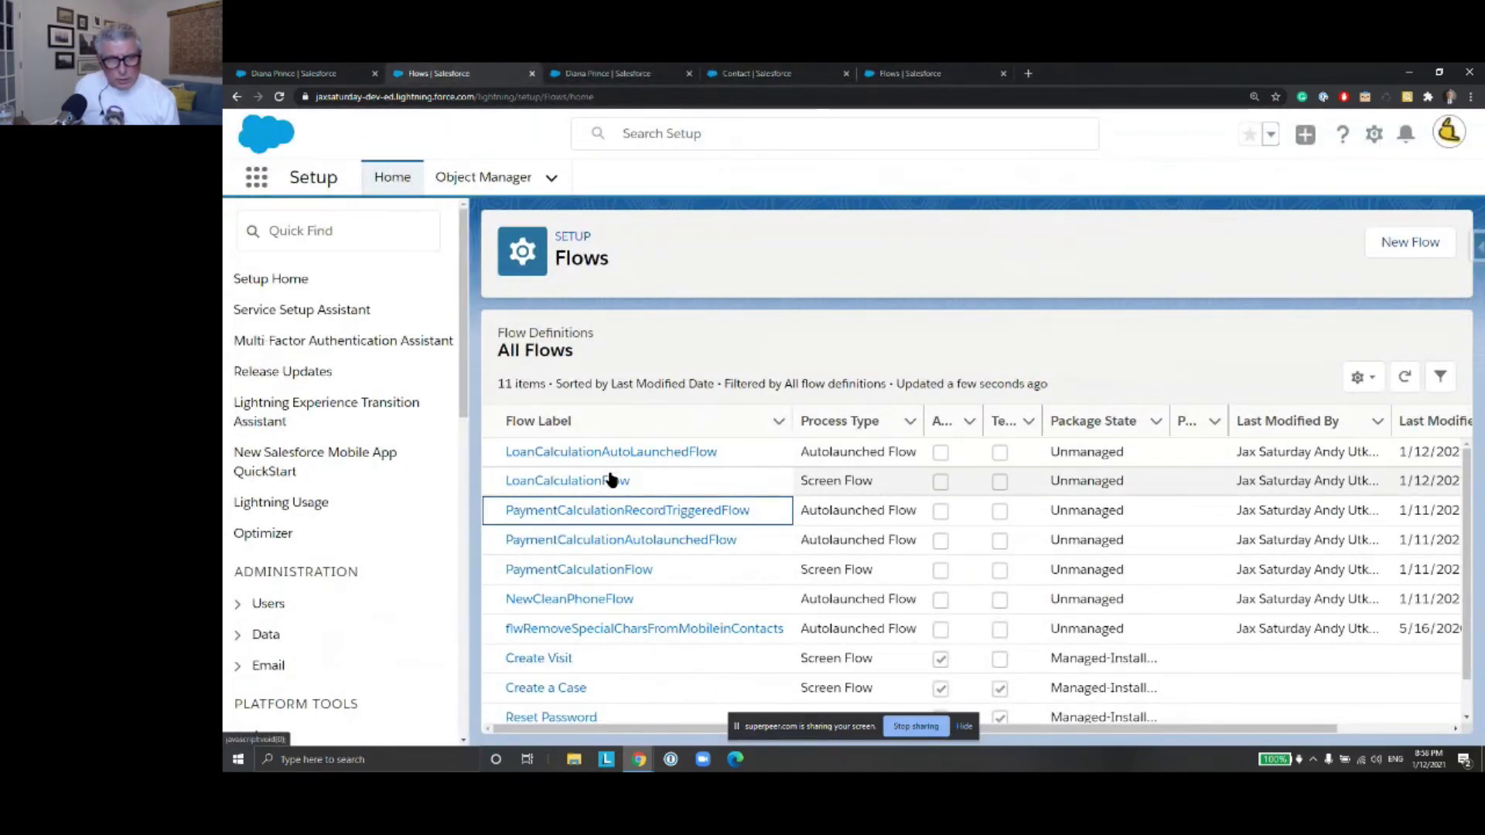
# Sort the All Flows list by Last Modified By, then reverse the sort order
pyautogui.scroll(-1, 647, 485)
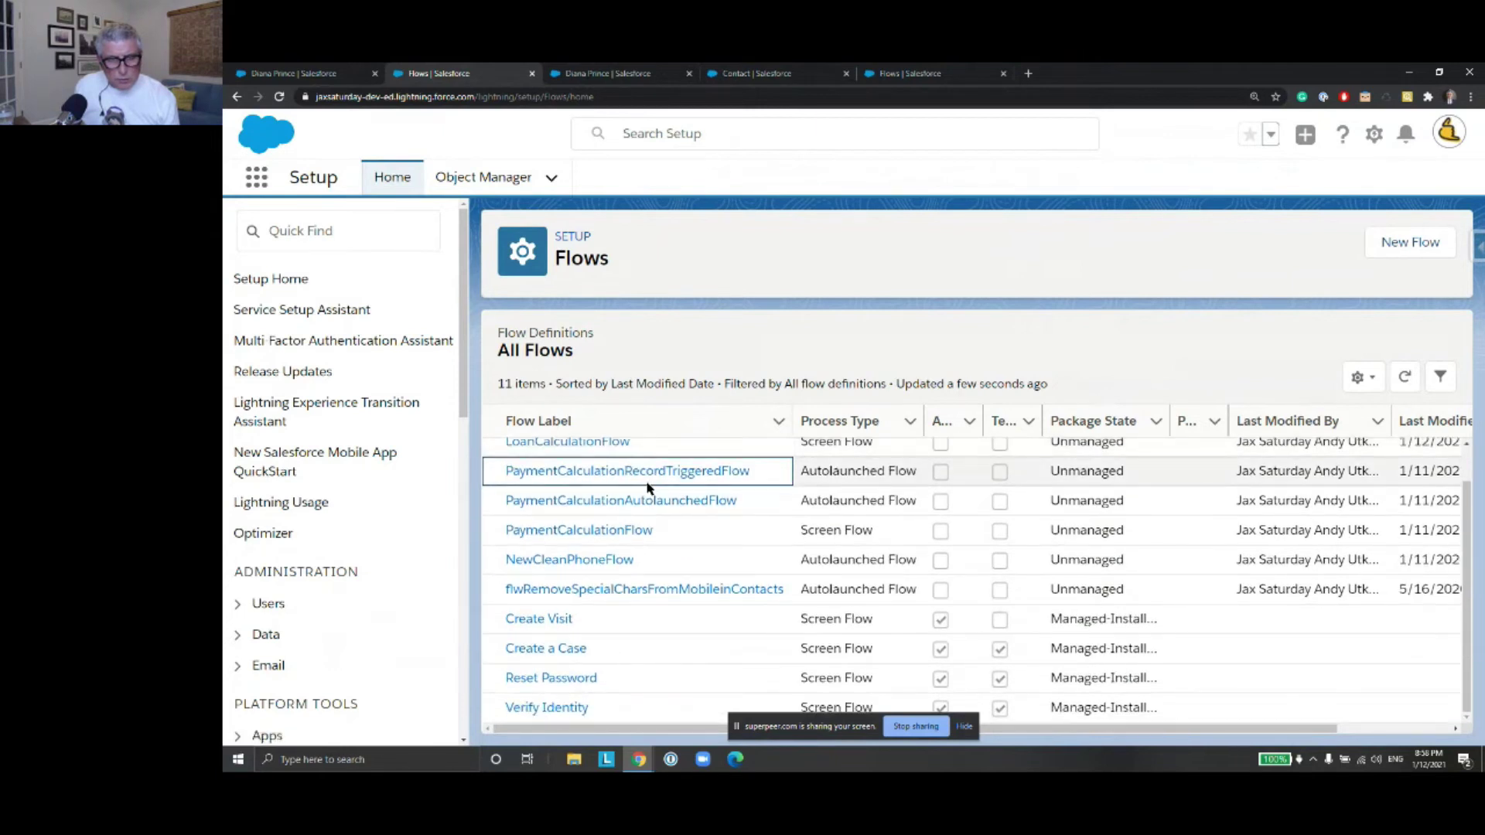
pyautogui.scroll(1, 627, 483)
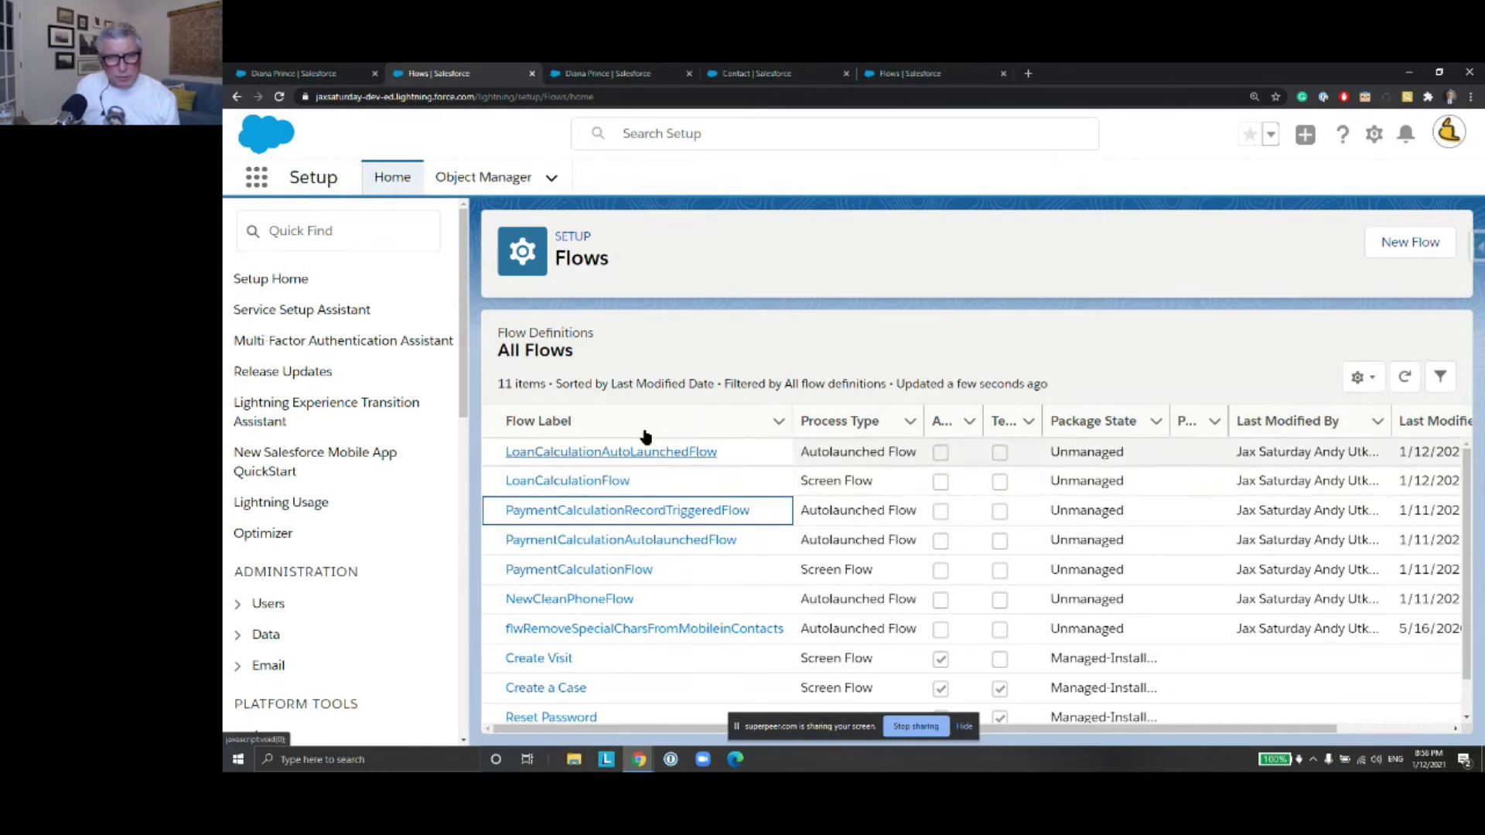
pyautogui.click(1320, 421)
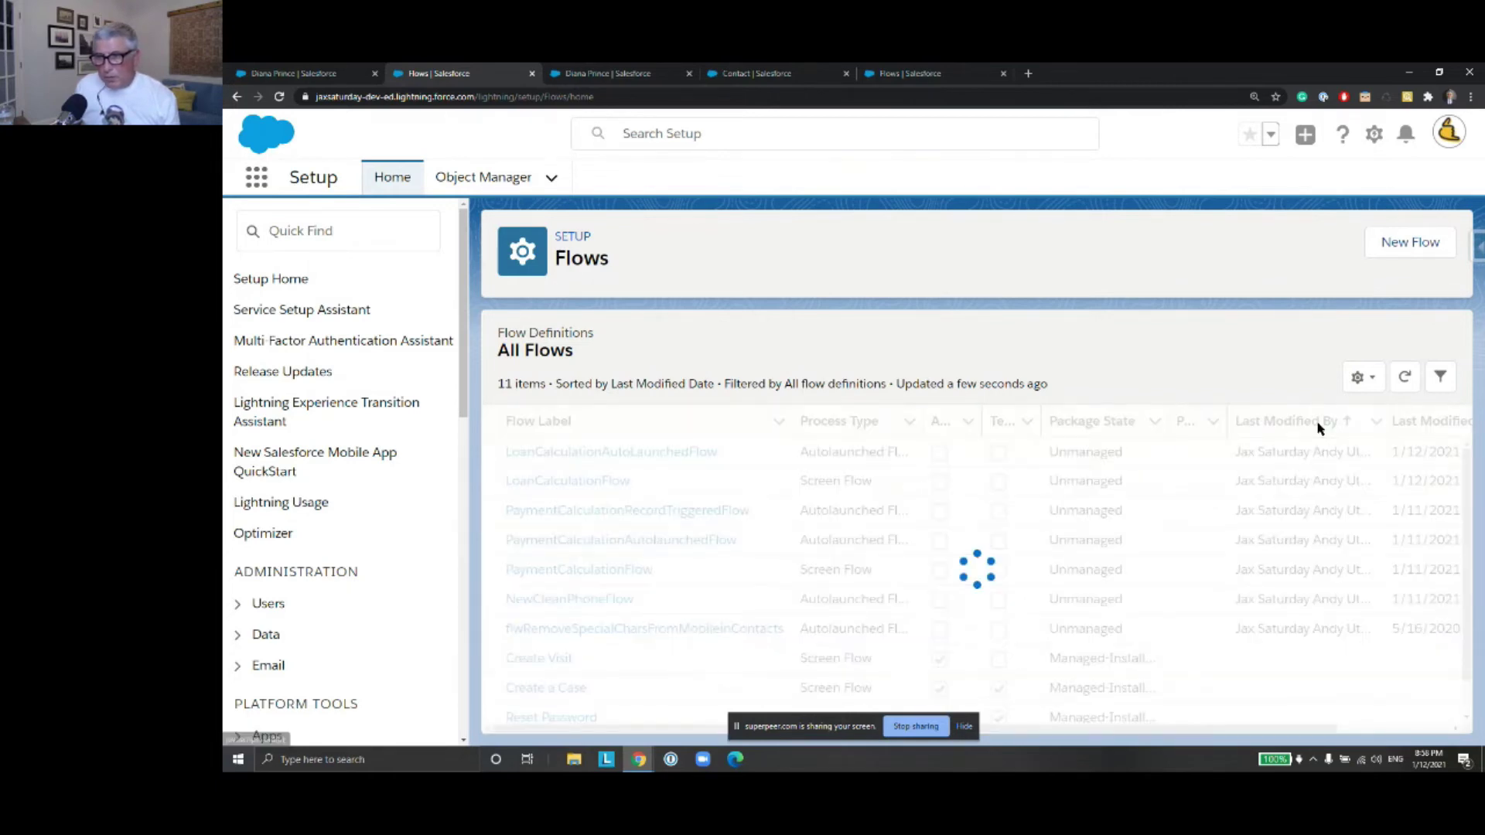
pyautogui.click(1318, 426)
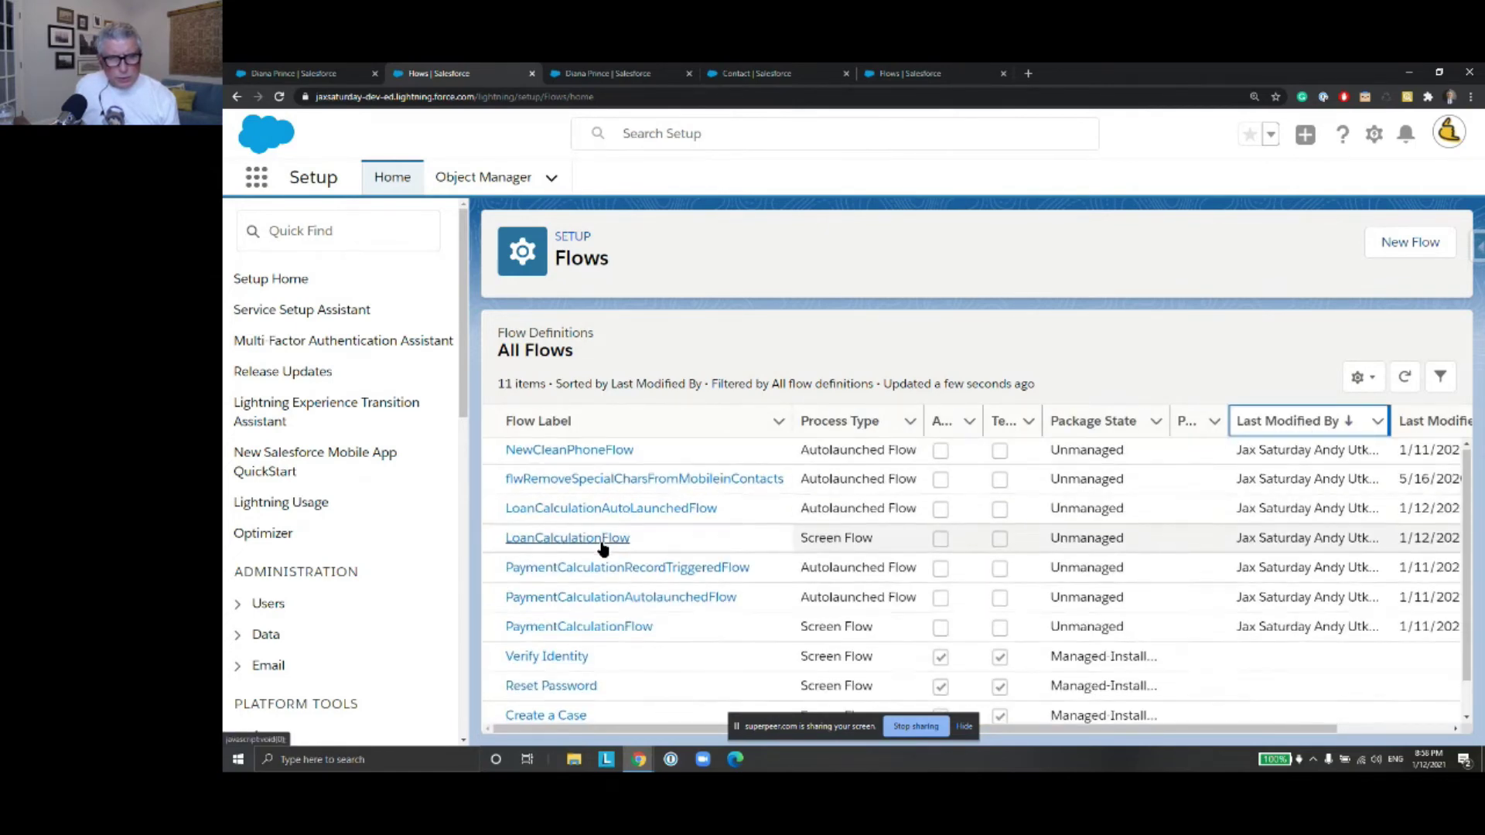
# Scroll the list right and choose View Details and Versions for LoanCalculationAutoLaunchedFlow
pyautogui.scroll(-1, 603, 546)
pyautogui.scroll(1, 601, 530)
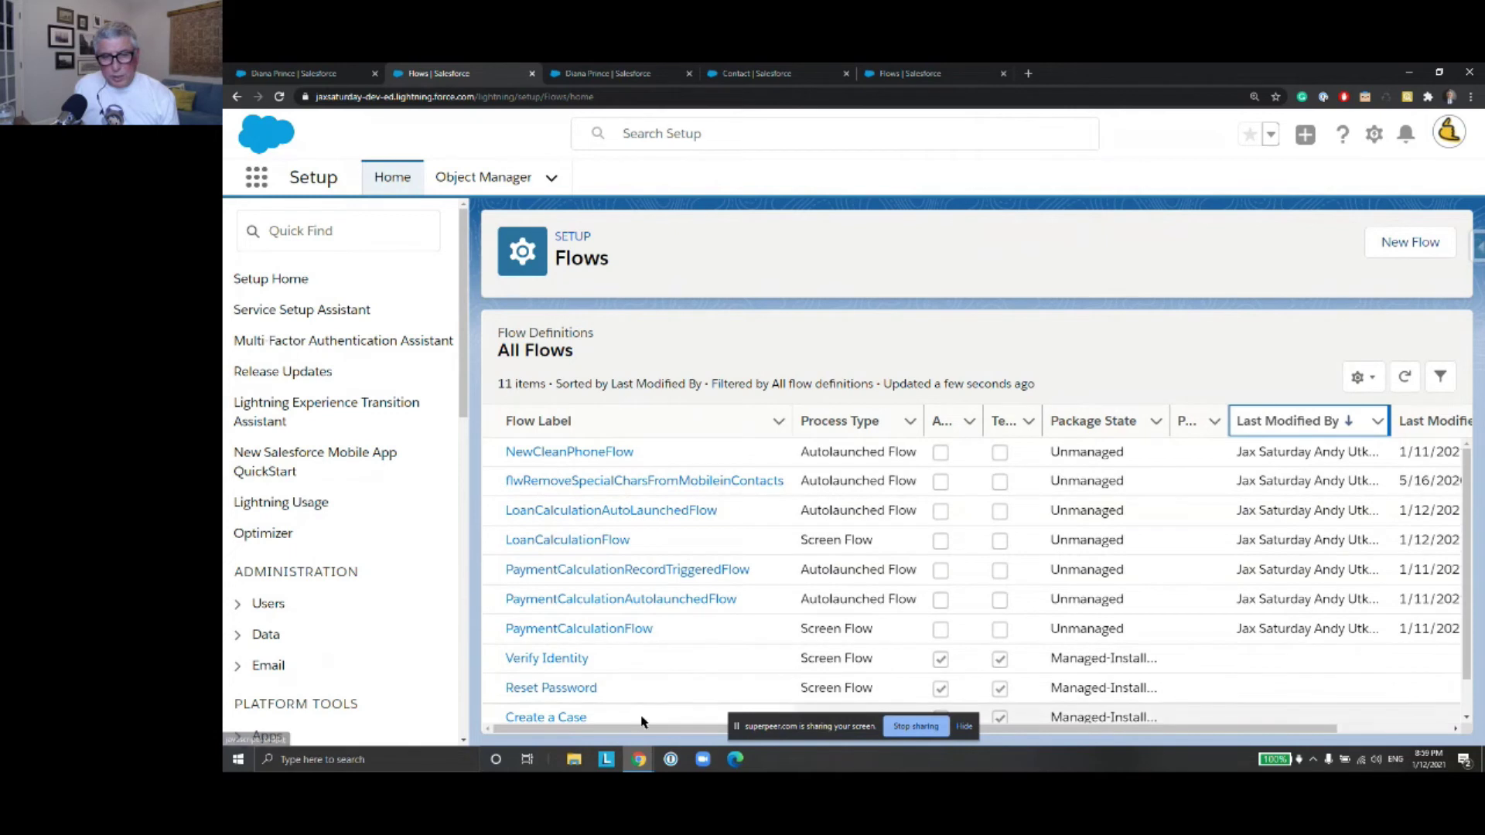
pyautogui.moveTo(641, 729)
pyautogui.mouseDown()
pyautogui.moveTo(680, 732)
pyautogui.moveTo(620, 726)
pyautogui.mouseUp()
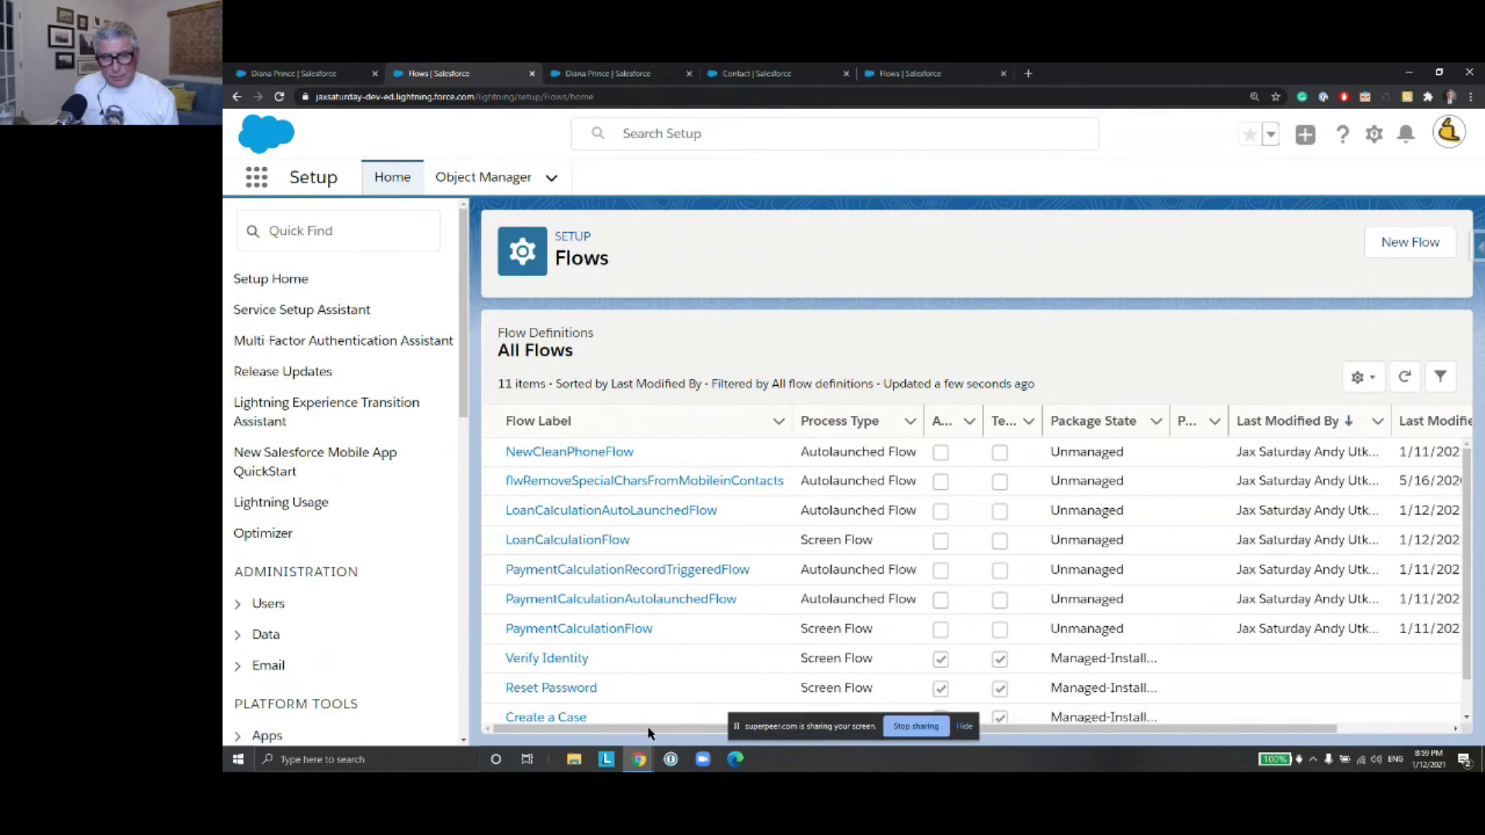
pyautogui.moveTo(665, 734); pyautogui.dragTo(827, 724)
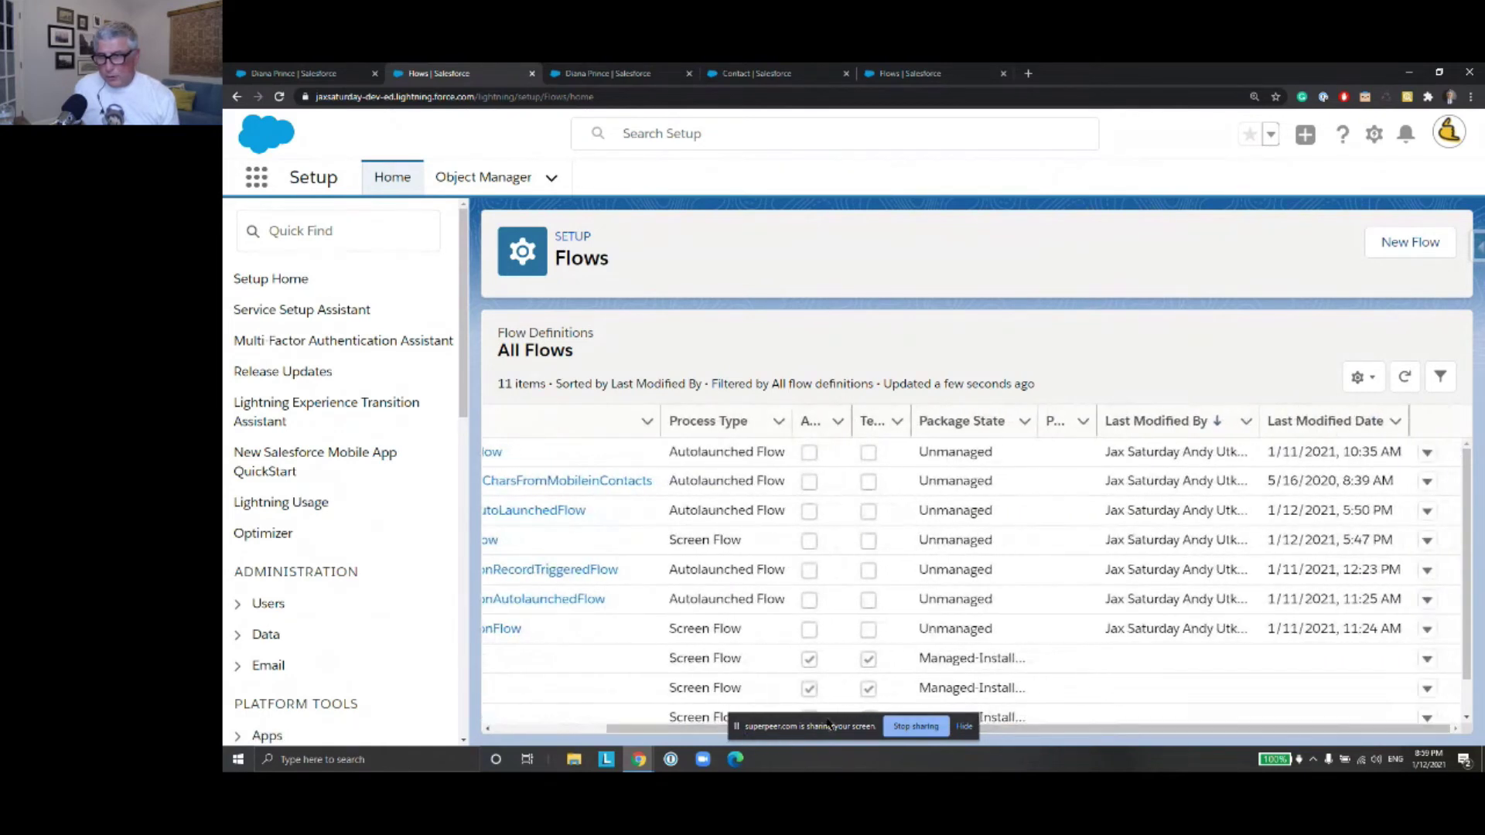
pyautogui.click(1427, 512)
pyautogui.click(1376, 553)
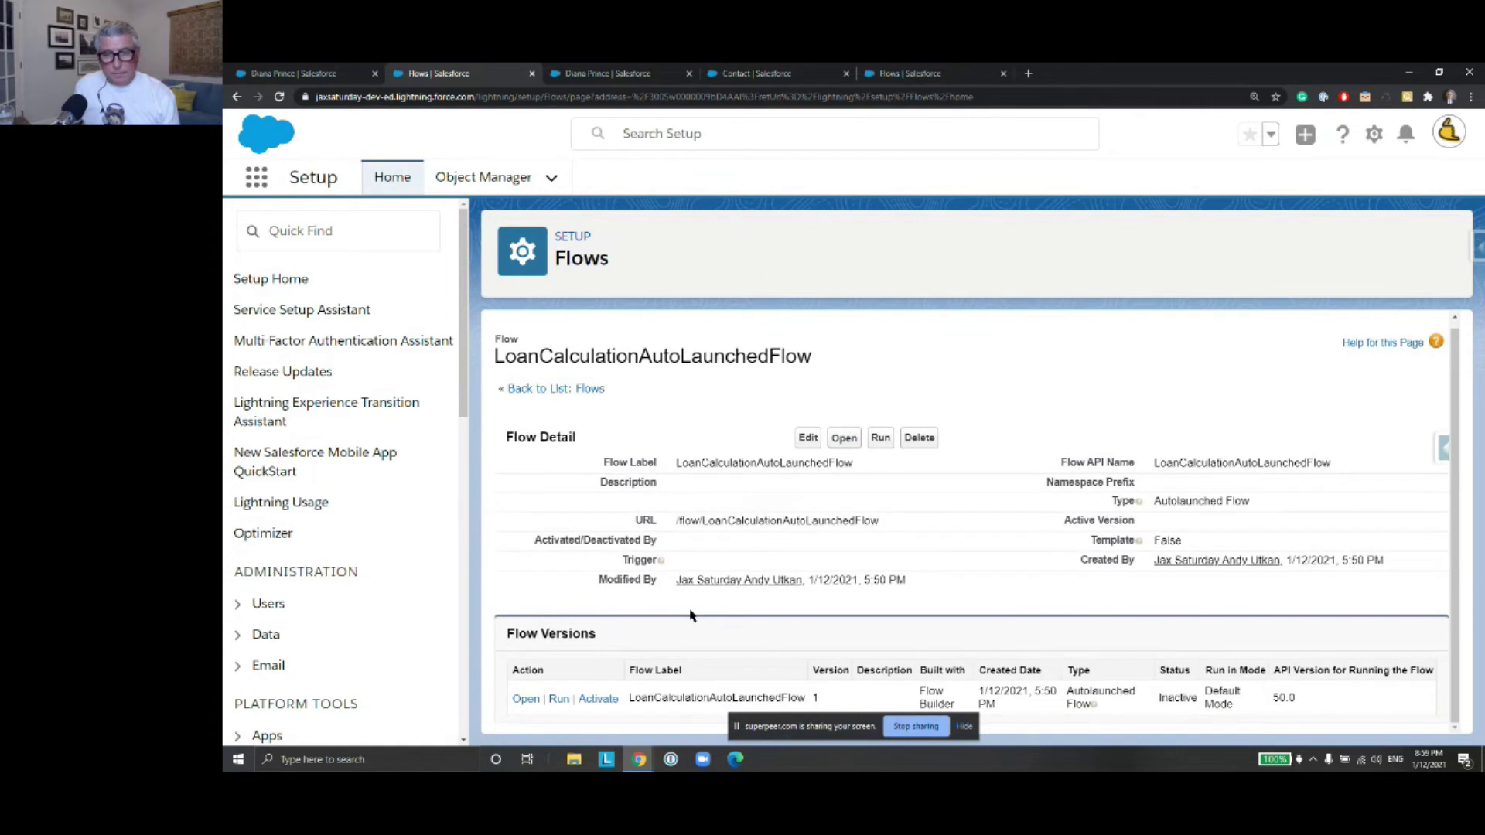
# Open version 1 of LoanCalculationAutoLaunchedFlow, copy its flow name from the header, and bring up Save As
pyautogui.click(527, 702)
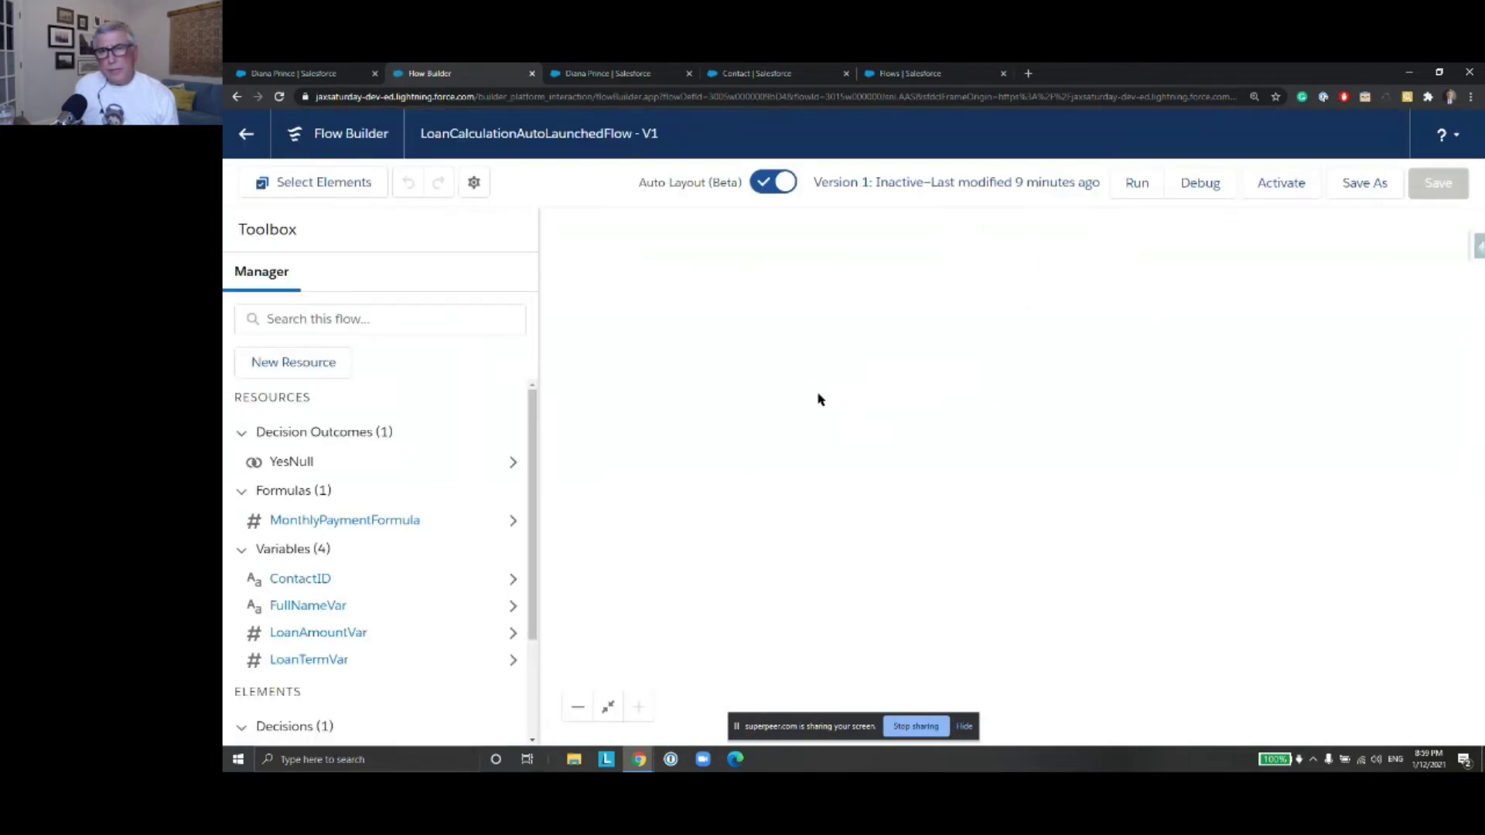
pyautogui.moveTo(1233, 469); pyautogui.dragTo(1151, 340)
pyautogui.moveTo(632, 136); pyautogui.dragTo(426, 137)
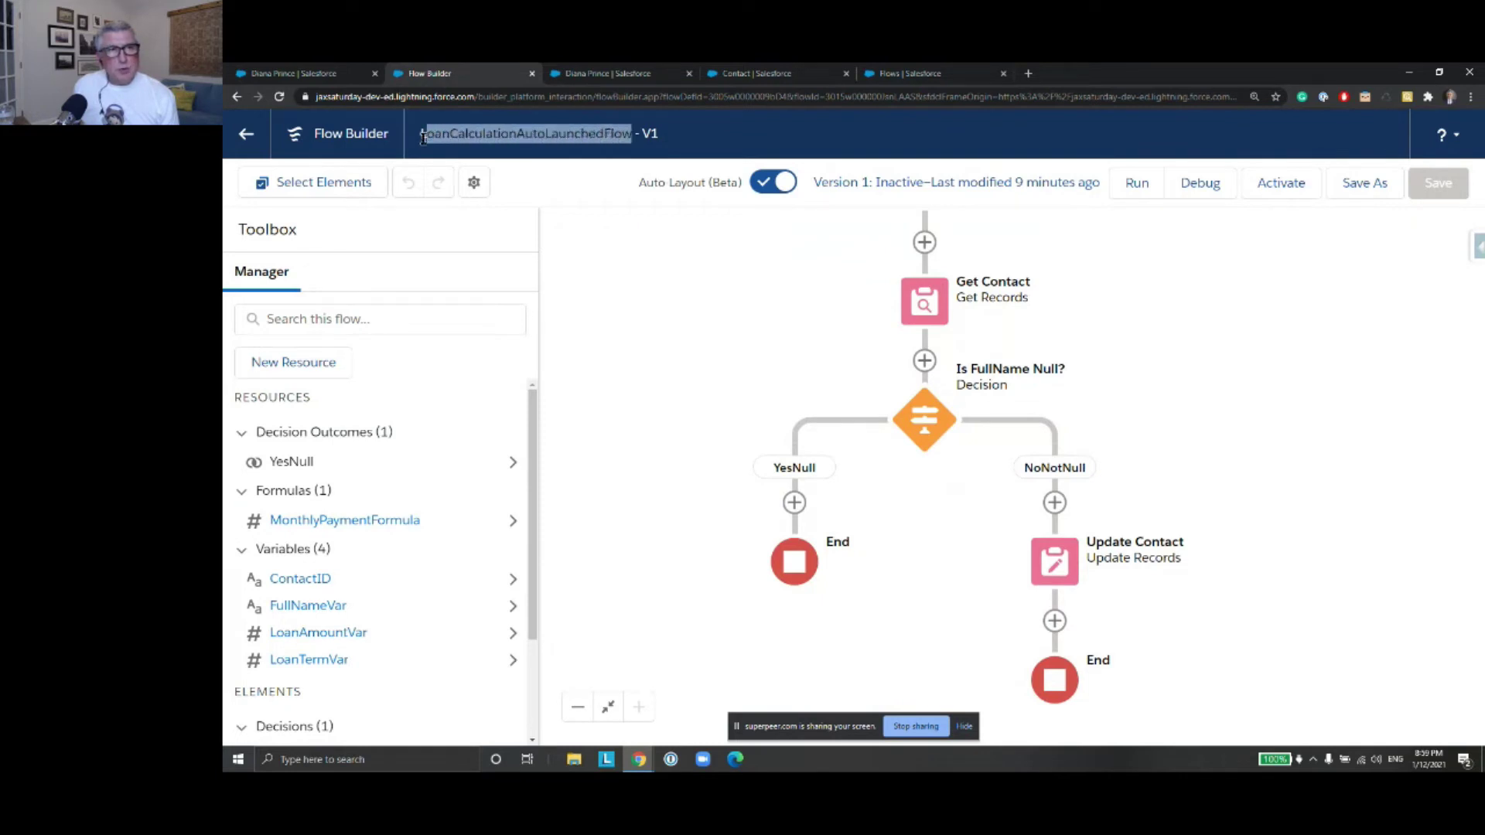
pyautogui.rightClick(431, 136)
pyautogui.click(487, 140)
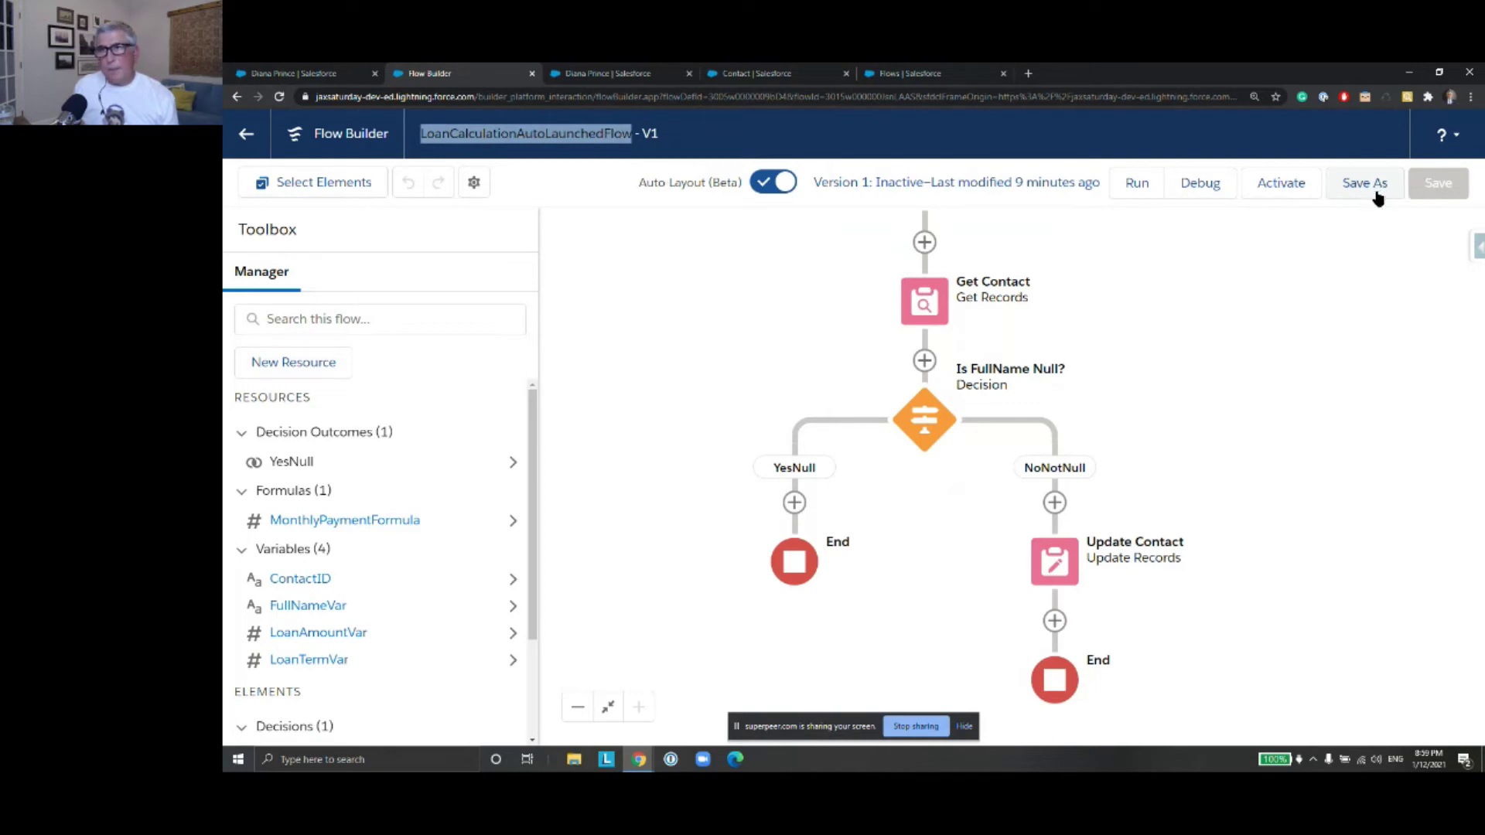
pyautogui.click(1376, 197)
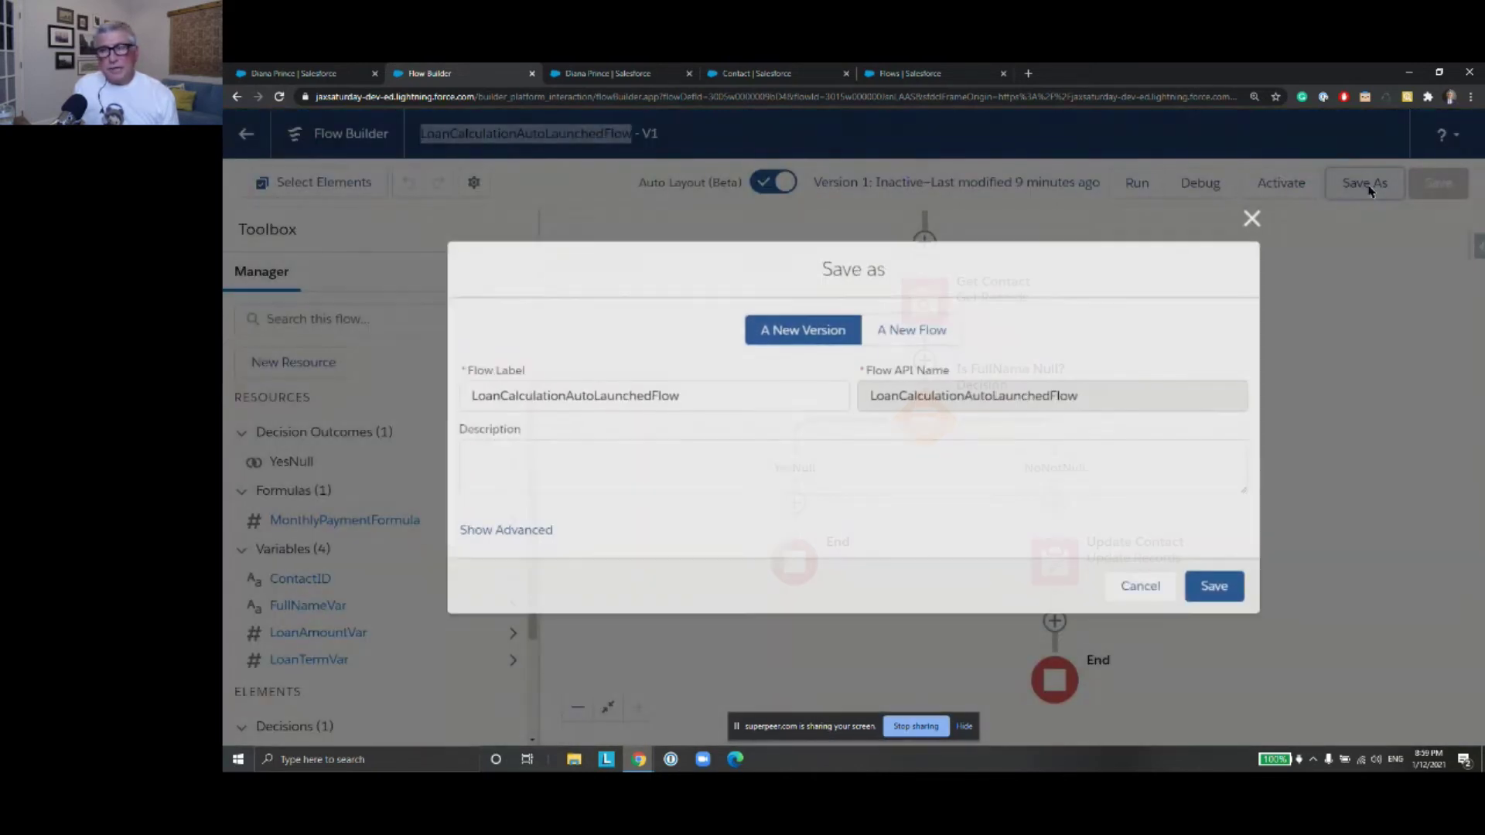
# Save as a new flow labelled LoanCalculationRecordTriggeredFlow, with the API name filled from the label
pyautogui.click(885, 341)
pyautogui.click(699, 392)
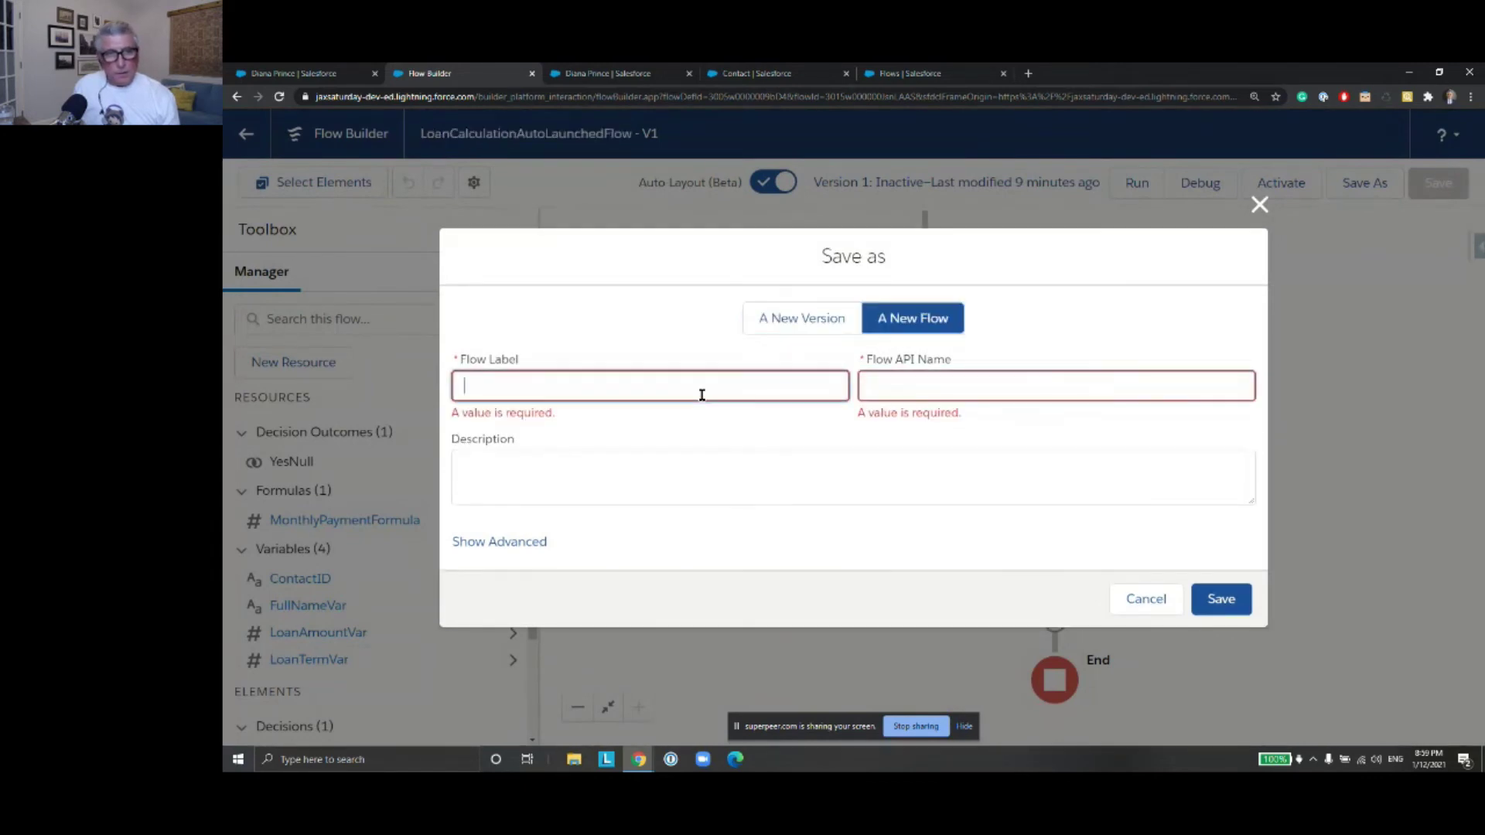
pyautogui.hotkey('ctrl', 'v')
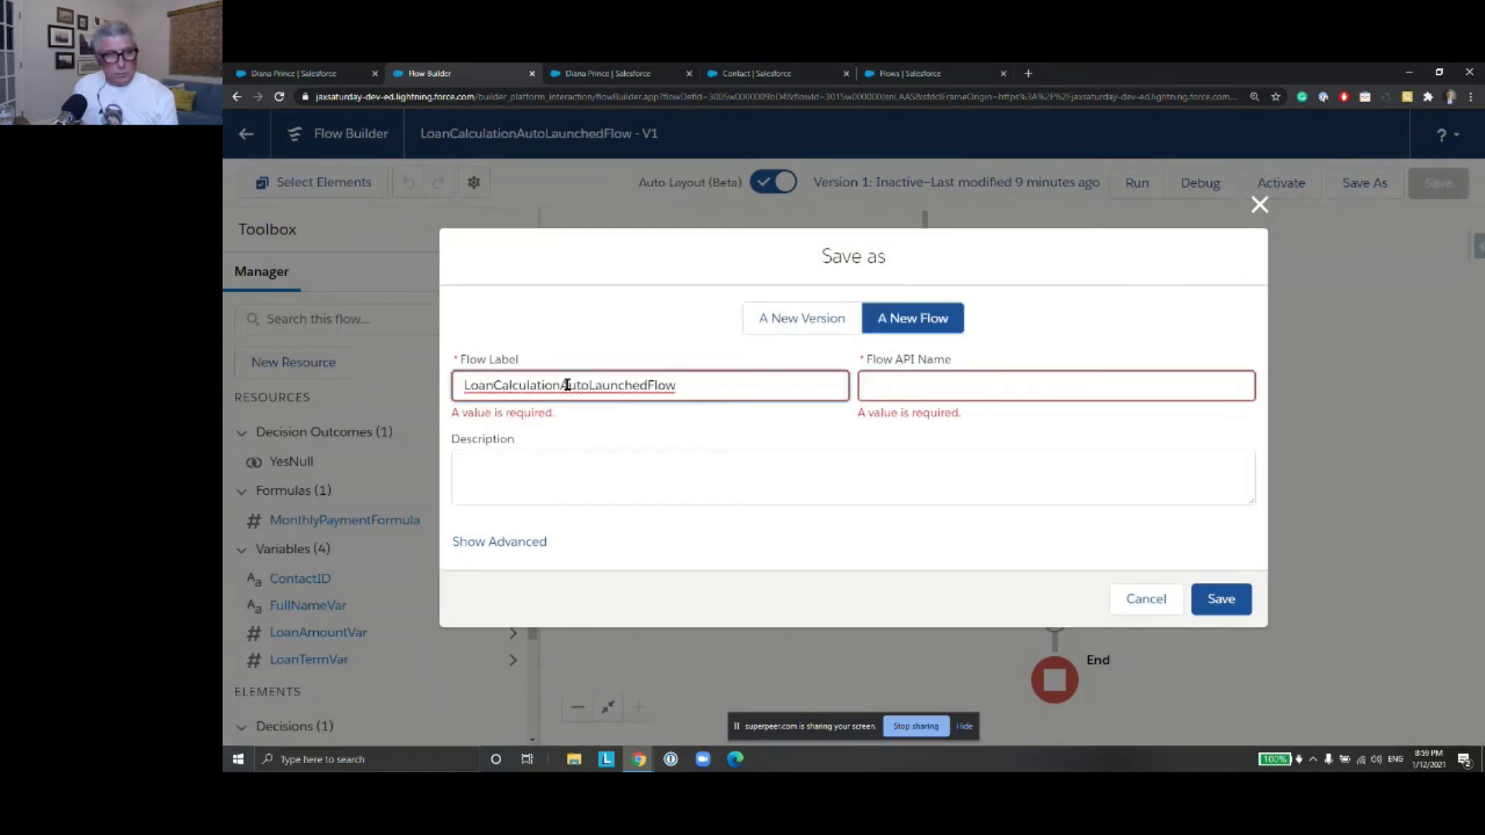
pyautogui.moveTo(643, 385); pyautogui.dragTo(563, 385)
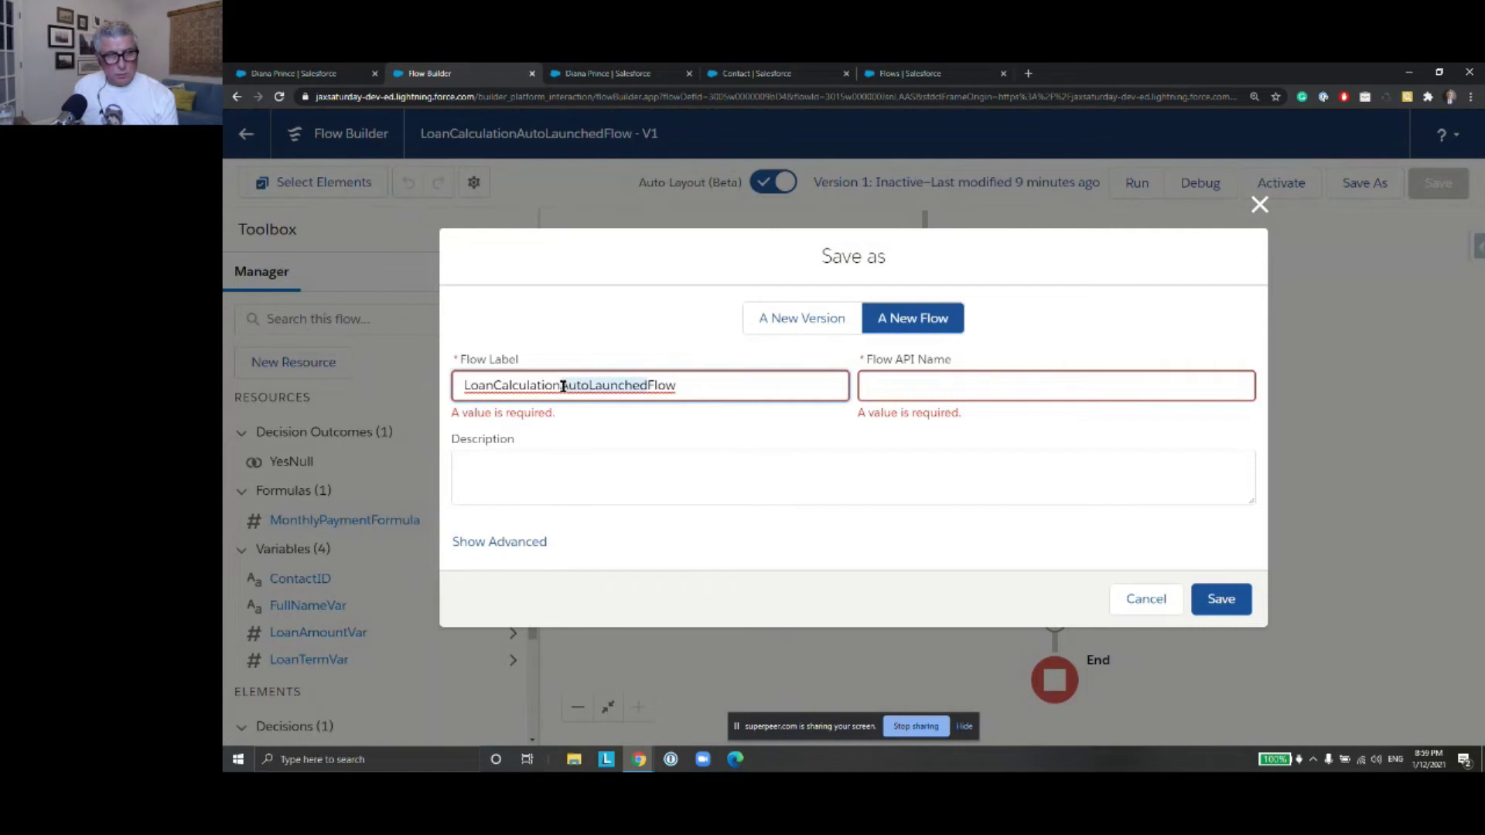
pyautogui.write('RecordTr')
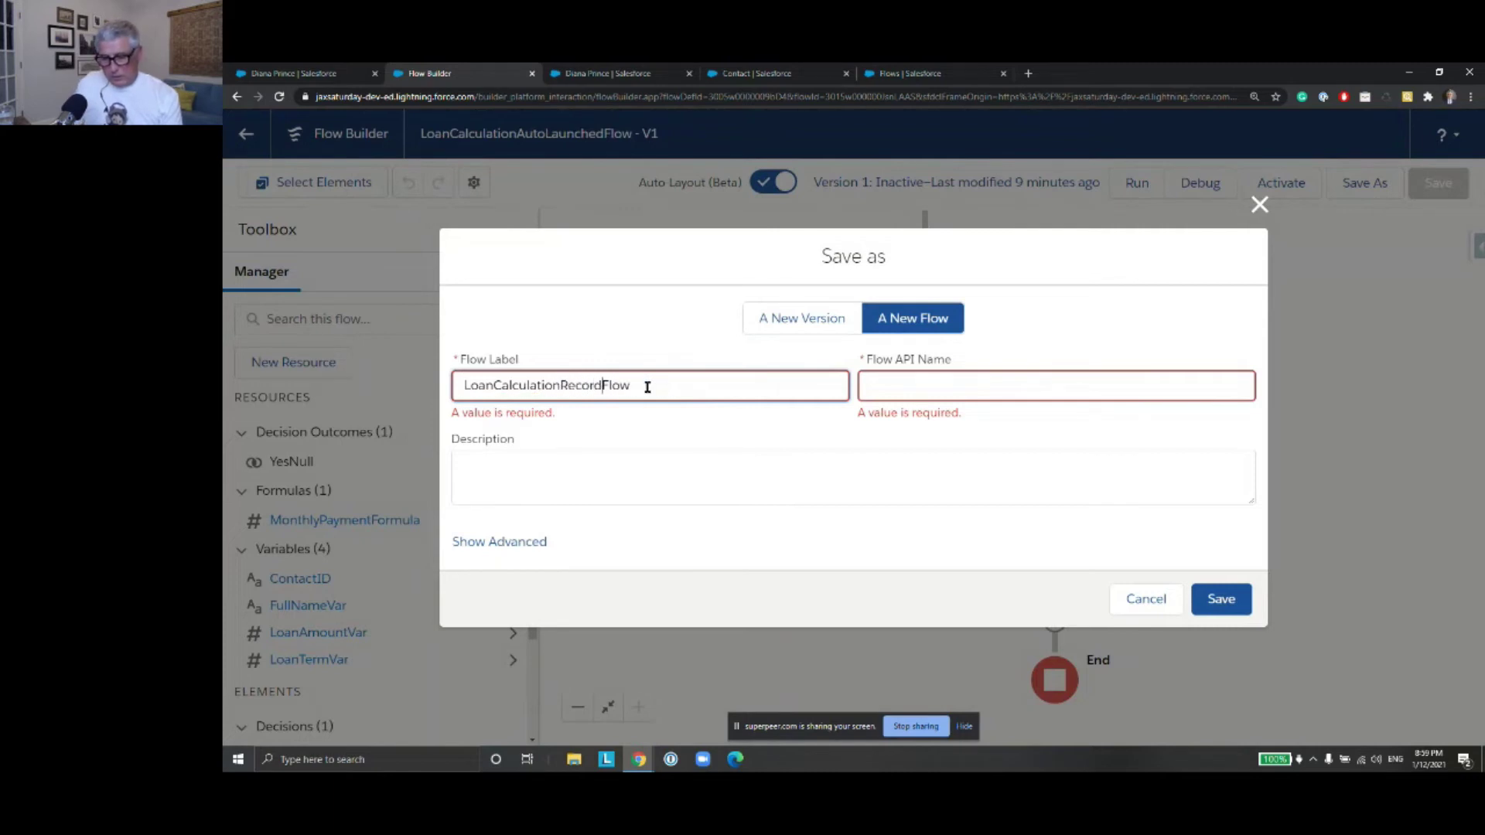
pyautogui.write('iggered')
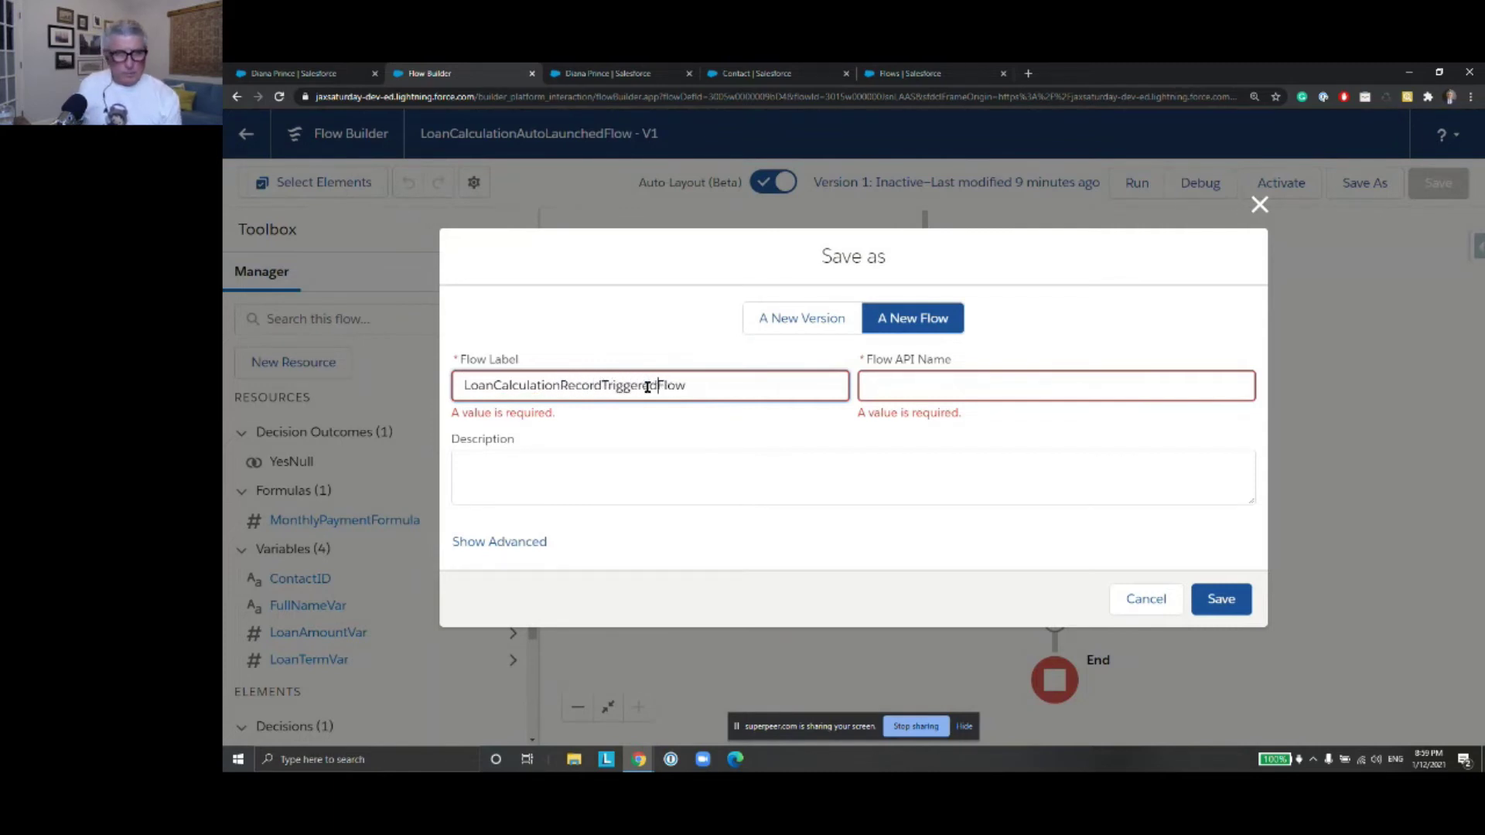
pyautogui.click(992, 378)
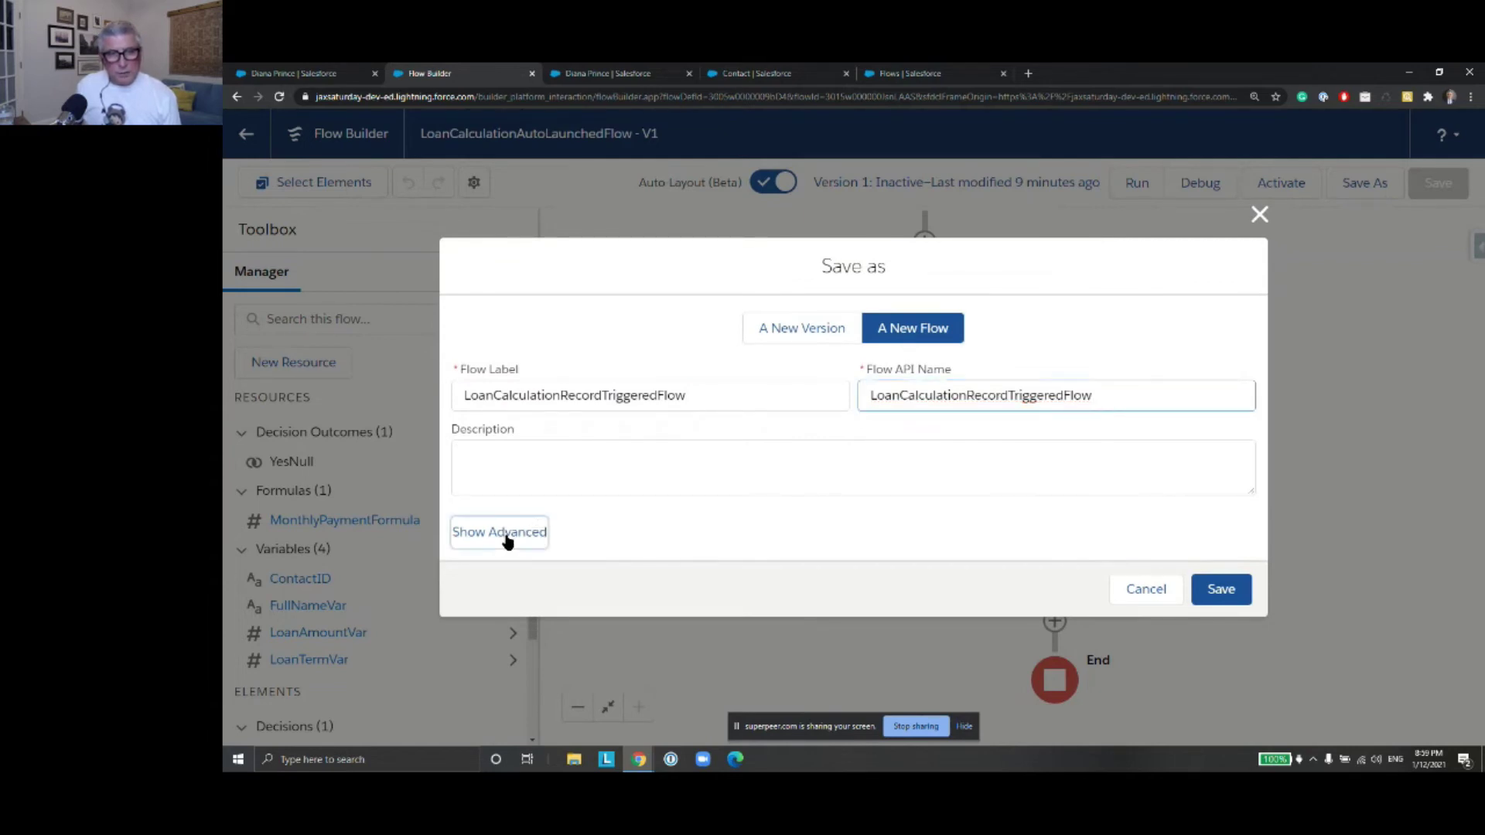
# Set the flow type to Record-Triggered Flow, save, and dismiss the 'Object must be set' error
pyautogui.click(508, 533)
pyautogui.click(620, 565)
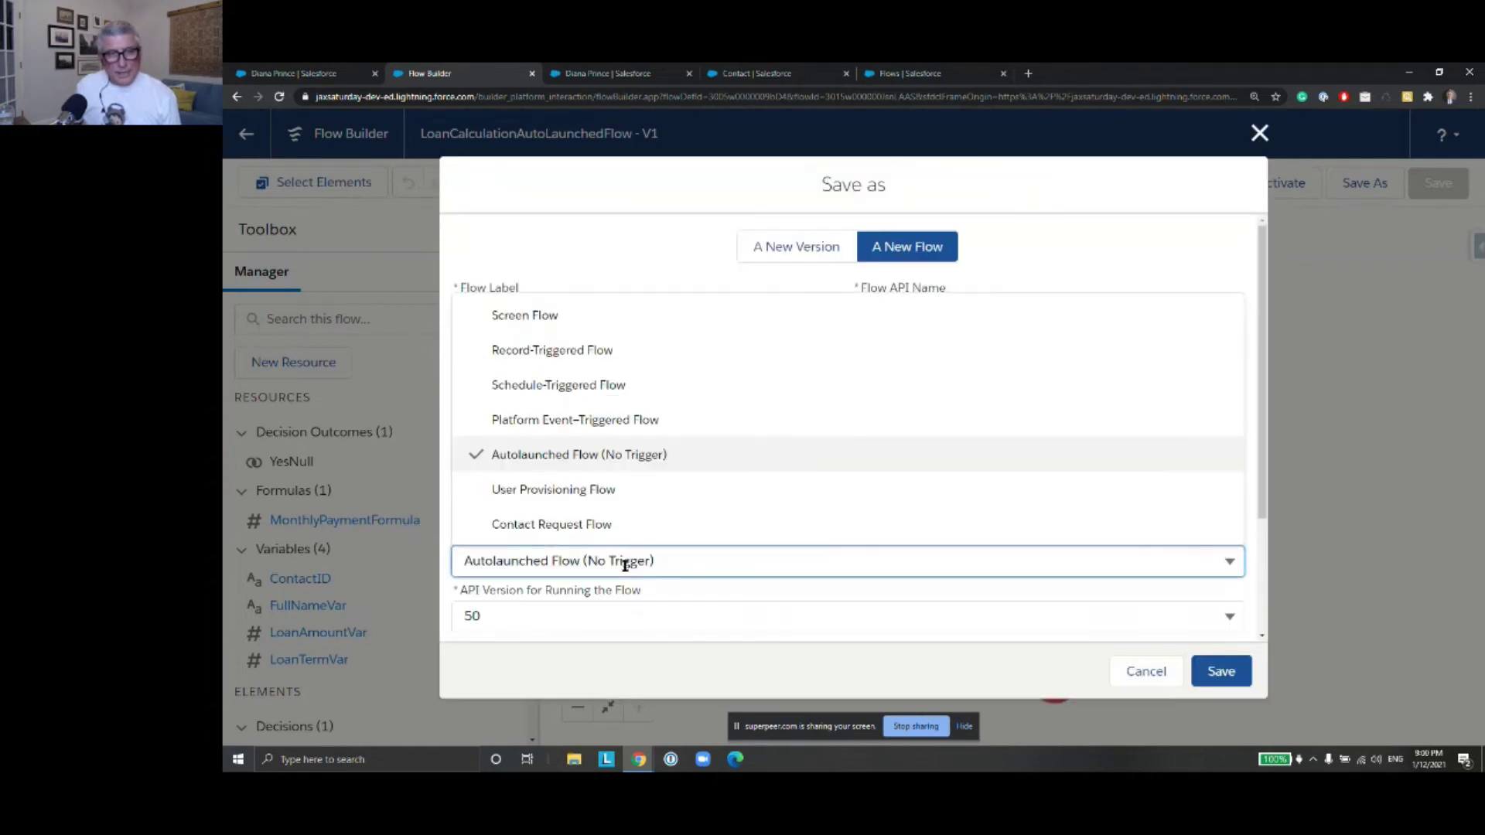
pyautogui.click(698, 349)
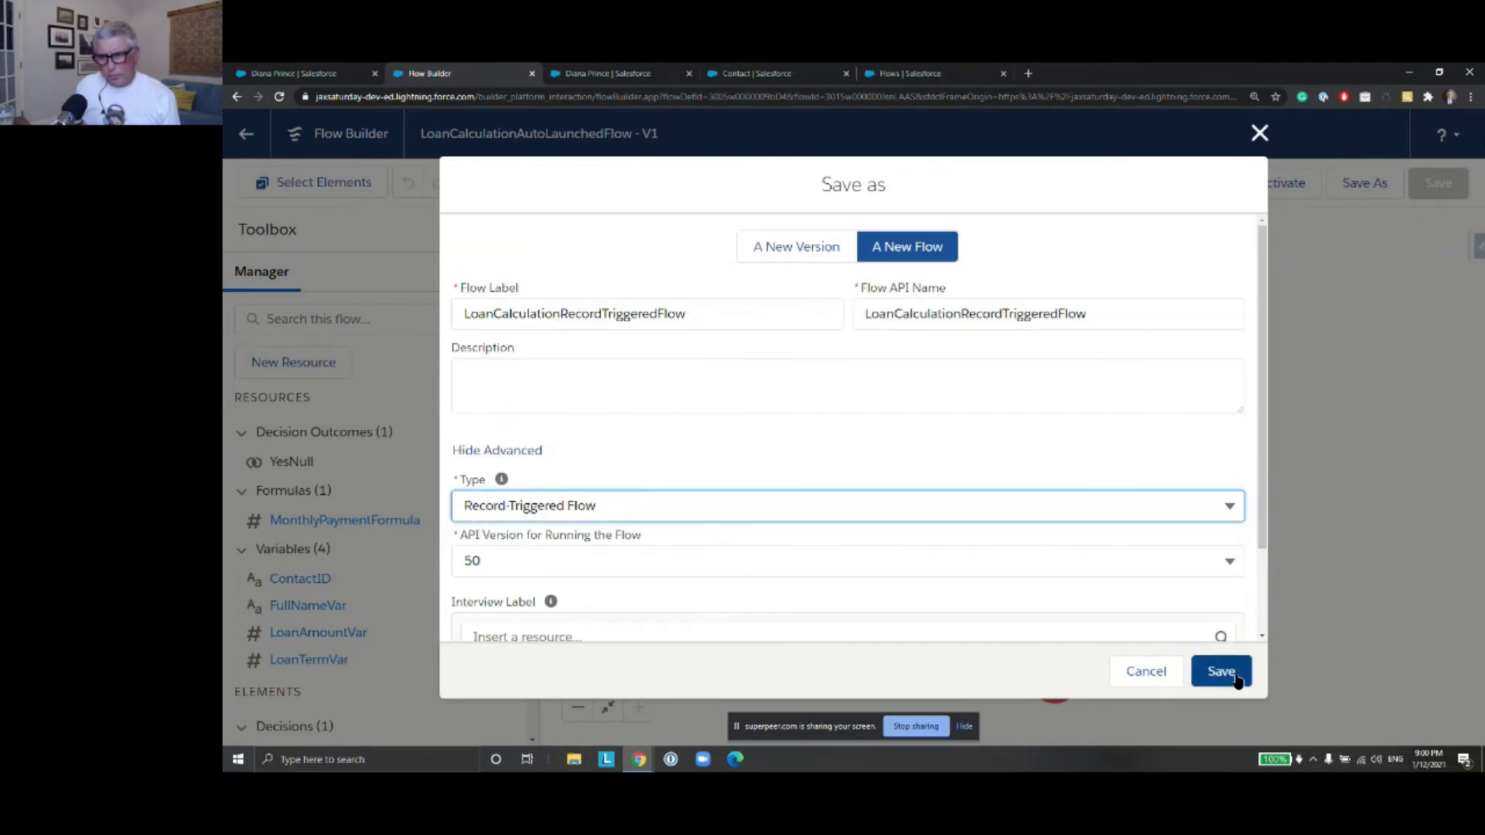
pyautogui.click(1224, 673)
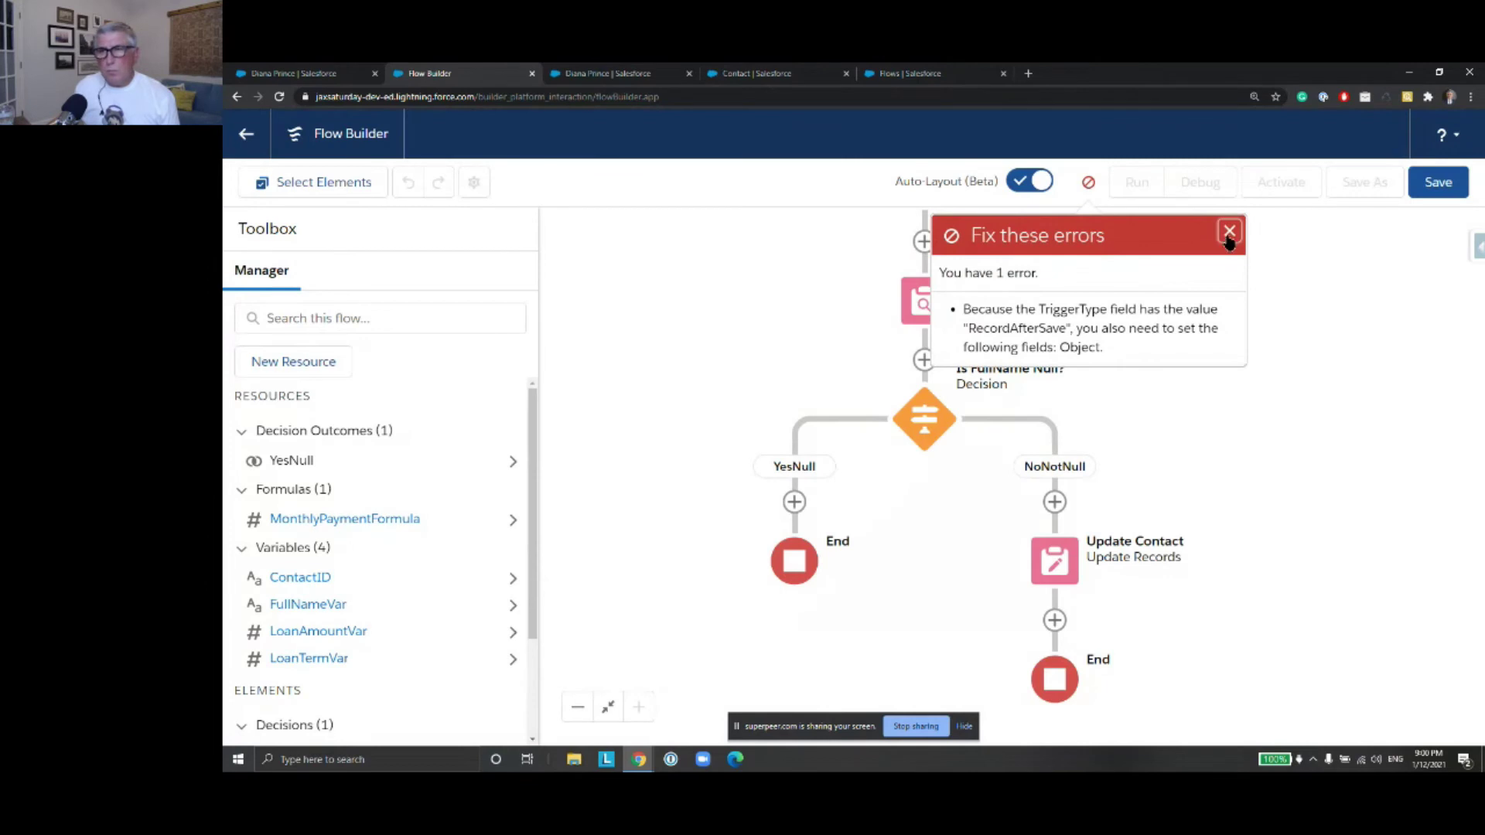
pyautogui.click(1229, 231)
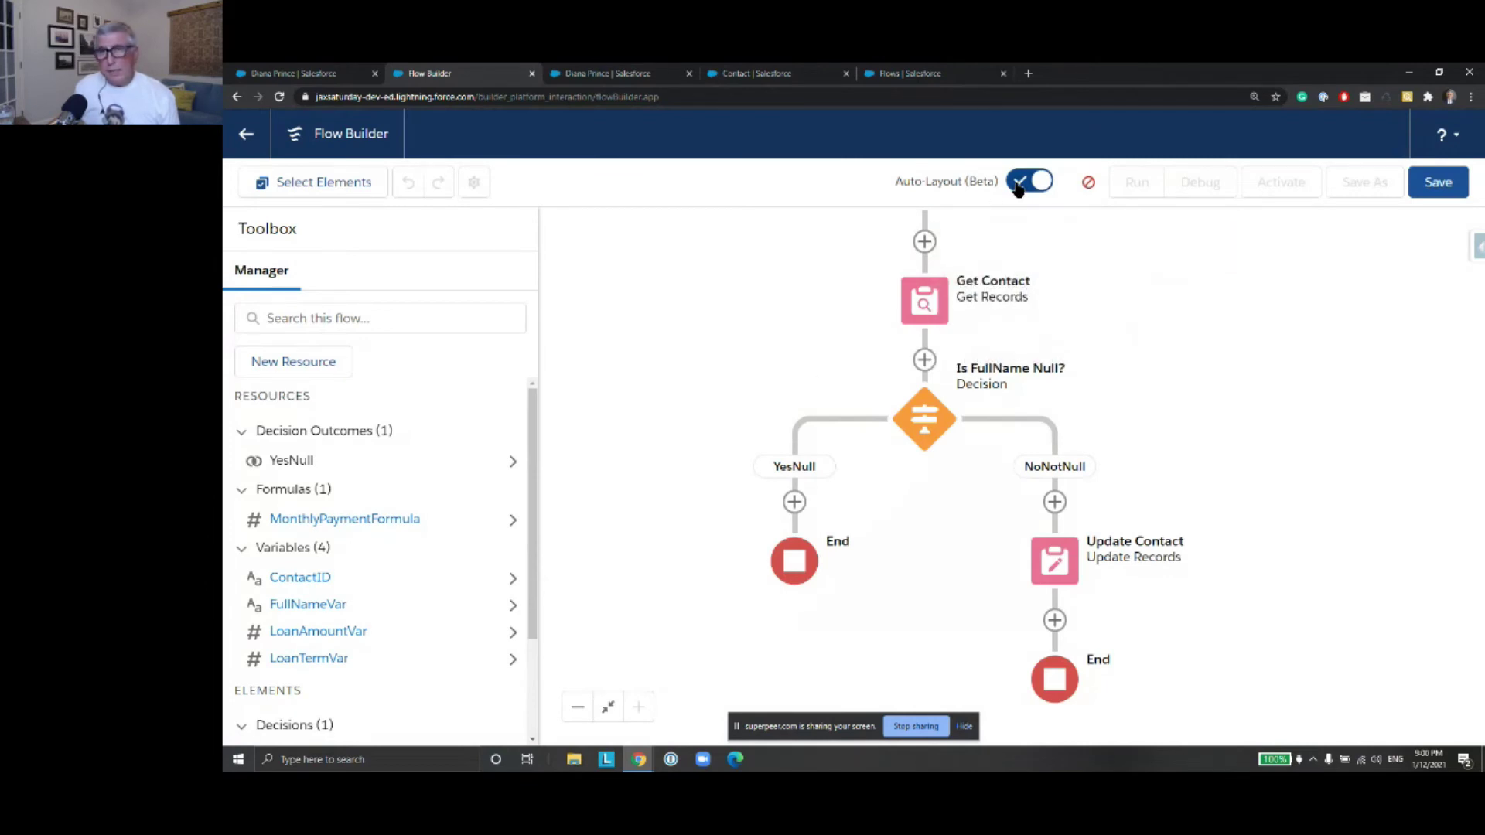
# Switch off Auto-Layout and delete the Is FullName Null? decision
pyautogui.click(1020, 186)
pyautogui.moveTo(1284, 561); pyautogui.dragTo(1184, 493)
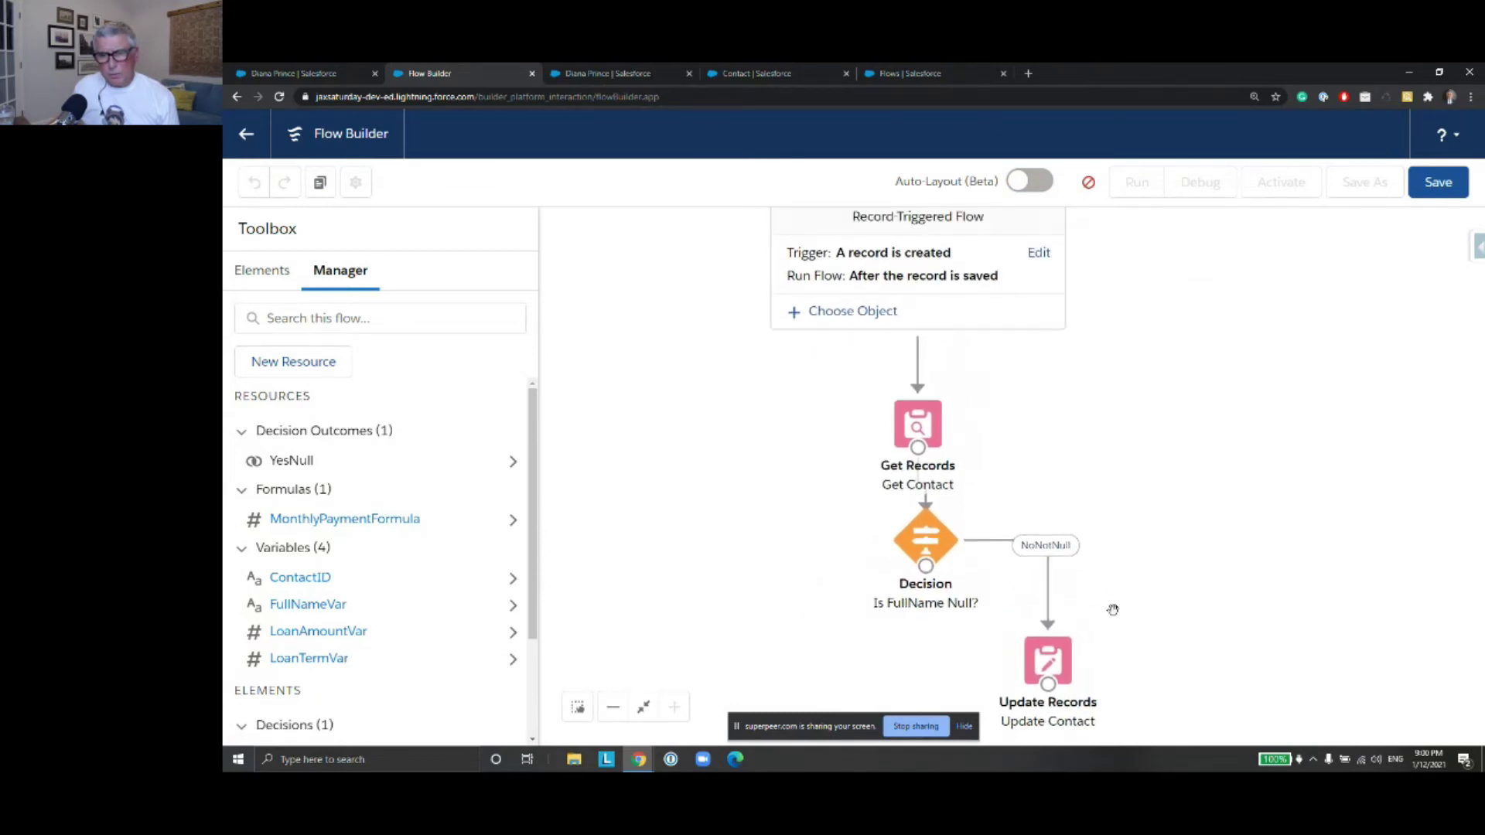
pyautogui.click(923, 551)
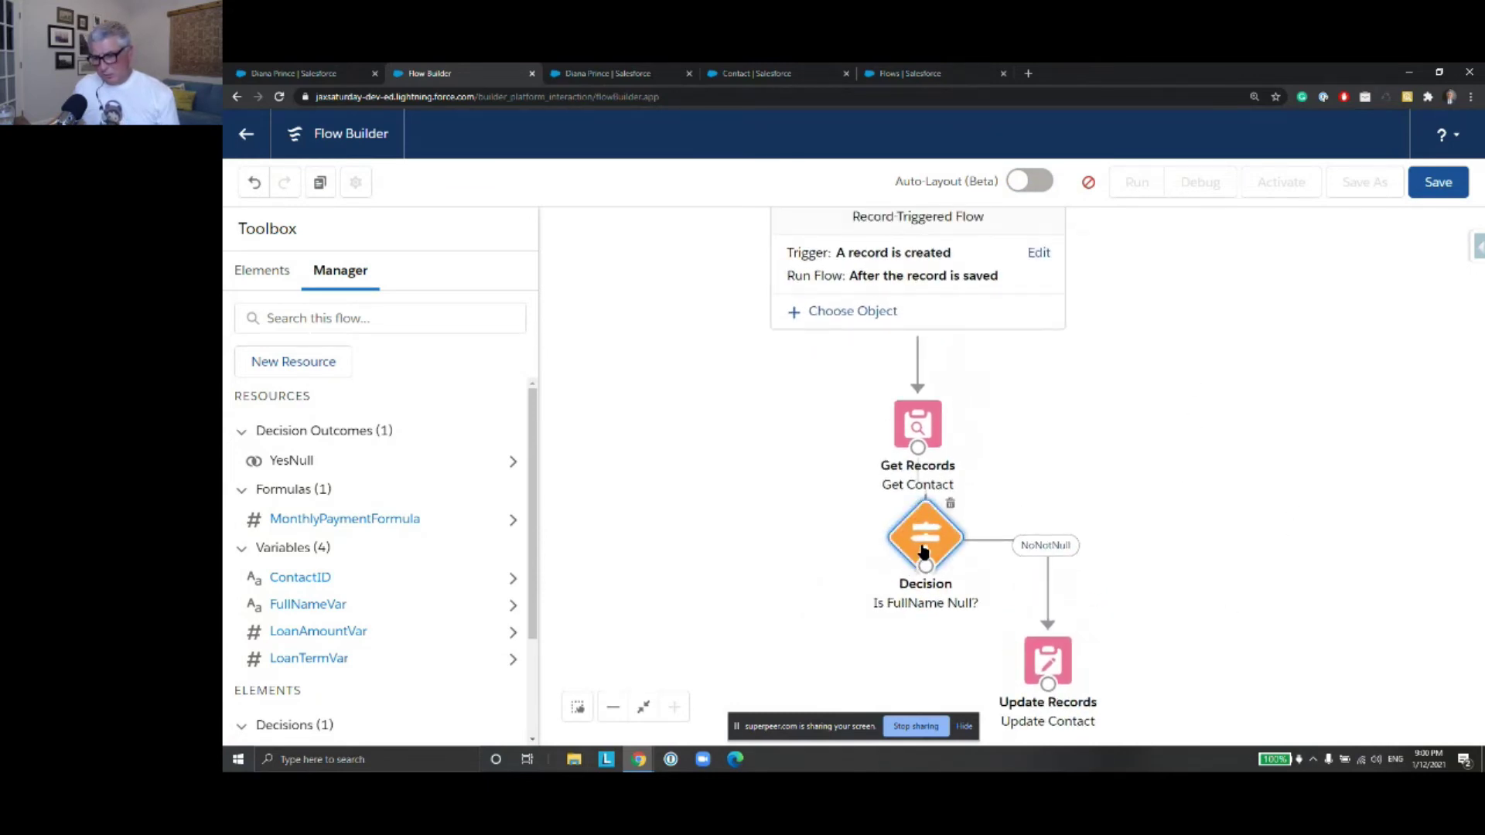
pyautogui.press('Delete')
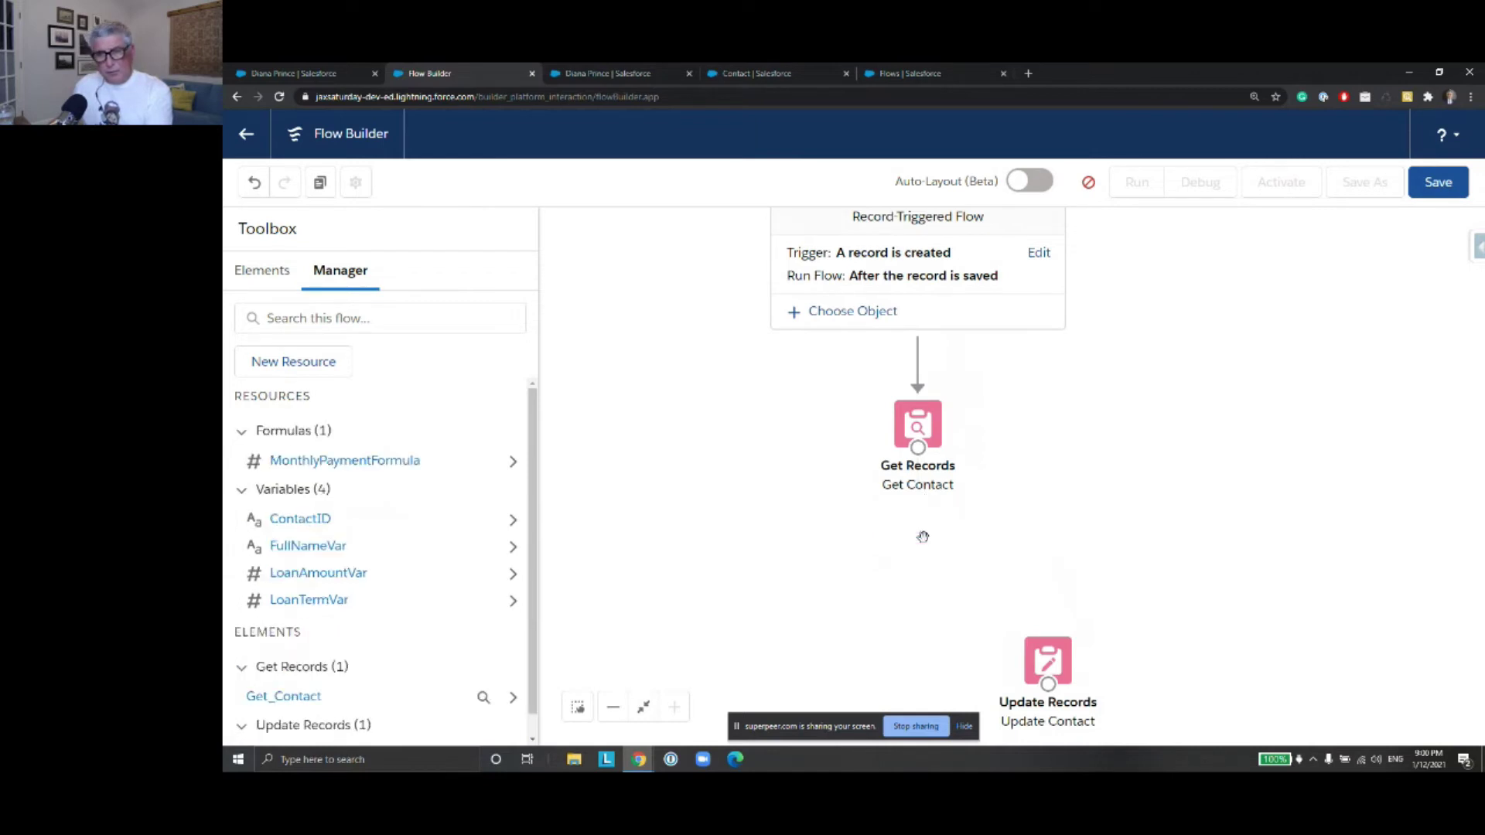
# Move Update Contact under Get Contact and connect the two directly
pyautogui.moveTo(1035, 661); pyautogui.dragTo(899, 559)
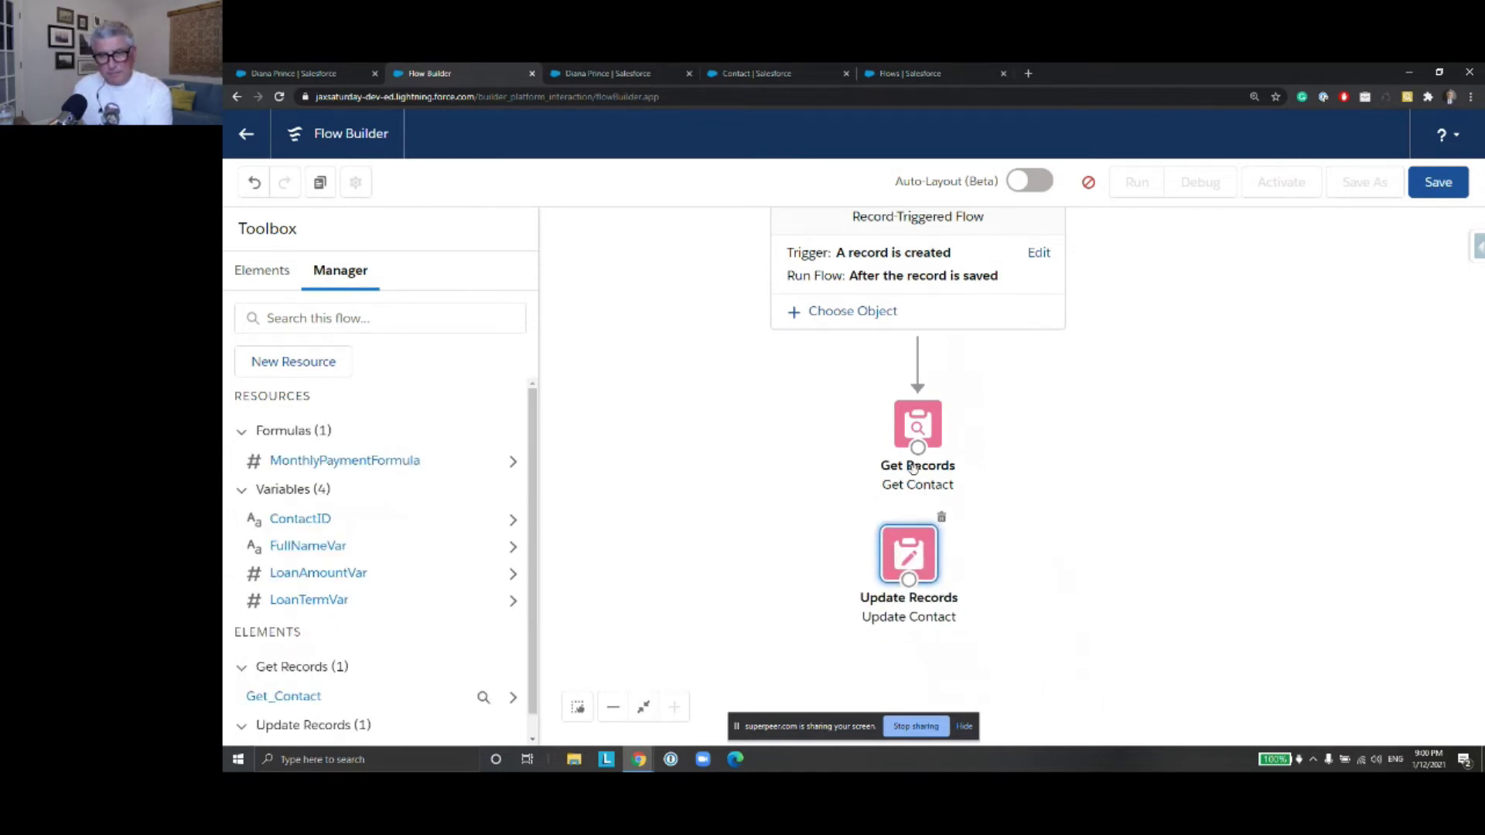
pyautogui.moveTo(918, 447); pyautogui.dragTo(940, 557)
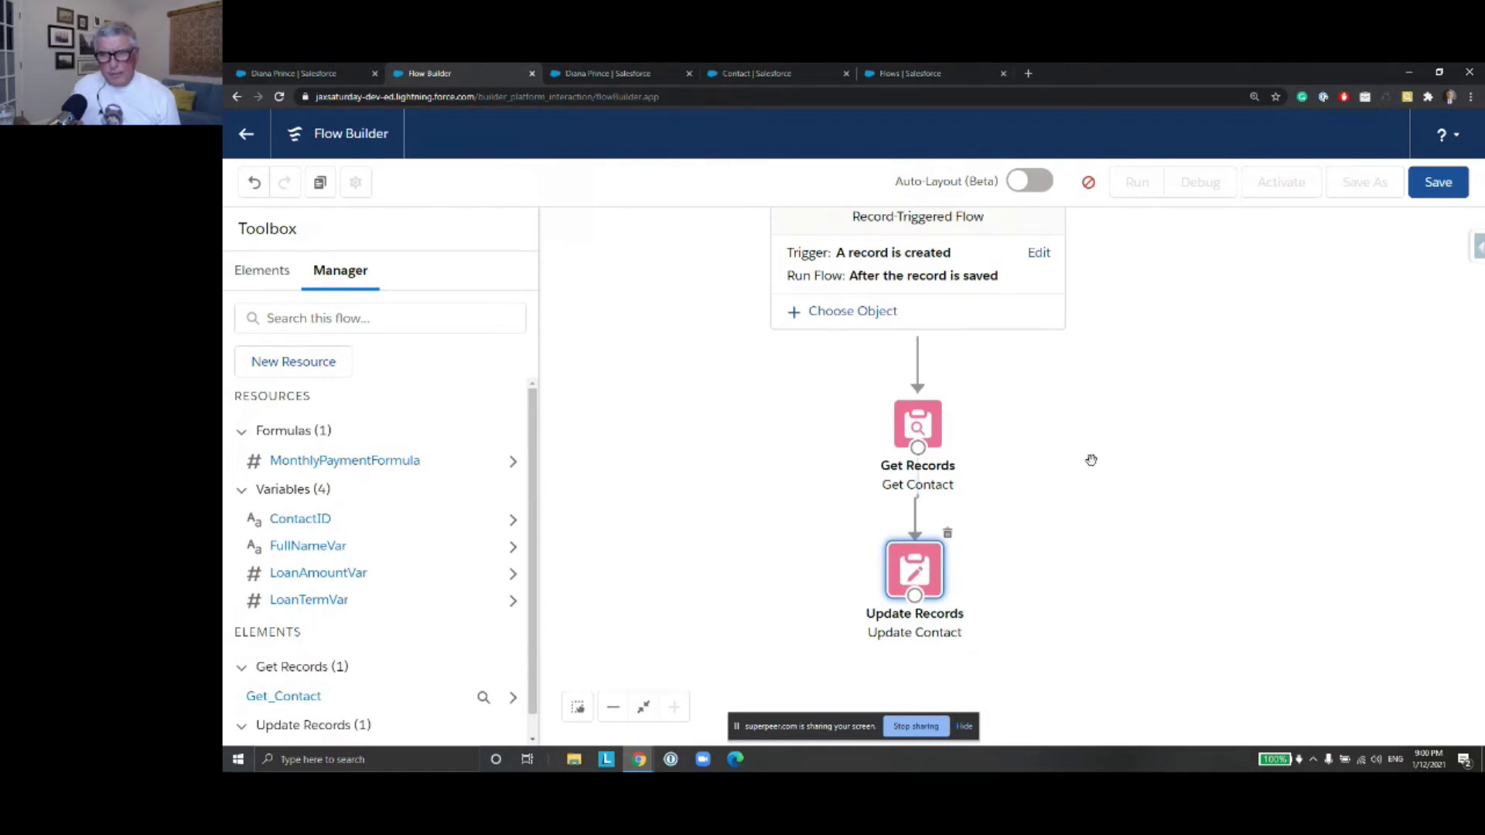
pyautogui.moveTo(1158, 461); pyautogui.dragTo(1163, 482)
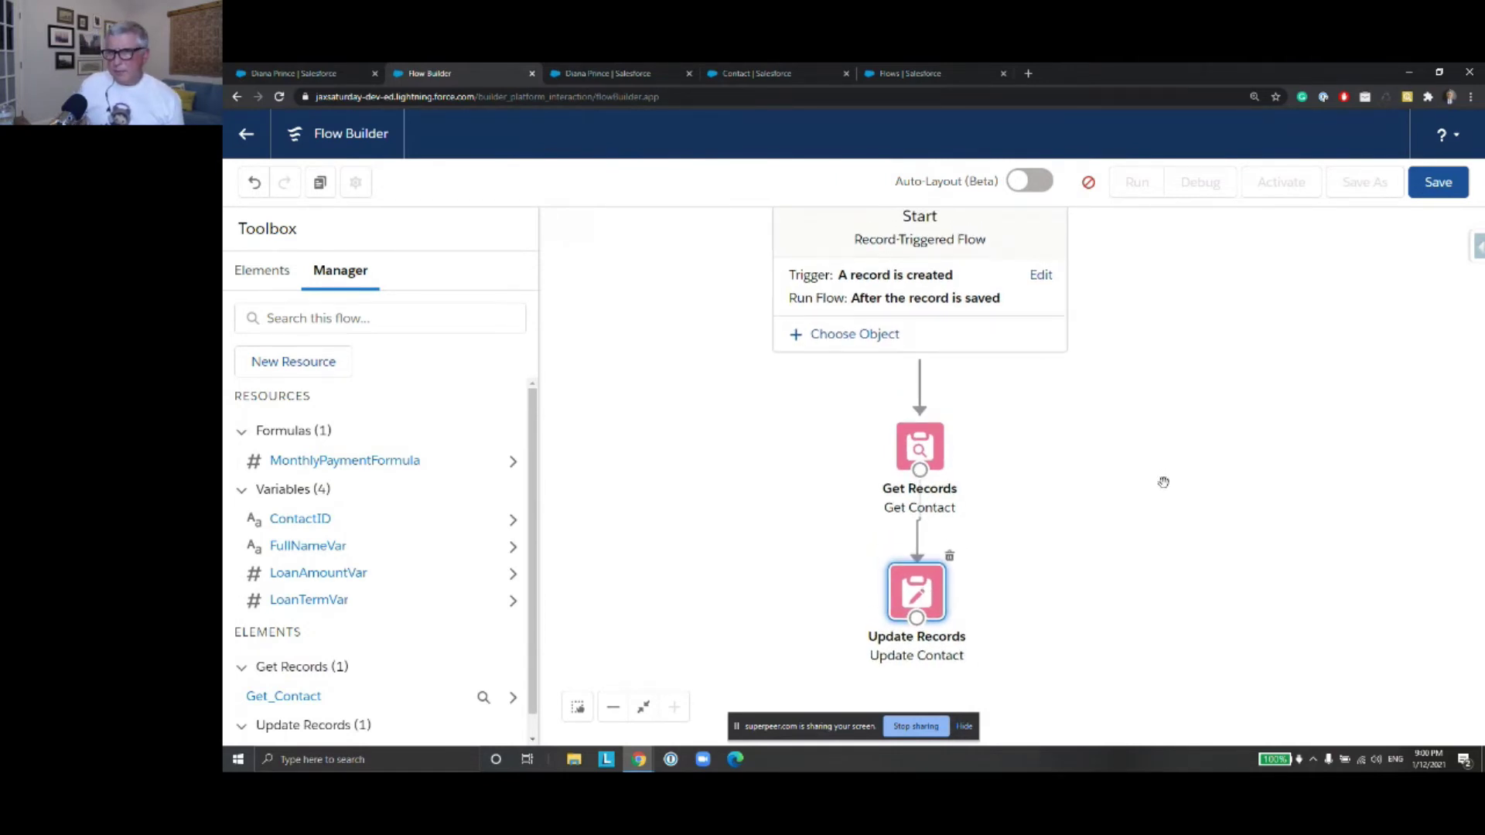
# In Configure Trigger, choose 'A record is created or updated' and 'Before the record is saved'
pyautogui.click(1042, 276)
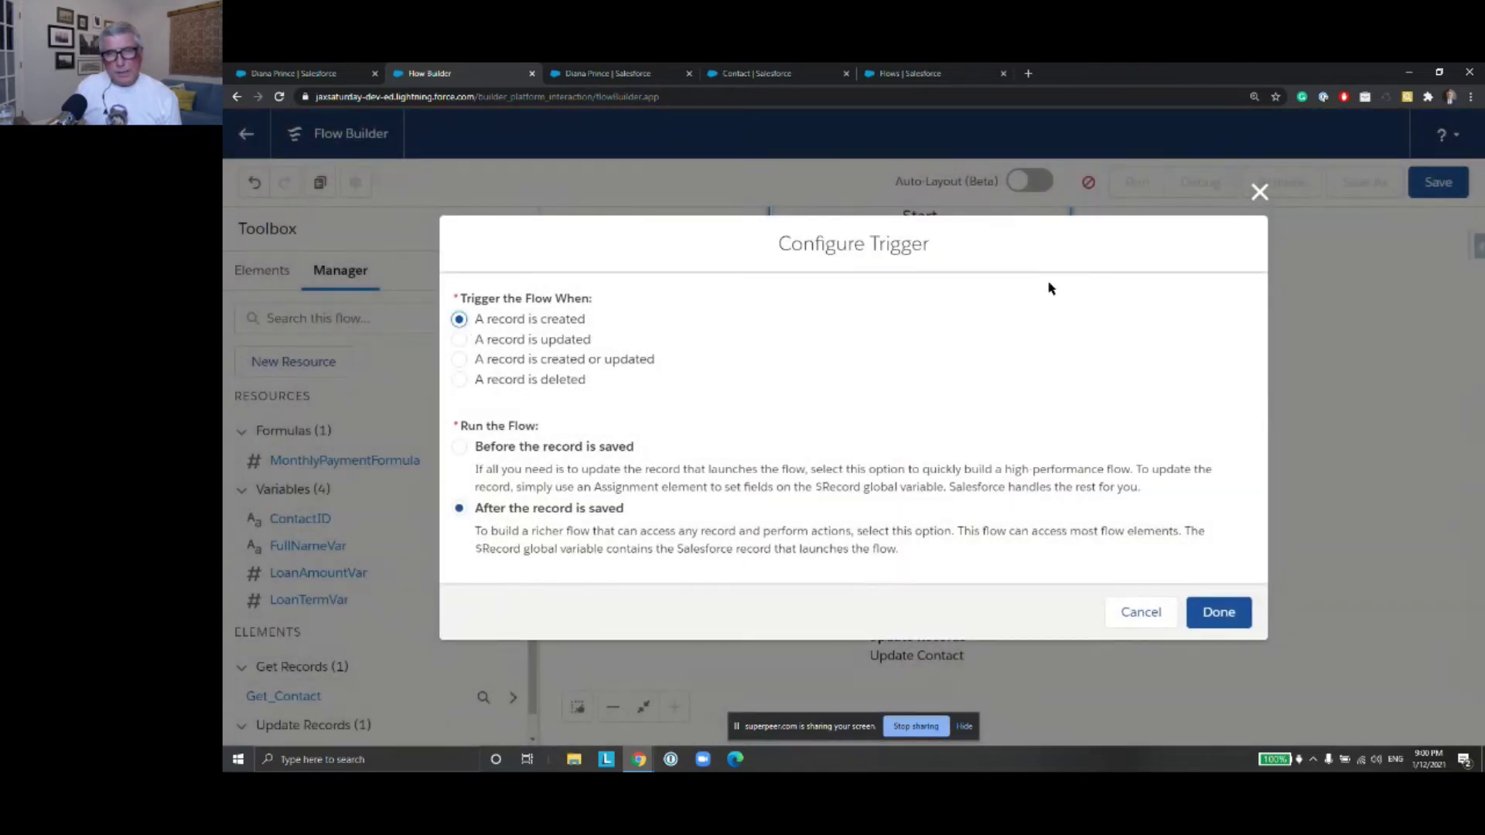
pyautogui.click(1260, 193)
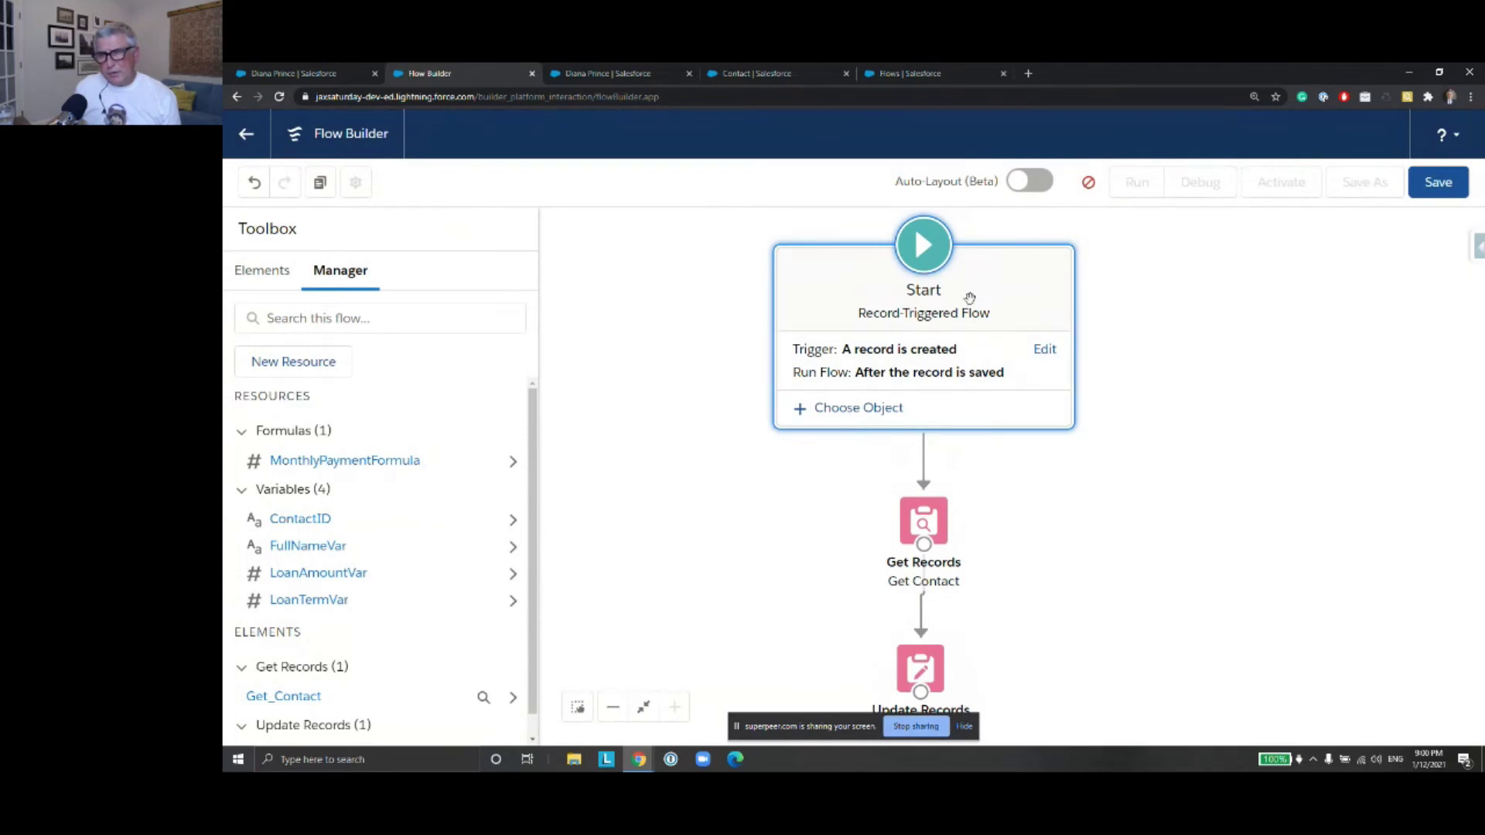
pyautogui.click(1046, 353)
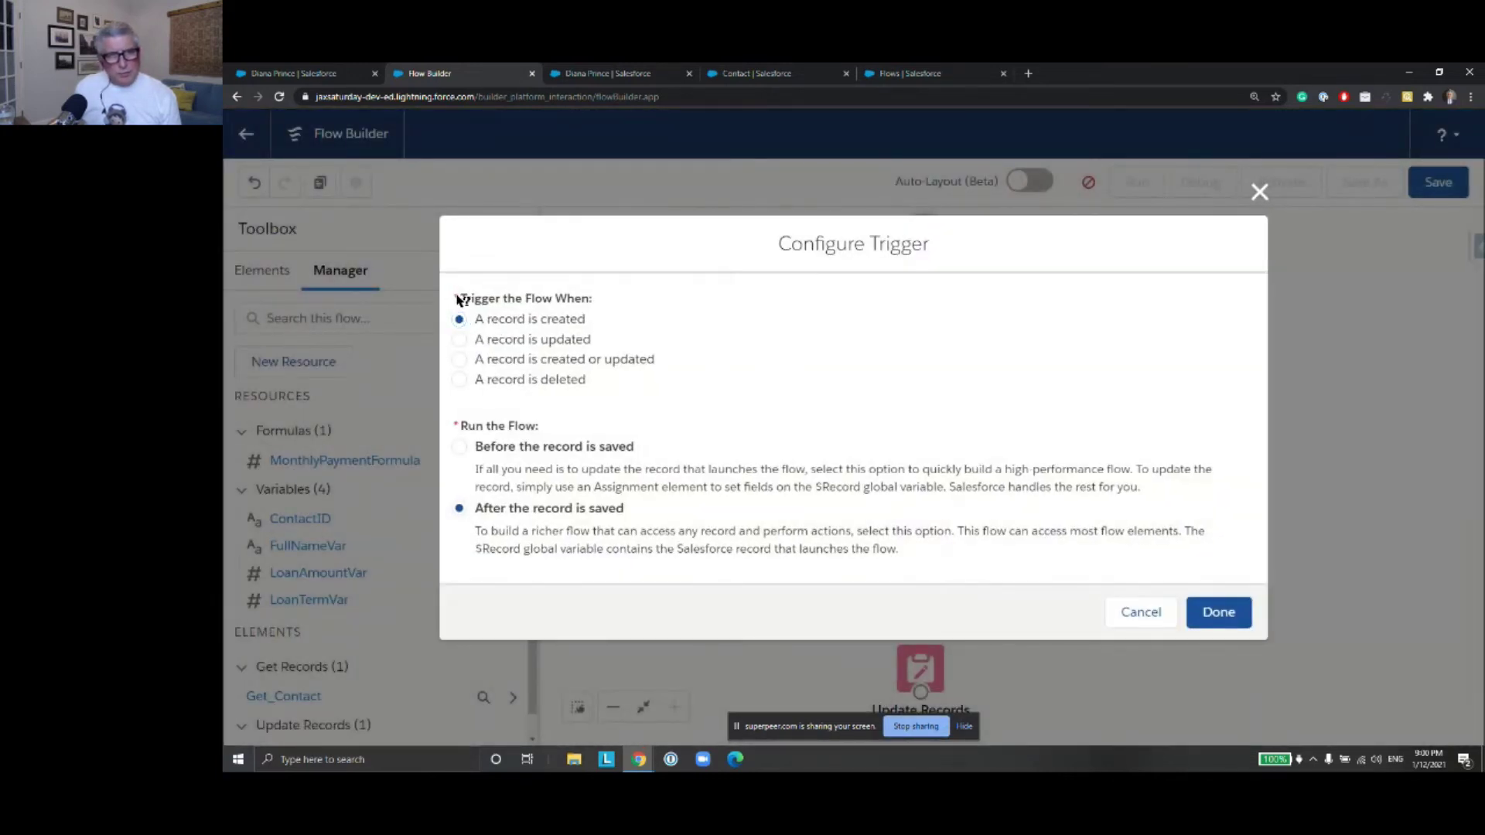
pyautogui.click(461, 360)
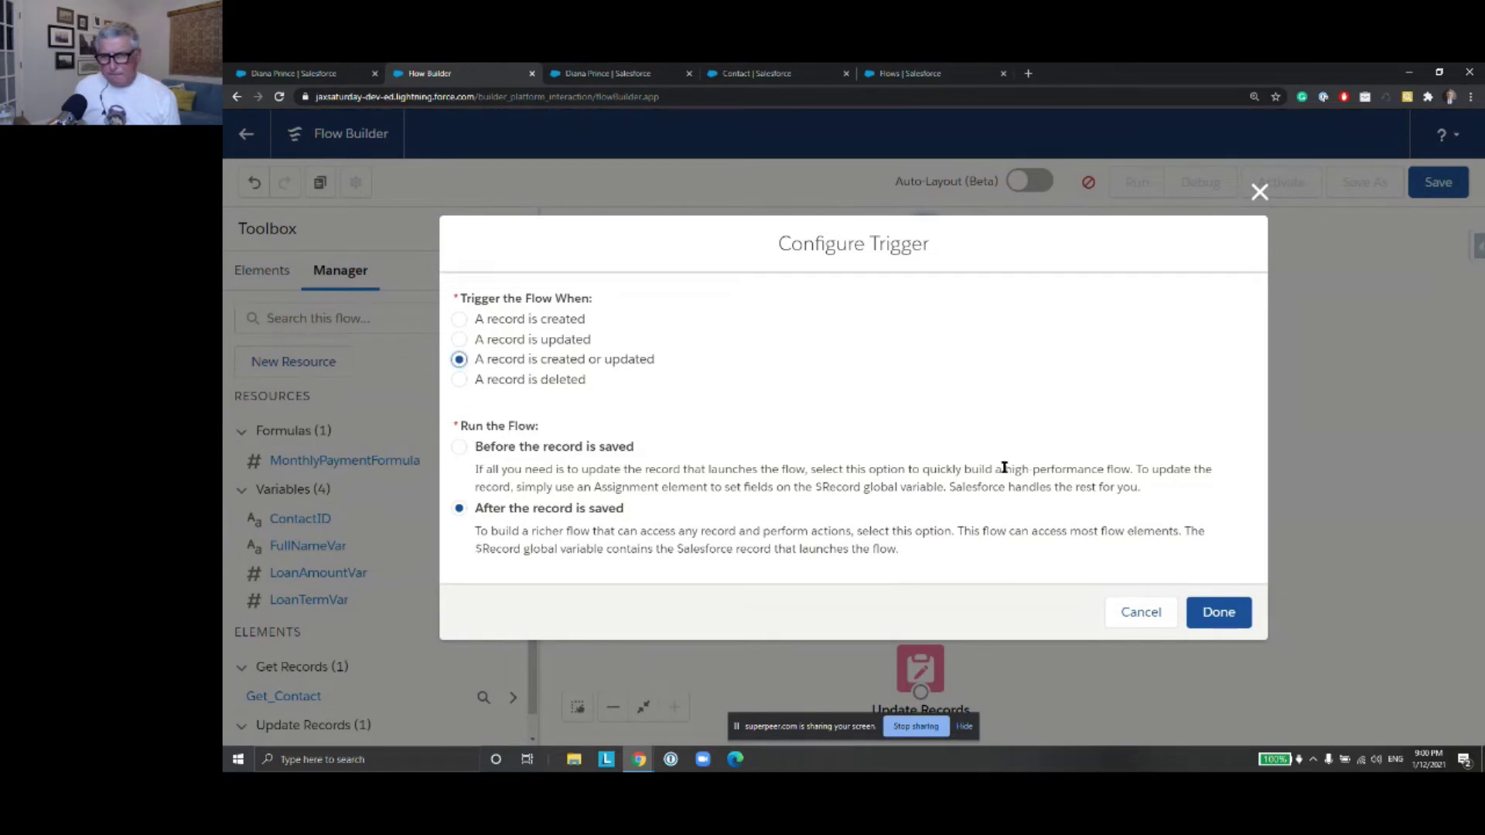
pyautogui.click(459, 447)
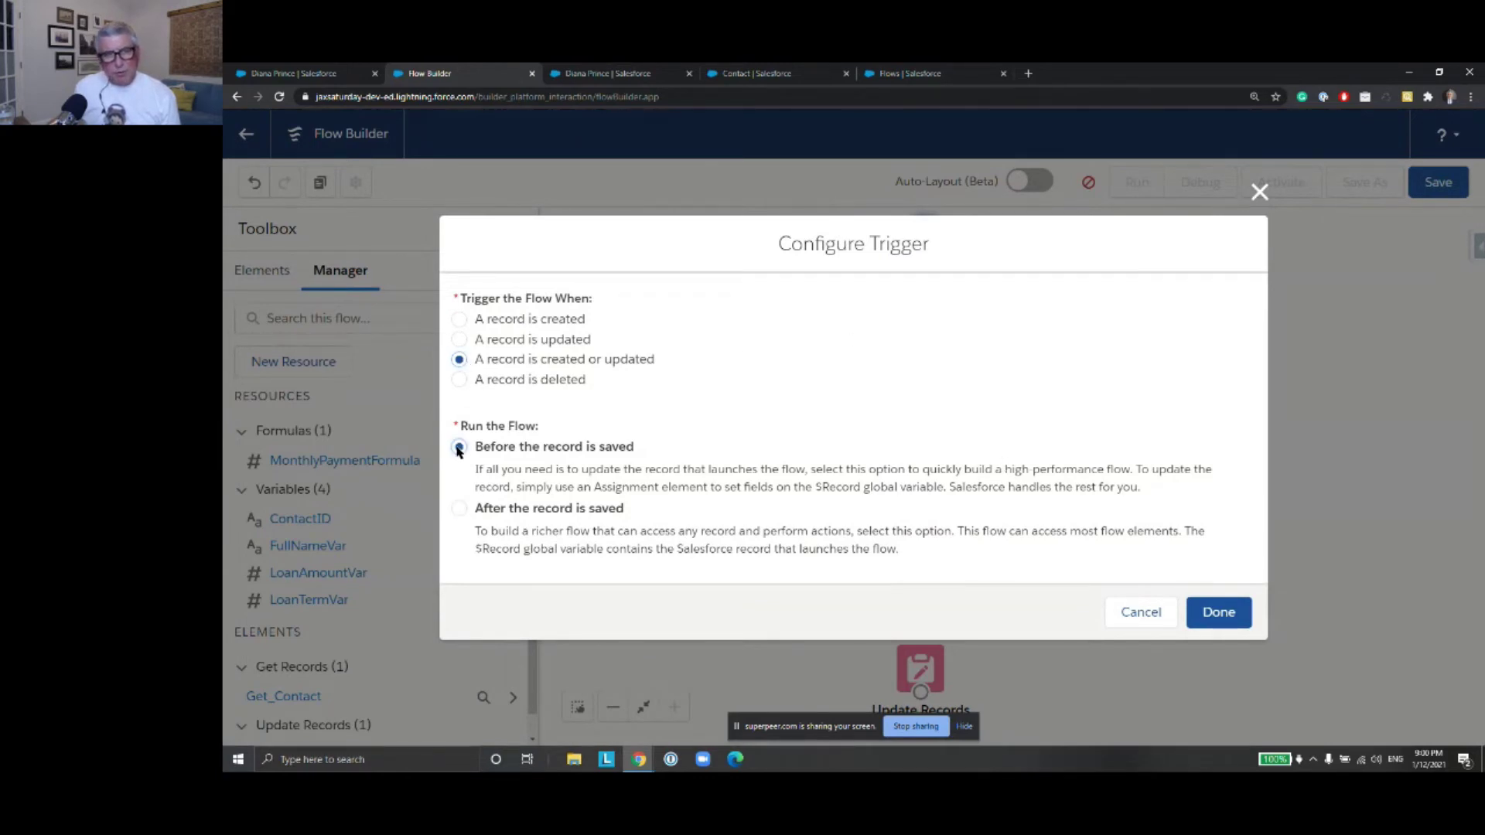
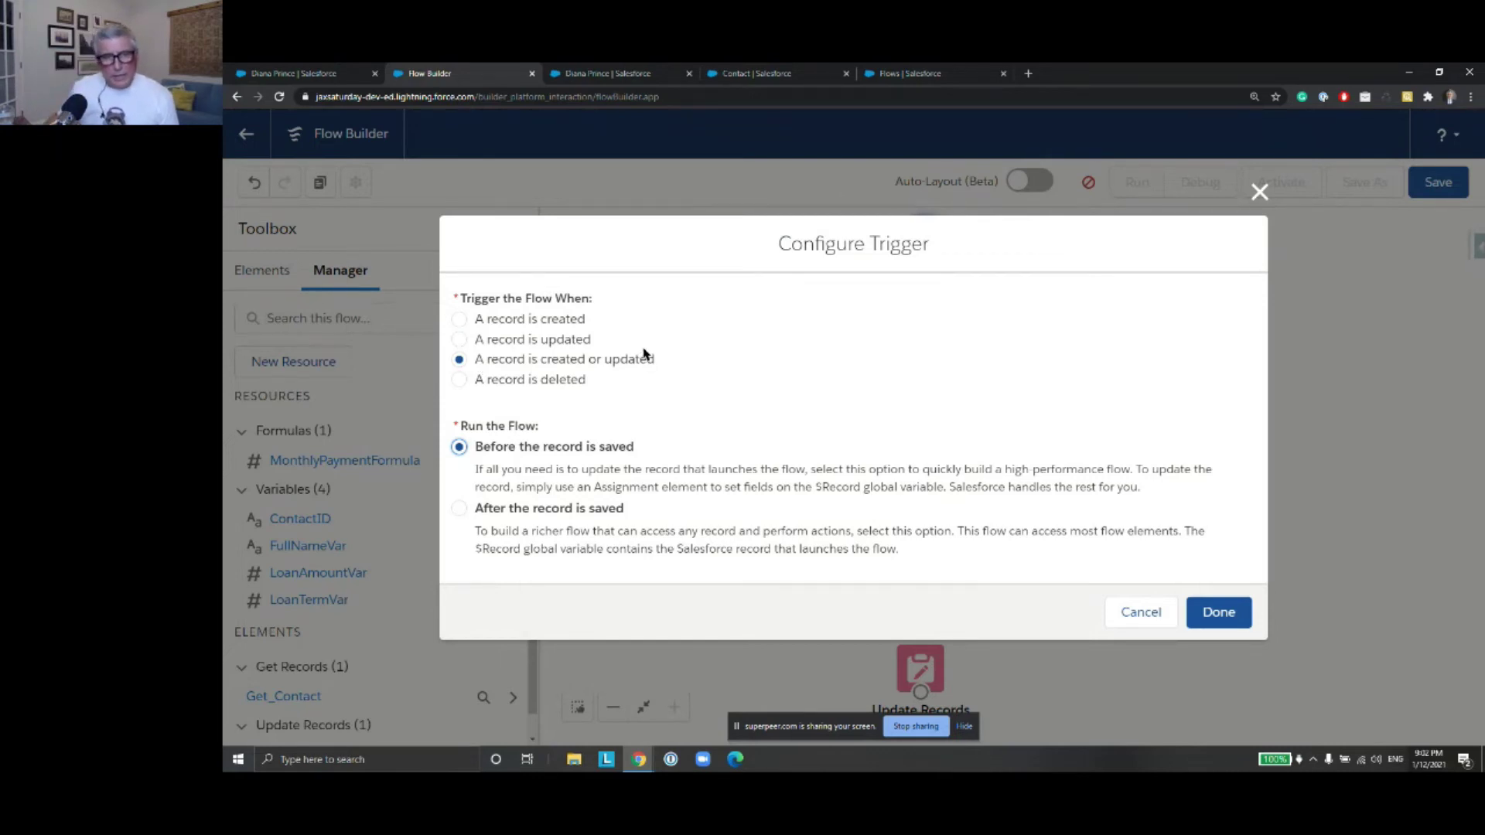
# Confirm the create-or-update, before-save trigger settings
pyautogui.click(1219, 612)
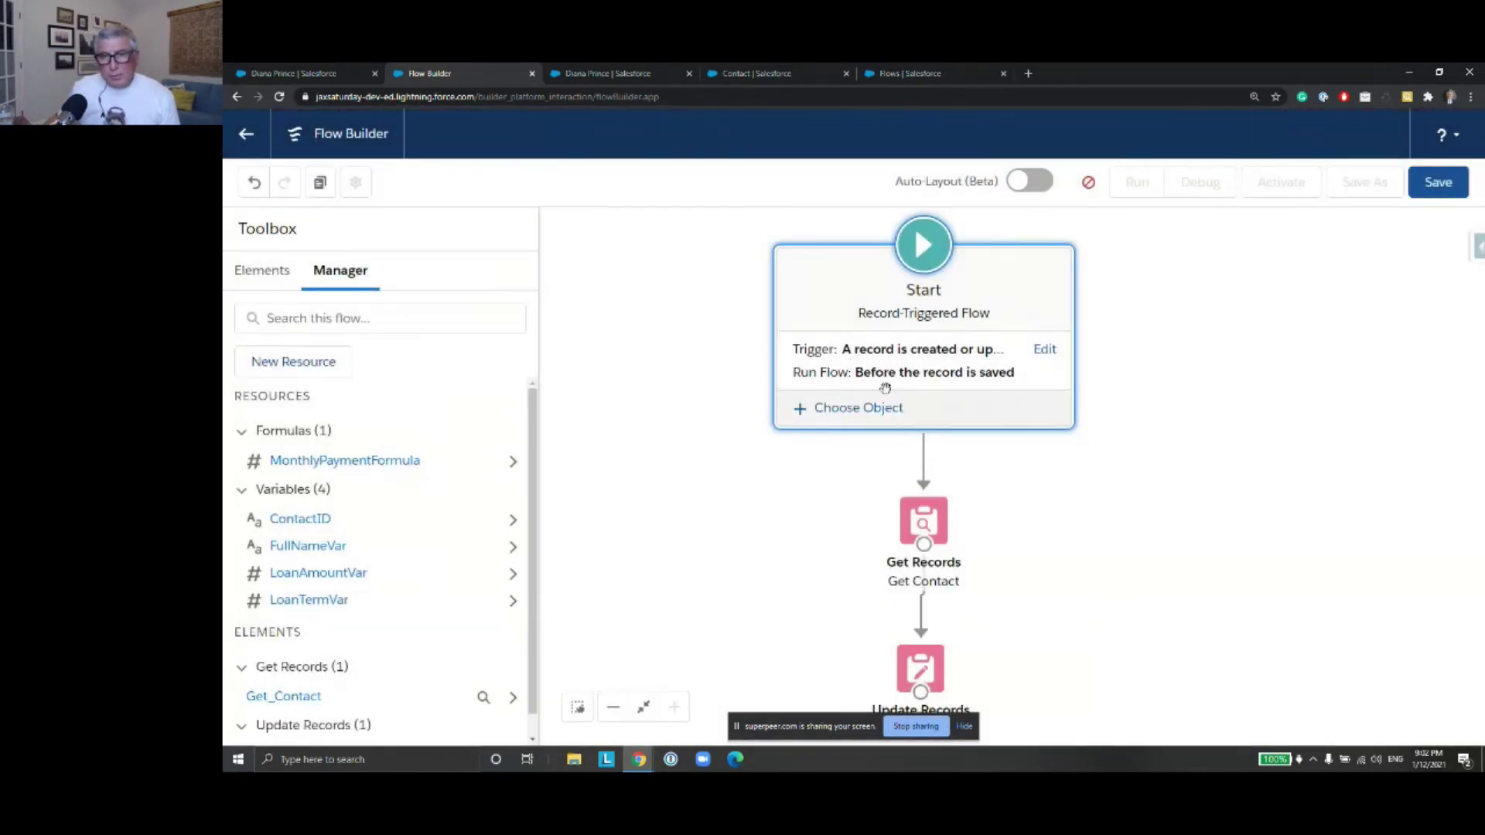
pyautogui.click(882, 409)
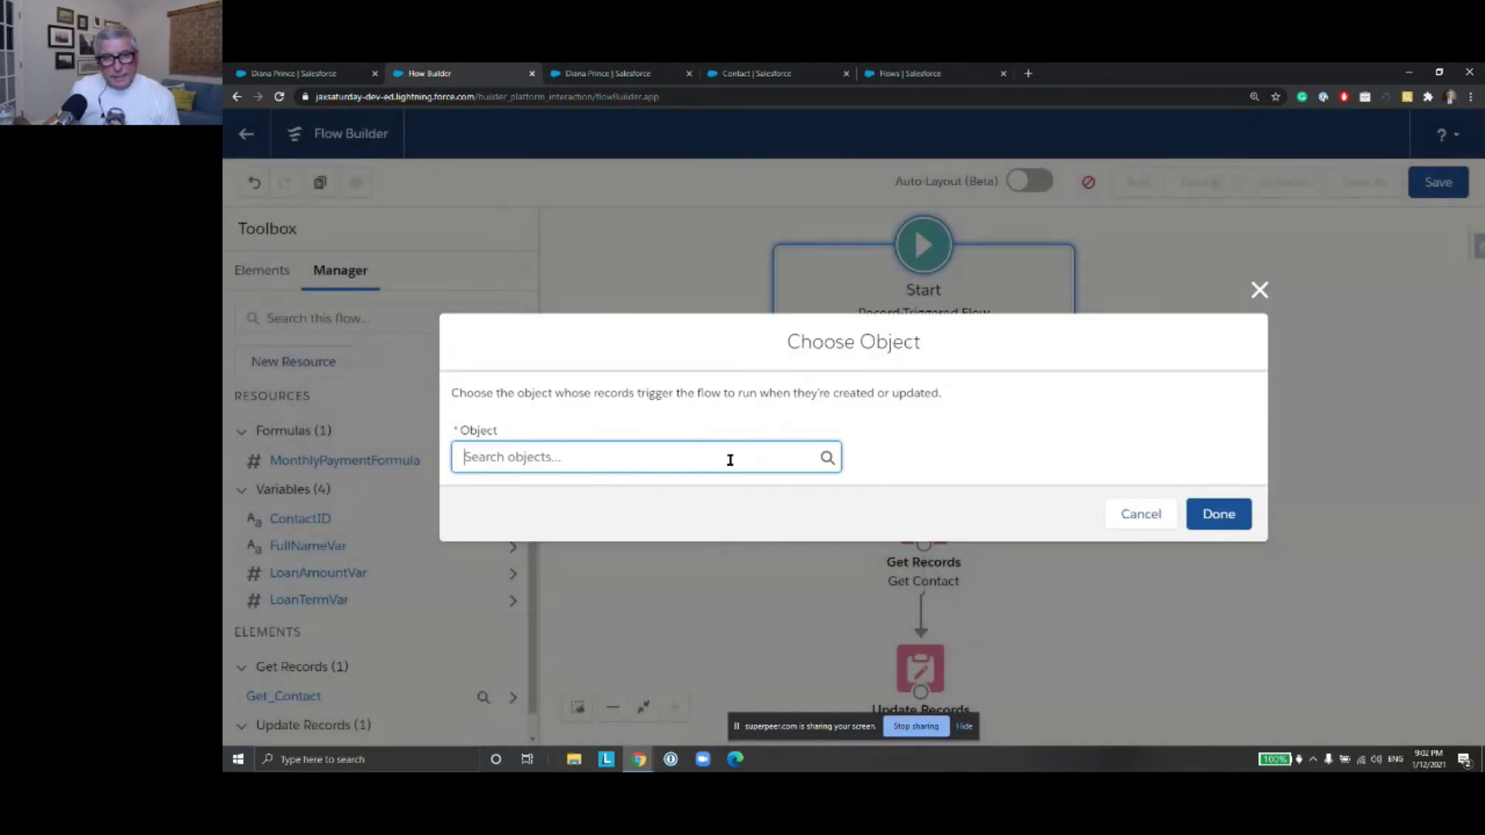
# Set Contact as the triggering object with Condition Requirements set to None
pyautogui.click(727, 459)
pyautogui.write('Contact')
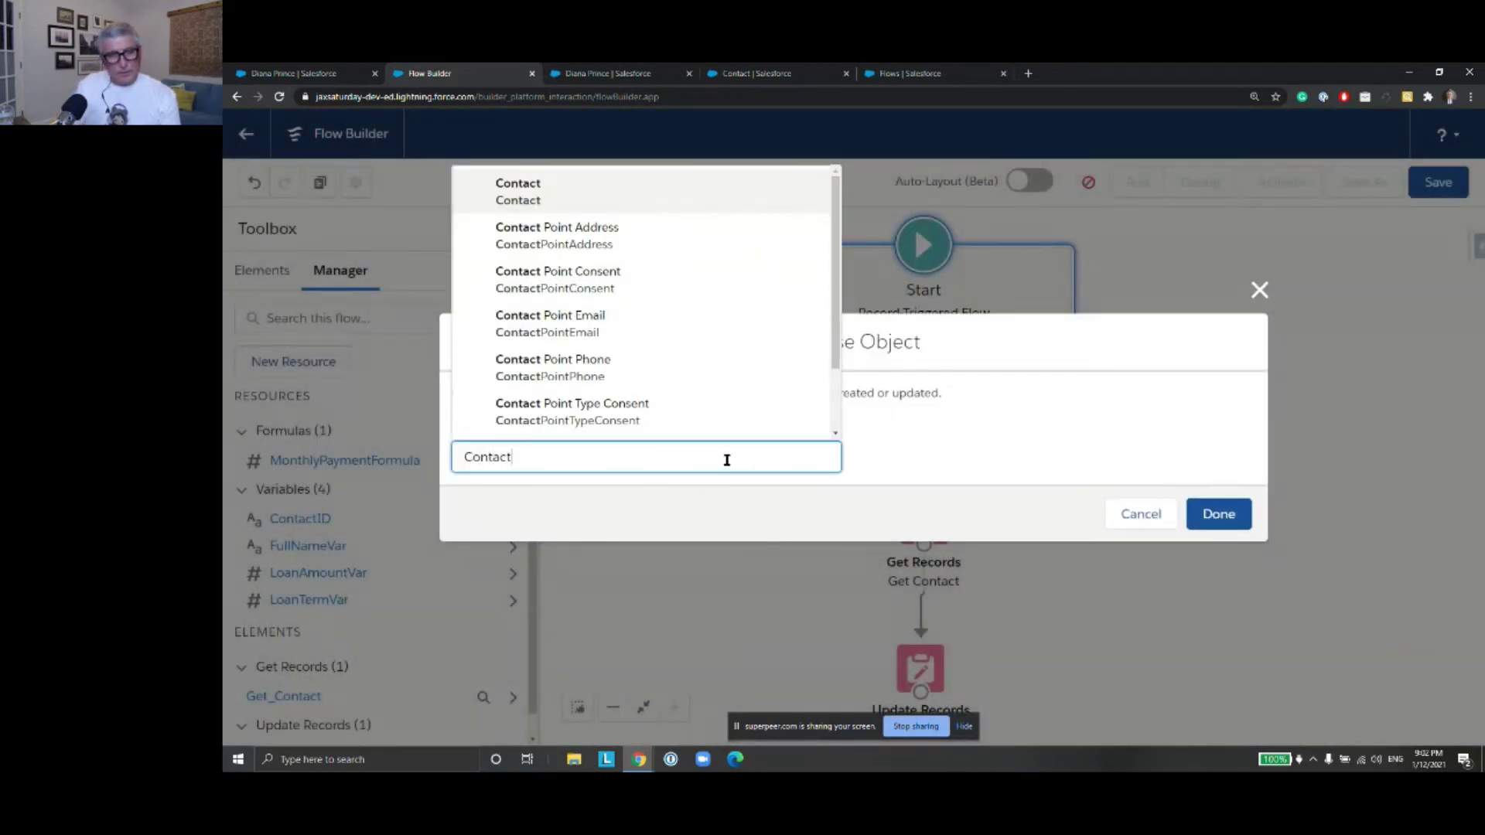
pyautogui.click(648, 203)
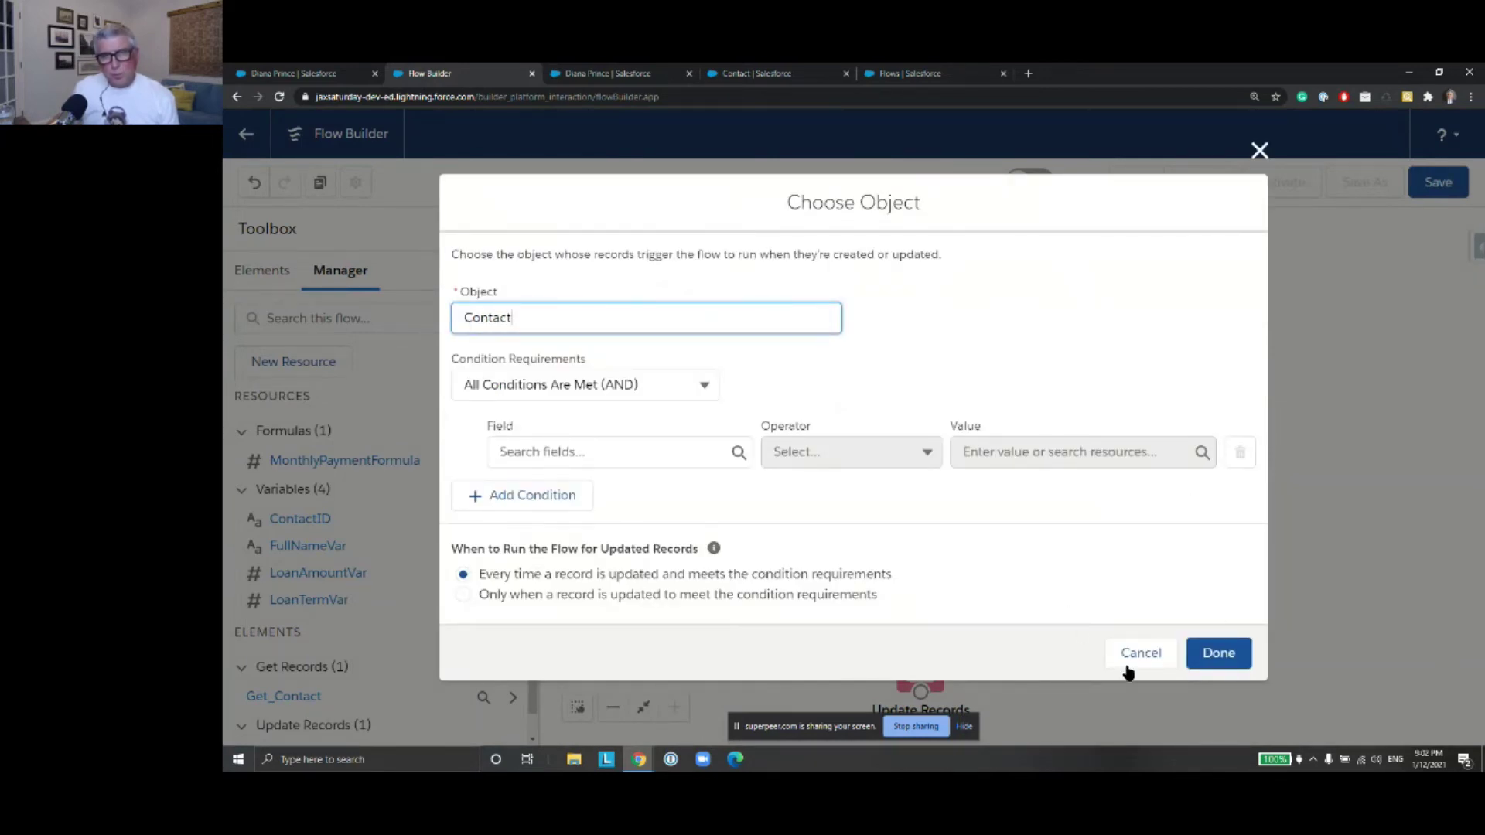
pyautogui.click(1219, 654)
pyautogui.click(1222, 569)
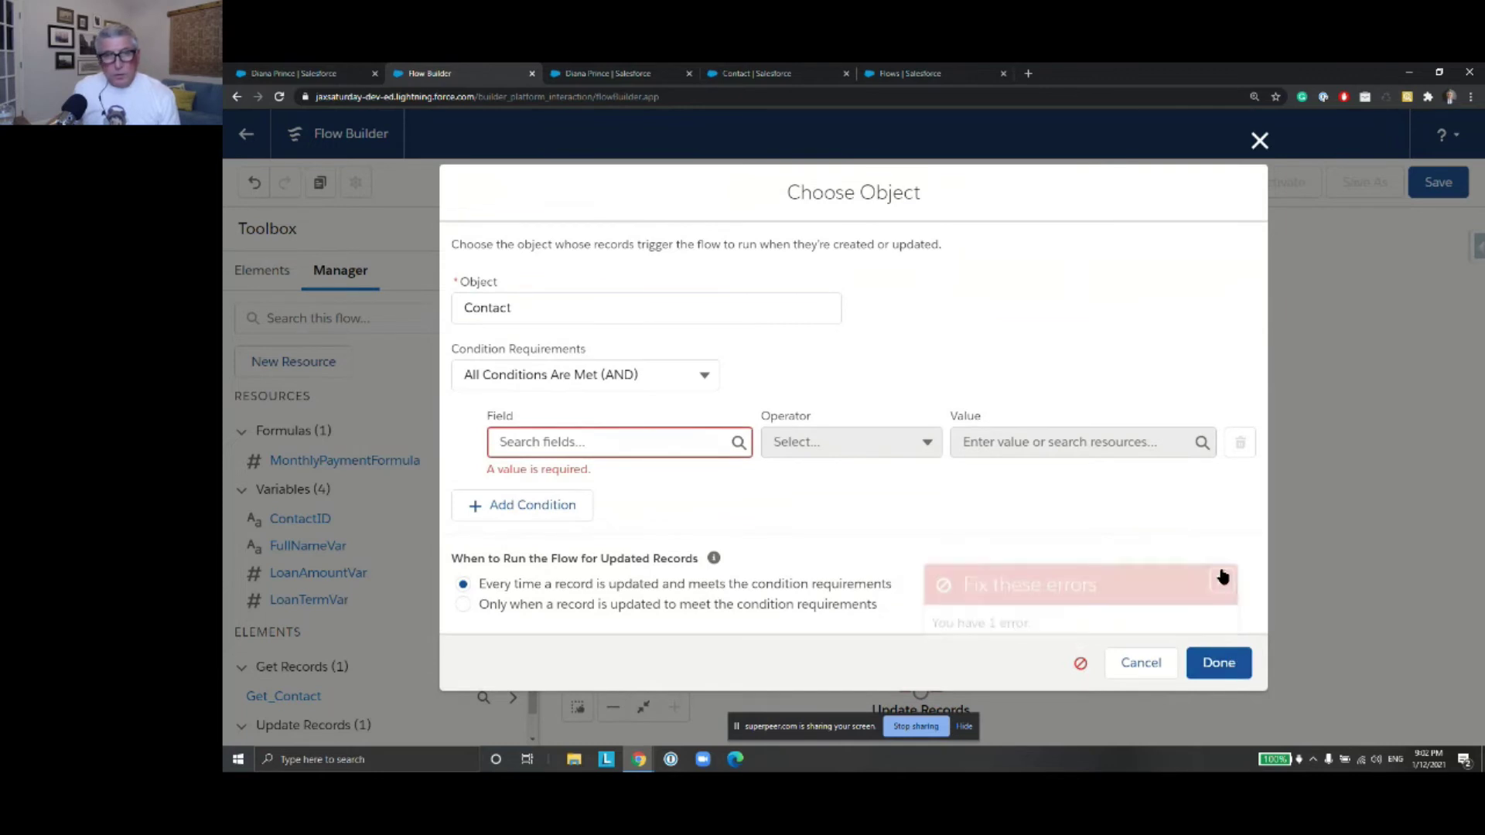
pyautogui.click(688, 375)
pyautogui.click(649, 409)
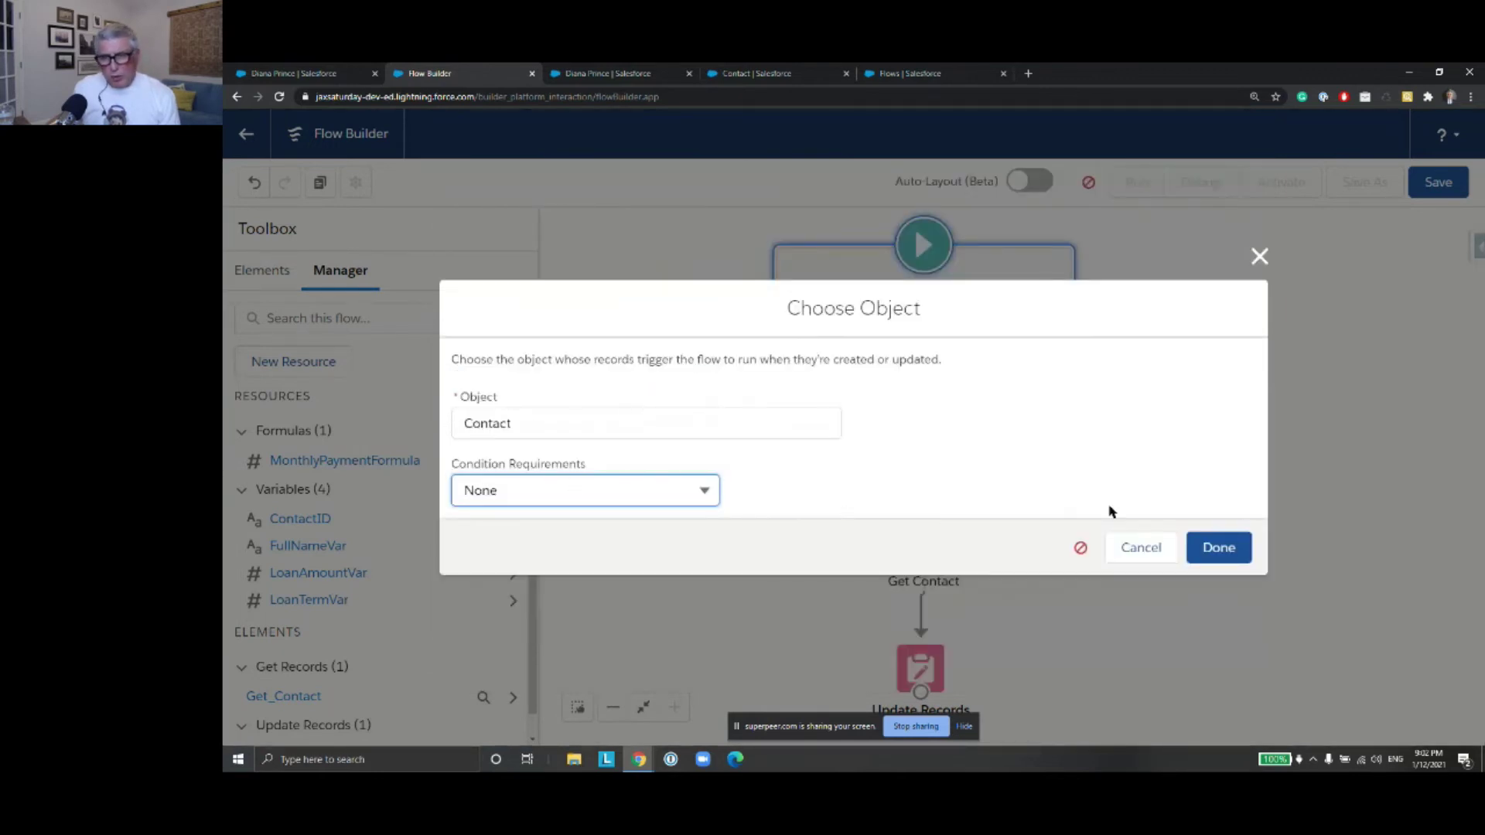
pyautogui.click(1219, 548)
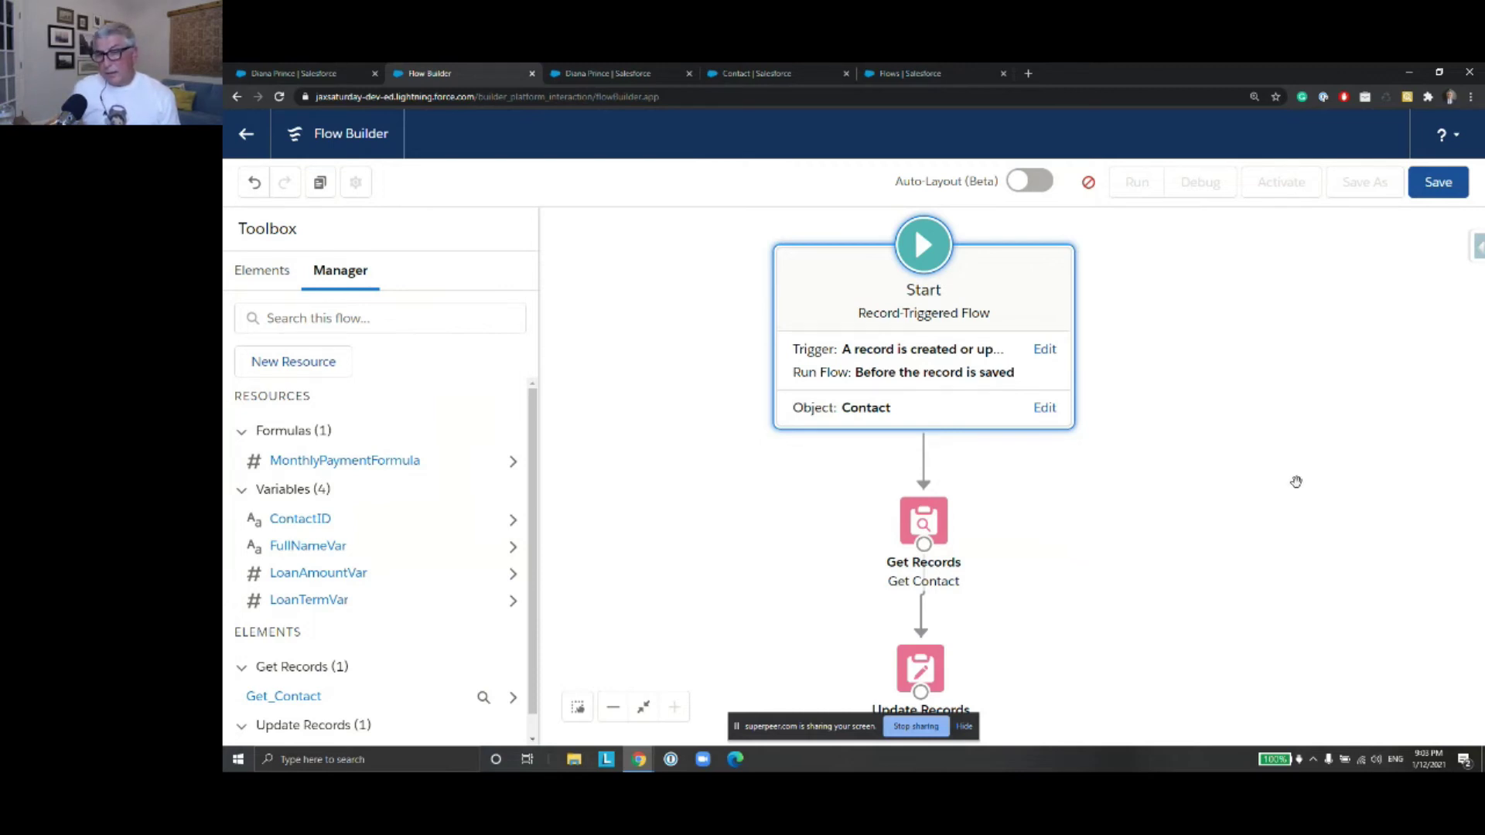
pyautogui.moveTo(1203, 488); pyautogui.dragTo(1184, 436)
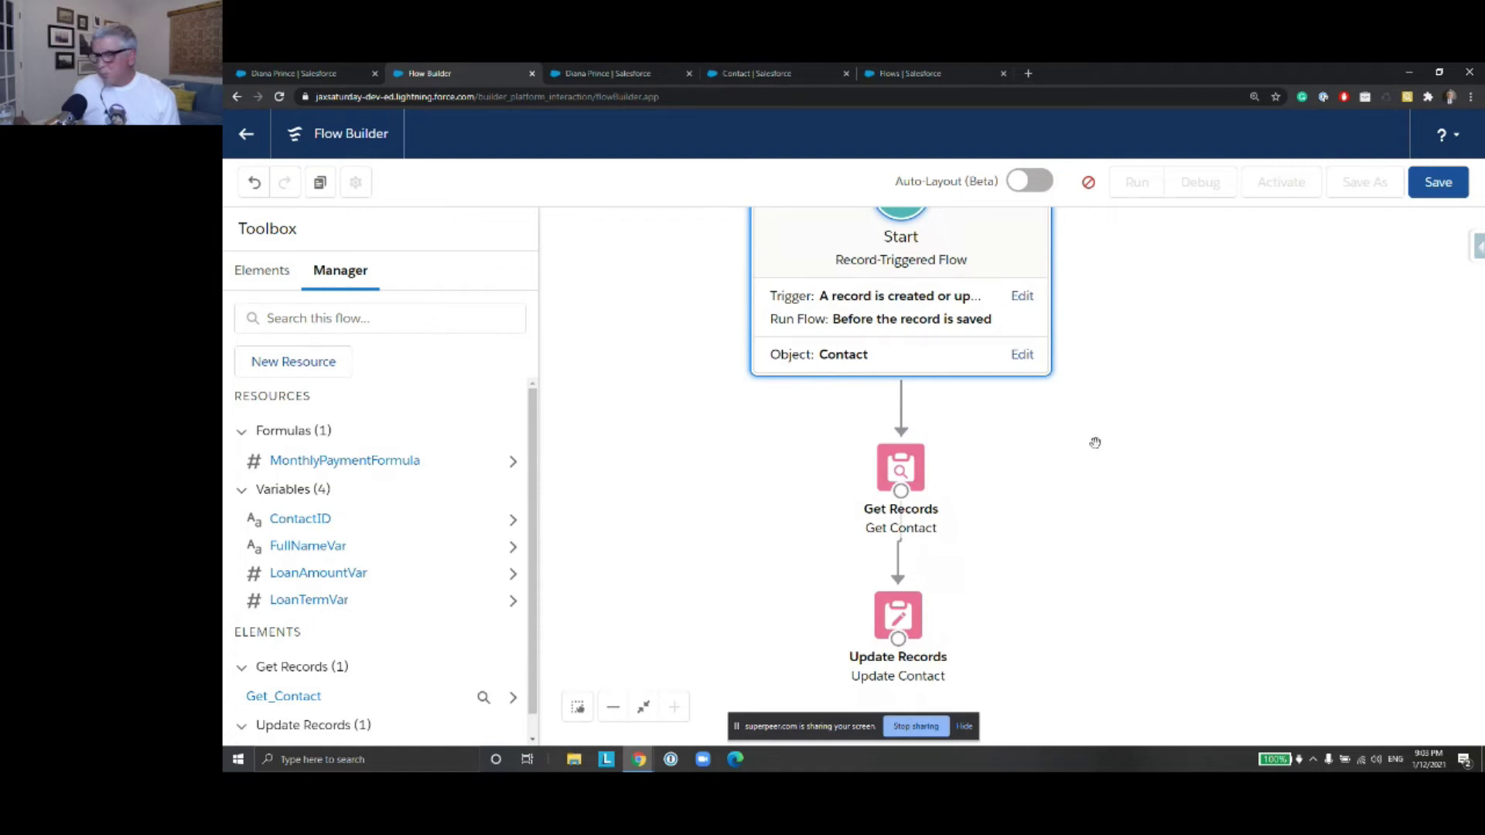
pyautogui.moveTo(1000, 482); pyautogui.dragTo(1011, 498)
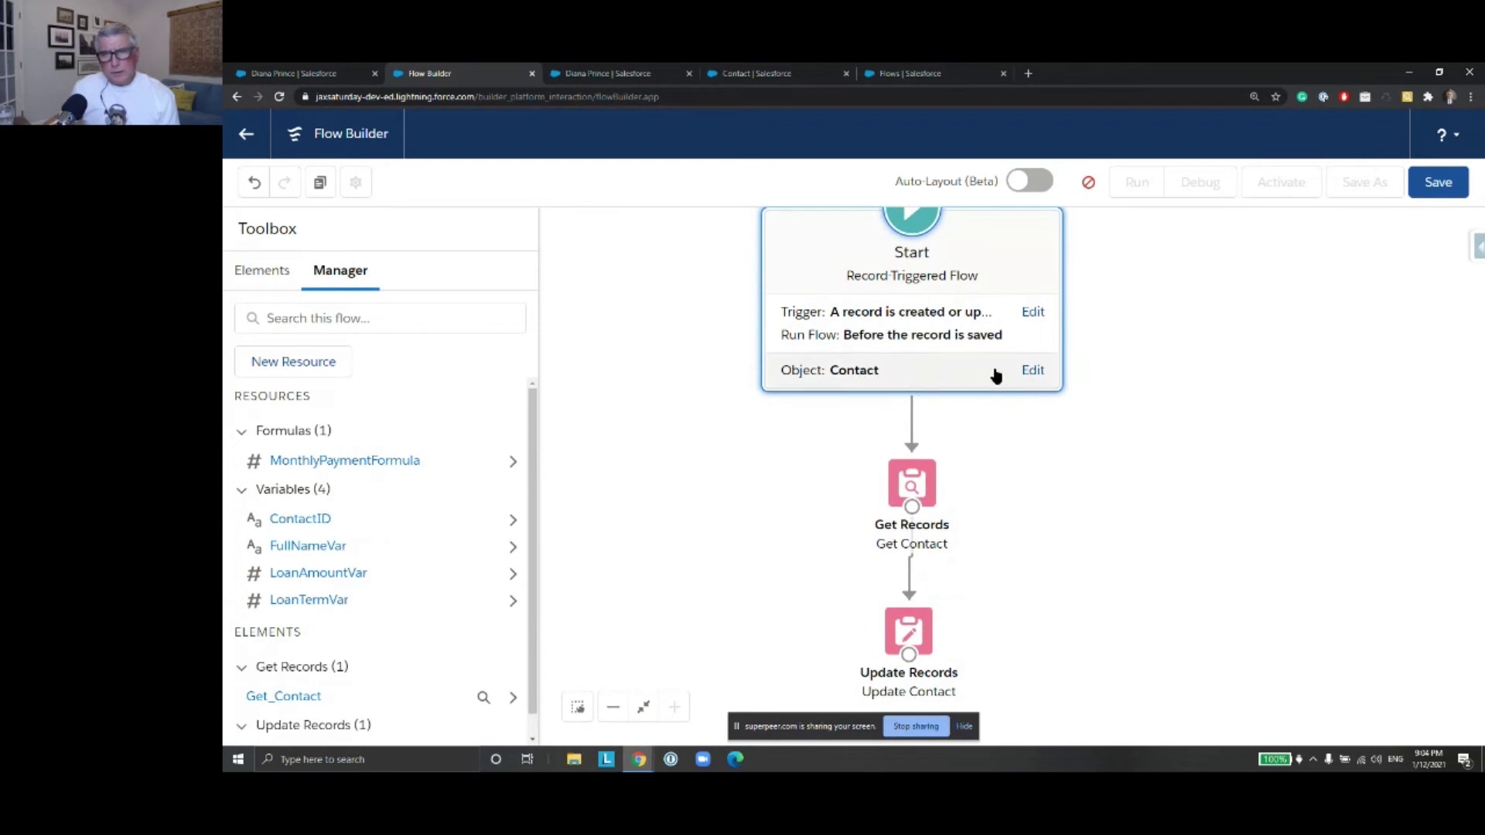
# Require all conditions to be met, starting with Loan_Amount__c Is Null False
pyautogui.click(1035, 373)
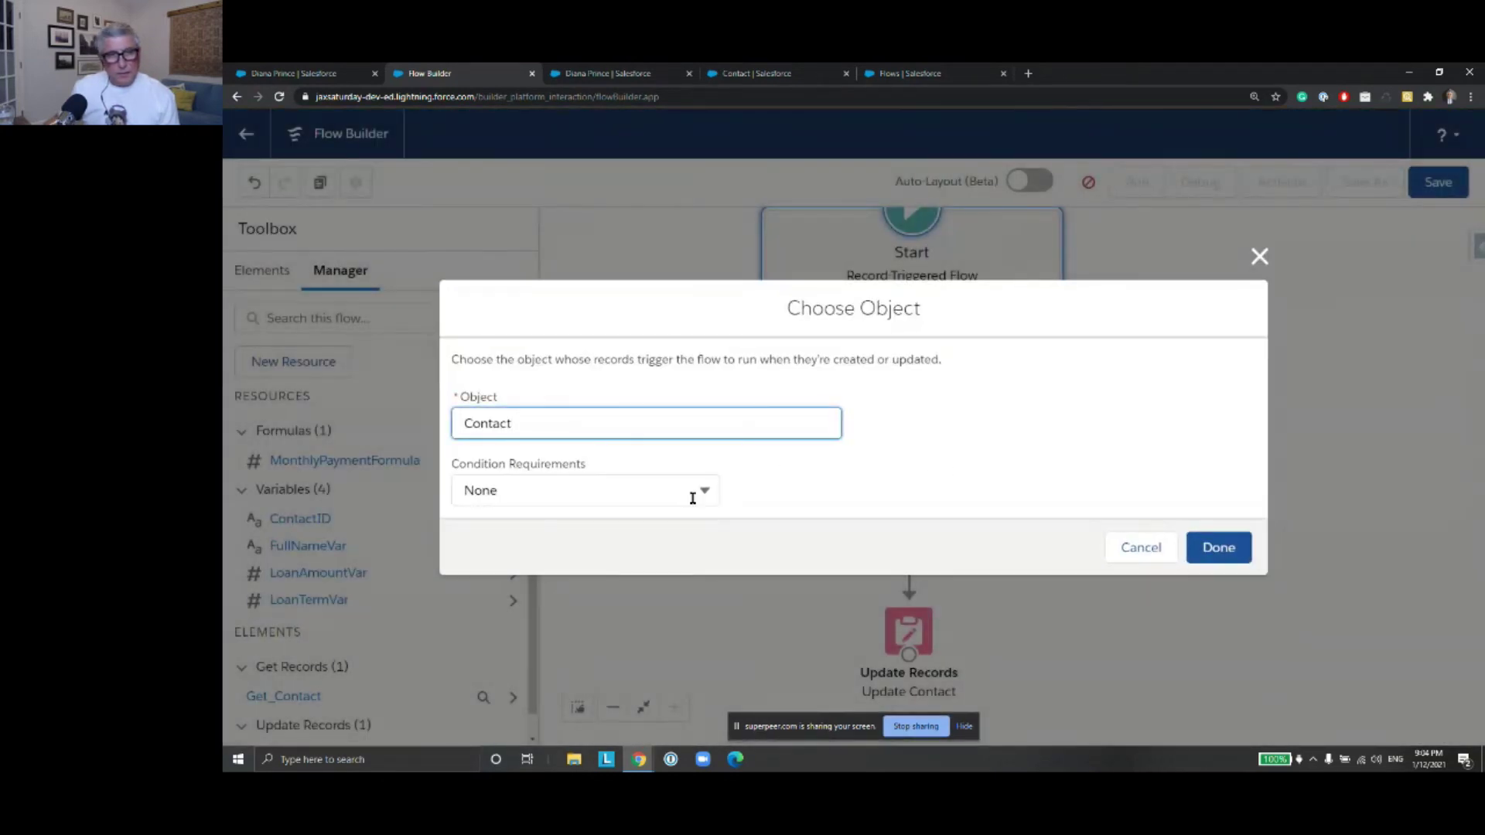
pyautogui.click(702, 497)
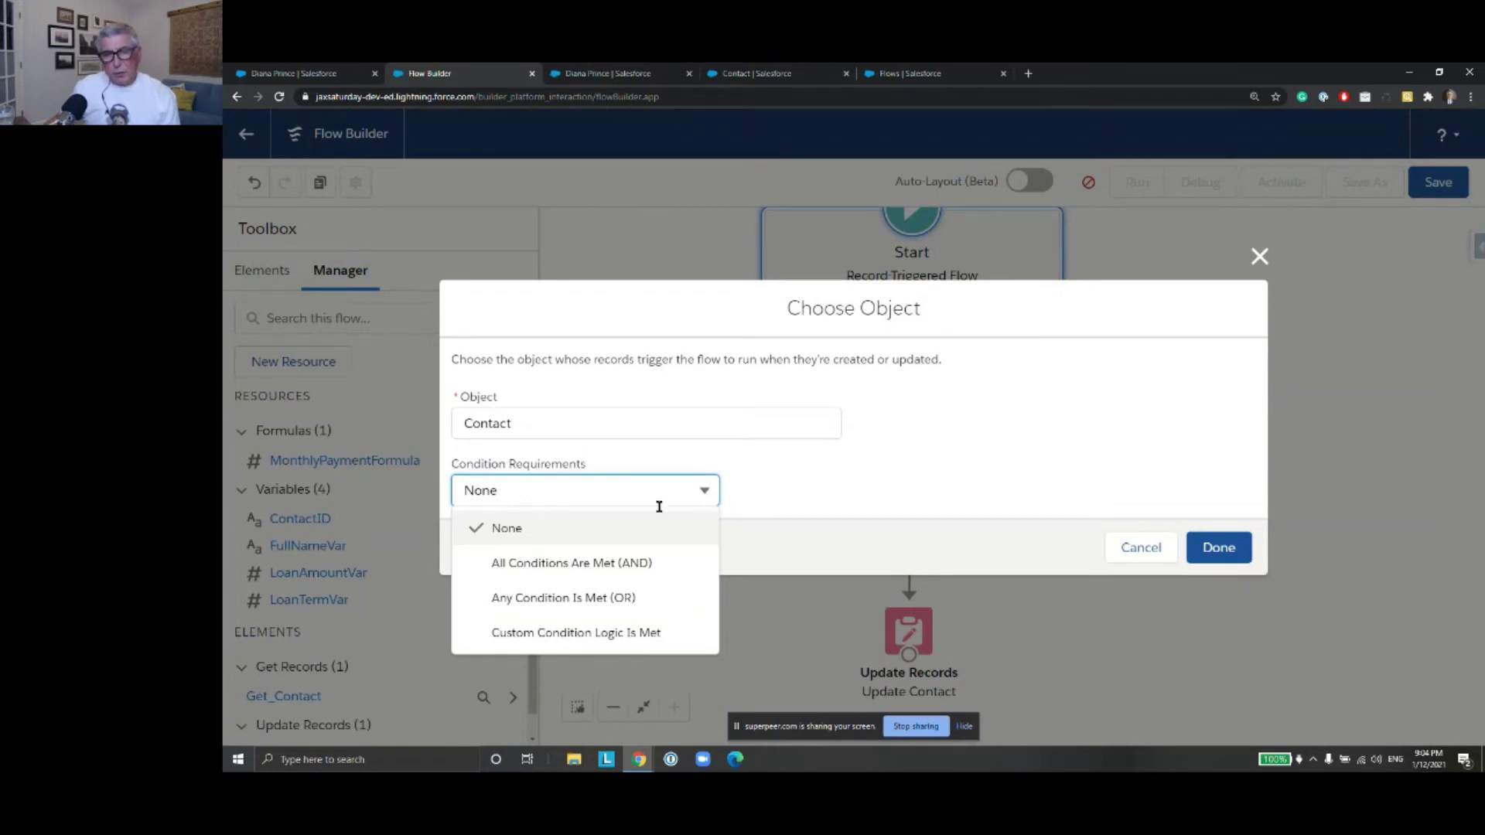
pyautogui.click(635, 577)
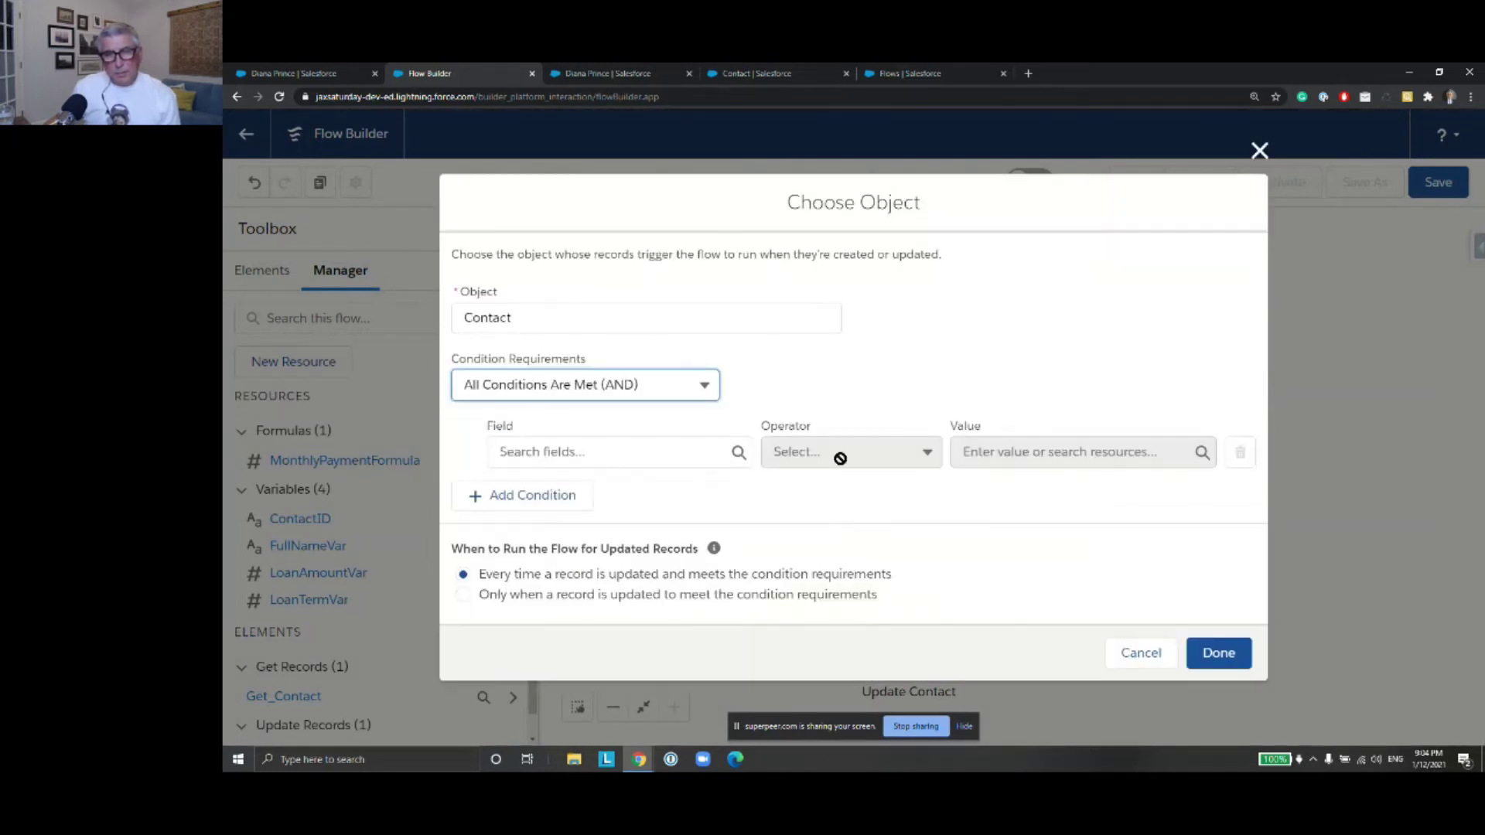
pyautogui.click(595, 450)
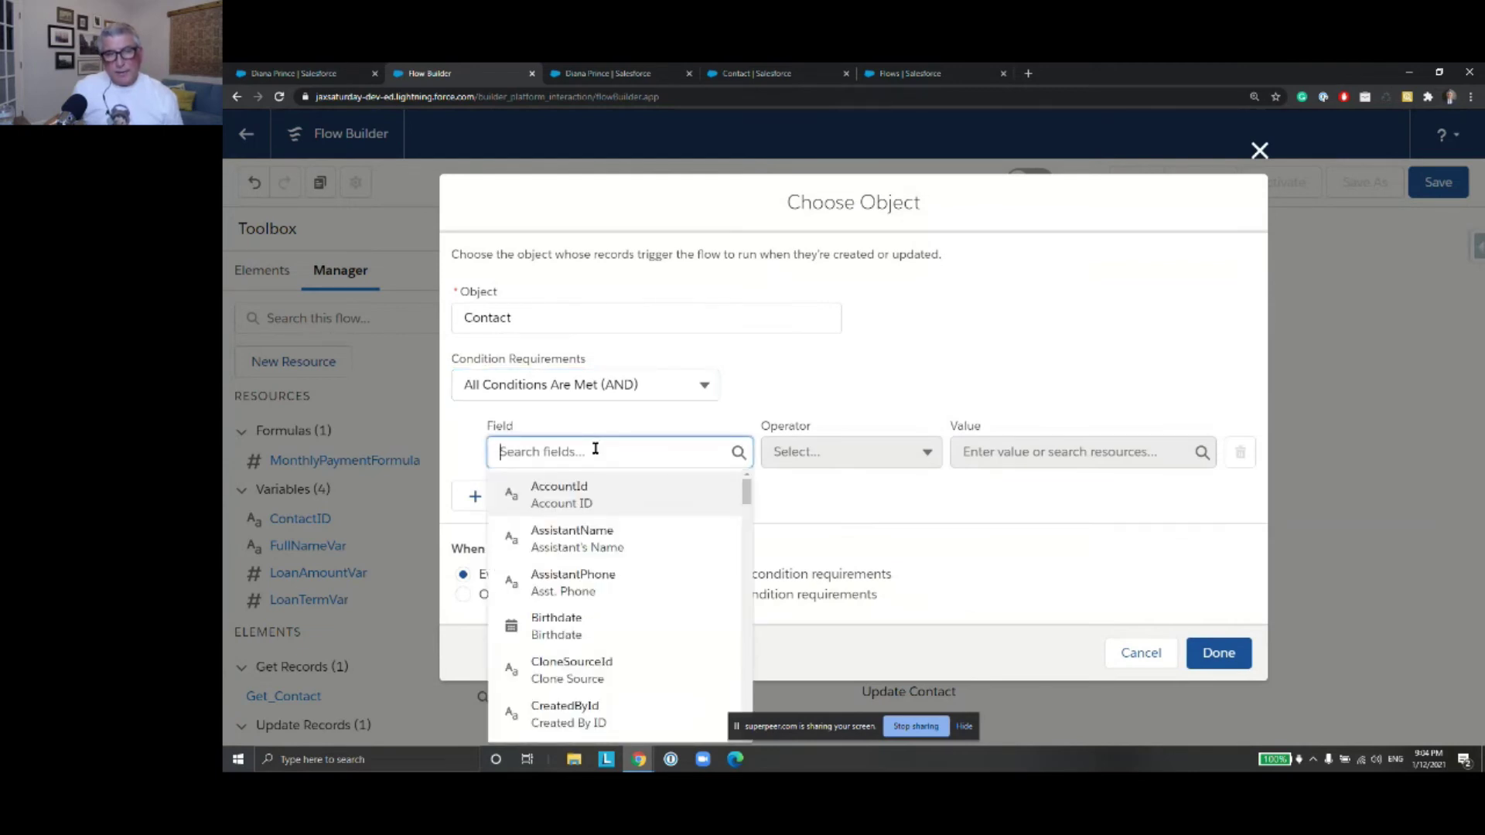
pyautogui.write('Loan')
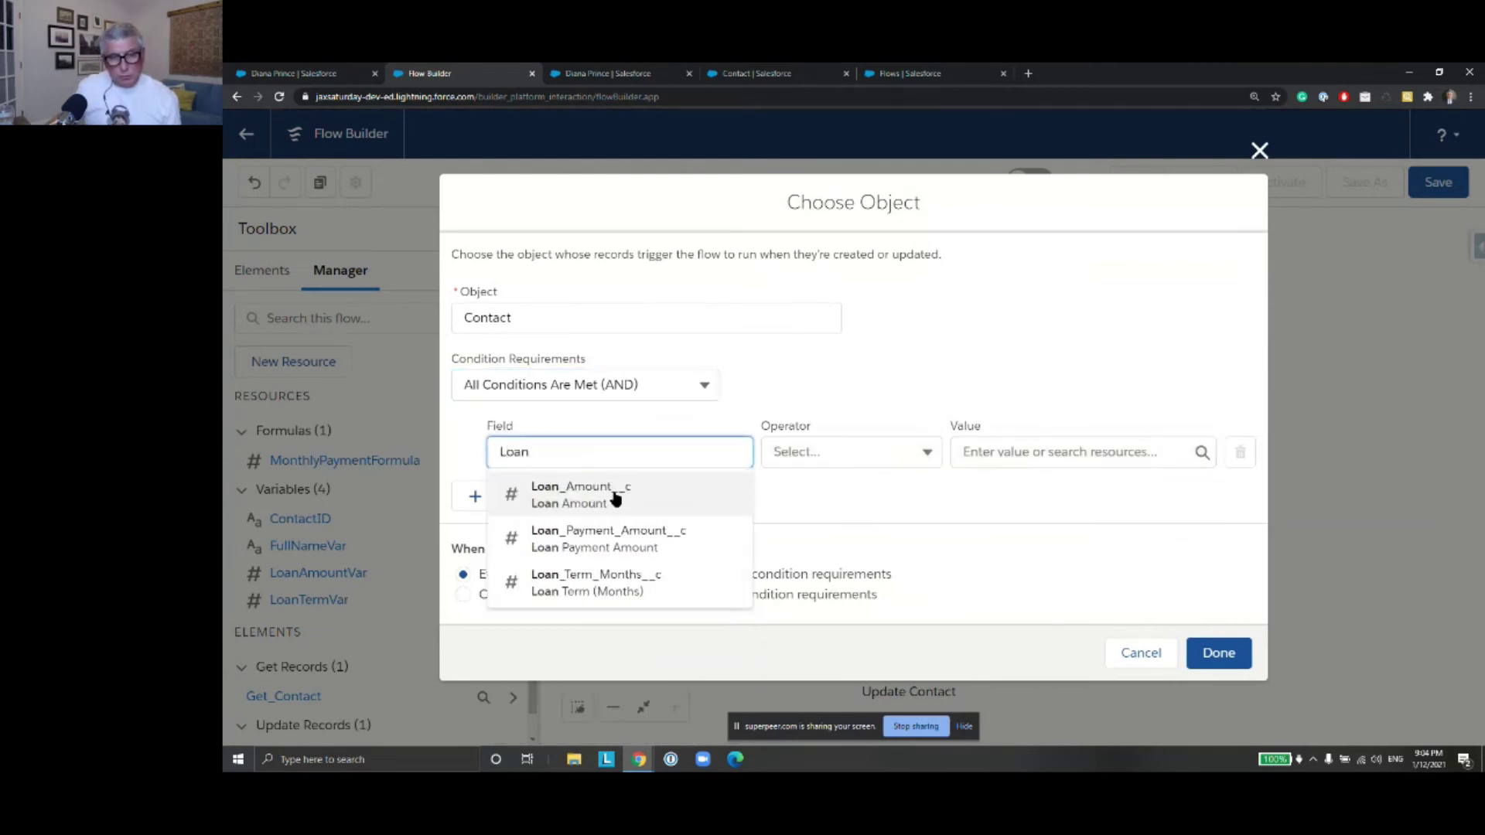
pyautogui.click(616, 493)
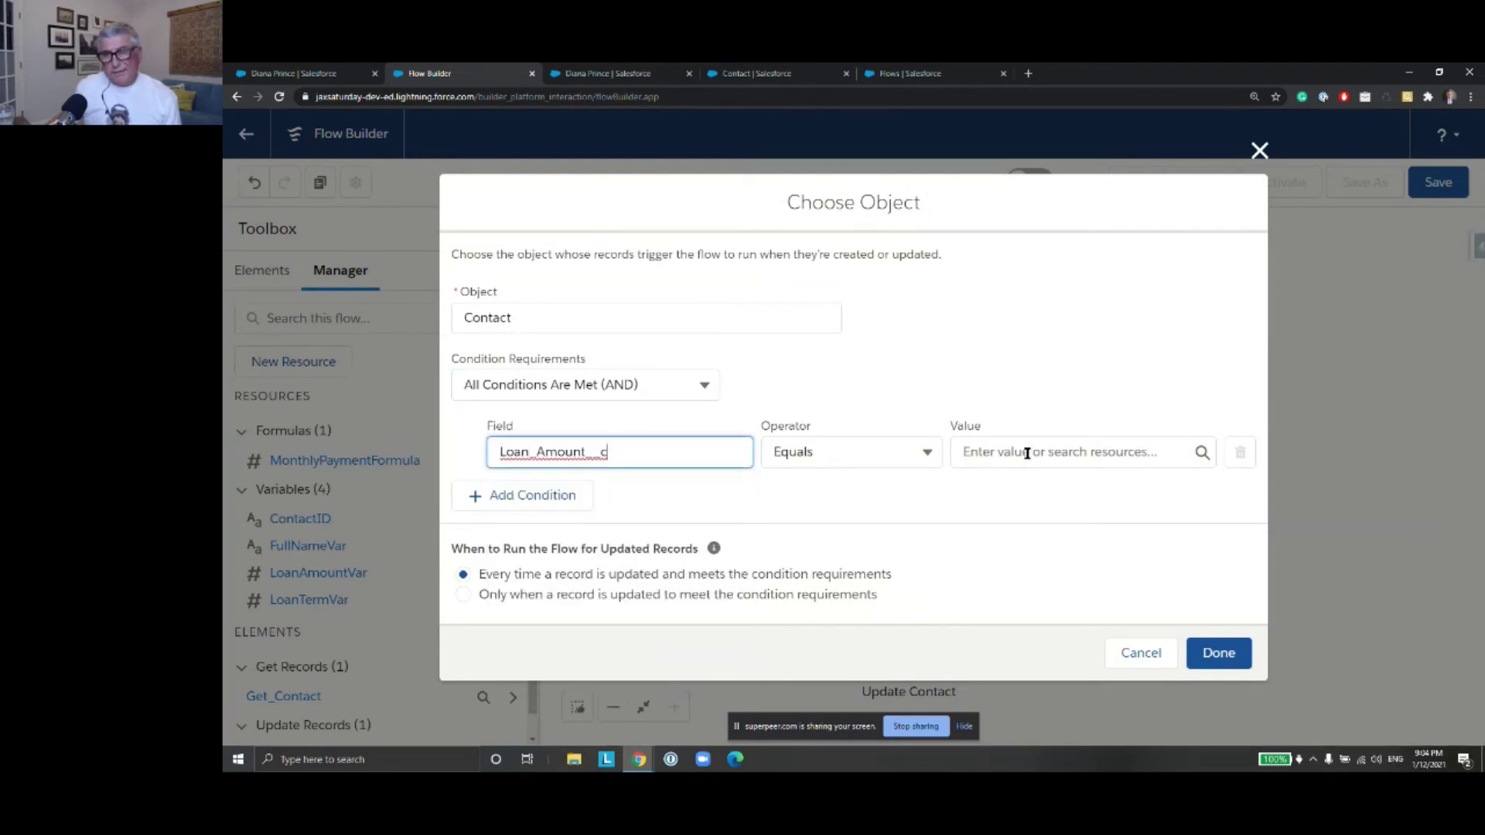
pyautogui.click(1027, 454)
pyautogui.click(926, 452)
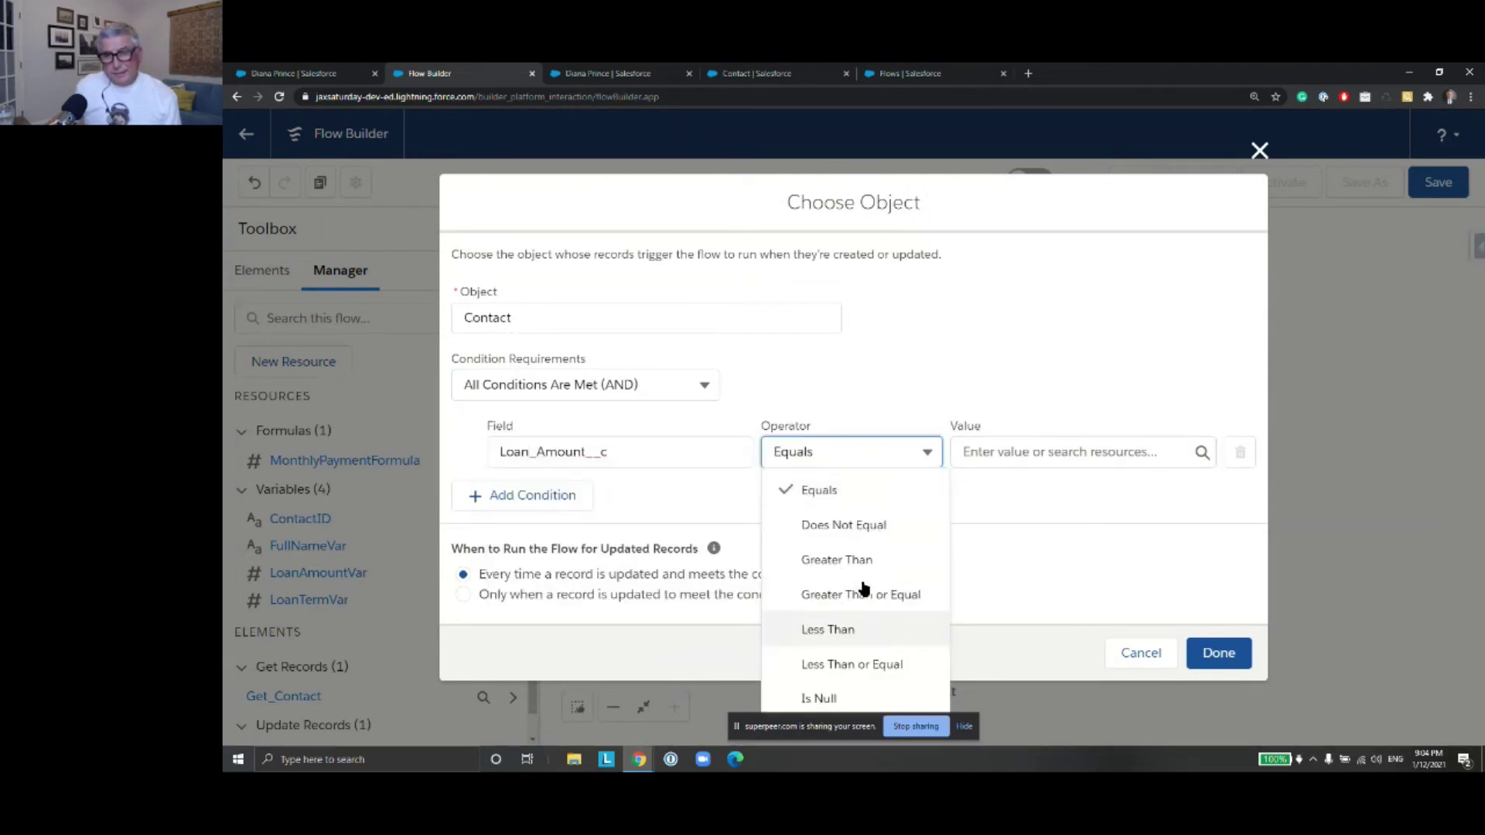
pyautogui.click(873, 697)
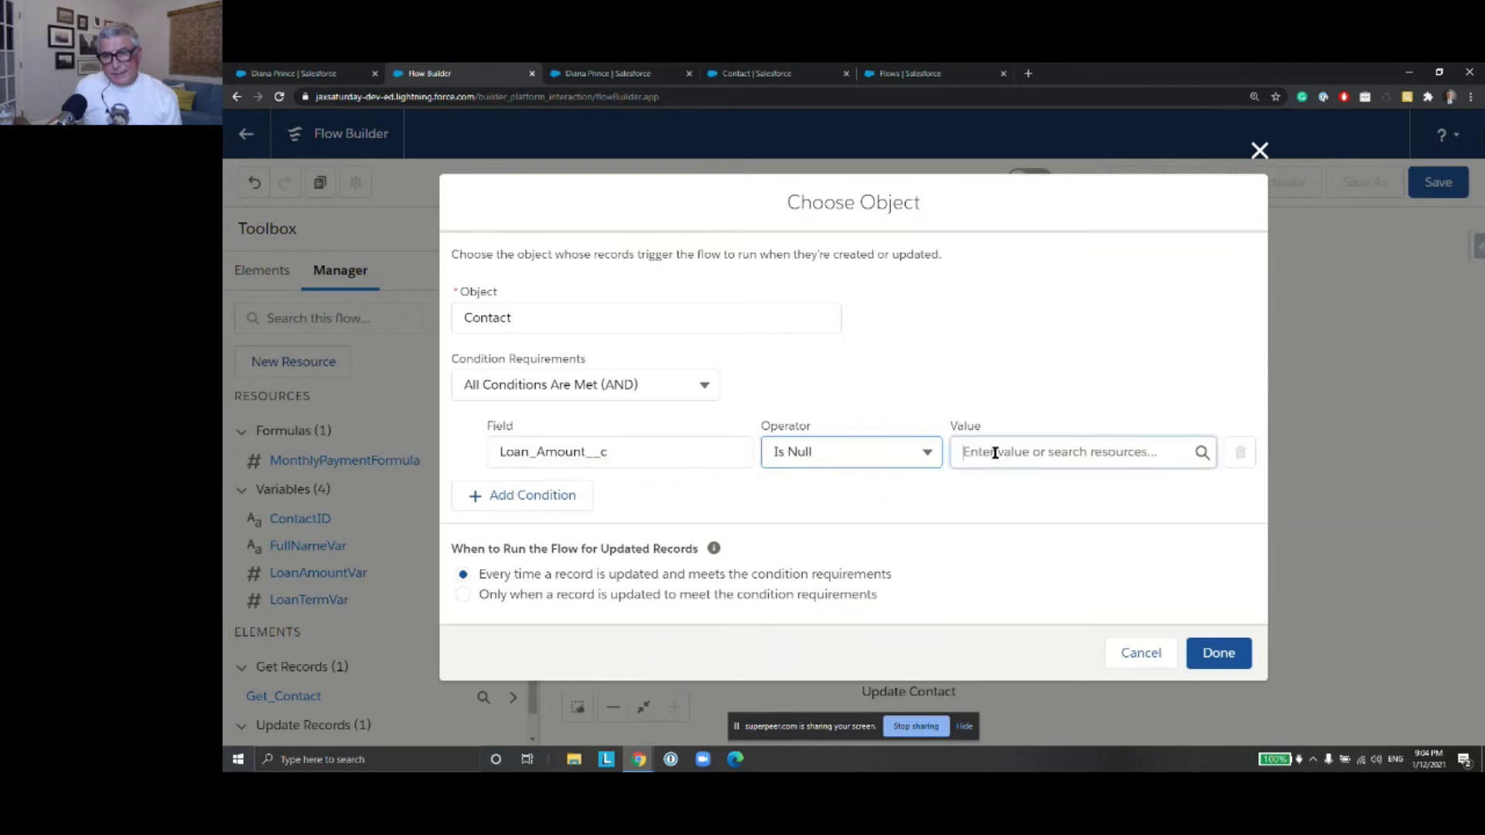
pyautogui.click(995, 453)
pyautogui.write('False')
pyautogui.click(1046, 529)
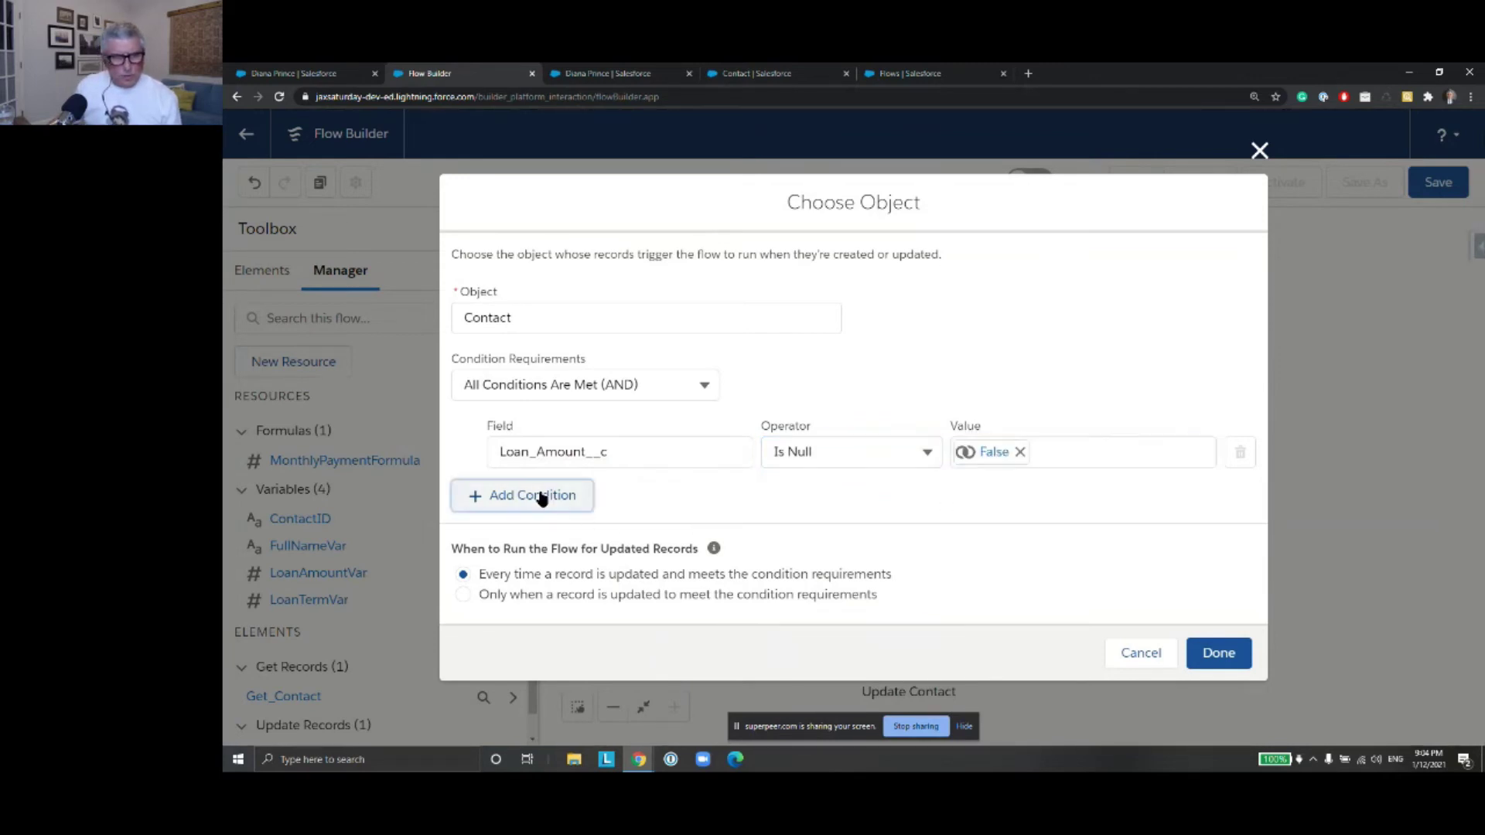
# Add Loan_Term_Months__c Is Null False as the second condition and save the entry conditions
pyautogui.click(542, 498)
pyautogui.click(571, 490)
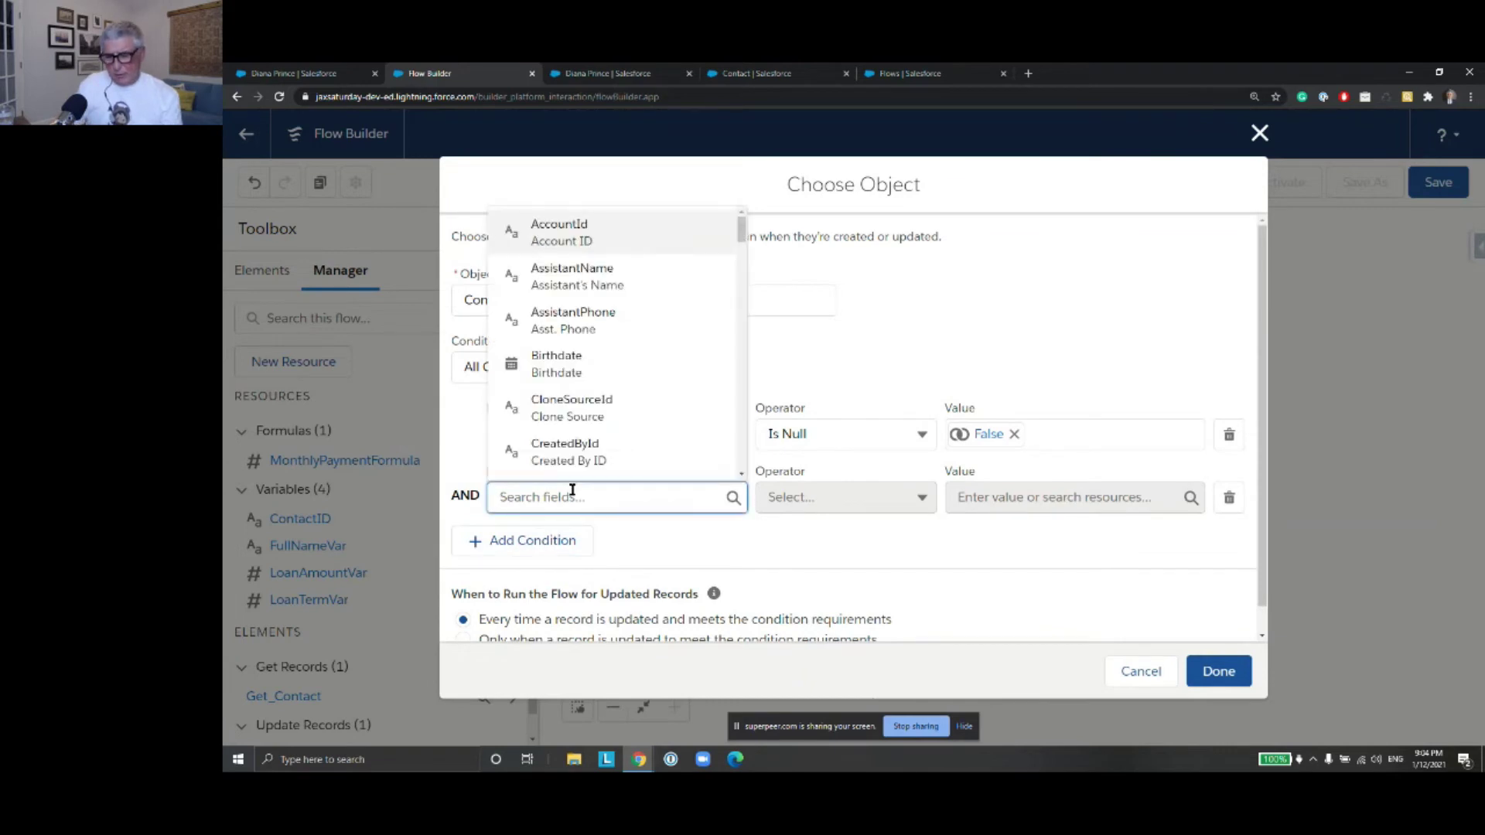
pyautogui.write('Loan')
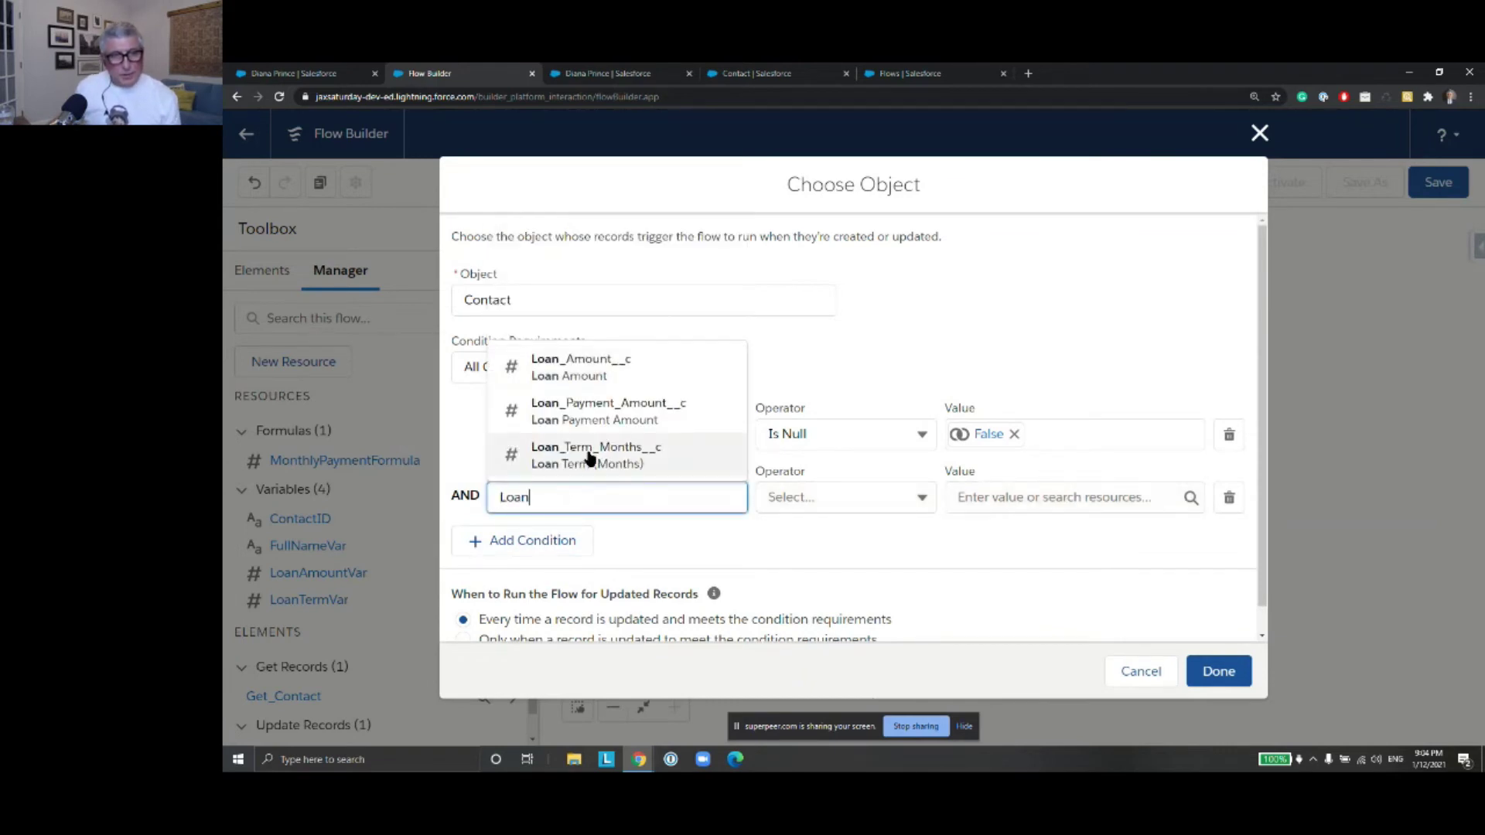
pyautogui.click(588, 457)
pyautogui.click(922, 499)
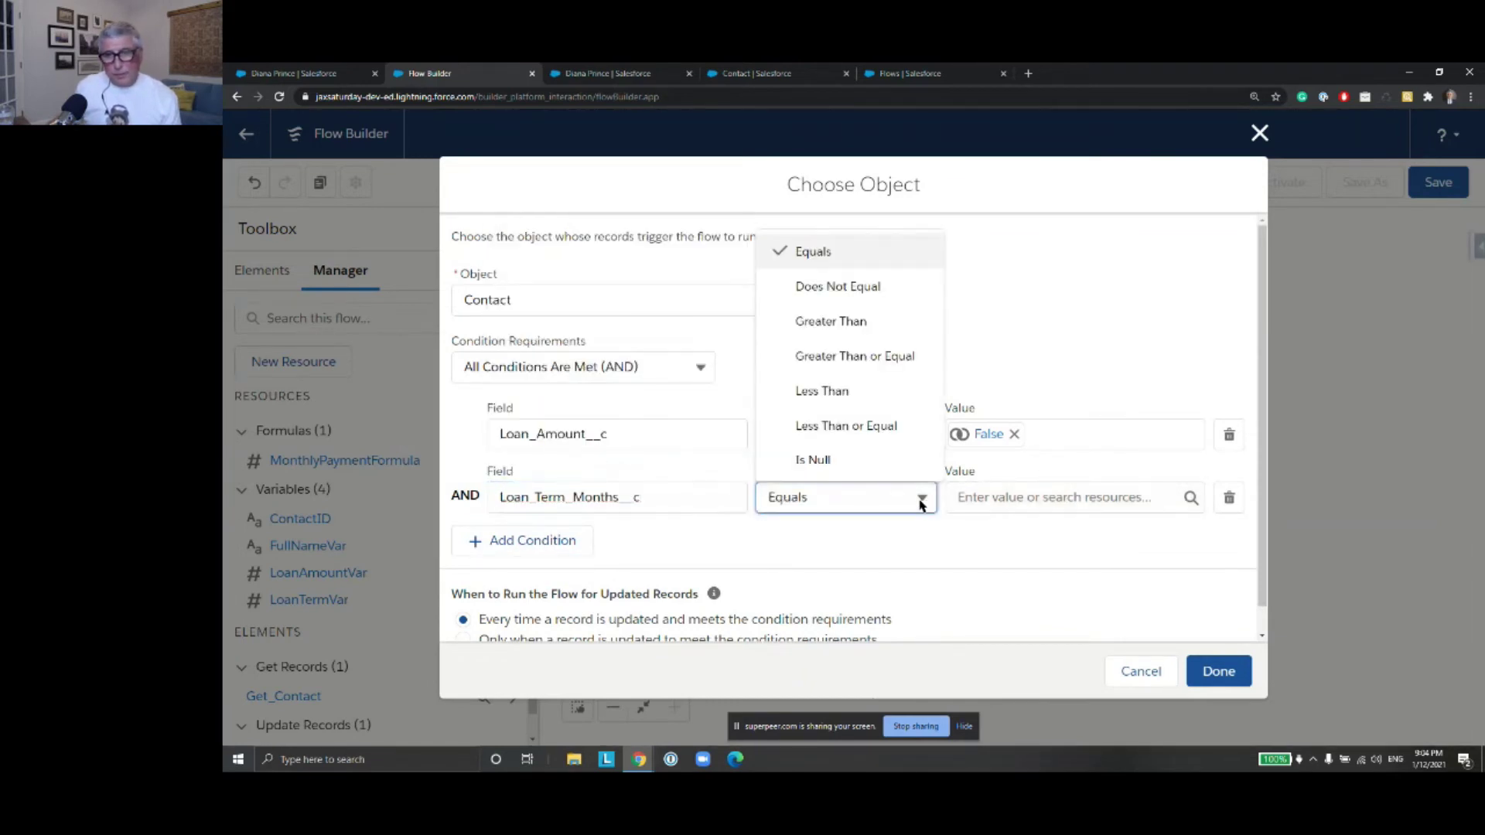
pyautogui.click(815, 461)
pyautogui.click(982, 495)
pyautogui.write('False')
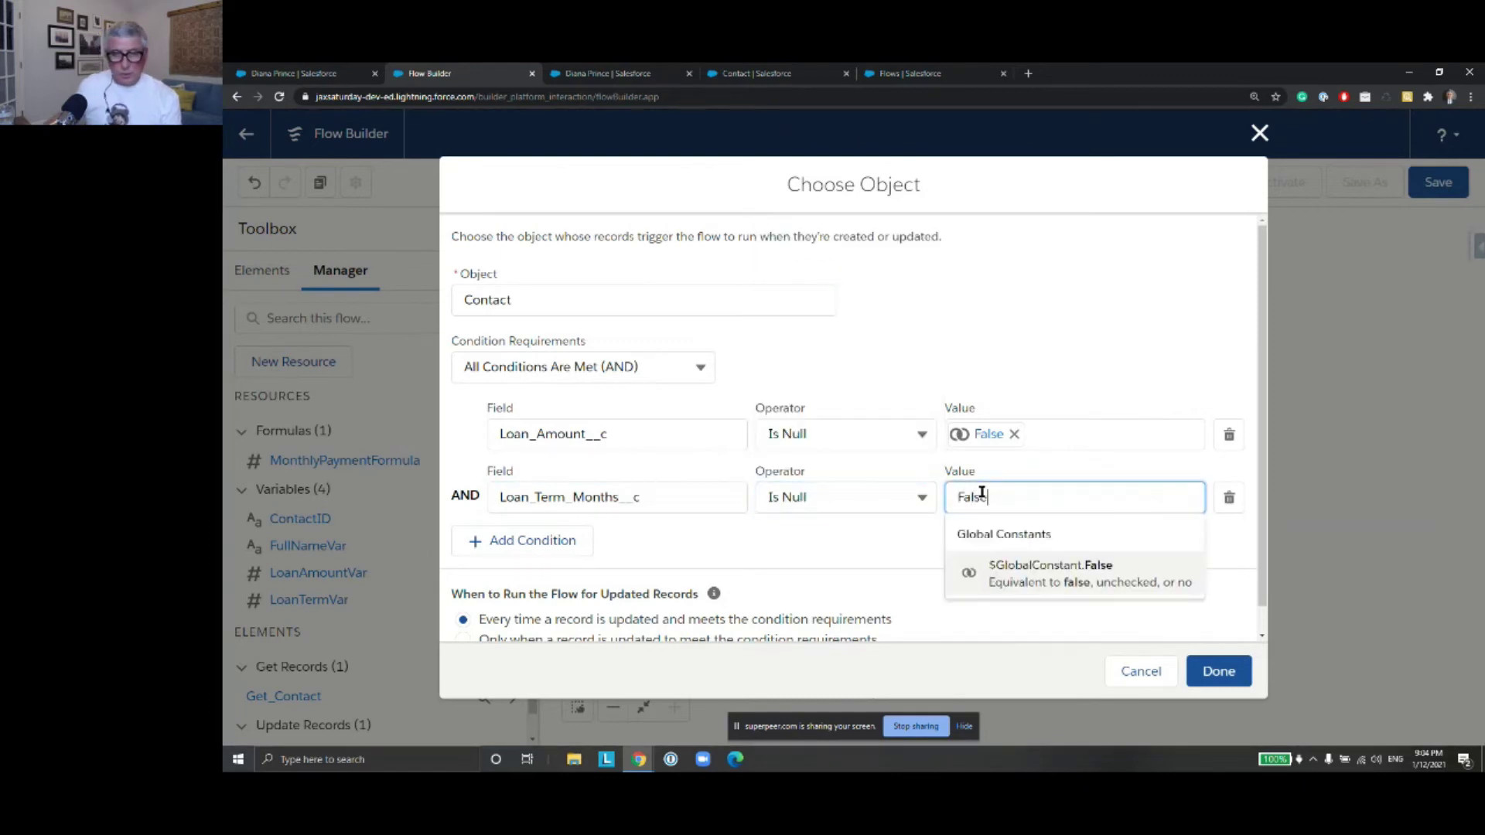
pyautogui.click(1083, 571)
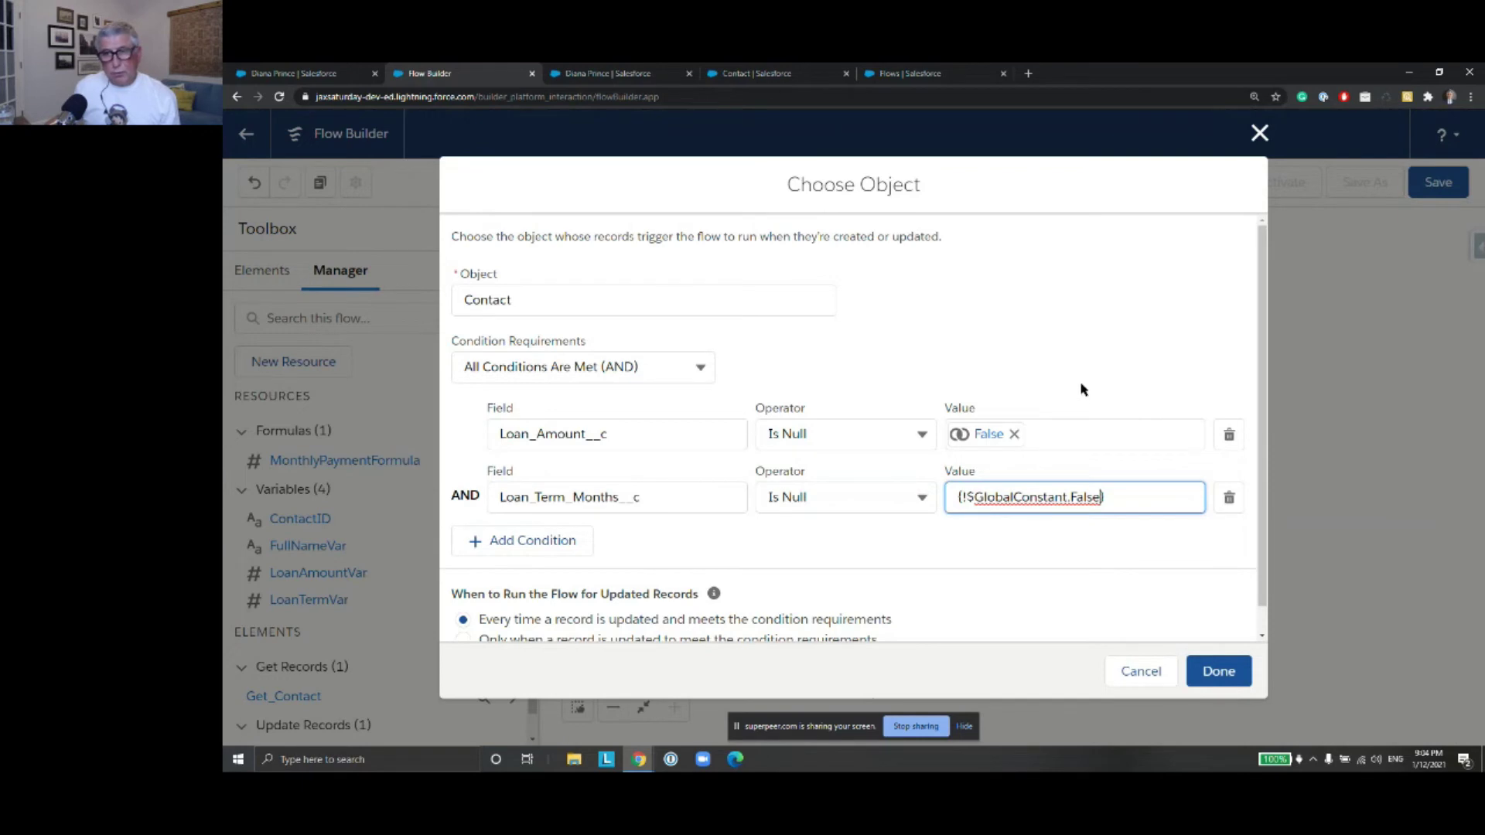
pyautogui.click(1135, 396)
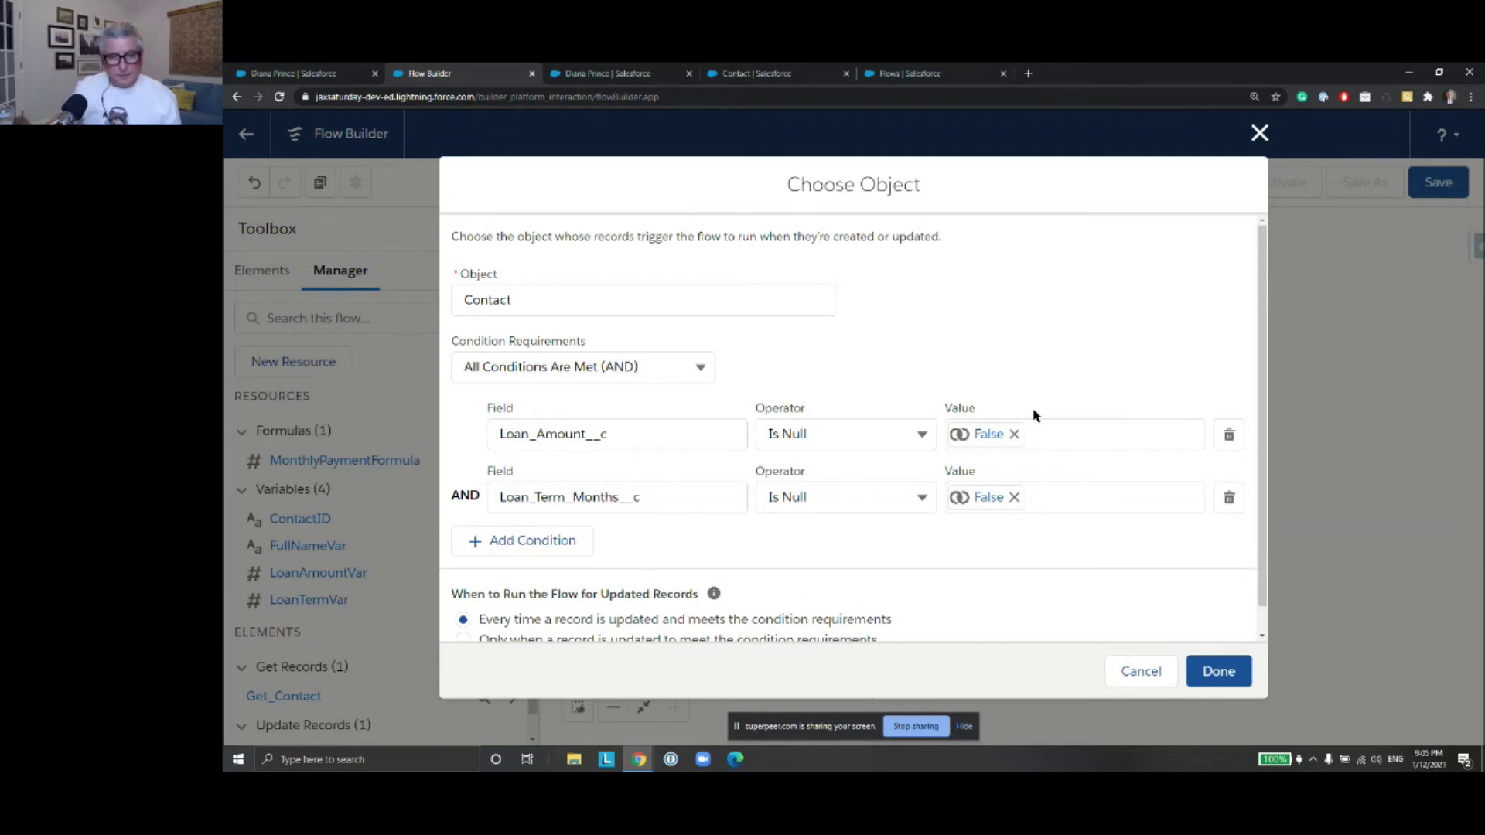
pyautogui.scroll(-1, 1060, 406)
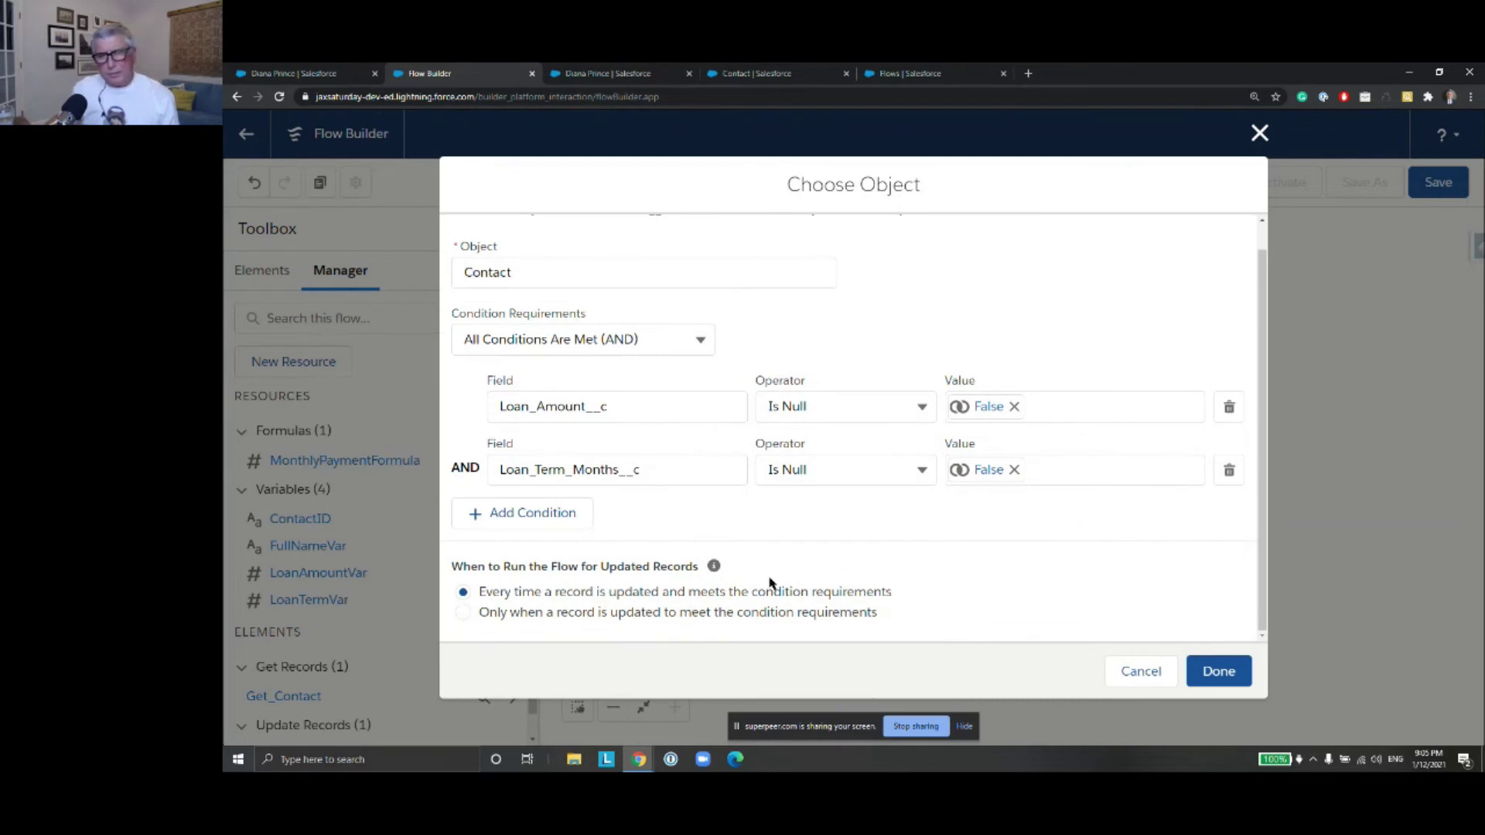
pyautogui.click(1219, 672)
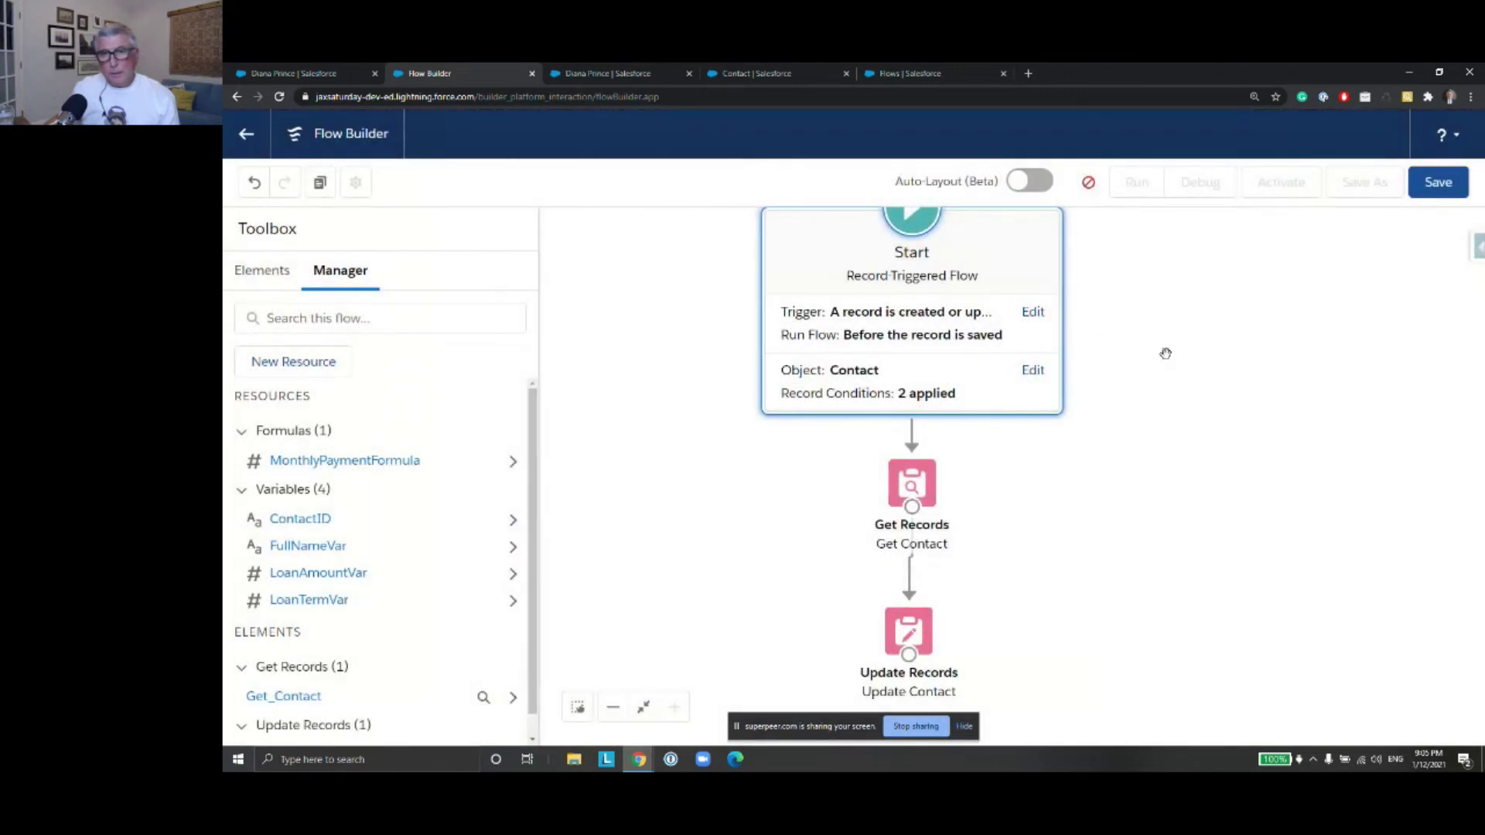
# Delete the Get Contact element, leaving Update Contact unconnected below Start
pyautogui.moveTo(1165, 458); pyautogui.dragTo(1166, 428)
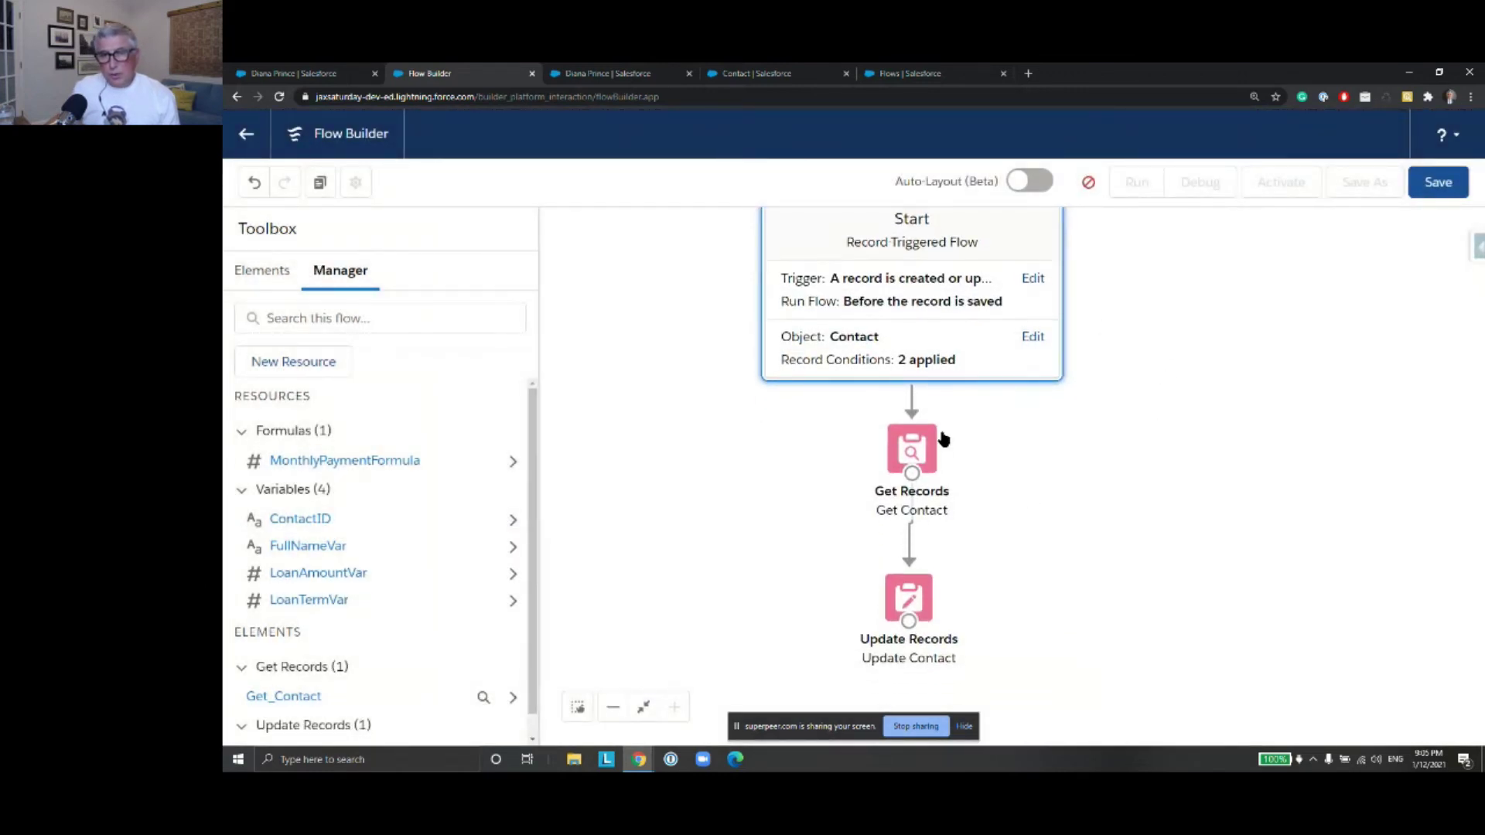
pyautogui.click(922, 458)
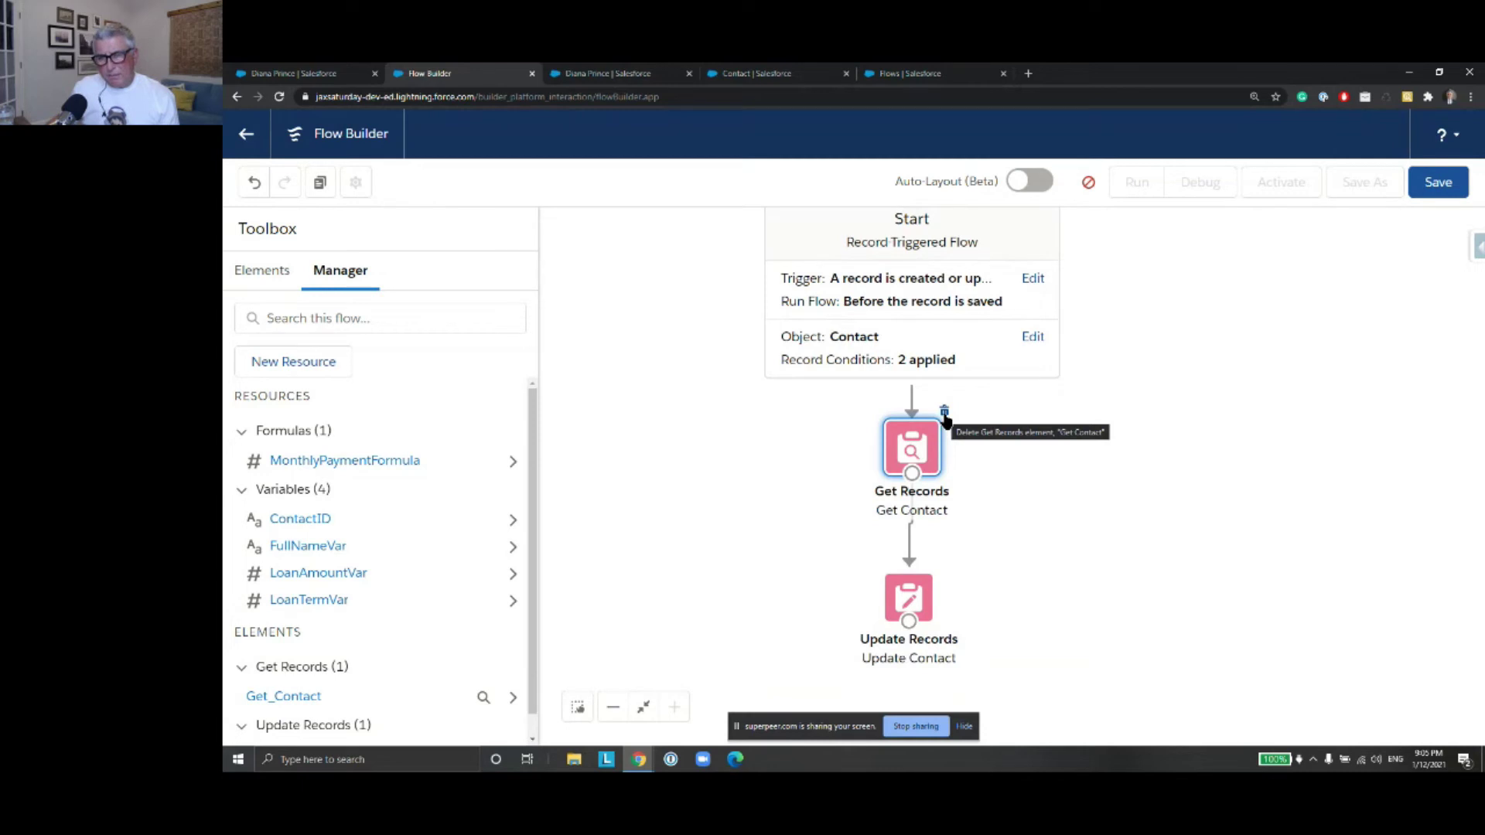
pyautogui.click(945, 412)
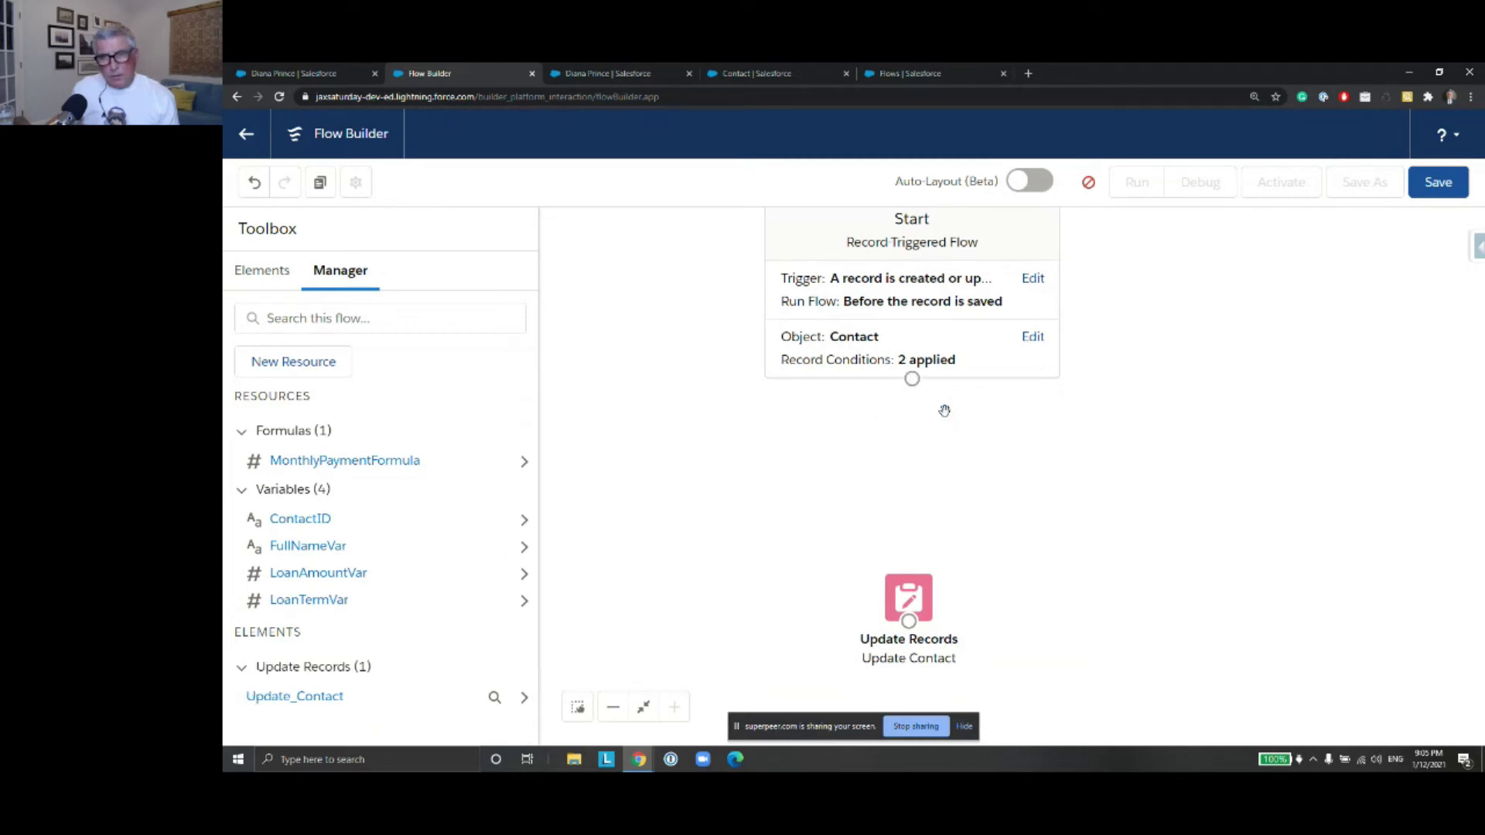
pyautogui.moveTo(919, 596); pyautogui.dragTo(927, 598)
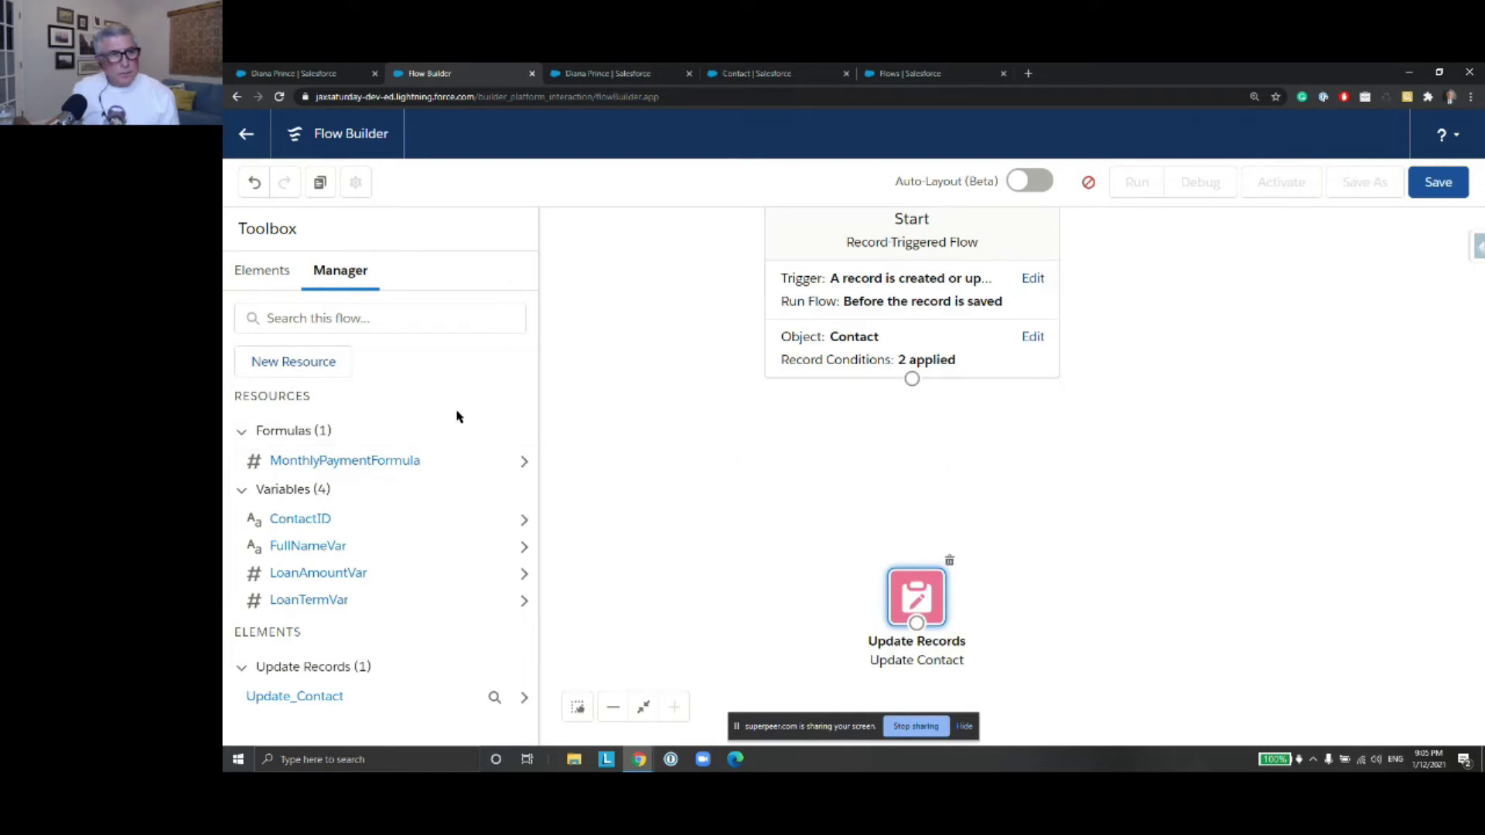
# In MonthlyPaymentFormula, replace {!LoanAmountVar} with {!$Record.Loan_Amount__c}
pyautogui.click(376, 462)
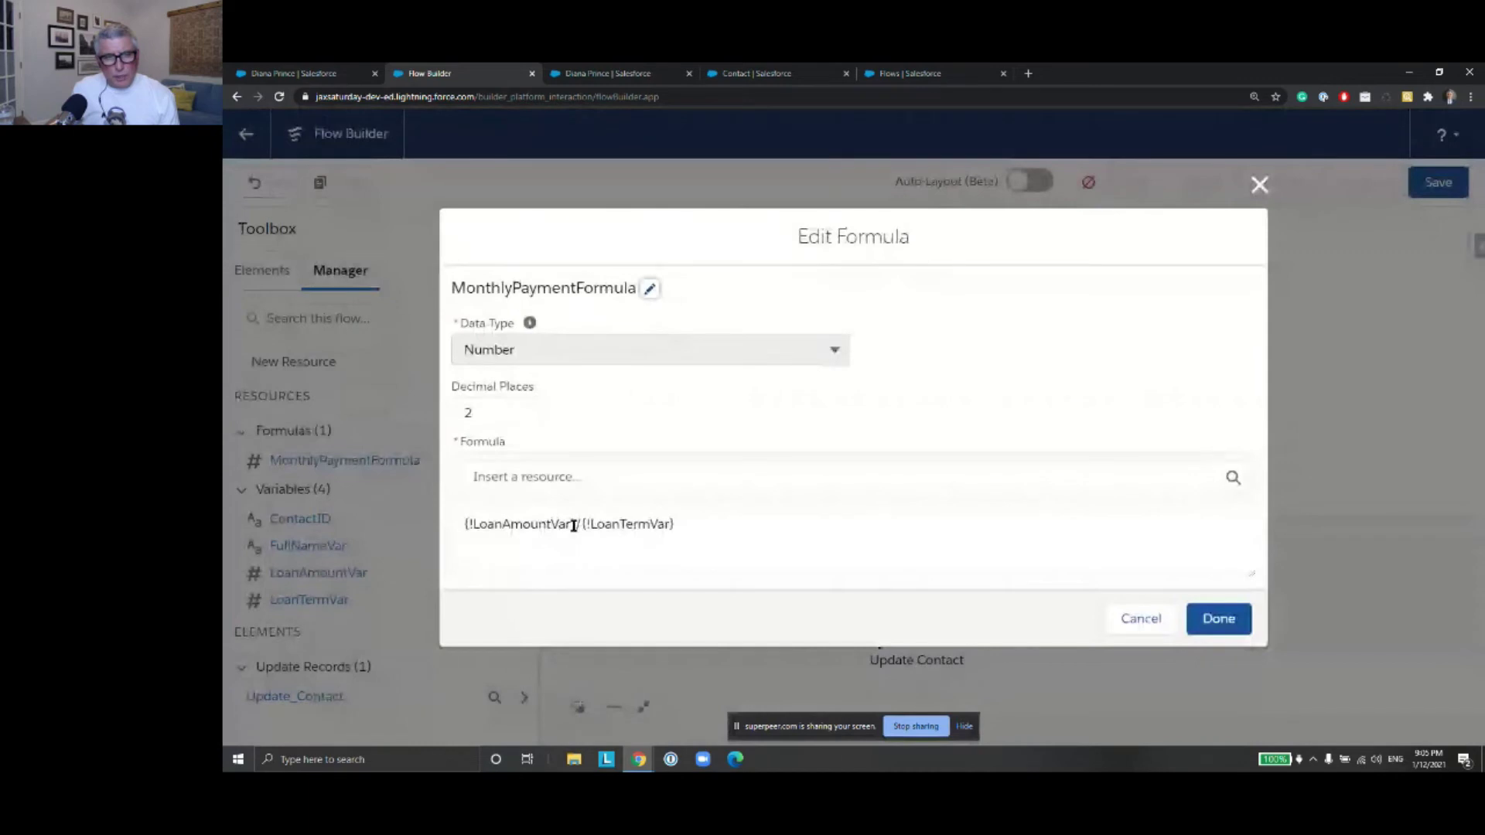
pyautogui.click(576, 525)
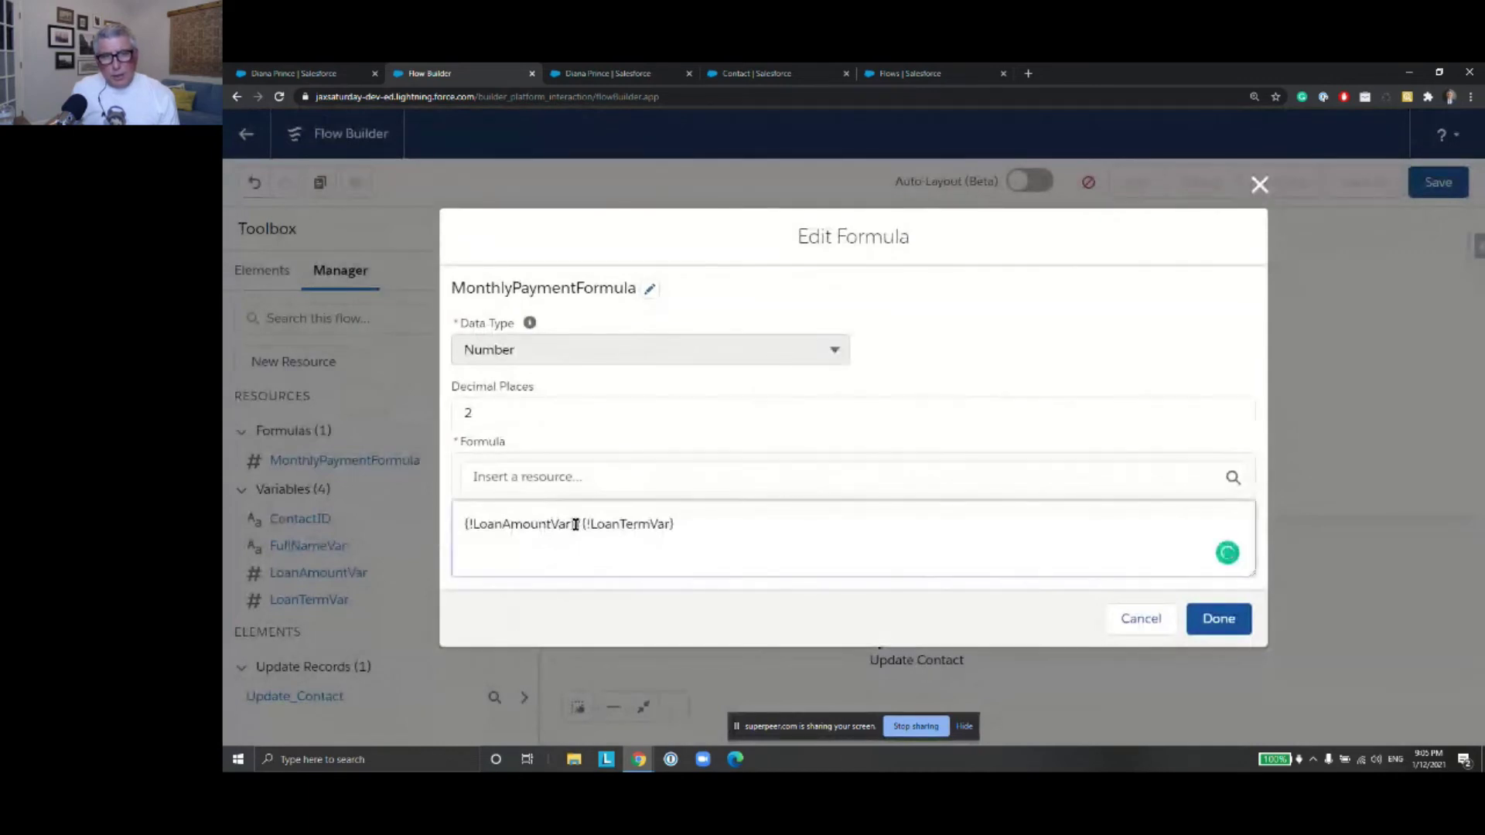
pyautogui.moveTo(574, 524); pyautogui.dragTo(460, 523)
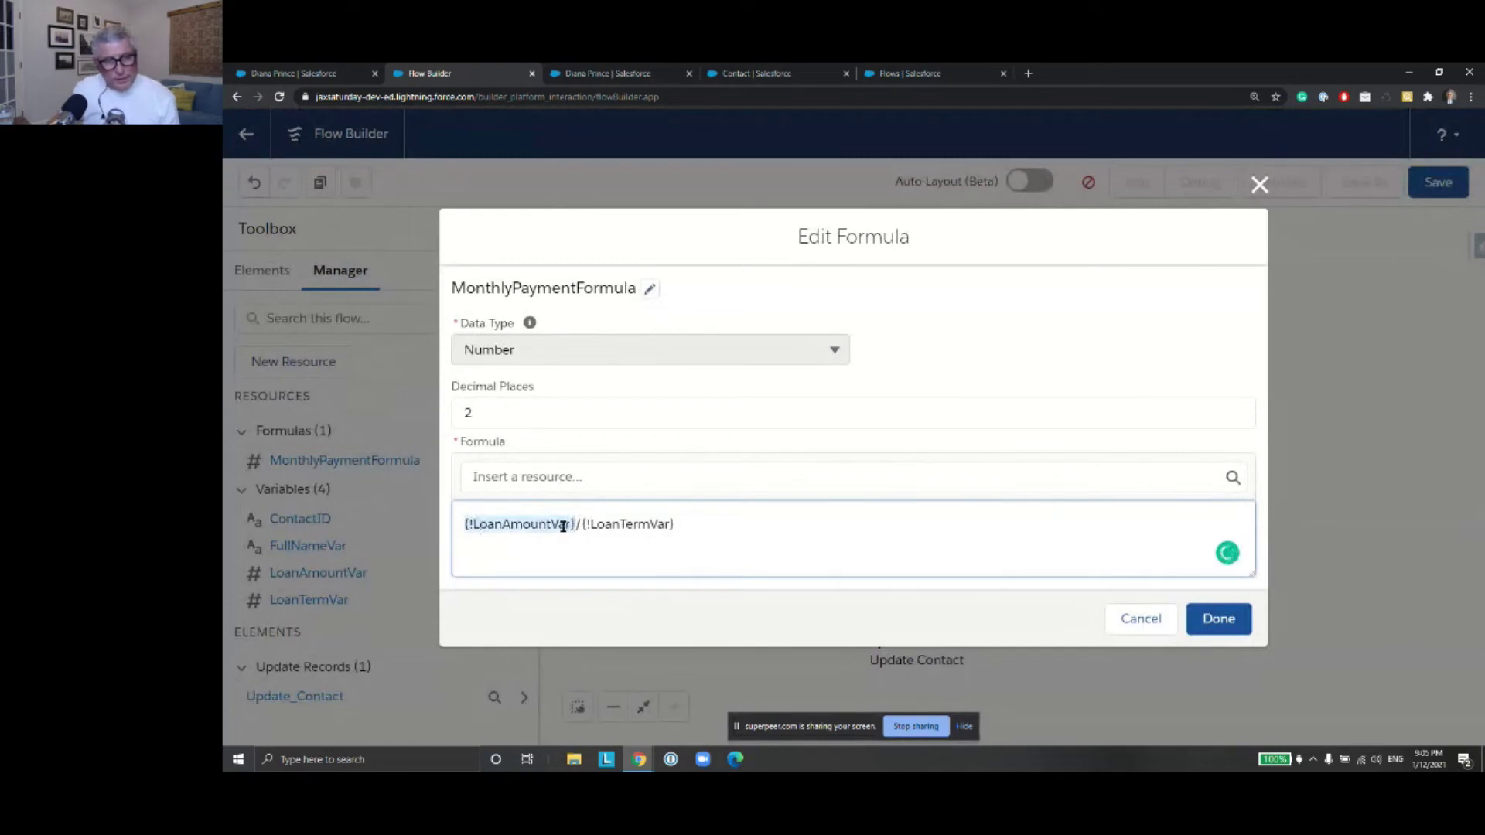
pyautogui.press('BackSpace')
pyautogui.click(532, 478)
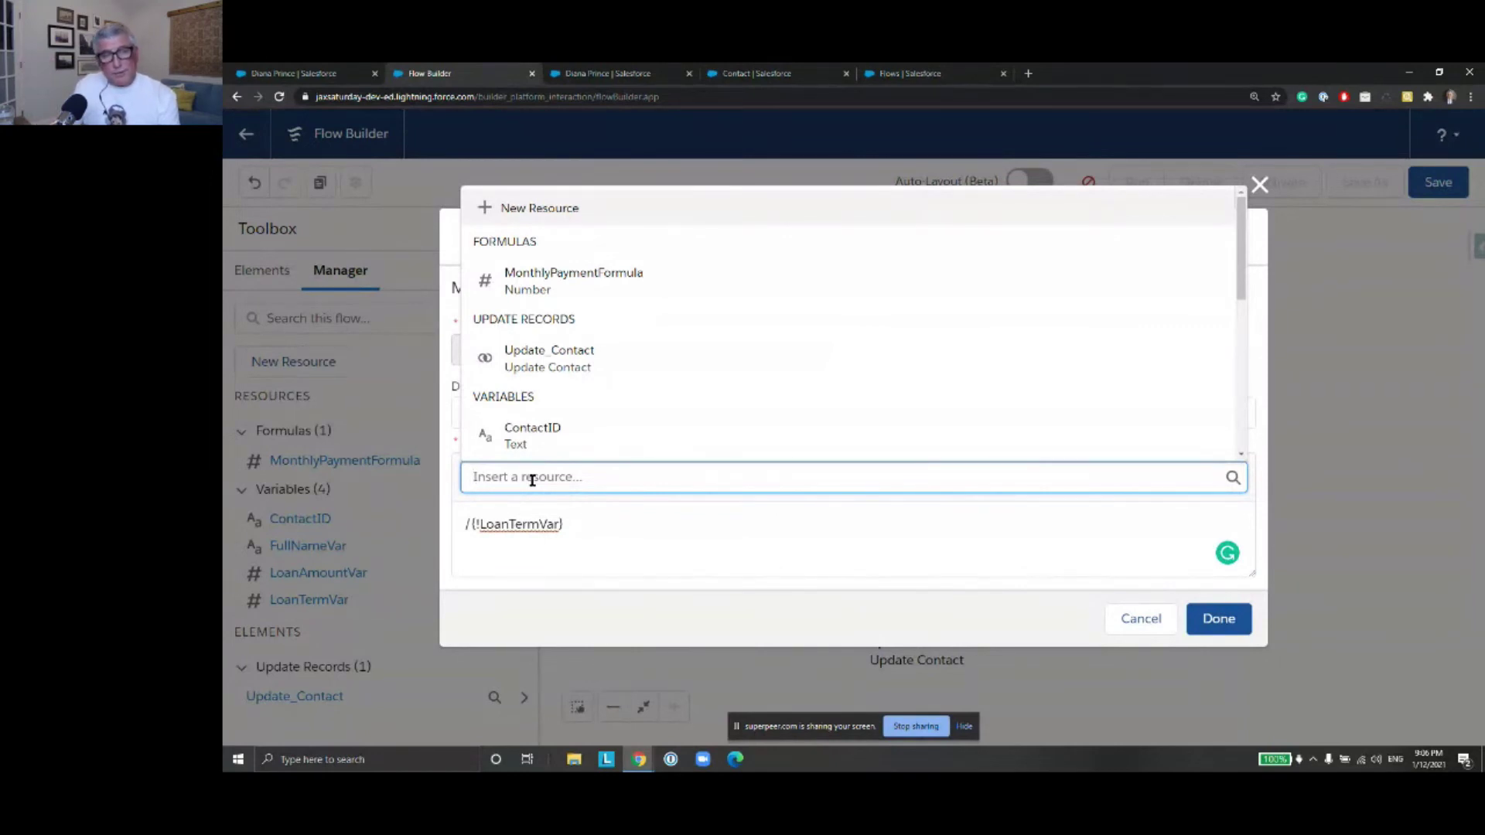
pyautogui.write('re')
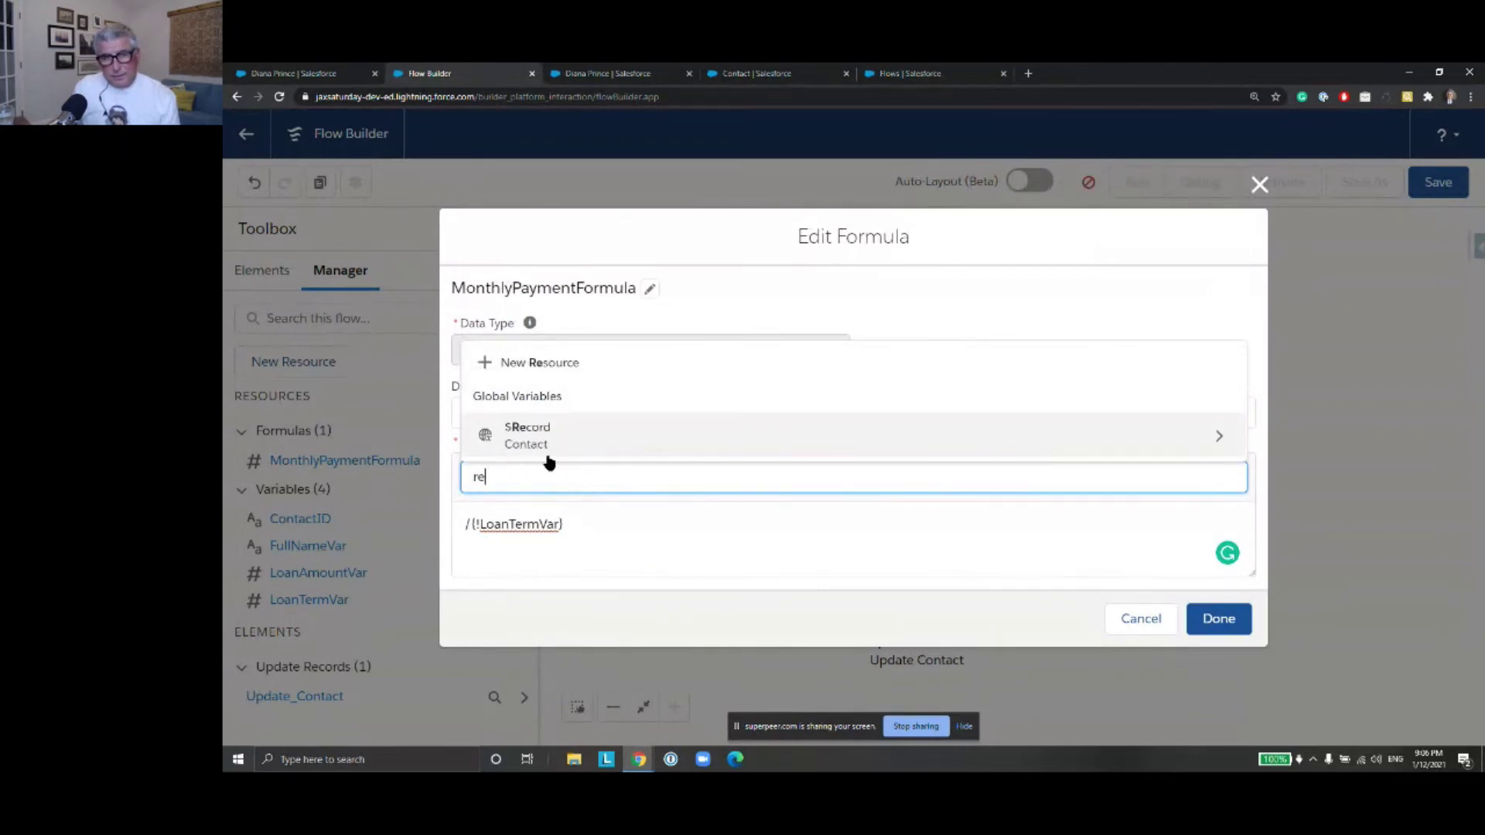
pyautogui.click(1214, 453)
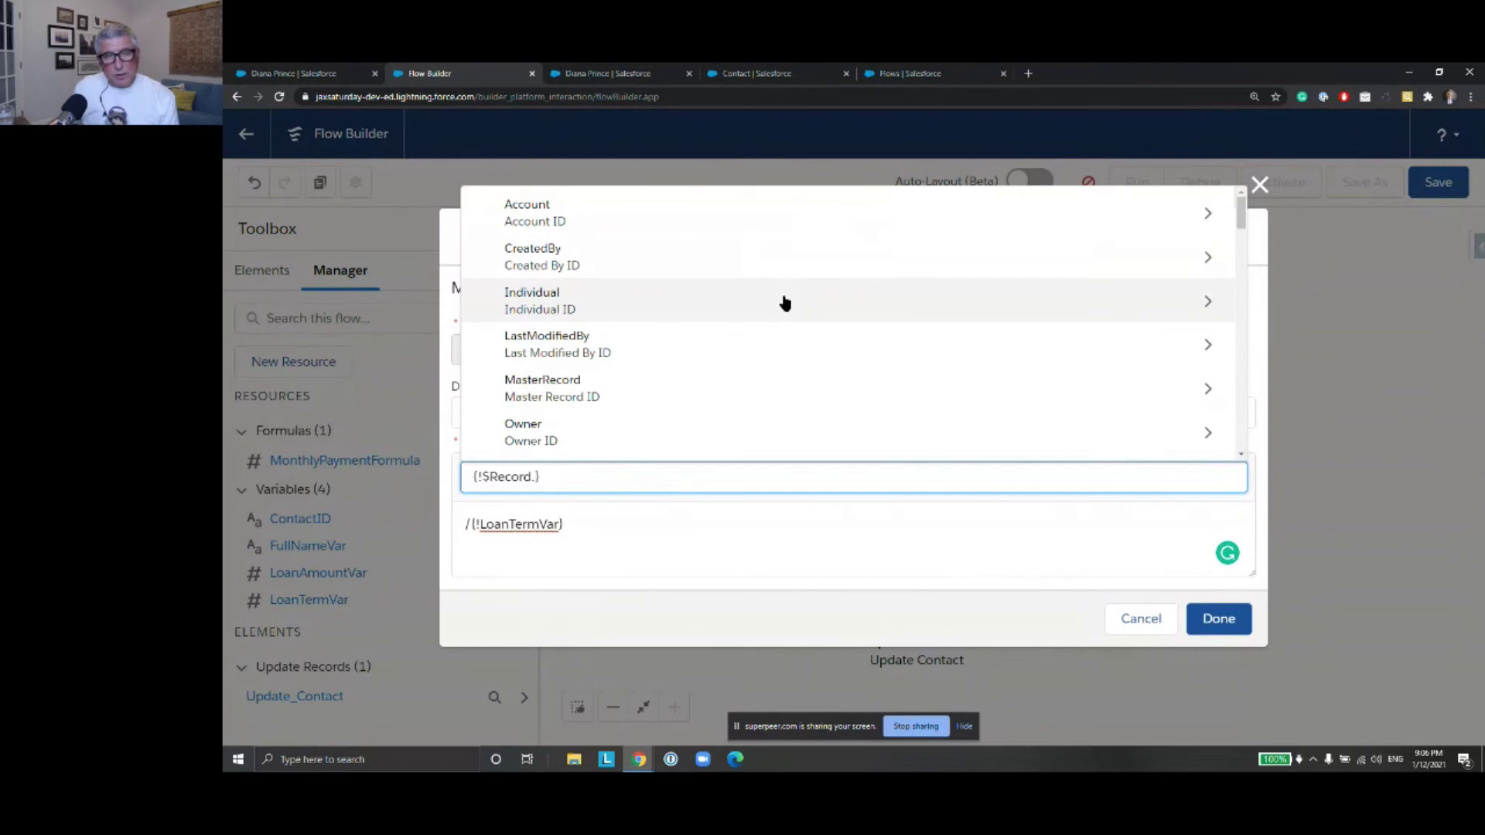
pyautogui.scroll(-2, 784, 302)
pyautogui.scroll(-1, 784, 305)
pyautogui.scroll(-3, 785, 309)
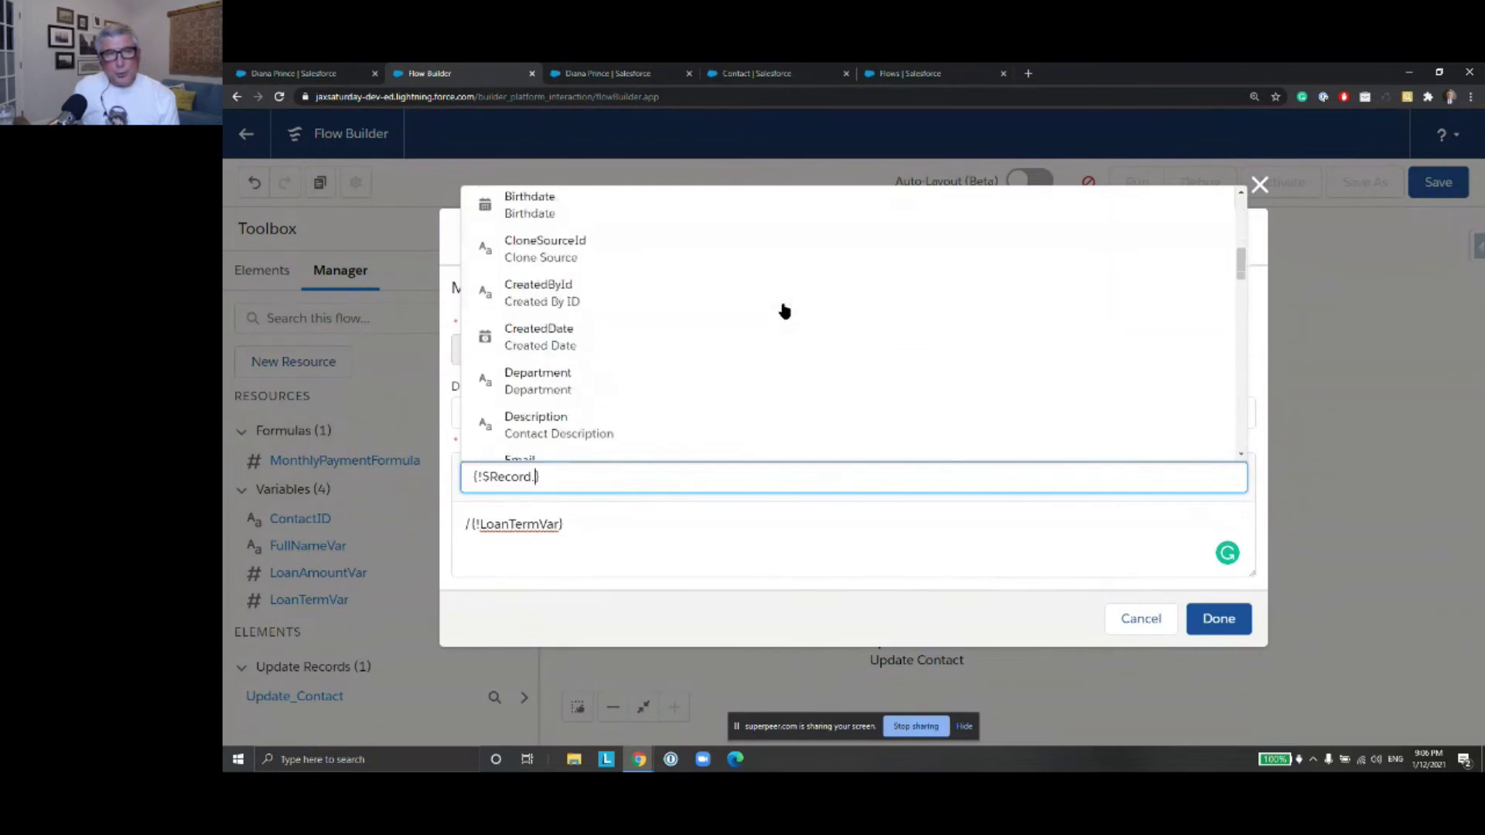
pyautogui.write('Loa')
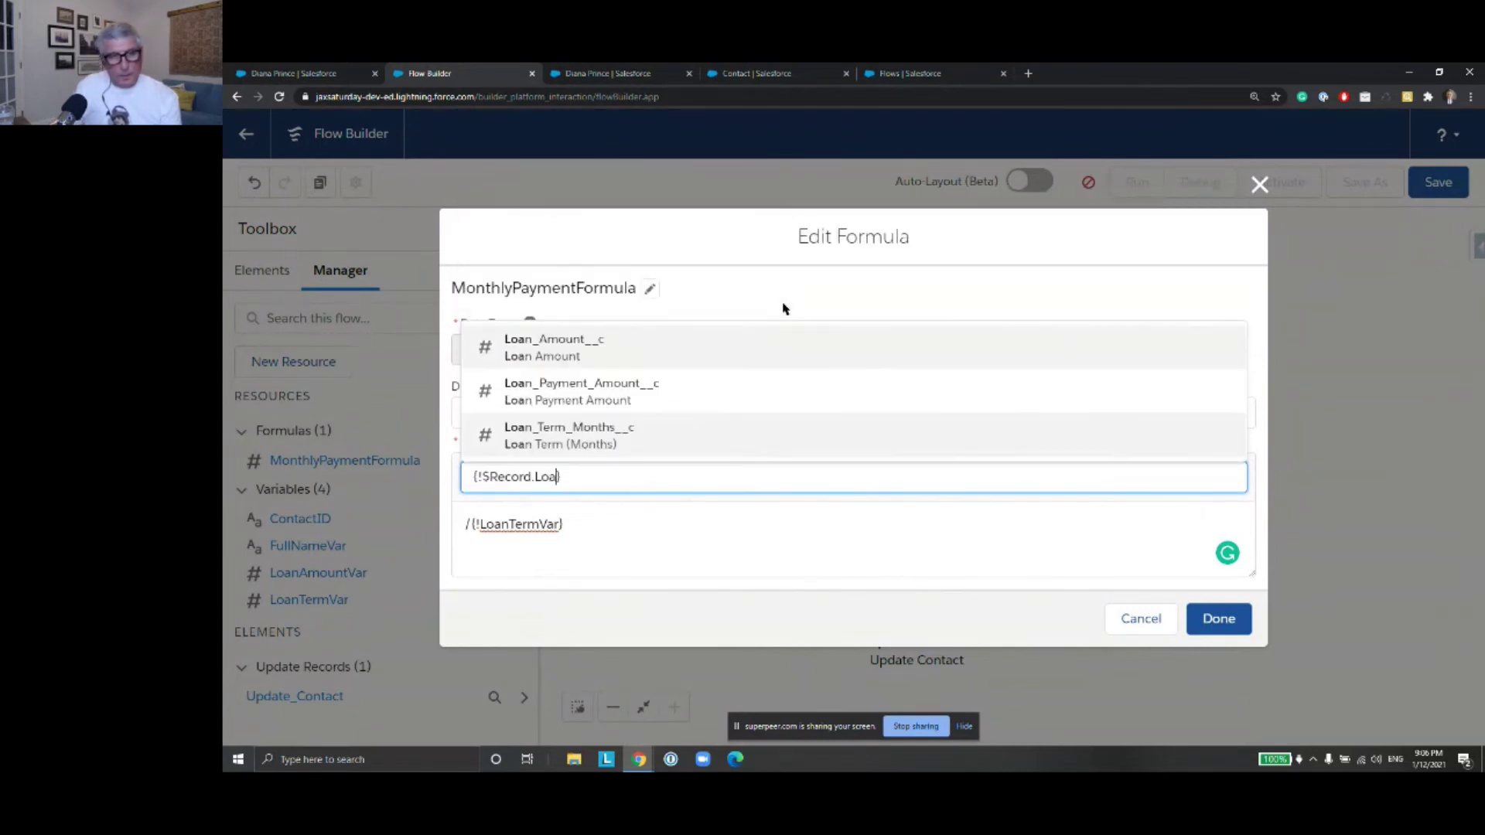
pyautogui.click(728, 364)
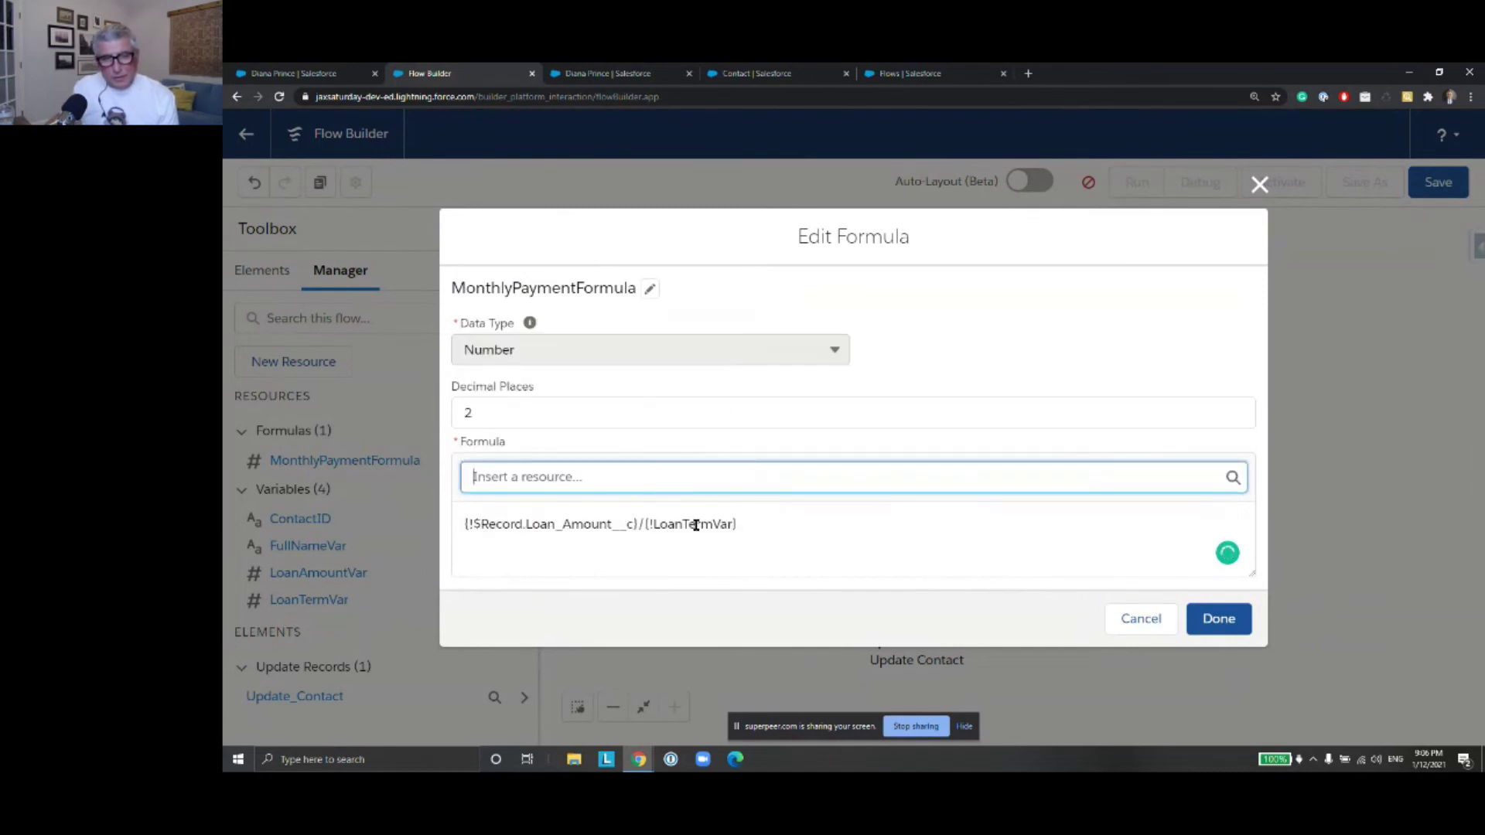
# Replace LoanTermVar with {!$Record.Loan_Term_Months__c} as the divisor and save the formula
pyautogui.moveTo(743, 525); pyautogui.dragTo(648, 526)
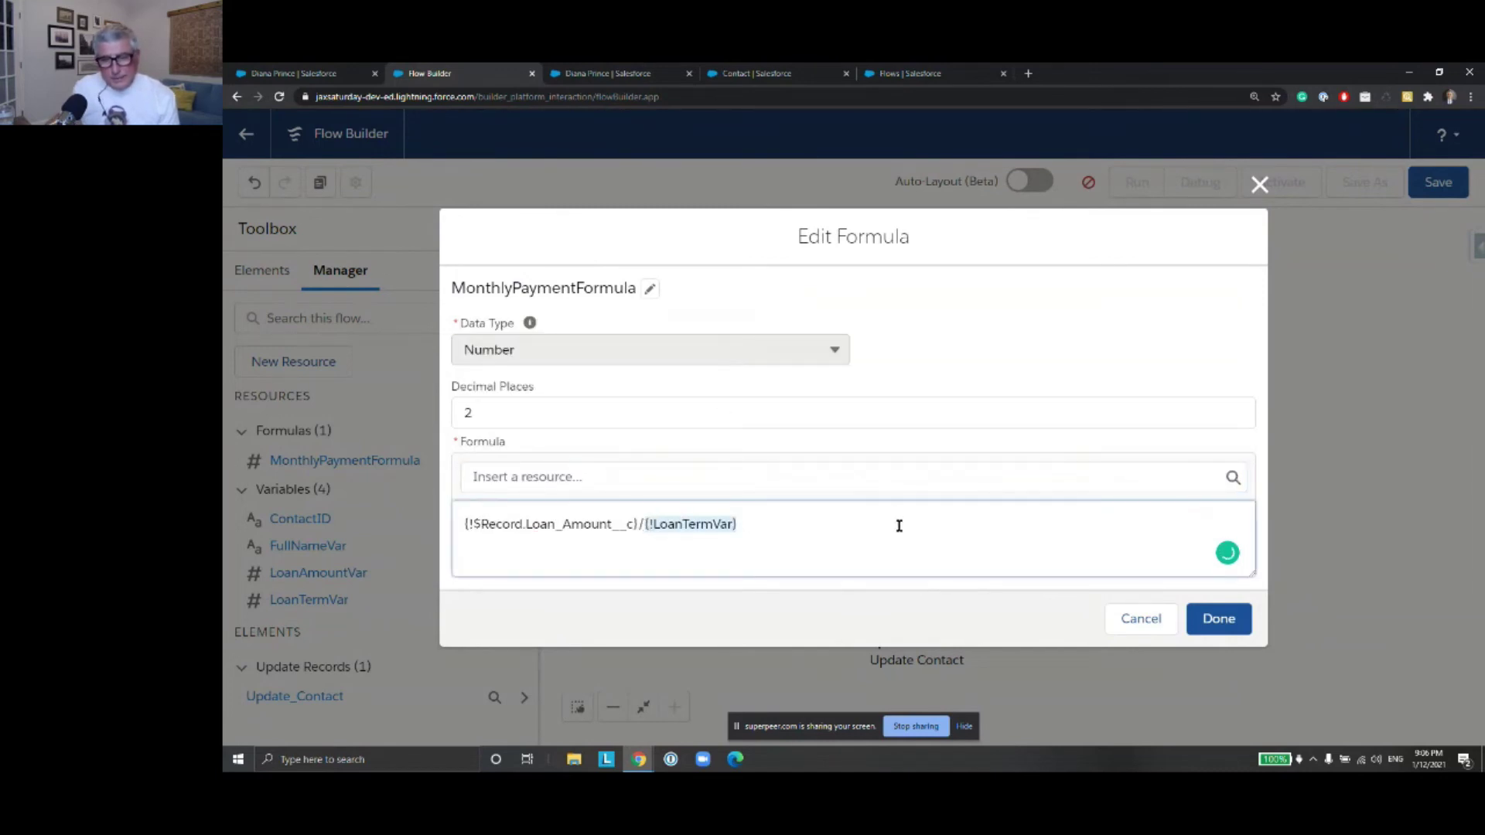
pyautogui.press('BackSpace')
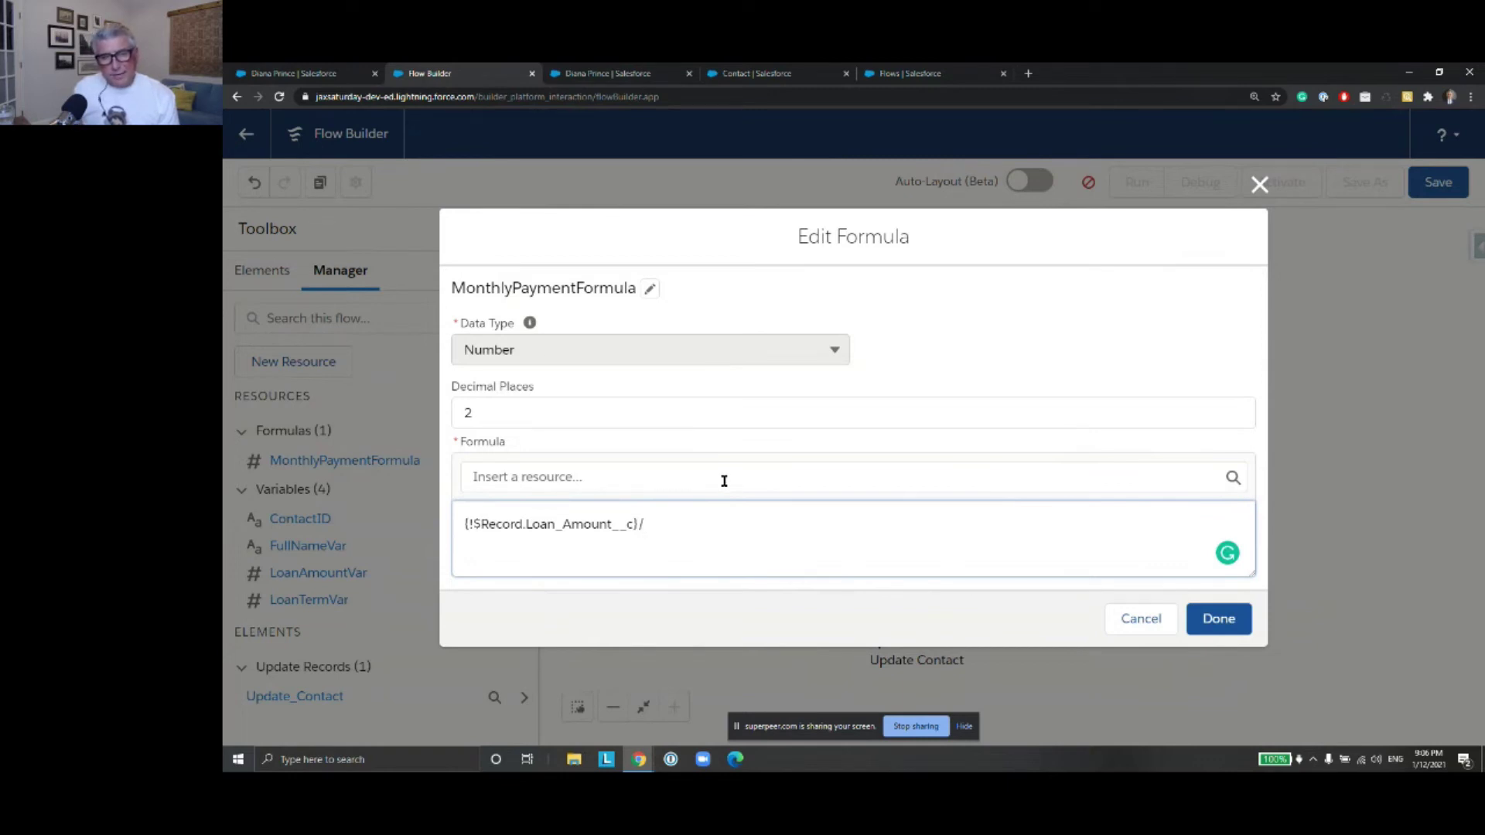
pyautogui.click(724, 482)
pyautogui.write('Reco')
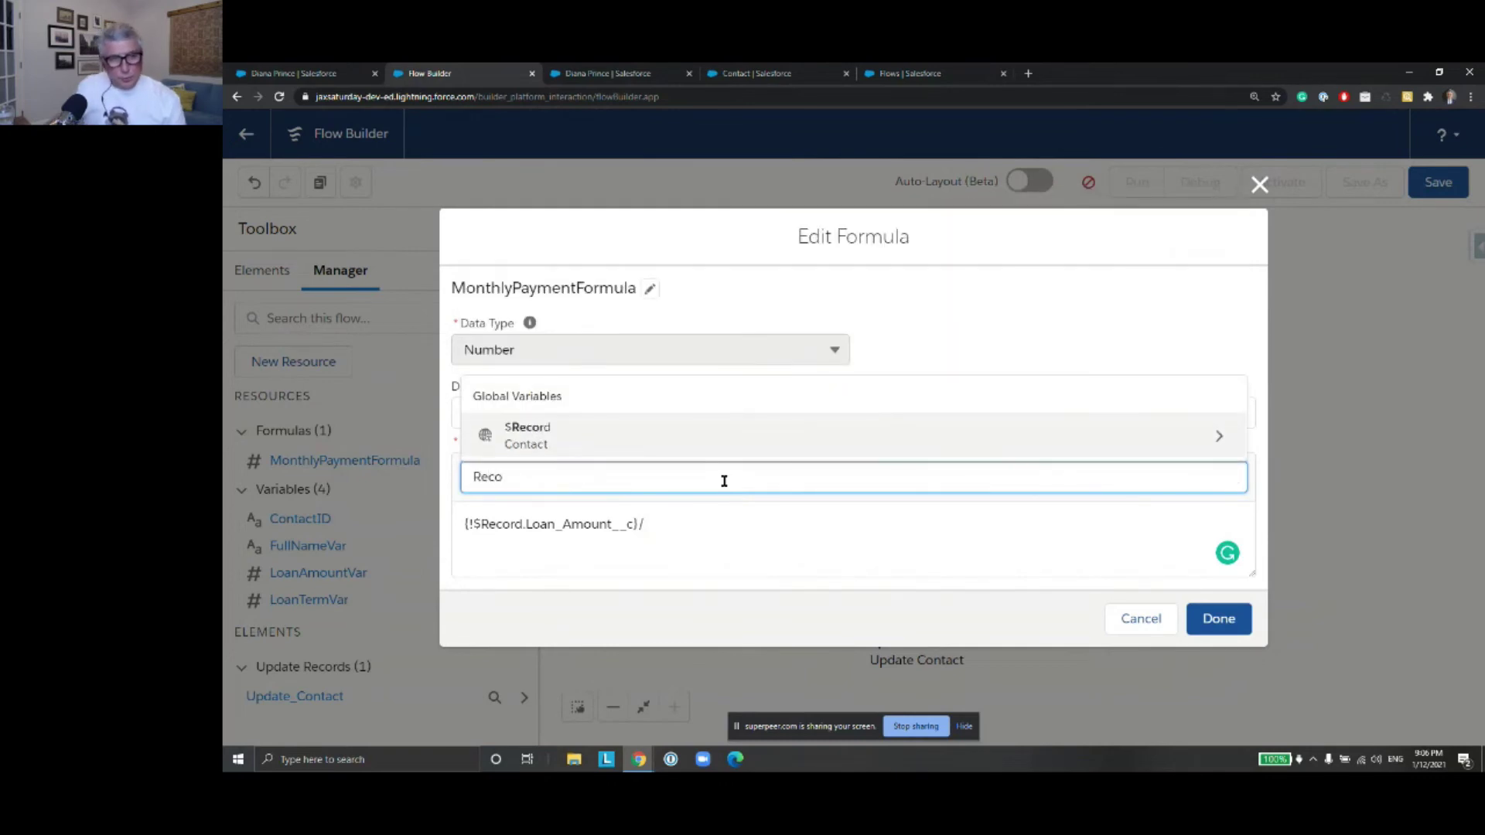
pyautogui.click(1213, 434)
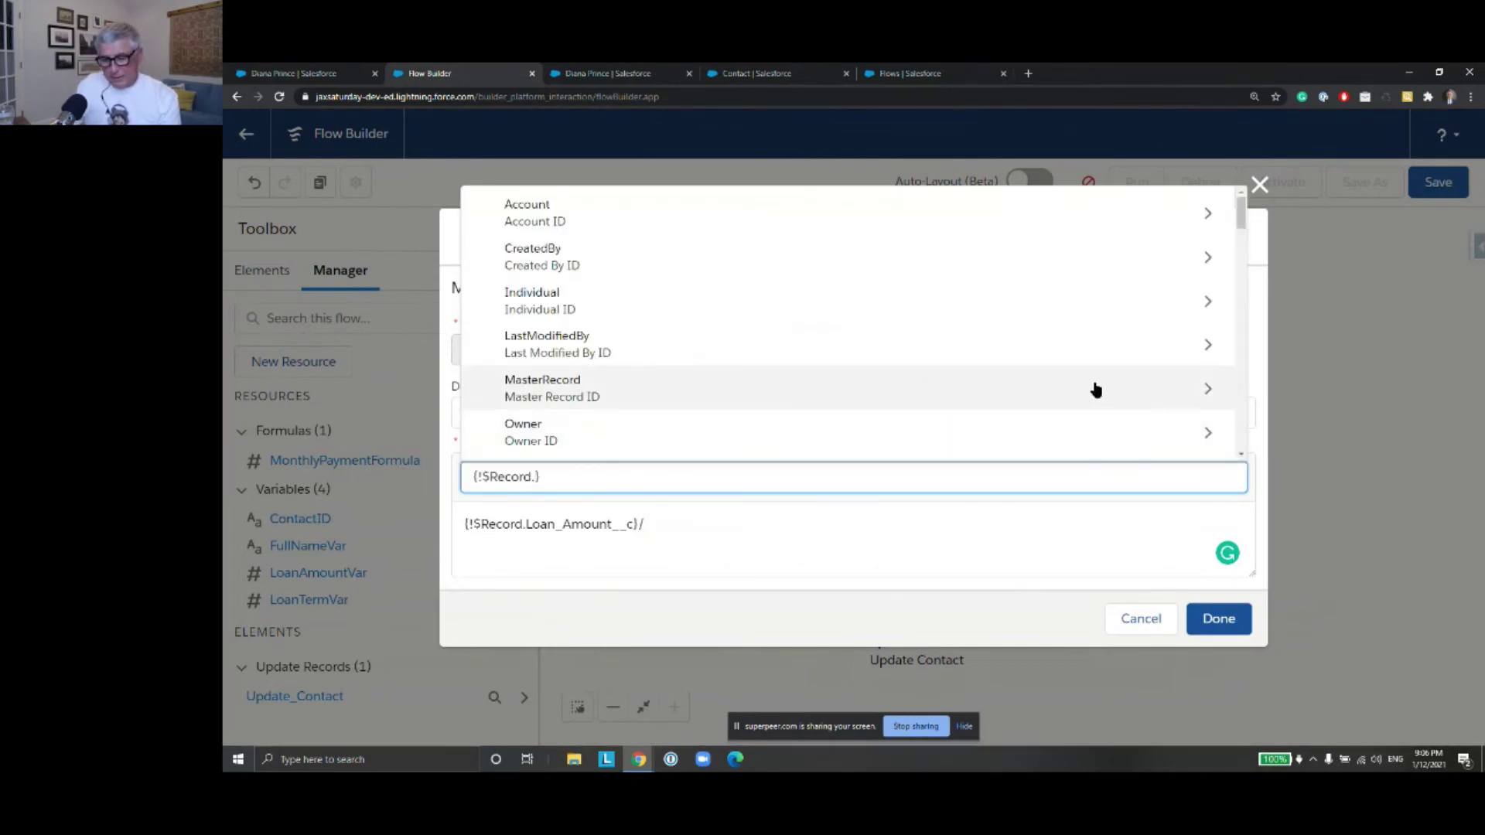
pyautogui.write('Loan')
pyautogui.click(984, 455)
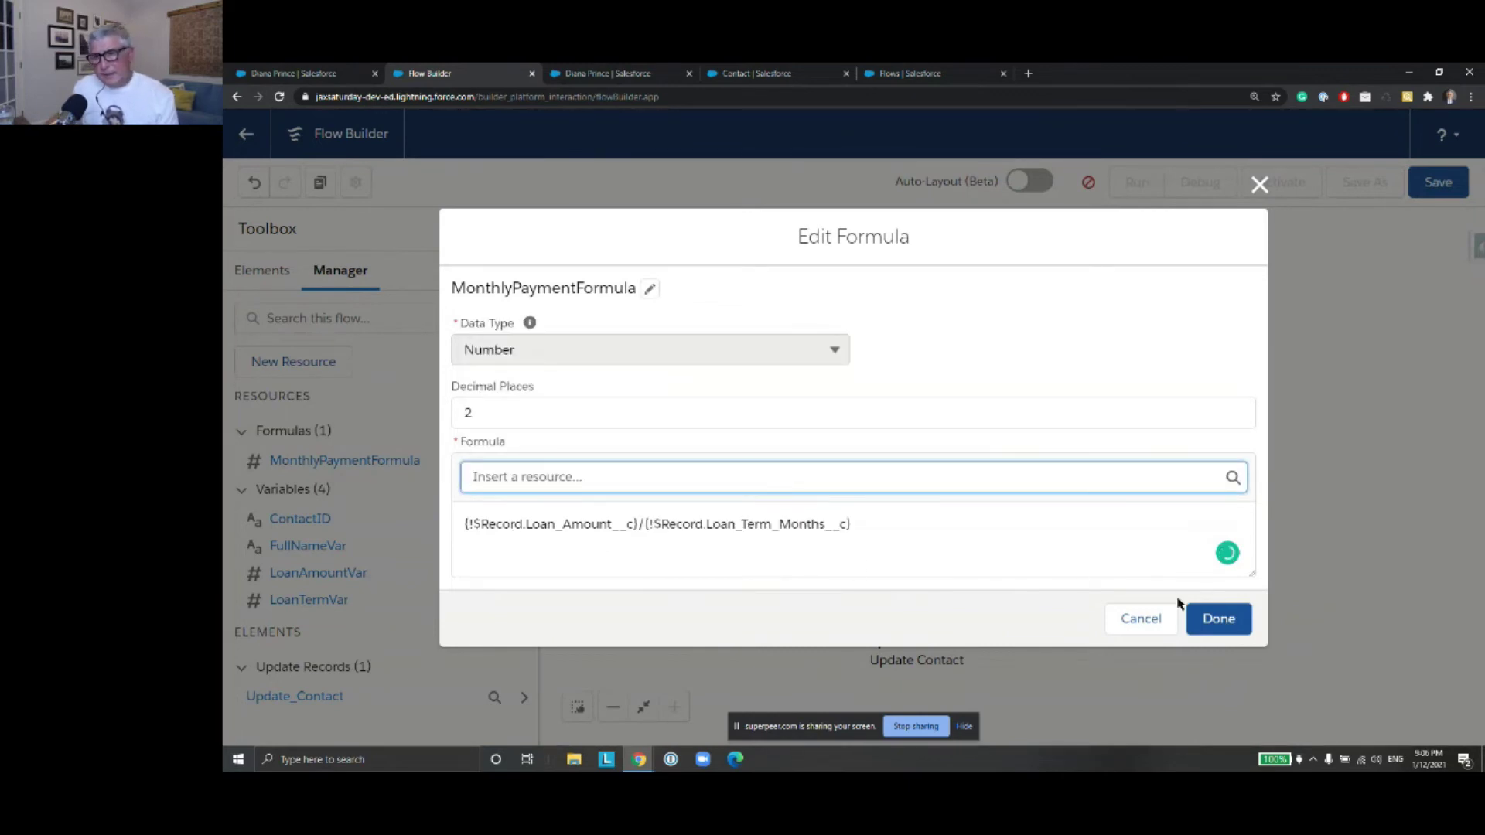
pyautogui.click(1232, 627)
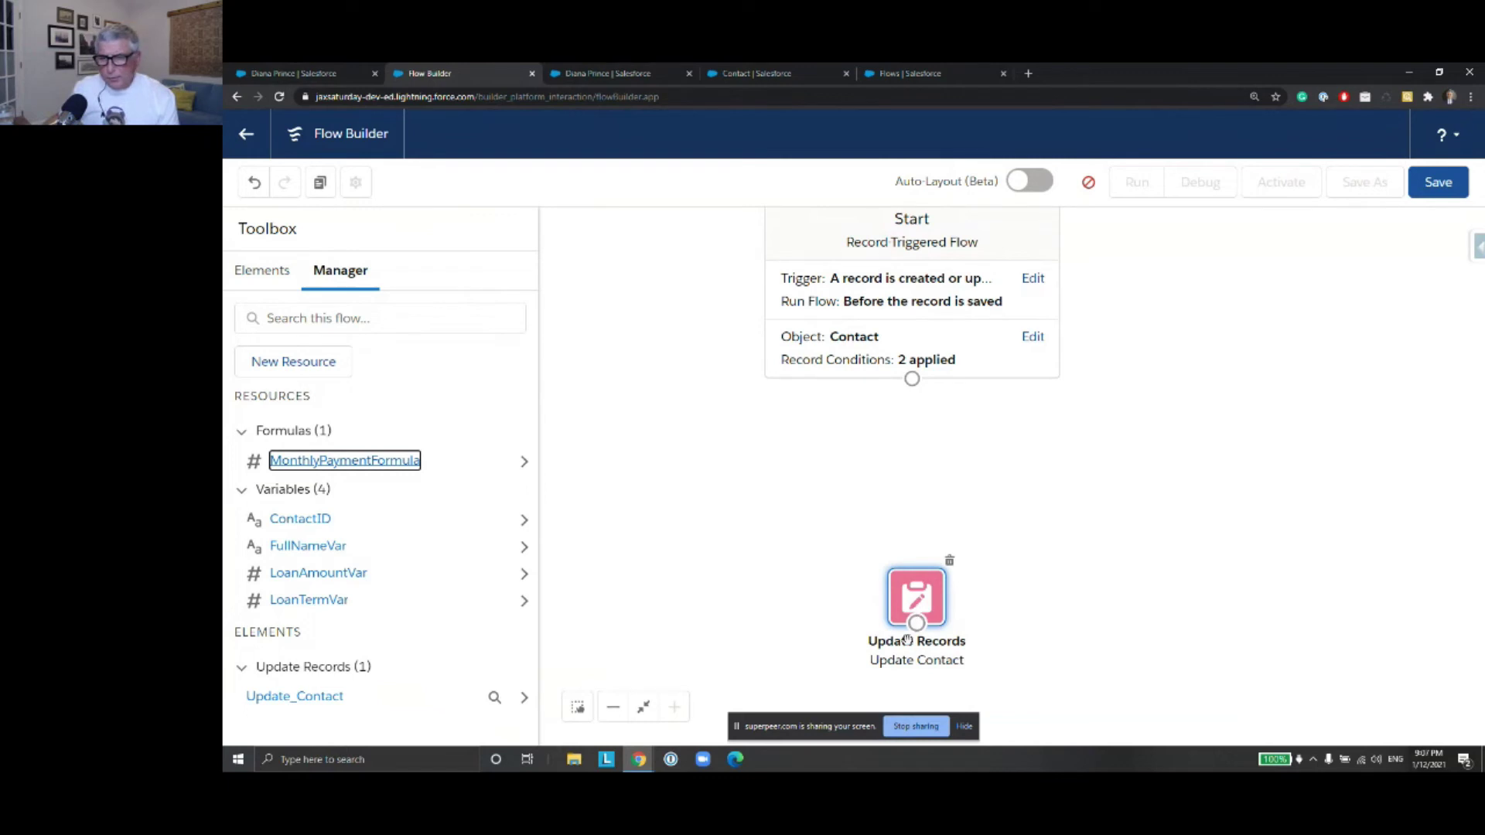
# Delete the Update Contact element, then open and cancel a New Resource dialog
pyautogui.click(916, 599)
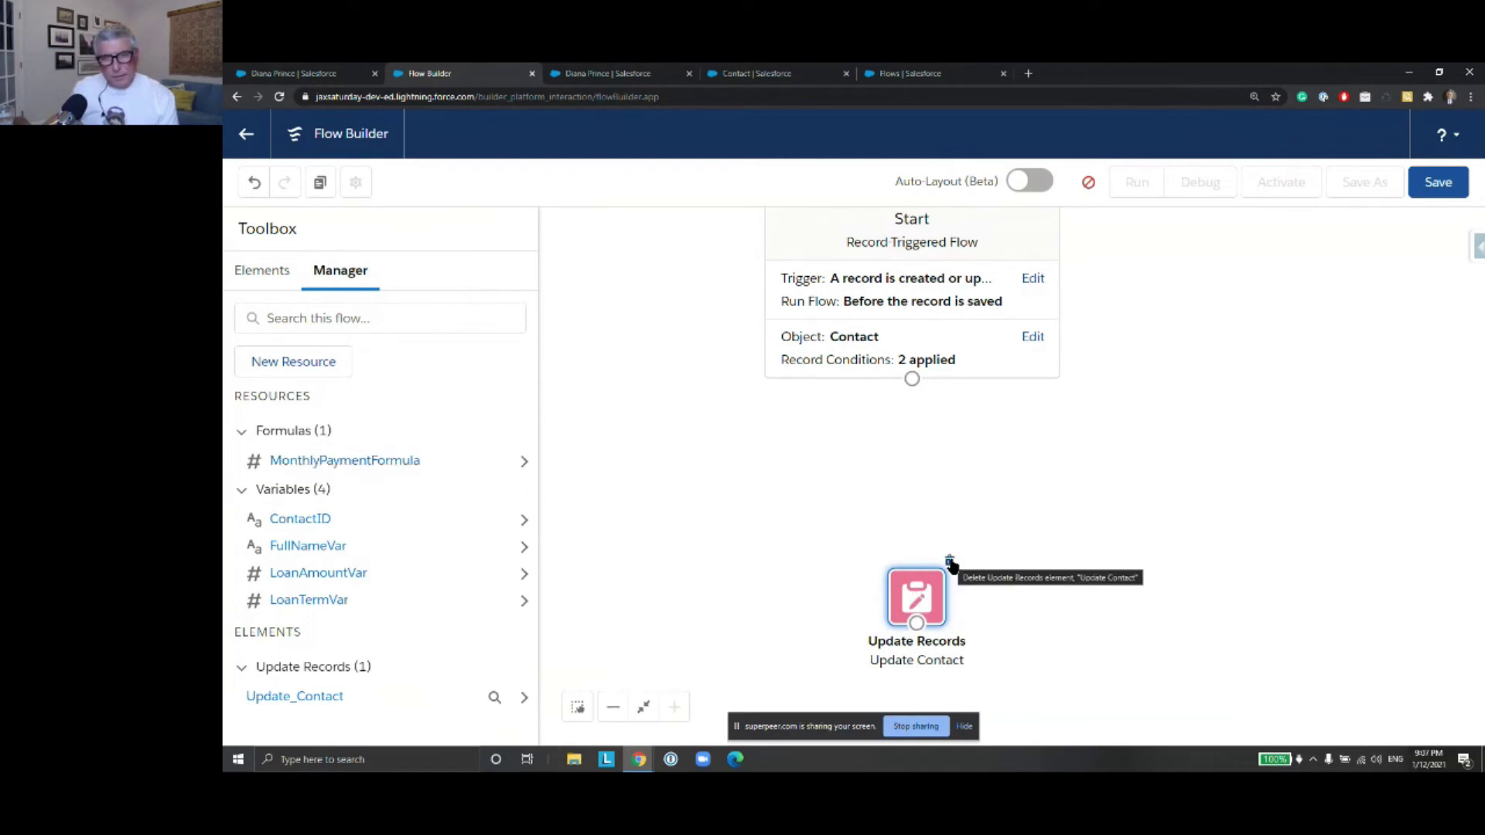
pyautogui.click(951, 561)
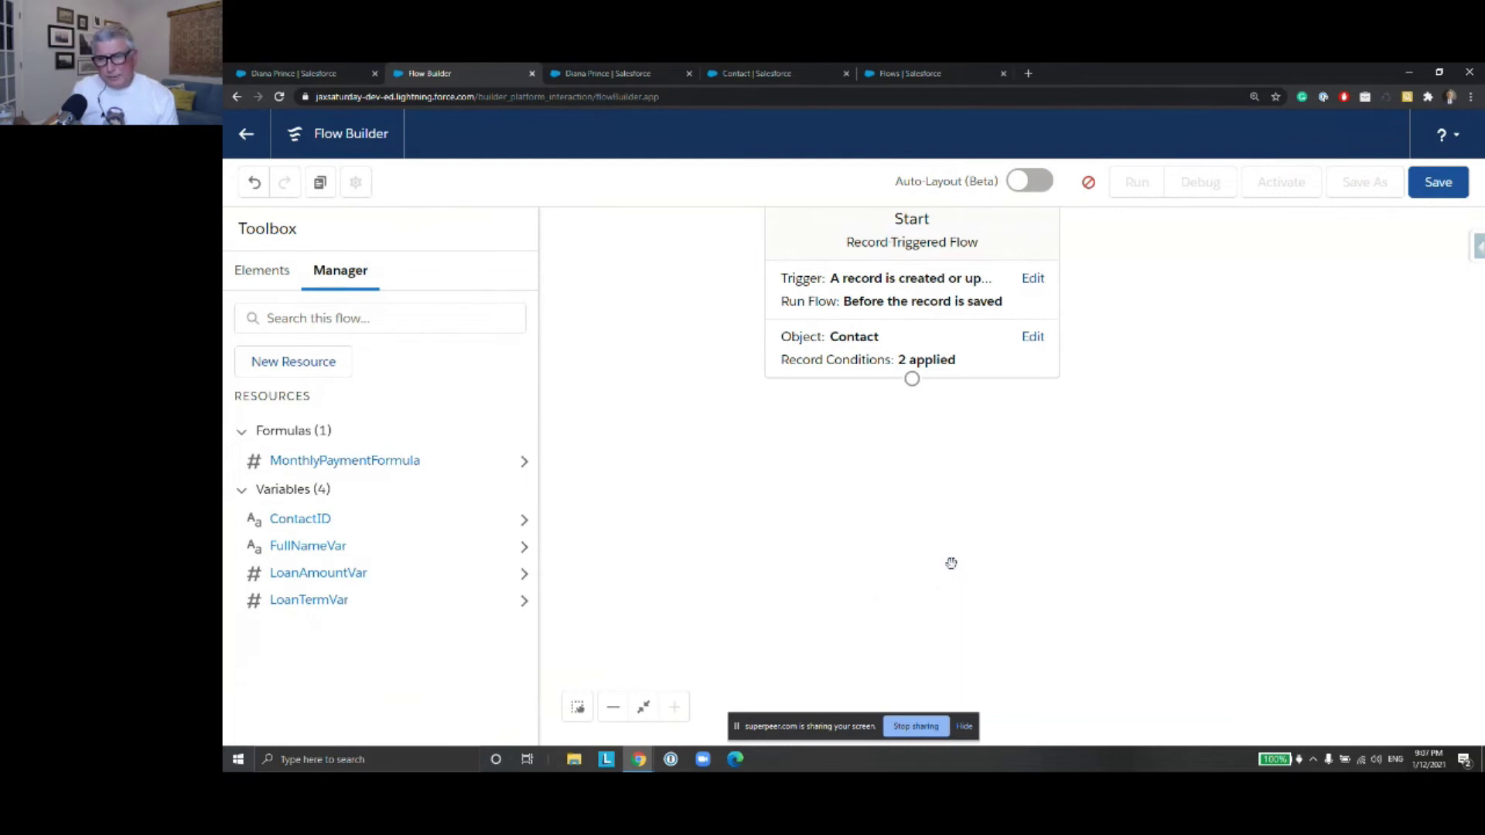
pyautogui.click(309, 368)
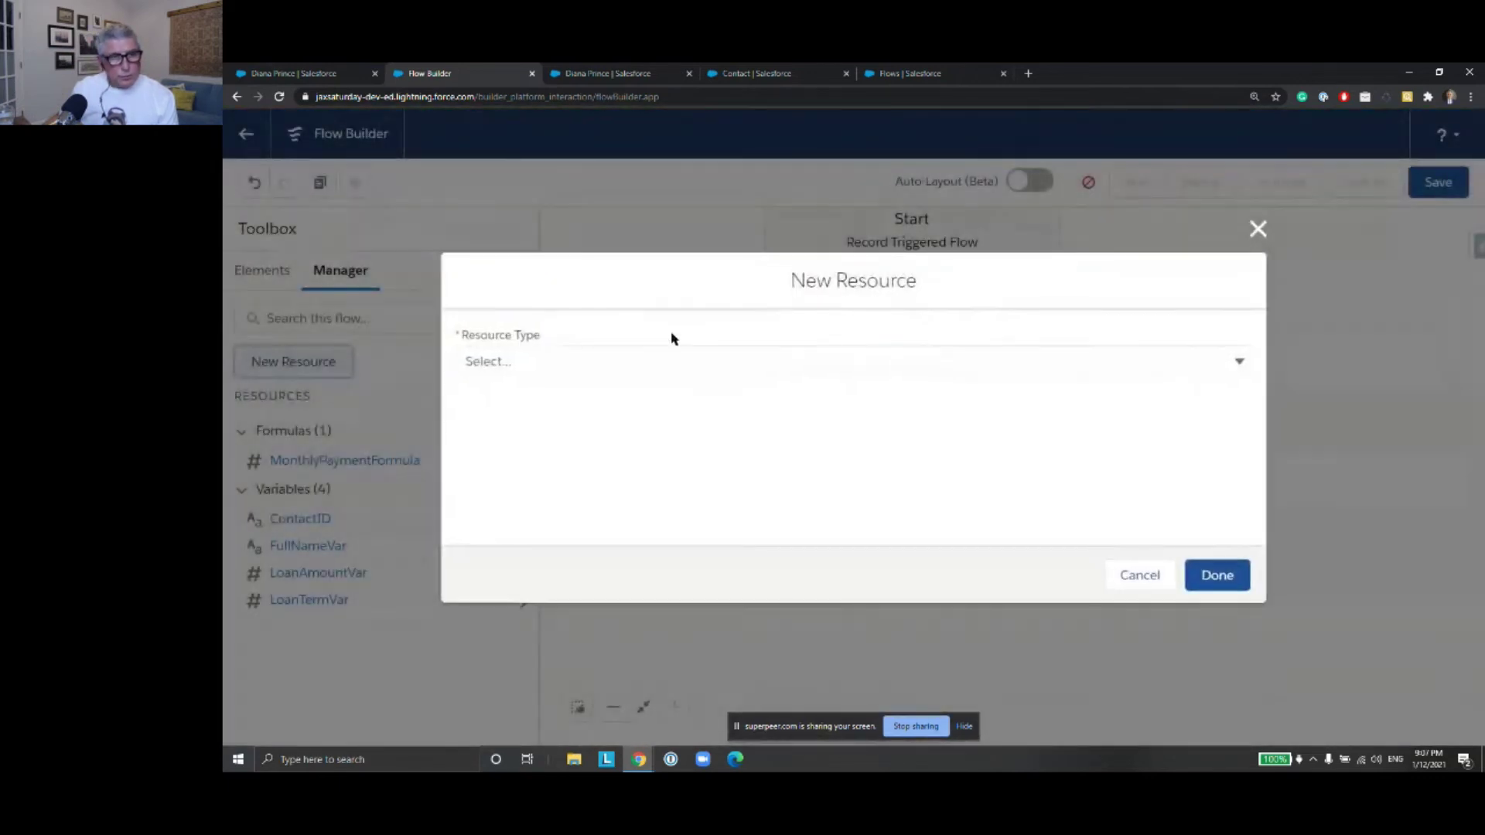
pyautogui.click(589, 358)
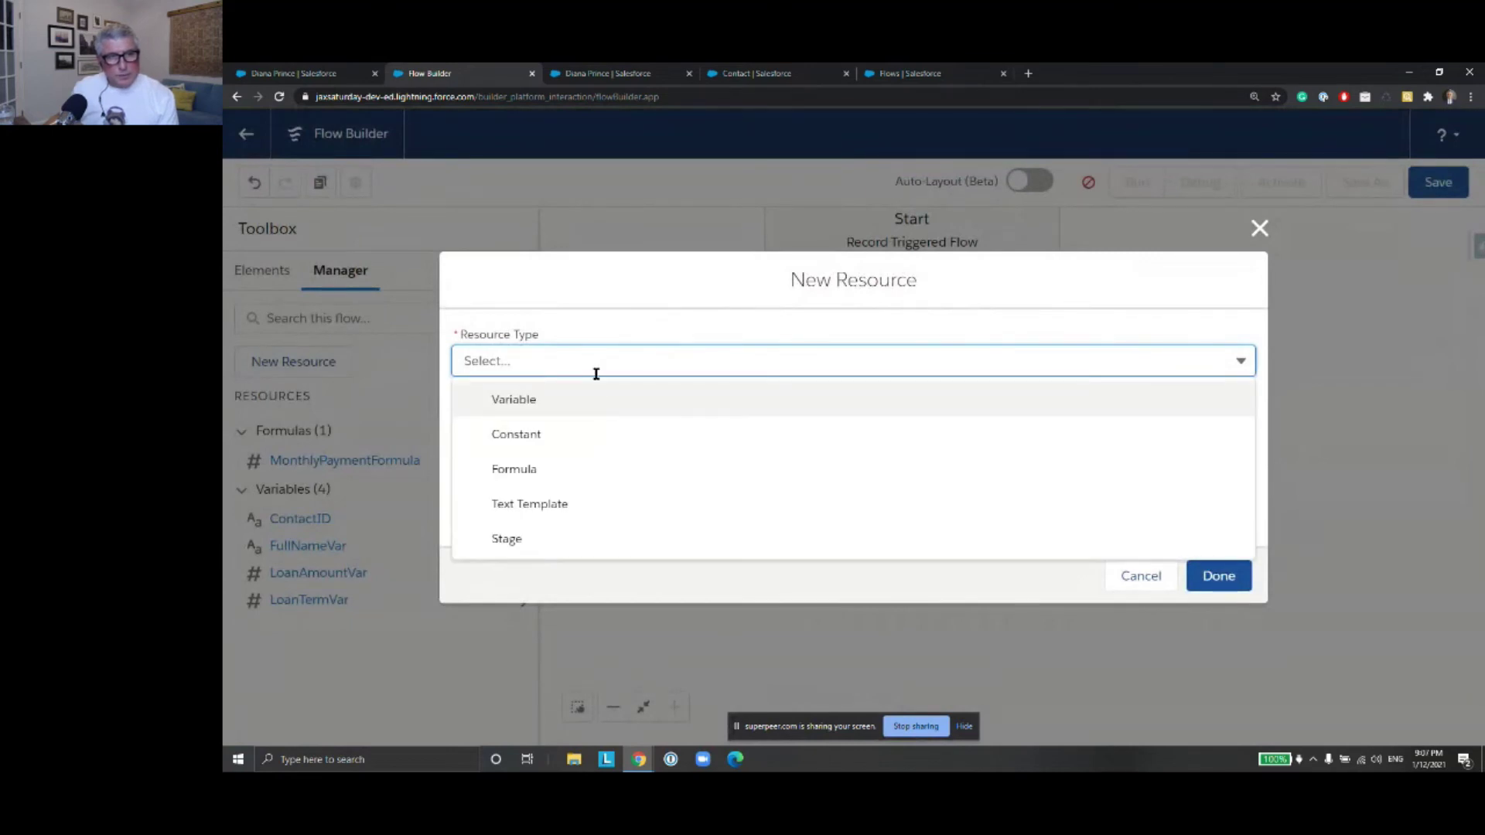
pyautogui.click(1166, 578)
pyautogui.click(1166, 577)
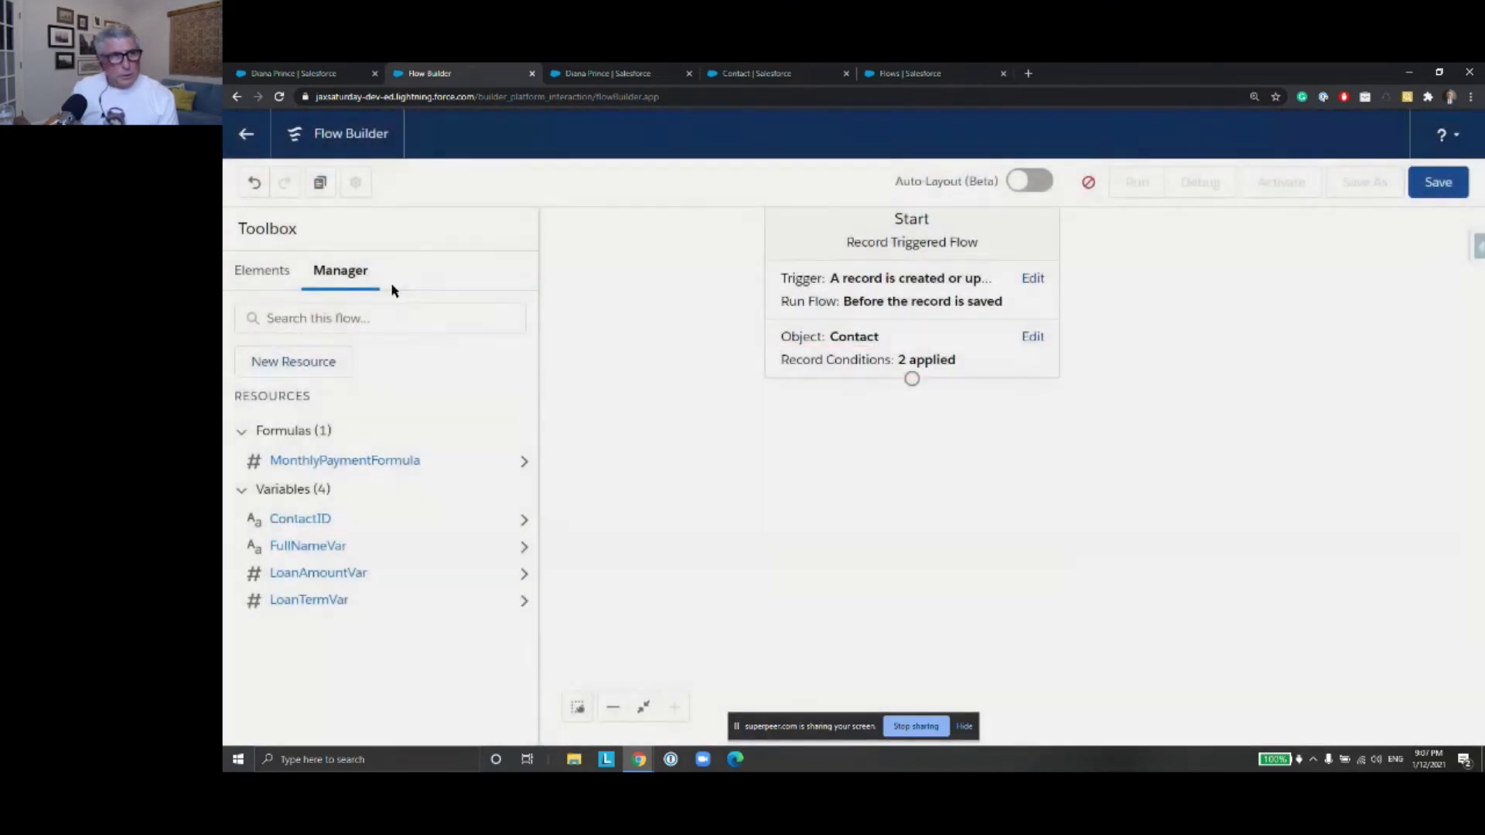
pyautogui.click(263, 270)
# Add an Assignment element labelled 'Assign Monthly Payment Amount'
pyautogui.moveTo(317, 338); pyautogui.dragTo(903, 442)
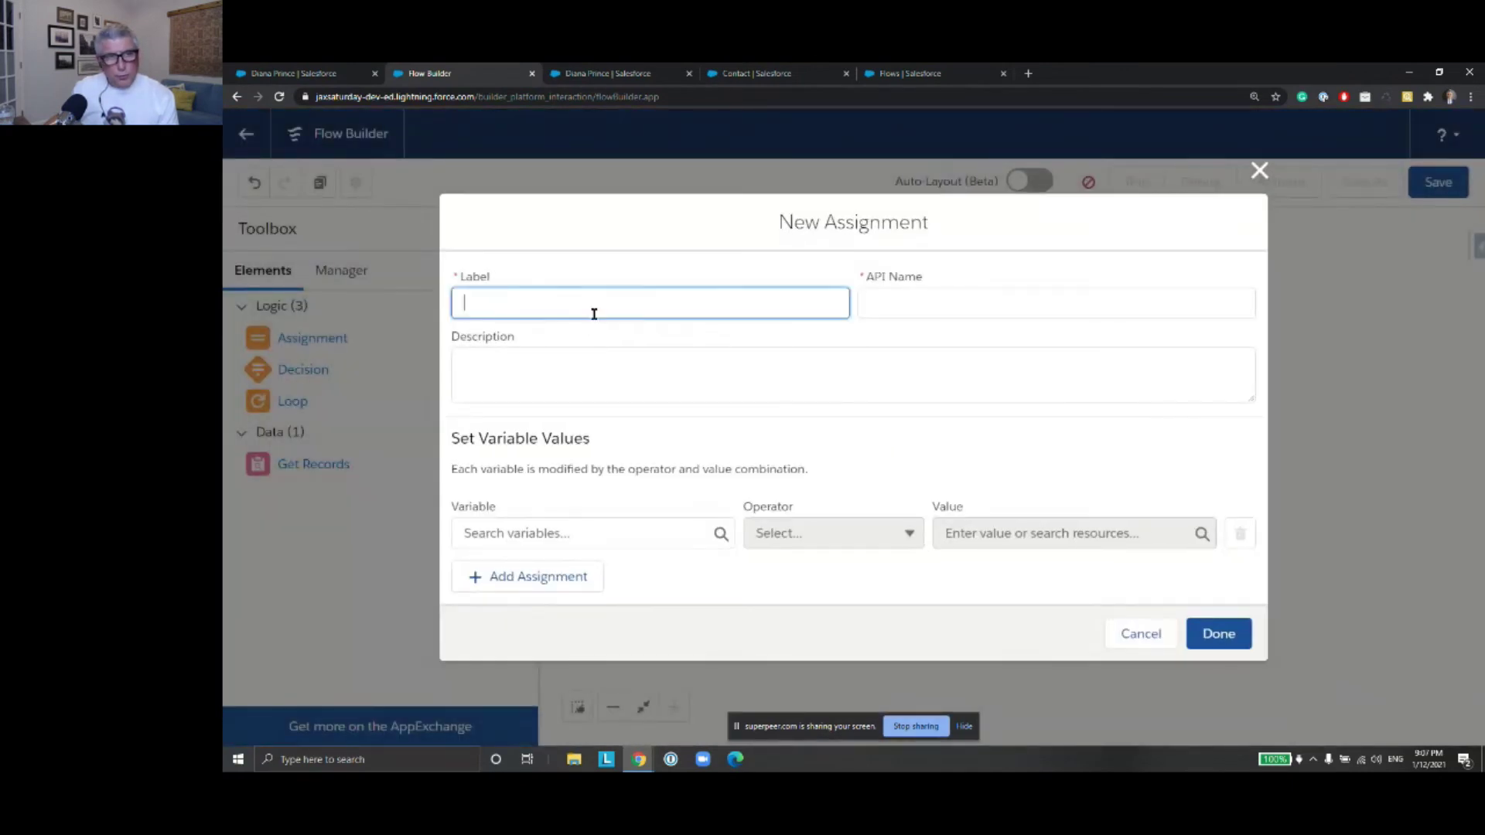
pyautogui.write('Assign Loan')
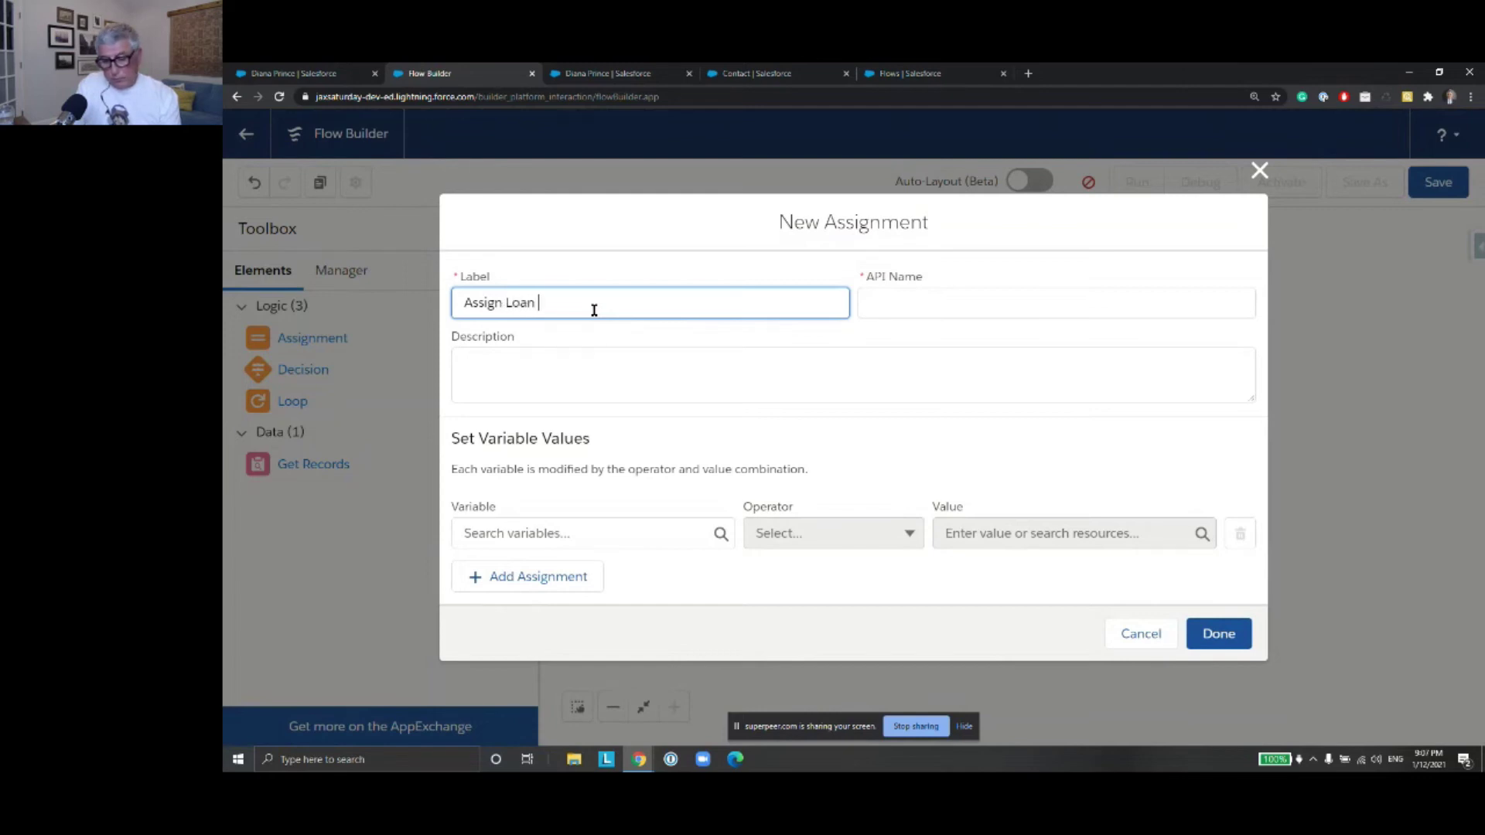
pyautogui.press('BackSpace')
pyautogui.press('BackSpace')
pyautogui.press('BackSpace')
pyautogui.press('BackSpace')
pyautogui.press('BackSpace')
pyautogui.write('Mop')
pyautogui.press('BackSpace')
pyautogui.press('BackSpace')
pyautogui.write('nthly Paymenty')
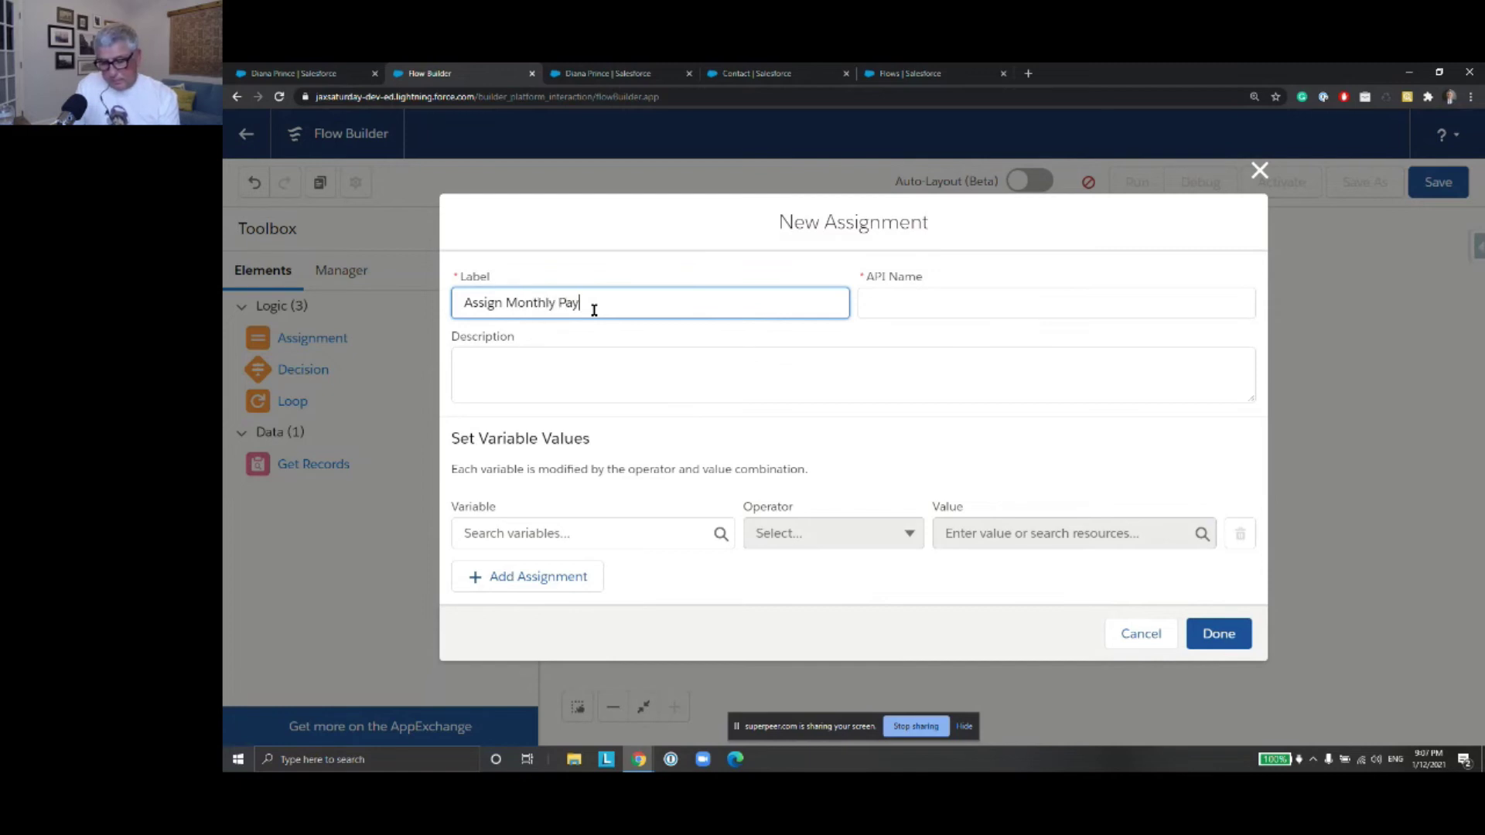
pyautogui.press('BackSpace')
pyautogui.press('BackSpace')
pyautogui.write('t A')
pyautogui.press('BackSpace')
pyautogui.write('opunt')
pyautogui.click(1003, 298)
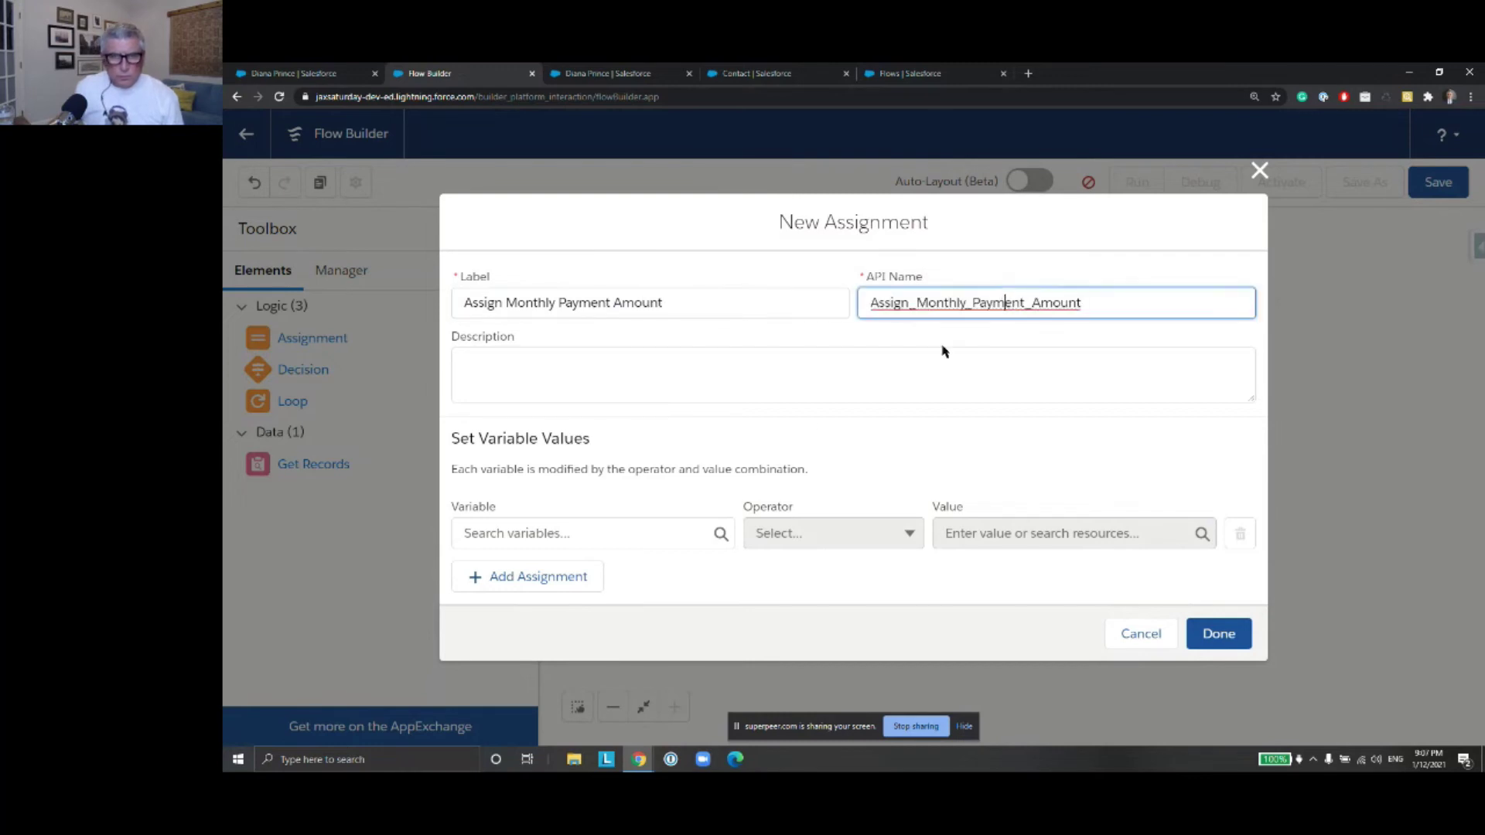
# Set $Record.Loan_Payment_Amount__c Equals {!MonthlyPaymentFormula} and connect Start to the assignment
pyautogui.click(637, 534)
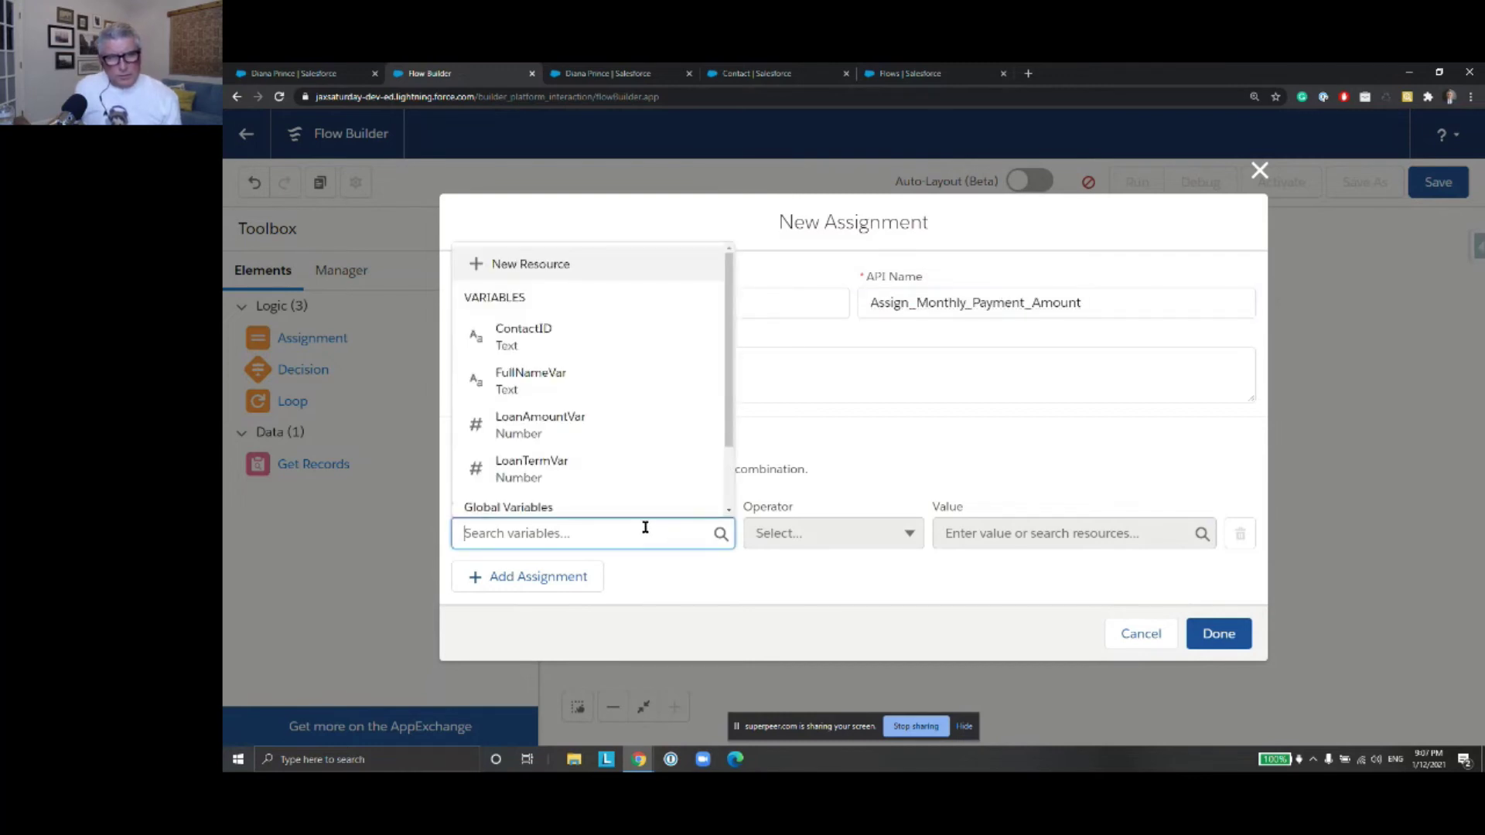
pyautogui.click(824, 464)
pyautogui.click(665, 535)
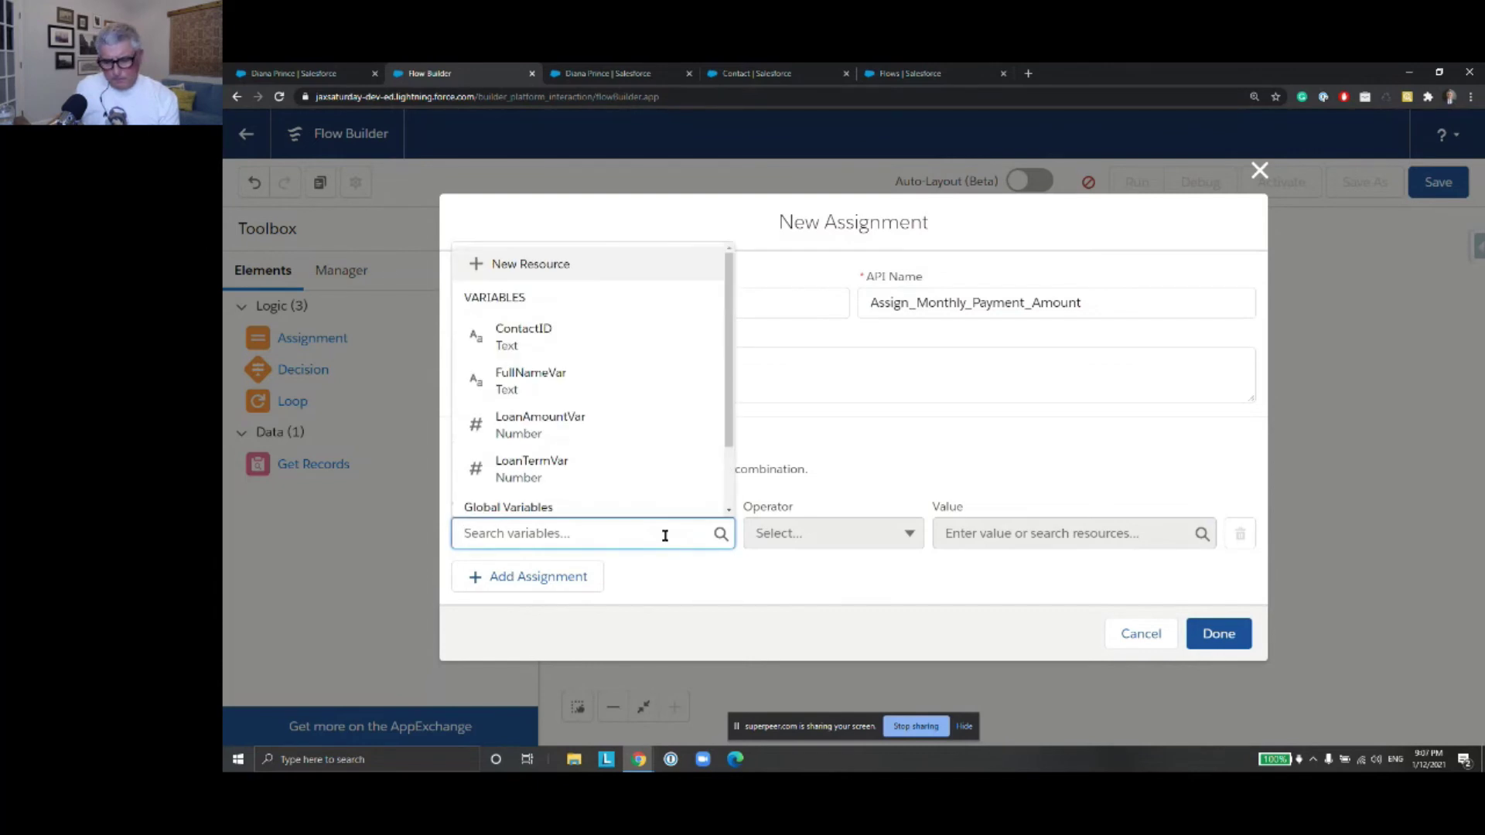
pyautogui.write('re')
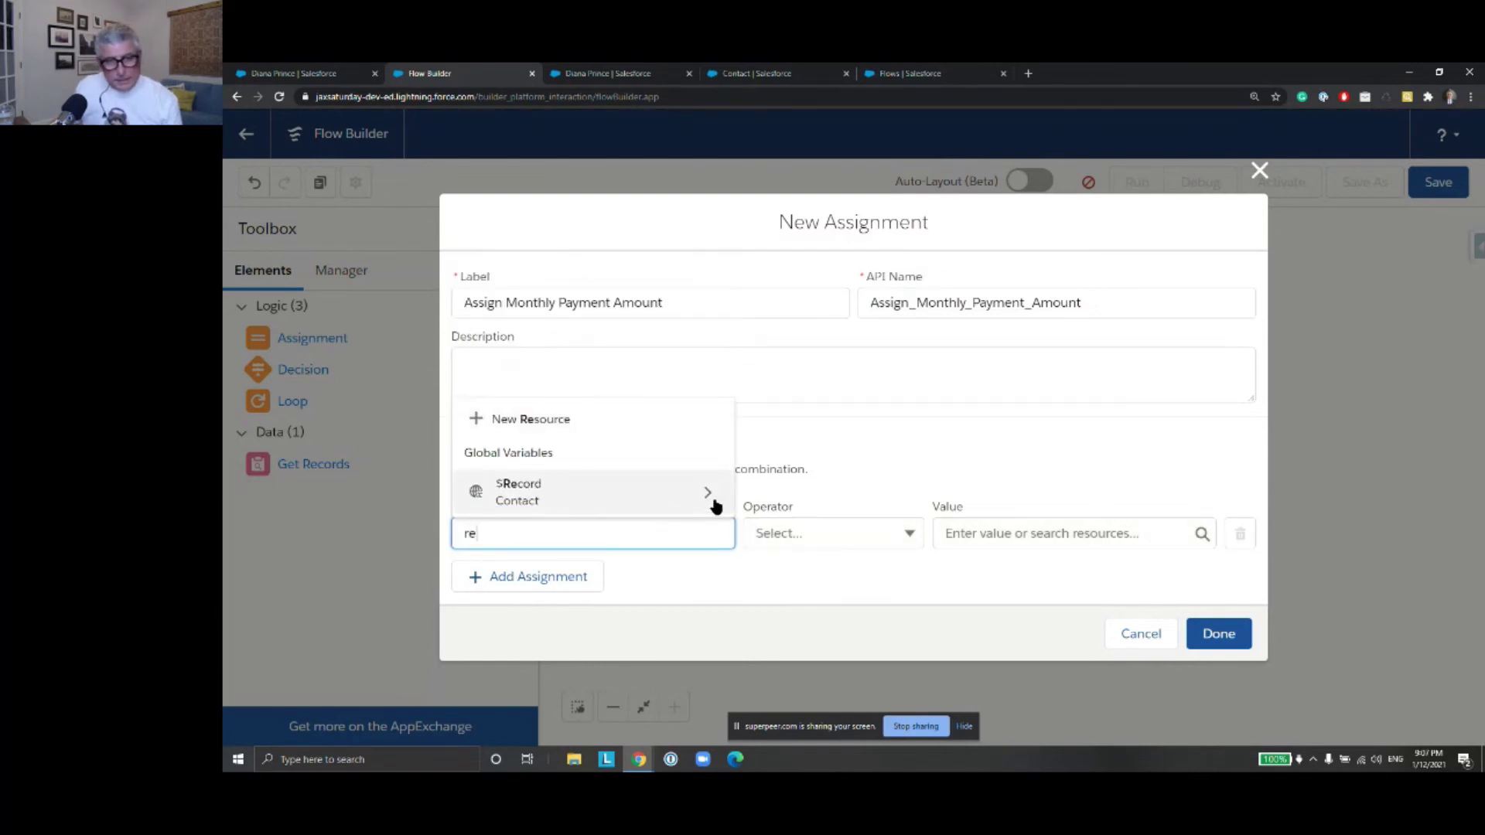
pyautogui.click(713, 503)
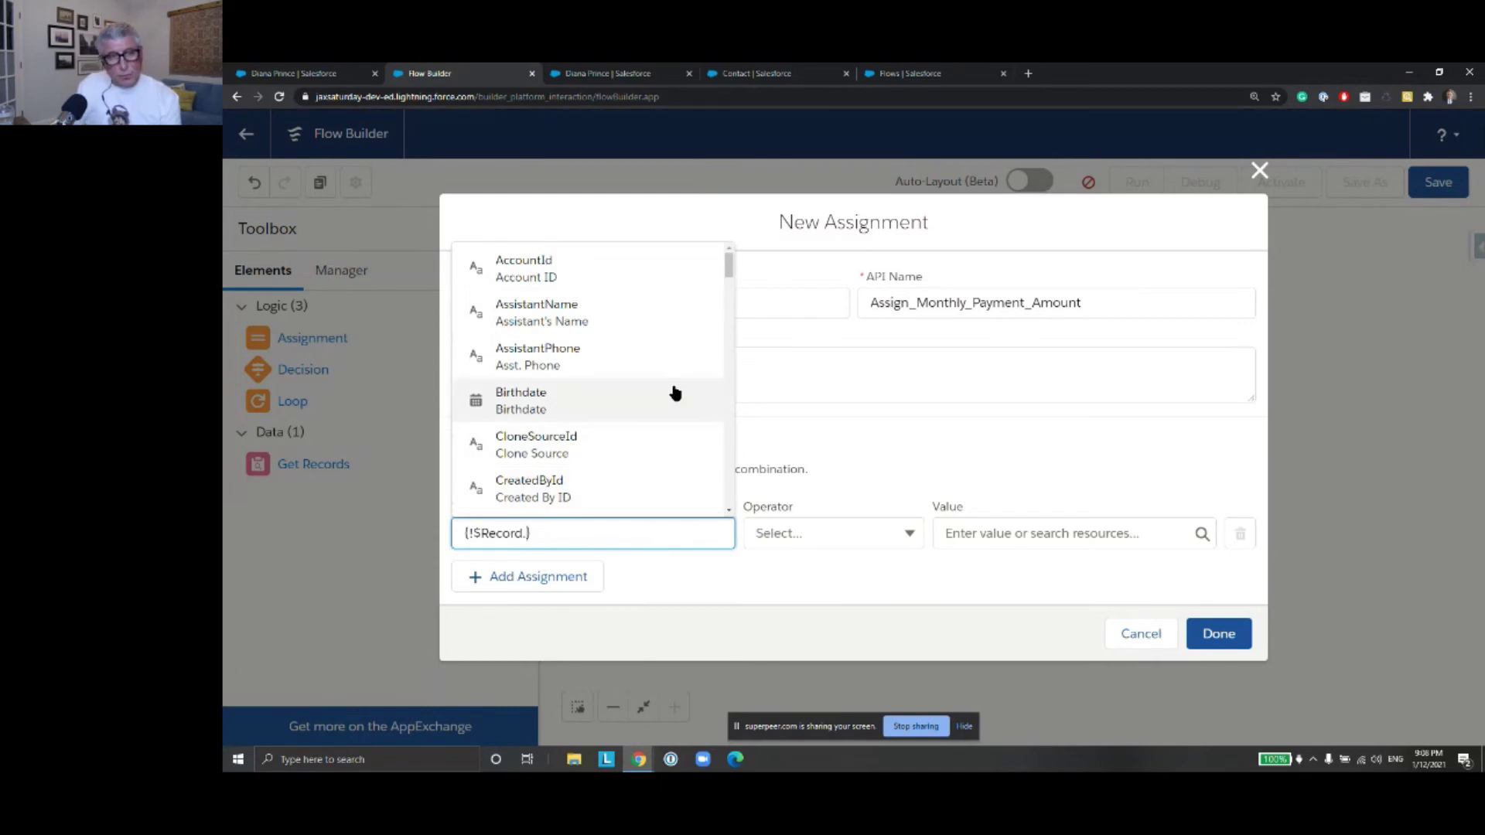
pyautogui.write('Loan')
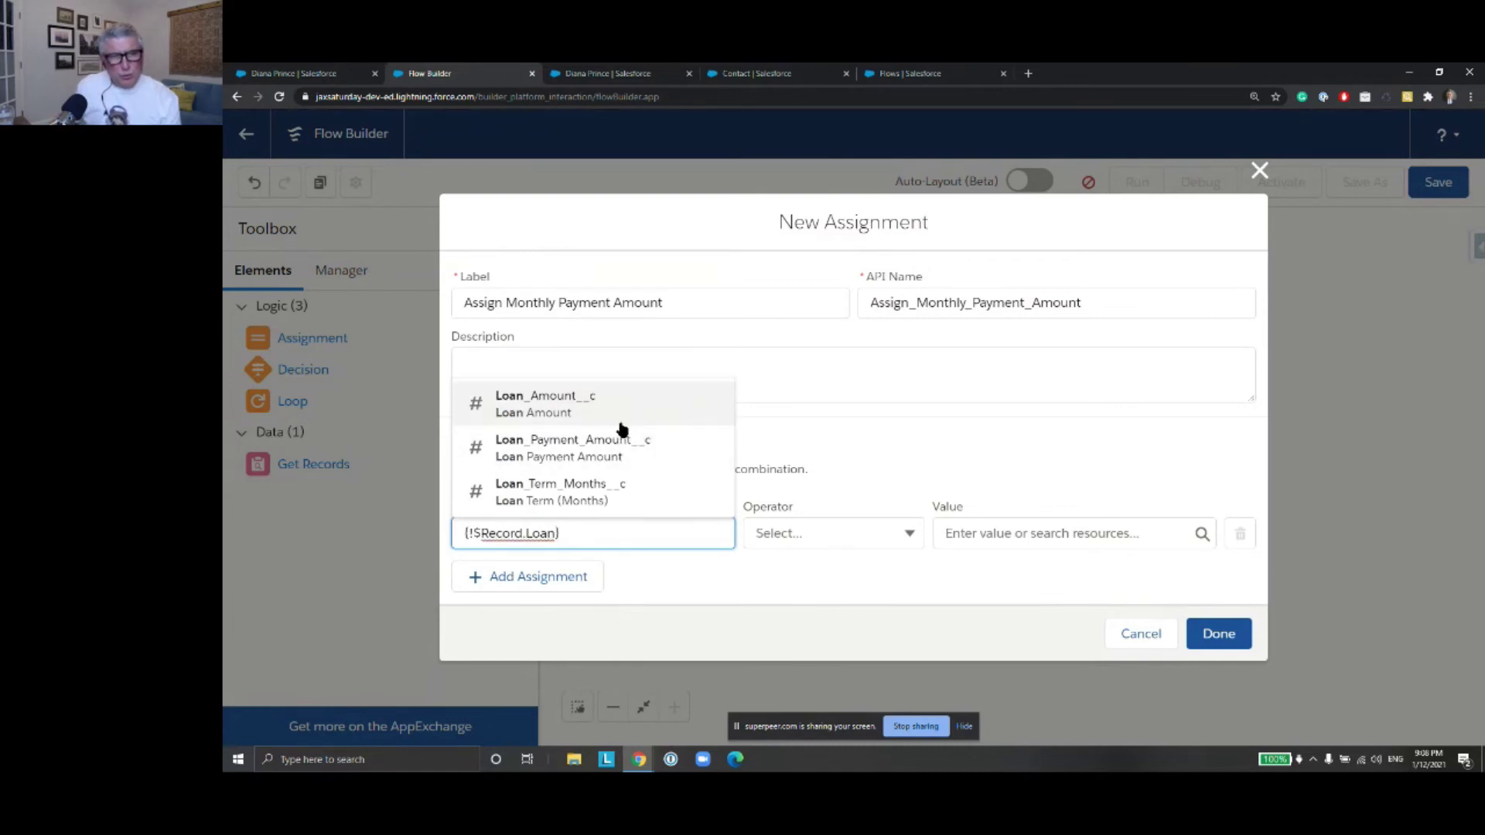
pyautogui.click(619, 457)
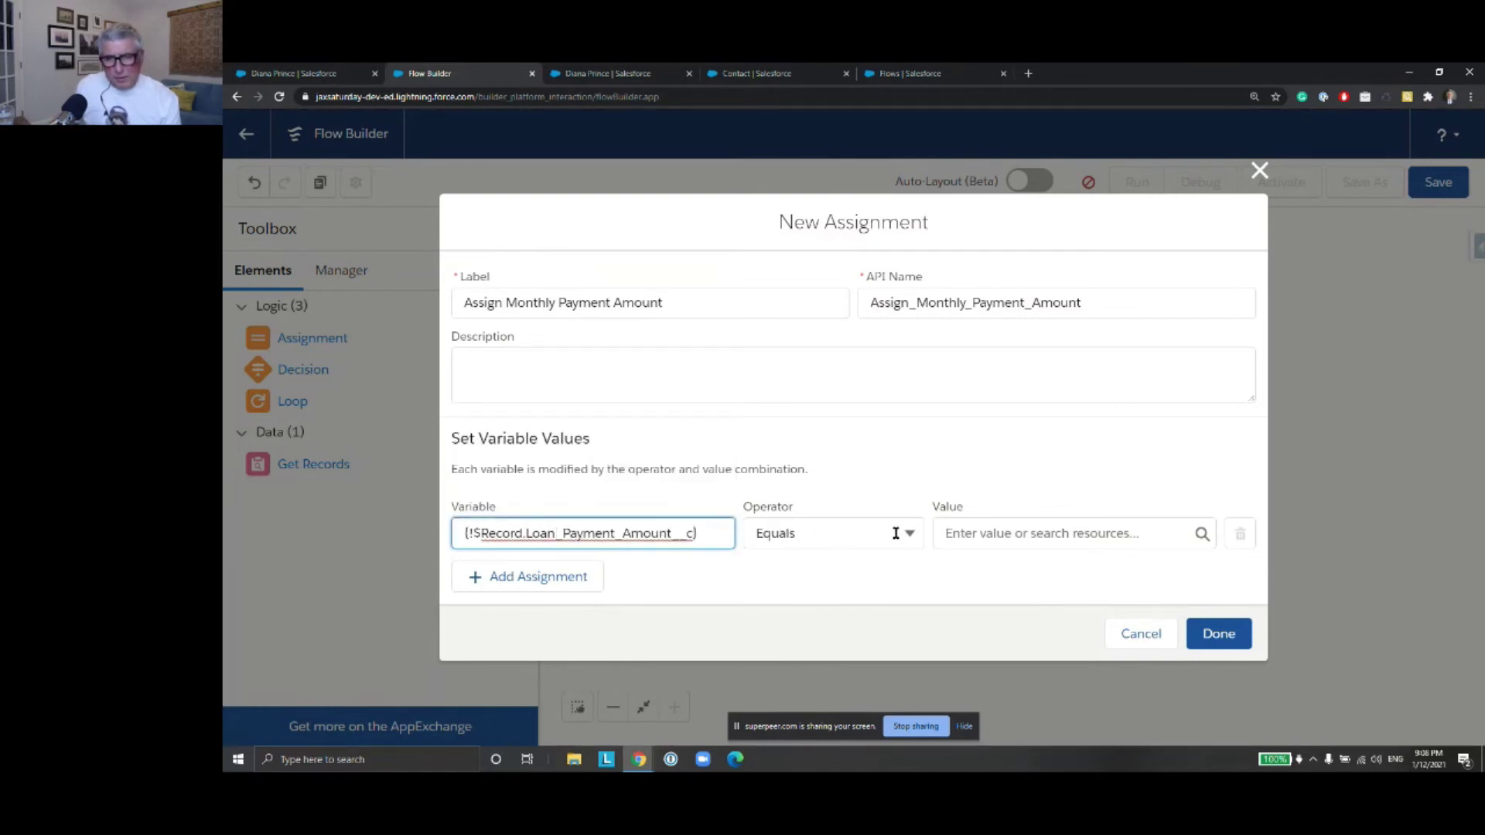
pyautogui.click(1027, 538)
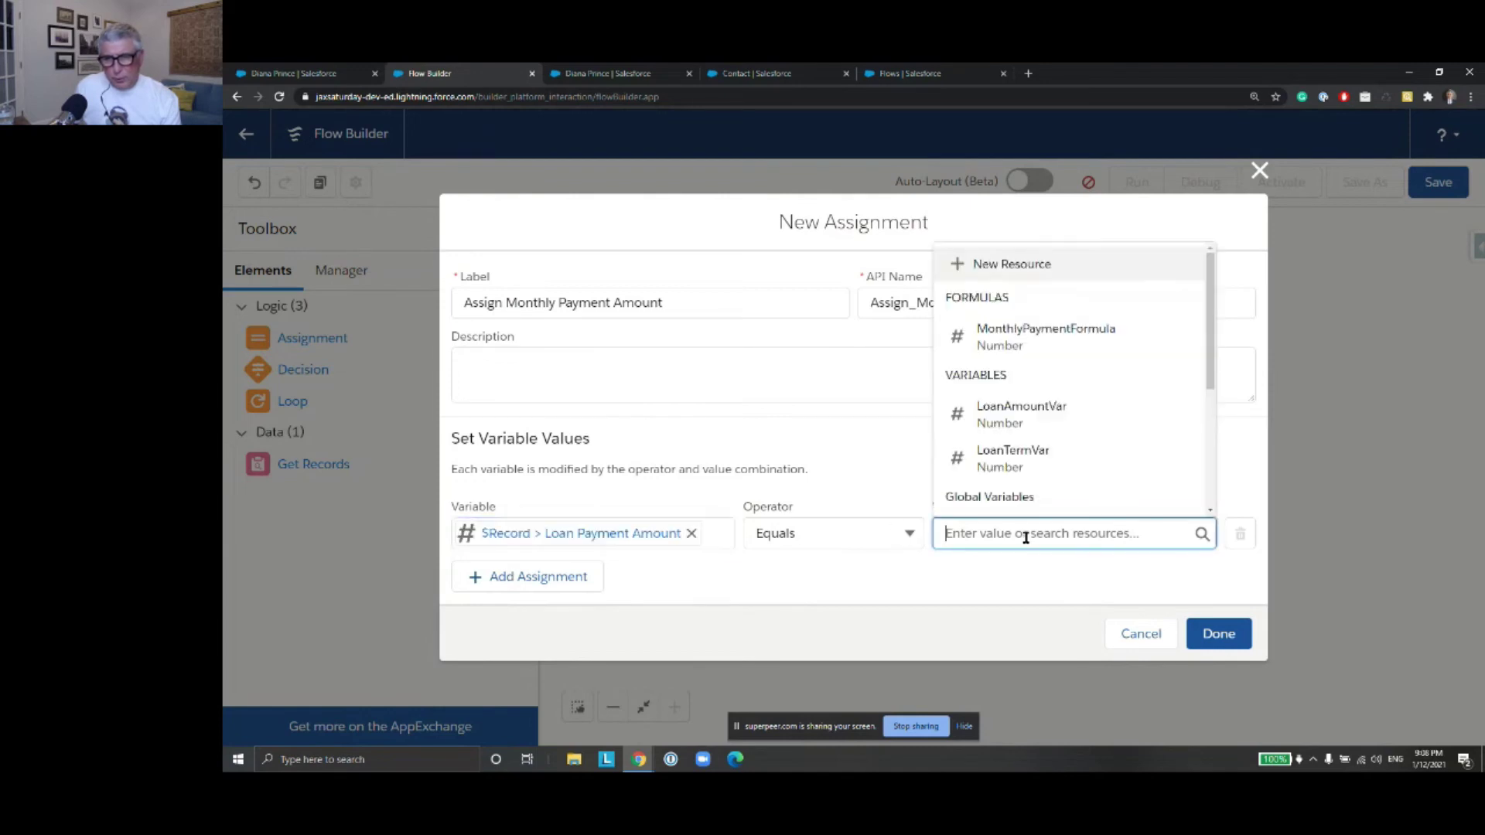
pyautogui.write('Month')
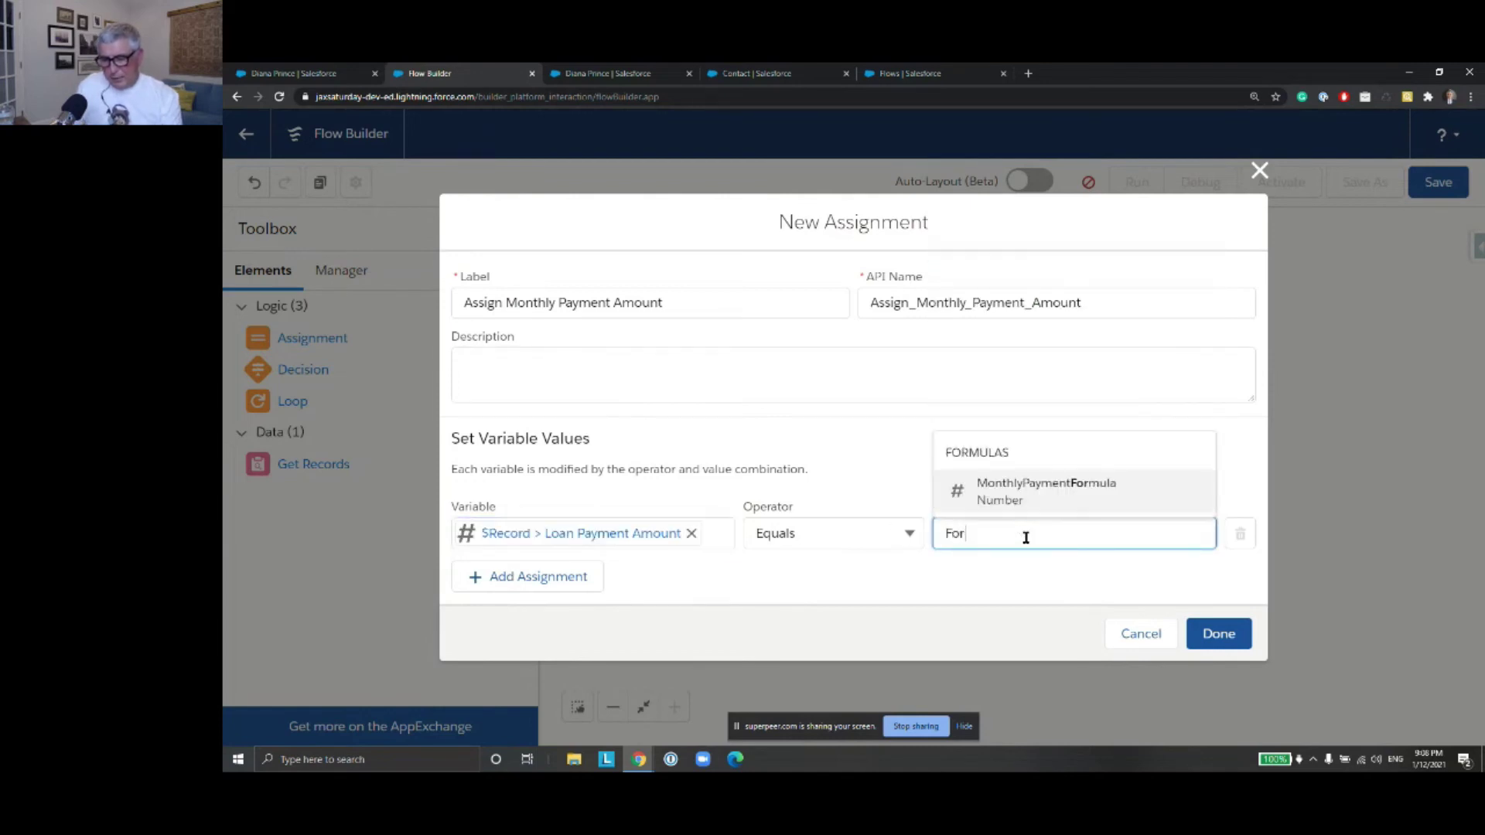
pyautogui.click(1054, 503)
pyautogui.click(1219, 633)
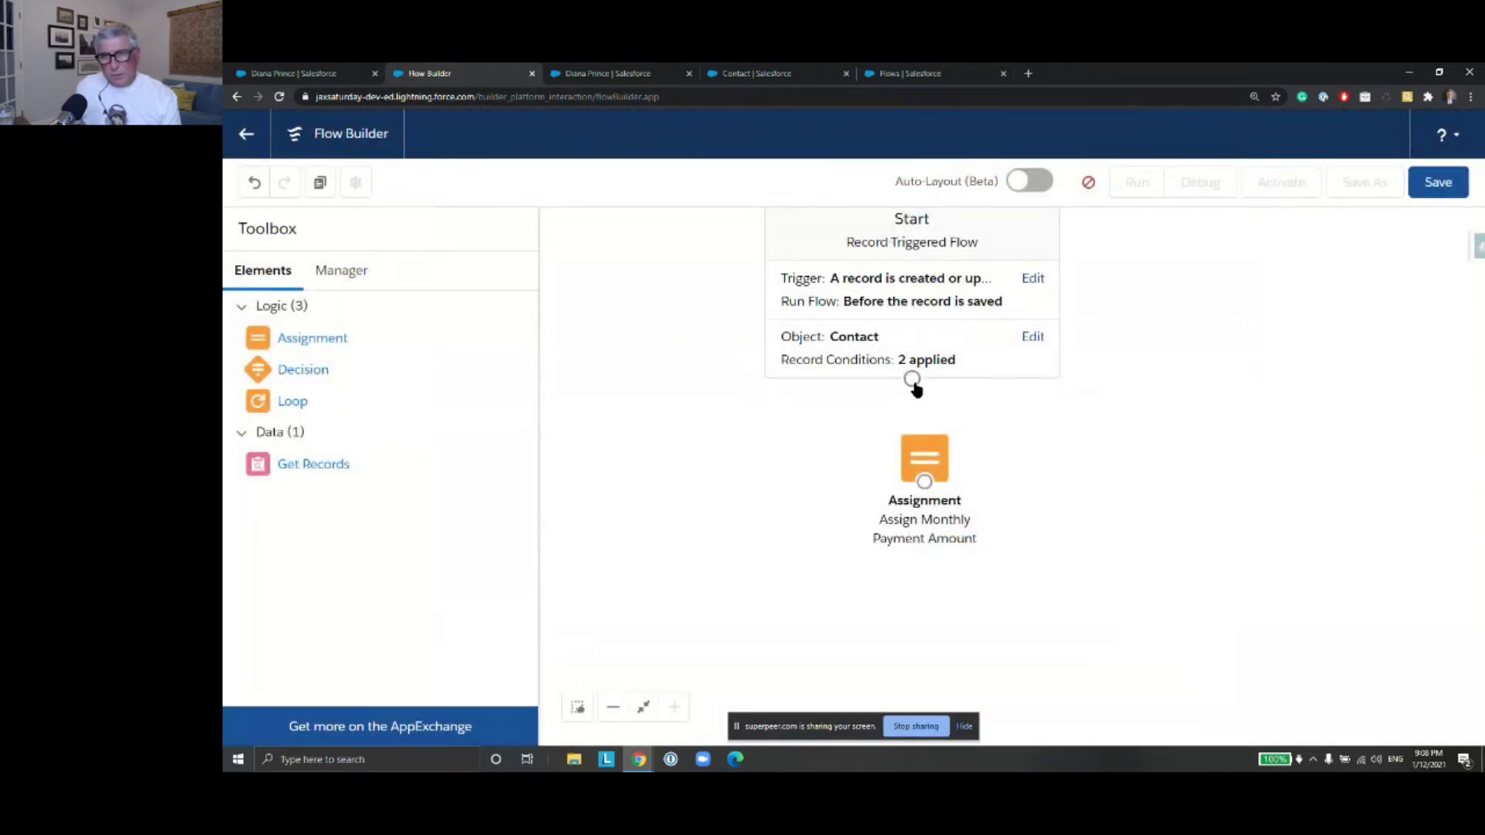
pyautogui.moveTo(913, 380); pyautogui.dragTo(905, 464)
pyautogui.moveTo(1088, 439); pyautogui.dragTo(1090, 480)
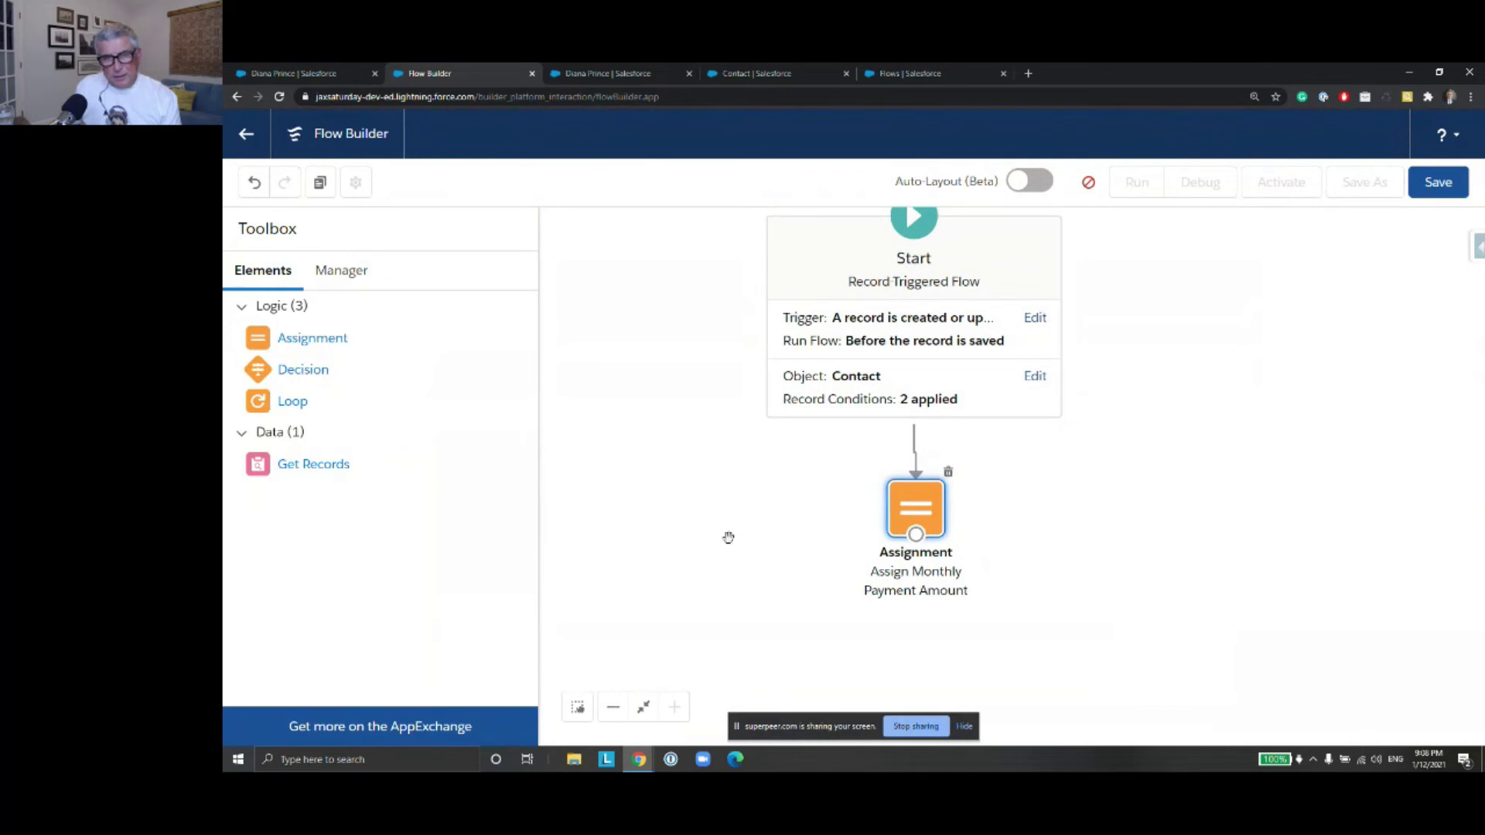
# Reopen MonthlyPaymentFormula and the Assign Monthly Payment Amount step to check them, closing each unchanged
pyautogui.click(368, 284)
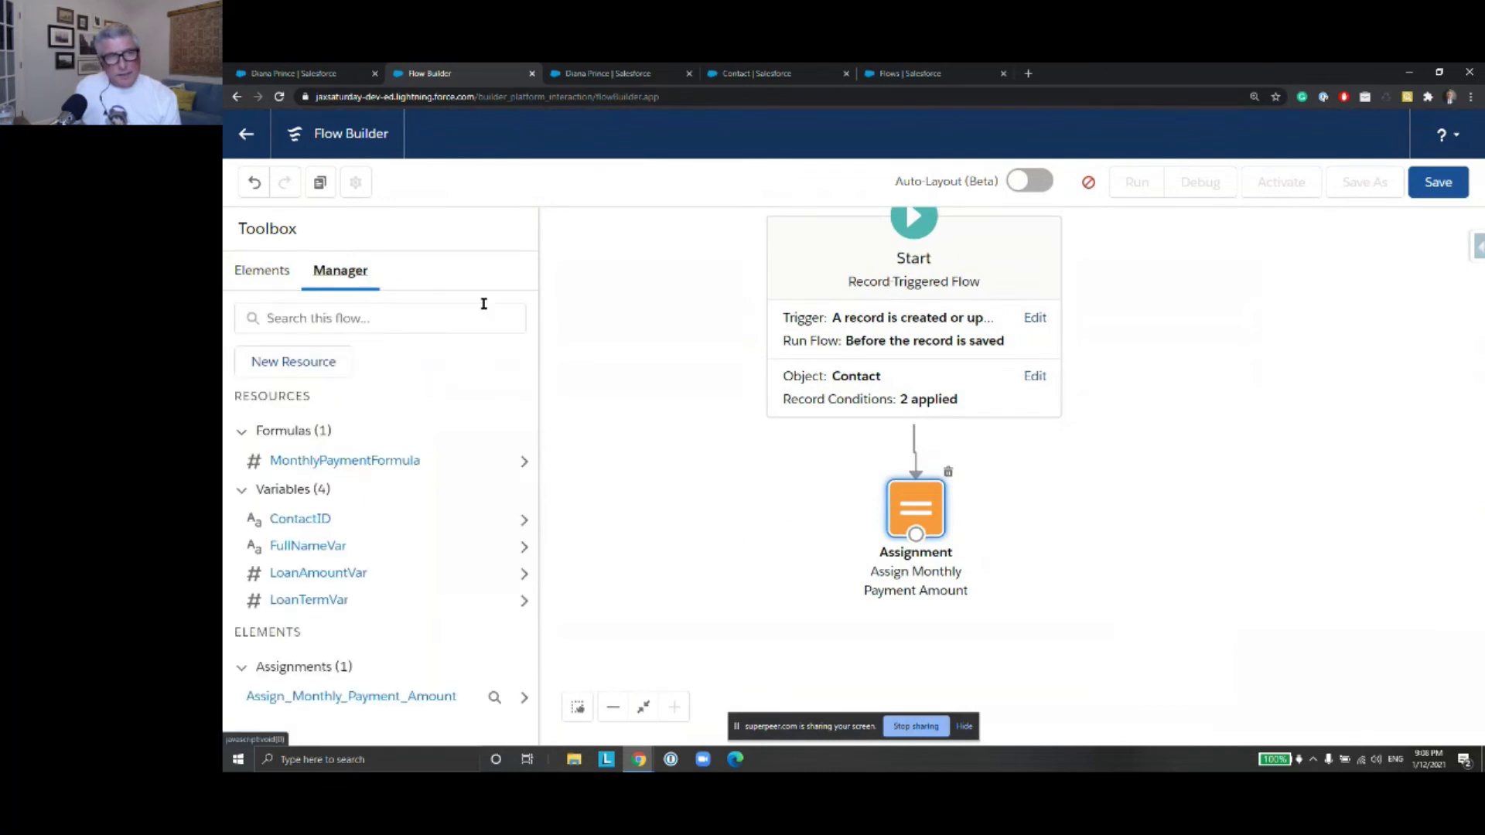
pyautogui.click(526, 464)
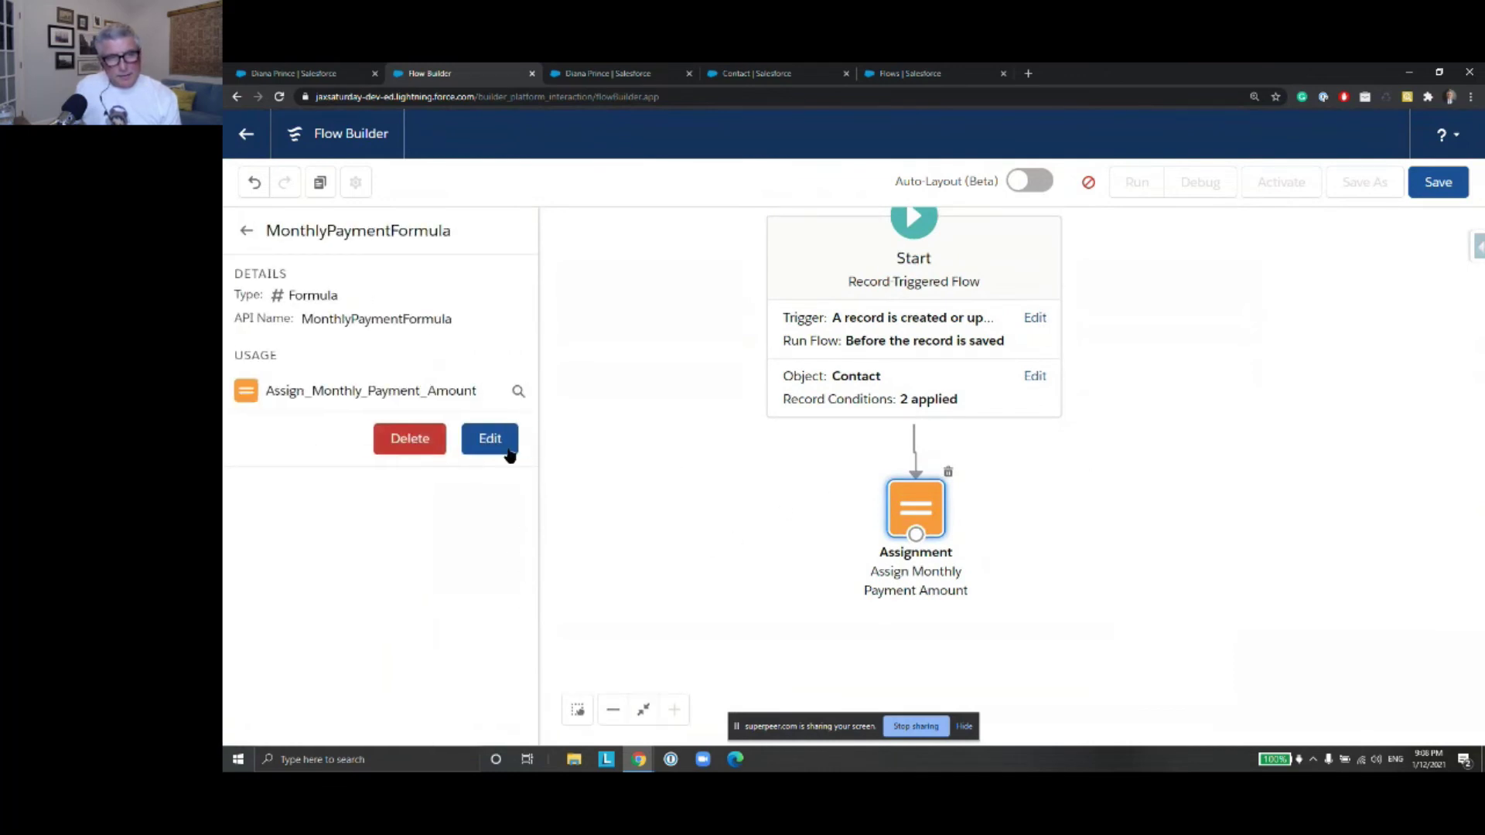
pyautogui.click(488, 439)
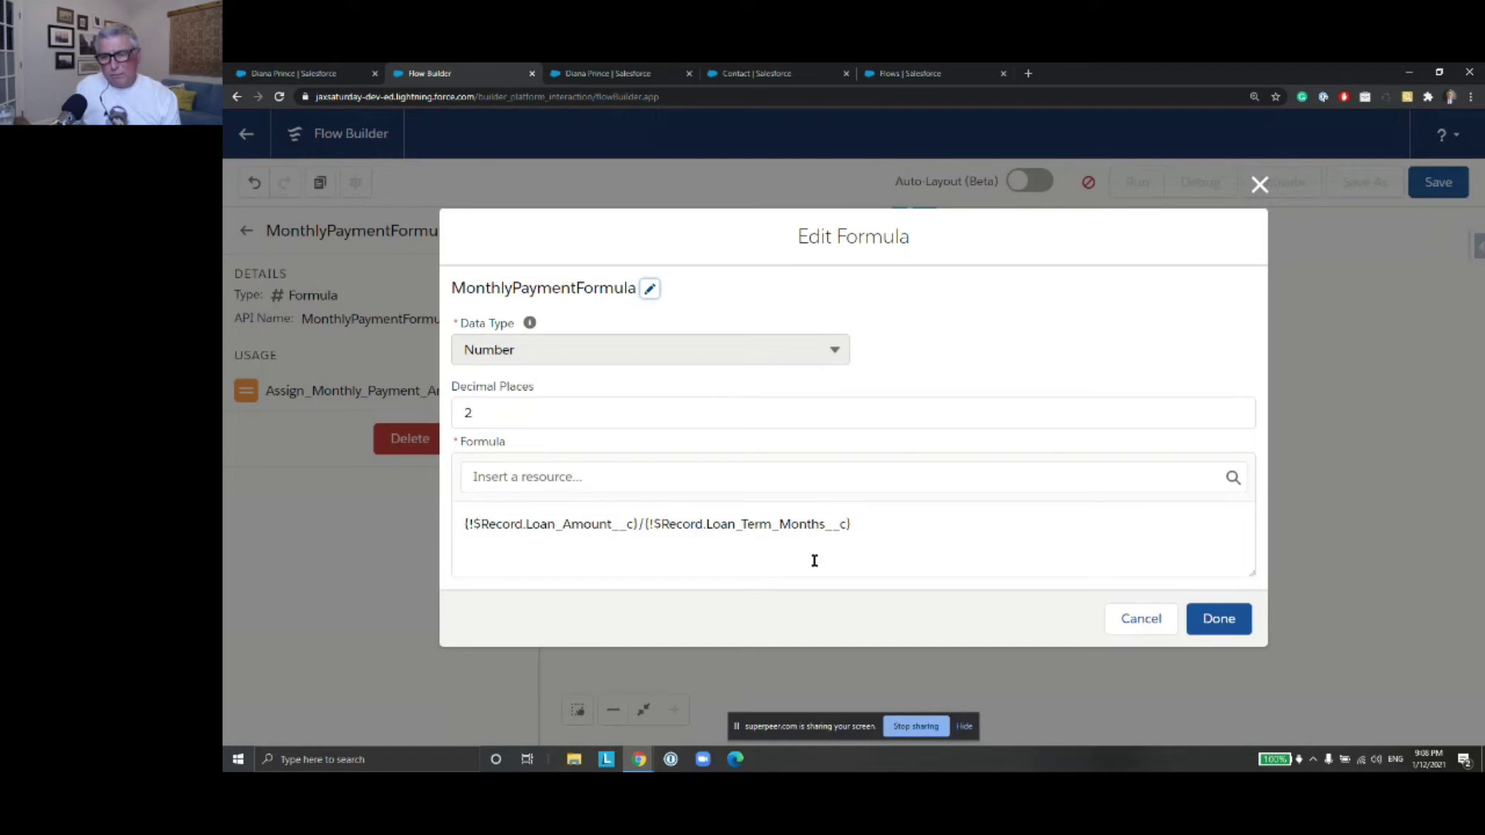
pyautogui.click(1219, 618)
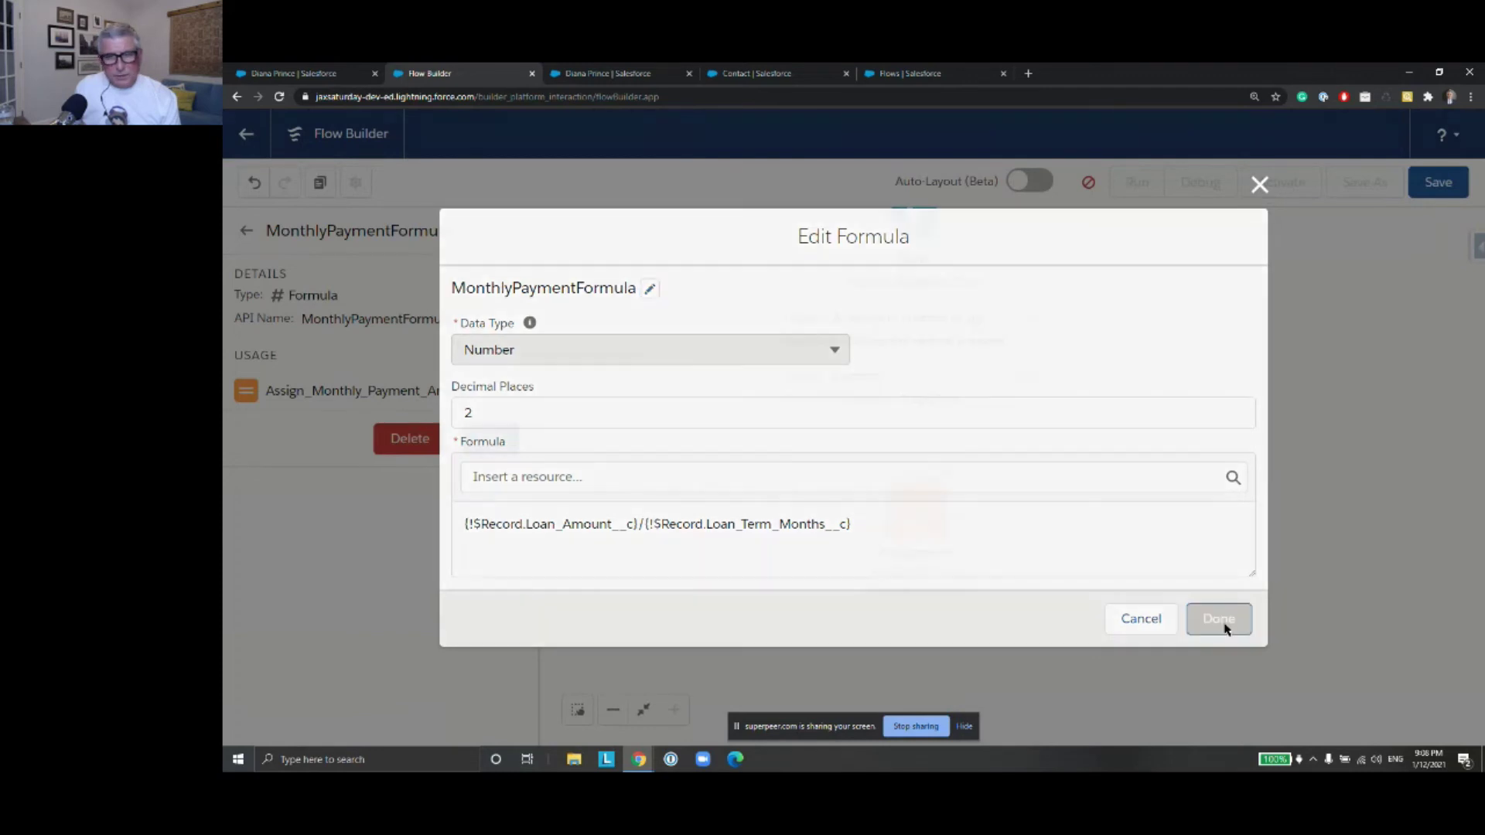
pyautogui.doubleClick(913, 514)
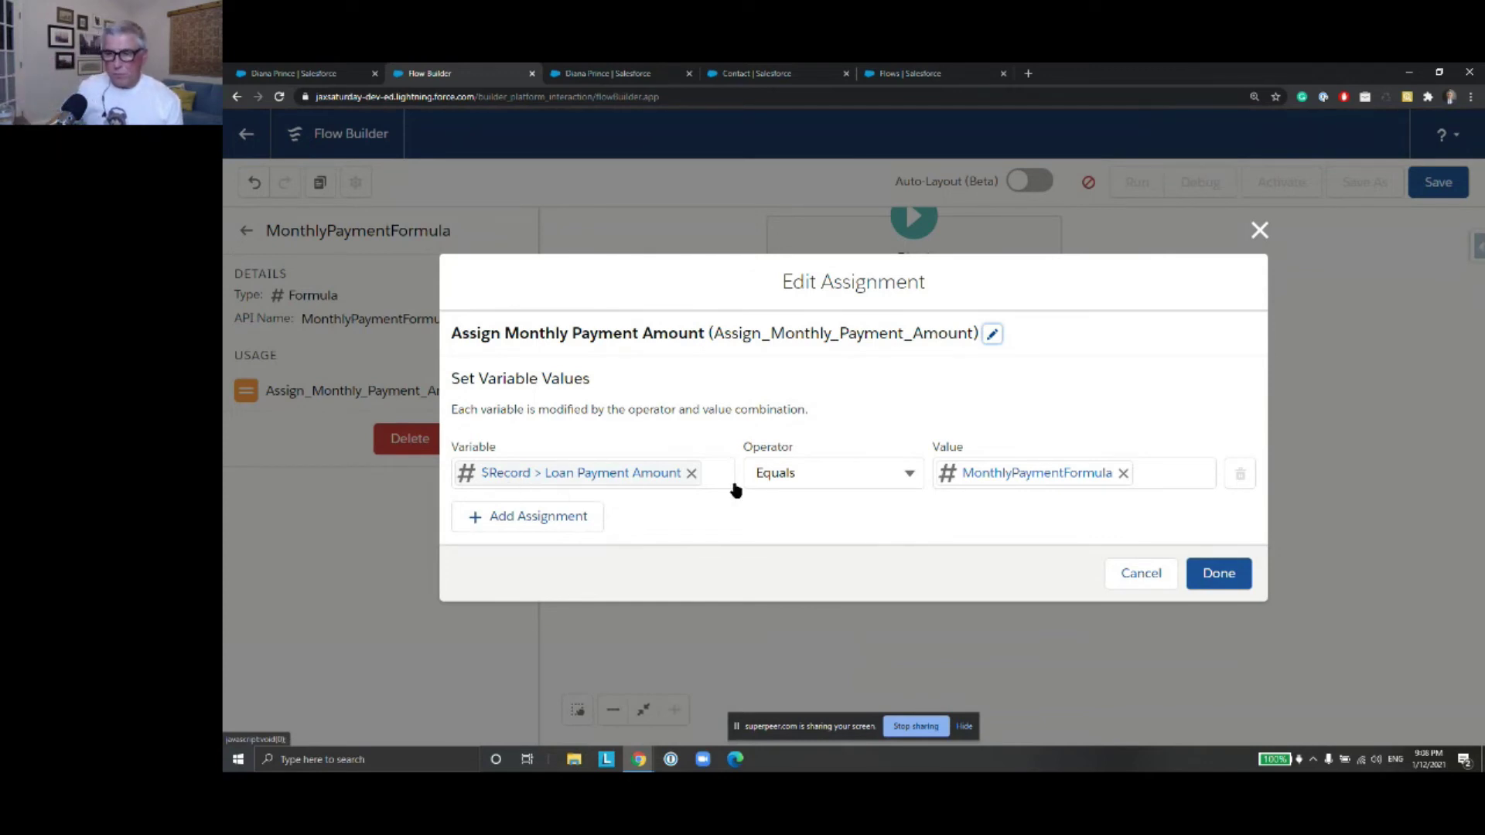
pyautogui.click(1218, 573)
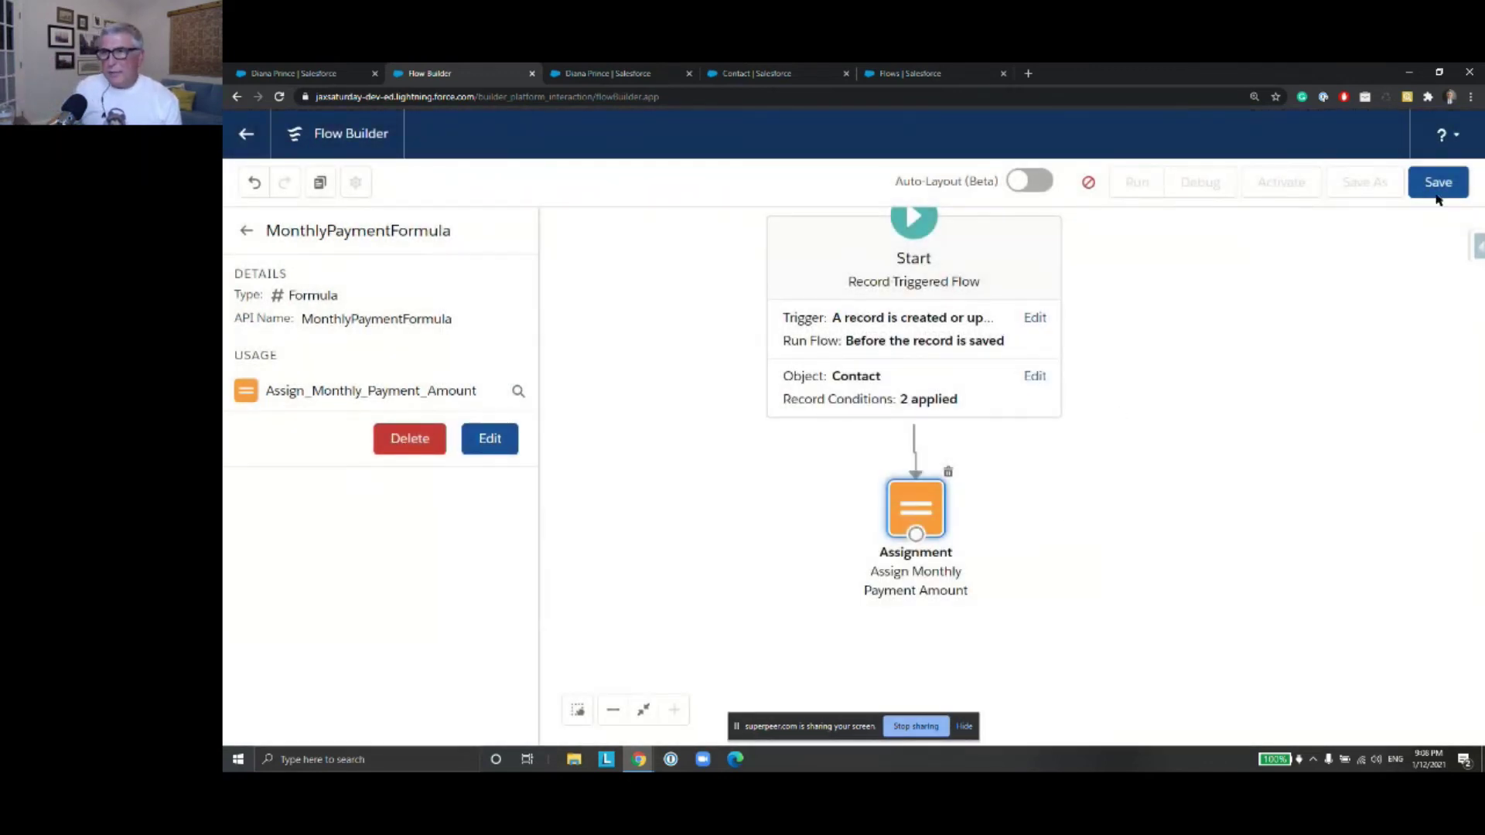
# Save the flow as LoanCalculationRecordTriggeredFlow and start a debug run
pyautogui.click(1440, 186)
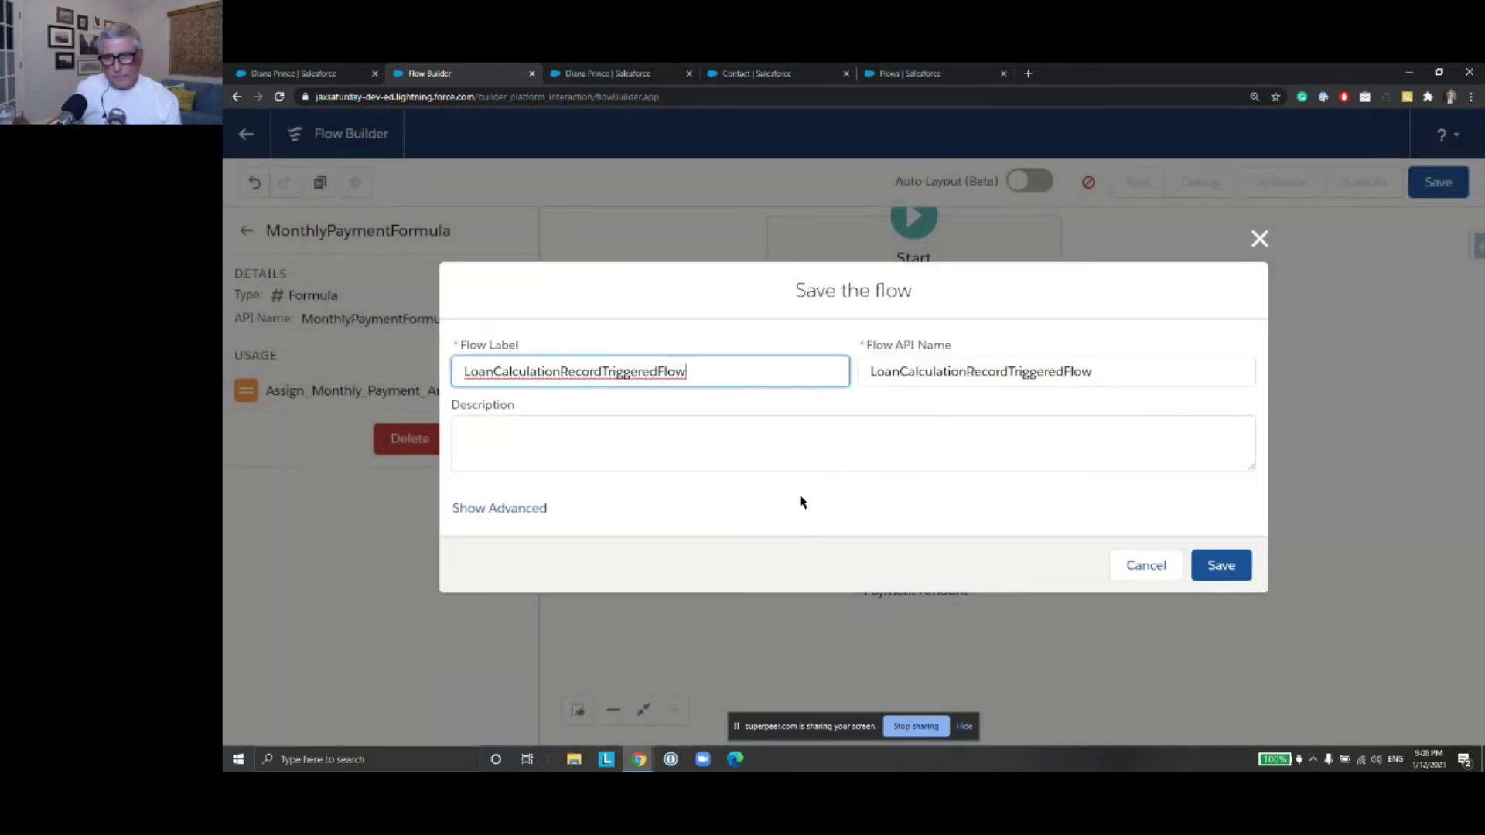
pyautogui.click(534, 511)
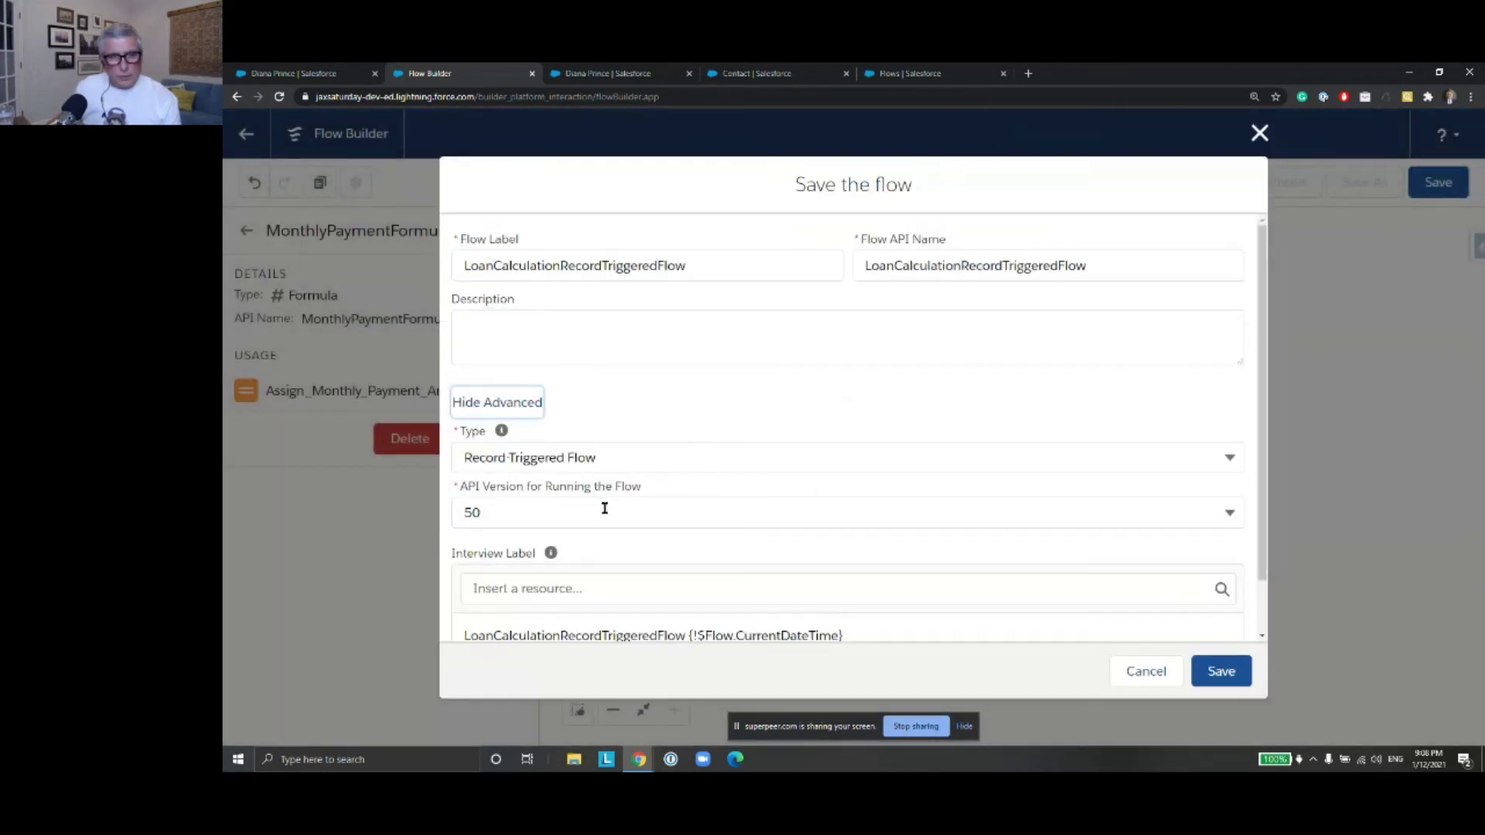
pyautogui.click(1221, 672)
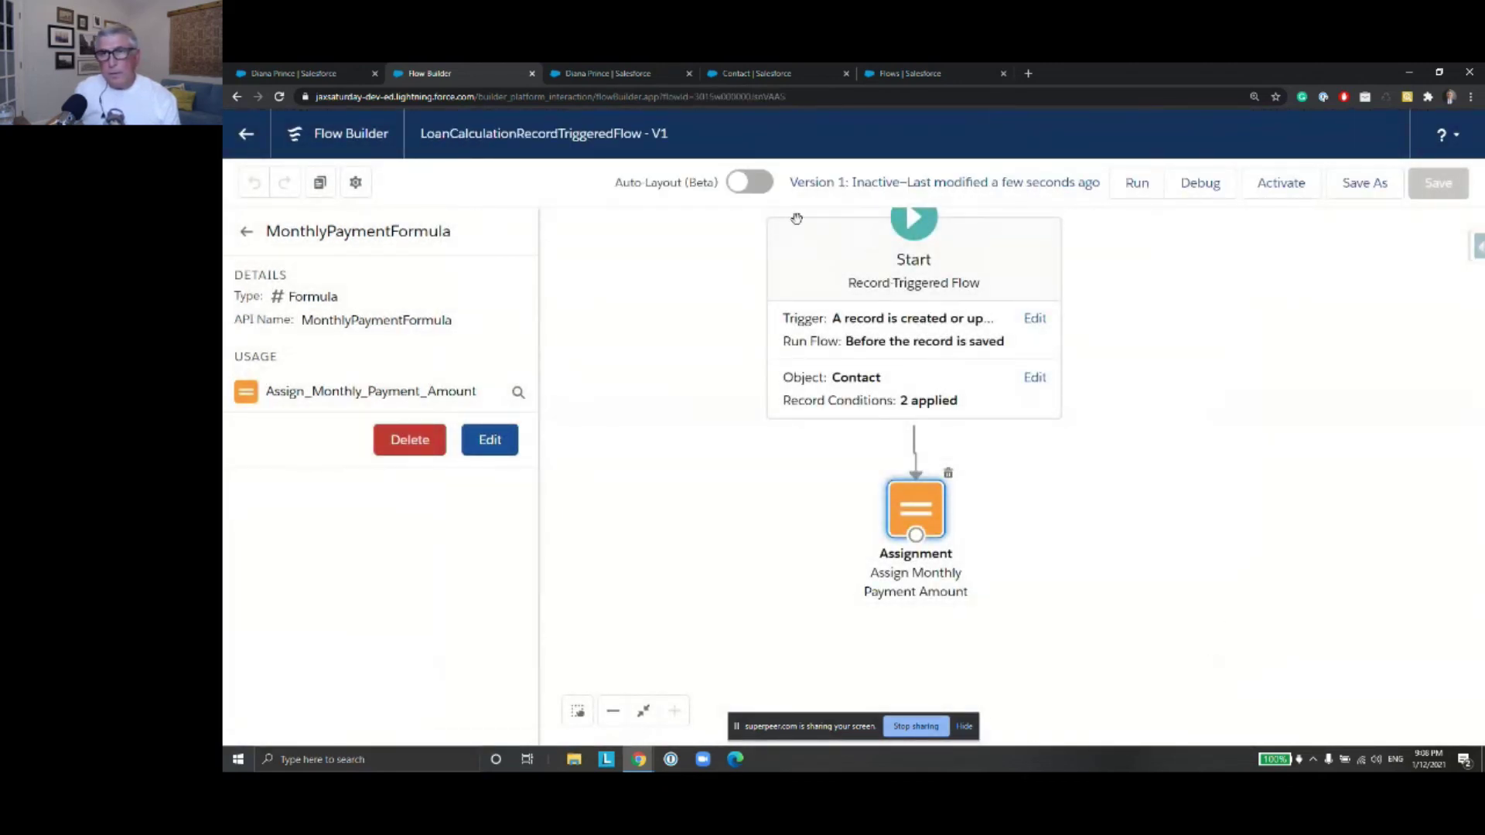
pyautogui.click(1205, 193)
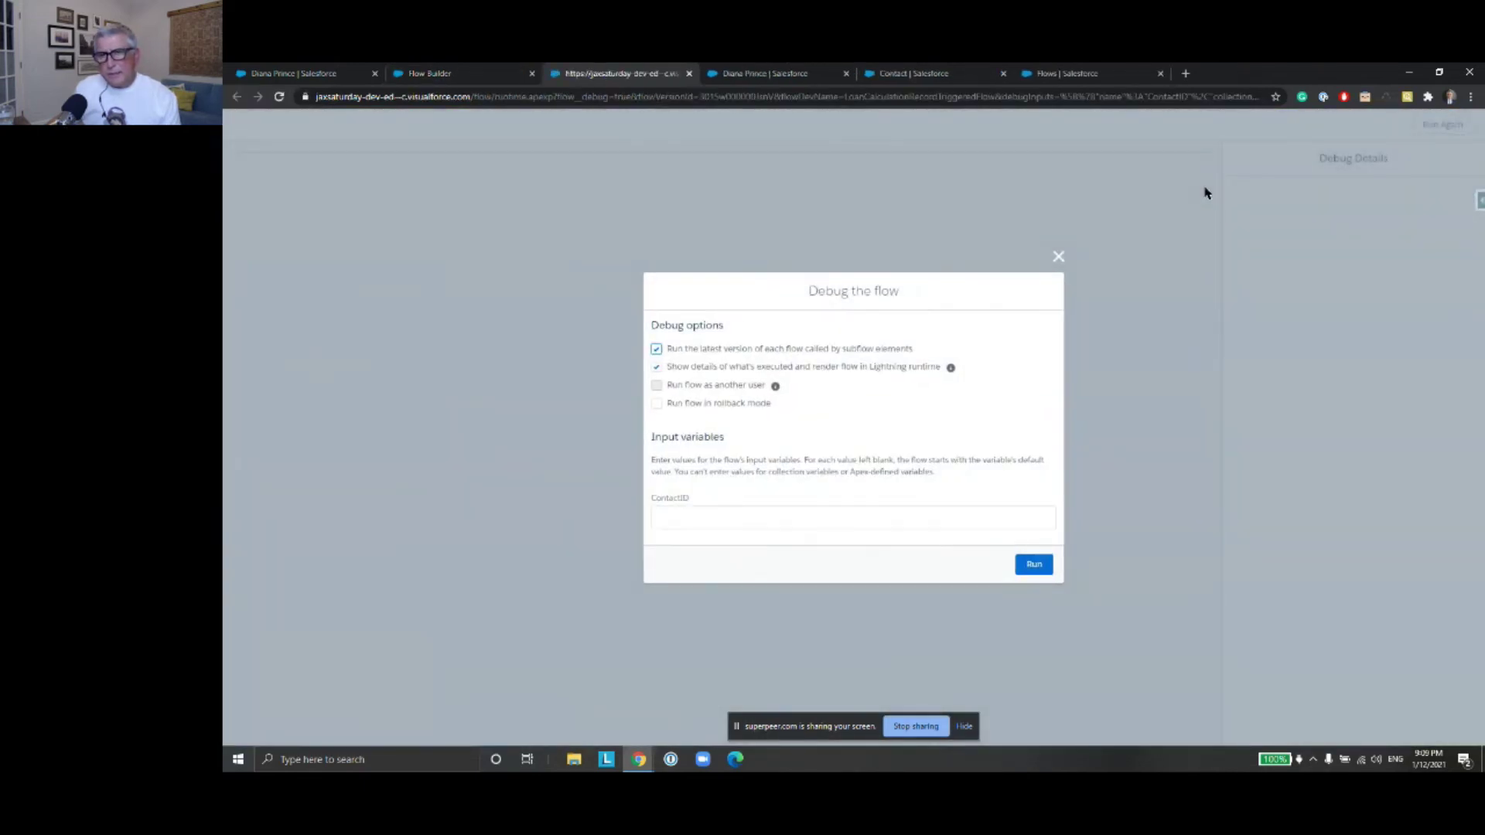
# Delete the unused ContactID variable and re-save the flow
pyautogui.click(1059, 258)
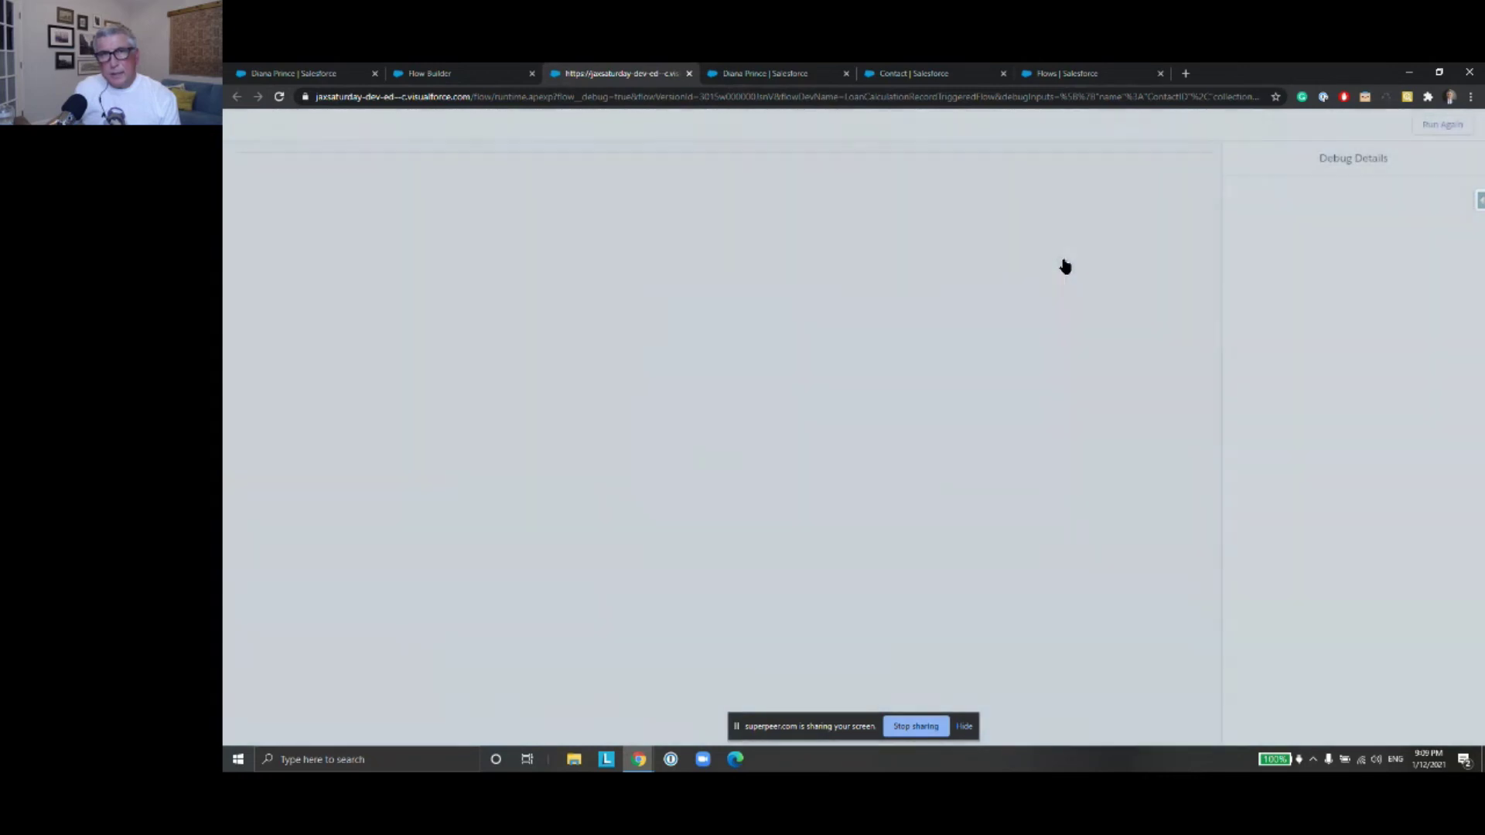
pyautogui.click(450, 75)
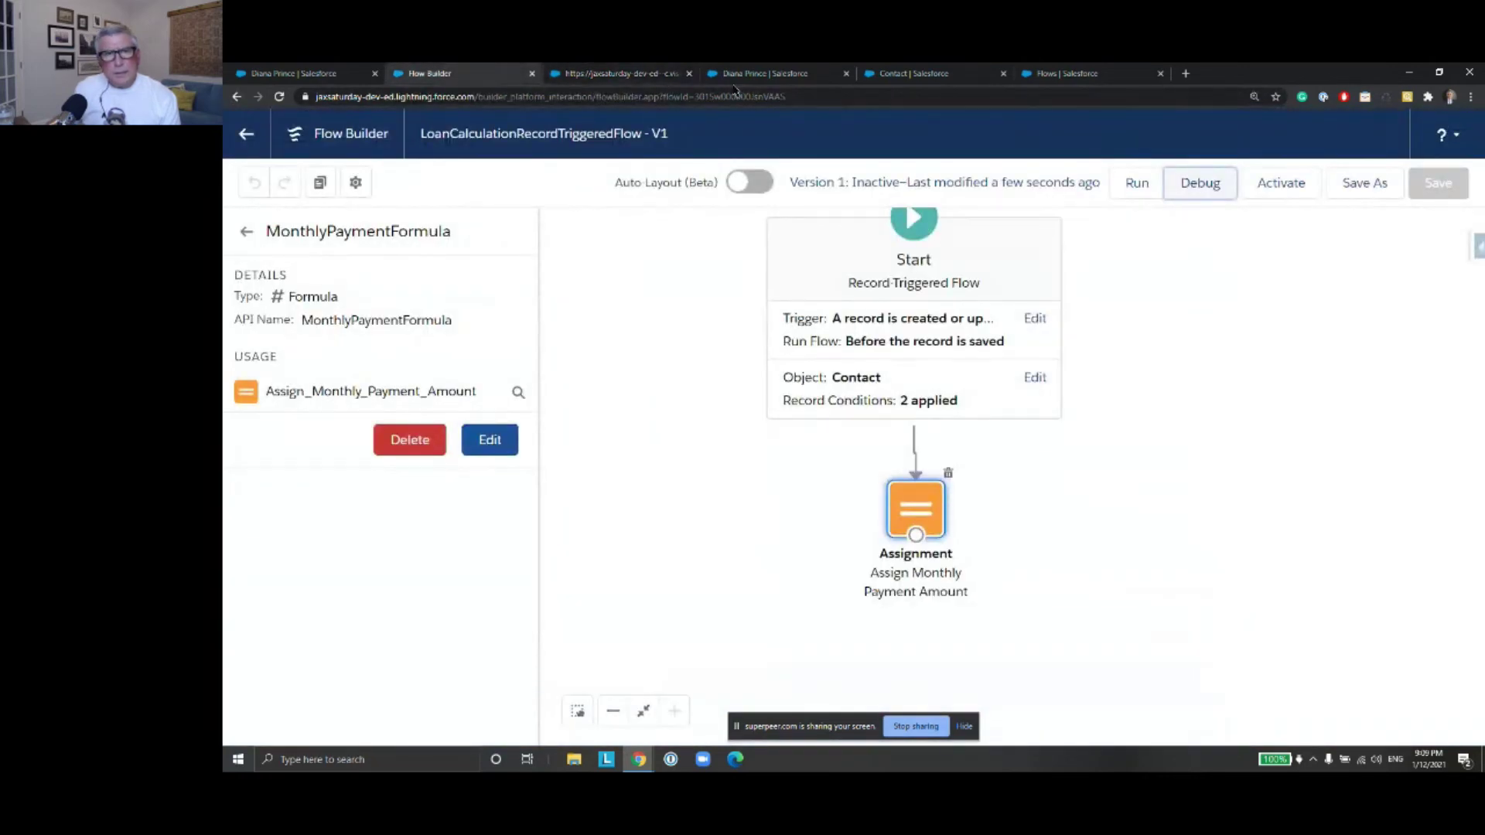
pyautogui.click(246, 231)
pyautogui.click(323, 318)
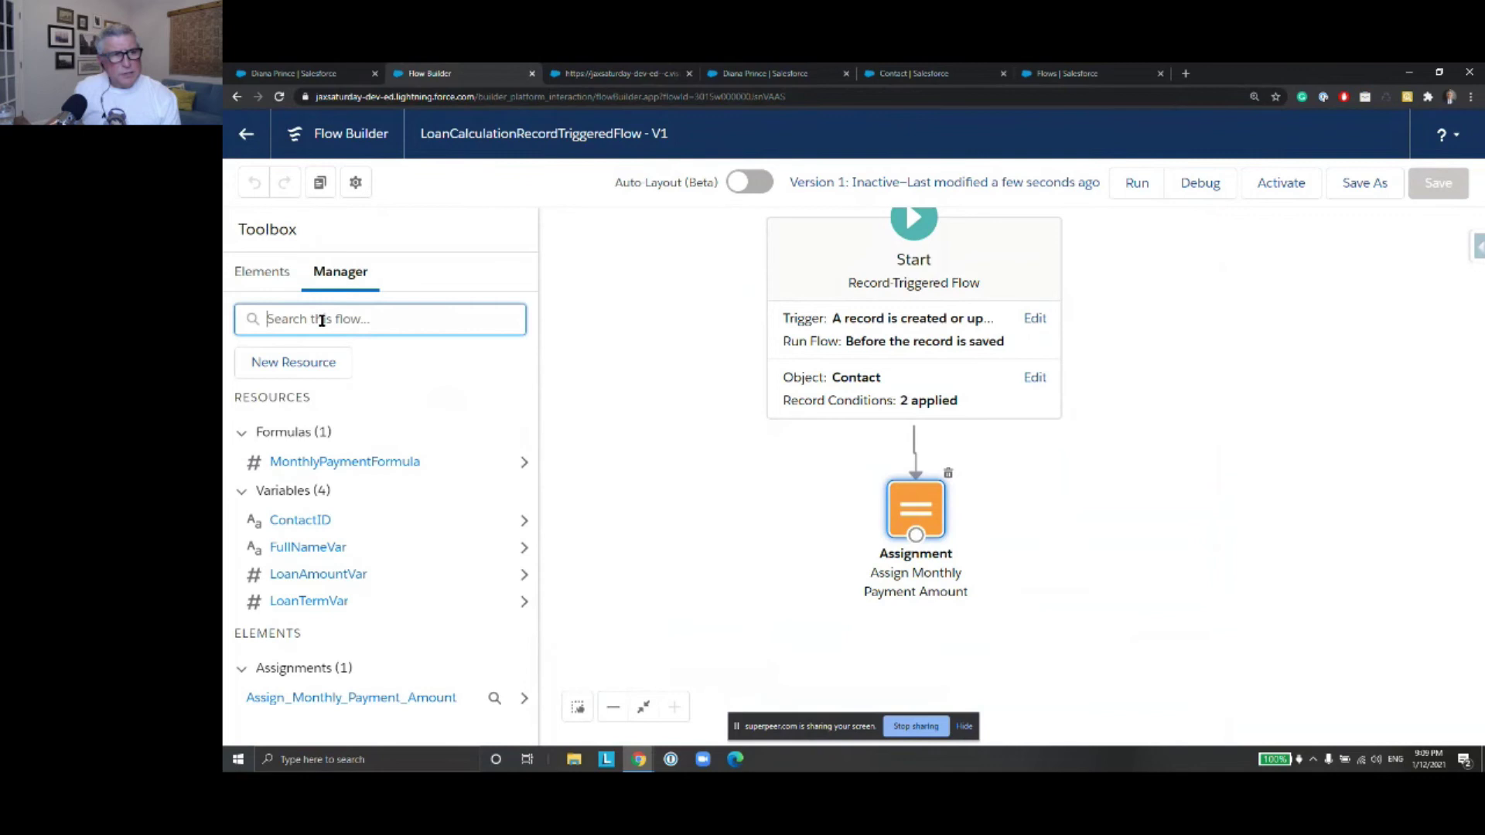
pyautogui.click(523, 520)
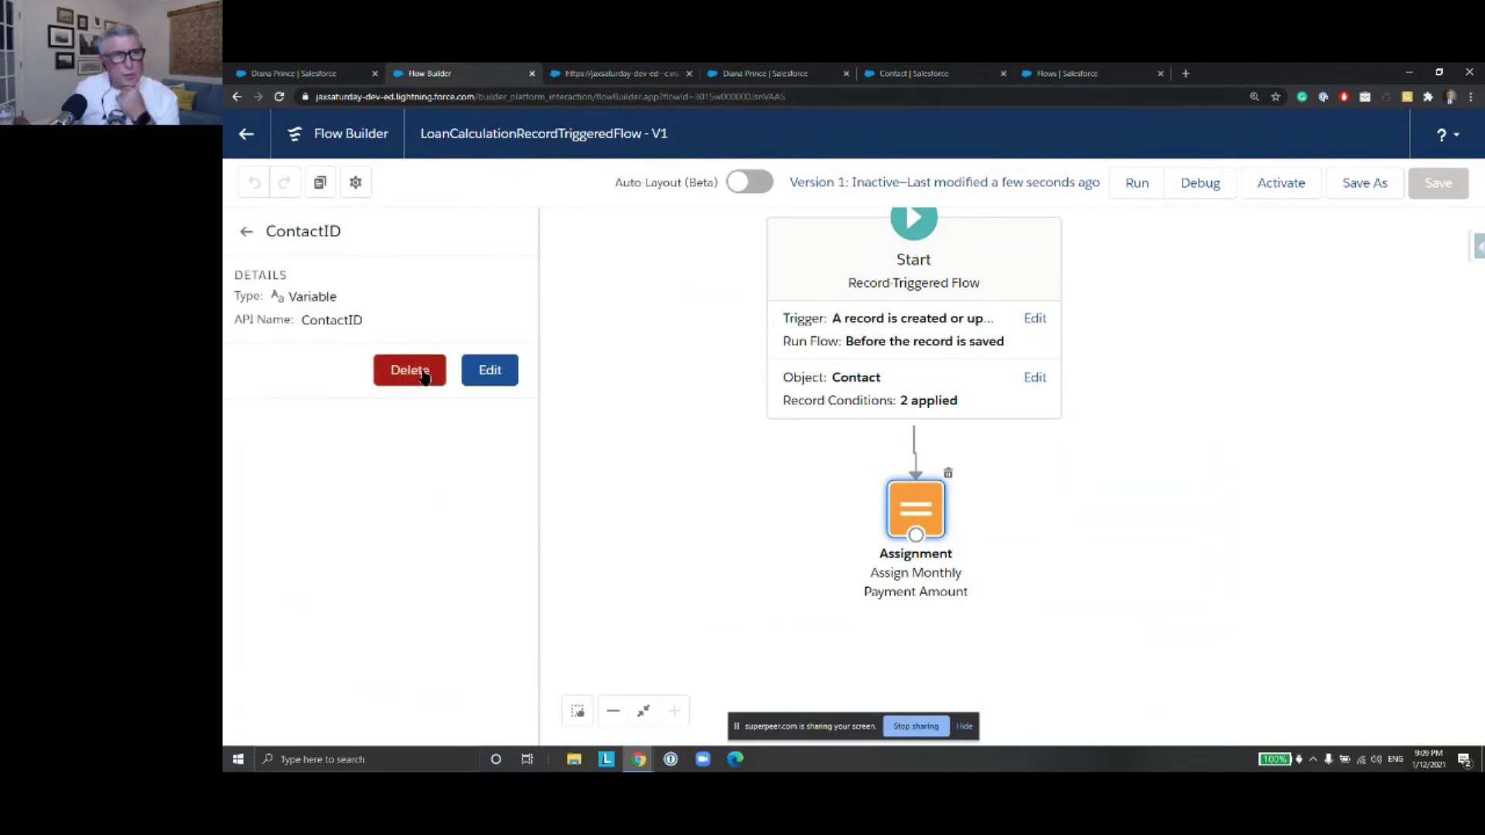
pyautogui.click(421, 373)
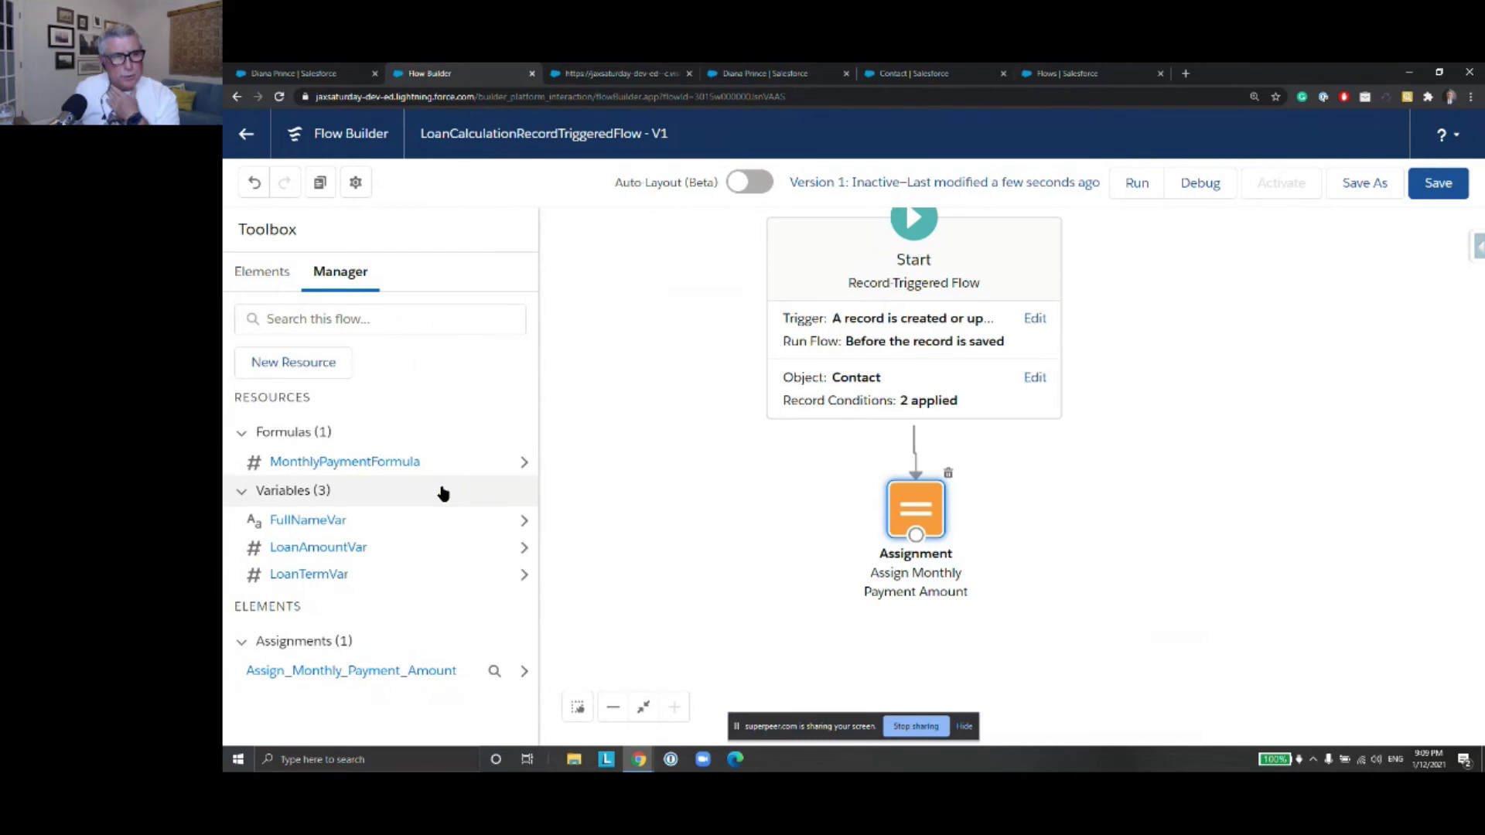
pyautogui.click(1439, 189)
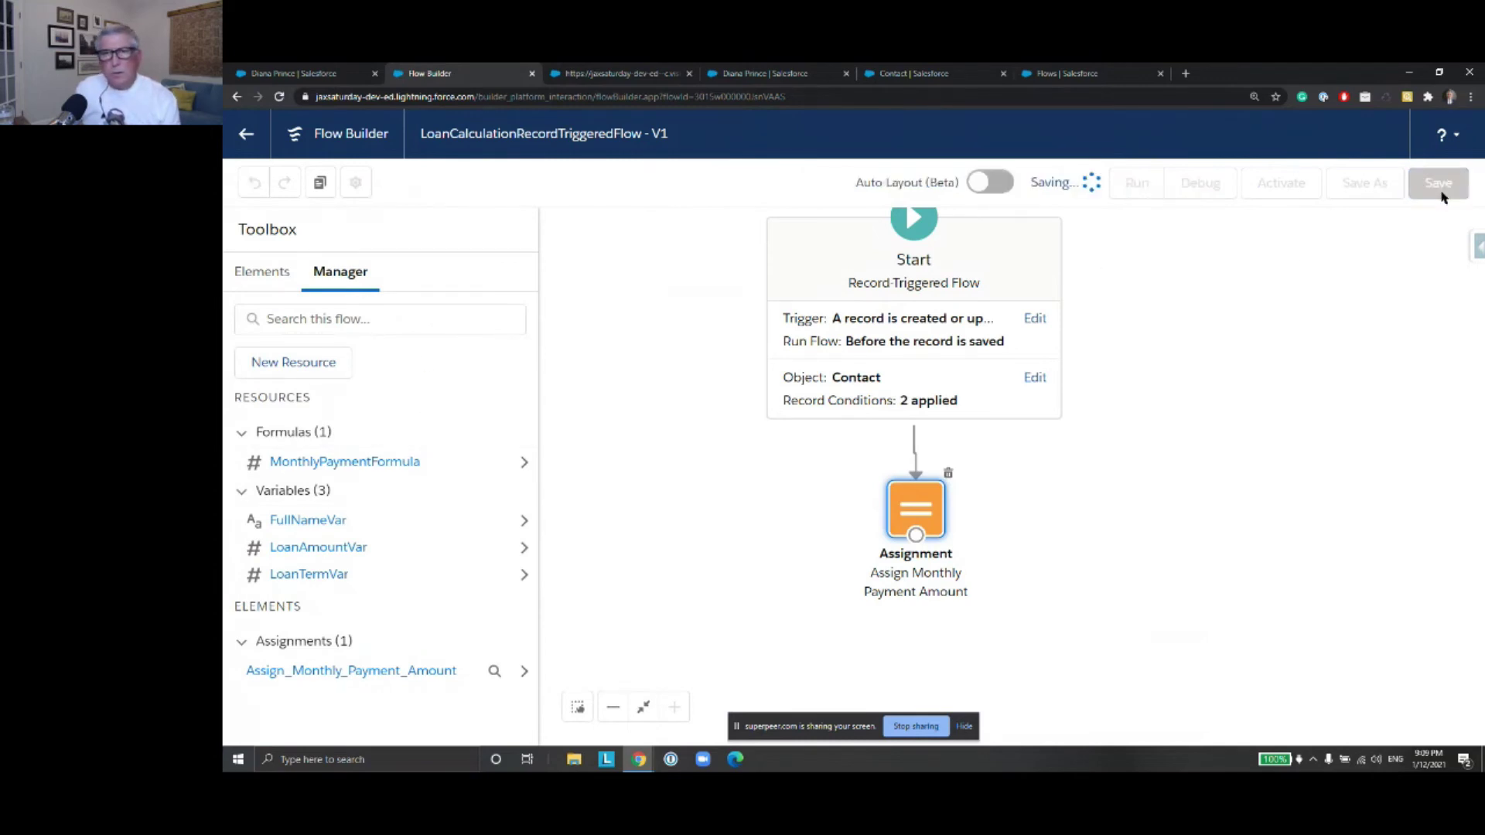
# Debug-run the flow, read the failure error, close the debug tab, and return to the contact record
pyautogui.click(1188, 189)
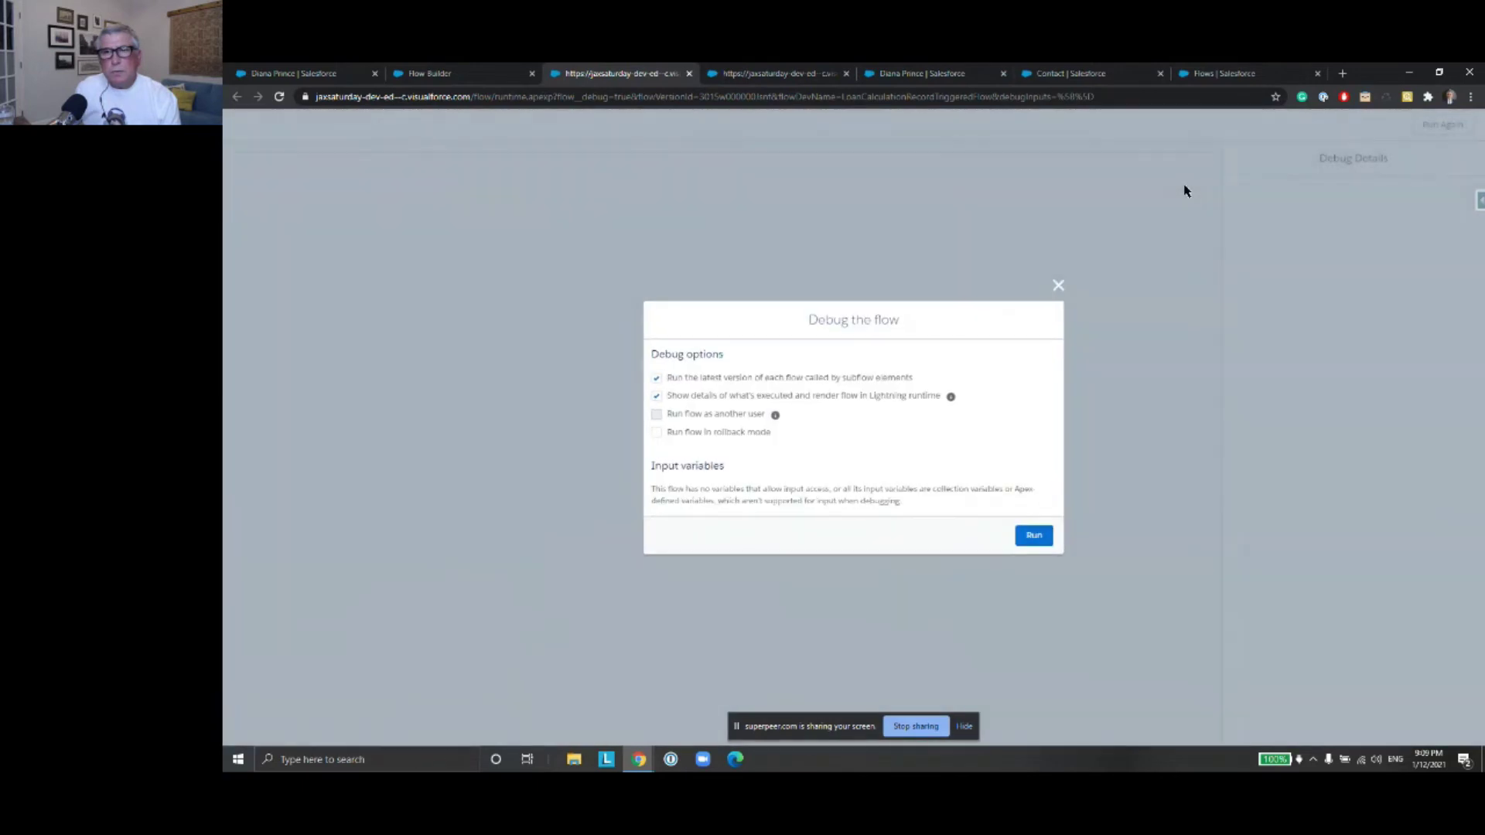
pyautogui.click(1036, 540)
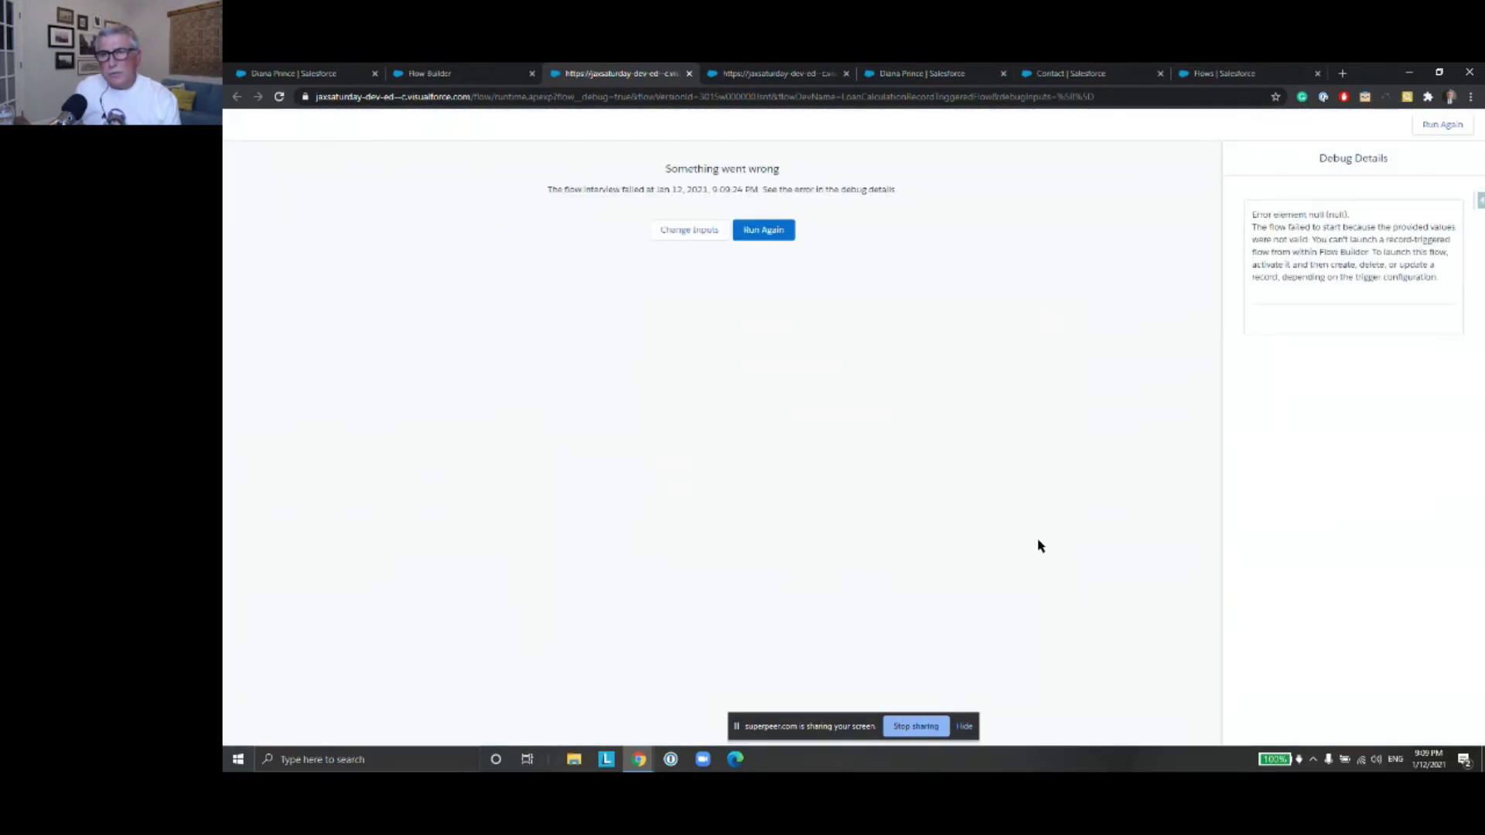
pyautogui.moveTo(1256, 216); pyautogui.dragTo(1445, 279)
pyautogui.click(1444, 280)
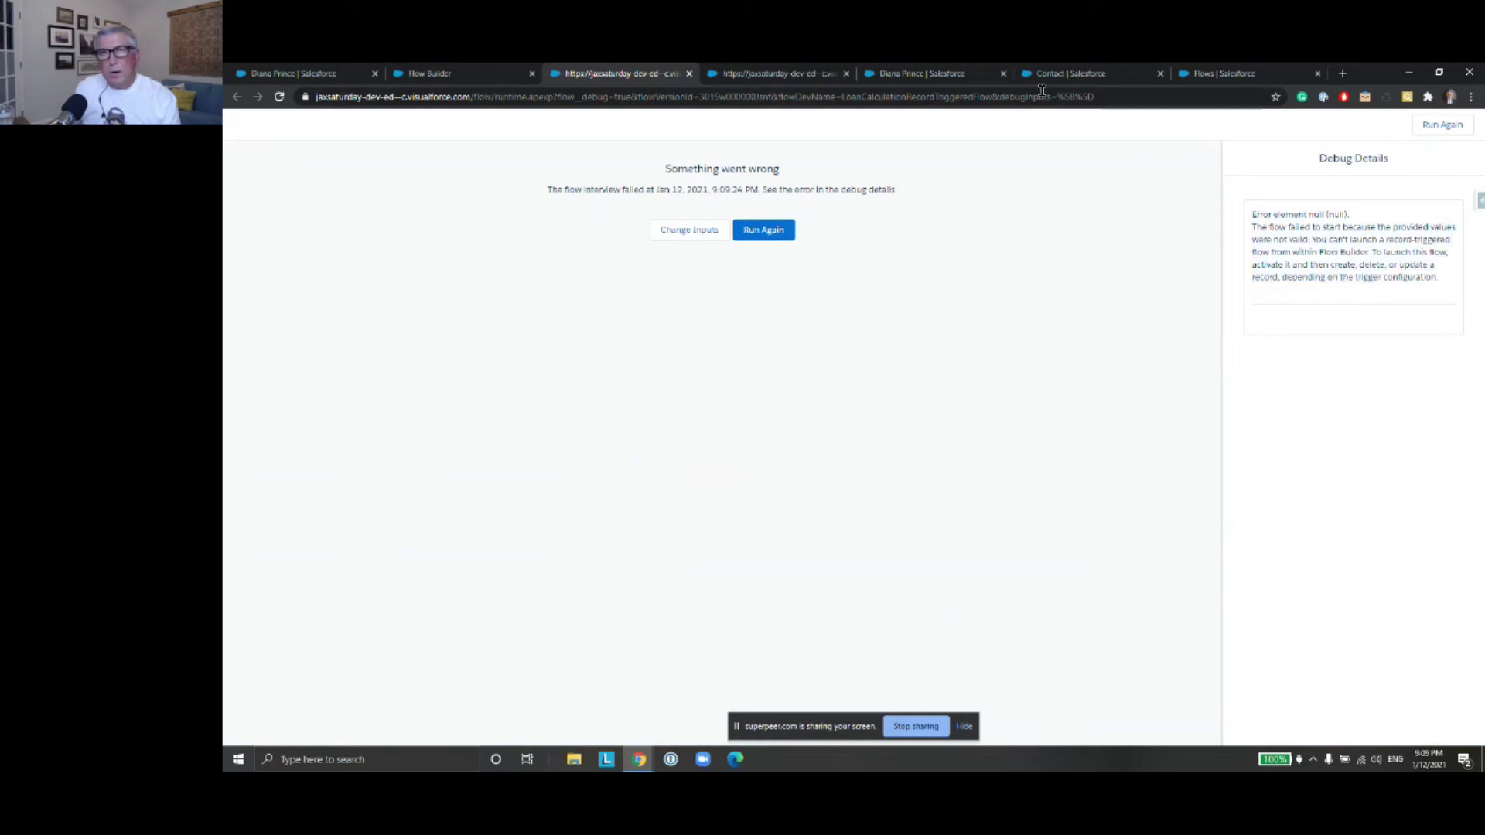
pyautogui.click(689, 74)
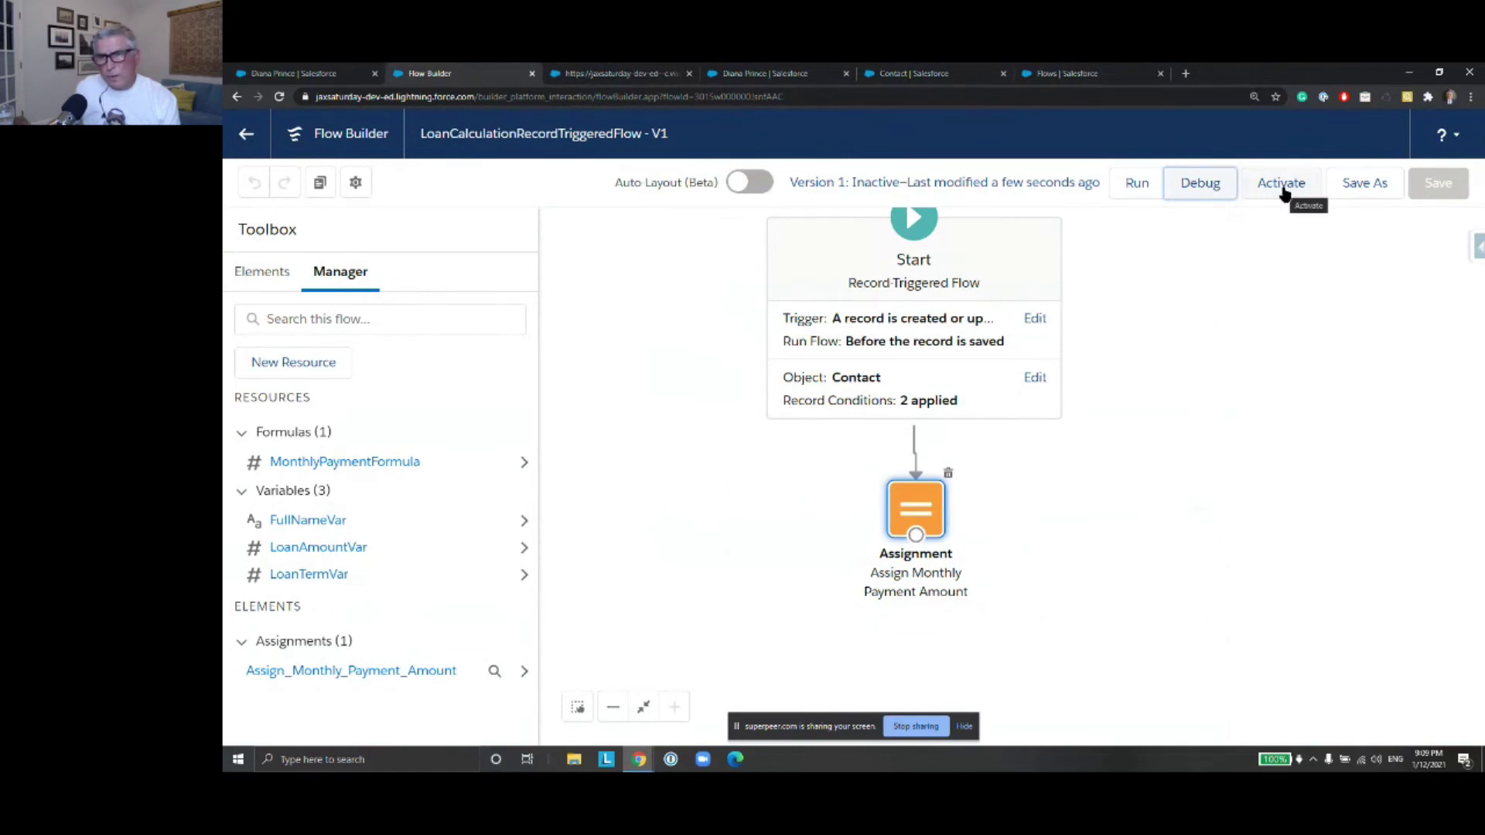
pyautogui.click(313, 75)
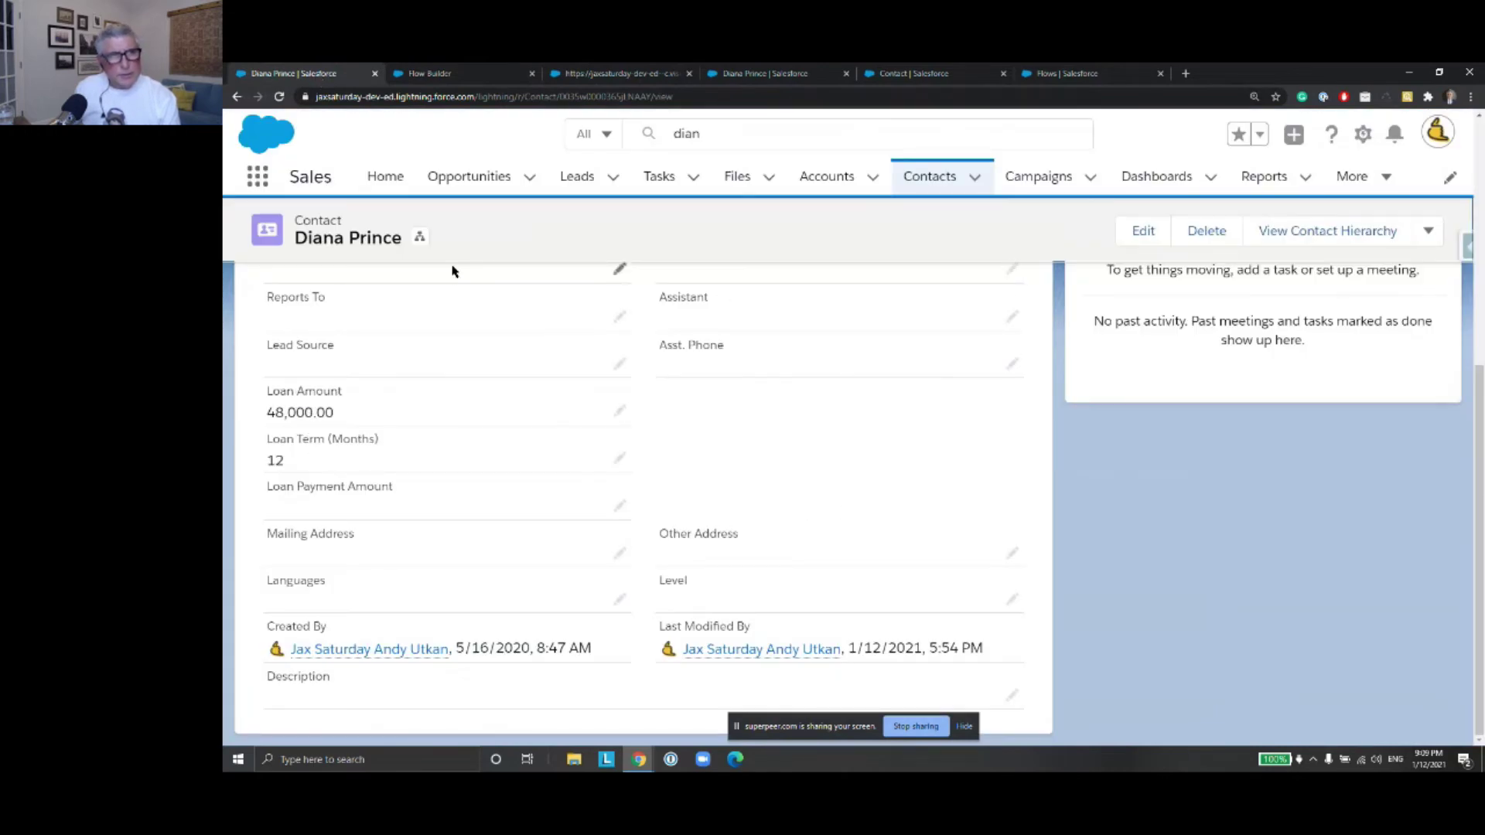
# Change the contact's Loan Term (Months) from 12 to 48, save, and reload the record
pyautogui.click(280, 98)
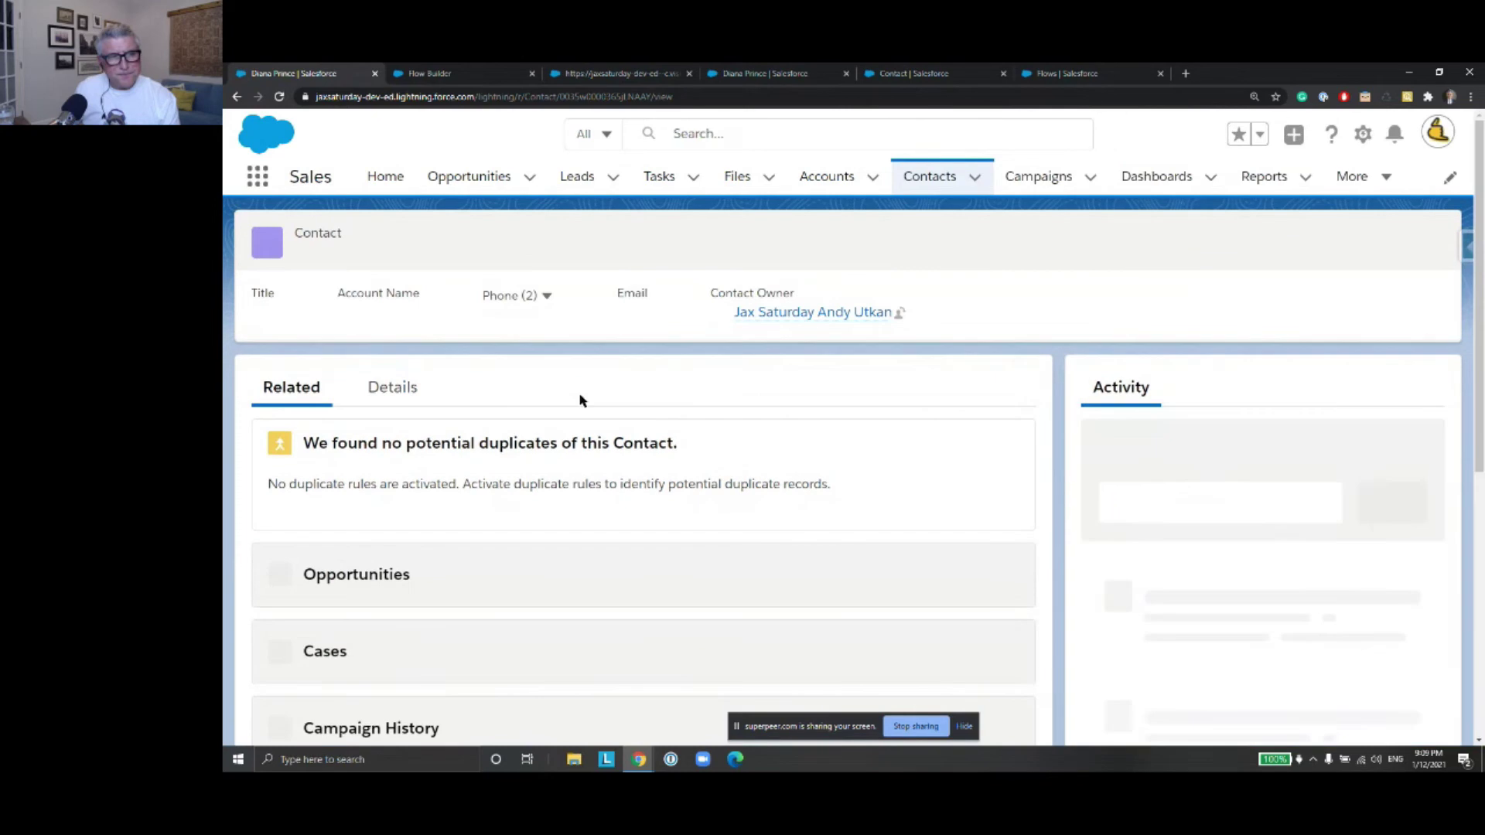
pyautogui.click(392, 390)
pyautogui.scroll(-5, 657, 388)
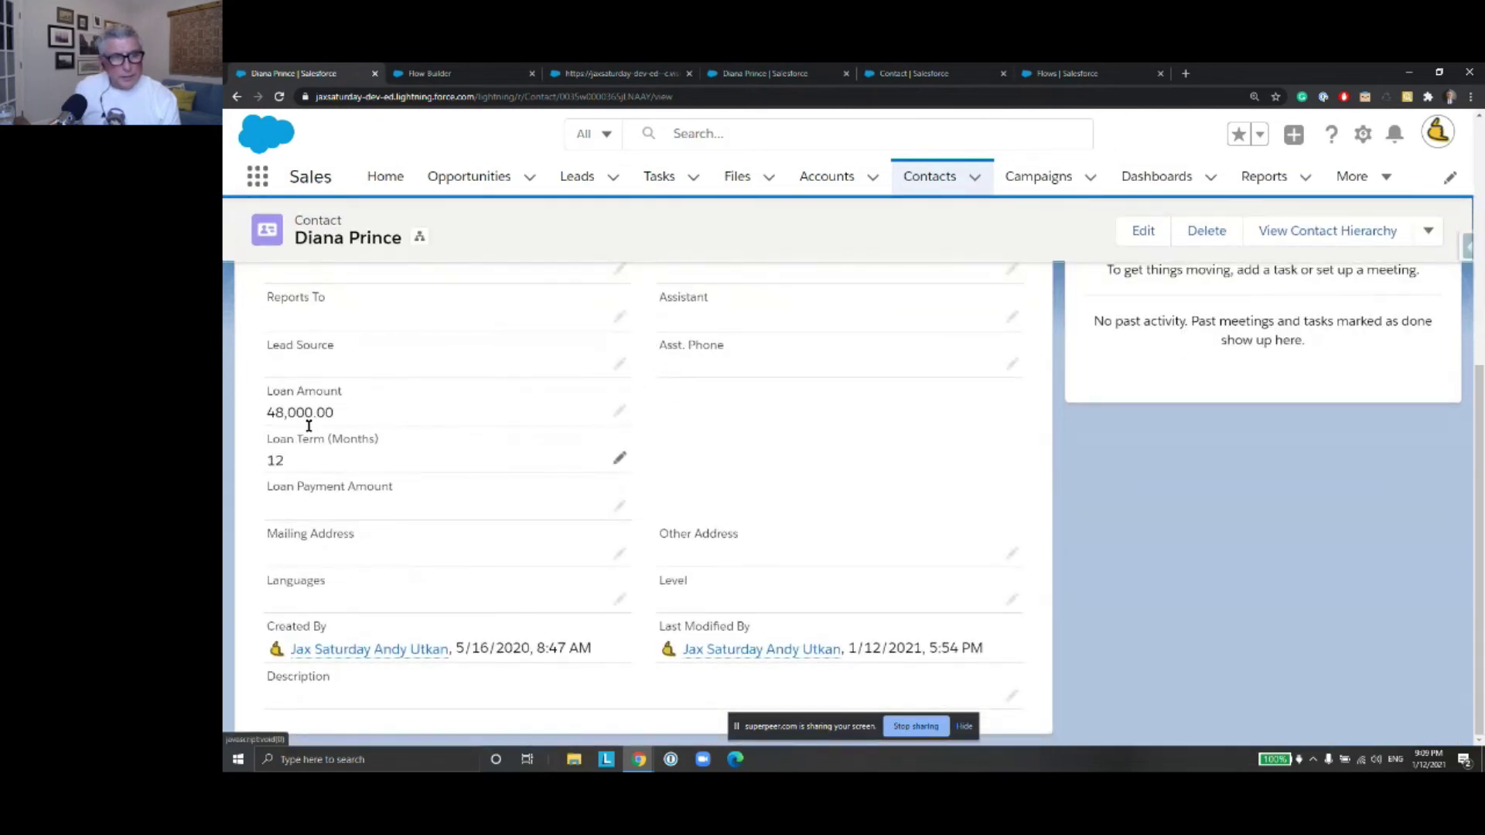
pyautogui.click(619, 457)
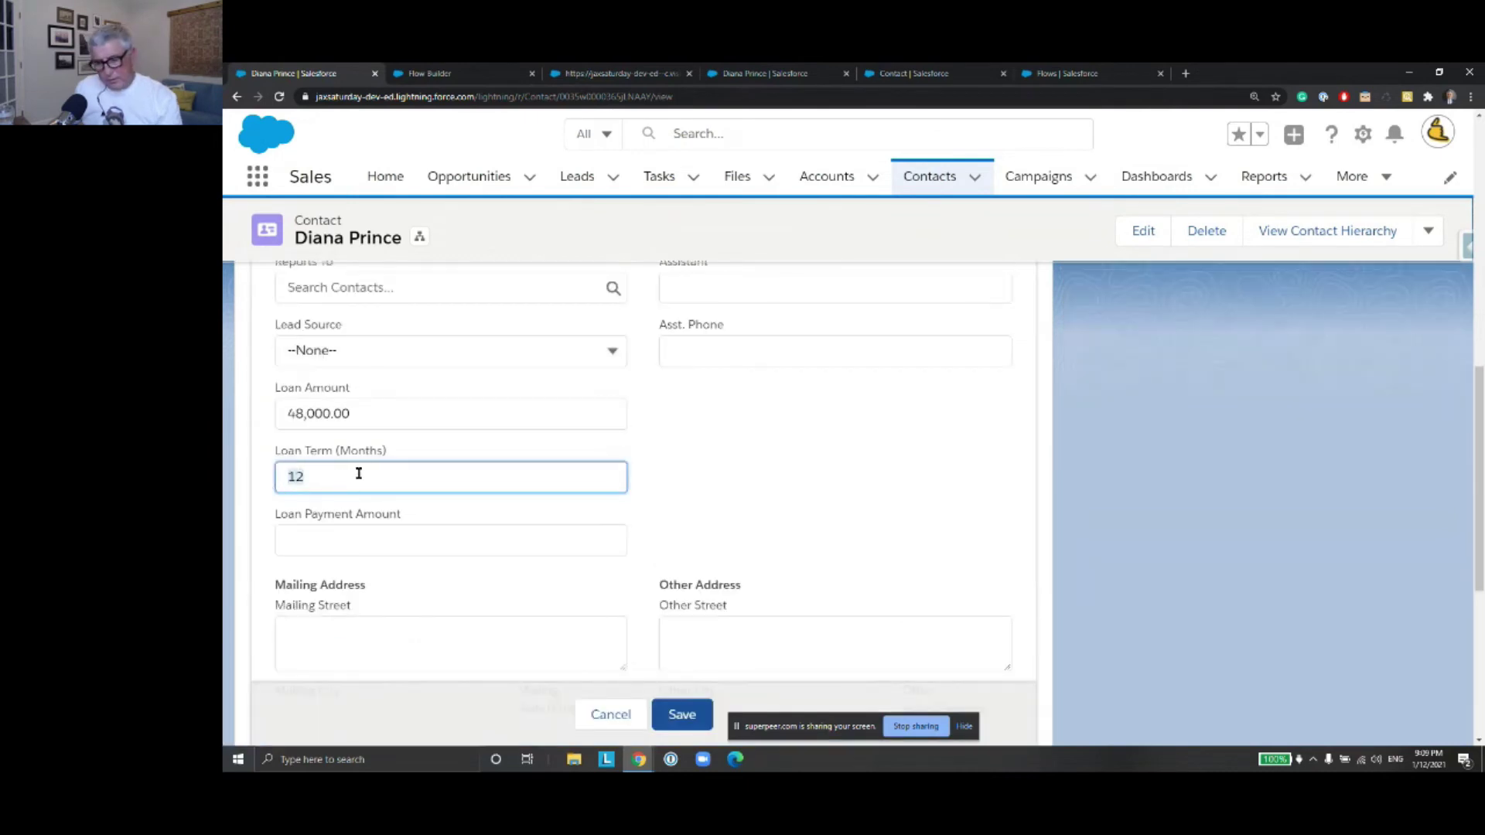
pyautogui.write('48')
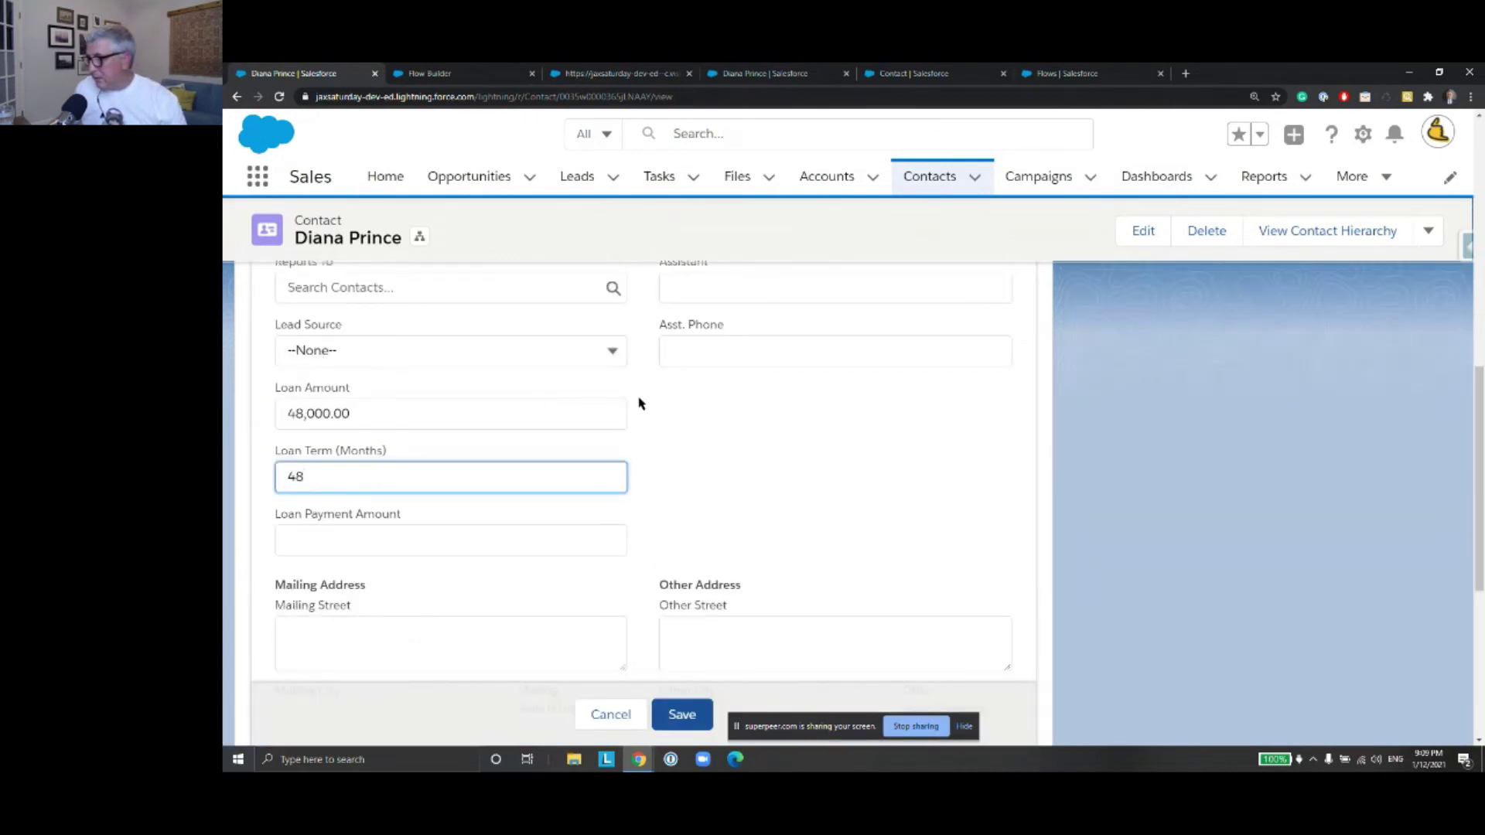
pyautogui.click(687, 717)
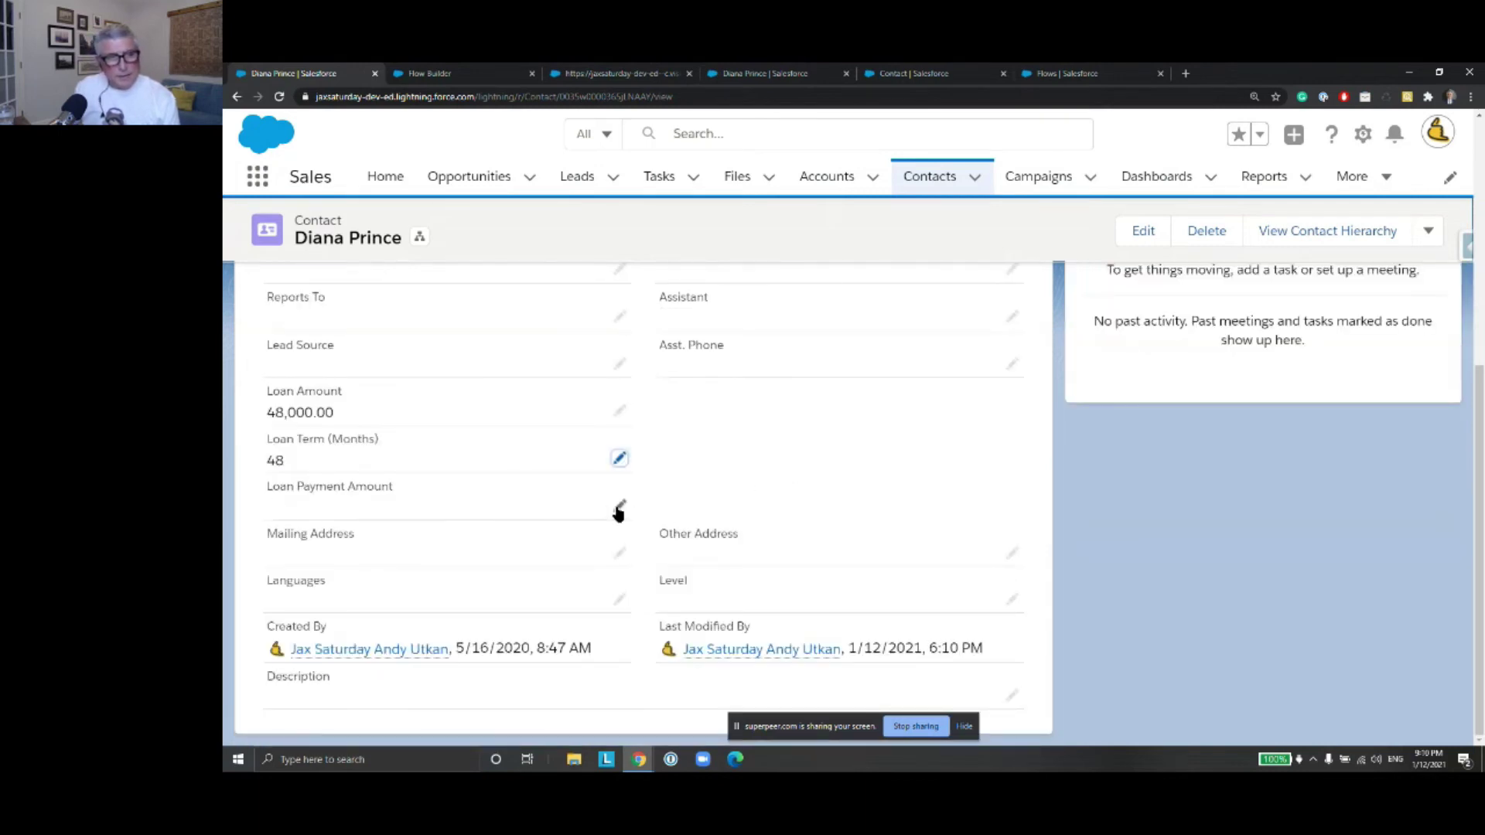
pyautogui.click(279, 97)
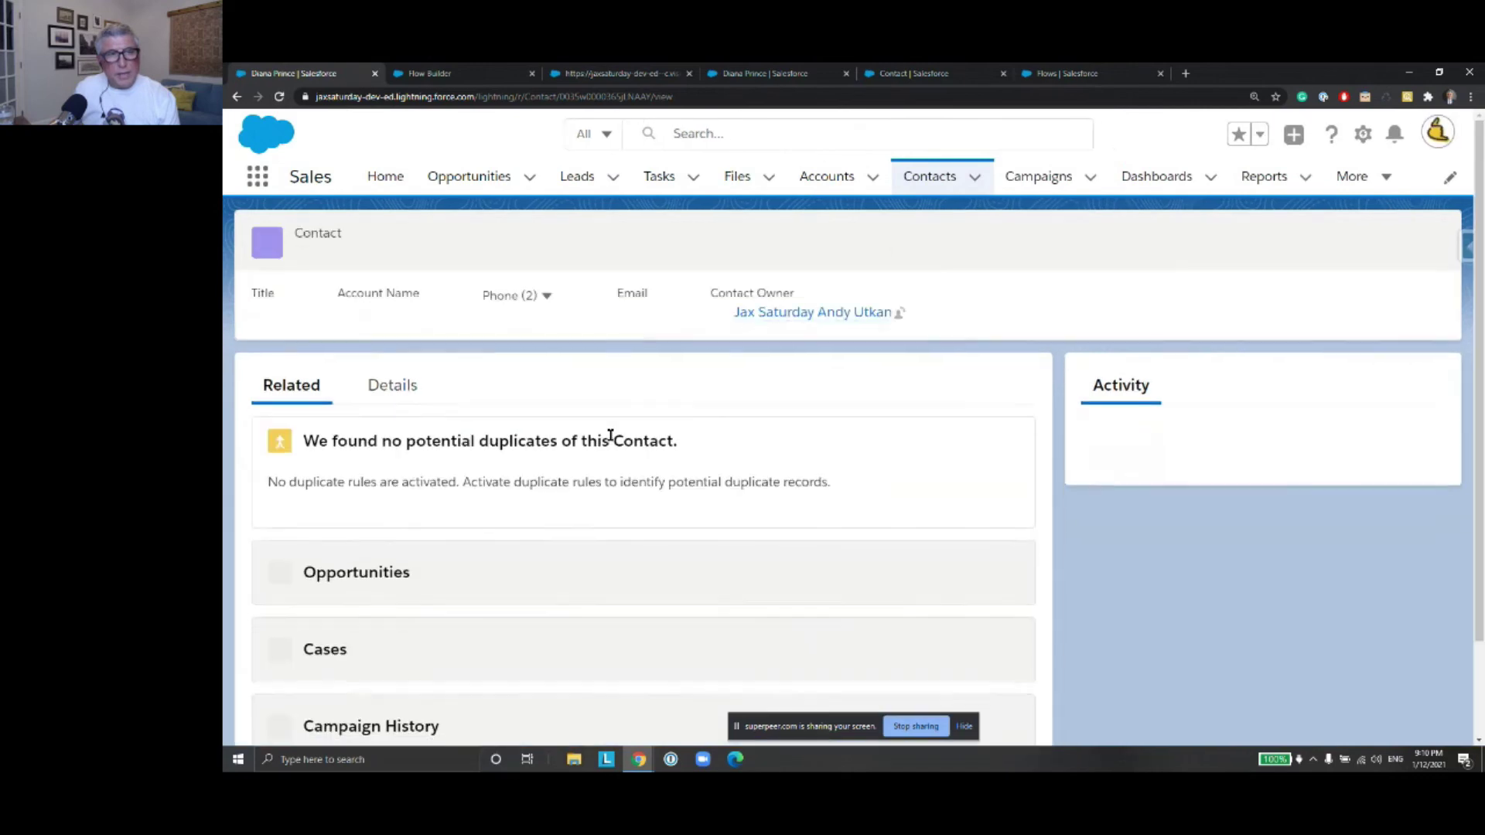
# Review the contact's details and look through the flows list and Contact field setup tabs
pyautogui.click(391, 395)
pyautogui.scroll(-5, 634, 428)
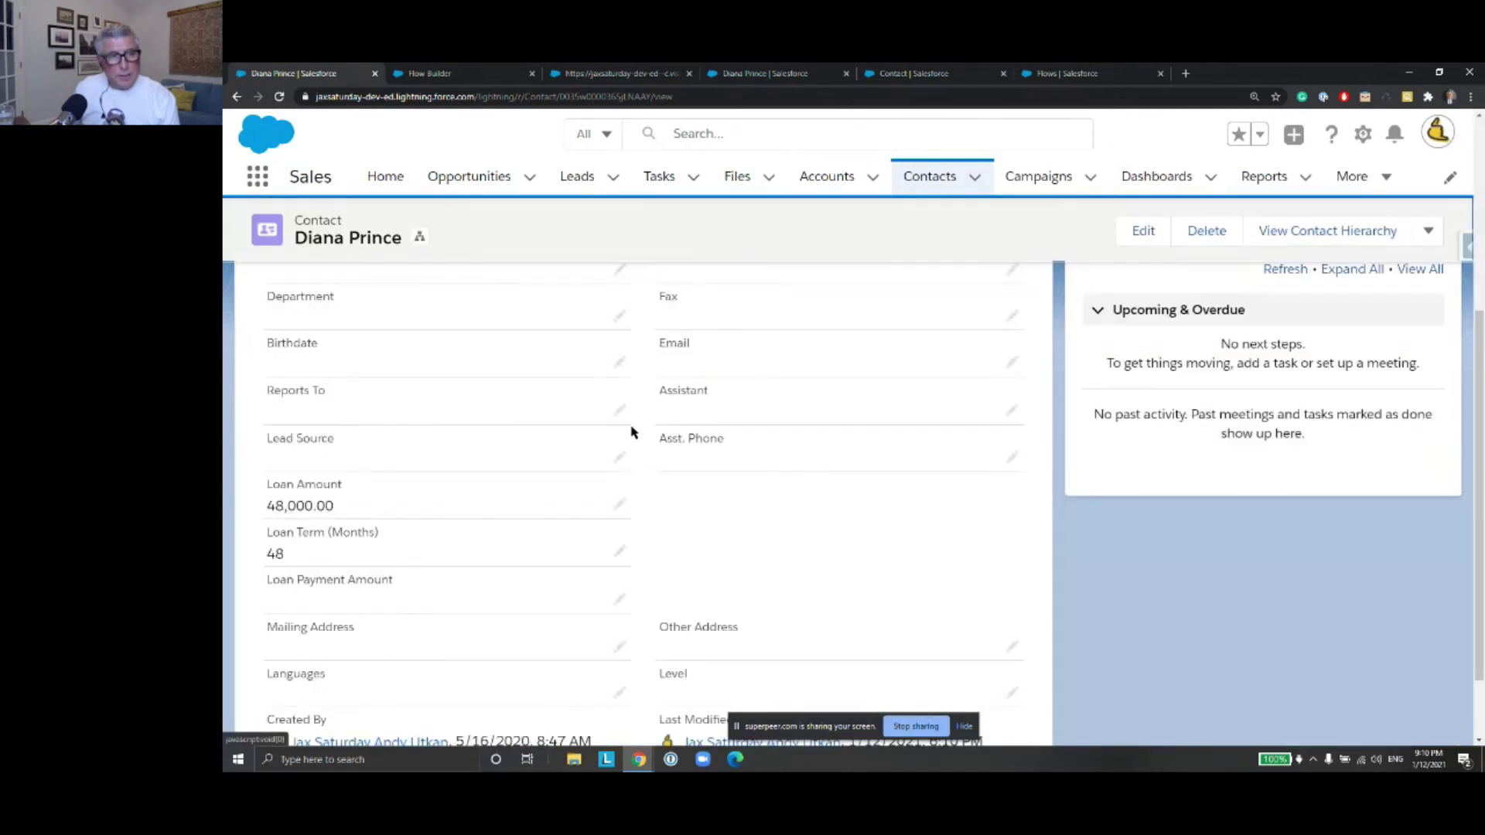
pyautogui.scroll(5, 739, 561)
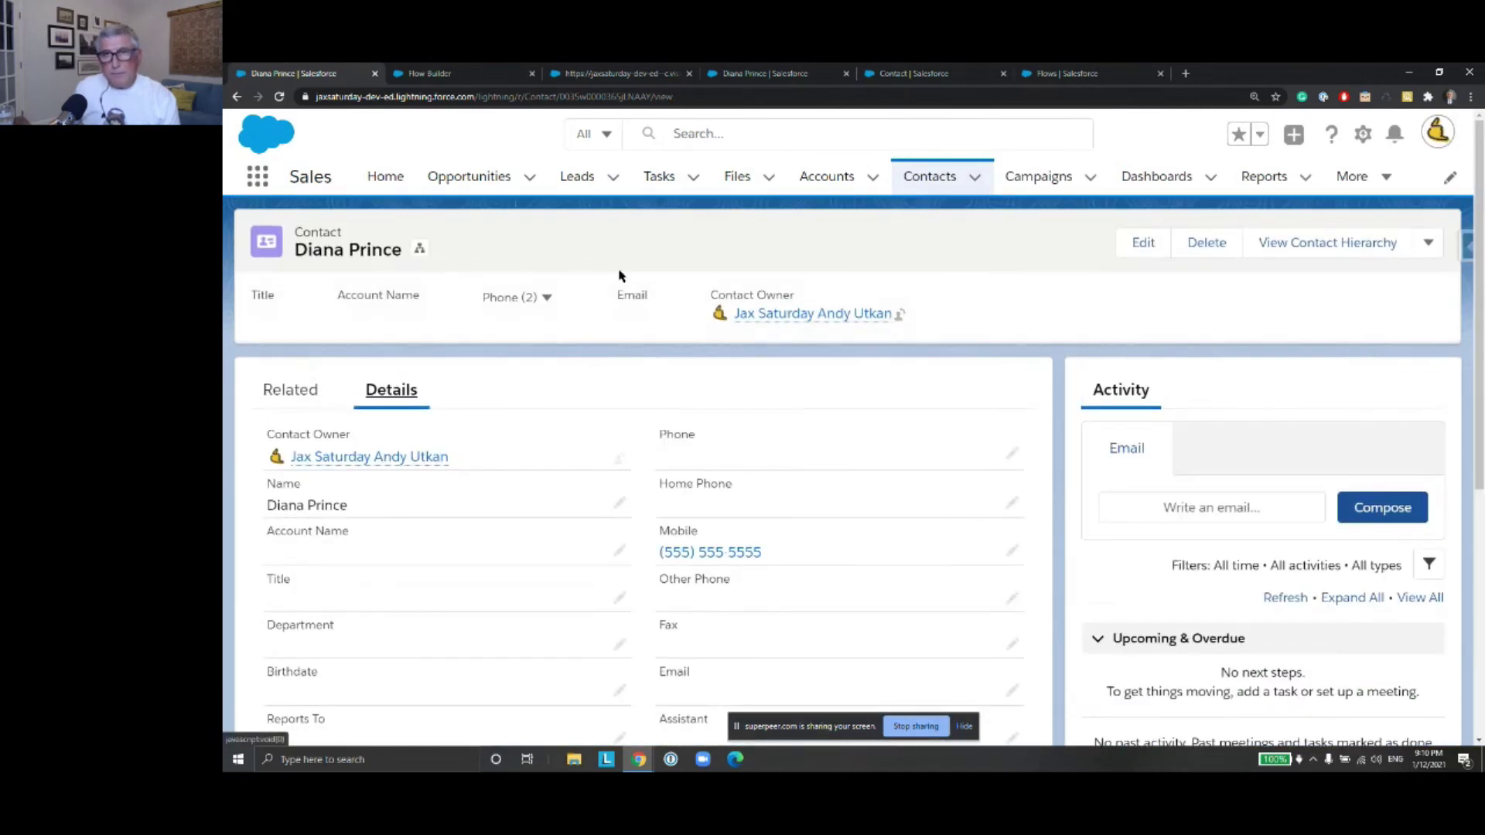
pyautogui.click(1025, 75)
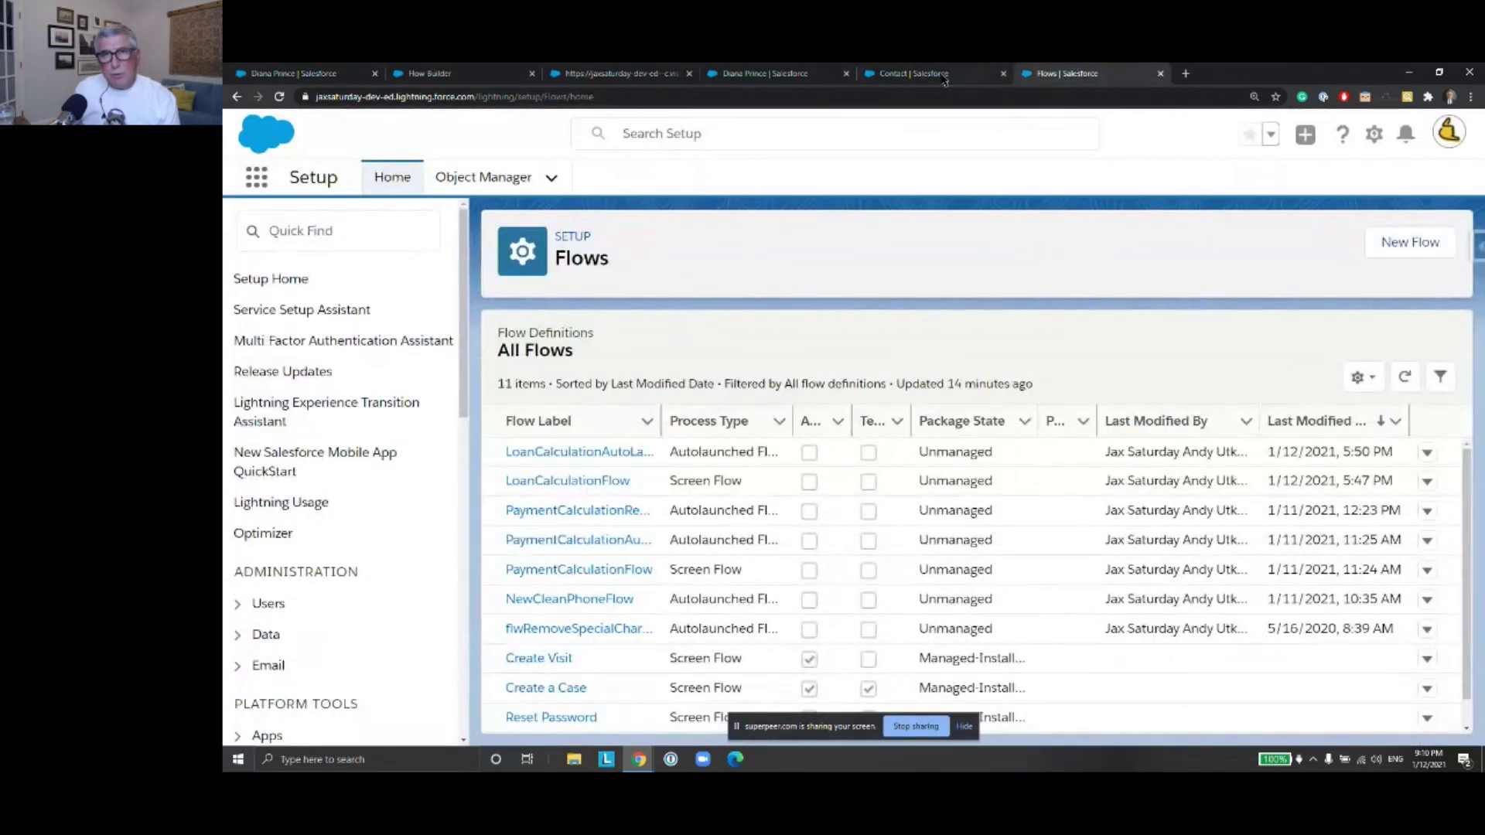
pyautogui.click(892, 78)
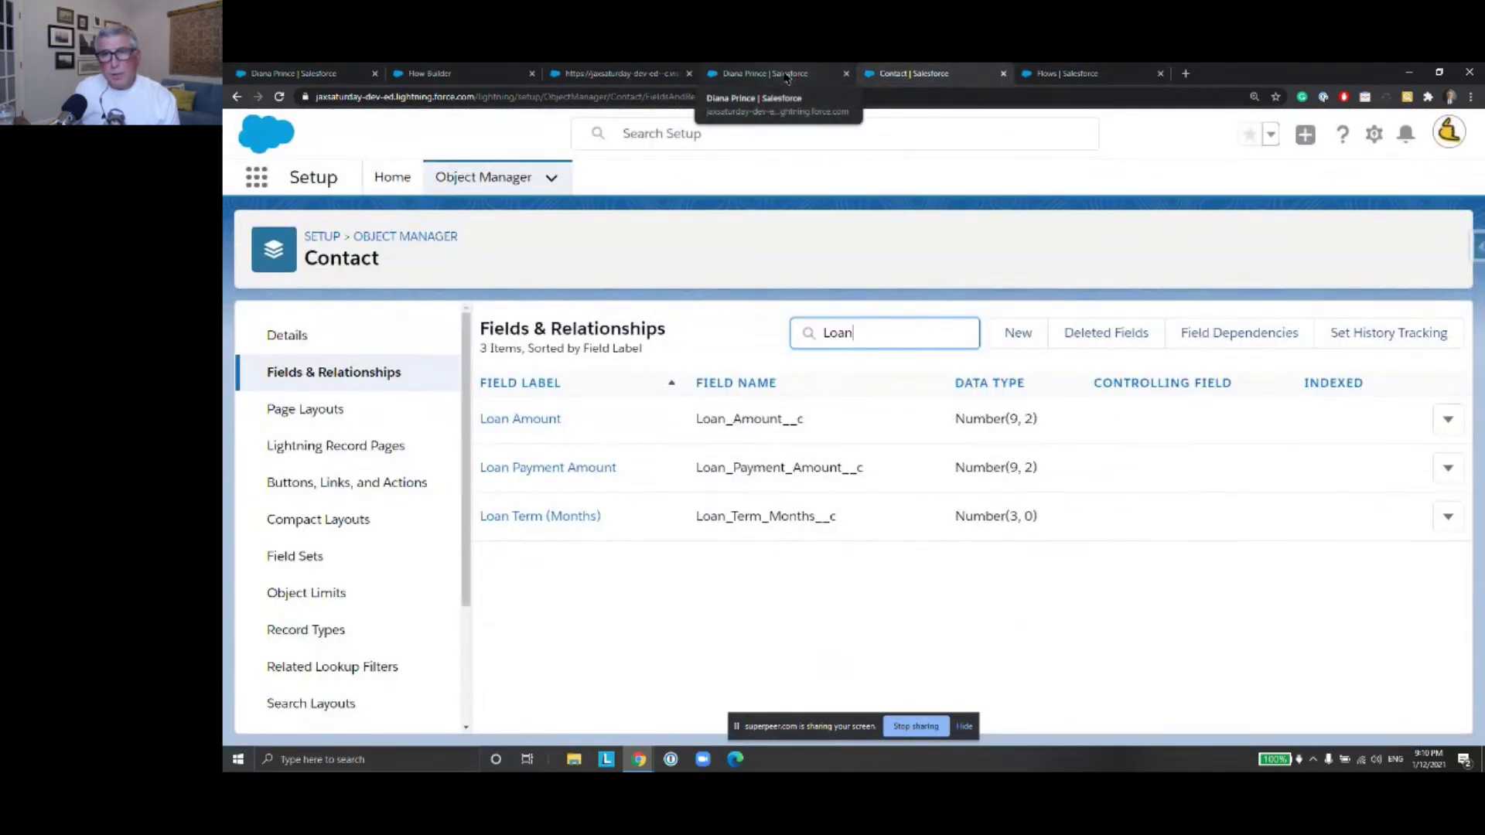
pyautogui.click(787, 75)
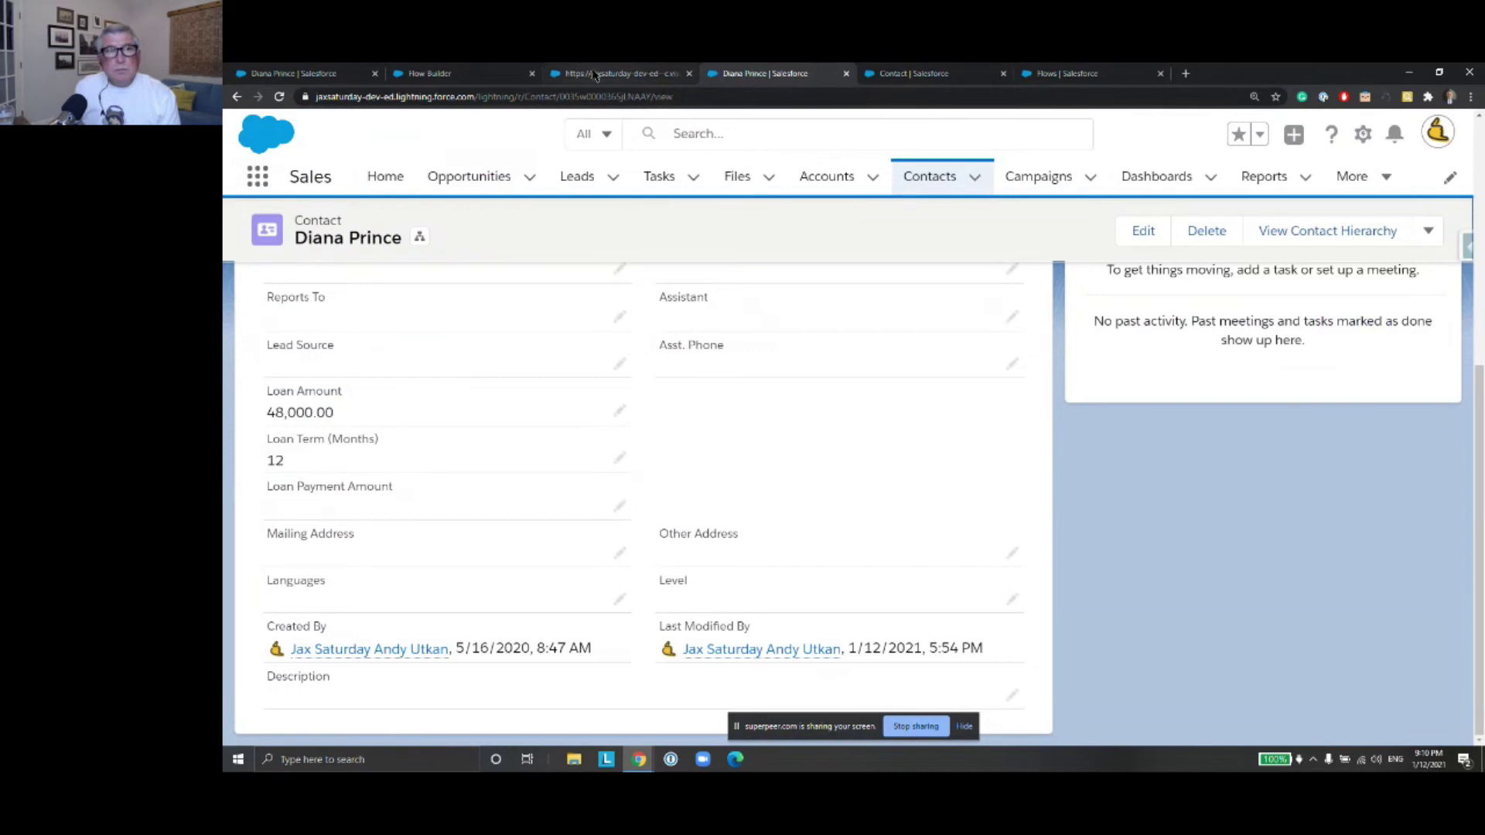
# Close the leftover debug page and activate version 1 of LoanCalculationRecordTriggeredFlow
pyautogui.click(641, 77)
pyautogui.click(689, 74)
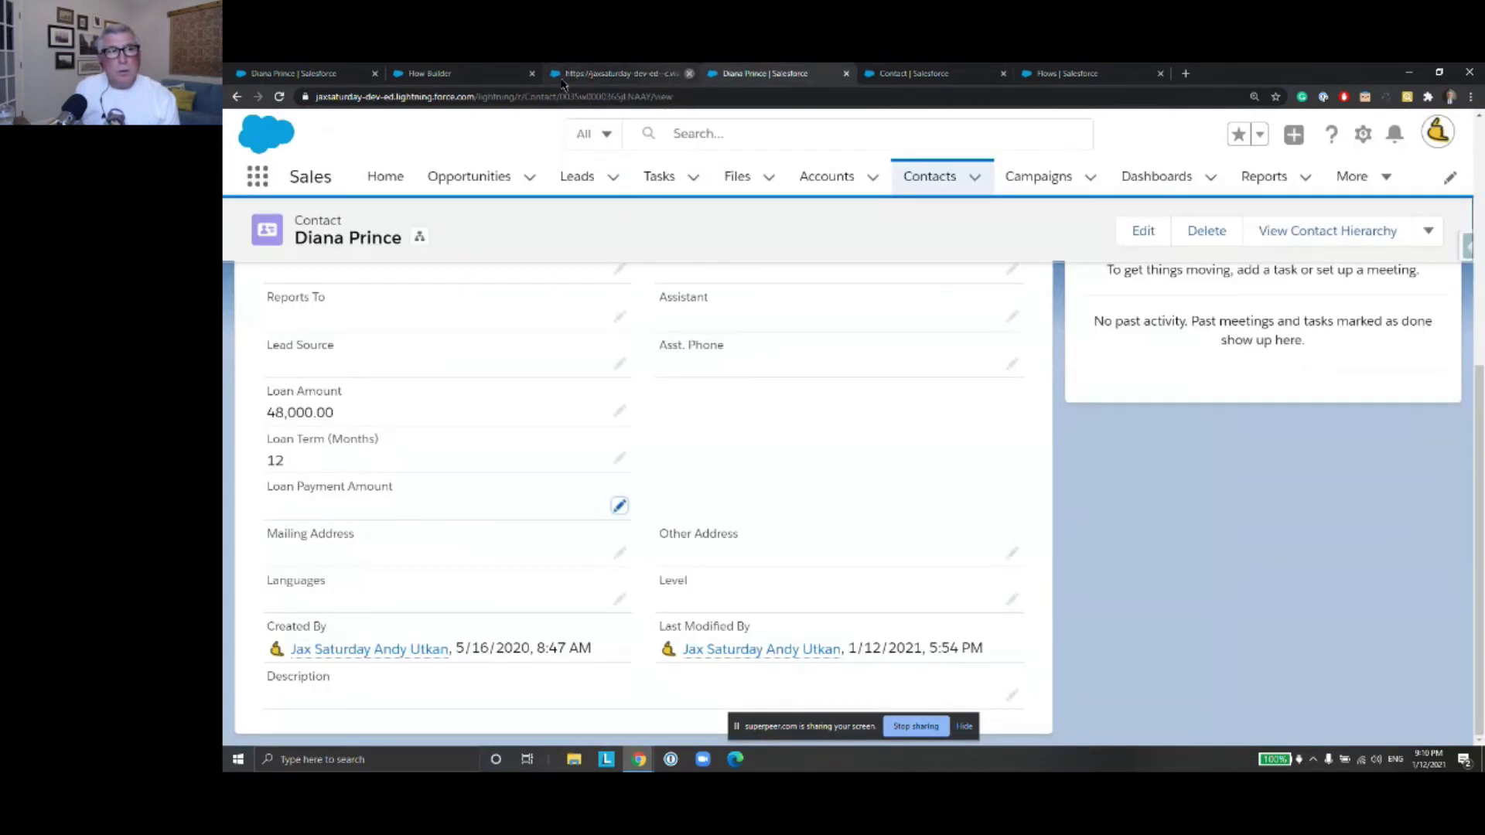
pyautogui.click(464, 74)
pyautogui.click(1285, 186)
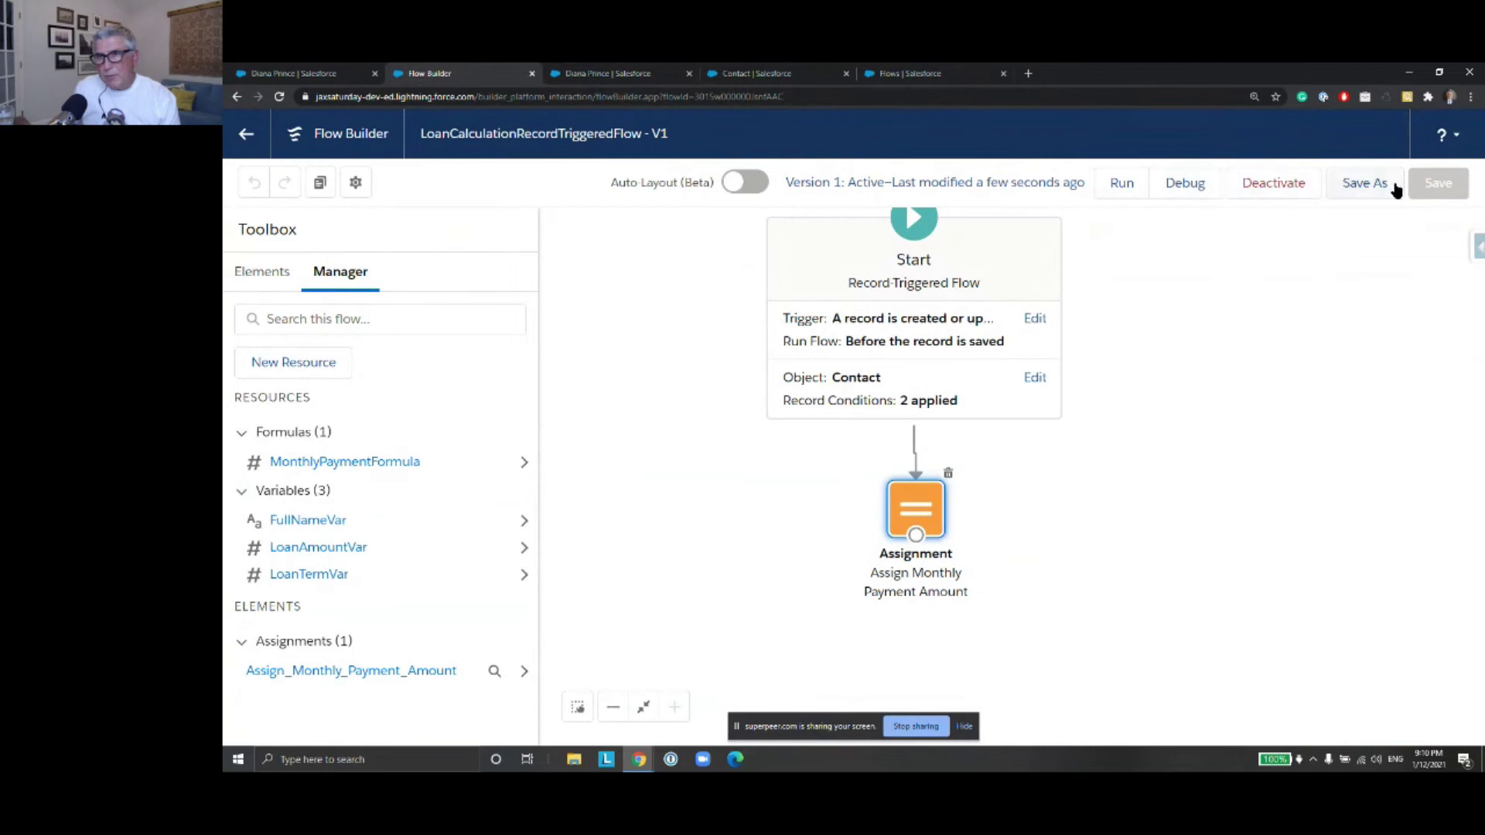
# Save the contact with Loan Term 48 and highlight the resulting 1,000.00 Loan Payment Amount
pyautogui.click(288, 75)
pyautogui.scroll(-5, 628, 370)
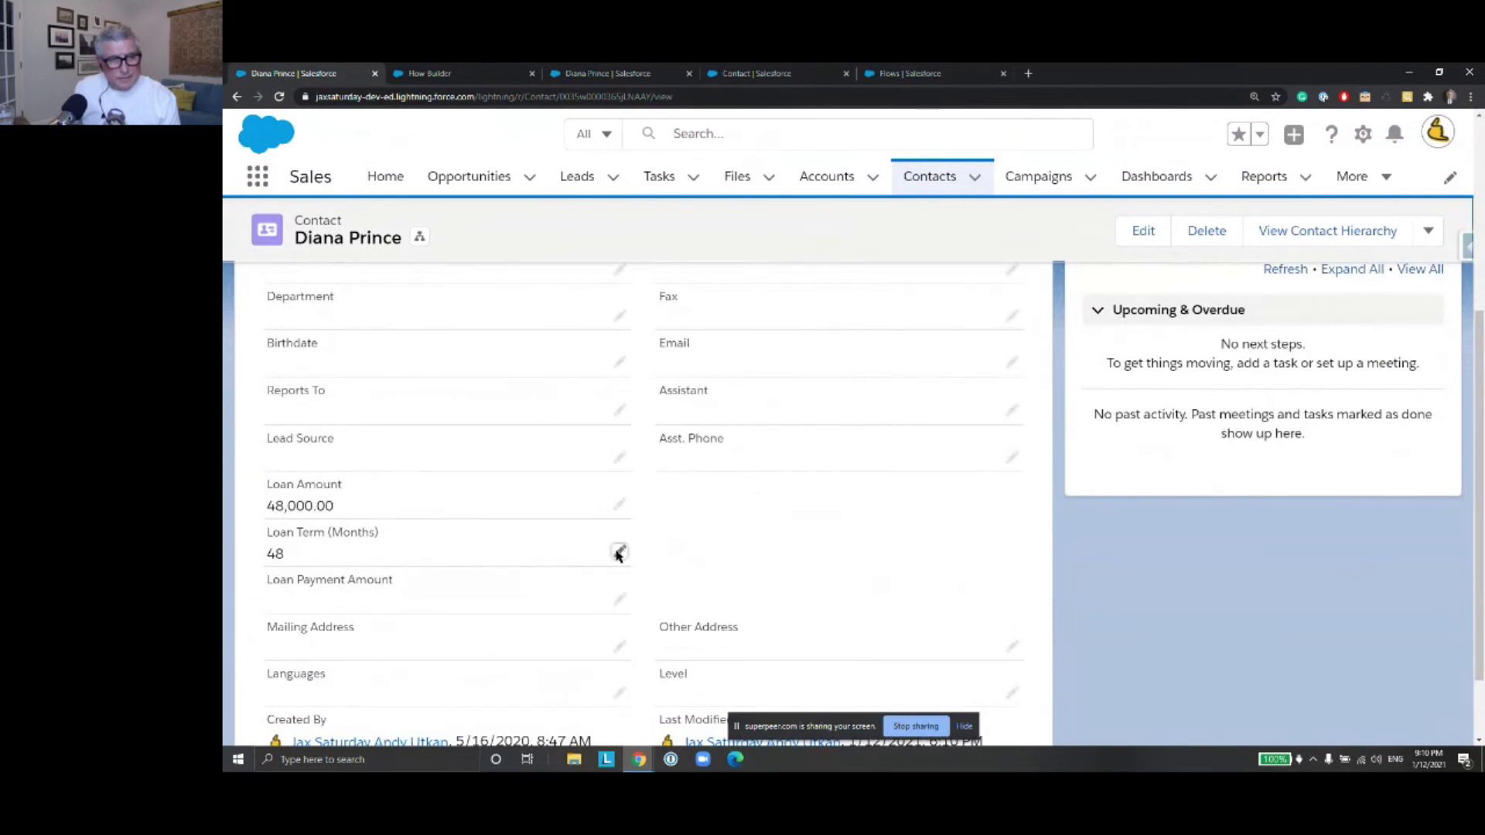
pyautogui.click(618, 554)
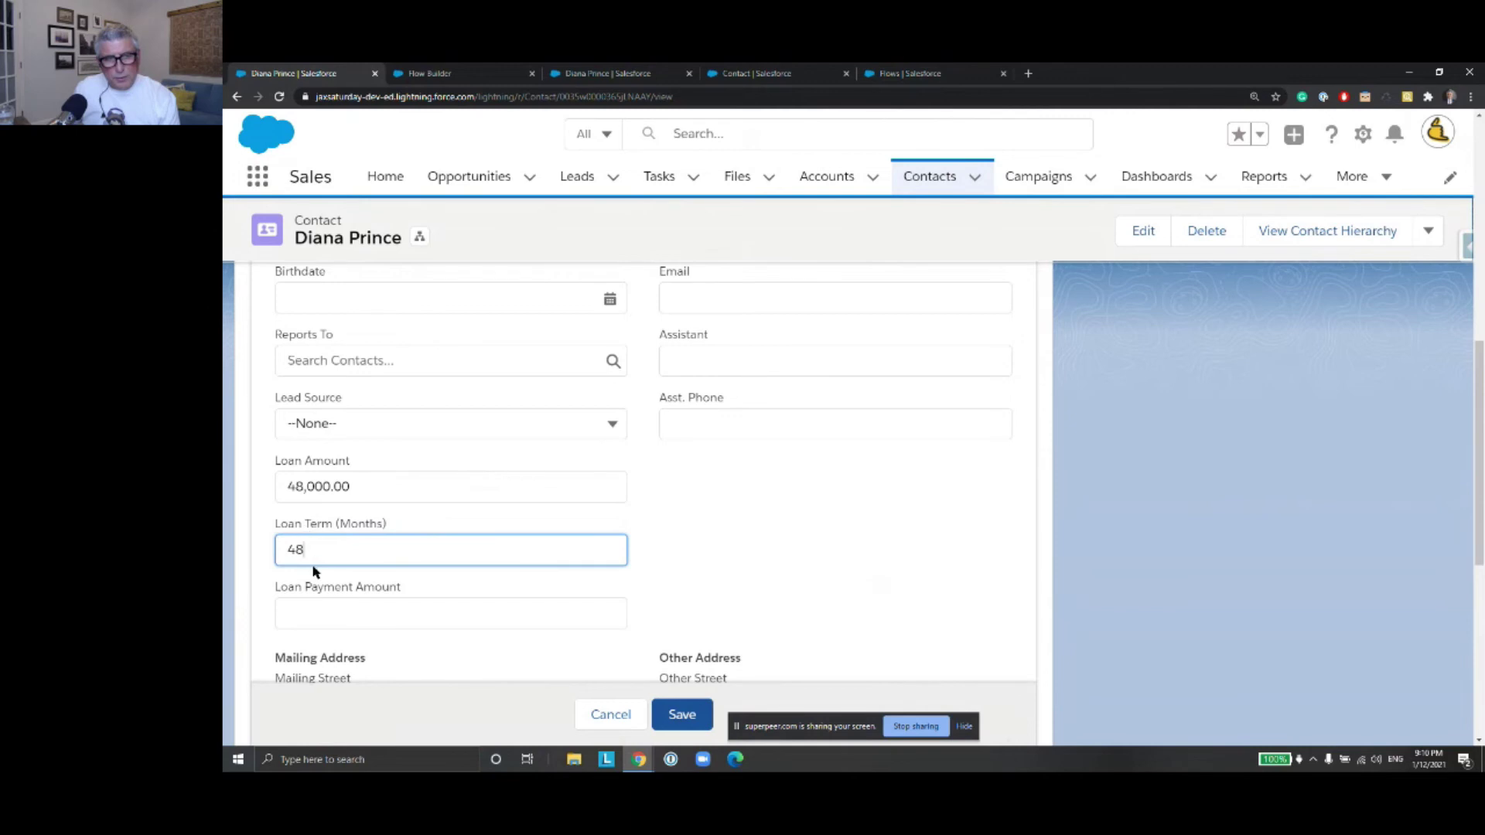
pyautogui.click(691, 720)
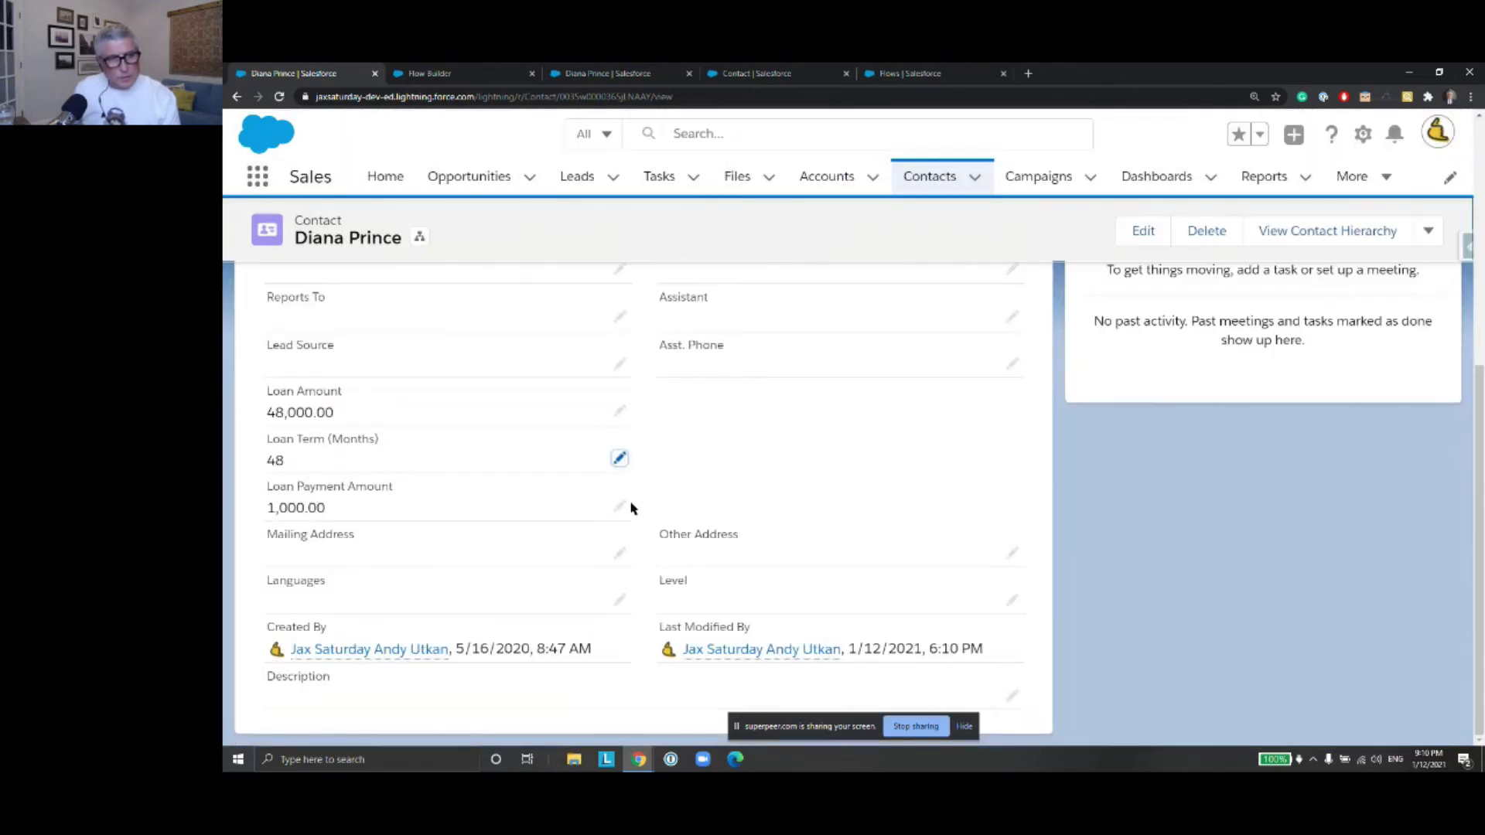
pyautogui.moveTo(330, 511); pyautogui.dragTo(267, 514)
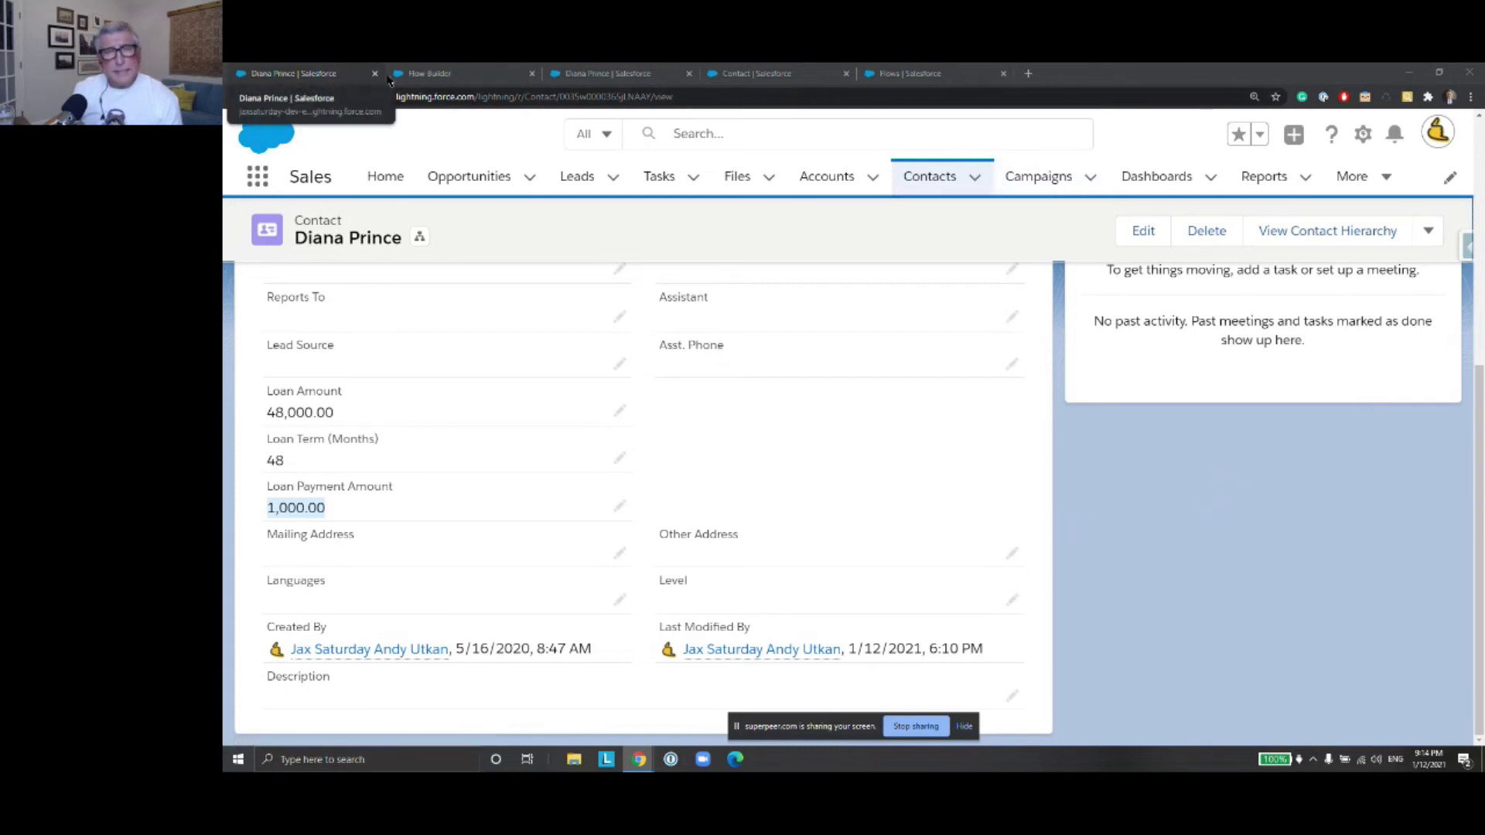
# Deactivate the record-triggered flow in Flow Builder
pyautogui.click(456, 75)
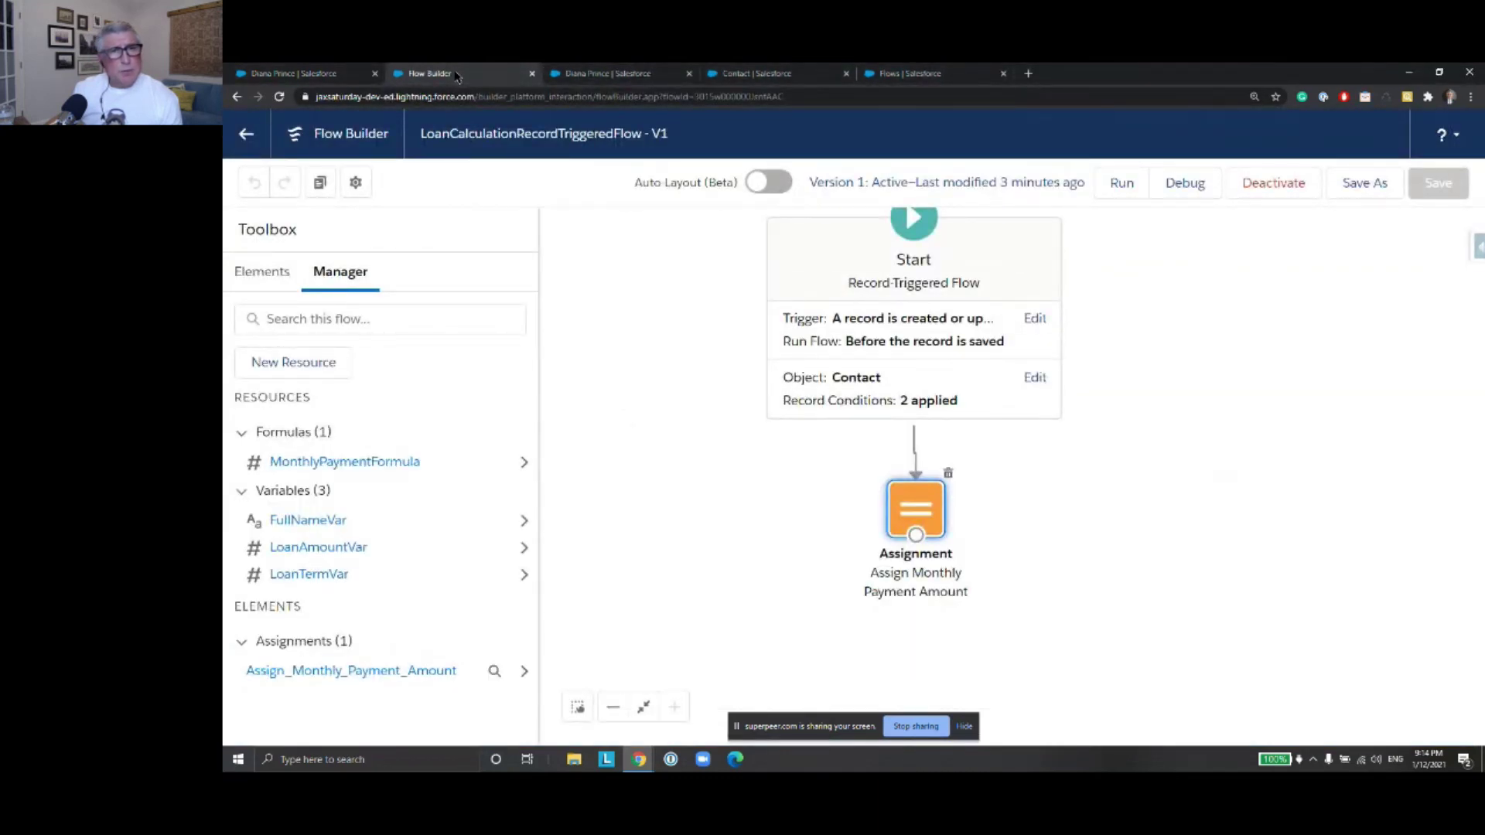
pyautogui.moveTo(1157, 411); pyautogui.dragTo(1158, 445)
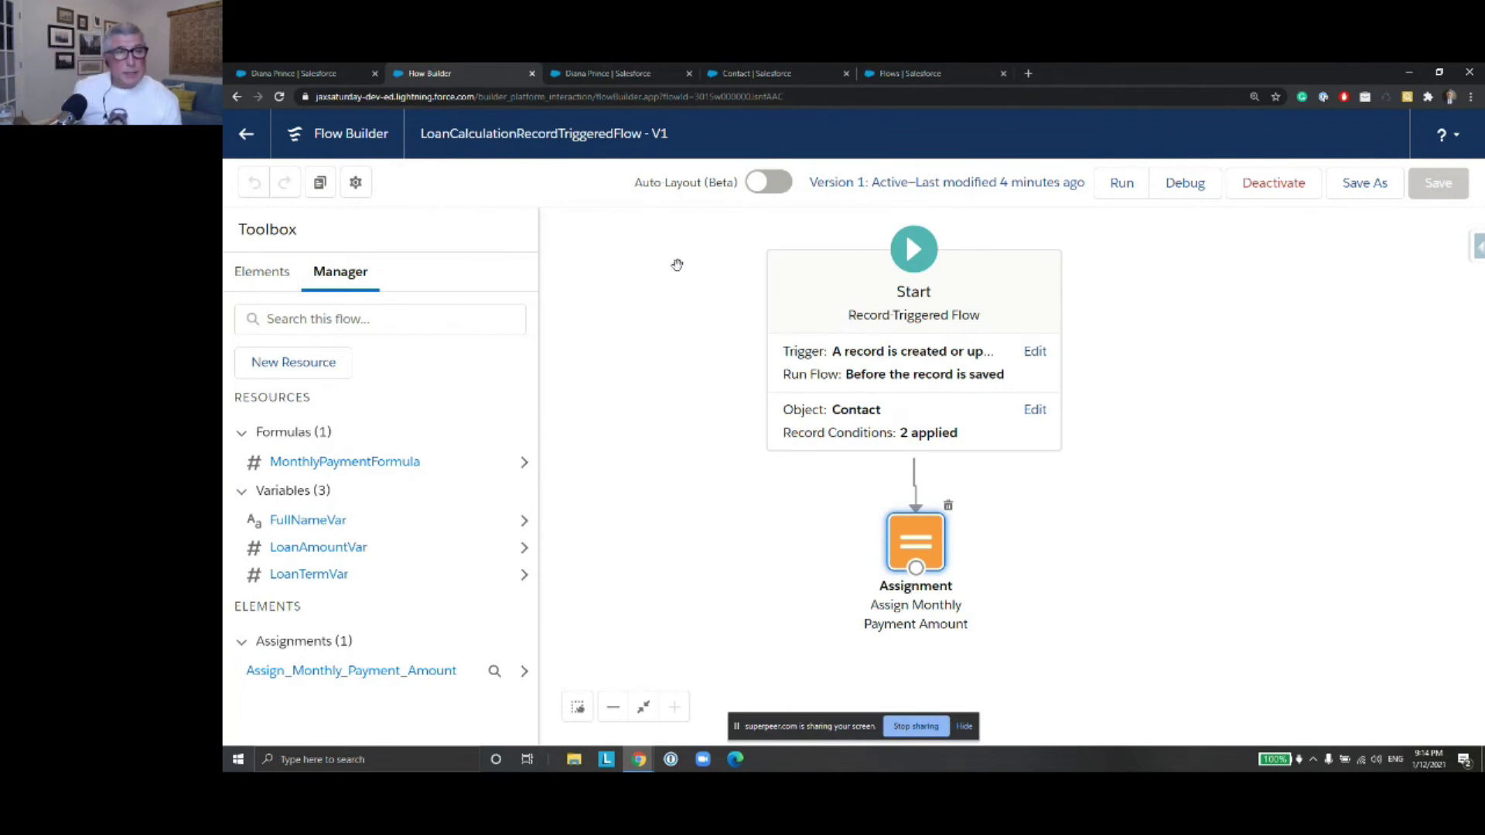
pyautogui.click(1274, 195)
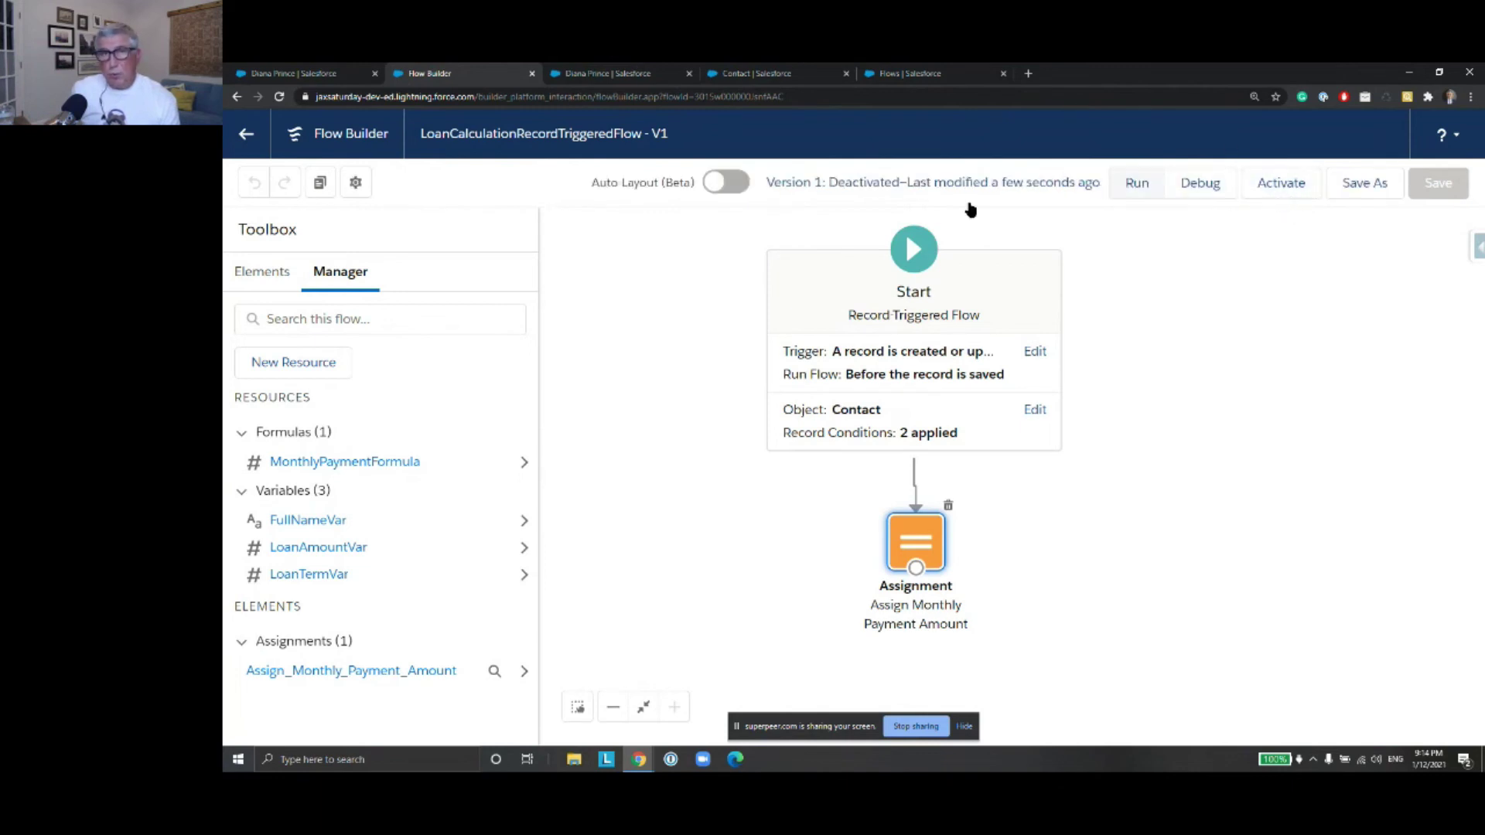
# Reload the contact record, then return to the flow and leave for the flows setup page
pyautogui.click(326, 74)
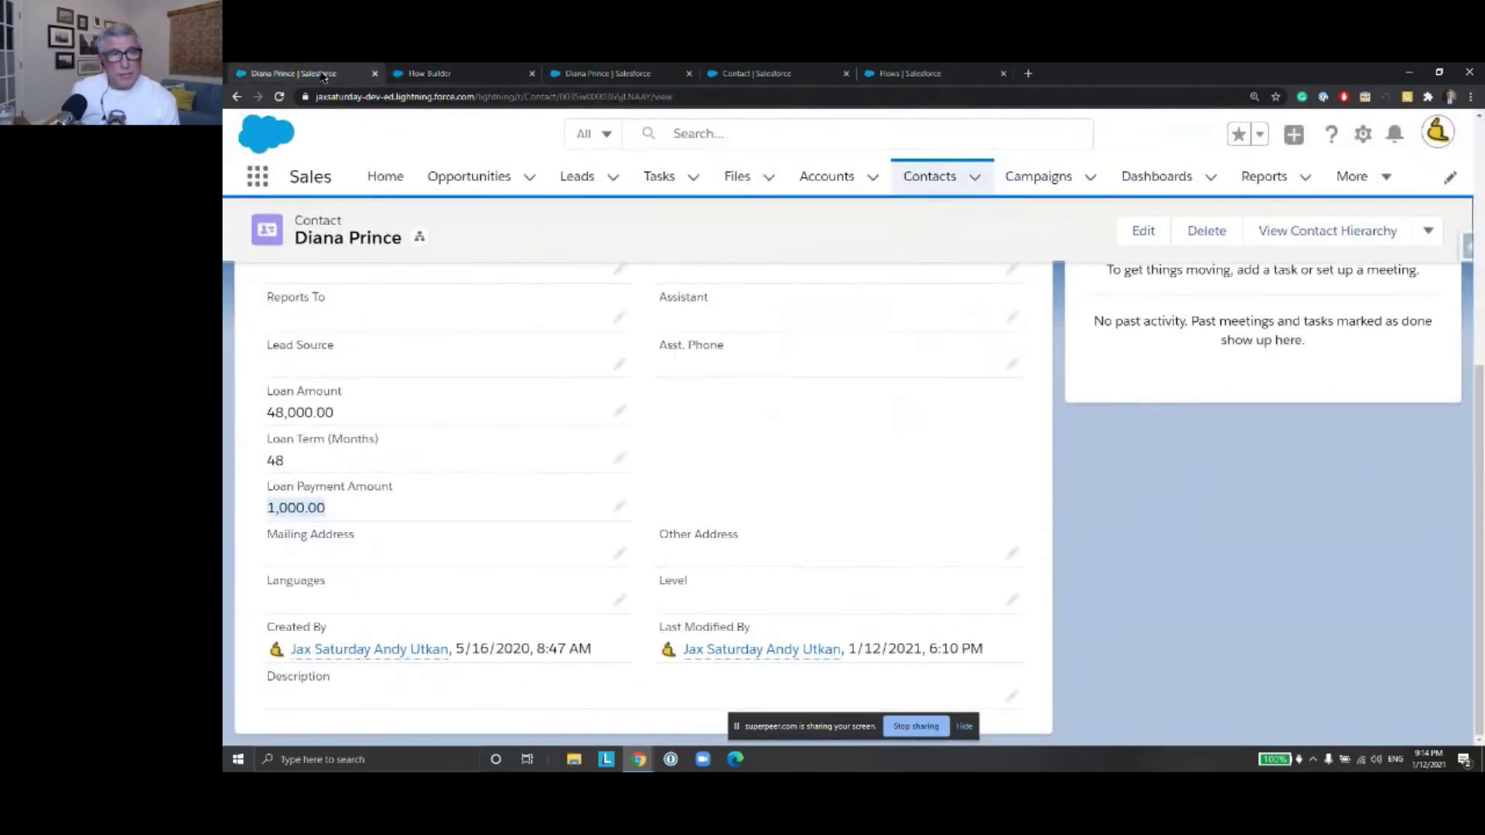
pyautogui.click(280, 97)
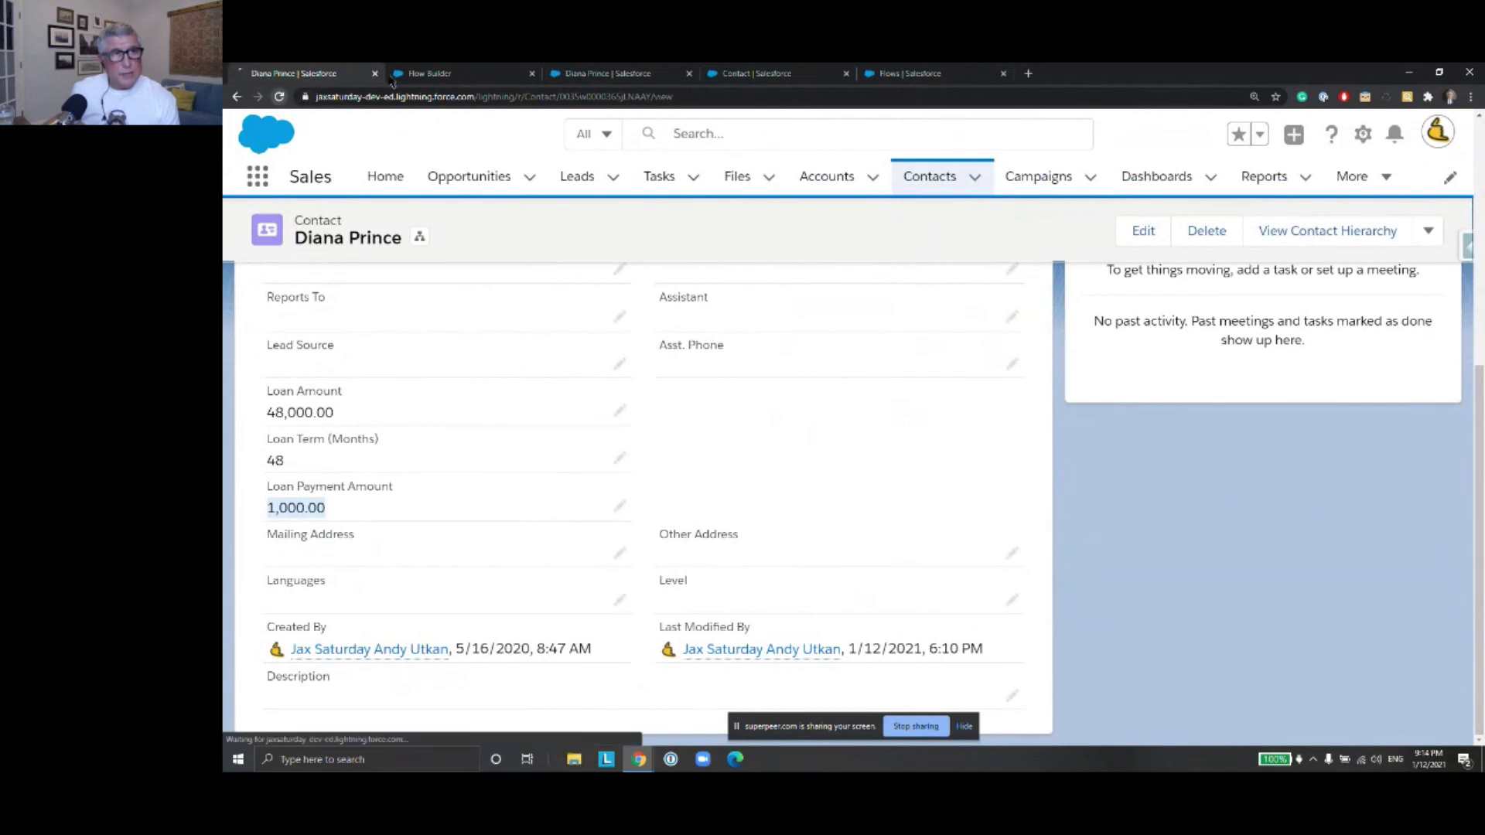
pyautogui.click(468, 74)
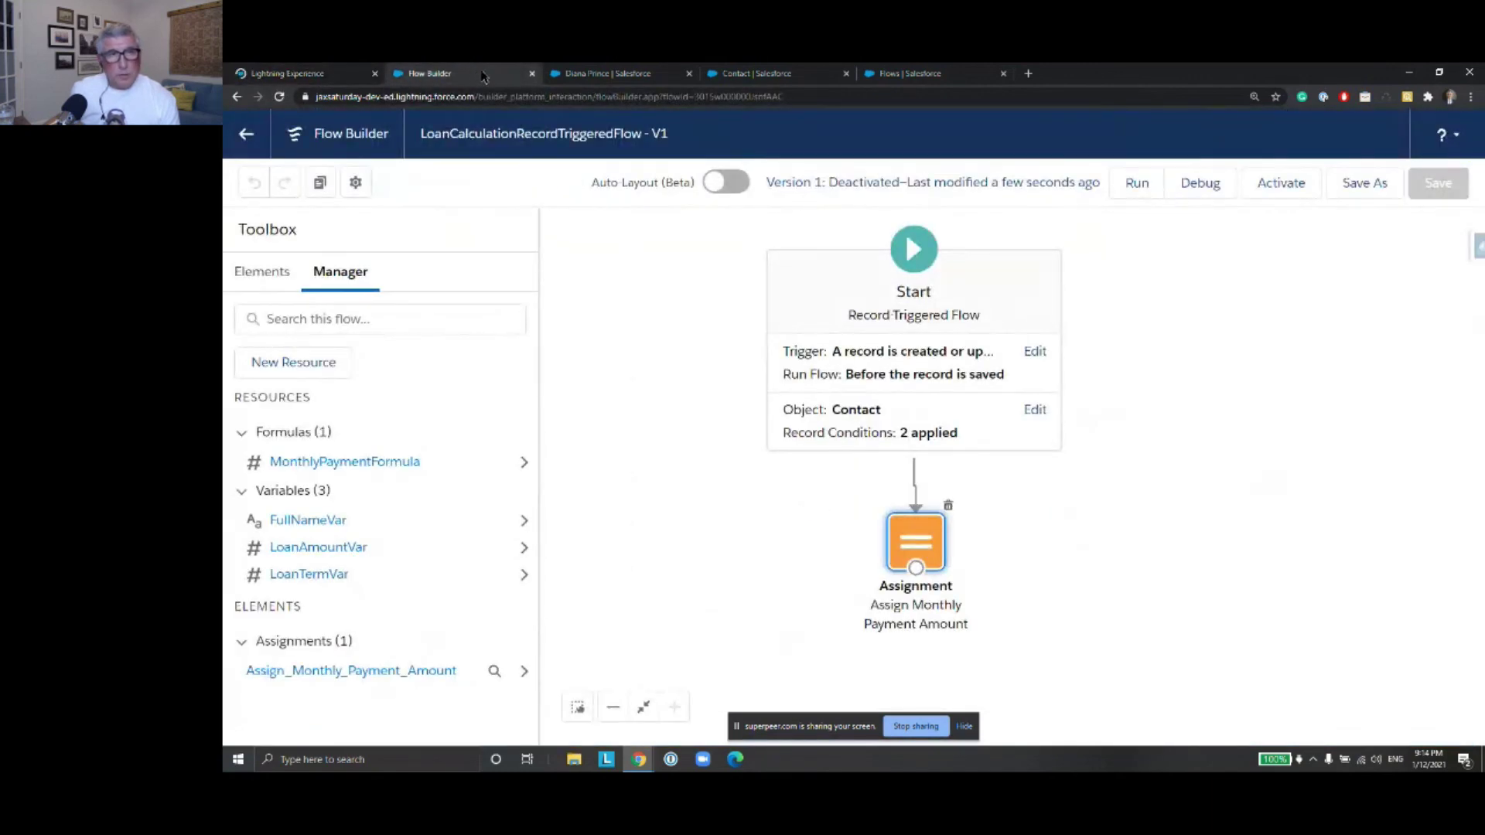
pyautogui.click(246, 136)
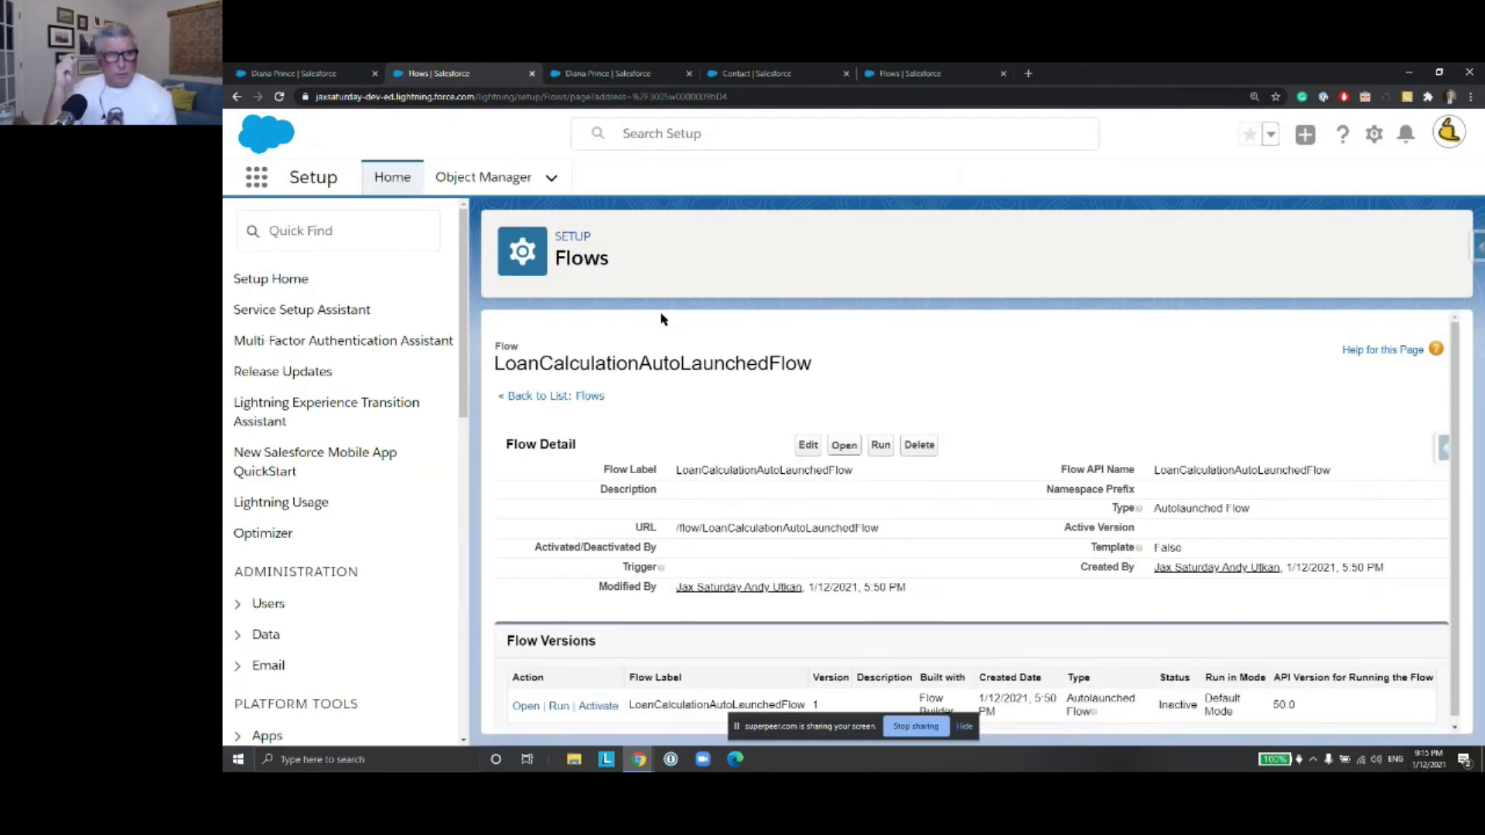
# Go back to the All Flows list and open LoanCalculationAutoLaunchedFlow
pyautogui.click(548, 401)
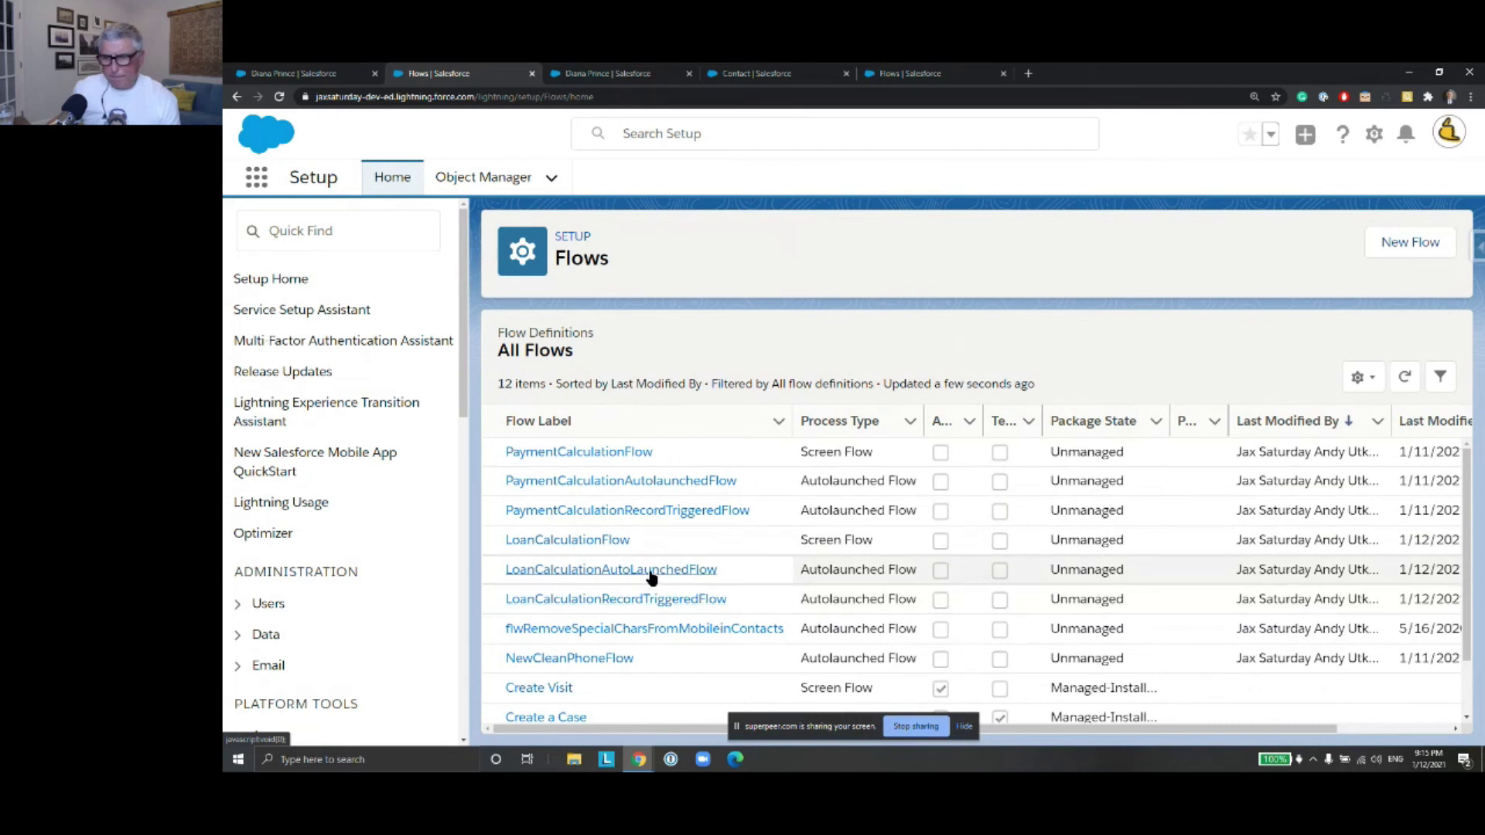
pyautogui.click(650, 572)
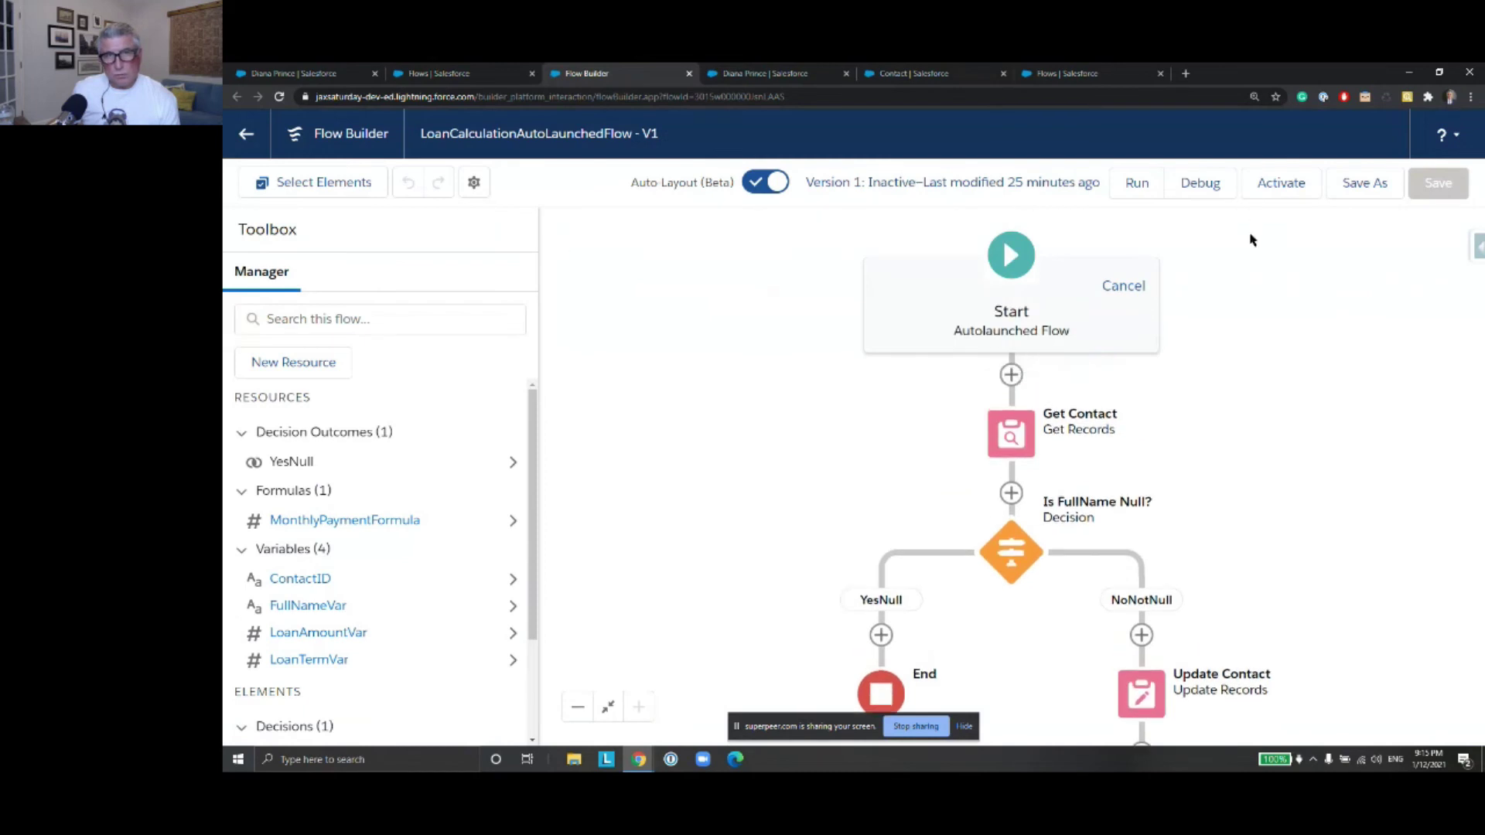
# Save as a new flow labelled LoanCalculationRTAfterSaveFlow, with the API name filled from the label
pyautogui.click(1363, 184)
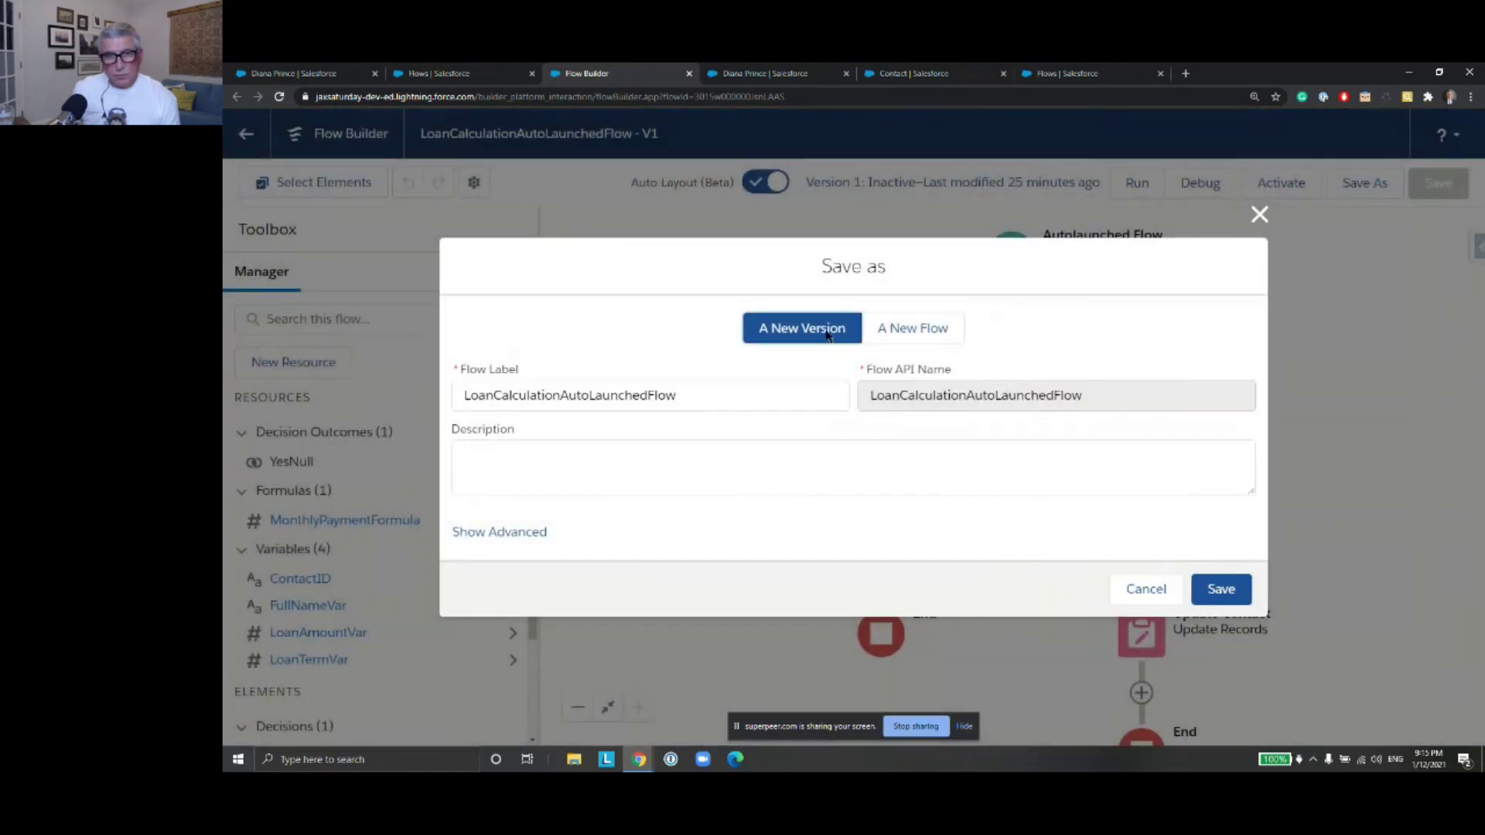
pyautogui.click(624, 395)
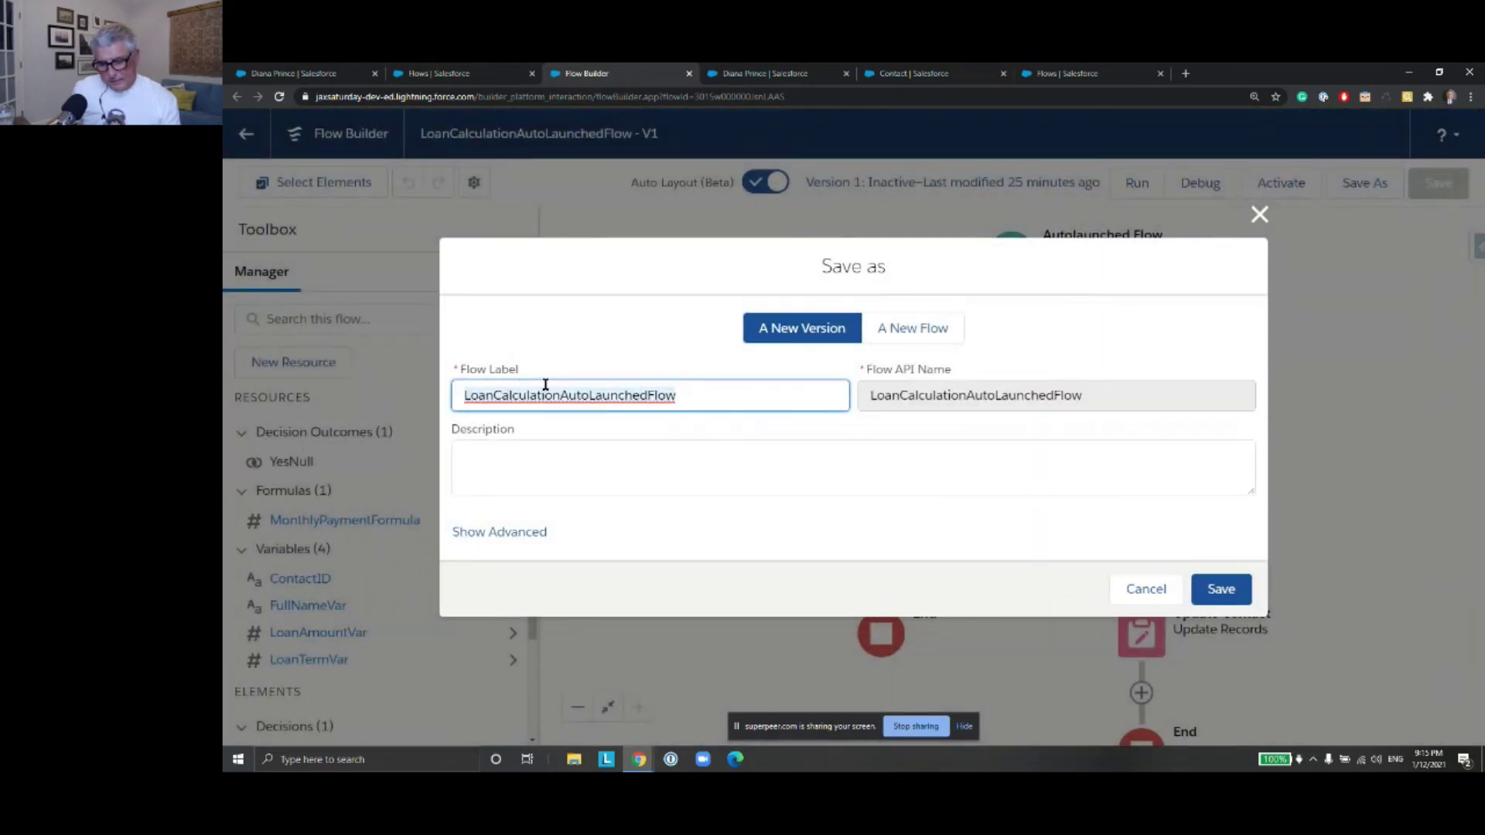
pyautogui.click(890, 331)
pyautogui.click(616, 388)
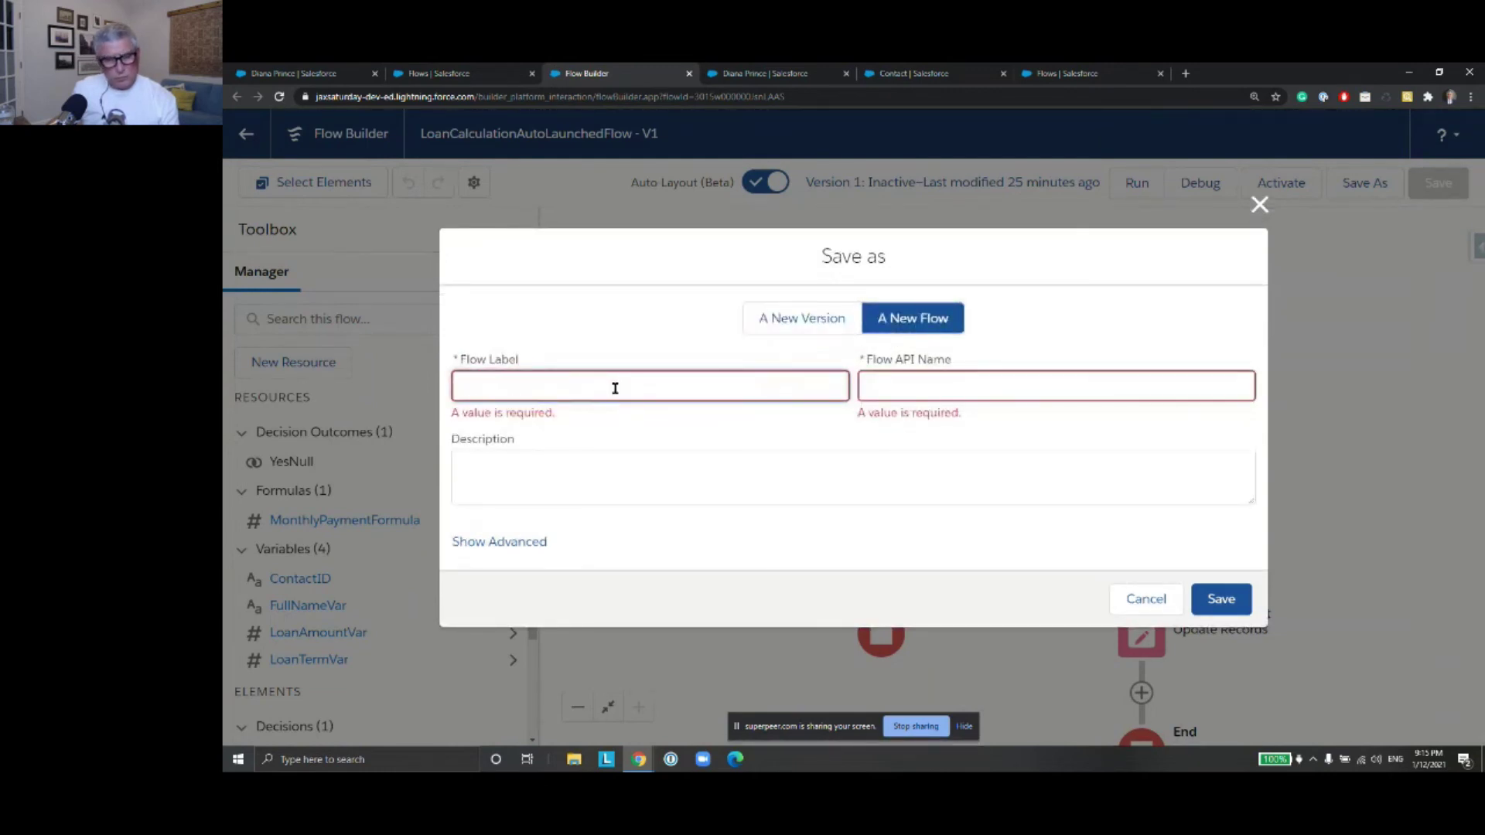
pyautogui.write('LoanCalculationAutoLaunchedFlow')
pyautogui.moveTo(648, 386); pyautogui.dragTo(558, 386)
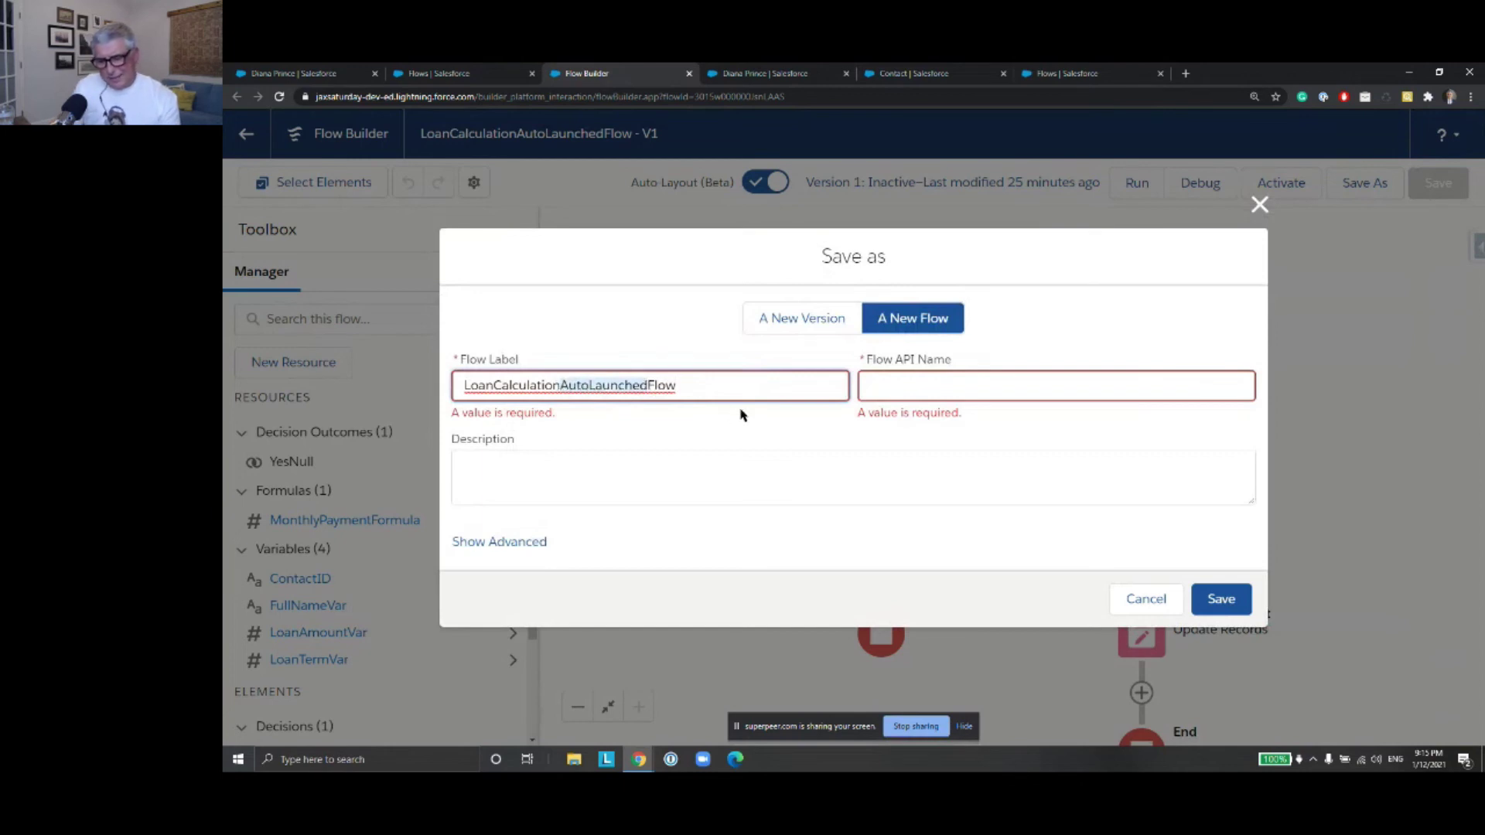
pyautogui.write('RT')
pyautogui.write('After')
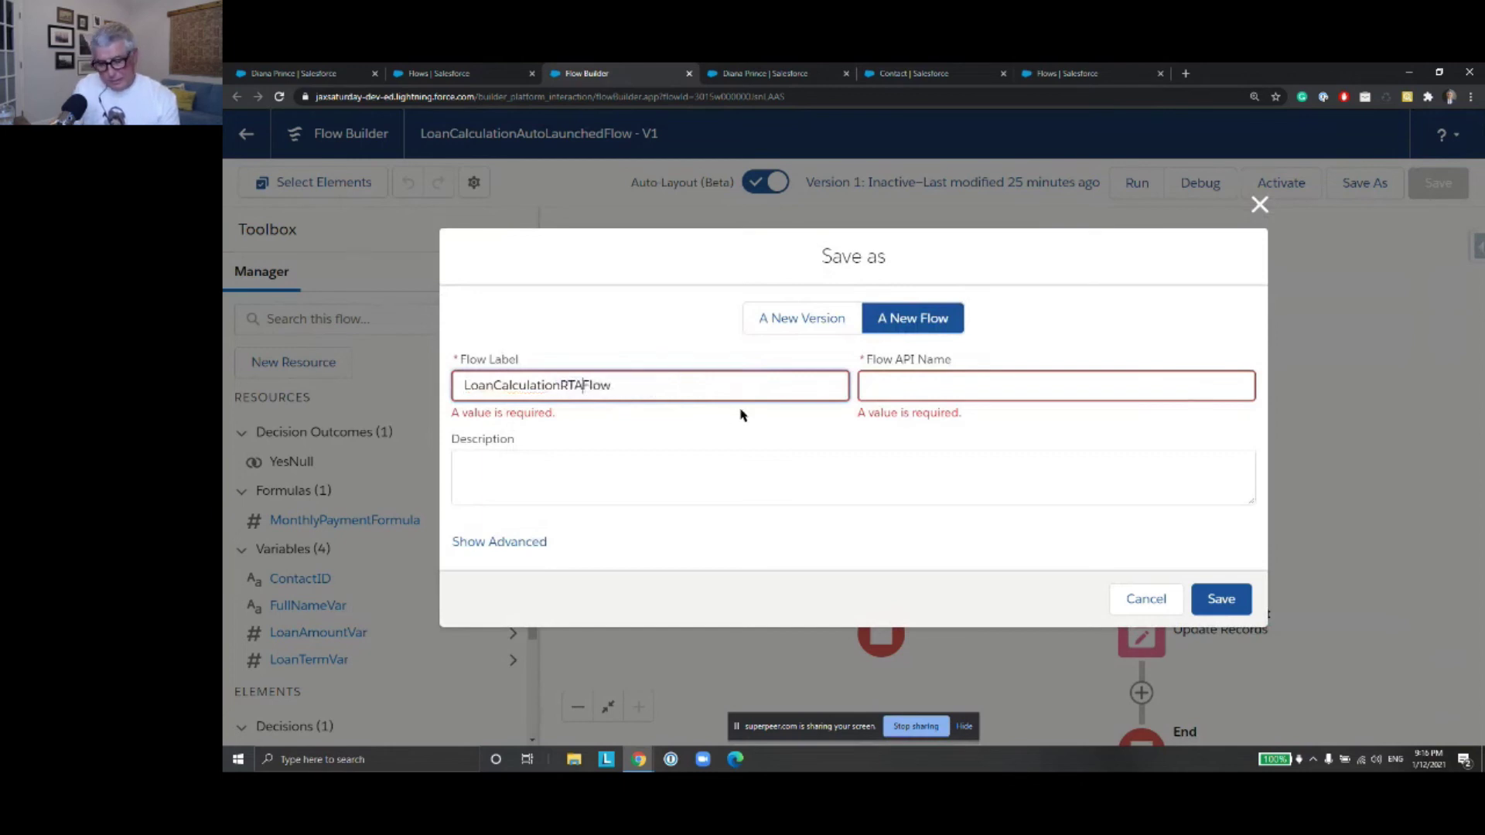
pyautogui.write('Save')
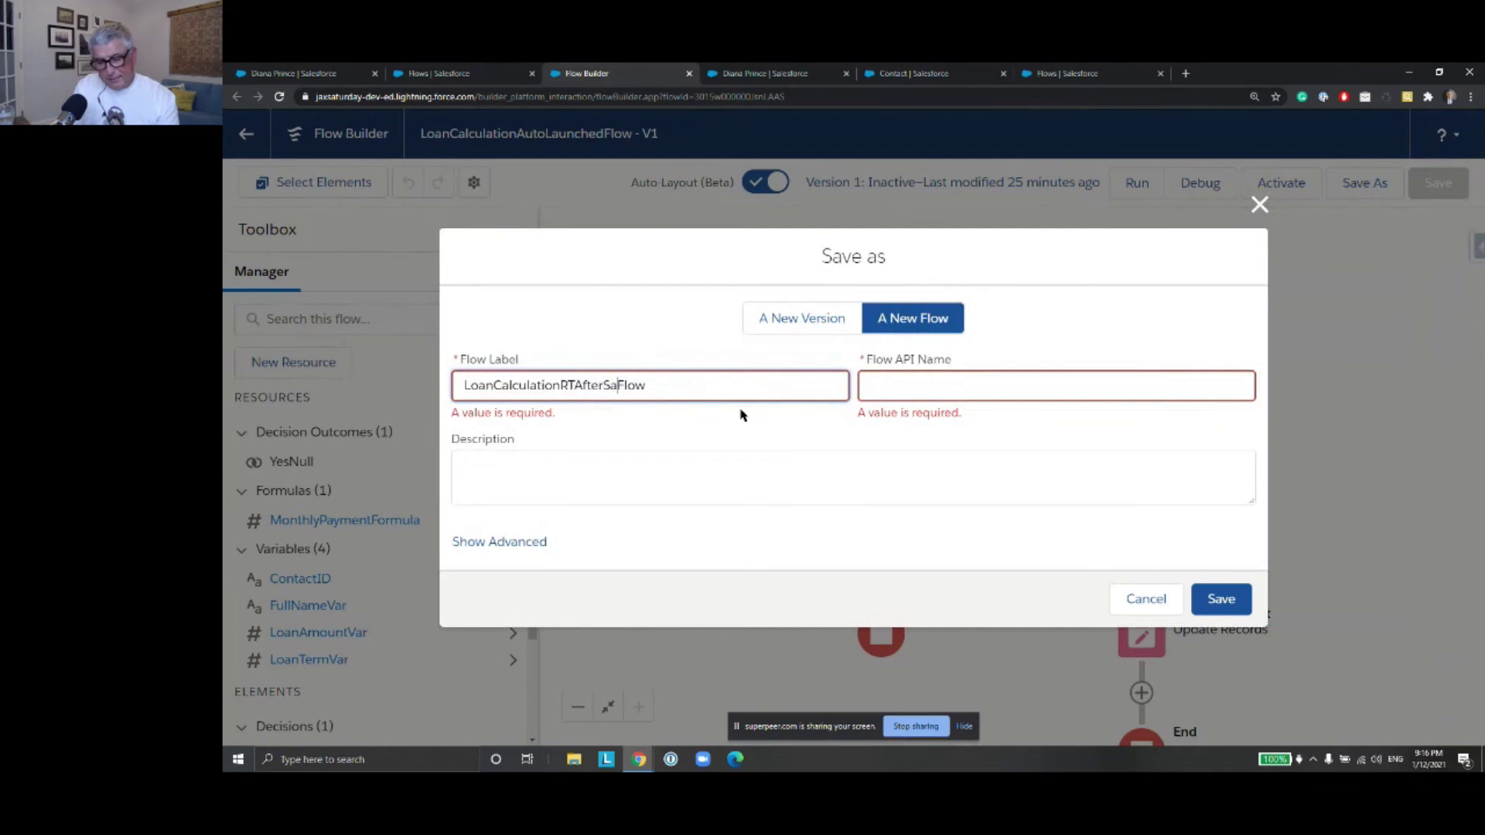
pyautogui.click(981, 384)
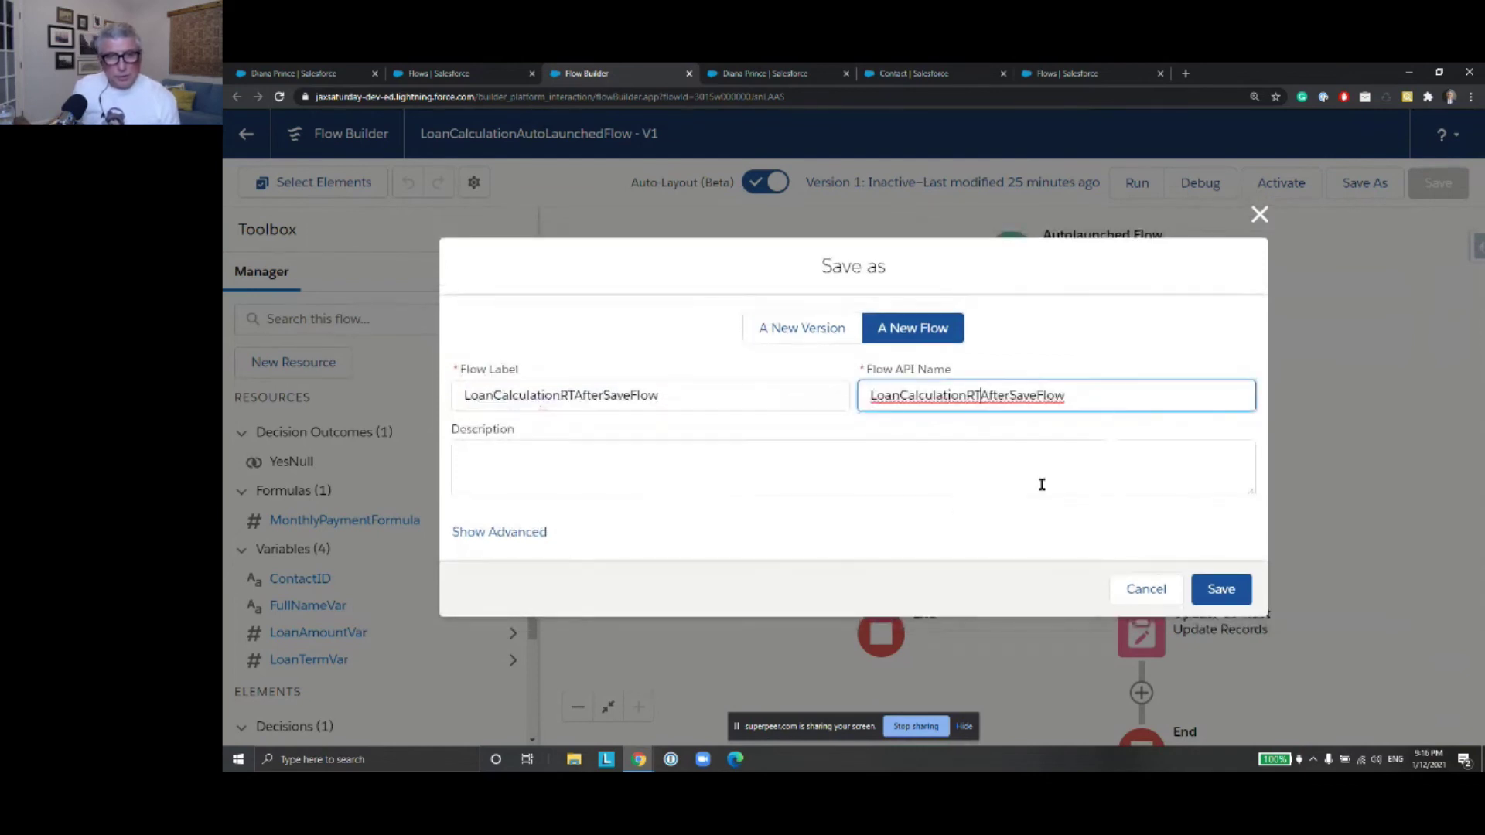
# Set the new flow's type to Record-Triggered Flow and save it
pyautogui.click(540, 534)
pyautogui.scroll(-2, 669, 491)
pyautogui.click(1229, 430)
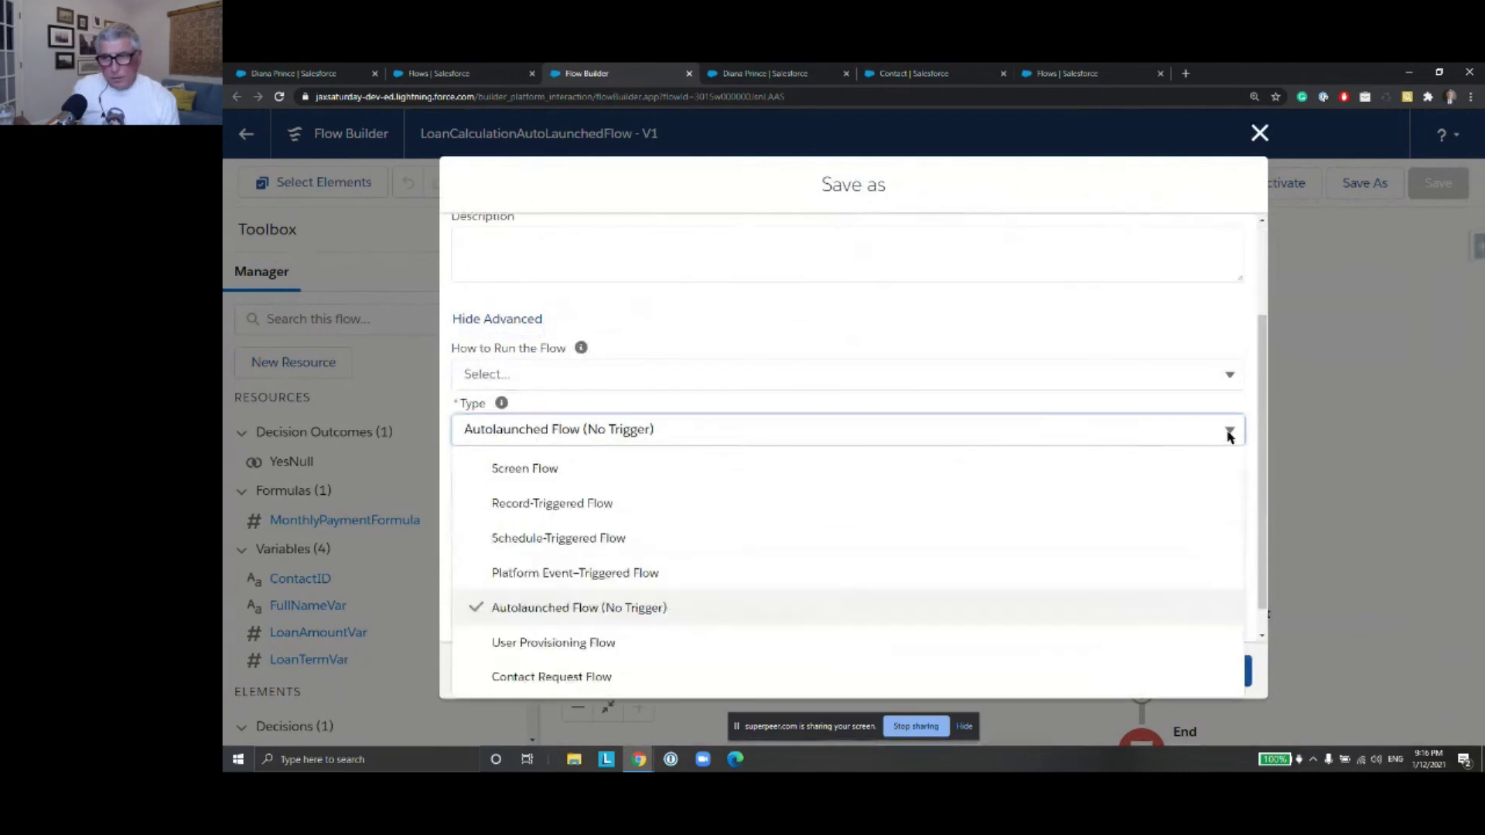
pyautogui.click(765, 512)
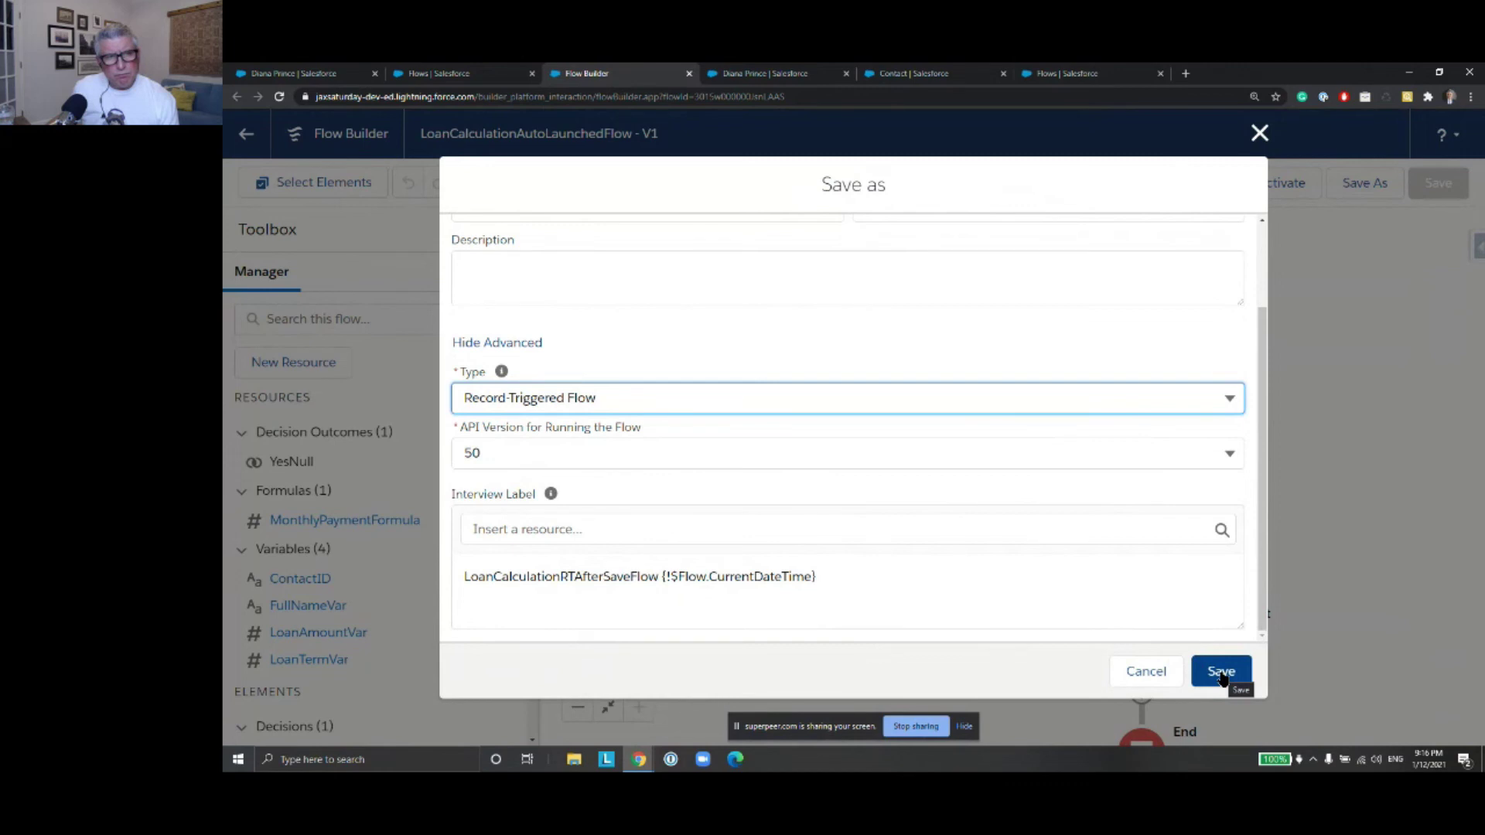
pyautogui.click(1221, 673)
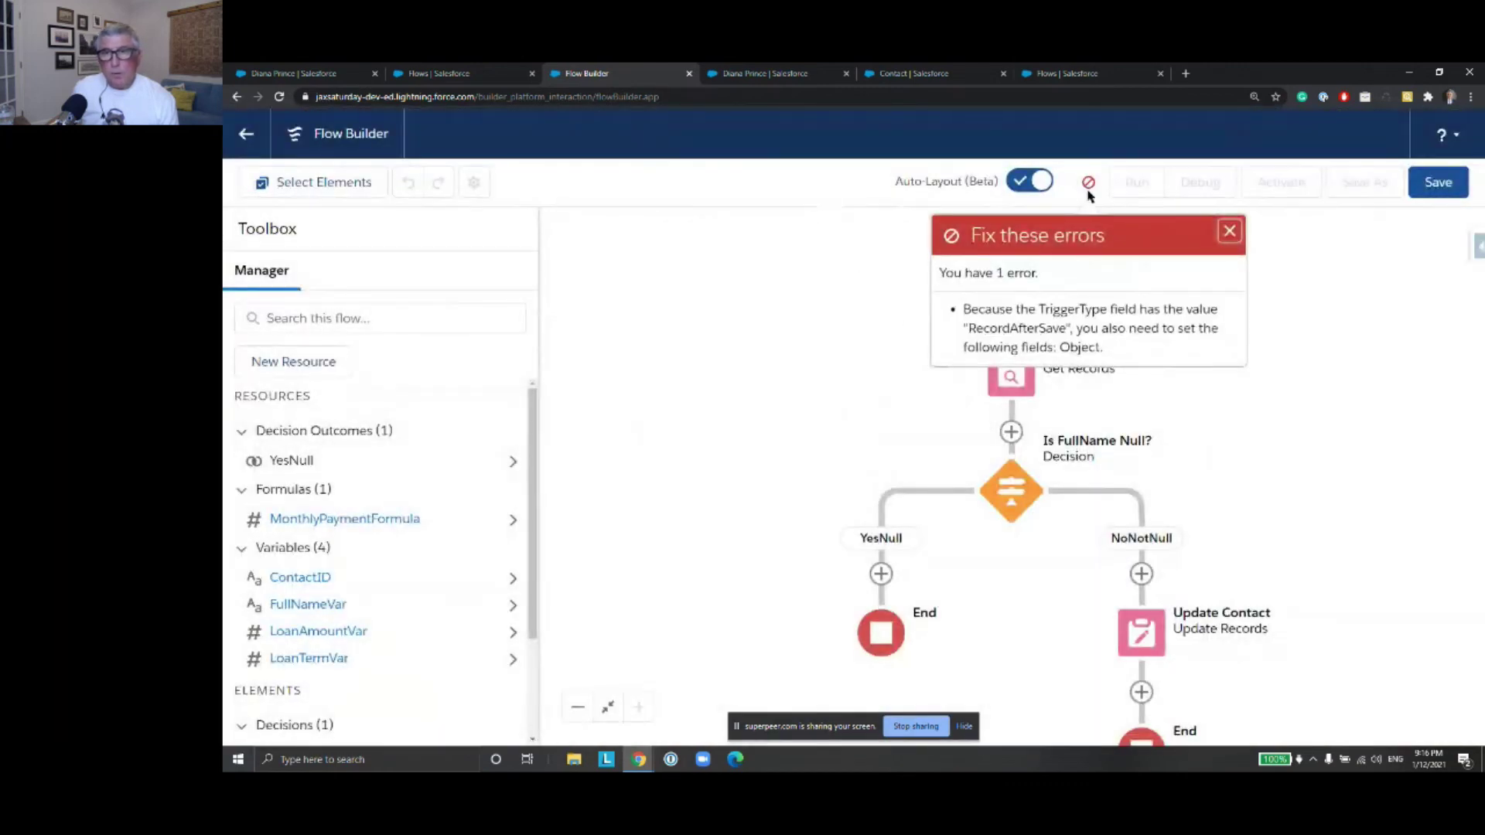
# Switch the canvas to free-form layout and retry the save, dismissing the missing-object errors
pyautogui.click(1230, 231)
pyautogui.click(1028, 186)
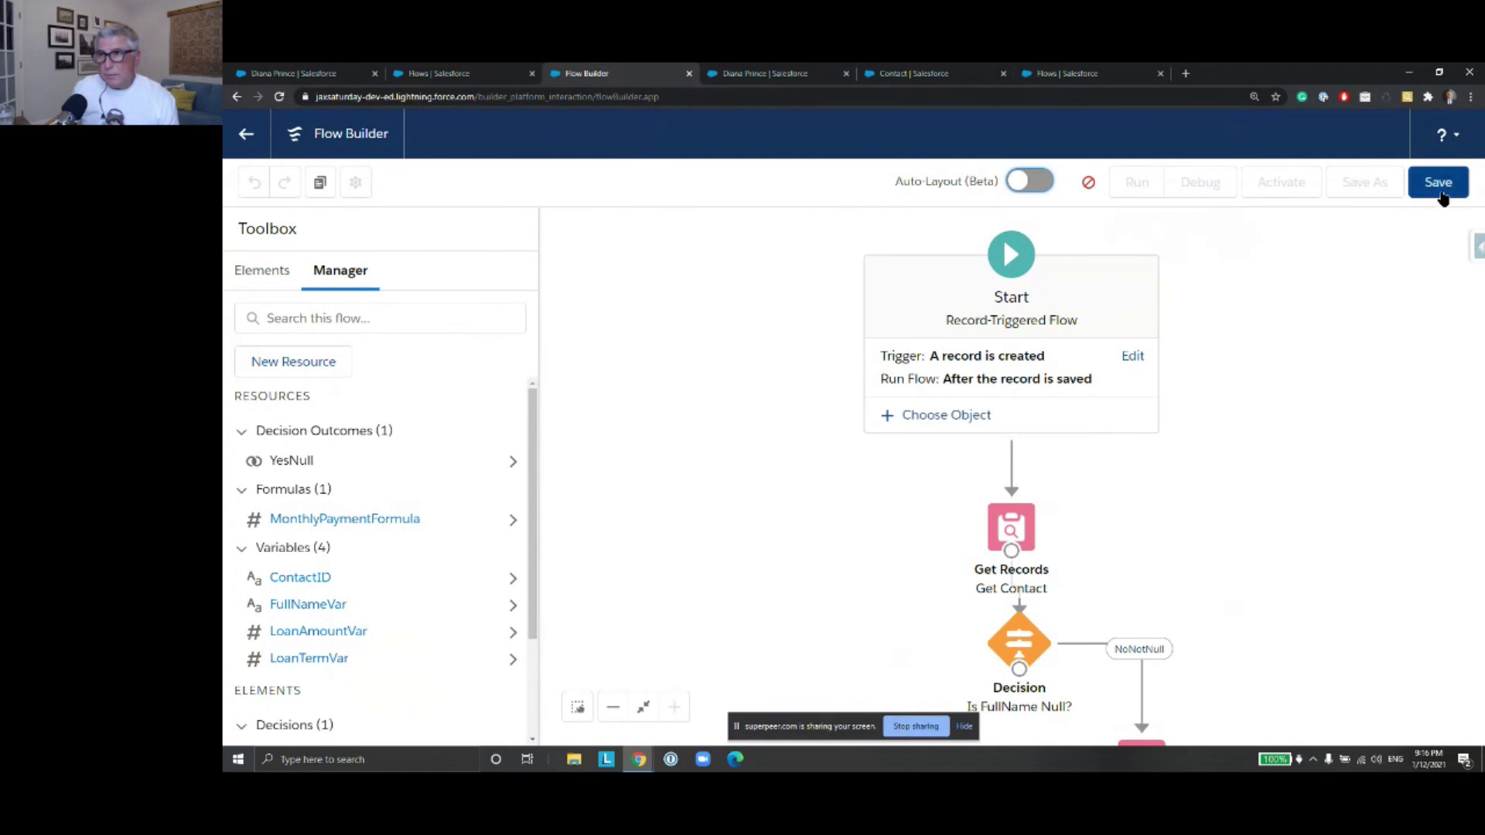
pyautogui.click(1440, 186)
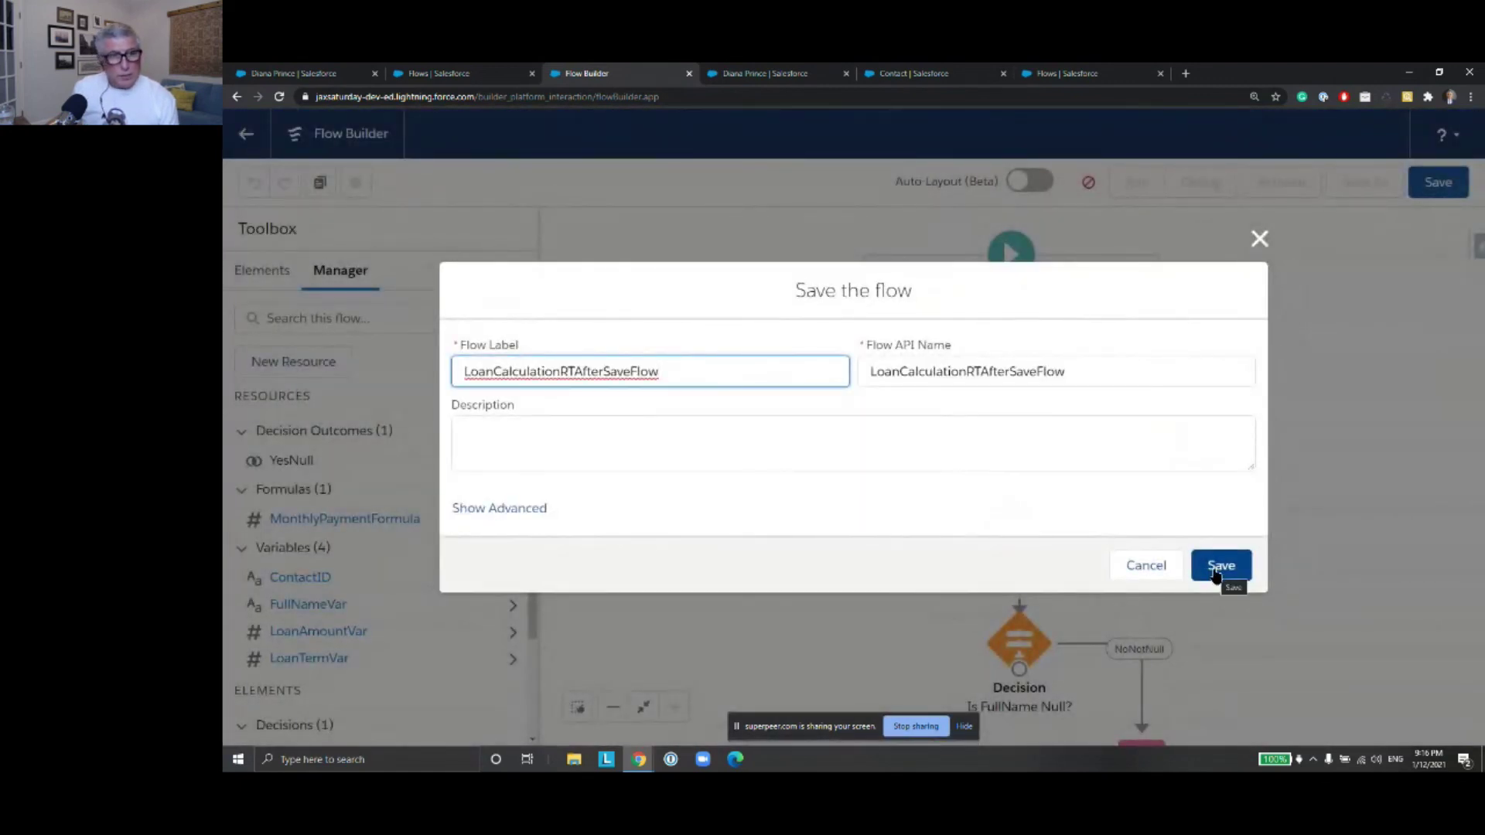
pyautogui.click(1220, 565)
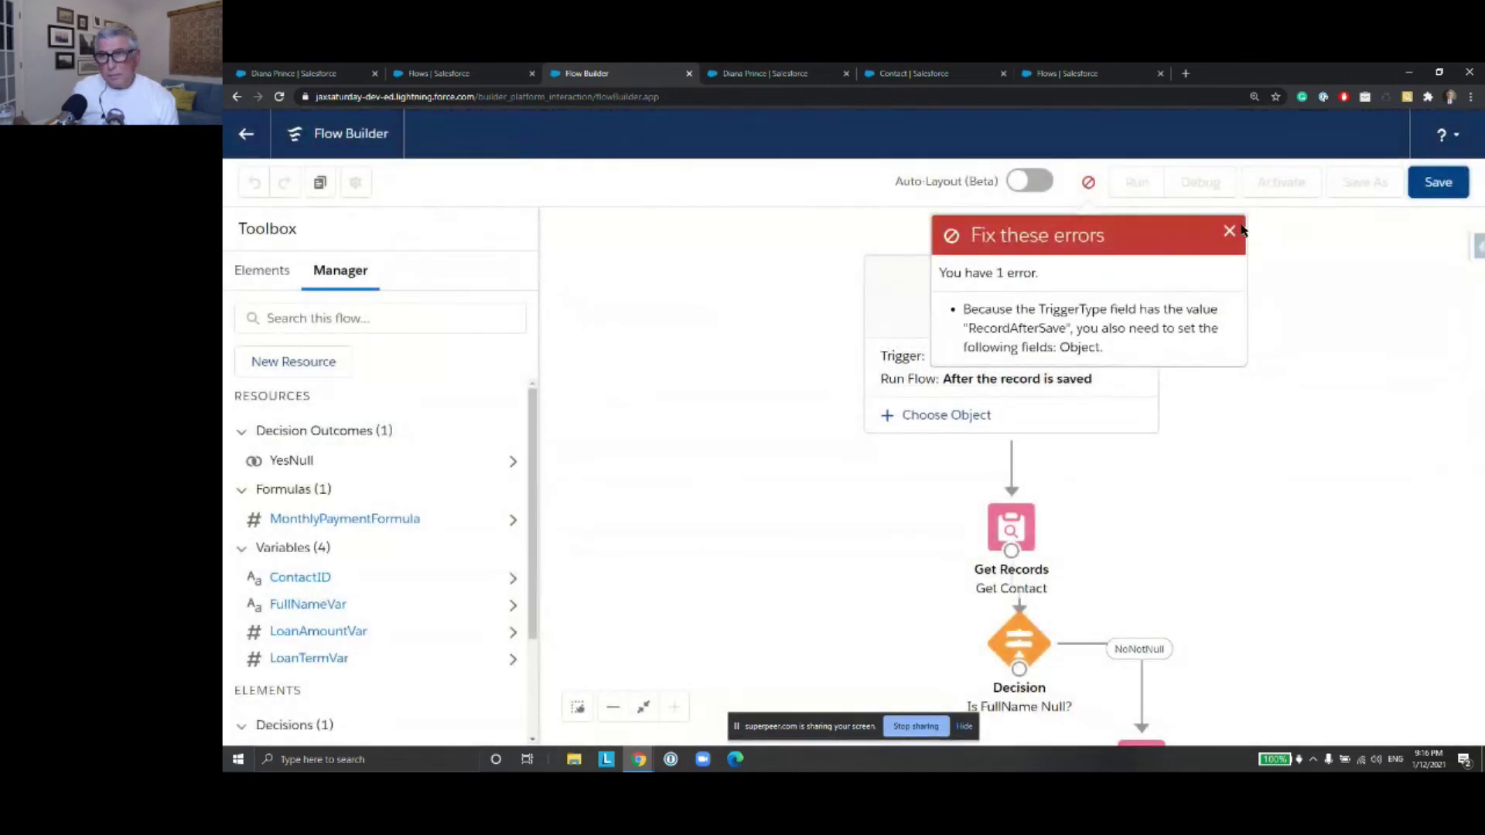
pyautogui.click(1230, 232)
# Make the start trigger when records are created or updated, then bring it into view
pyautogui.moveTo(1166, 491); pyautogui.dragTo(1123, 441)
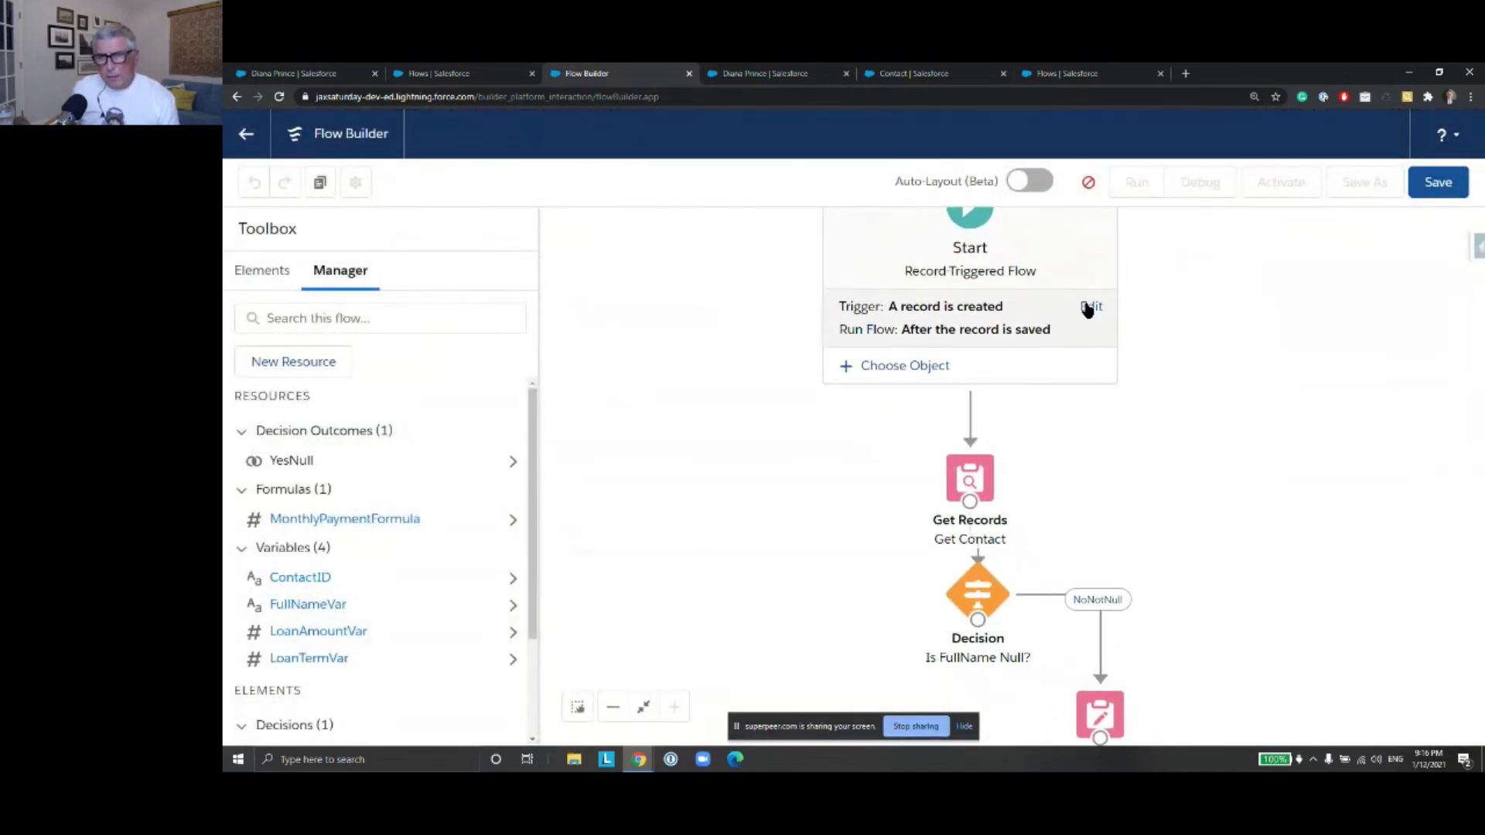
pyautogui.click(1090, 307)
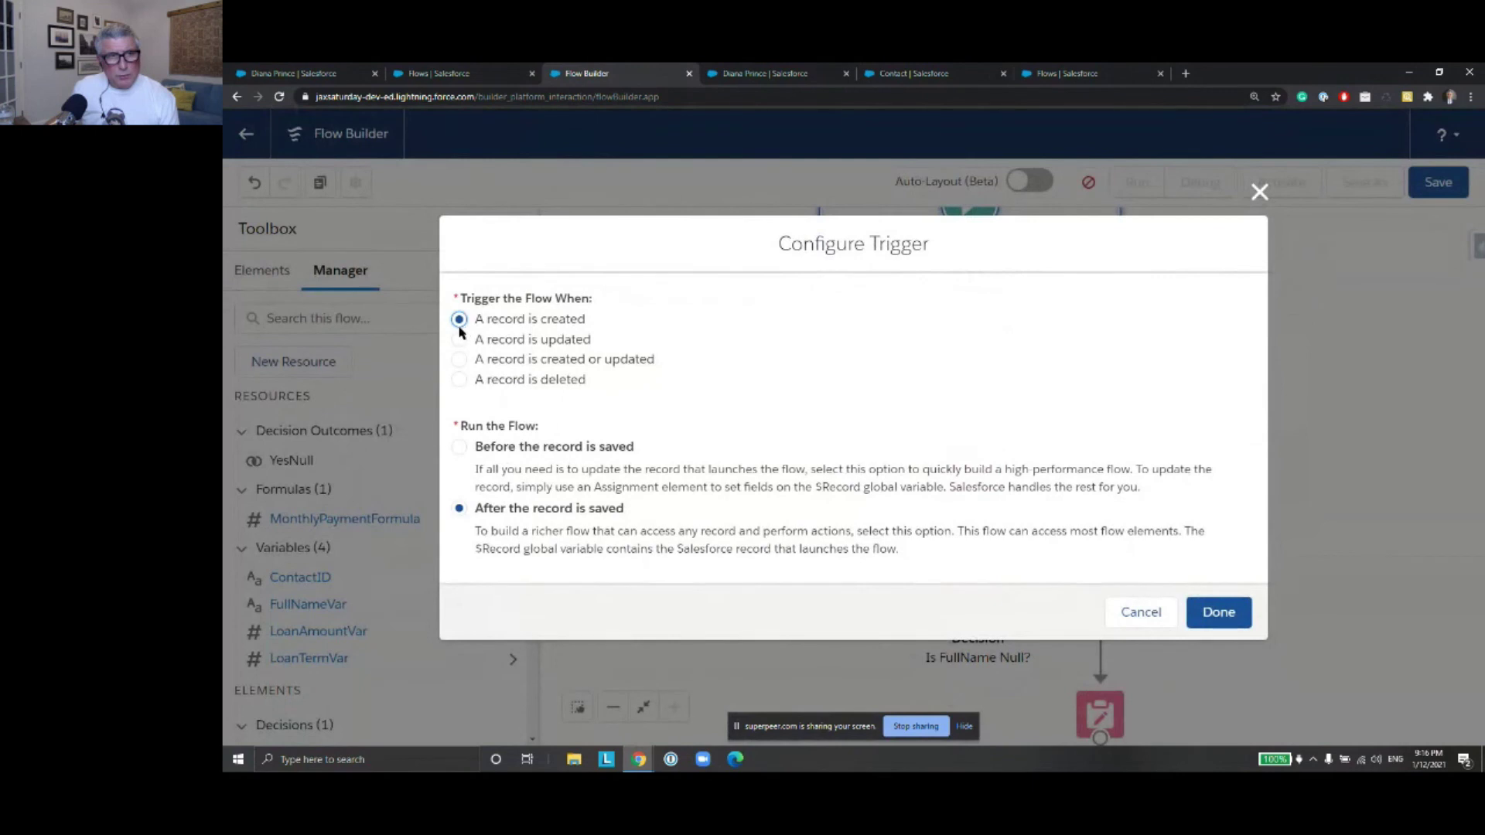
pyautogui.click(459, 362)
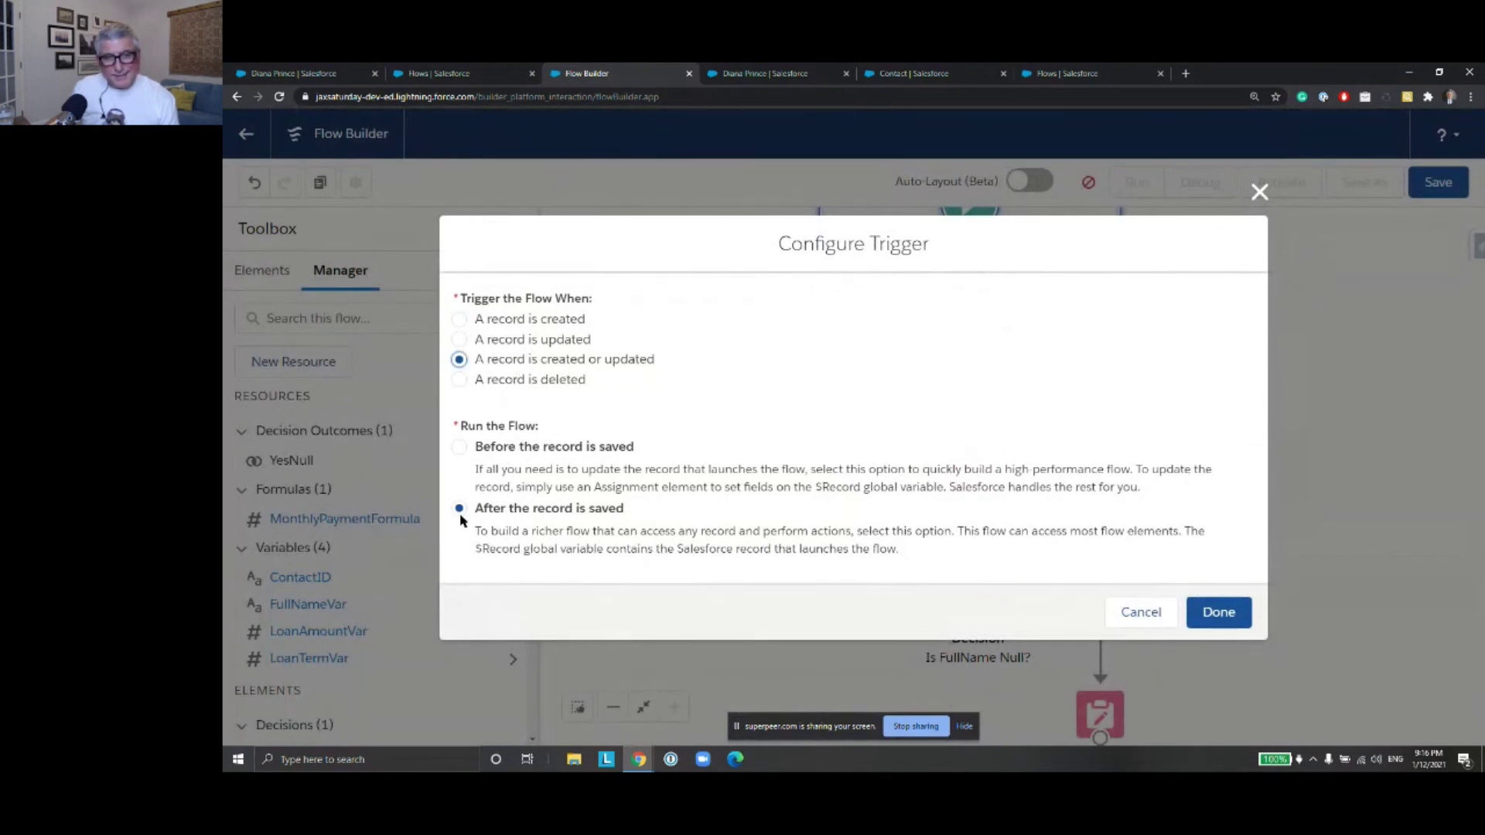
pyautogui.click(1217, 611)
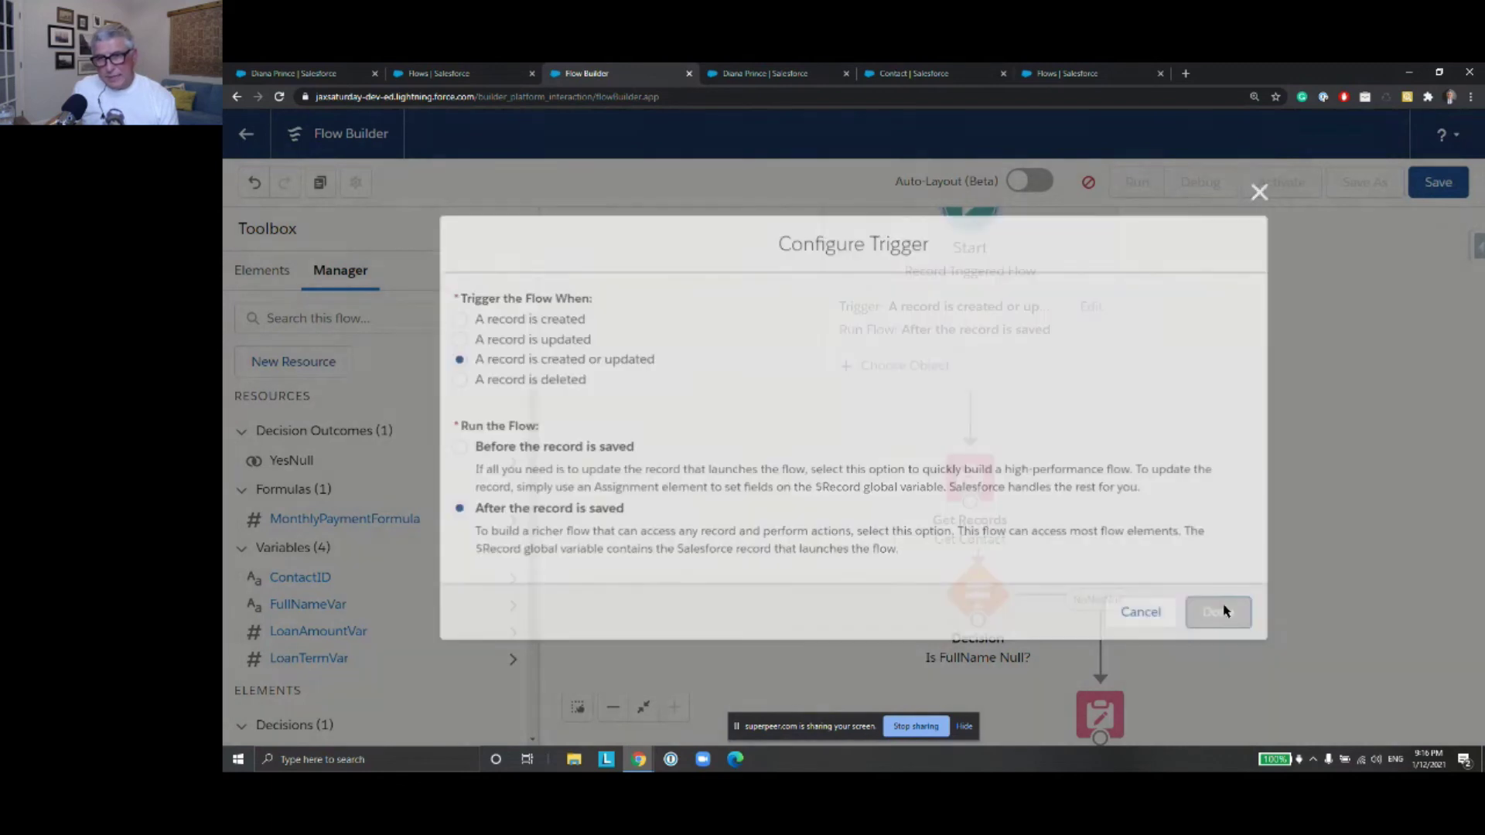
pyautogui.scroll(-3, 1161, 449)
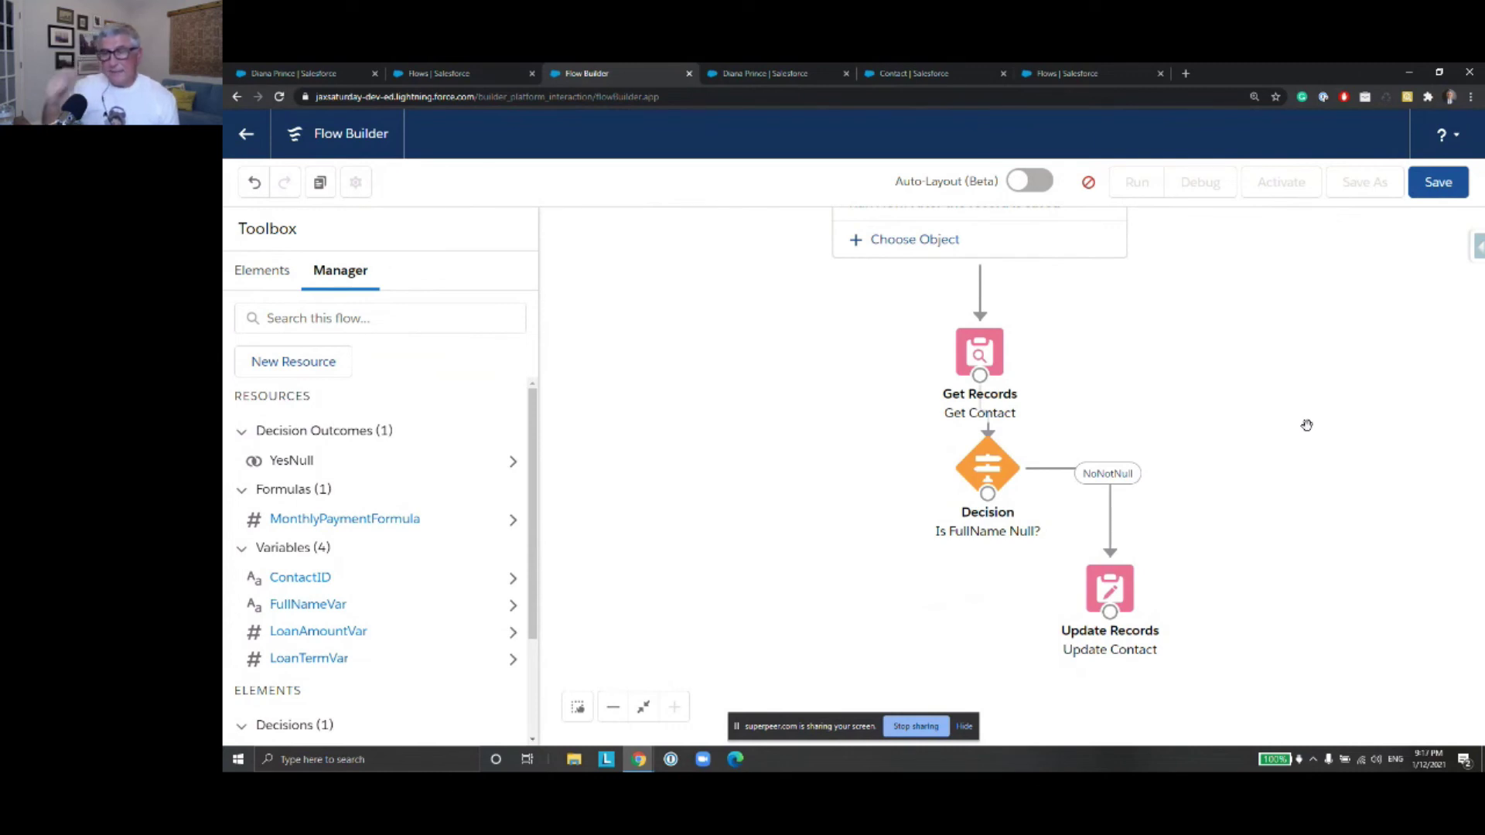
pyautogui.moveTo(1085, 387); pyautogui.dragTo(1079, 460)
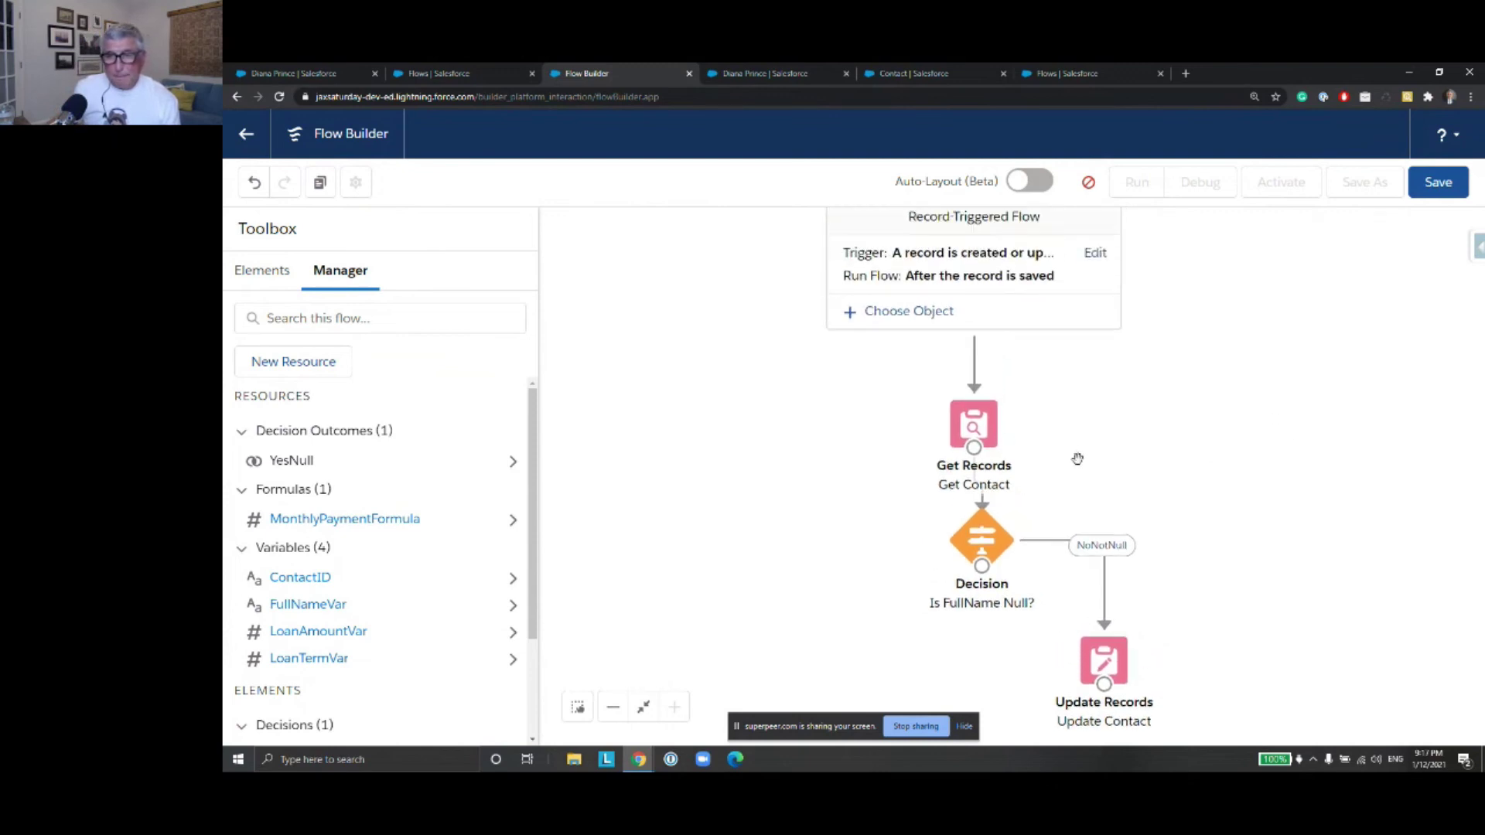
# Inspect the Get Records step's settings without changes, then delete it
pyautogui.doubleClick(977, 434)
pyautogui.scroll(-5, 920, 471)
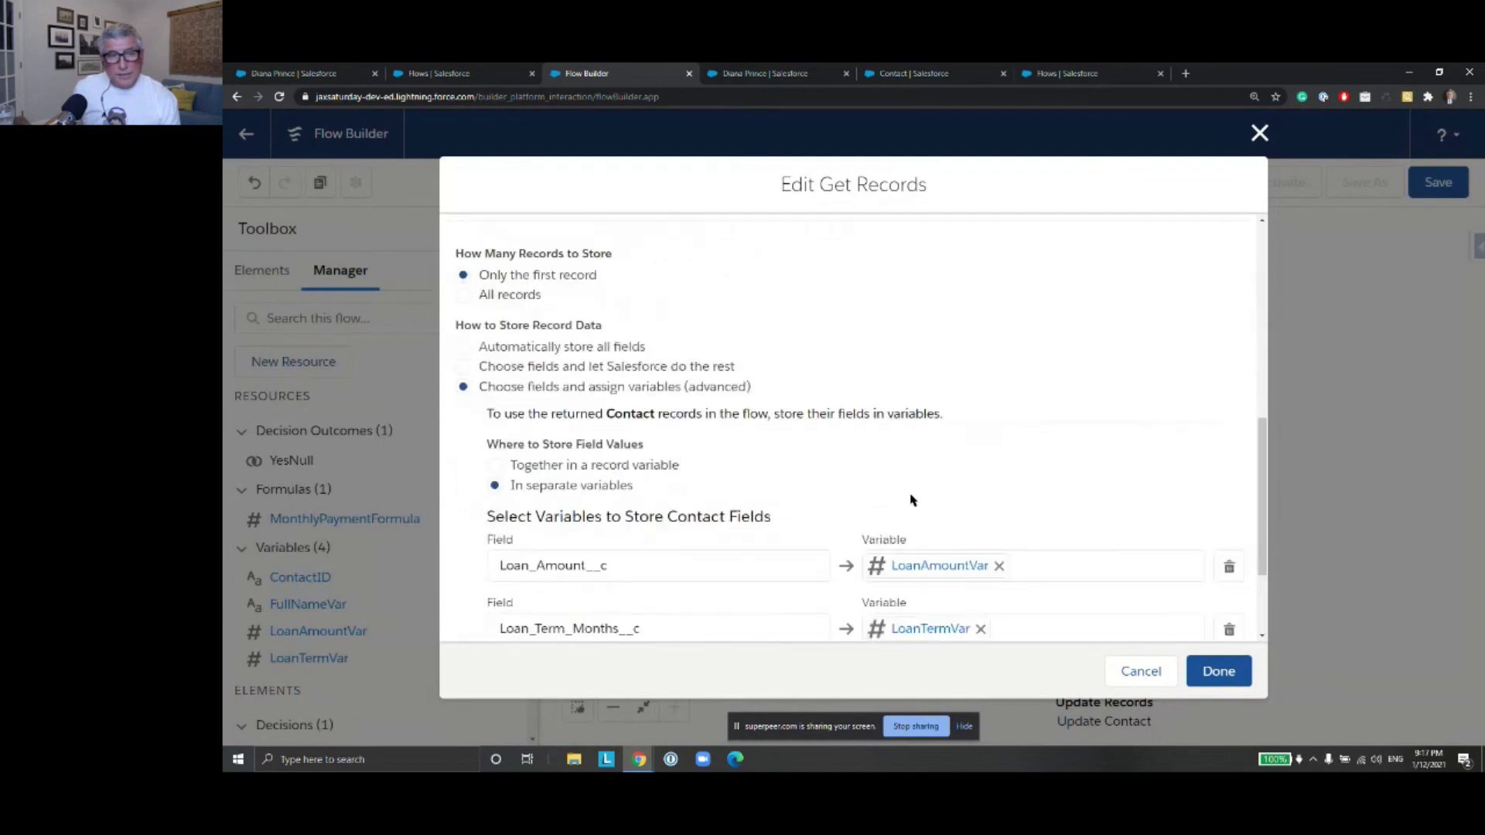
pyautogui.scroll(-2, 908, 501)
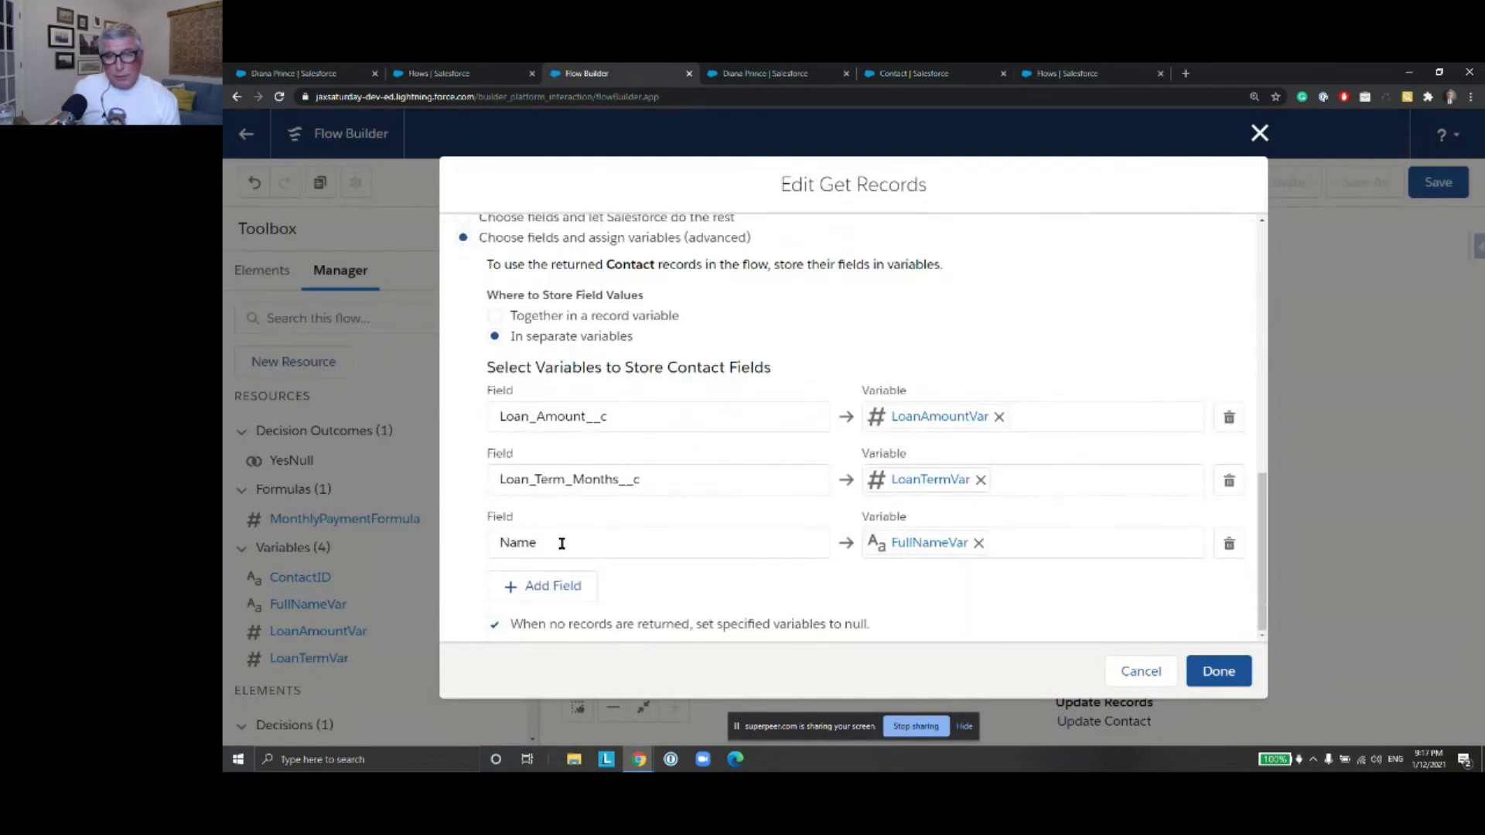
pyautogui.click(1142, 671)
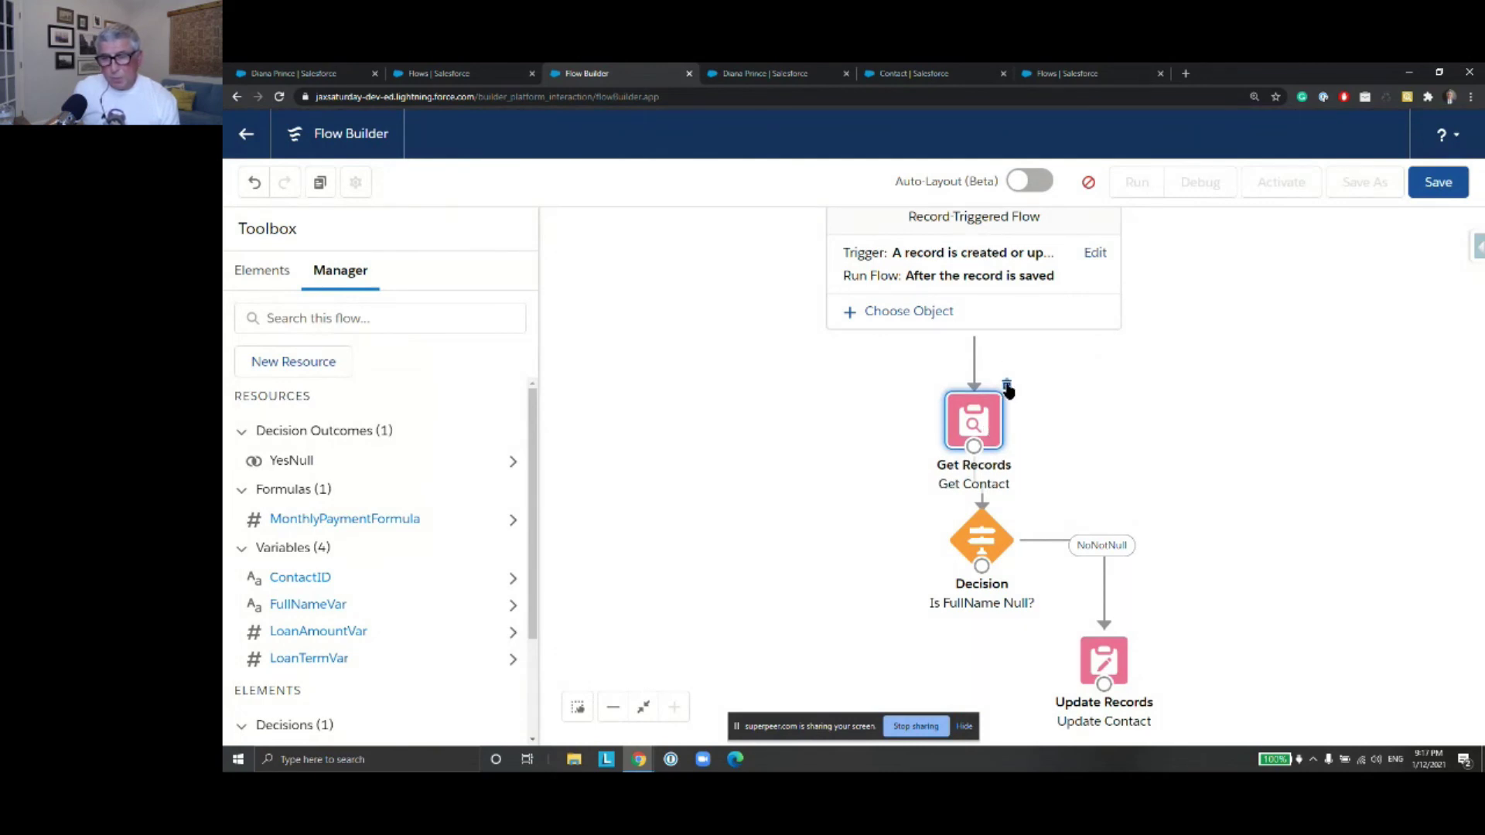
pyautogui.click(1007, 386)
# Delete the Decision step, move Update Contact under Start, and show MonthlyPaymentFormula details
pyautogui.click(996, 526)
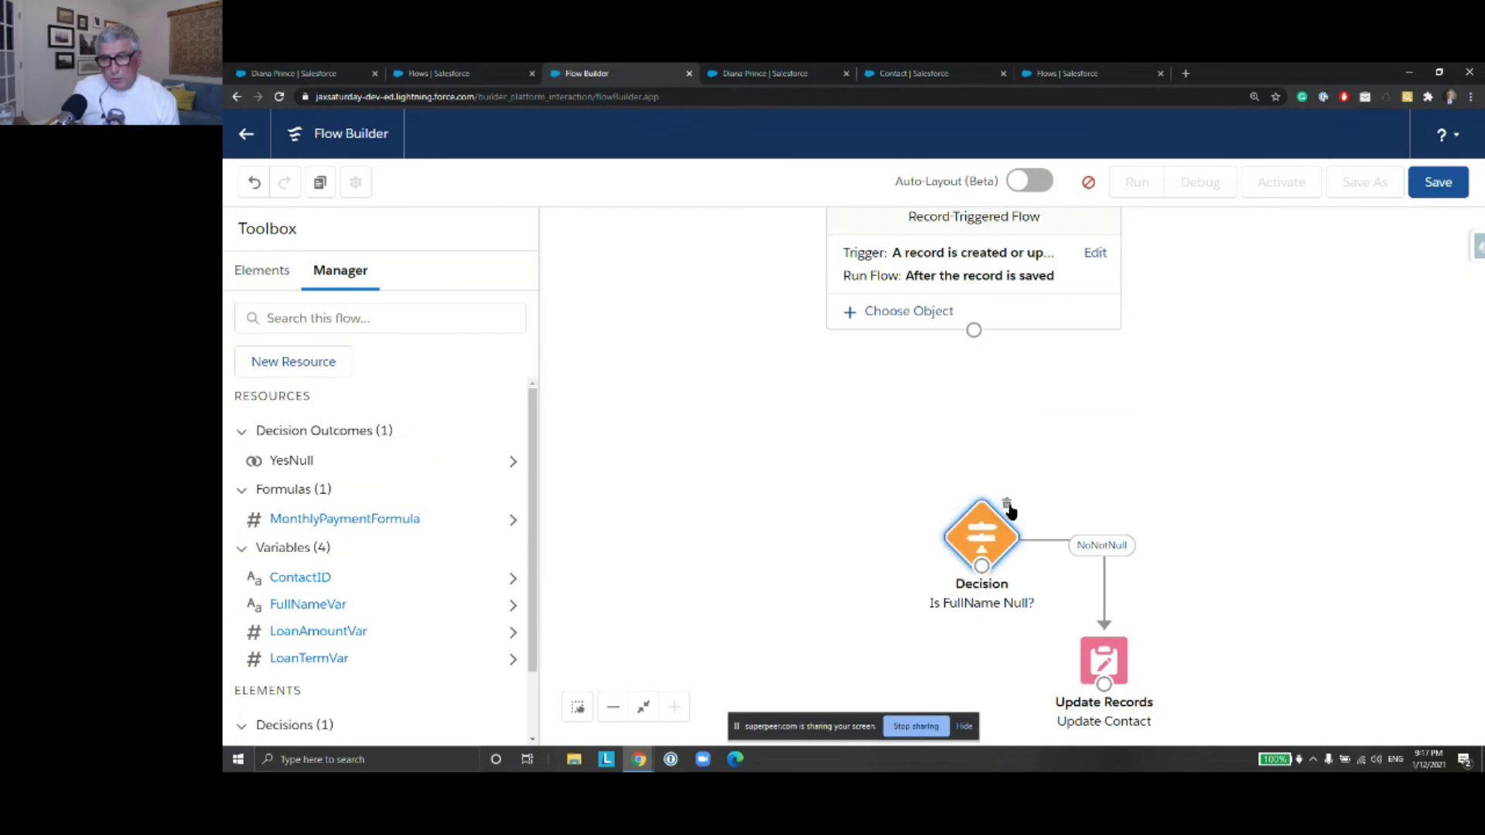
pyautogui.click(1006, 505)
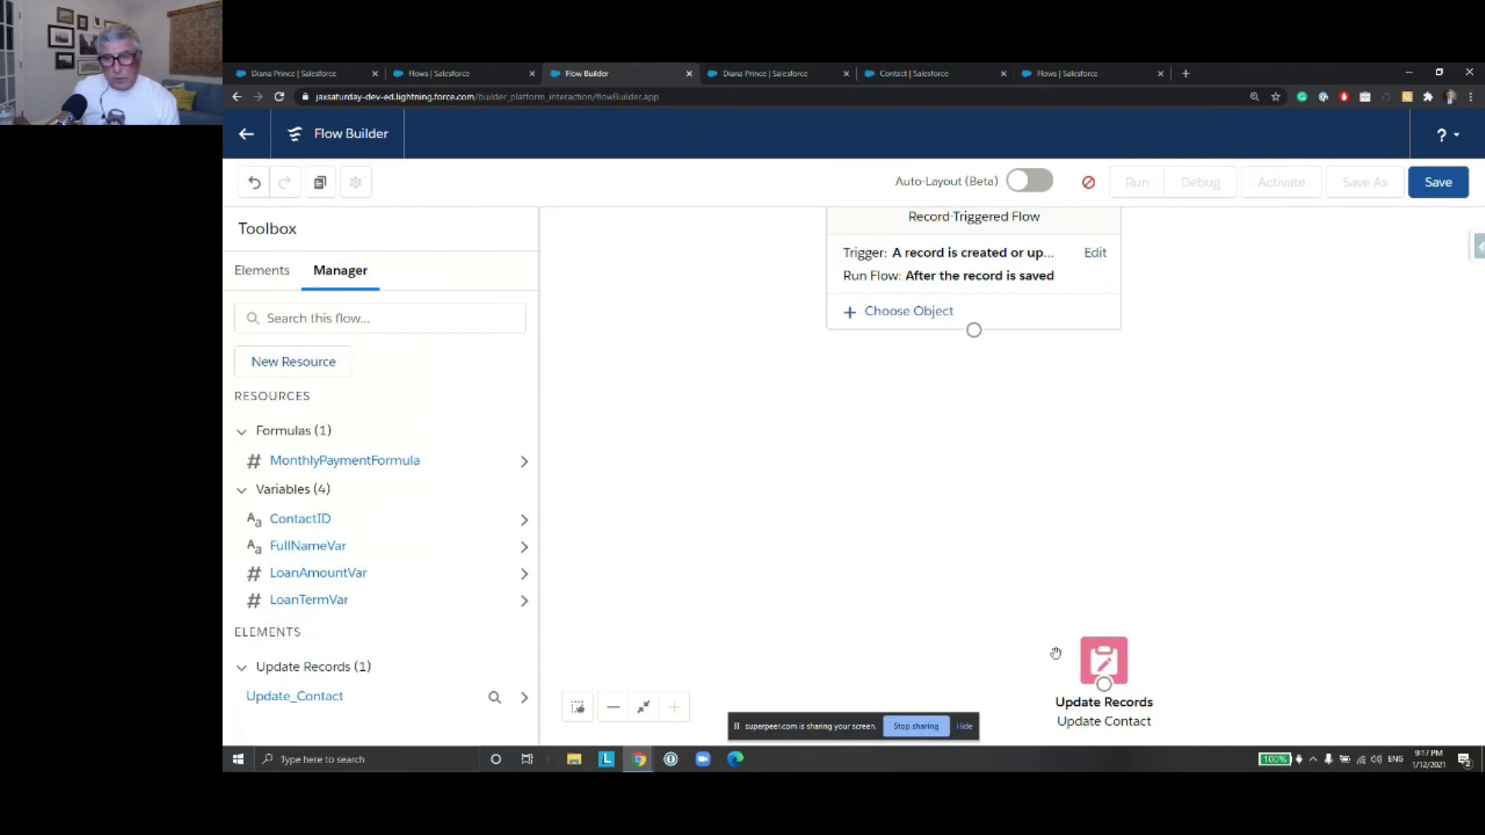
pyautogui.moveTo(1093, 659); pyautogui.dragTo(950, 415)
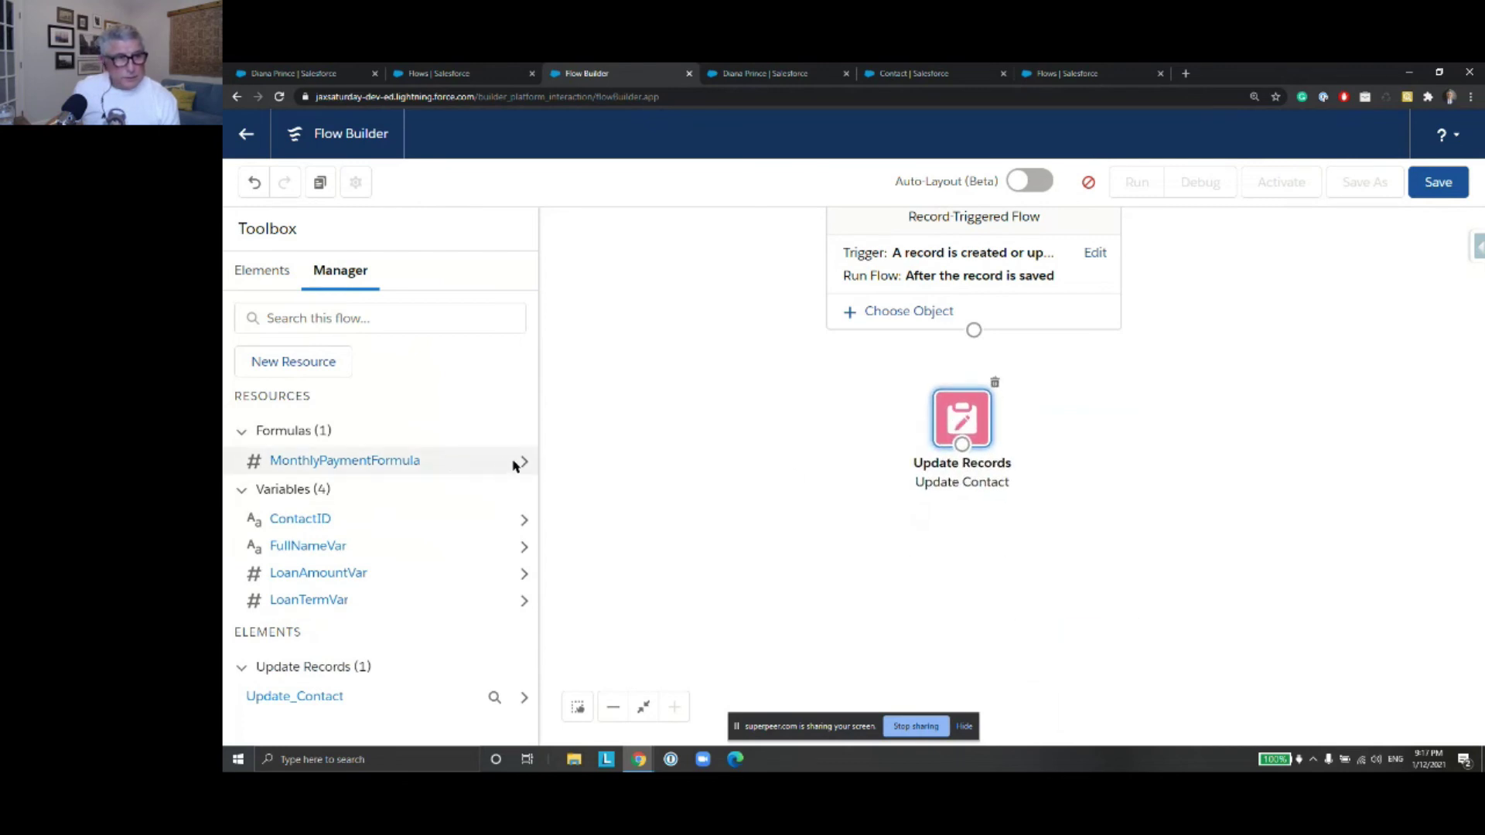
pyautogui.click(521, 463)
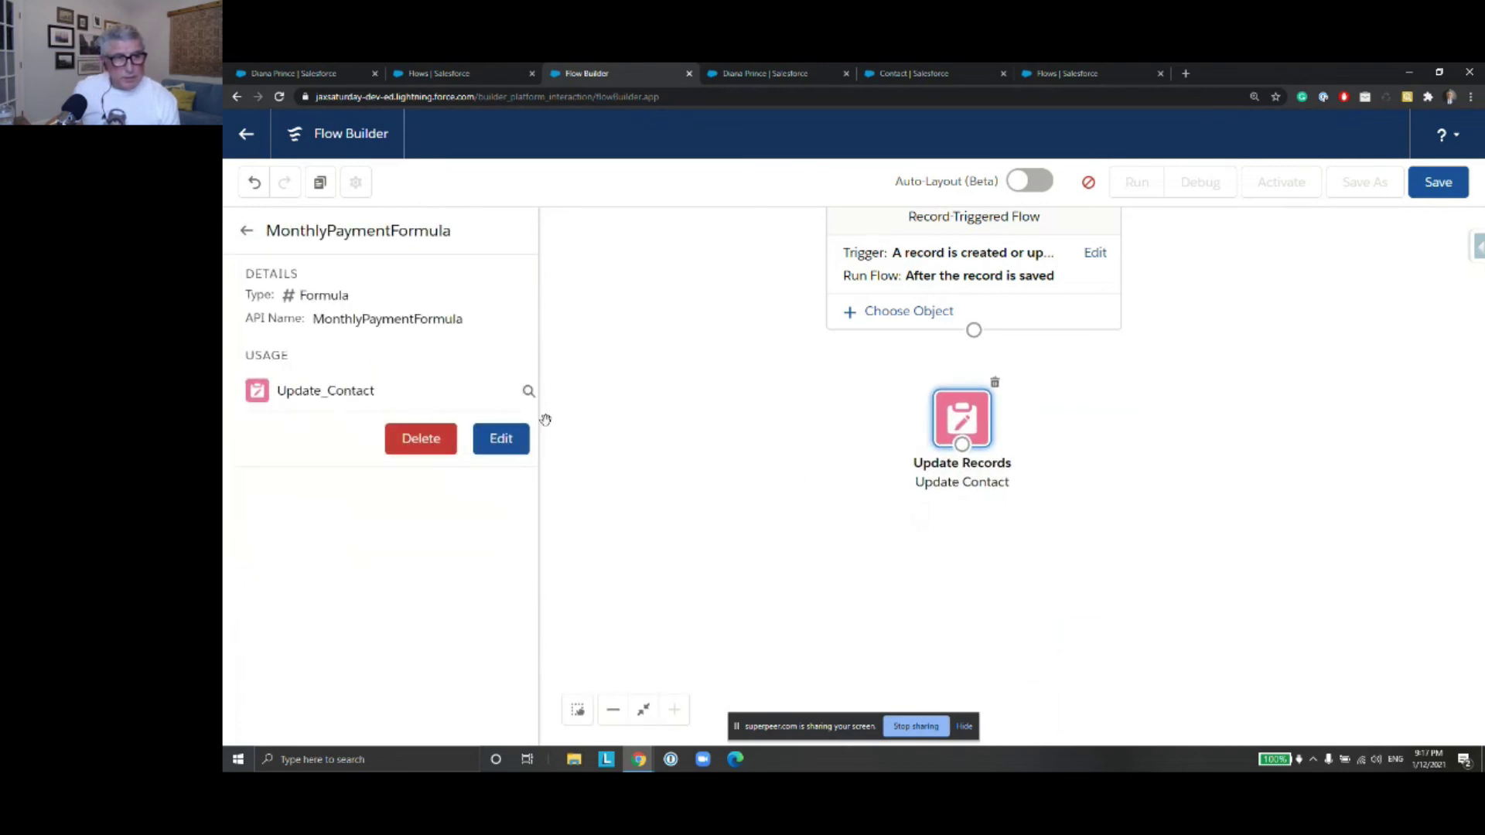
pyautogui.click(490, 449)
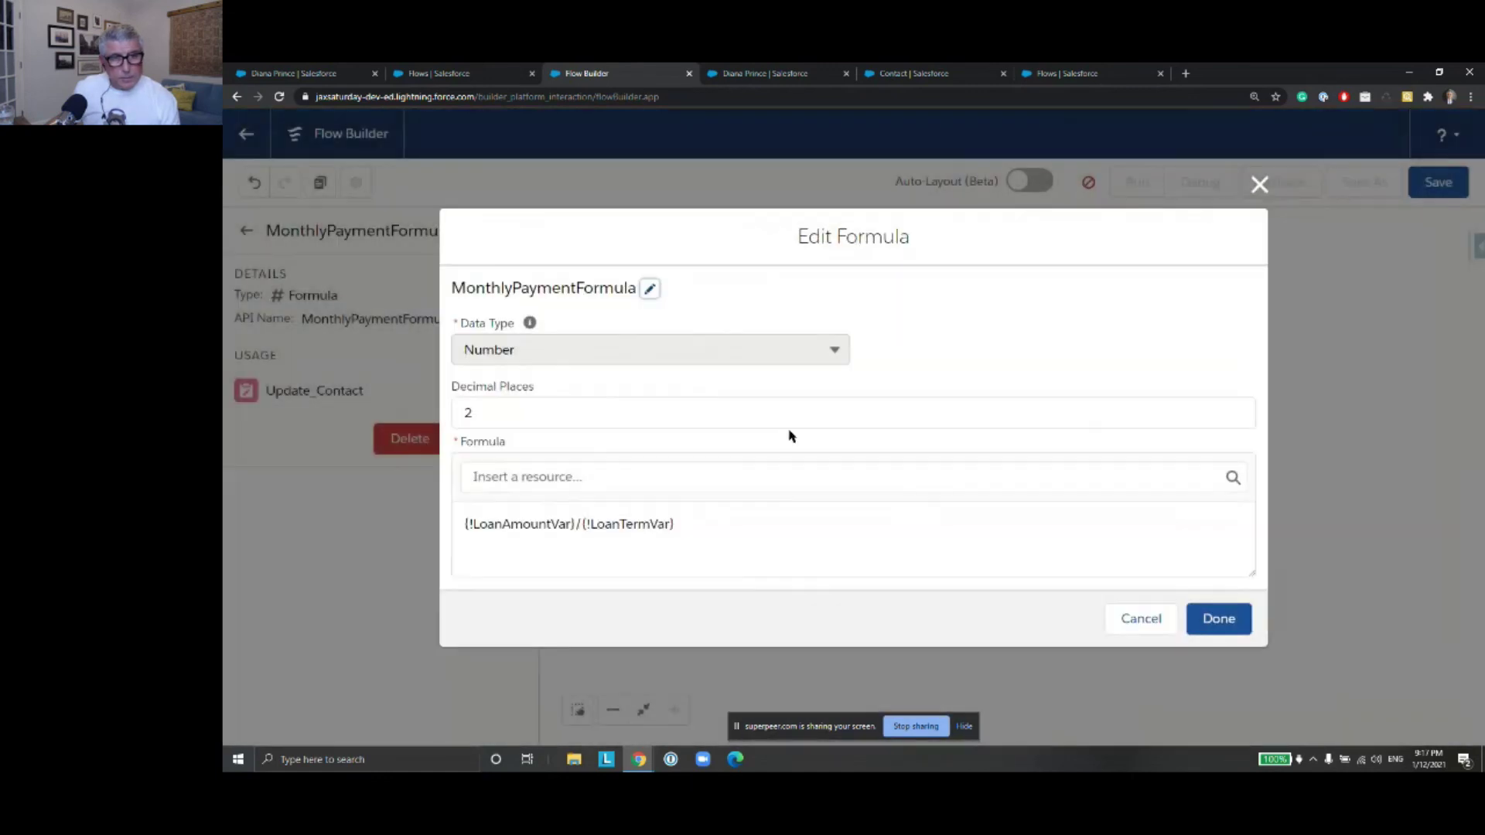
pyautogui.moveTo(573, 525); pyautogui.dragTo(441, 522)
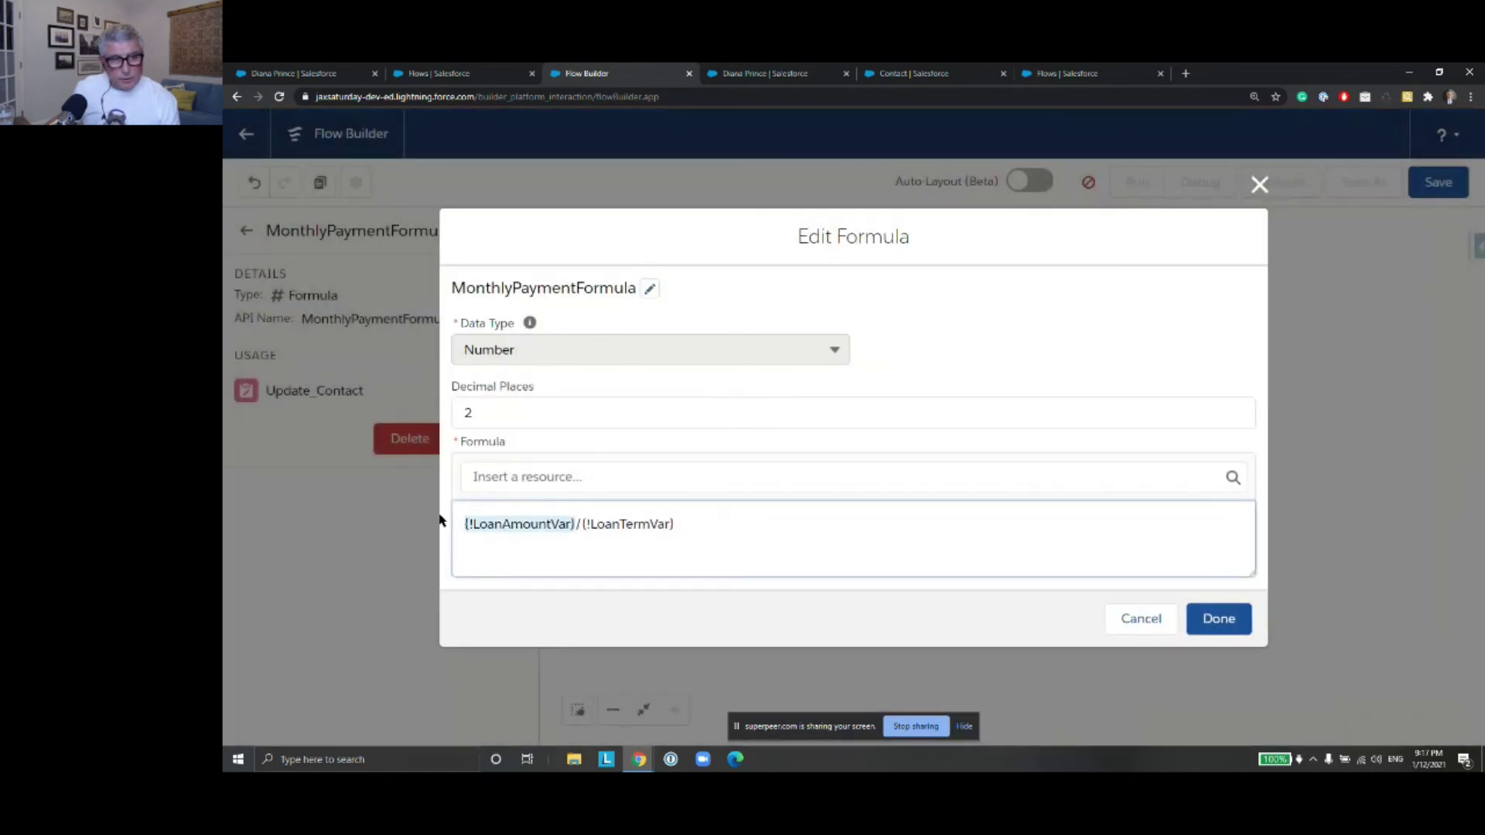
pyautogui.press('BackSpace')
pyautogui.click(509, 478)
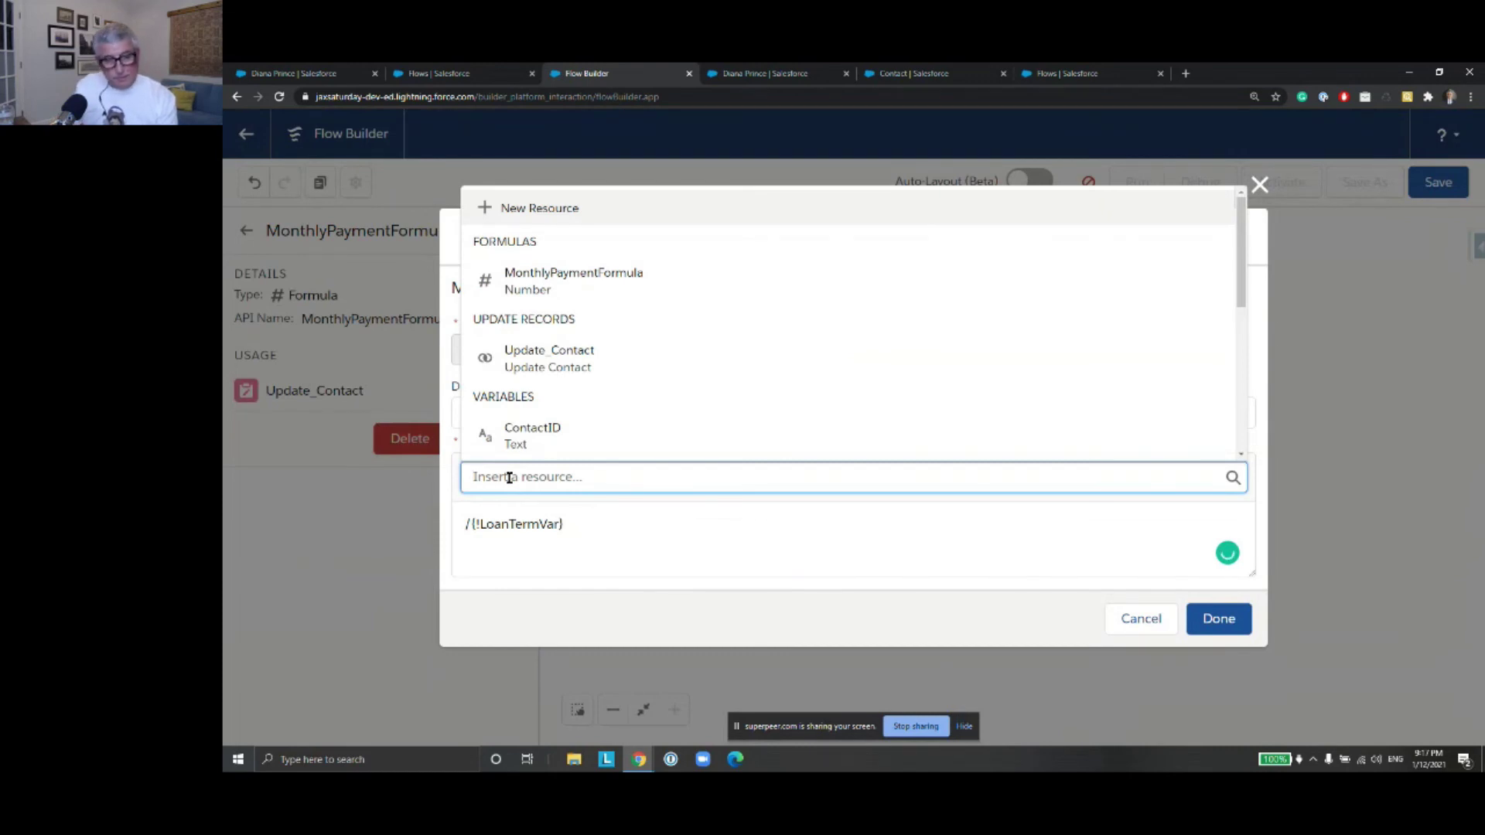
pyautogui.write('record')
pyautogui.moveTo(538, 479); pyautogui.dragTo(466, 472)
pyautogui.press('BackSpace')
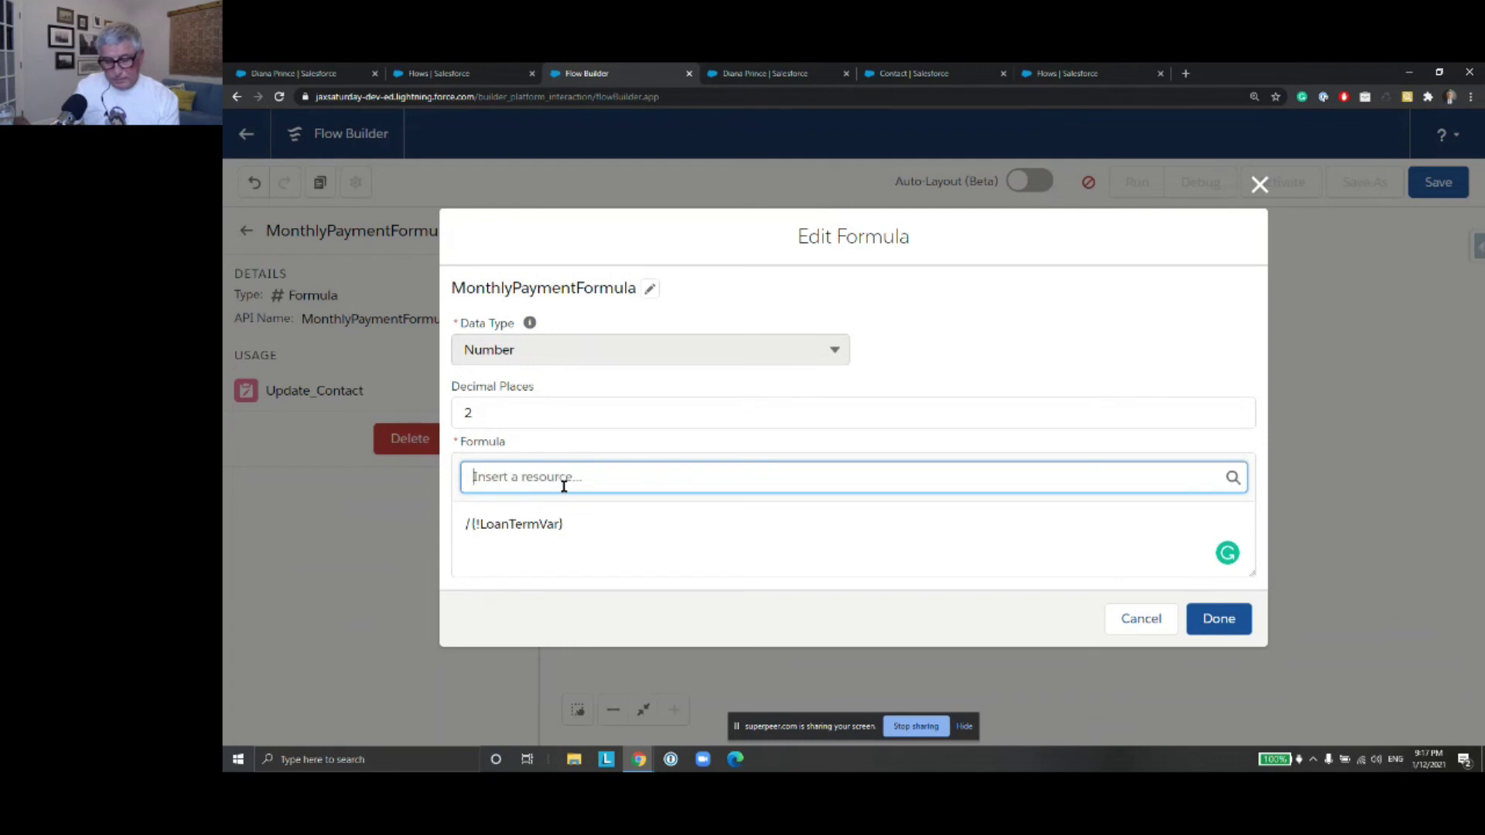
pyautogui.write('re')
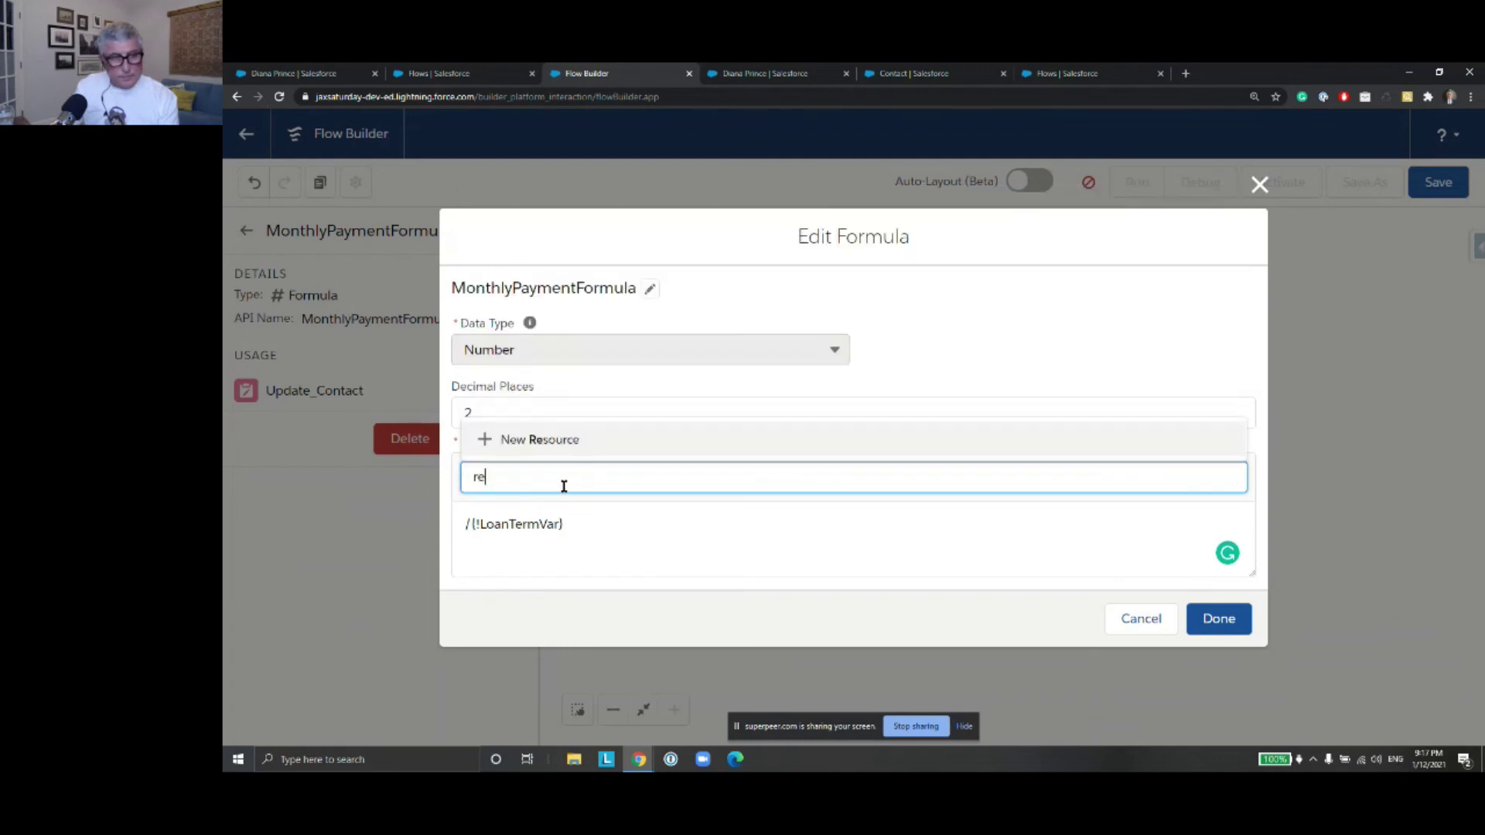
pyautogui.press('BackSpace')
pyautogui.press('BackSpace')
pyautogui.write('re')
pyautogui.press('BackSpace')
pyautogui.press('BackSpace')
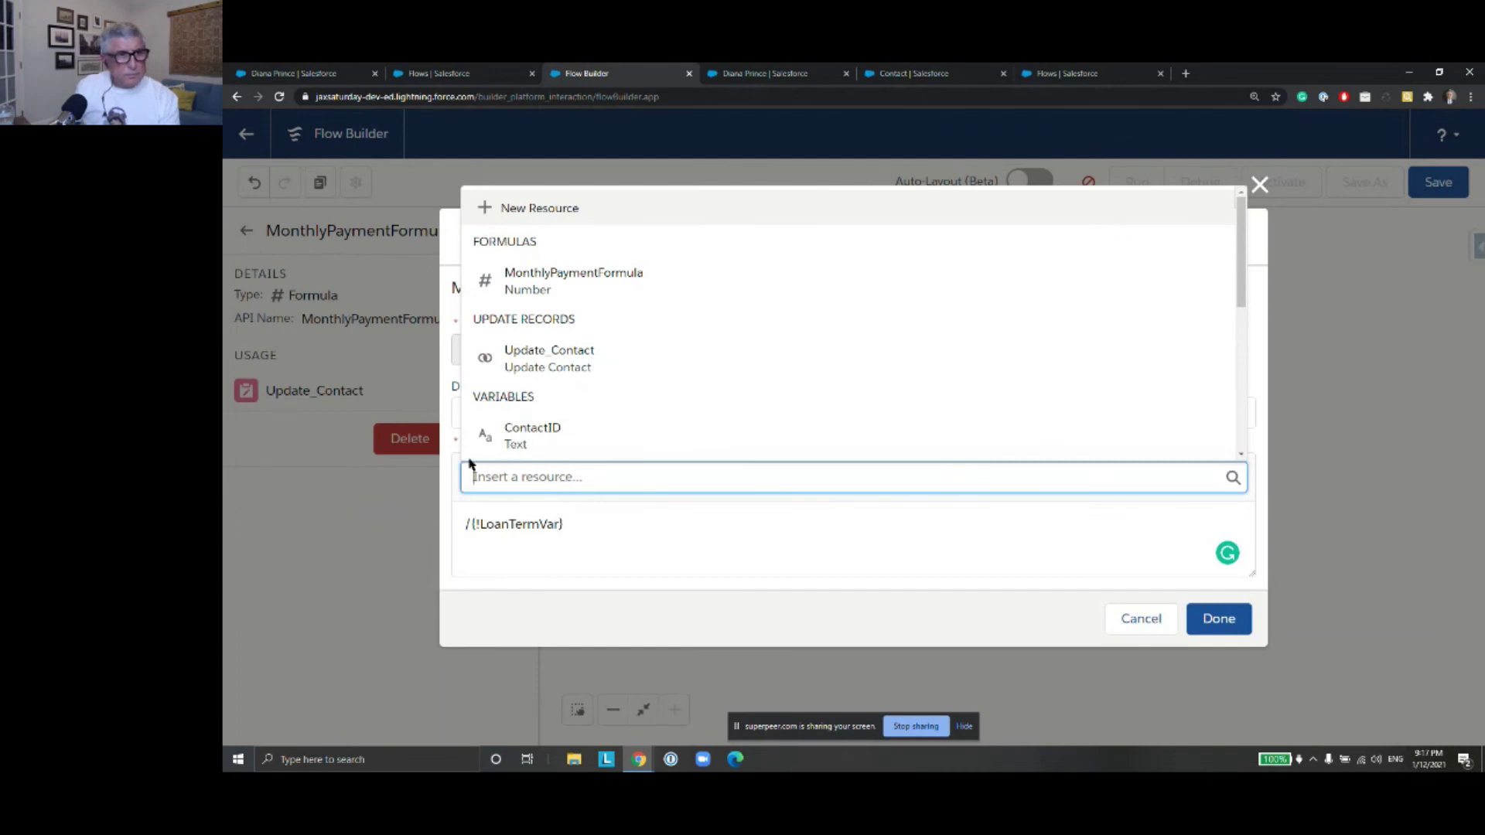
pyautogui.click(1142, 618)
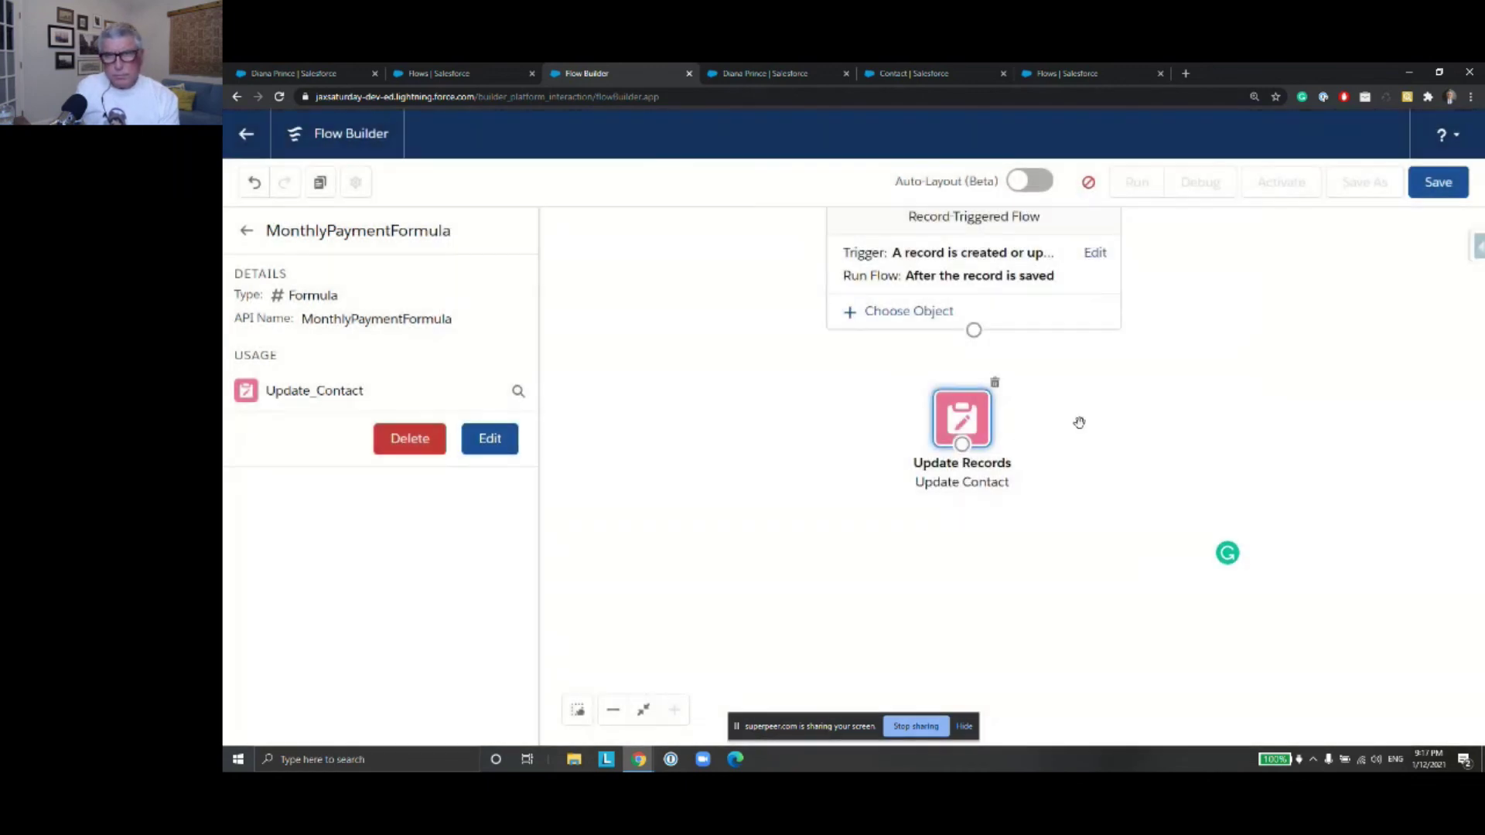
# Set Contact as the object that triggers the flow
pyautogui.click(928, 317)
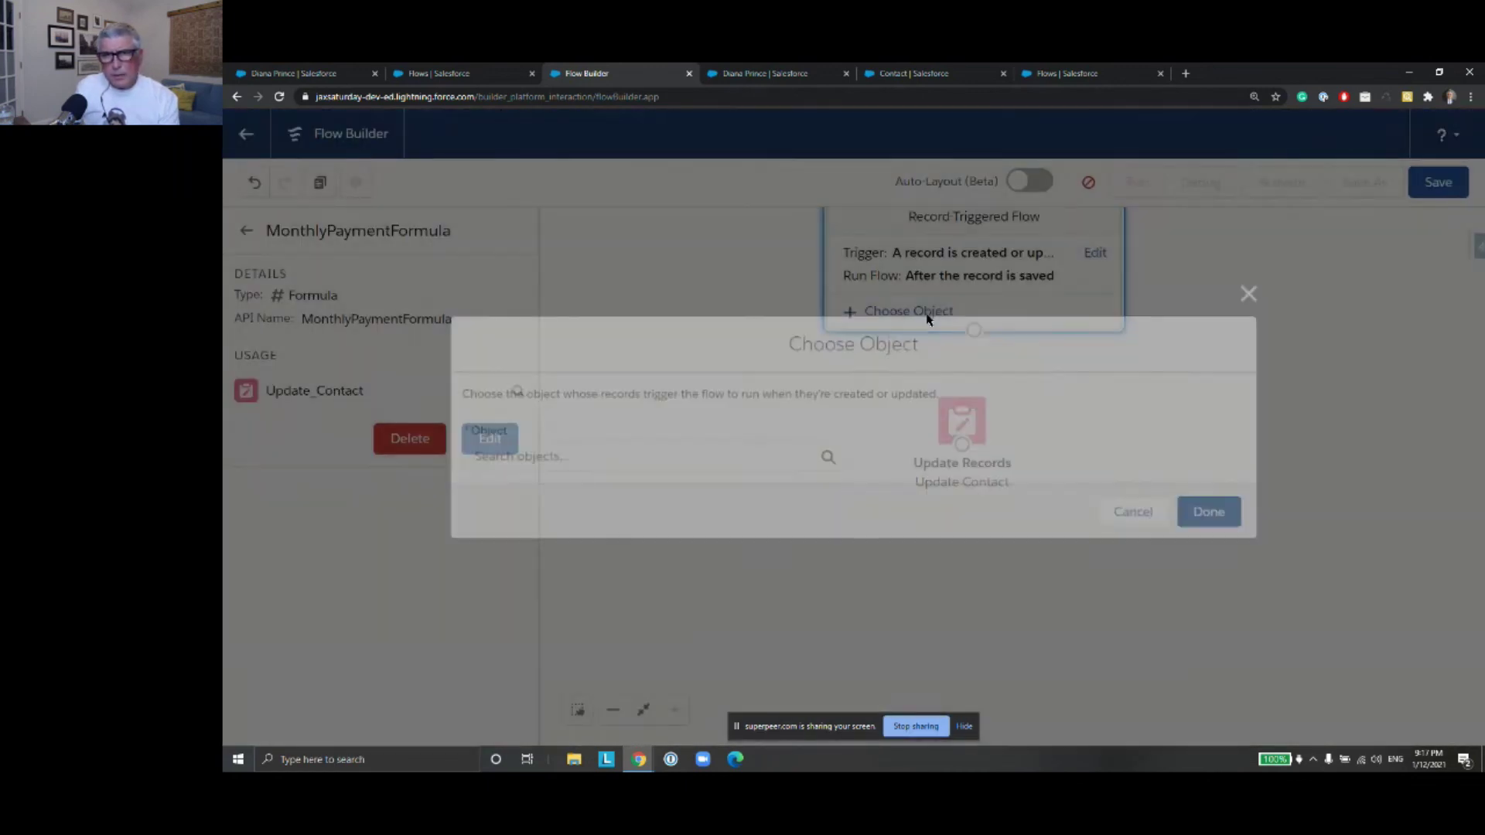
pyautogui.click(633, 459)
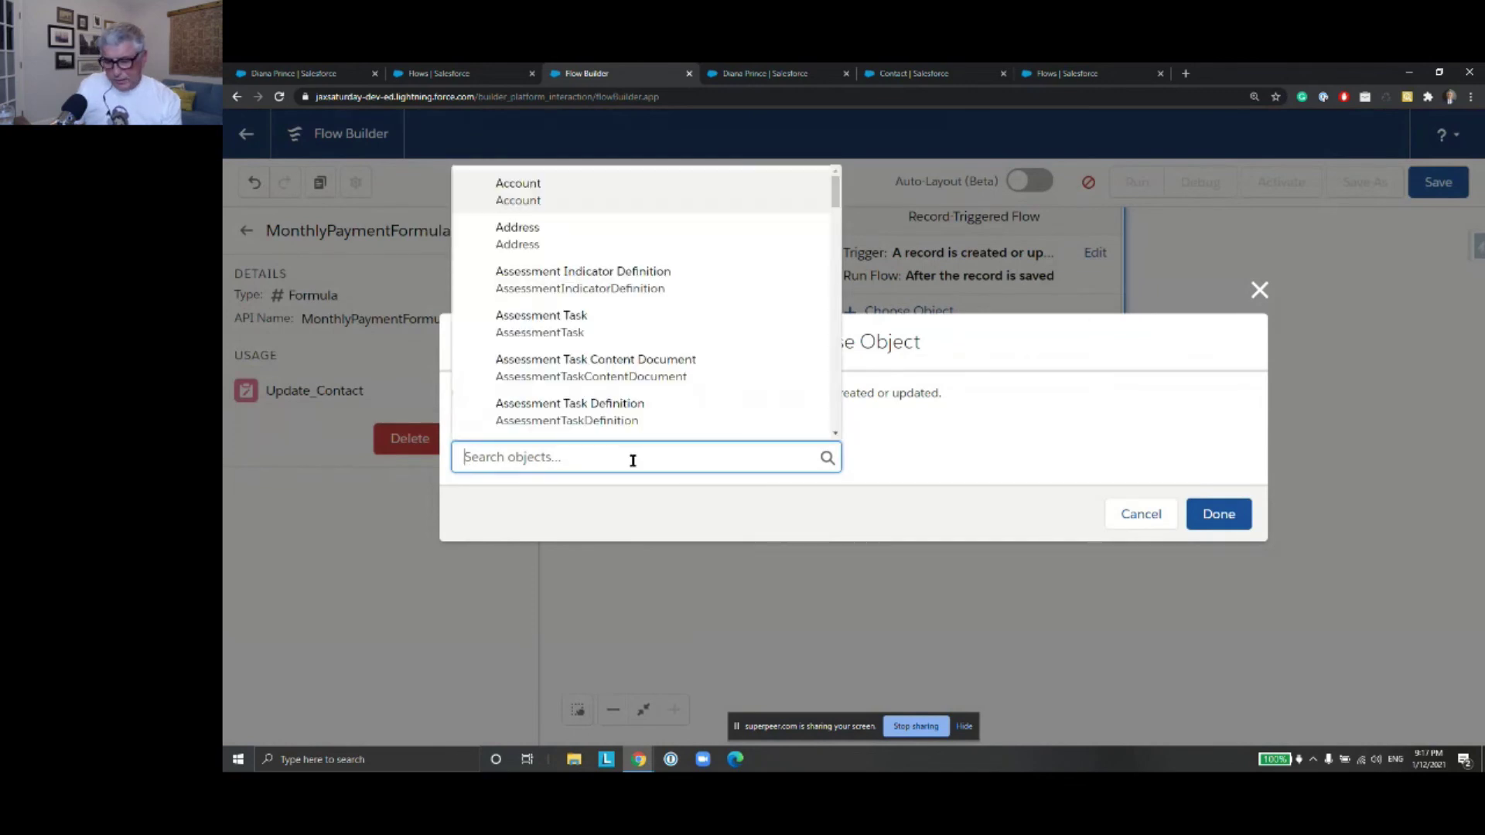
pyautogui.write('Conta')
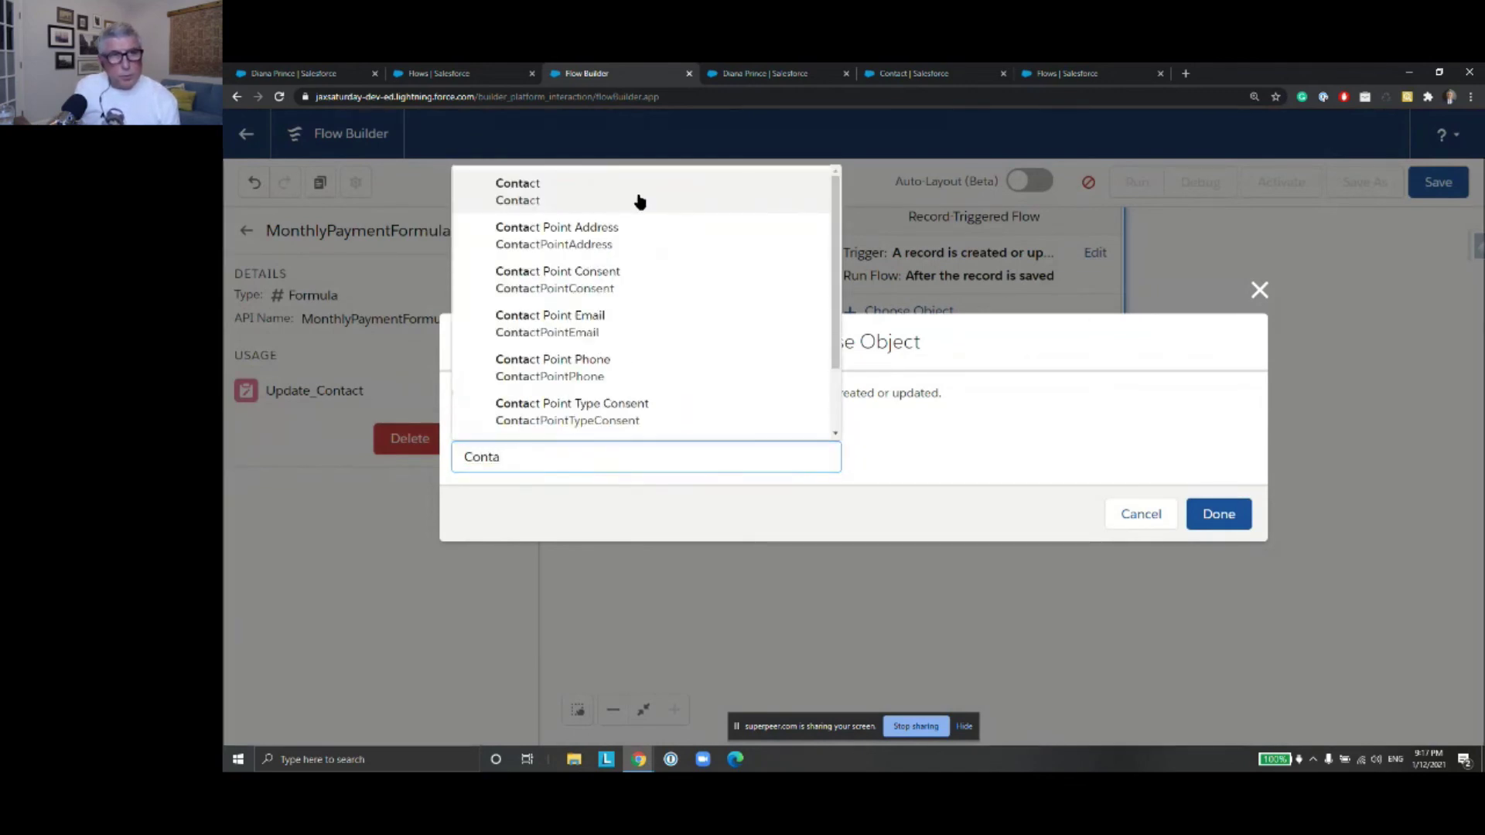
pyautogui.click(638, 199)
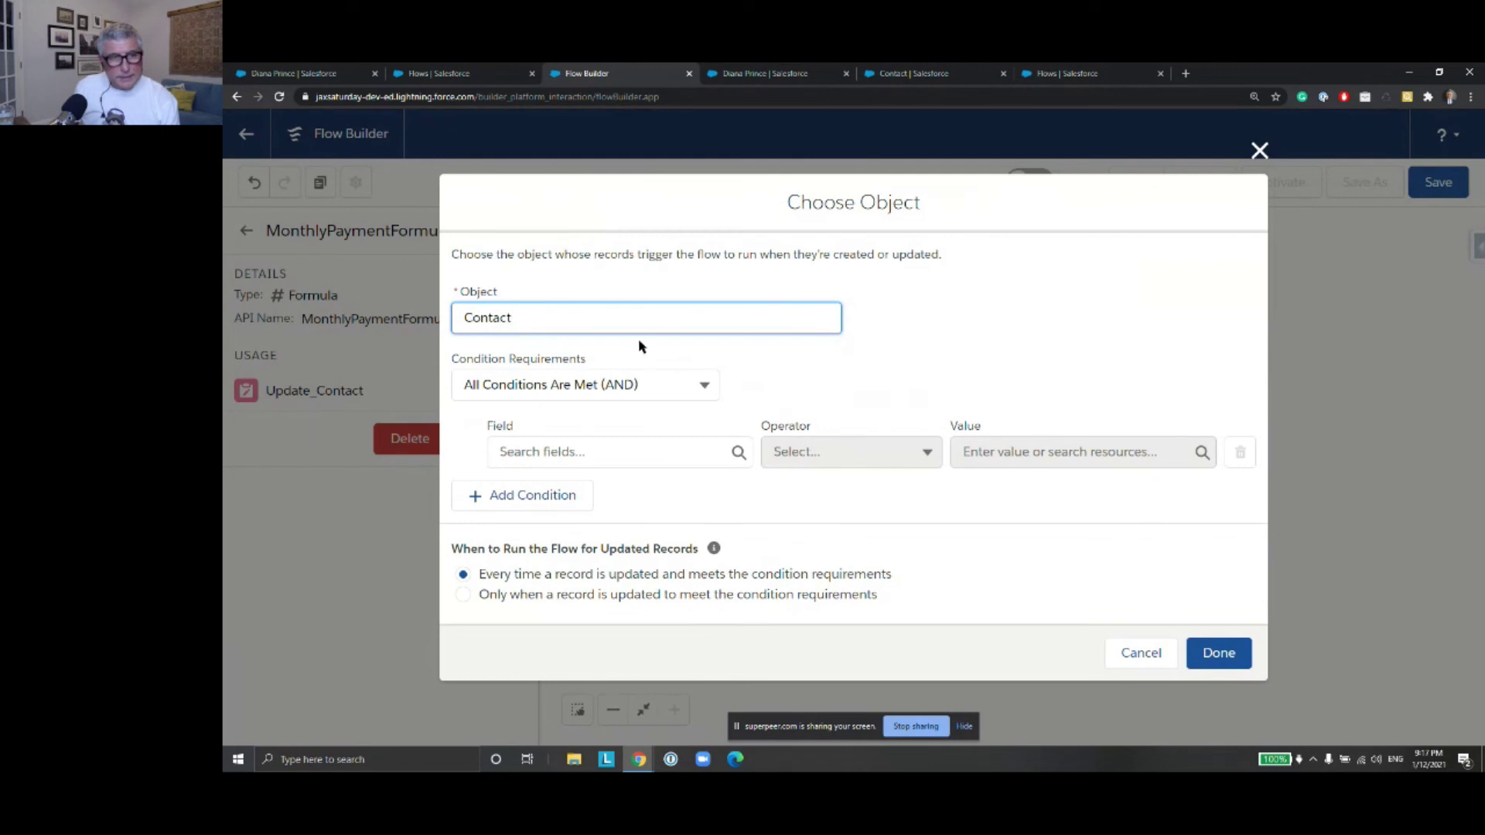
# Add the entry condition Loan_Amount__c Is Null False
pyautogui.click(563, 453)
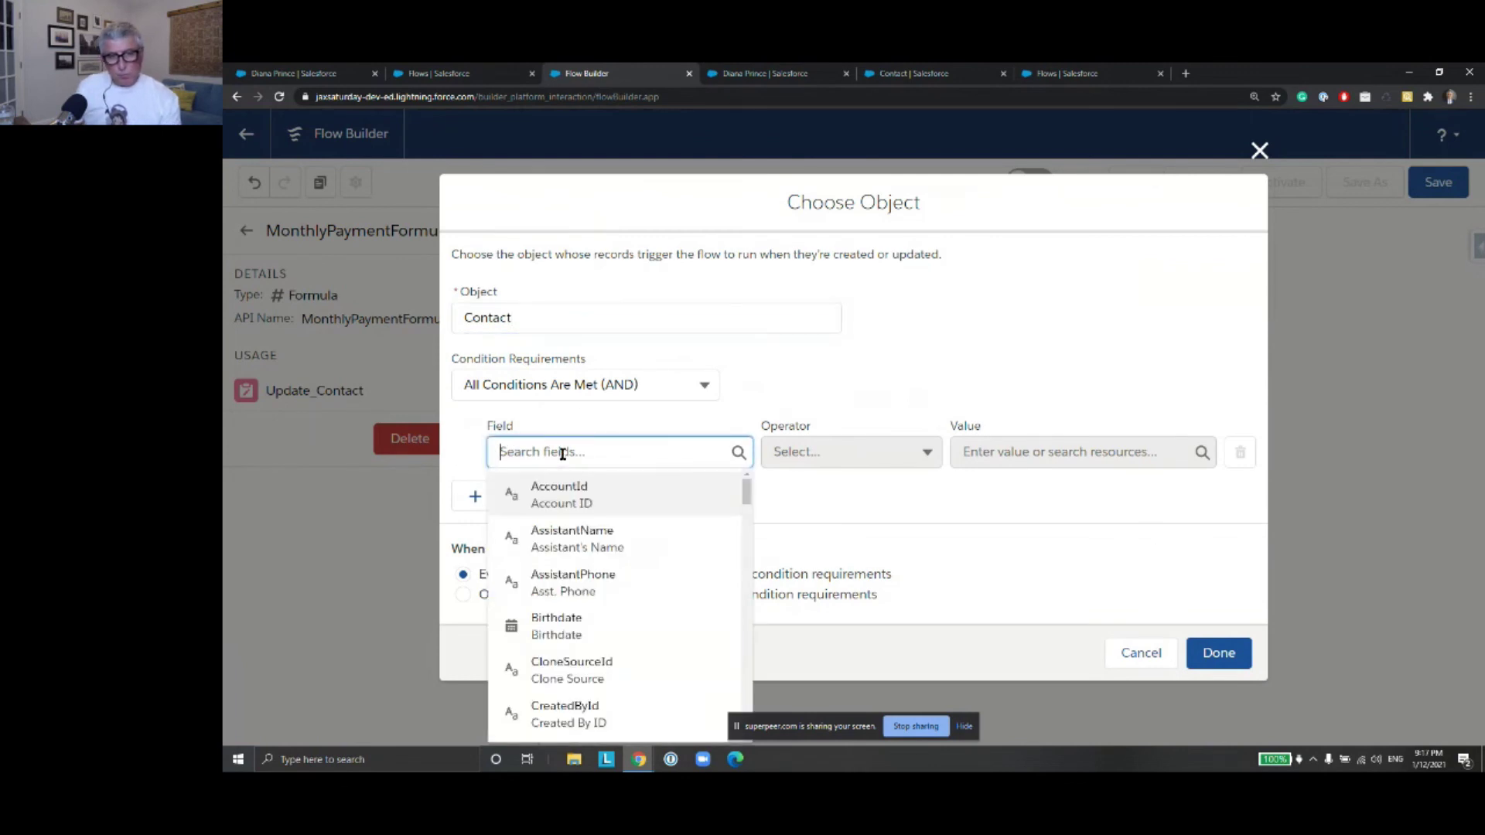
pyautogui.write('Loan')
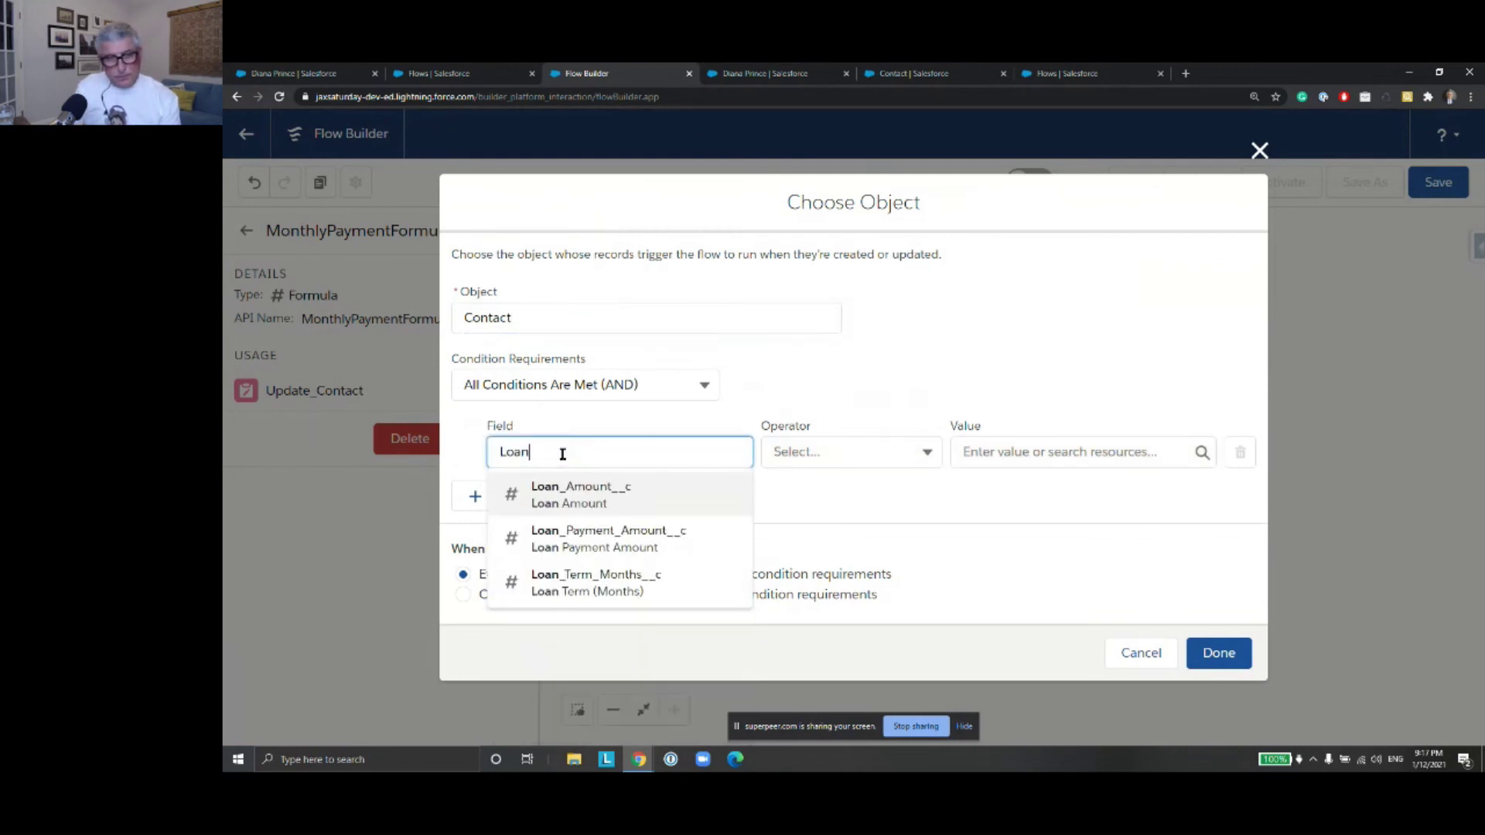
pyautogui.click(611, 497)
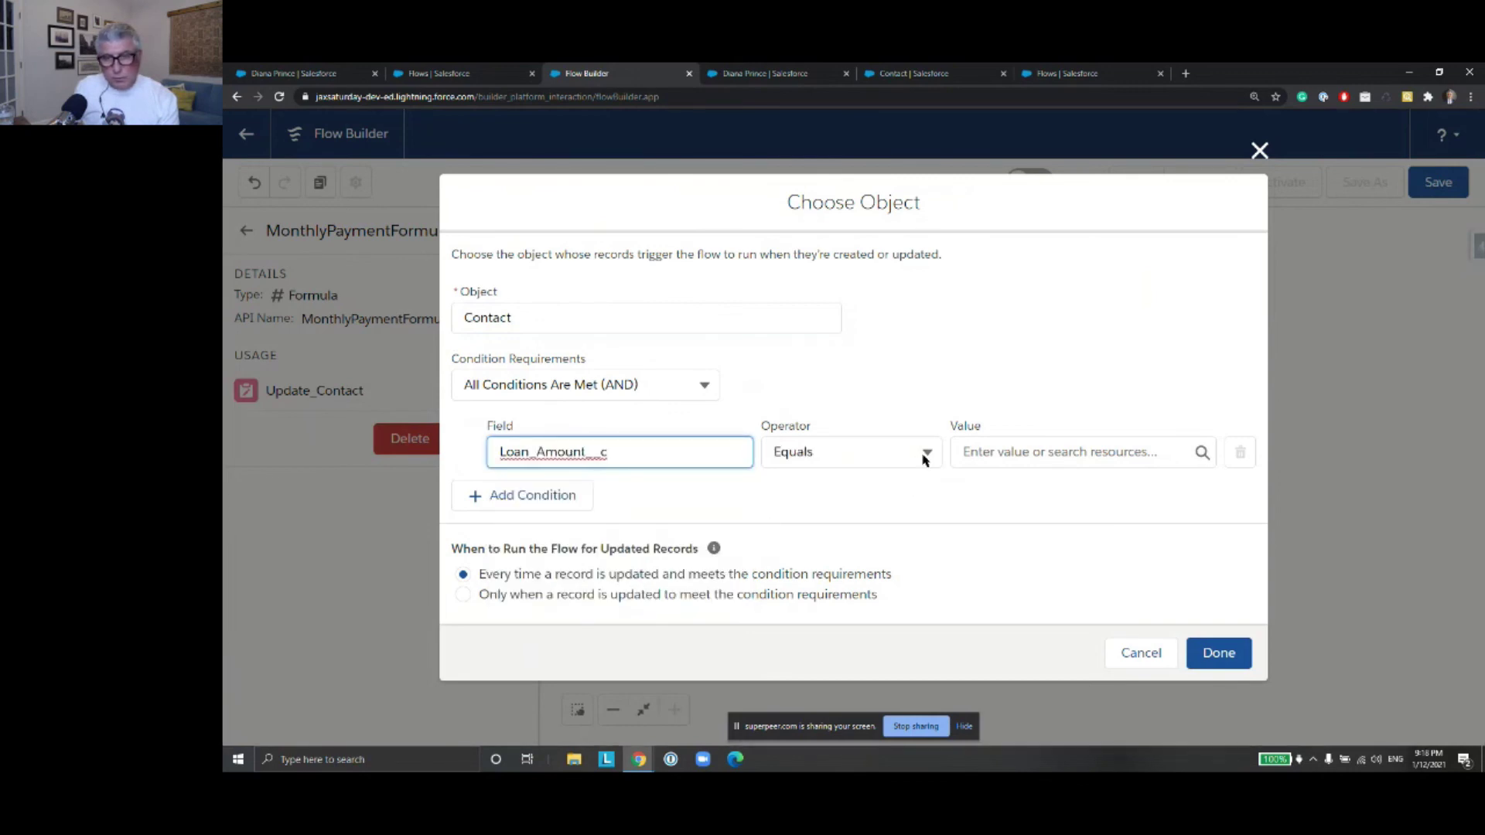
pyautogui.click(925, 459)
pyautogui.click(878, 696)
pyautogui.click(1012, 451)
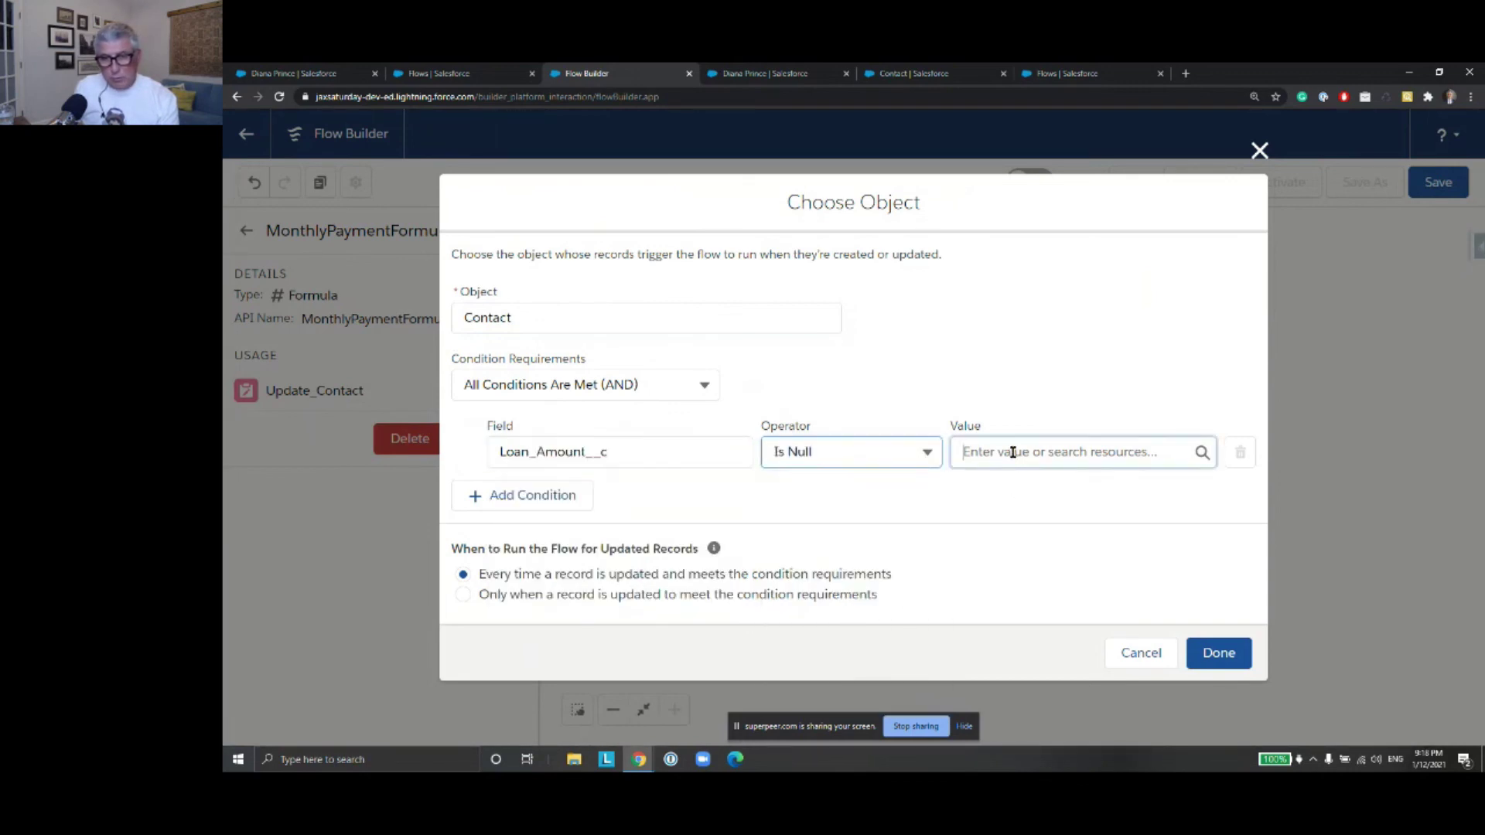
pyautogui.write('False')
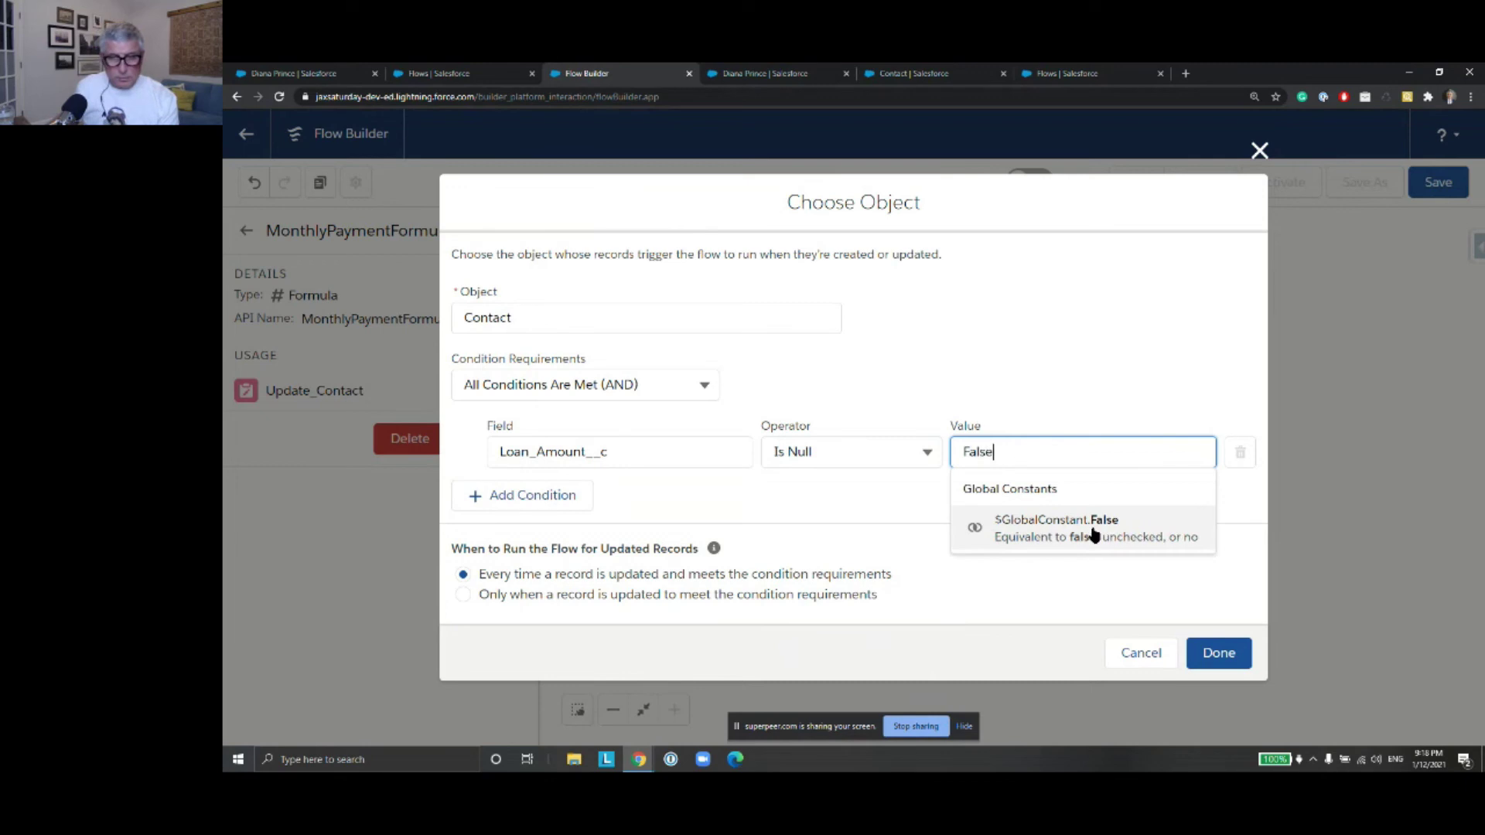
pyautogui.click(1092, 532)
# Add a second condition Loan_Term_Months__c Is Null False and confirm the start settings
pyautogui.click(572, 496)
pyautogui.click(560, 489)
pyautogui.write('Loan')
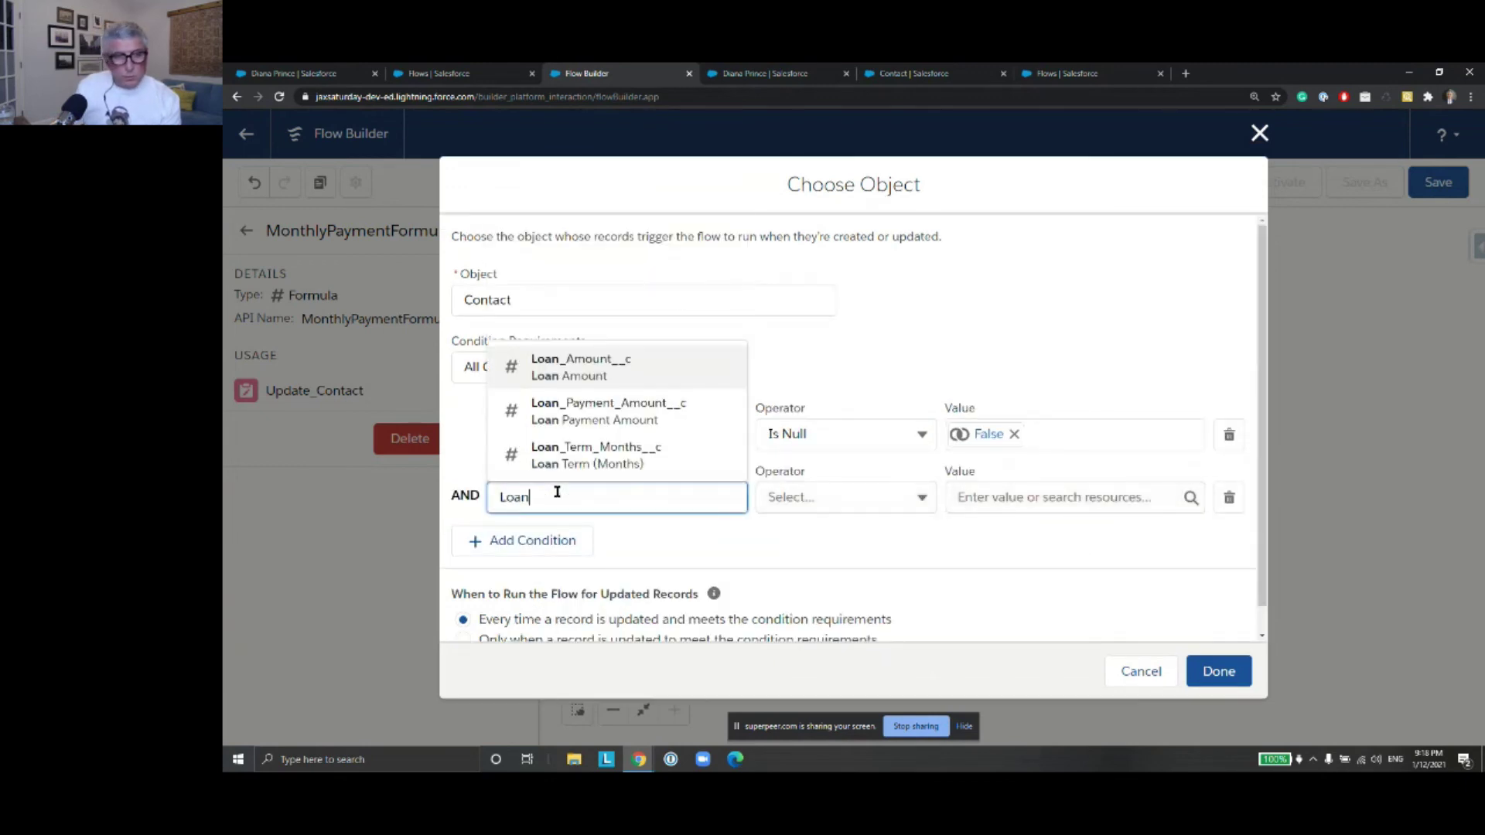
pyautogui.click(600, 461)
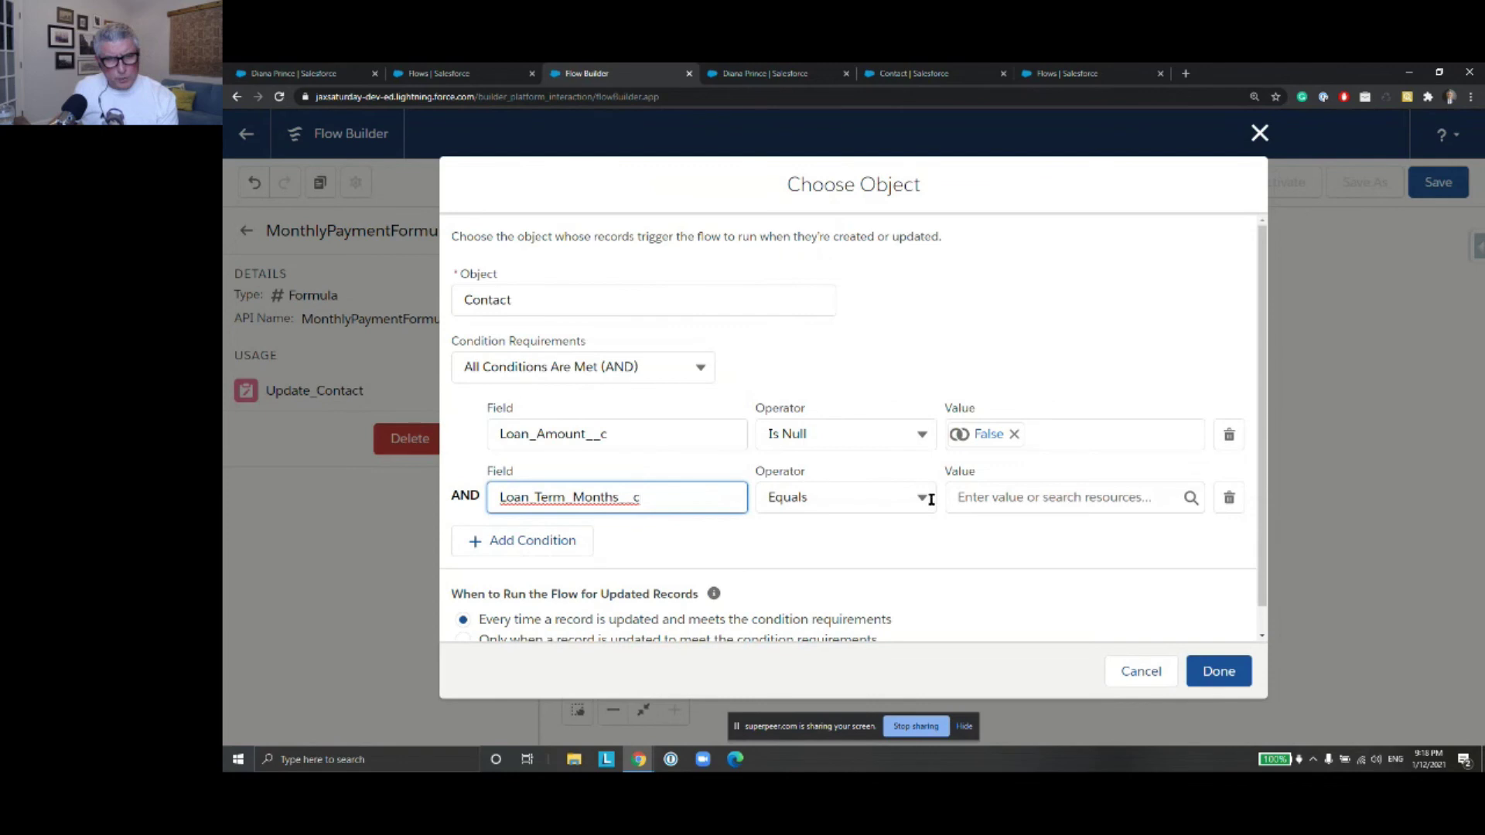
pyautogui.click(931, 499)
pyautogui.click(908, 461)
pyautogui.click(979, 496)
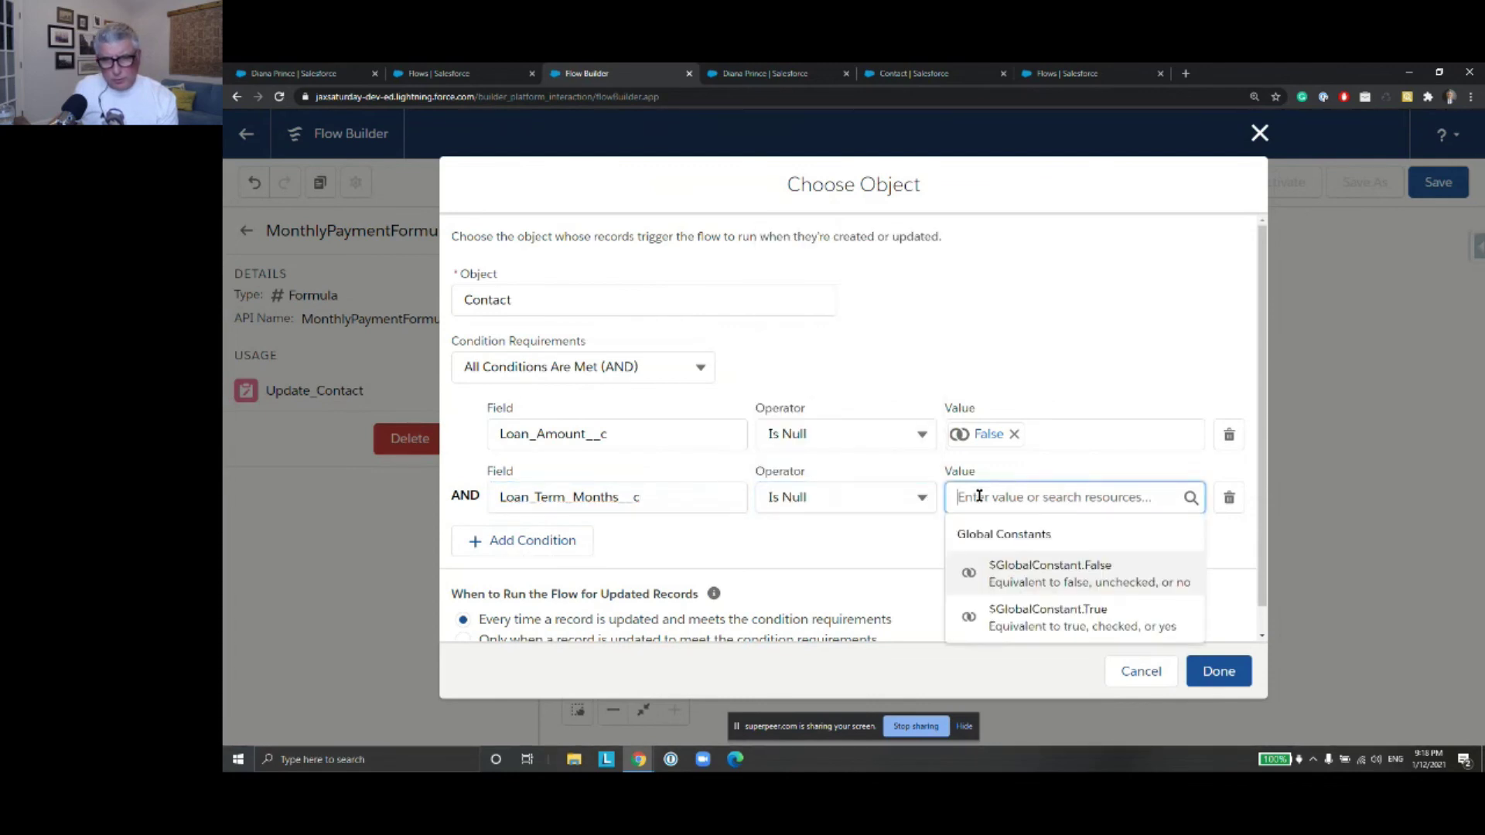
pyautogui.write('False')
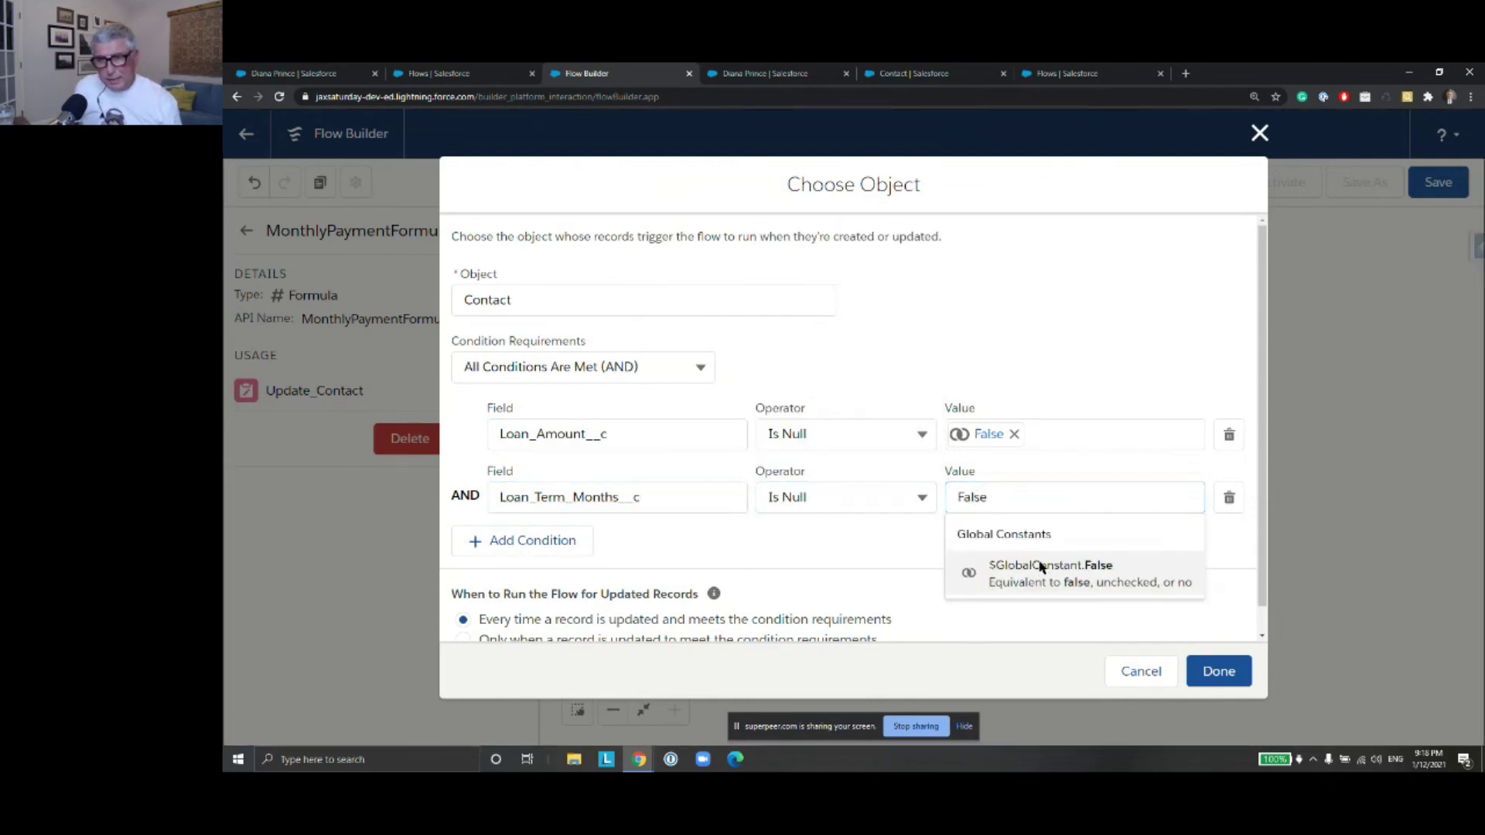
pyautogui.click(1037, 566)
pyautogui.click(1219, 671)
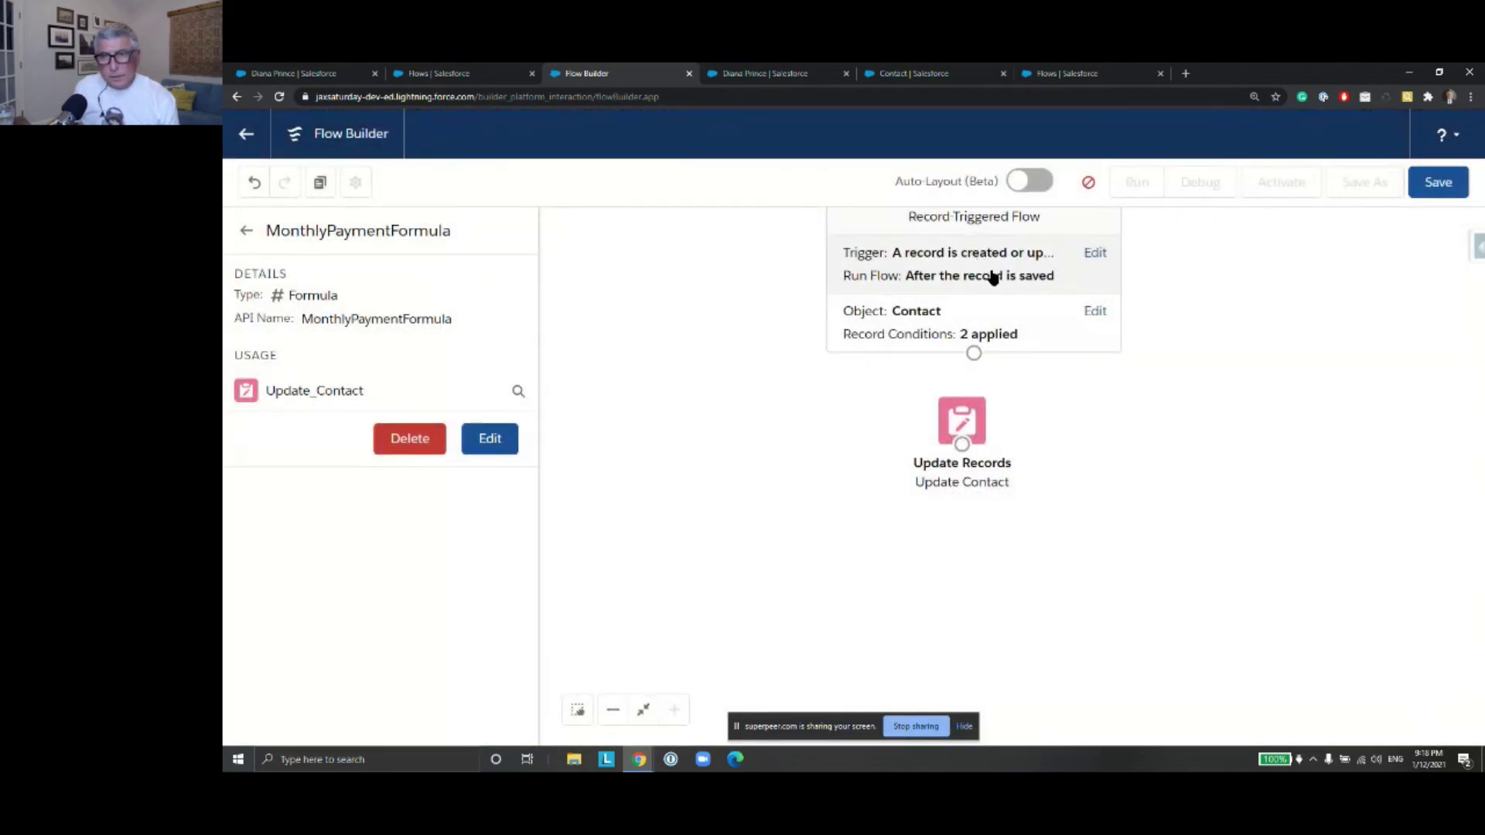
# Replace {!LoanAmountVar} in MonthlyPaymentFormula with {!$Record.Loan_Amount__c}
pyautogui.click(991, 272)
pyautogui.click(1259, 191)
pyautogui.click(969, 446)
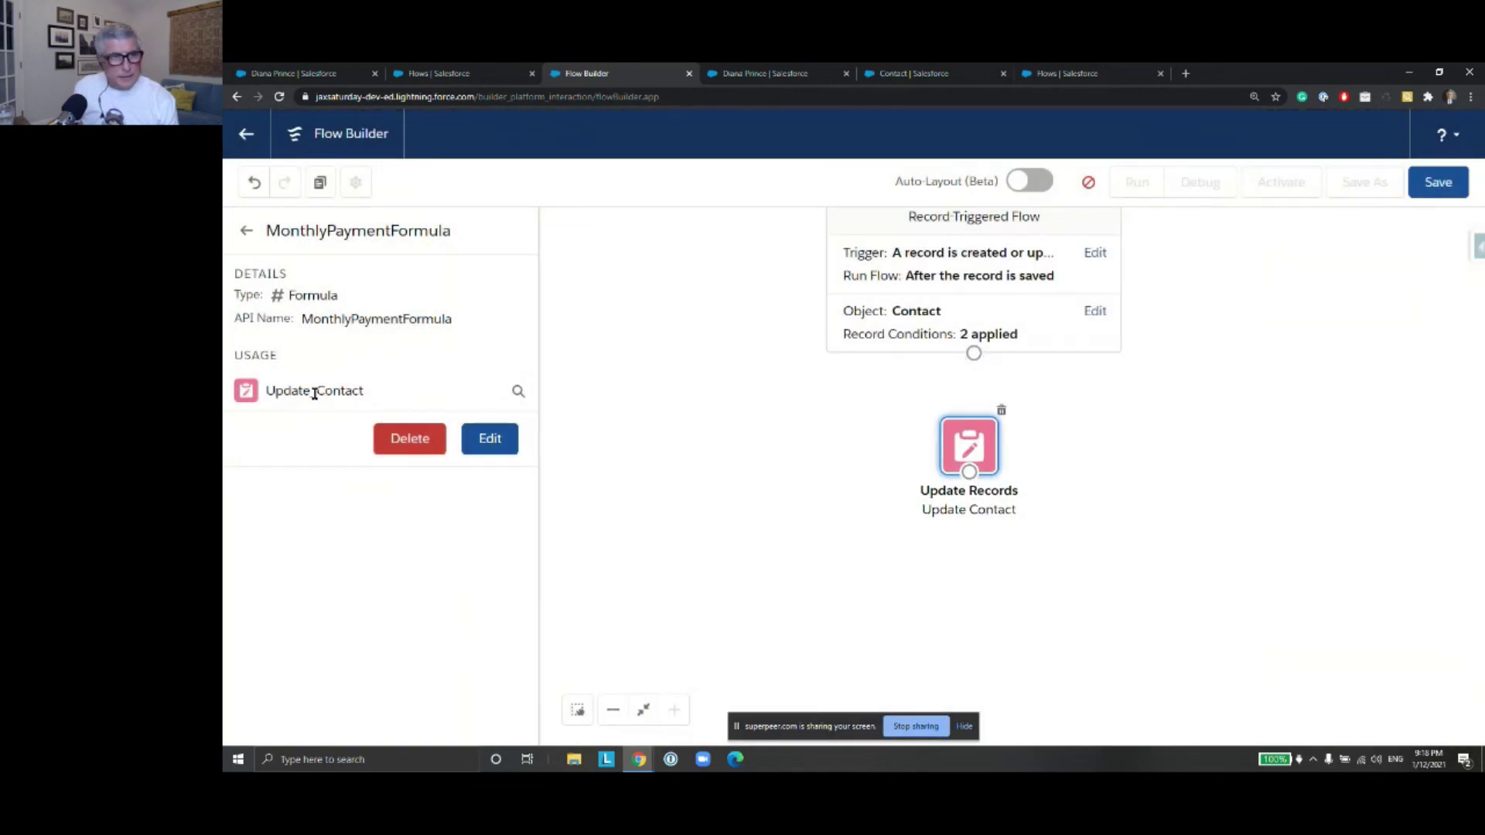
pyautogui.click(492, 439)
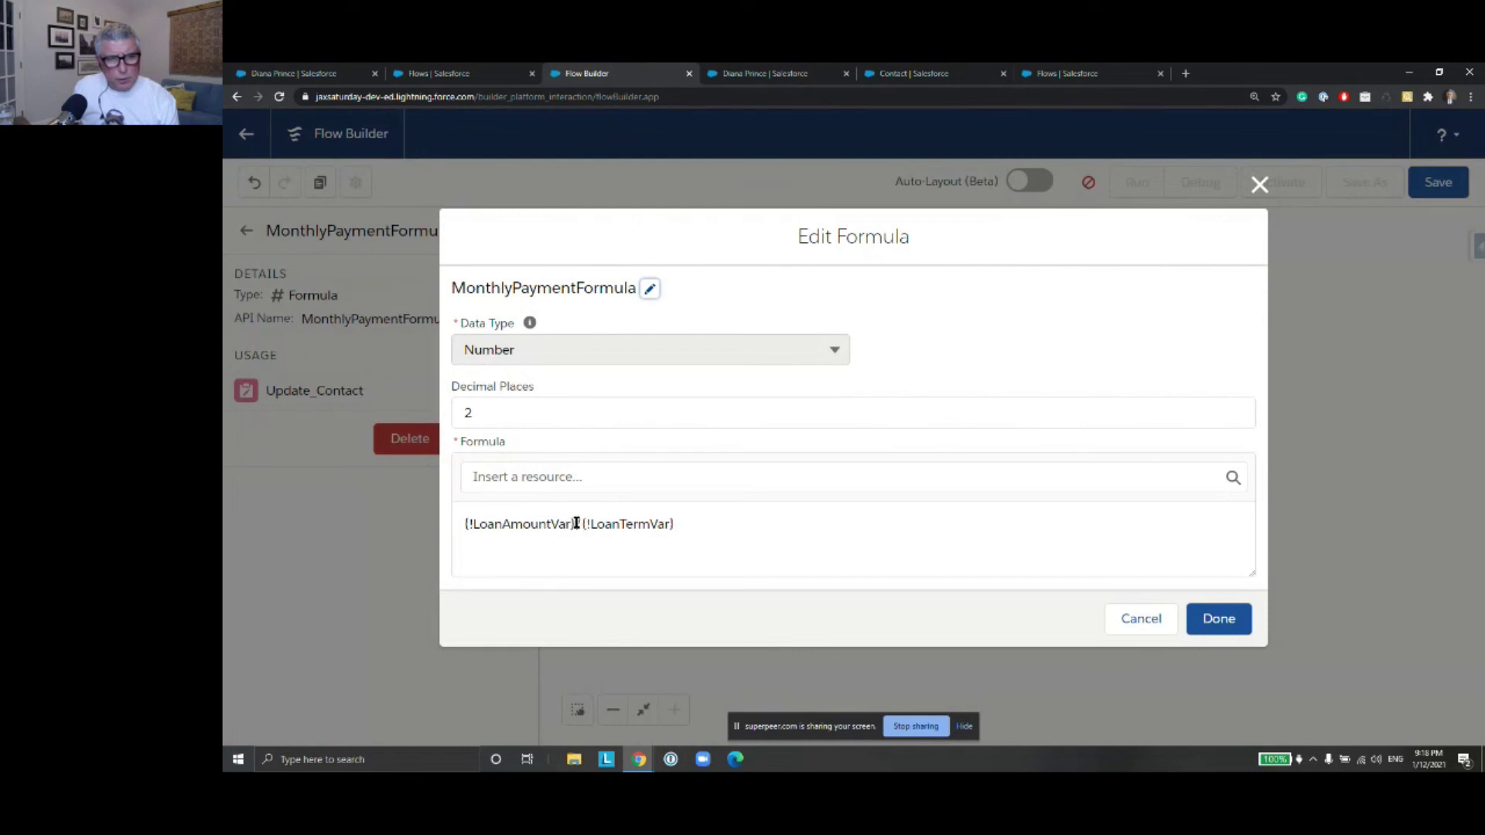
pyautogui.moveTo(576, 524); pyautogui.dragTo(461, 521)
pyautogui.press('BackSpace')
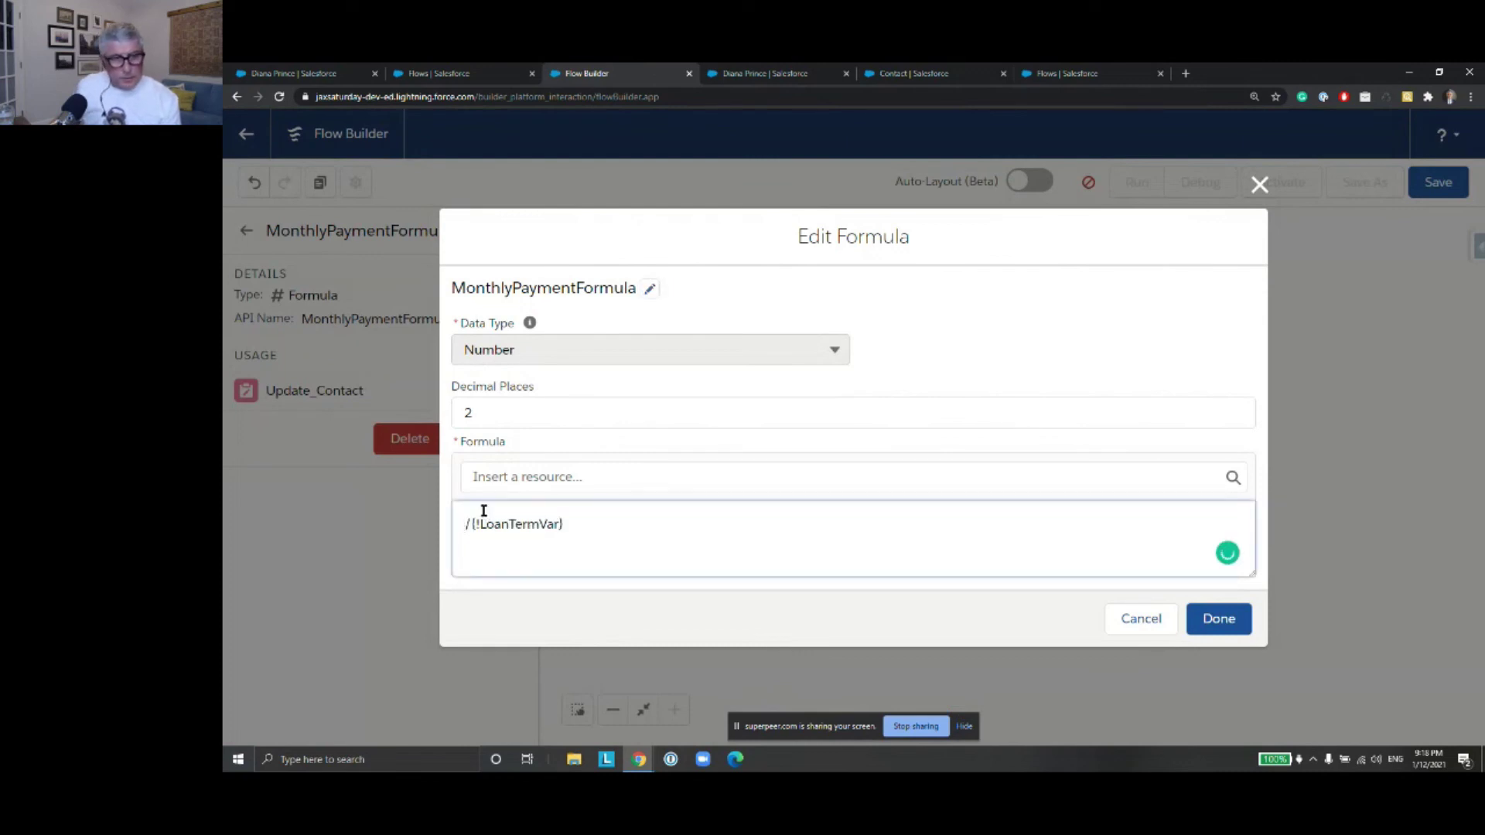
pyautogui.click(515, 477)
pyautogui.write('re')
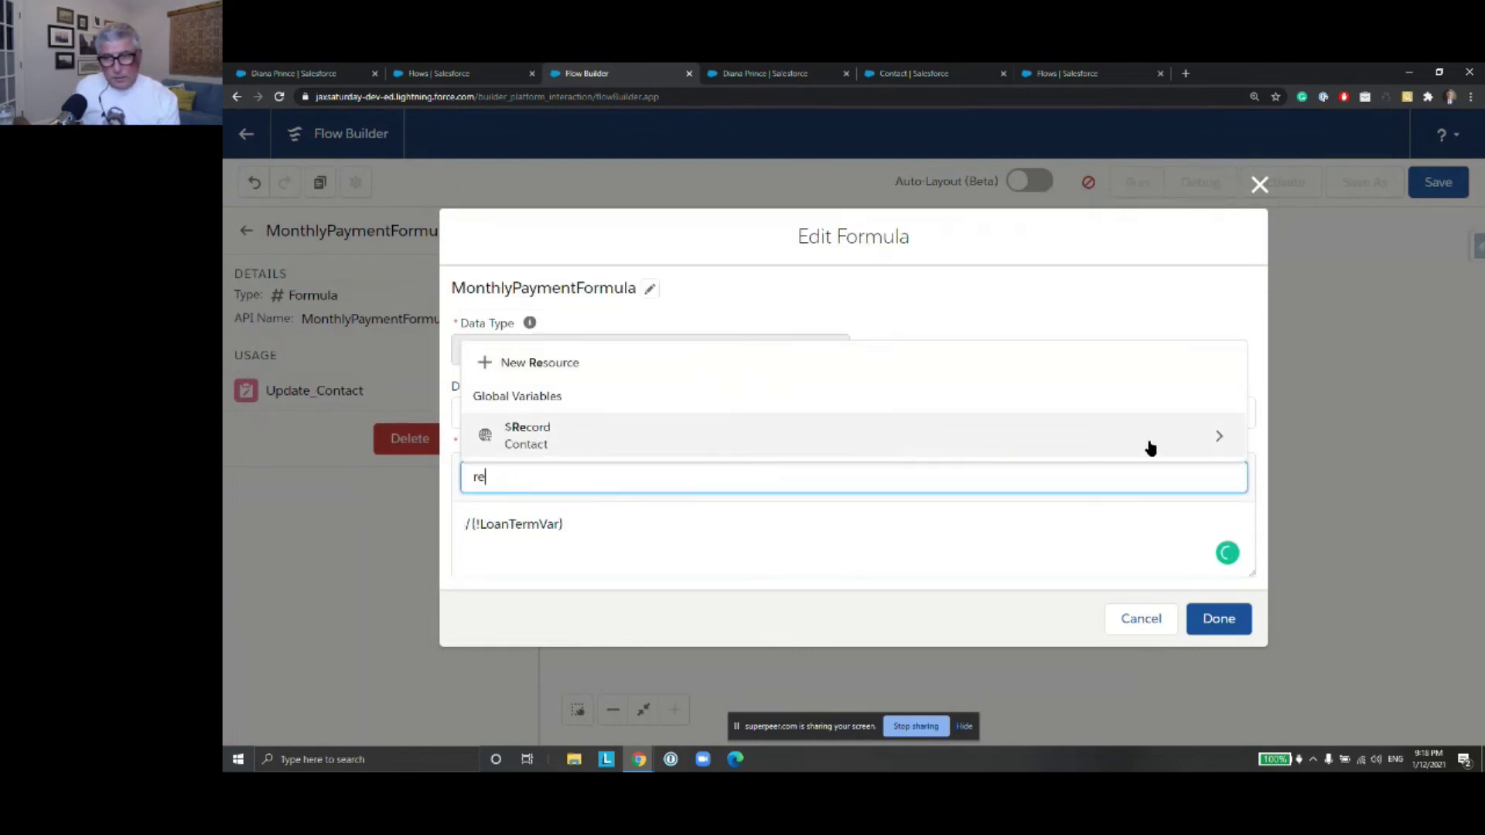
pyautogui.click(1212, 435)
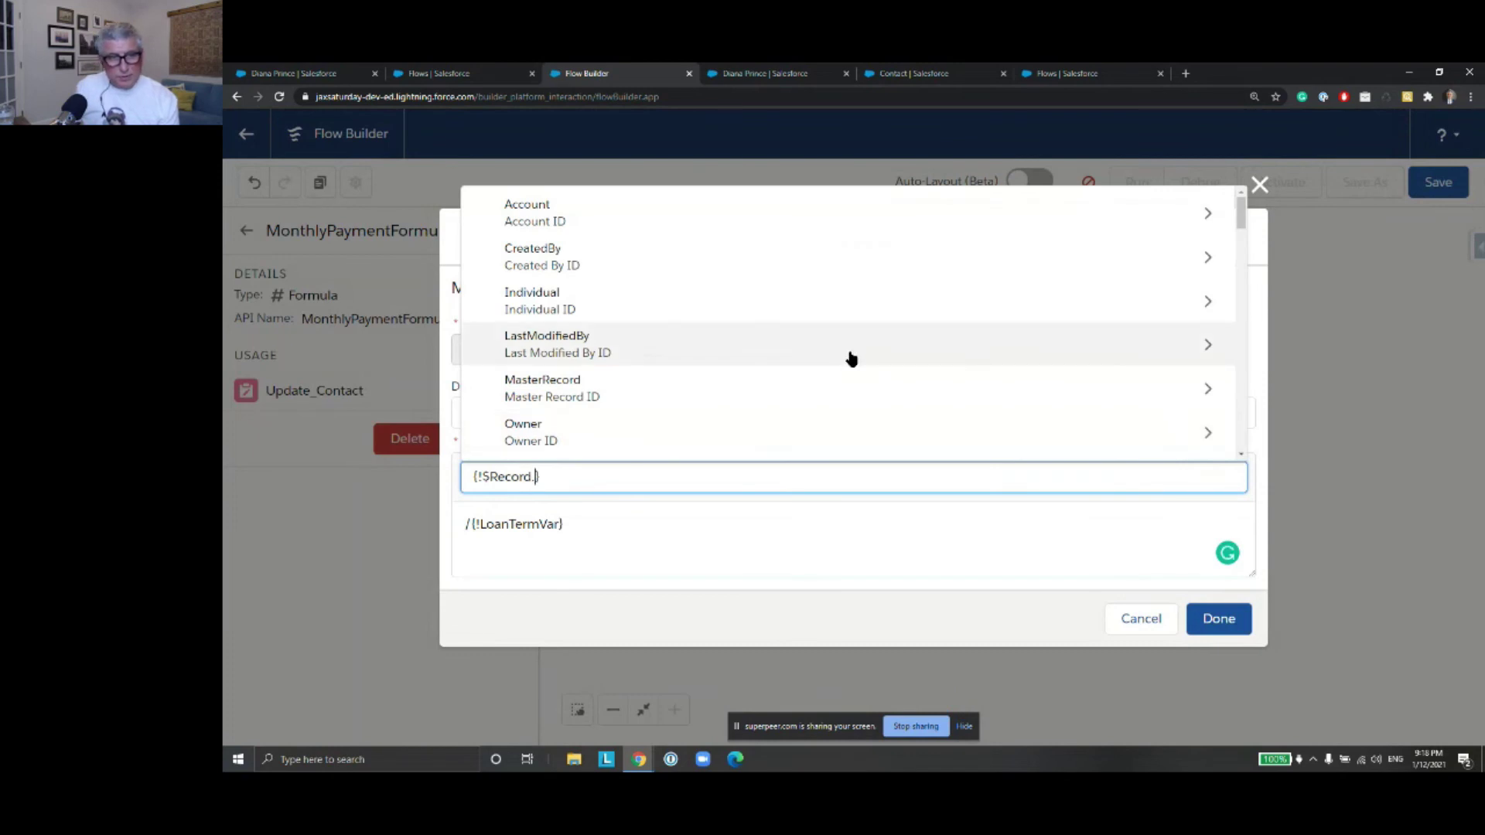
pyautogui.write('Loan')
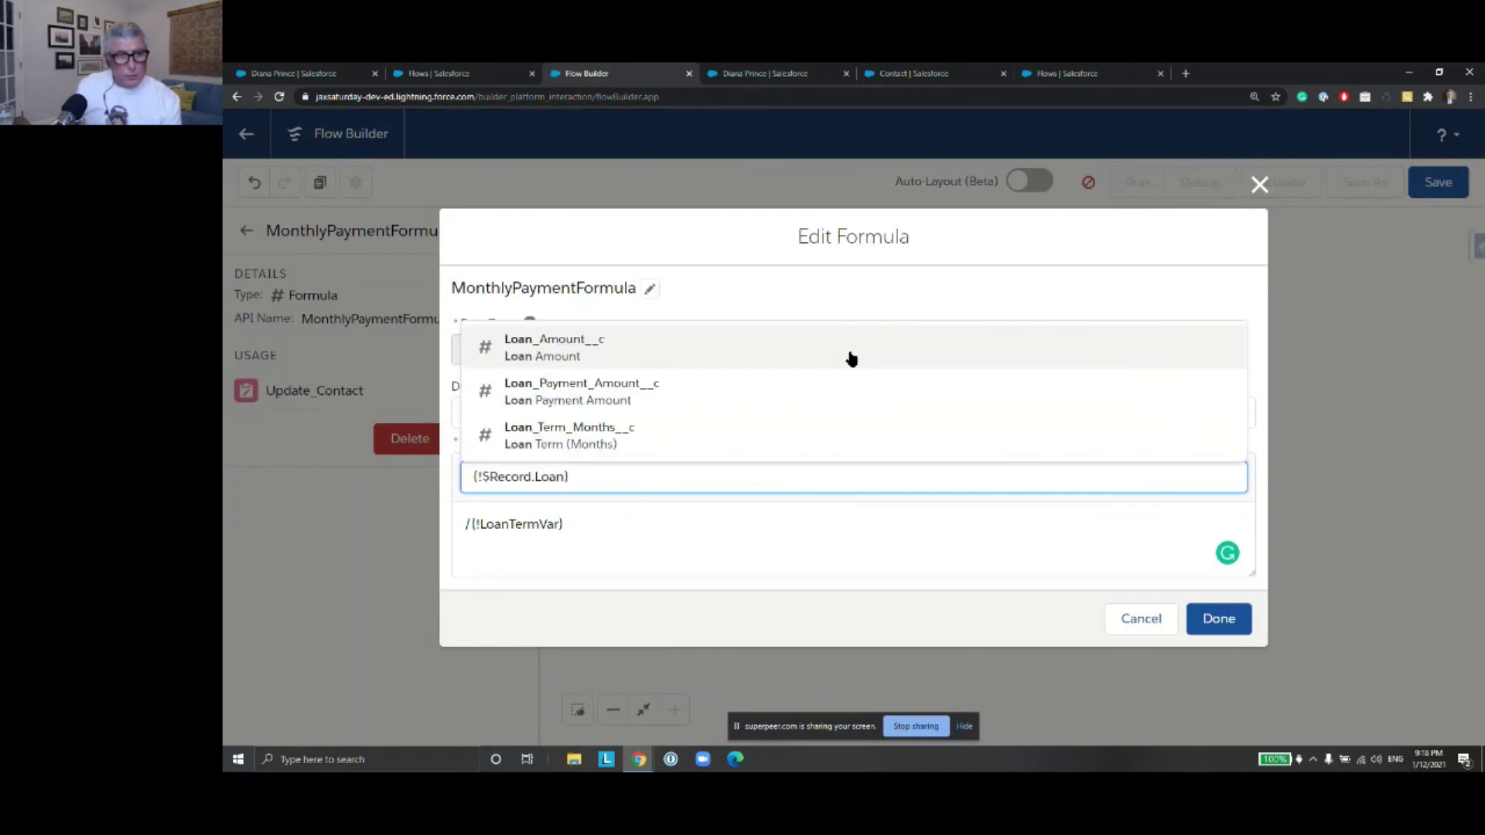
pyautogui.click(851, 358)
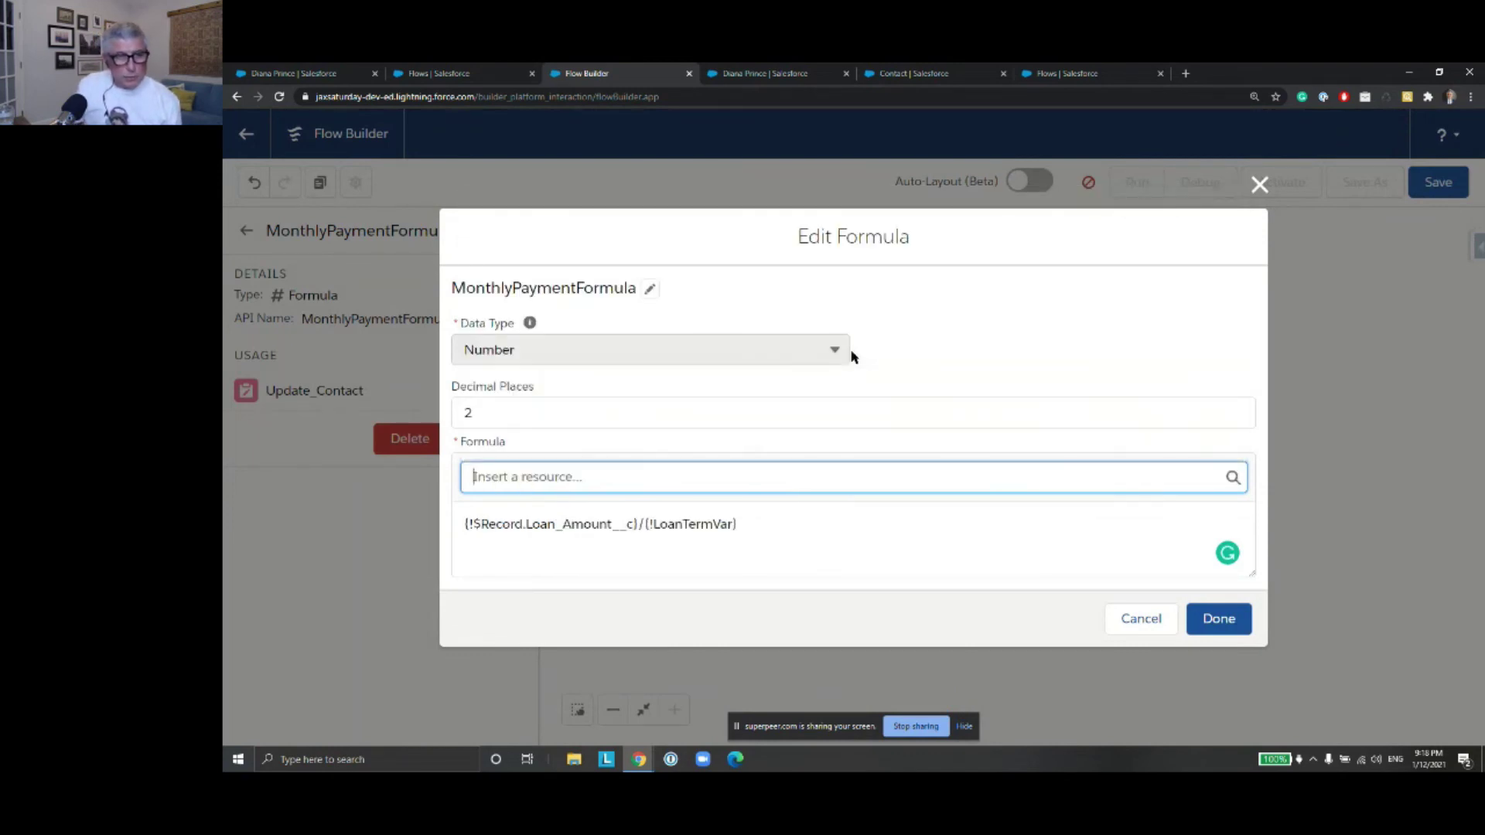
# Replace LoanTermVar with {!$Record.Loan_Term_Months__c}, confirm the formula, and connect Start to Update Contact
pyautogui.moveTo(735, 534); pyautogui.dragTo(645, 526)
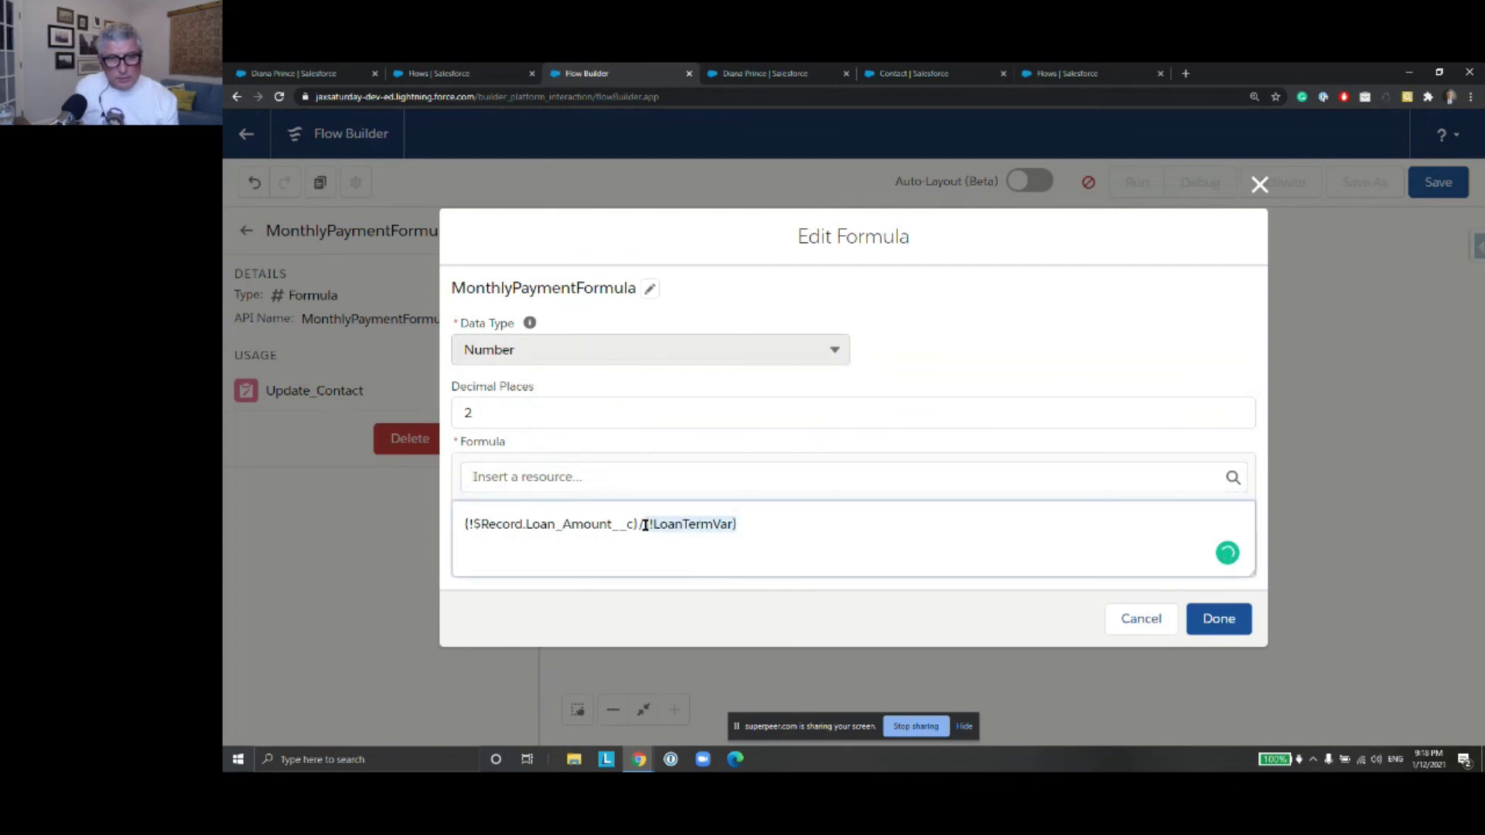
pyautogui.press('BackSpace')
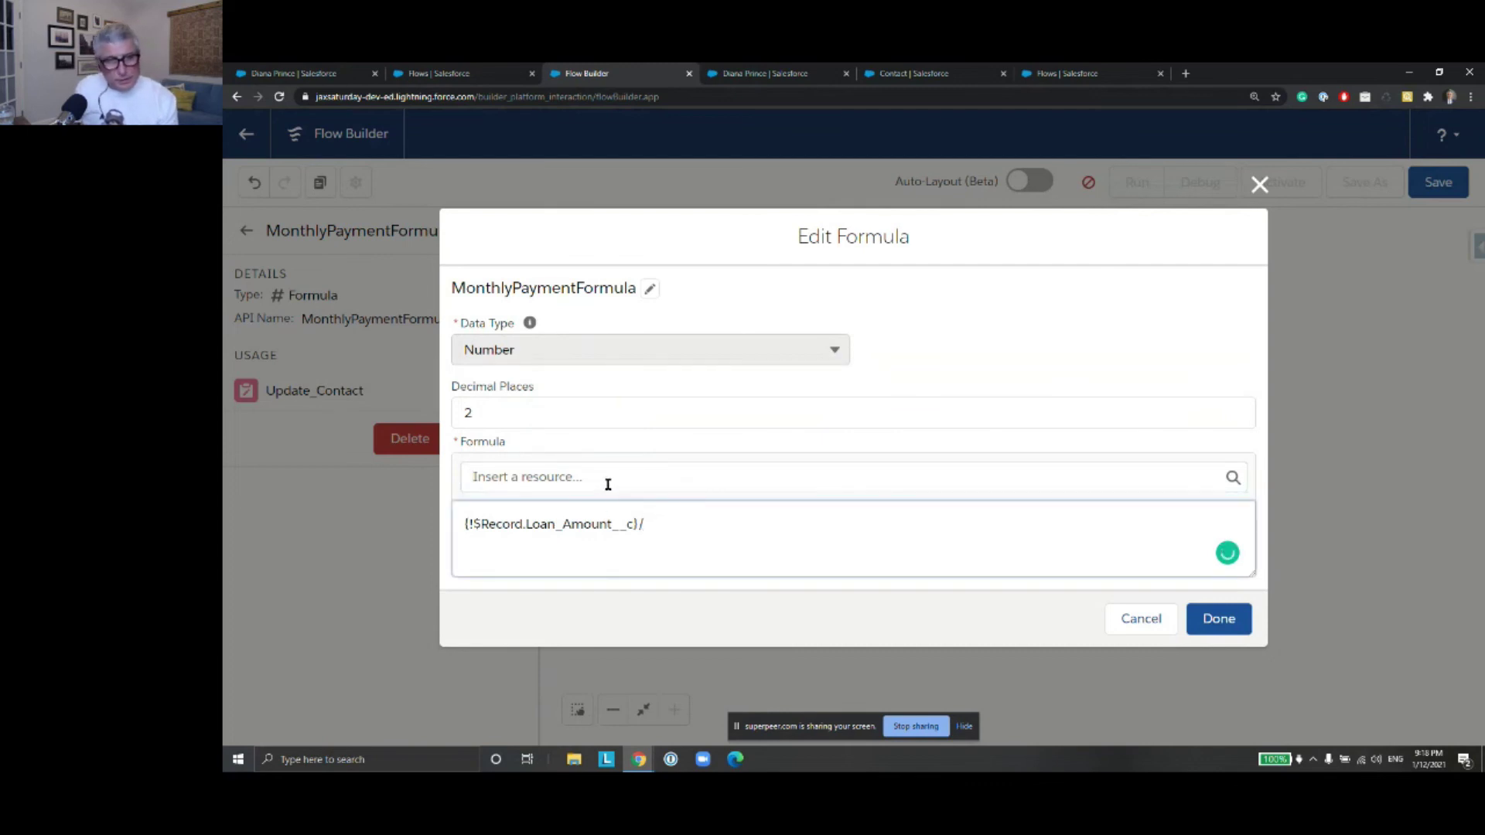
pyautogui.click(608, 484)
pyautogui.write('recor')
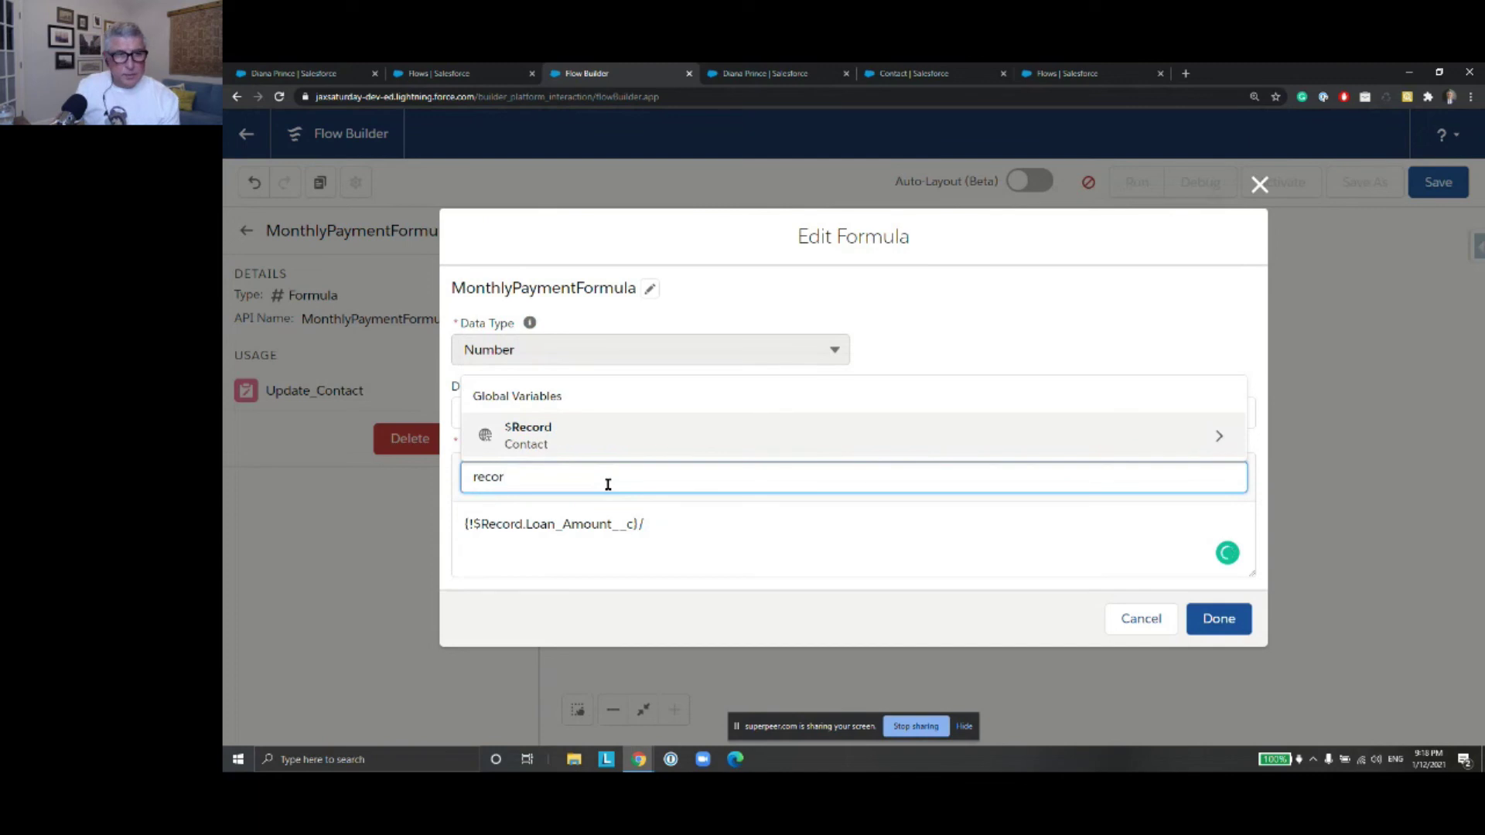
pyautogui.click(686, 444)
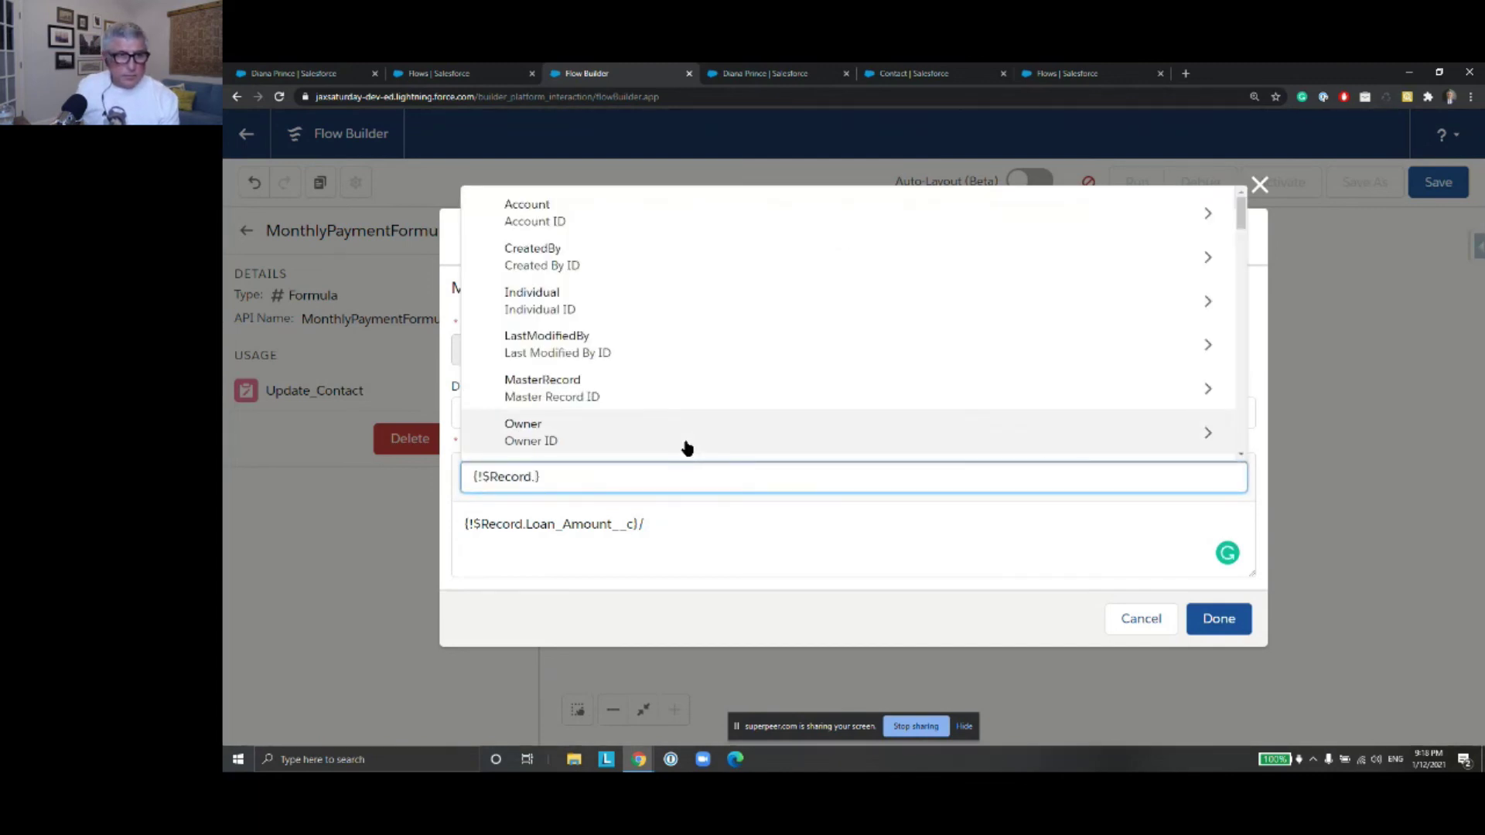
pyautogui.write('loan')
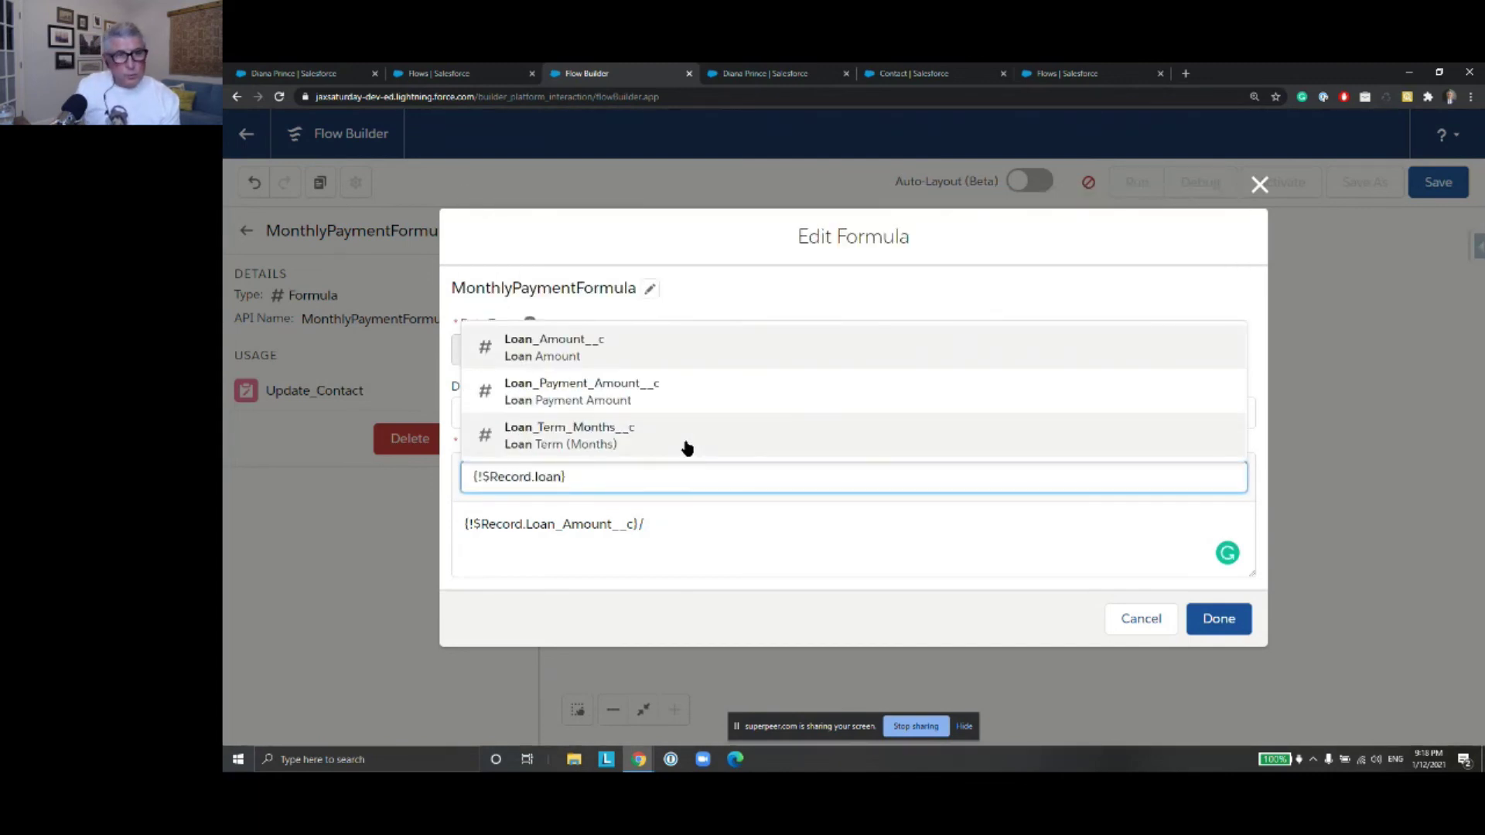
pyautogui.click(686, 438)
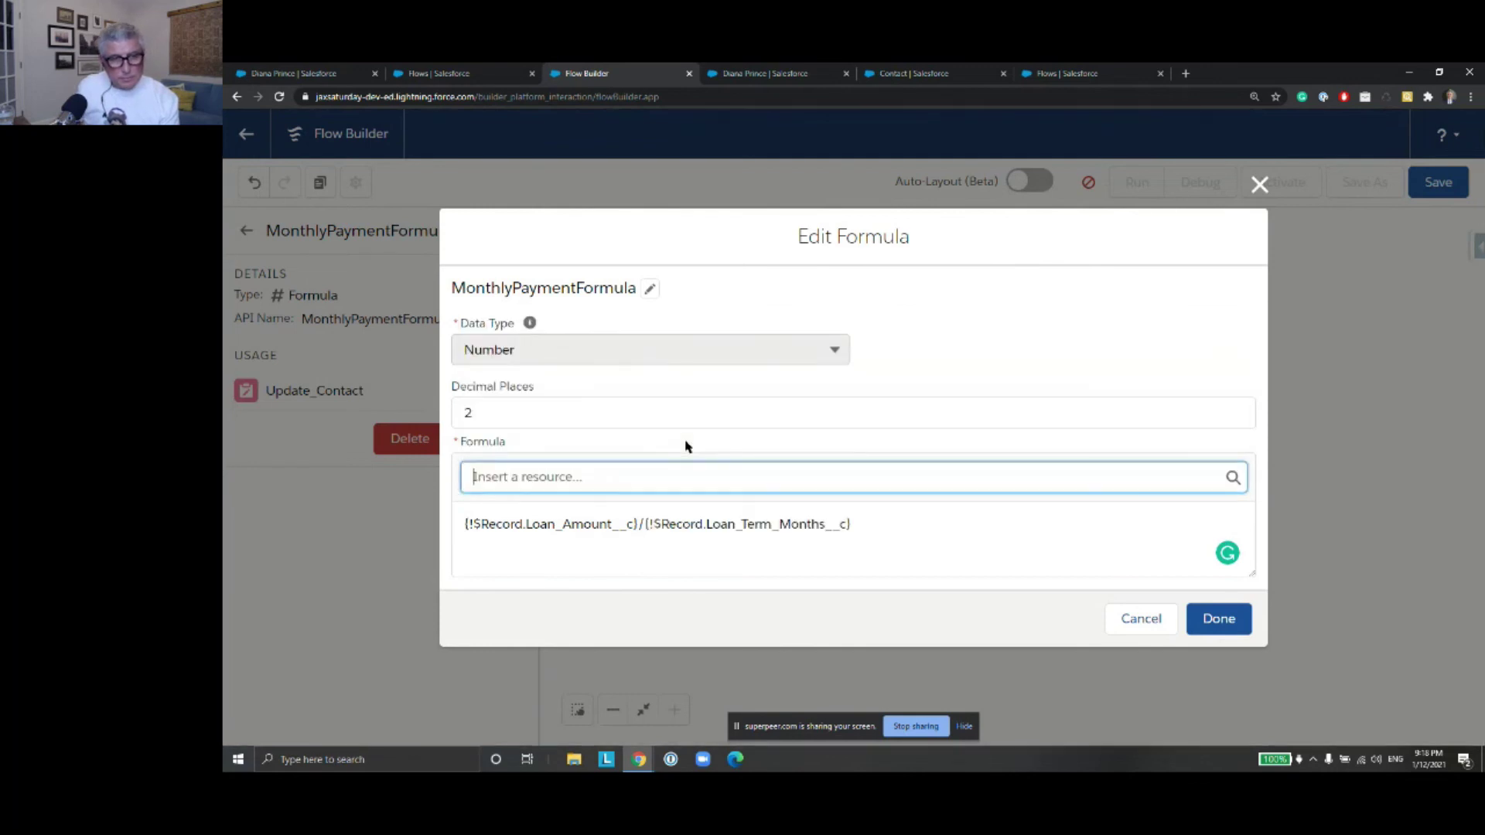
pyautogui.click(1216, 618)
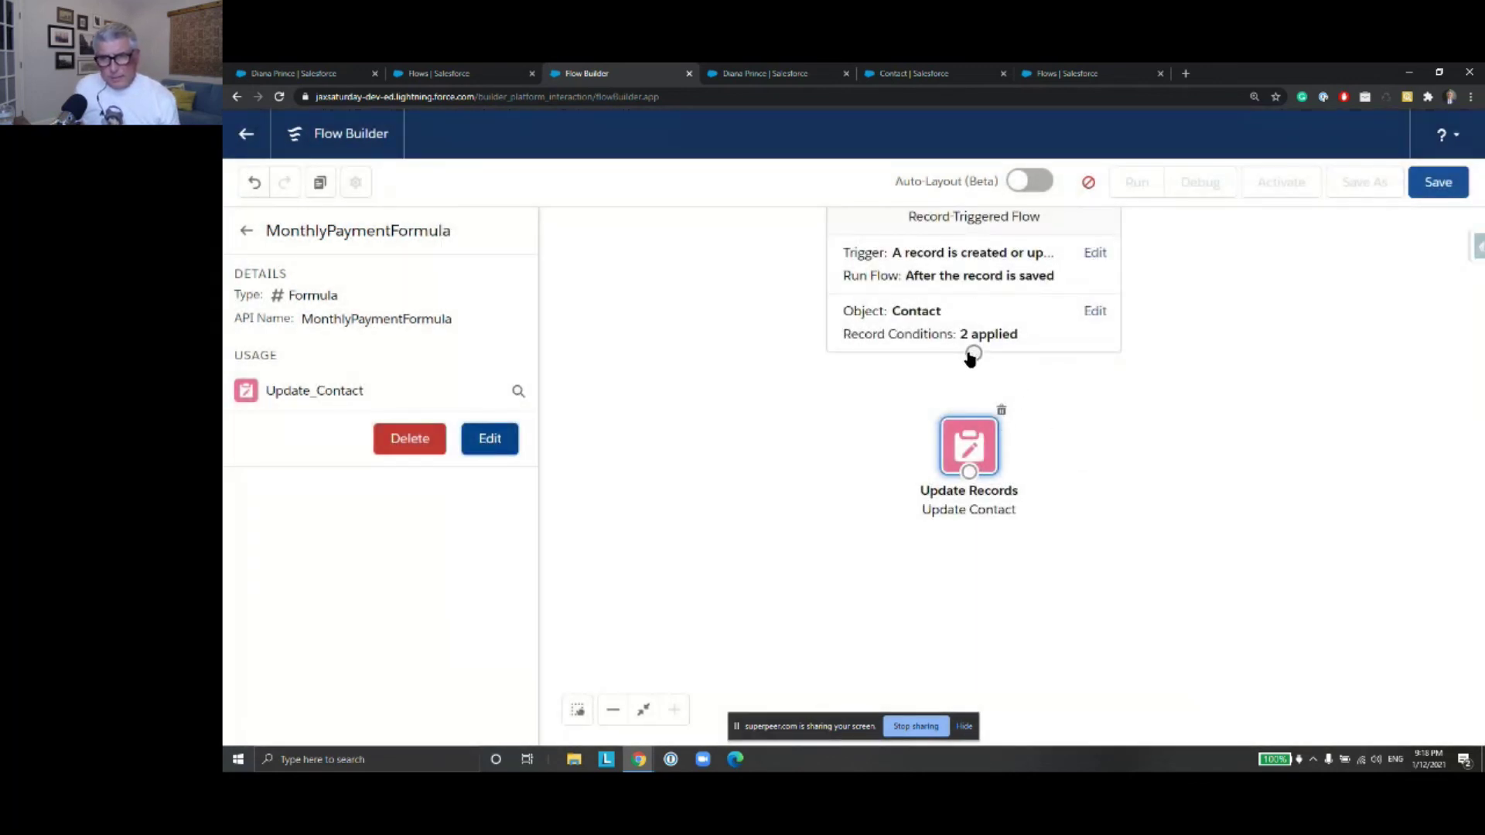
pyautogui.moveTo(973, 356); pyautogui.dragTo(974, 451)
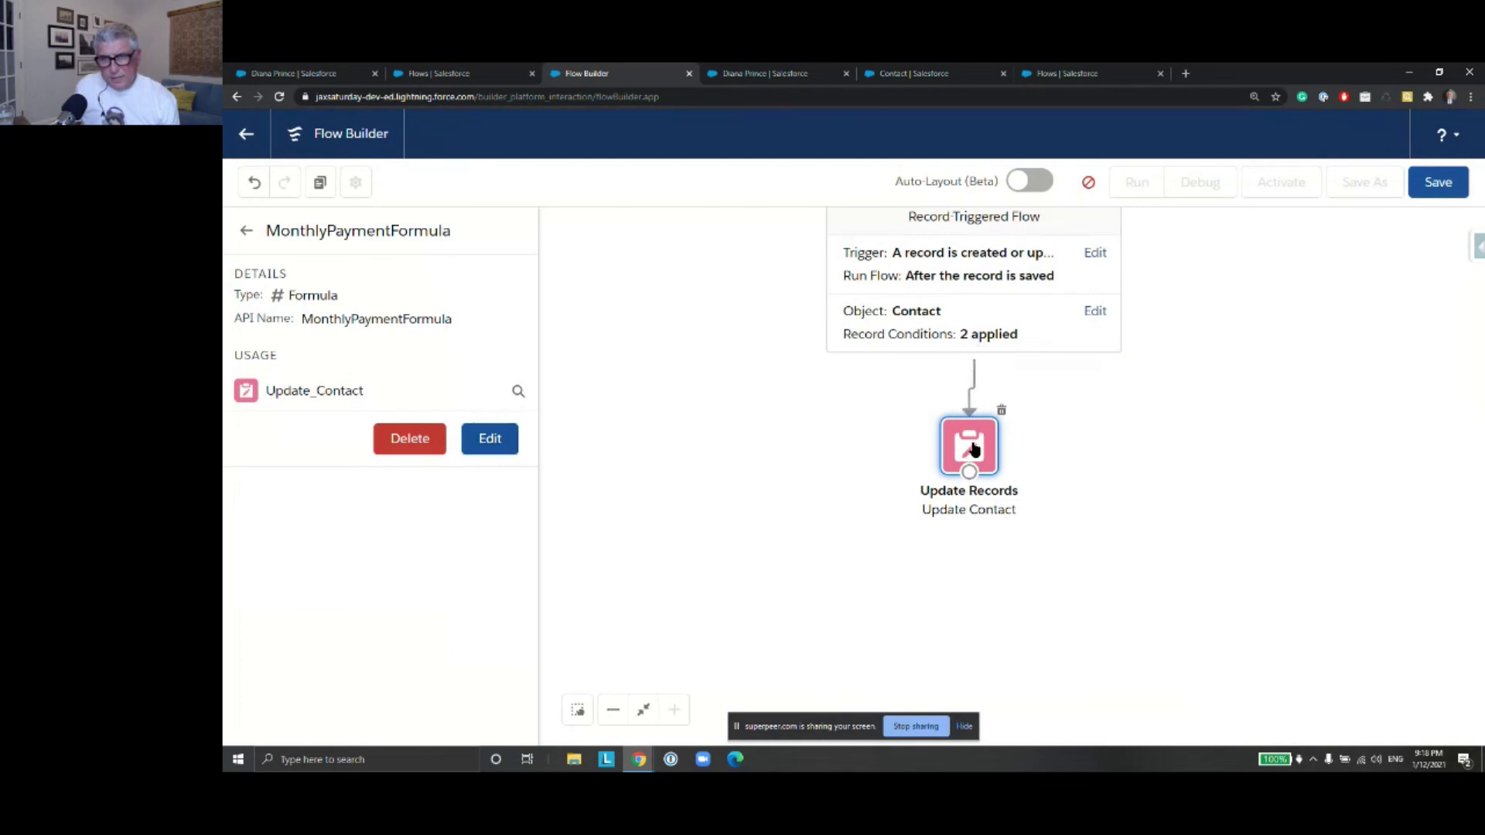
# Change the Update Contact filter's Contact Id value from ContactID to {!$Record.Id}
pyautogui.doubleClick(974, 451)
pyautogui.scroll(-4, 839, 400)
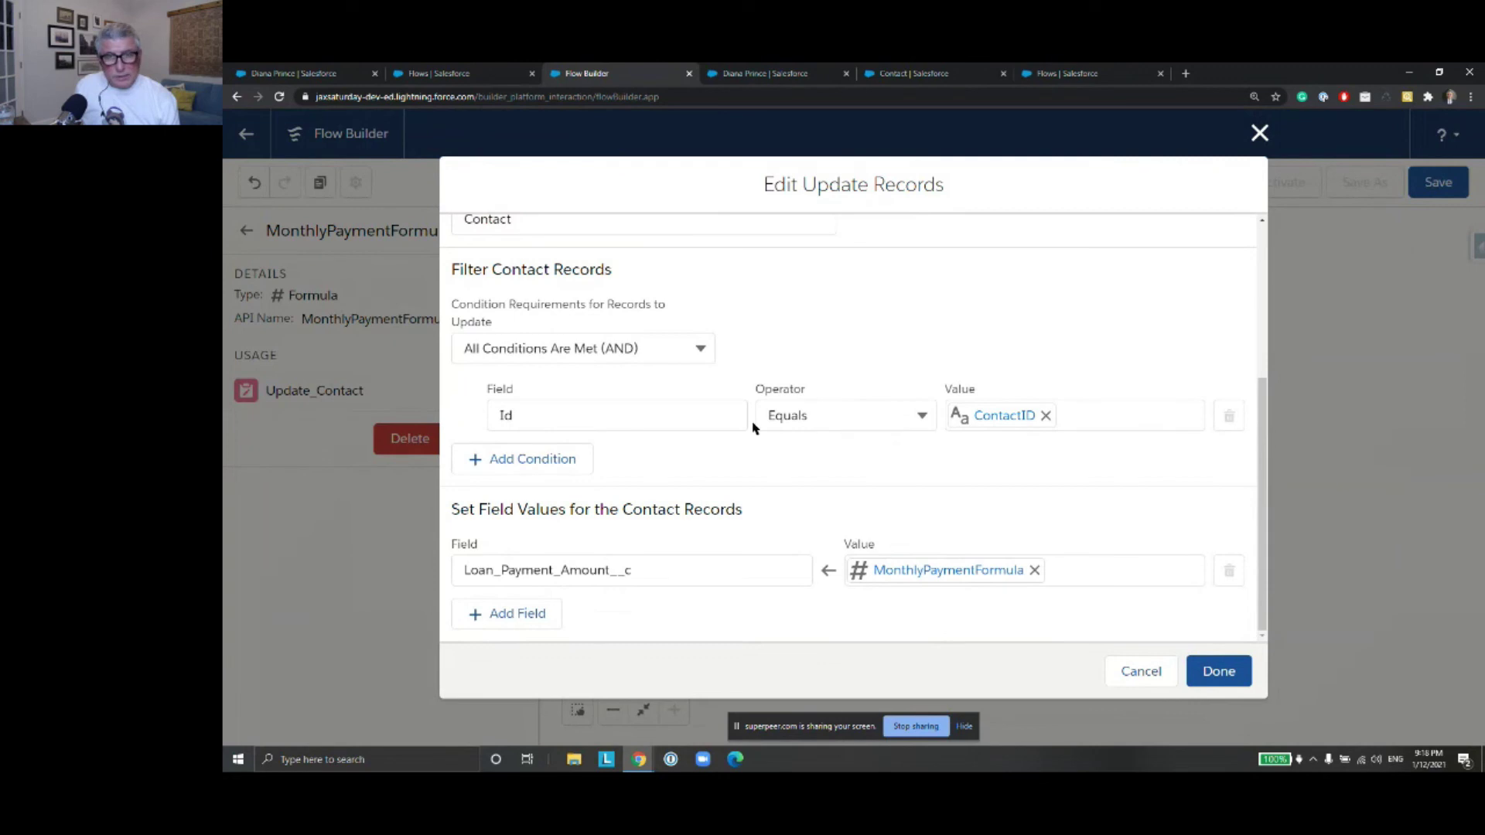
pyautogui.click(1045, 416)
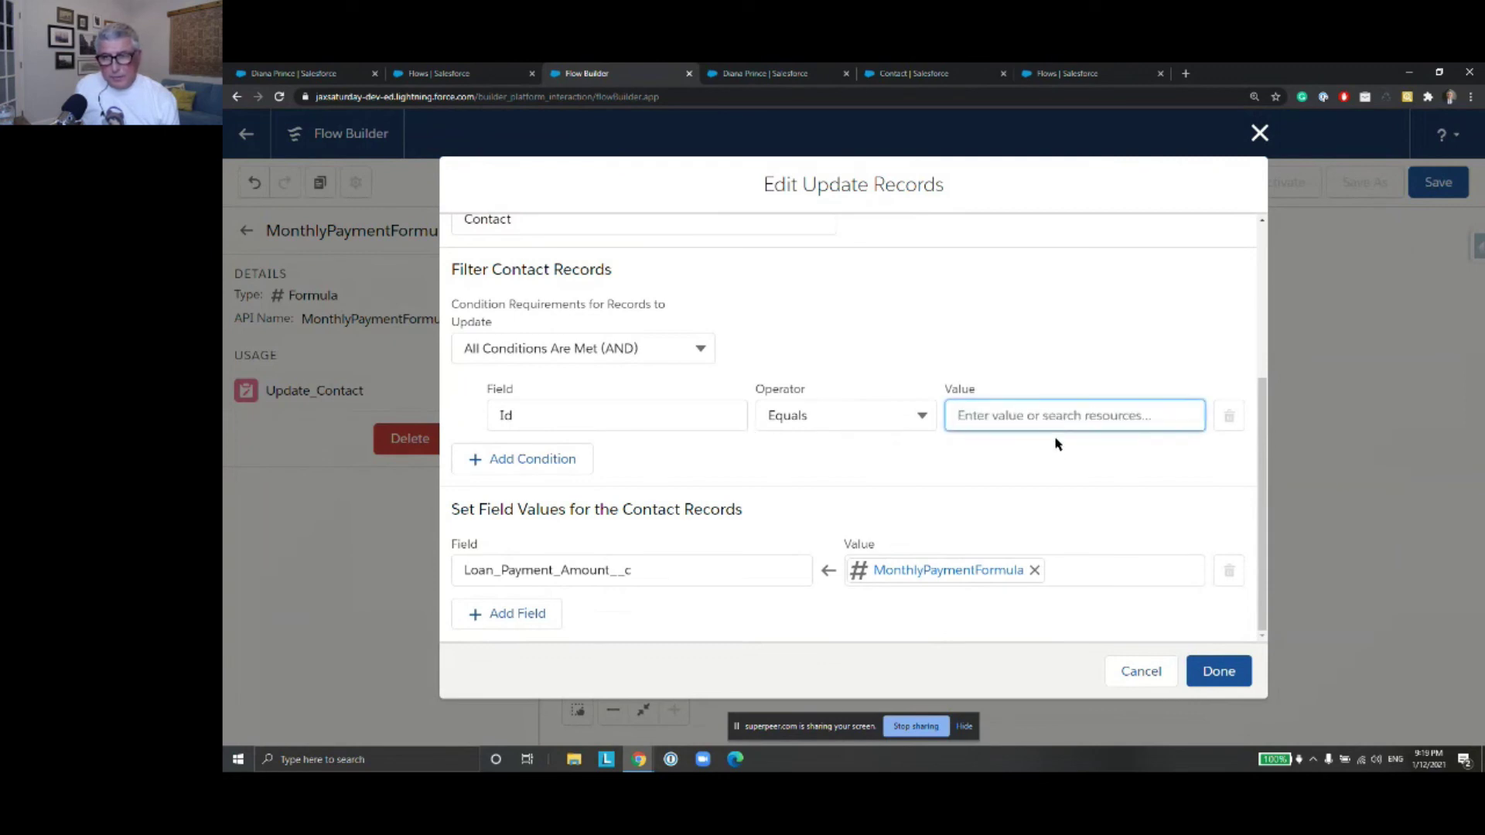
pyautogui.click(1032, 417)
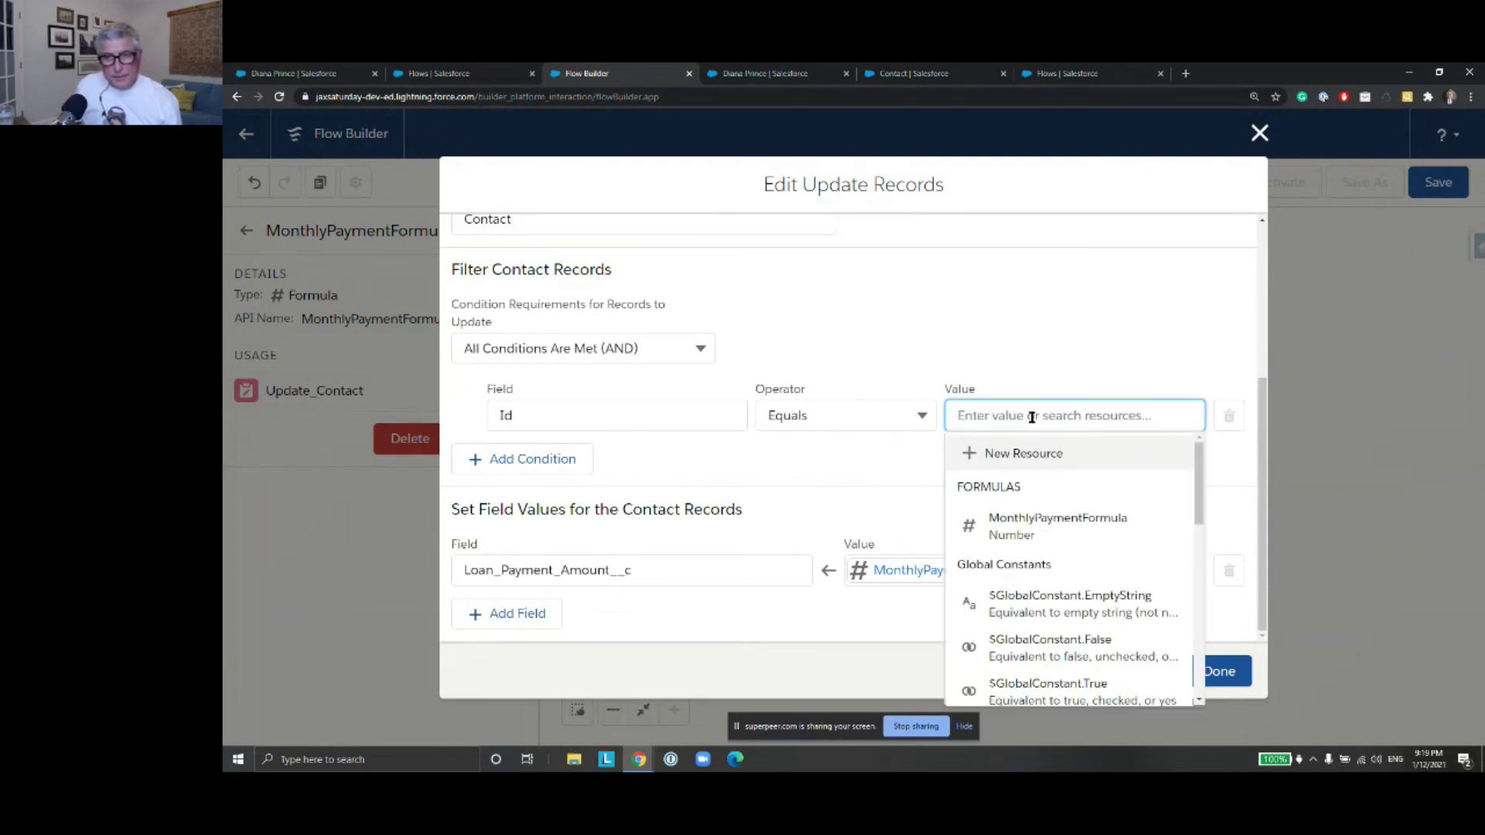
pyautogui.write('$R')
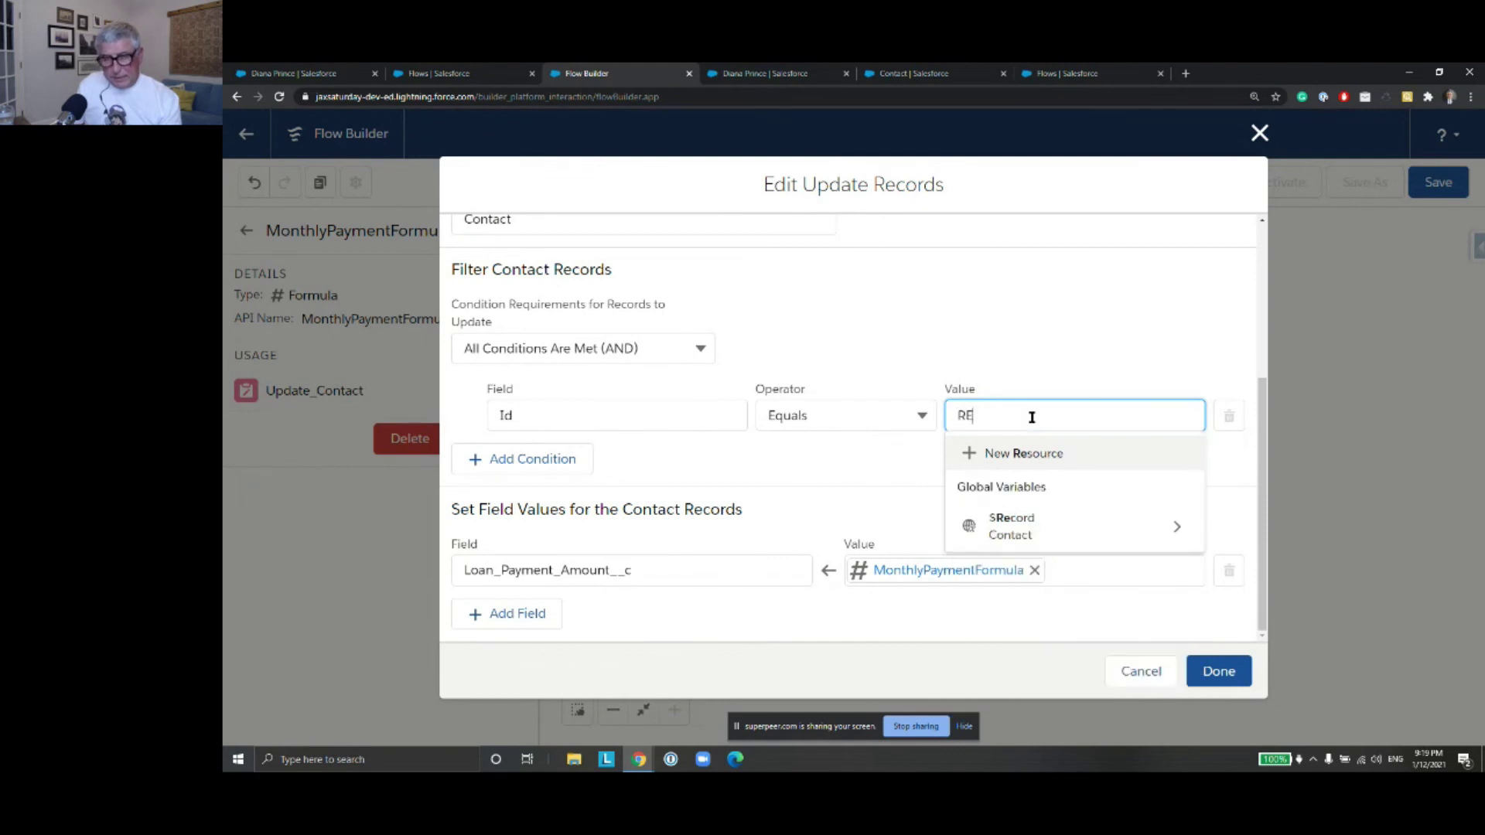
pyautogui.click(1159, 527)
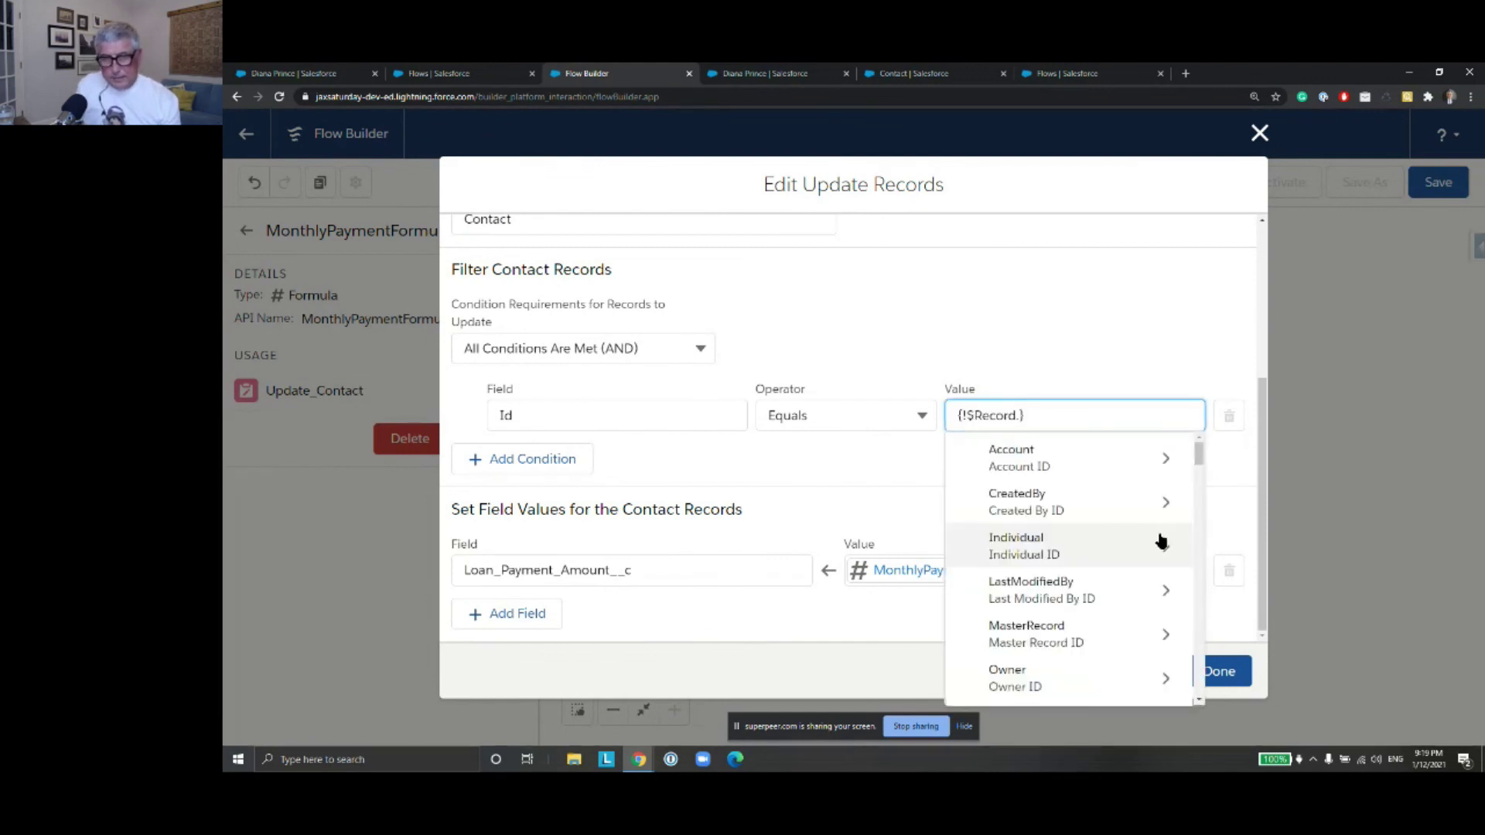
pyautogui.write('Id')
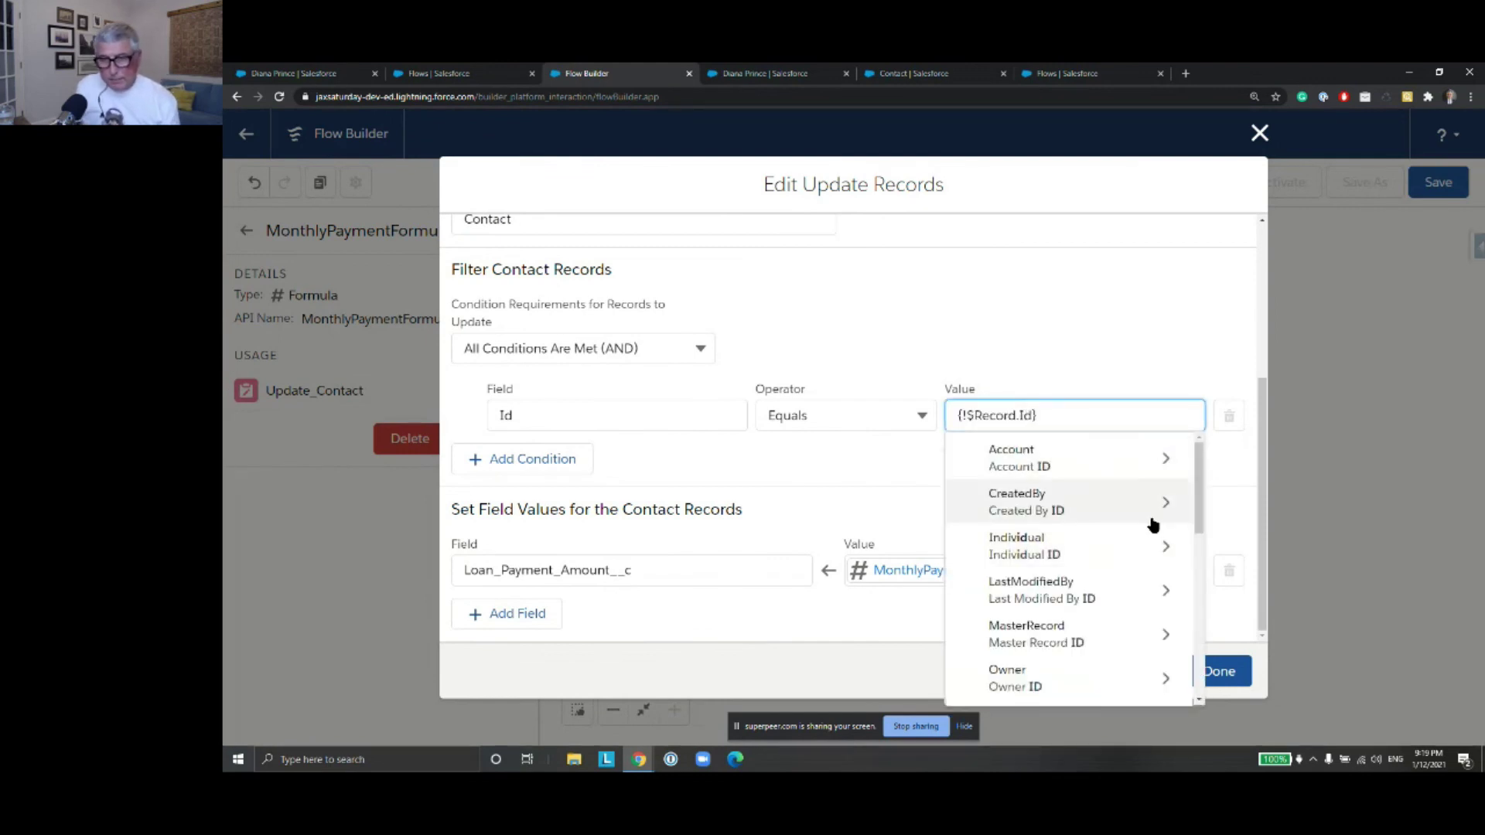
pyautogui.scroll(-1, 1106, 526)
pyautogui.scroll(1, 1107, 528)
pyautogui.scroll(-3, 1108, 528)
pyautogui.scroll(-2, 1108, 528)
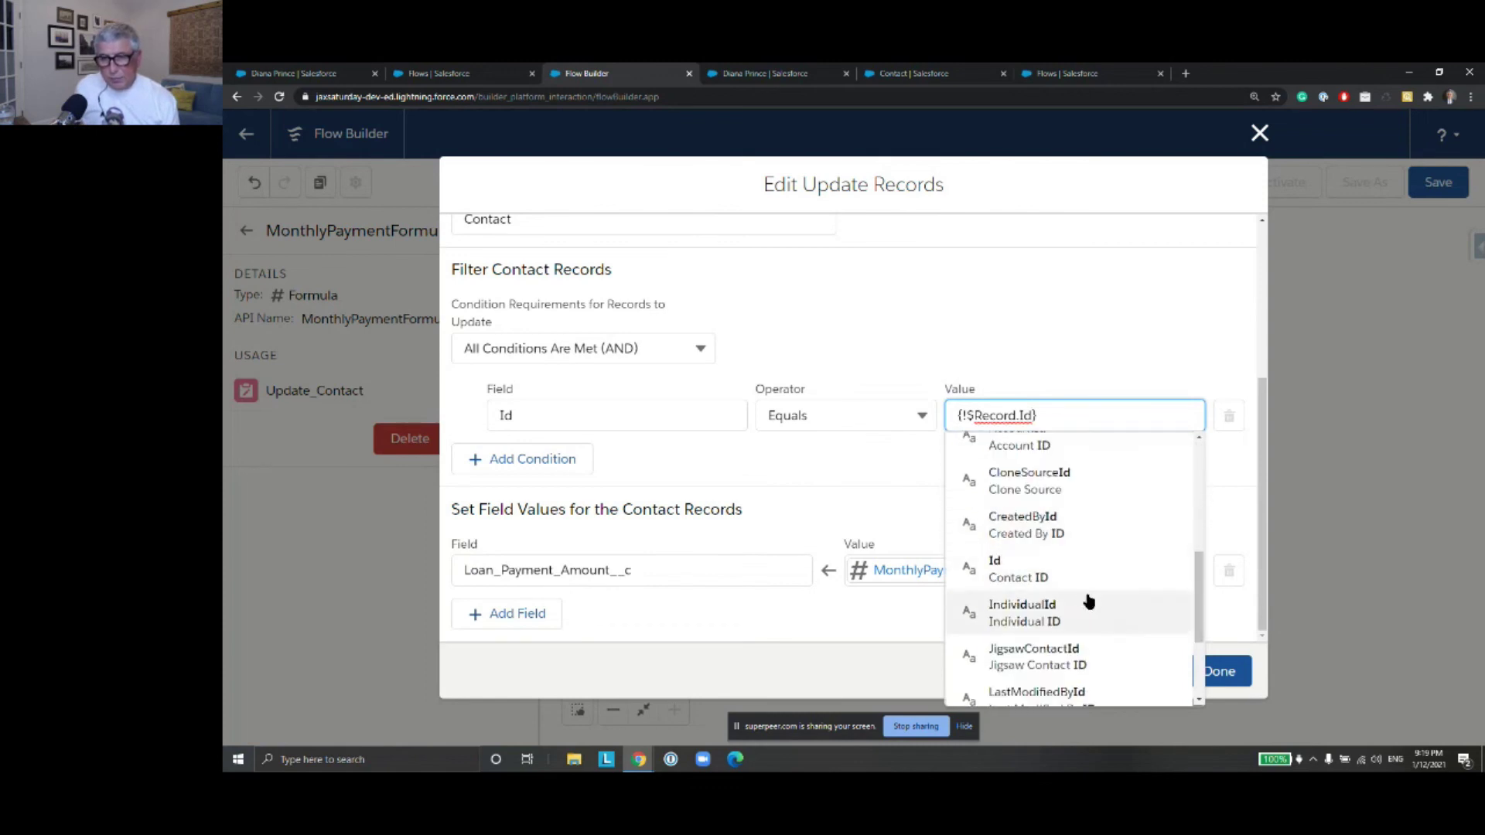
pyautogui.click(1074, 580)
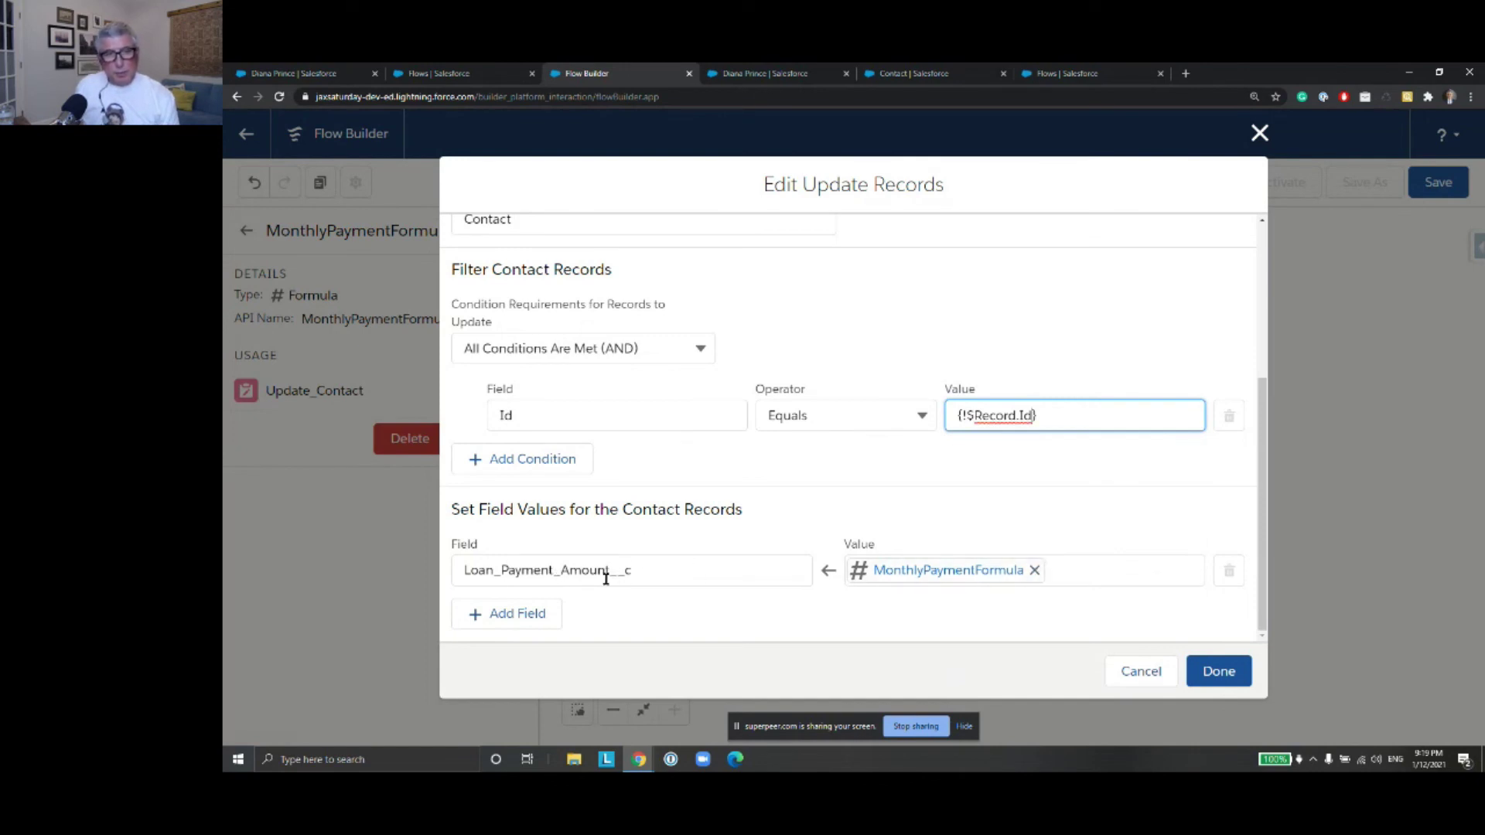
pyautogui.click(1219, 671)
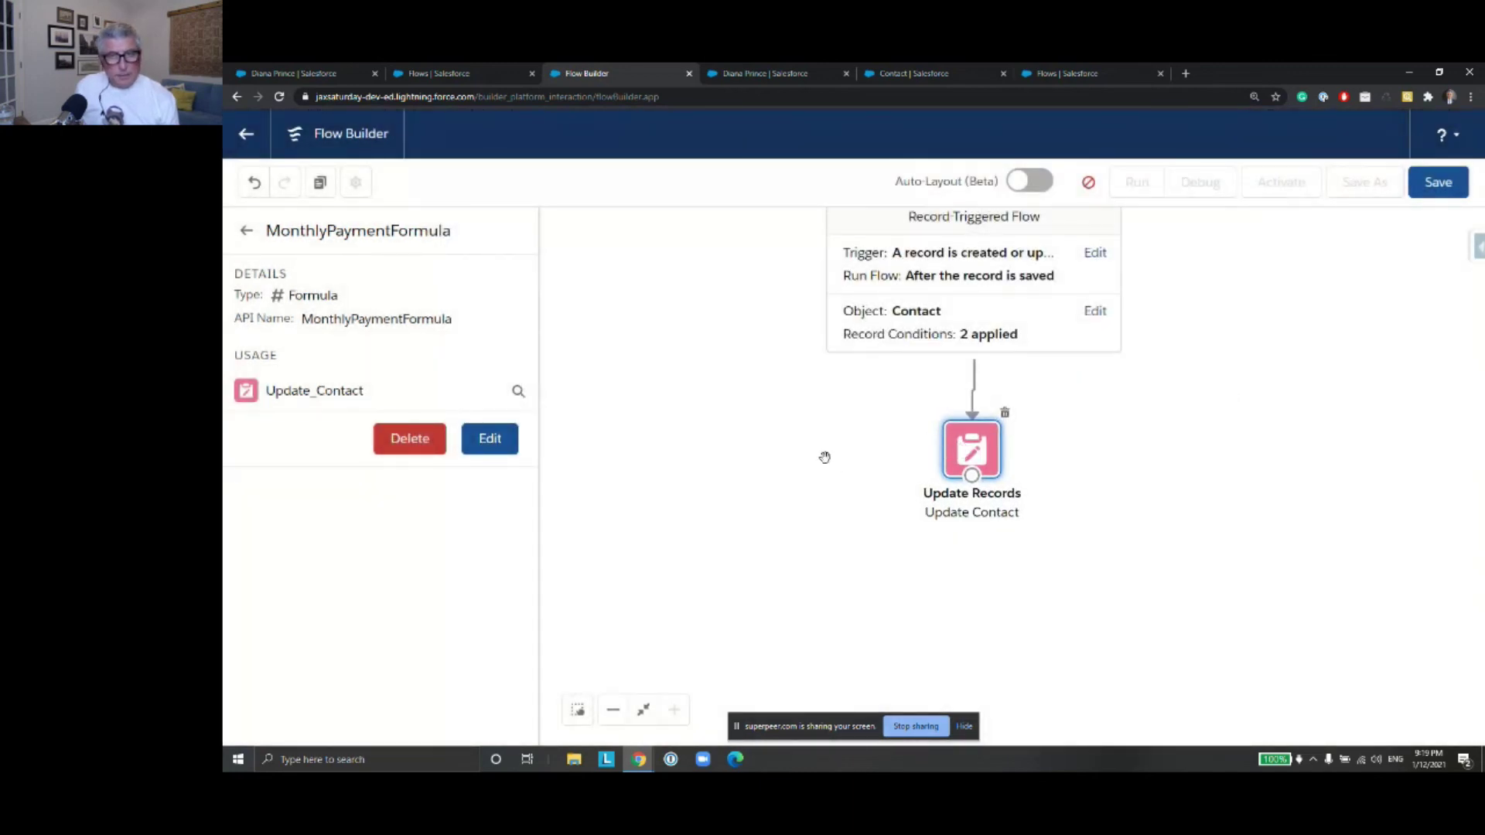
# Save the flow as LoanCalculationRTAfterSaveFlow
pyautogui.moveTo(816, 428); pyautogui.dragTo(821, 434)
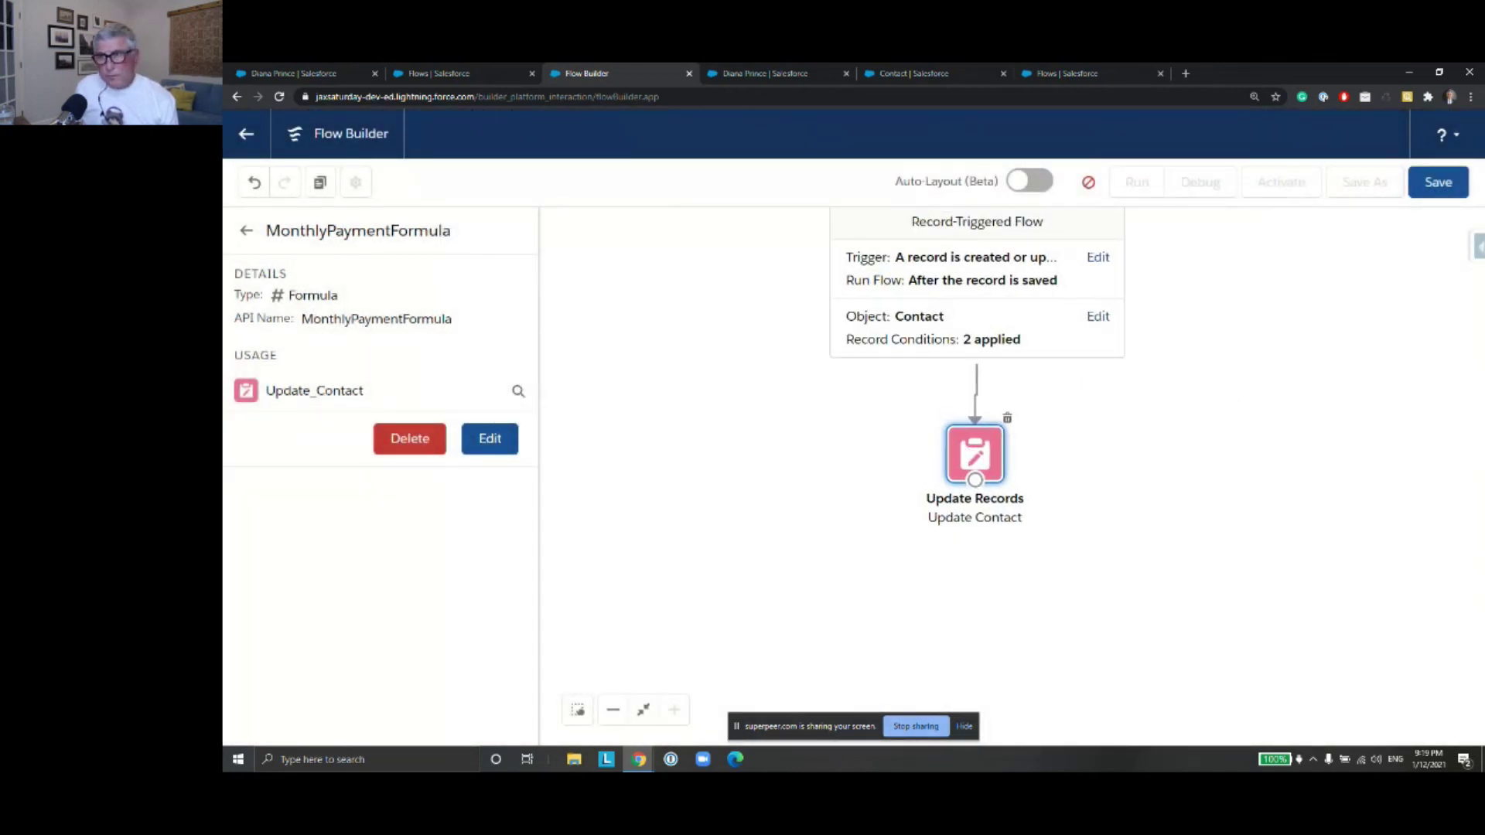
pyautogui.click(1439, 189)
pyautogui.click(1230, 551)
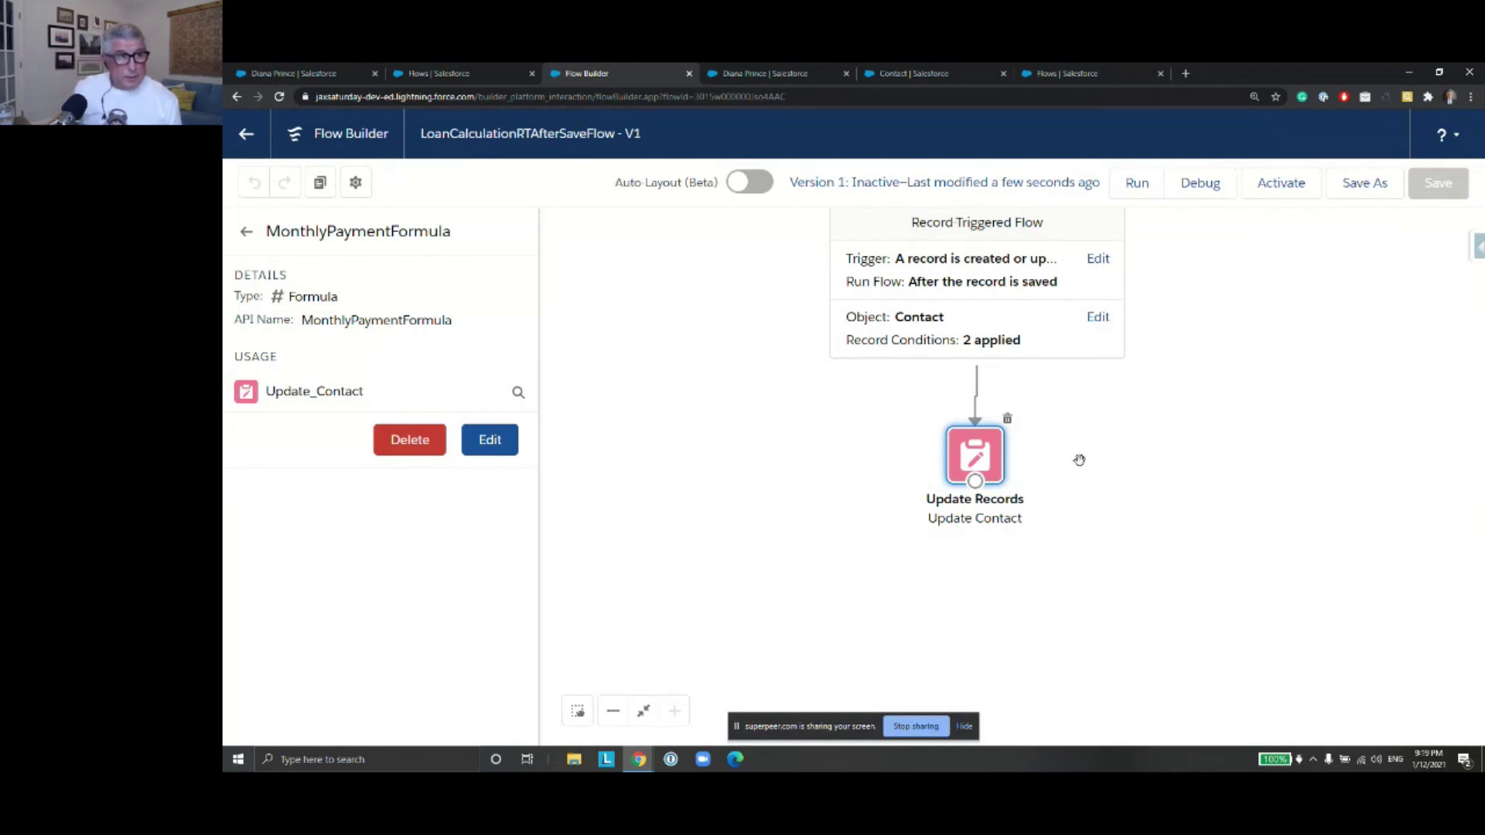
# Show the Toolbox elements and drag a Create Records element onto the canvas
pyautogui.click(246, 232)
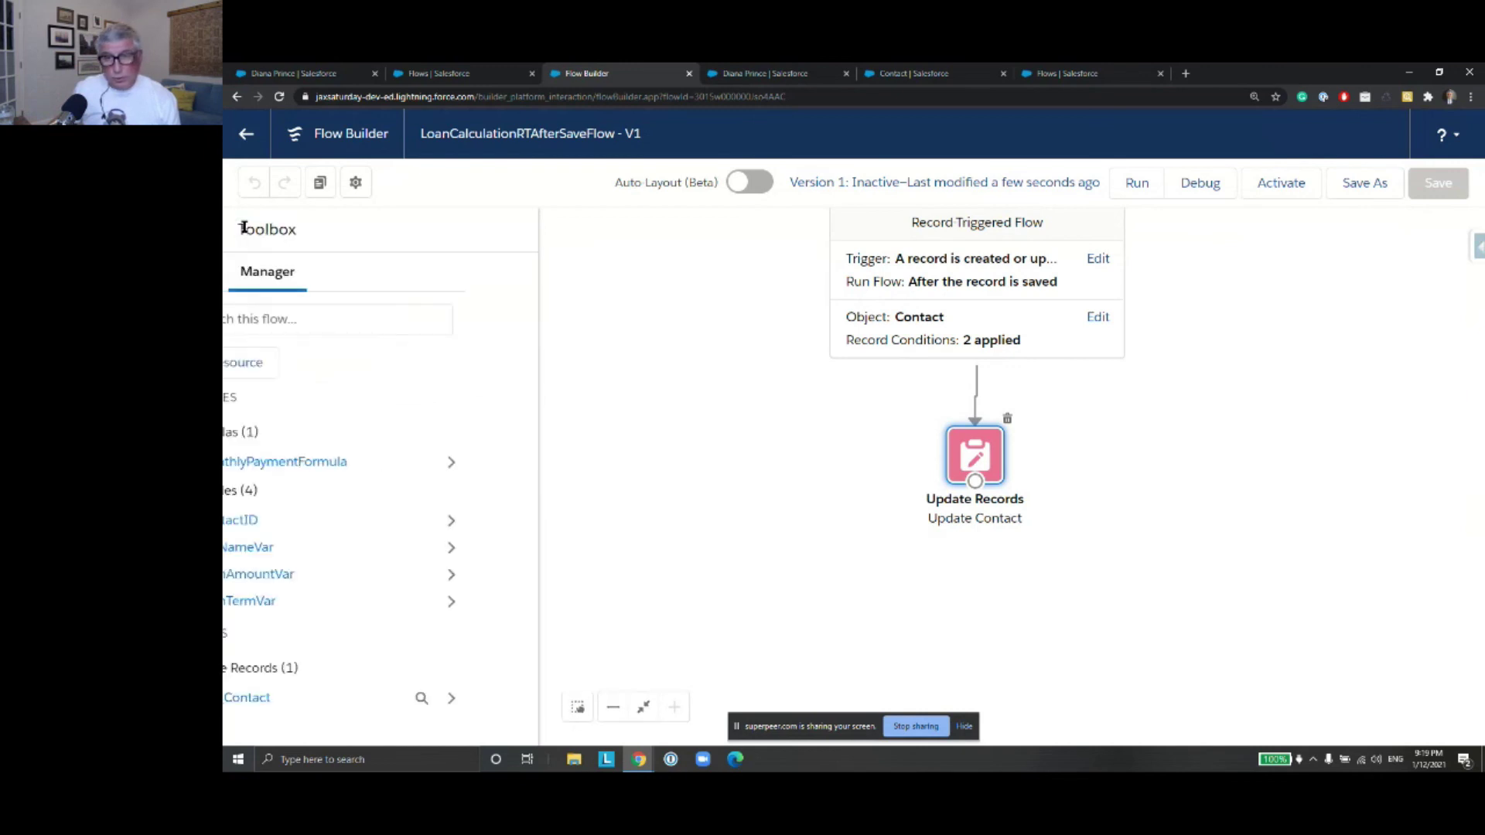
pyautogui.moveTo(969, 455); pyautogui.dragTo(973, 457)
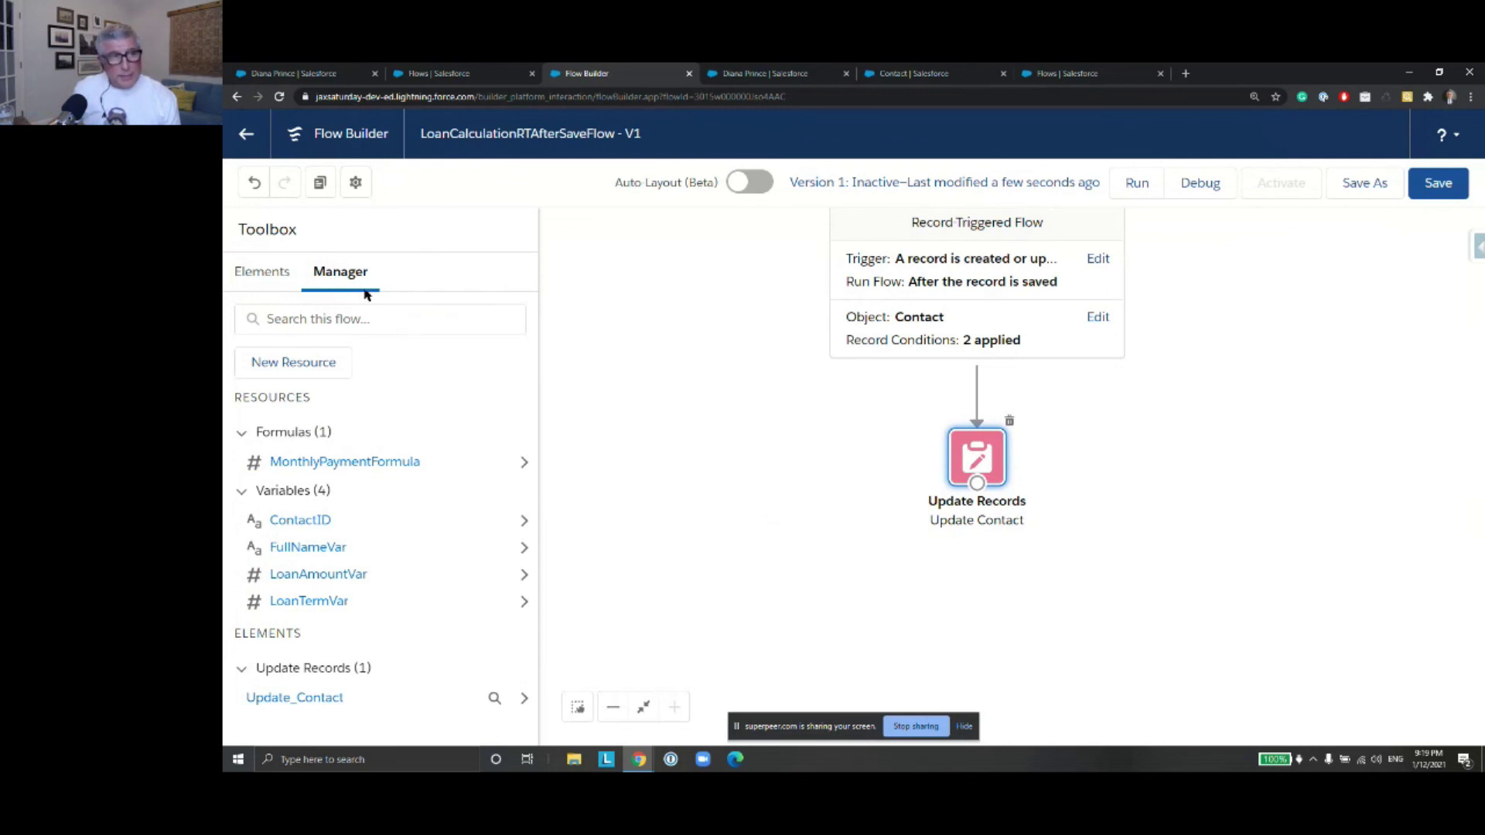
pyautogui.click(262, 272)
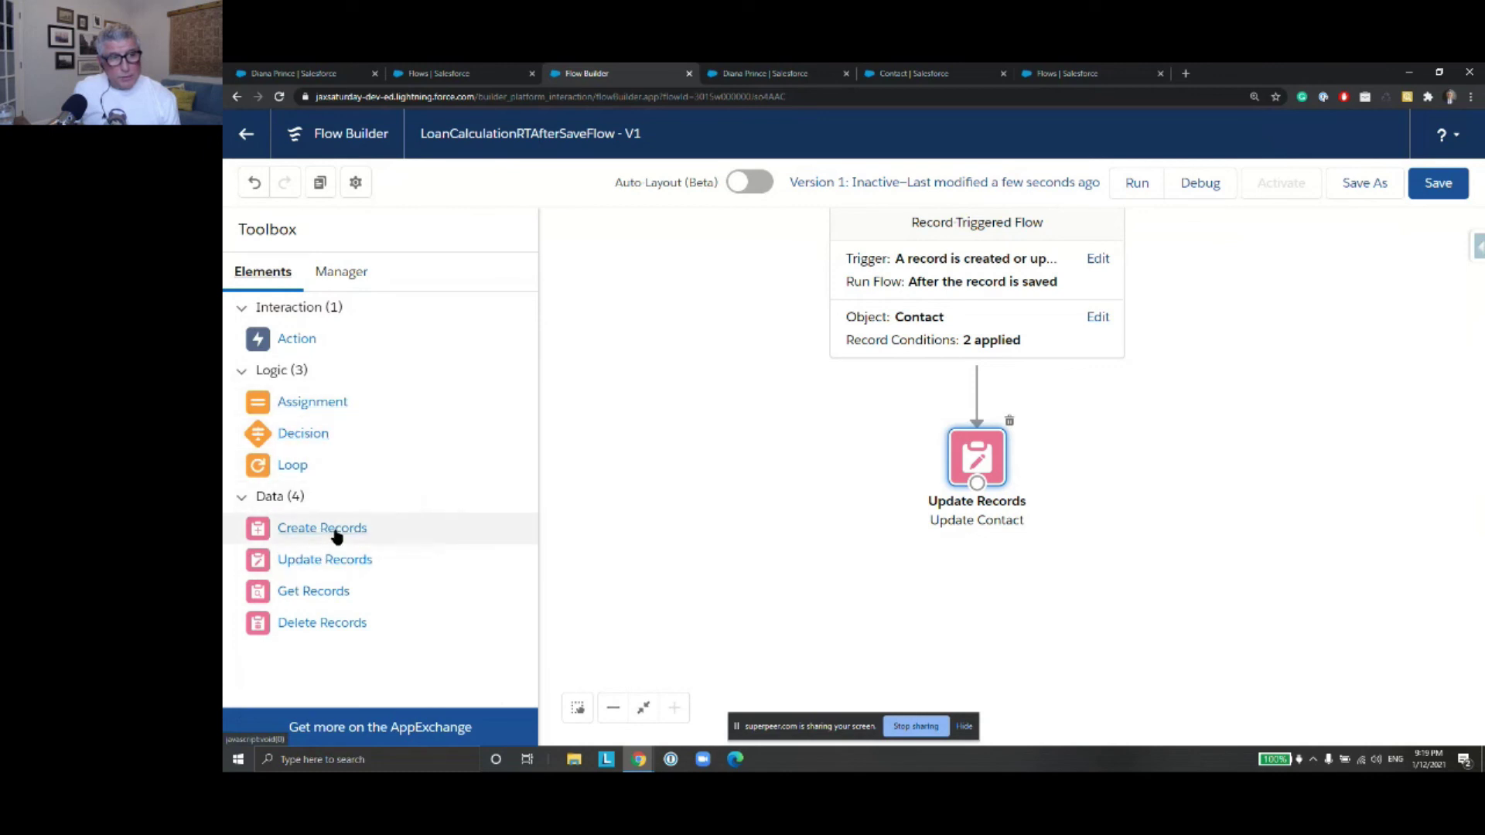
pyautogui.moveTo(337, 536); pyautogui.dragTo(965, 581)
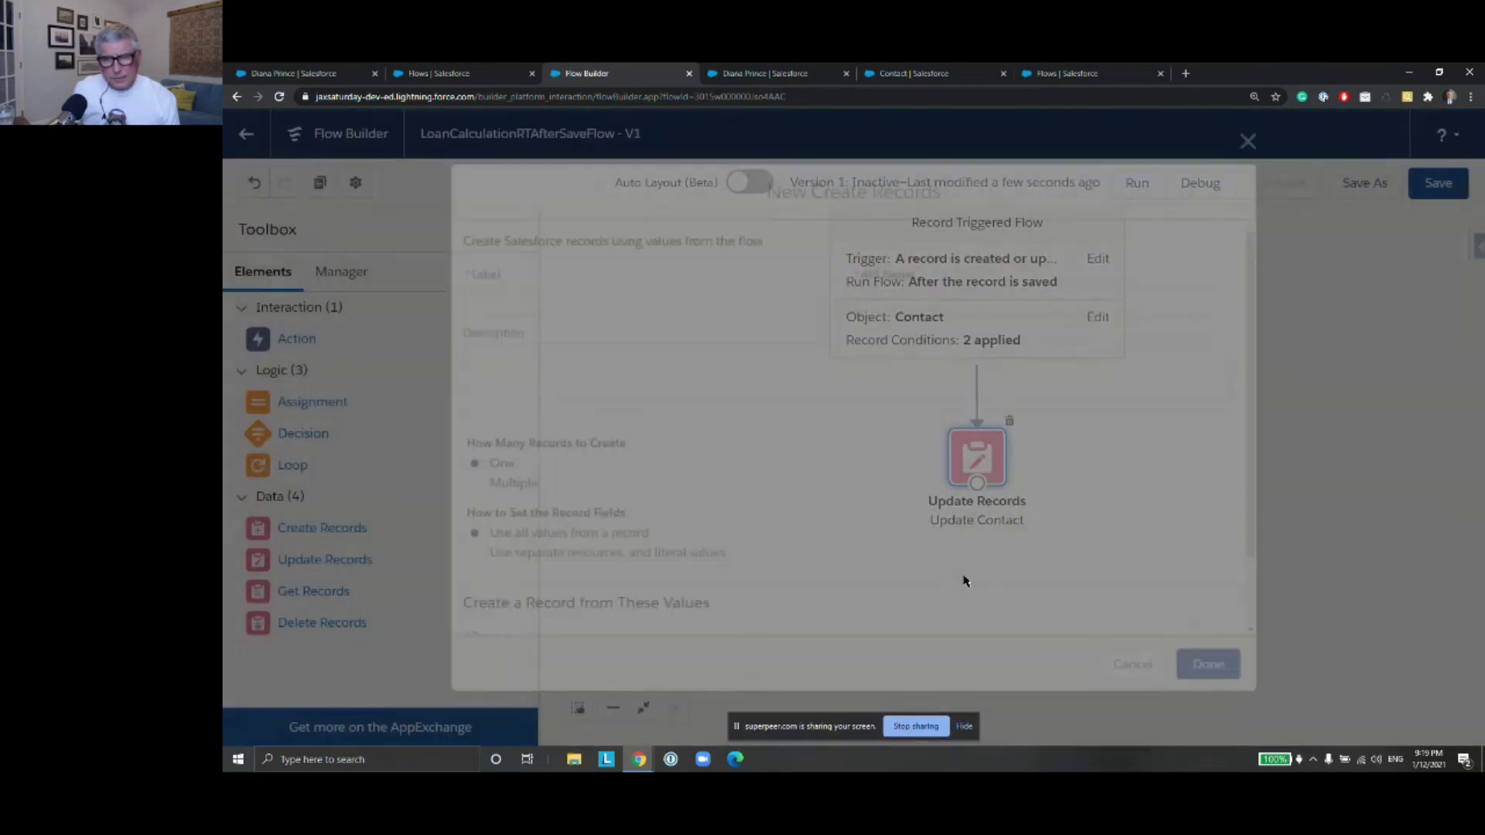
# Label the Create Records element 'Create Task', use separate values, and pick Task as the object
pyautogui.write('Create Task')
pyautogui.click(957, 305)
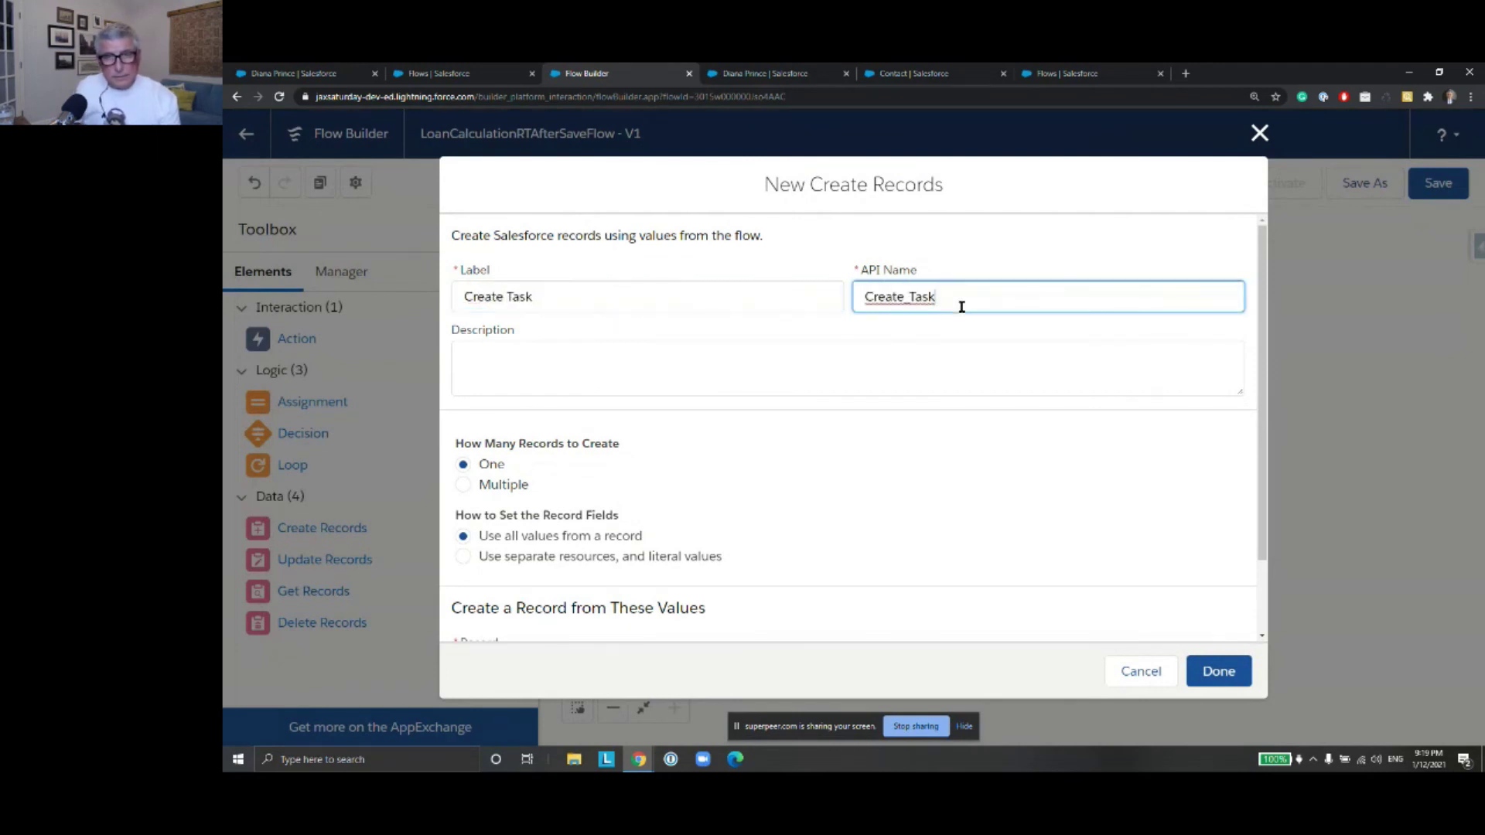
pyautogui.scroll(-1, 696, 482)
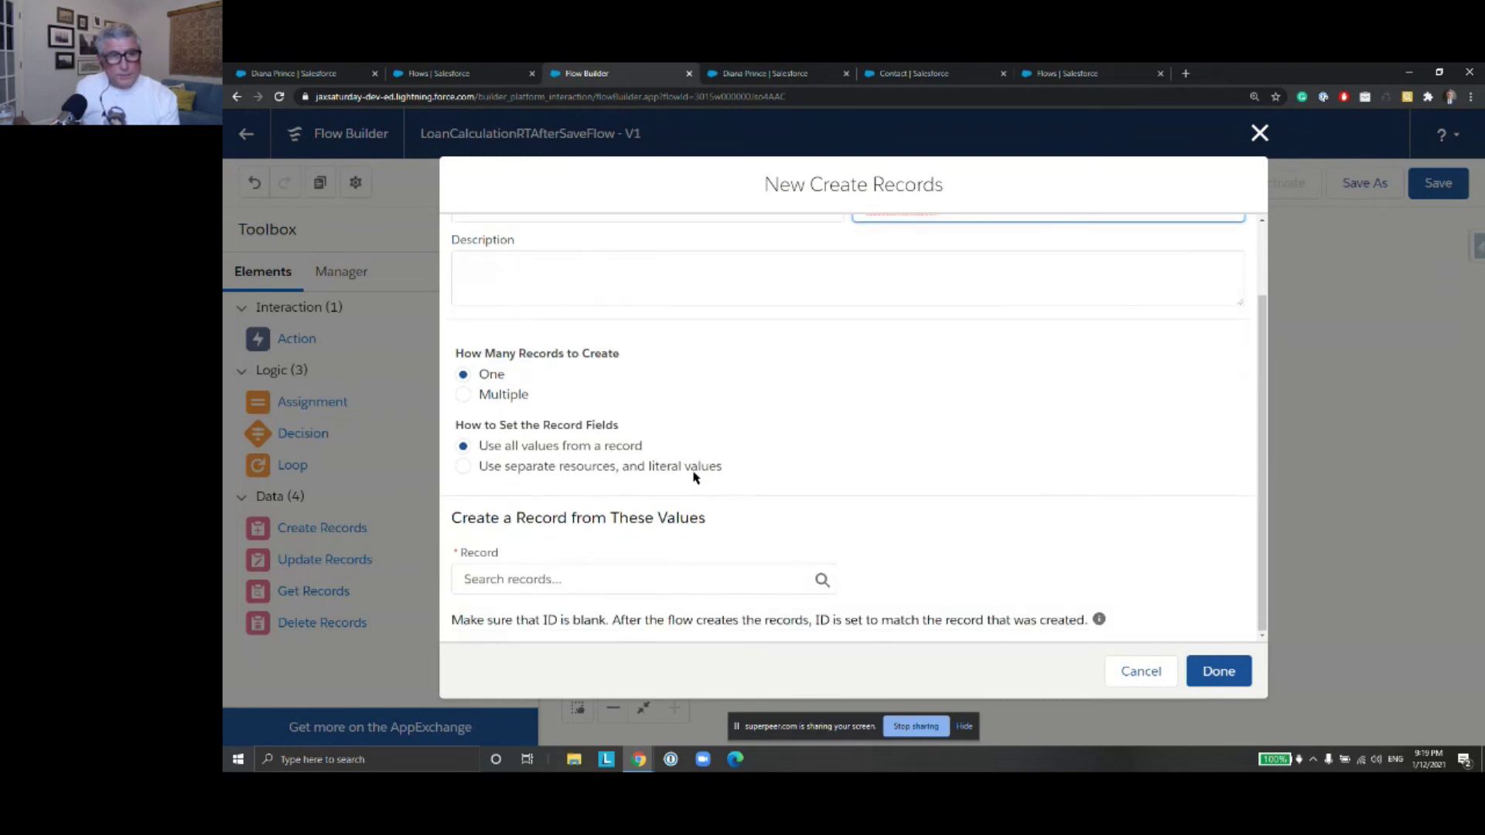
pyautogui.click(463, 468)
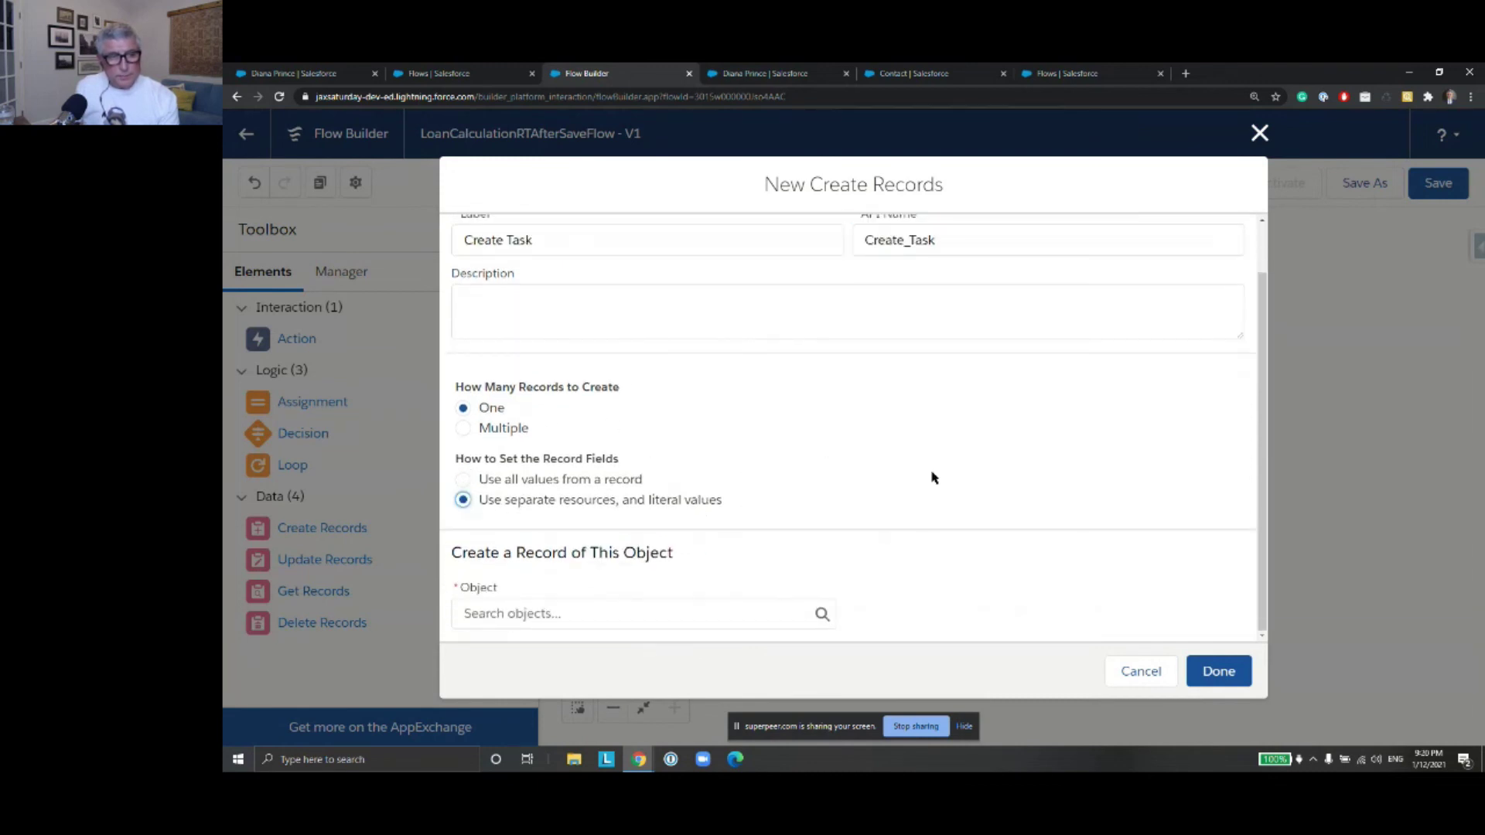
pyautogui.click(716, 612)
pyautogui.write('Task')
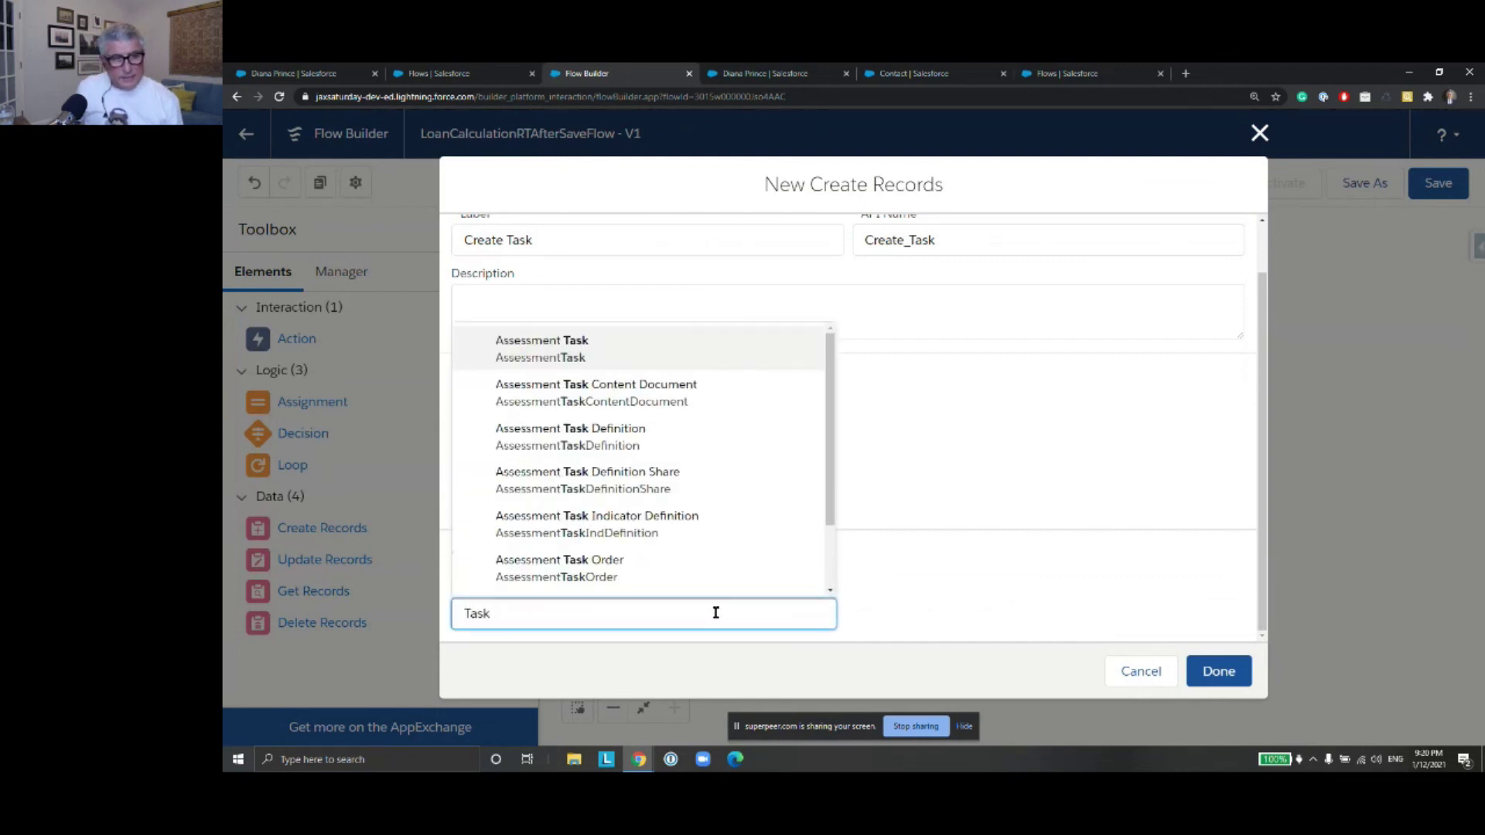
pyautogui.moveTo(829, 503); pyautogui.dragTo(832, 576)
pyautogui.click(788, 587)
pyautogui.scroll(-3, 935, 487)
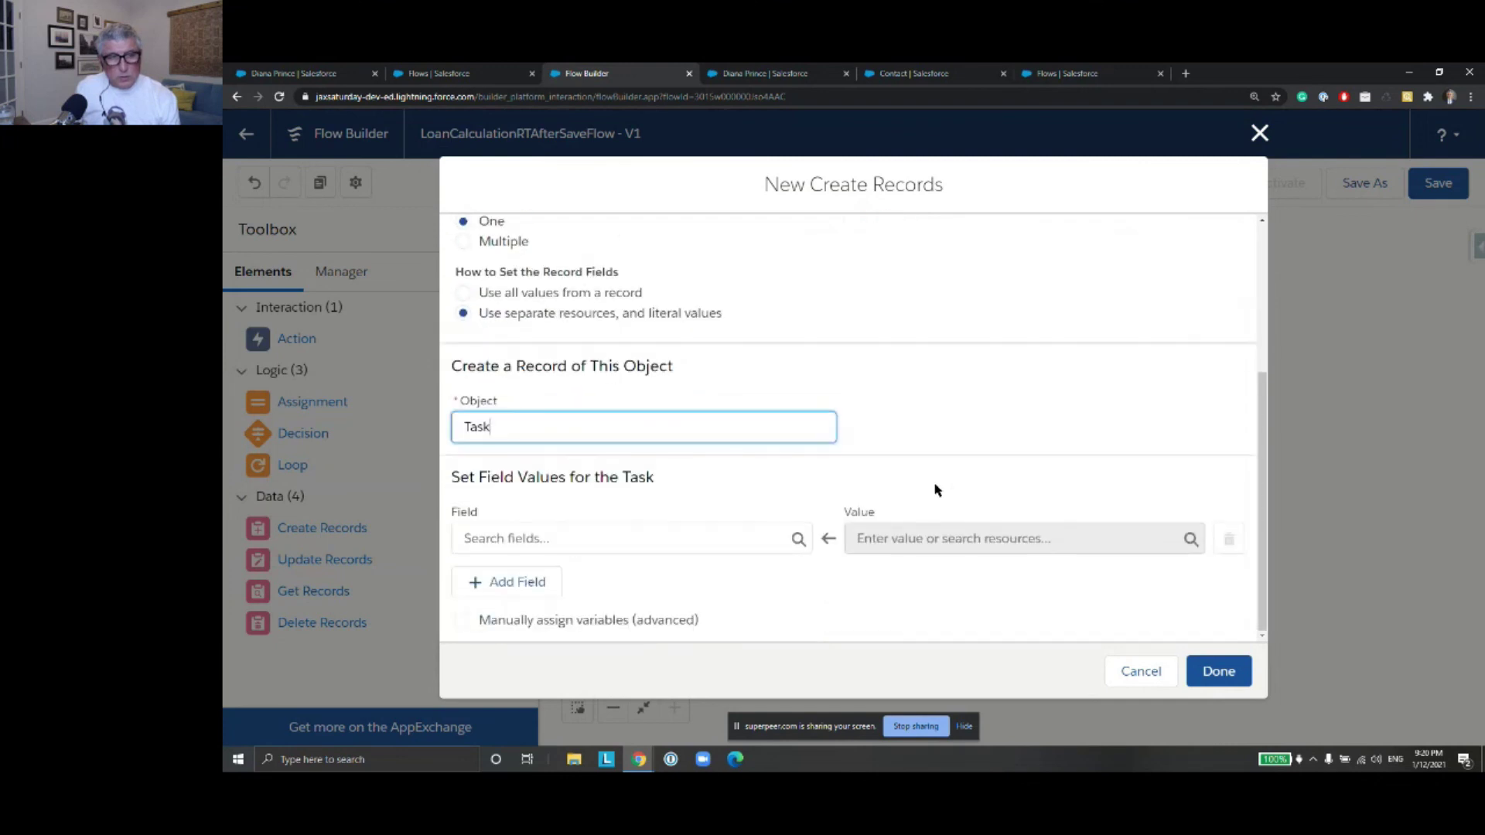
# Set the Task's WhoId field to the triggering contact's {!$Record.Id}
pyautogui.click(539, 538)
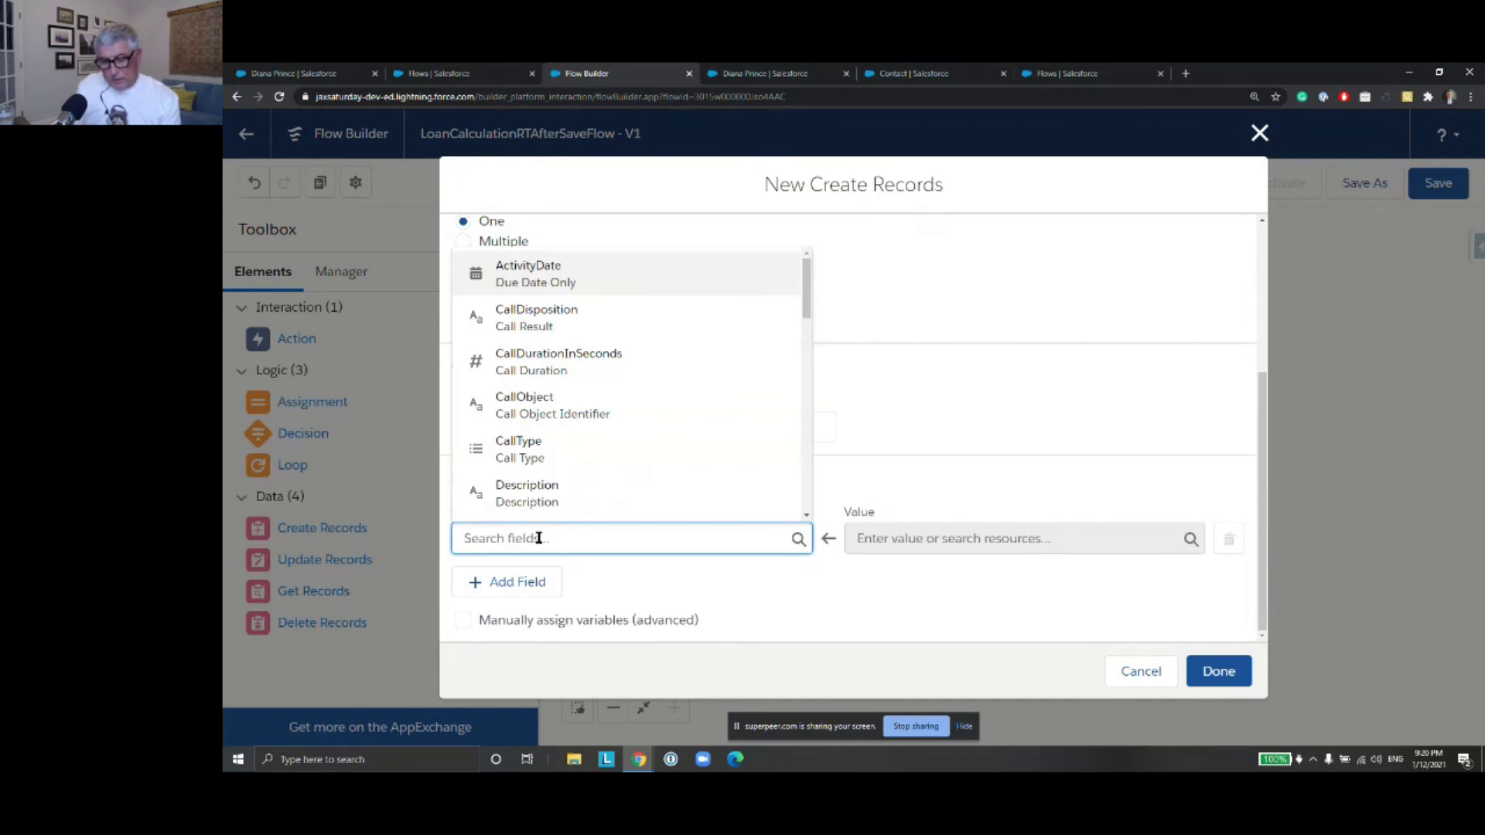
pyautogui.write('Wh')
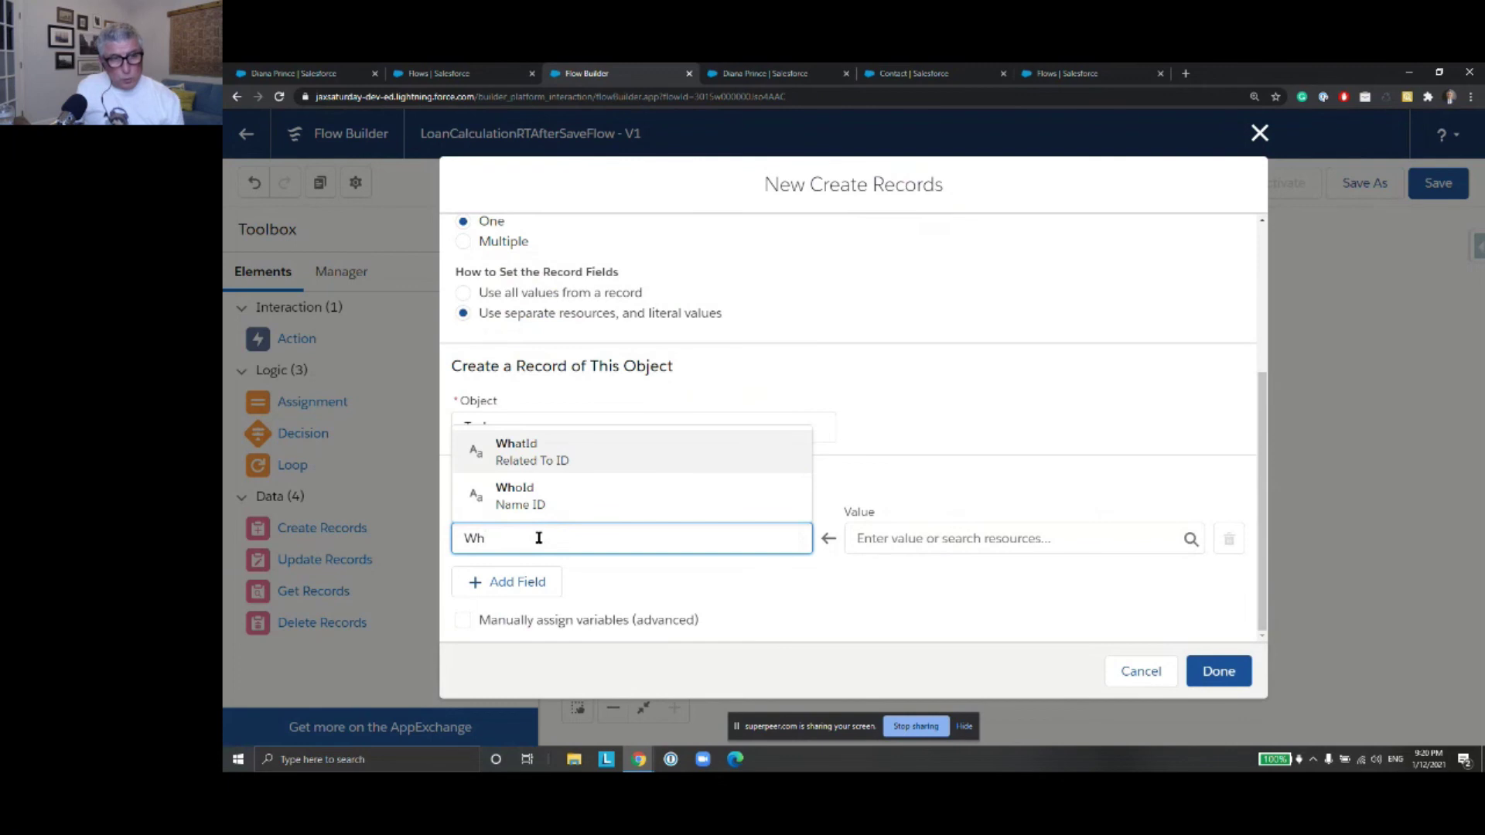
pyautogui.click(571, 504)
pyautogui.click(934, 542)
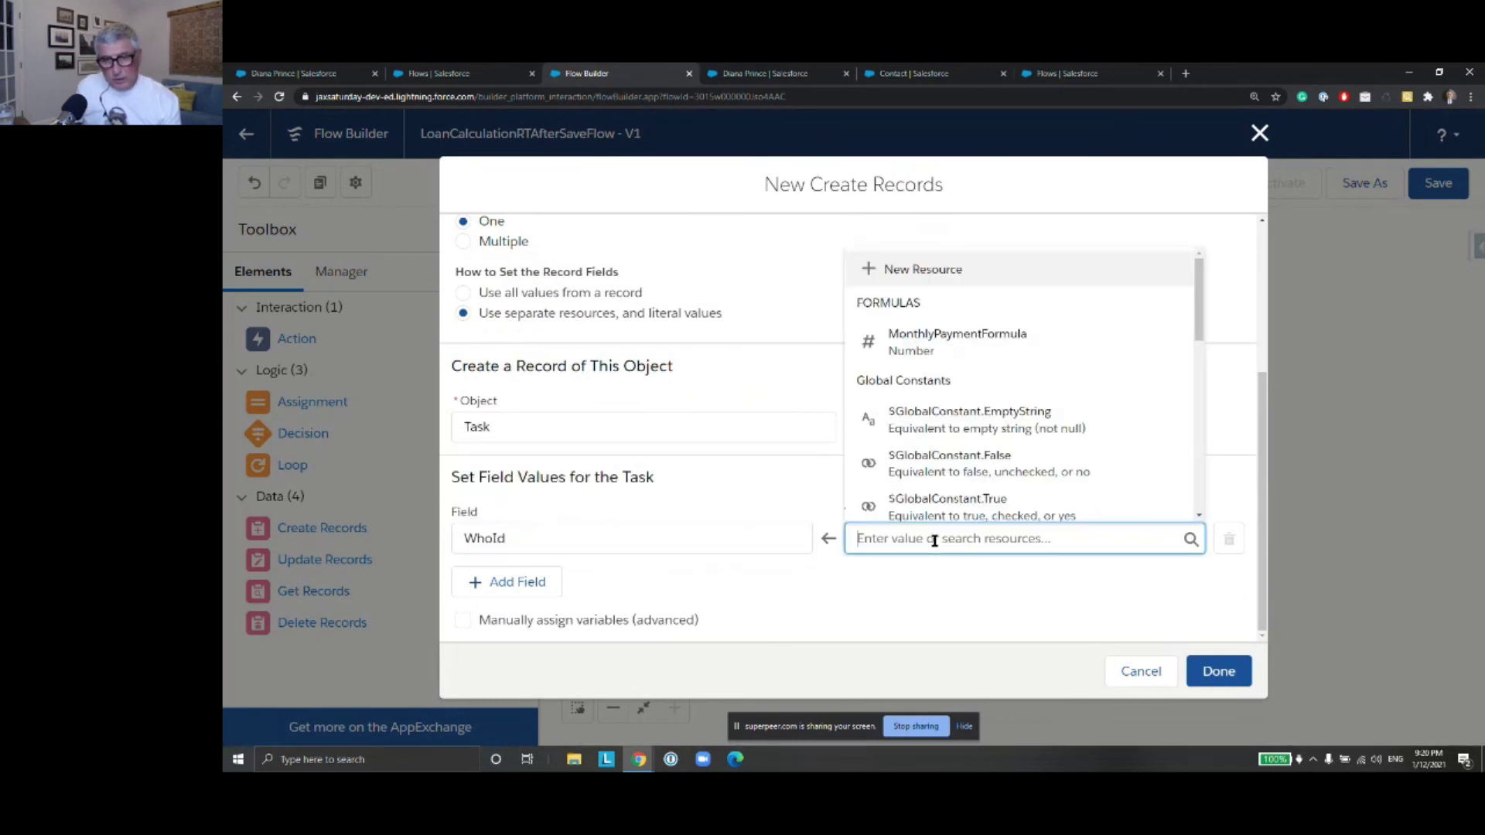
pyautogui.write('Reco')
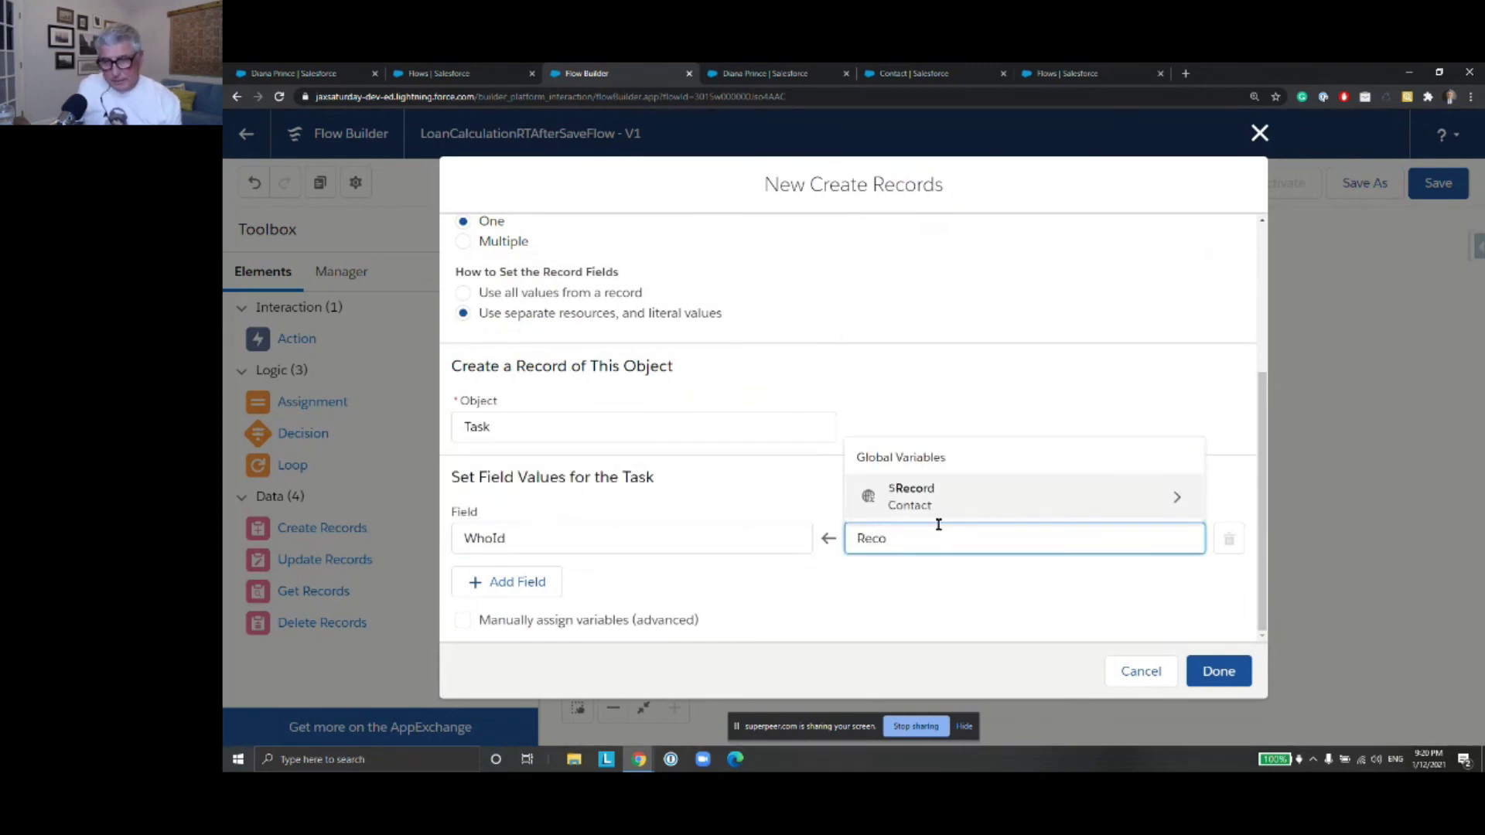
pyautogui.click(1148, 497)
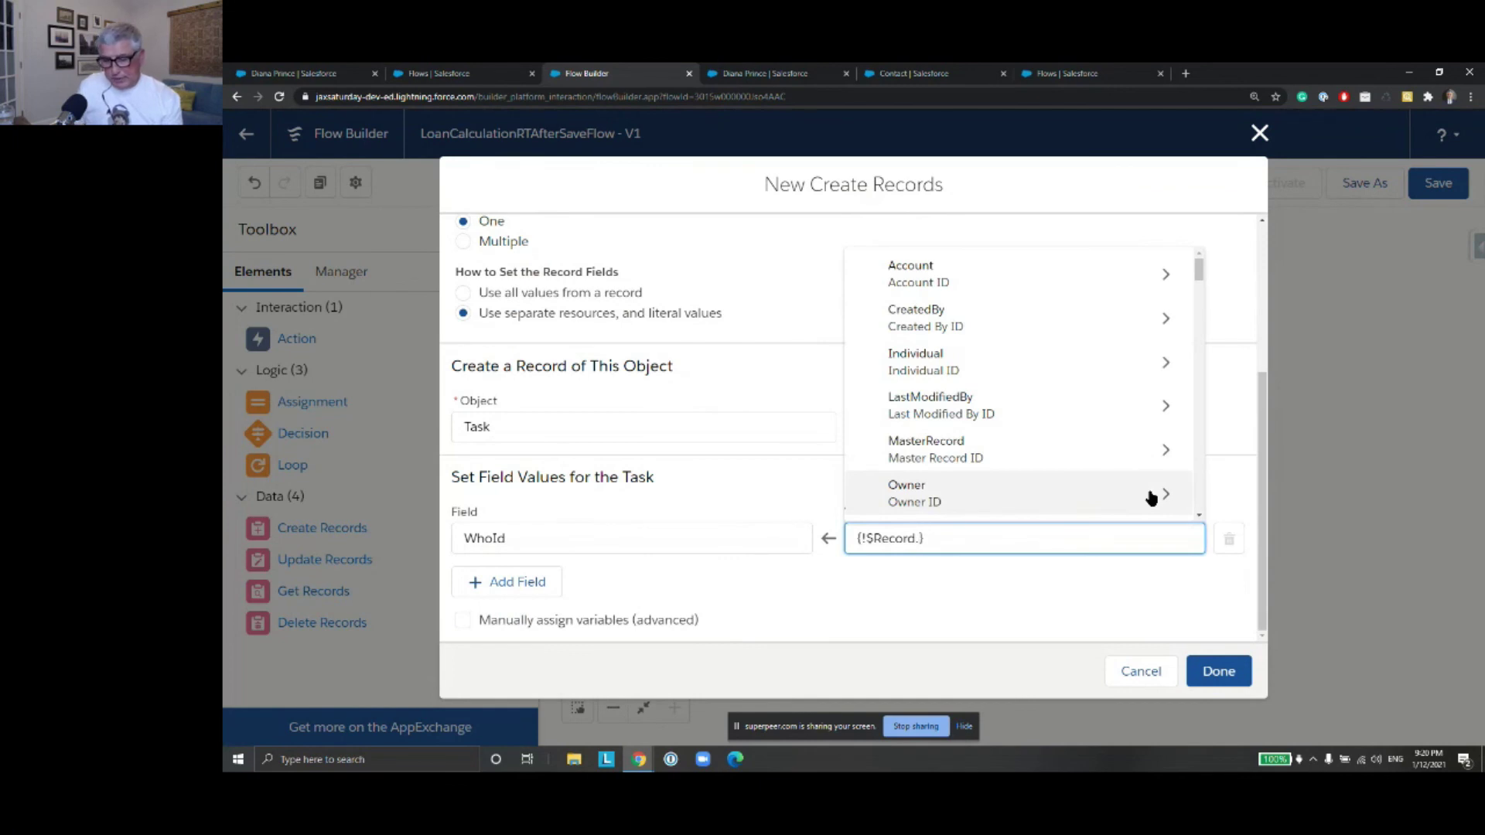
pyautogui.write('Id')
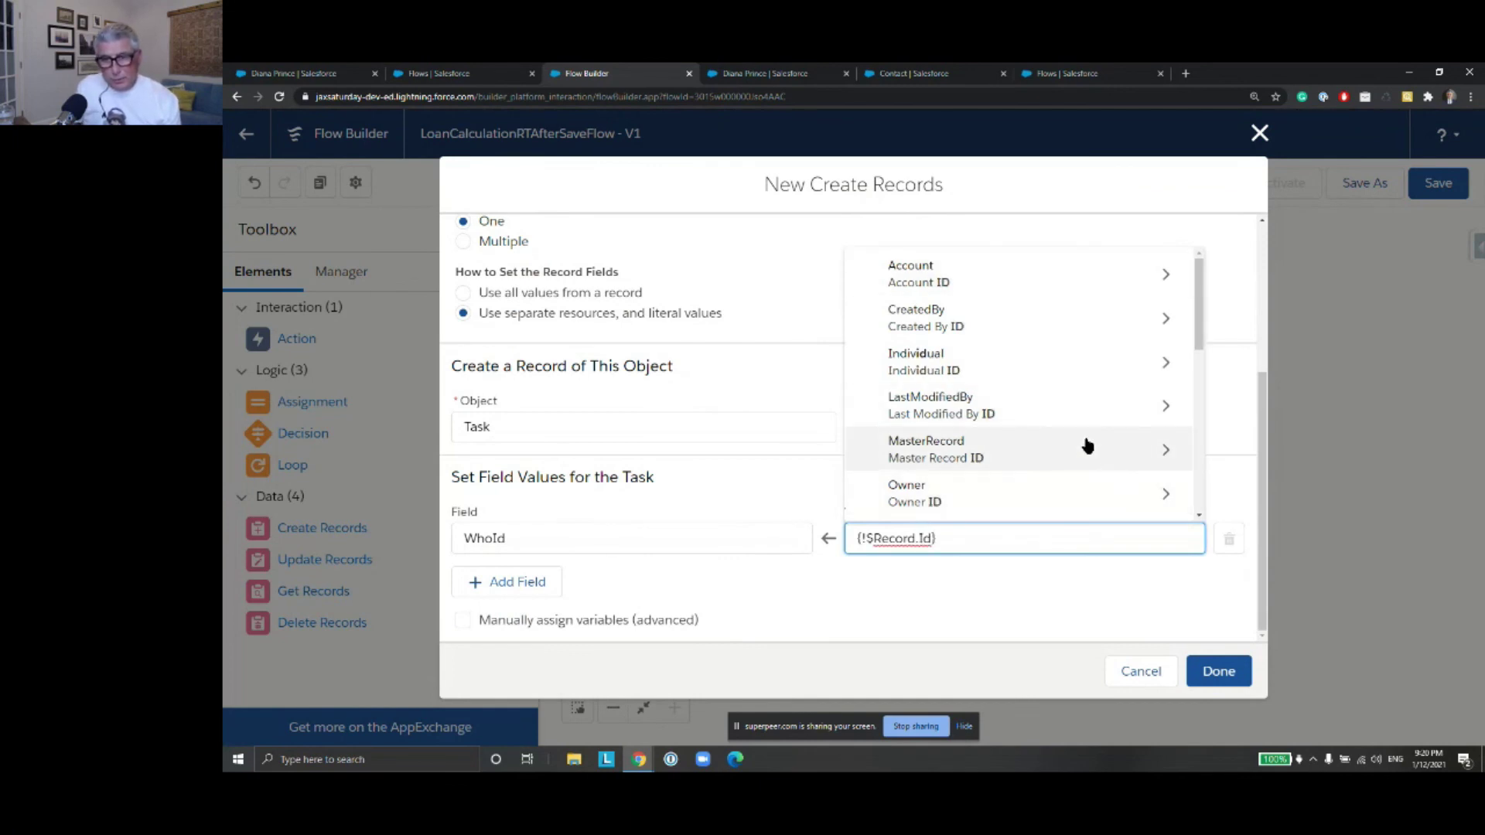
pyautogui.scroll(-3, 1085, 448)
pyautogui.click(1082, 453)
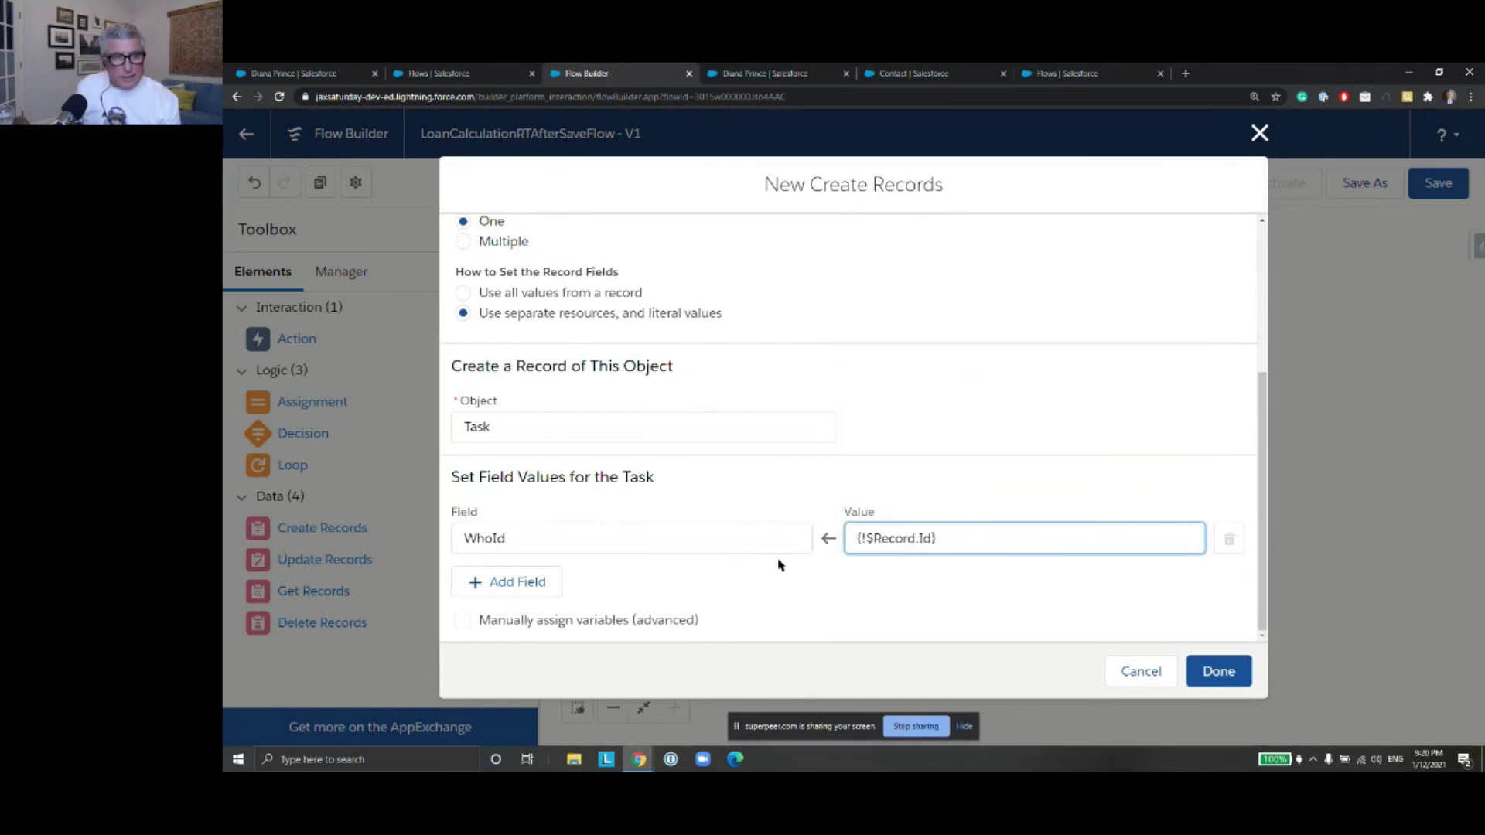
# Add an OwnerId row set to the current user's {!$User.Id}
pyautogui.click(491, 585)
pyautogui.scroll(-1, 652, 523)
pyautogui.click(649, 536)
pyautogui.write('Owne')
pyautogui.click(648, 512)
pyautogui.click(922, 540)
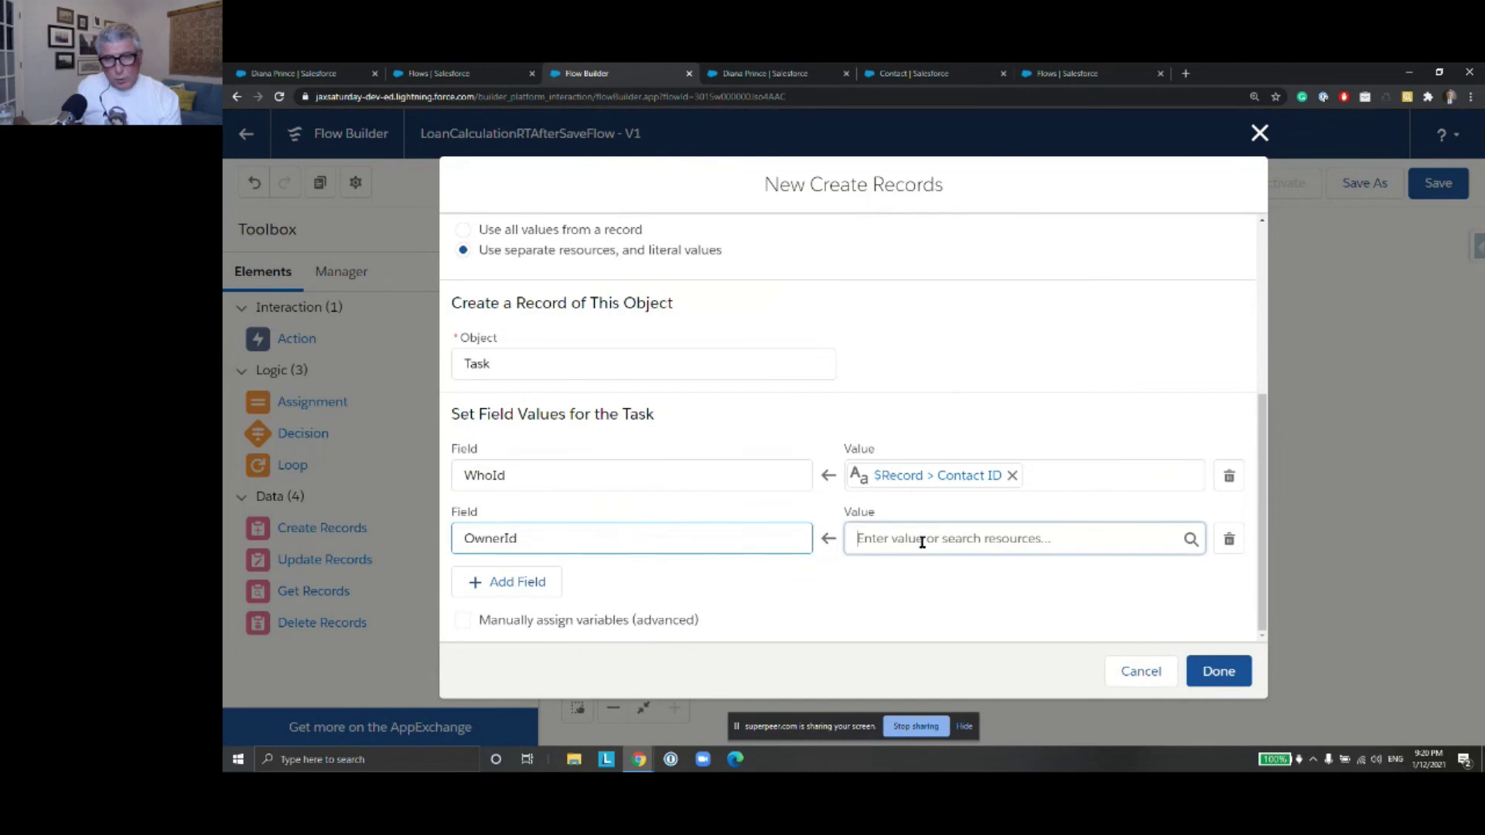
pyautogui.write('Use')
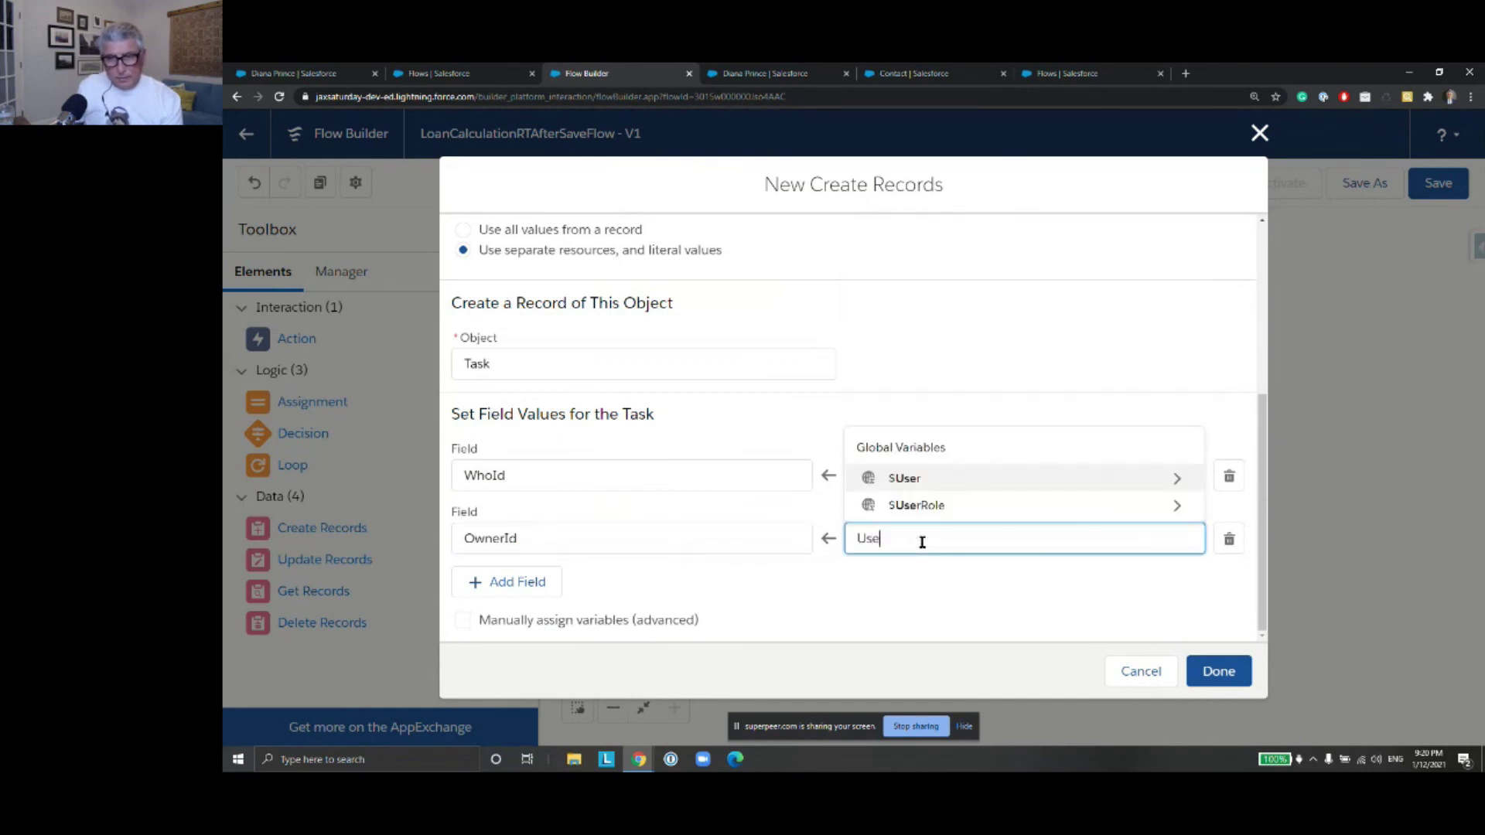
pyautogui.click(1176, 486)
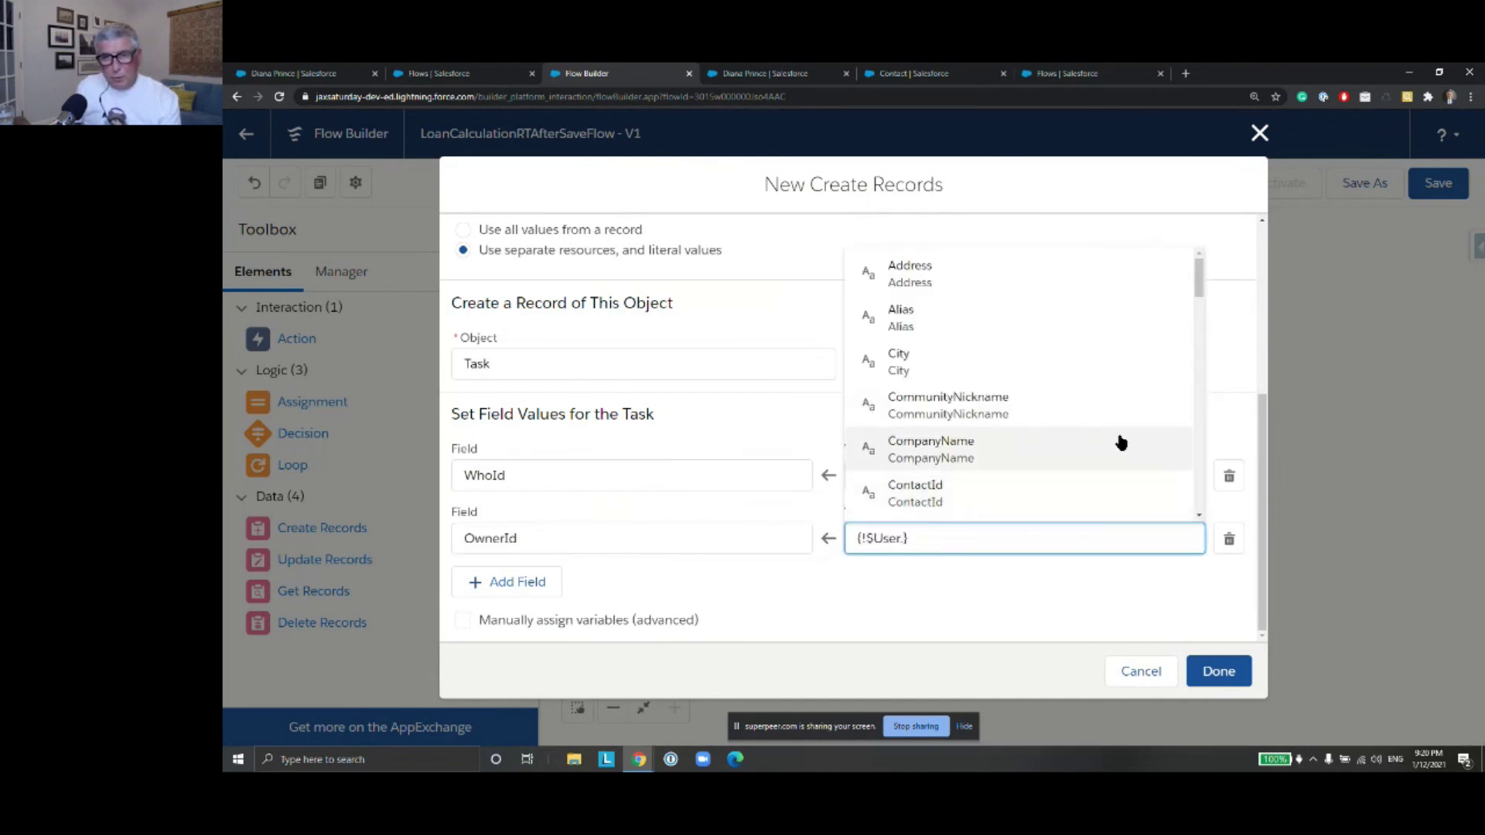
pyautogui.write('Id')
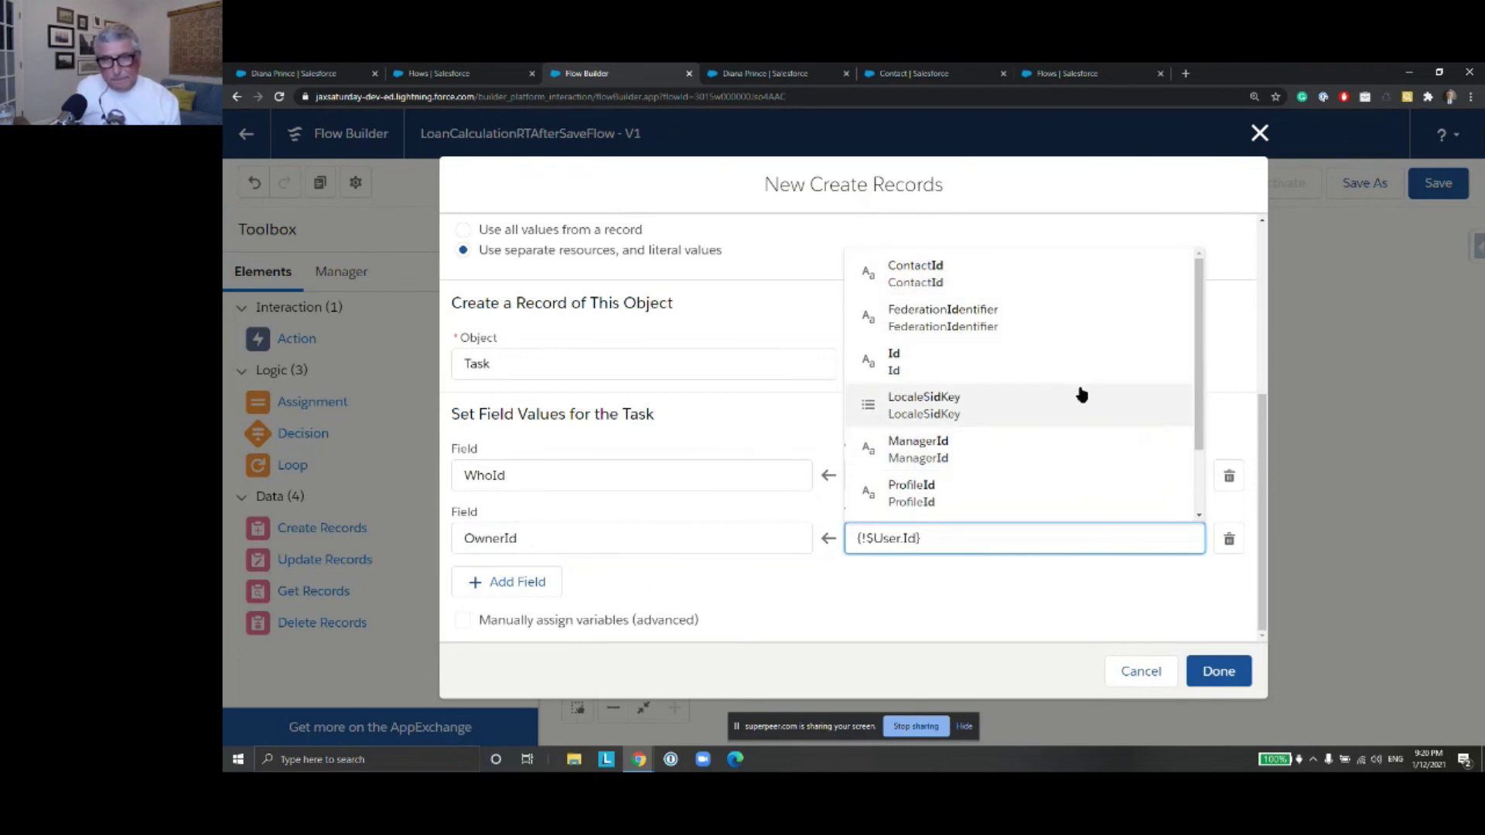
pyautogui.click(1072, 375)
# Add a Subject row with the value 'Send payment plan to customer.'
pyautogui.click(497, 583)
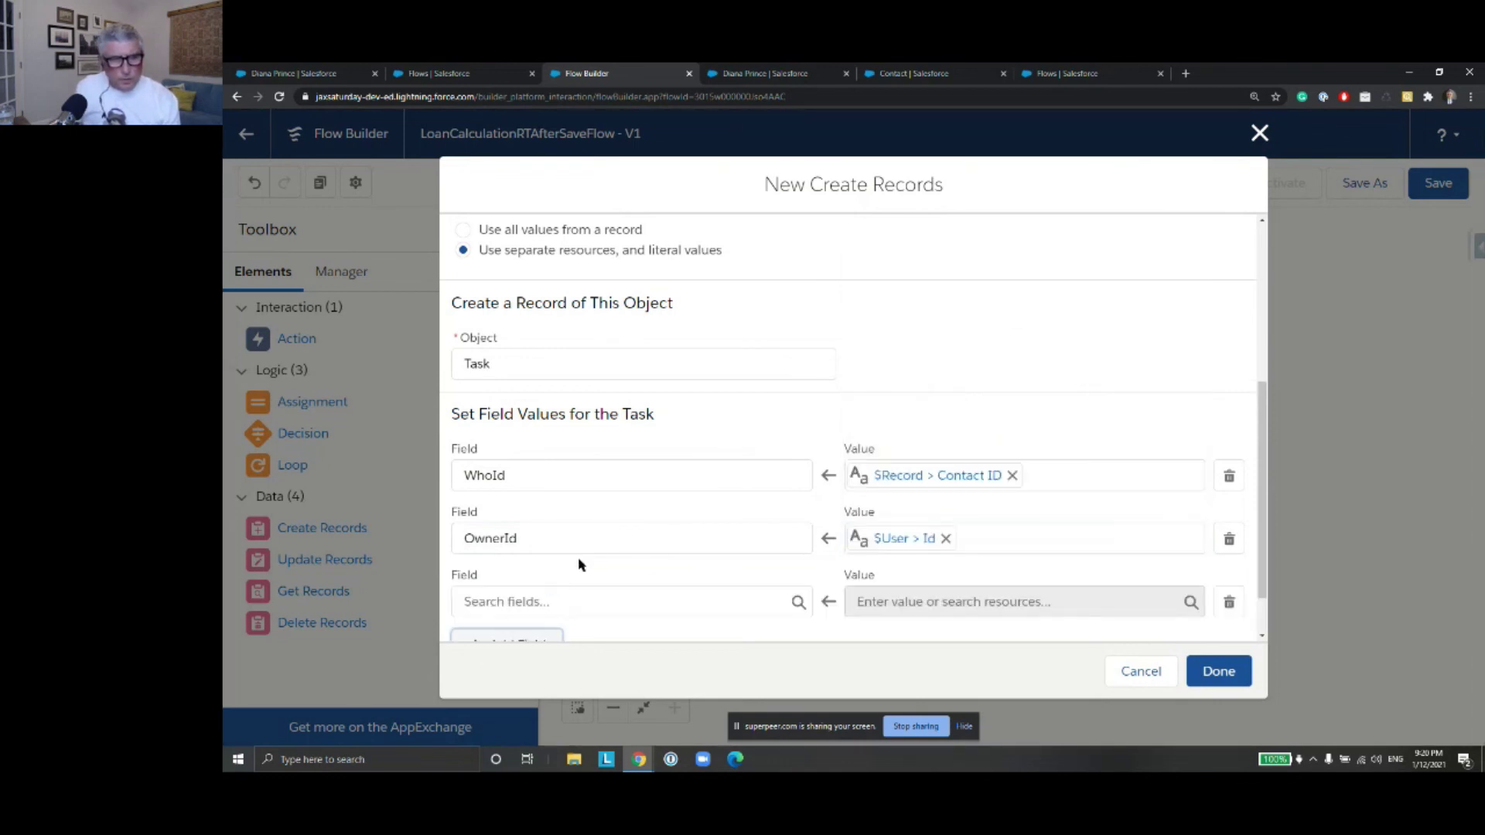
pyautogui.scroll(-1, 630, 542)
pyautogui.click(624, 542)
pyautogui.write('Sub')
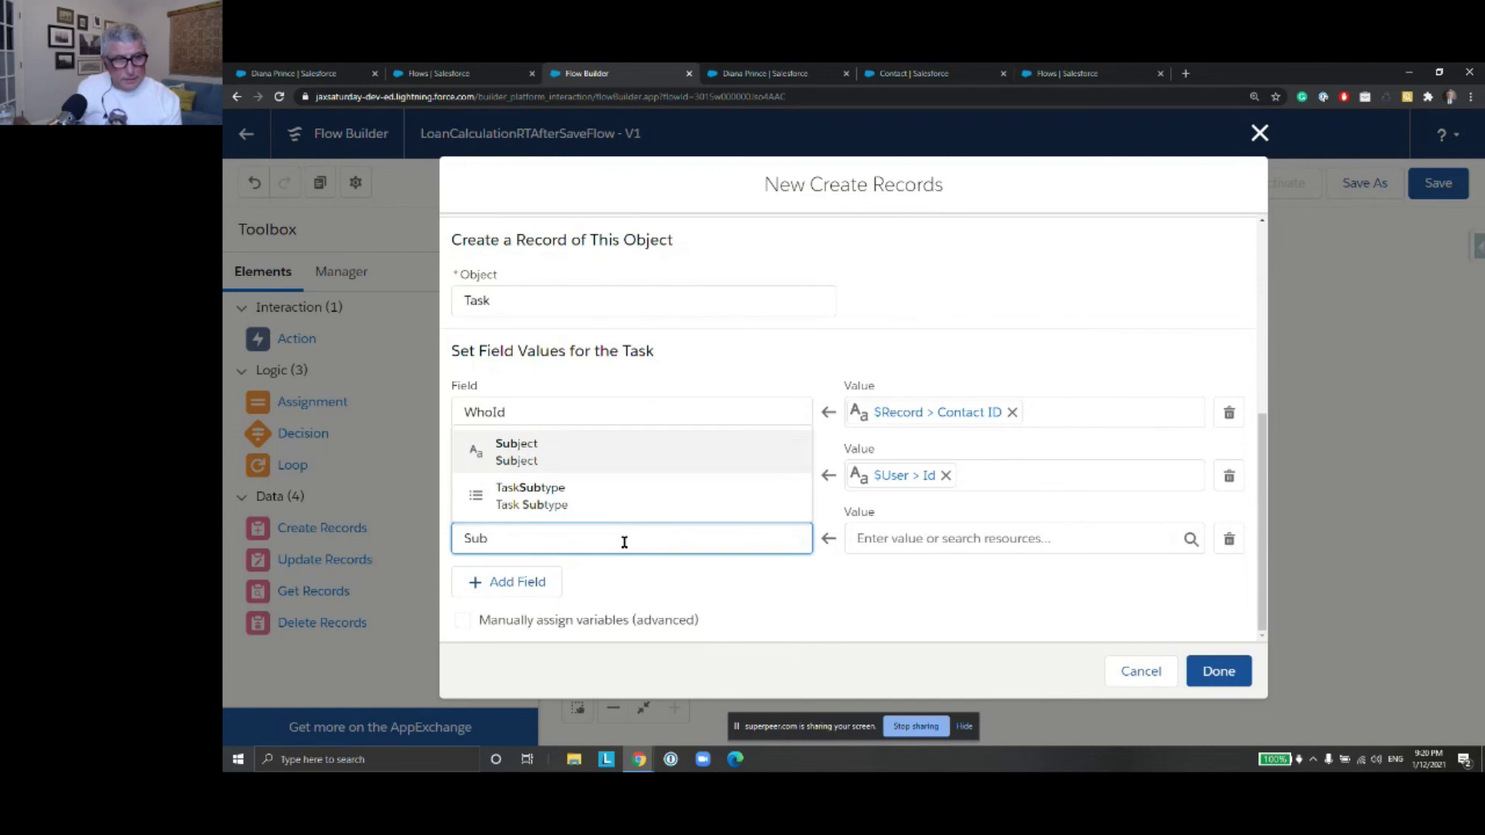
pyautogui.click(596, 458)
pyautogui.click(935, 538)
pyautogui.write('Send')
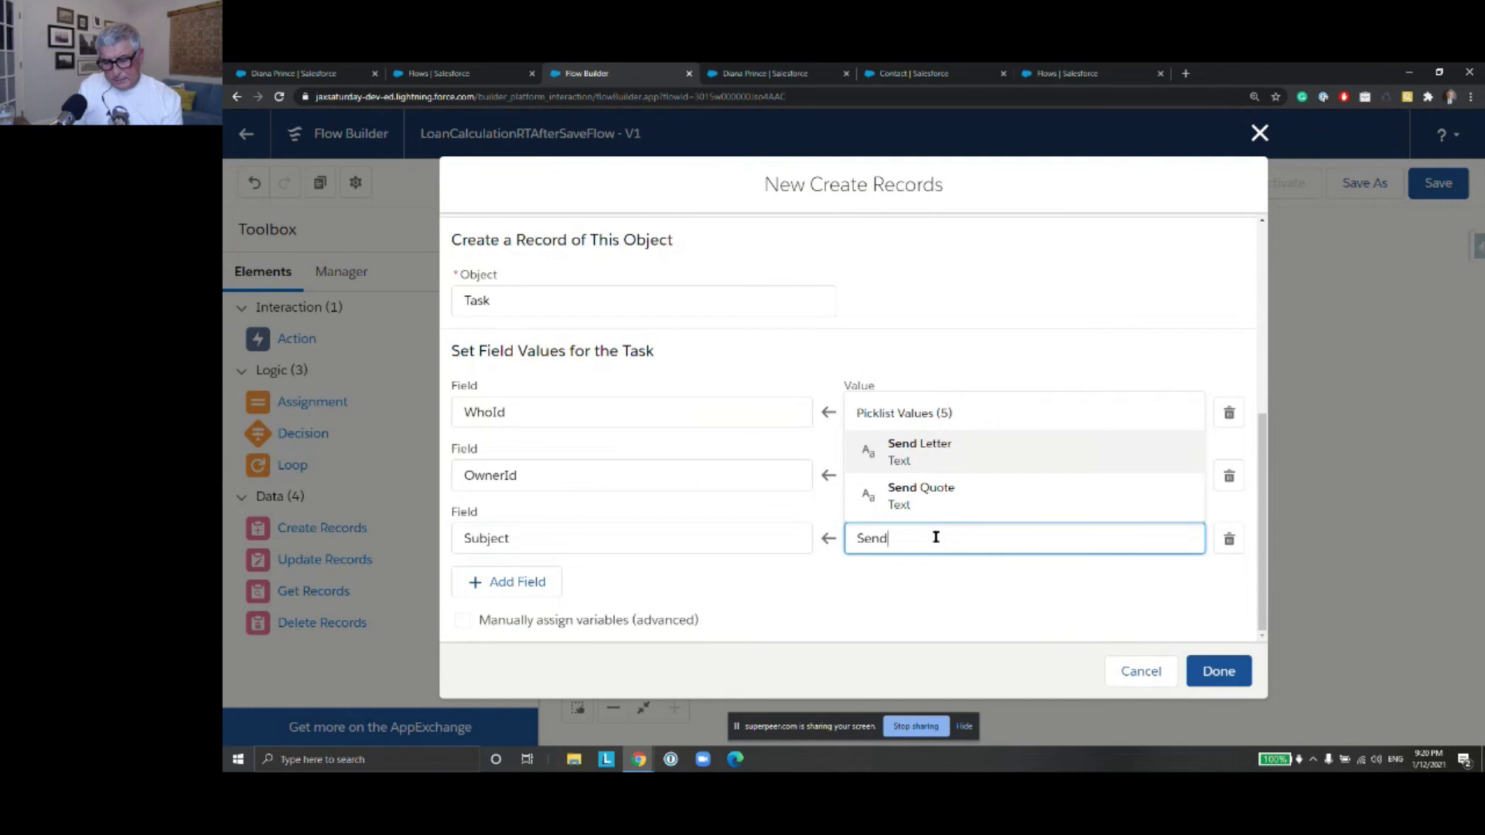
pyautogui.write(' payment plan to customer.')
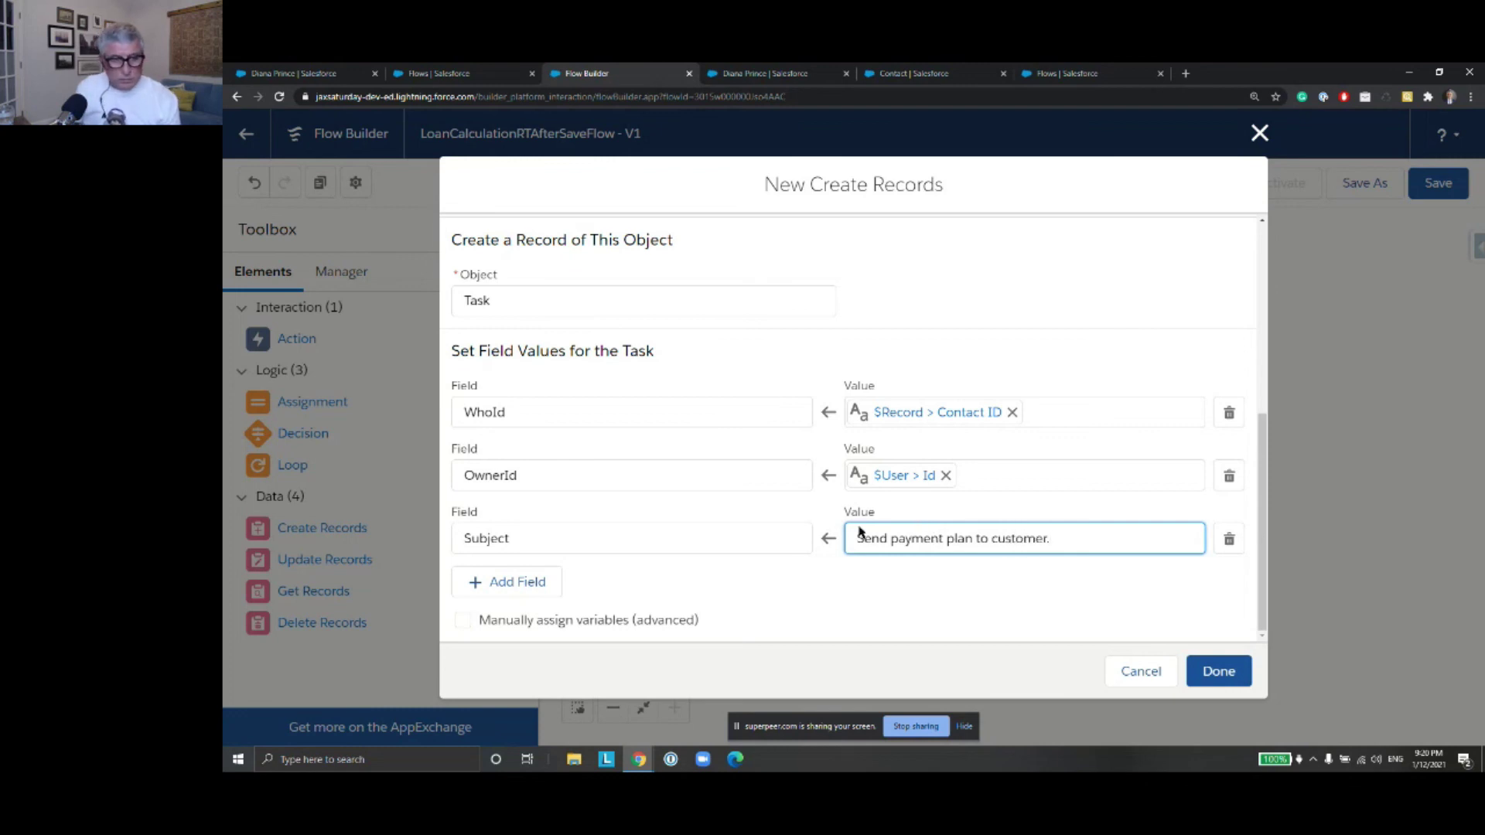
# Add an ActivityDate row set to {!$Flow.CurrentDate} and finish the Create Task element
pyautogui.click(509, 581)
pyautogui.scroll(-1, 678, 523)
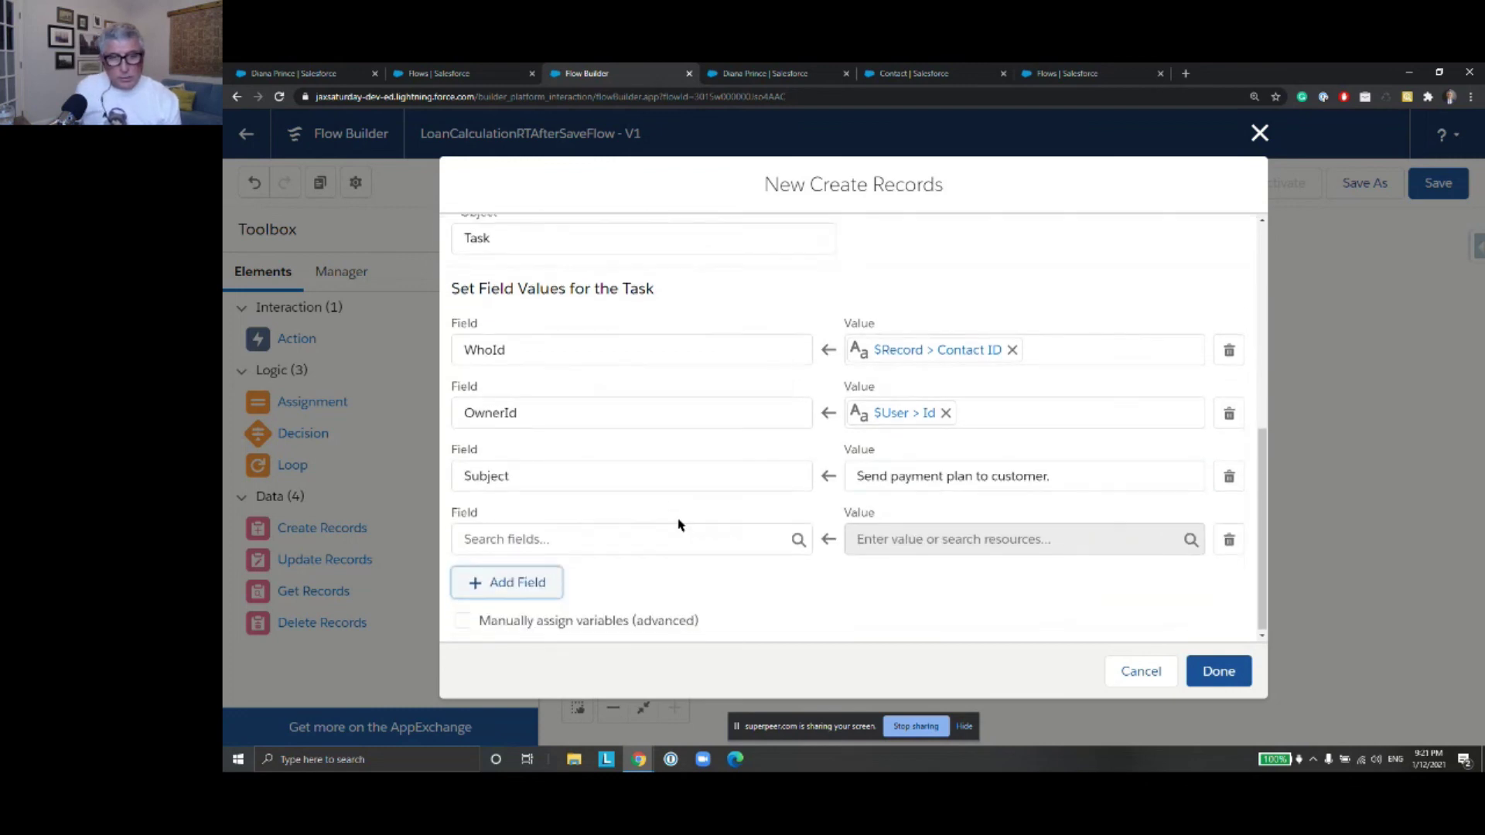
pyautogui.click(734, 542)
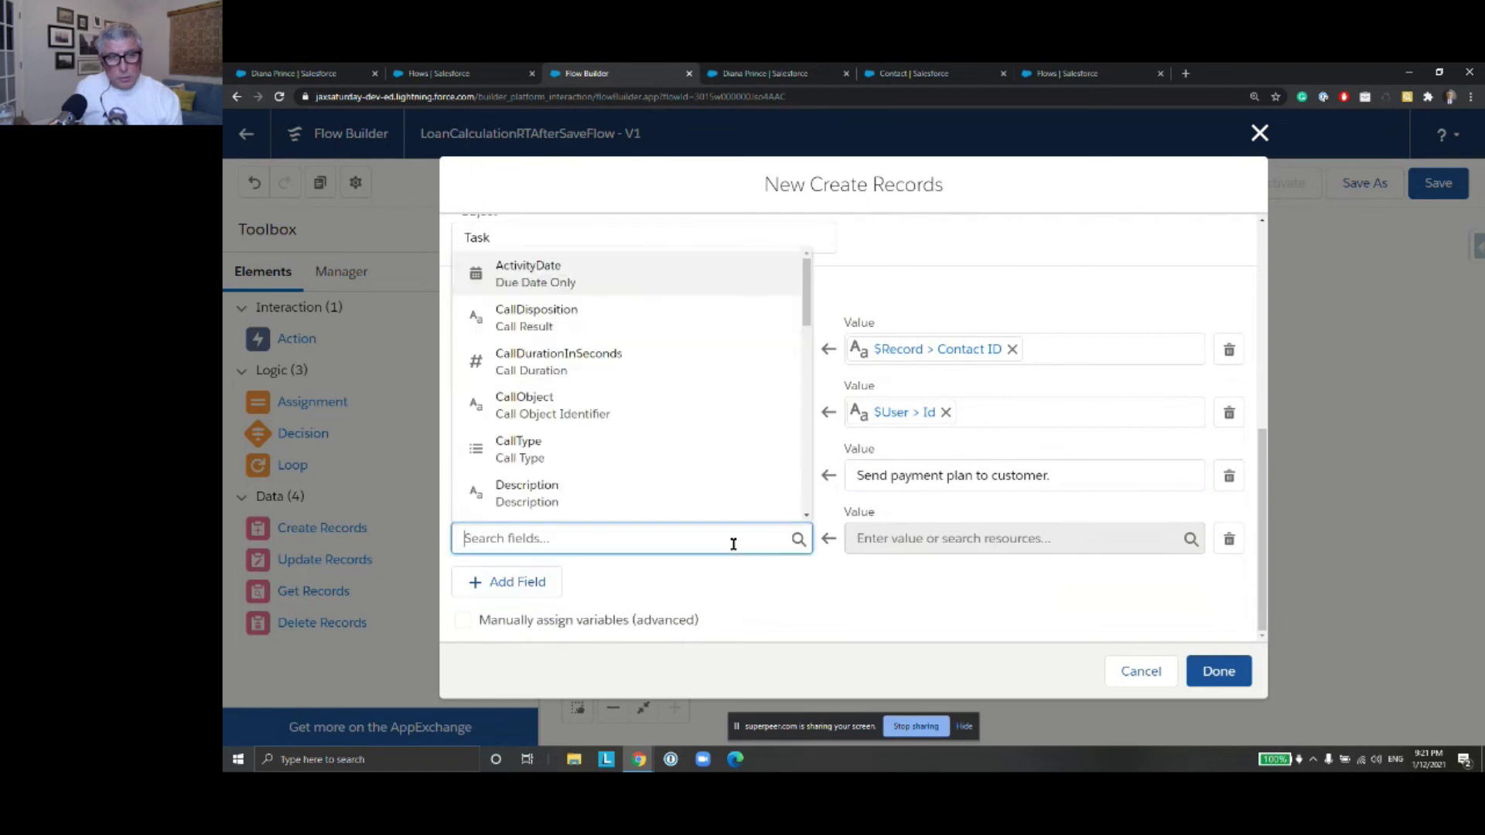
pyautogui.click(679, 284)
pyautogui.click(915, 537)
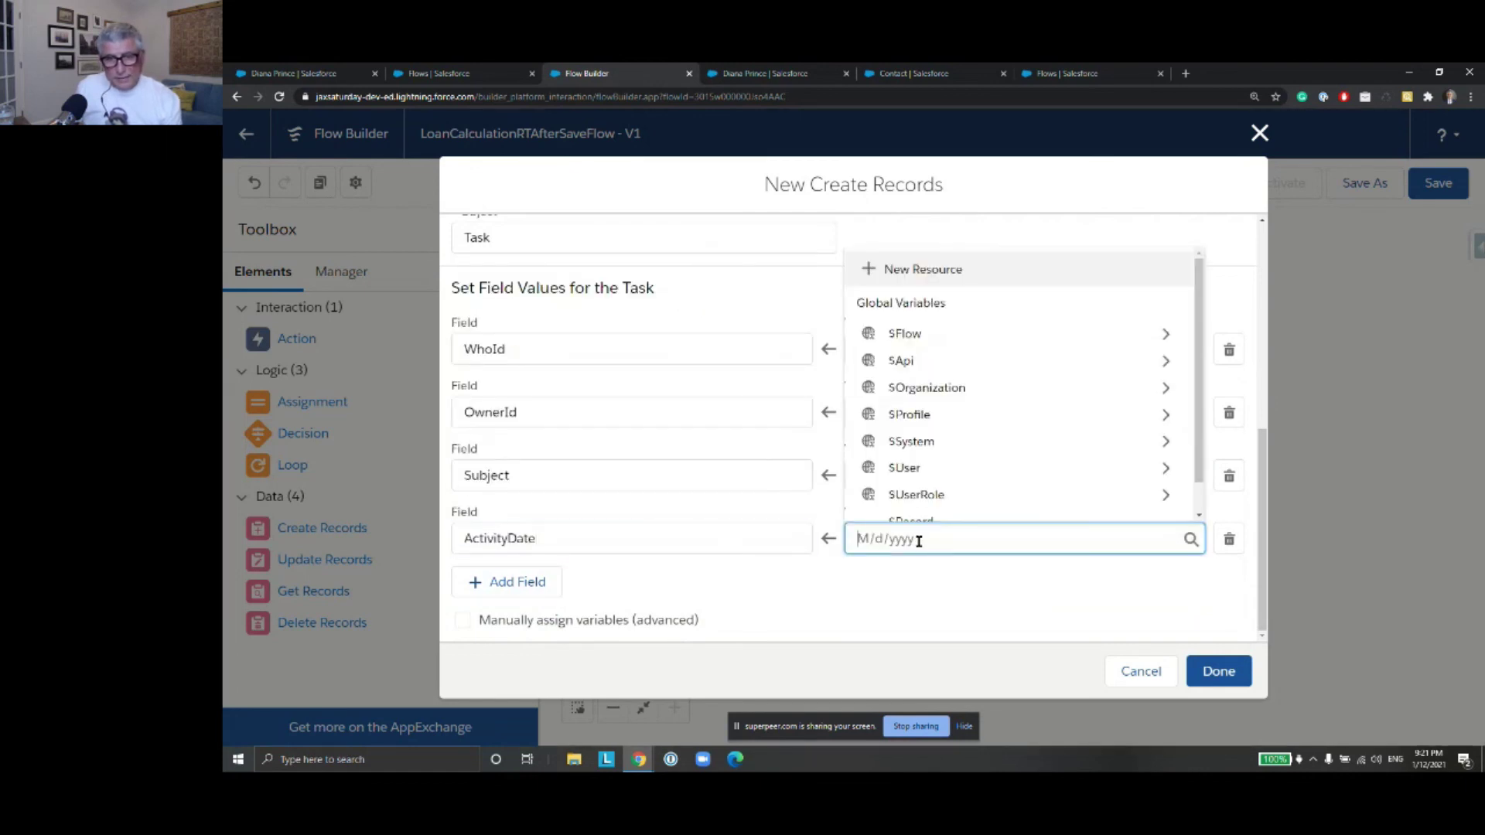
pyautogui.write('Flo')
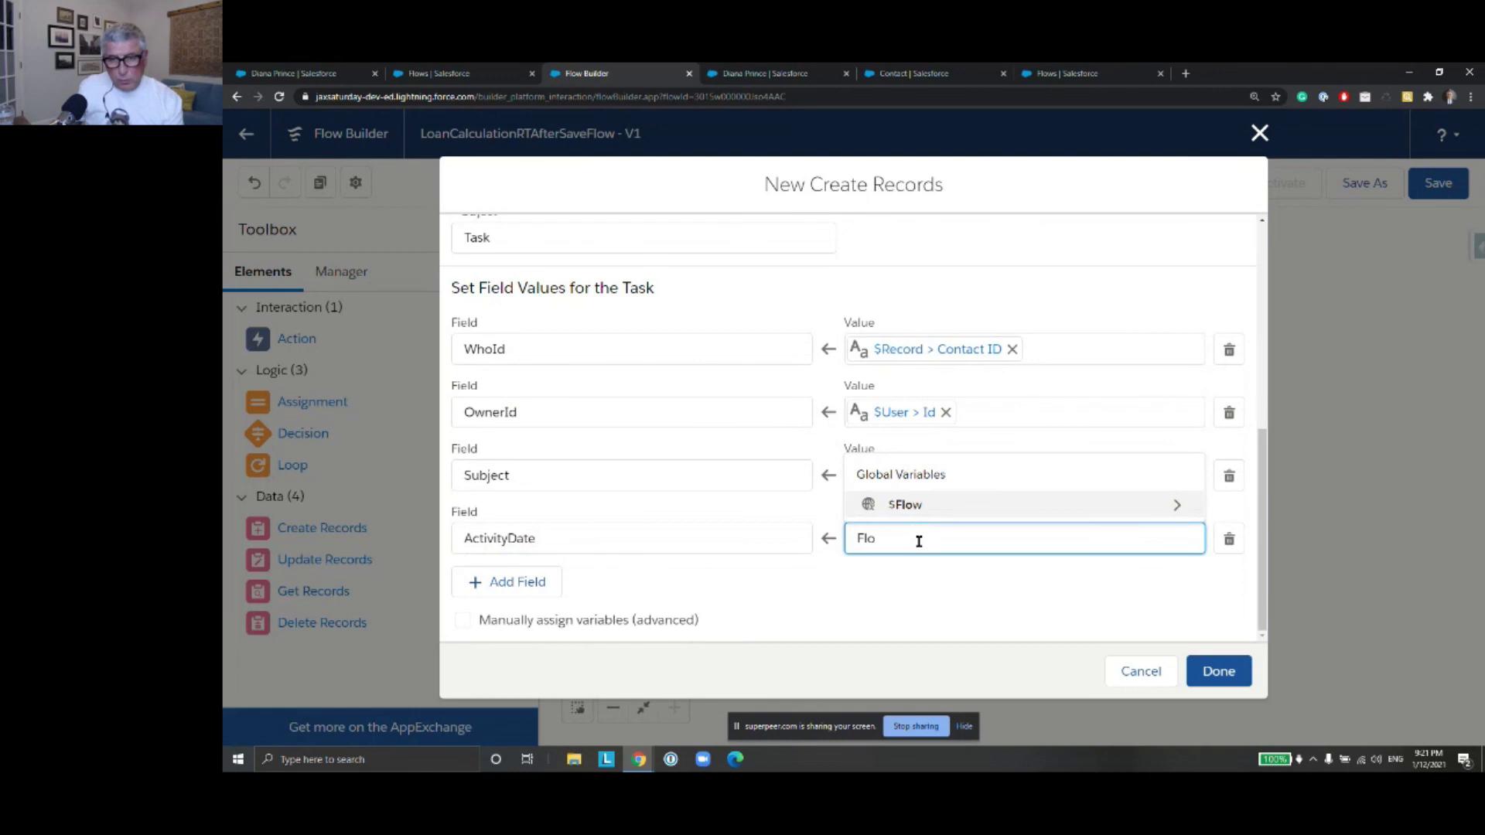
pyautogui.click(924, 513)
pyautogui.click(1007, 570)
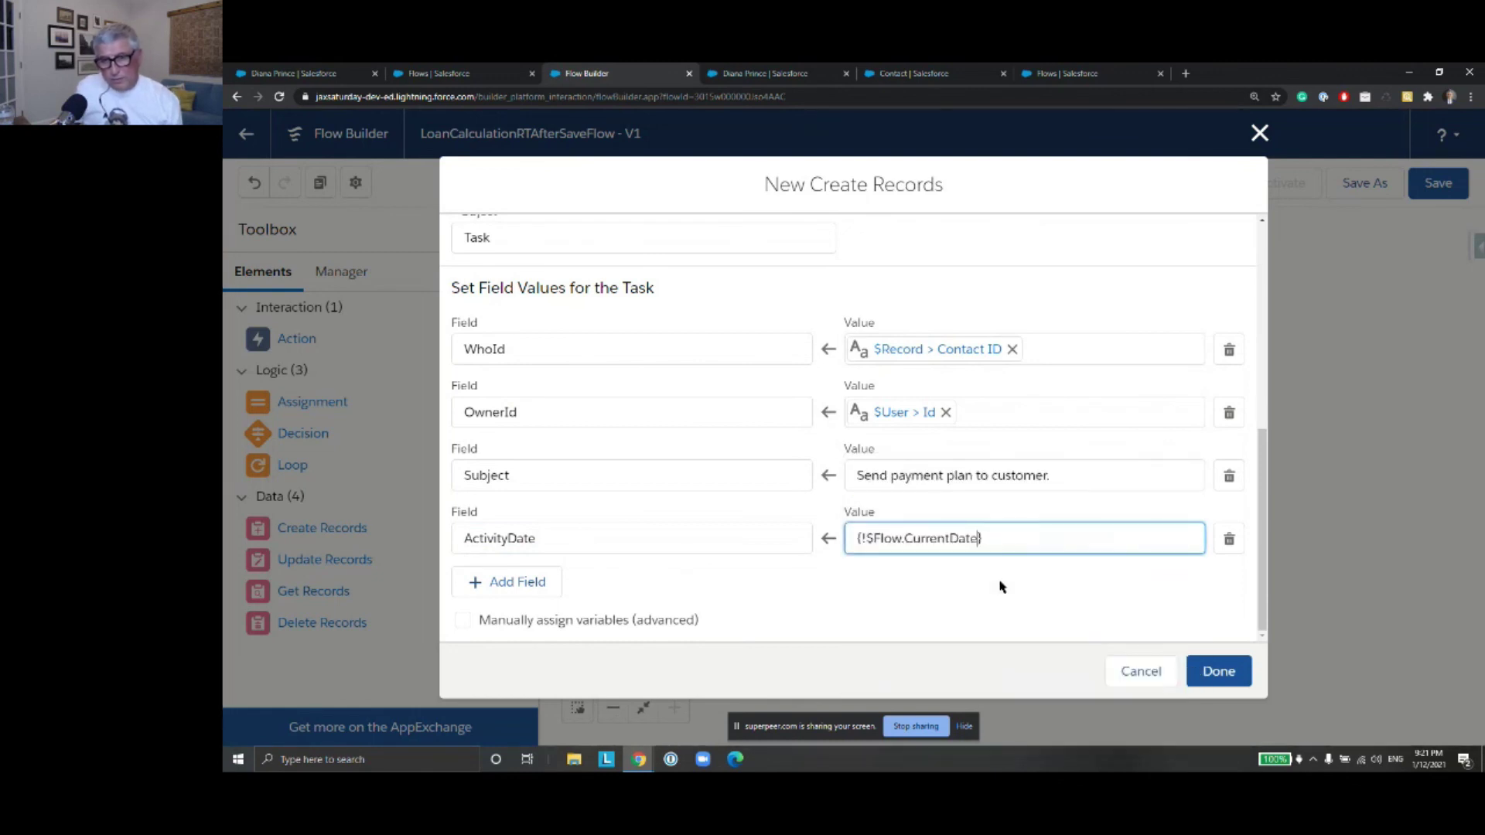
pyautogui.click(1217, 672)
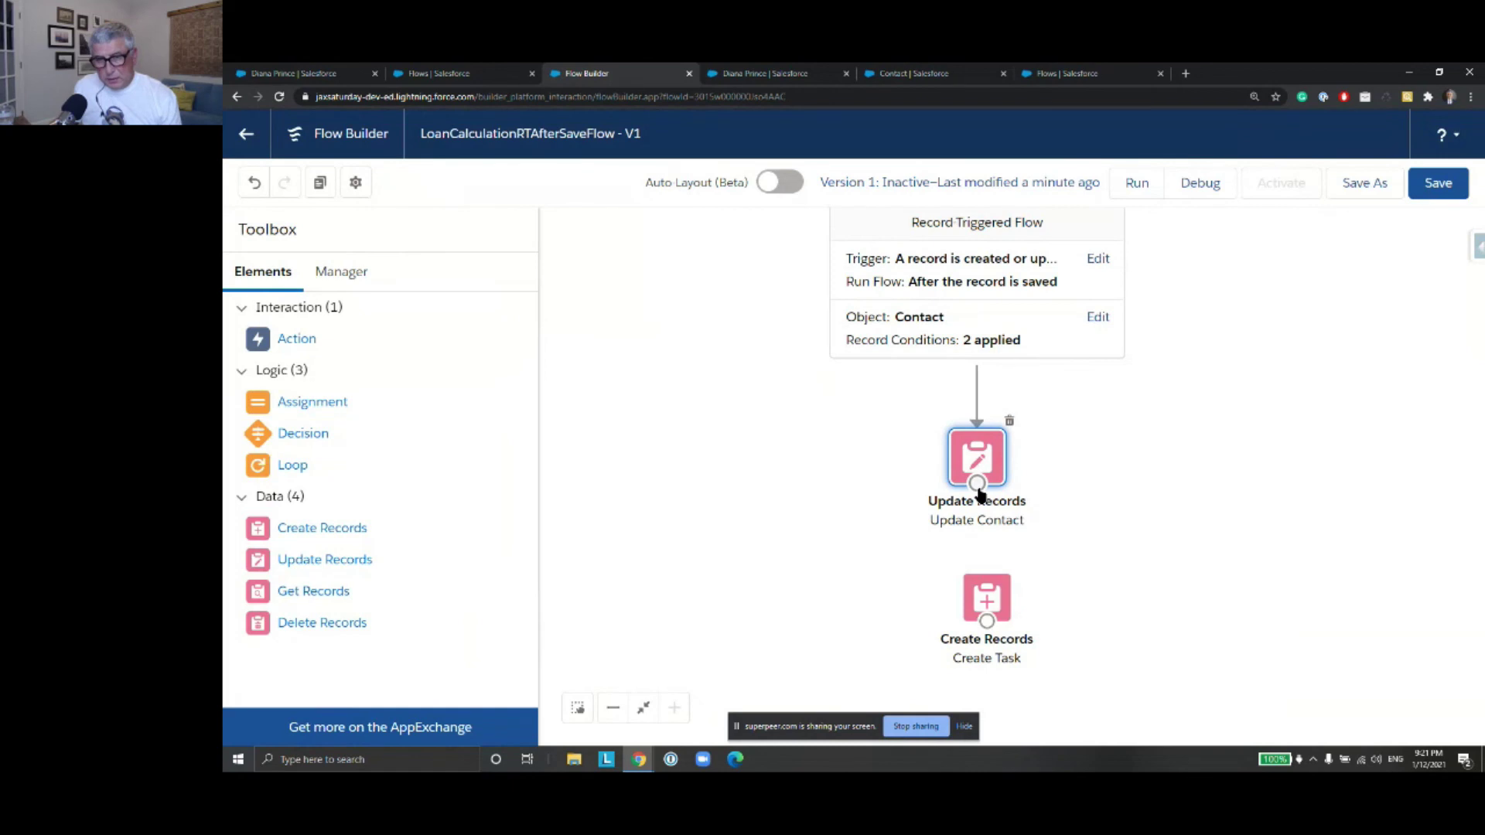
# Connect Update Contact to Create Task, then save and activate the flow
pyautogui.moveTo(978, 485); pyautogui.dragTo(977, 587)
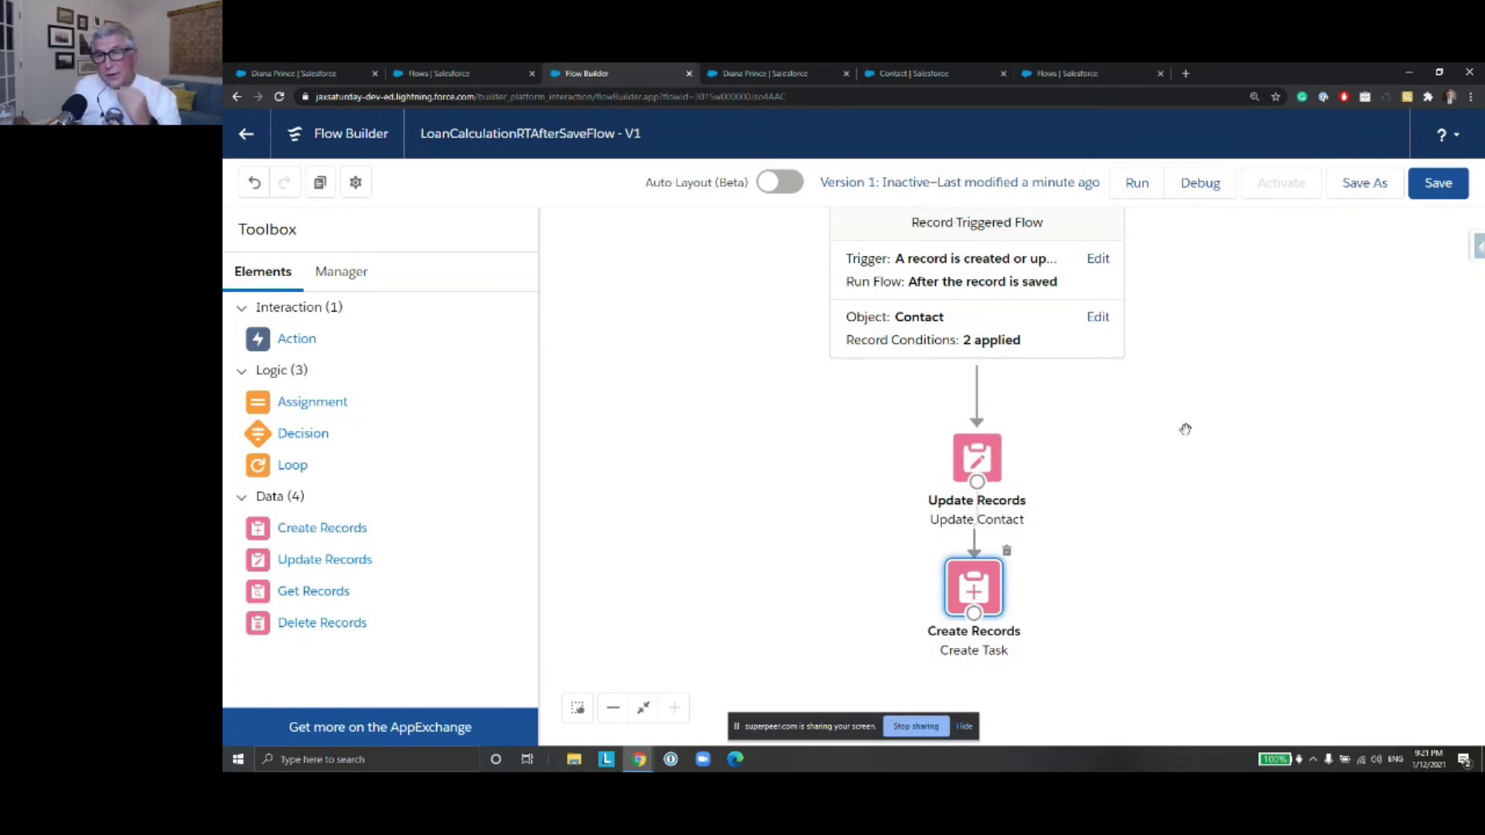
pyautogui.click(1437, 195)
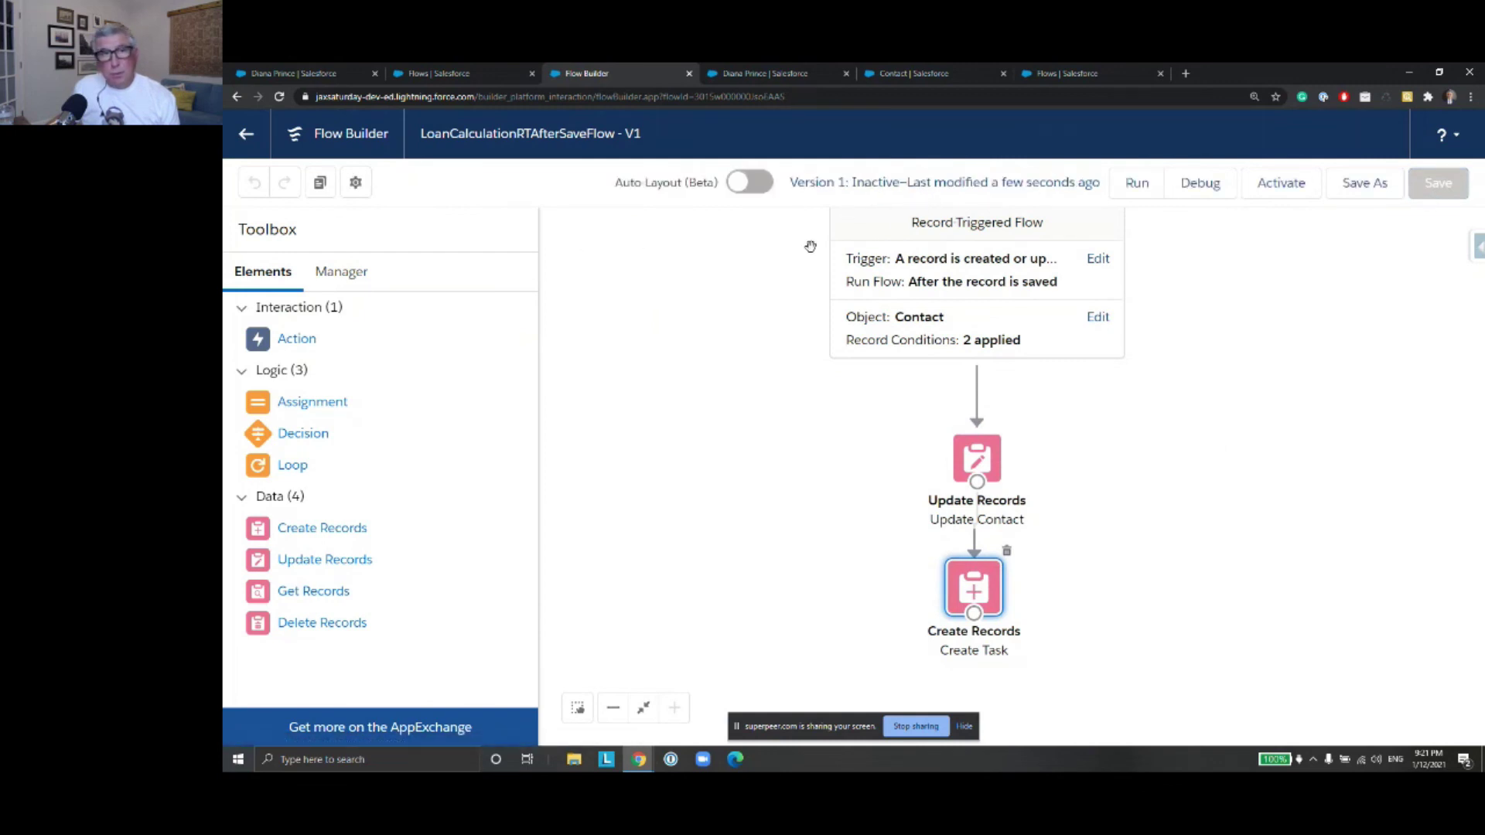
pyautogui.click(1259, 196)
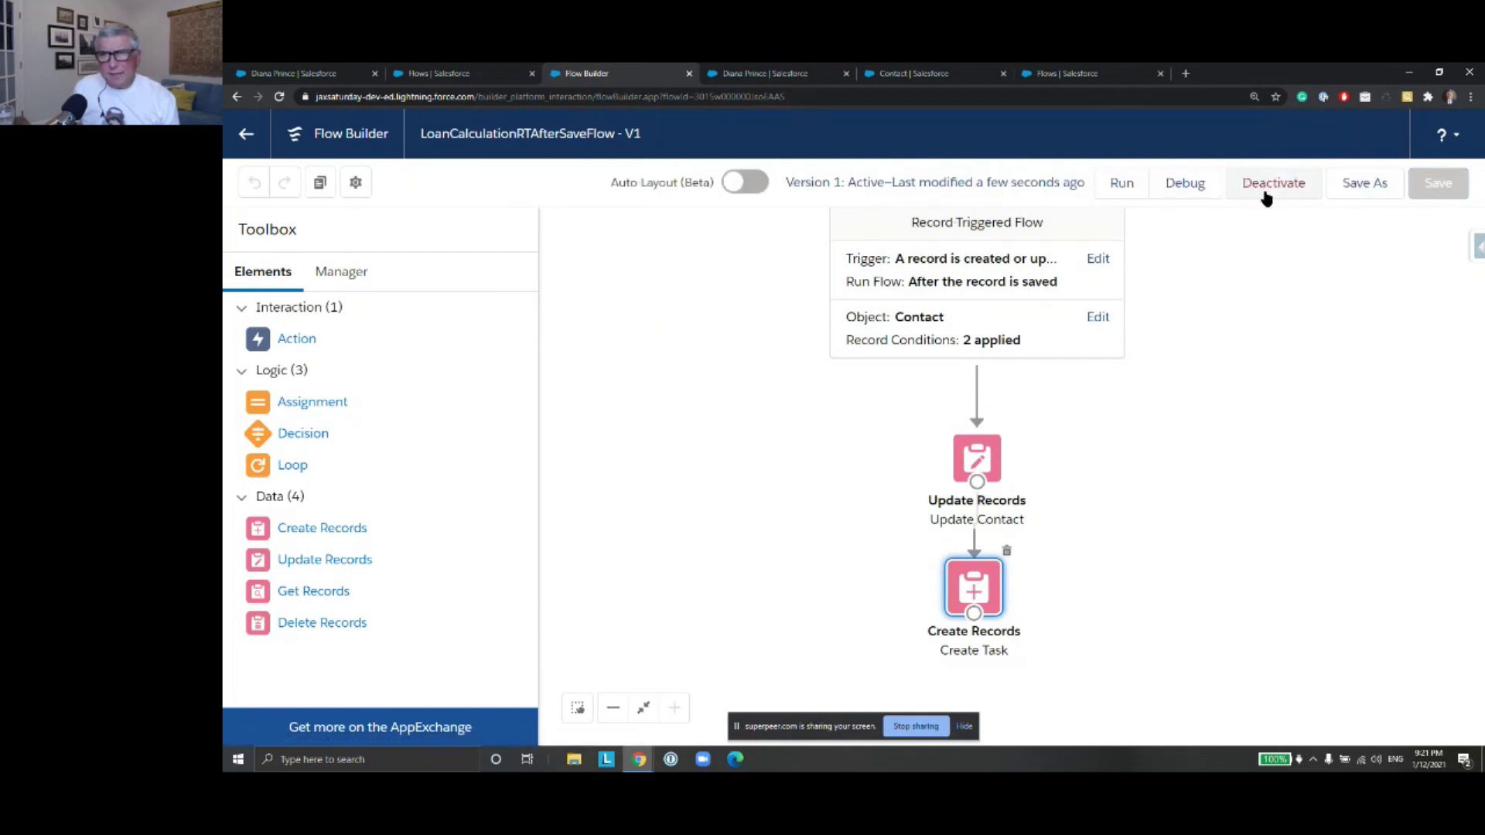
pyautogui.click(455, 75)
# On the contact, clear Loan Payment Amount, set Loan Amount to 12000 and Loan Term to 12
pyautogui.click(294, 74)
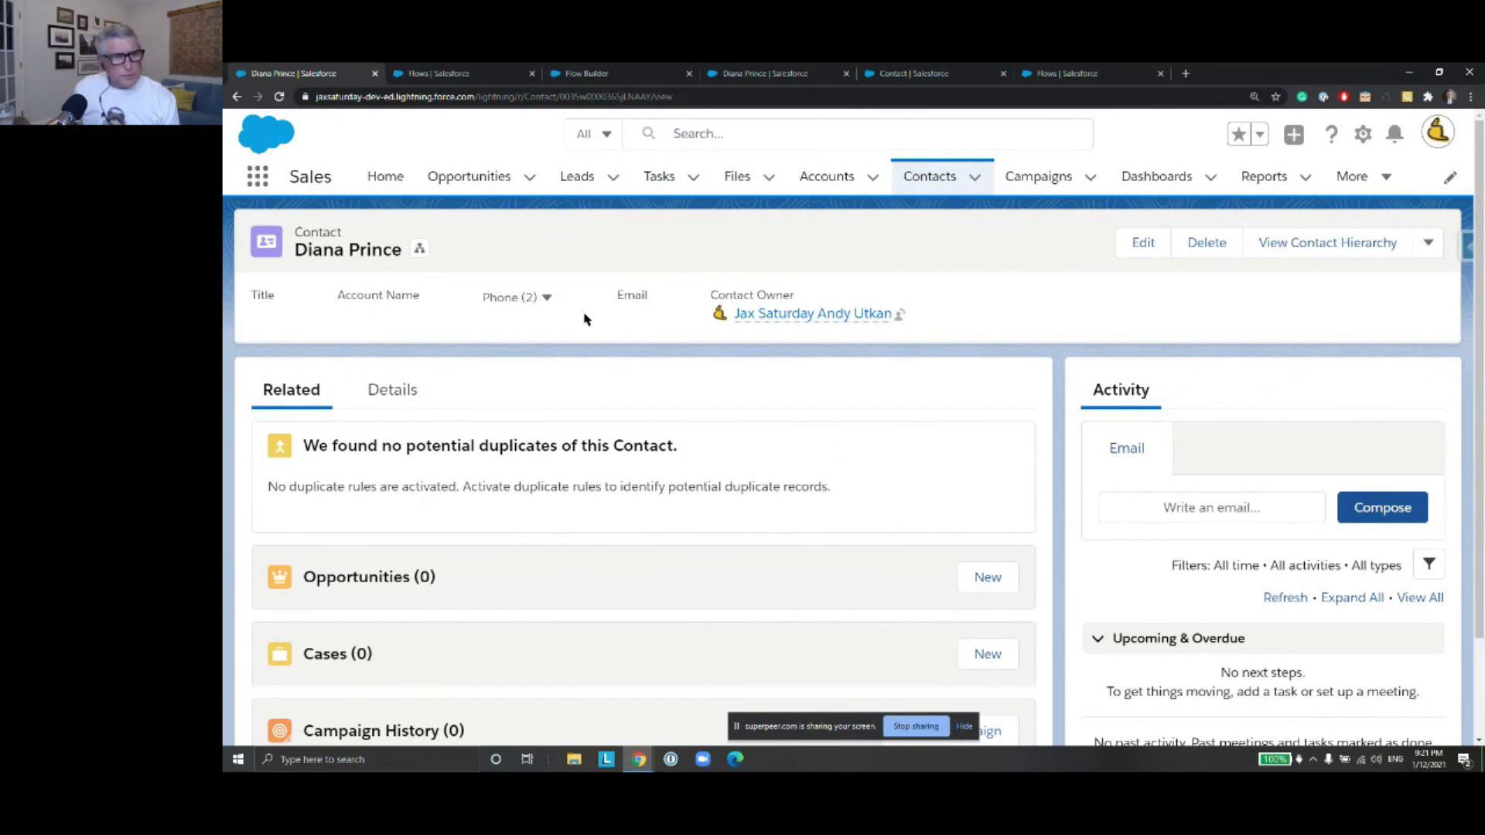
pyautogui.click(392, 389)
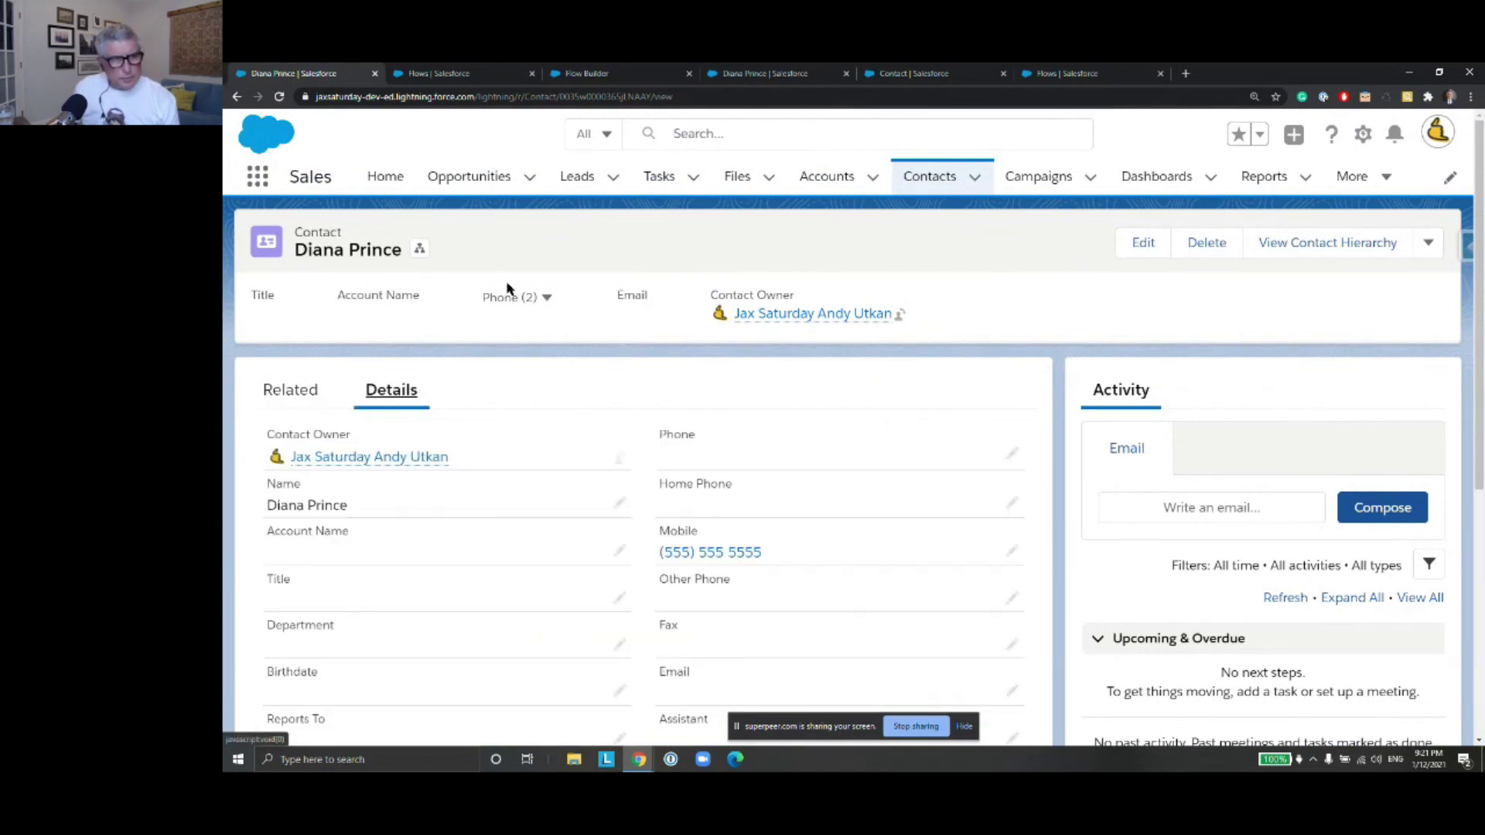
pyautogui.scroll(-5, 506, 290)
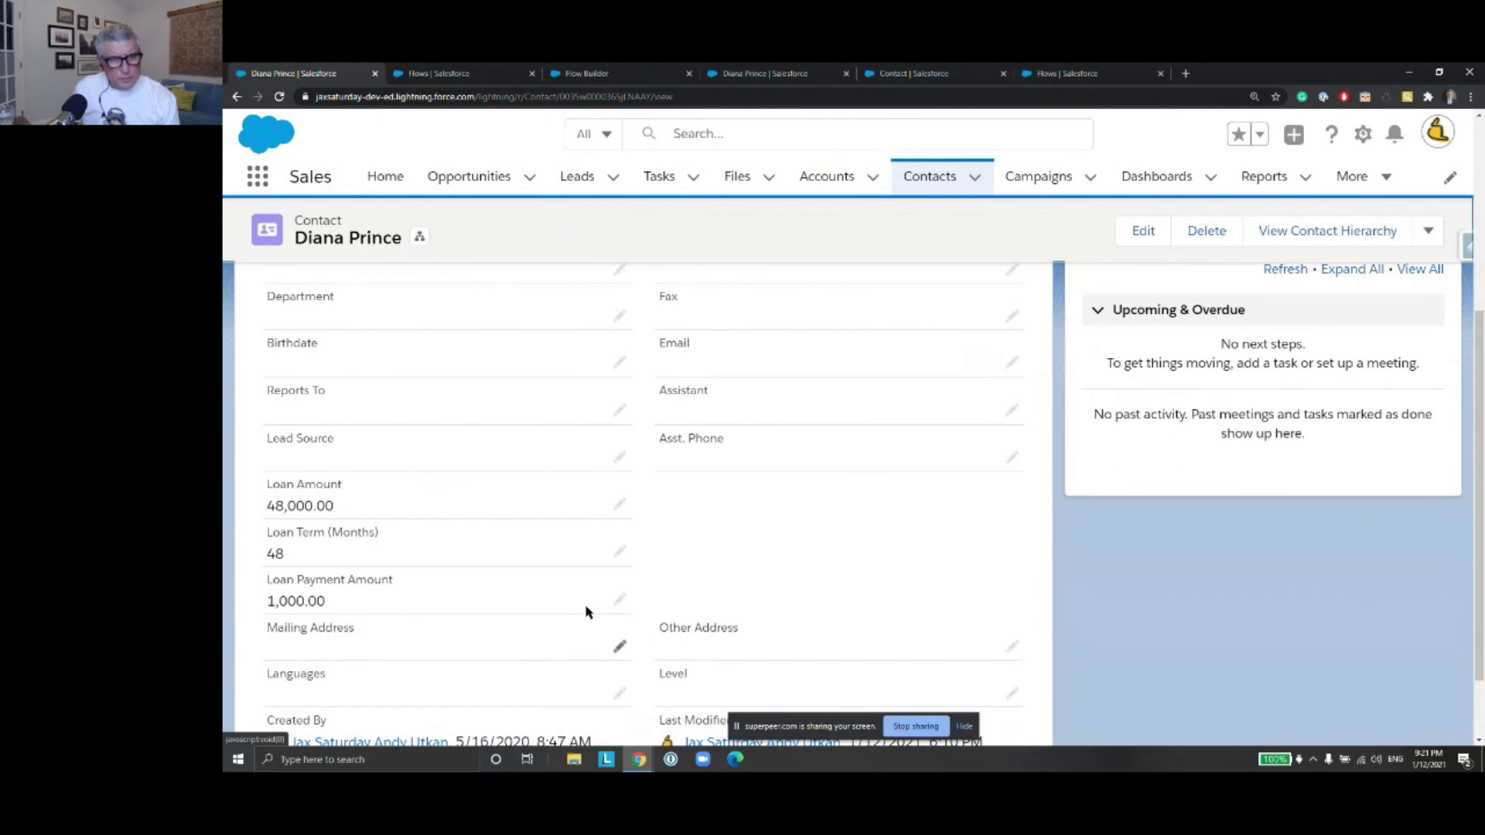
pyautogui.click(618, 600)
pyautogui.moveTo(355, 604); pyautogui.dragTo(275, 596)
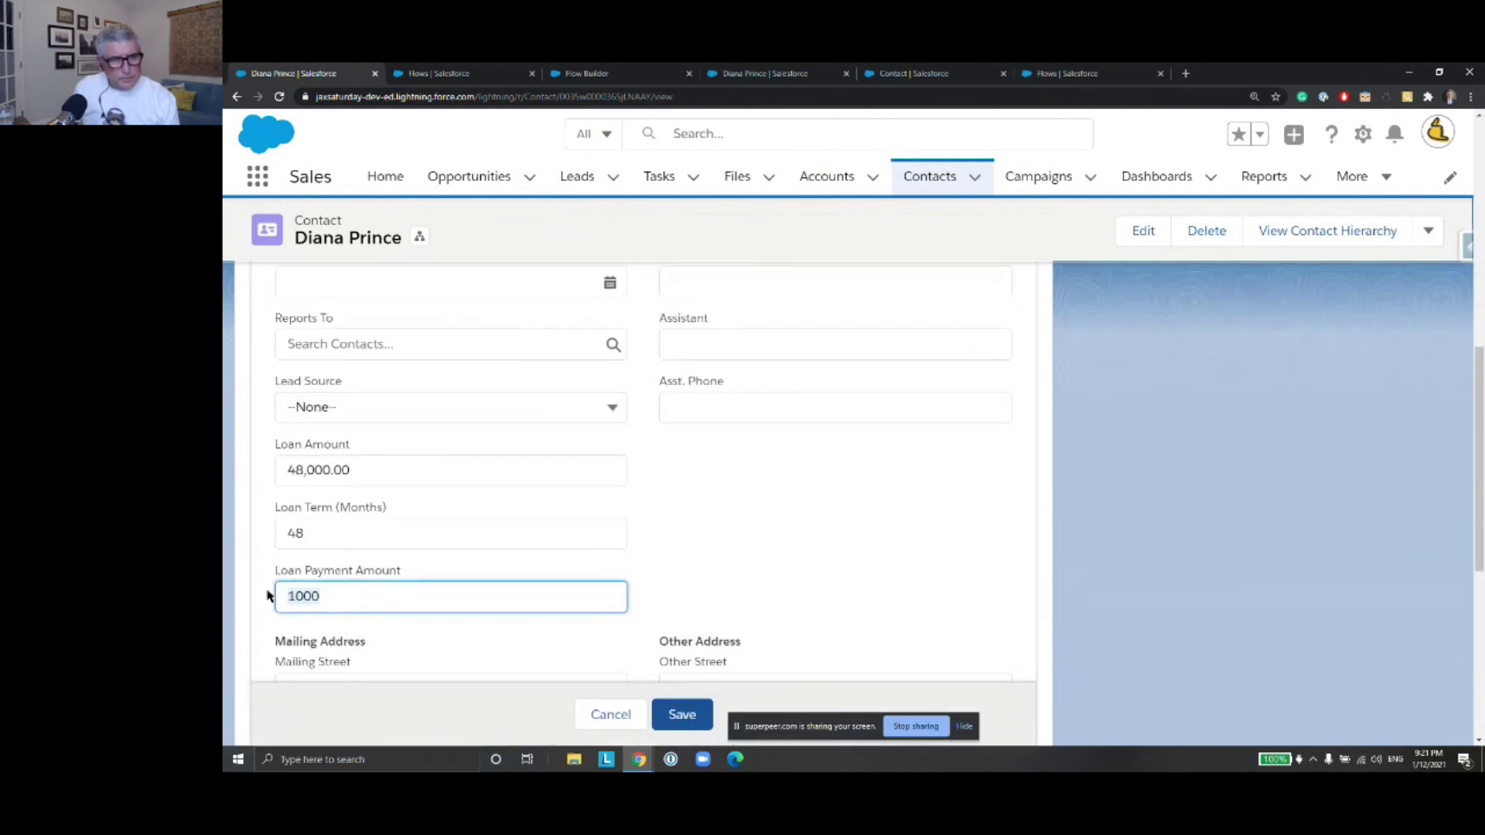
pyautogui.press('BackSpace')
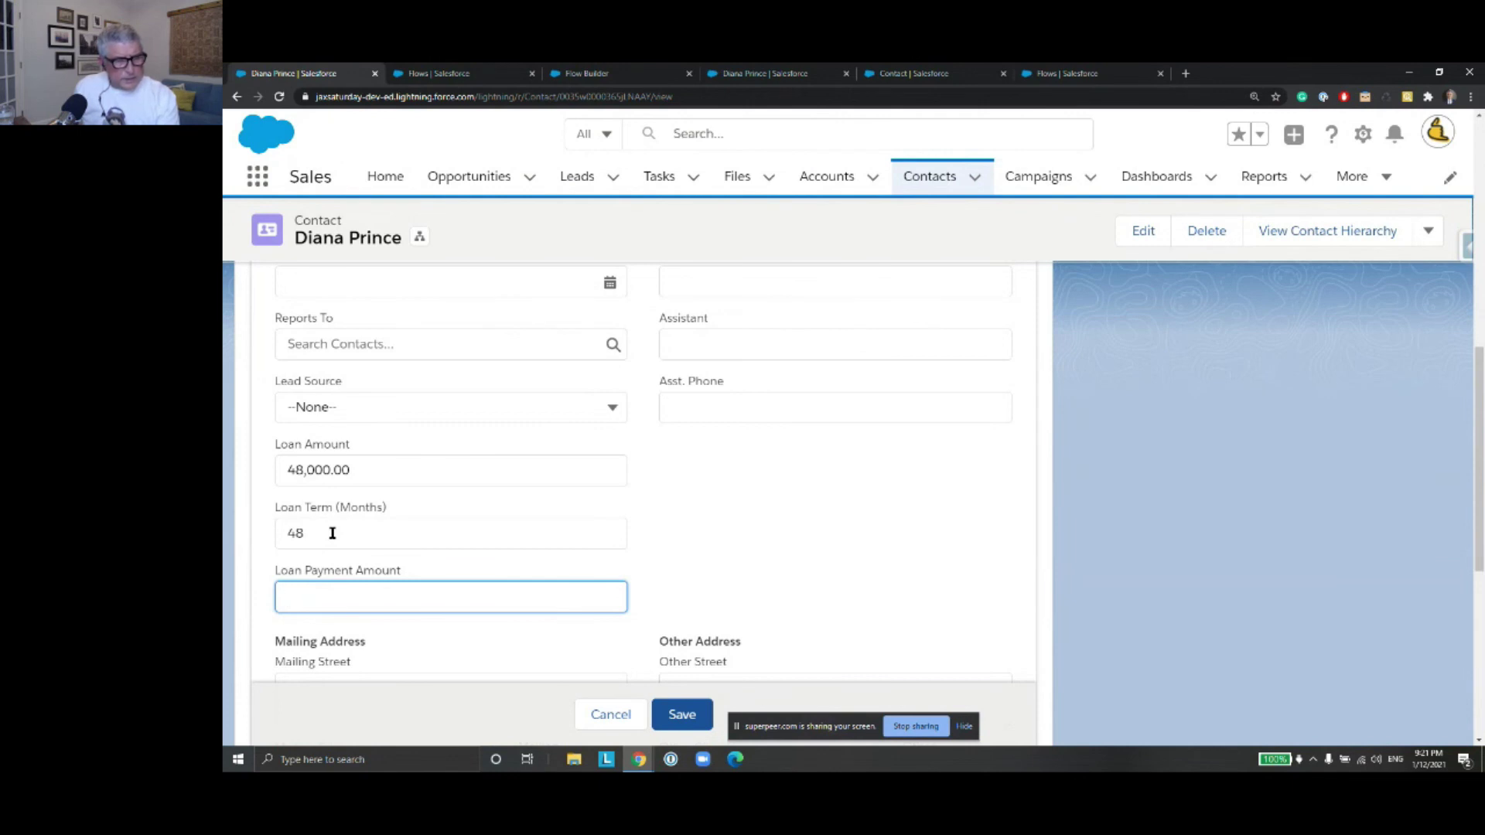
pyautogui.moveTo(355, 471); pyautogui.dragTo(258, 471)
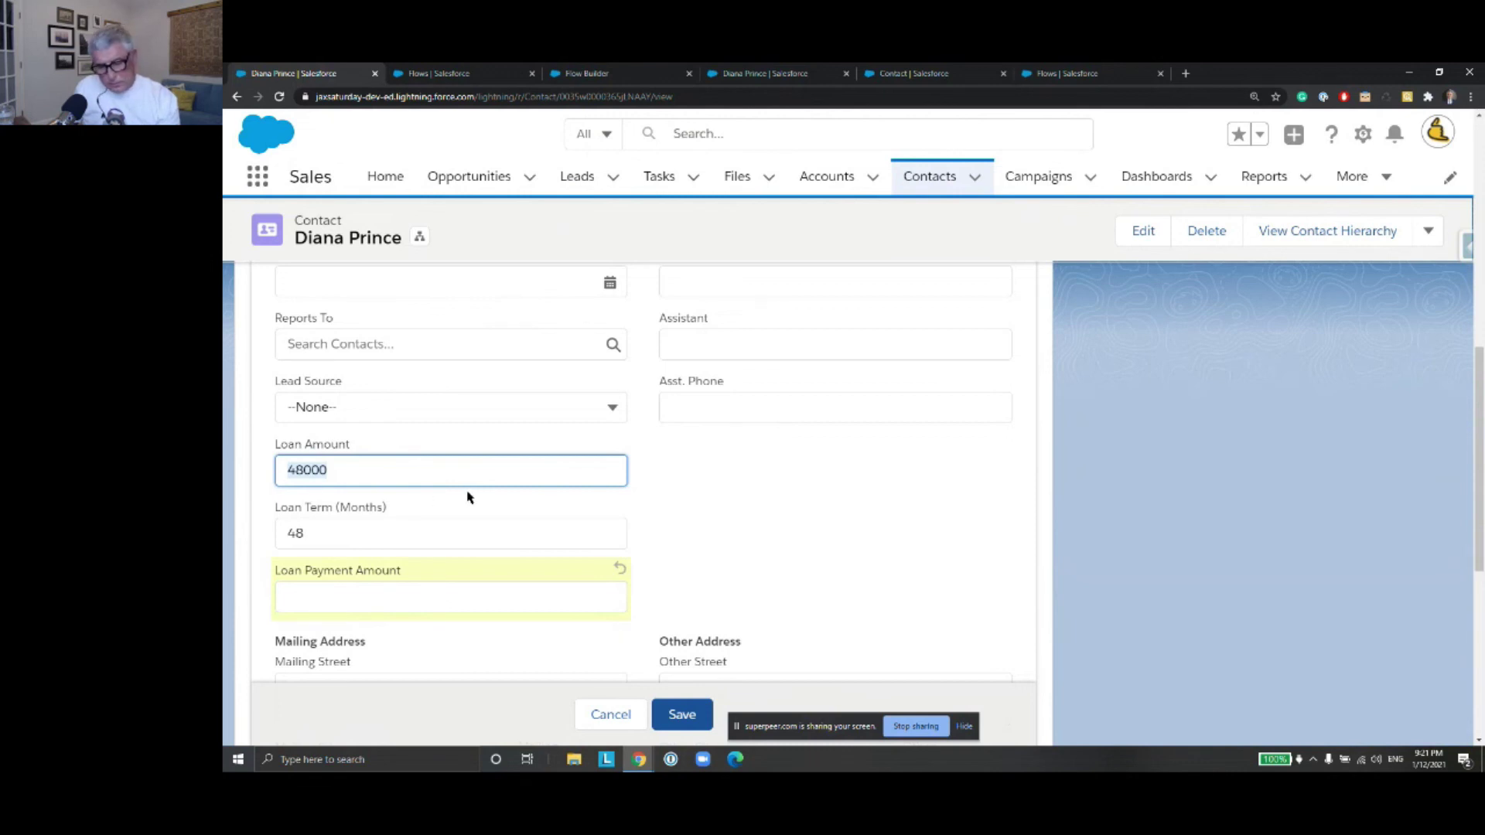
pyautogui.write('12')
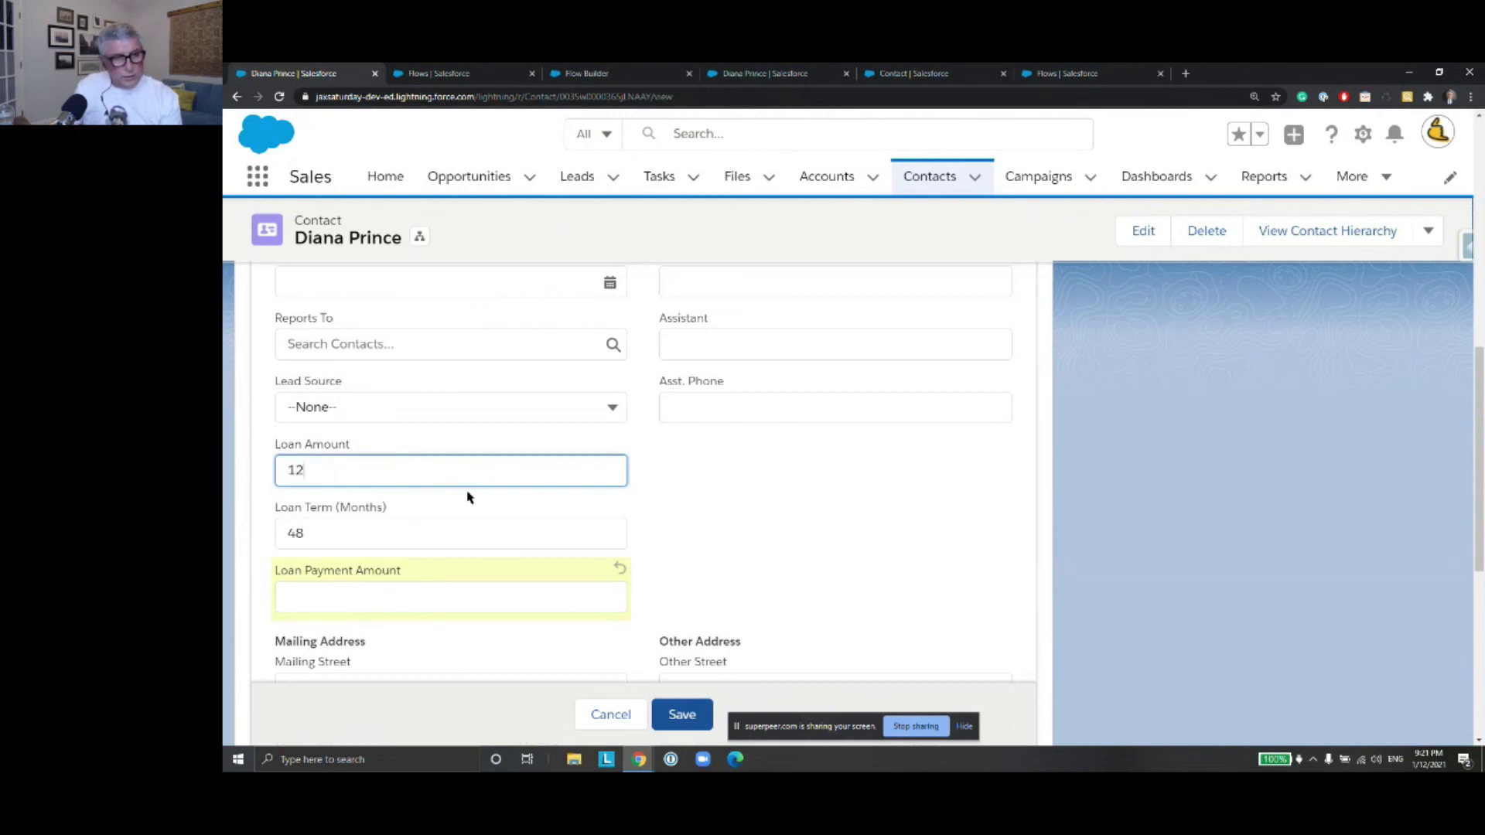
pyautogui.write('000')
pyautogui.moveTo(328, 532); pyautogui.dragTo(268, 532)
pyautogui.write('12')
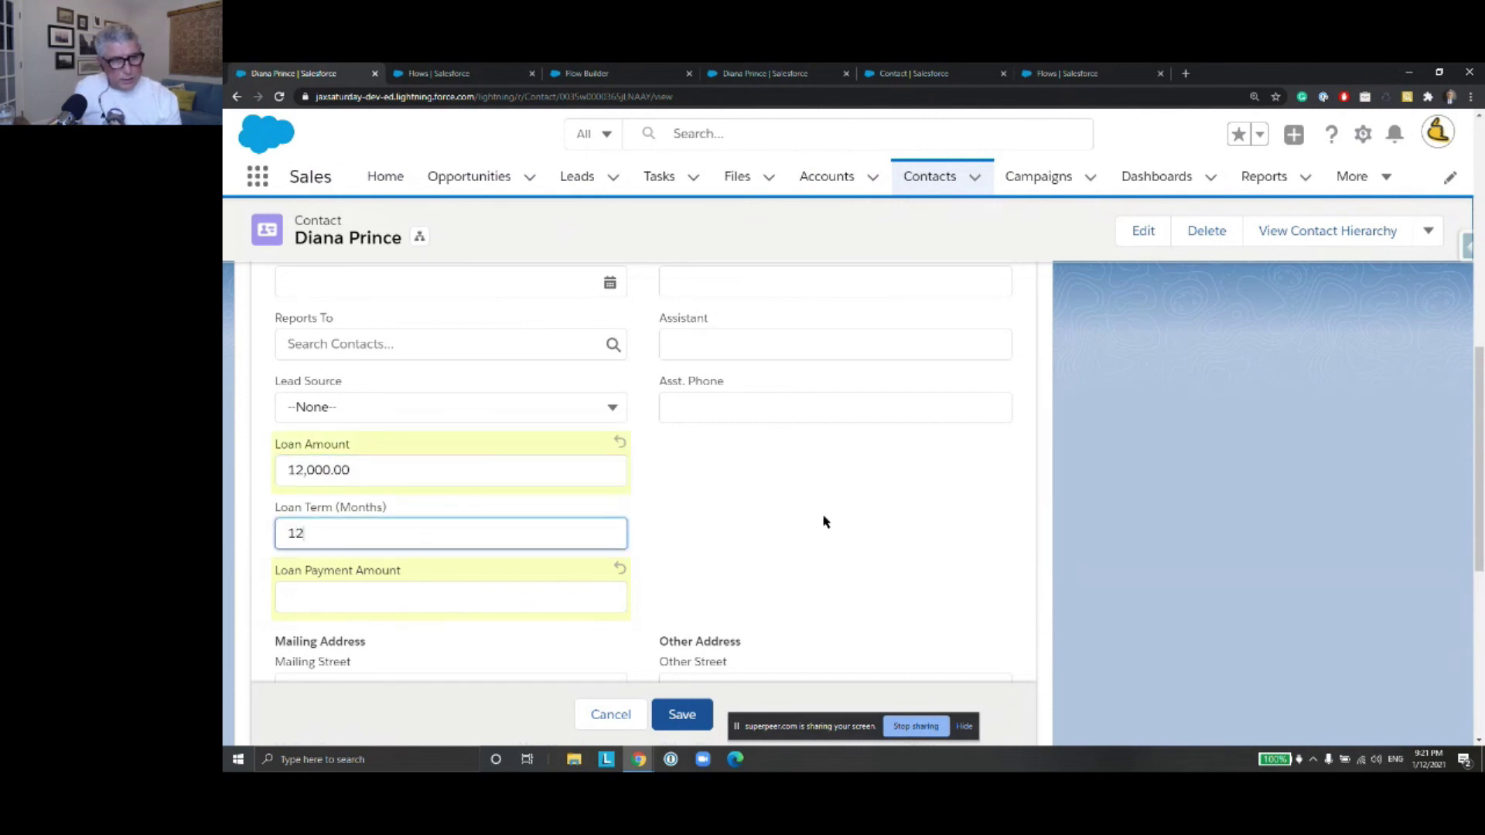
pyautogui.scroll(-2, 805, 515)
# Save the contact and open the new 'Send payment plan' task under Upcoming & Overdue
pyautogui.click(682, 714)
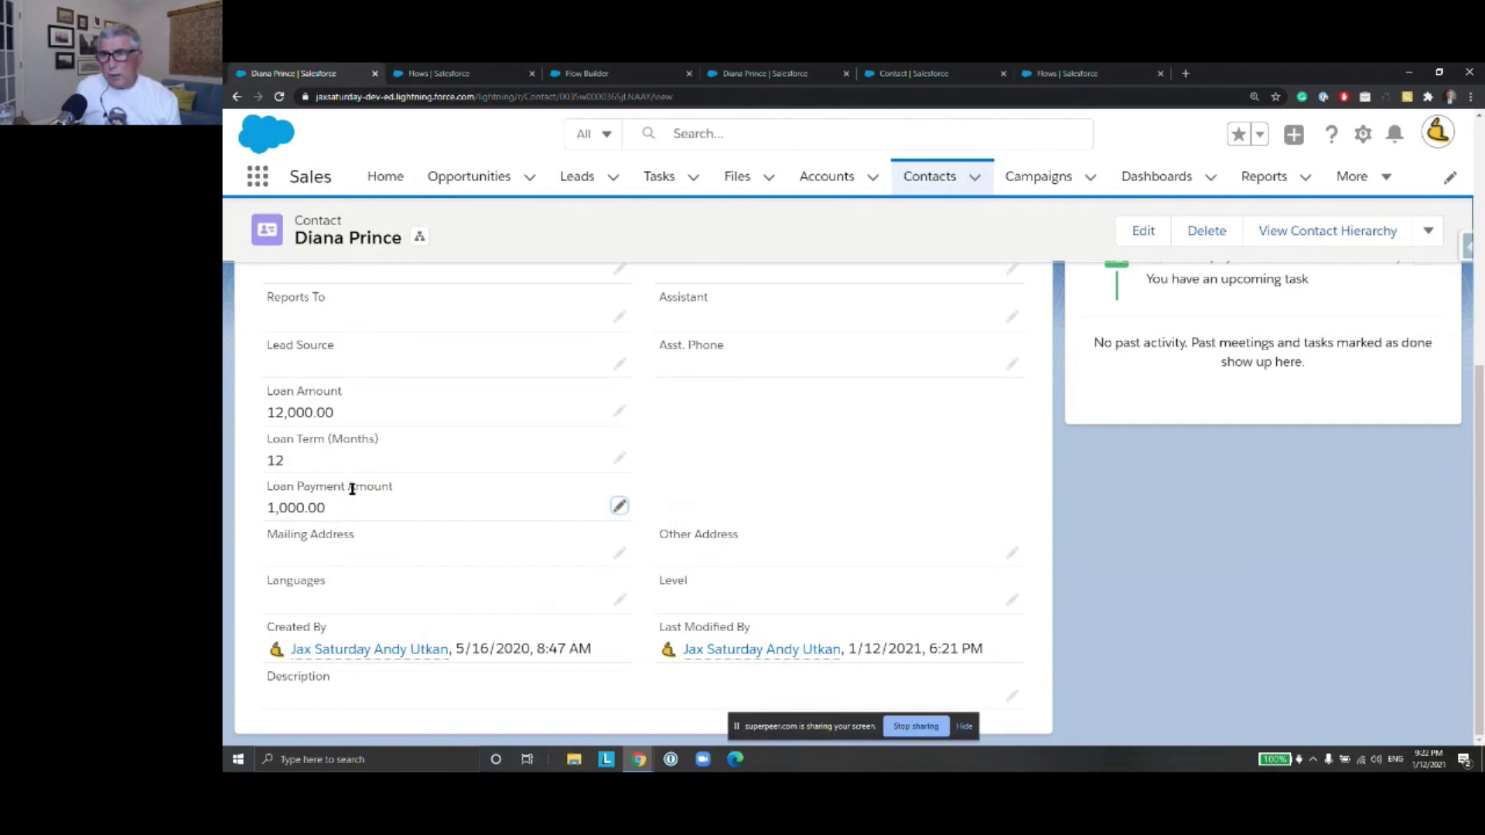
pyautogui.scroll(3, 710, 490)
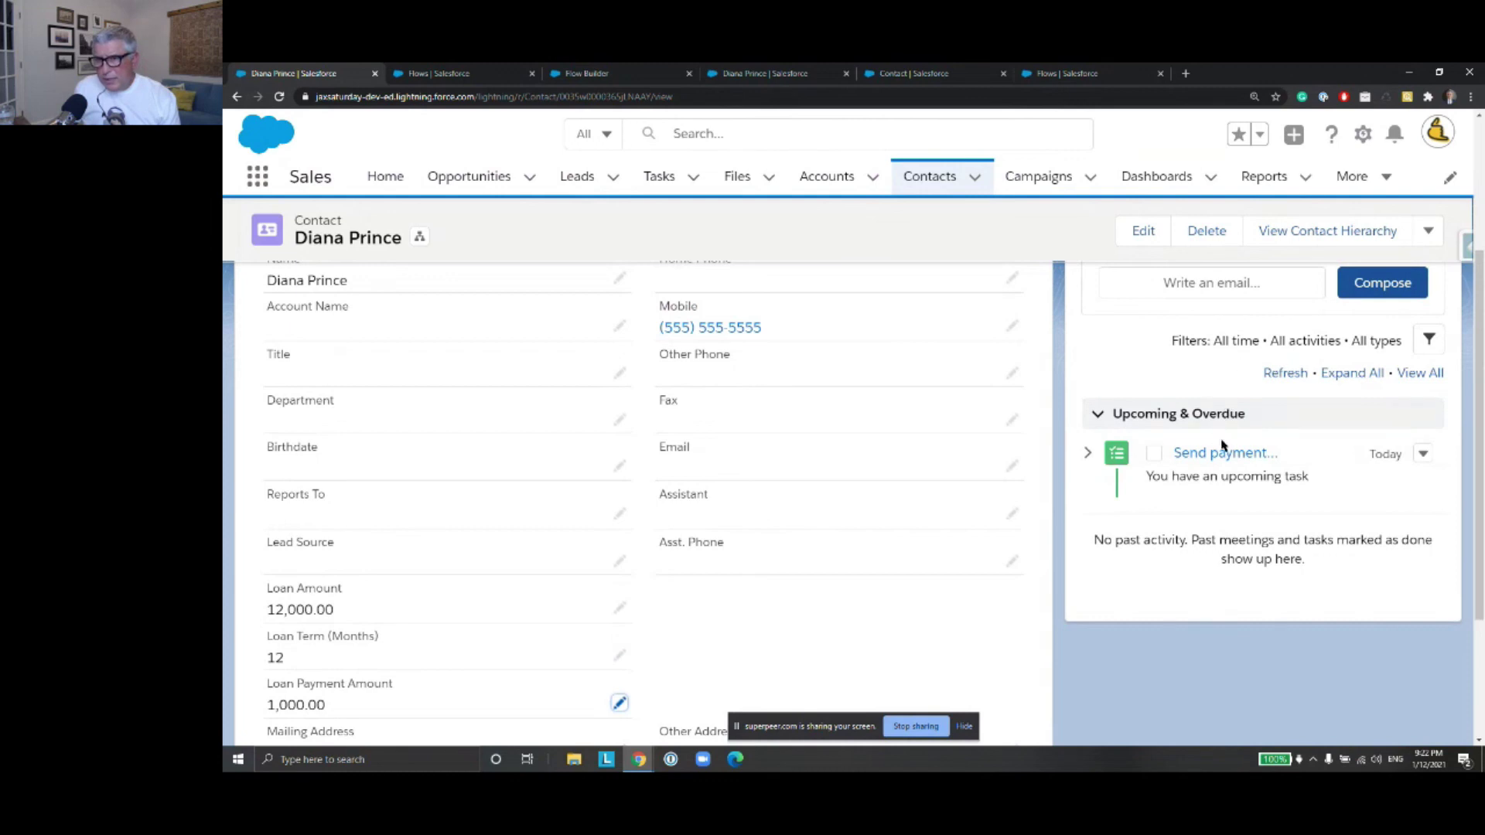
pyautogui.scroll(3, 1247, 435)
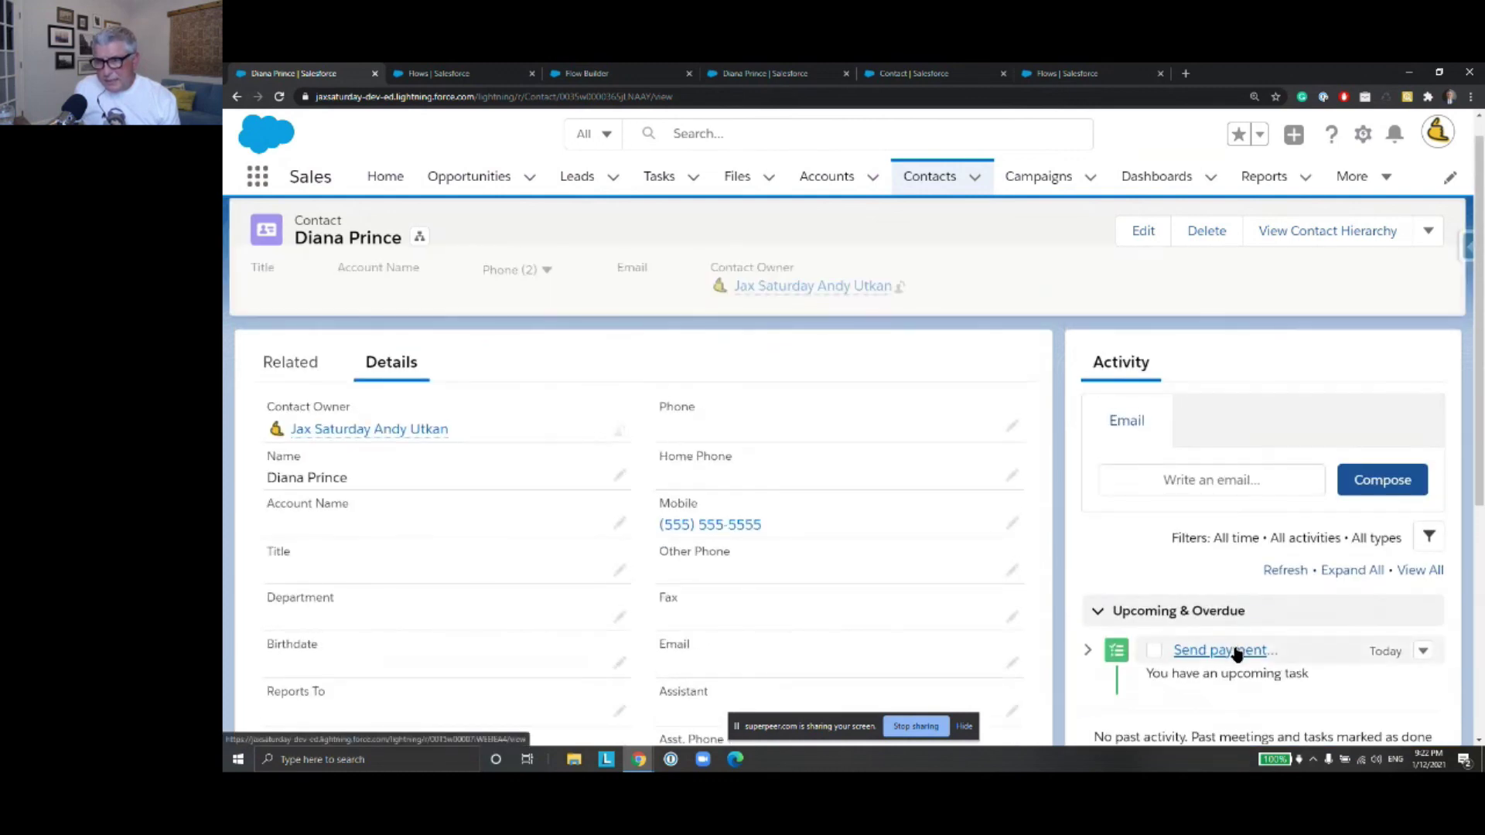
pyautogui.click(1236, 651)
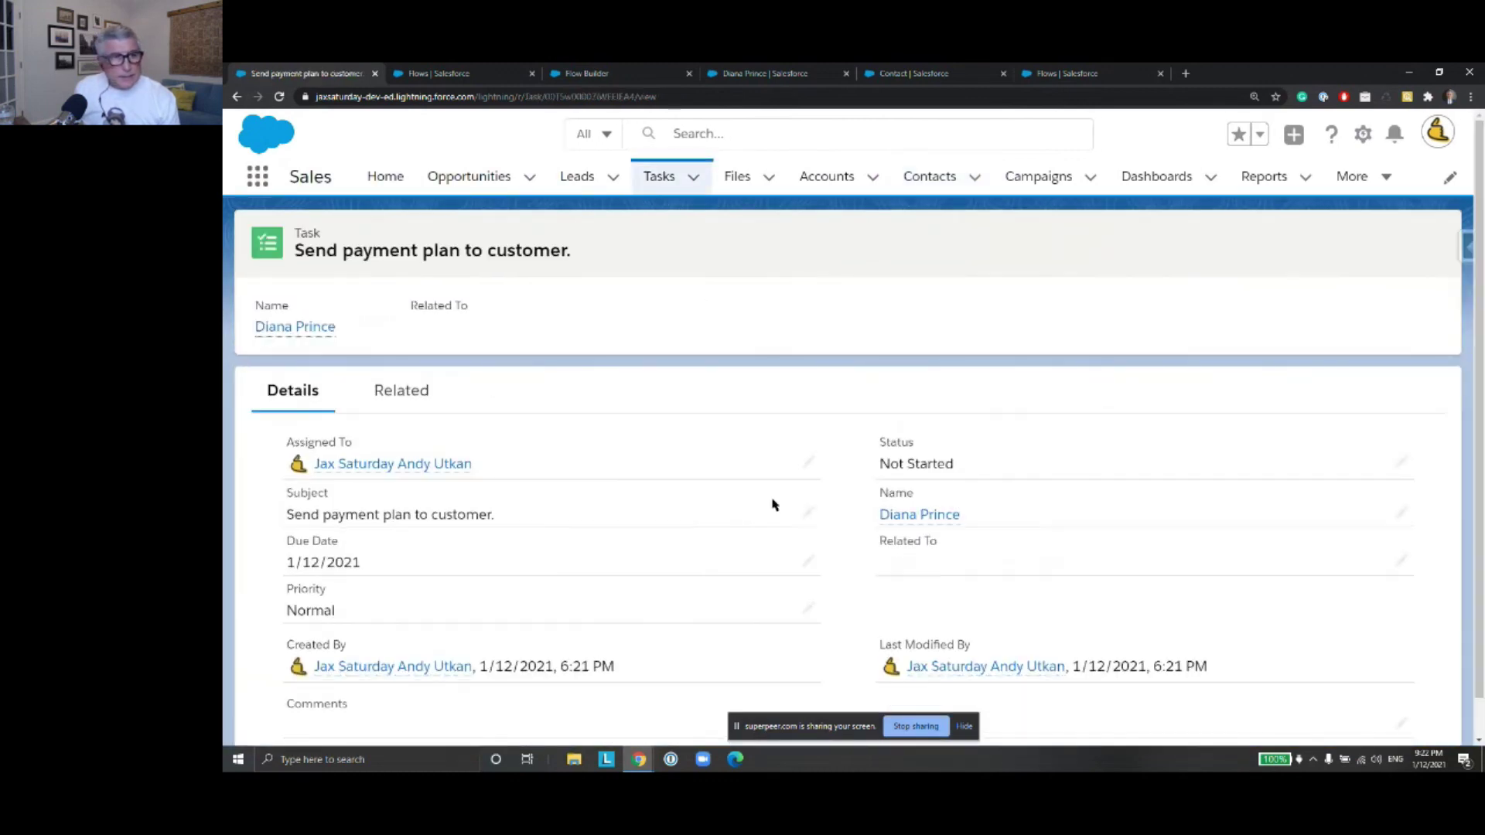
pyautogui.scroll(-2, 663, 526)
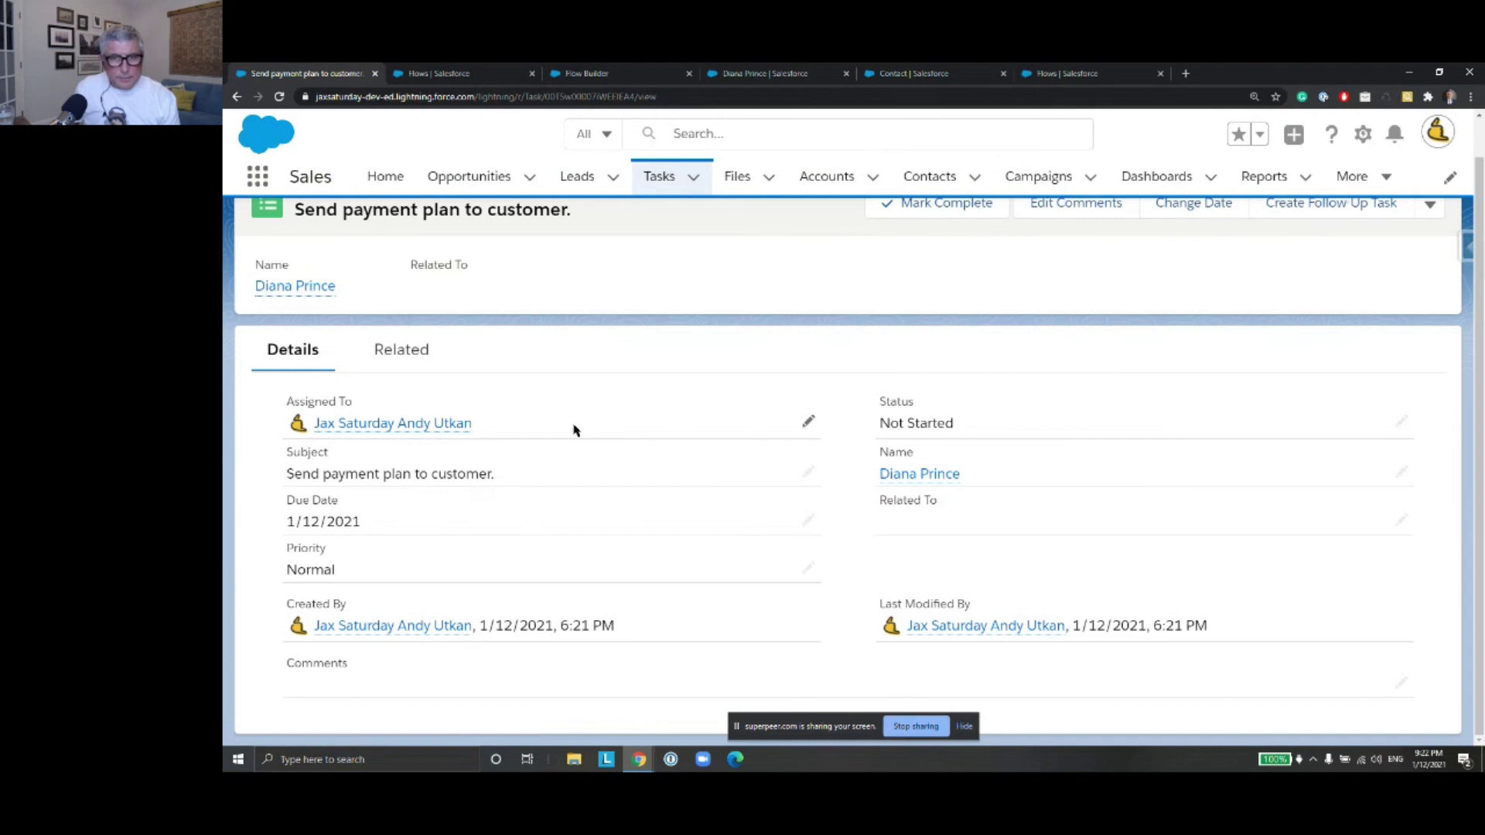
pyautogui.moveTo(930, 481)
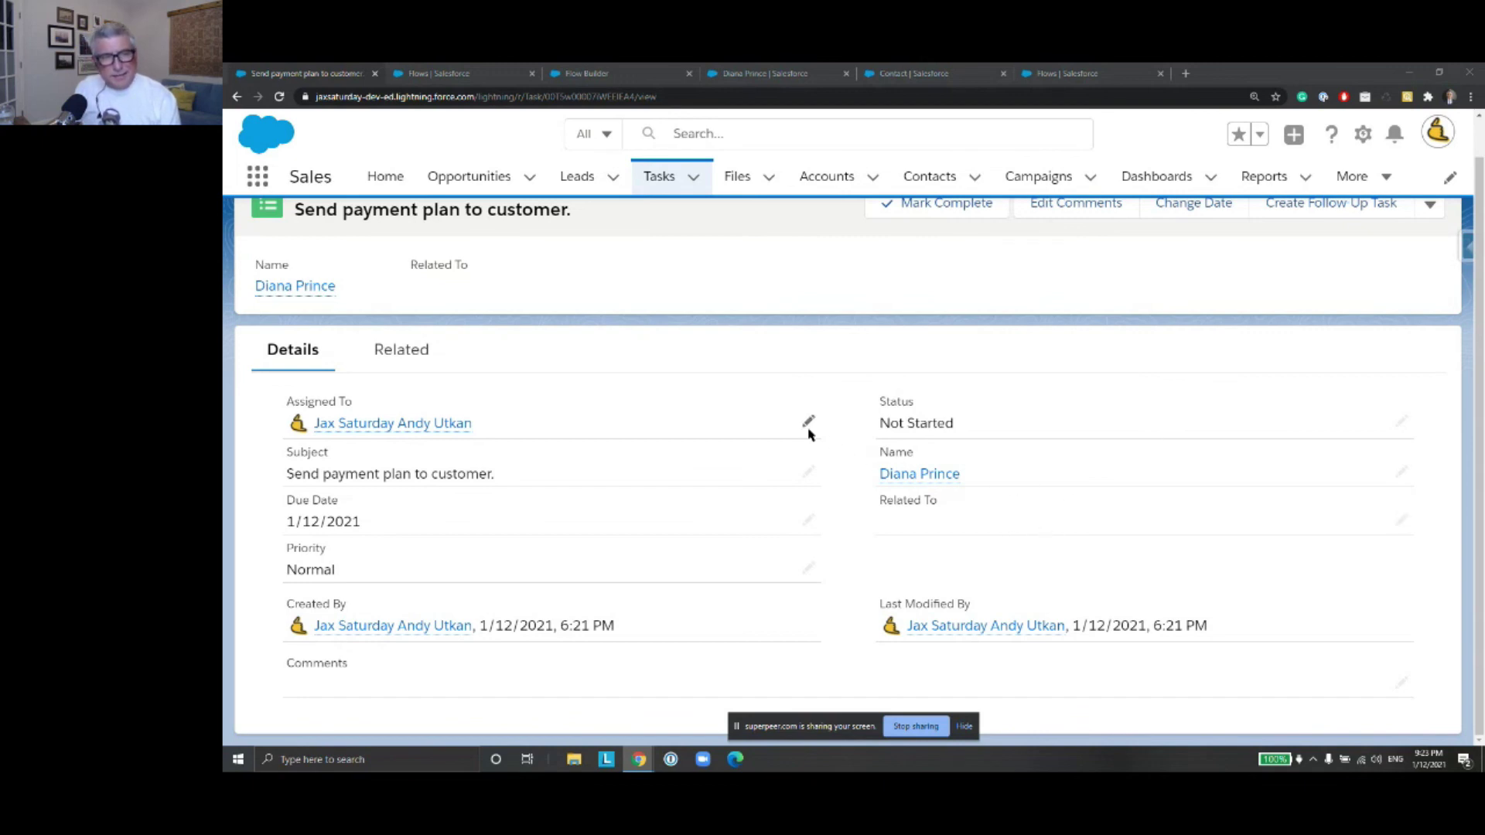
pyautogui.tripleClick(290, 516)
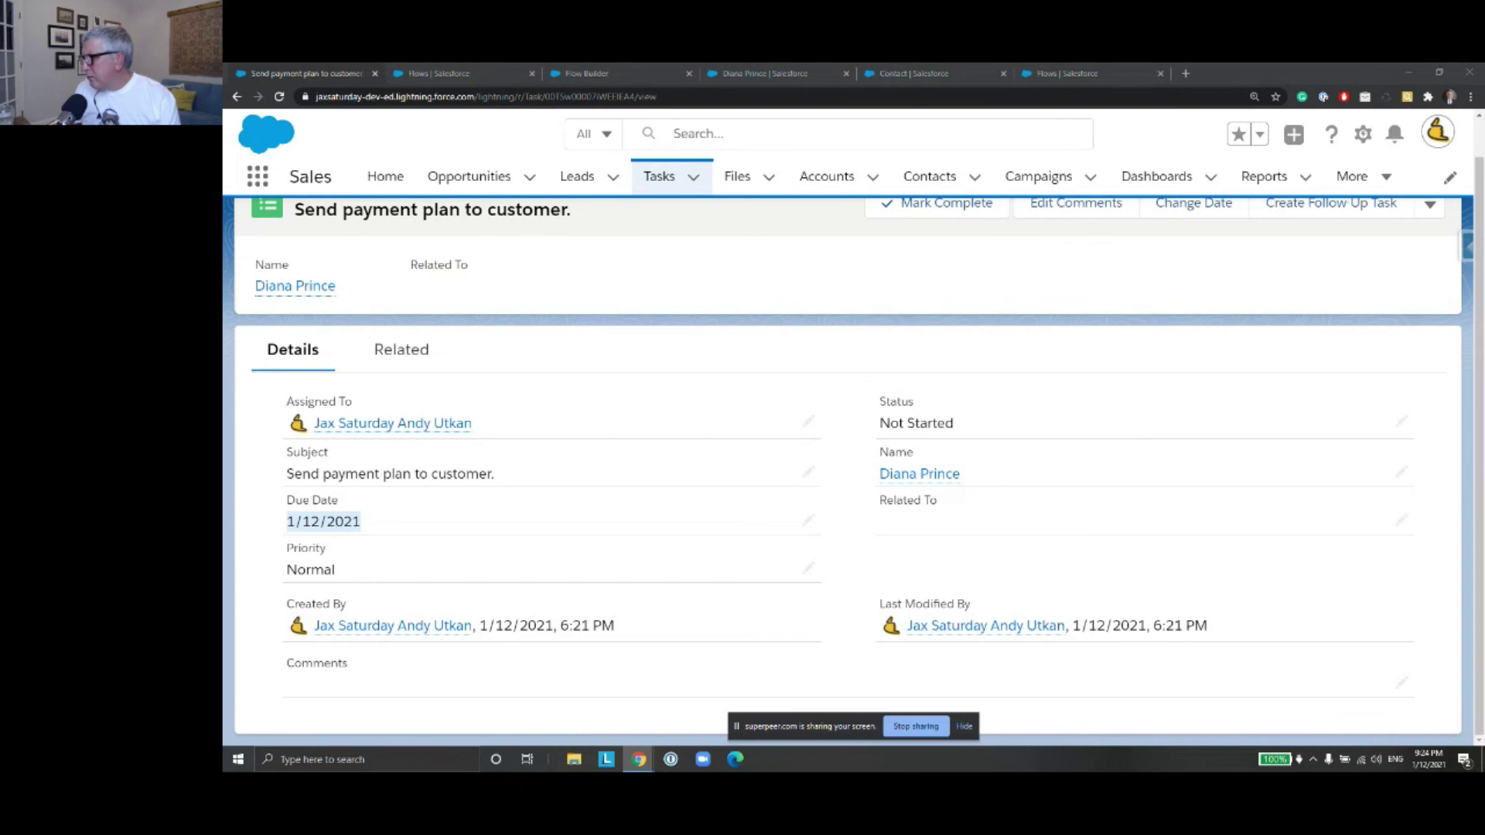
# Cycle through the open browser pages back to the flow canvas
pyautogui.click(1088, 72)
pyautogui.click(966, 76)
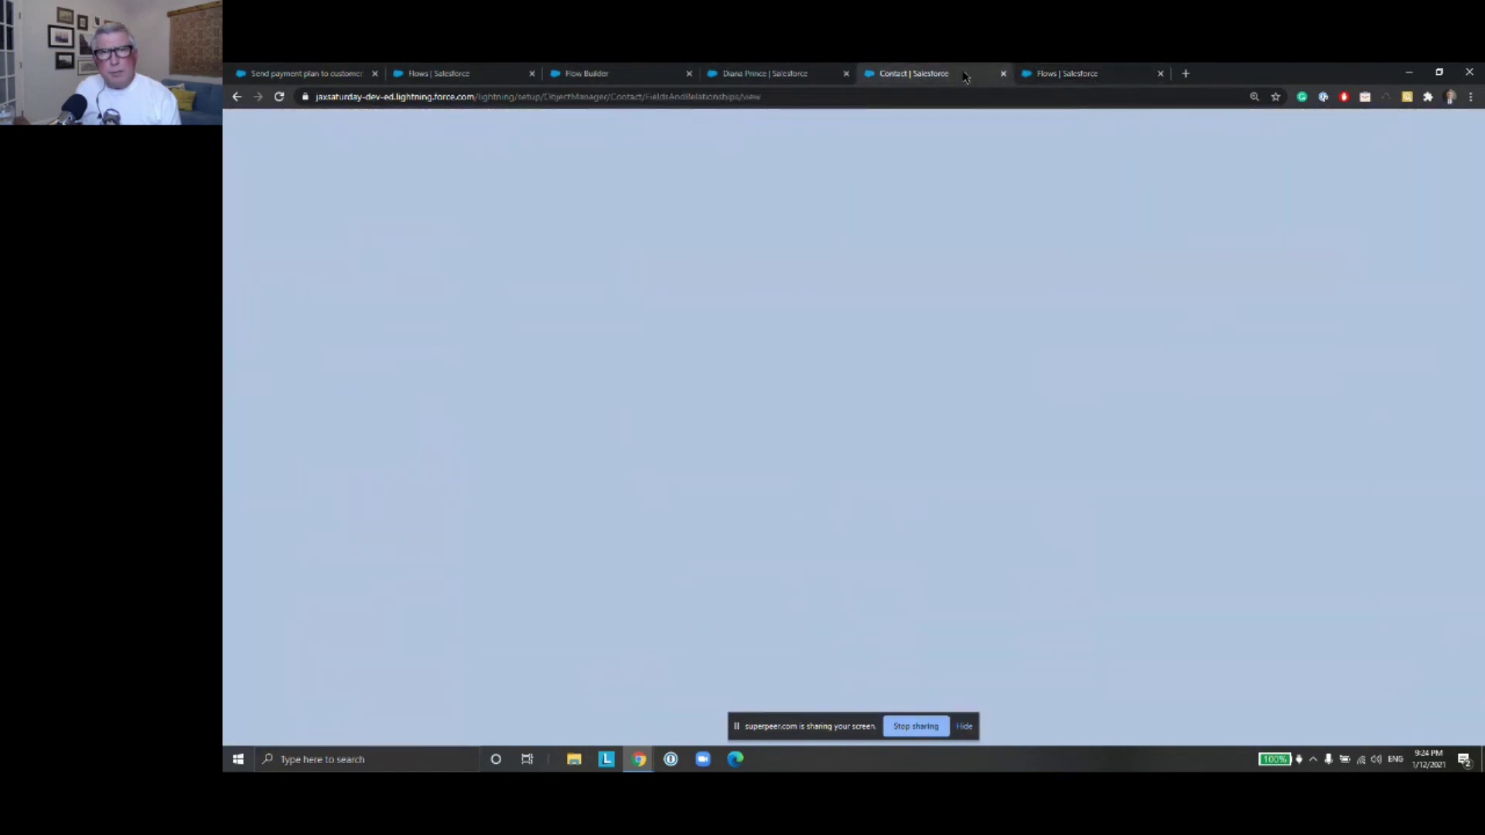
pyautogui.click(793, 75)
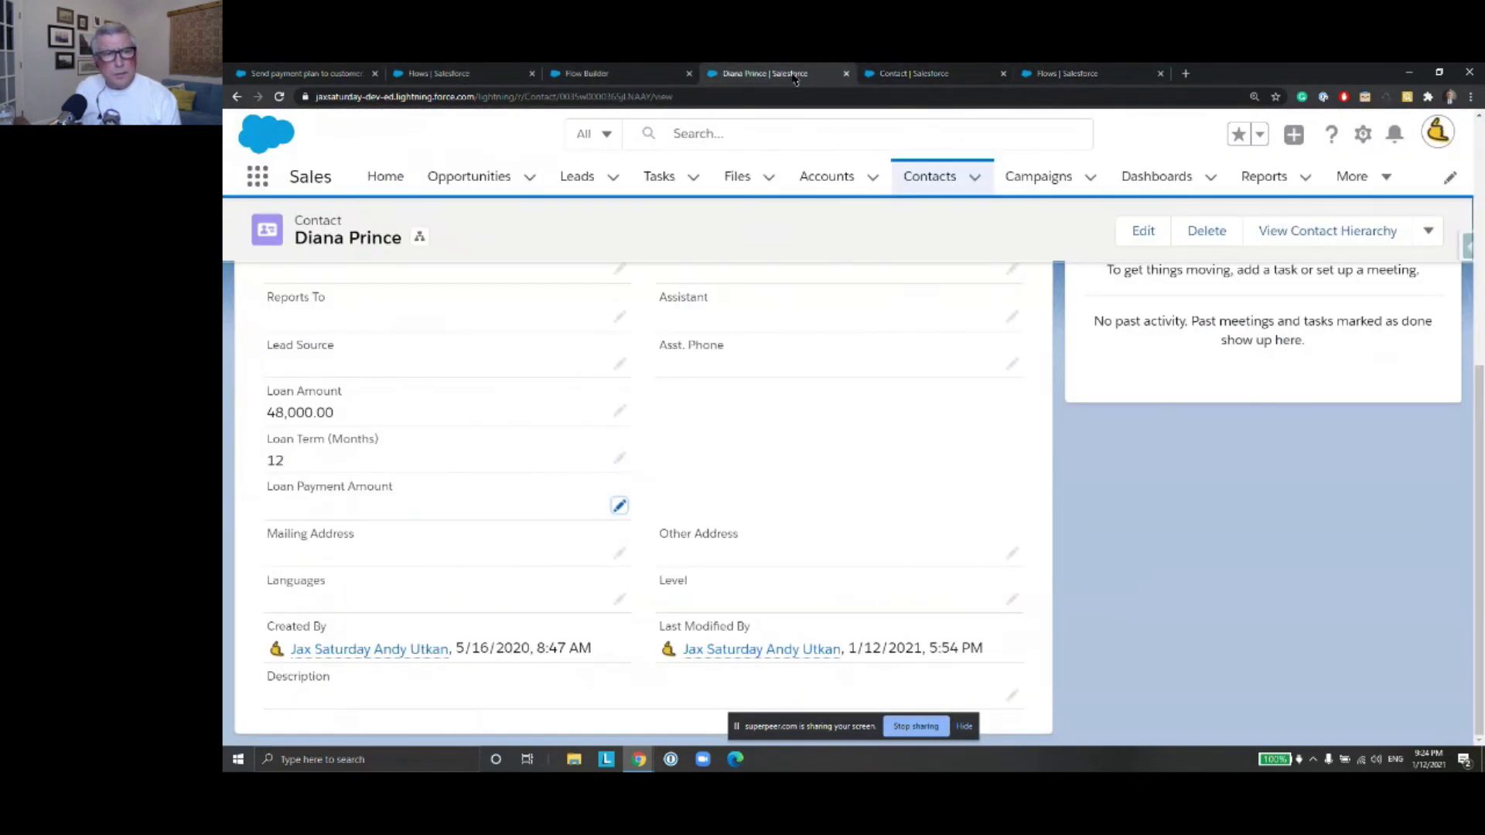
pyautogui.click(608, 77)
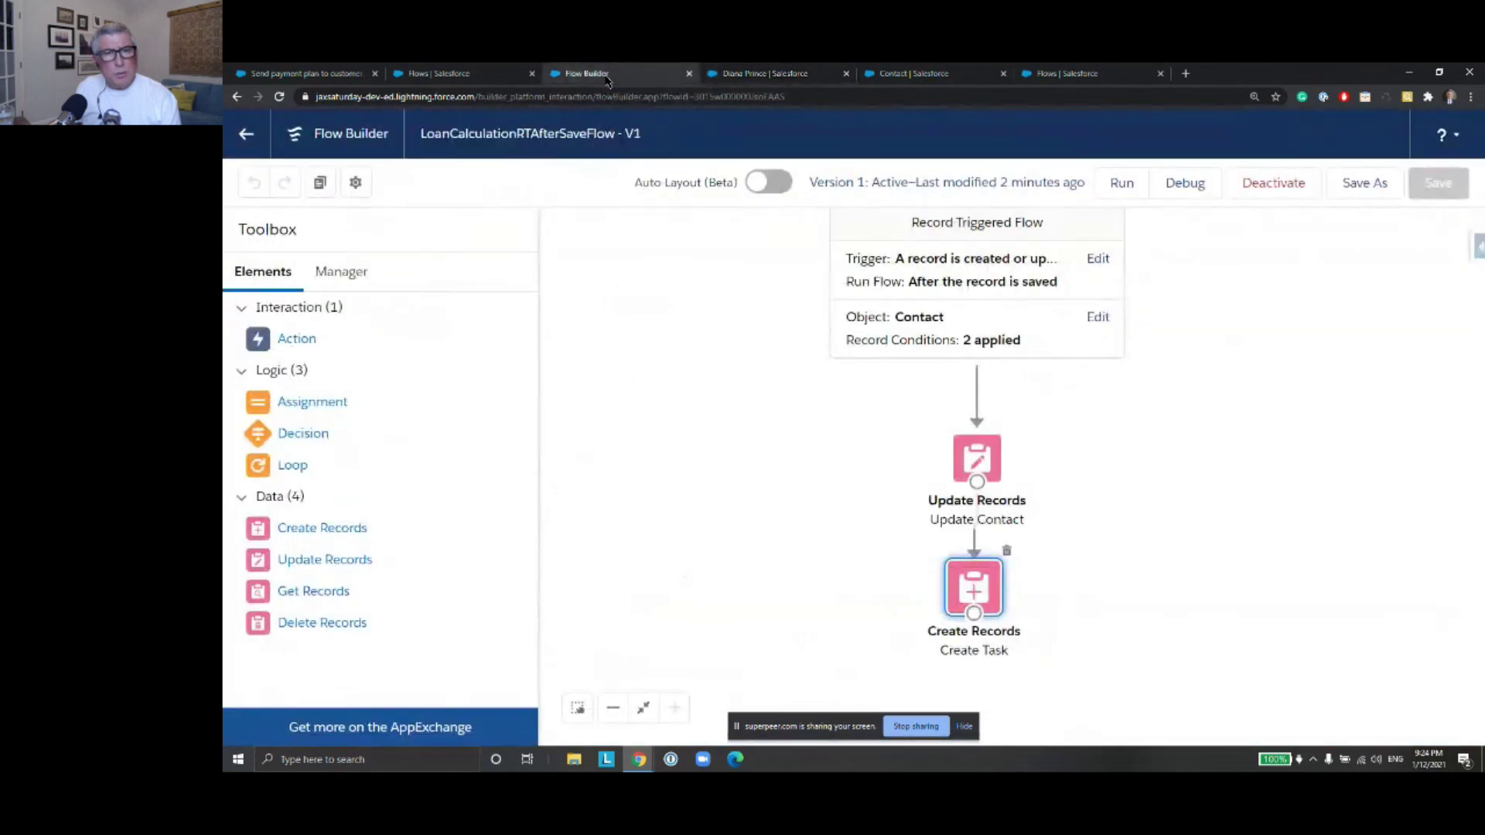
# Reopen Create Task, search fields for 'Due' and 'Ac' in a new row, then cancel unchanged
pyautogui.doubleClick(966, 590)
pyautogui.scroll(-4, 723, 387)
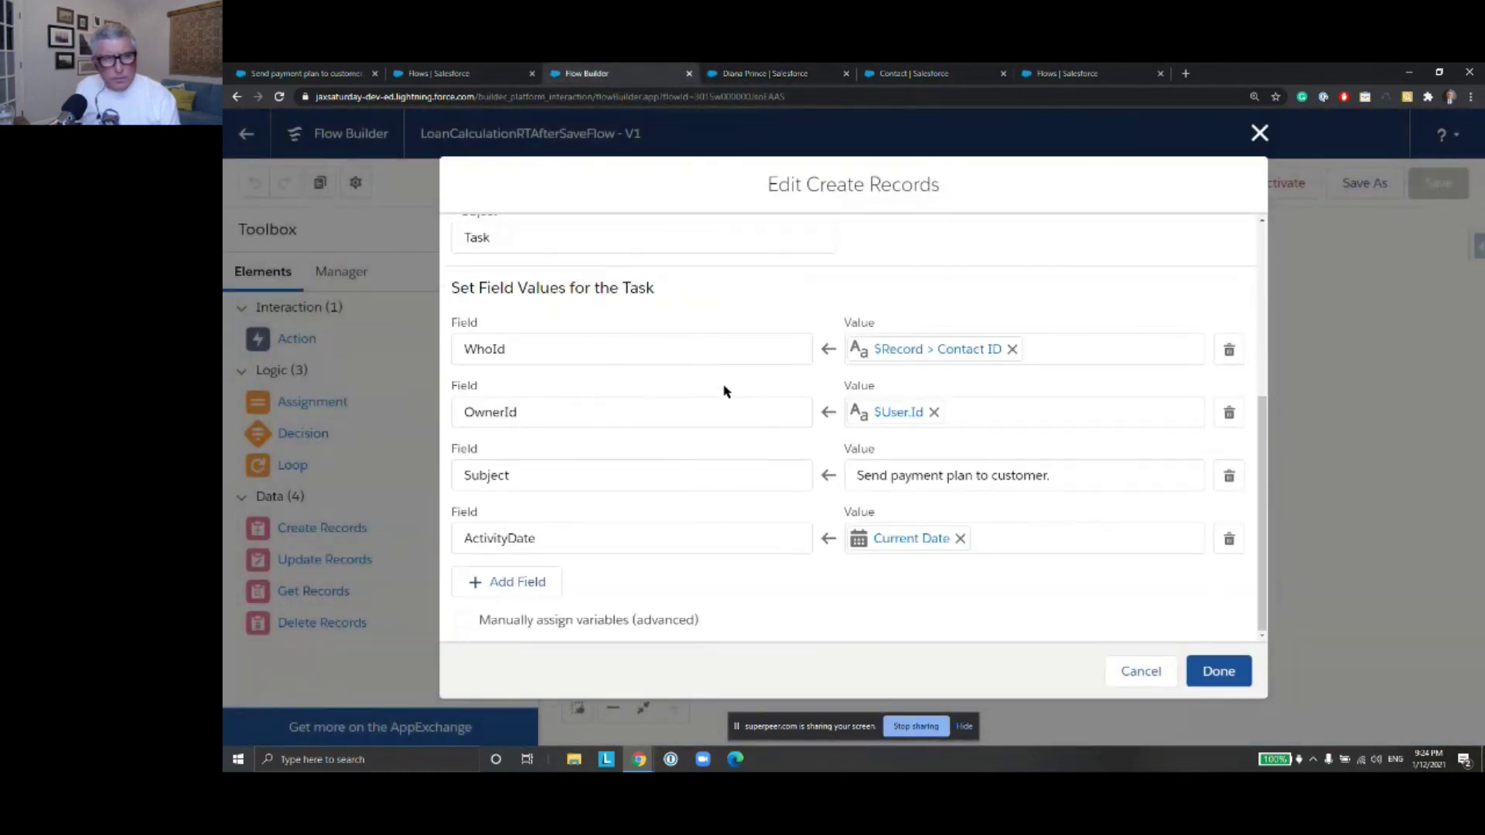
pyautogui.click(503, 584)
pyautogui.scroll(-1, 679, 534)
pyautogui.click(667, 540)
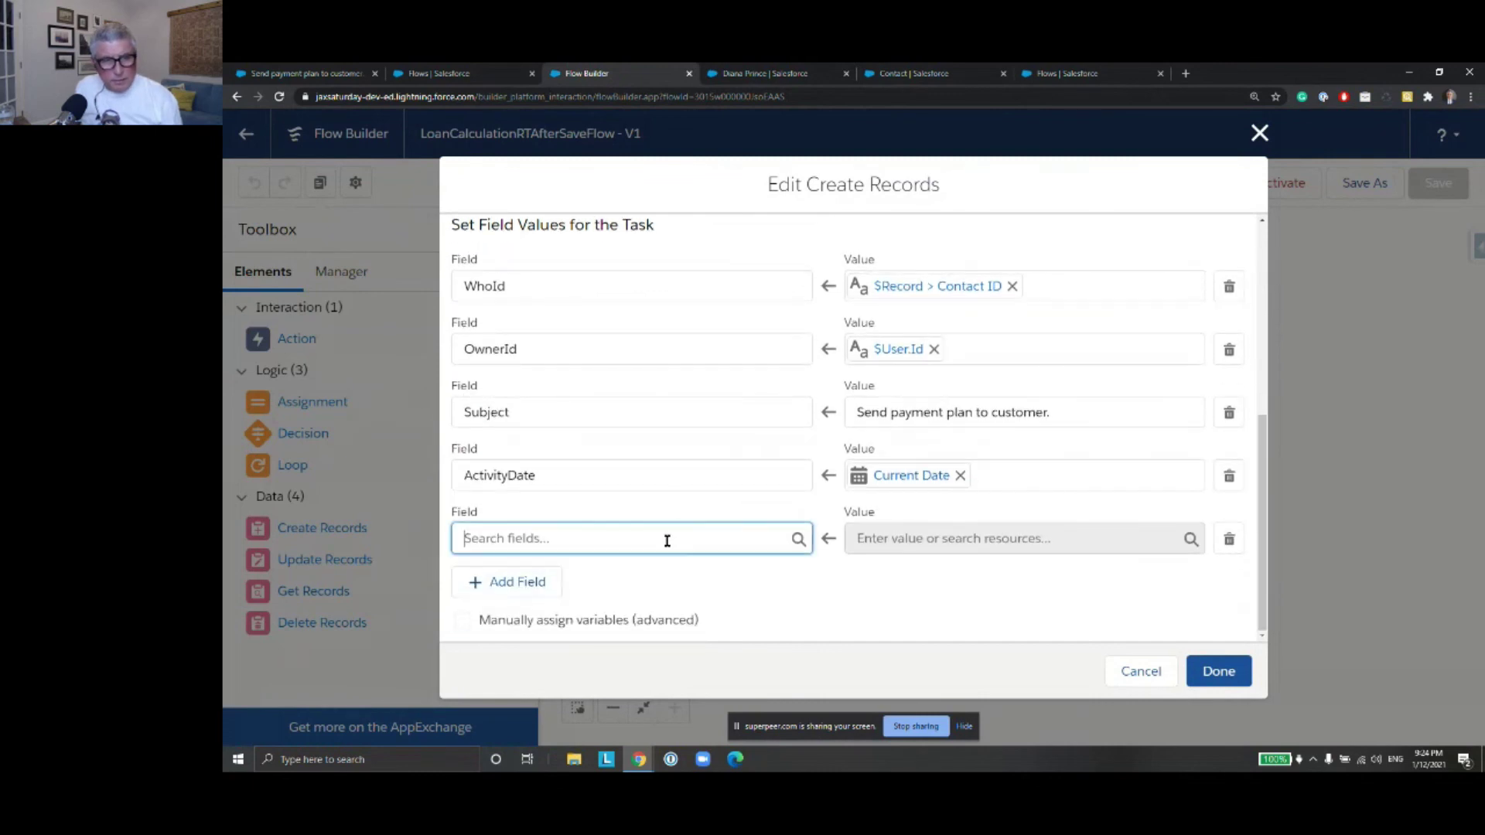
pyautogui.write('Du')
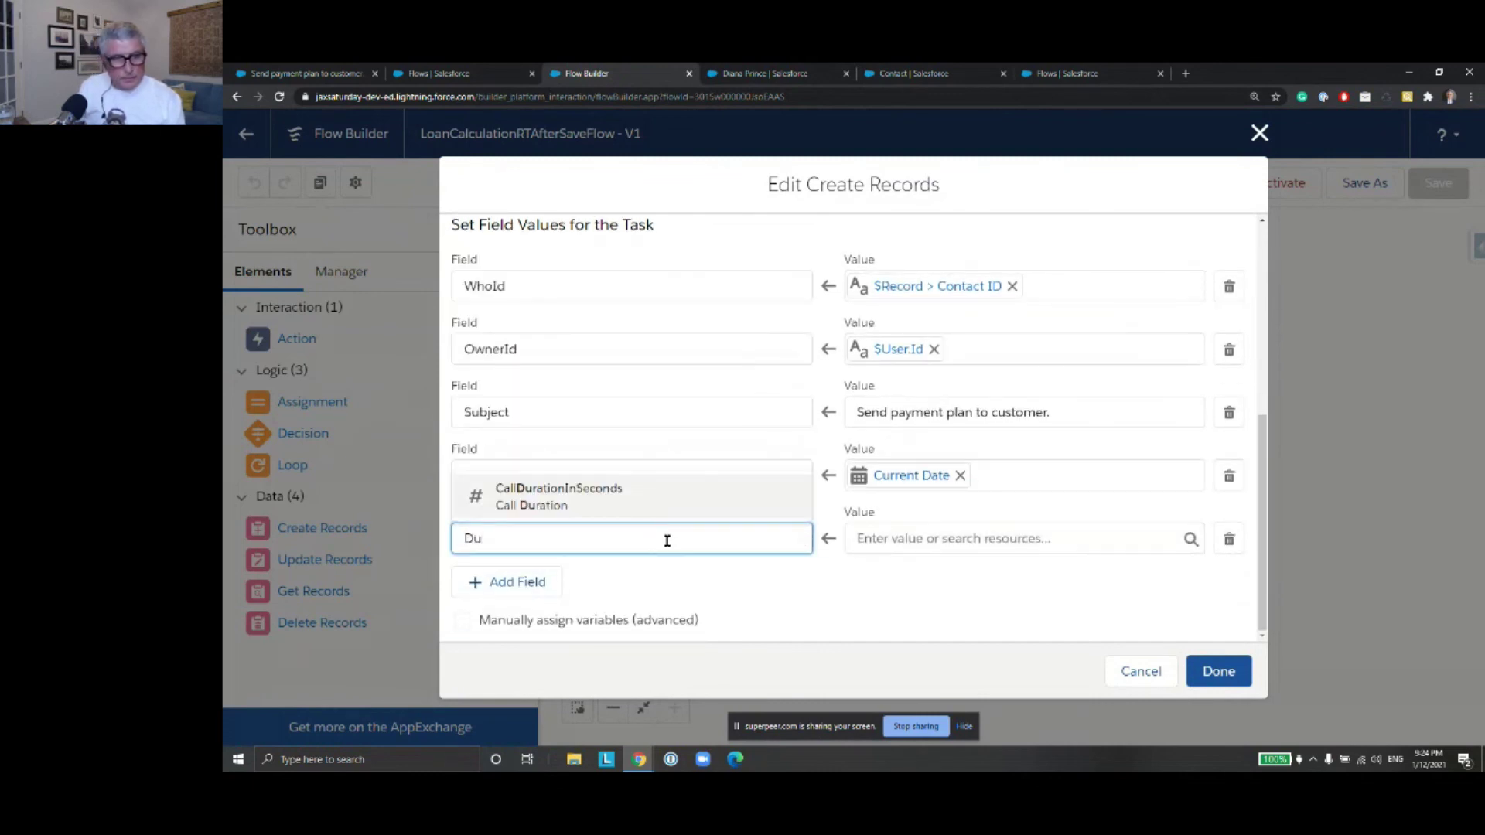
pyautogui.write('e')
pyautogui.doubleClick(478, 542)
pyautogui.write('Ac')
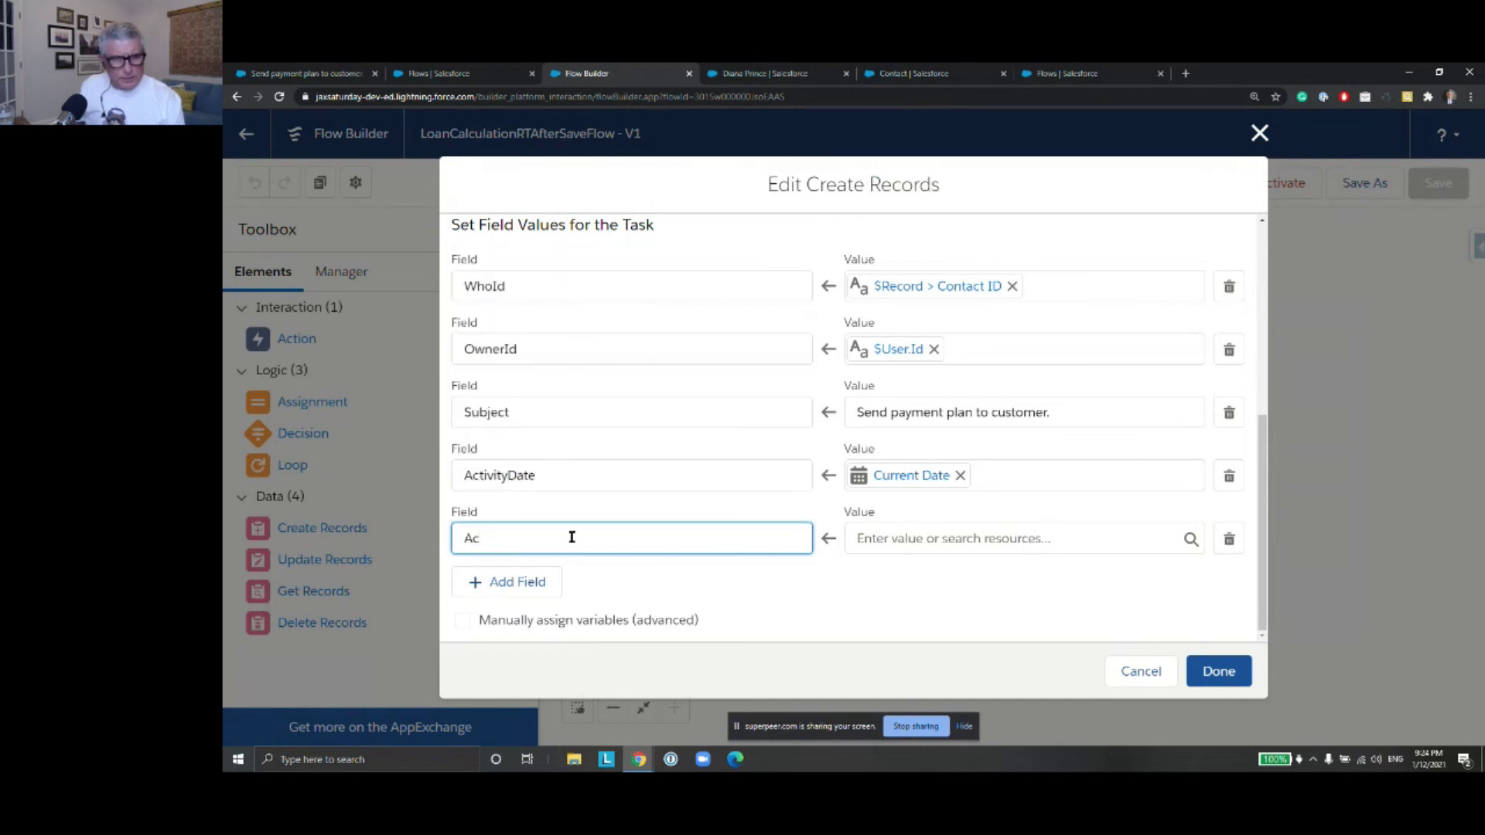
pyautogui.press('BackSpace')
pyautogui.press('BackSpace')
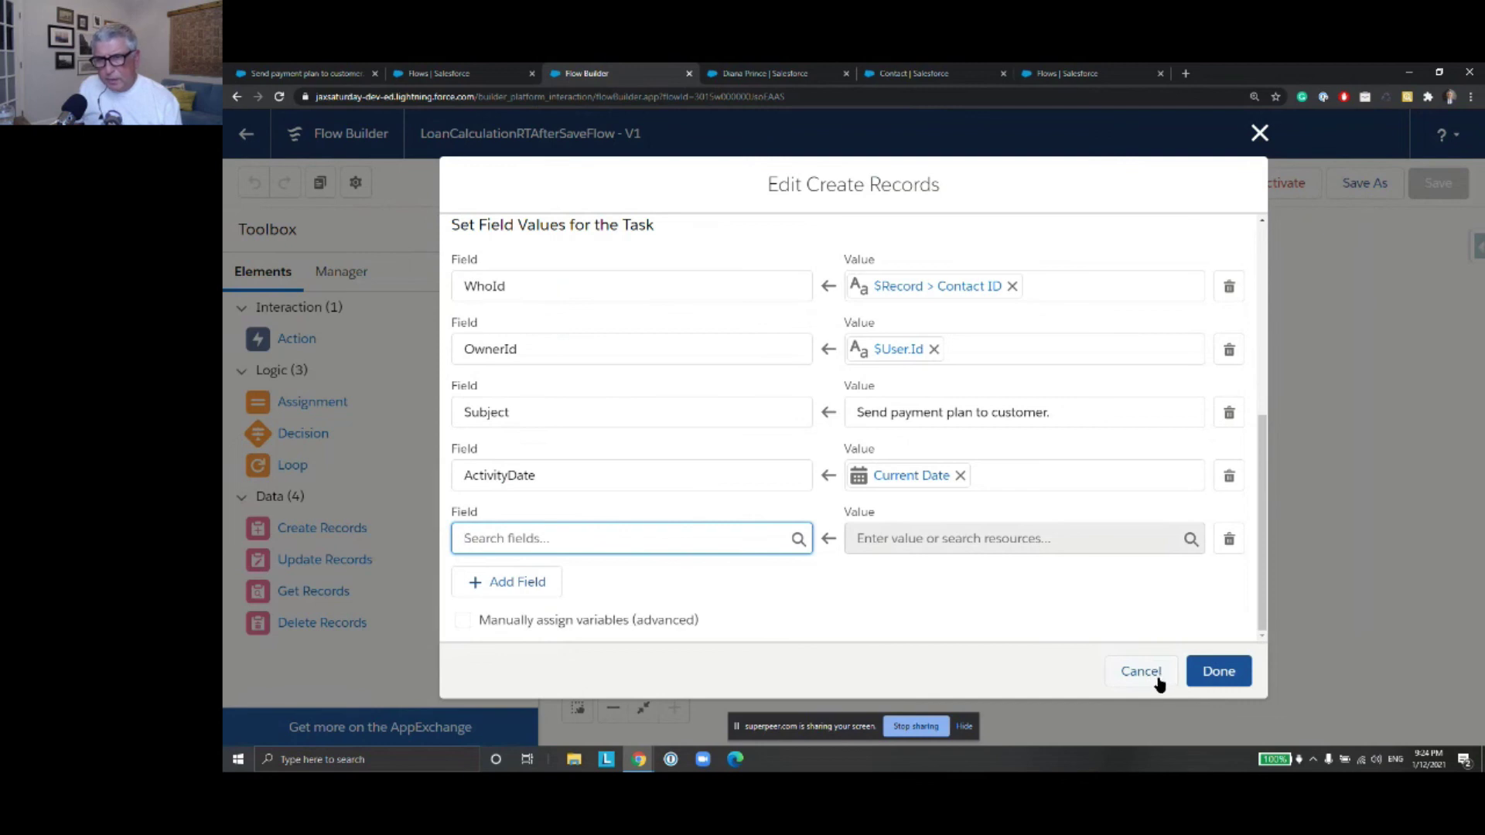
pyautogui.click(1141, 671)
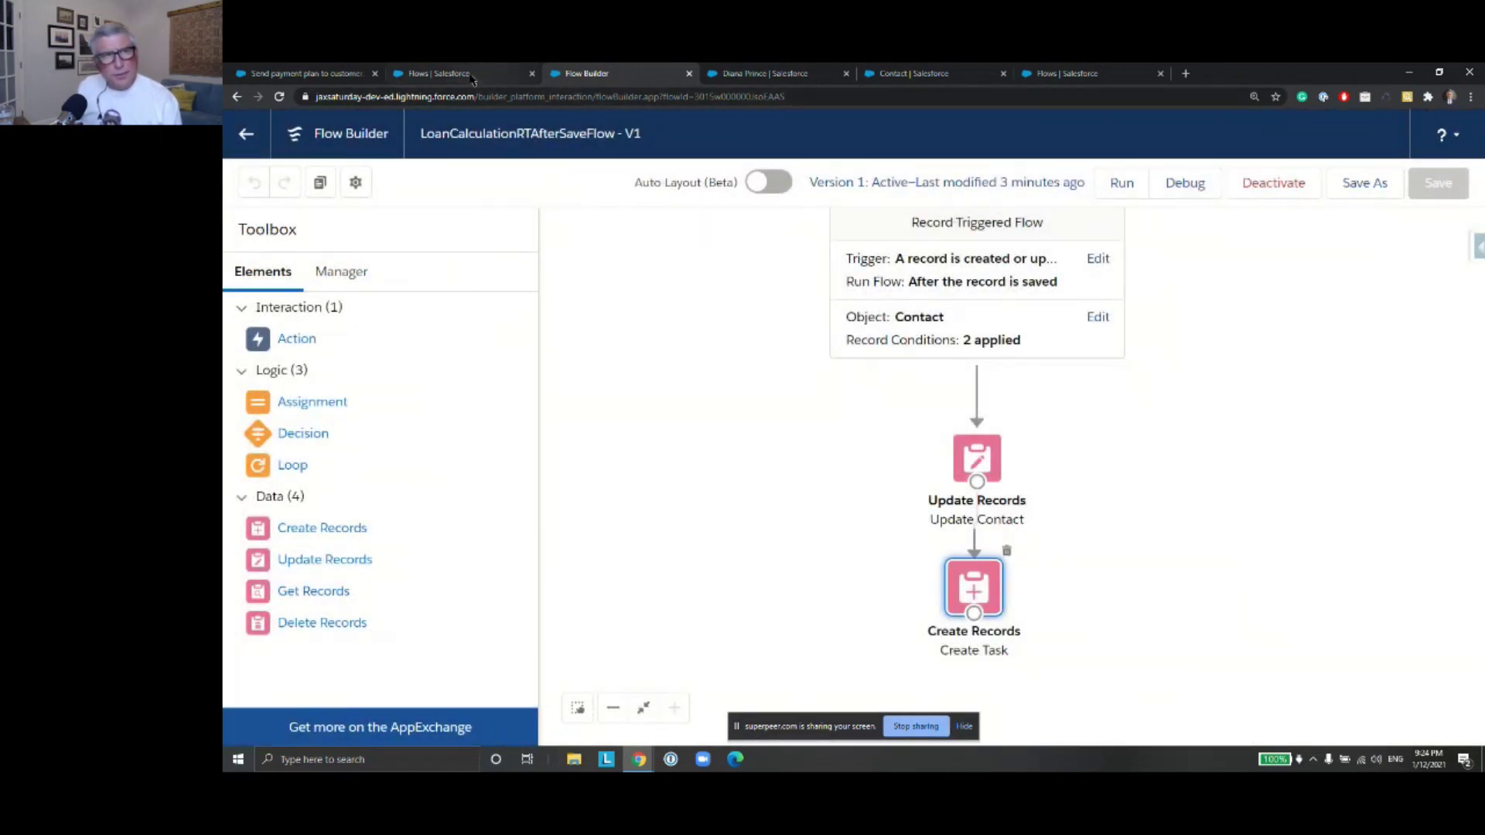
pyautogui.click(468, 76)
# Return to the 'Send payment plan to customer.' task record
pyautogui.click(319, 74)
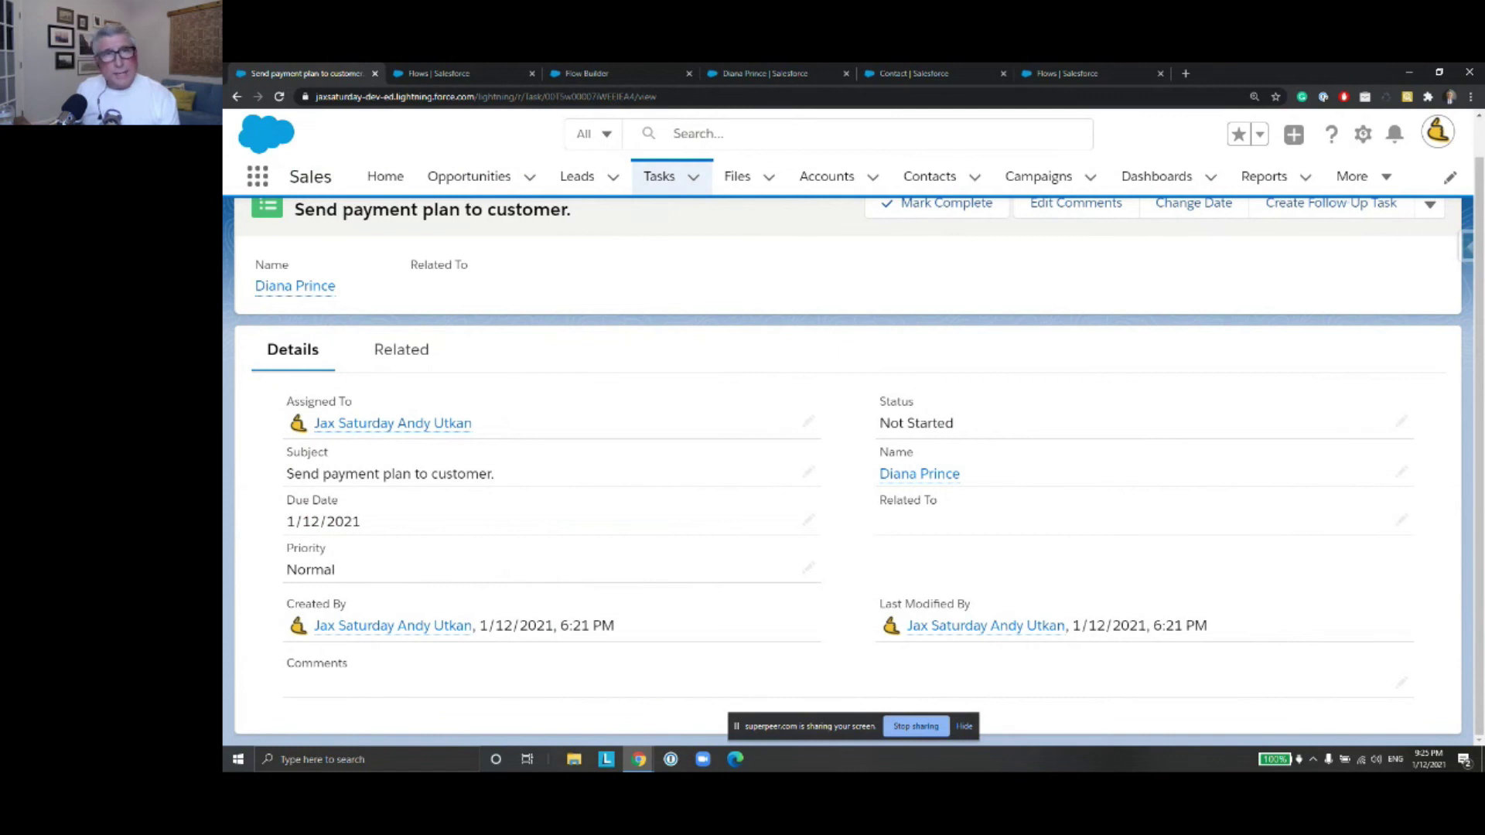
# Copy the Update Contact element and place the copy beside the original flow
pyautogui.click(766, 74)
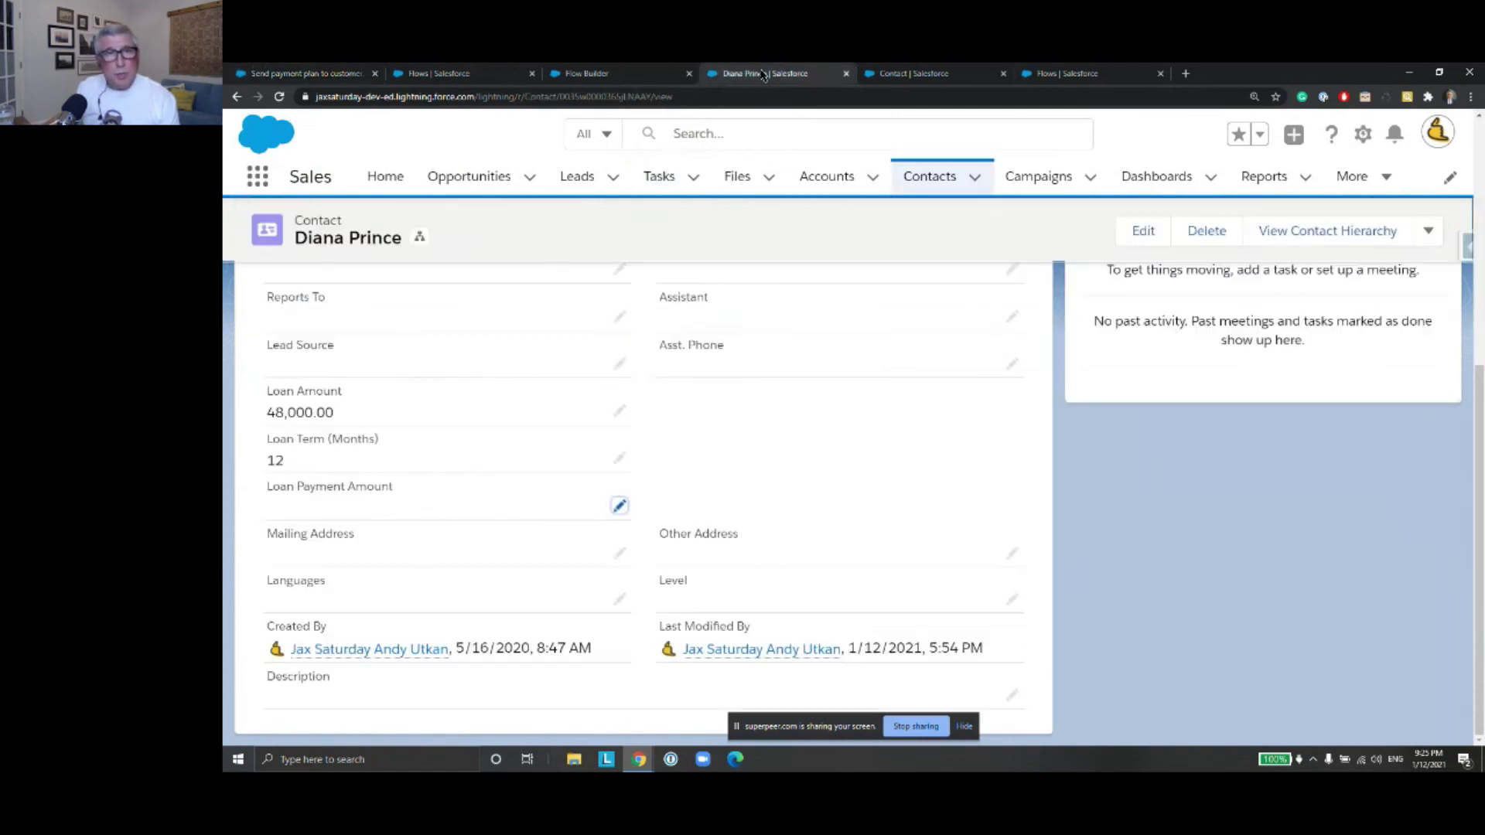
pyautogui.click(634, 75)
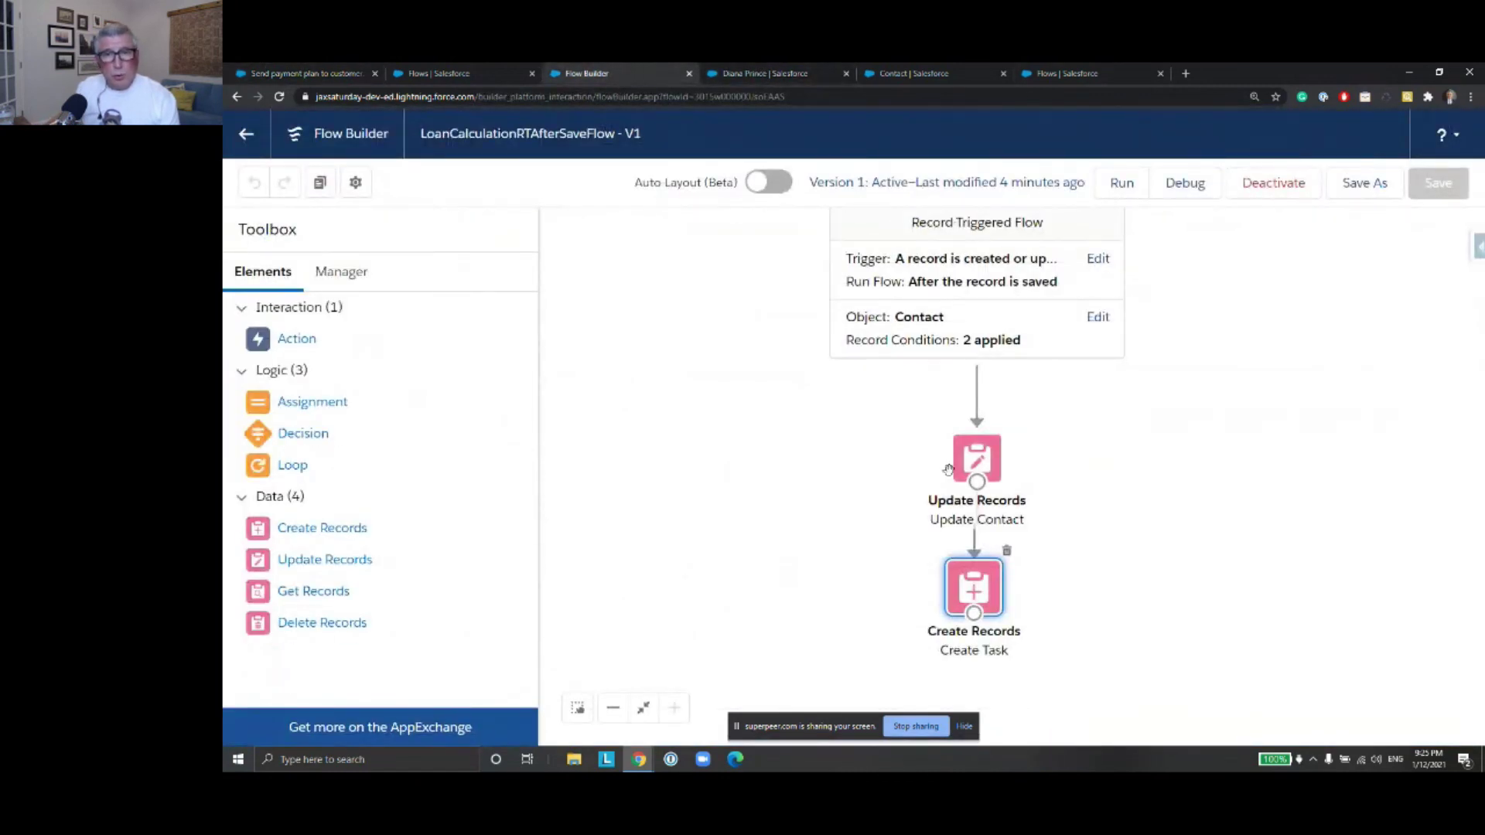
pyautogui.click(977, 464)
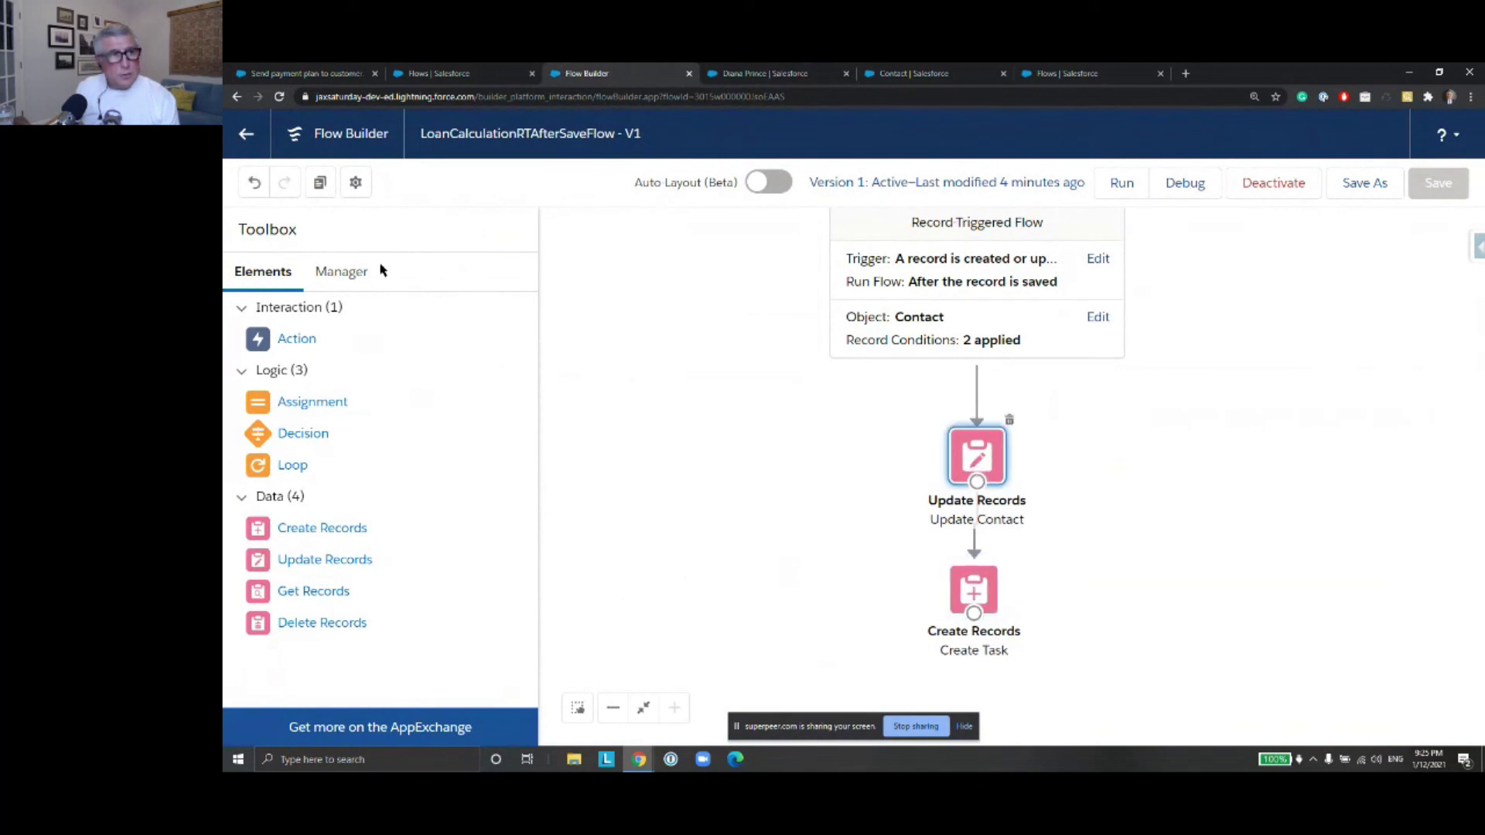
pyautogui.click(319, 183)
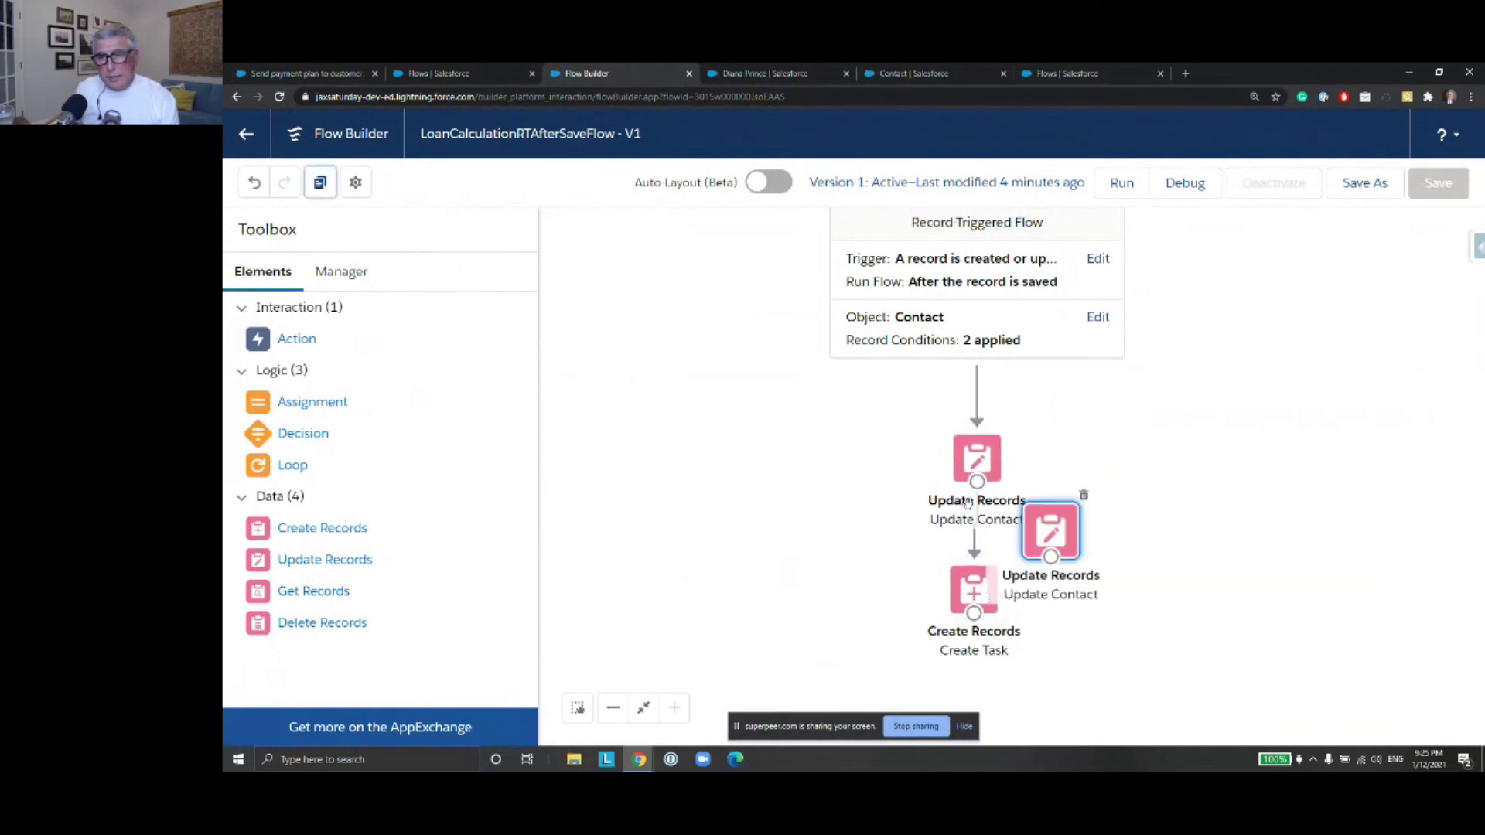
pyautogui.moveTo(1054, 524); pyautogui.dragTo(1119, 472)
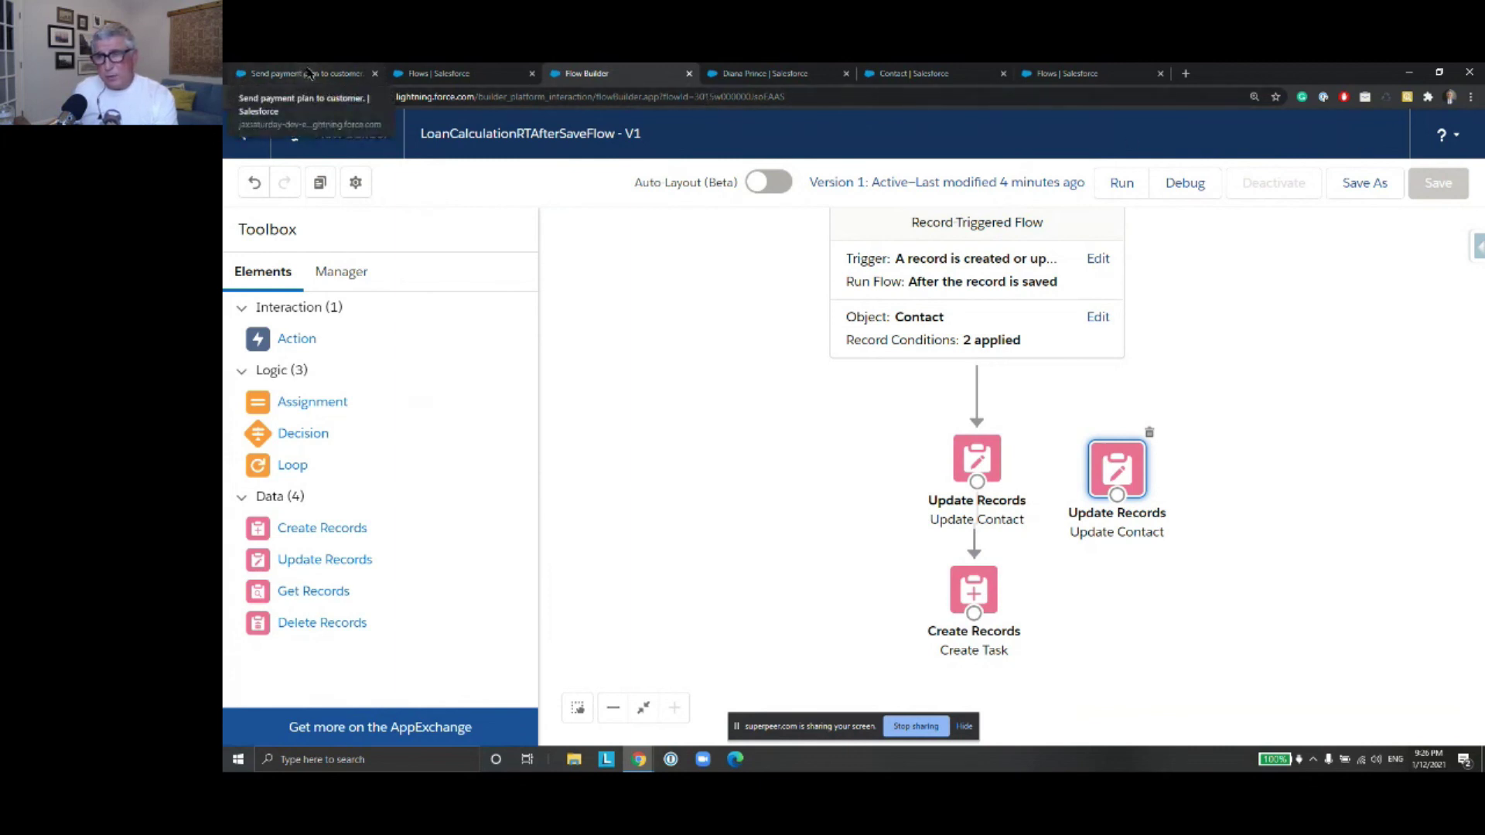
# From the list of all flows, start a new flow
pyautogui.click(309, 74)
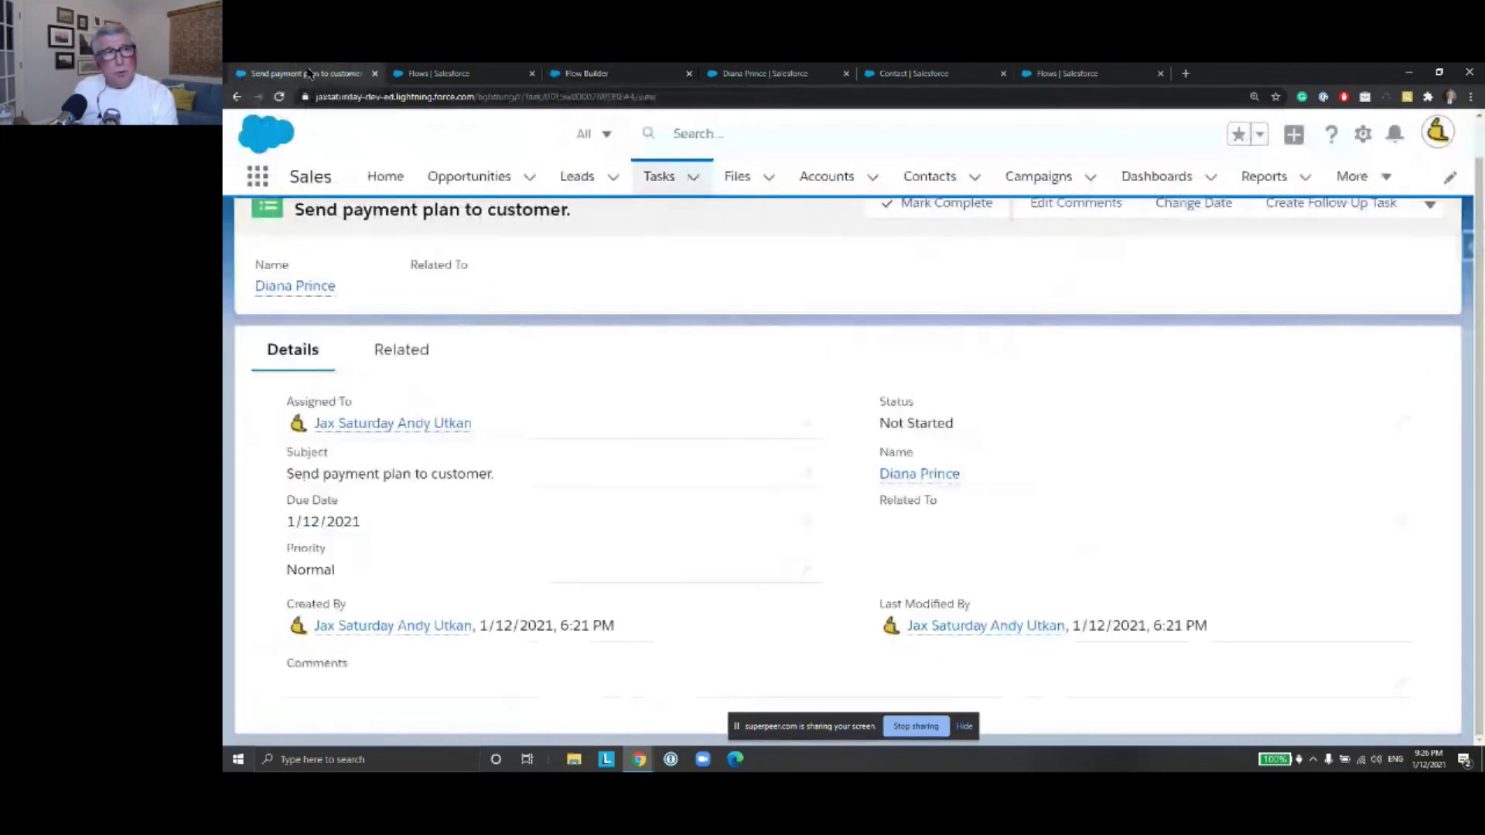
pyautogui.click(424, 74)
pyautogui.click(1430, 256)
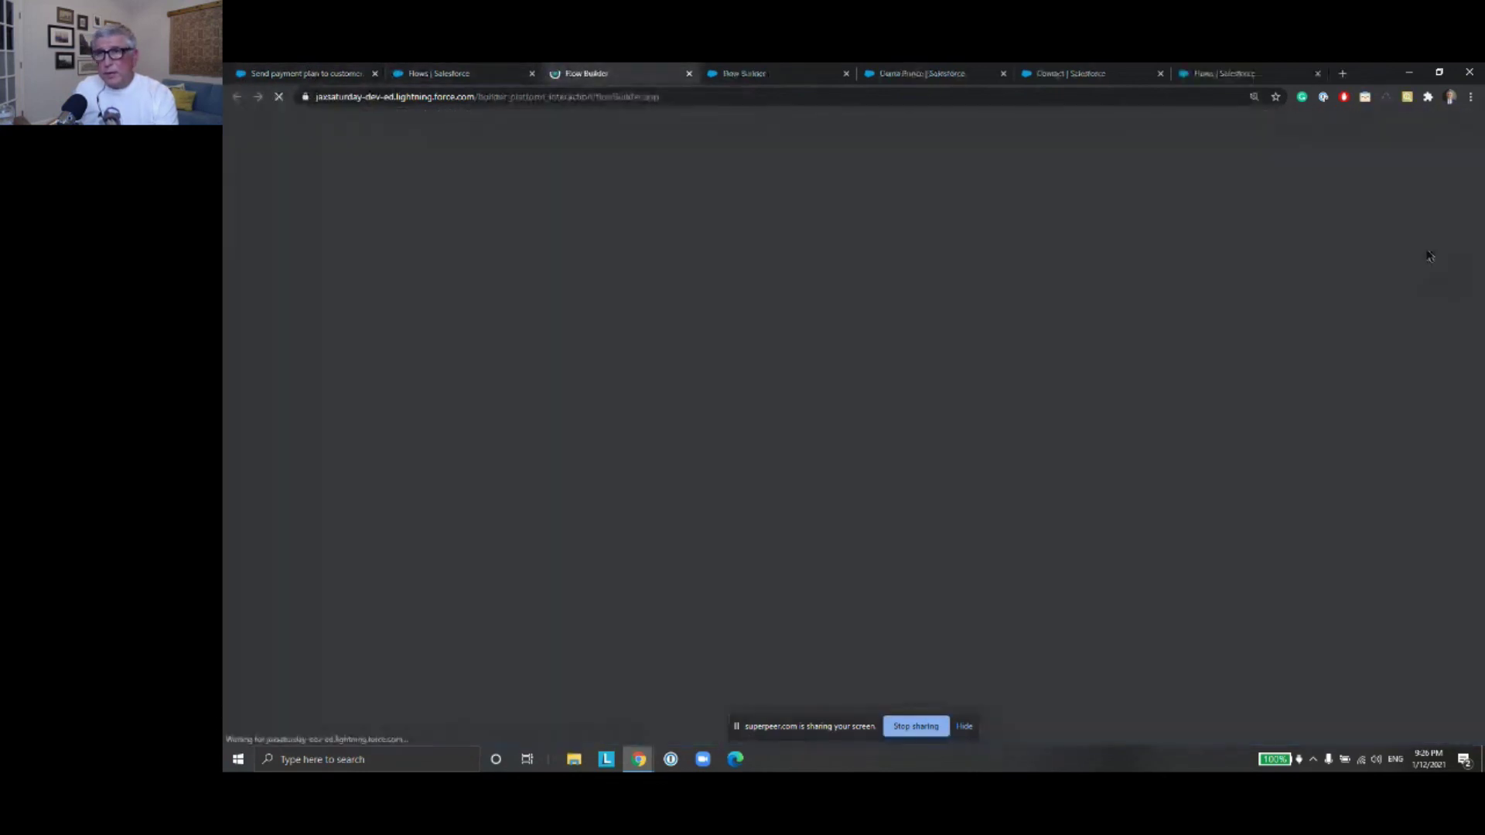